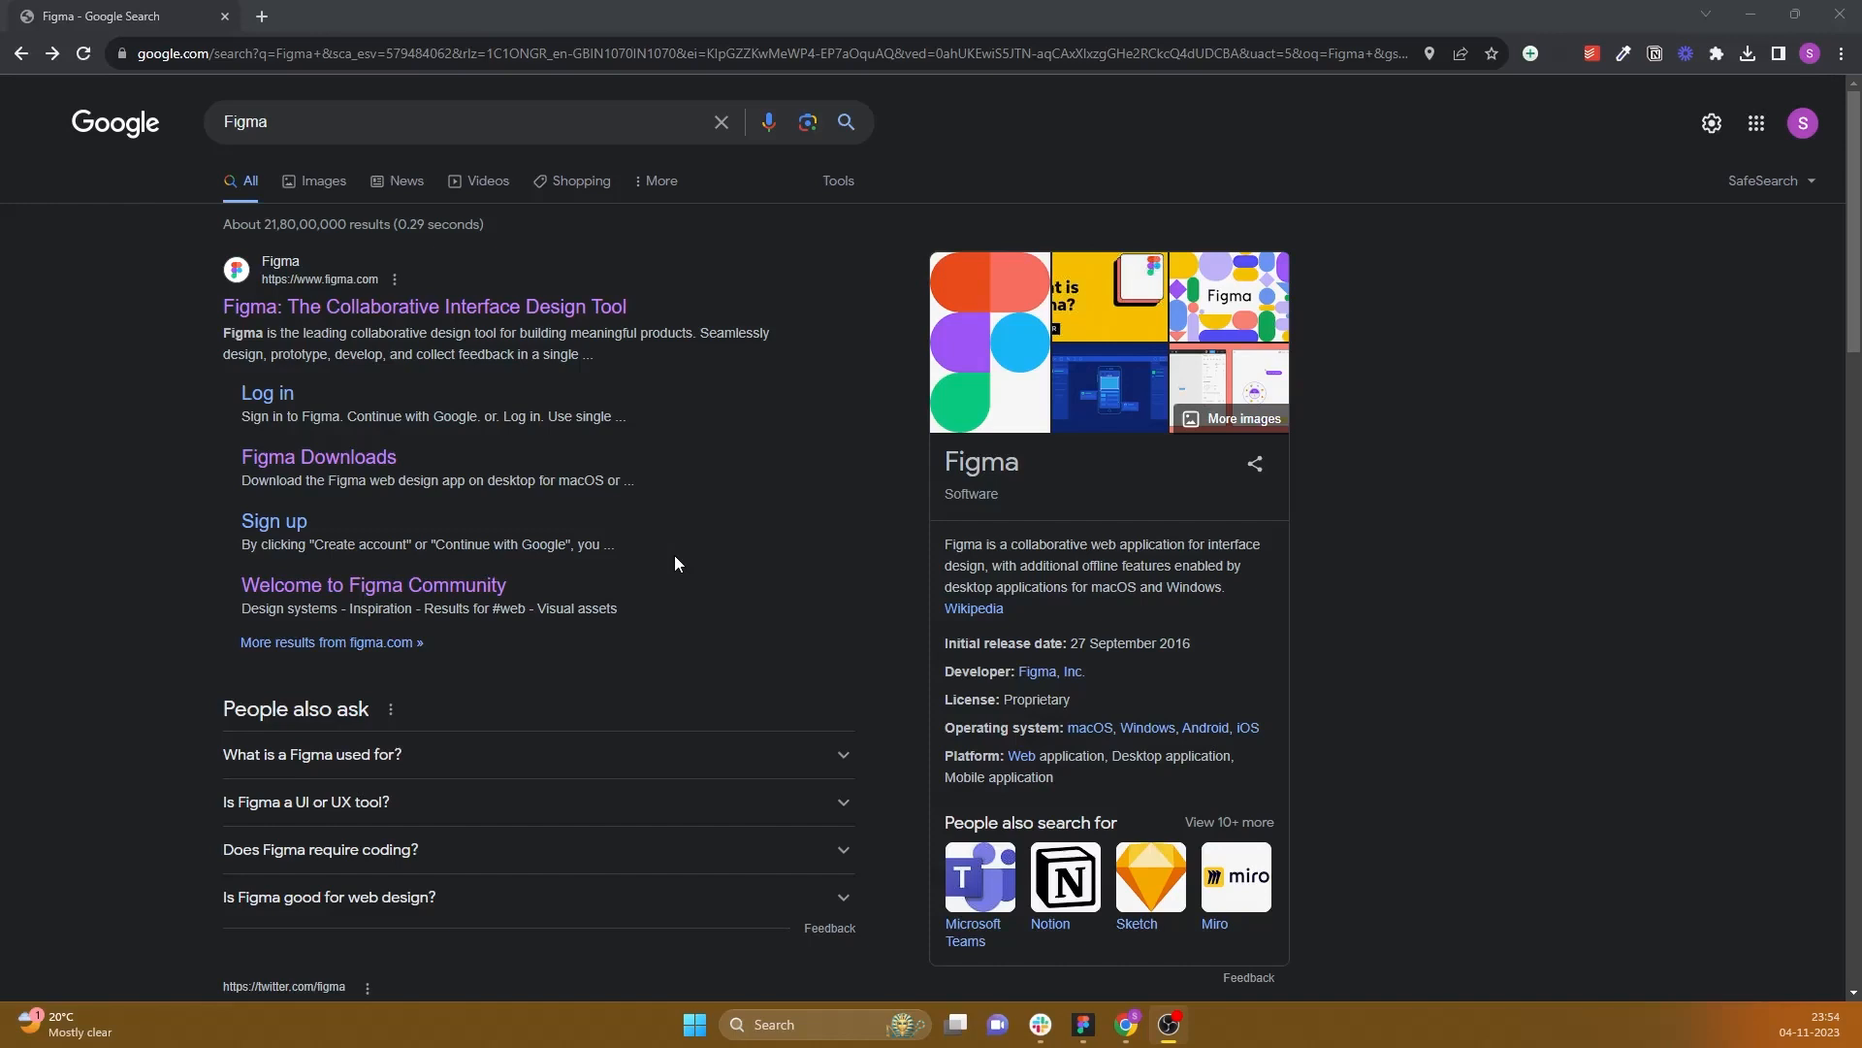
Step: Examine the Figma search results, highlighting the Figma Downloads, Sign up and Log in entries
{"action": "scroll", "coordinate": [696, 602], "scroll_direction": "down", "scroll_amount": 3}
{"action": "scroll", "coordinate": [708, 615], "scroll_direction": "up", "scroll_amount": 3}
{"action": "left_click_drag", "start_coordinate": [287, 480], "coordinate": [637, 480]}
{"action": "left_click_drag", "start_coordinate": [310, 520], "coordinate": [668, 553]}
{"action": "left_click", "coordinate": [197, 522]}
{"action": "left_click_drag", "start_coordinate": [197, 522], "coordinate": [238, 523]}
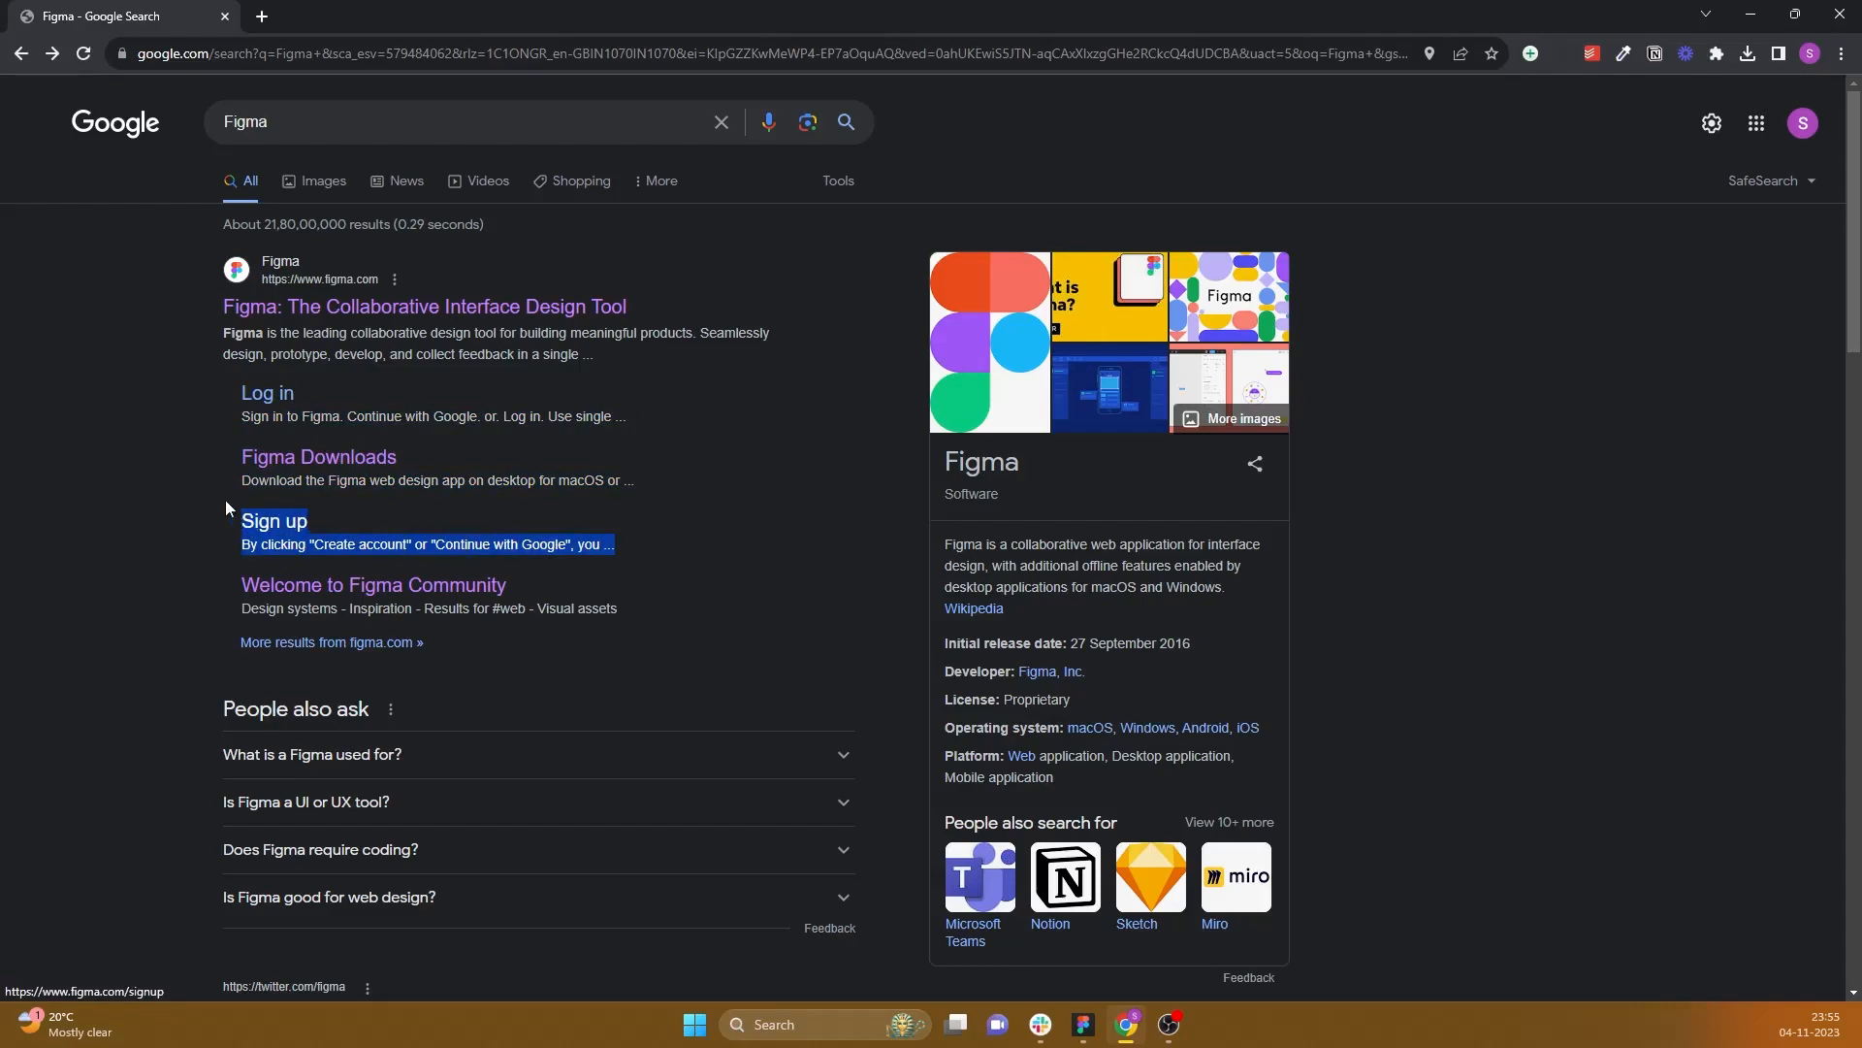
{"action": "left_click_drag", "start_coordinate": [679, 420], "coordinate": [229, 408]}
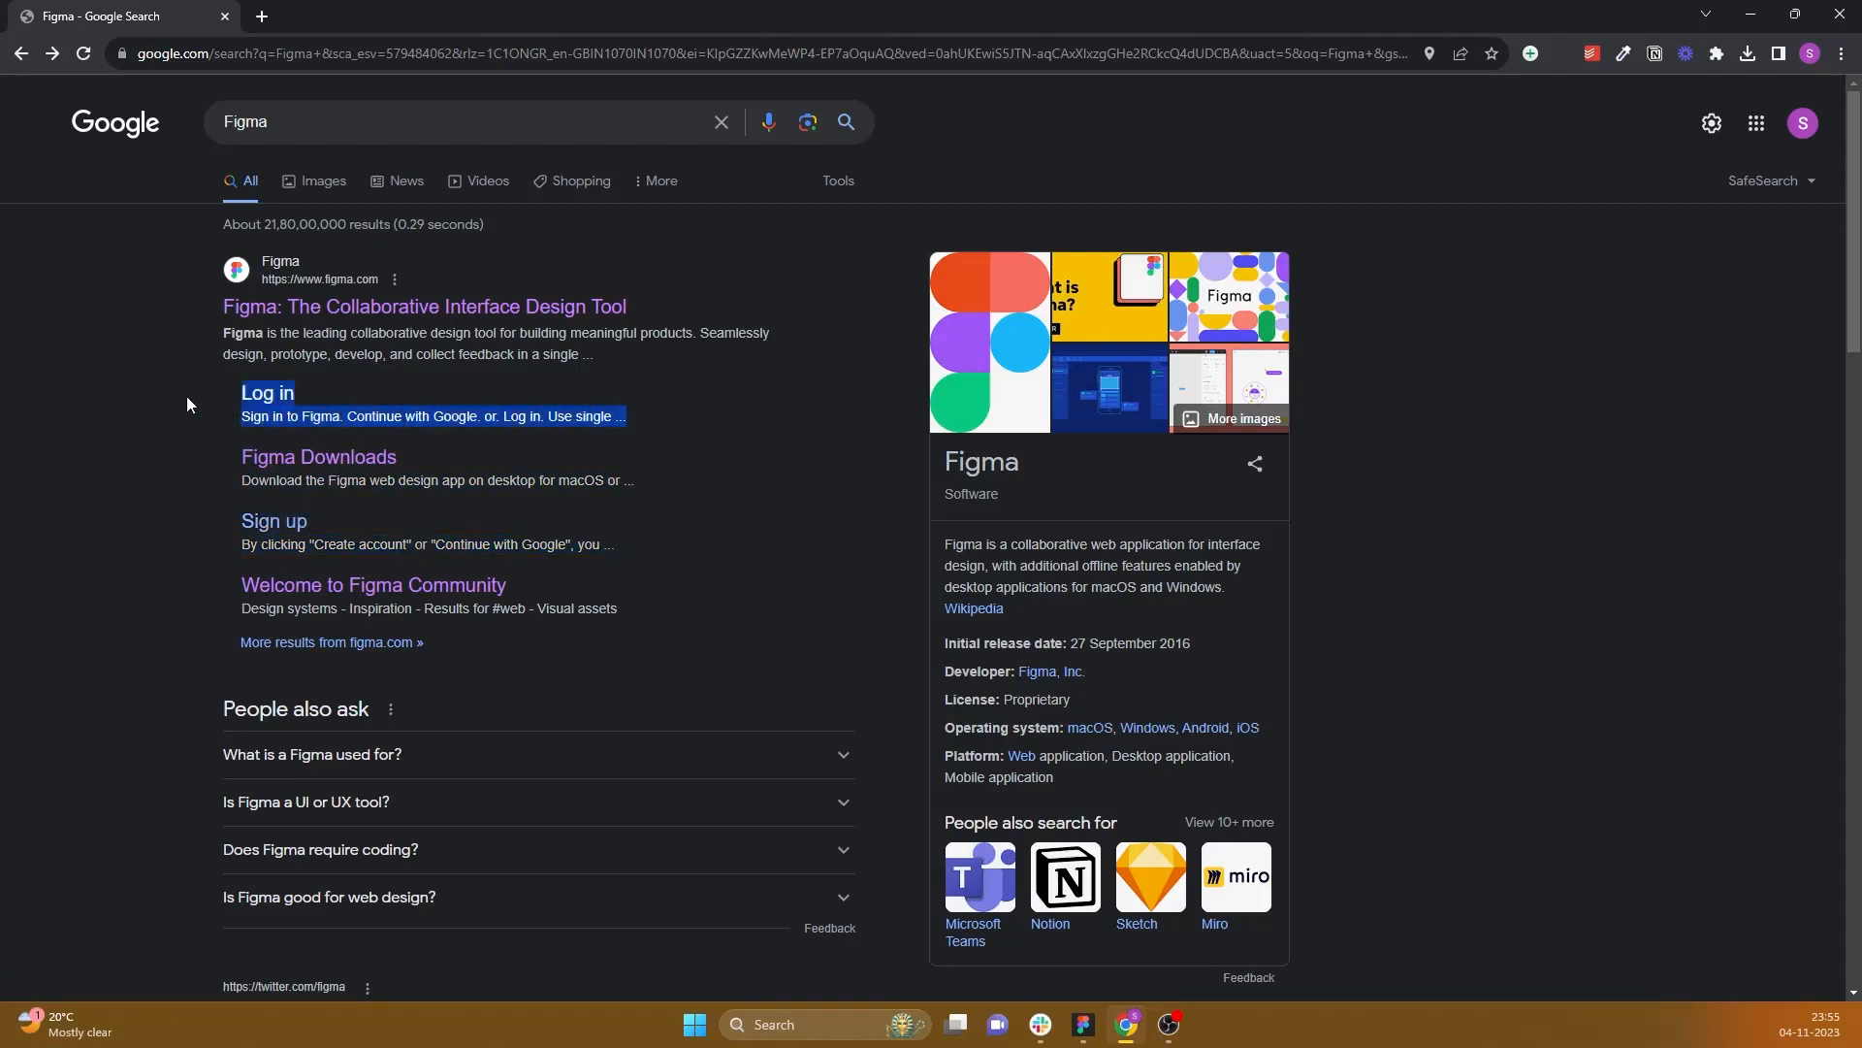
{"action": "left_click", "coordinate": [189, 398]}
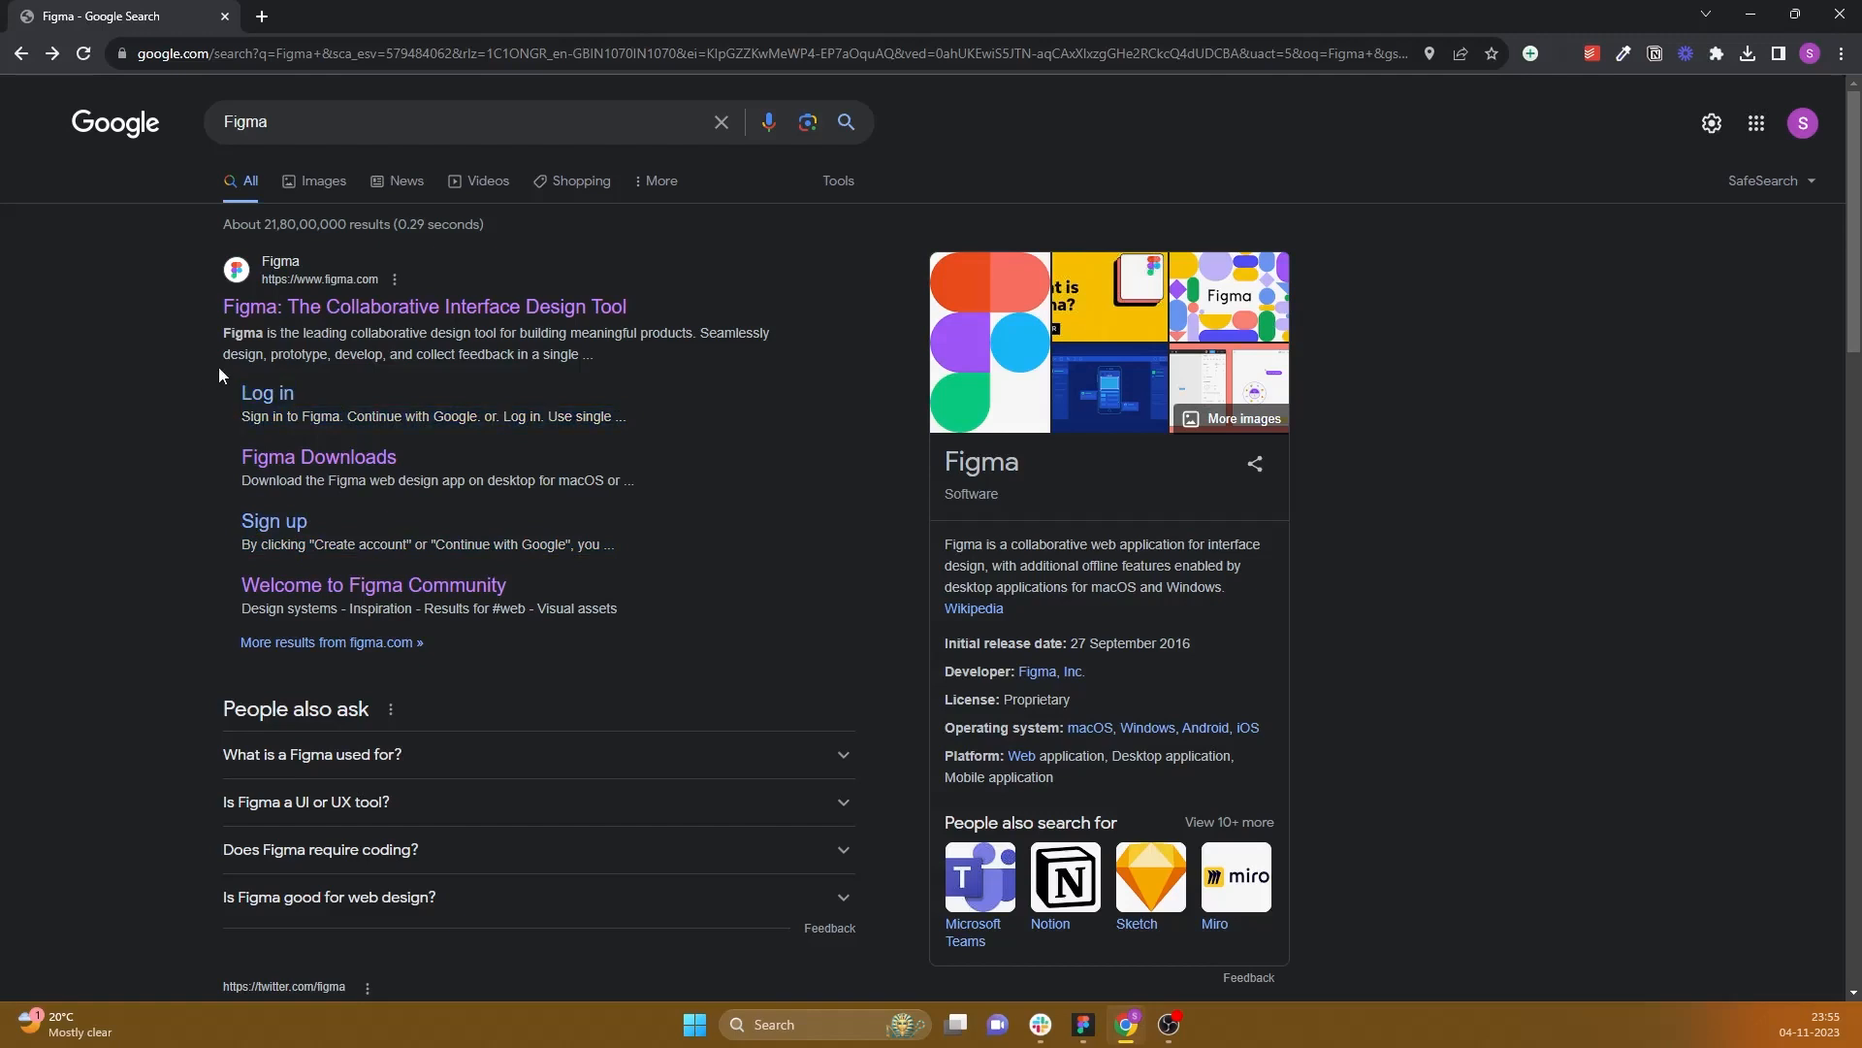
Step: Switch to the Figma desktop app and preview the open files, including UI/UX Practice, Demo Slides and Eco insight
{"action": "left_click", "coordinate": [1083, 1024]}
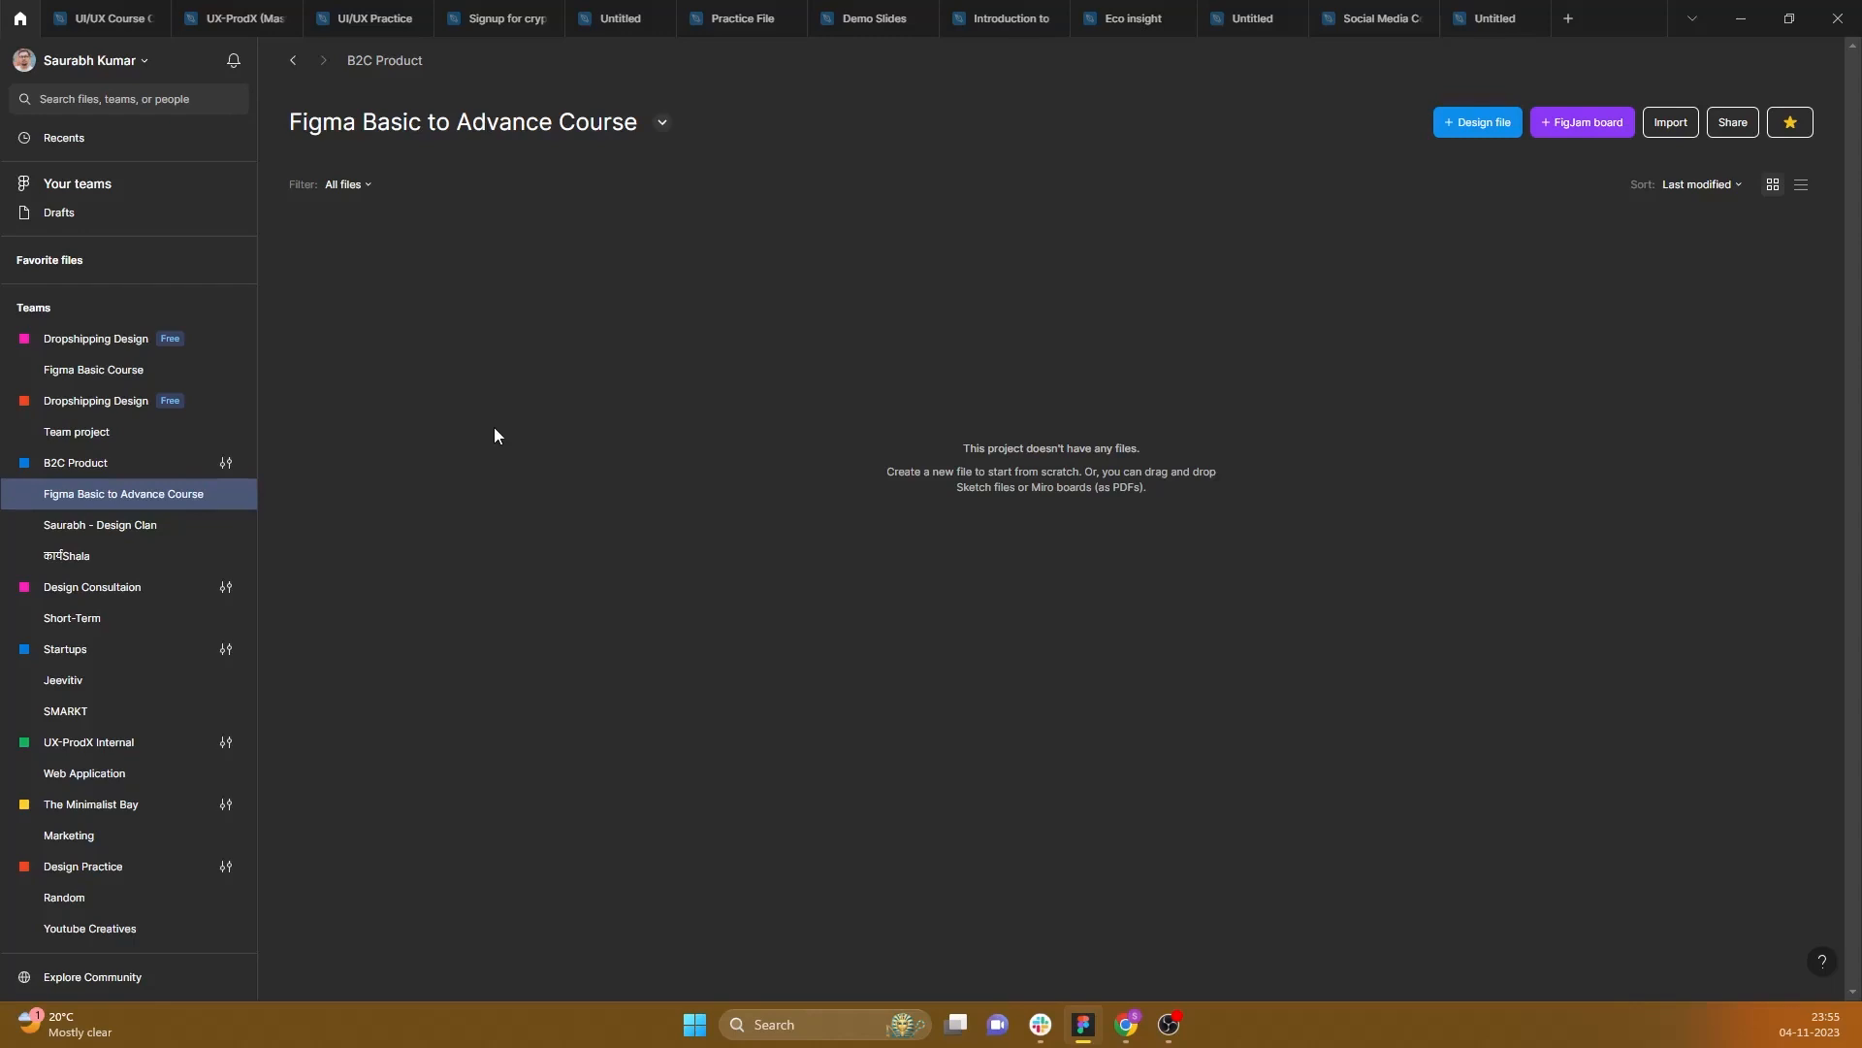
{"action": "mouse_move", "coordinate": [333, 7]}
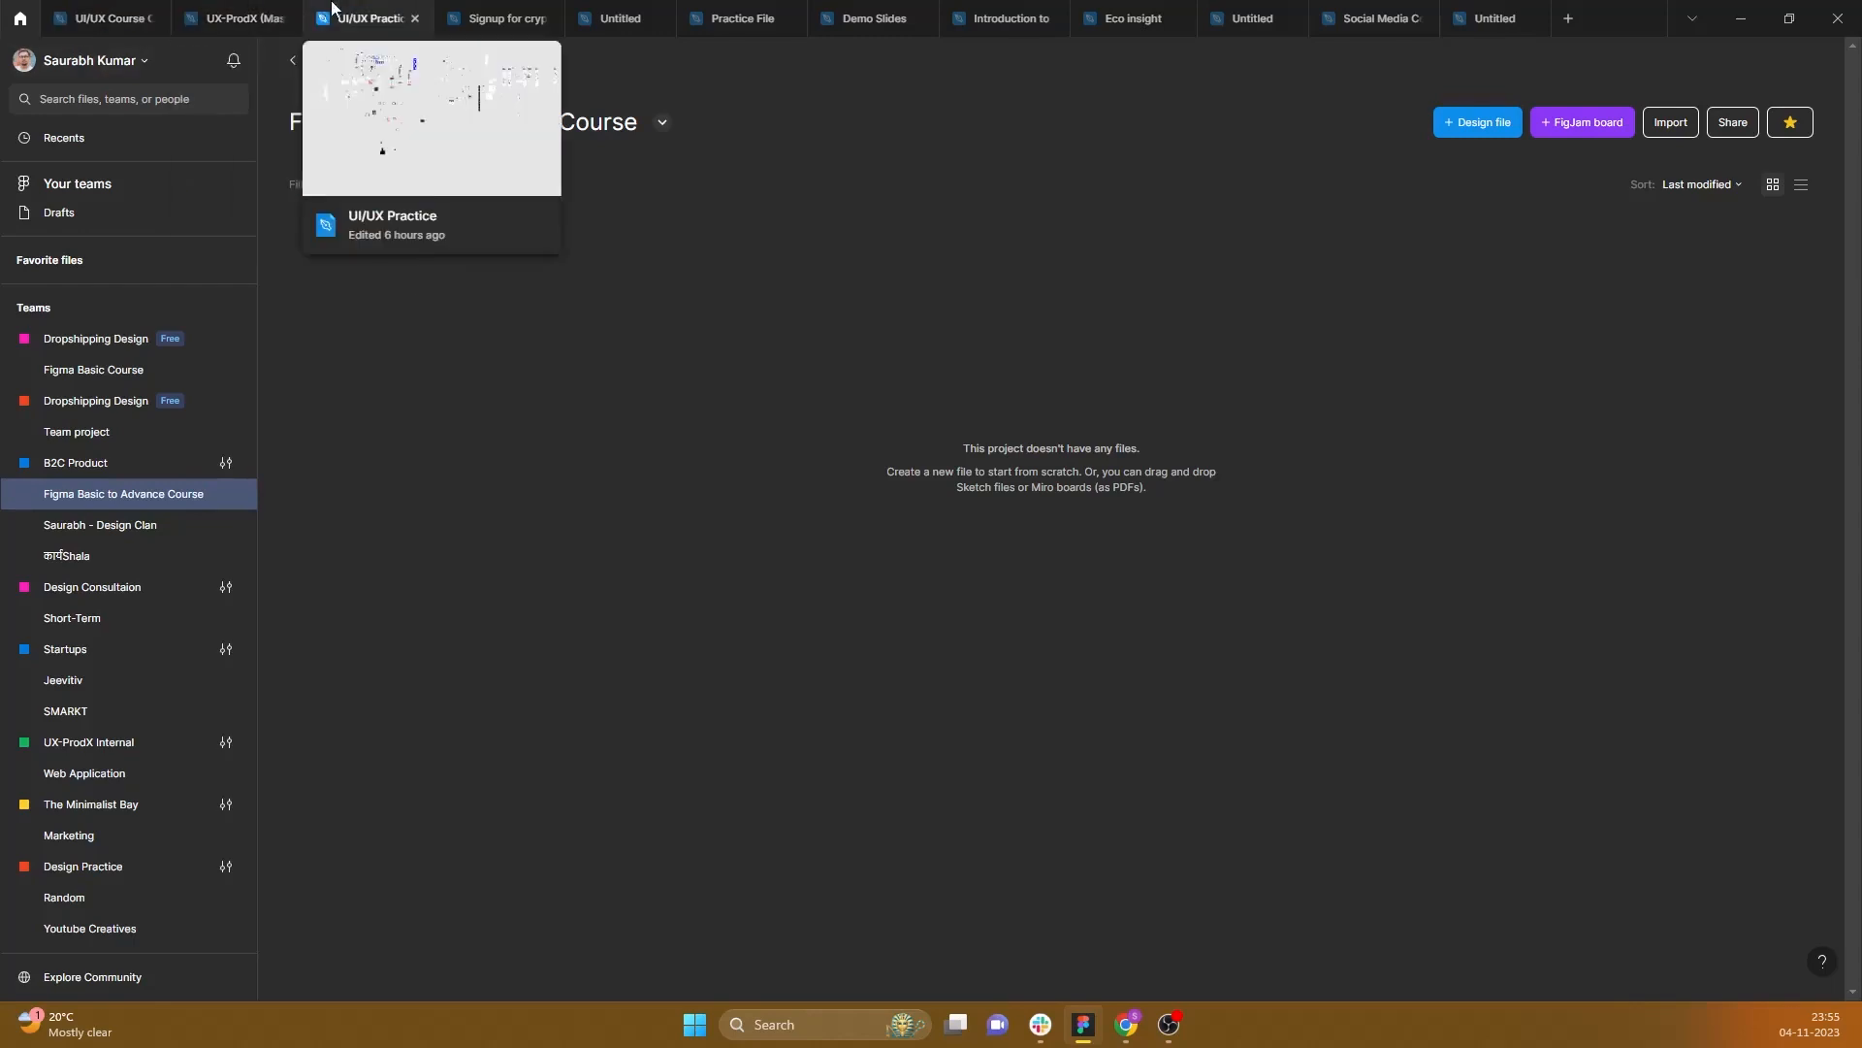
{"action": "mouse_move", "coordinate": [839, 8]}
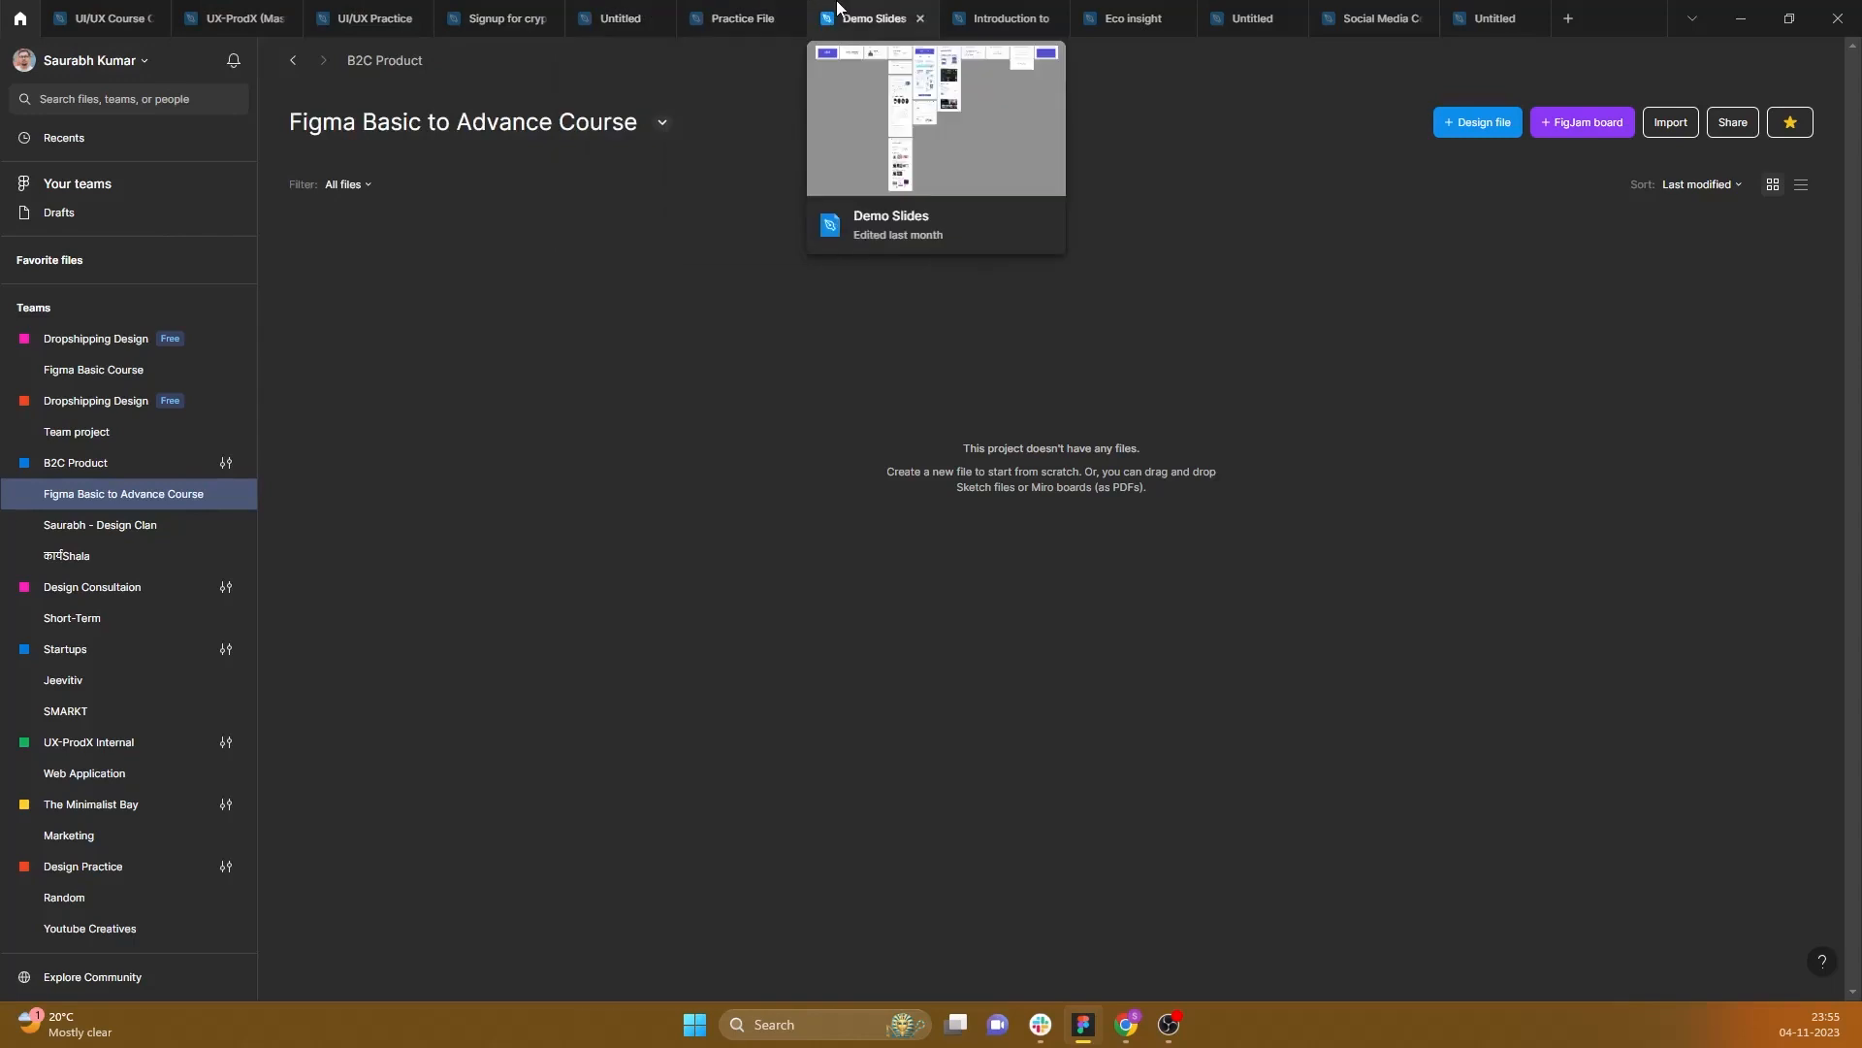
{"action": "mouse_move", "coordinate": [732, 18]}
{"action": "mouse_move", "coordinate": [1143, 10]}
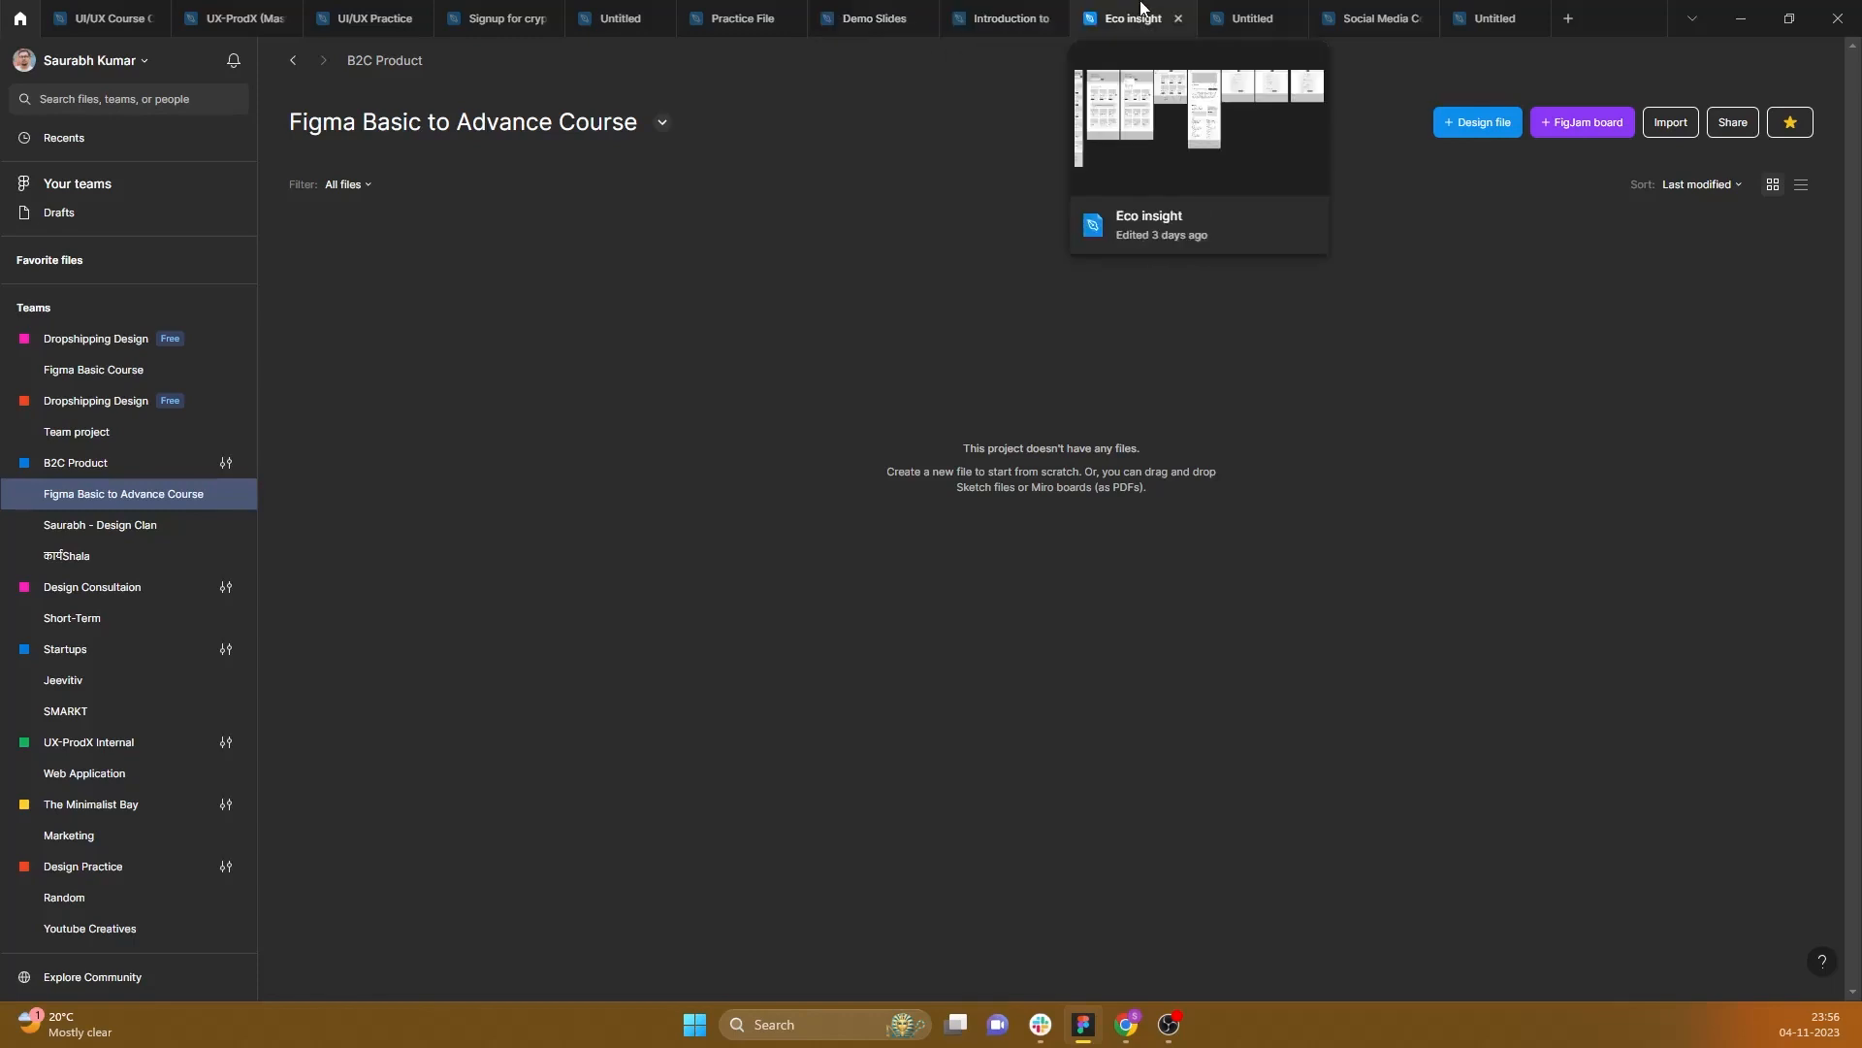
{"action": "mouse_move", "coordinate": [1239, 8]}
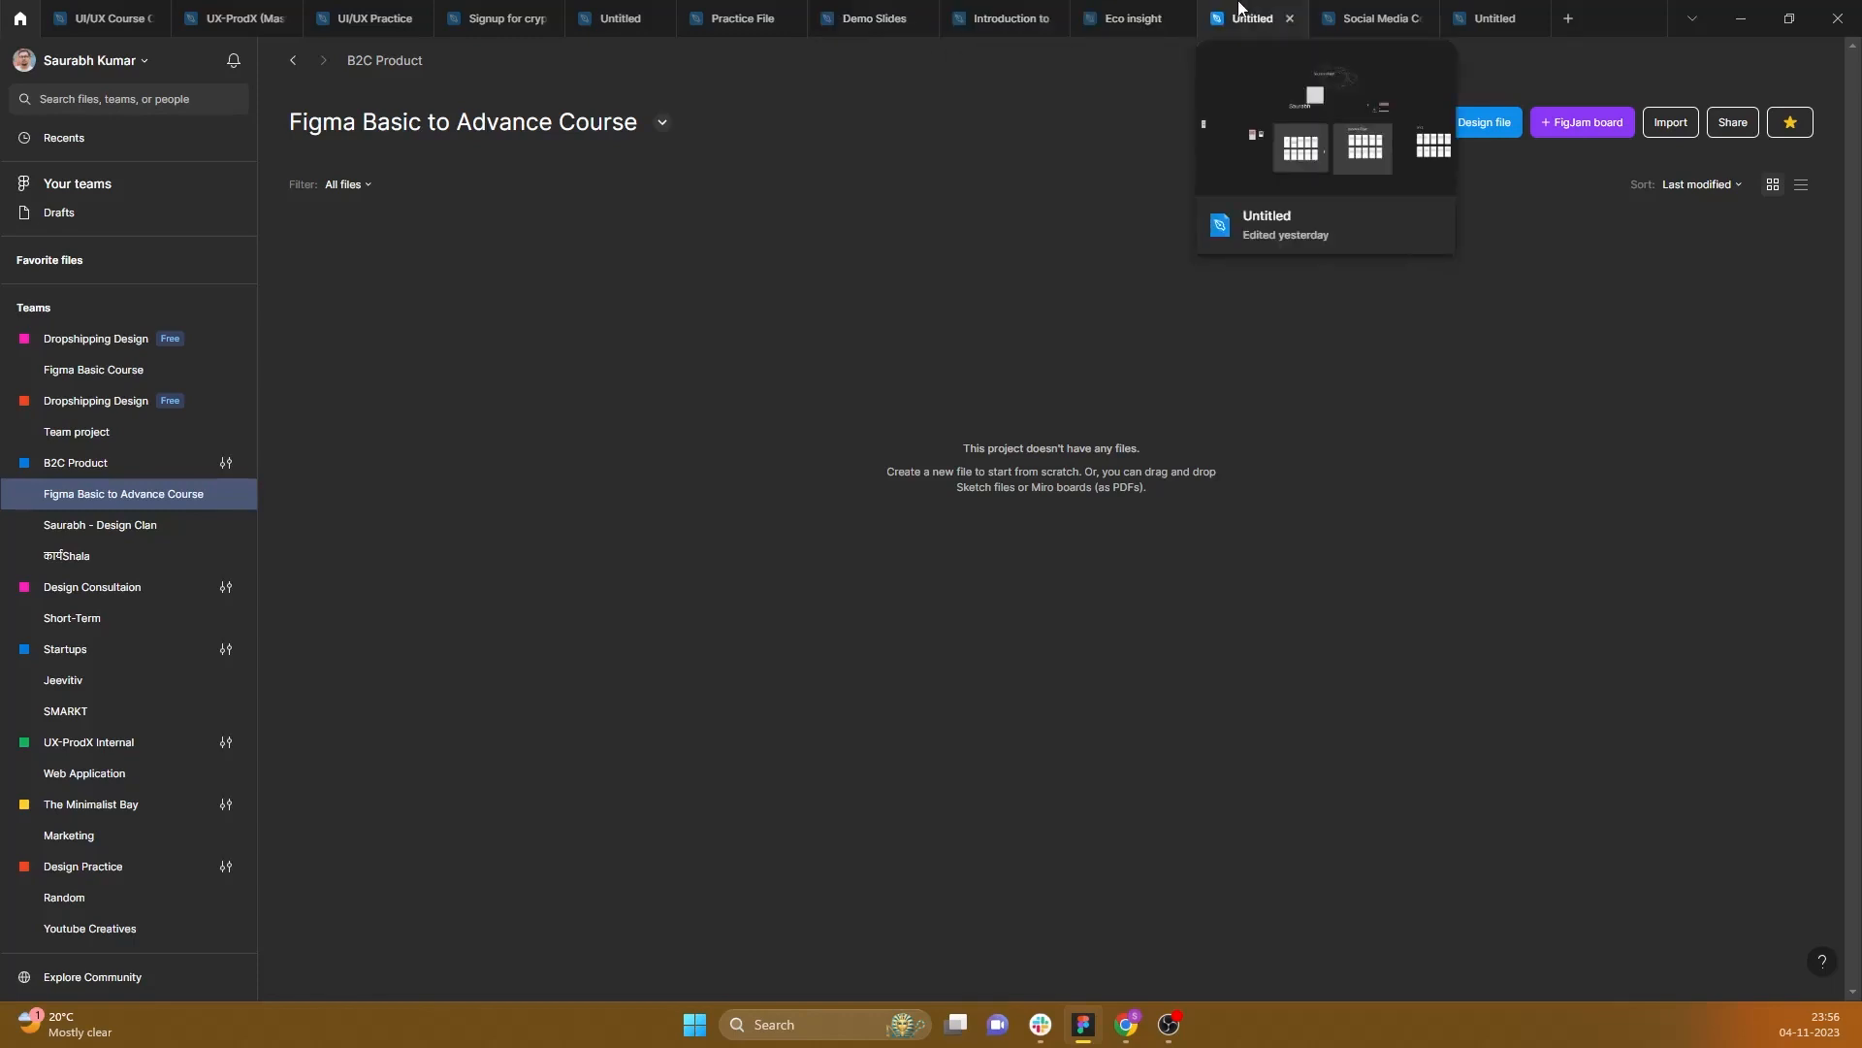
{"action": "mouse_move", "coordinate": [1363, 8]}
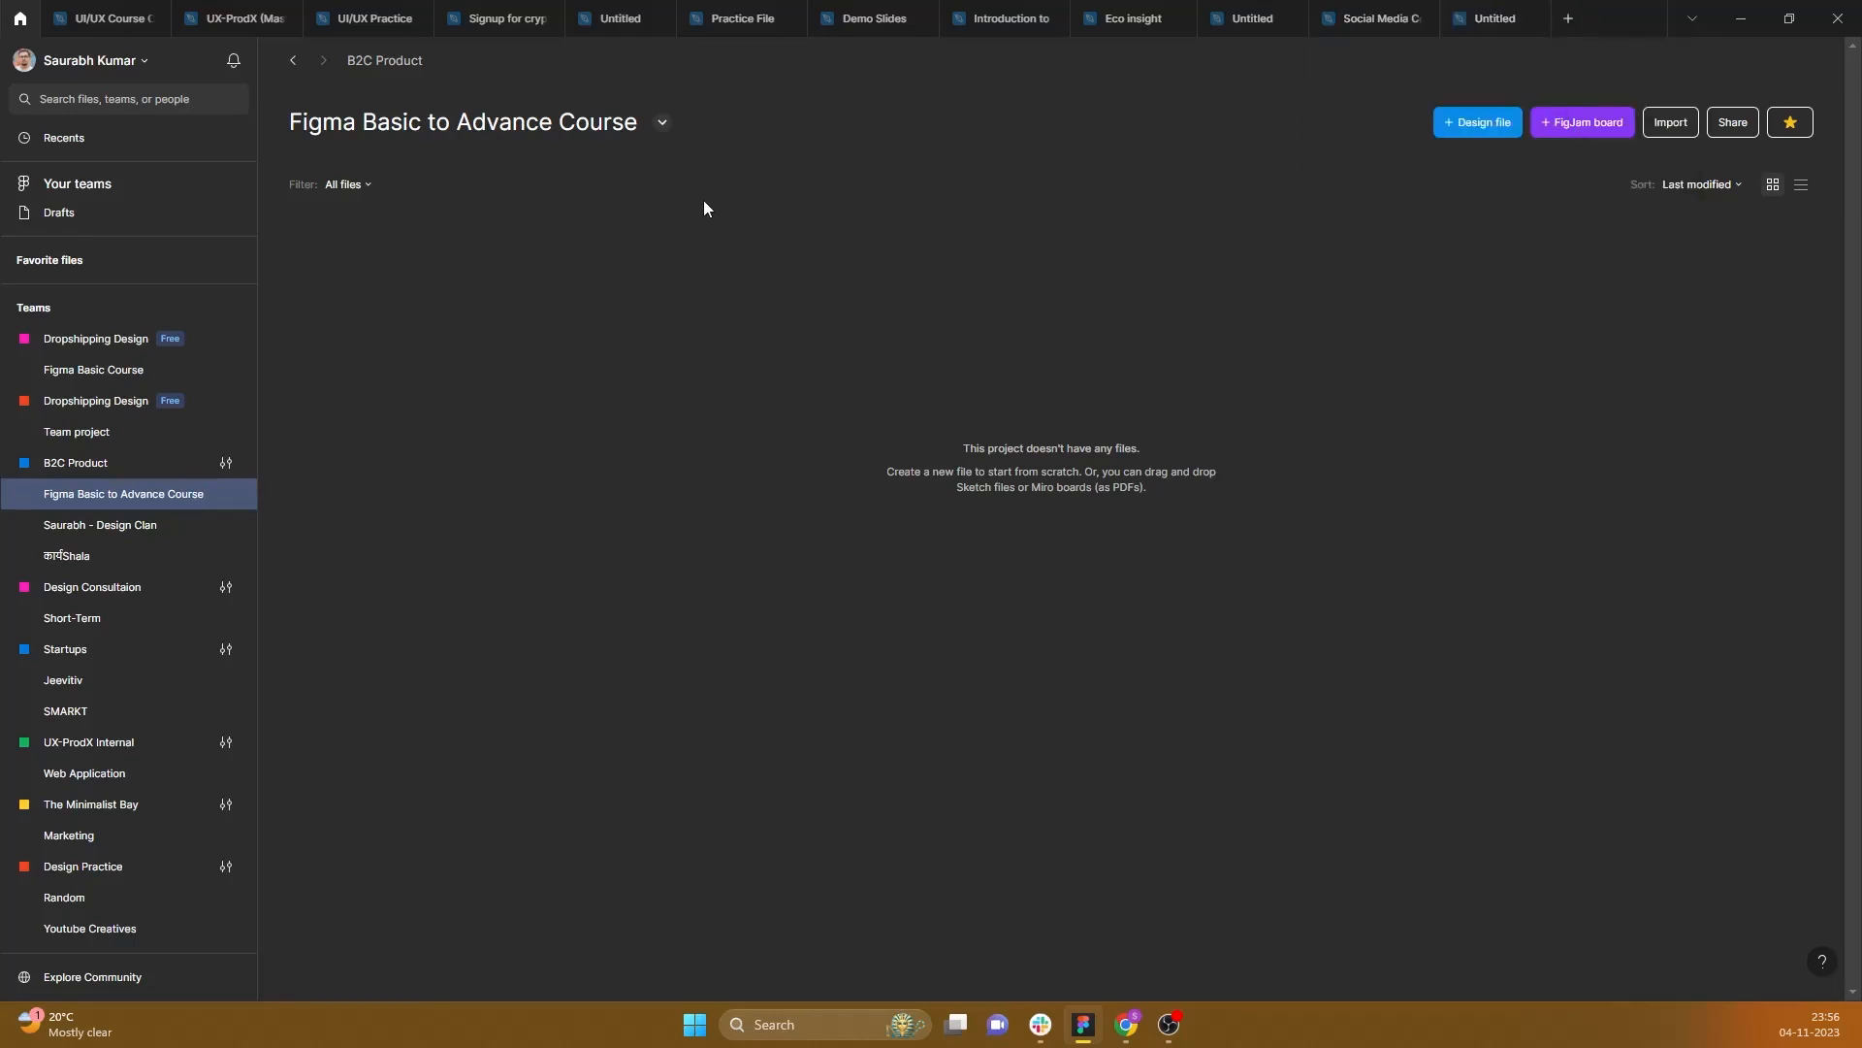
Step: Review the account options for theme, settings, adding an account and logging out, and leave them unchanged
{"action": "left_click", "coordinate": [144, 59]}
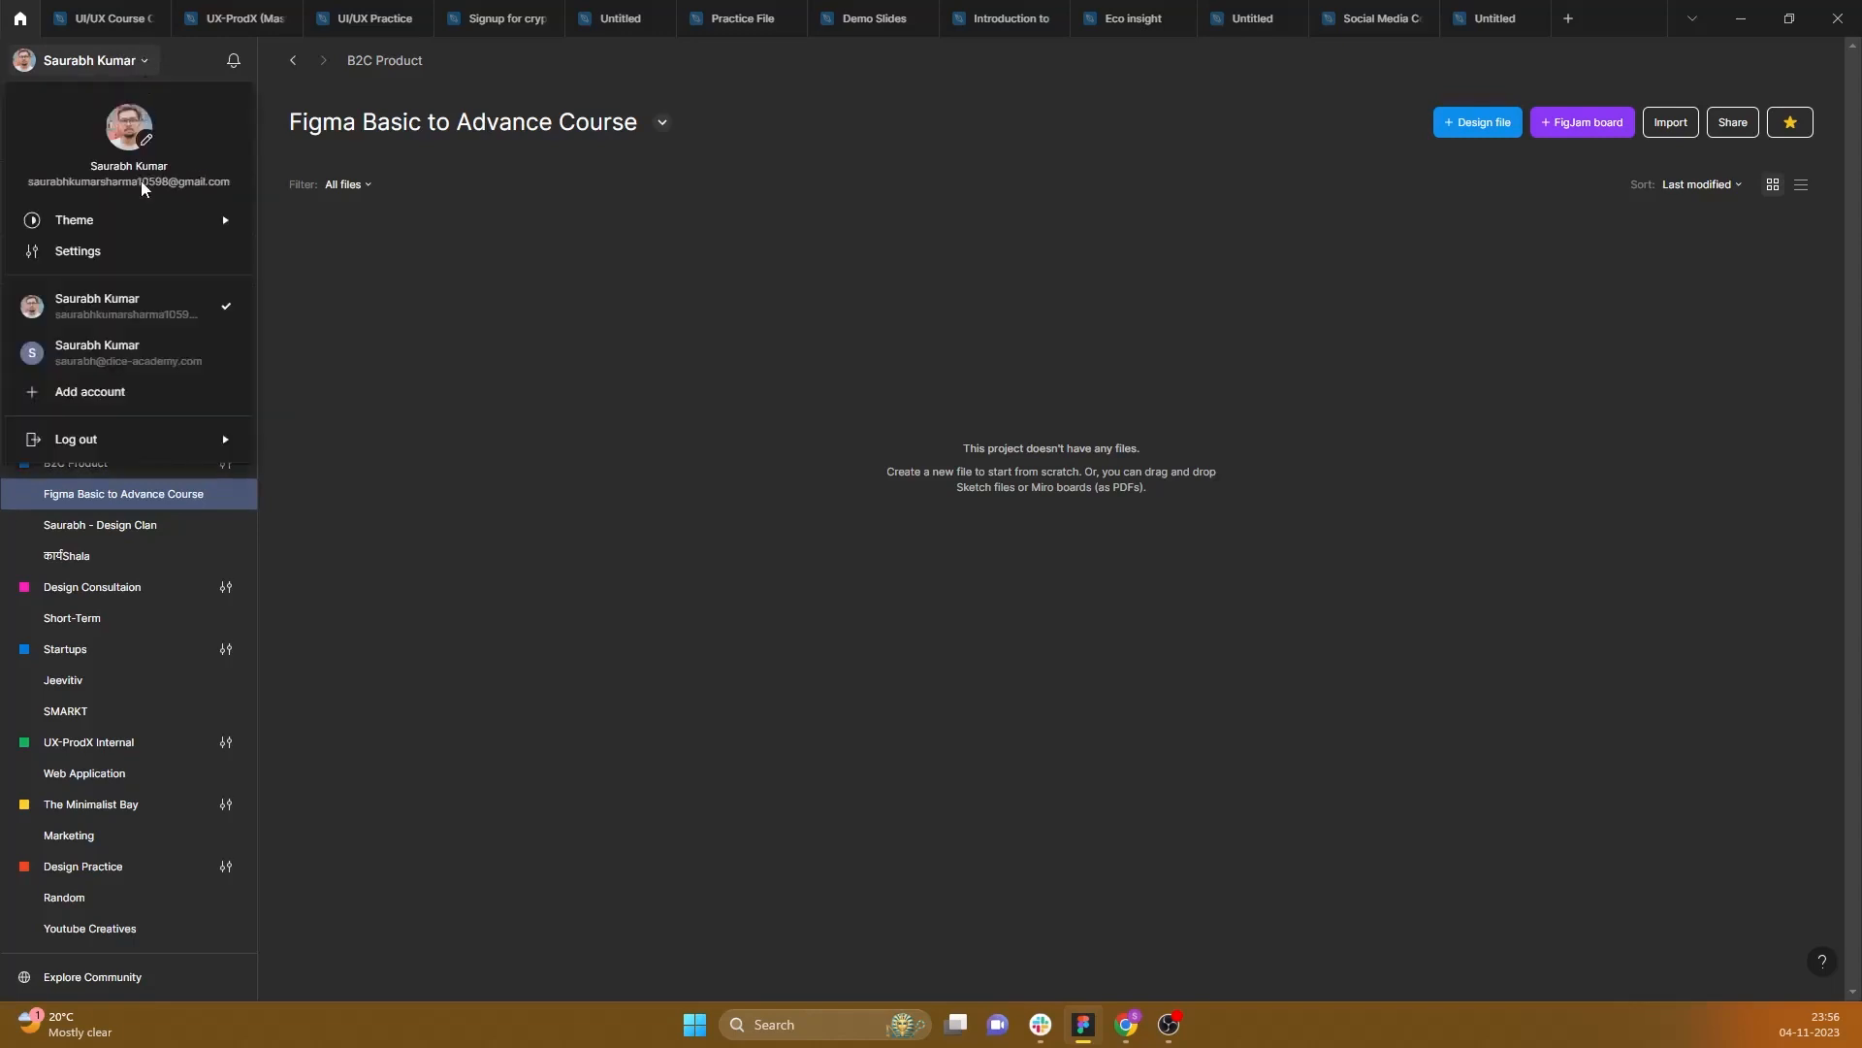
{"action": "mouse_move", "coordinate": [136, 226]}
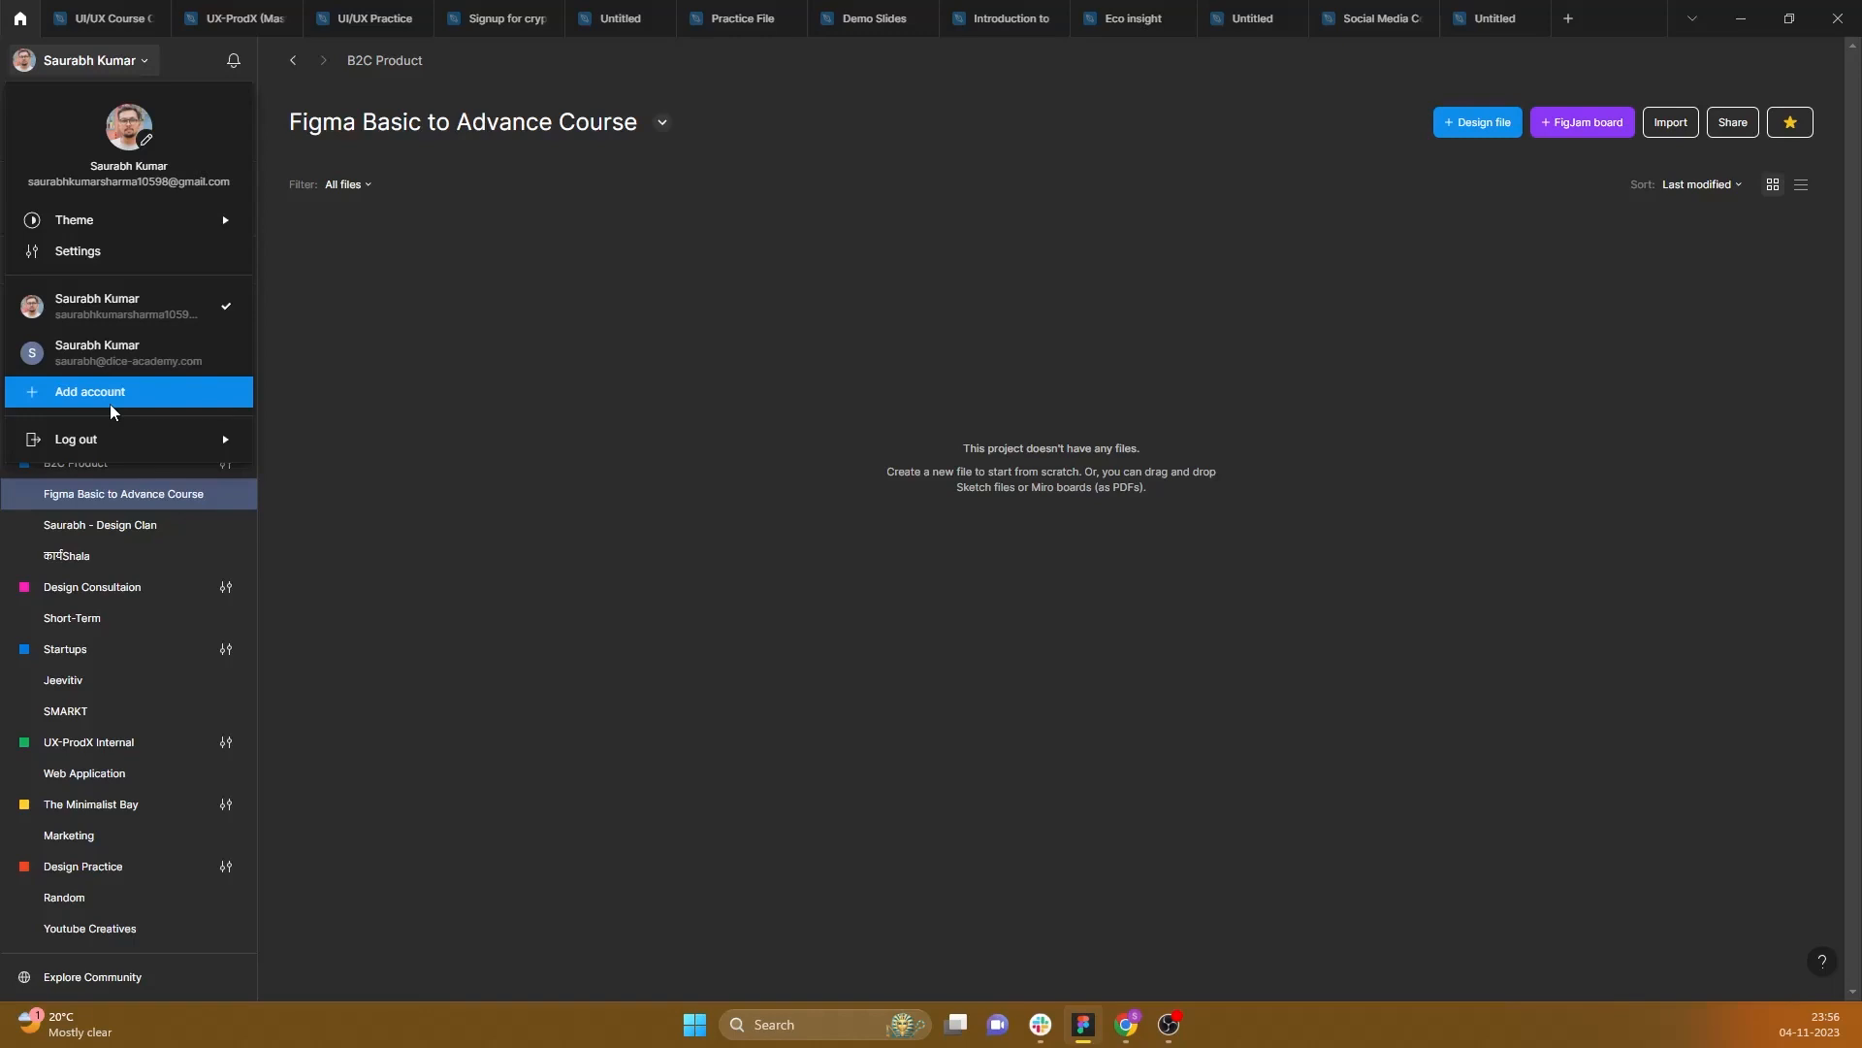
{"action": "mouse_move", "coordinate": [107, 445]}
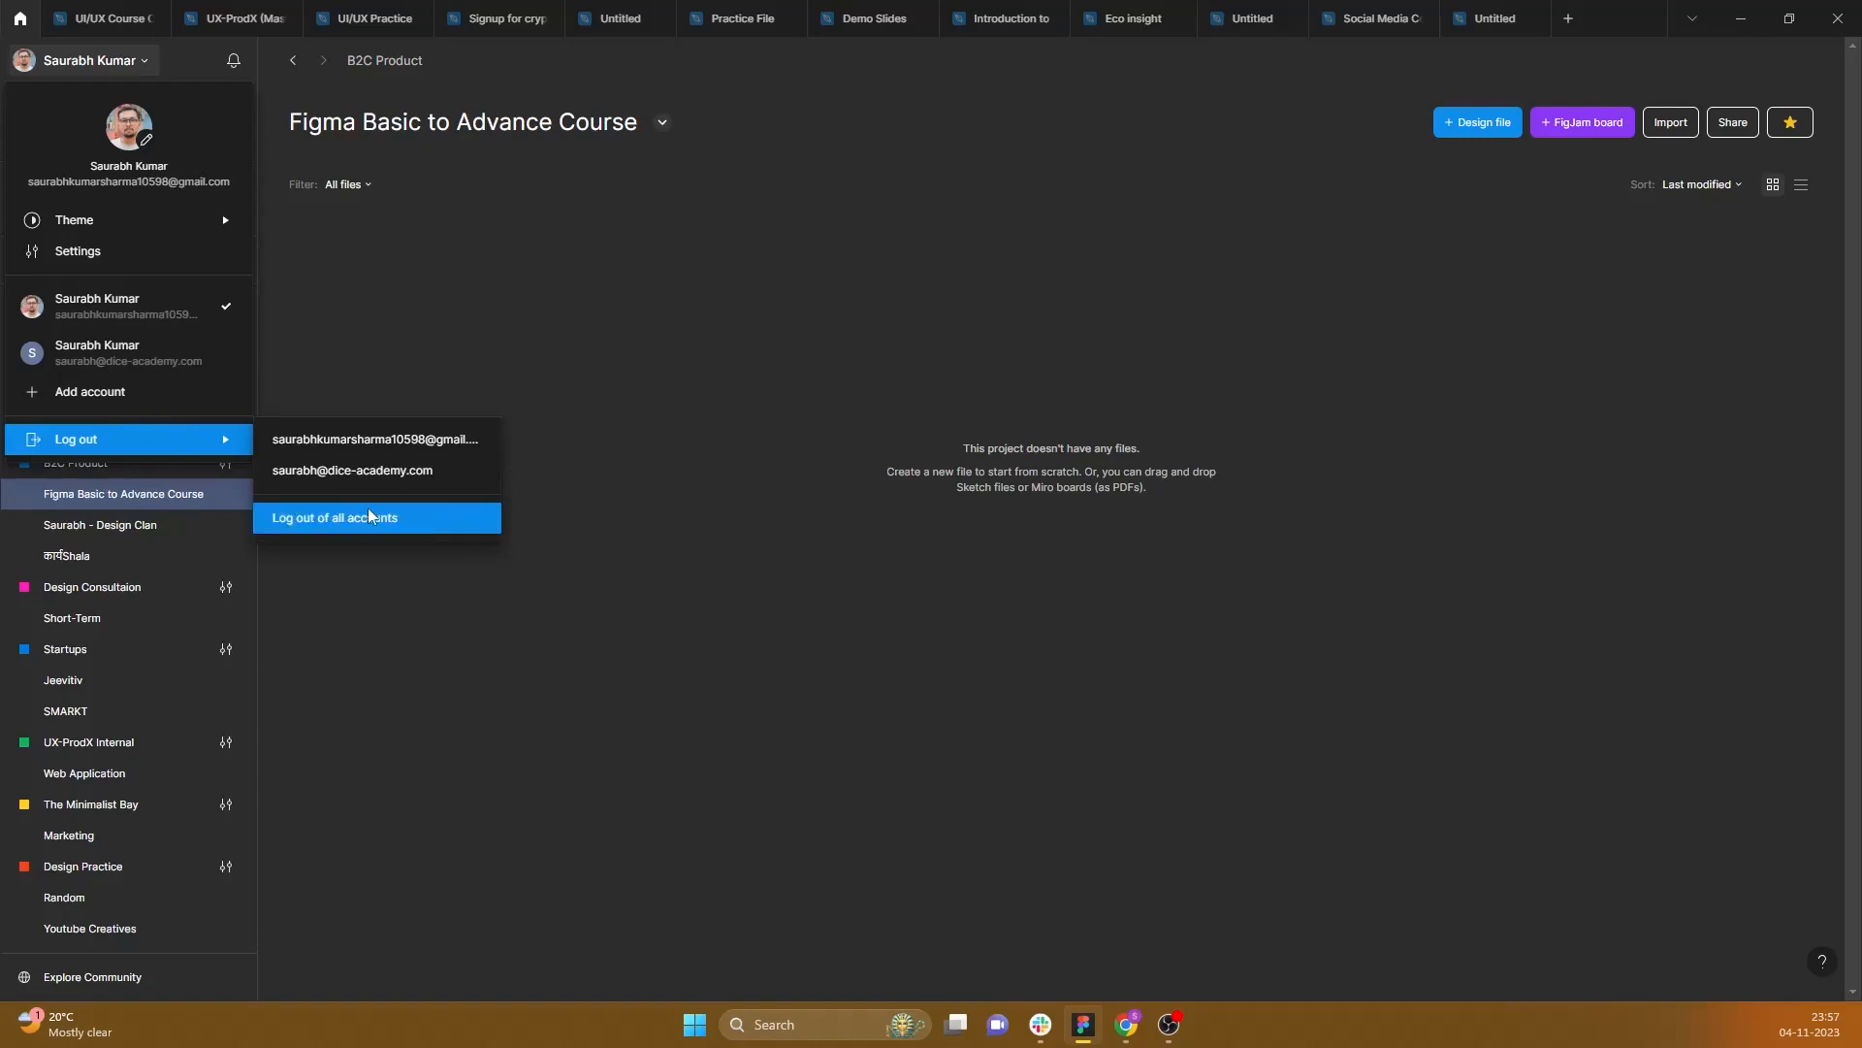
{"action": "left_click", "coordinate": [353, 281]}
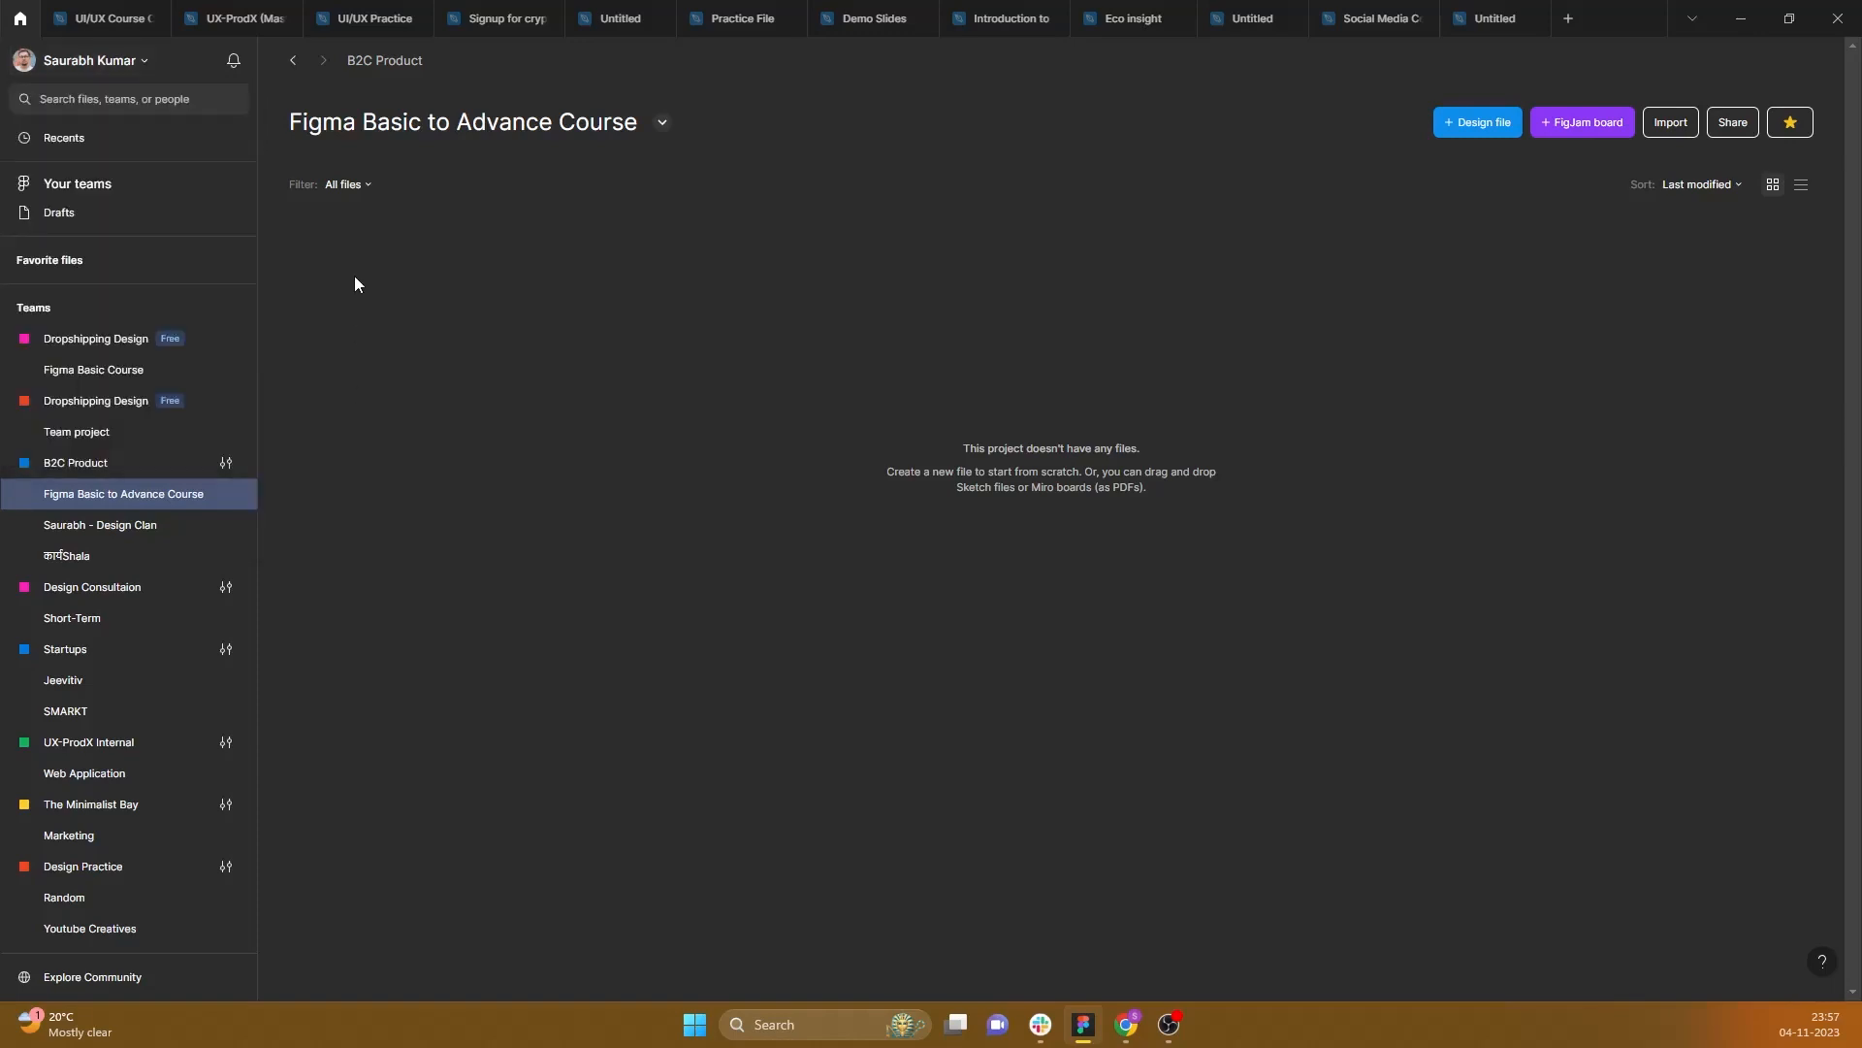
Step: Search files, teams and people for "B2C", look over the matches and clear the search
{"action": "left_click", "coordinate": [103, 105]}
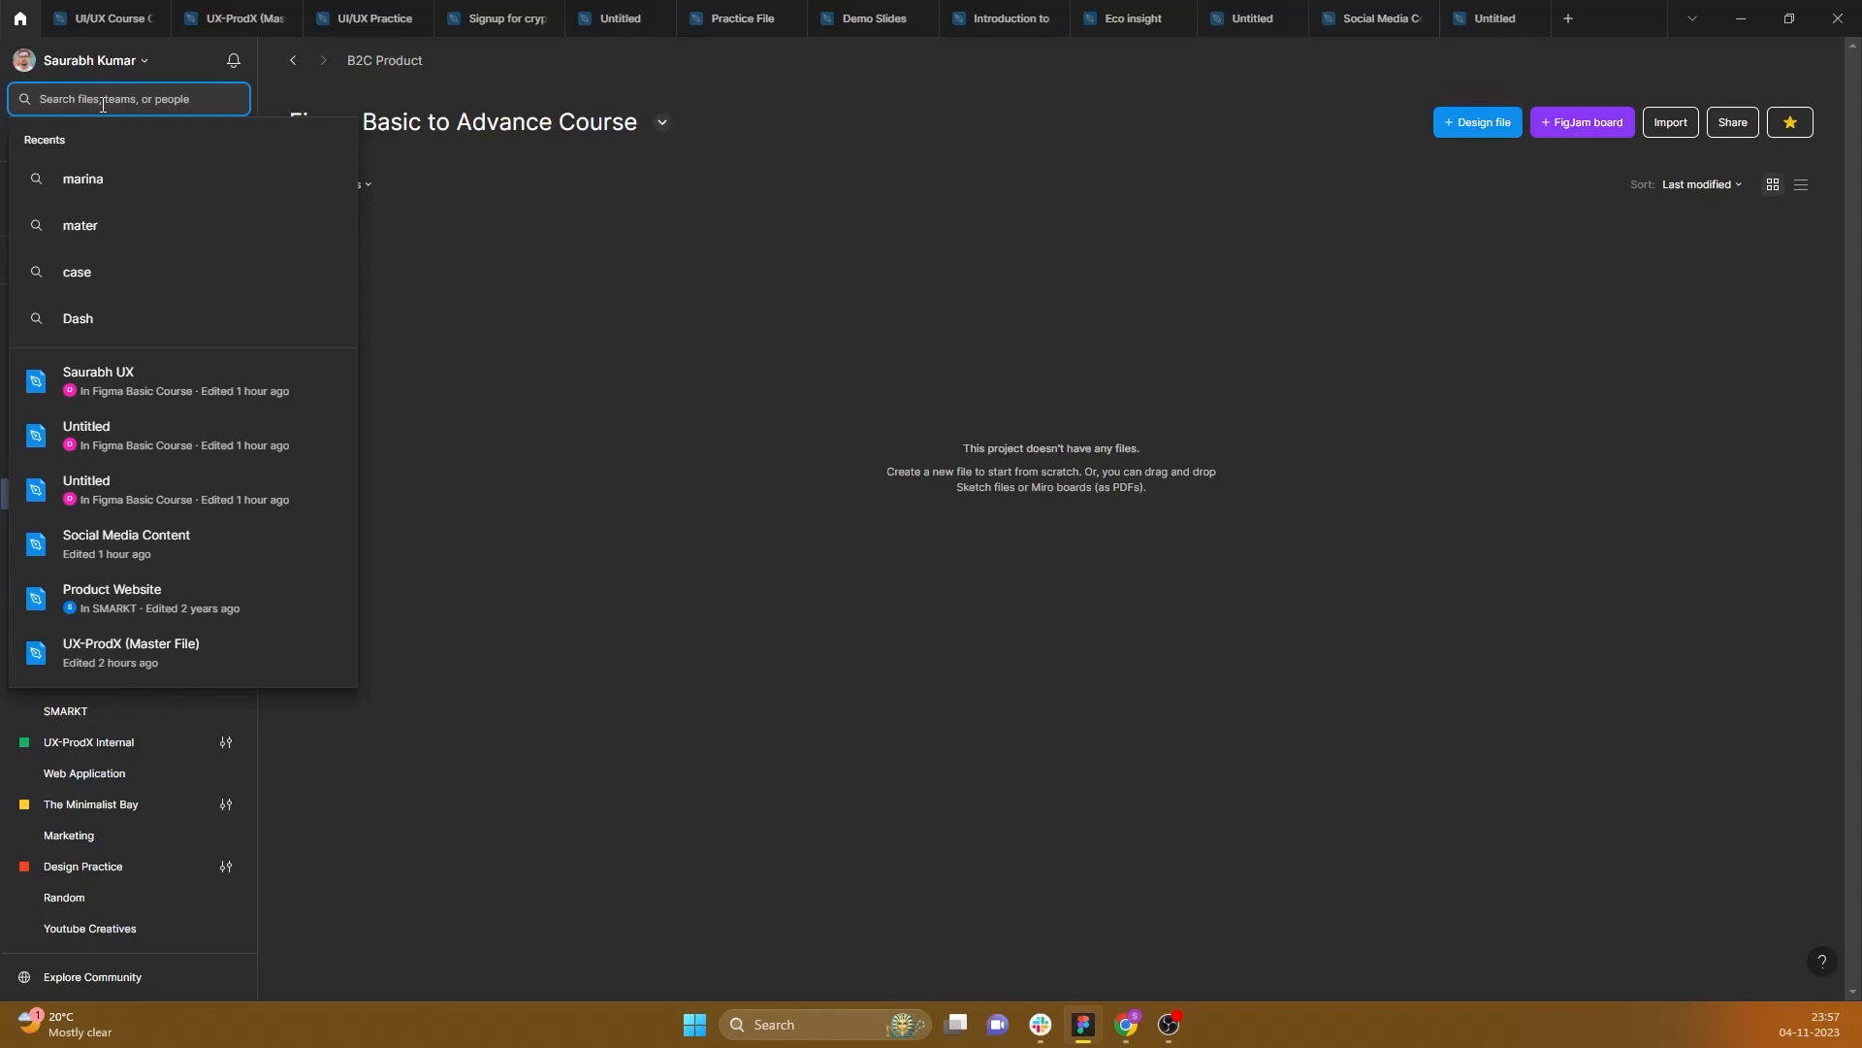
{"action": "type", "text": "B2C"}
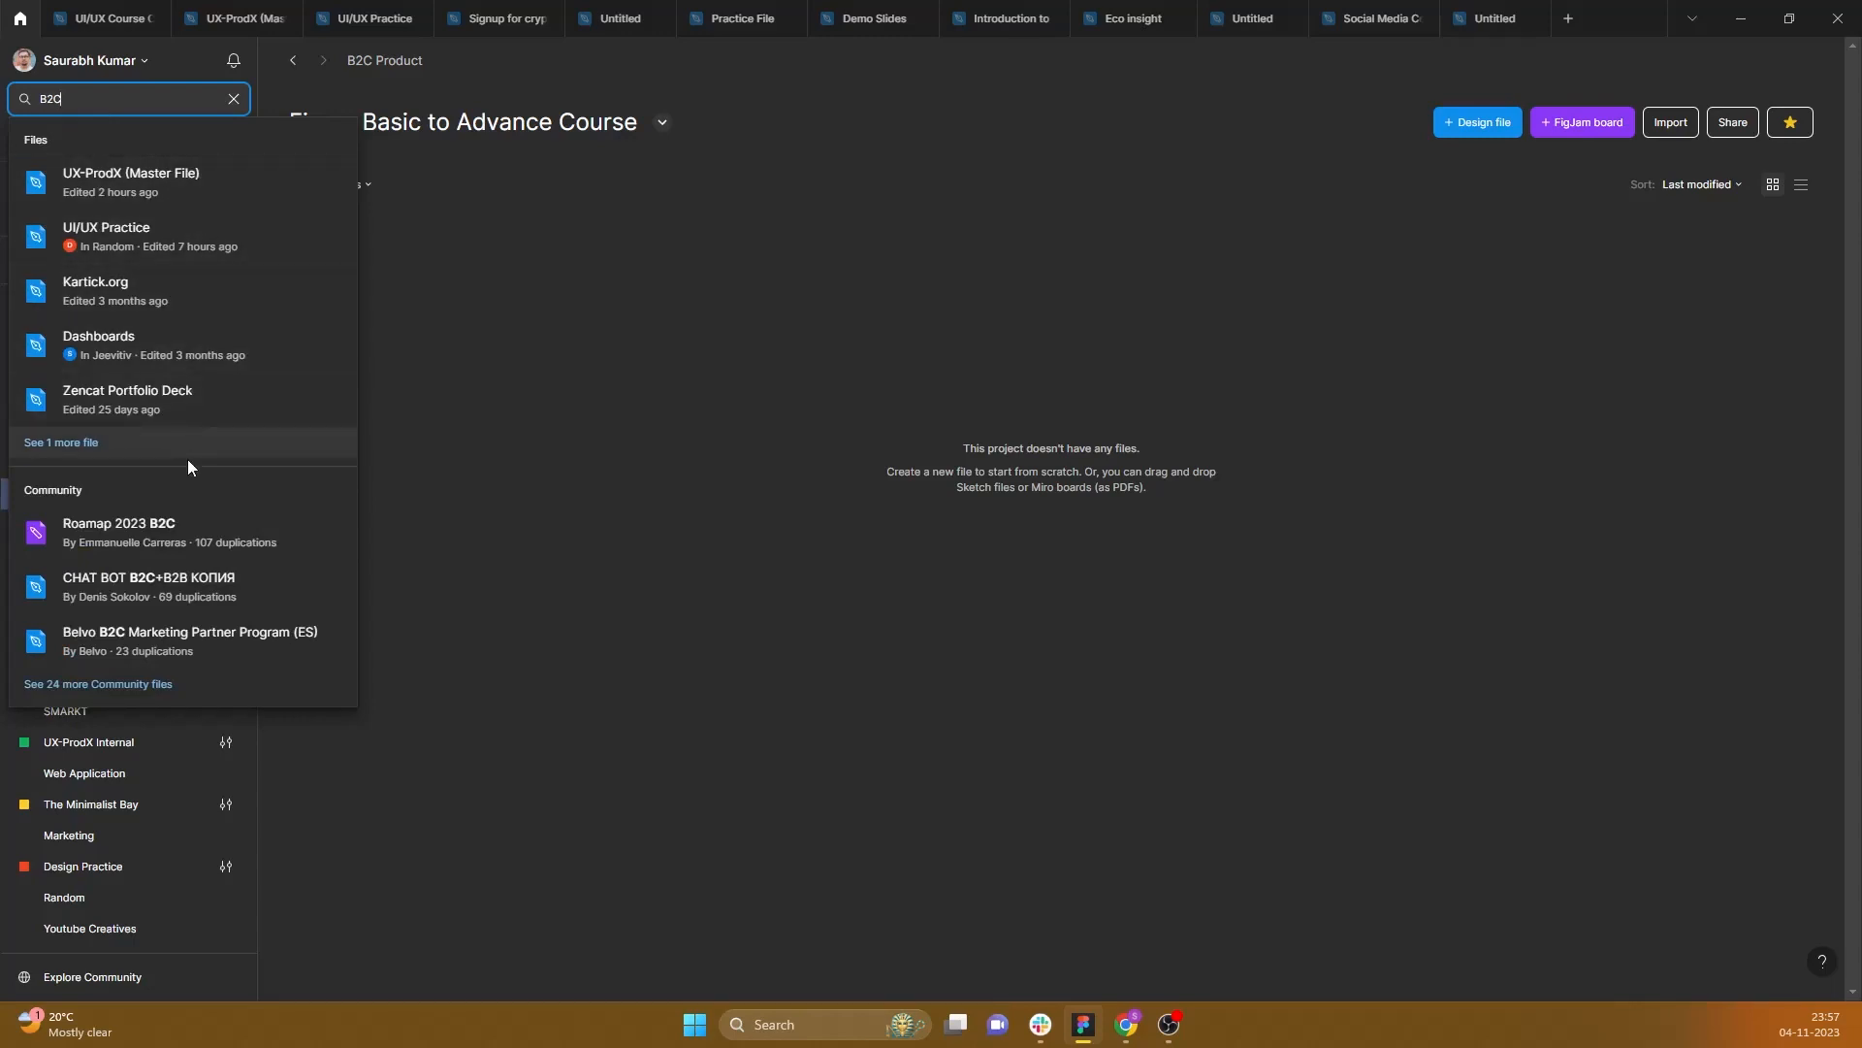
{"action": "left_click", "coordinate": [477, 320]}
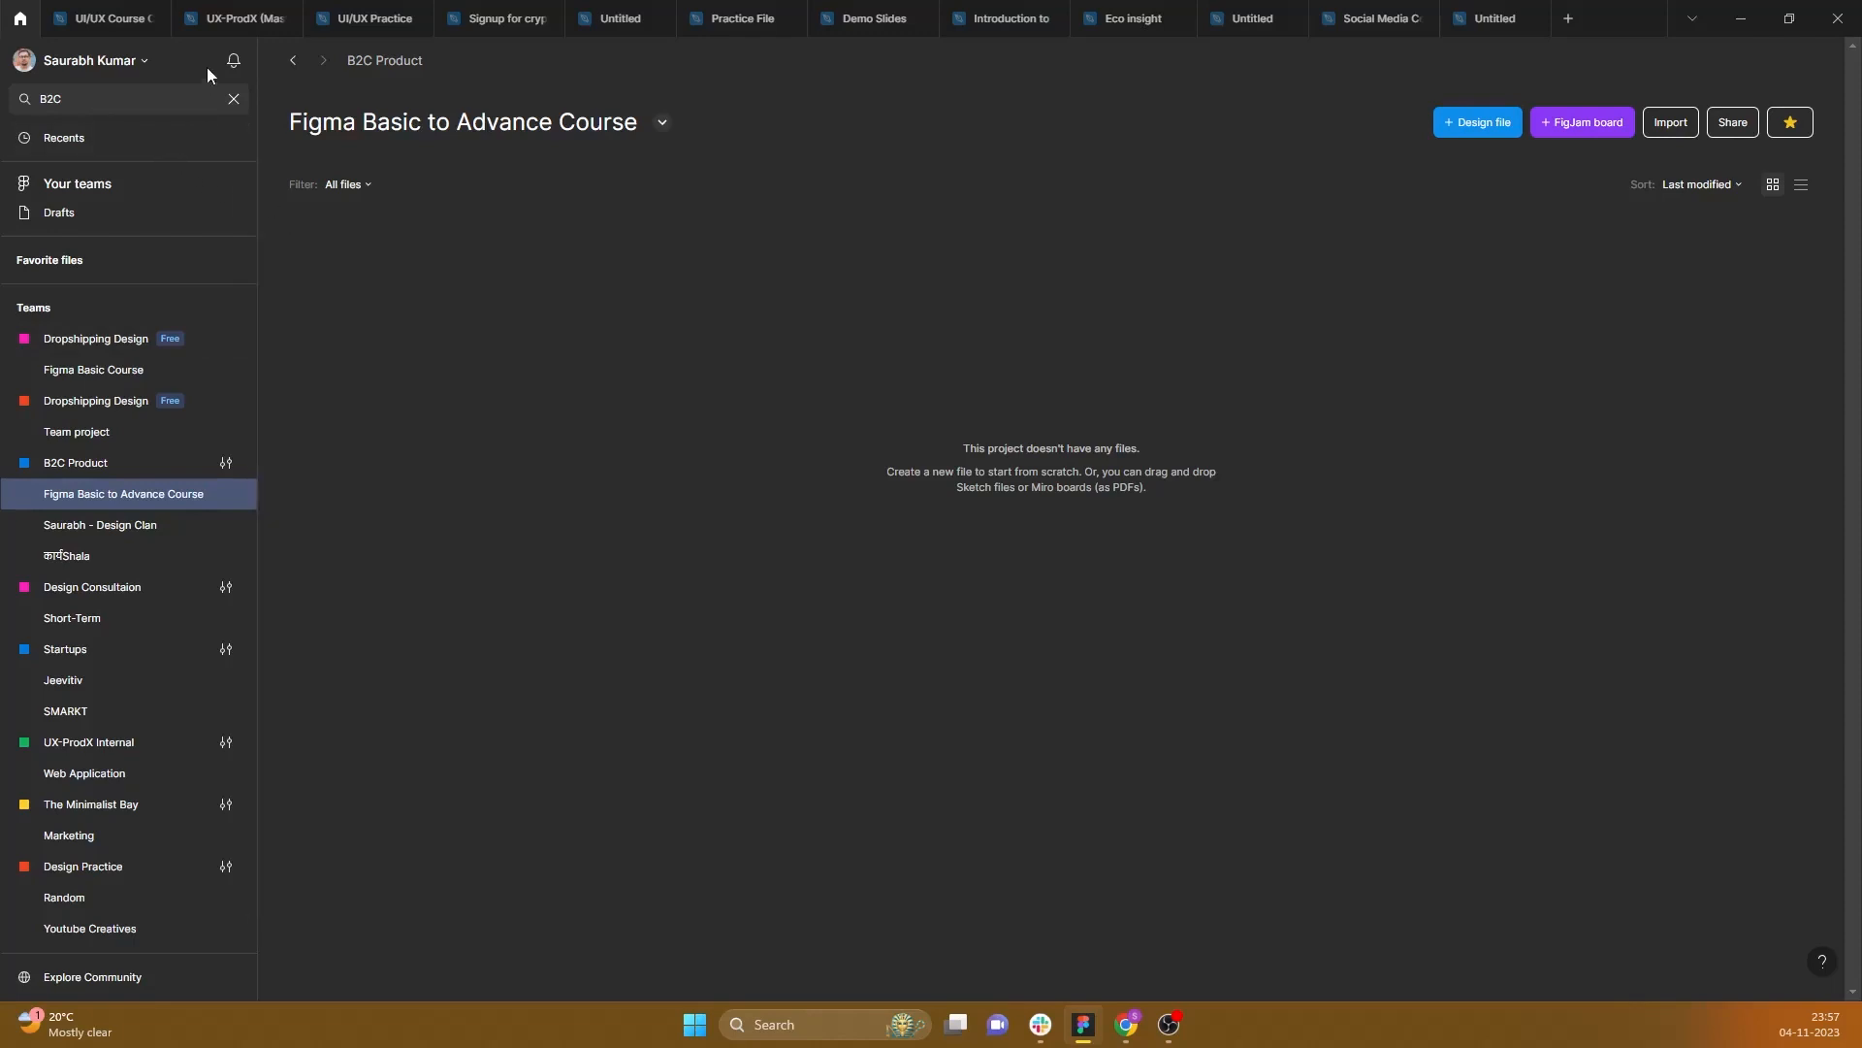
{"action": "left_click", "coordinate": [234, 98]}
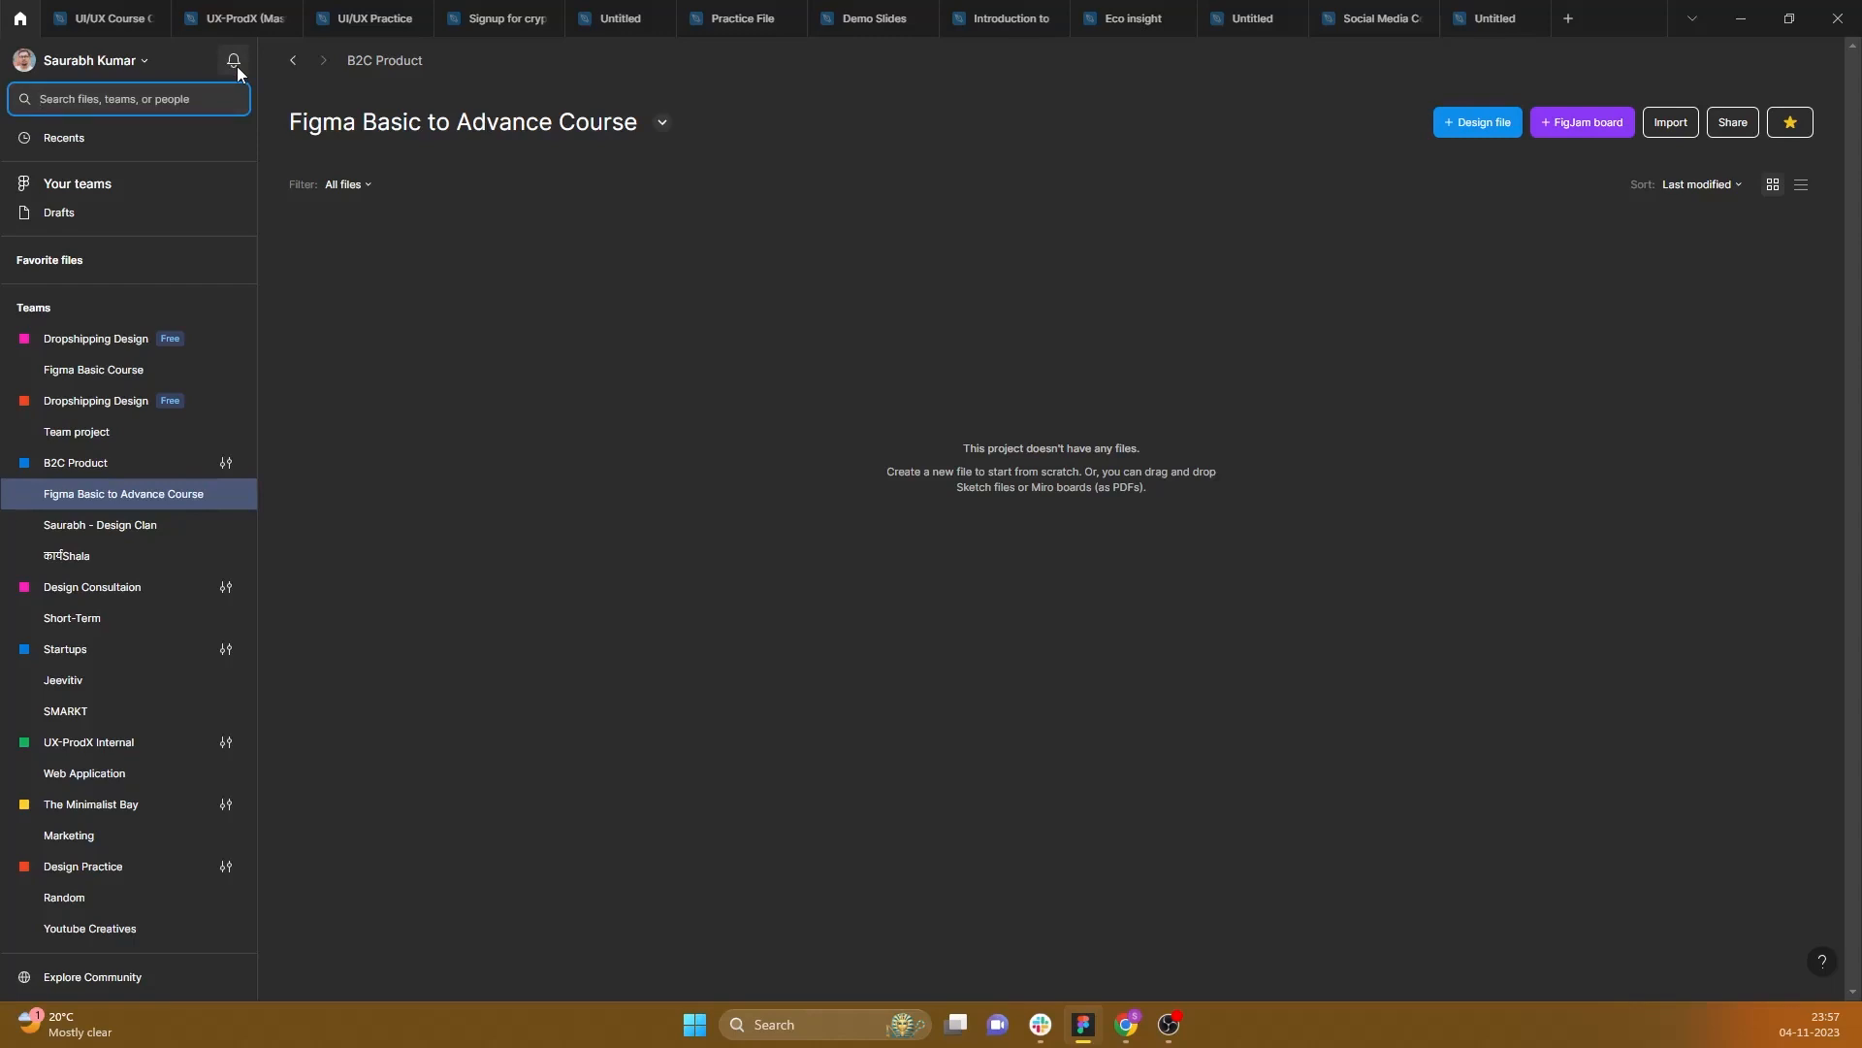
Step: Look through the list of all notifications and close it
{"action": "left_click", "coordinate": [236, 63]}
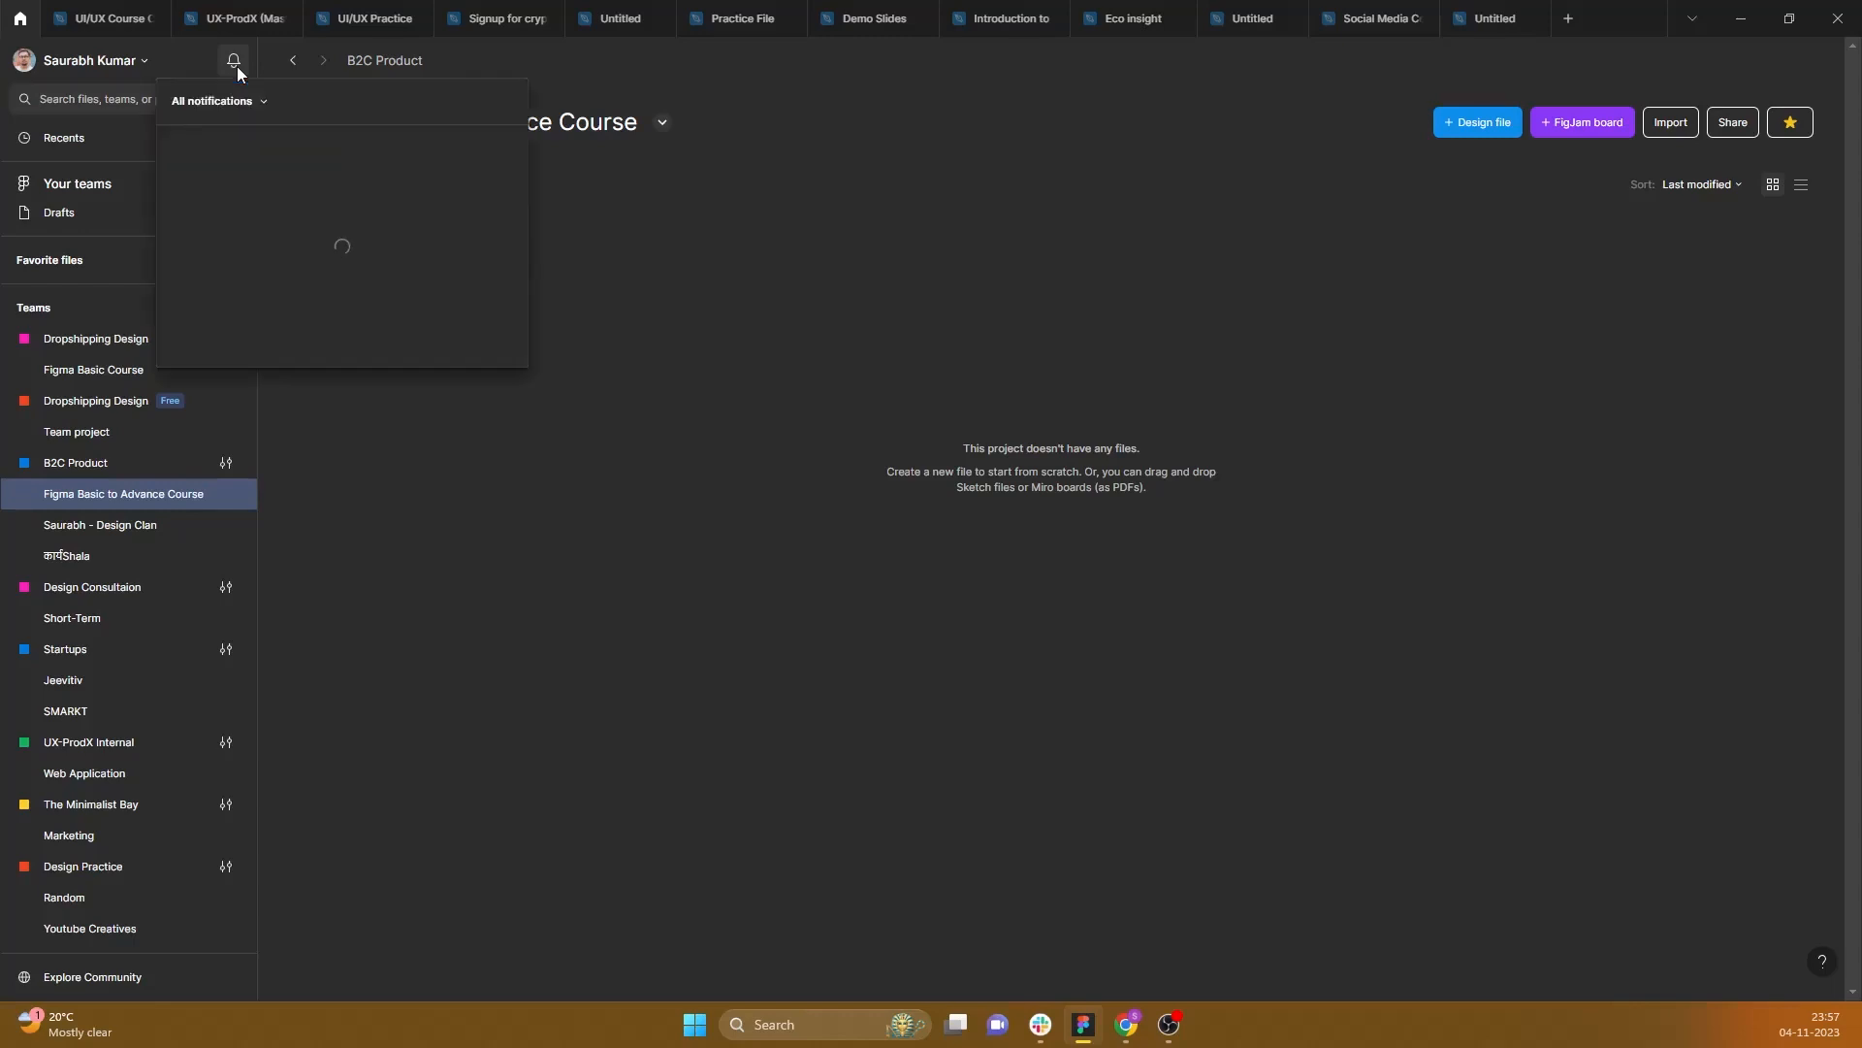
{"action": "scroll", "coordinate": [363, 555], "scroll_direction": "down", "scroll_amount": 15}
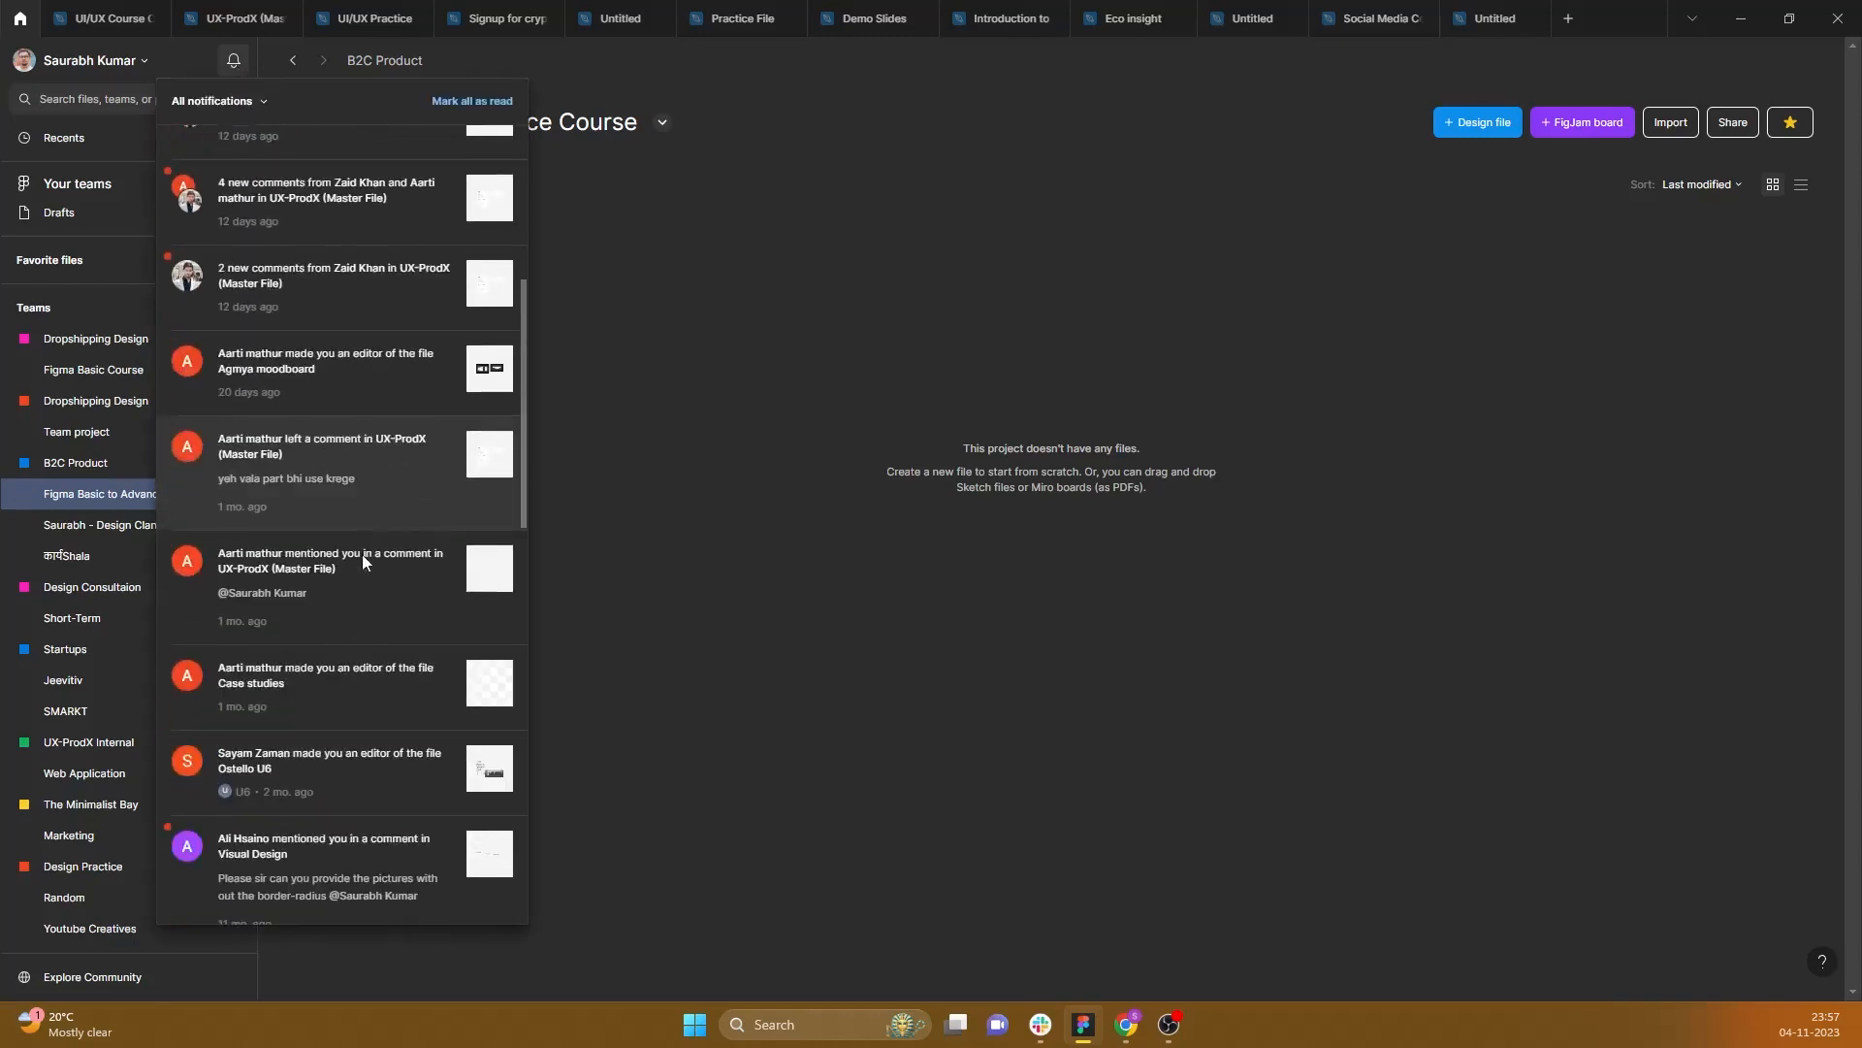
{"action": "scroll", "coordinate": [363, 551], "scroll_direction": "up", "scroll_amount": 15}
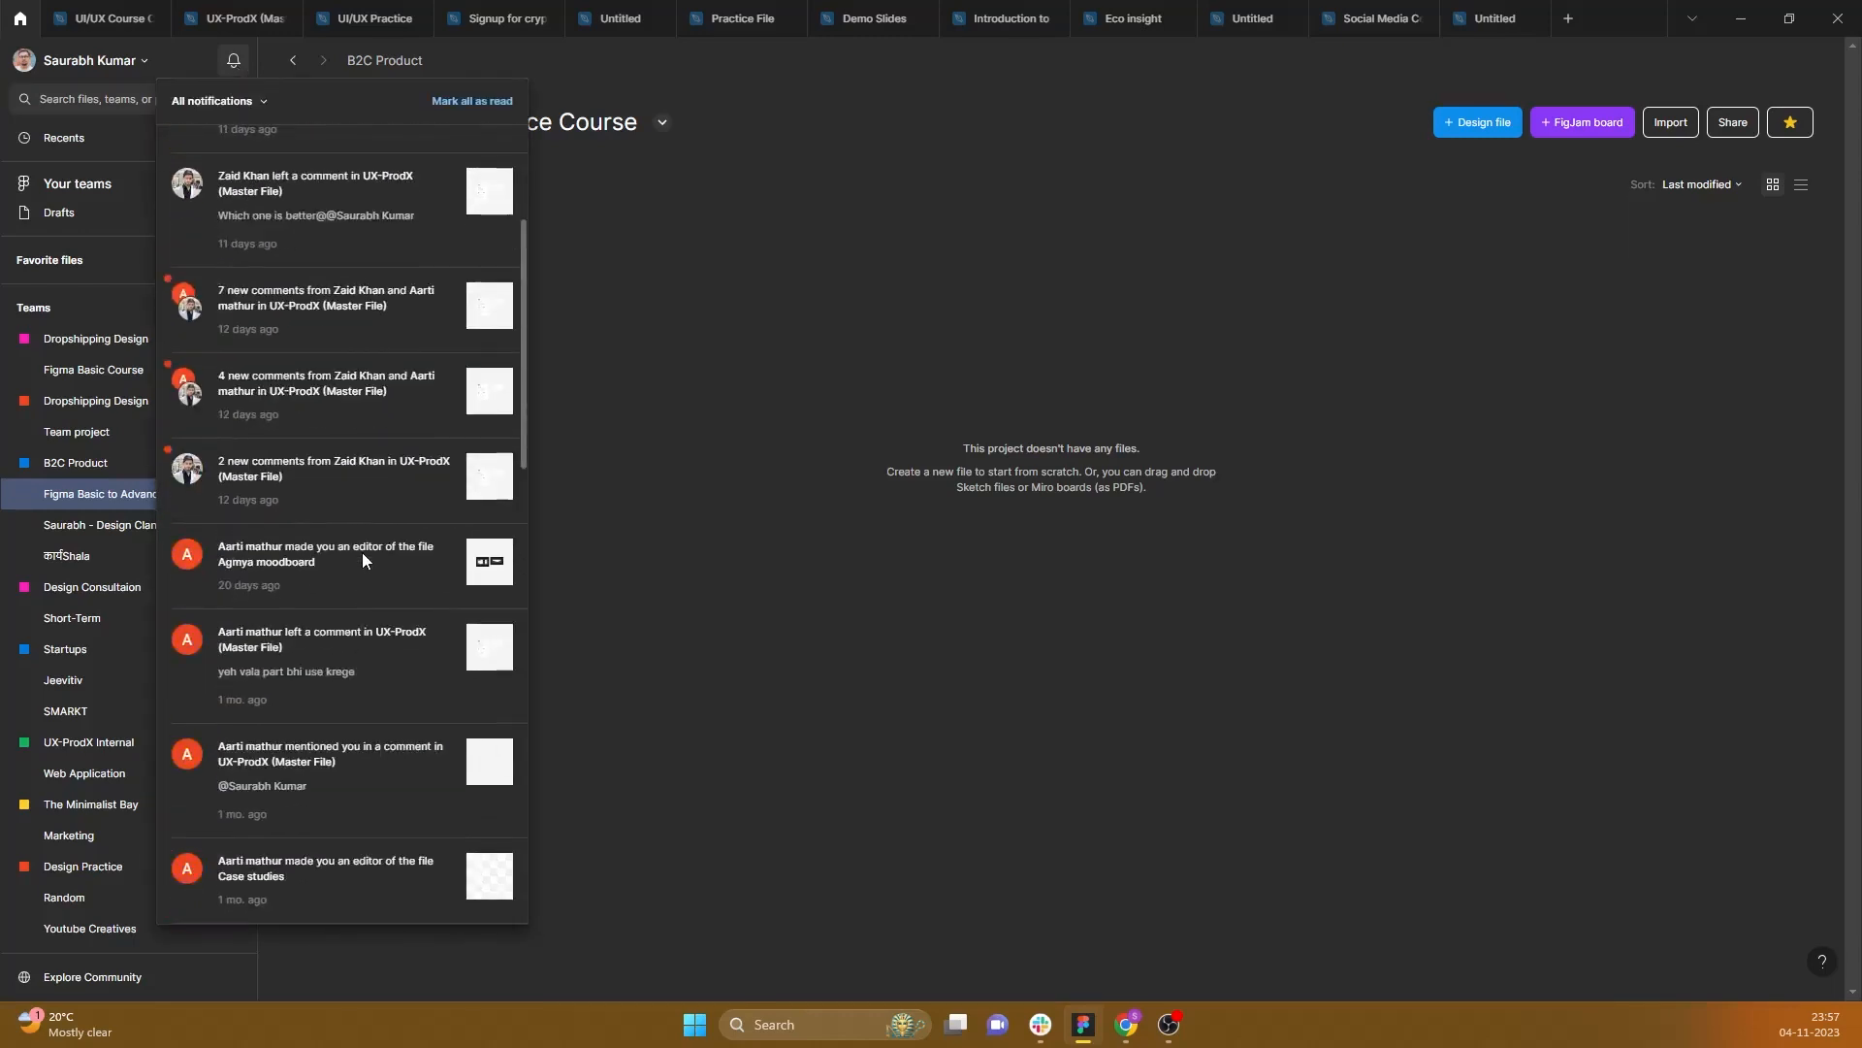
{"action": "left_click", "coordinate": [725, 317]}
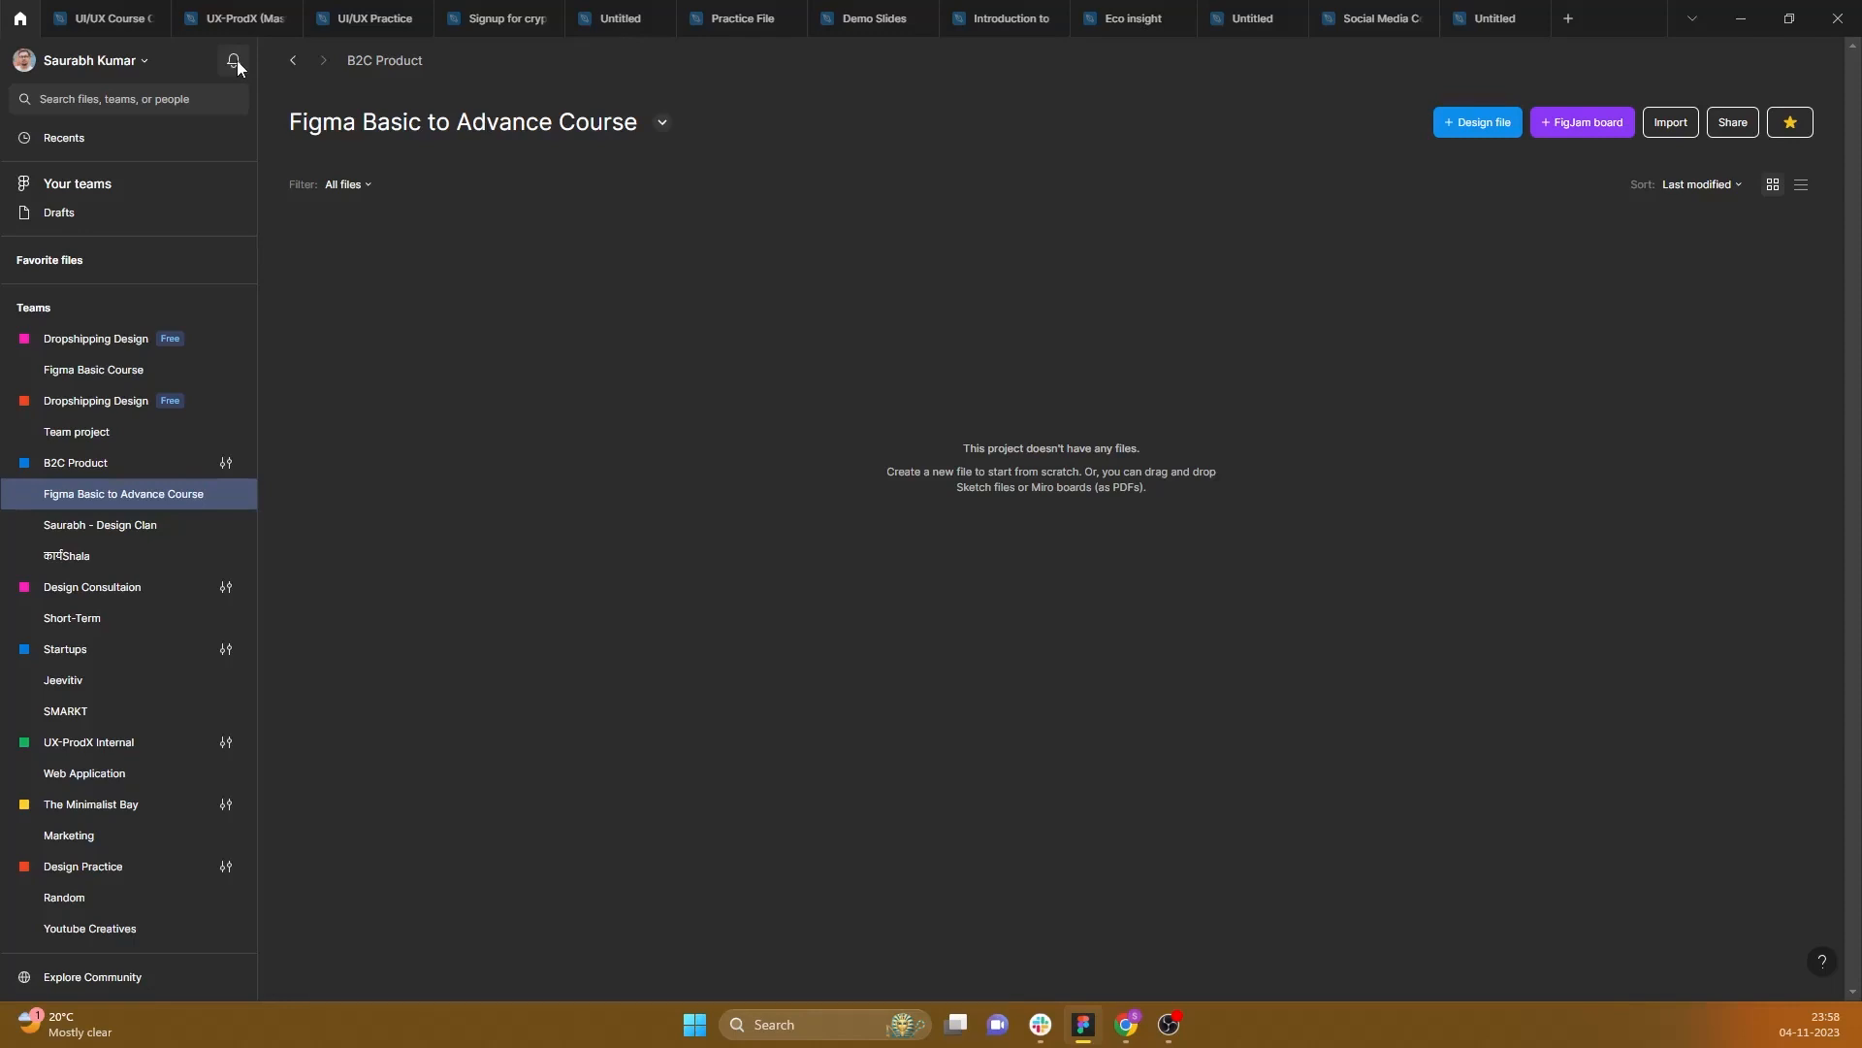
Step: Show the recently viewed files and browse the list down to the oldest entries and back
{"action": "left_click", "coordinate": [87, 148]}
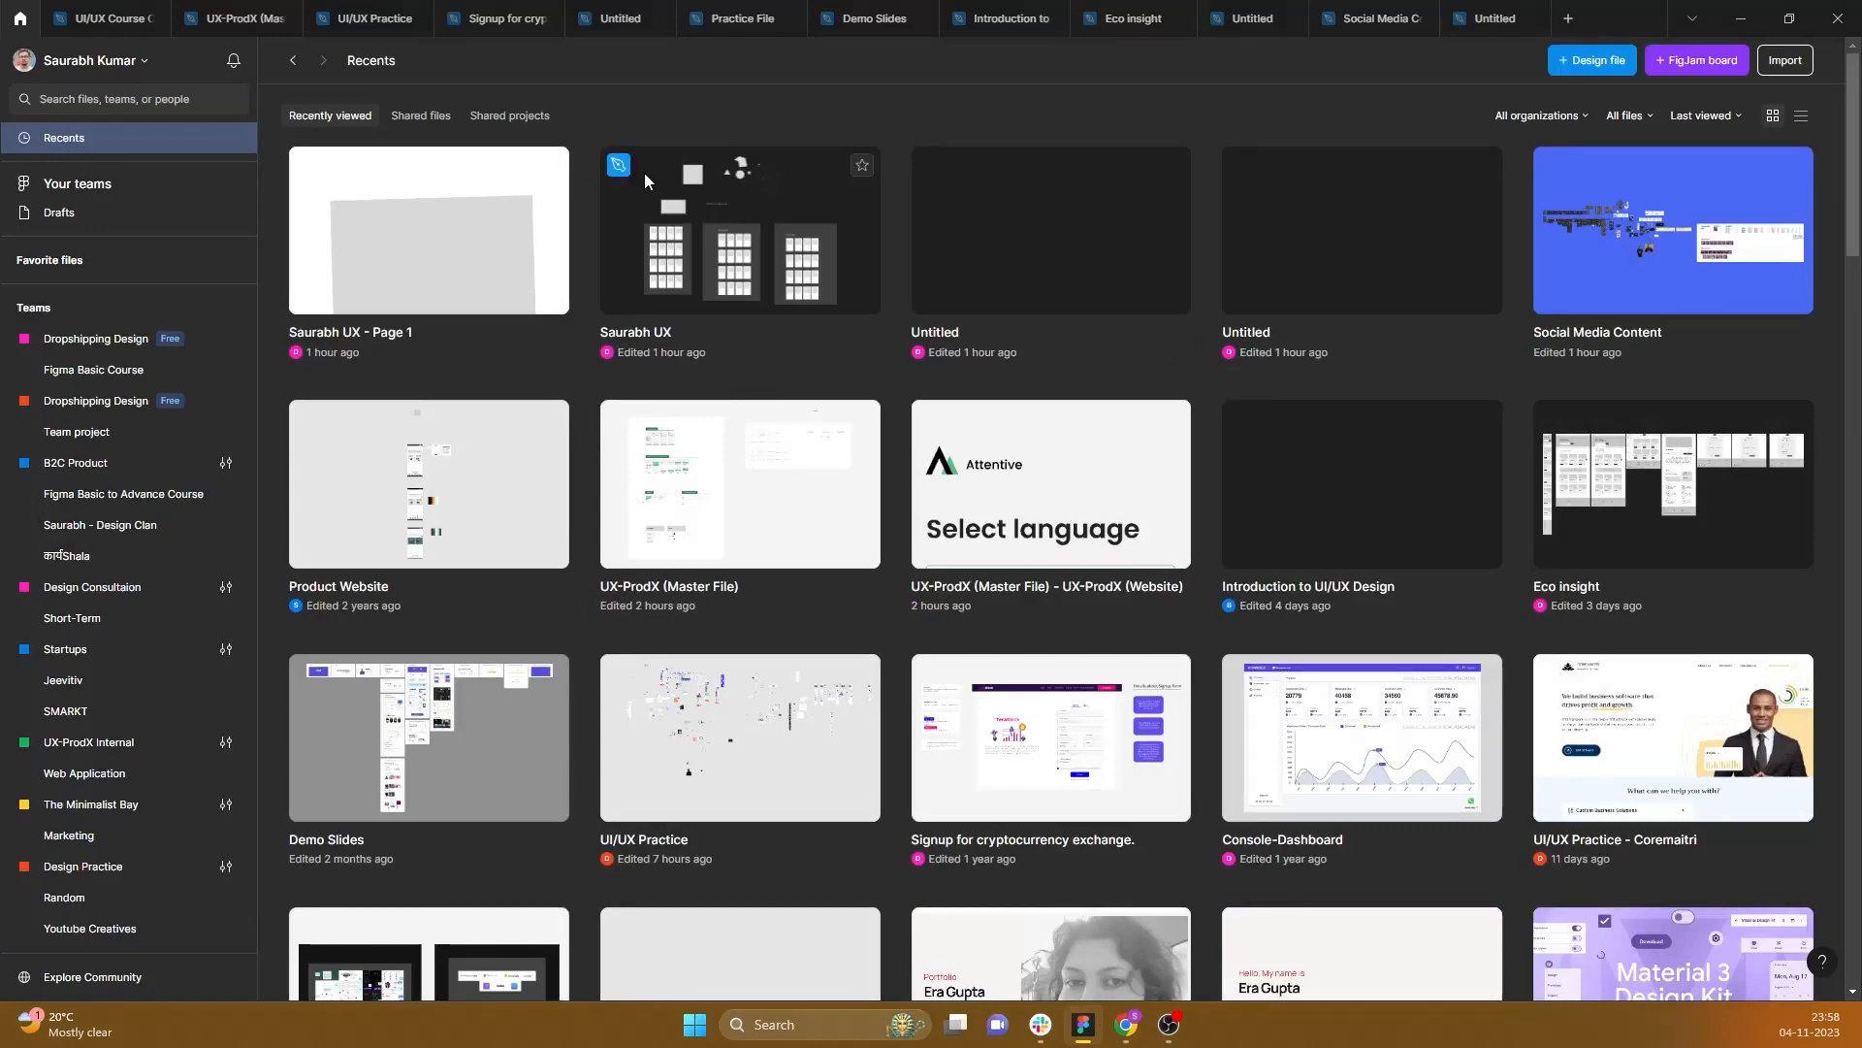
{"action": "scroll", "coordinate": [805, 271], "scroll_direction": "down", "scroll_amount": 5}
{"action": "scroll", "coordinate": [642, 234], "scroll_direction": "down", "scroll_amount": 20}
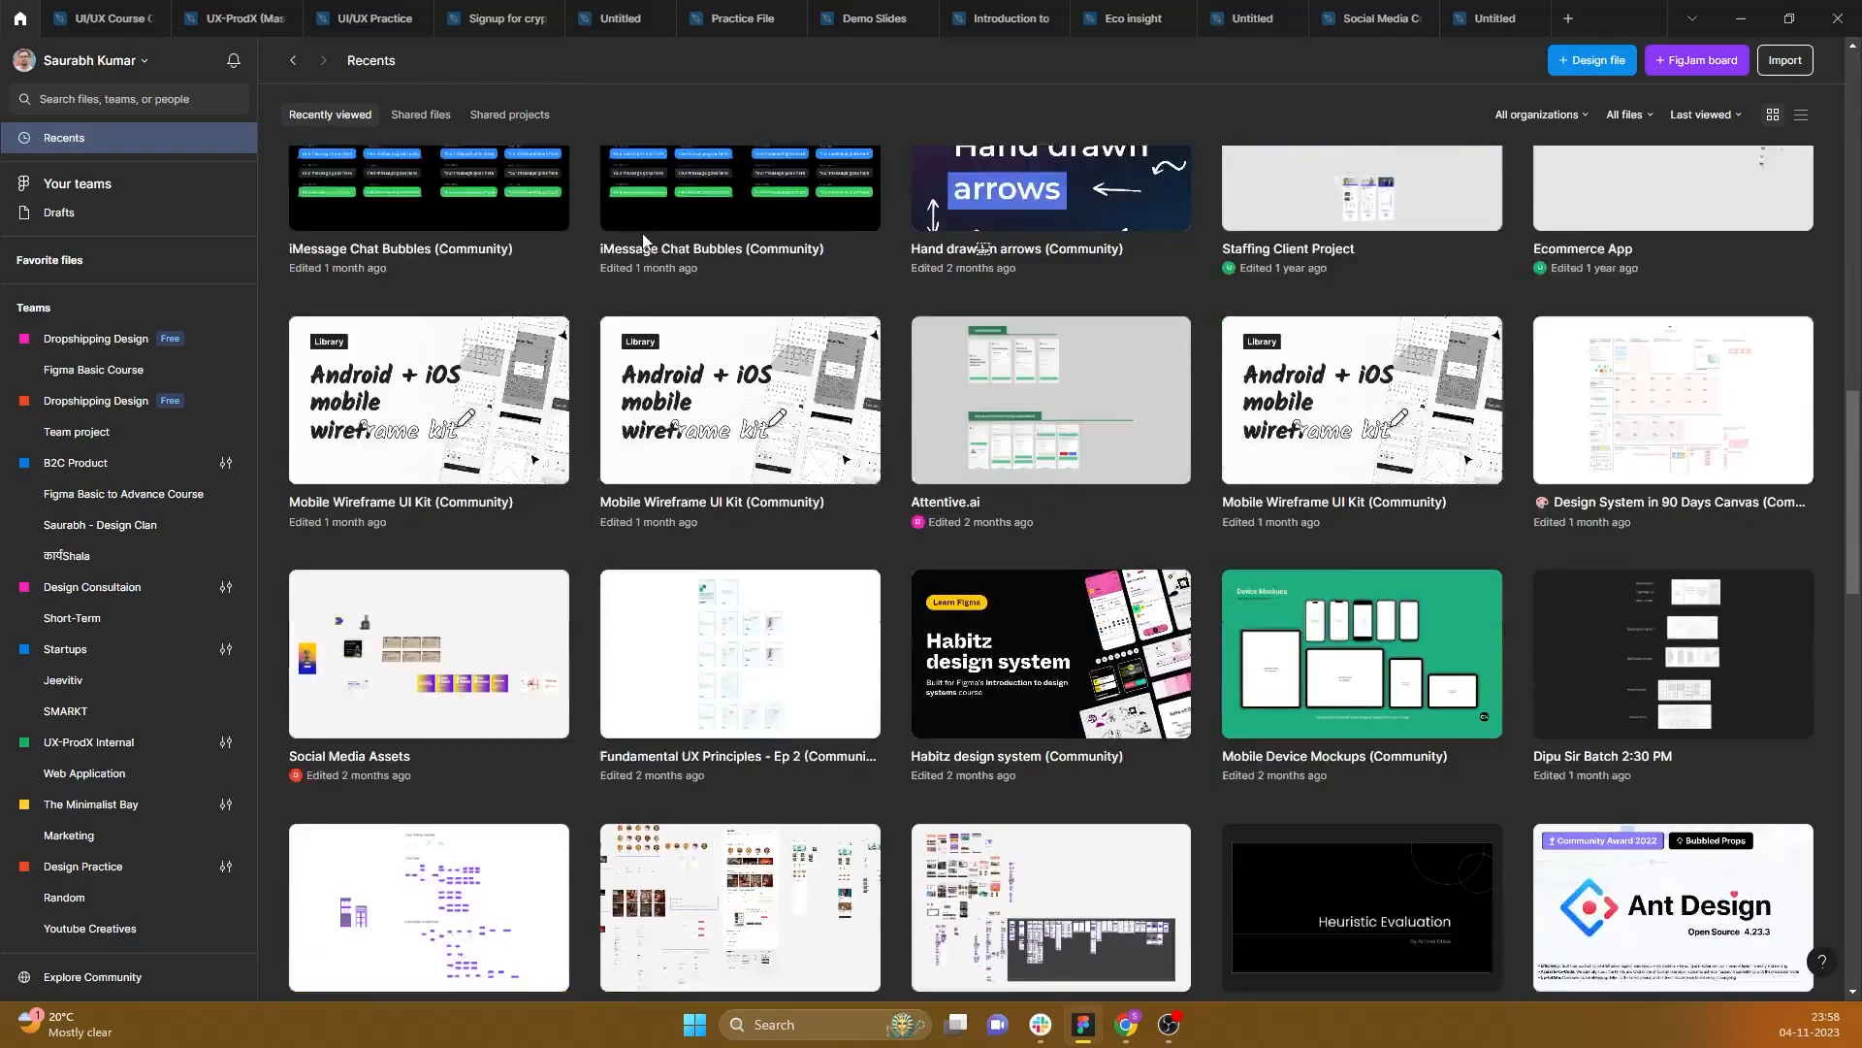
{"action": "scroll", "coordinate": [644, 238], "scroll_direction": "down", "scroll_amount": 8}
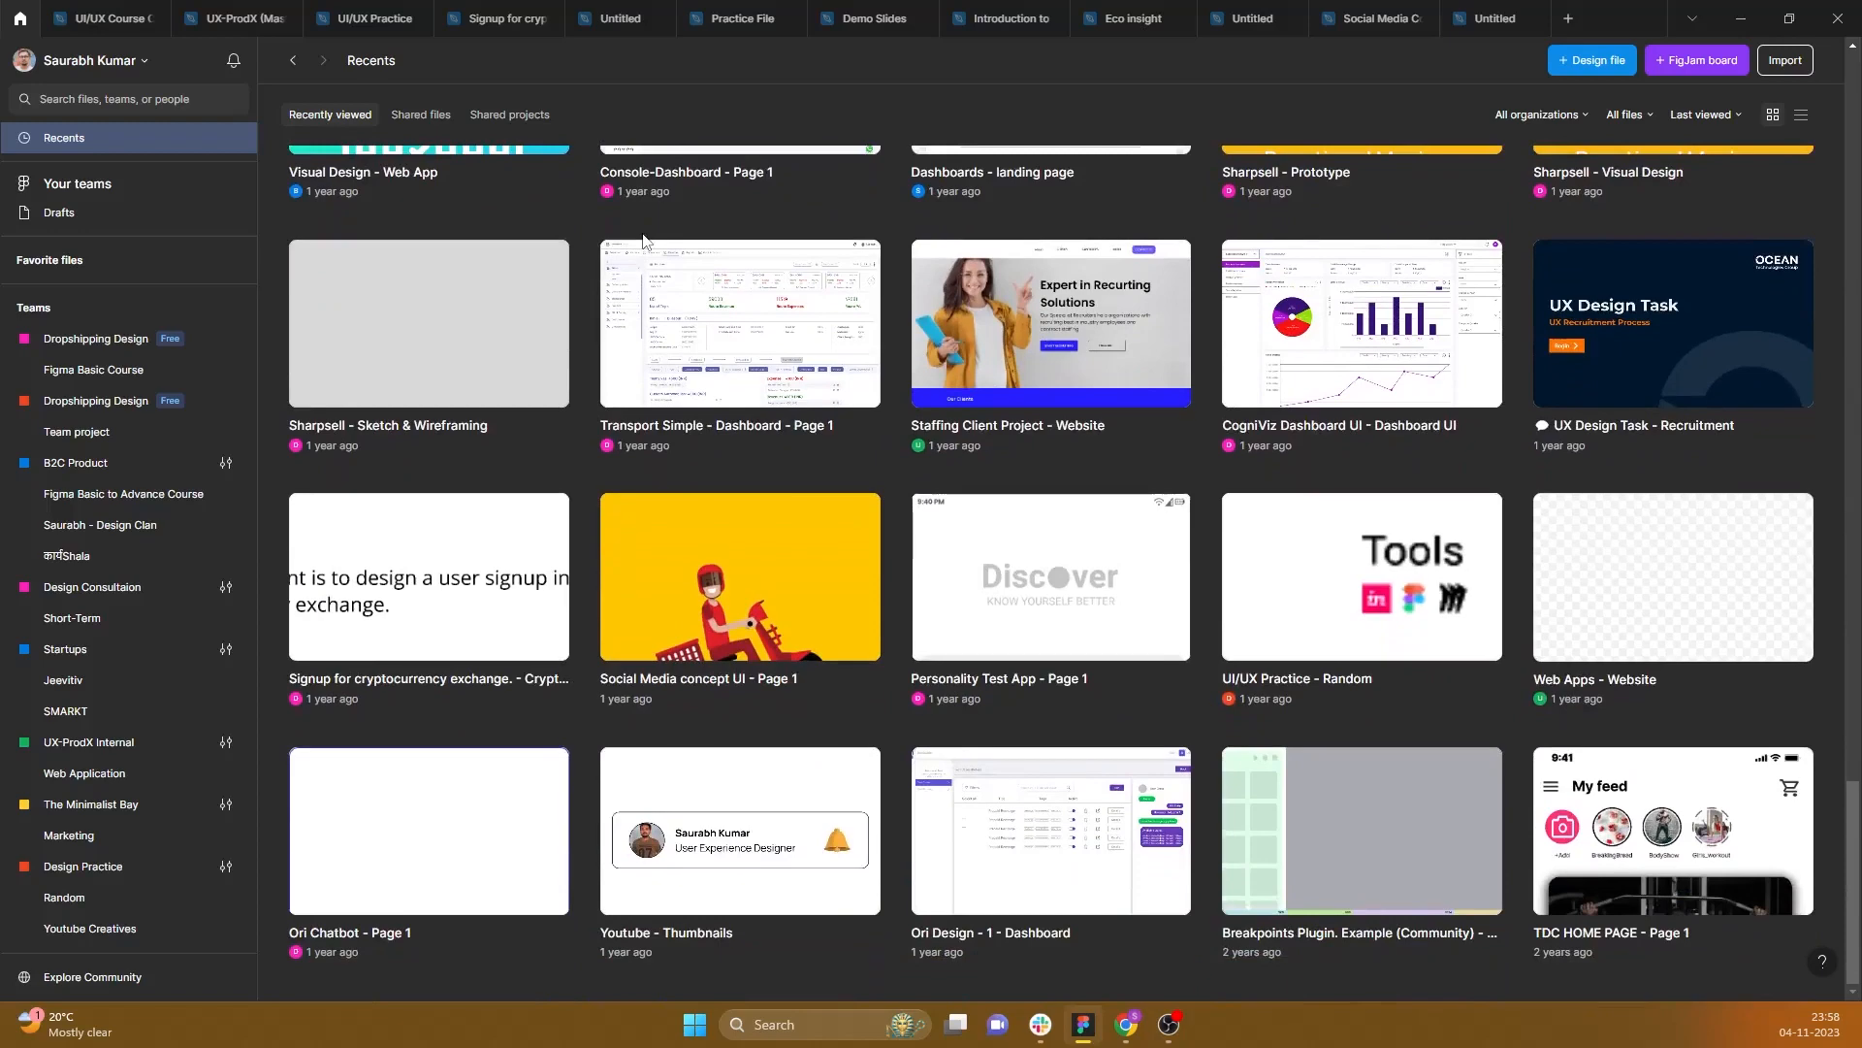
{"action": "scroll", "coordinate": [643, 238], "scroll_direction": "up", "scroll_amount": 15}
{"action": "scroll", "coordinate": [642, 237], "scroll_direction": "up", "scroll_amount": 20}
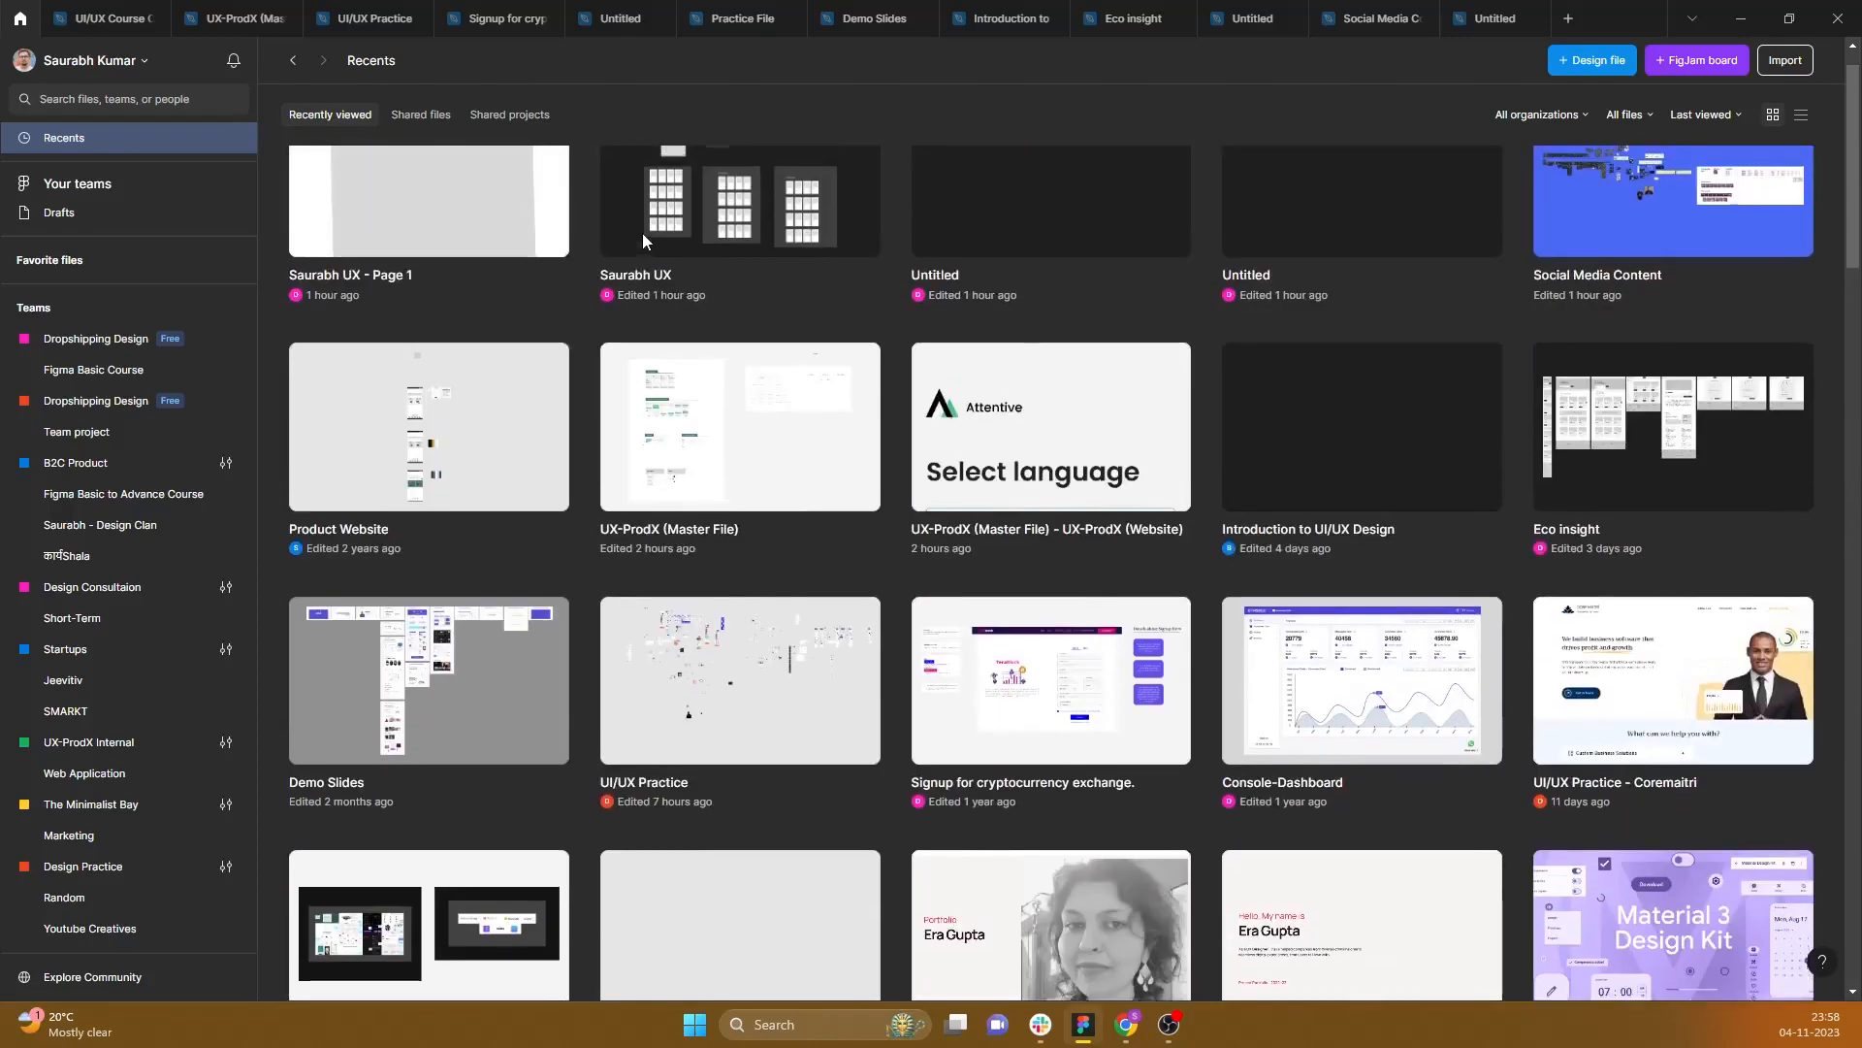
Step: Display the shared files within Recents and browse through them
{"action": "left_click", "coordinate": [438, 118]}
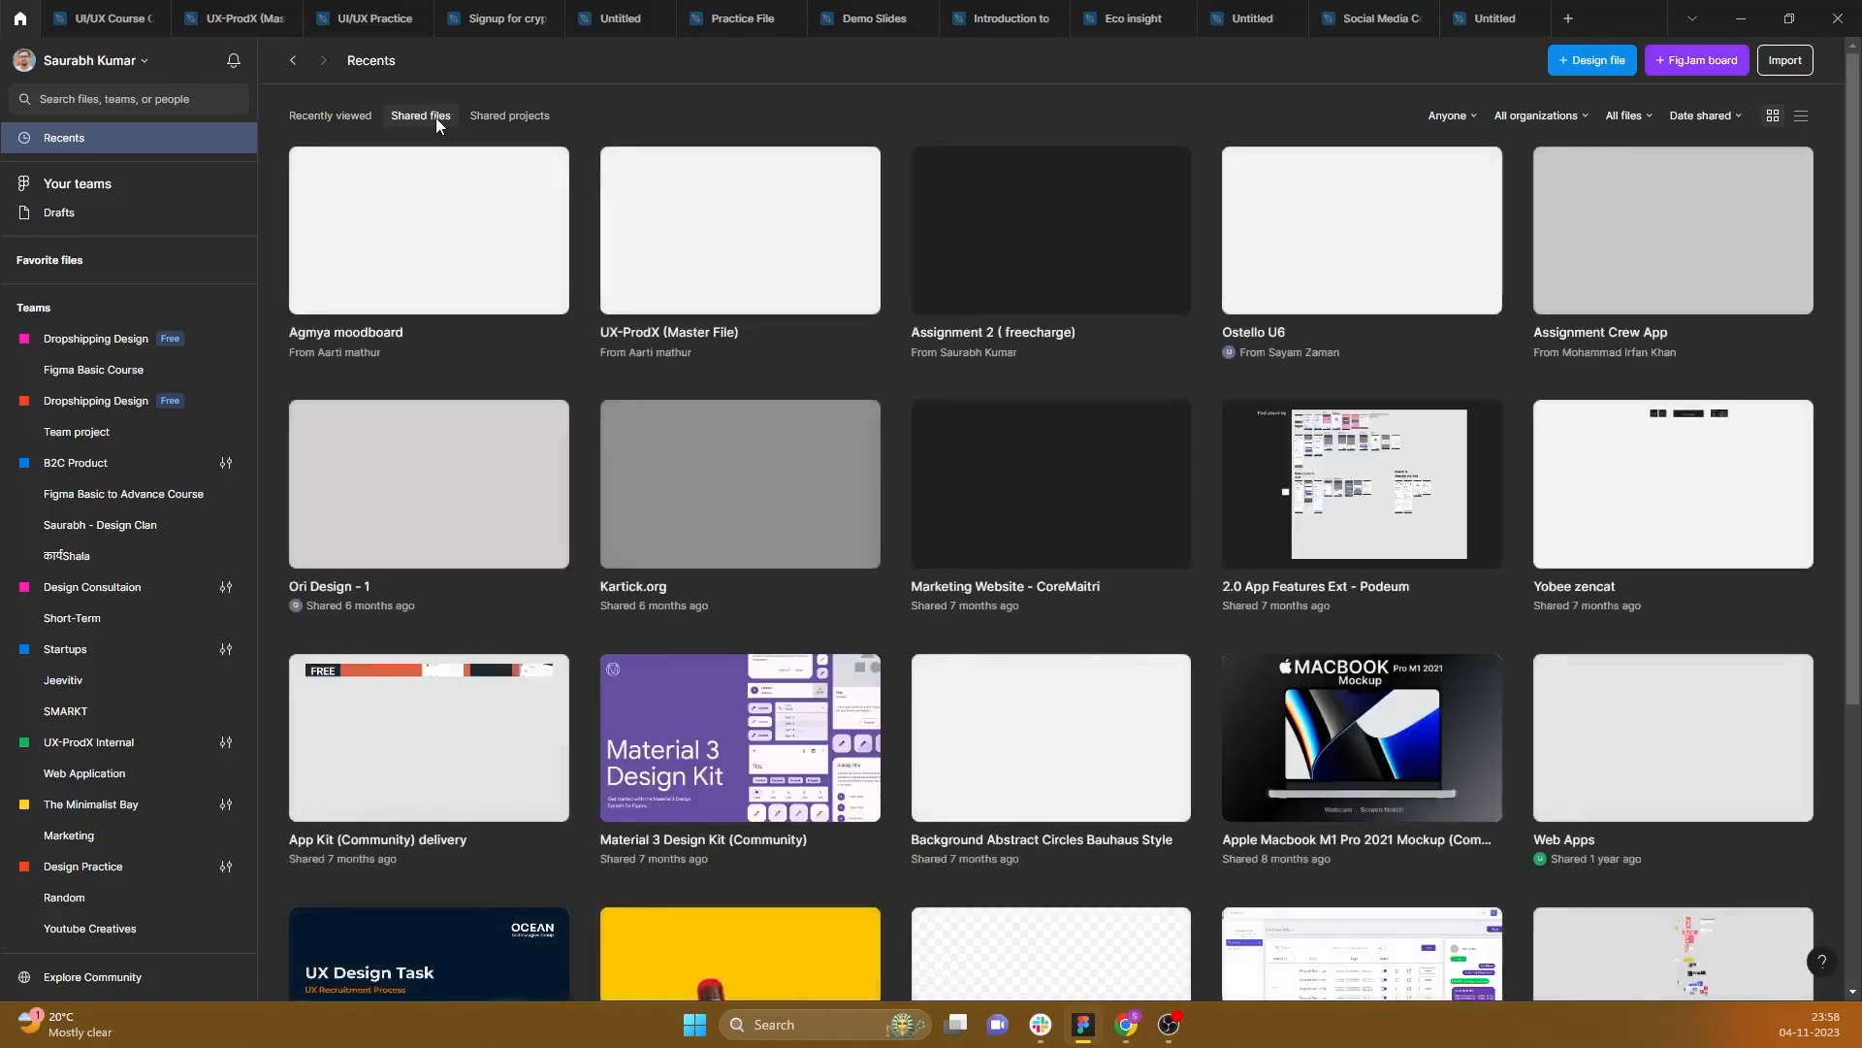
{"action": "scroll", "coordinate": [1271, 272], "scroll_direction": "down", "scroll_amount": 5}
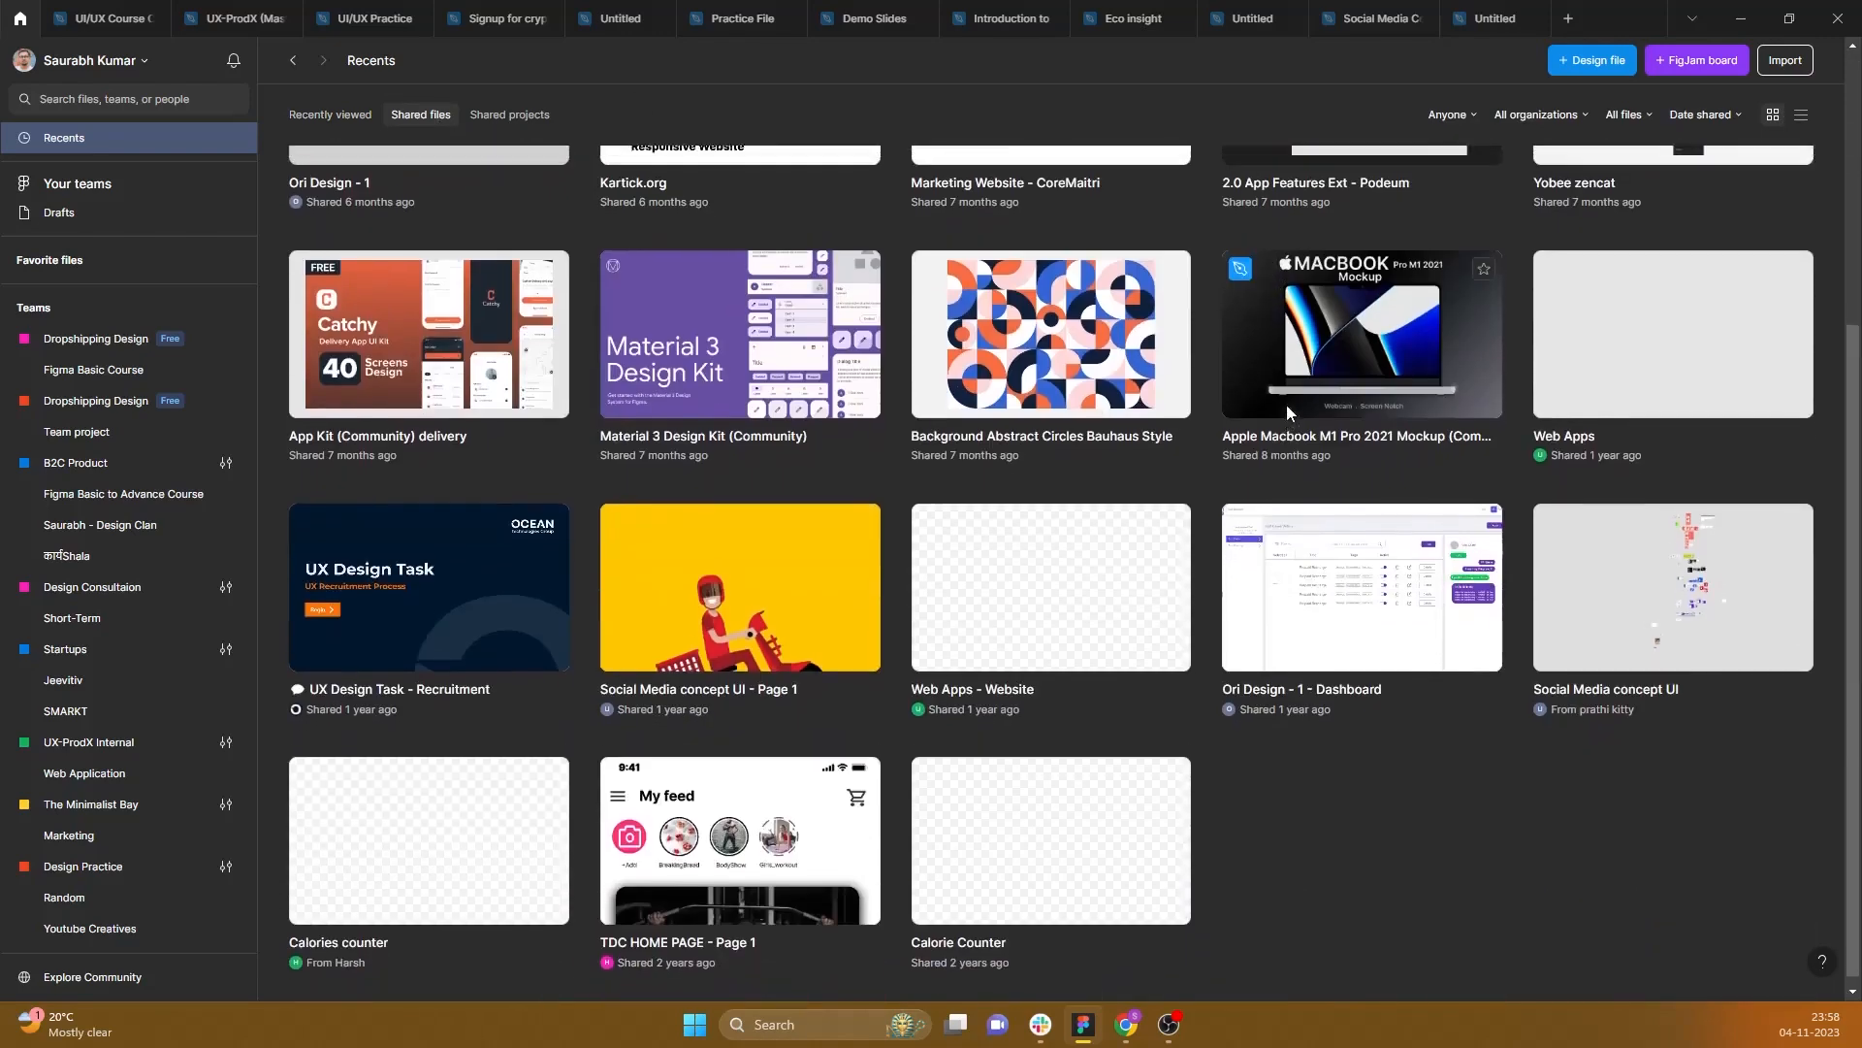
{"action": "scroll", "coordinate": [1286, 404], "scroll_direction": "up", "scroll_amount": 5}
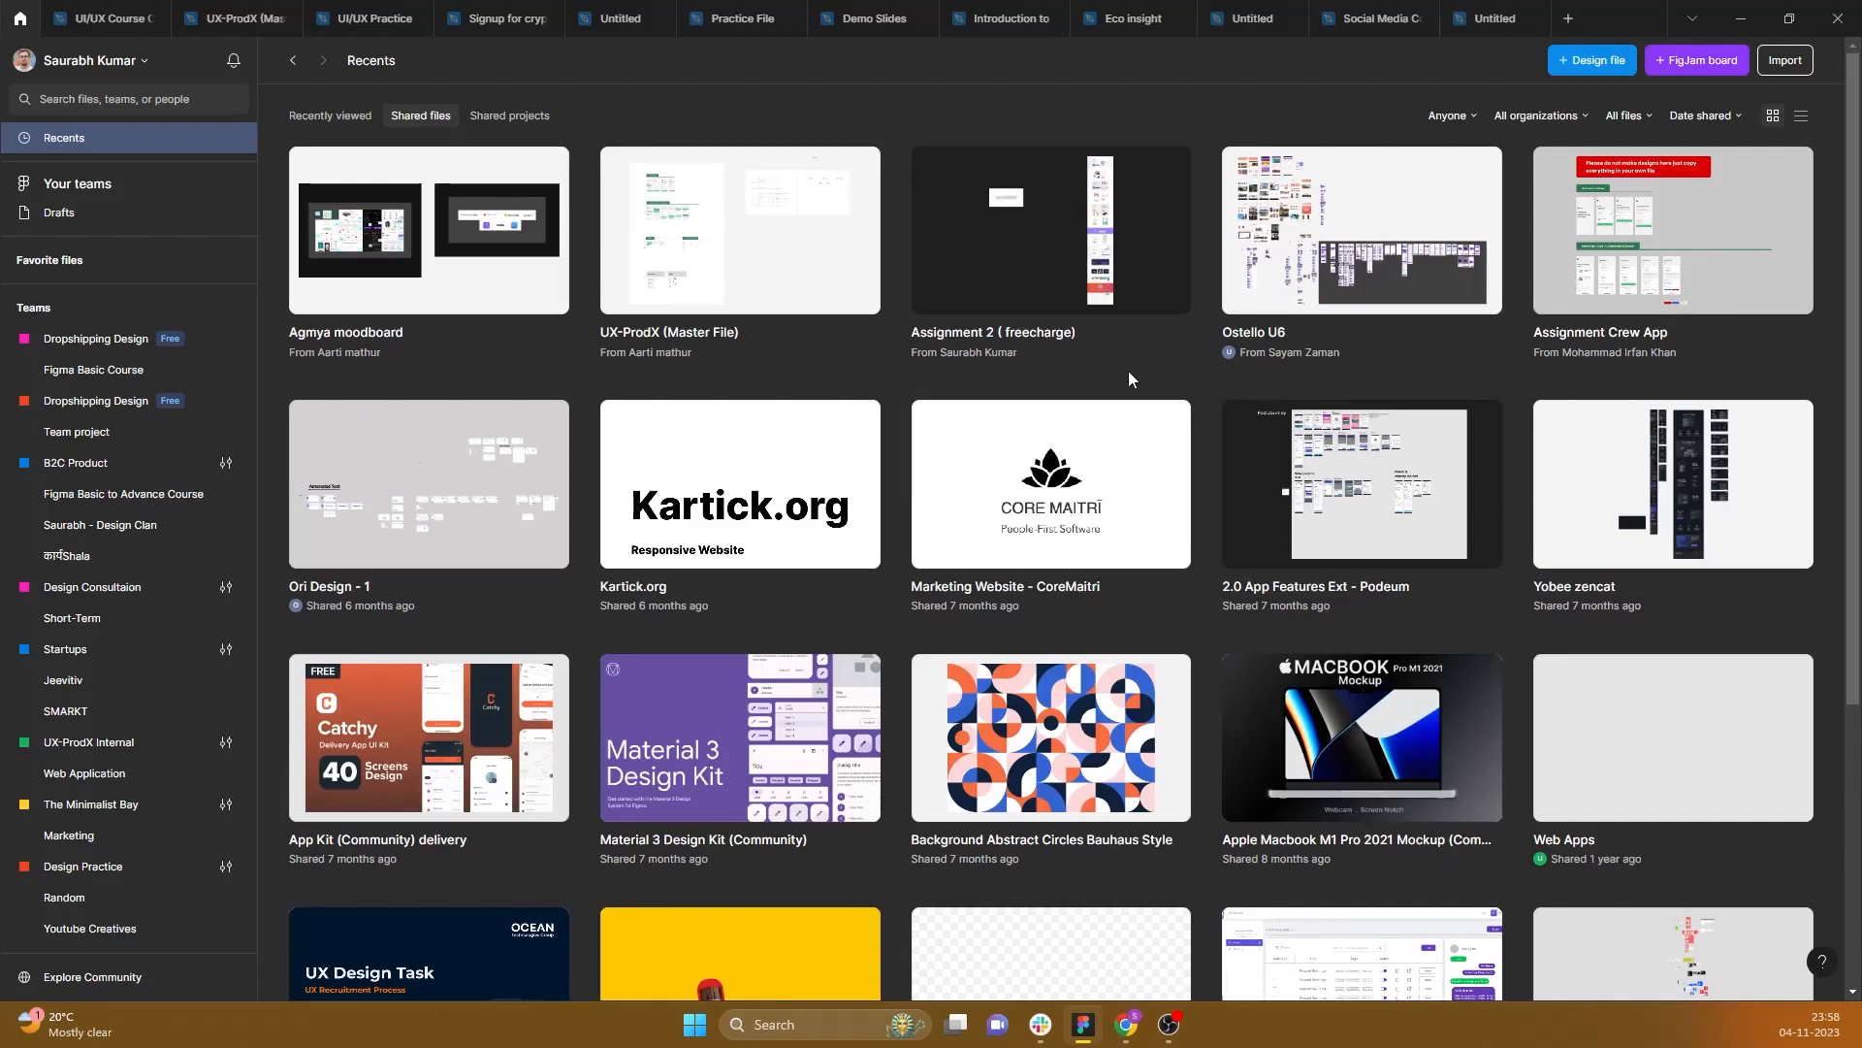
{"action": "scroll", "coordinate": [1127, 378], "scroll_direction": "down", "scroll_amount": 3}
{"action": "scroll", "coordinate": [1130, 374], "scroll_direction": "up", "scroll_amount": 3}
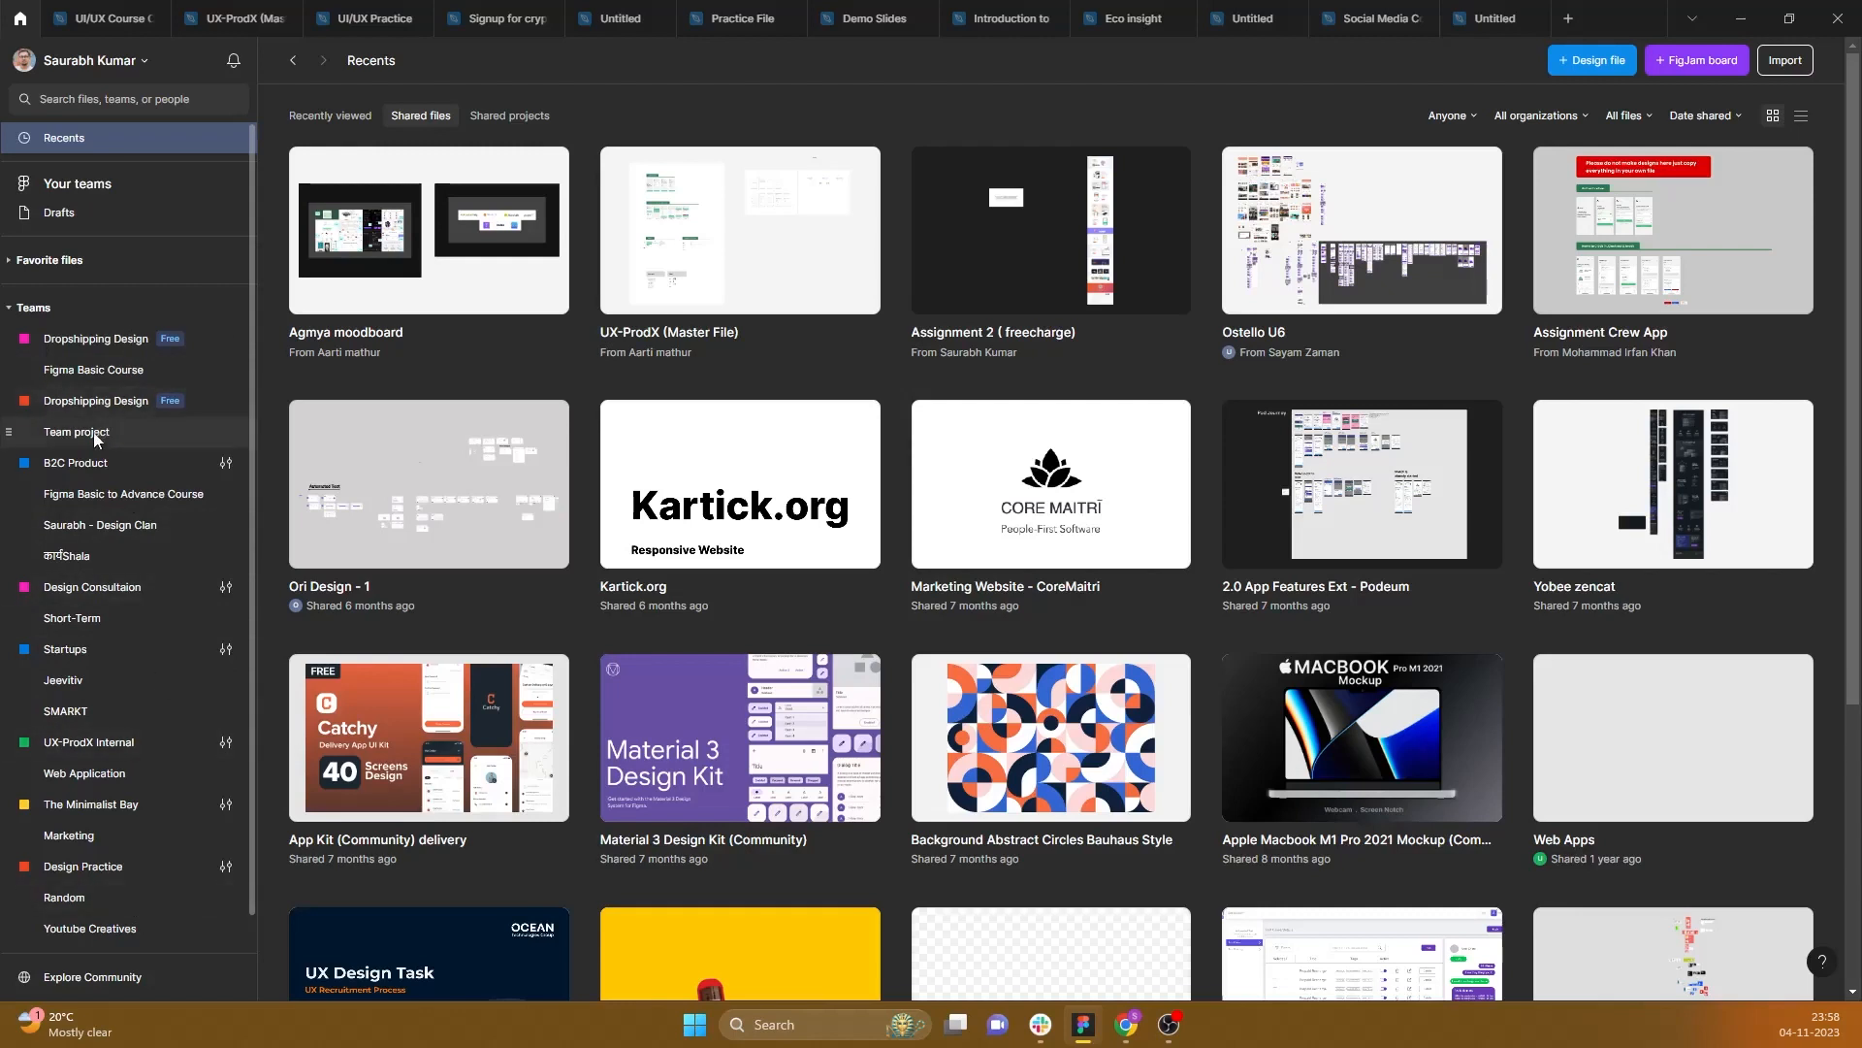
Step: Open Drafts and browse the draft files
{"action": "left_click", "coordinate": [60, 214]}
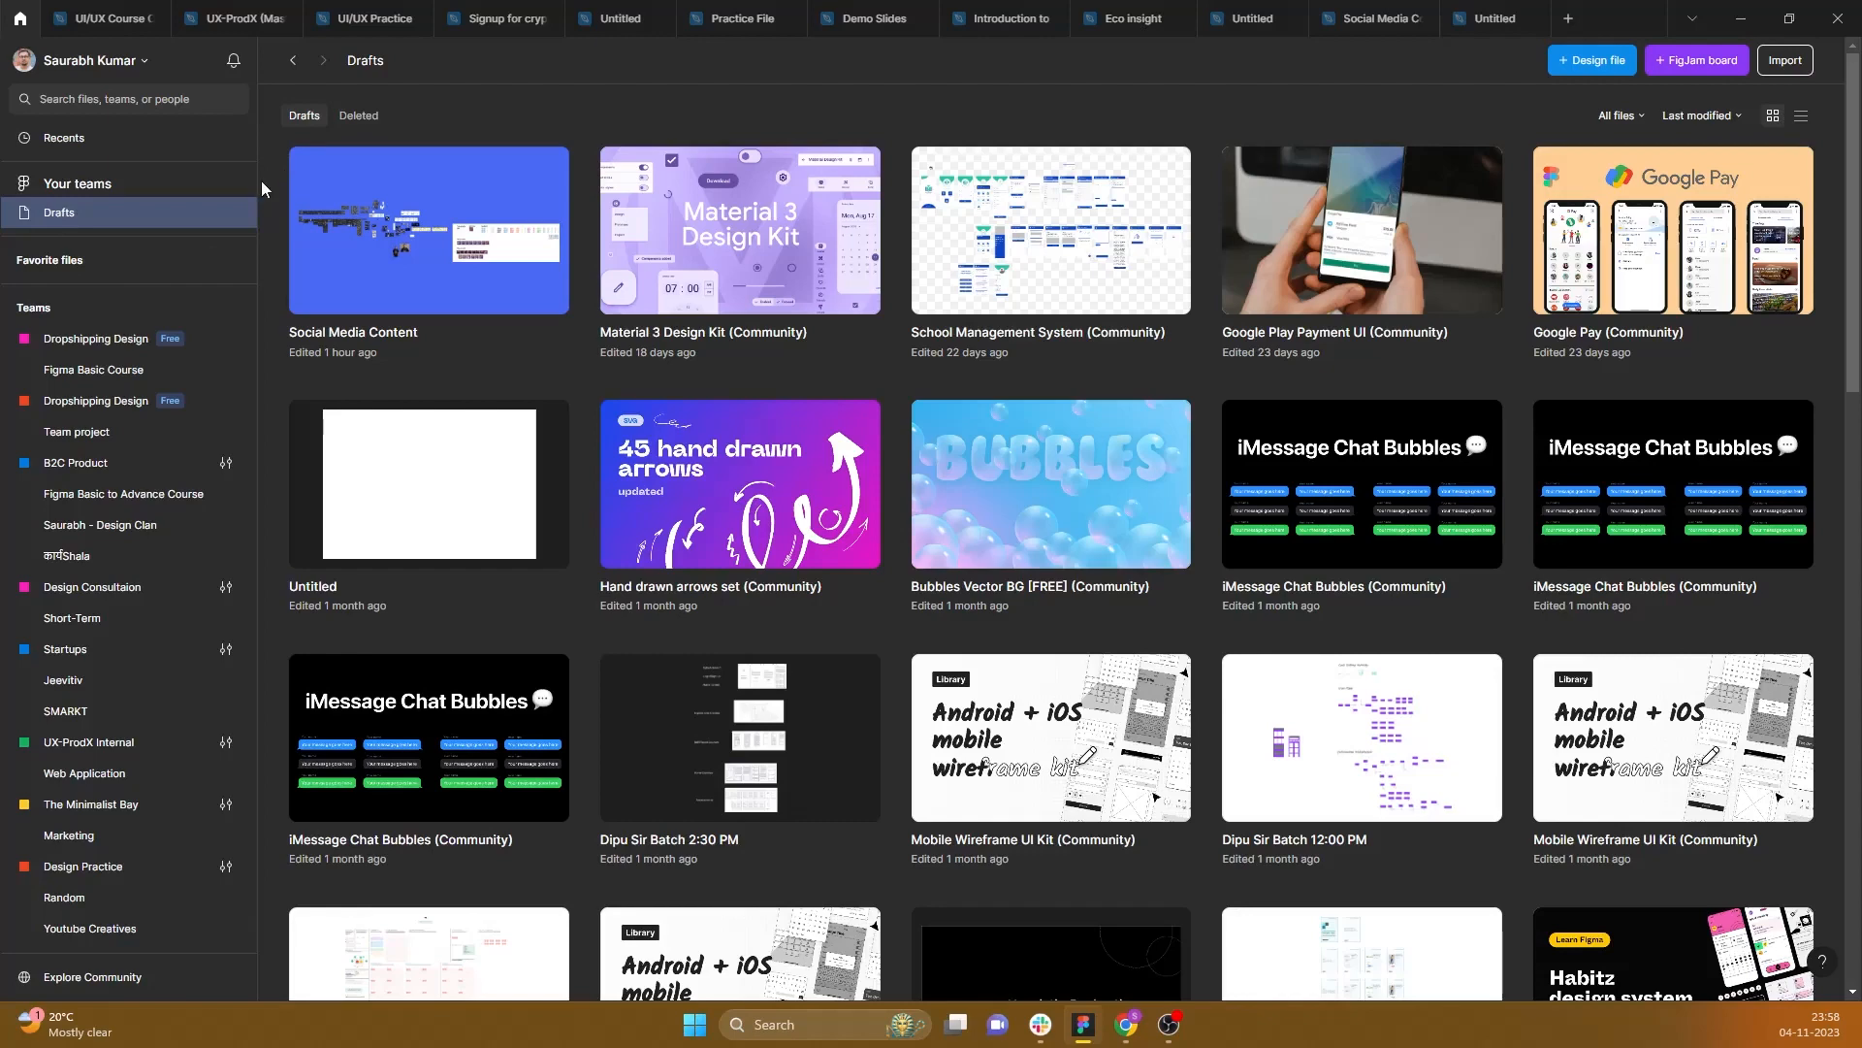
{"action": "scroll", "coordinate": [1170, 521], "scroll_direction": "down", "scroll_amount": 15}
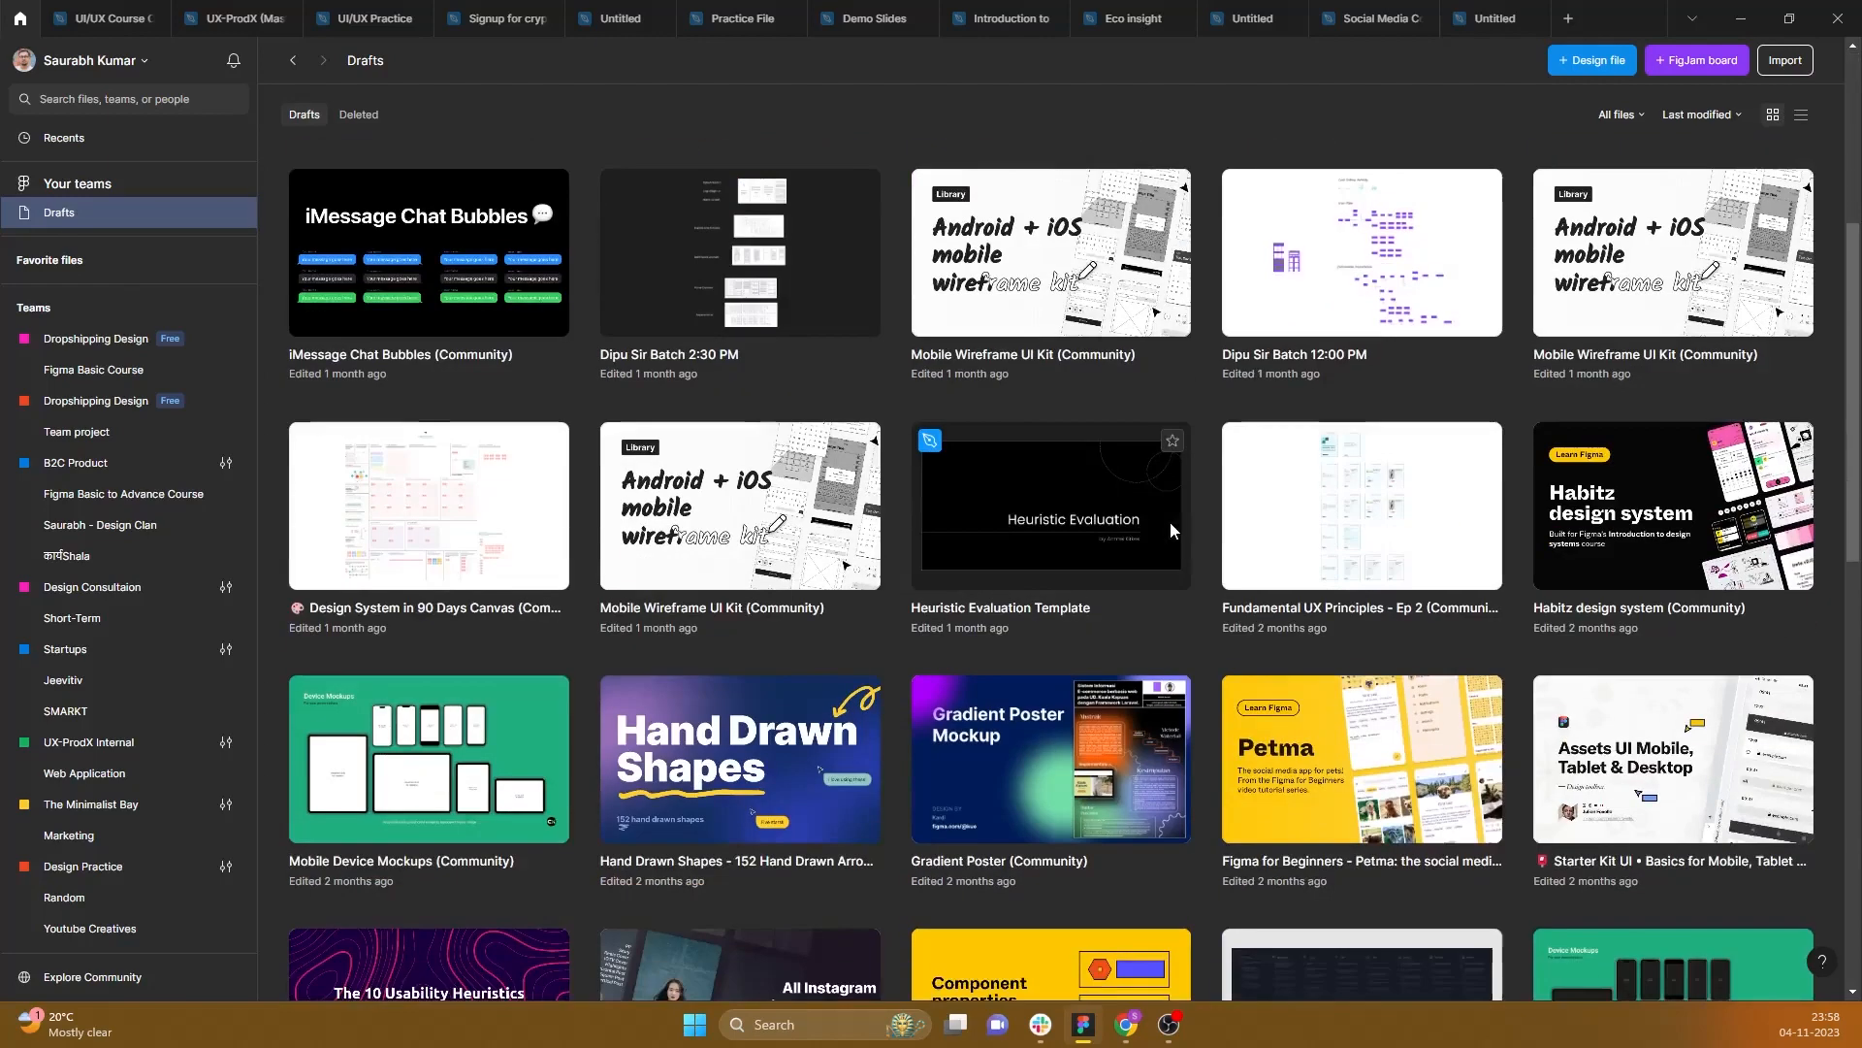
{"action": "scroll", "coordinate": [1170, 521], "scroll_direction": "up", "scroll_amount": 15}
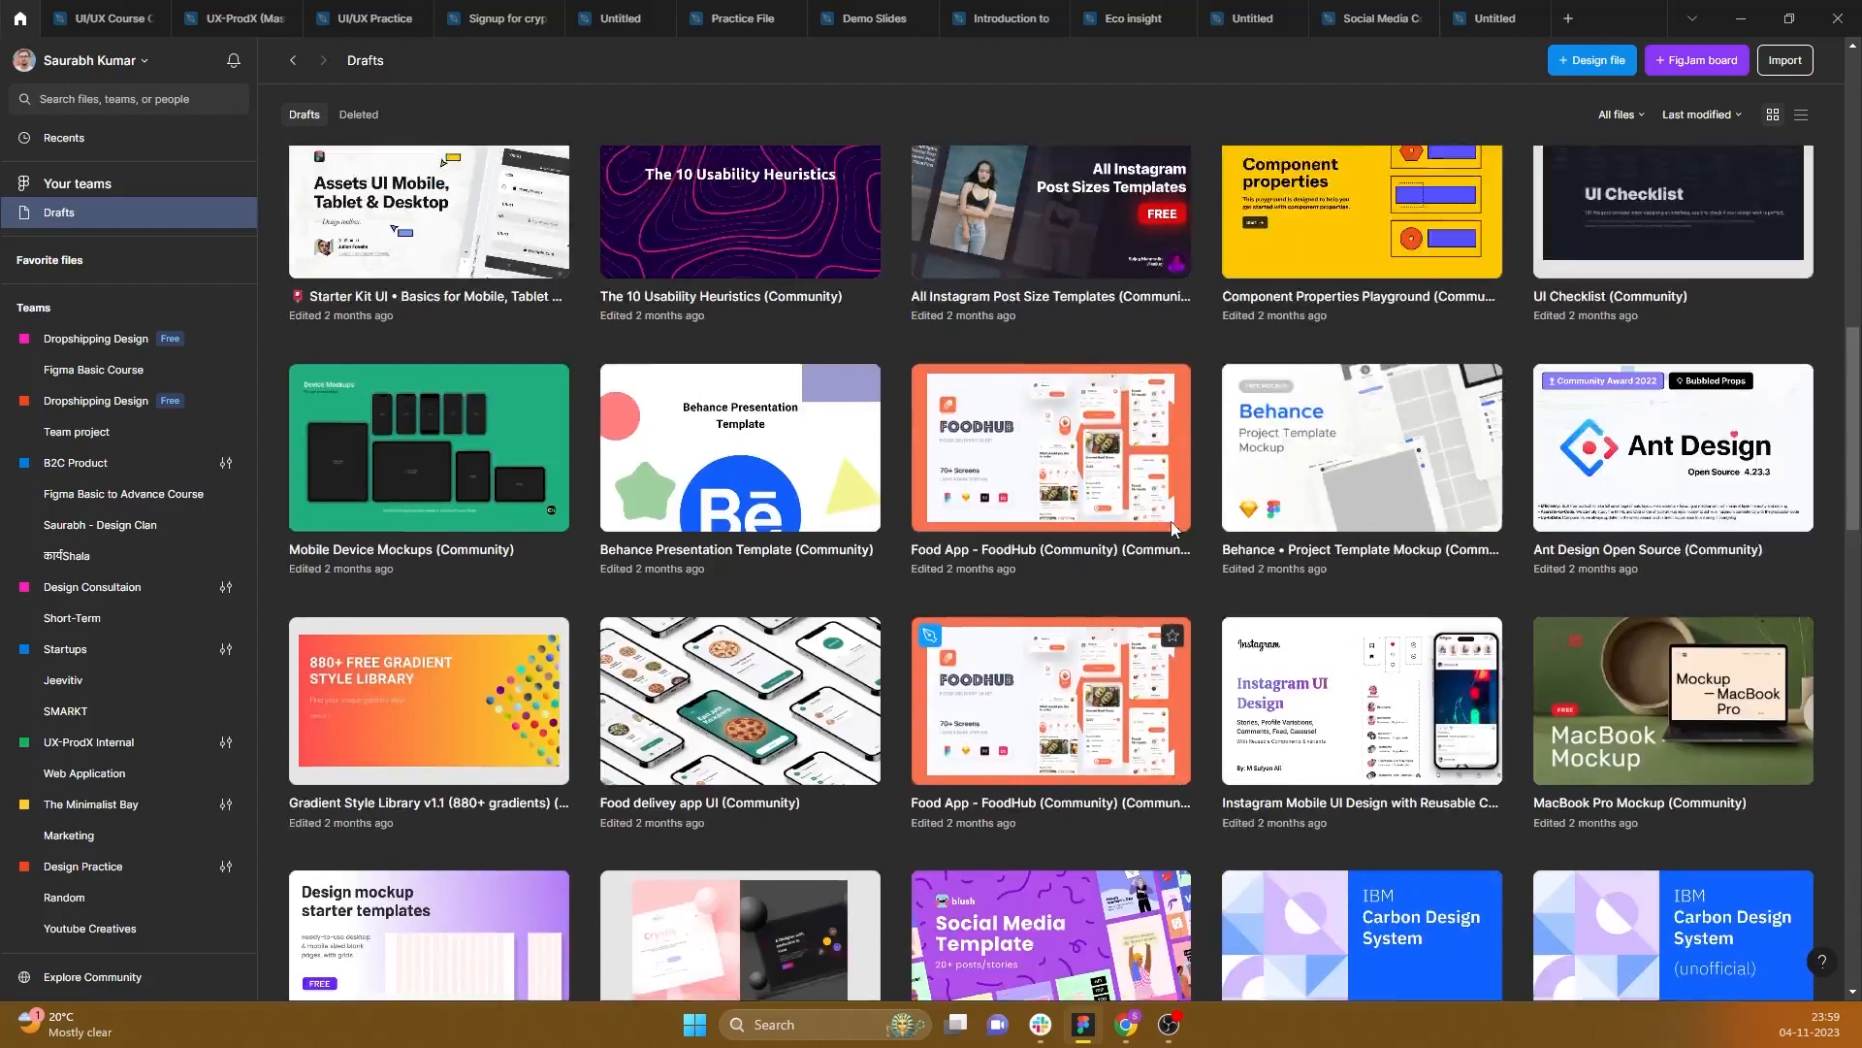
{"action": "scroll", "coordinate": [1171, 521], "scroll_direction": "up", "scroll_amount": 1}
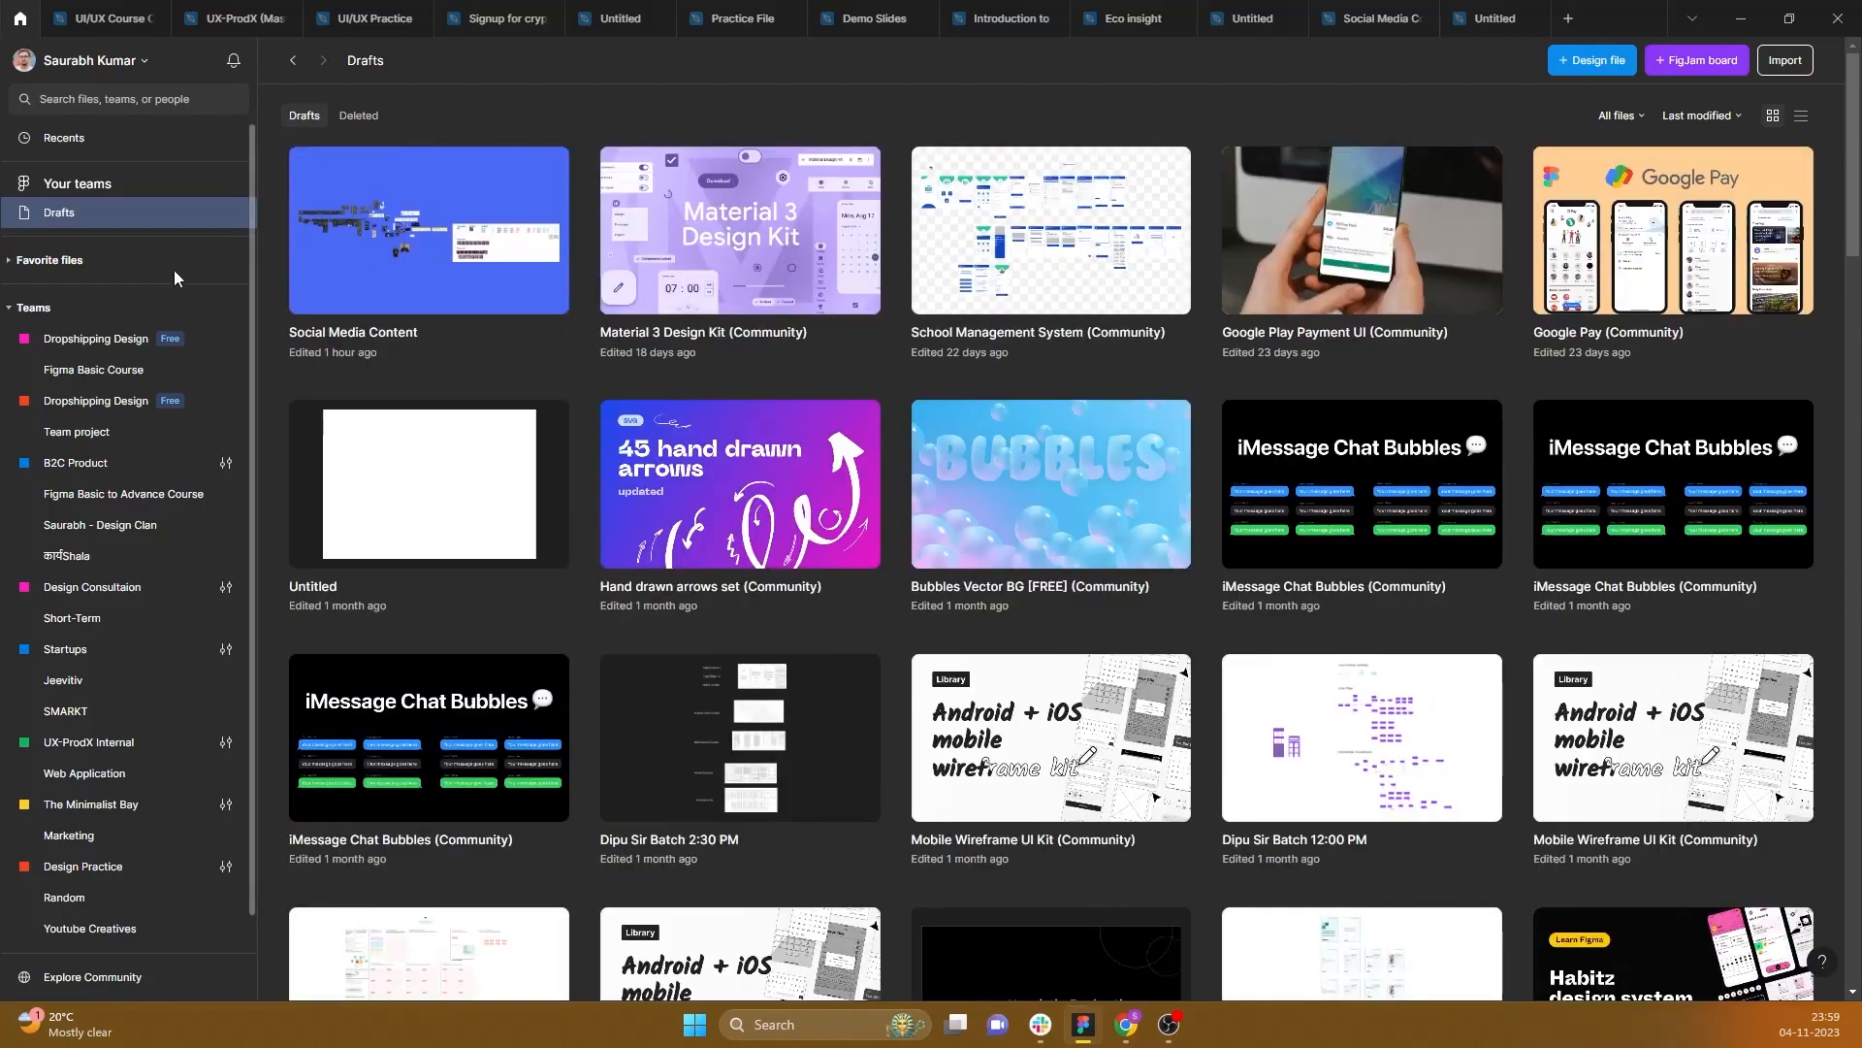
Step: View the projects of the first Dropshipping Design team and those of the B2C Product team
{"action": "left_click", "coordinate": [95, 339]}
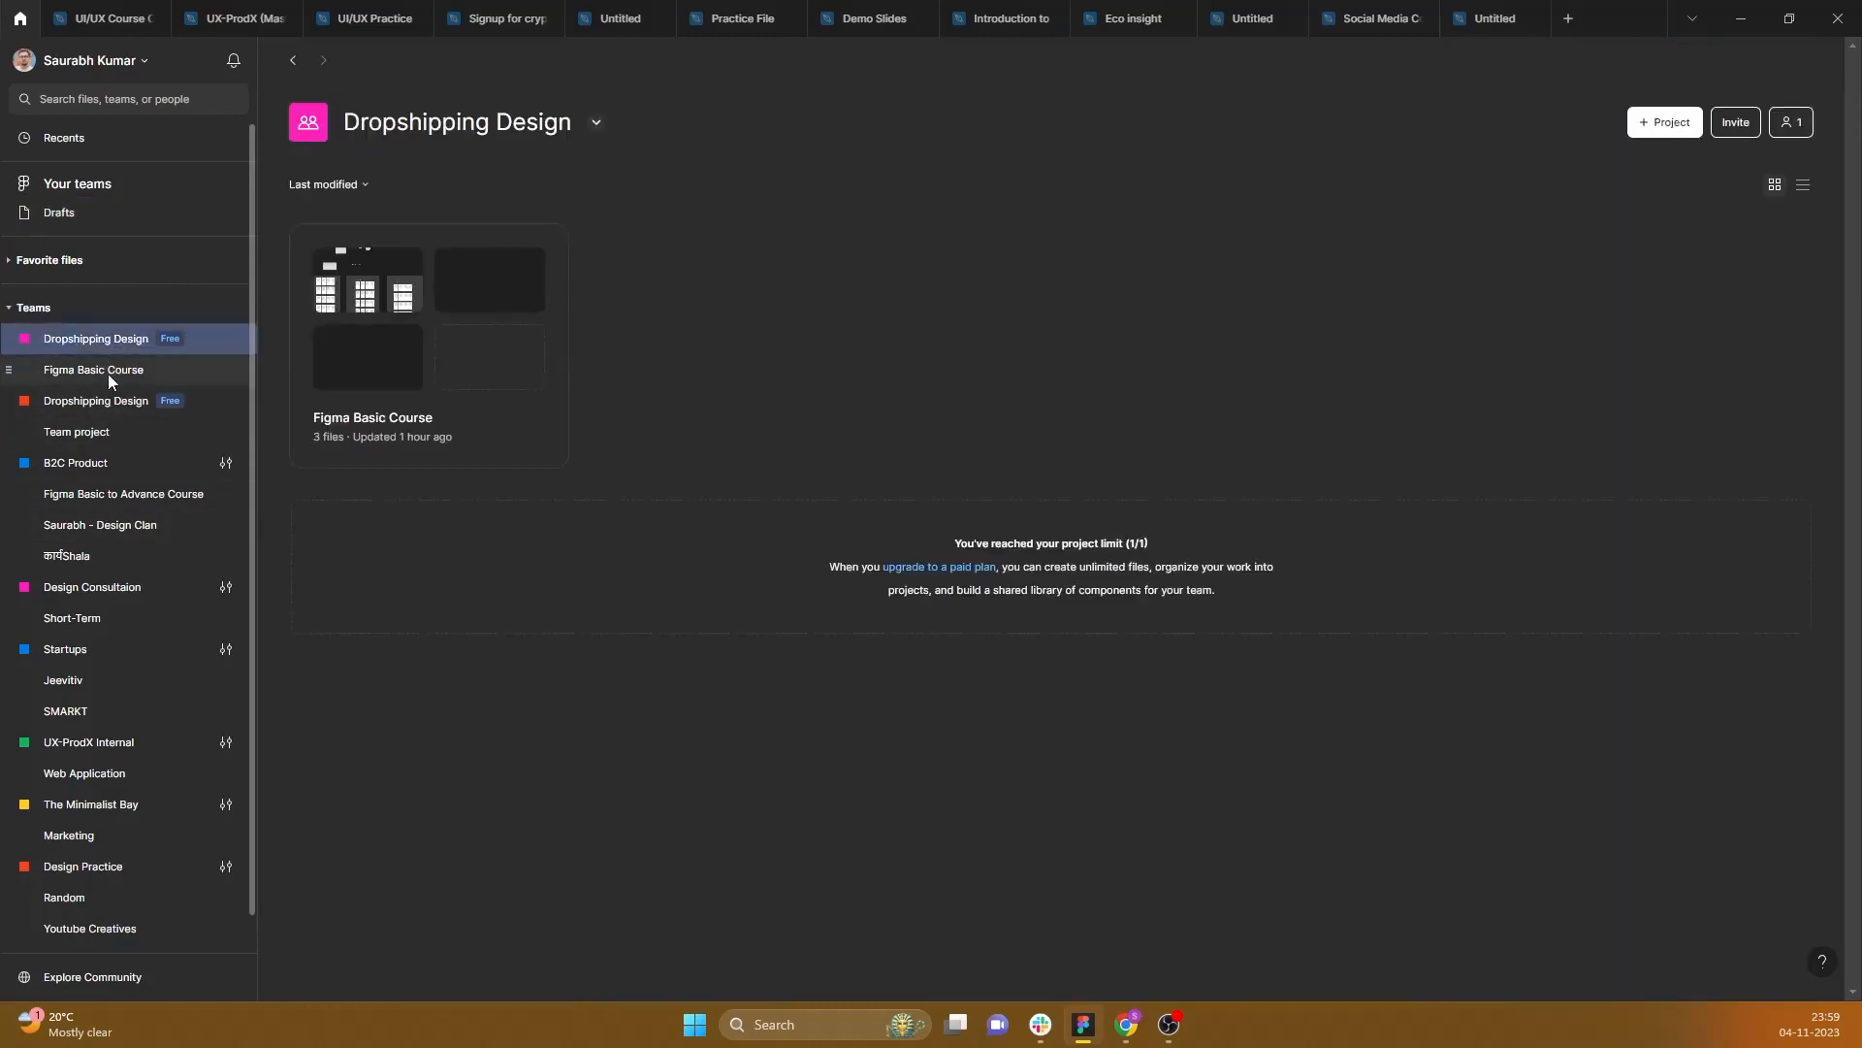
{"action": "left_click", "coordinate": [82, 466]}
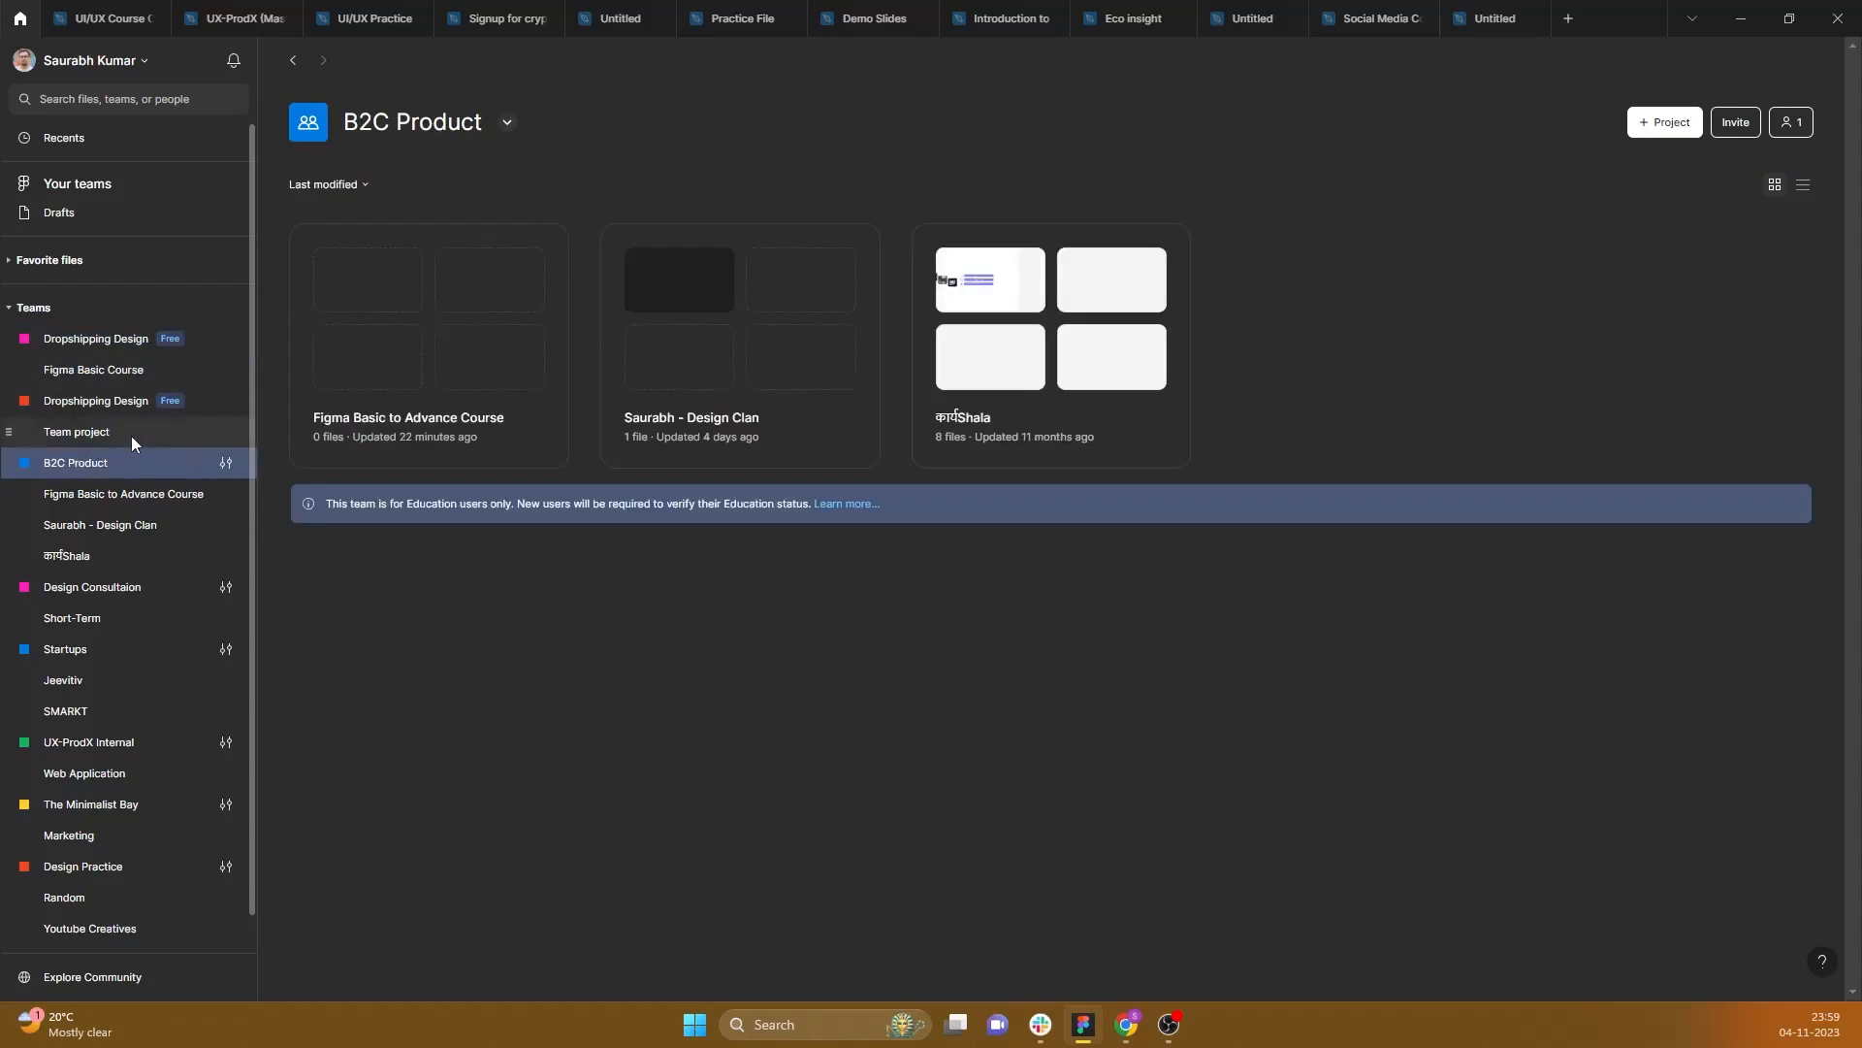
Step: View the files in the कार्यShala and Figma Basic to Advance Course projects, then return to the B2C Product team overview
{"action": "left_click", "coordinate": [84, 554]}
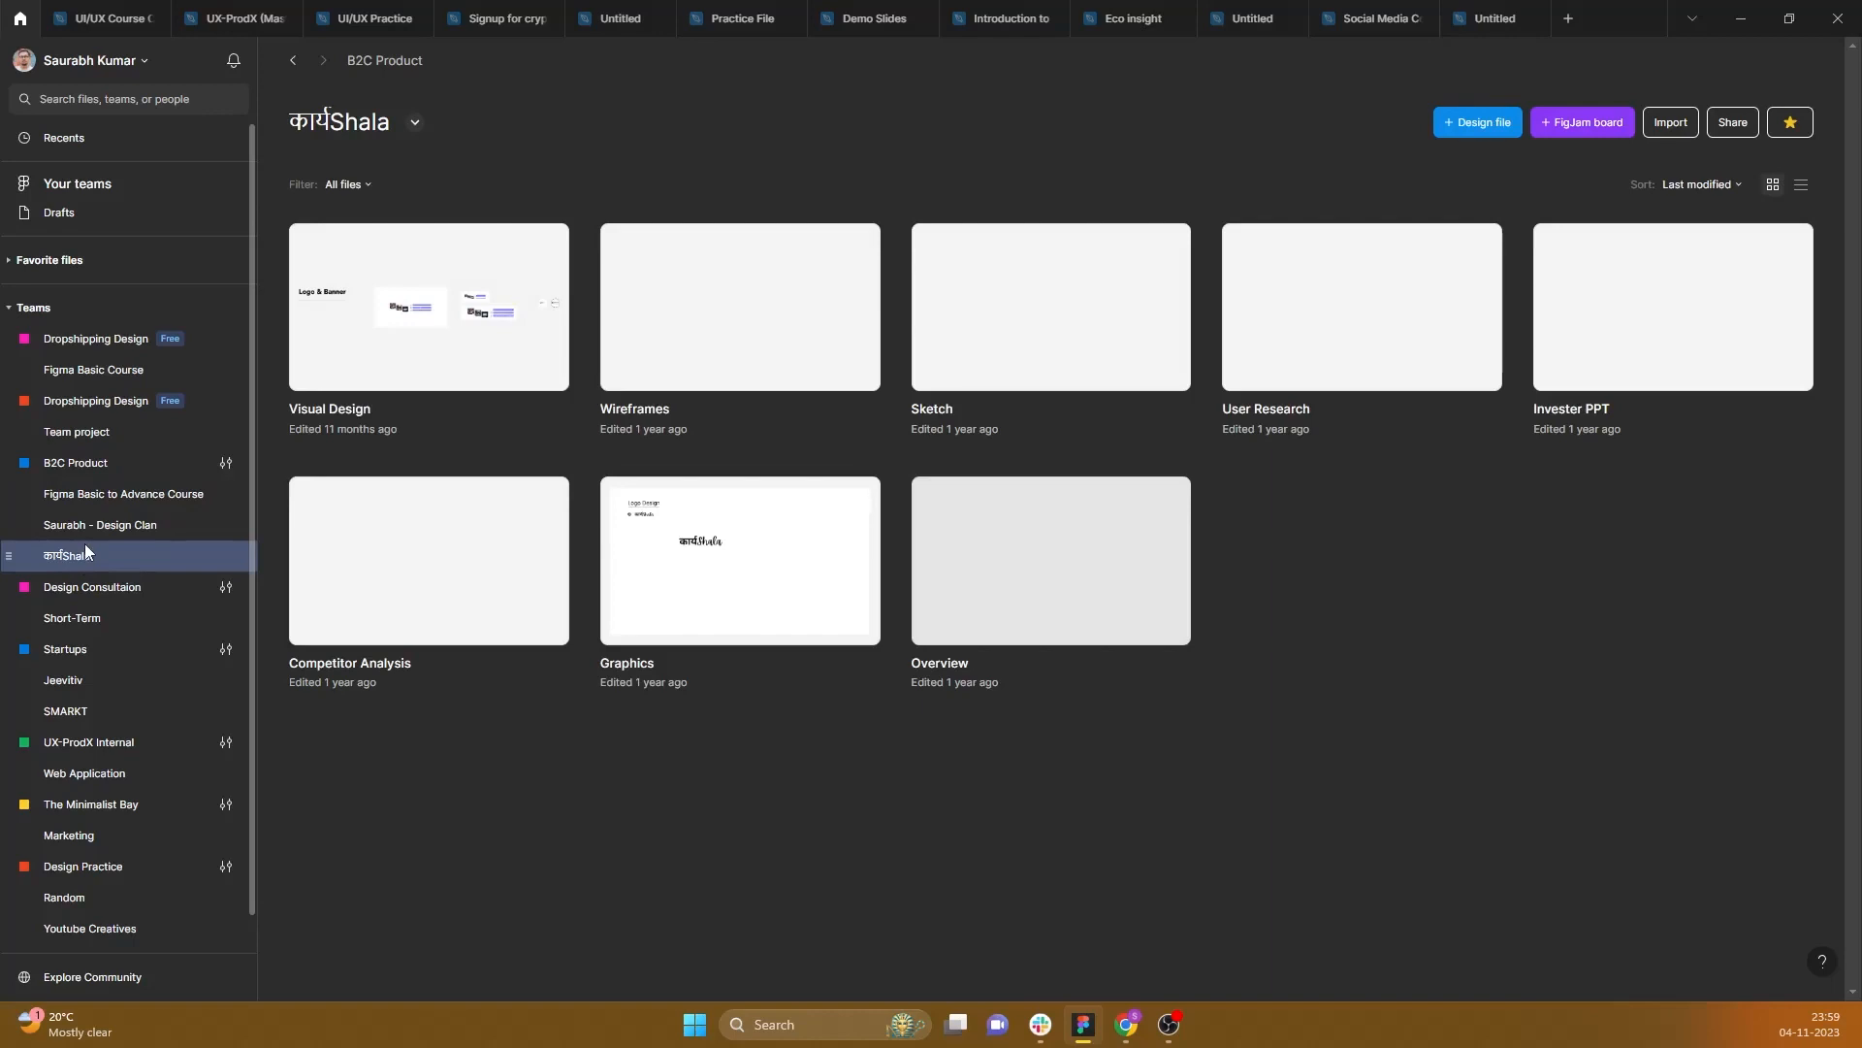
{"action": "left_click", "coordinate": [136, 516]}
{"action": "left_click", "coordinate": [136, 486]}
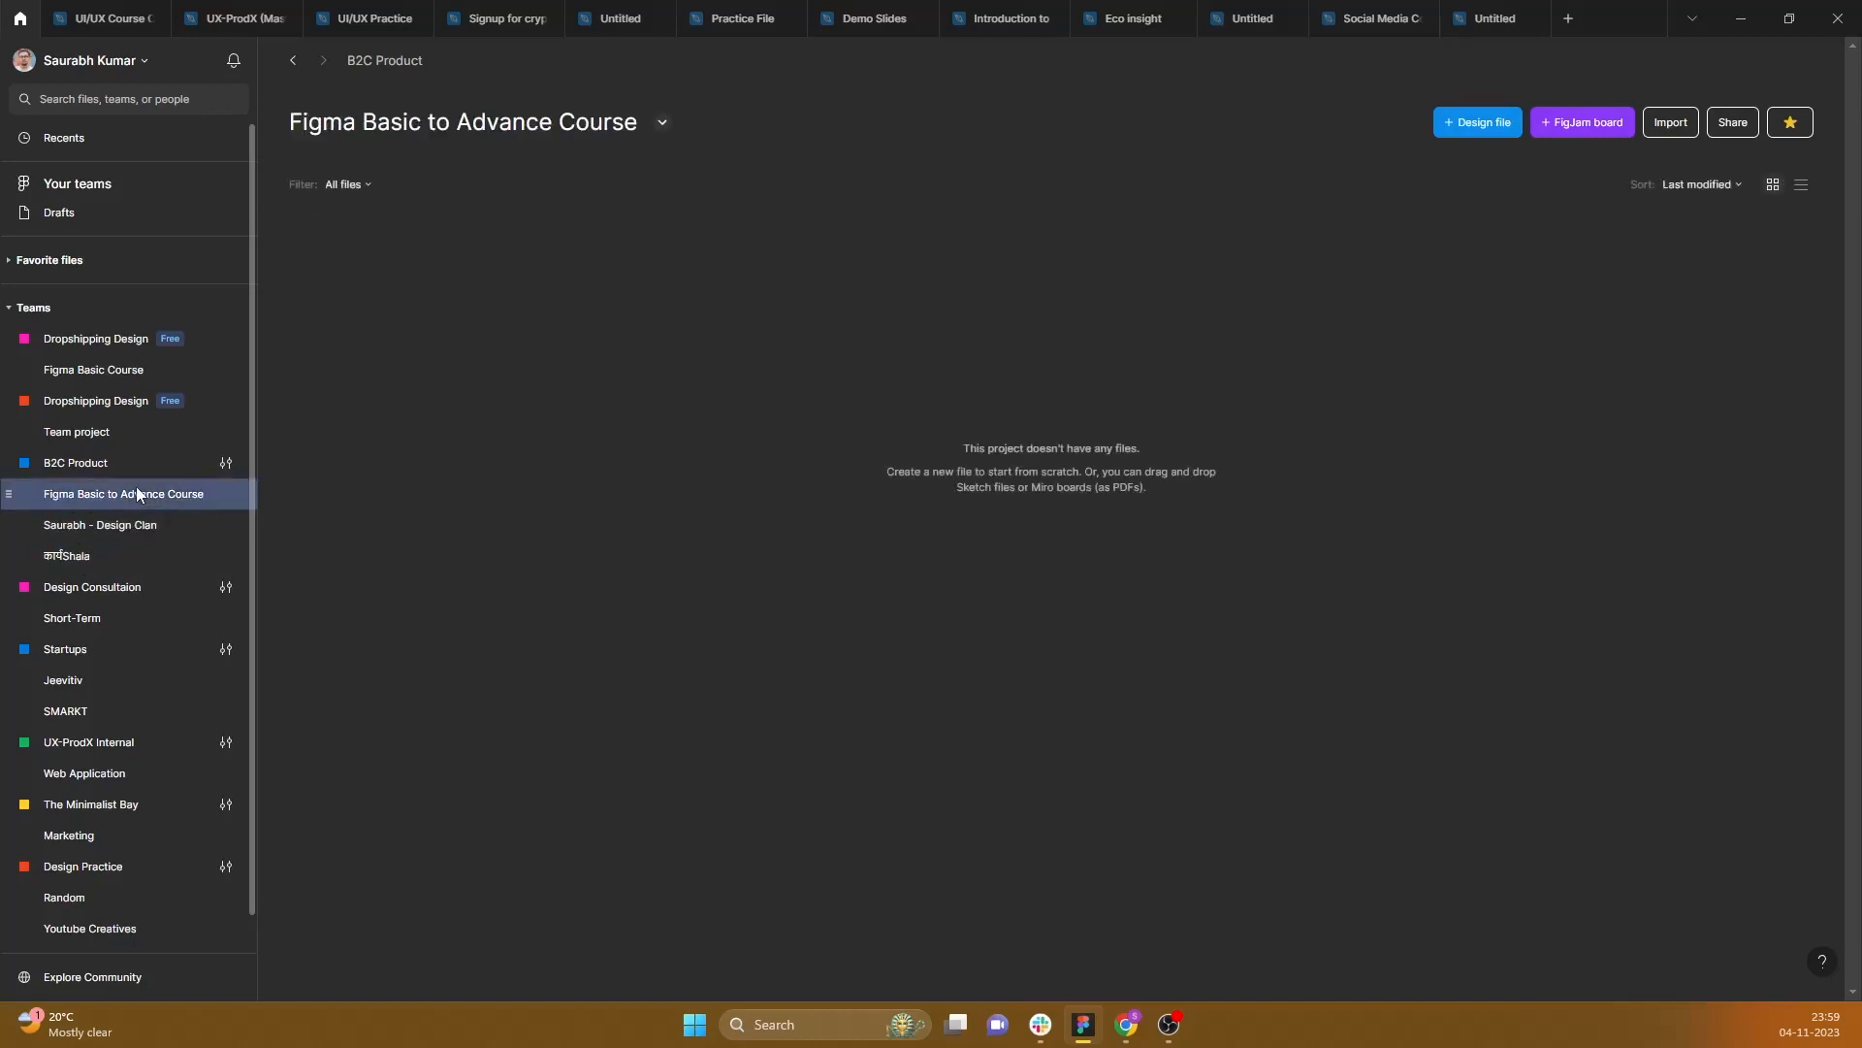
{"action": "left_click", "coordinate": [85, 556]}
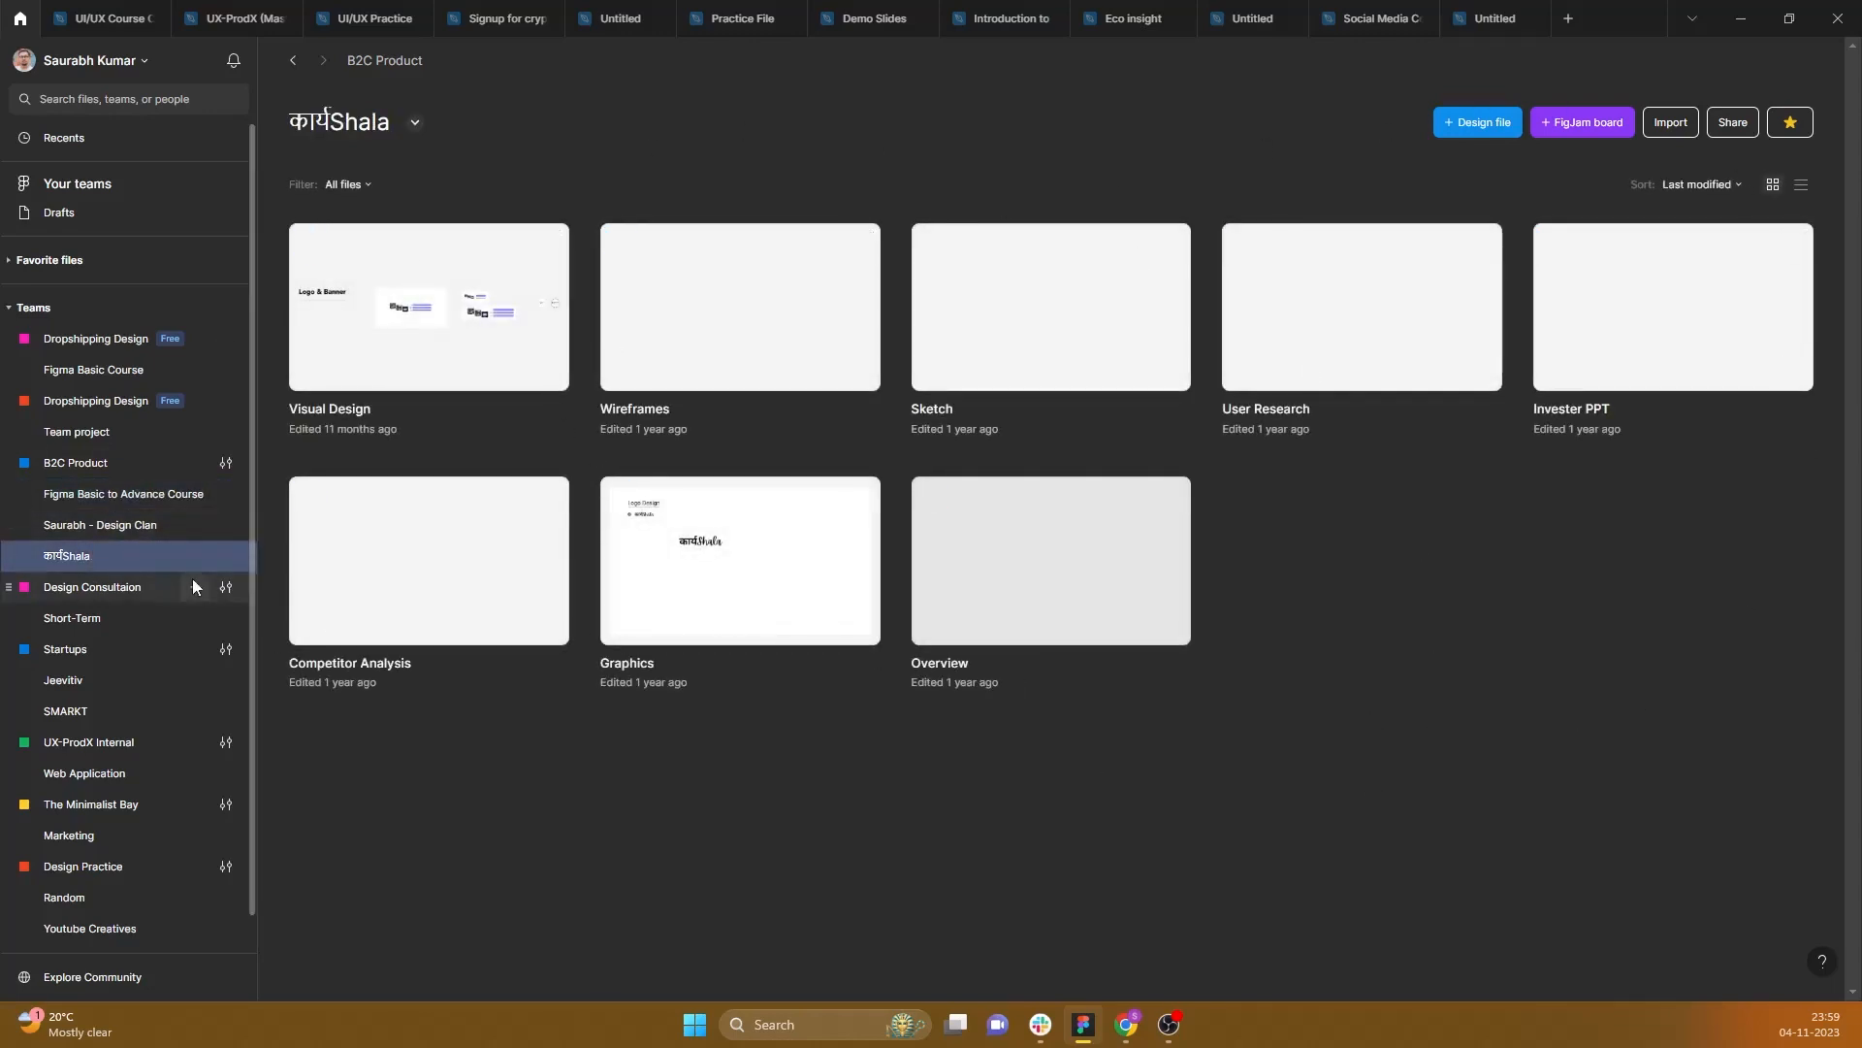
{"action": "left_click", "coordinate": [123, 464]}
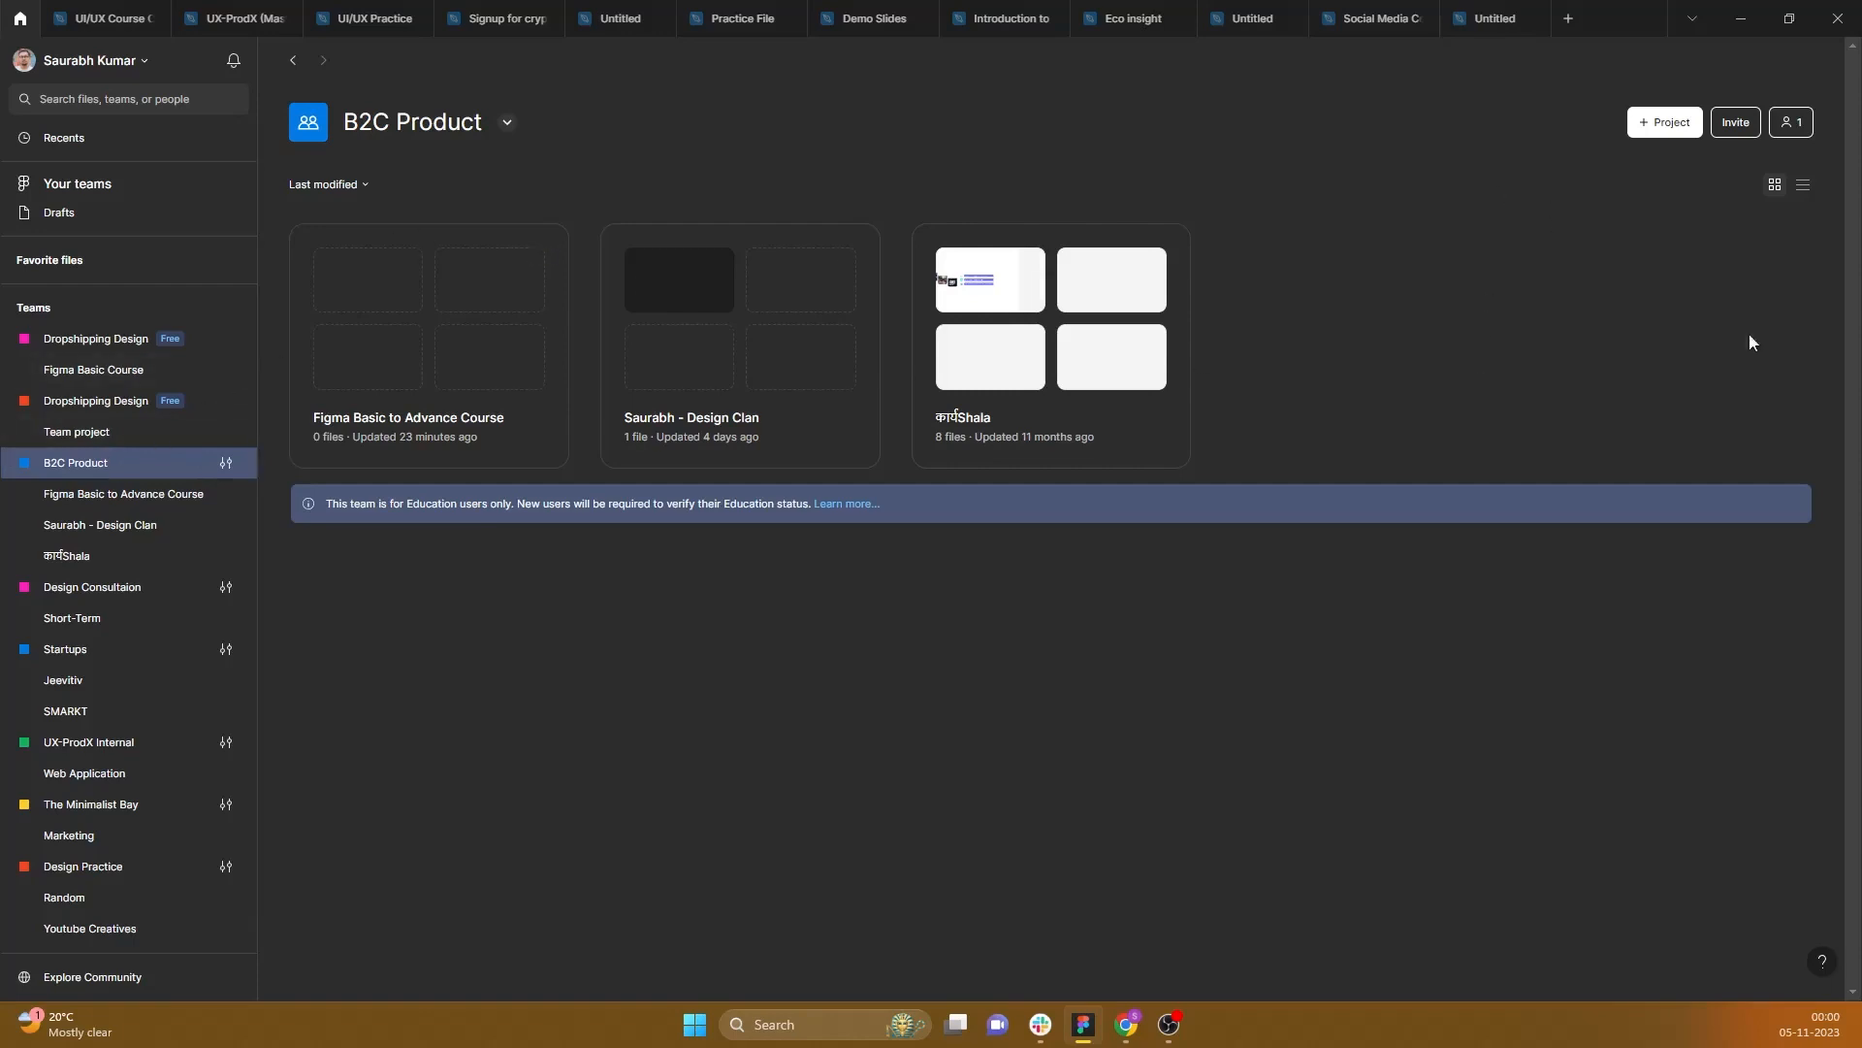
Step: Open the B2C Product team's member invitation, inspect the invite link's permission choices, and close it without inviting anyone
{"action": "left_click", "coordinate": [1733, 121]}
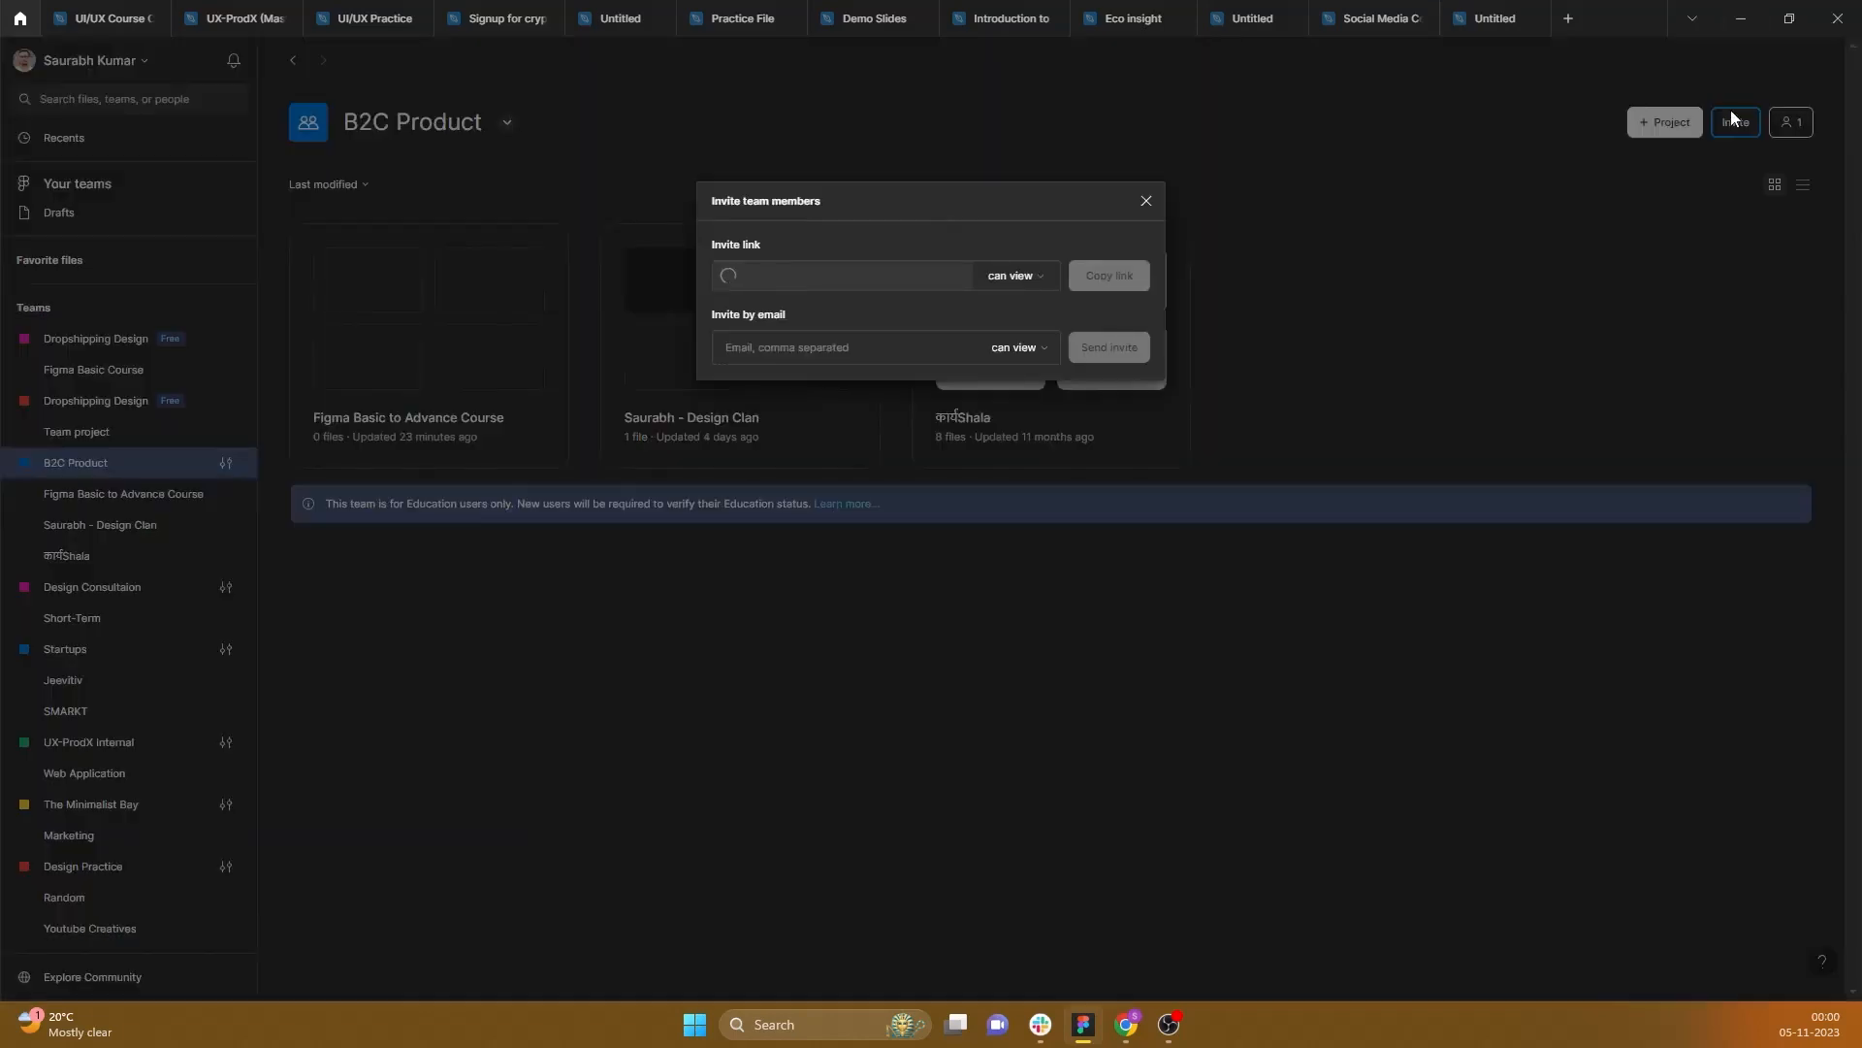
{"action": "left_click", "coordinate": [1002, 277]}
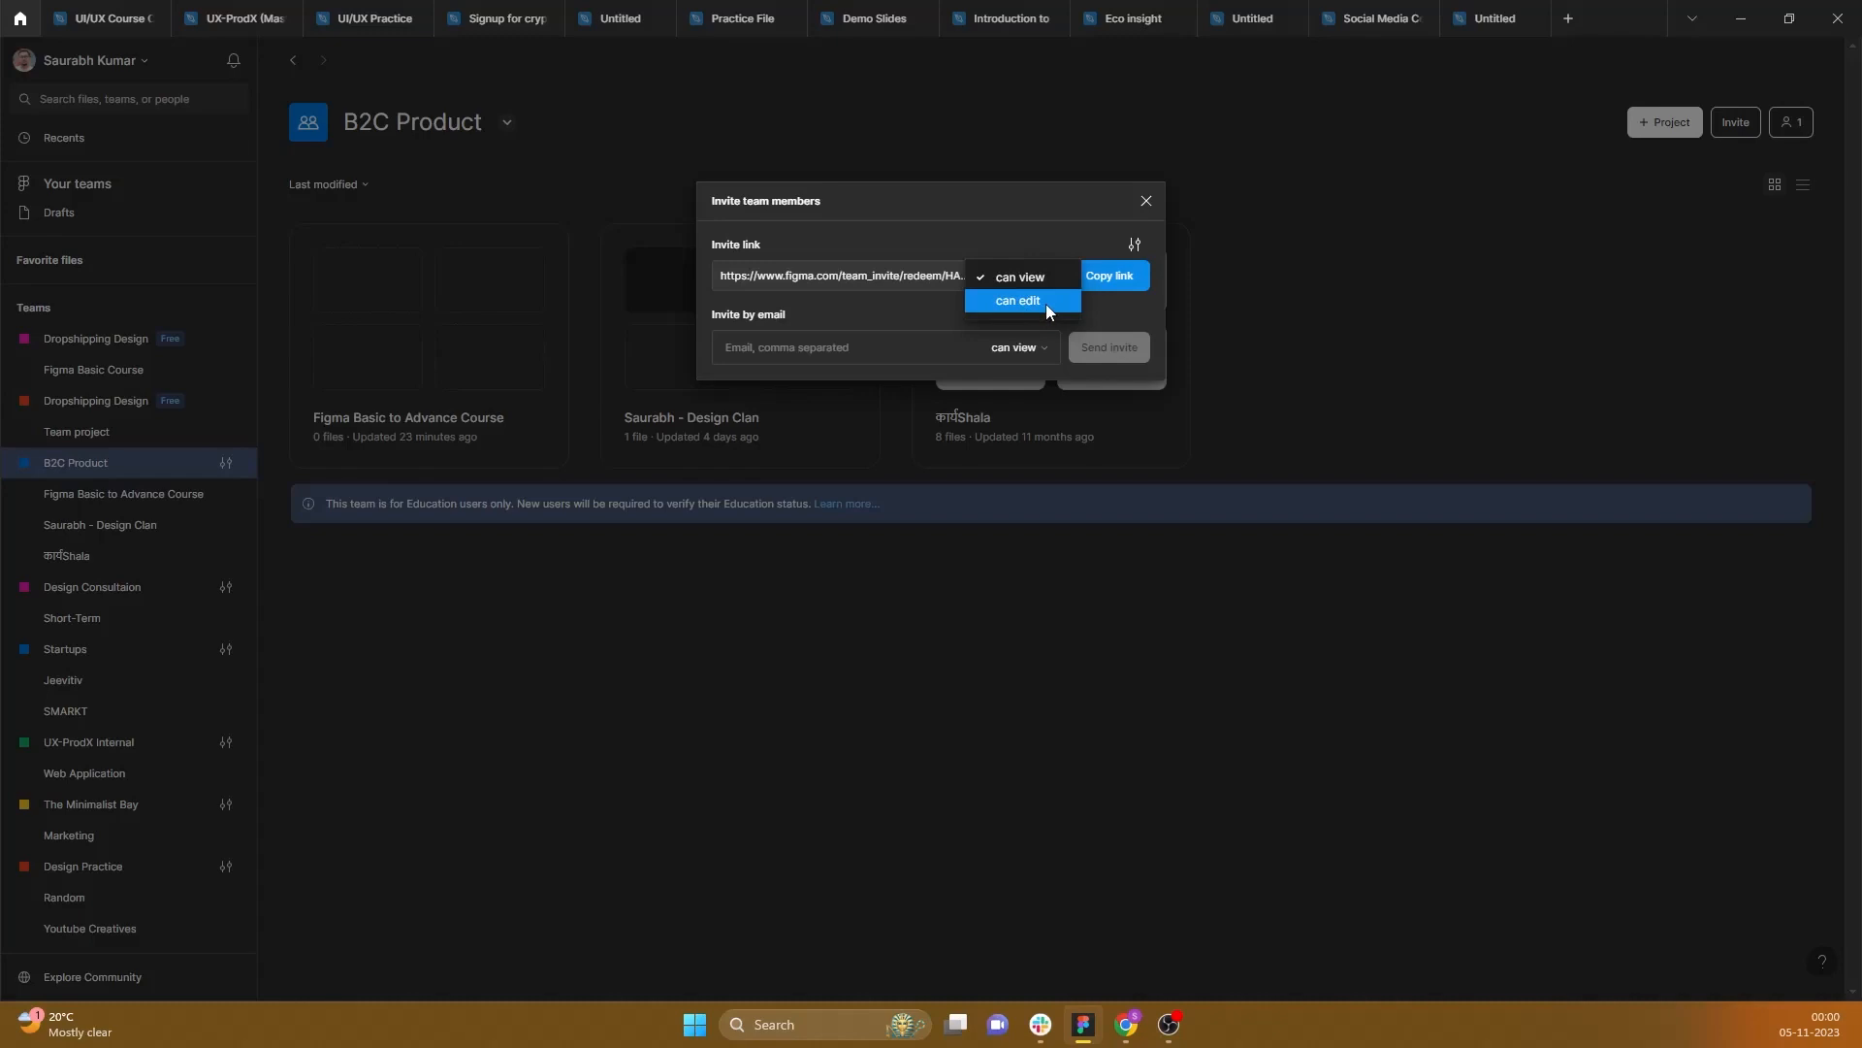
{"action": "left_click", "coordinate": [1062, 226]}
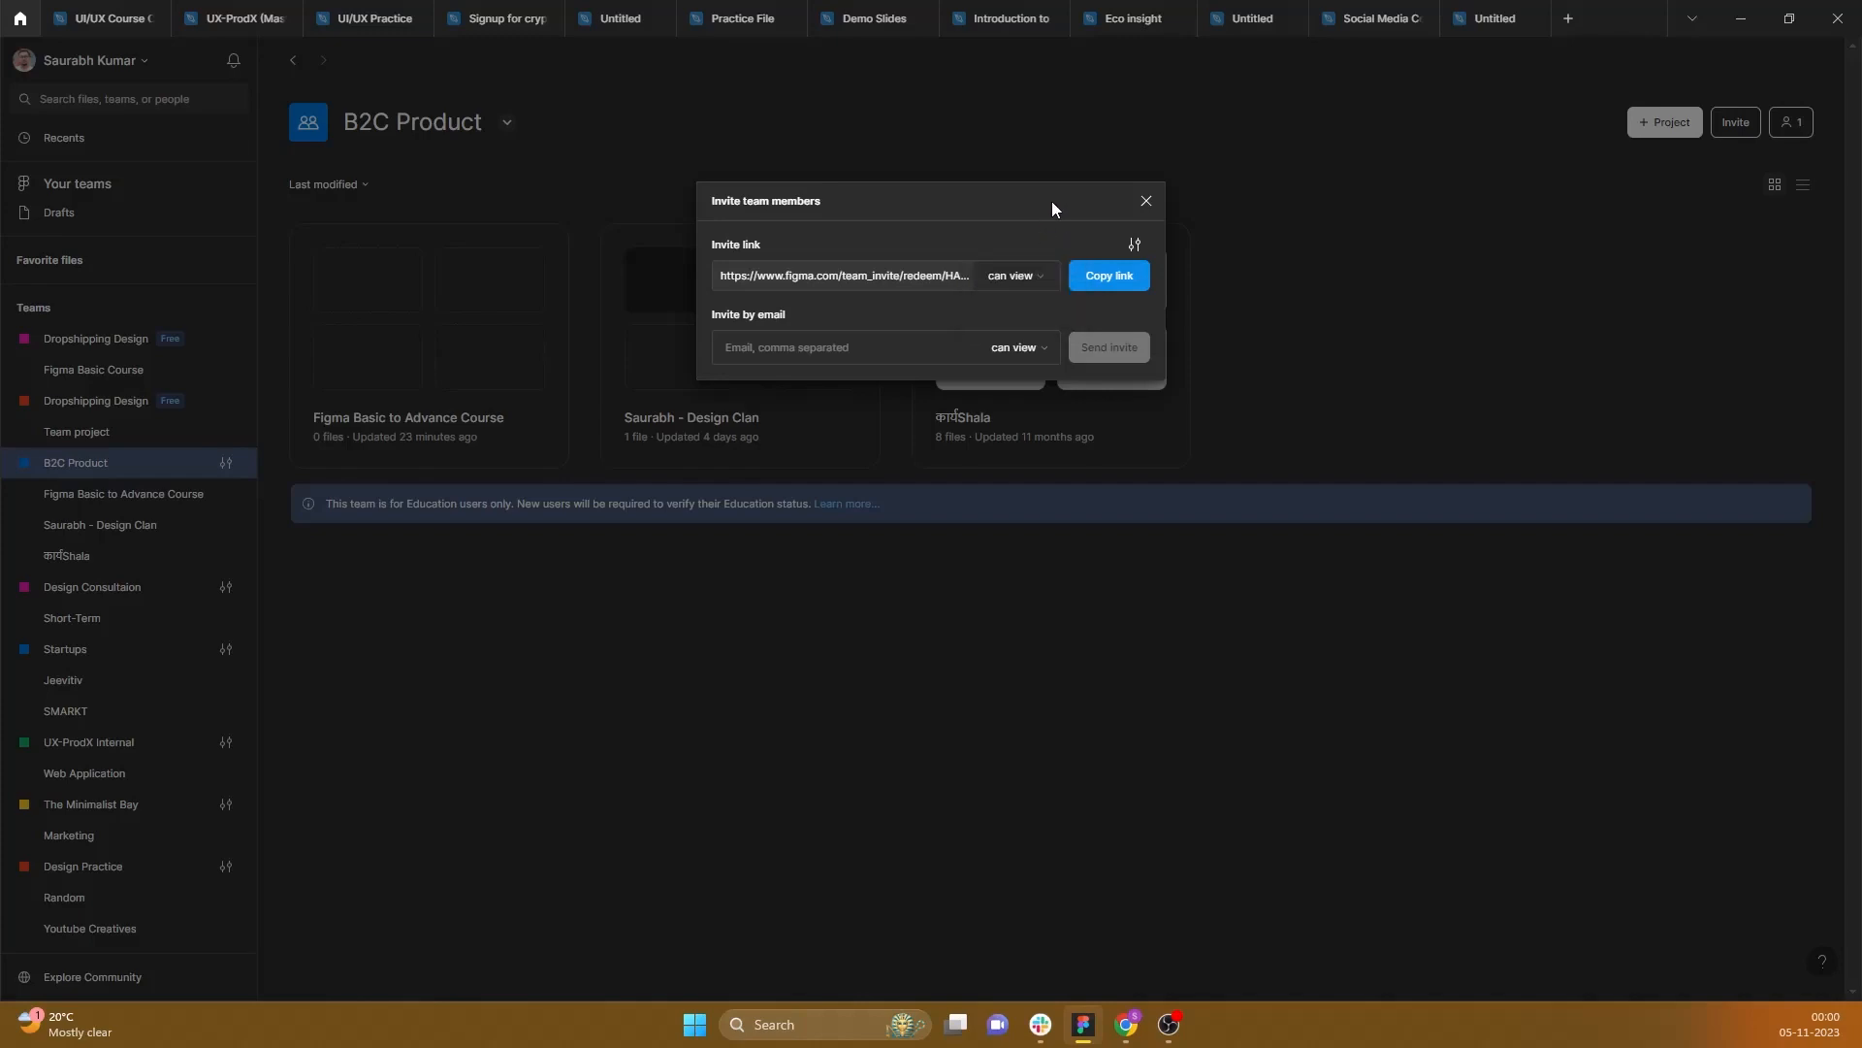
{"action": "left_click", "coordinate": [1146, 201]}
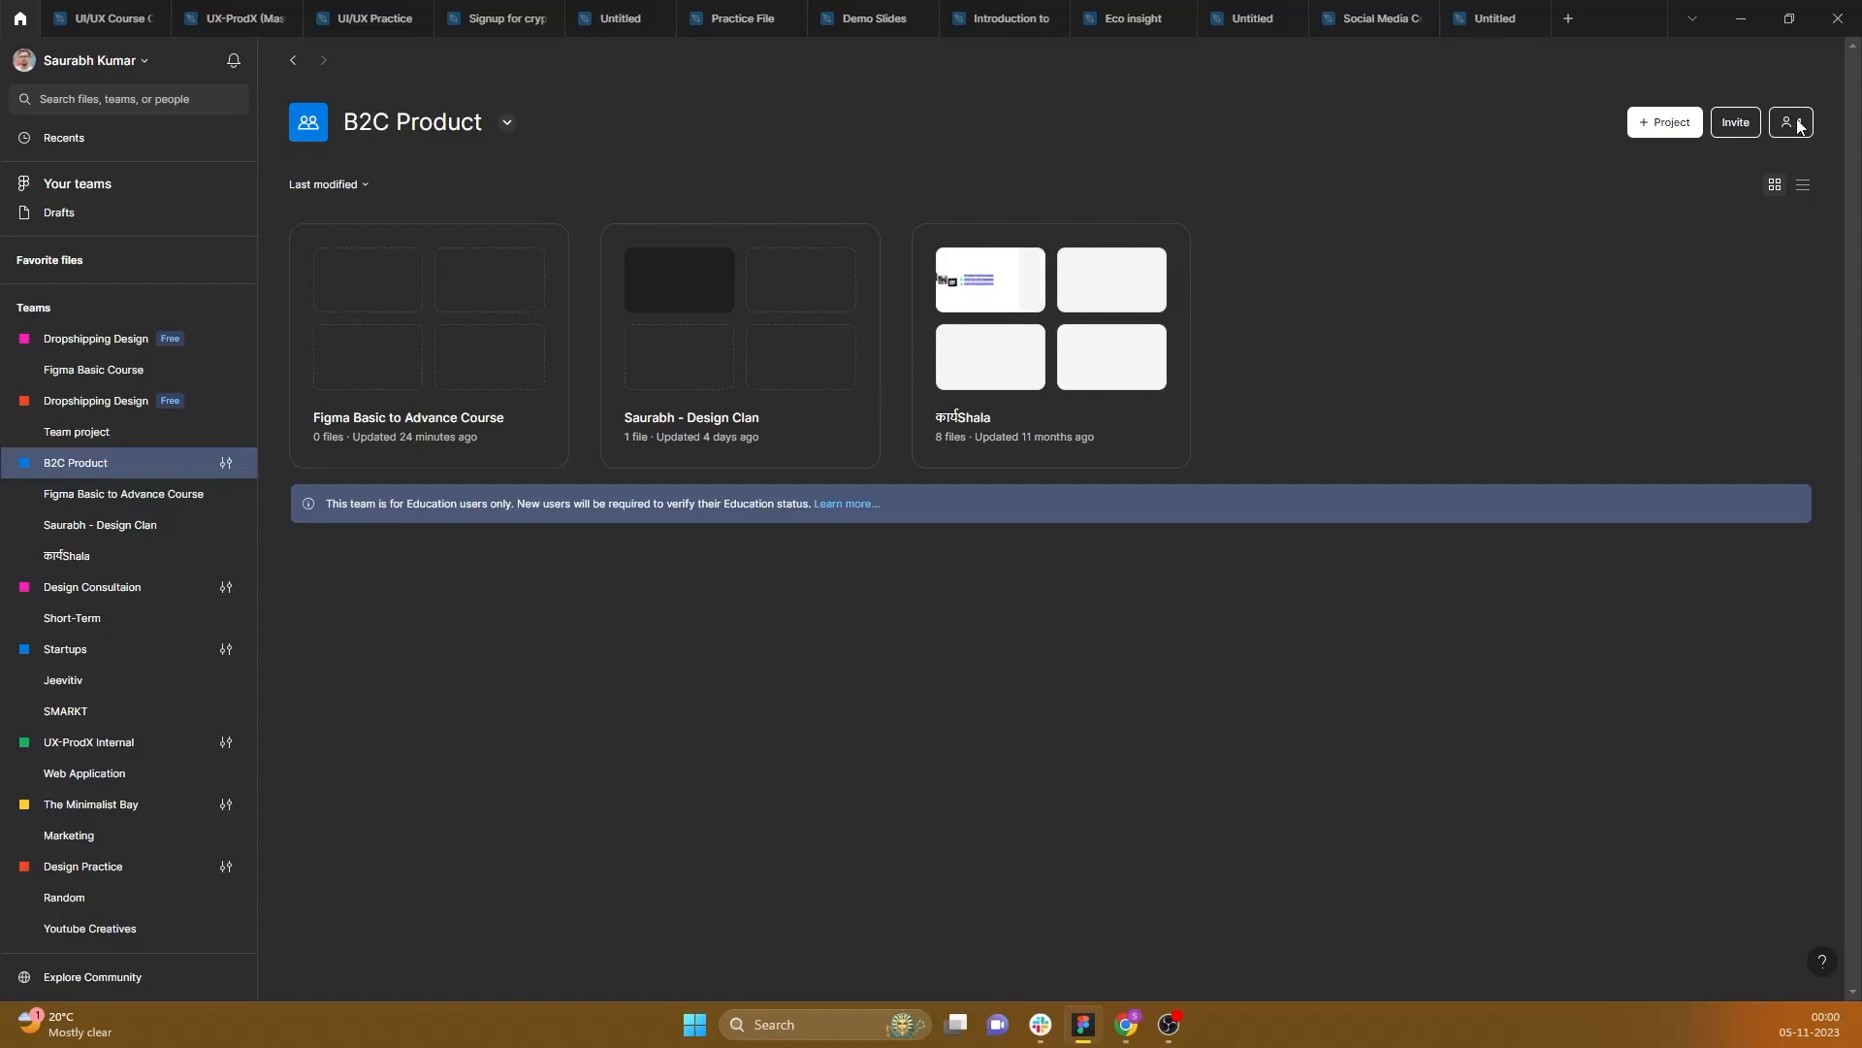
Step: Create a new design file in the Figma Basic to Advance Course project and return to the project's file overview
{"action": "left_click", "coordinate": [129, 503]}
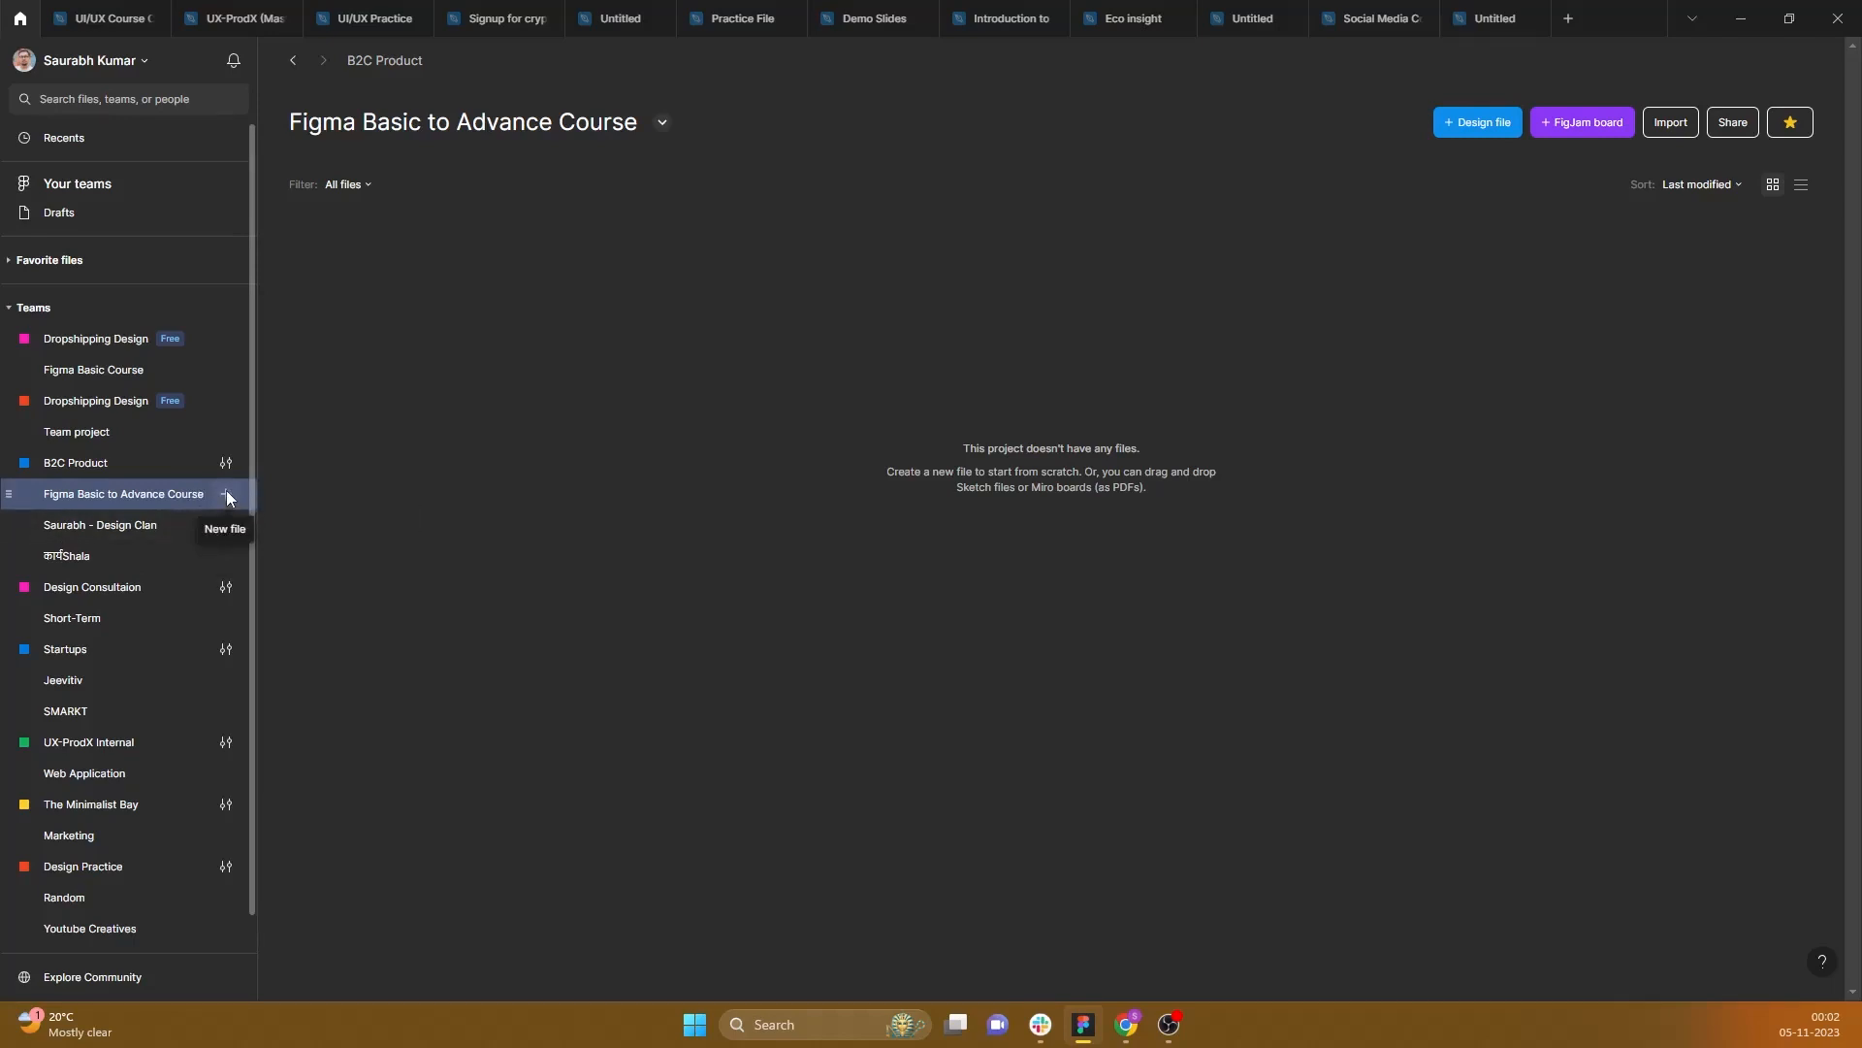
{"action": "left_click", "coordinate": [227, 495]}
{"action": "left_click", "coordinate": [257, 533]}
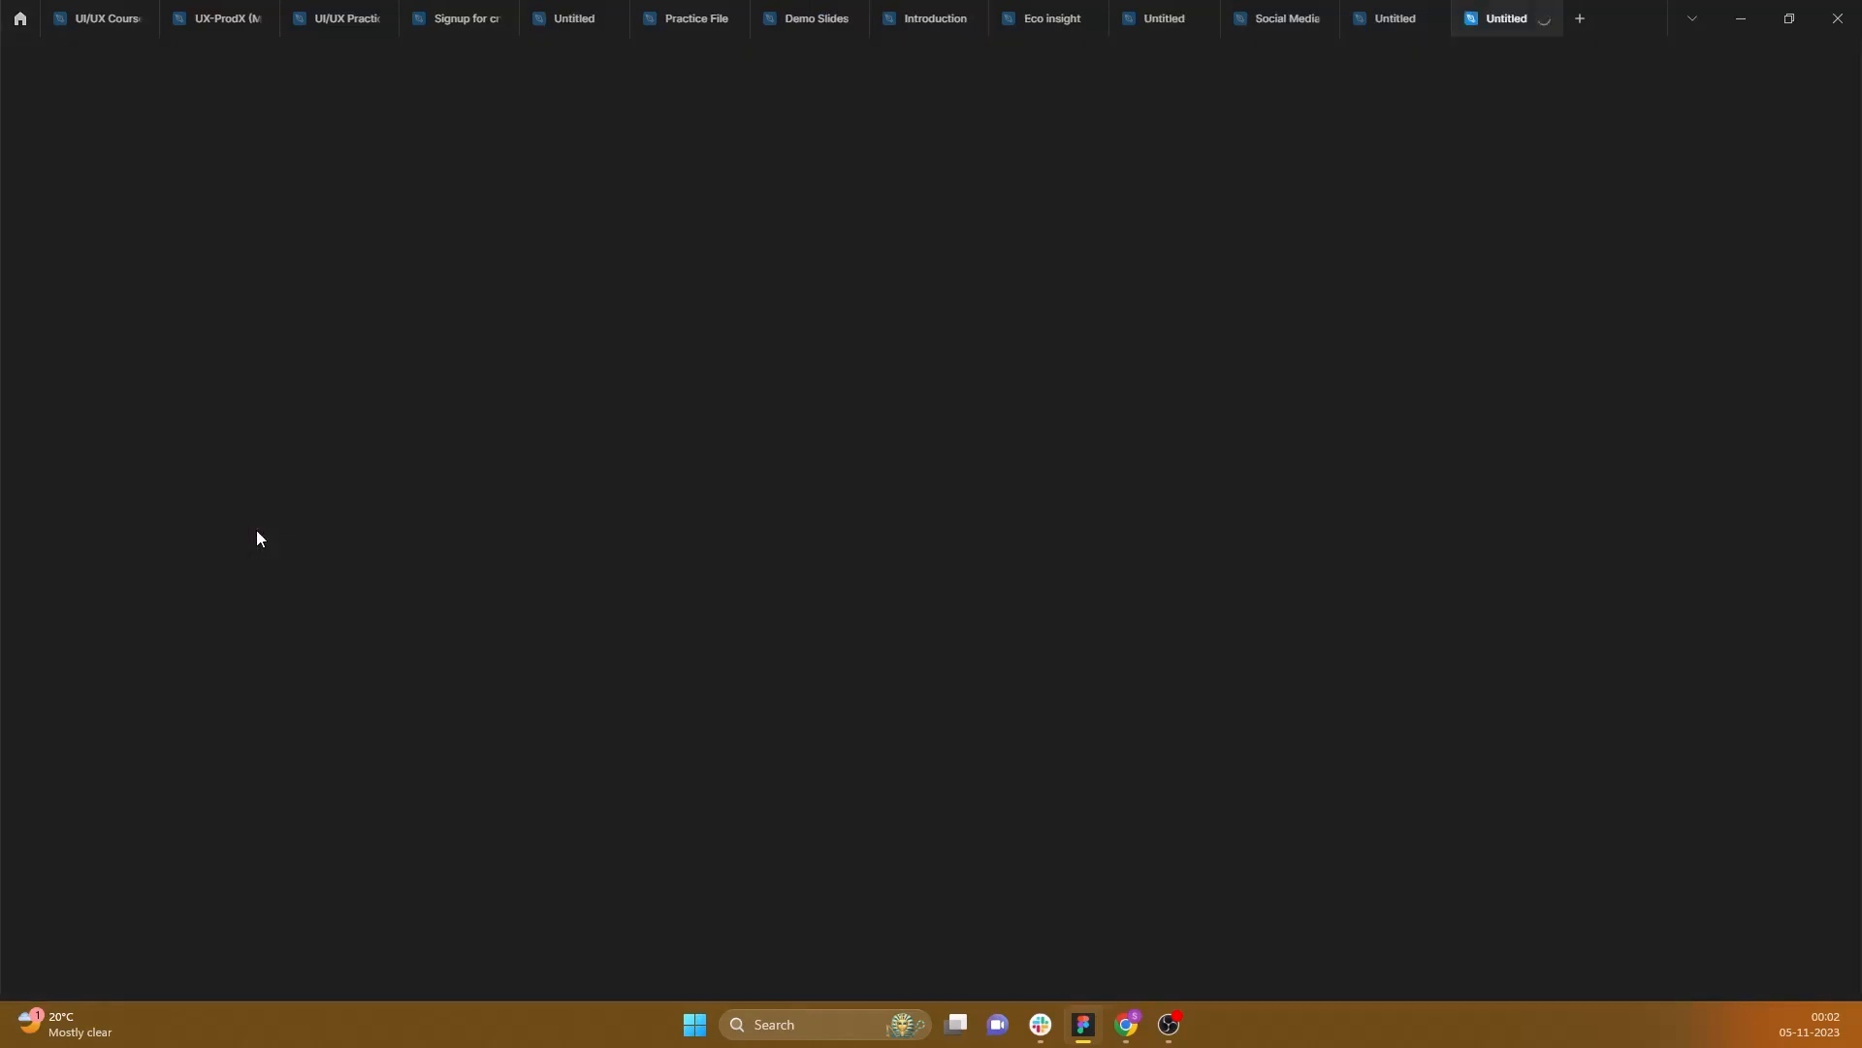
{"action": "left_click", "coordinate": [19, 17]}
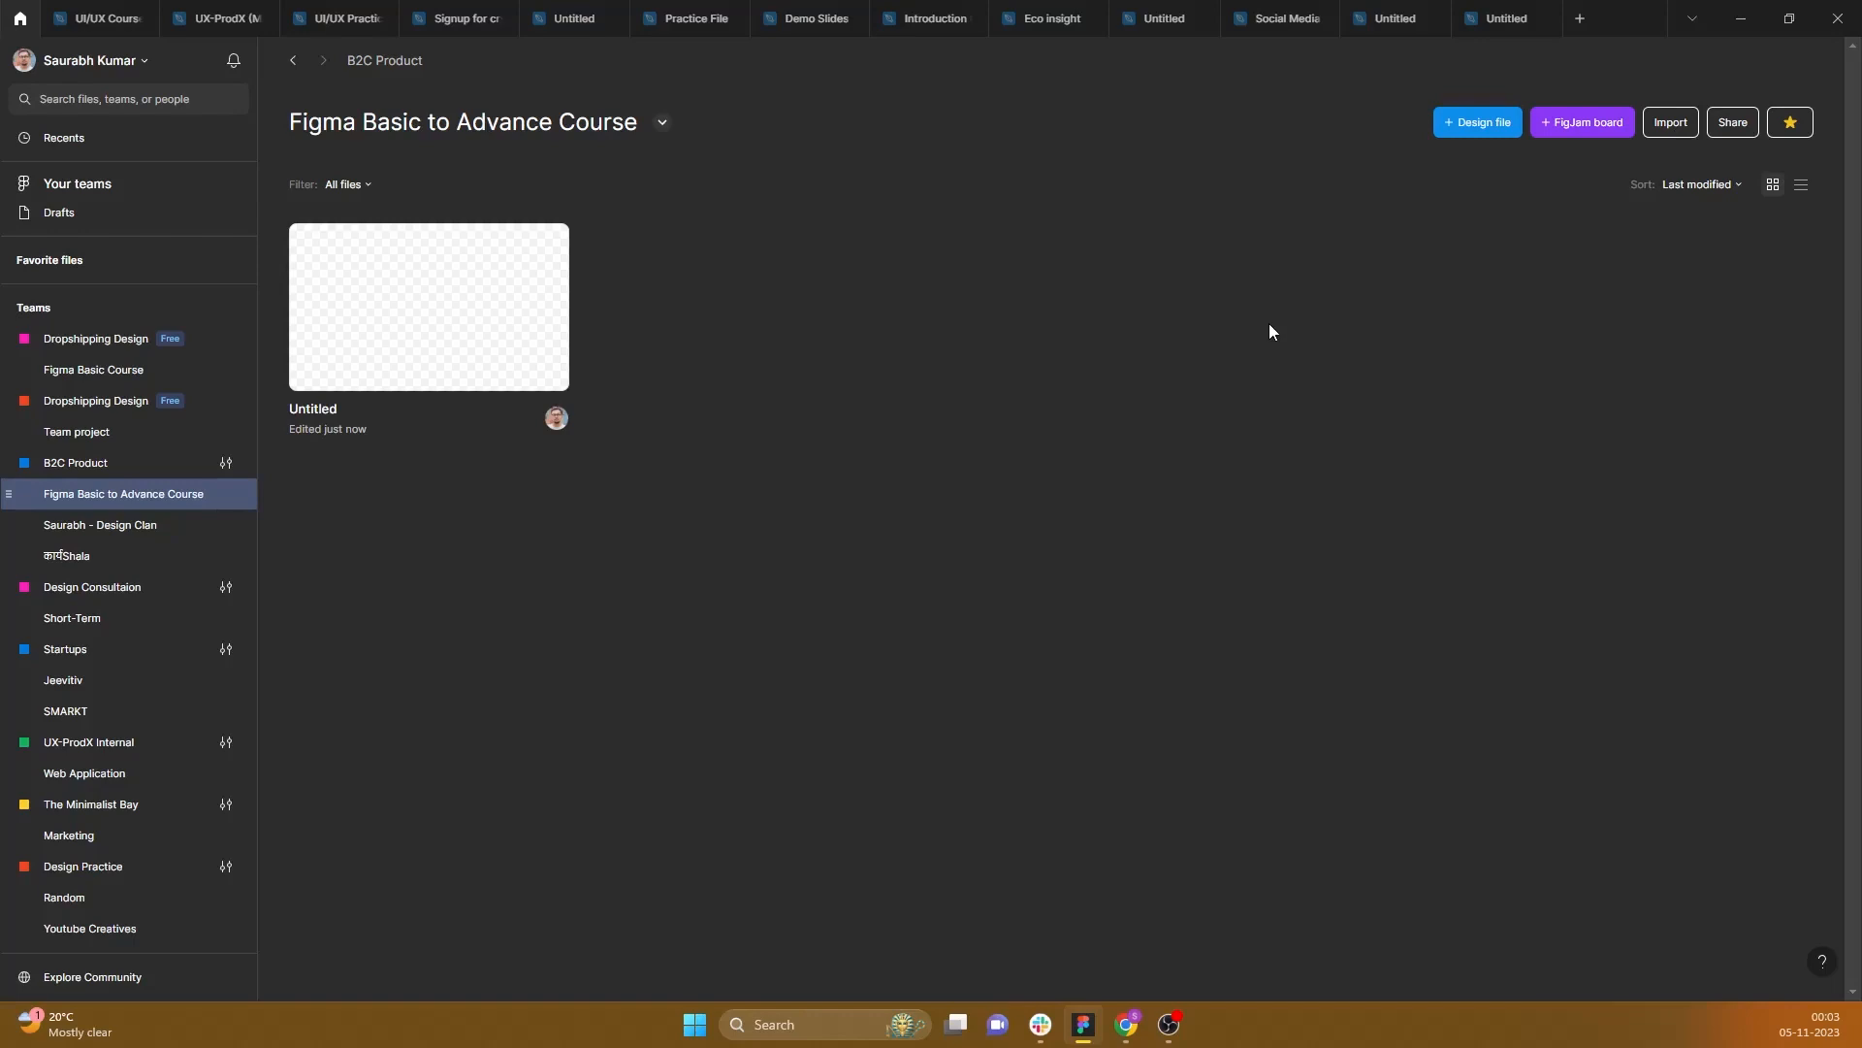
Step: Examine the invitee permission choices in the Figma Basic to Advance Course project's sharing settings, and check the favorite files
{"action": "left_click", "coordinate": [1736, 124]}
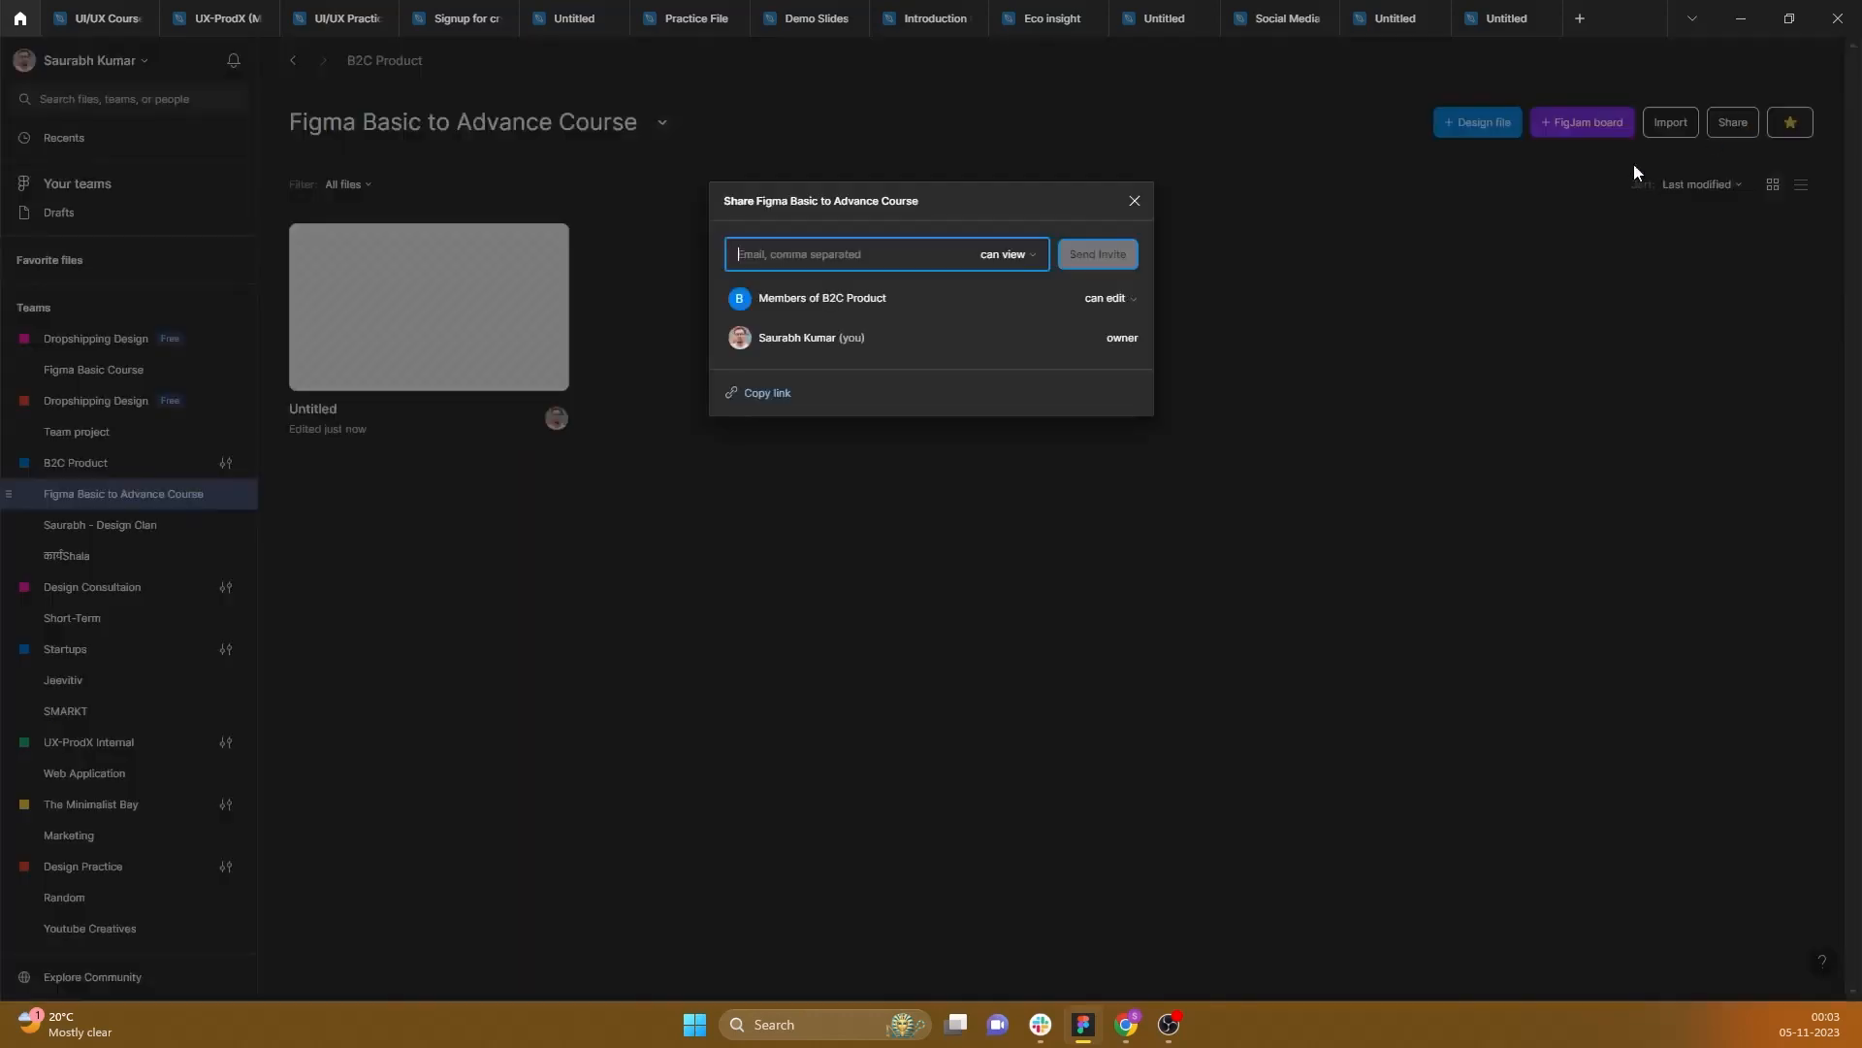
{"action": "left_click", "coordinate": [1029, 253]}
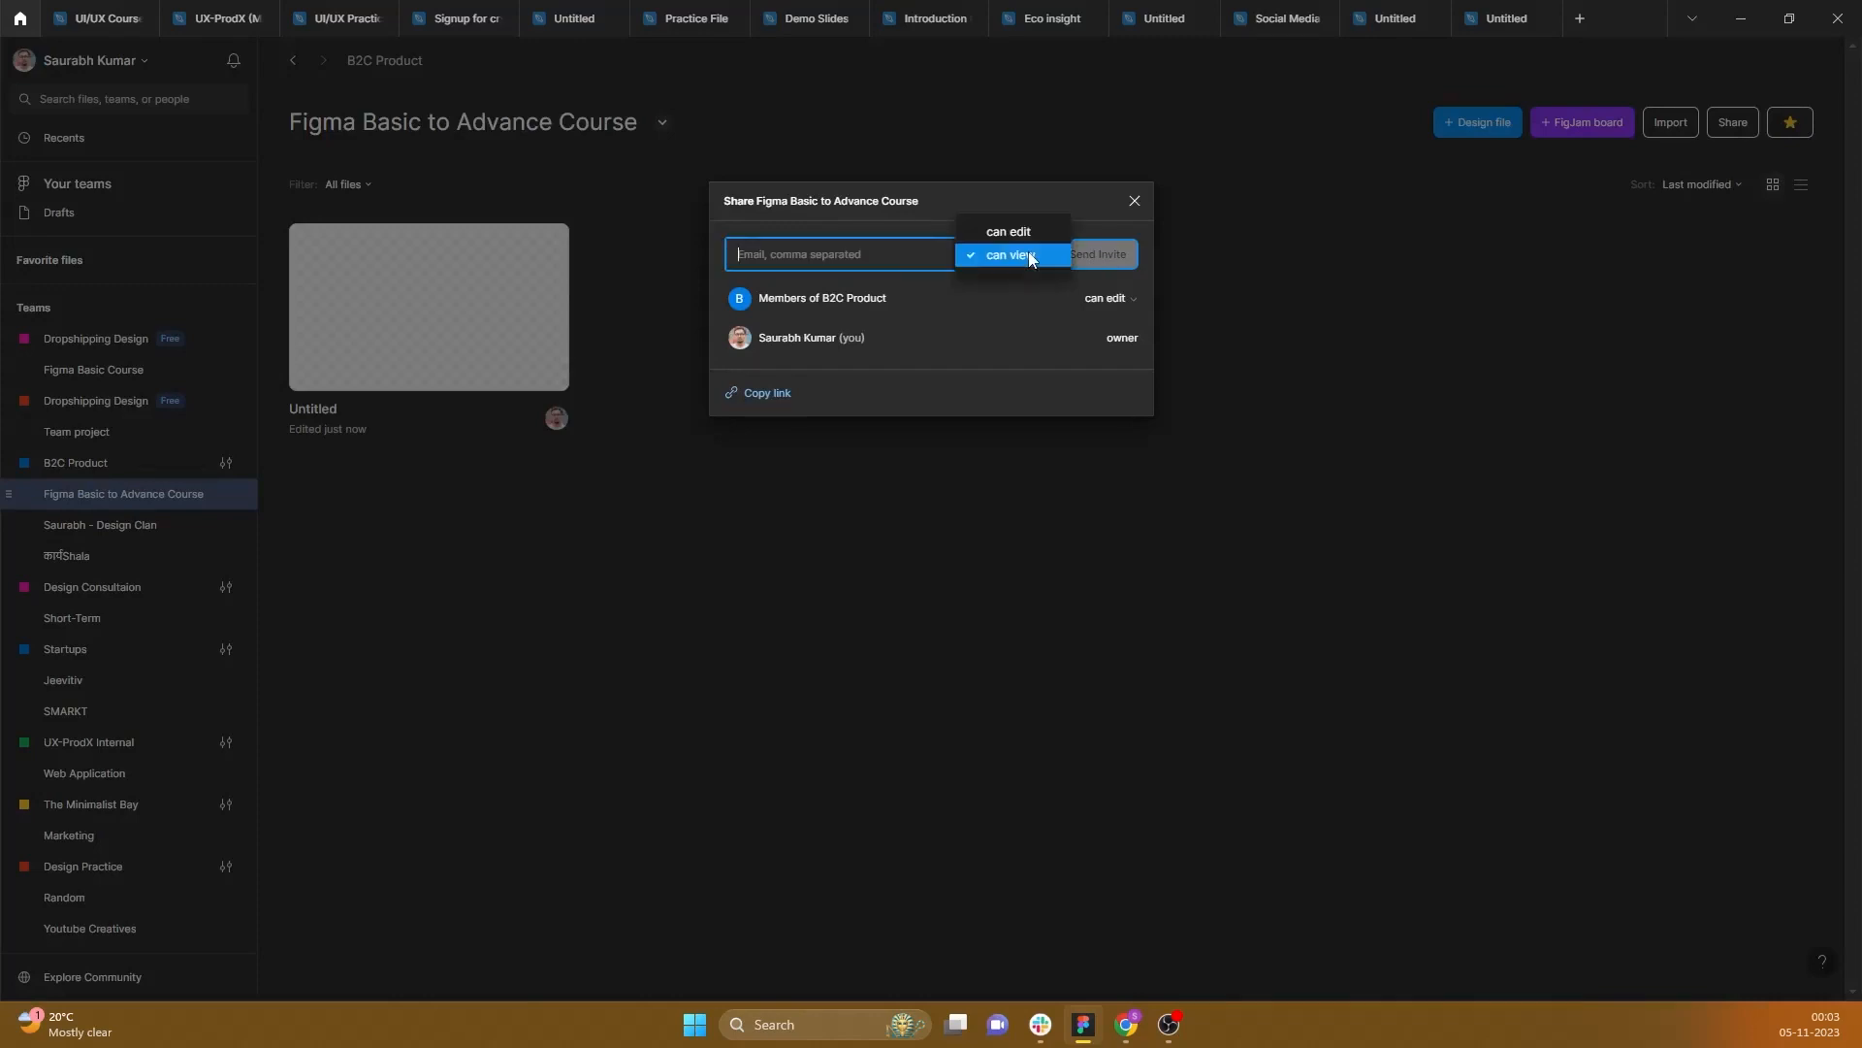
{"action": "left_click", "coordinate": [1033, 193]}
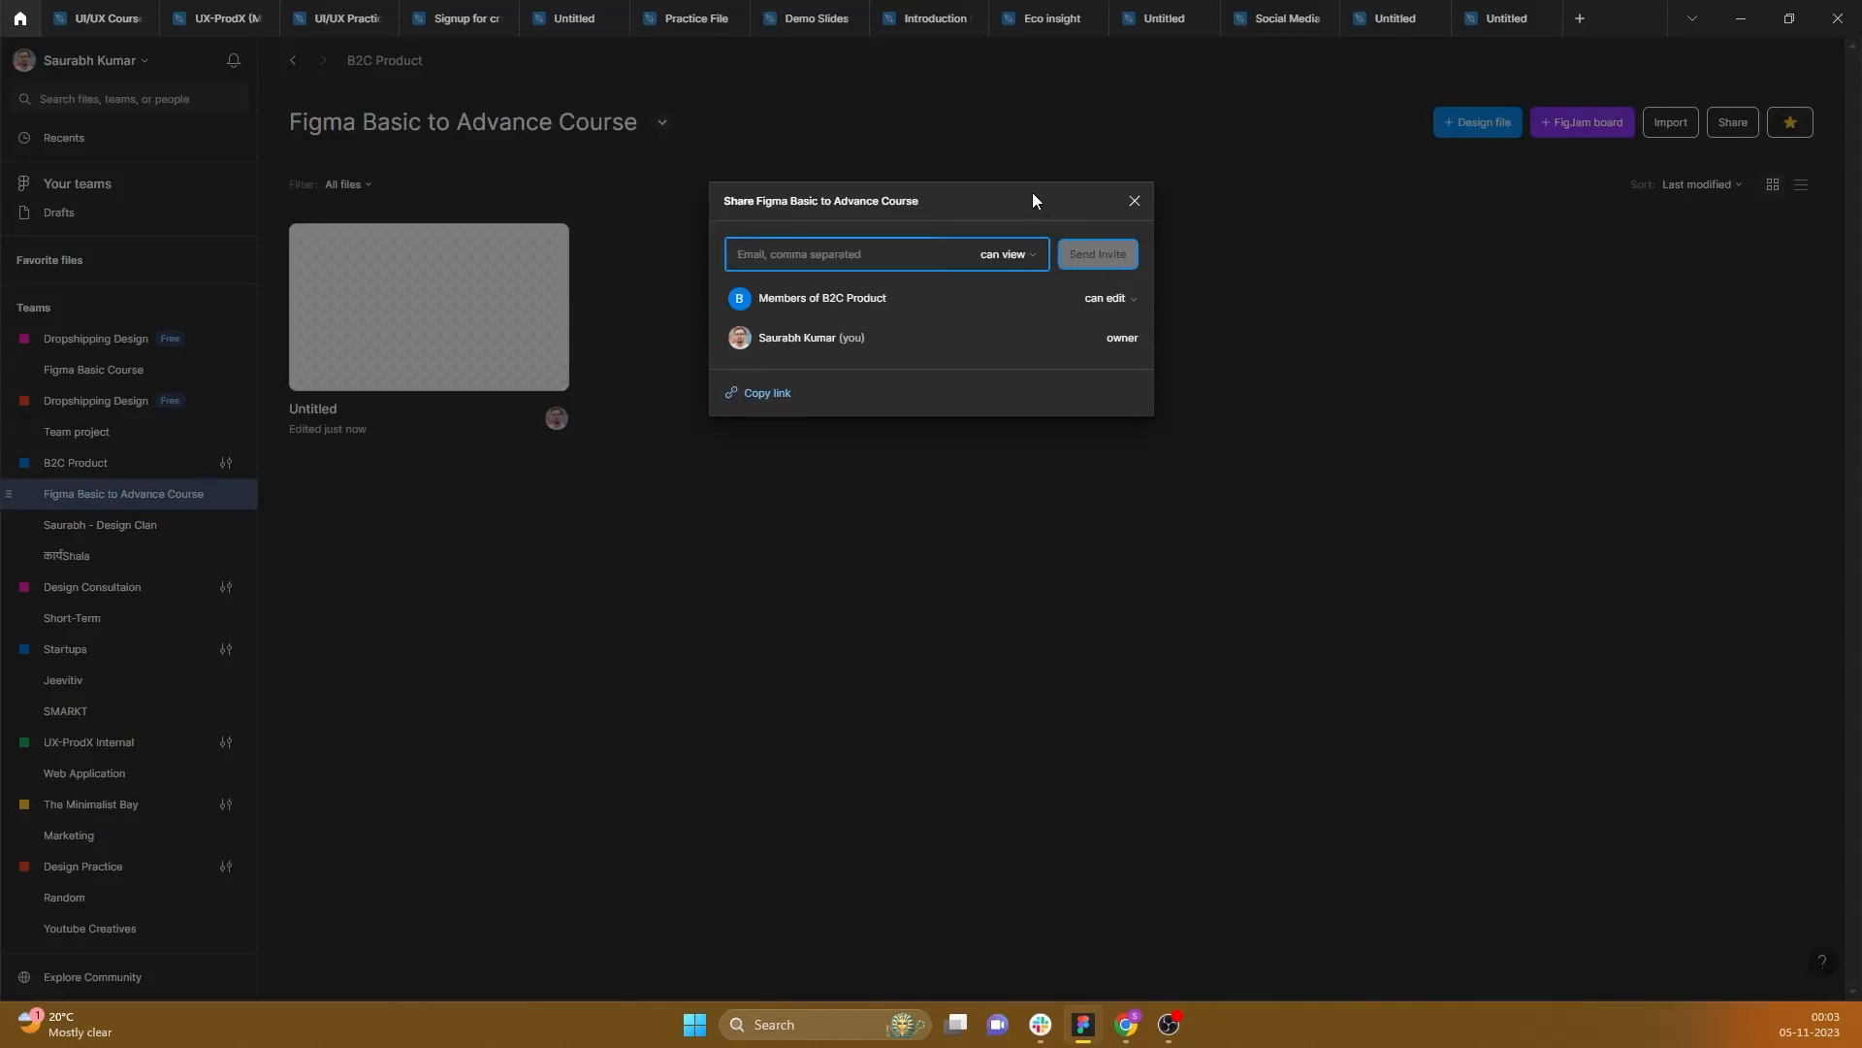
{"action": "left_click", "coordinate": [1032, 260]}
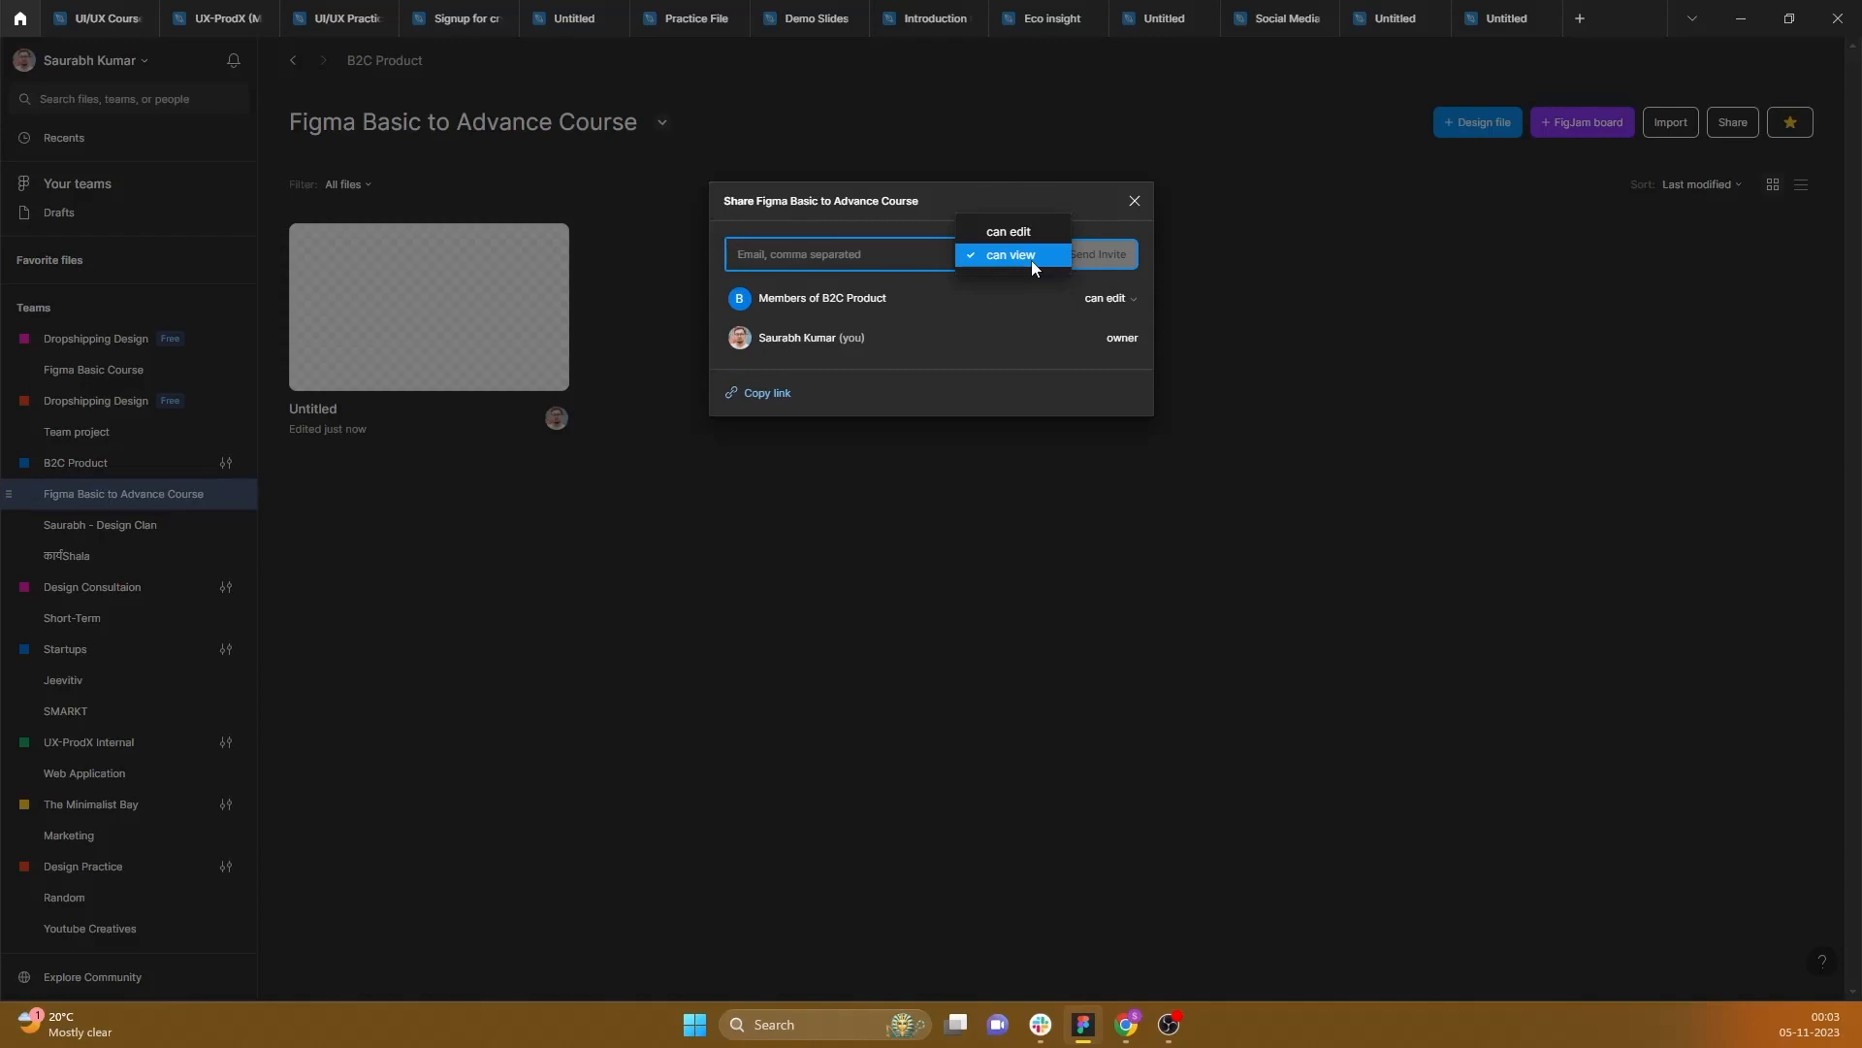
{"action": "left_click", "coordinate": [1120, 189]}
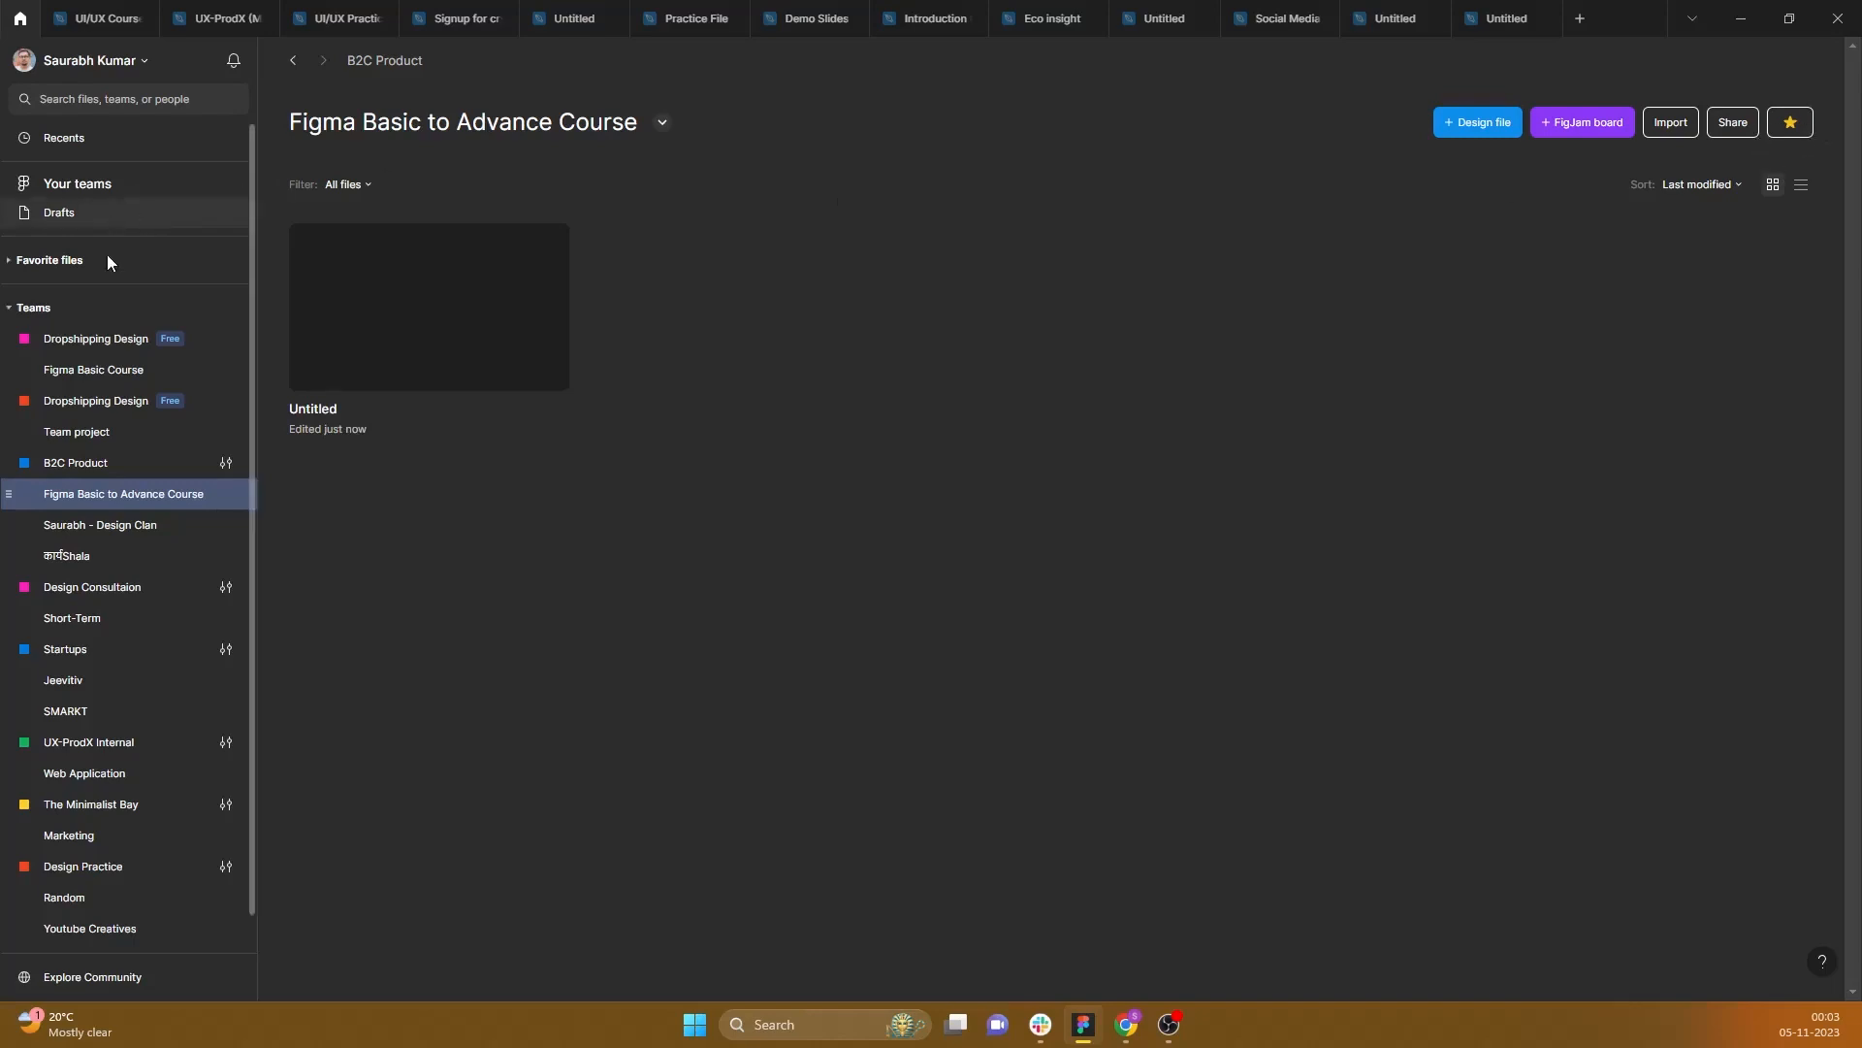
{"action": "left_click", "coordinate": [7, 261]}
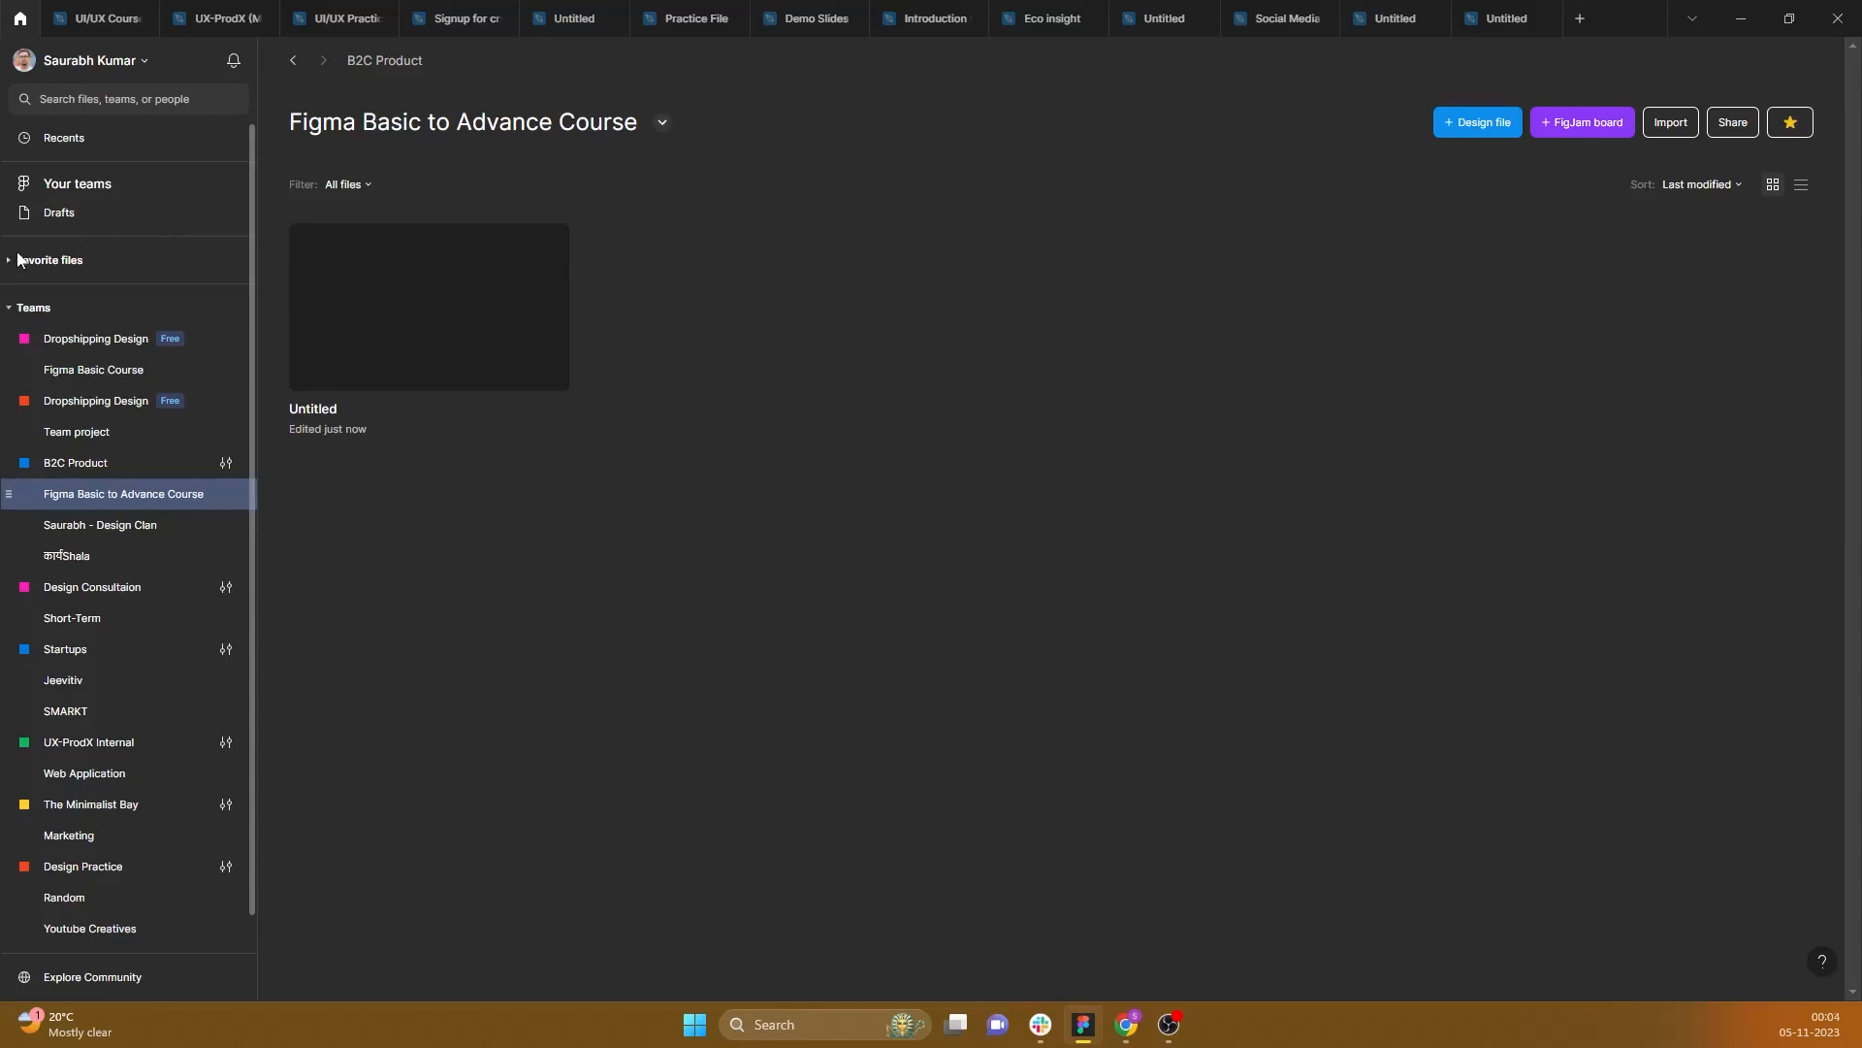
Step: Open the Untitled file from the Figma Basic to Advance Course project and make its name editable
{"action": "double_click", "coordinate": [421, 291]}
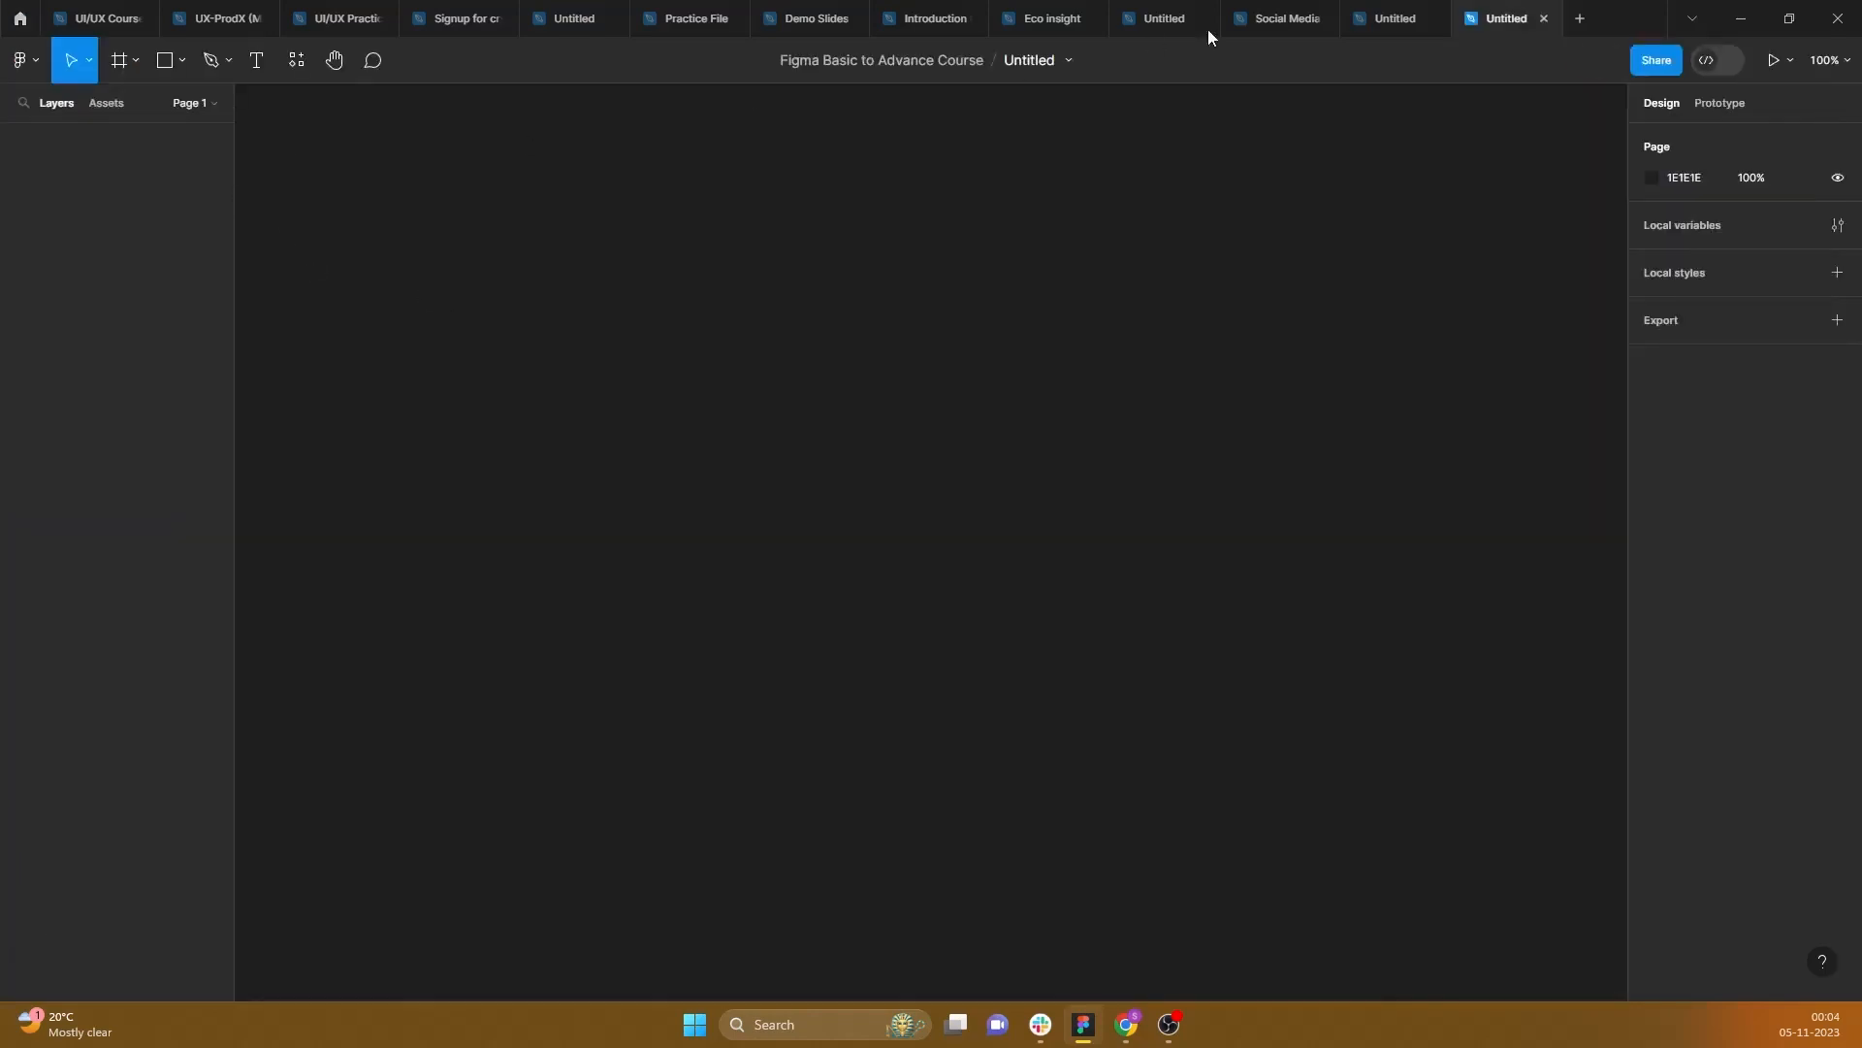
{"action": "left_click", "coordinate": [1042, 61]}
{"action": "type", "text": "Ful"}
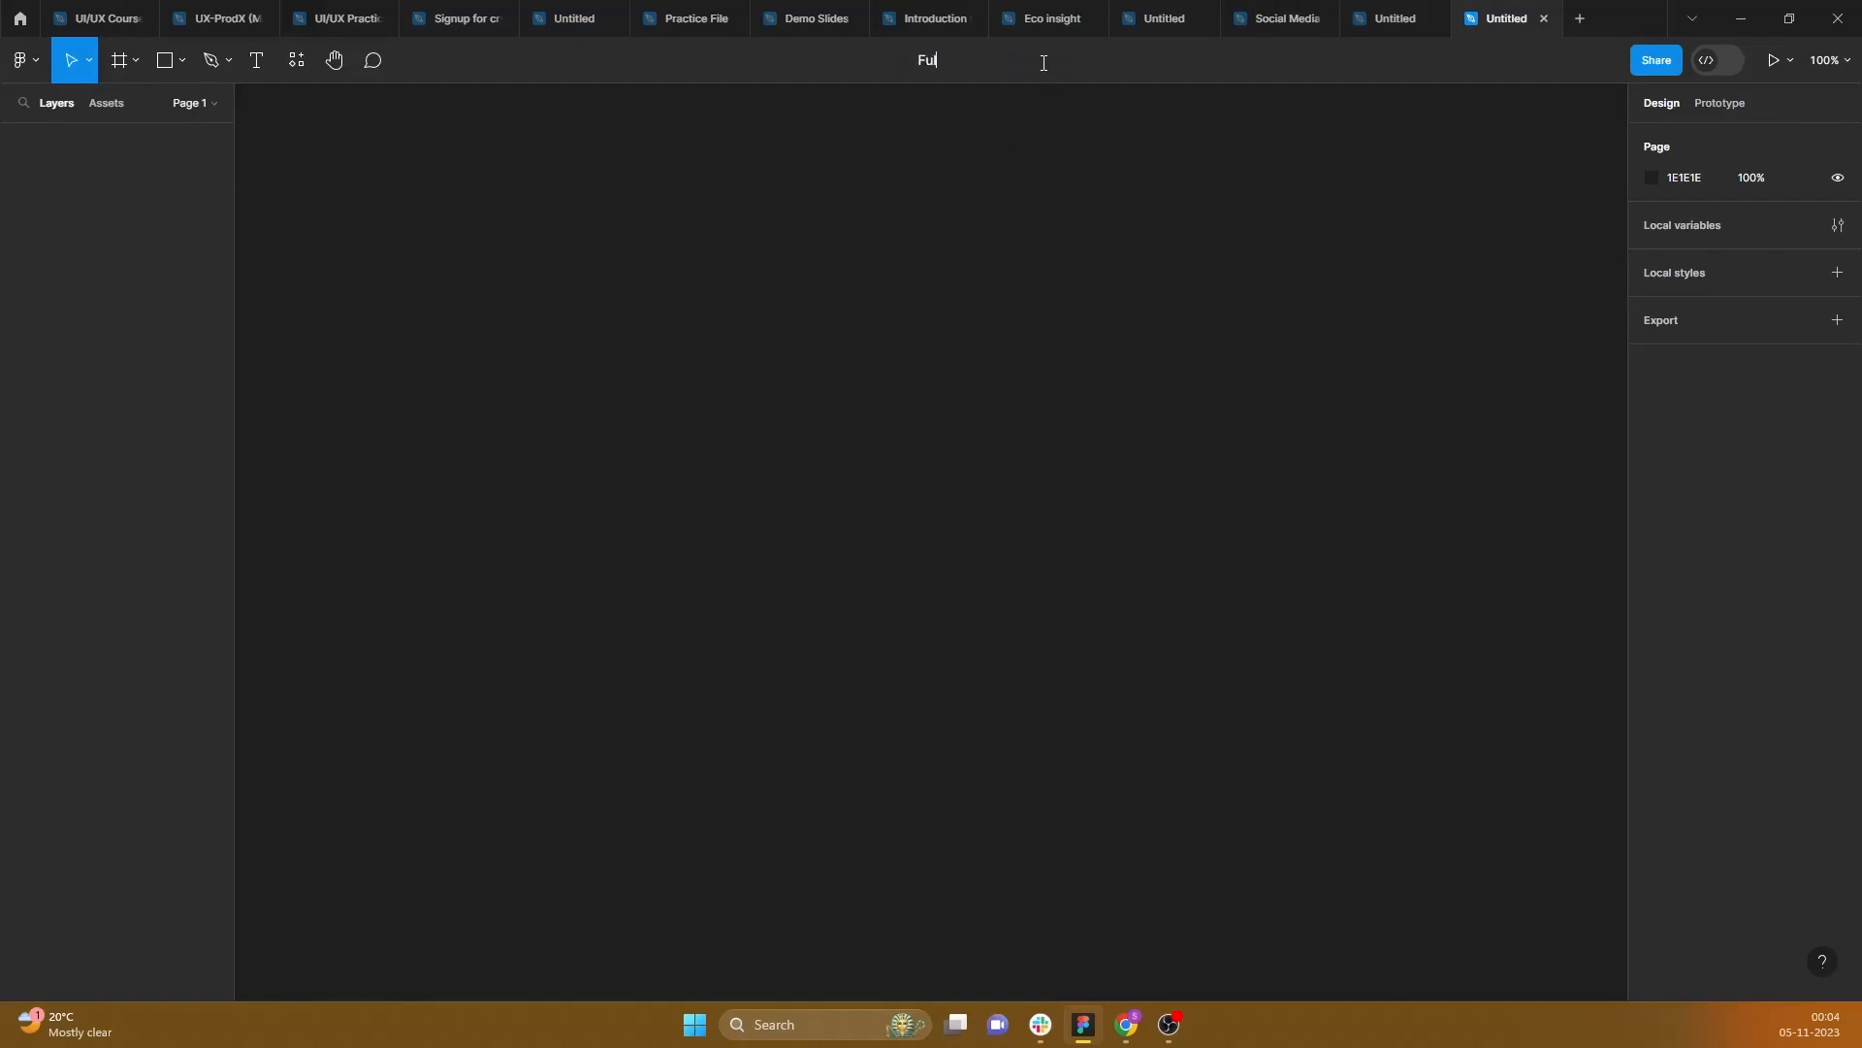
{"action": "type", "text": "l Video ABout"}
{"action": "key", "text": "BackSpace"}
{"action": "key", "text": "BackSpace"}
{"action": "key", "text": "BackSpace"}
{"action": "key", "text": "BackSpace"}
{"action": "key", "text": "BackSpace"}
{"action": "key", "text": "BackSpace"}
{"action": "key", "text": "BackSpace"}
{"action": "key", "text": "BackSpace"}
{"action": "key", "text": "BackSpace"}
{"action": "key", "text": "BackSpace"}
{"action": "key", "text": "BackSpace"}
{"action": "key", "text": "BackSpace"}
{"action": "key", "text": "BackSpace"}
{"action": "key", "text": "BackSpace"}
{"action": "key", "text": "BackSpace"}
{"action": "key", "text": "BackSpace"}
Step: Rename the design file as "Zero to Advance"
{"action": "type", "text": "d"}
{"action": "type", "text": " to"}
{"action": "type", "text": " Advan"}
{"action": "key", "text": "Return"}
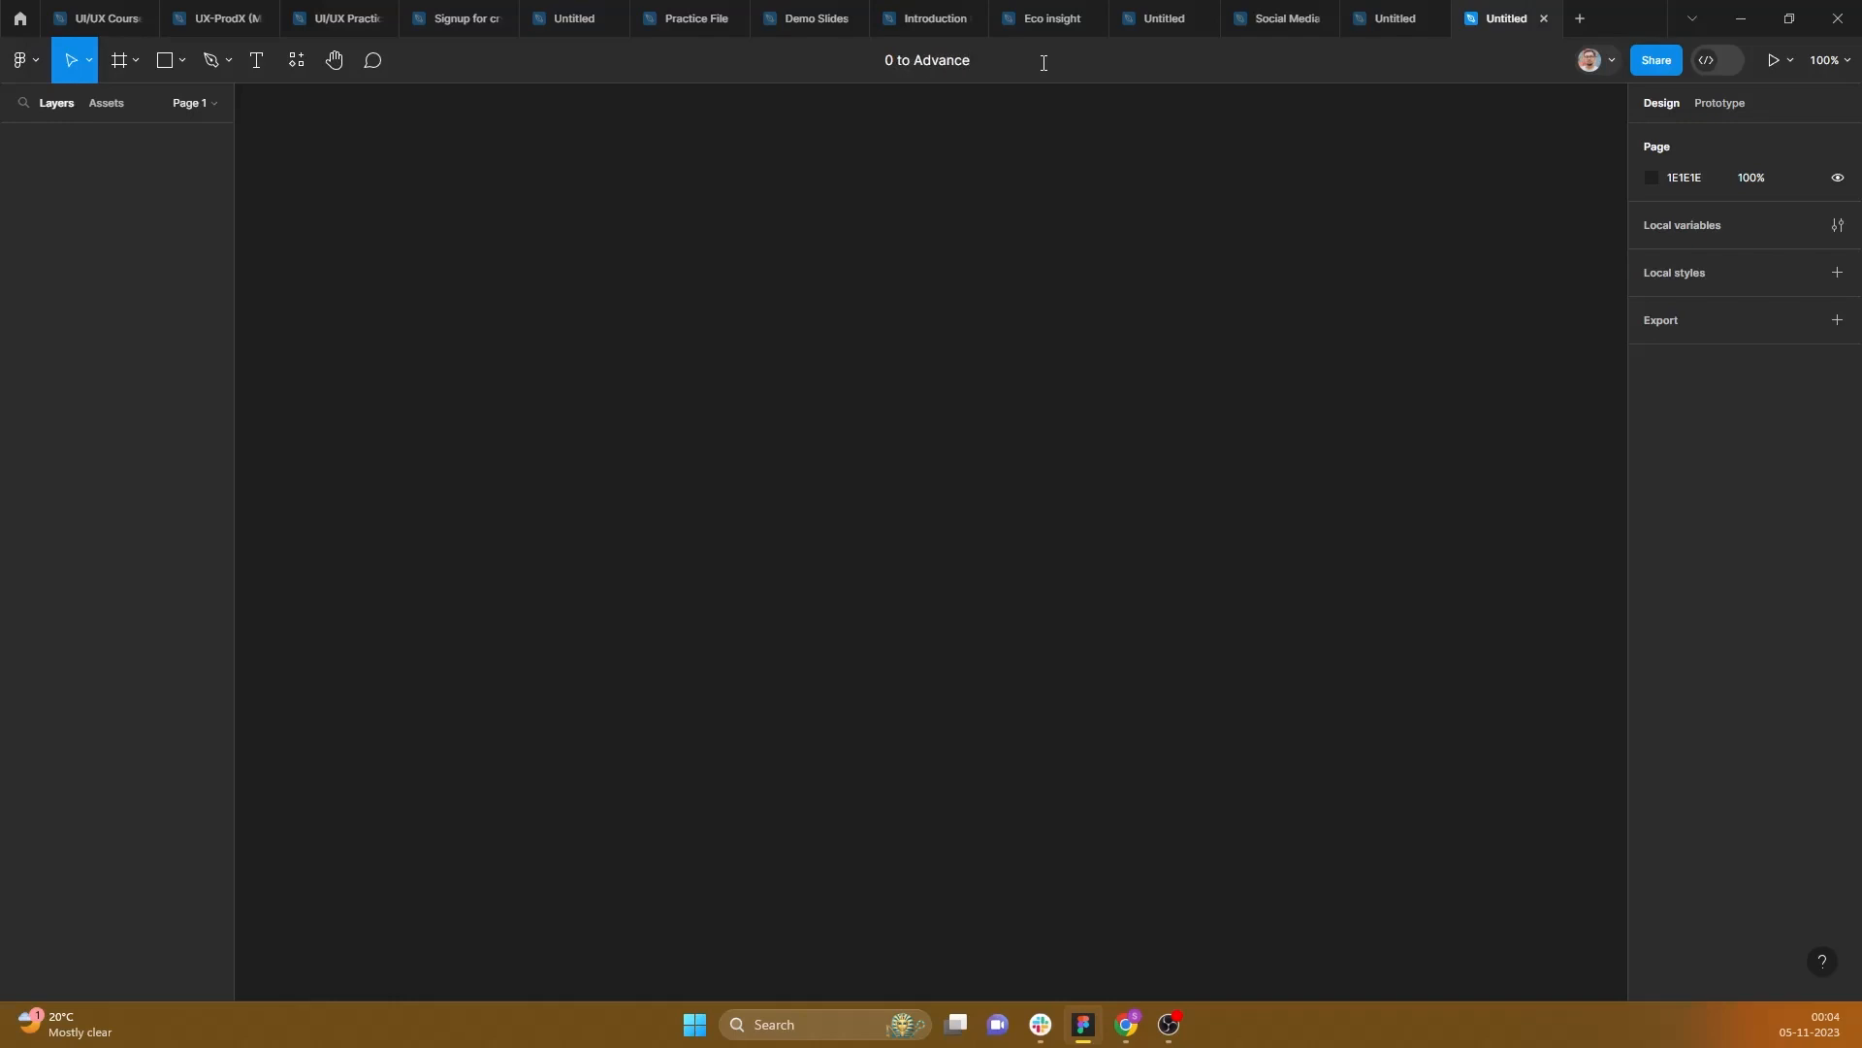
{"action": "key", "text": "BackSpace"}
{"action": "type", "text": "Zero"}
{"action": "left_click", "coordinate": [857, 328]}
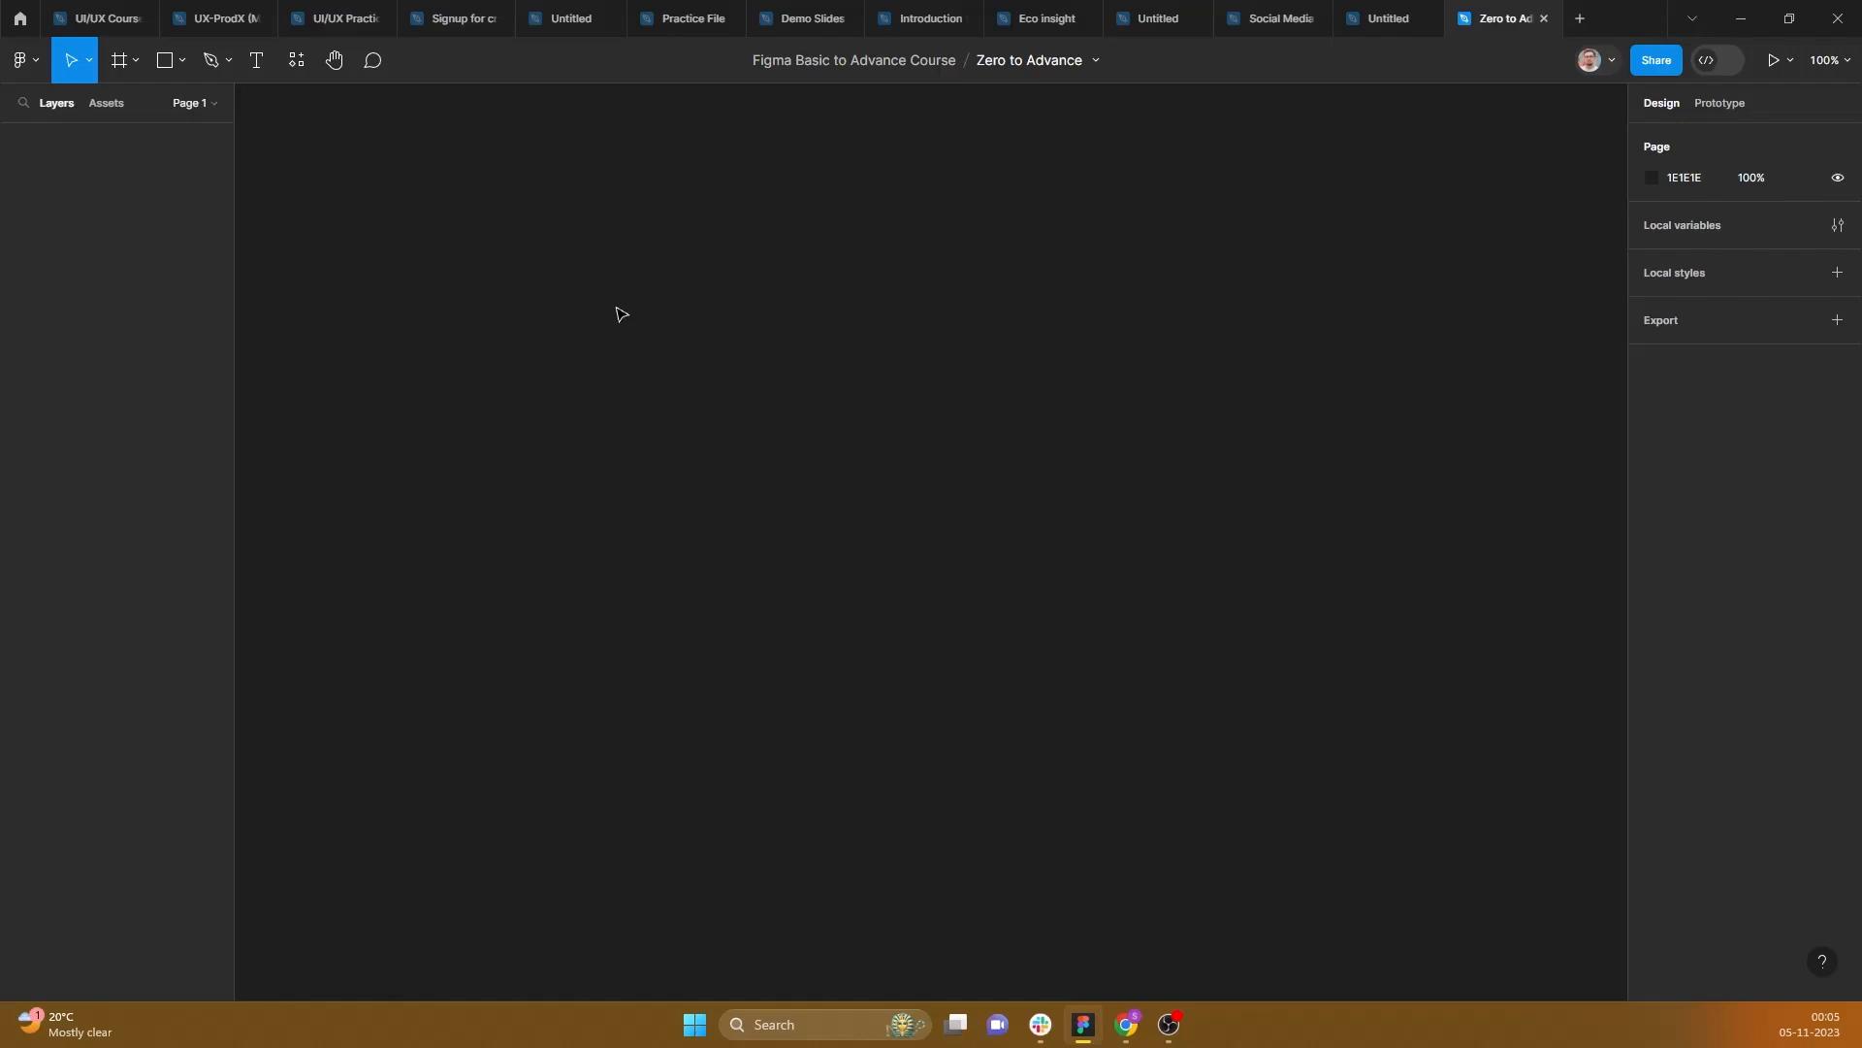
Step: Examine the main menu's command groups, including File, Edit, Object, Vector, Plugins, Widgets, Preferences, Libraries, and Help and account
{"action": "left_click", "coordinate": [41, 60]}
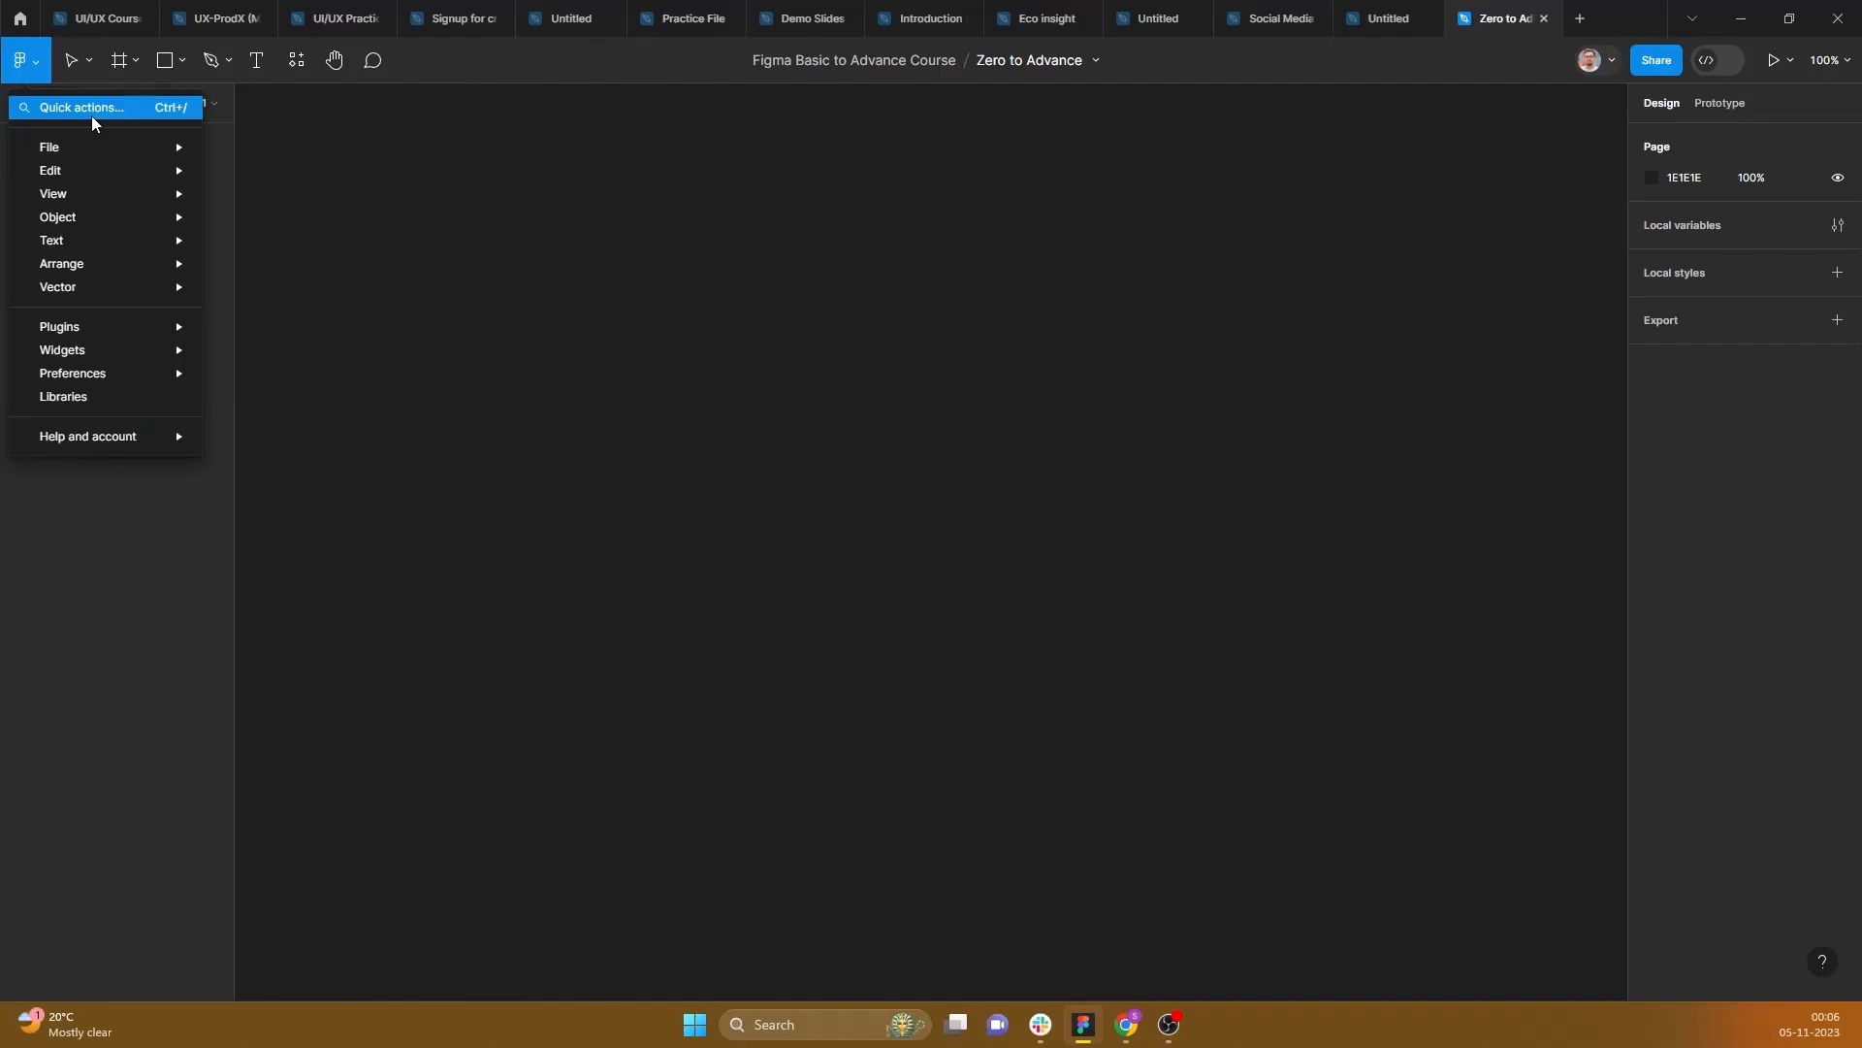
{"action": "mouse_move", "coordinate": [67, 147]}
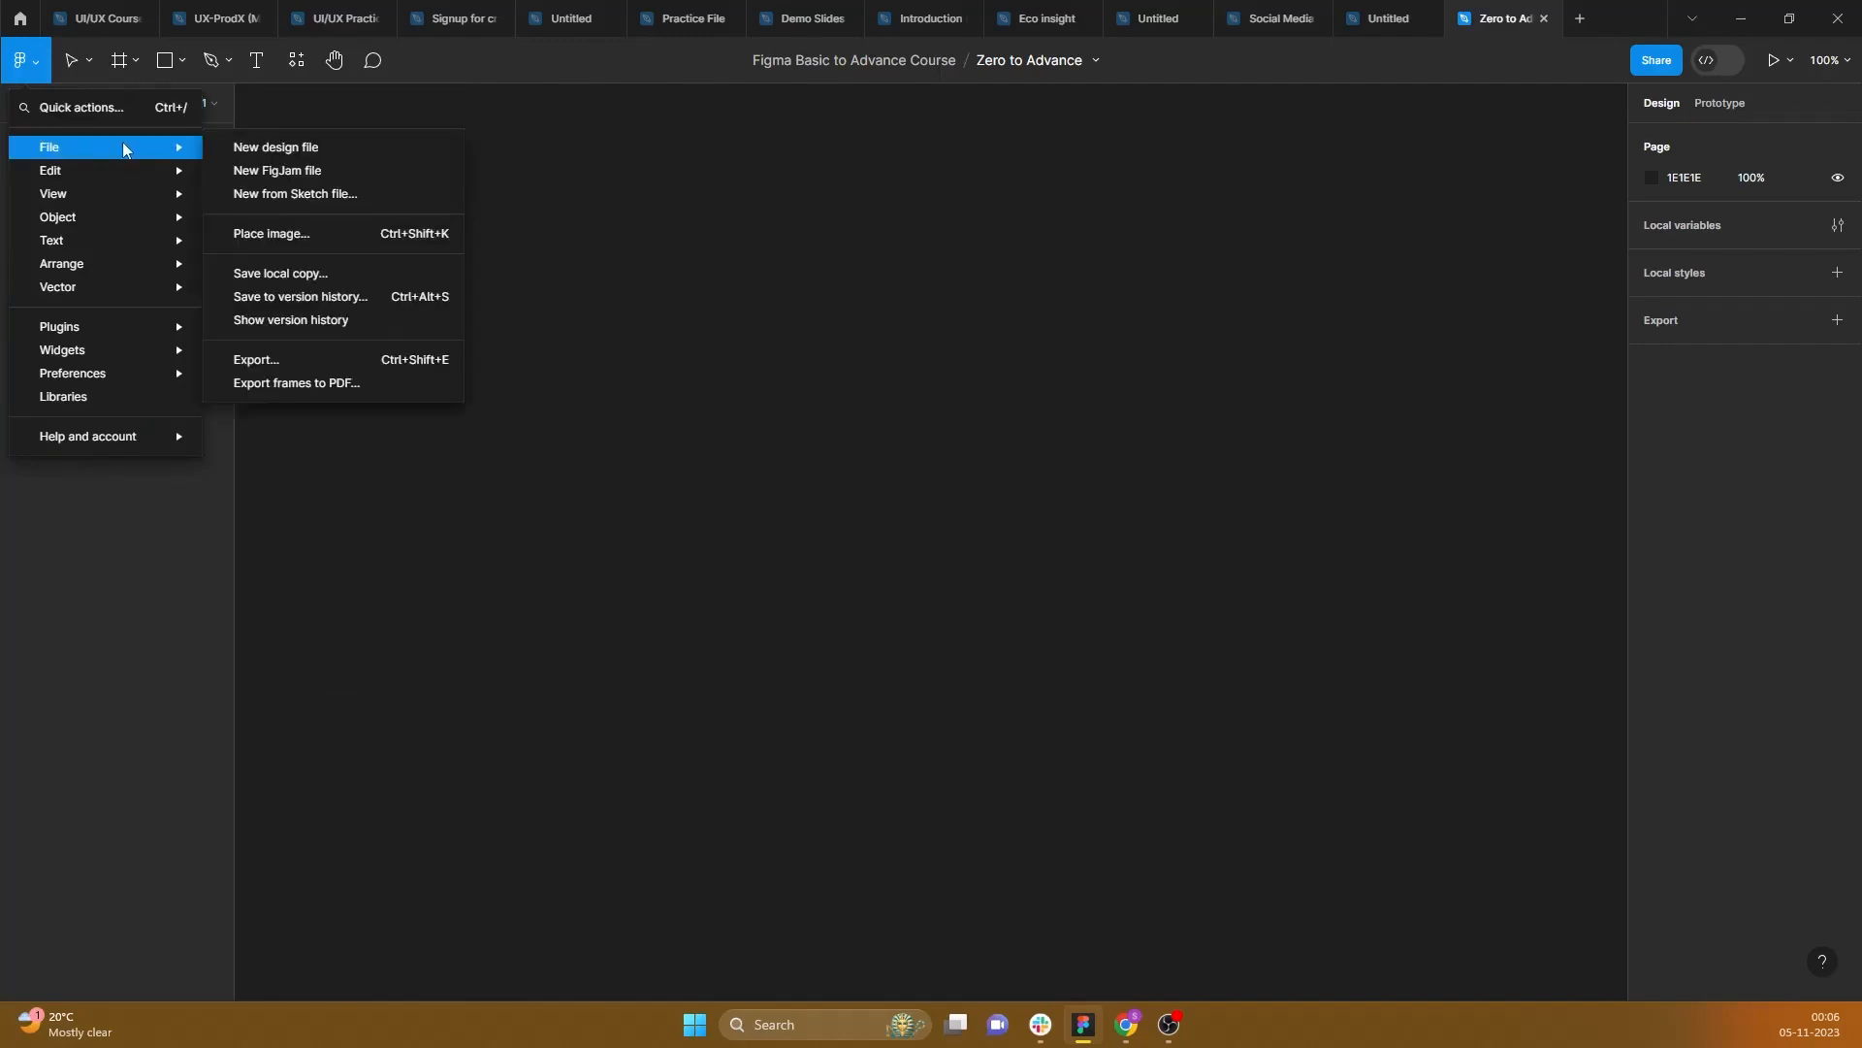
{"action": "mouse_move", "coordinate": [92, 175]}
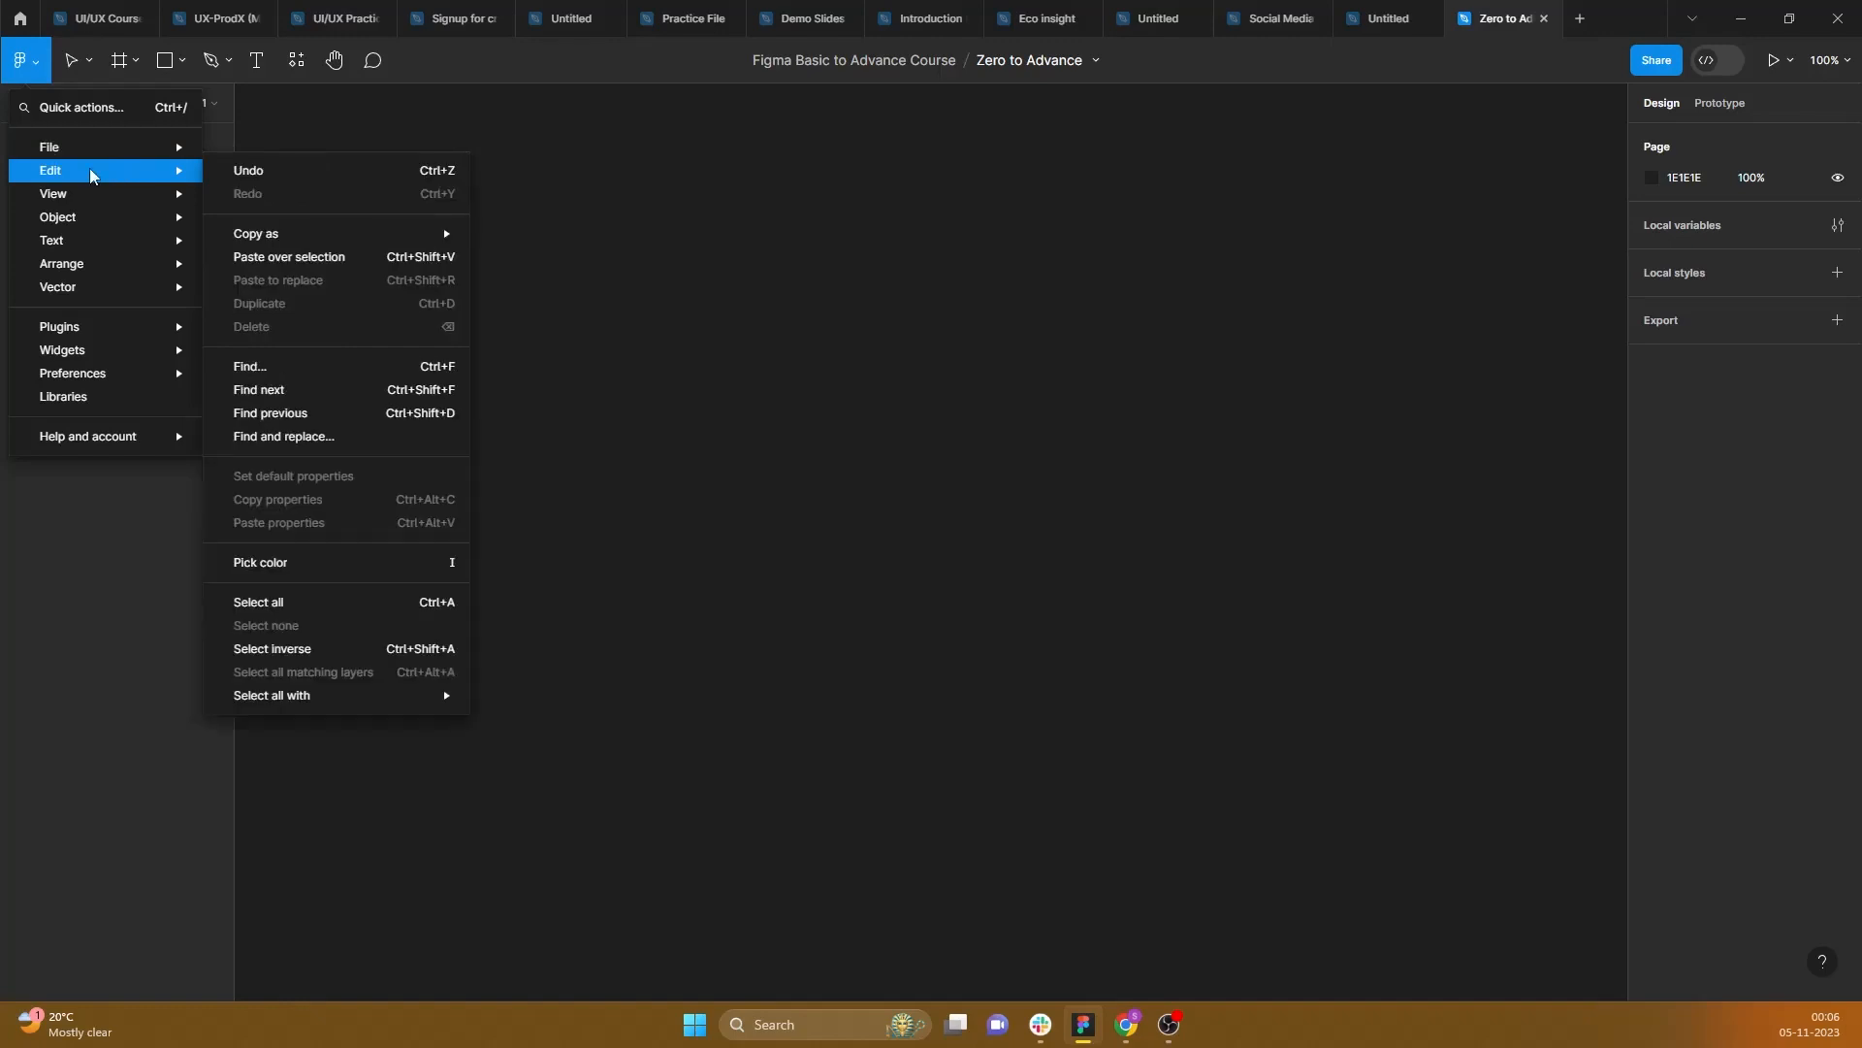
{"action": "mouse_move", "coordinate": [65, 223]}
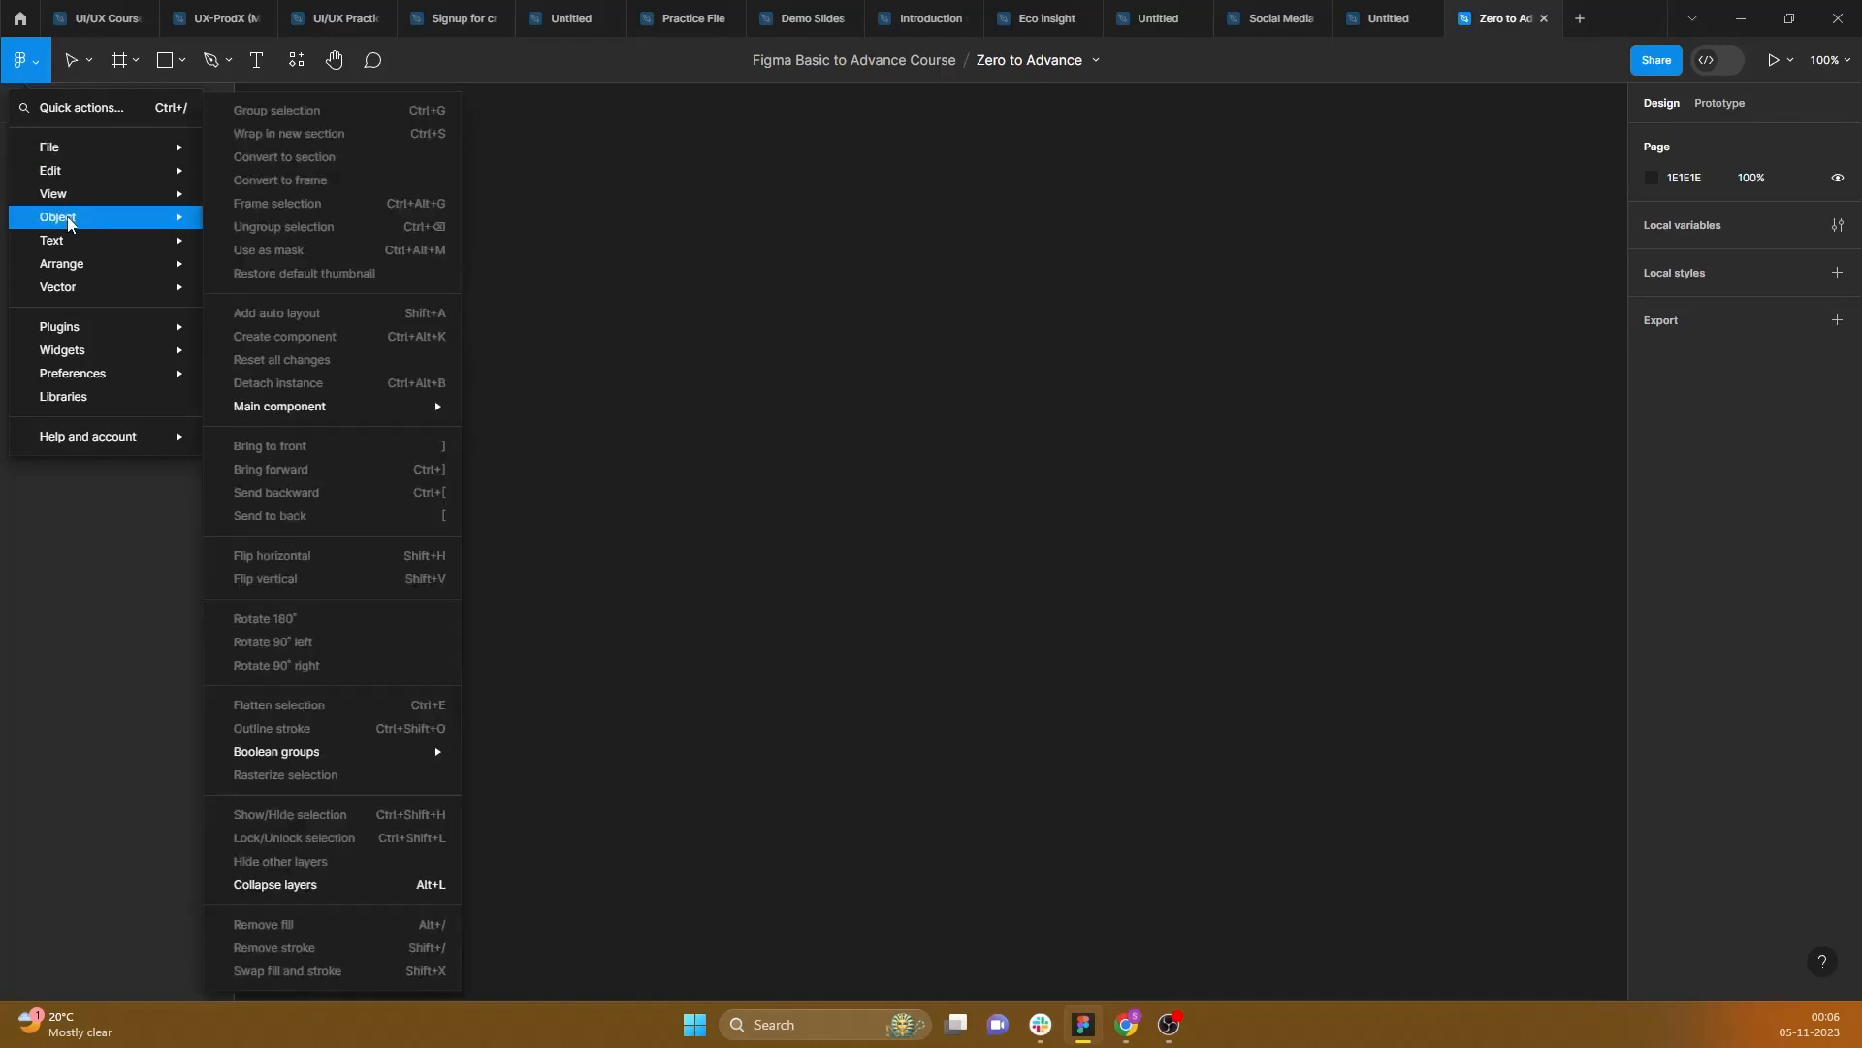
{"action": "mouse_move", "coordinate": [75, 291]}
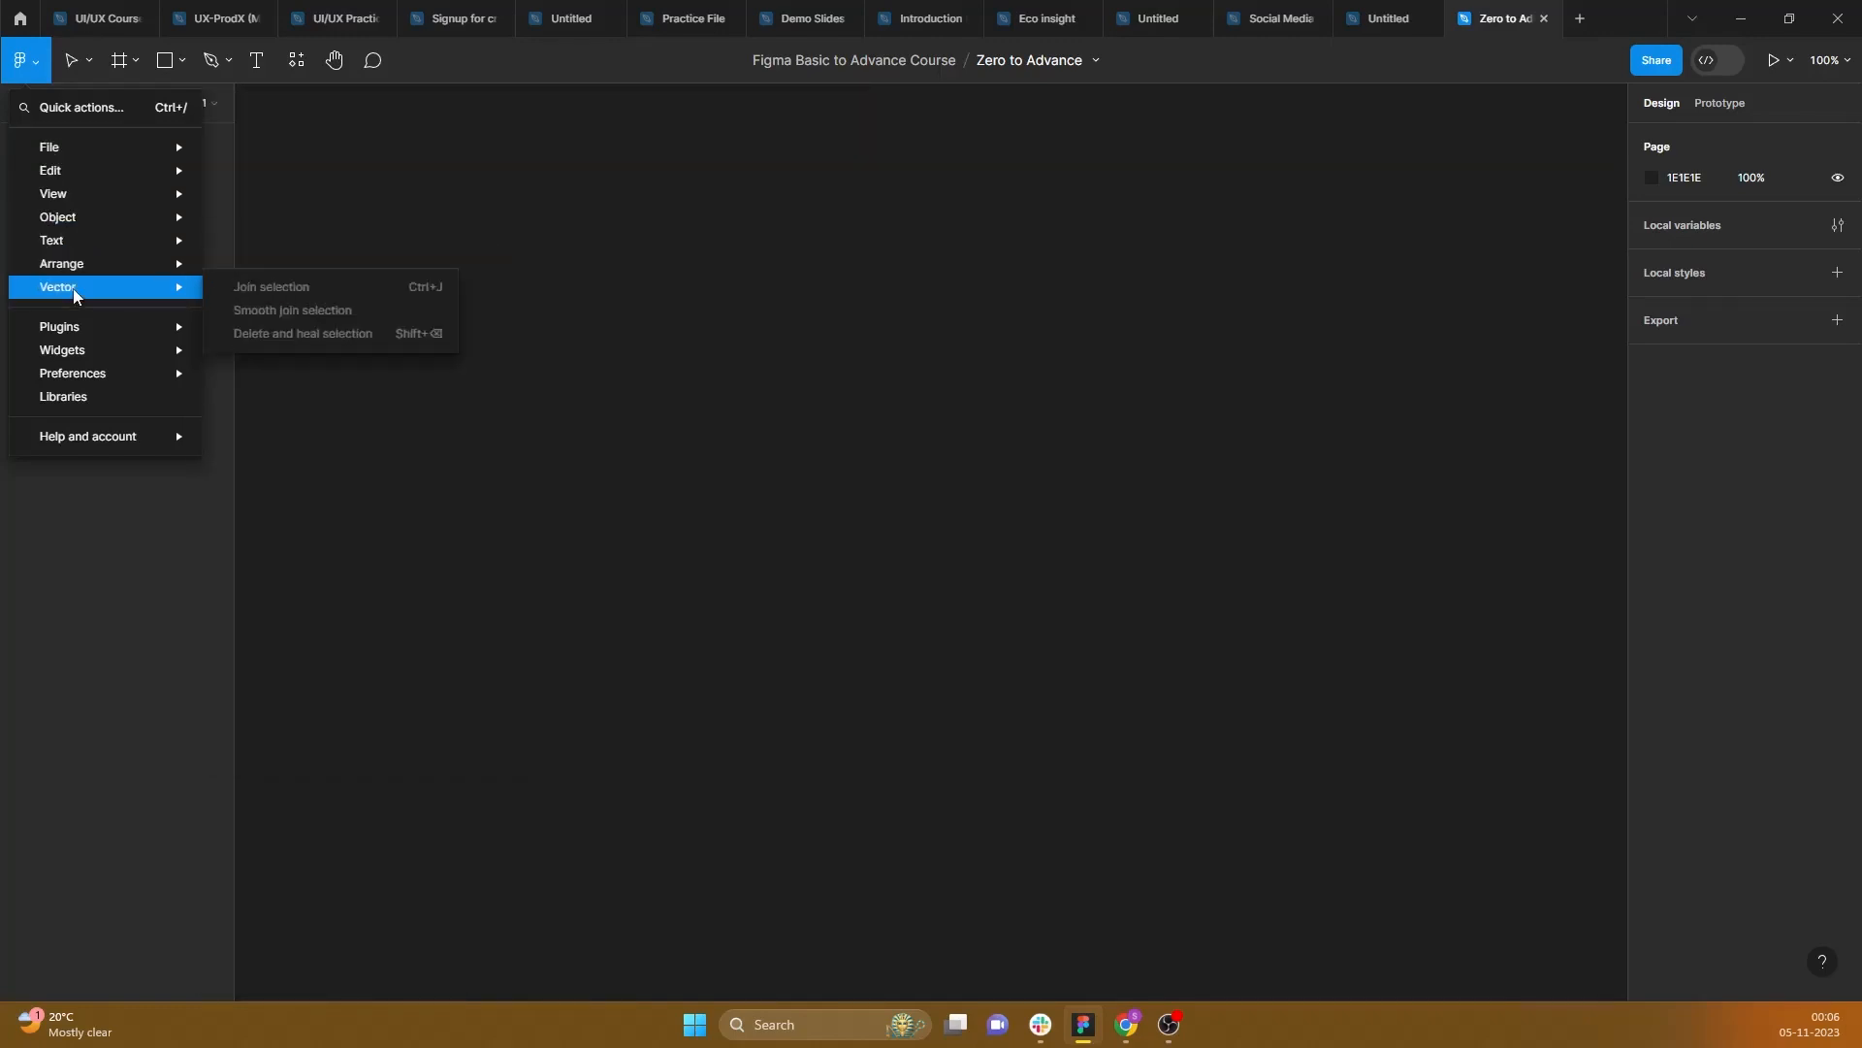
{"action": "mouse_move", "coordinate": [60, 330]}
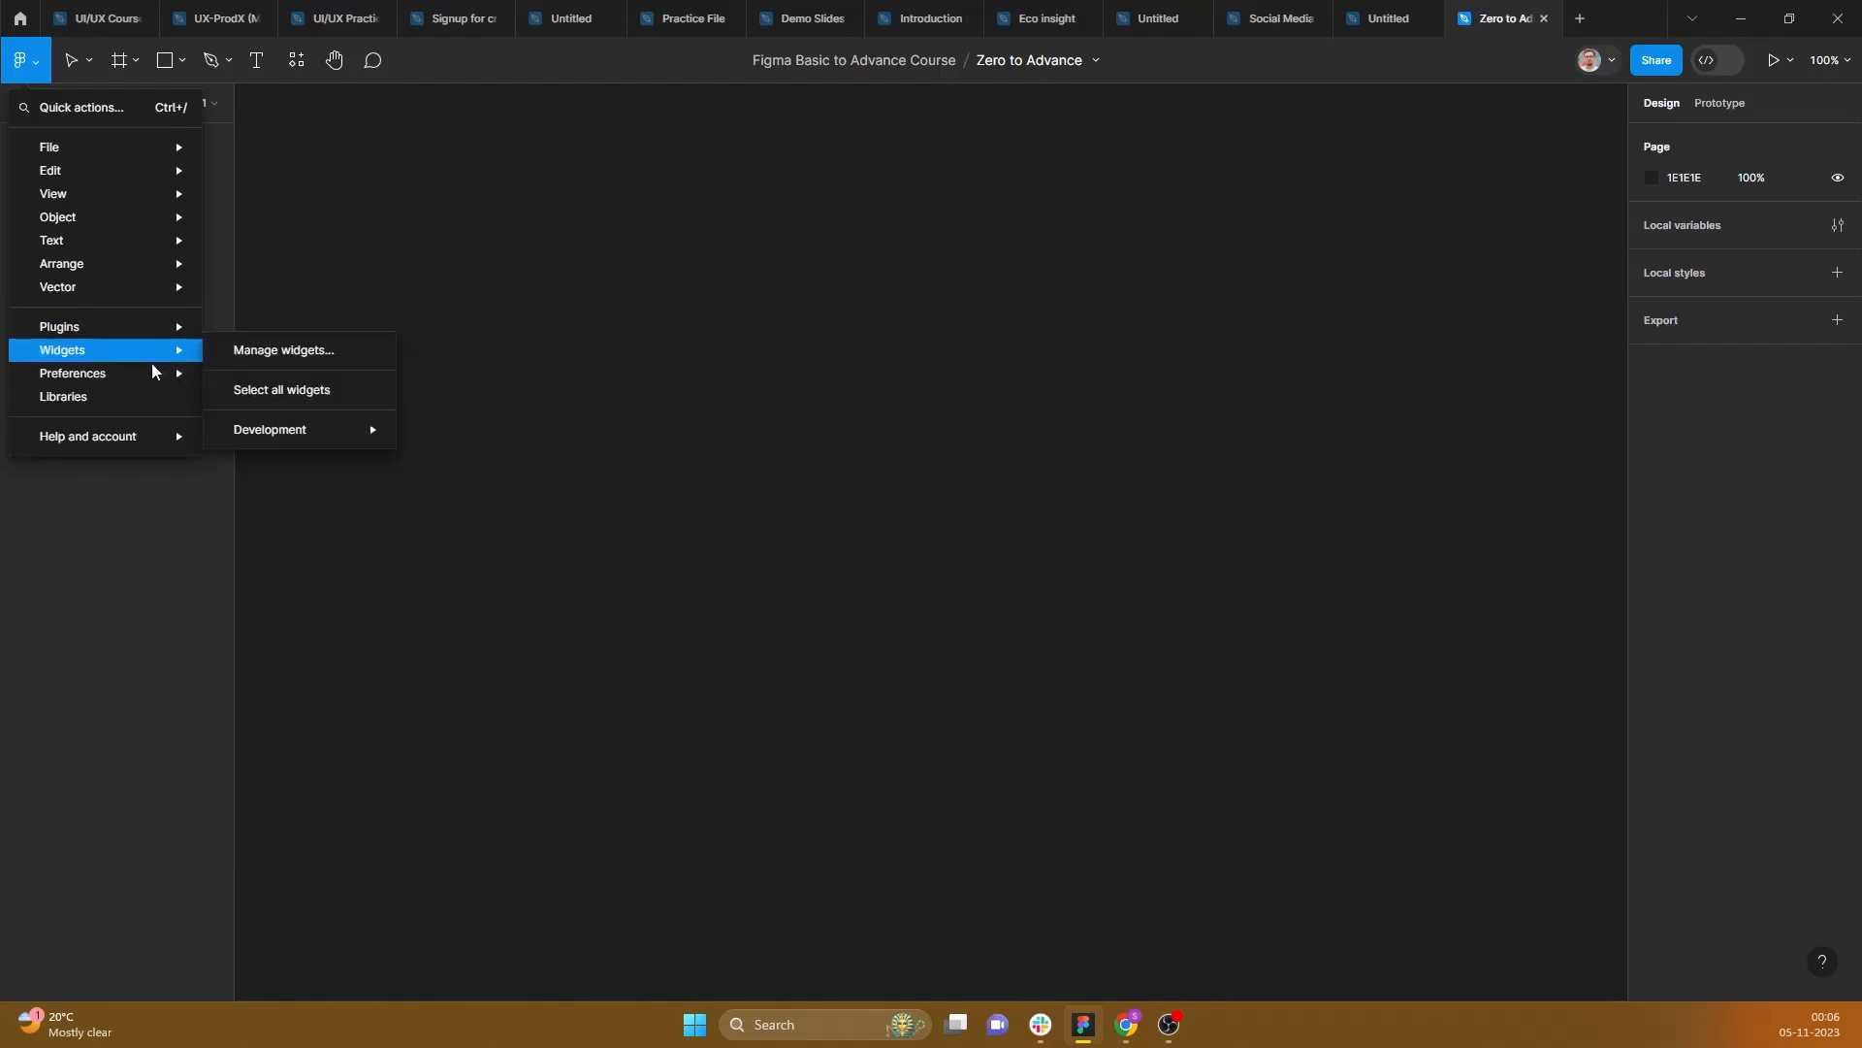
{"action": "mouse_move", "coordinate": [133, 380]}
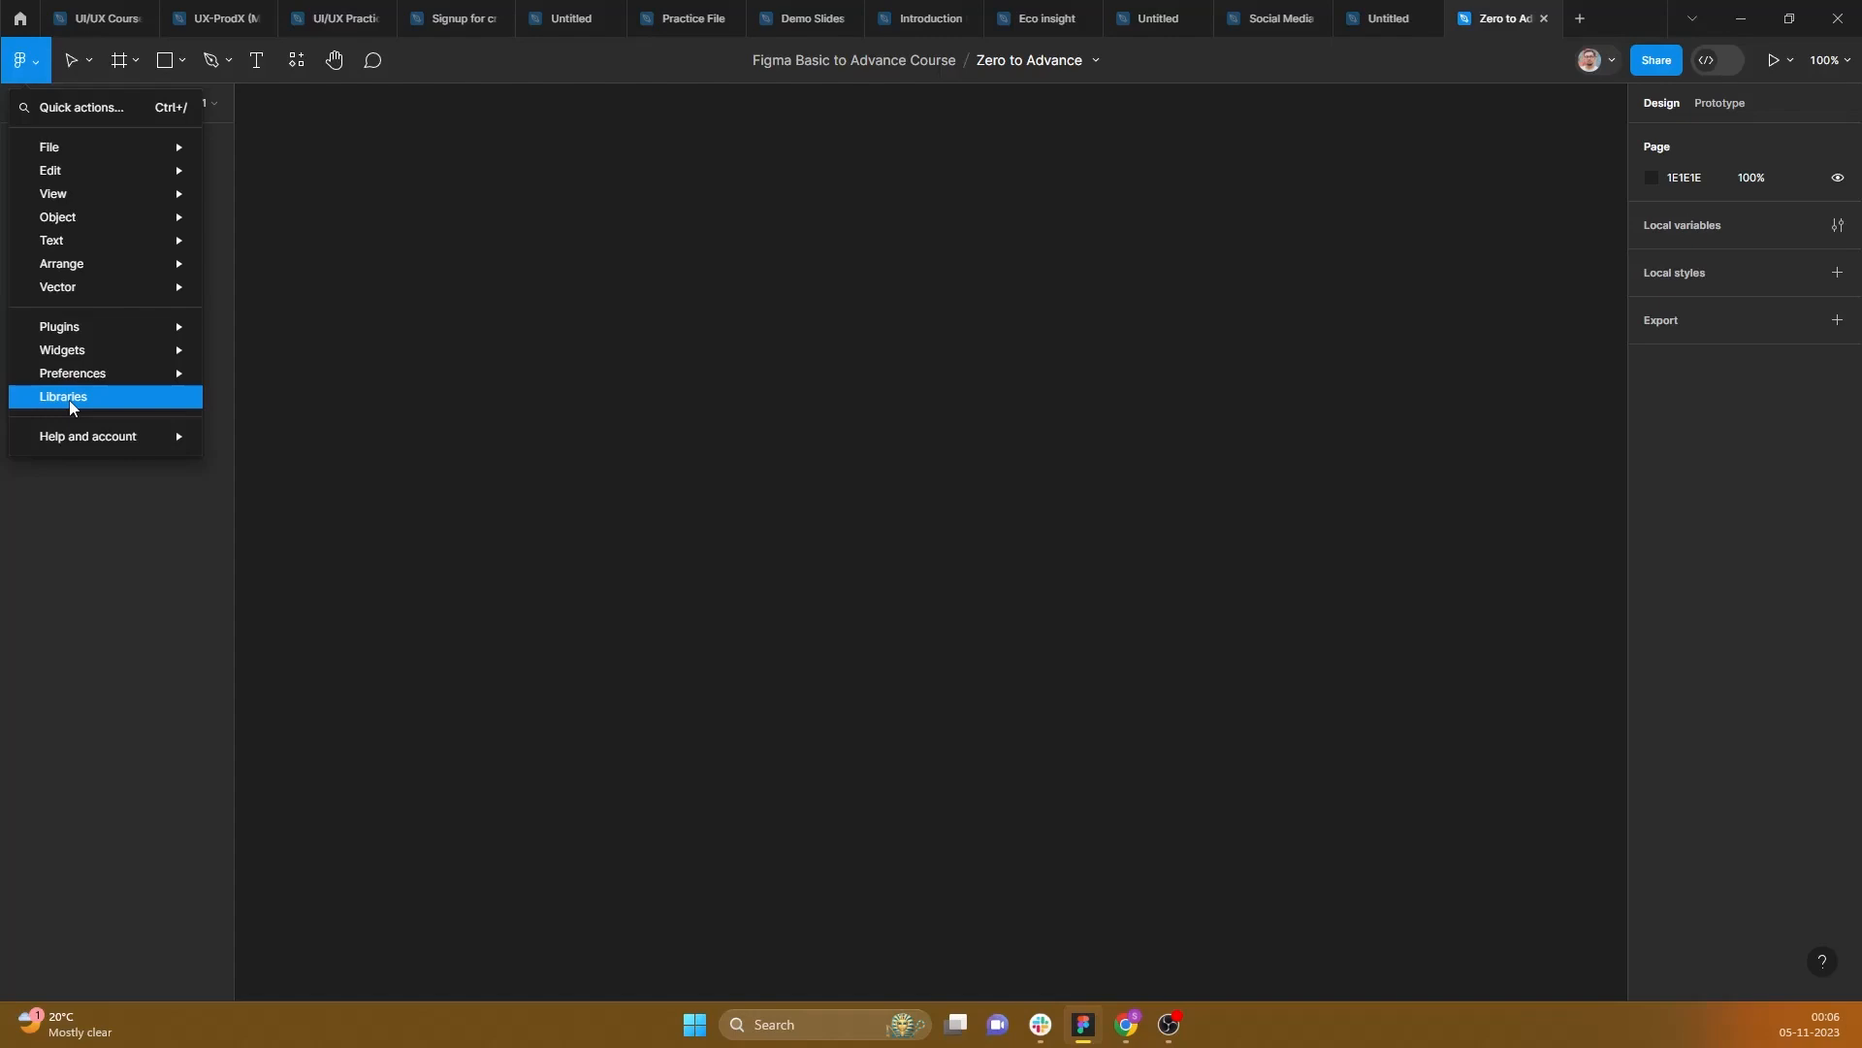
{"action": "mouse_move", "coordinate": [100, 444]}
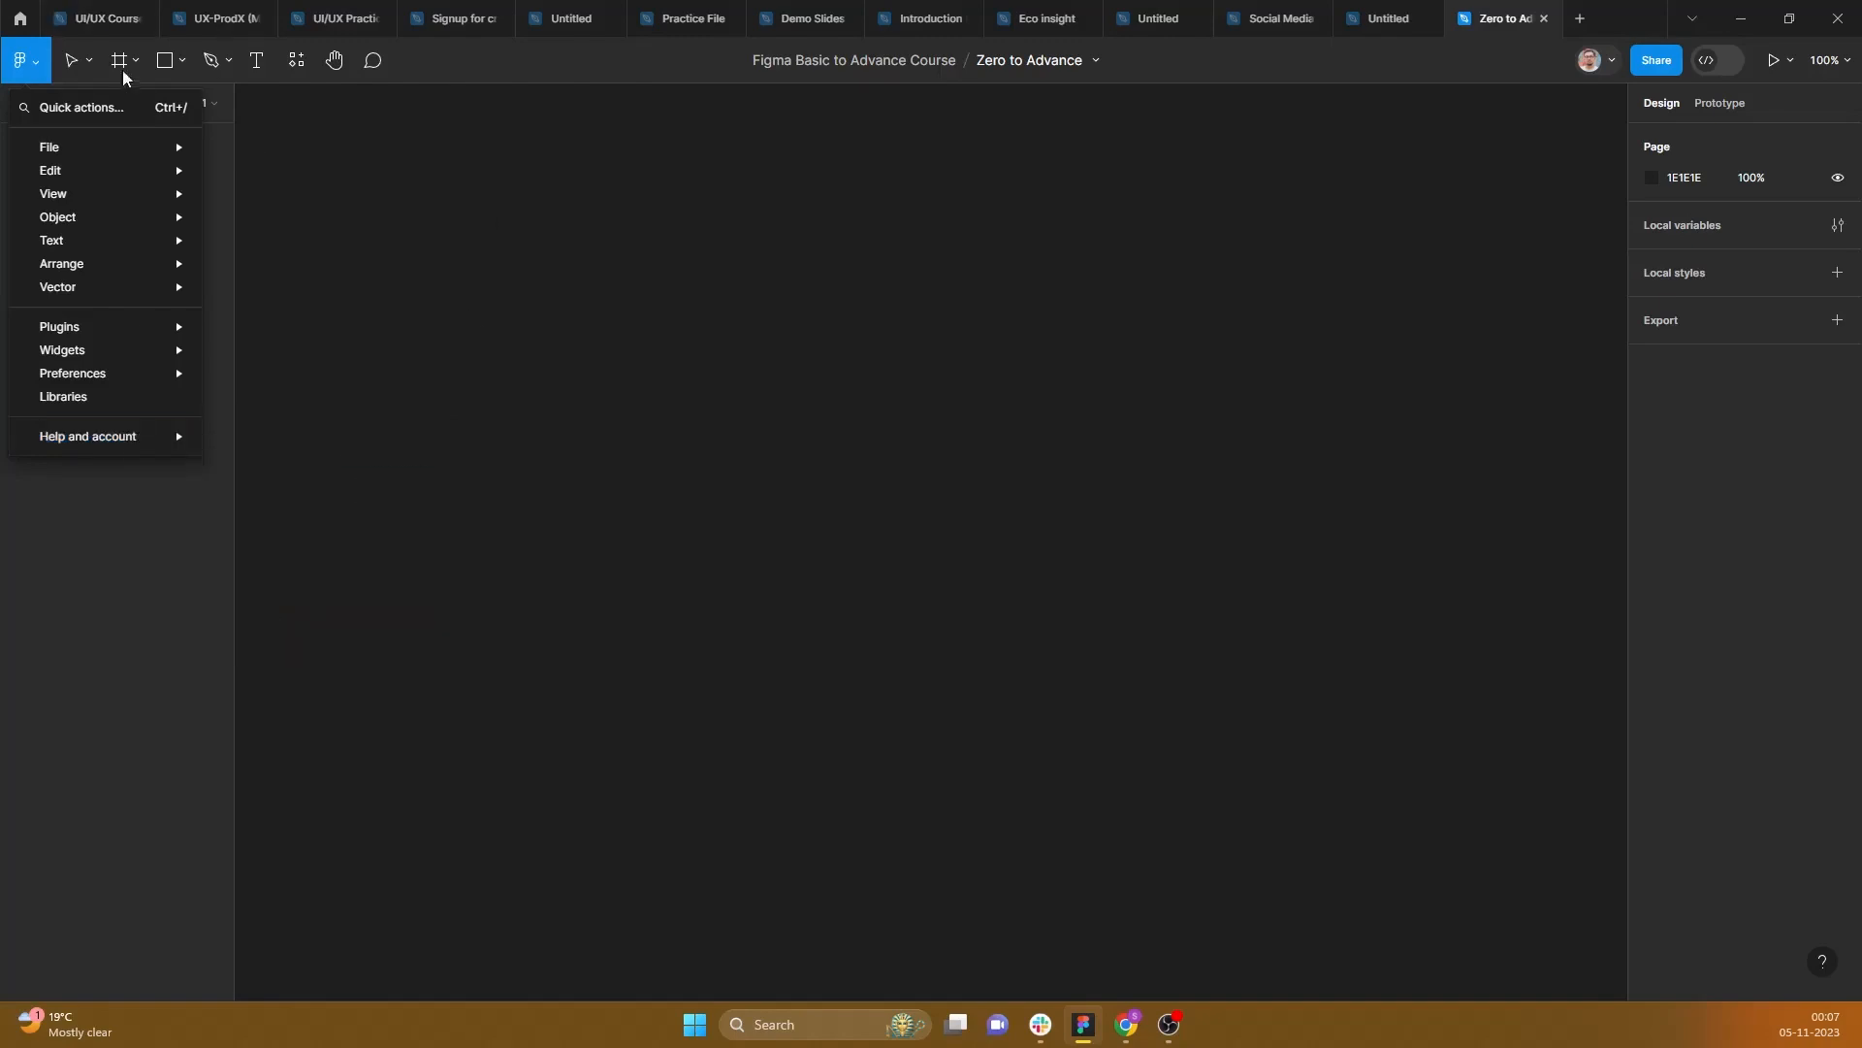
{"action": "left_click", "coordinate": [493, 192]}
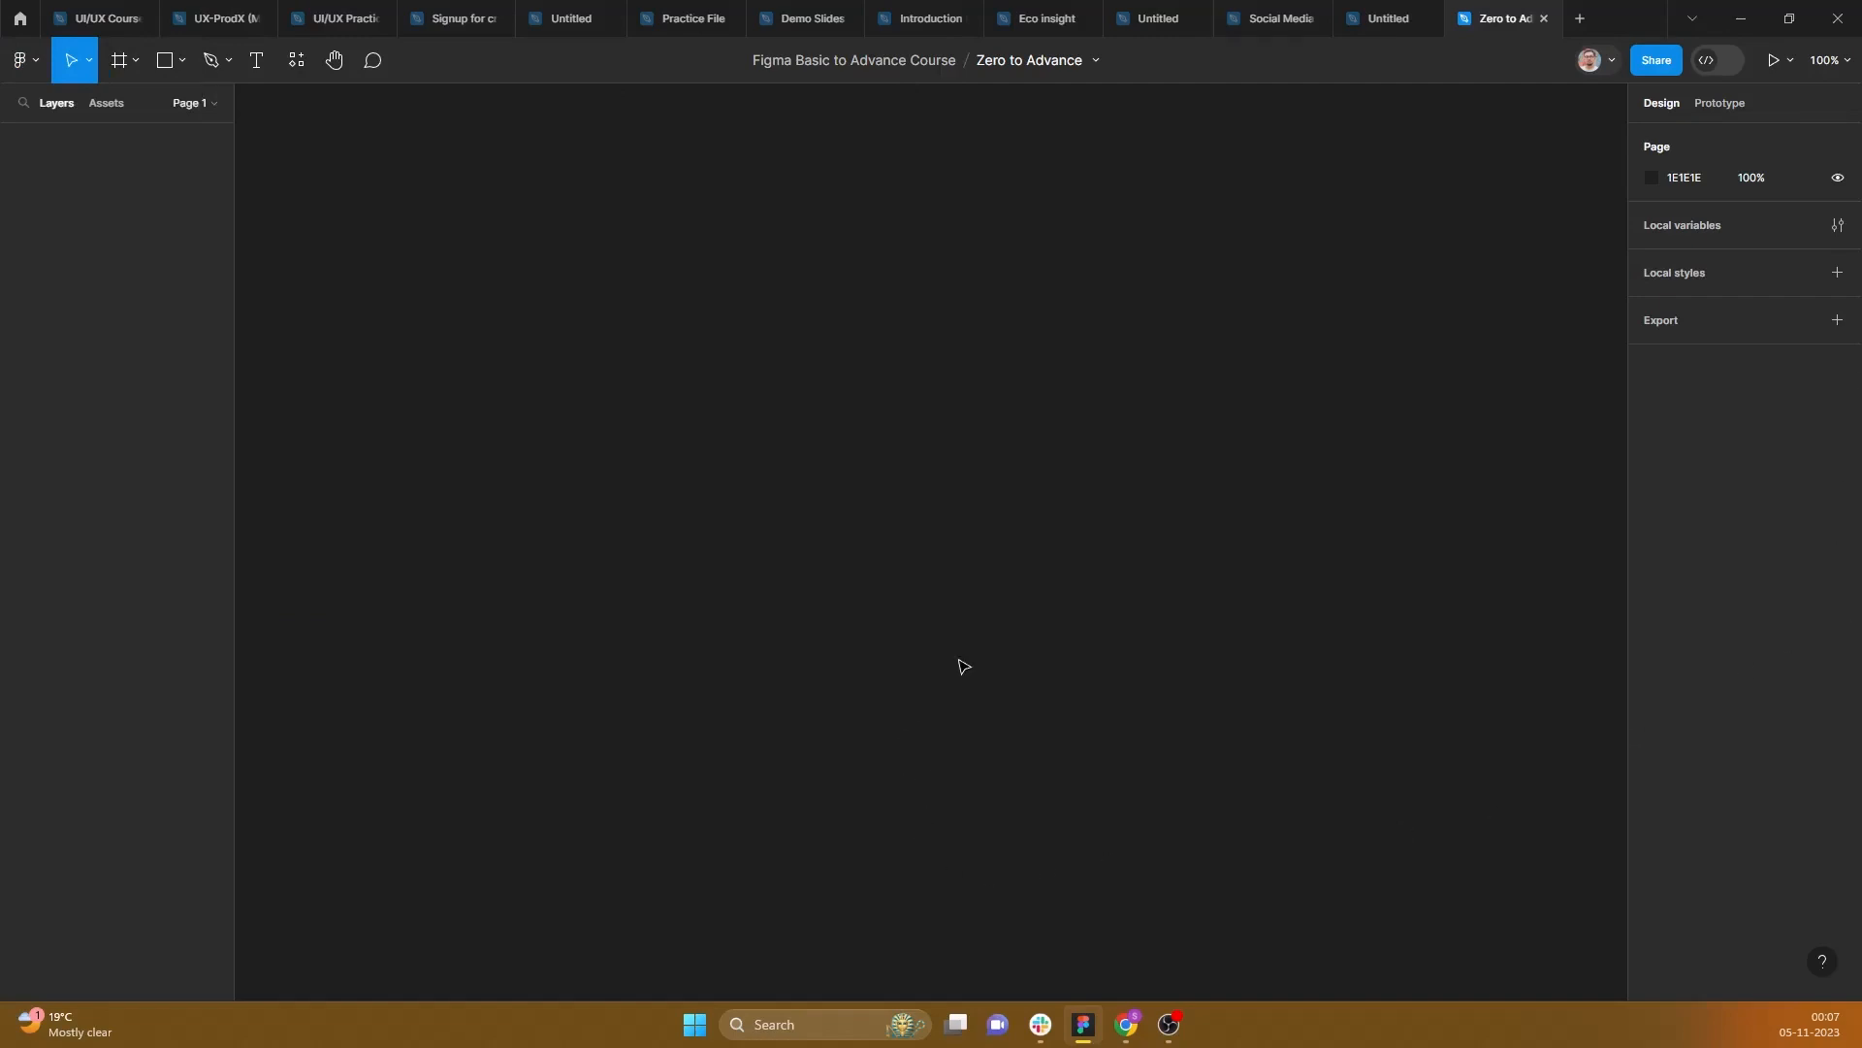
Step: Draw a rectangle about 820 by 610 on the empty canvas
{"action": "left_click", "coordinate": [88, 60]}
{"action": "left_click", "coordinate": [85, 106]}
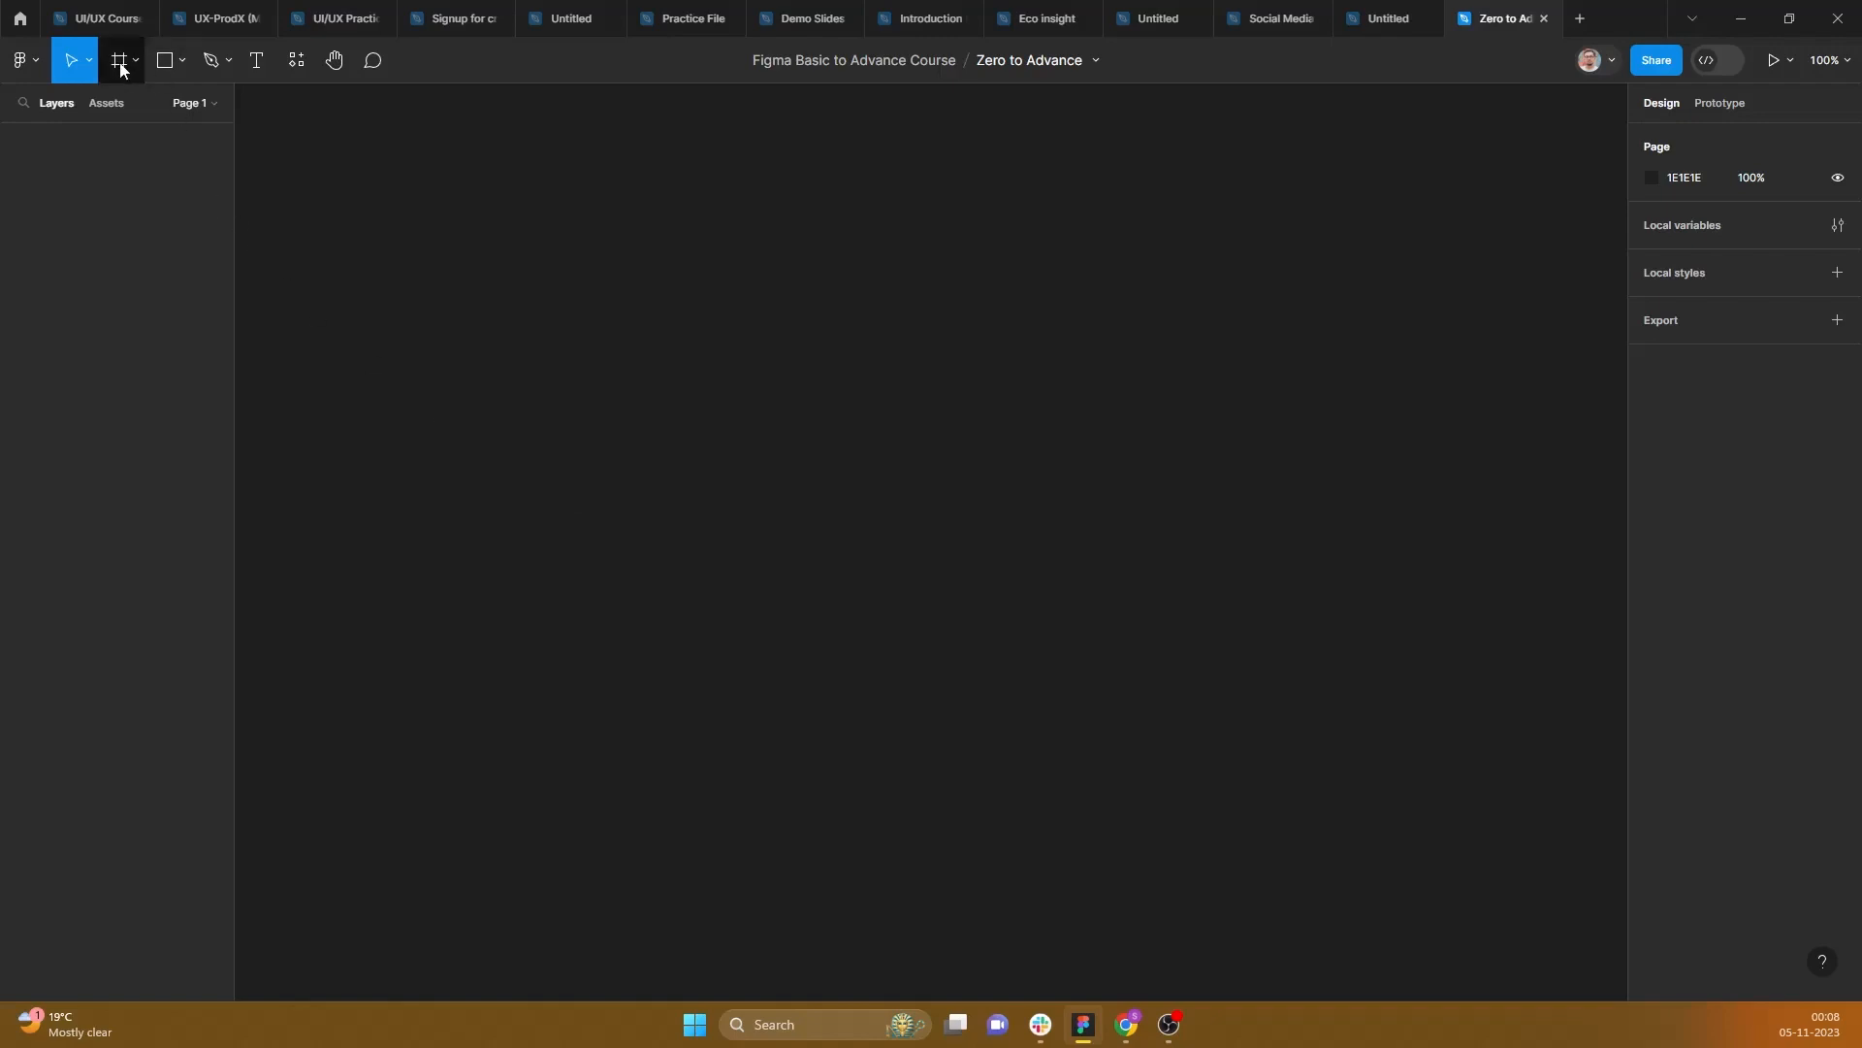
{"action": "left_click", "coordinate": [182, 60]}
{"action": "left_click", "coordinate": [163, 109]}
{"action": "left_click_drag", "start_coordinate": [523, 207], "coordinate": [1088, 714]}
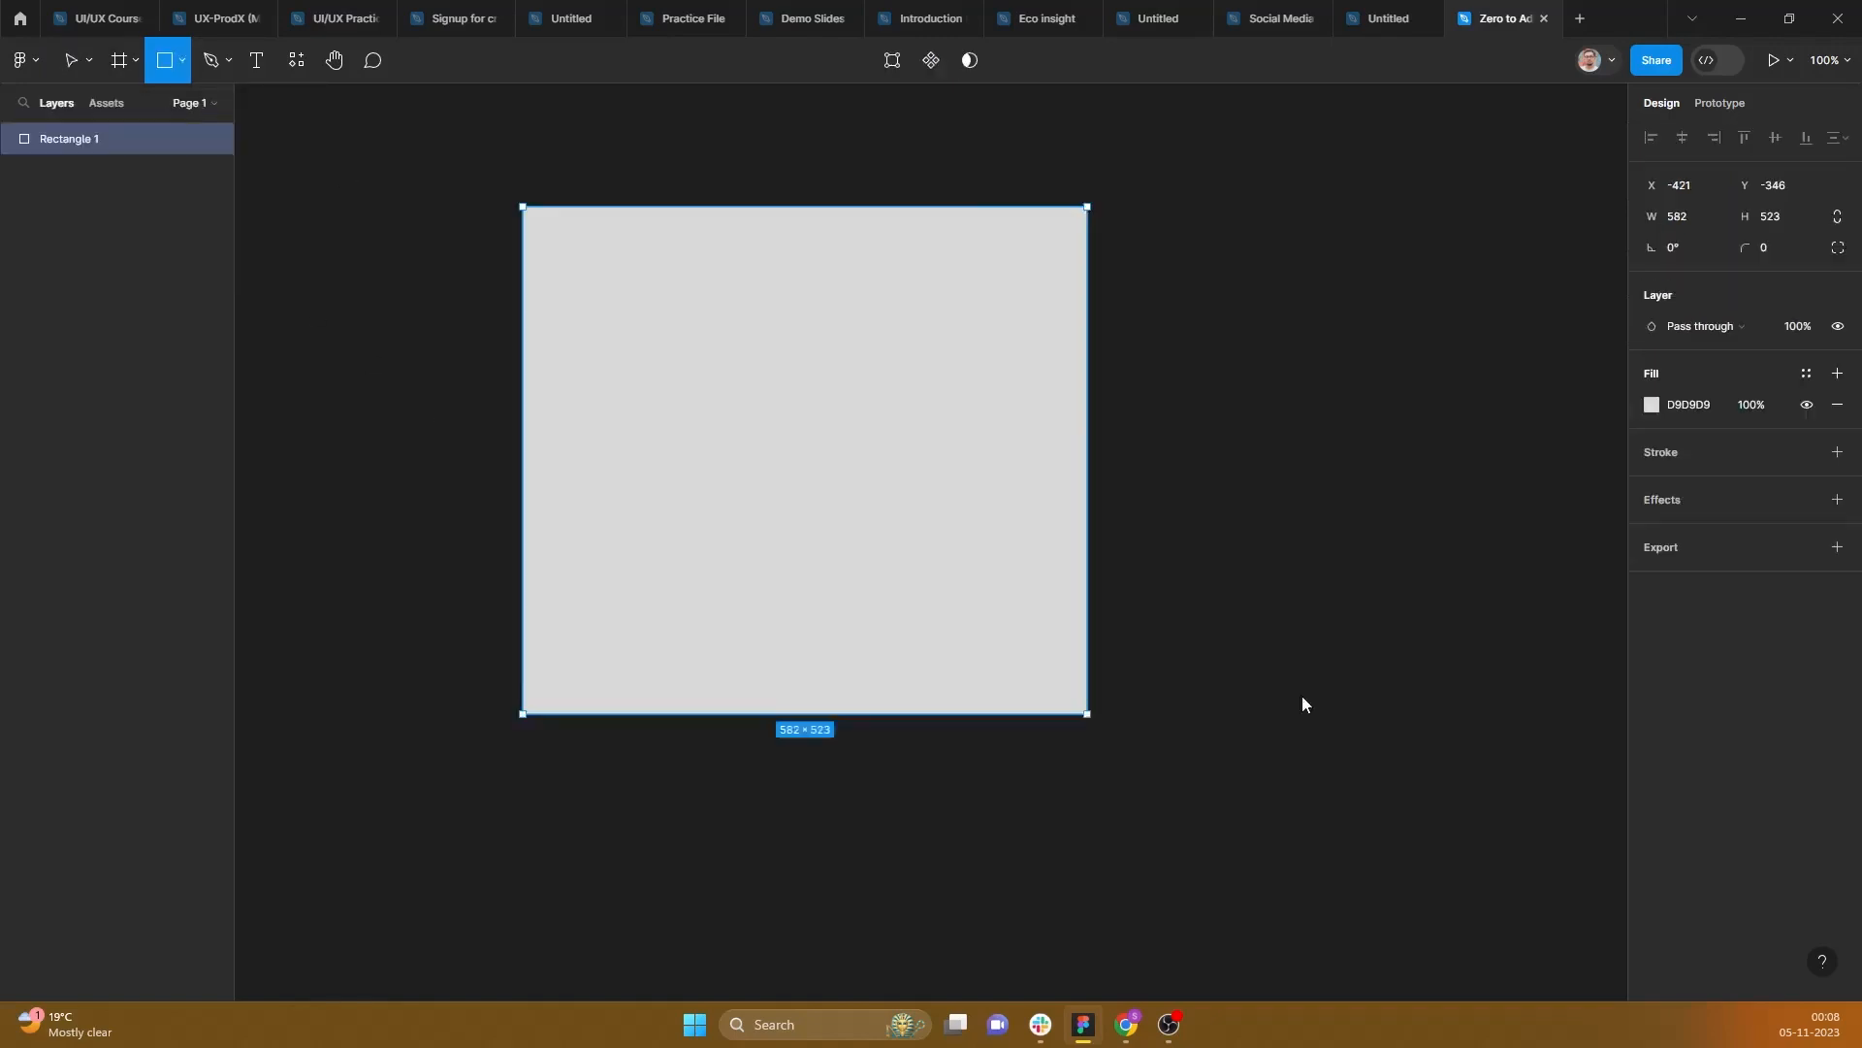
{"action": "left_click_drag", "start_coordinate": [1302, 704], "coordinate": [1318, 798]}
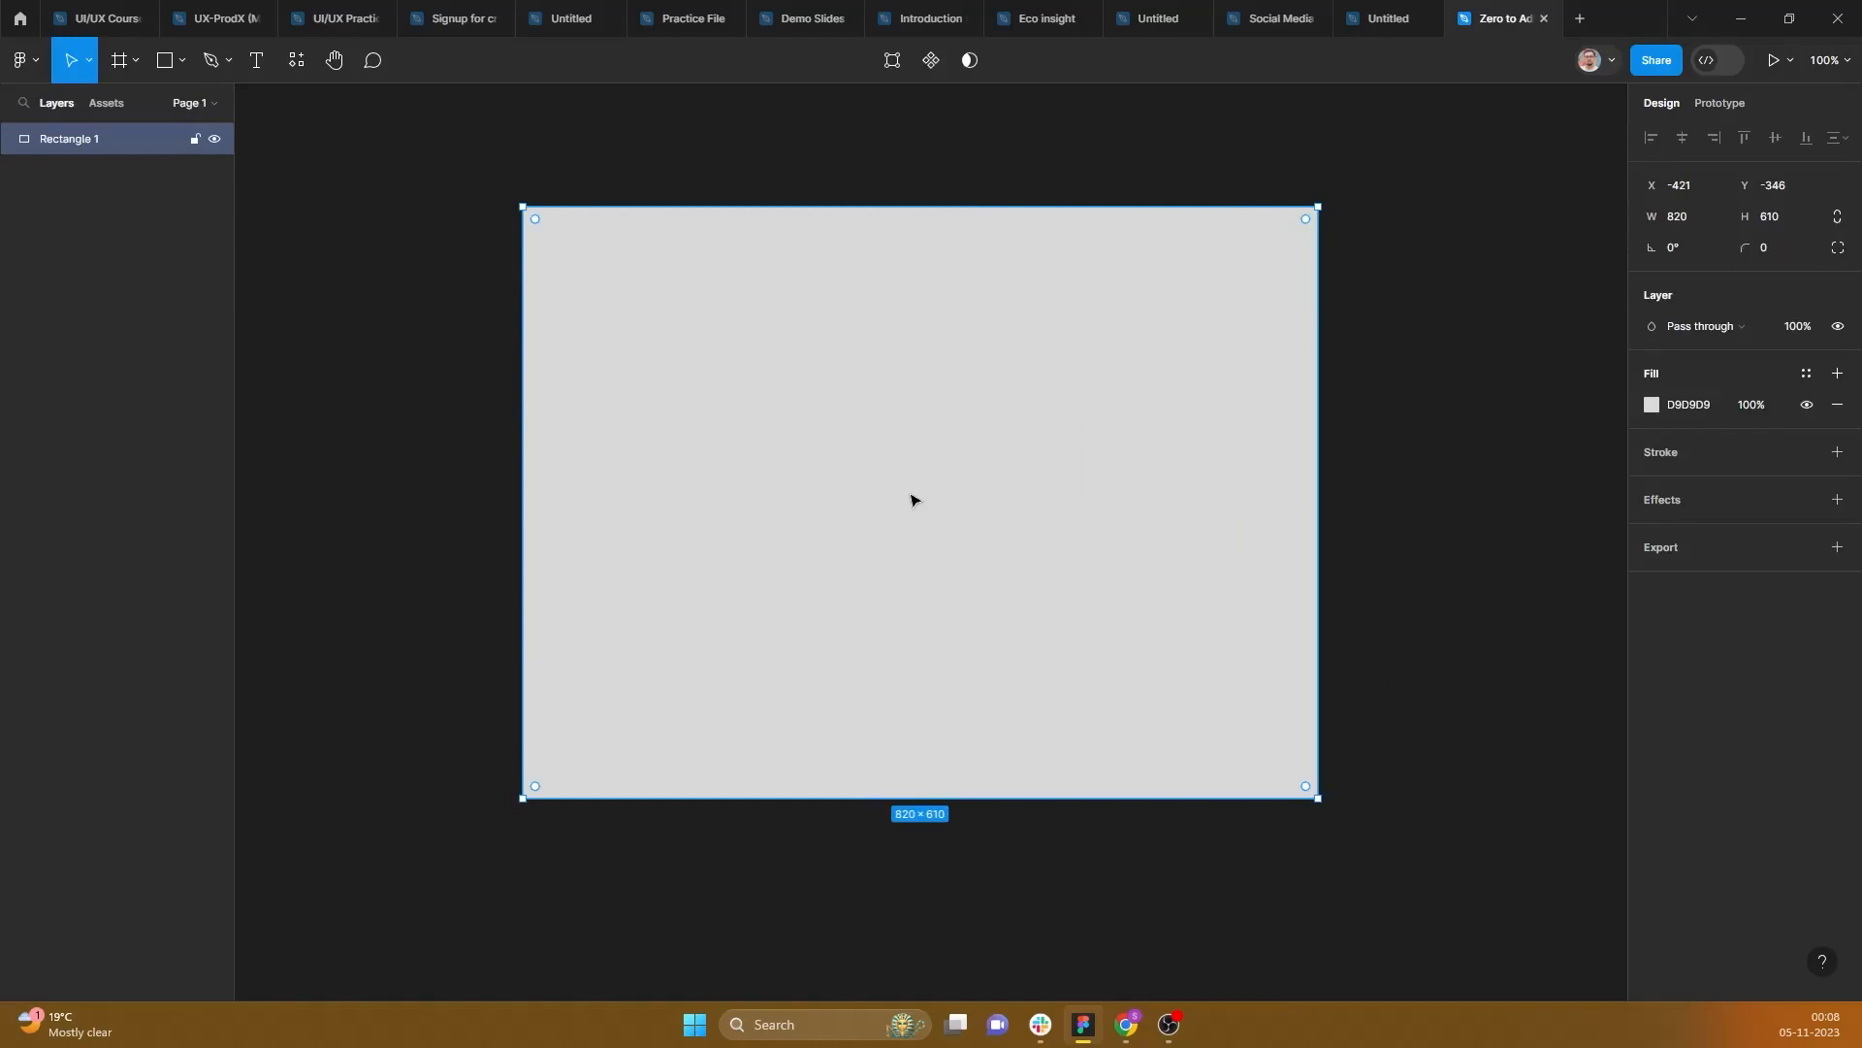
Step: With the Move tool, shift the rectangle up and left to about X -532, Y -399 and widen it to about 900
{"action": "left_click", "coordinate": [87, 60]}
{"action": "left_click", "coordinate": [78, 108]}
{"action": "left_click_drag", "start_coordinate": [864, 473], "coordinate": [640, 345]}
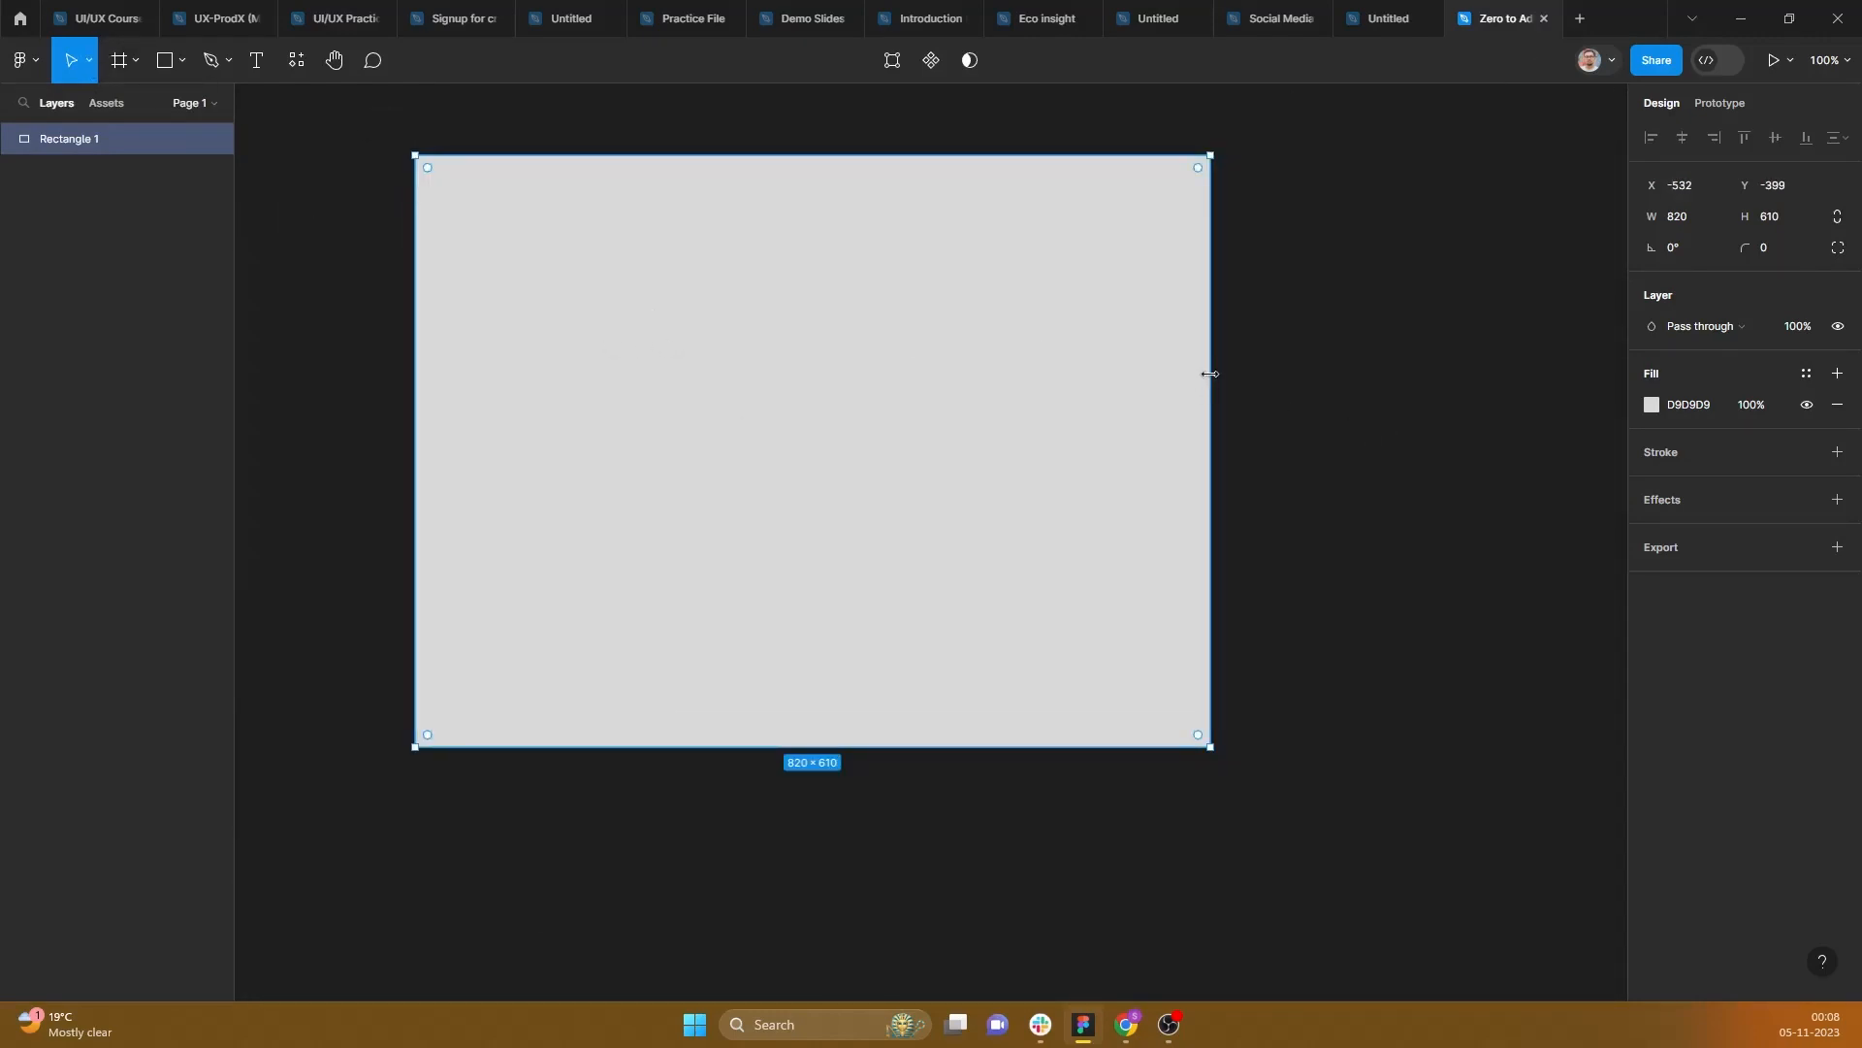
{"action": "left_click_drag", "start_coordinate": [1210, 373], "coordinate": [1124, 370]}
{"action": "scroll", "coordinate": [1380, 541], "scroll_direction": "down", "scroll_amount": 3}
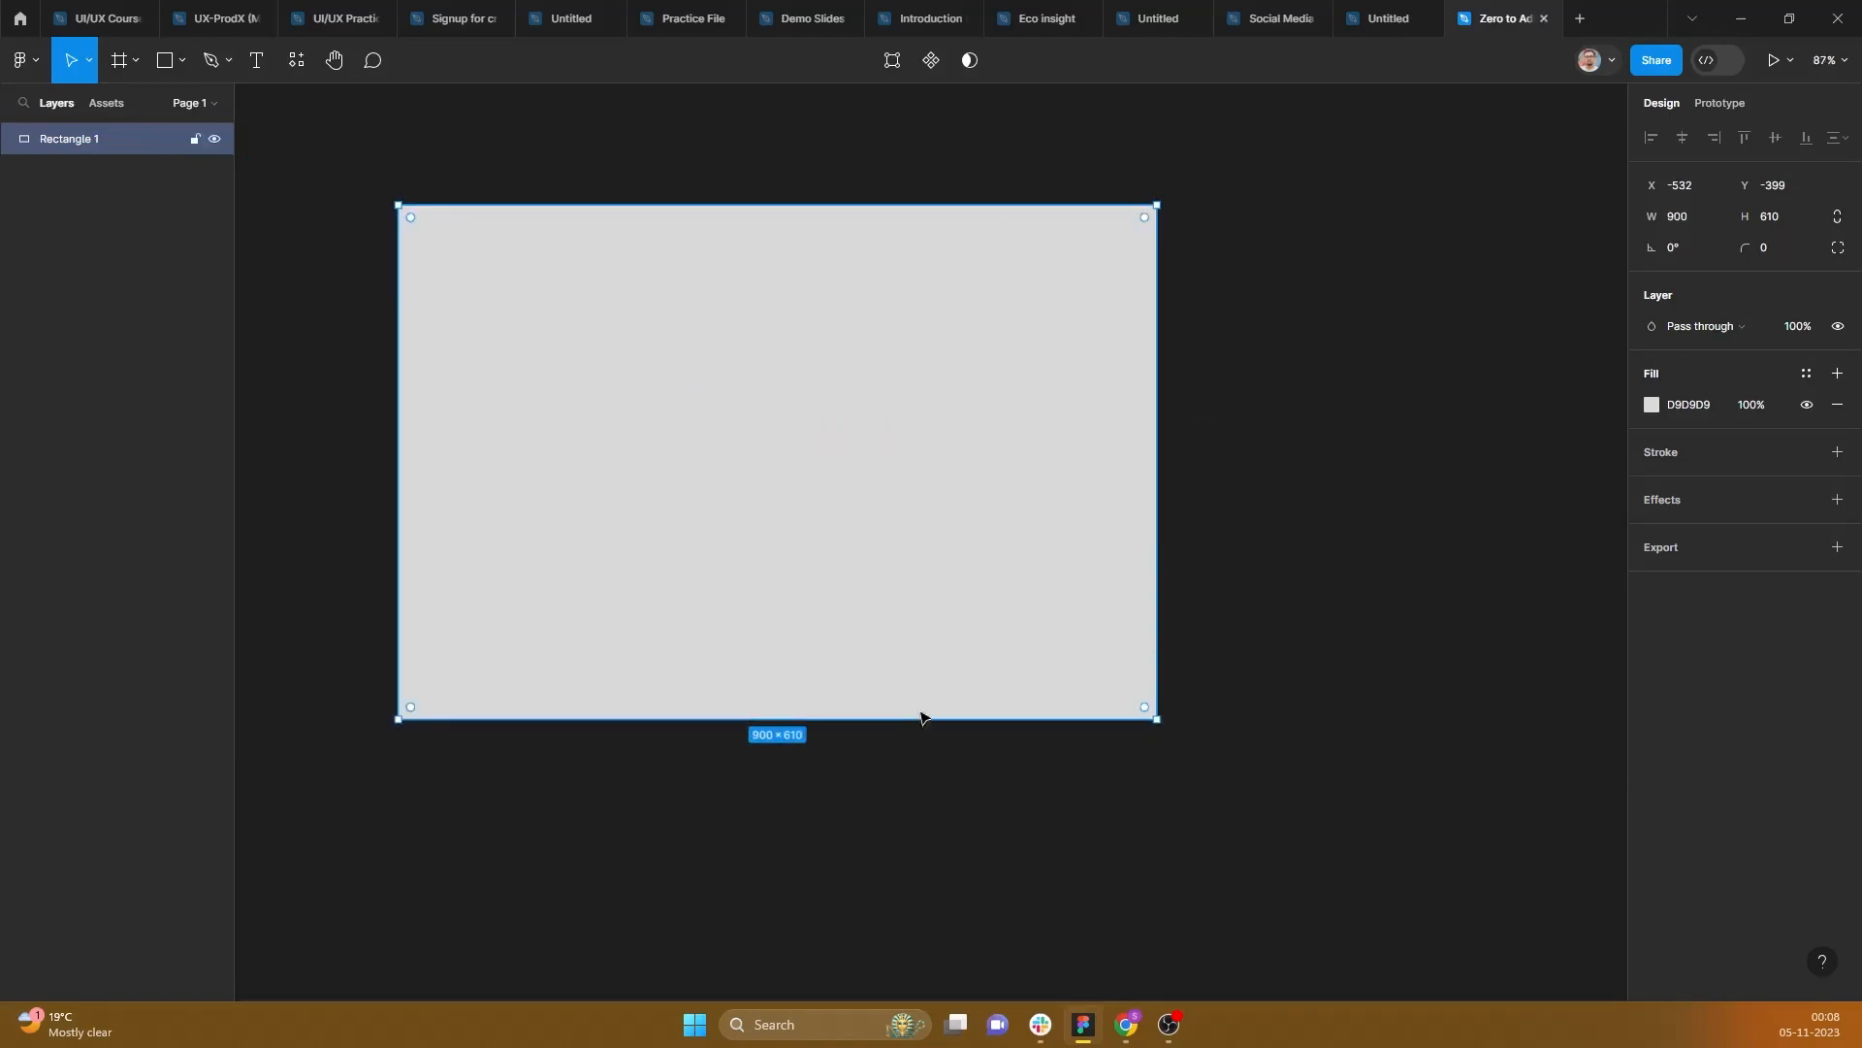
Step: Resize the rectangle with the Move tool to about 708 by 621, changing its width and height independently
{"action": "left_click", "coordinate": [894, 737]}
{"action": "left_click", "coordinate": [842, 715]}
{"action": "left_click_drag", "start_coordinate": [844, 717], "coordinate": [927, 747]}
{"action": "left_click_drag", "start_coordinate": [1175, 458], "coordinate": [993, 524]}
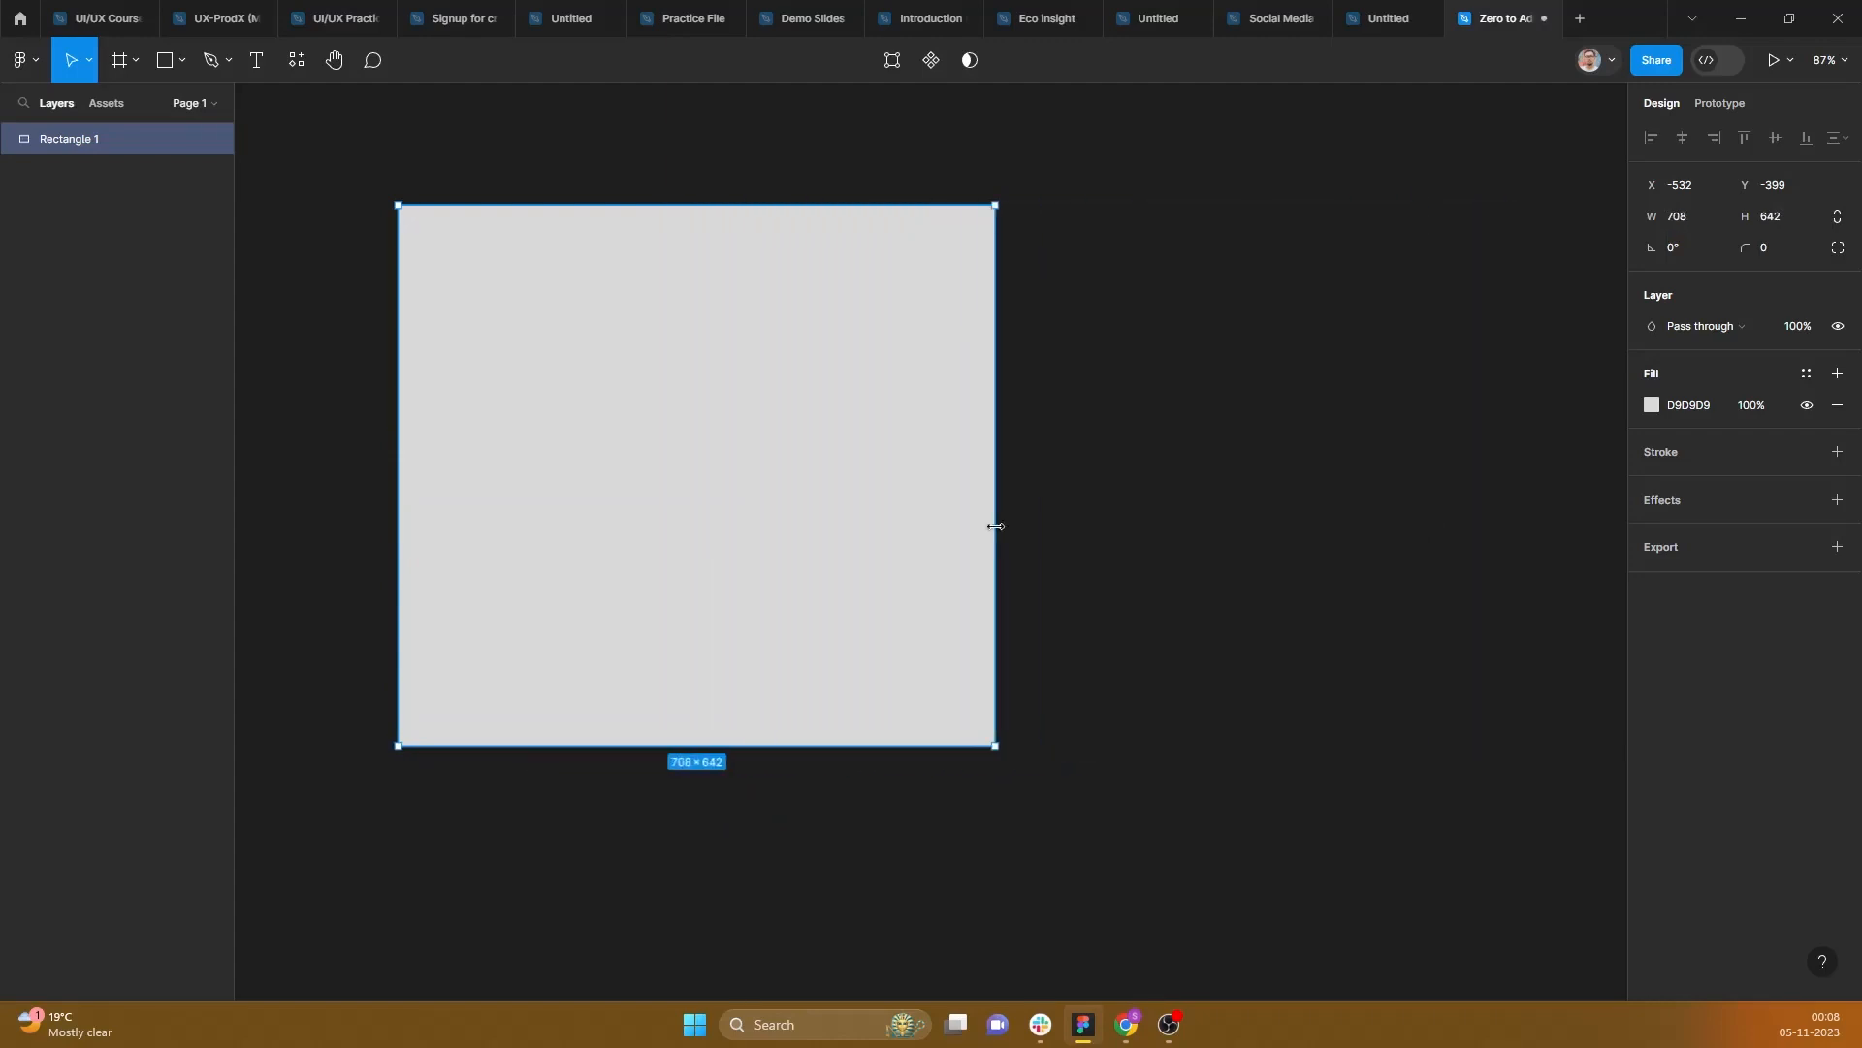
{"action": "left_click_drag", "start_coordinate": [882, 750], "coordinate": [933, 729]}
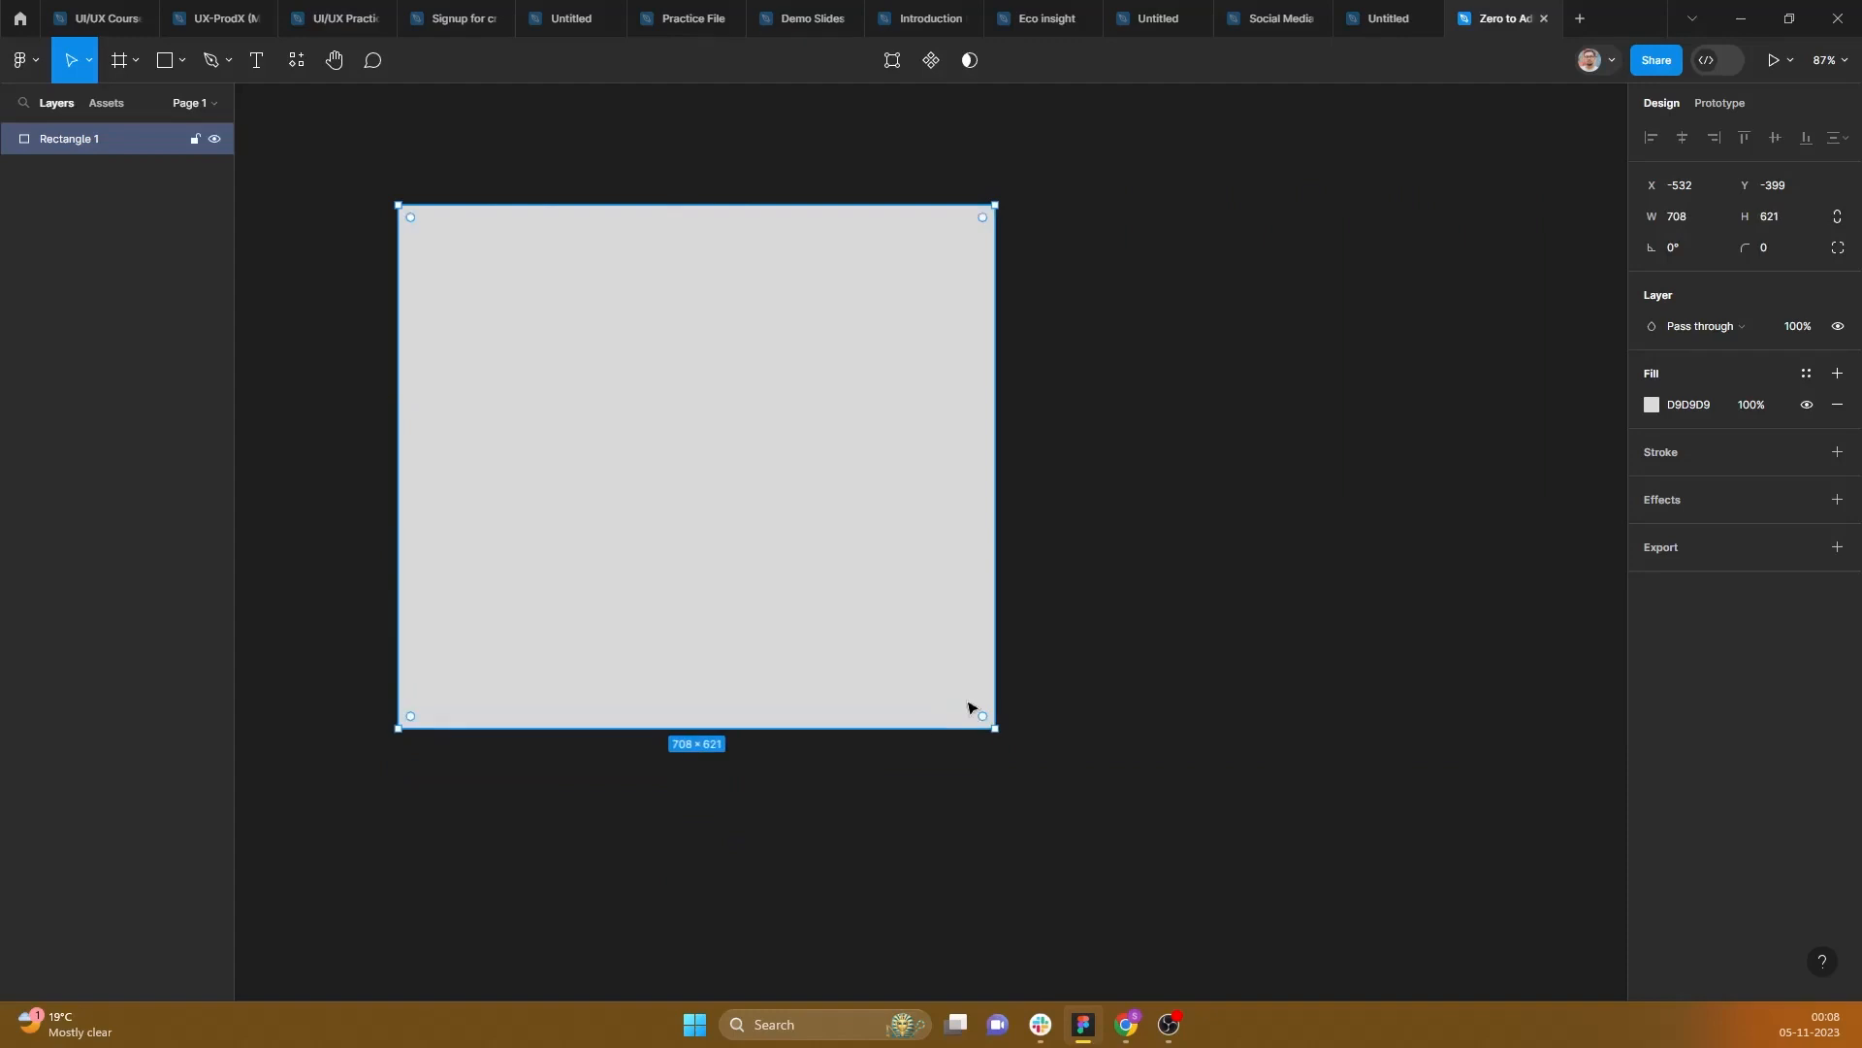
{"action": "left_click", "coordinate": [1173, 532]}
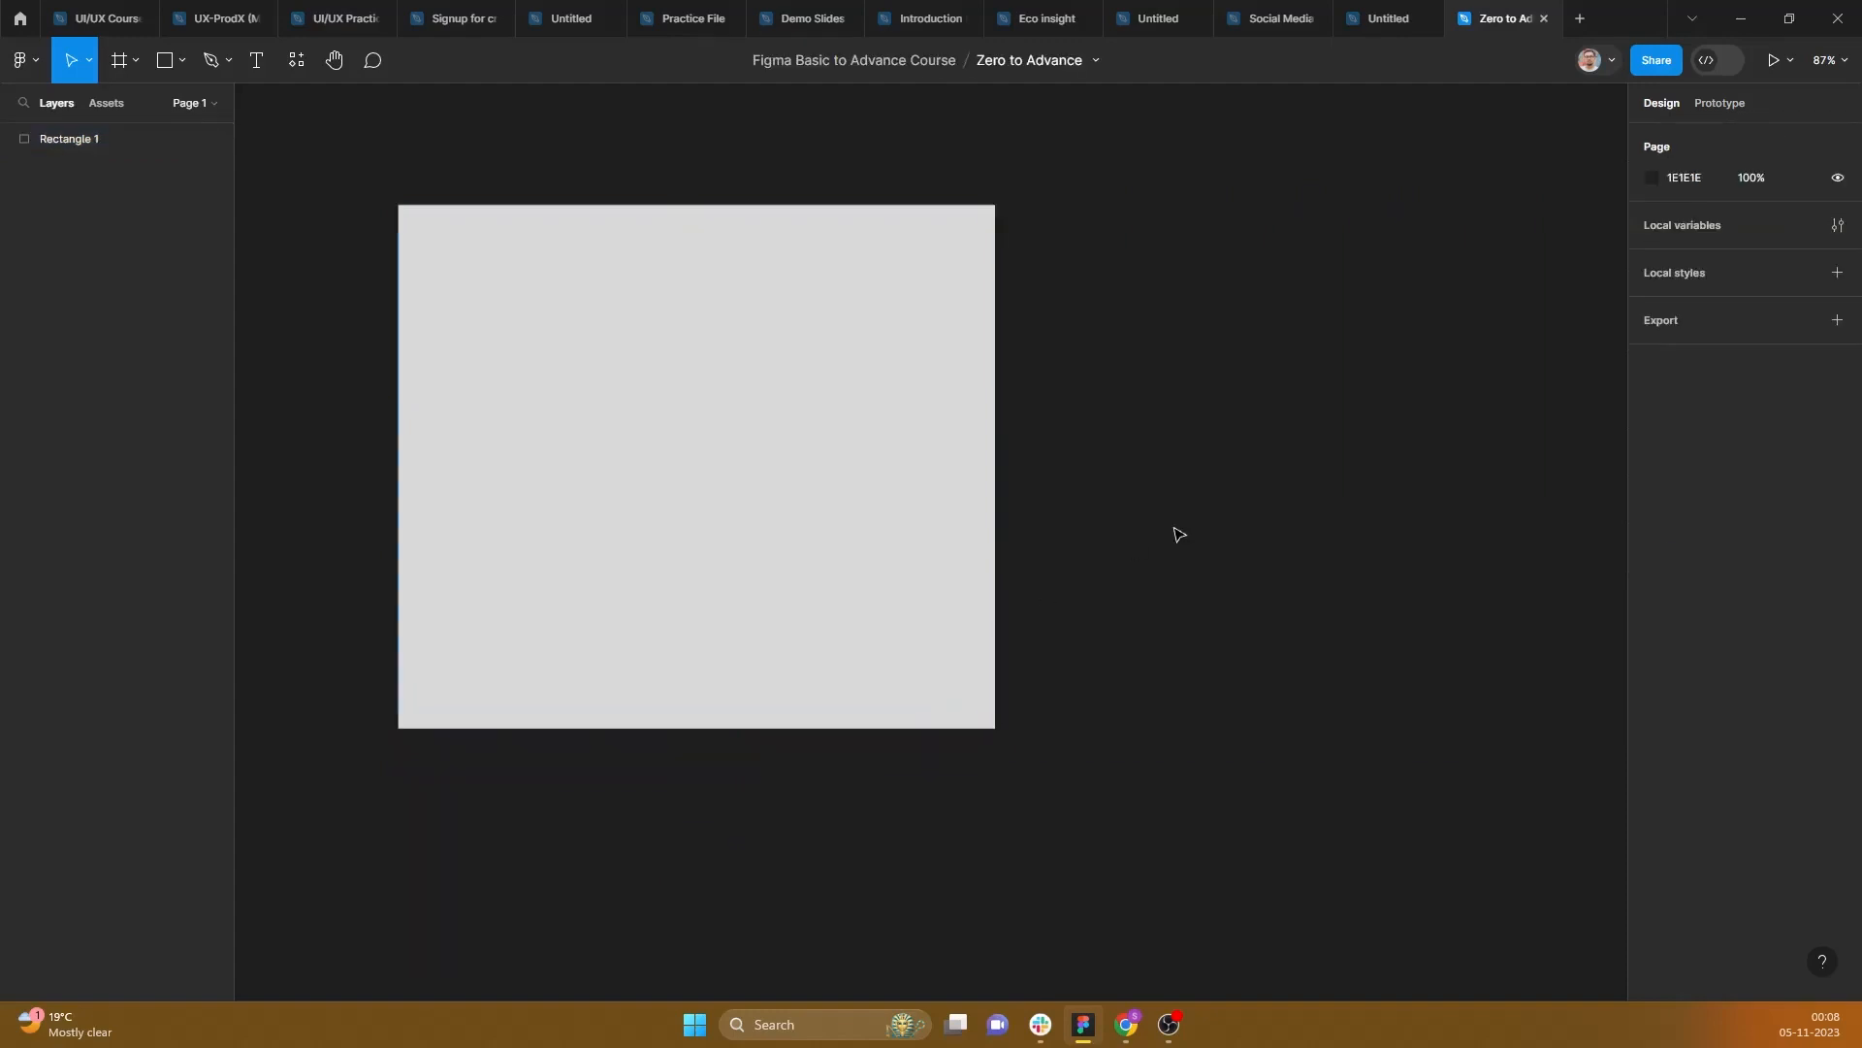
Step: With the Scale tool, shrink the rectangle proportionally to about 338 wide and enlarge it to about 879 by 771
{"action": "left_click", "coordinate": [85, 62]}
{"action": "left_click", "coordinate": [77, 133]}
{"action": "left_click", "coordinate": [839, 357]}
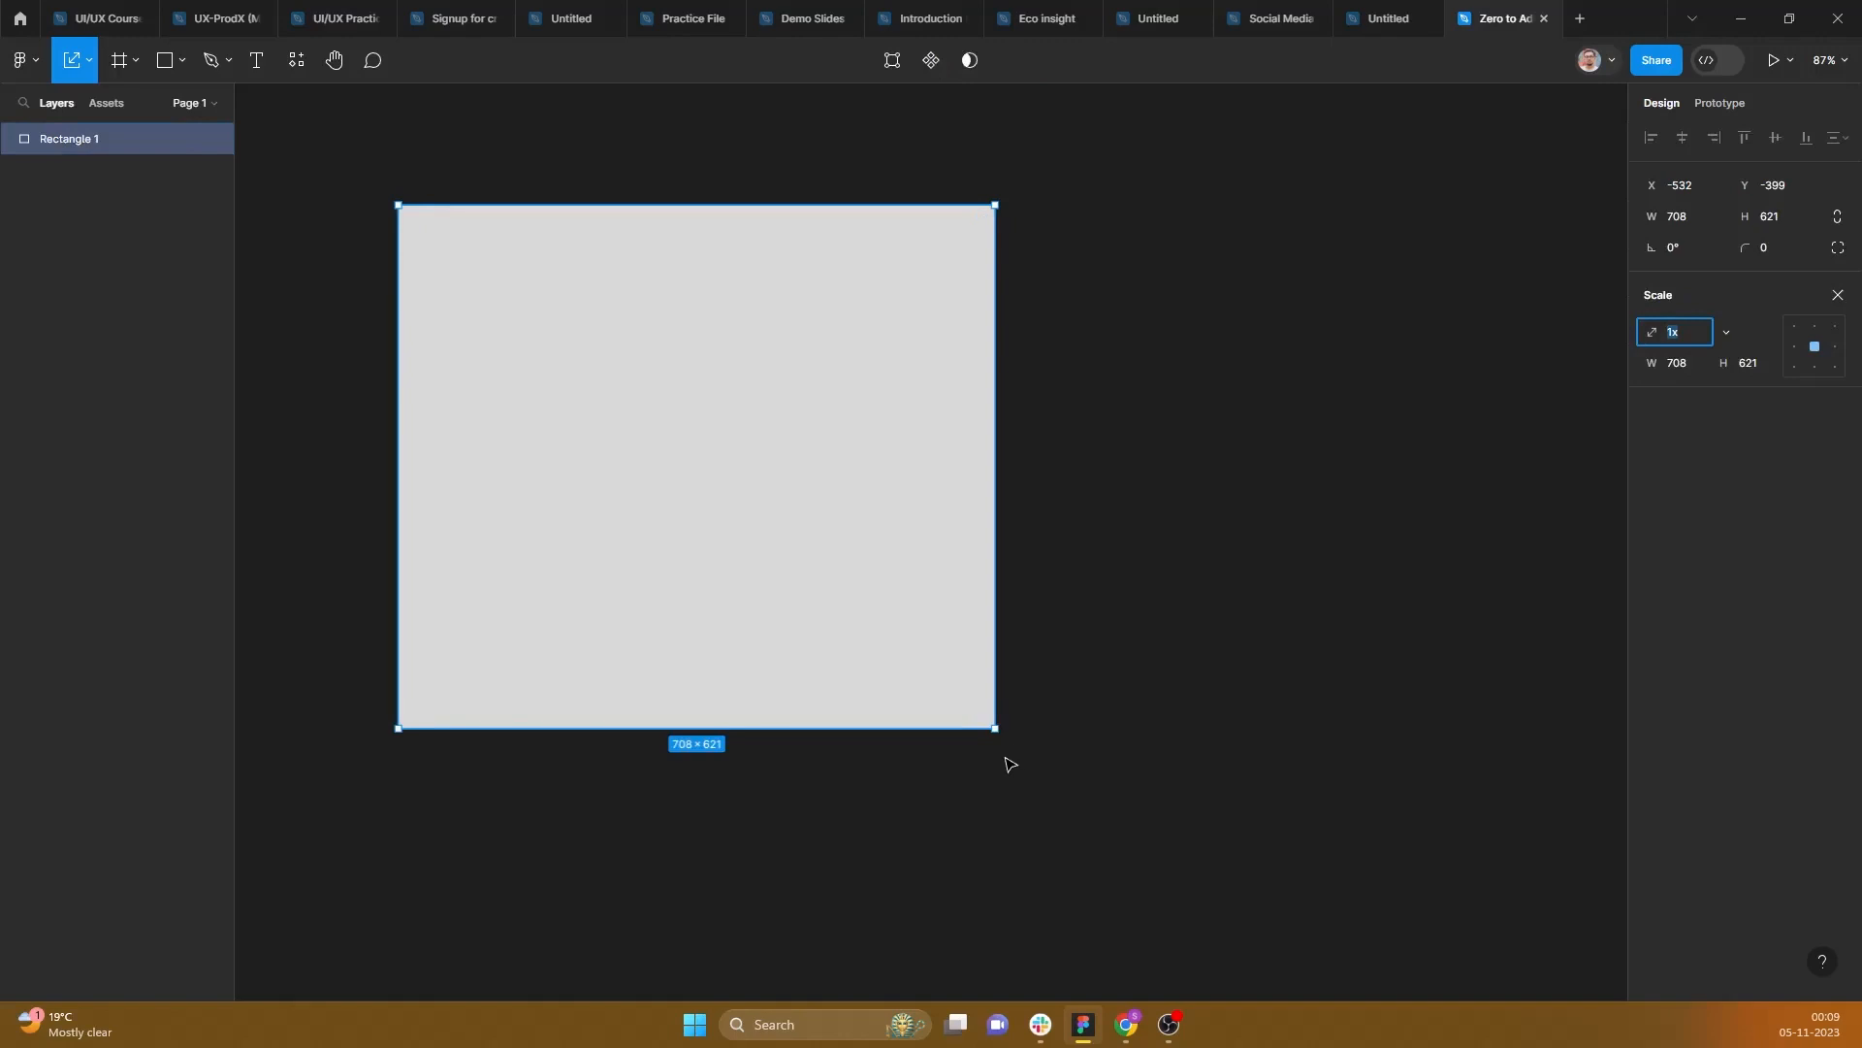
{"action": "left_click_drag", "start_coordinate": [1002, 526], "coordinate": [894, 535]}
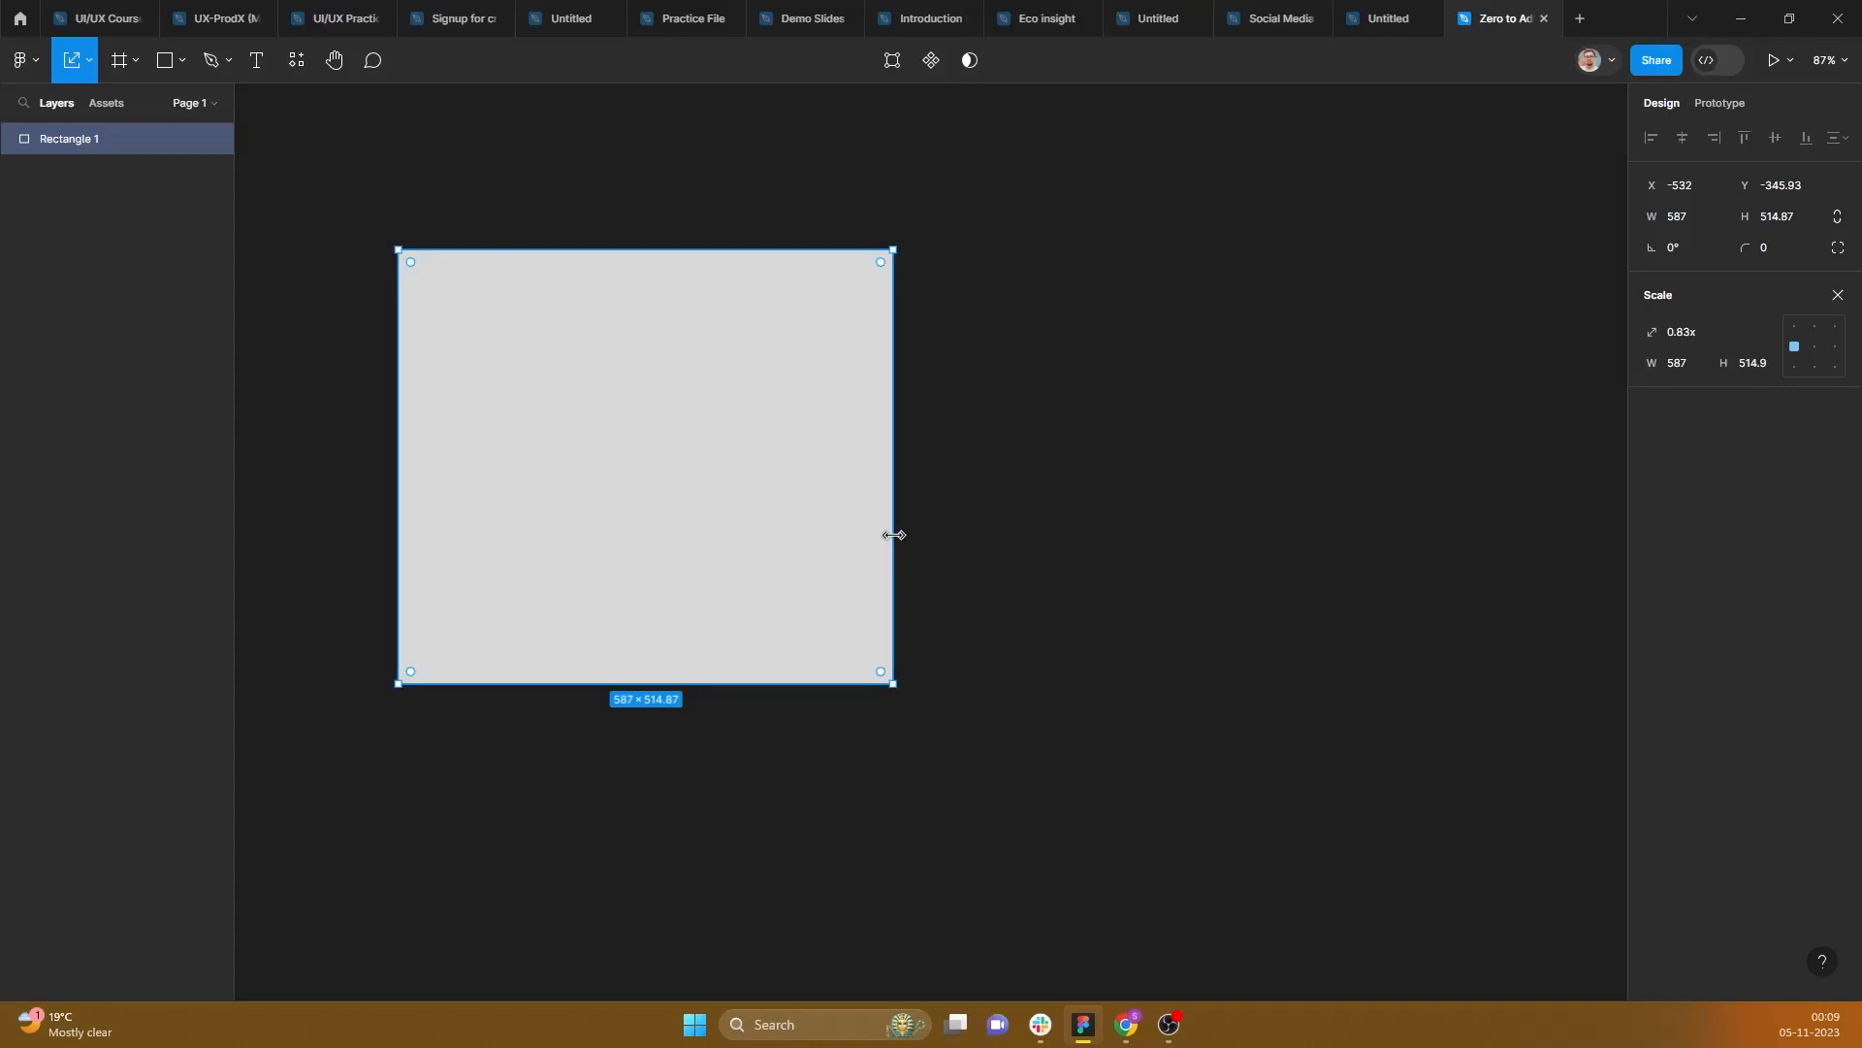
{"action": "left_click_drag", "start_coordinate": [894, 535], "coordinate": [686, 528]}
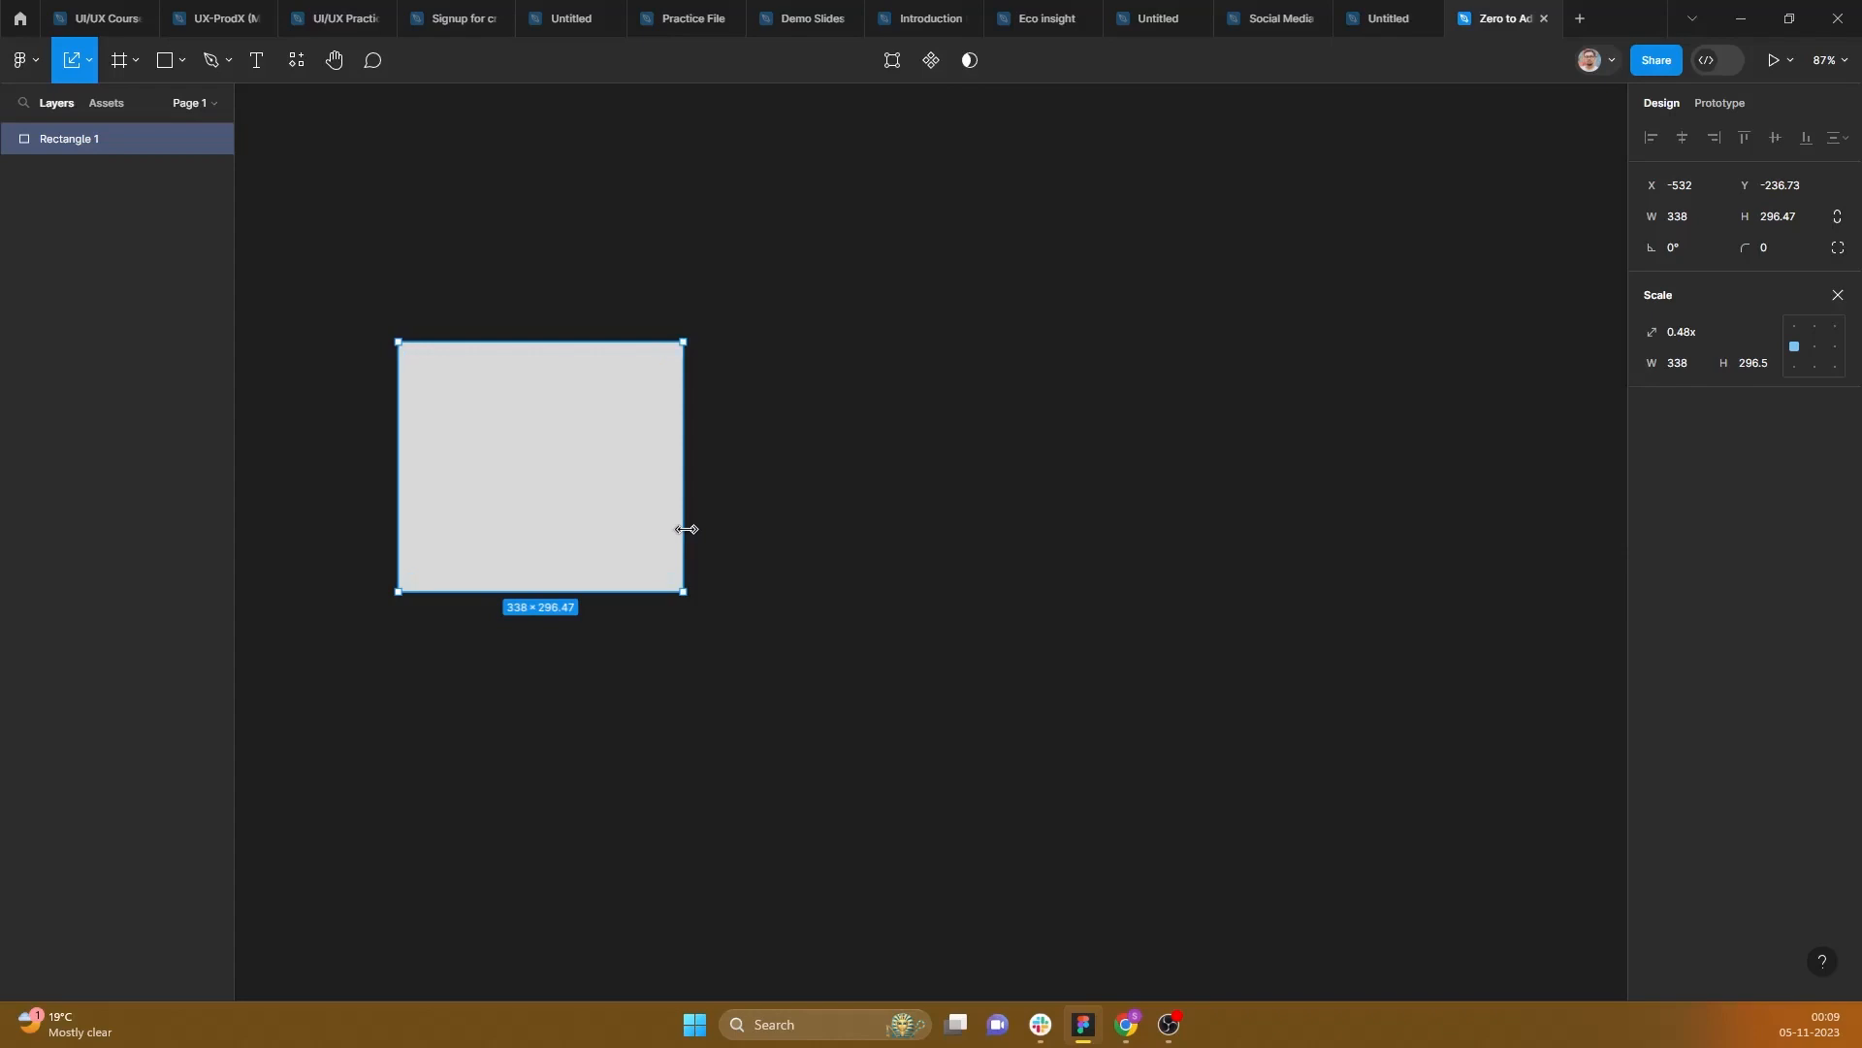
{"action": "left_click_drag", "start_coordinate": [586, 591], "coordinate": [1150, 772]}
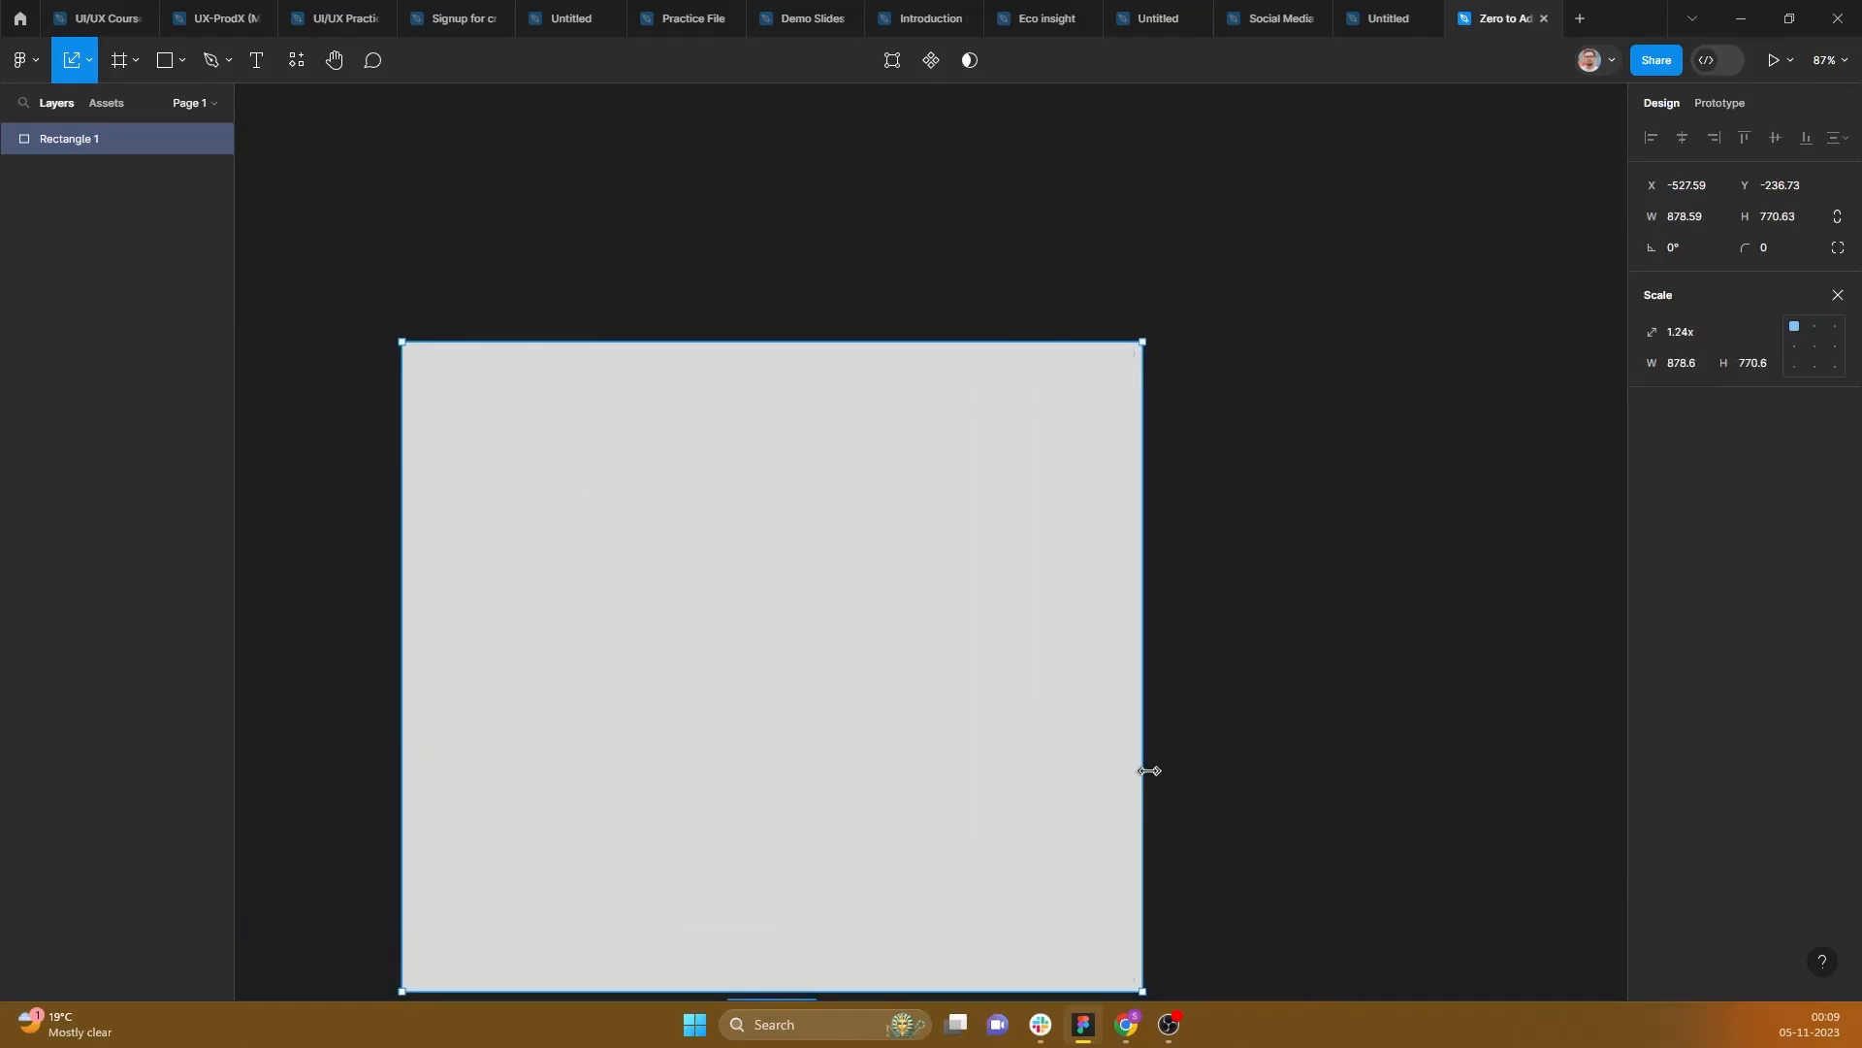
{"action": "scroll", "coordinate": [998, 707], "scroll_direction": "down", "scroll_amount": 2}
{"action": "scroll", "coordinate": [752, 873], "scroll_direction": "down", "scroll_amount": 3}
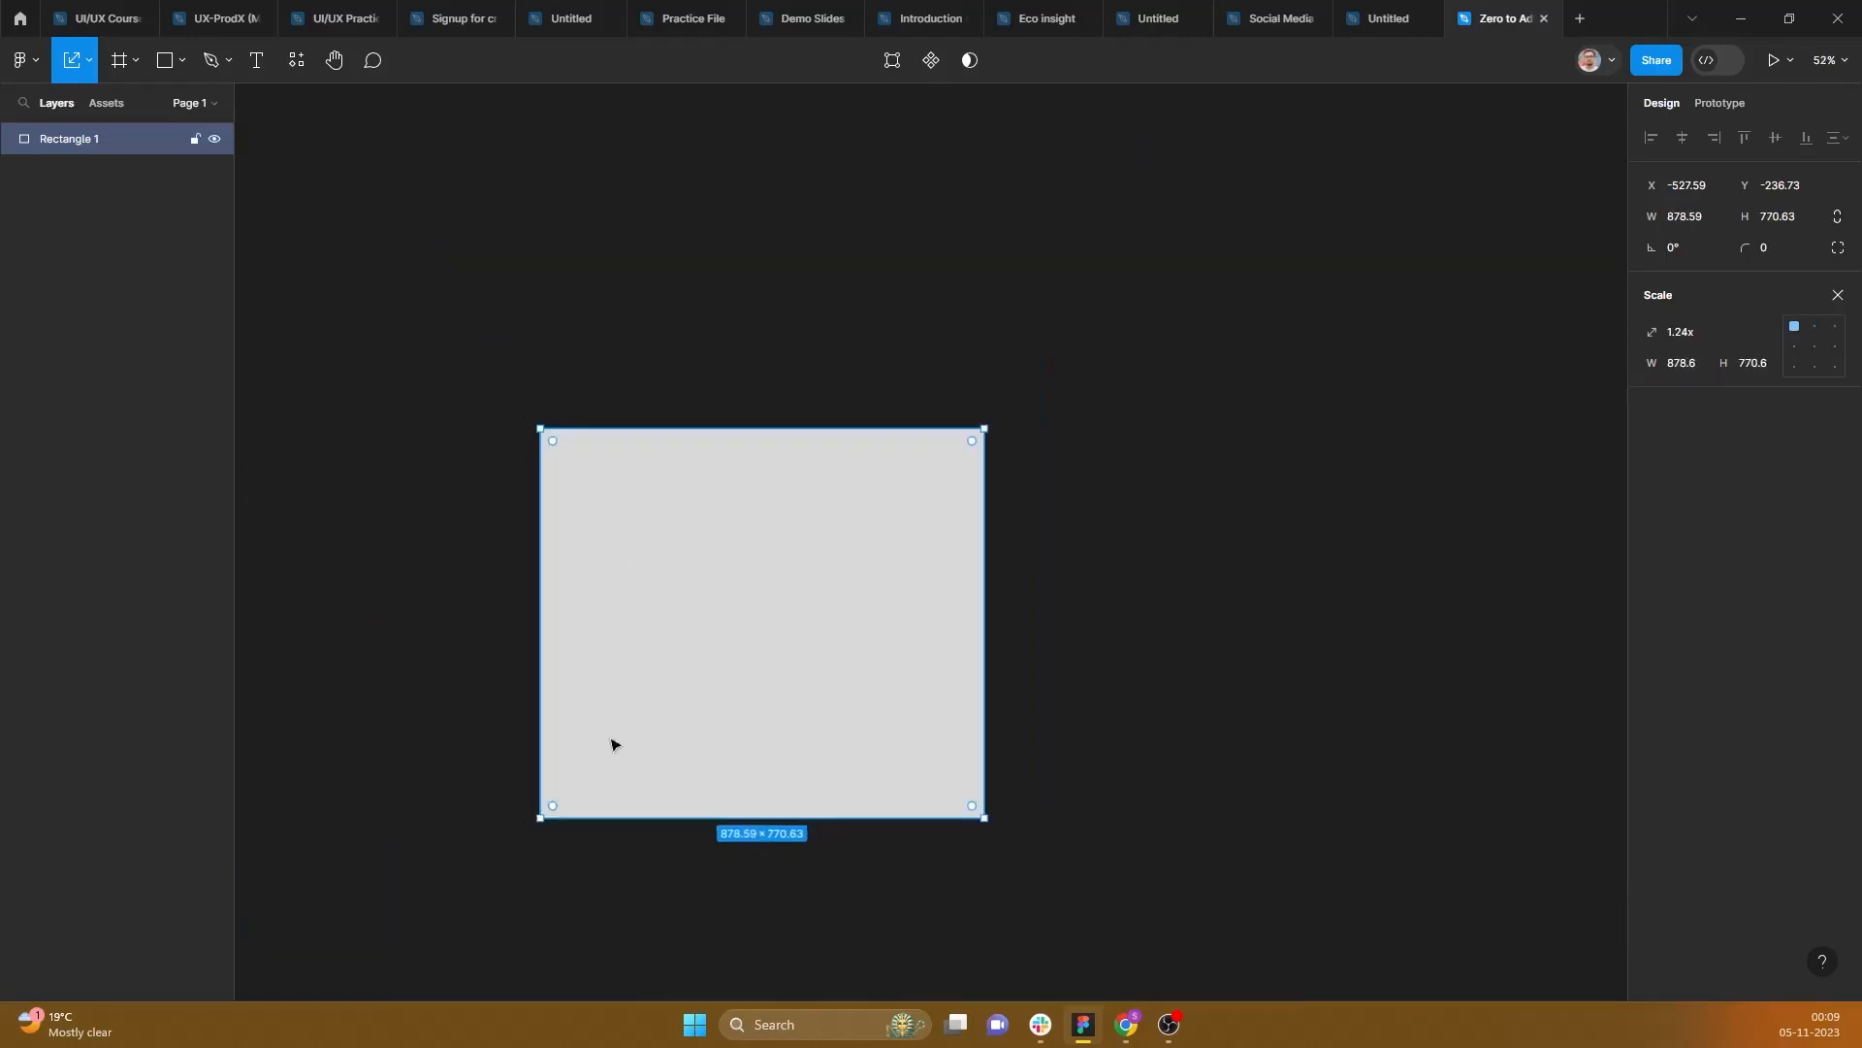
{"action": "scroll", "coordinate": [611, 744], "scroll_direction": "down", "scroll_amount": 1}
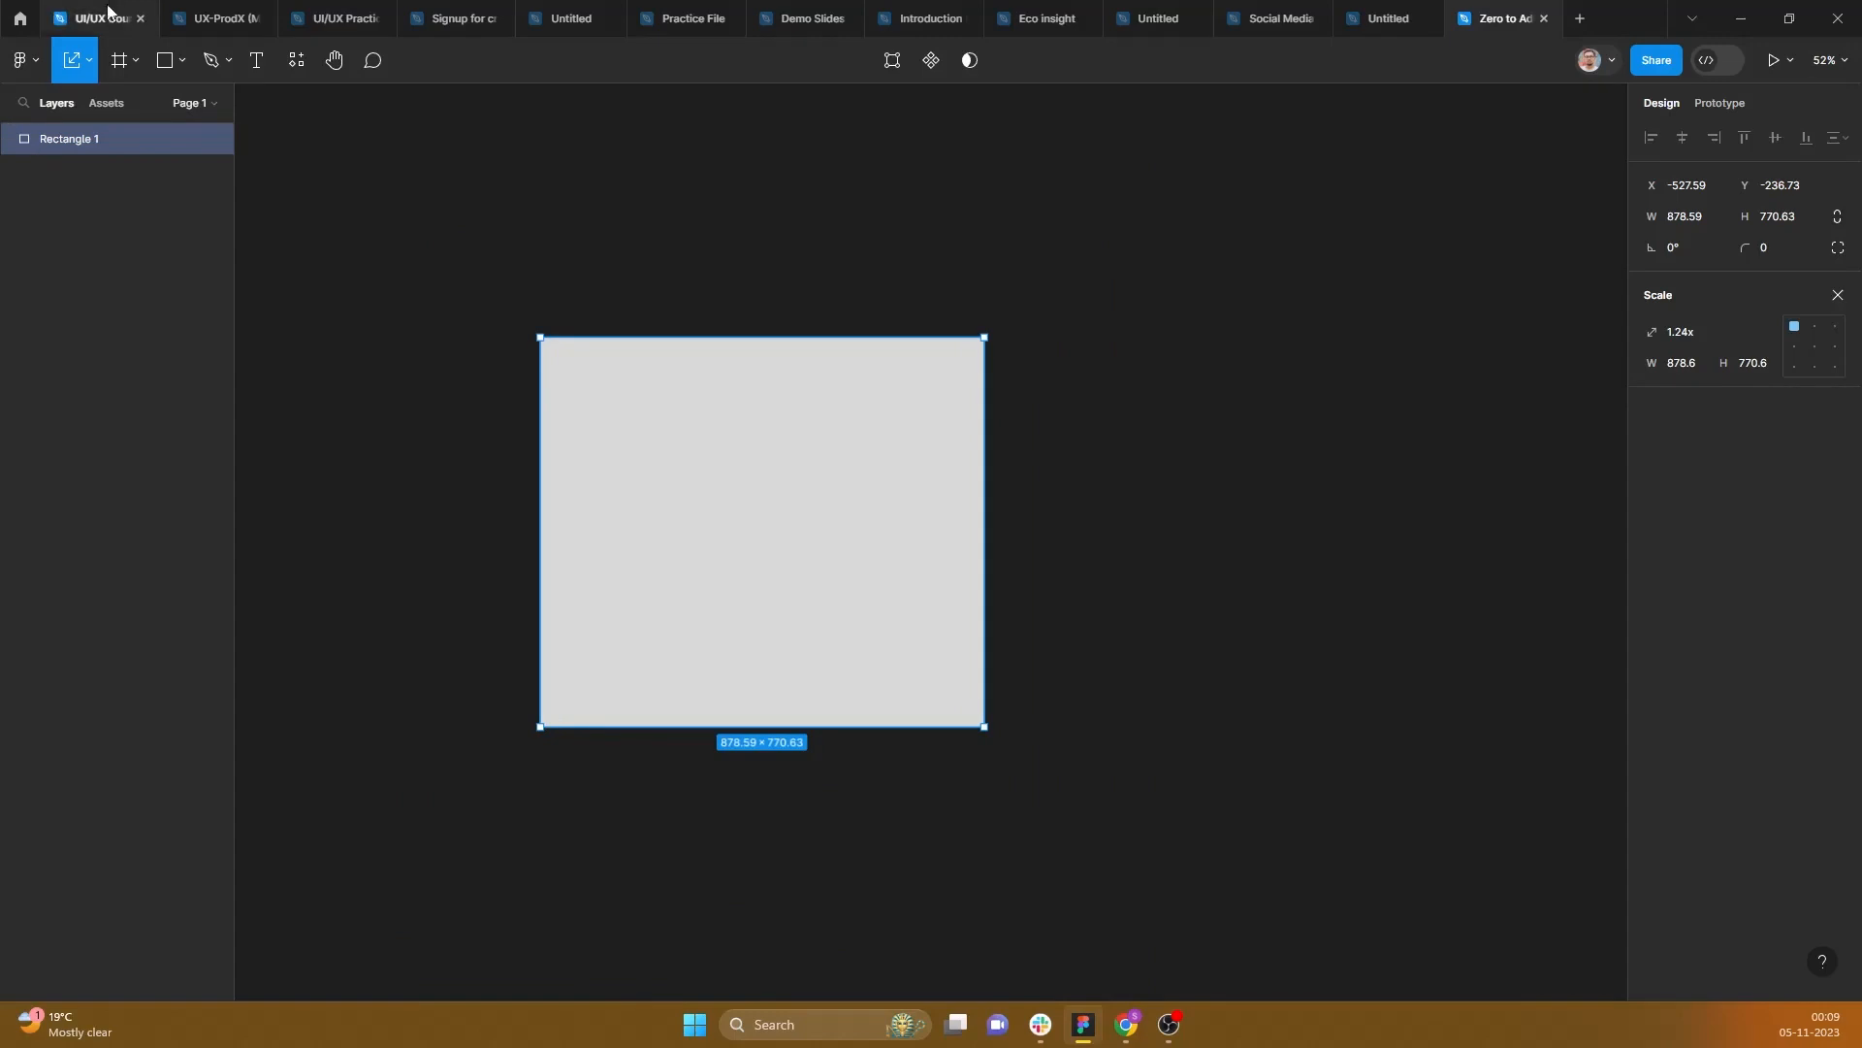
{"action": "left_click", "coordinate": [90, 64]}
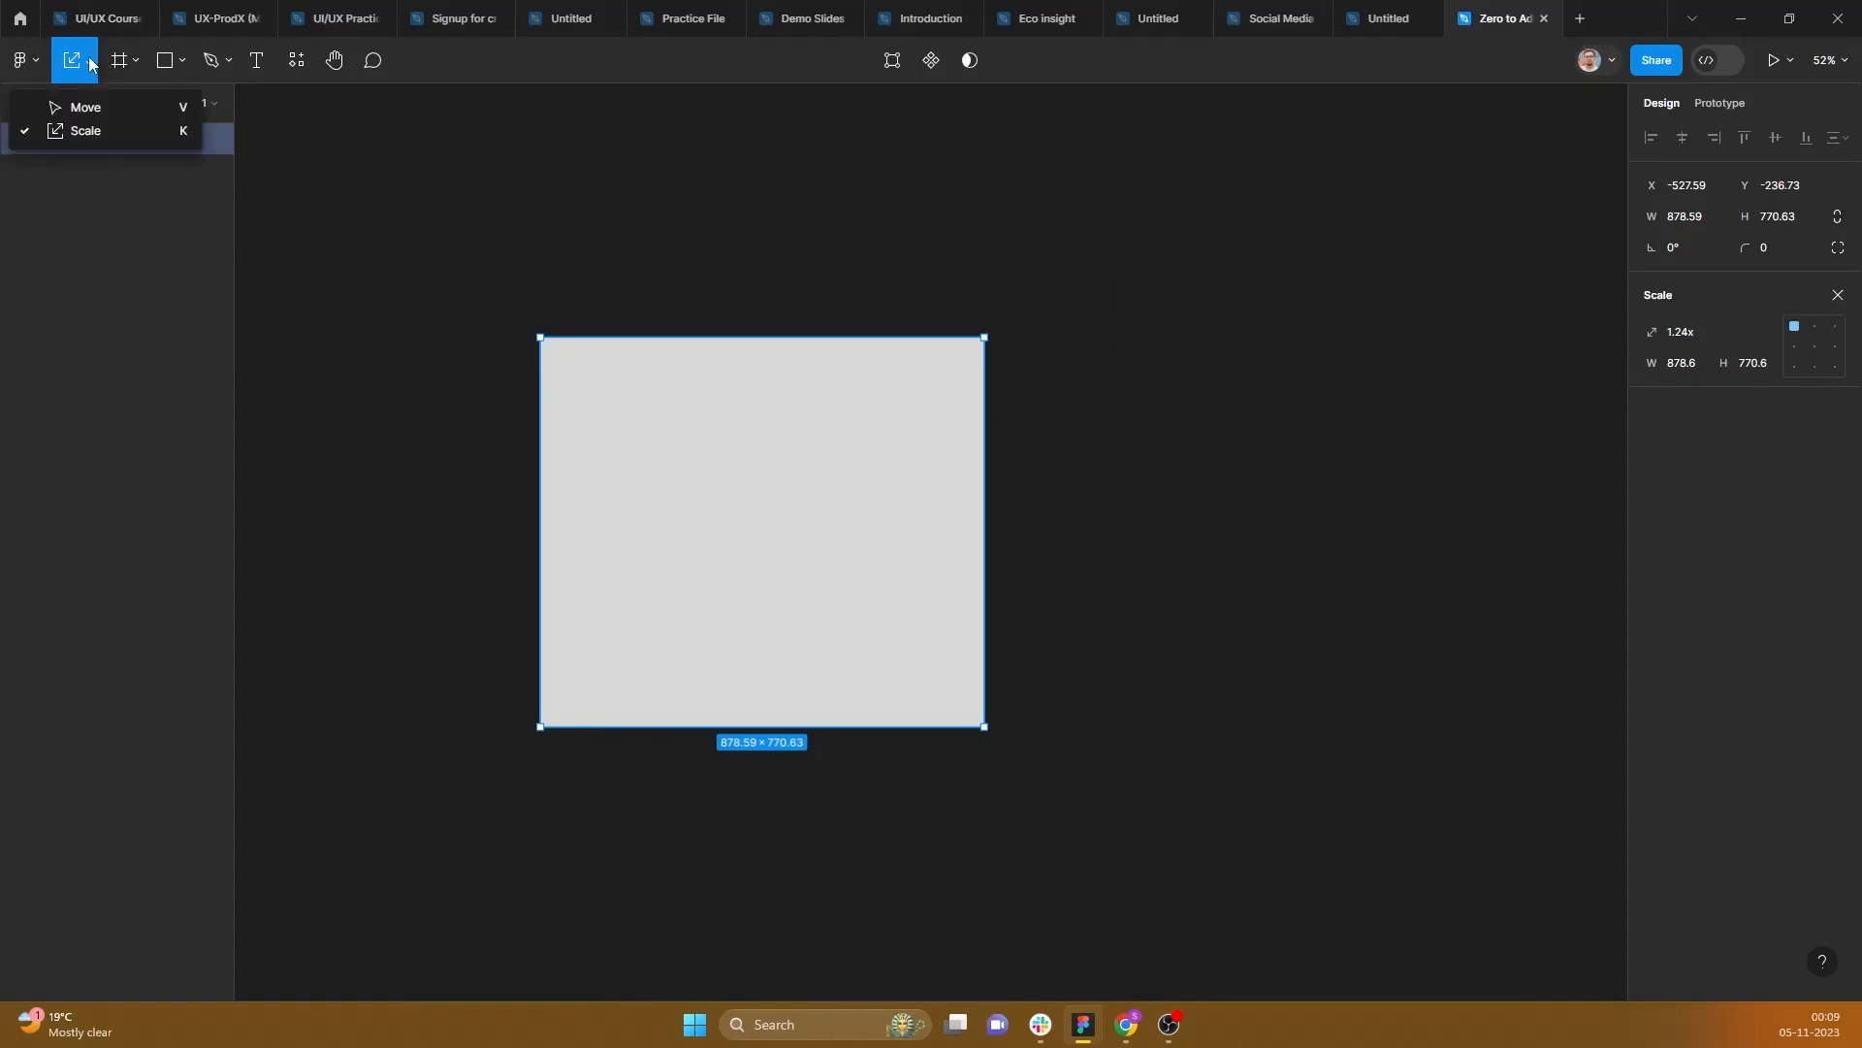
{"action": "left_click", "coordinate": [860, 219]}
{"action": "left_click", "coordinate": [731, 557]}
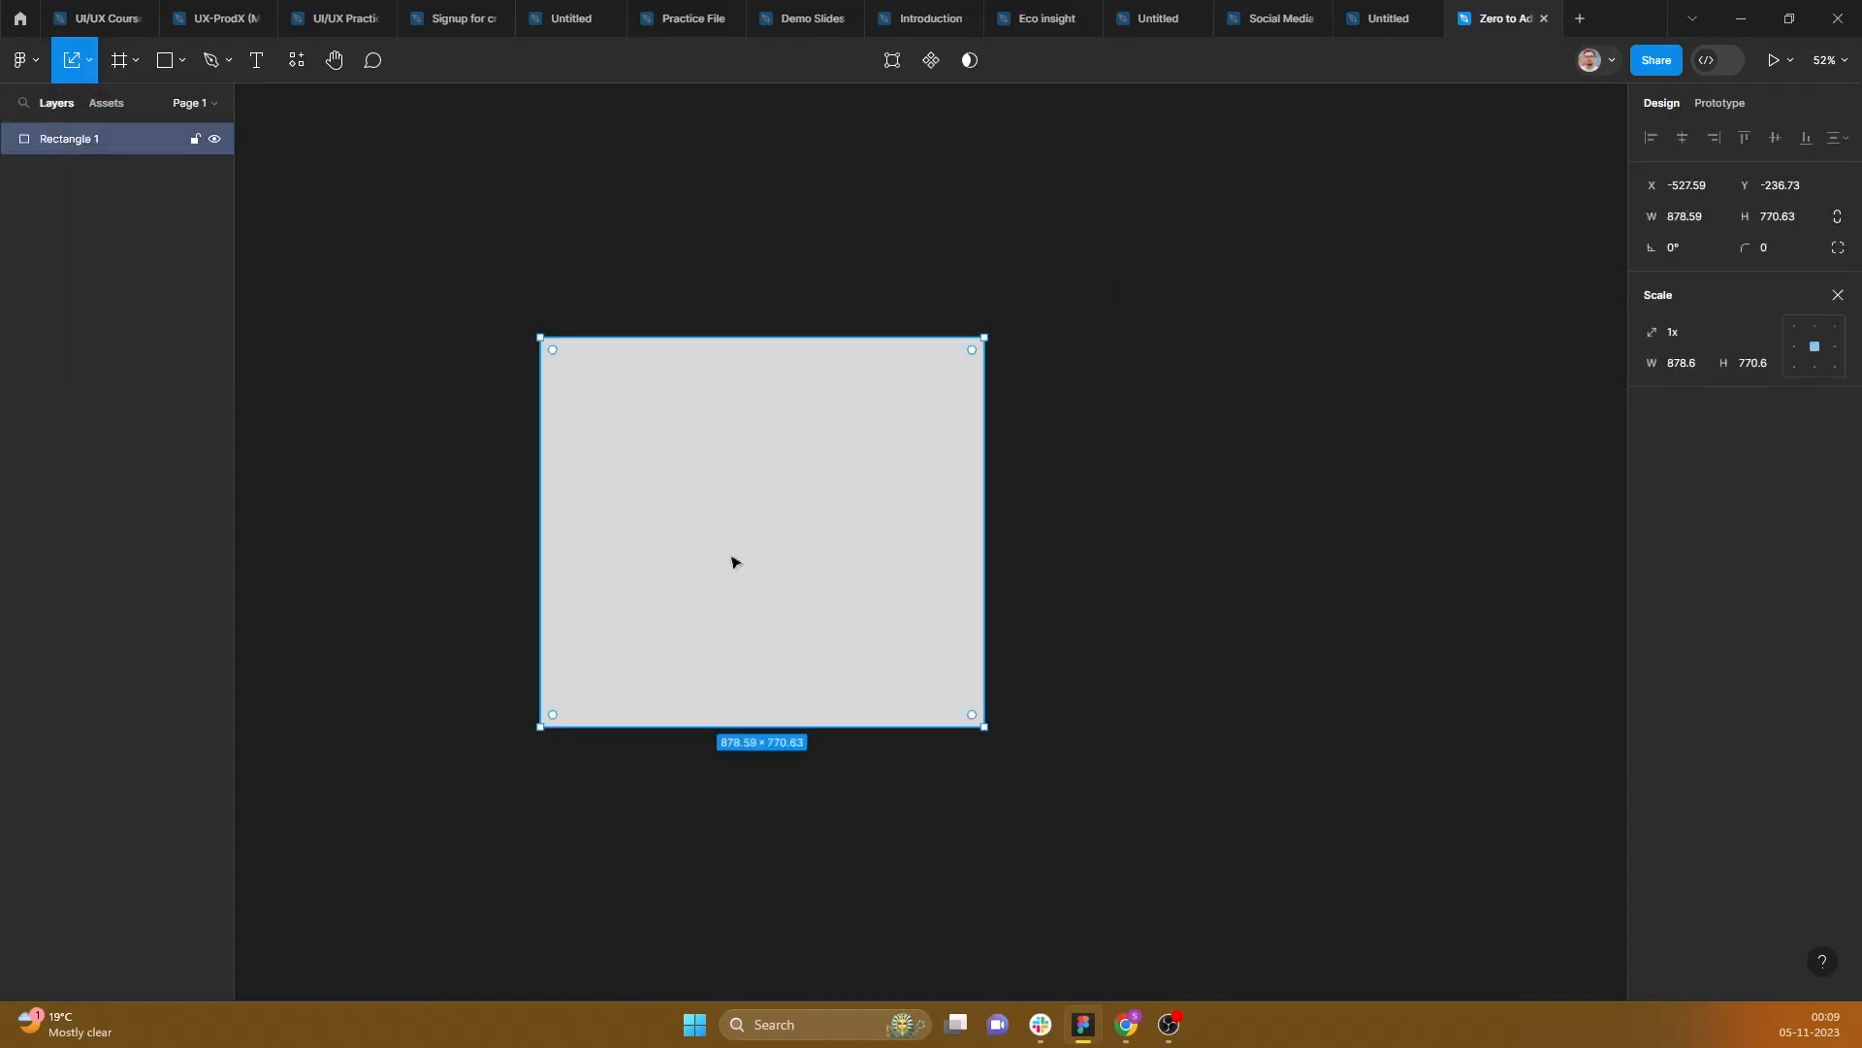
Step: Draw a tall frame about 956 by 2028 beside the rectangle, to its right
{"action": "left_click", "coordinate": [137, 62]}
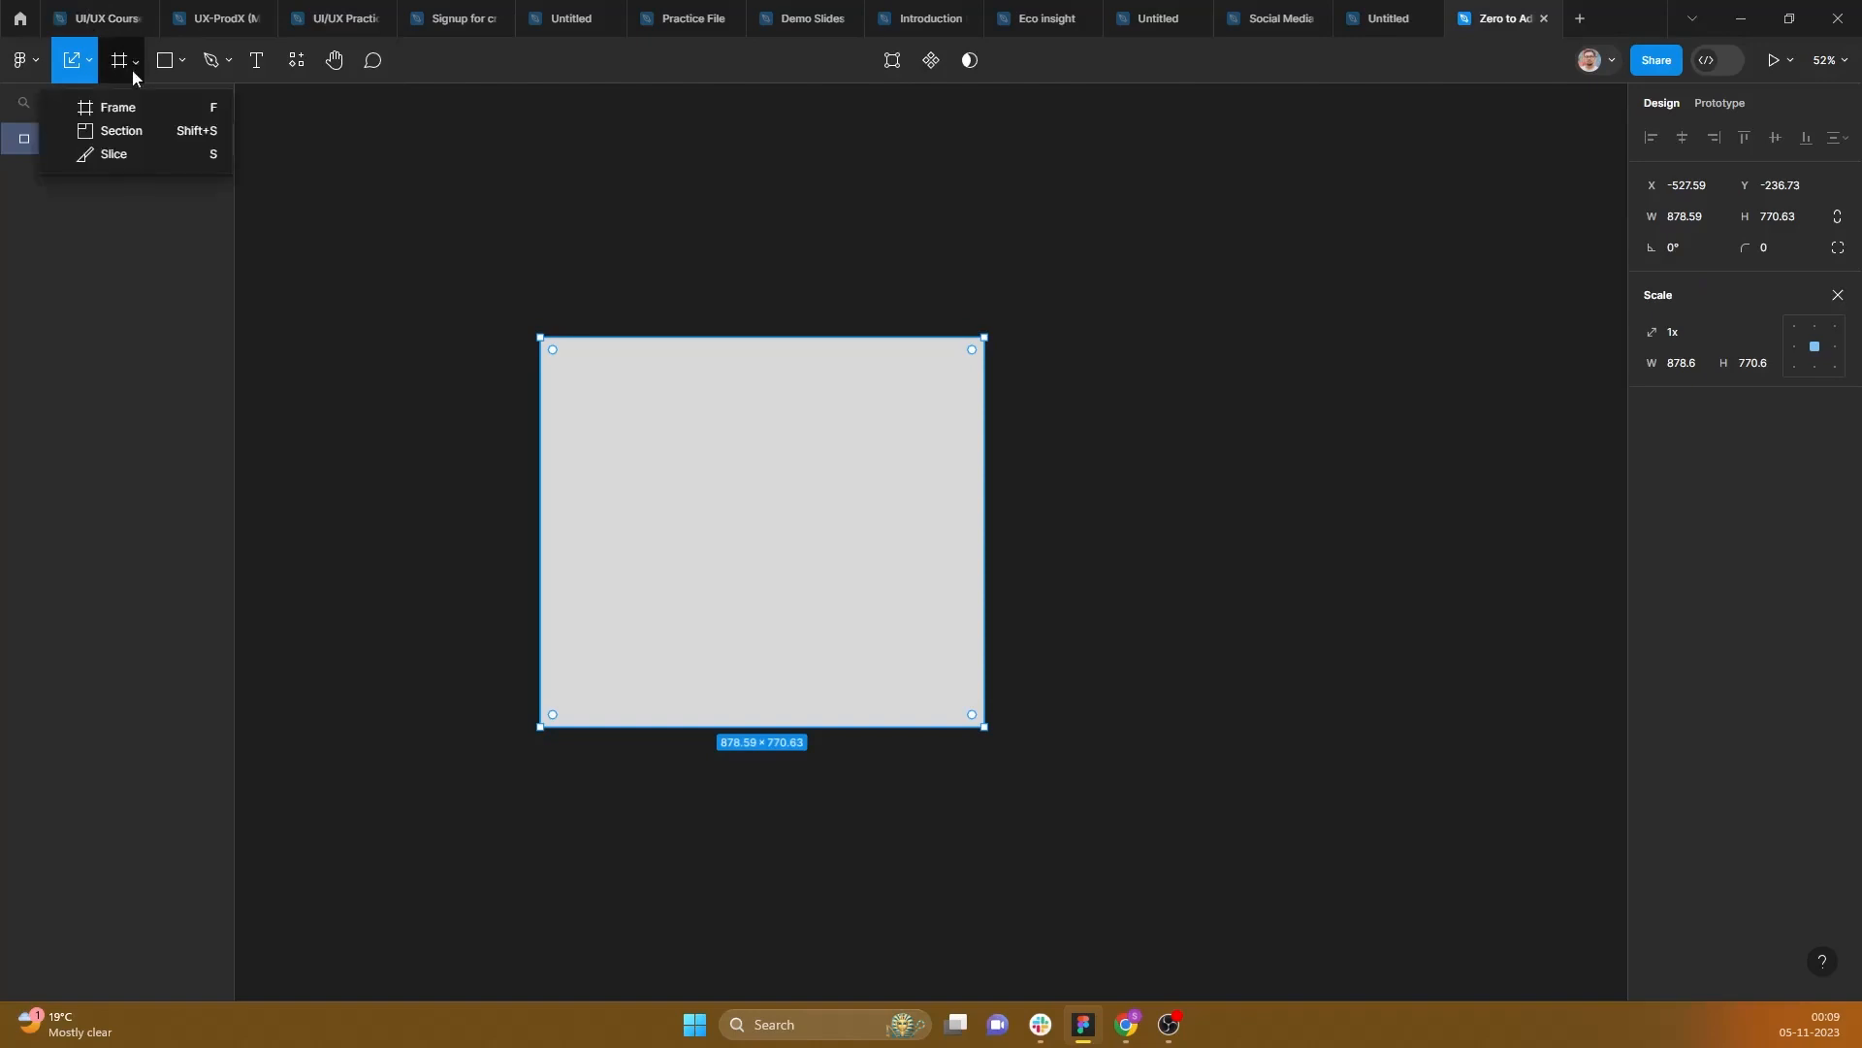
{"action": "left_click", "coordinate": [108, 104]}
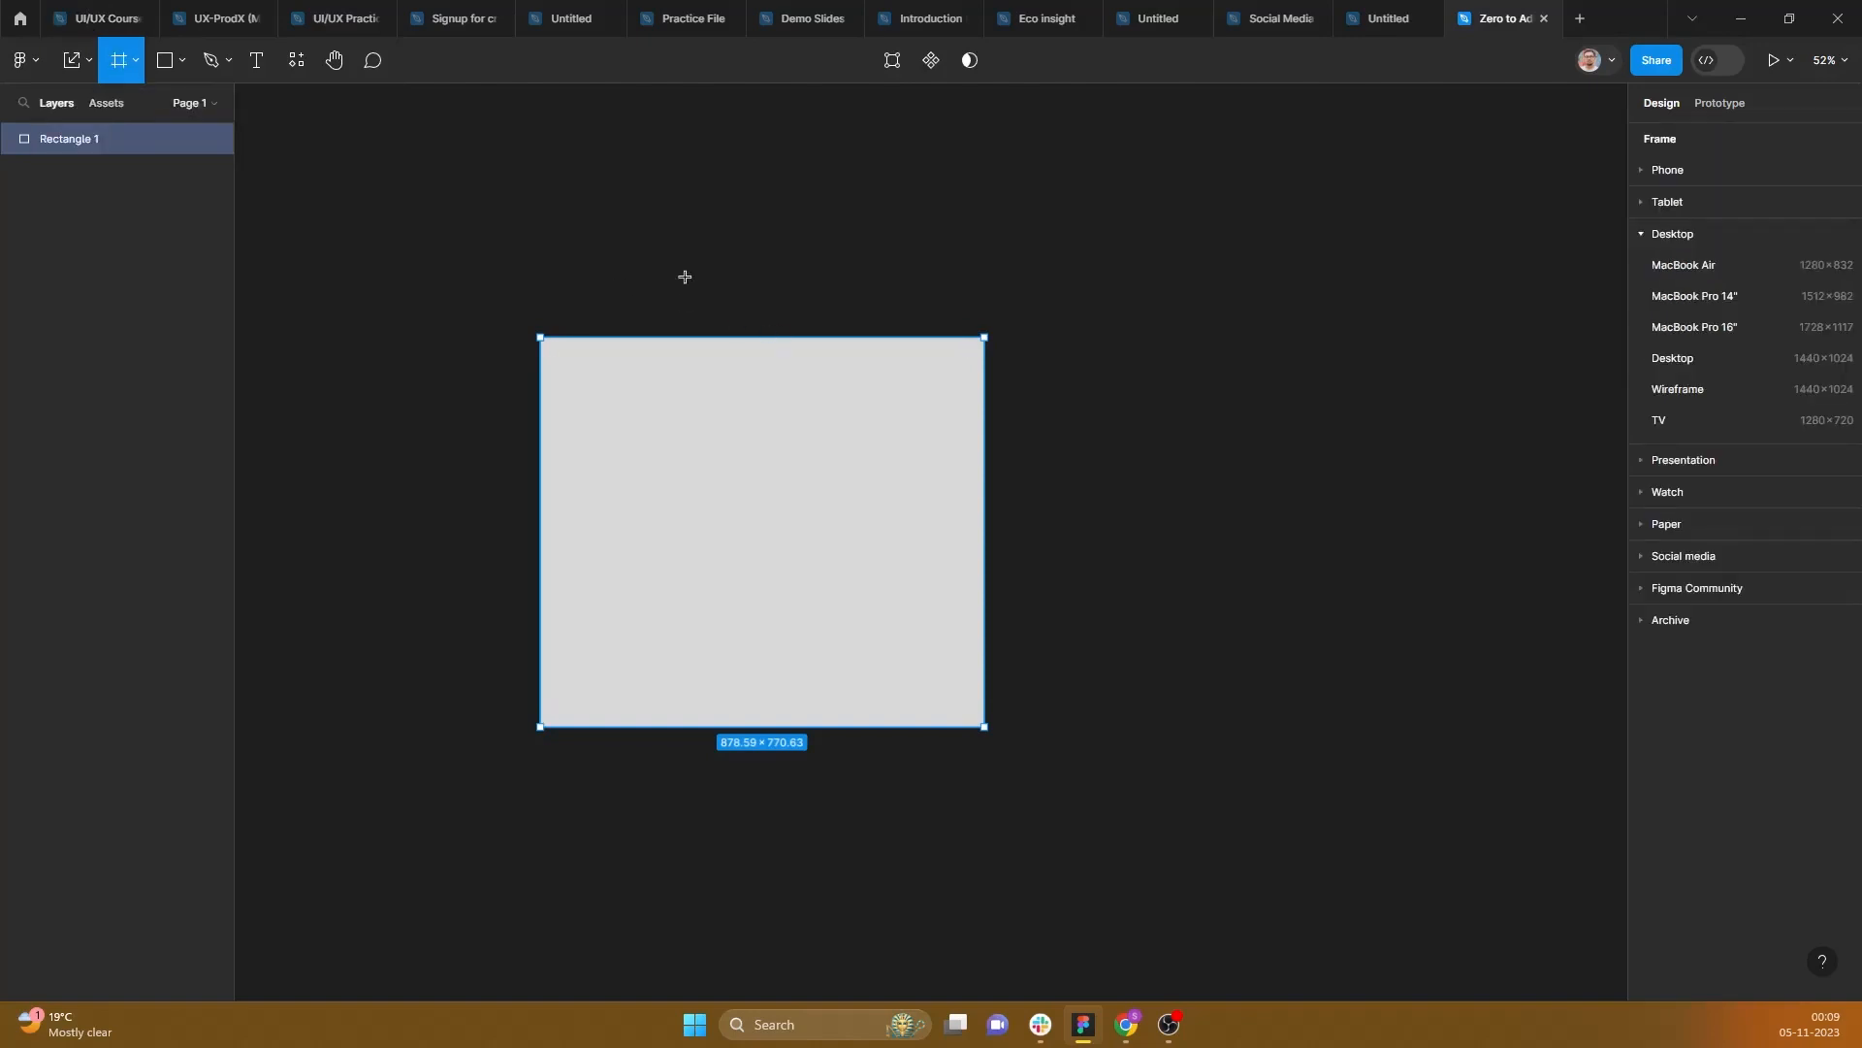
{"action": "scroll", "coordinate": [685, 277], "scroll_direction": "down", "scroll_amount": 3}
{"action": "key", "text": "v"}
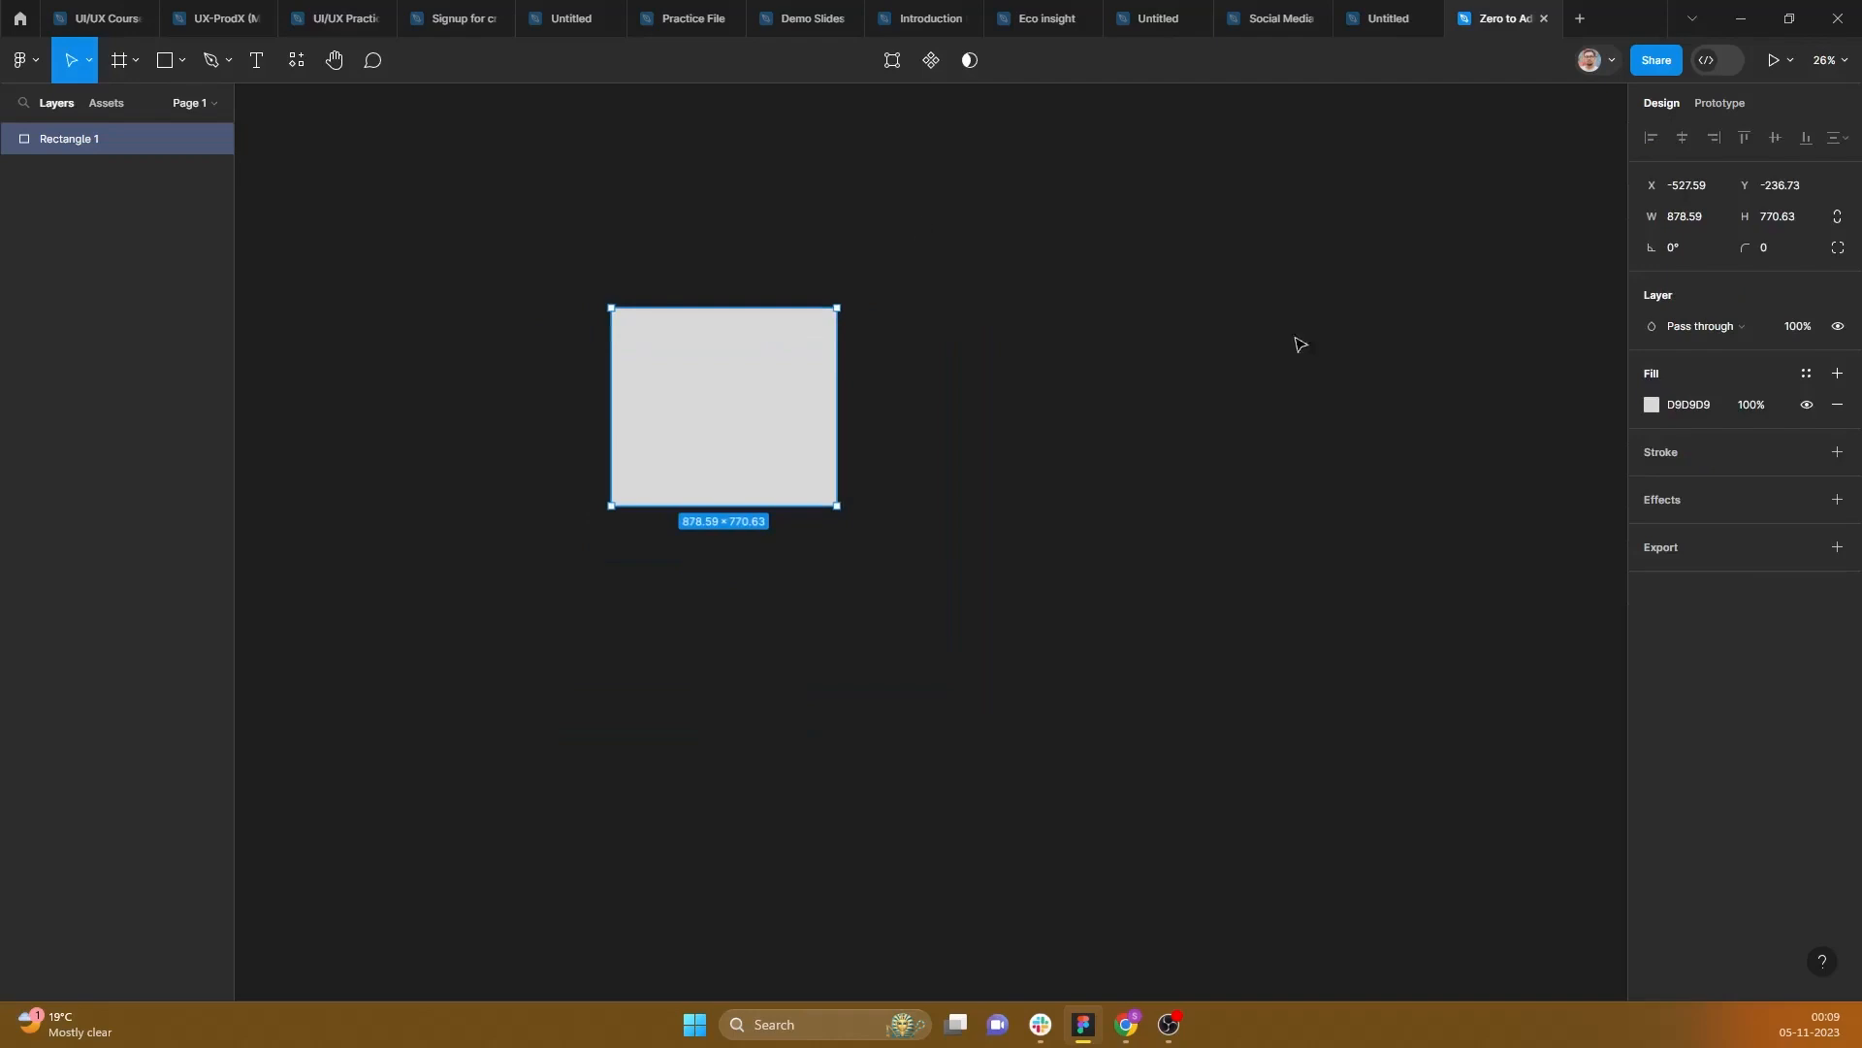
{"action": "key", "text": "f"}
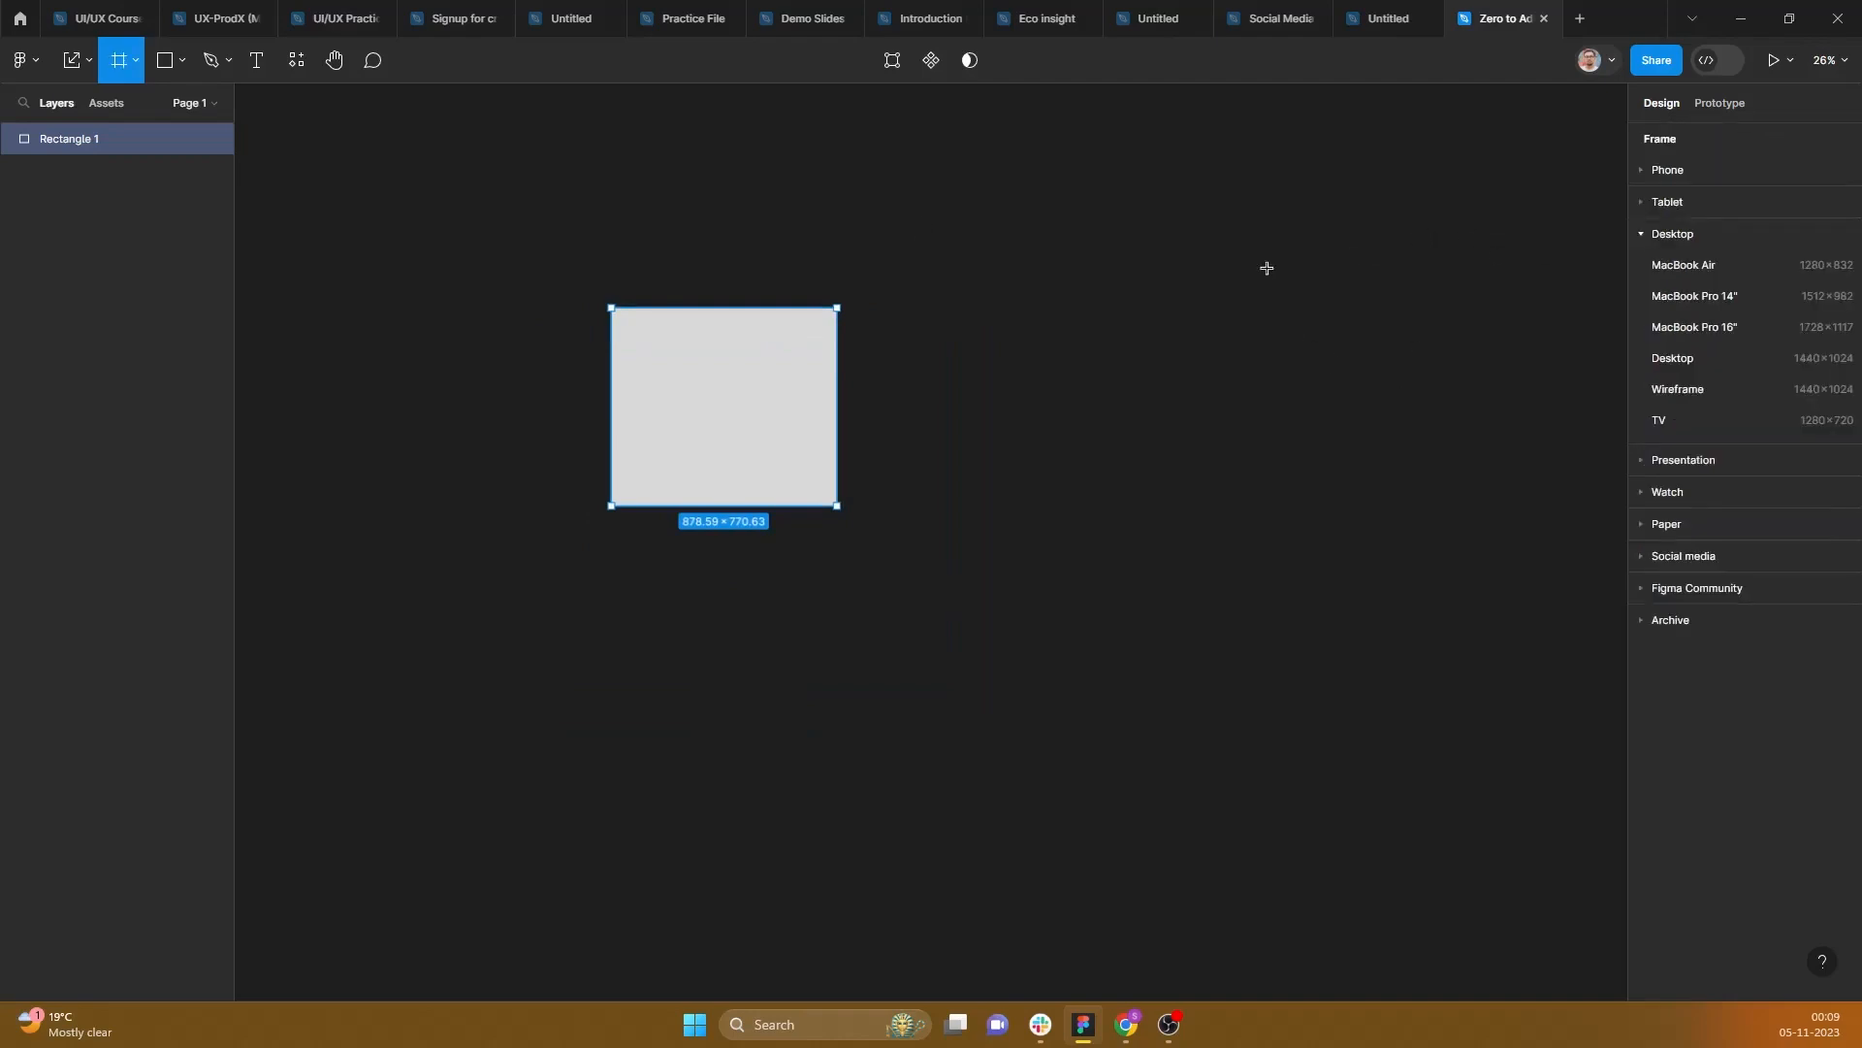
{"action": "left_click_drag", "start_coordinate": [914, 208], "coordinate": [1162, 735]}
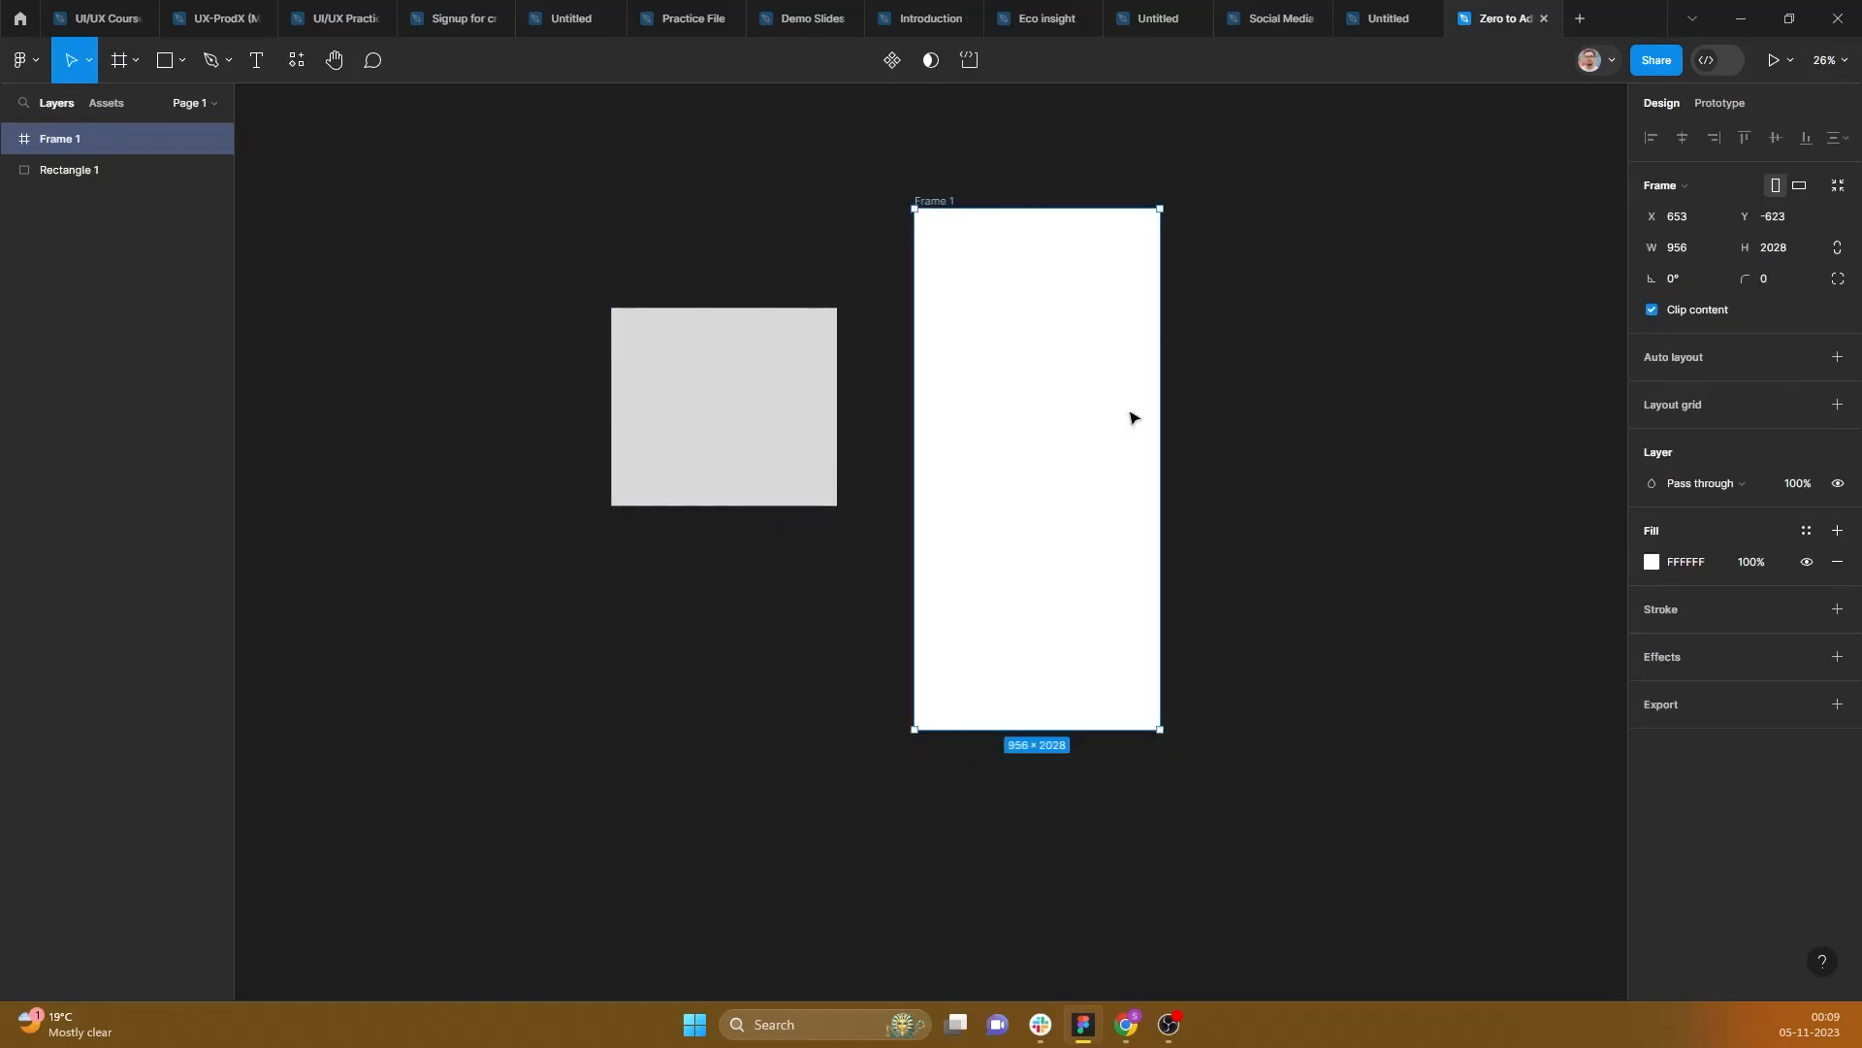
Step: Change the rectangle's fill to the dark red 6B2525
{"action": "scroll", "coordinate": [1044, 393], "scroll_direction": "up", "scroll_amount": 1}
{"action": "scroll", "coordinate": [1043, 393], "scroll_direction": "up", "scroll_amount": 1}
{"action": "left_click", "coordinate": [711, 395]}
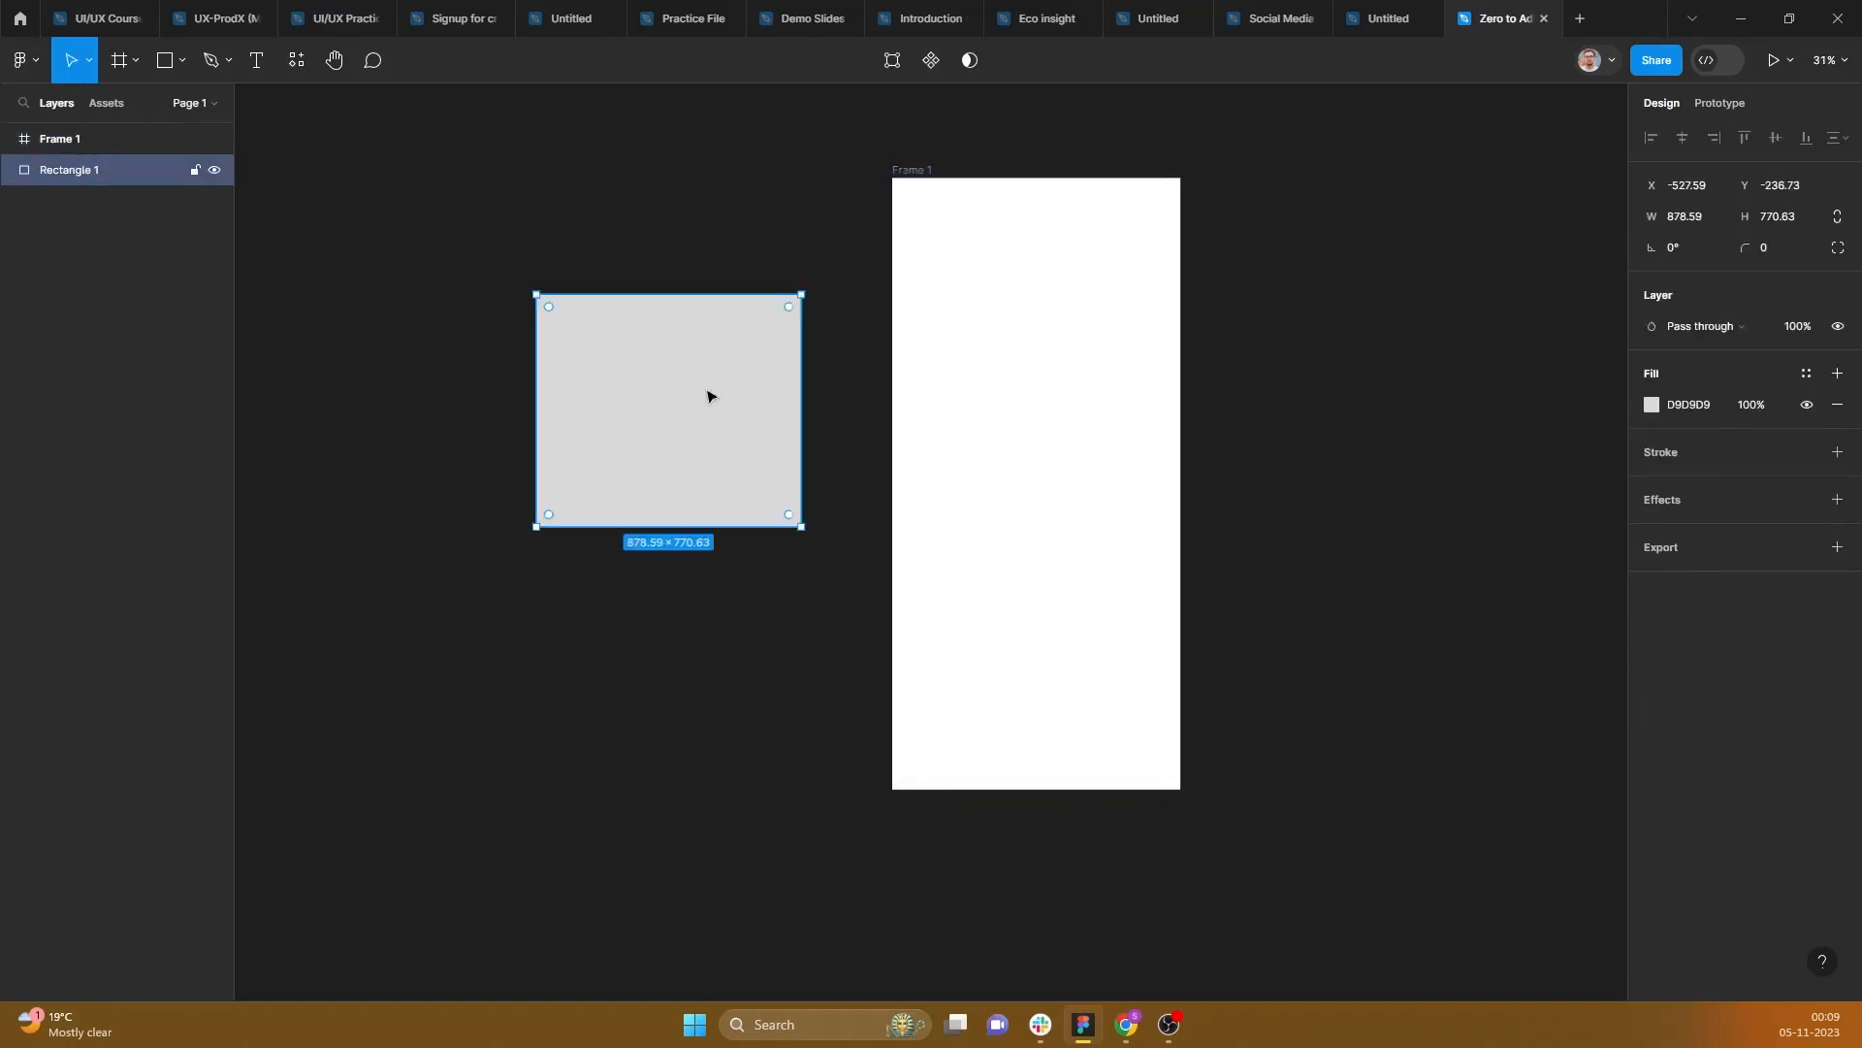
{"action": "left_click", "coordinate": [1652, 405]}
{"action": "left_click", "coordinate": [1548, 603]}
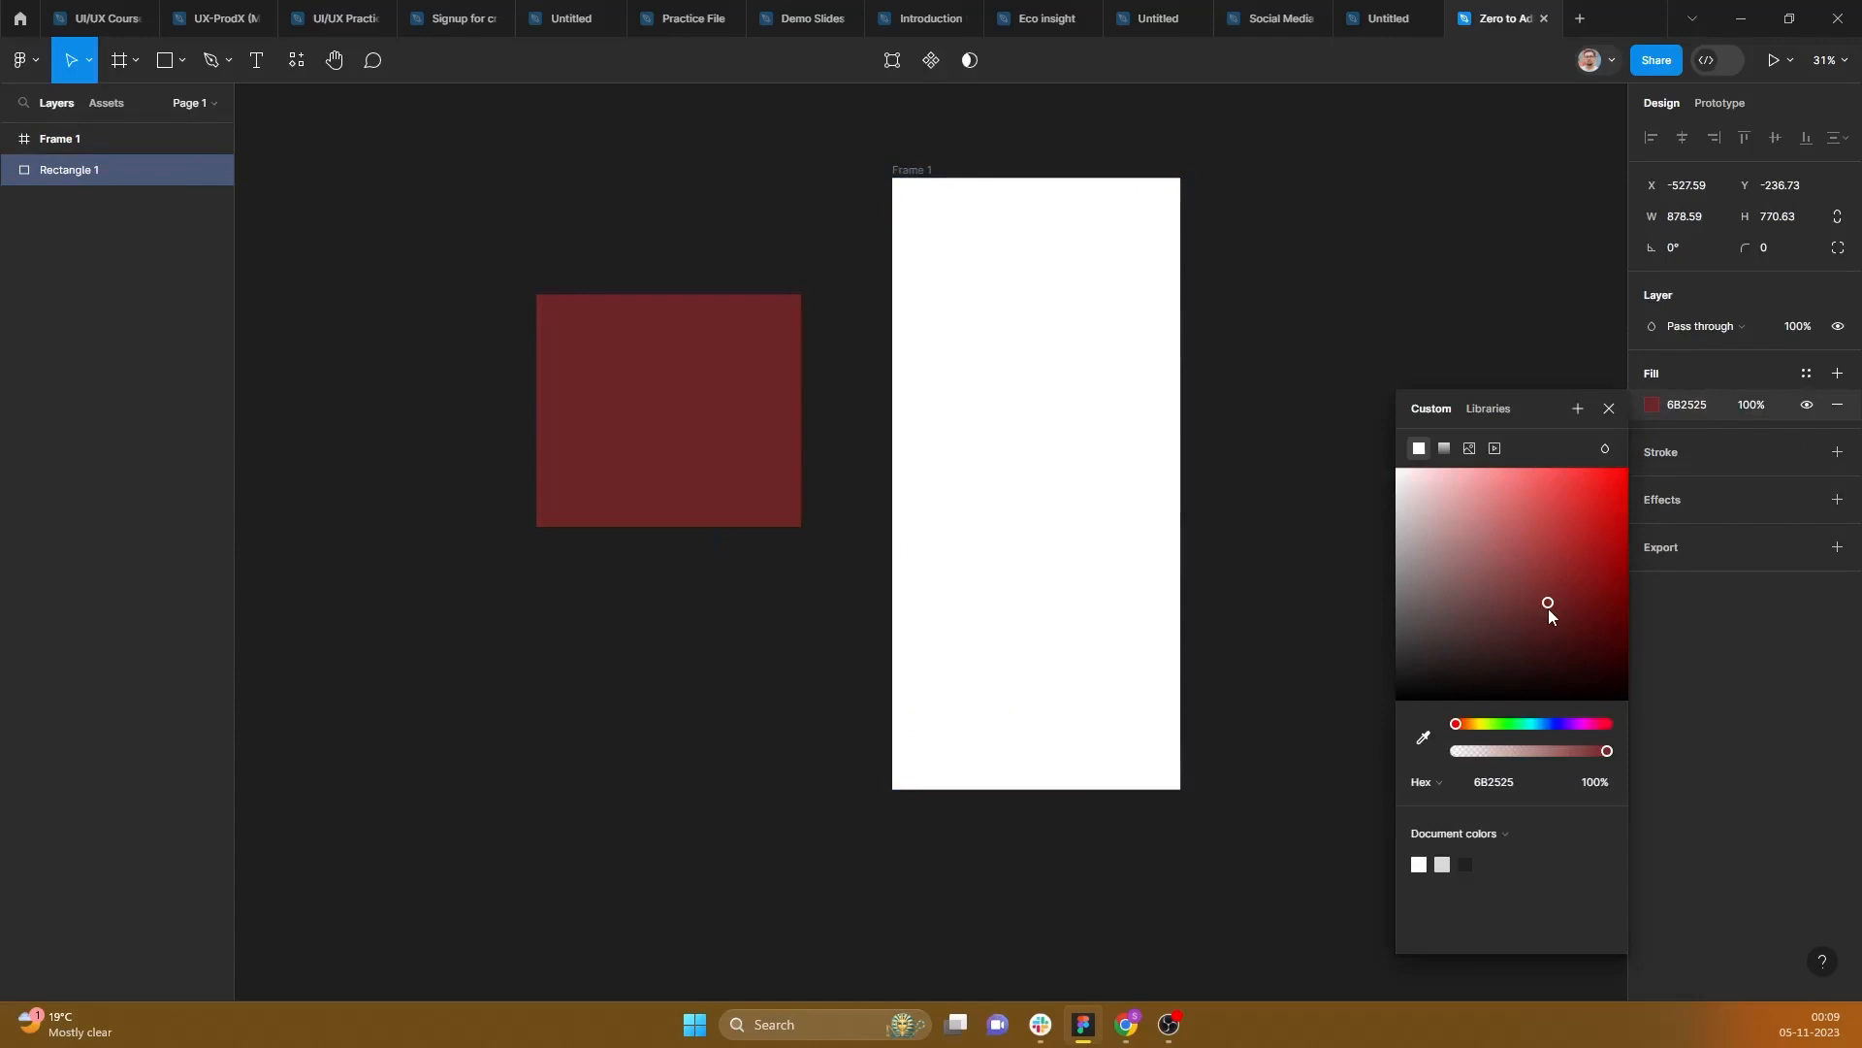
Step: Move the red rectangle into the frame and shrink it so it fits within the frame's upper half
{"action": "left_click_drag", "start_coordinate": [669, 412], "coordinate": [1051, 374]}
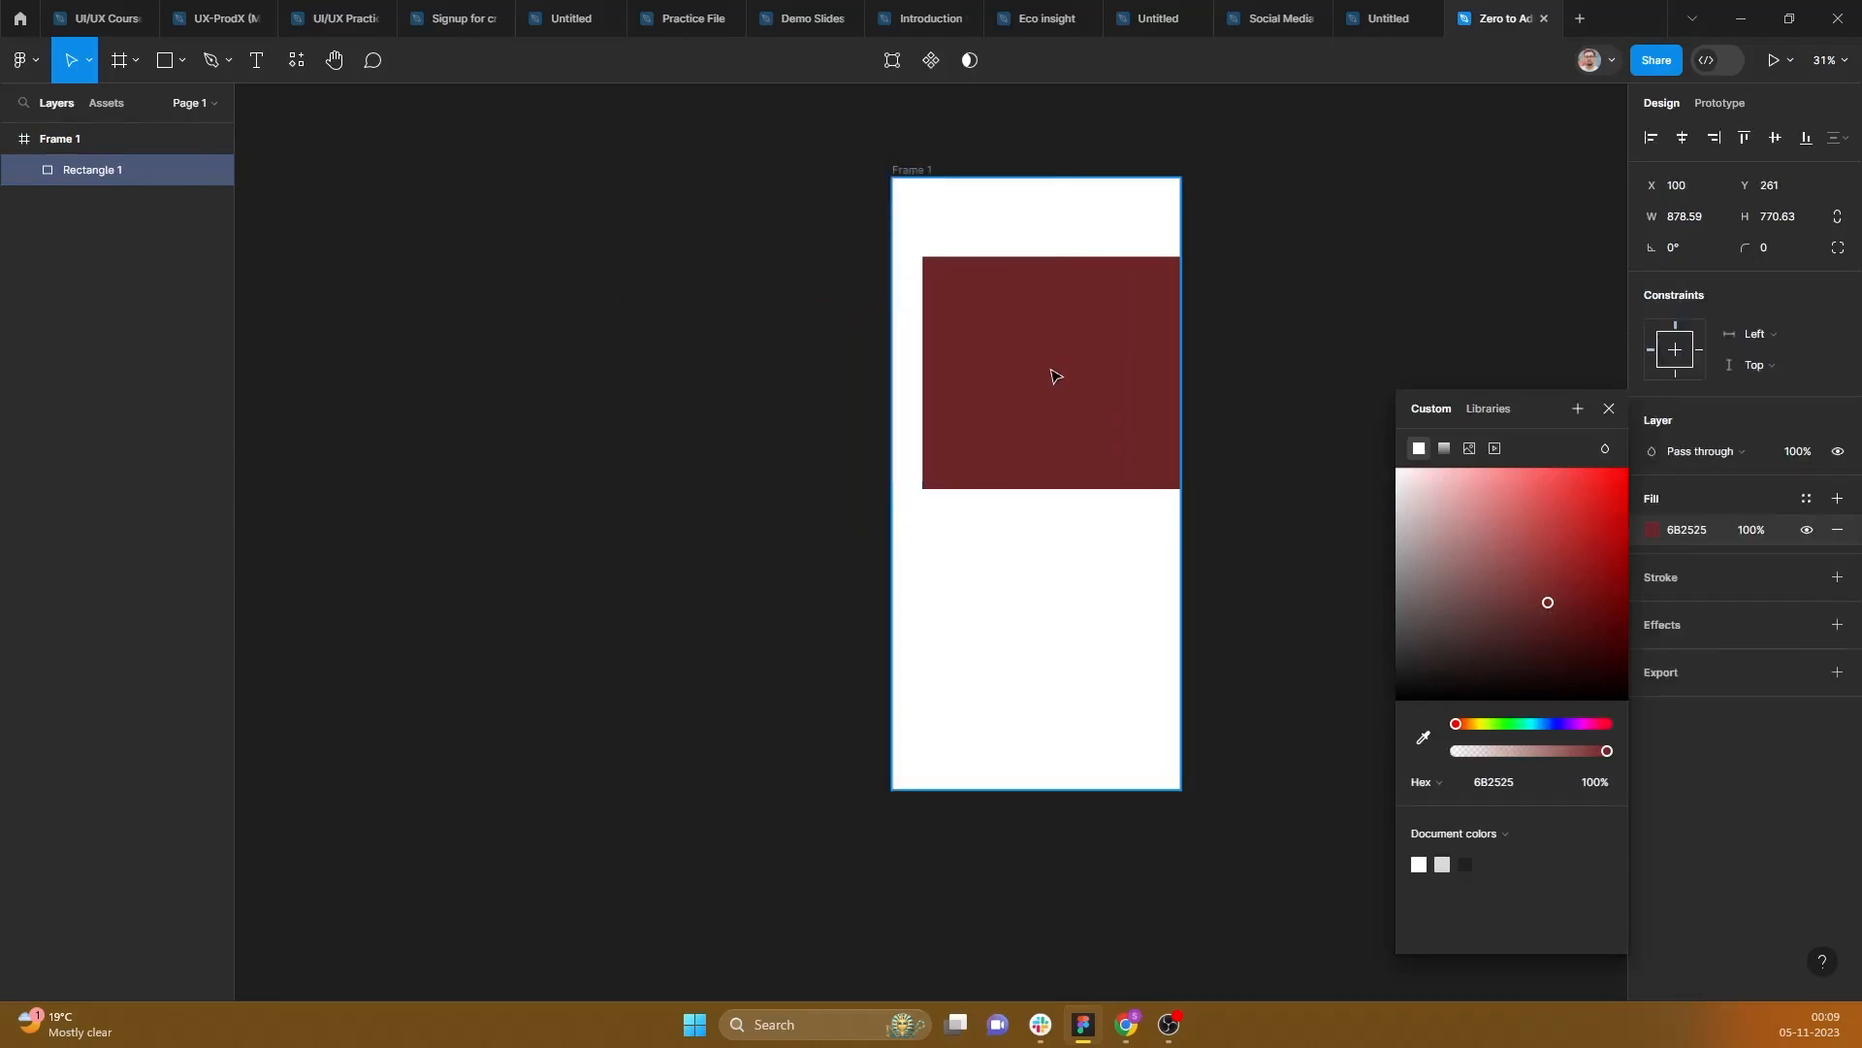
{"action": "left_click_drag", "start_coordinate": [1186, 485], "coordinate": [1089, 403]}
{"action": "left_click_drag", "start_coordinate": [1019, 341], "coordinate": [1044, 382]}
Step: Move the frame with its rectangle left to about X -573 and shorten it from its upper edge to about 1714 high
{"action": "left_click_drag", "start_coordinate": [914, 170], "coordinate": [549, 156]}
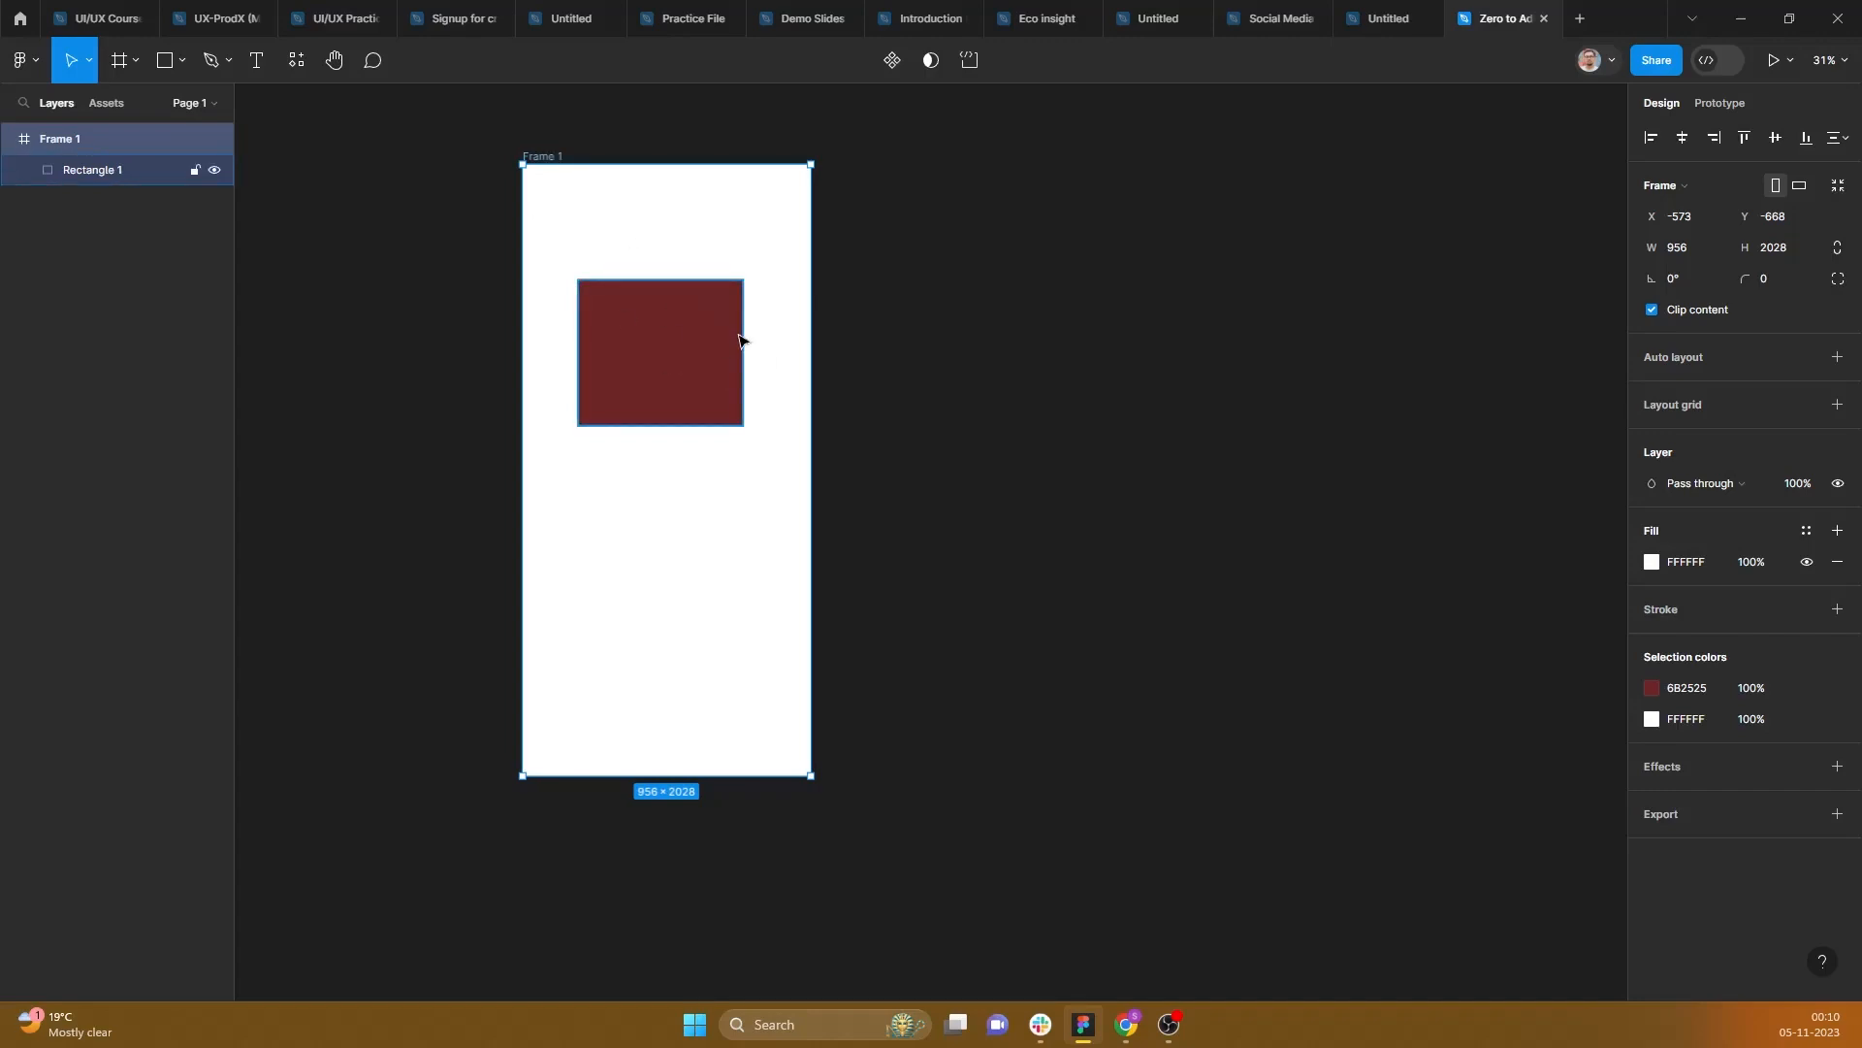
{"action": "left_click_drag", "start_coordinate": [582, 164], "coordinate": [681, 371]}
{"action": "left_click", "coordinate": [776, 200]}
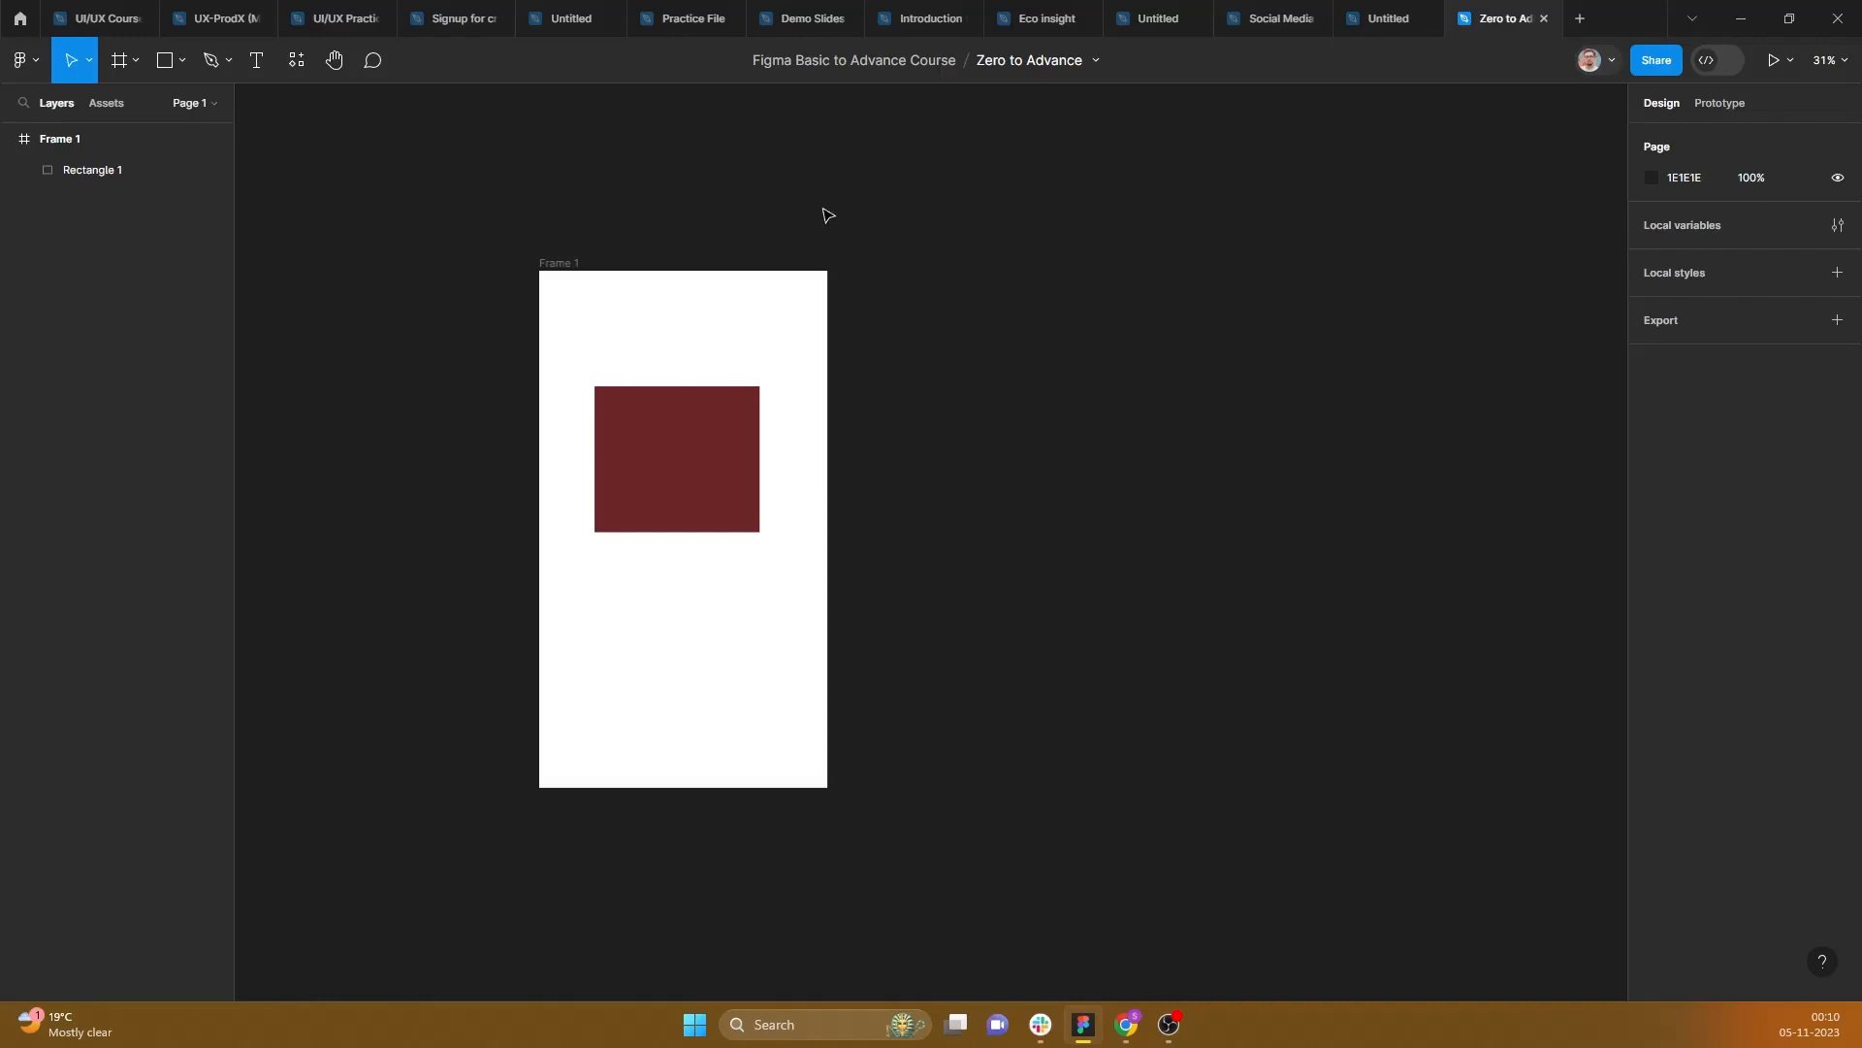
{"action": "left_click", "coordinate": [135, 60]}
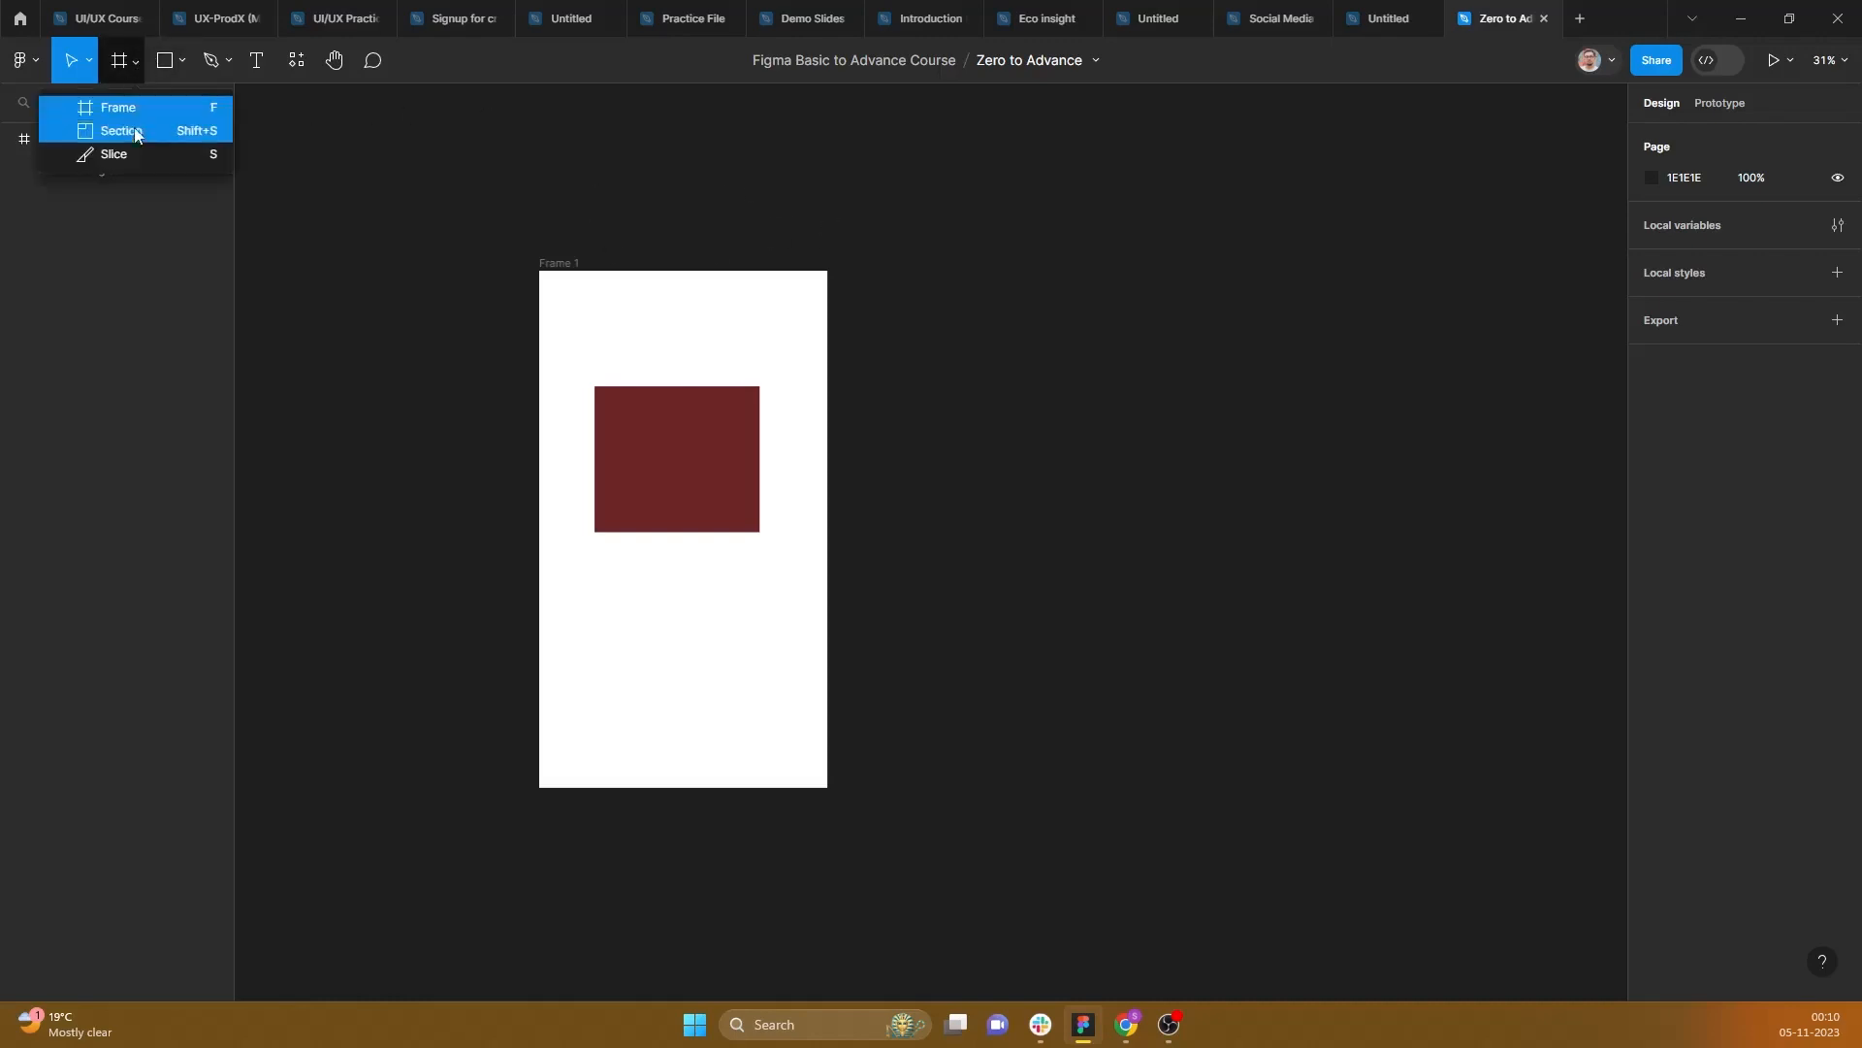
{"action": "left_click", "coordinate": [106, 126]}
{"action": "key", "text": "v"}
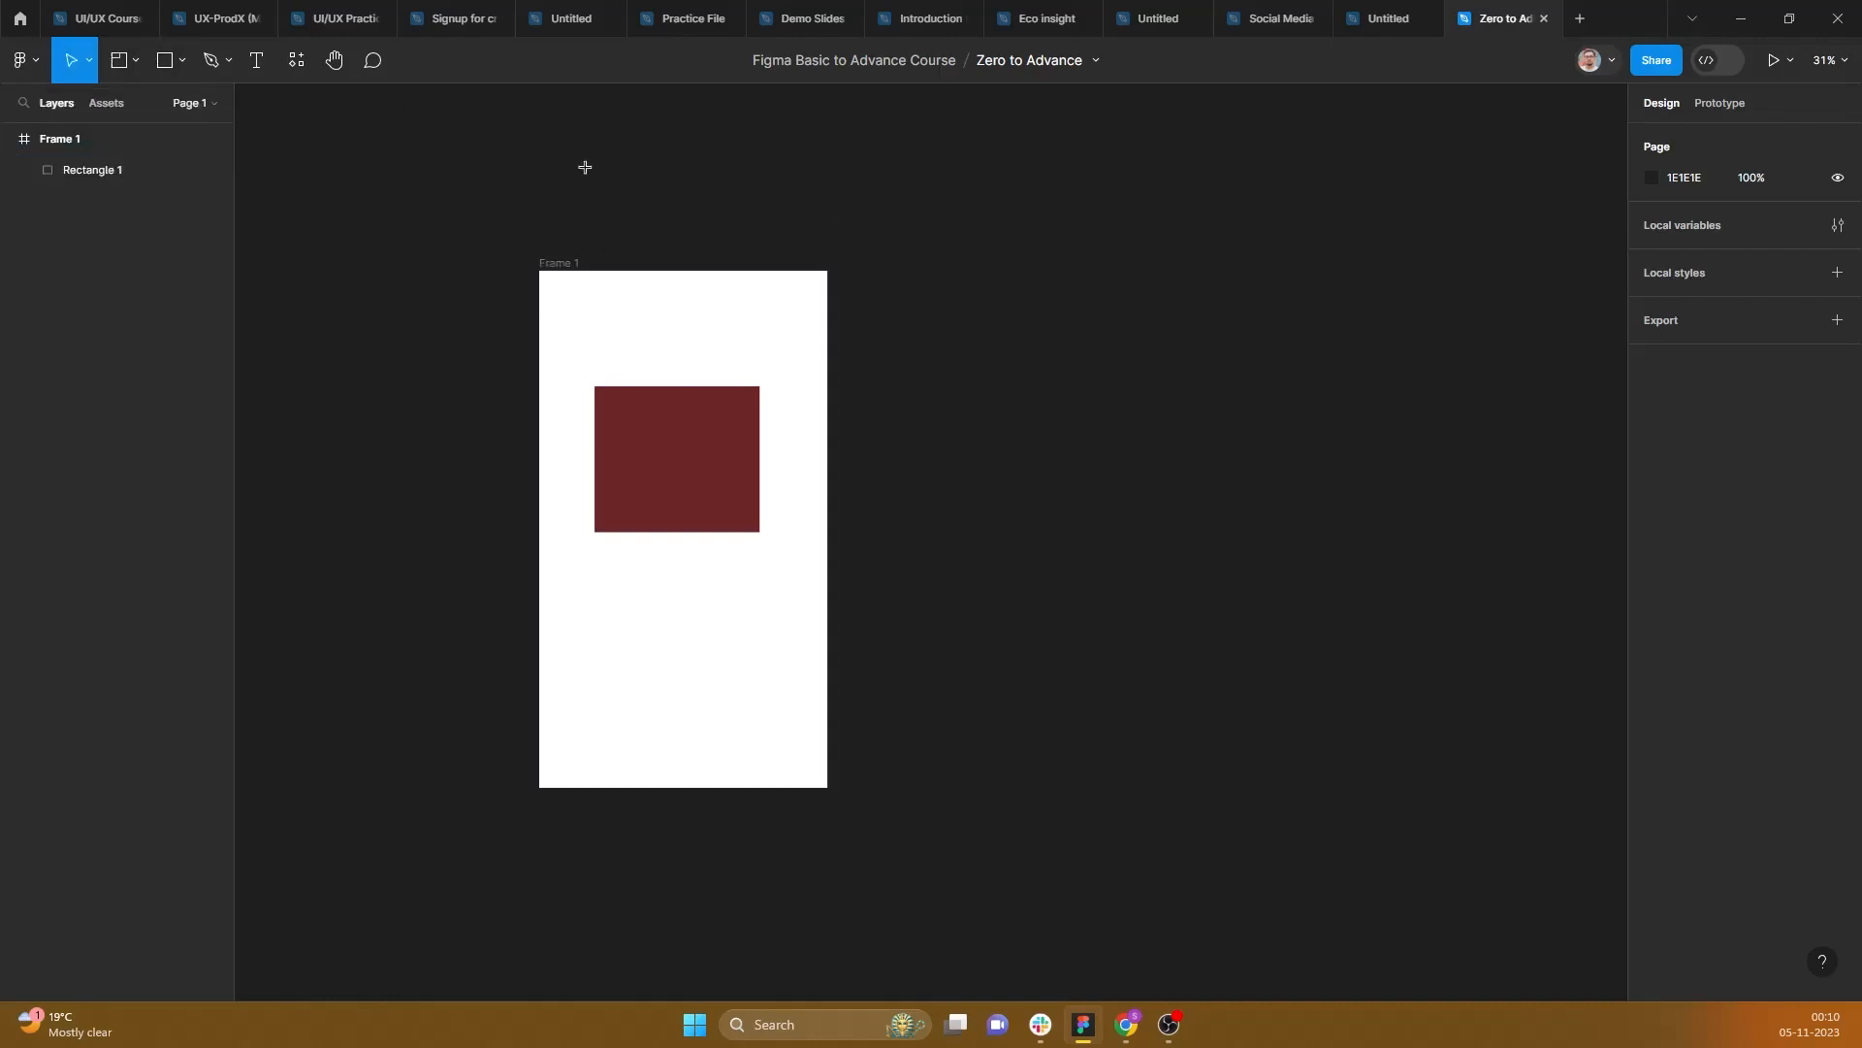
Step: Duplicate the frame with its rectangle three times to form a horizontal row of four frames
{"action": "left_click_drag", "start_coordinate": [553, 264], "coordinate": [1122, 254], "text": "alt"}
{"action": "scroll", "coordinate": [921, 267], "scroll_direction": "down", "scroll_amount": 3}
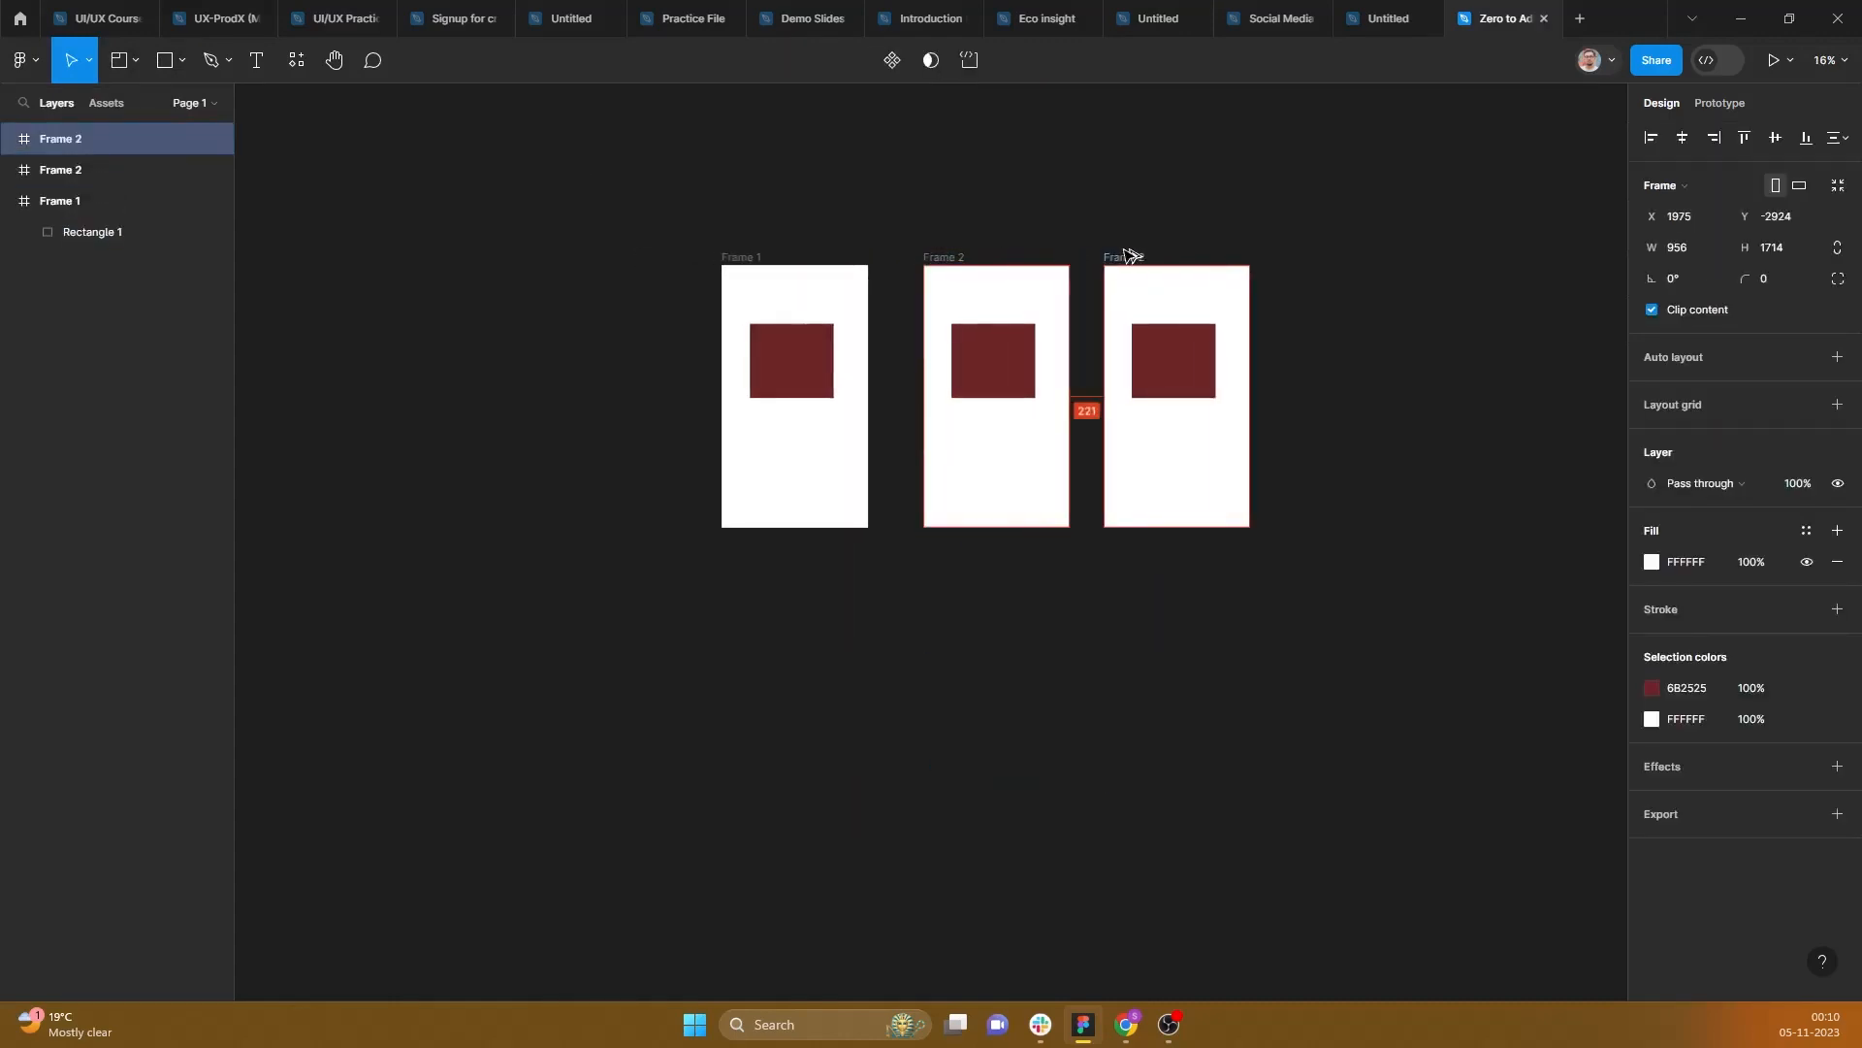
{"action": "left_click_drag", "start_coordinate": [1271, 258], "coordinate": [1315, 254], "text": "alt"}
{"action": "scroll", "coordinate": [1316, 254], "scroll_direction": "down", "scroll_amount": 2}
{"action": "left_click_drag", "start_coordinate": [1447, 235], "coordinate": [1131, 287]}
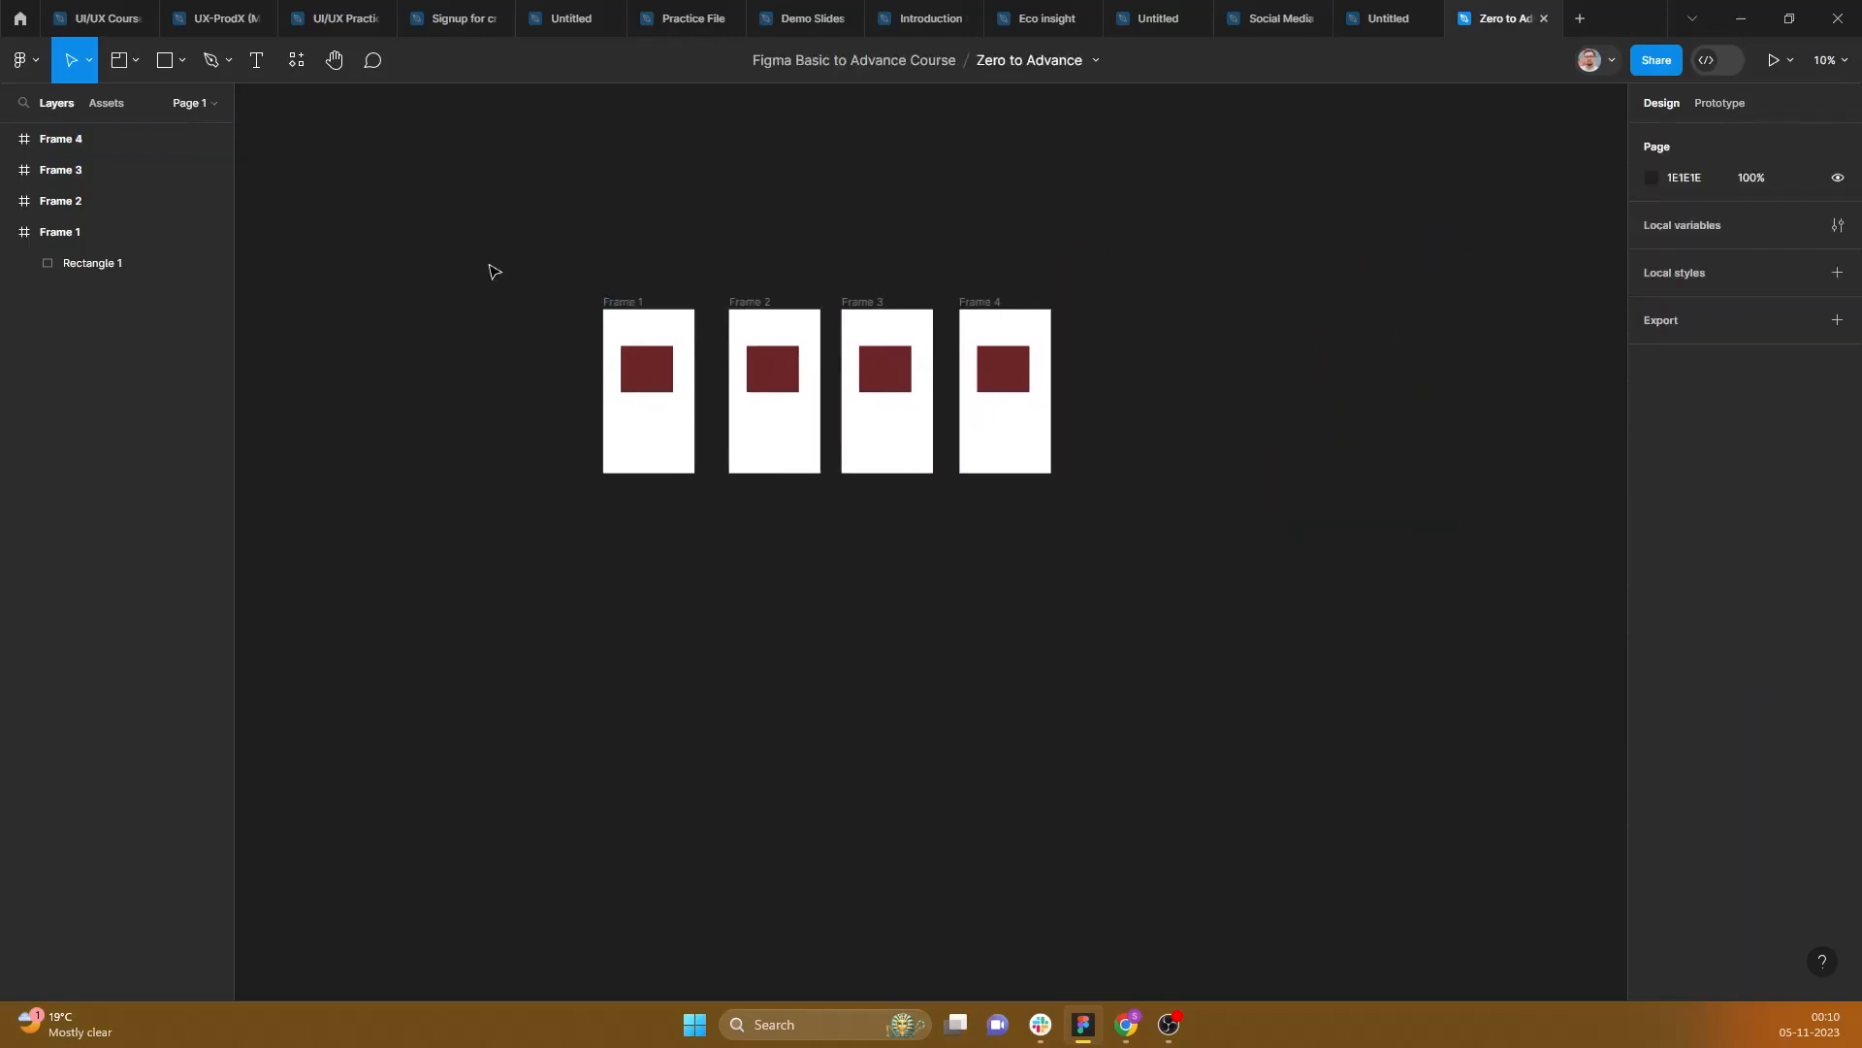
Step: Duplicate the row of four frames directly below to make a second row
{"action": "left_click_drag", "start_coordinate": [489, 264], "coordinate": [1221, 532]}
{"action": "left_click_drag", "start_coordinate": [810, 368], "coordinate": [791, 585], "text": "alt"}
{"action": "left_click", "coordinate": [1327, 803]}
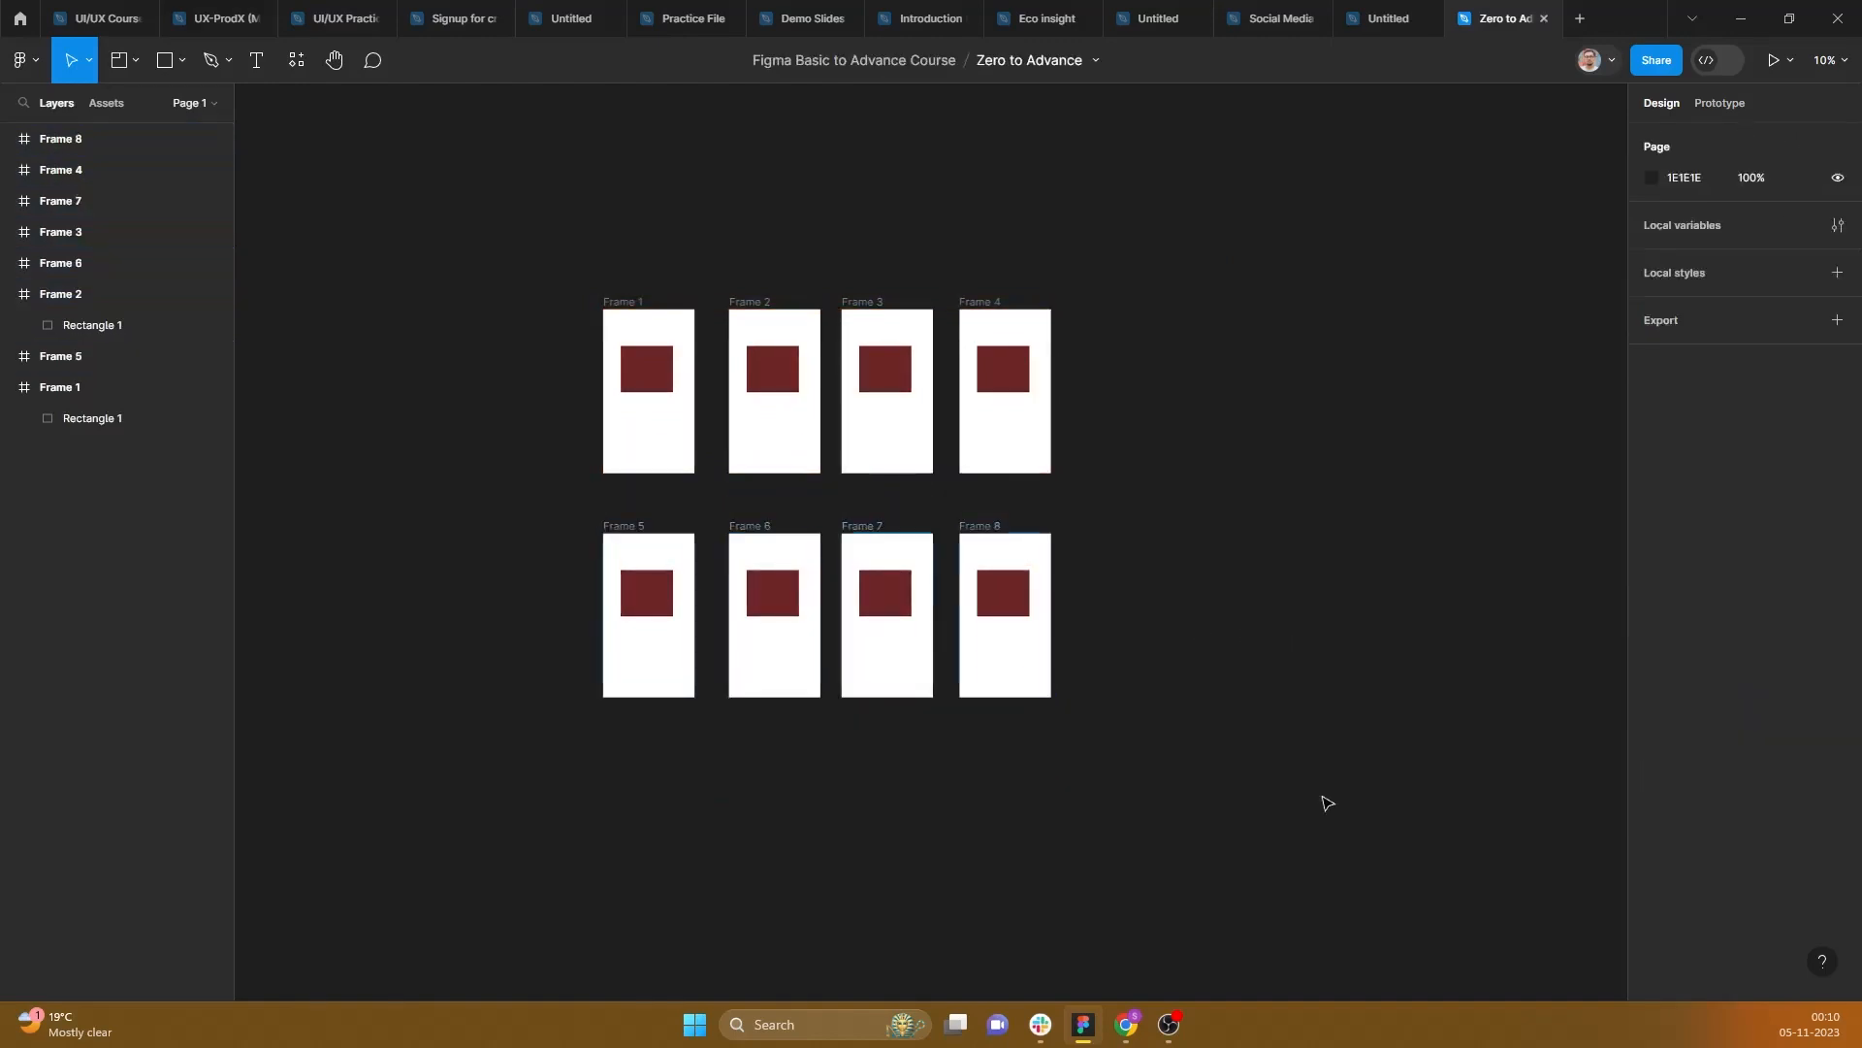
Step: Duplicate the block of eight frames to the right, leaving a wide gap between the two blocks
{"action": "left_click_drag", "start_coordinate": [1161, 708], "coordinate": [519, 281]}
{"action": "left_click_drag", "start_coordinate": [757, 508], "coordinate": [1474, 504], "text": "alt"}
{"action": "scroll", "coordinate": [994, 288], "scroll_direction": "down", "scroll_amount": 2}
{"action": "left_click_drag", "start_coordinate": [987, 307], "coordinate": [895, 240]}
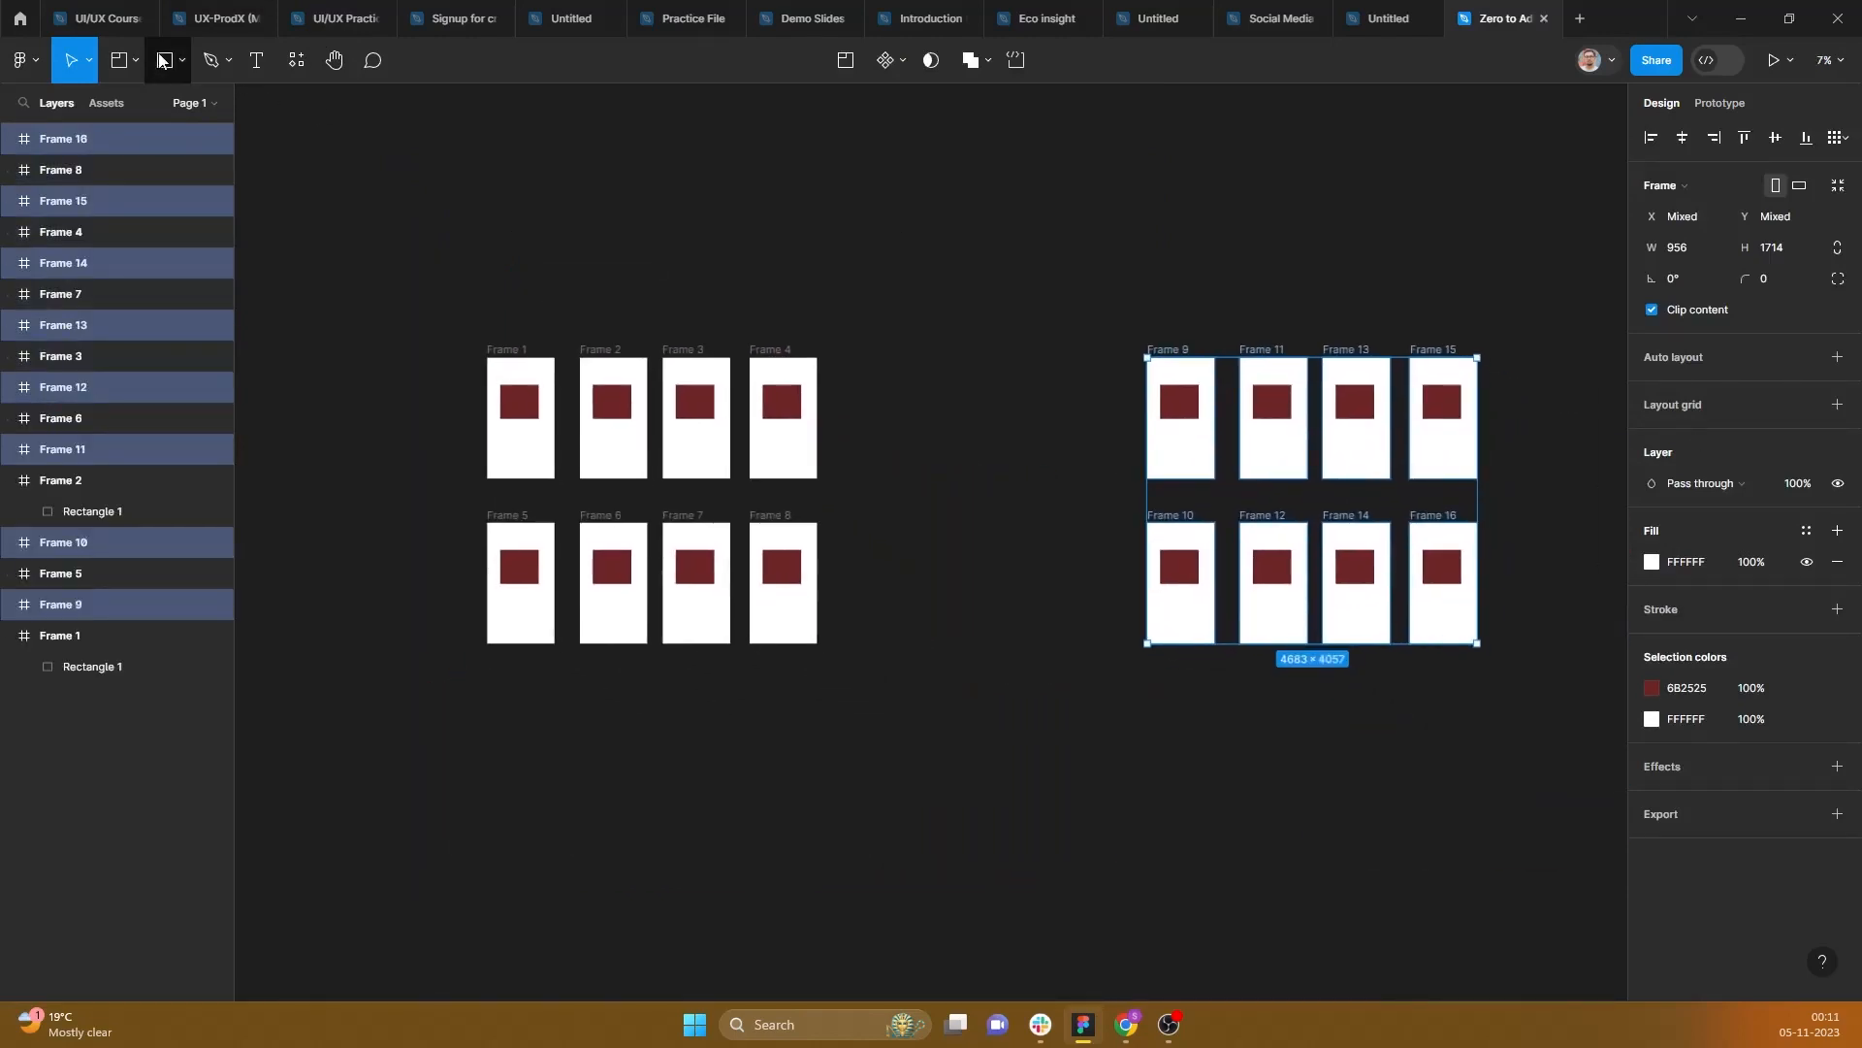
Step: Draw a section about 8263 by 6101 around the original block of eight frames
{"action": "left_click", "coordinate": [136, 60]}
{"action": "left_click", "coordinate": [106, 127]}
{"action": "mouse_move", "coordinate": [394, 263]}
{"action": "left_mouse_down"}
{"action": "mouse_move", "coordinate": [888, 715]}
{"action": "mouse_move", "coordinate": [977, 694]}
{"action": "left_mouse_up"}
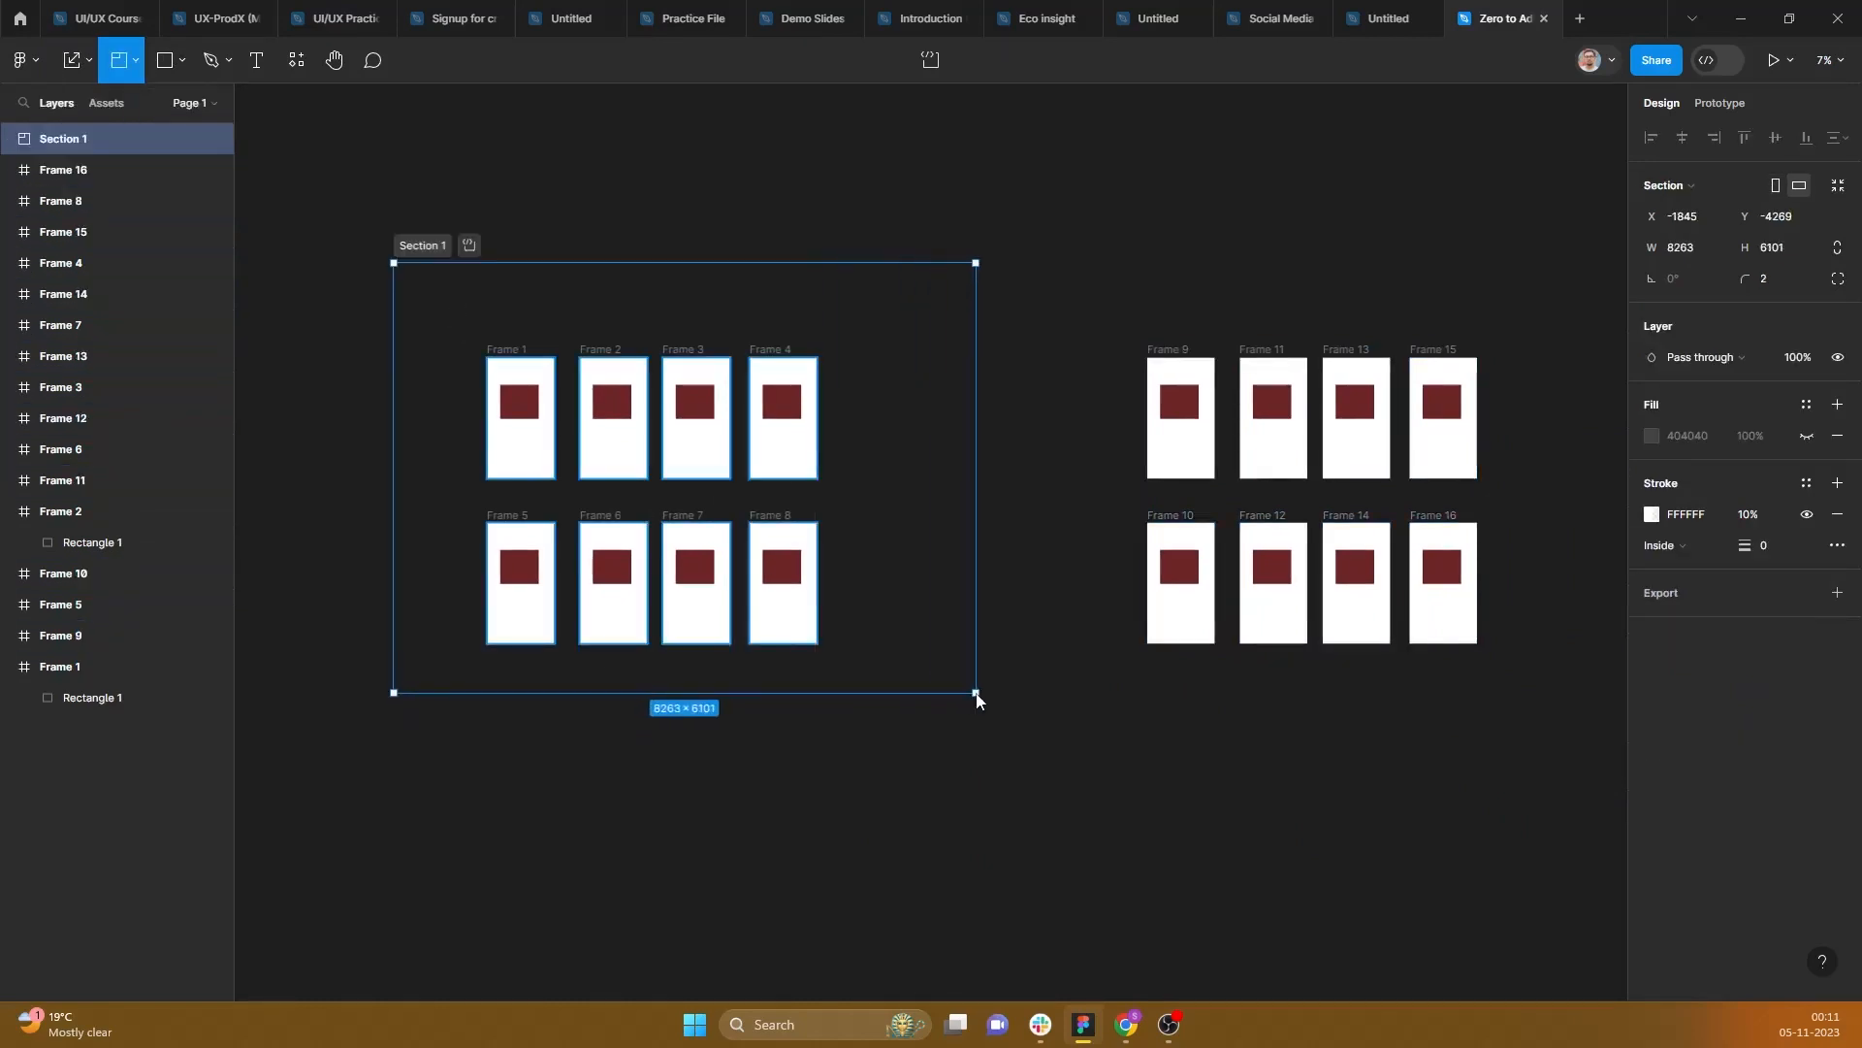
Step: Rename the new section as "Section A"
{"action": "double_click", "coordinate": [419, 245]}
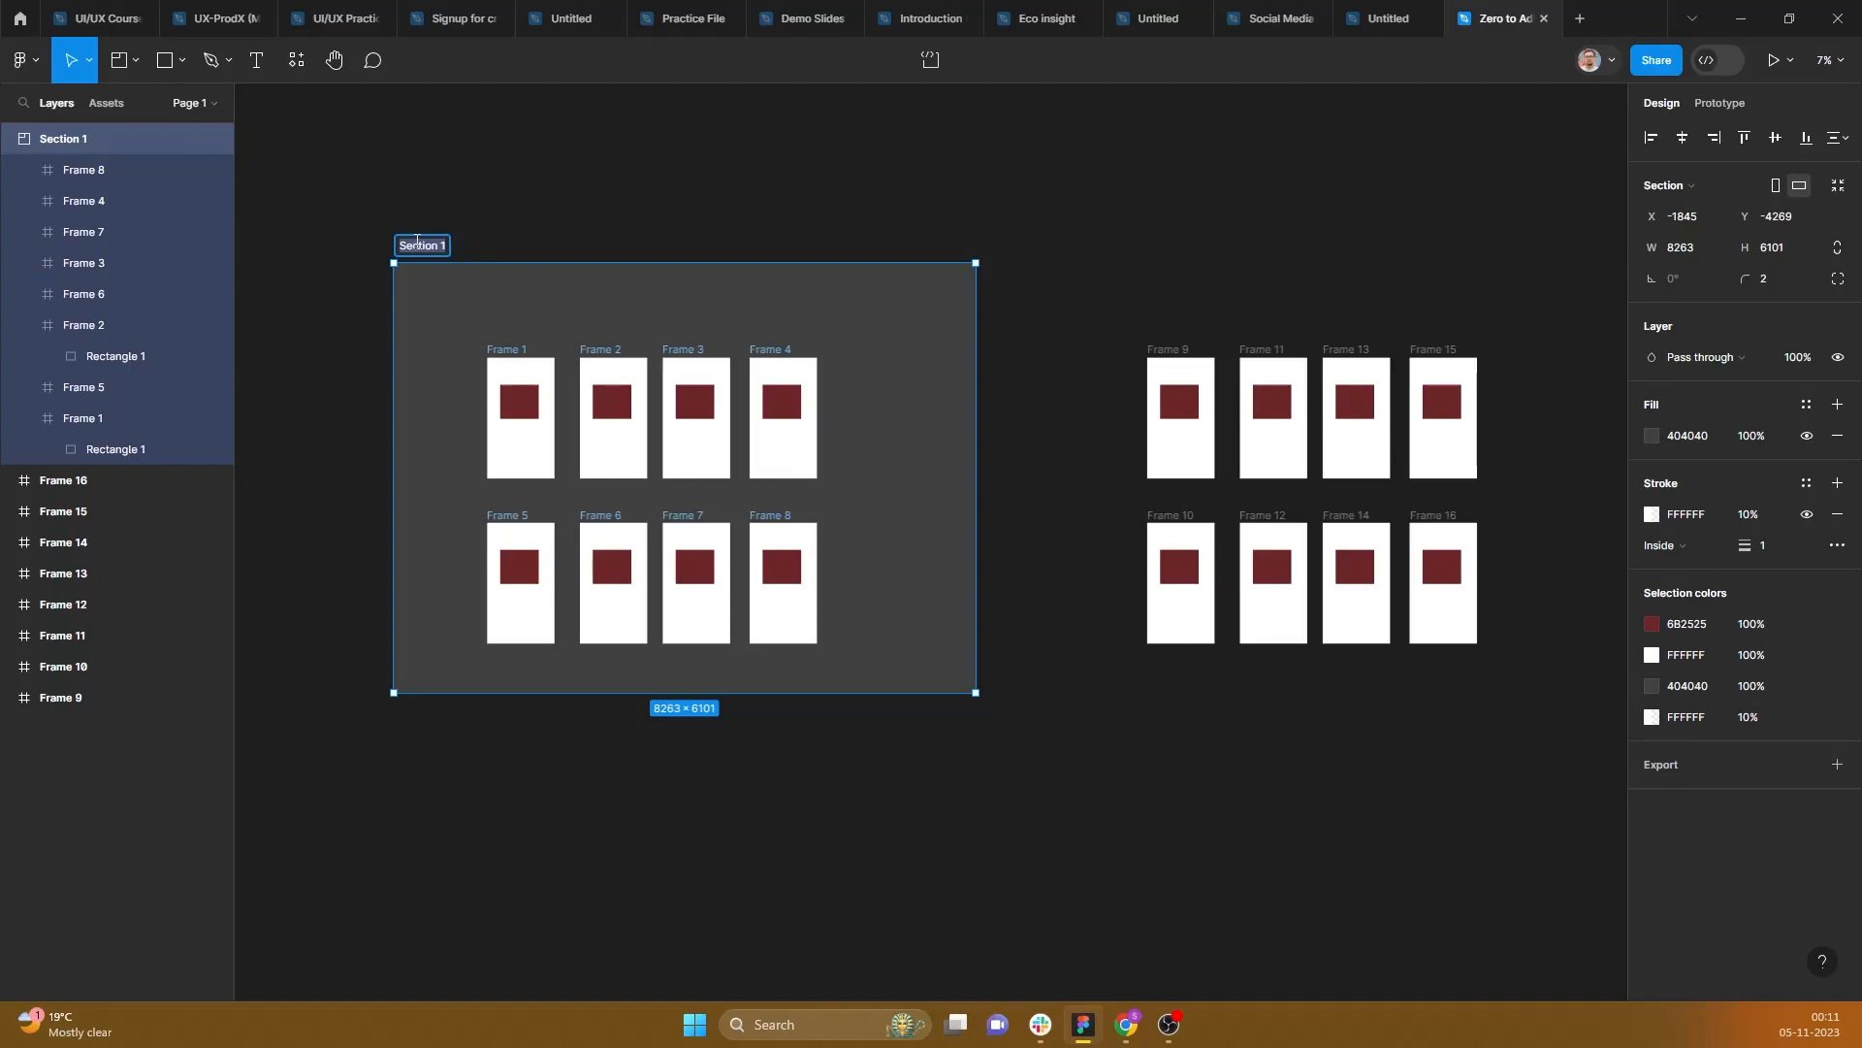
{"action": "key", "text": "BackSpace"}
{"action": "type", "text": "Section A"}
{"action": "left_click", "coordinate": [495, 189]}
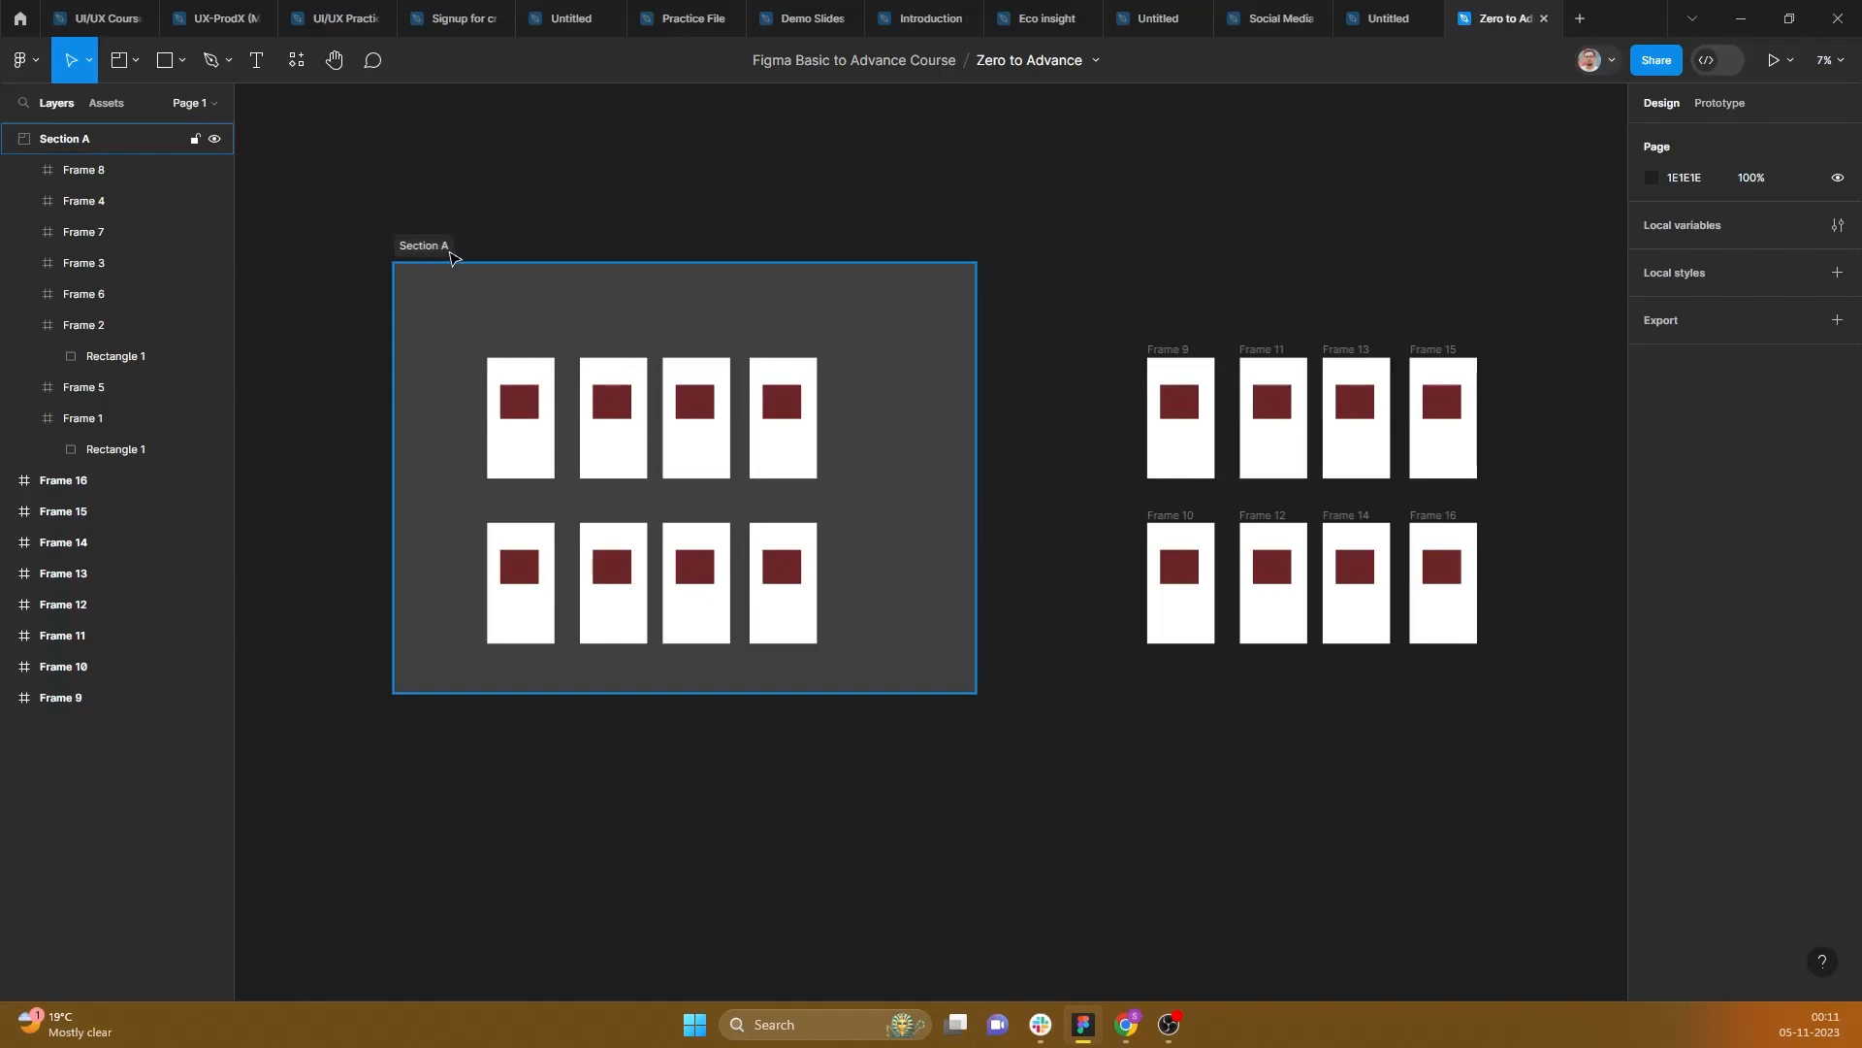
Step: Mark Section A as ready for dev and remove that ready status again
{"action": "left_click", "coordinate": [448, 246]}
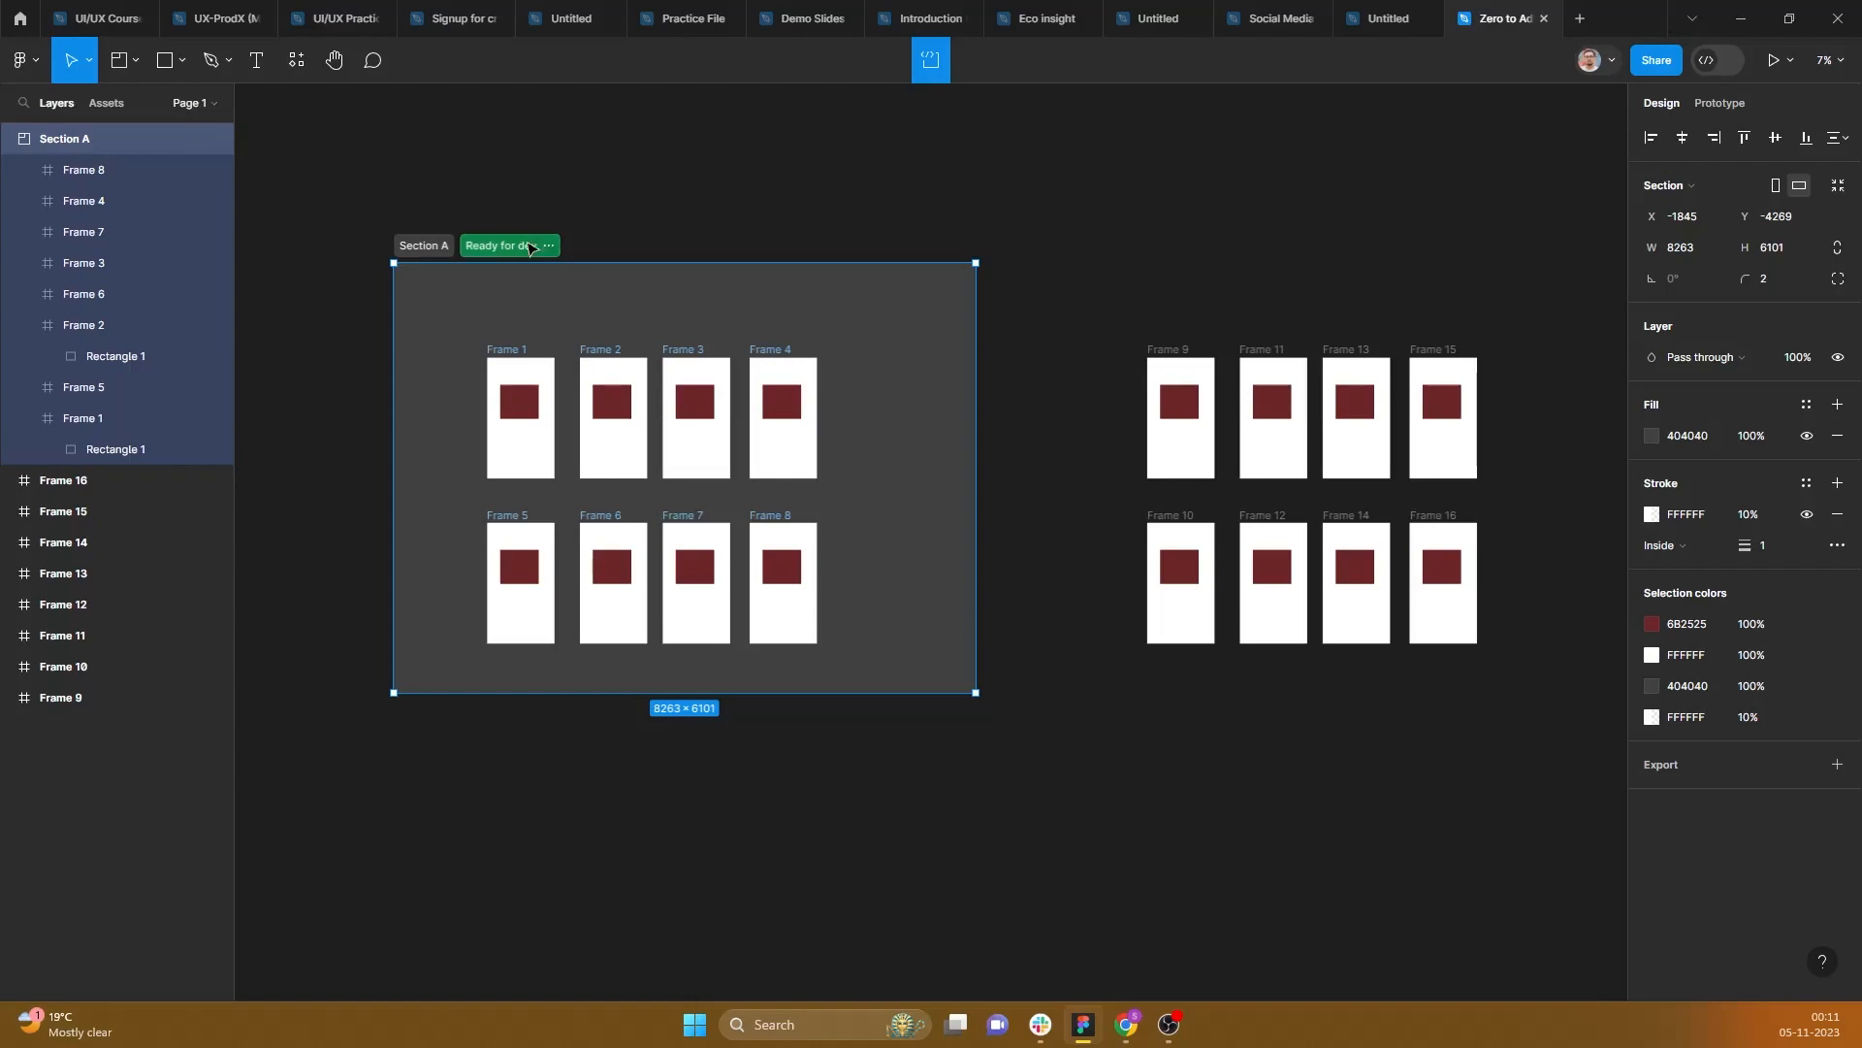
{"action": "left_click", "coordinate": [548, 245]}
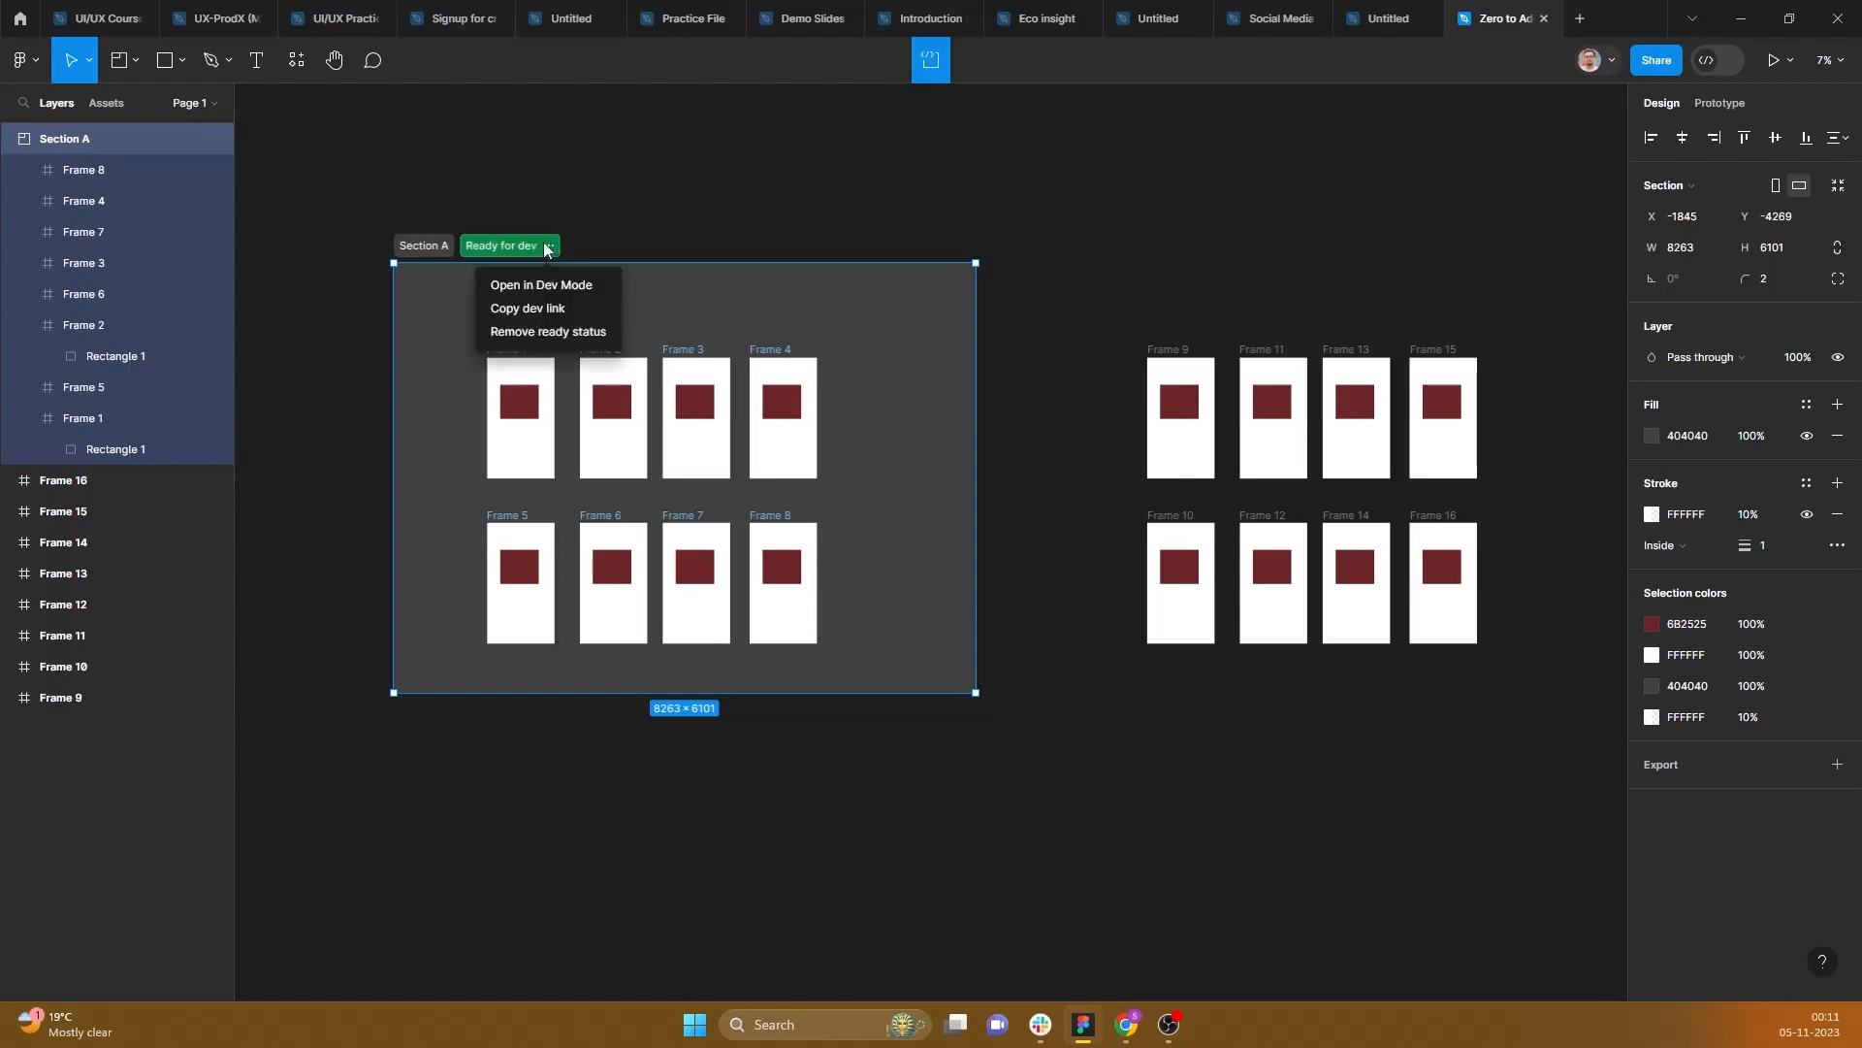
{"action": "left_click", "coordinate": [565, 333]}
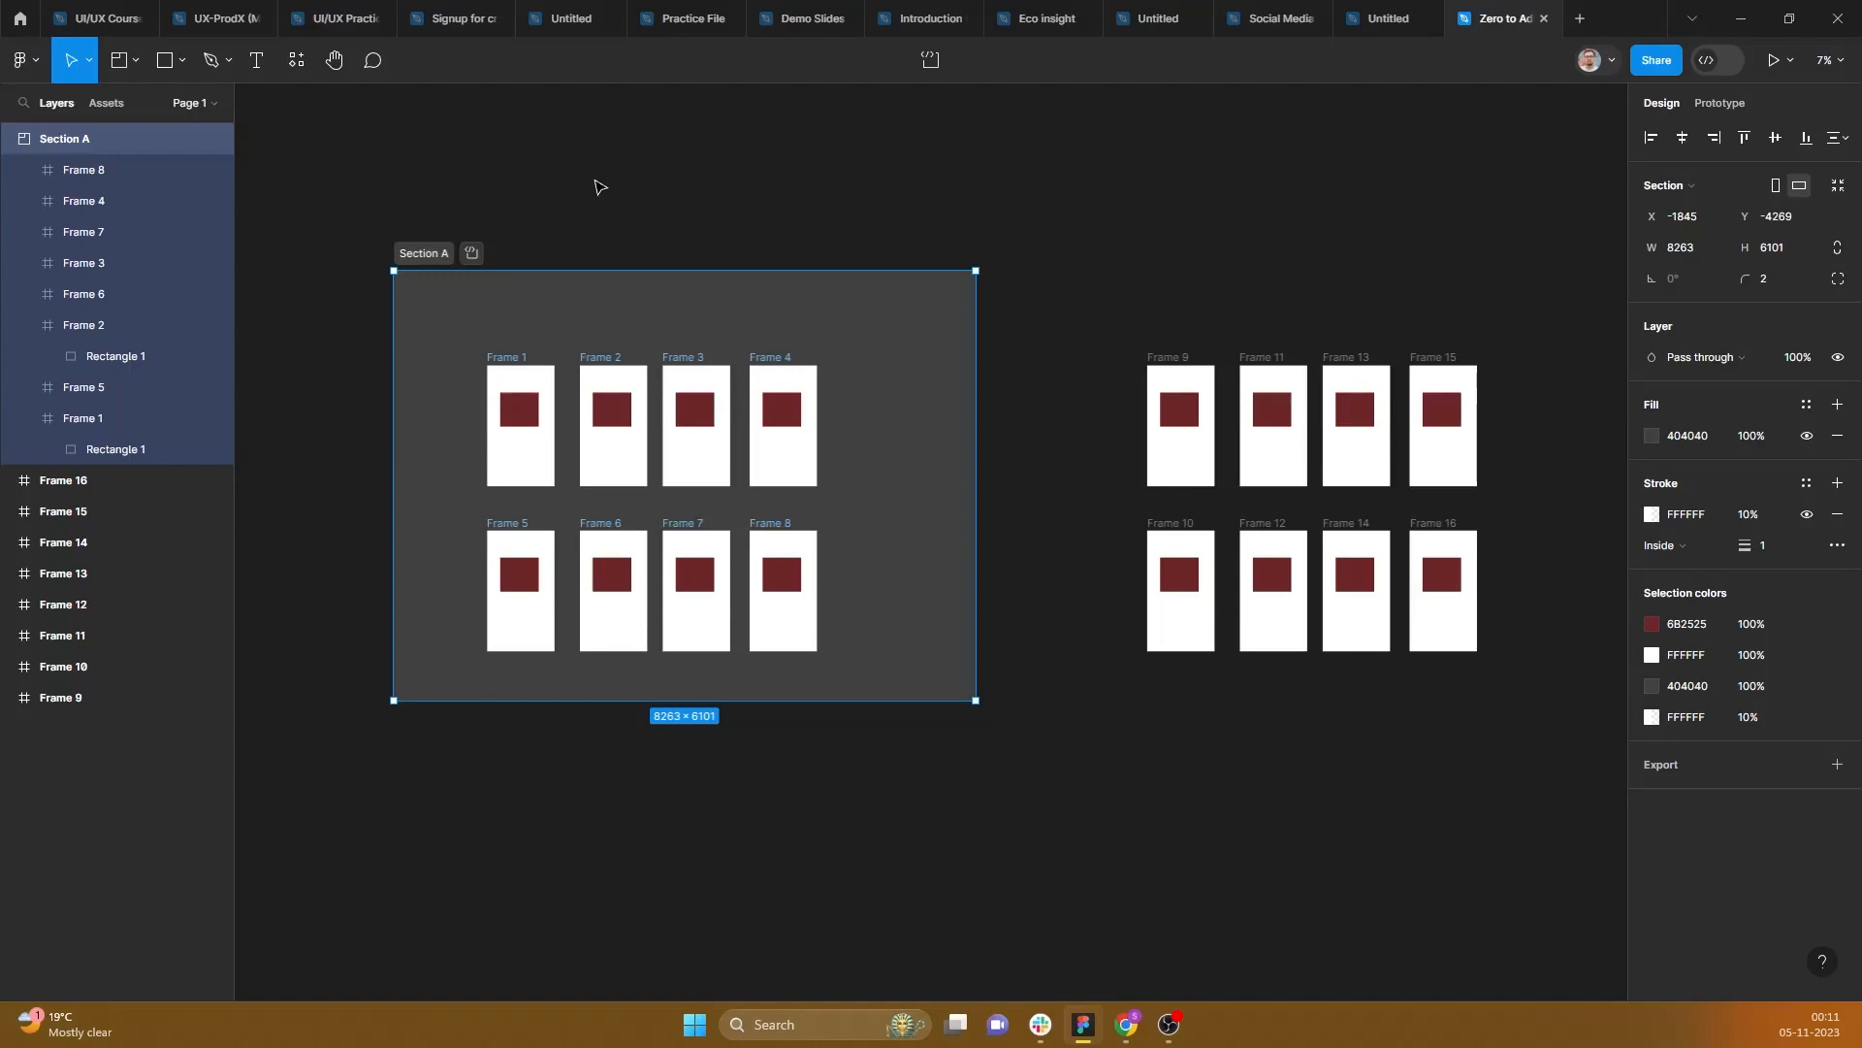
{"action": "scroll", "coordinate": [596, 184], "scroll_direction": "up", "scroll_amount": 1}
{"action": "scroll", "coordinate": [602, 194], "scroll_direction": "down", "scroll_amount": 3}
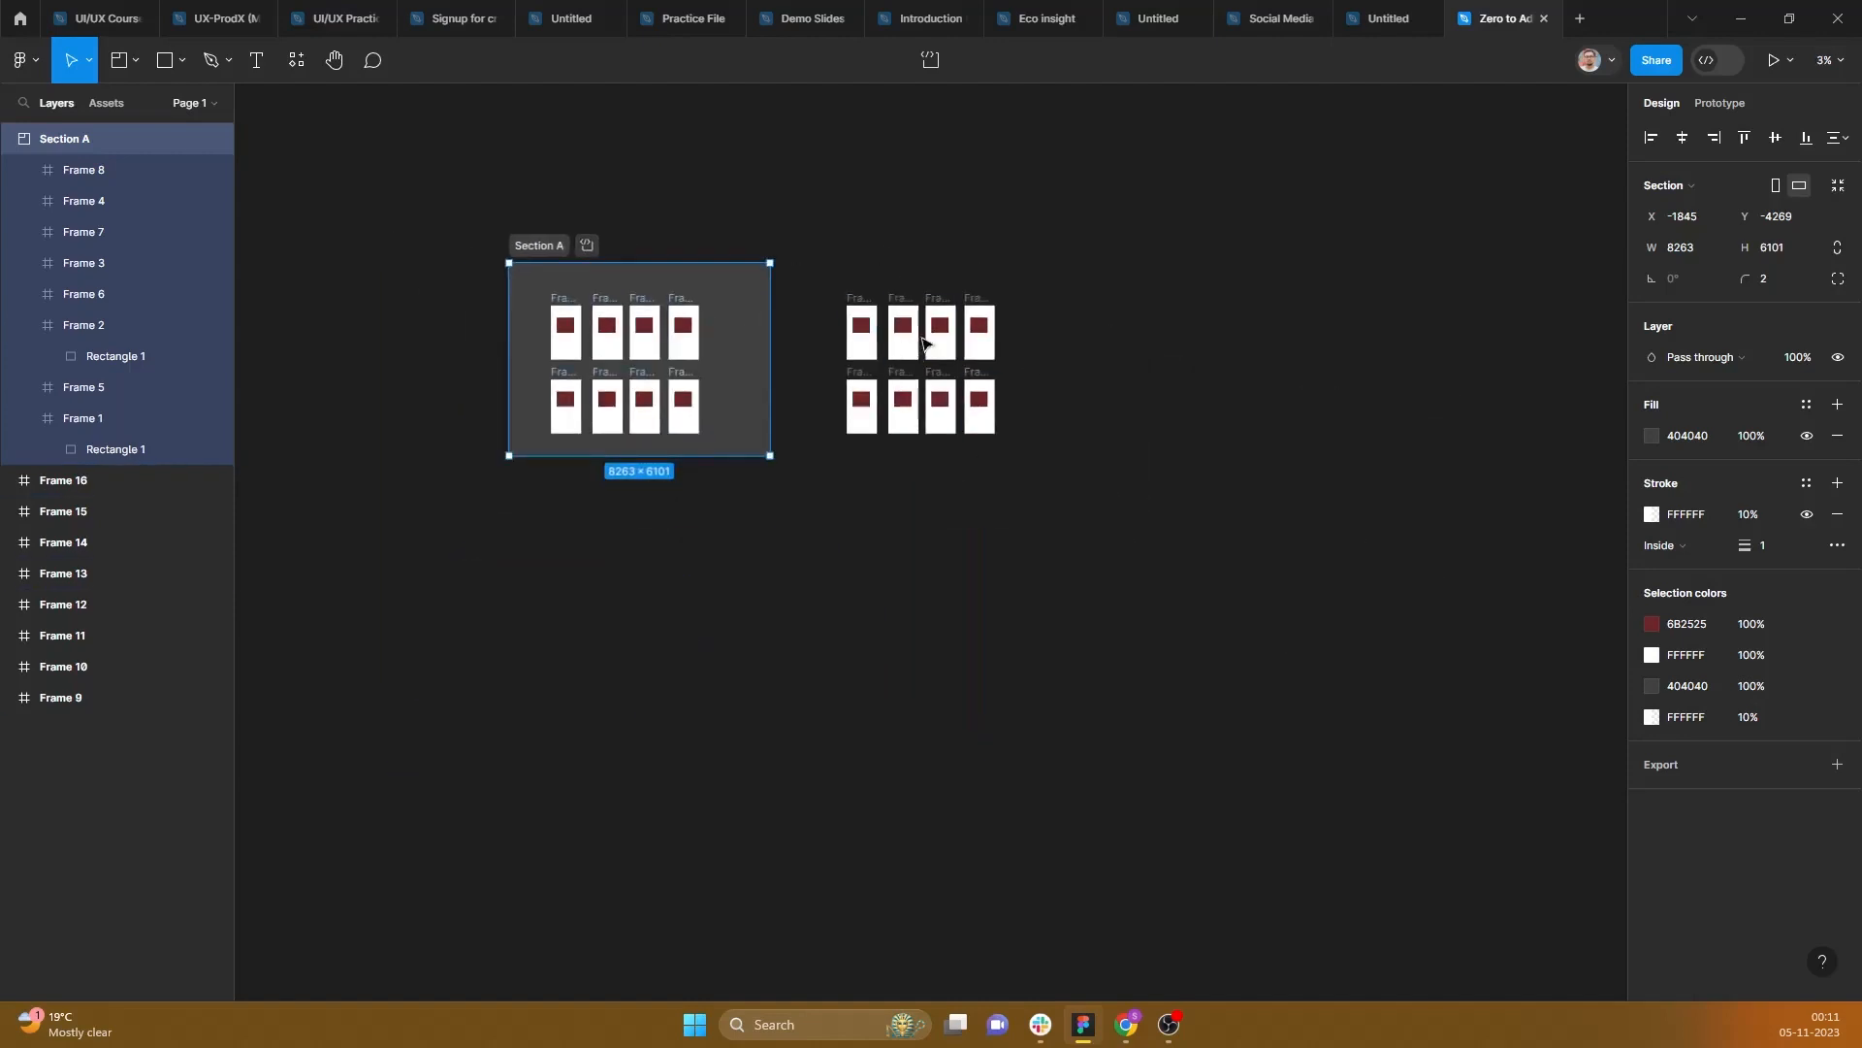
{"action": "left_click_drag", "start_coordinate": [832, 238], "coordinate": [1201, 764]}
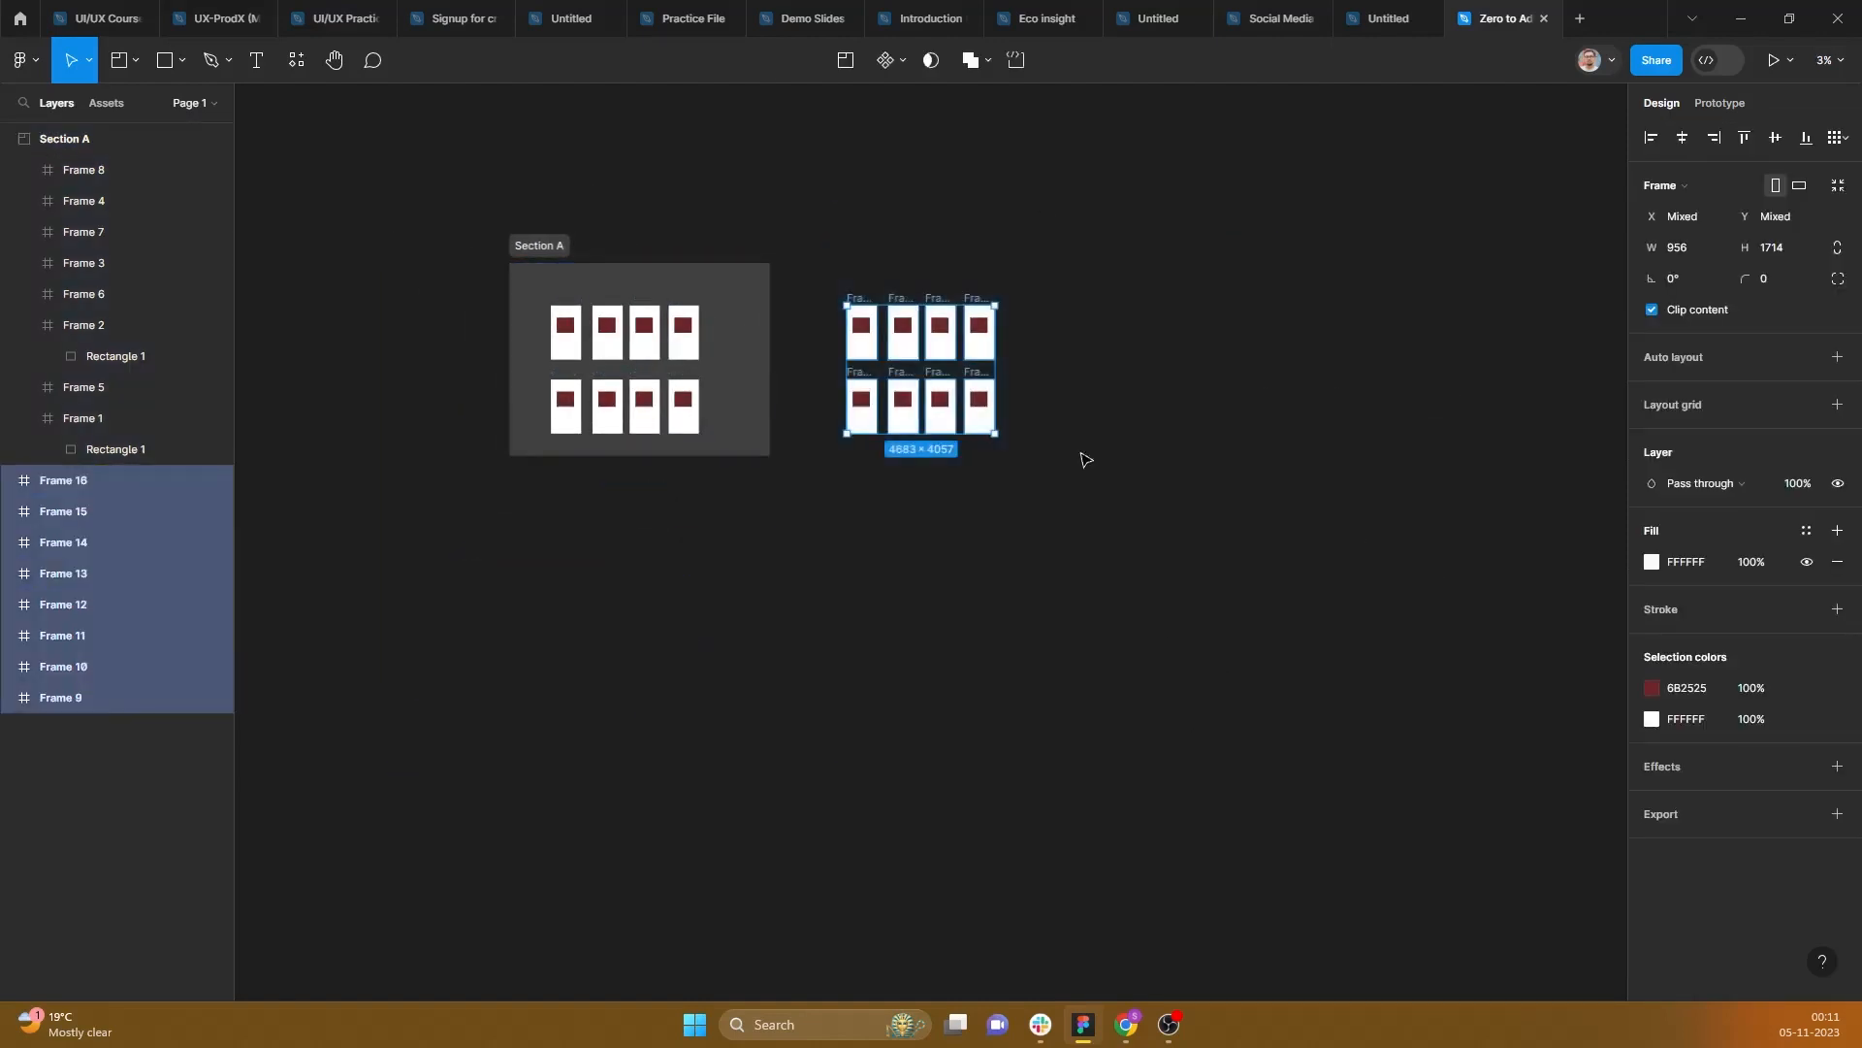
{"action": "scroll", "coordinate": [1073, 416], "scroll_direction": "up", "scroll_amount": 3}
{"action": "scroll", "coordinate": [1073, 417], "scroll_direction": "down", "scroll_amount": 3}
{"action": "left_click_drag", "start_coordinate": [1107, 292], "coordinate": [1104, 377]}
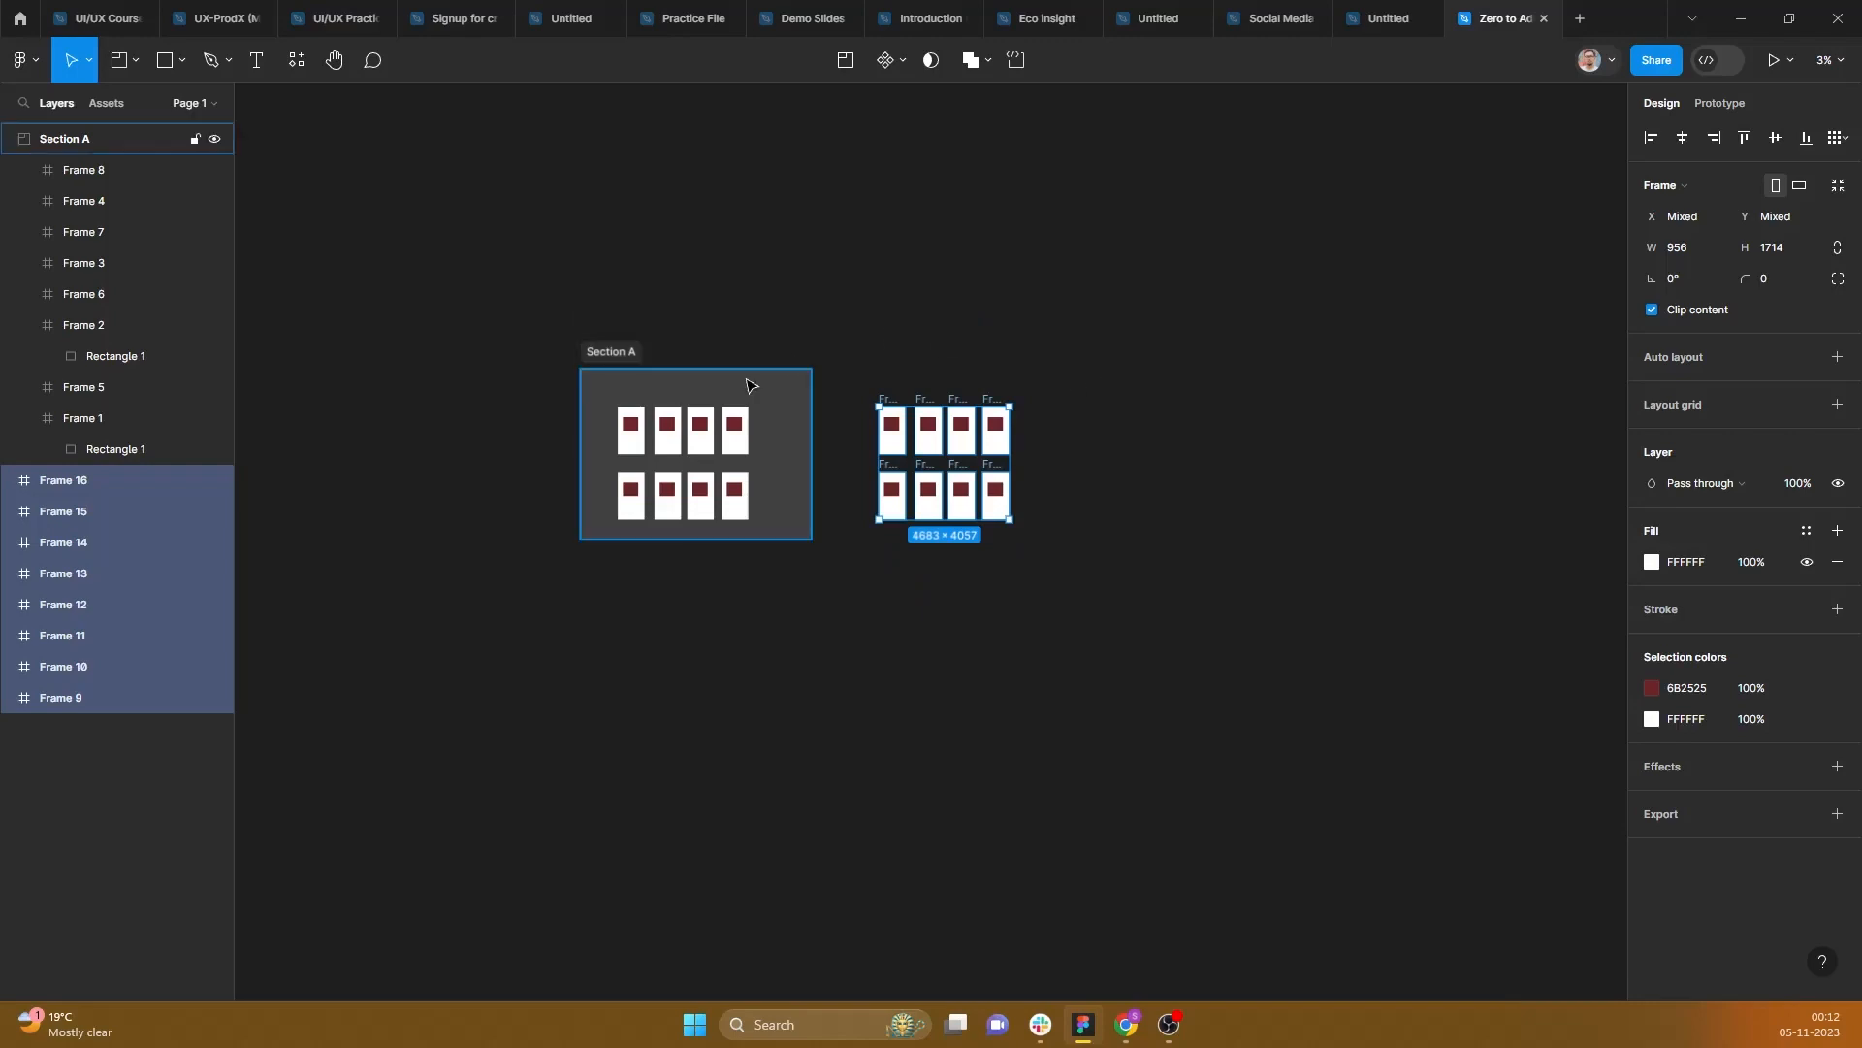
{"action": "scroll", "coordinate": [555, 477], "scroll_direction": "up", "scroll_amount": 1}
{"action": "scroll", "coordinate": [556, 477], "scroll_direction": "up", "scroll_amount": 3}
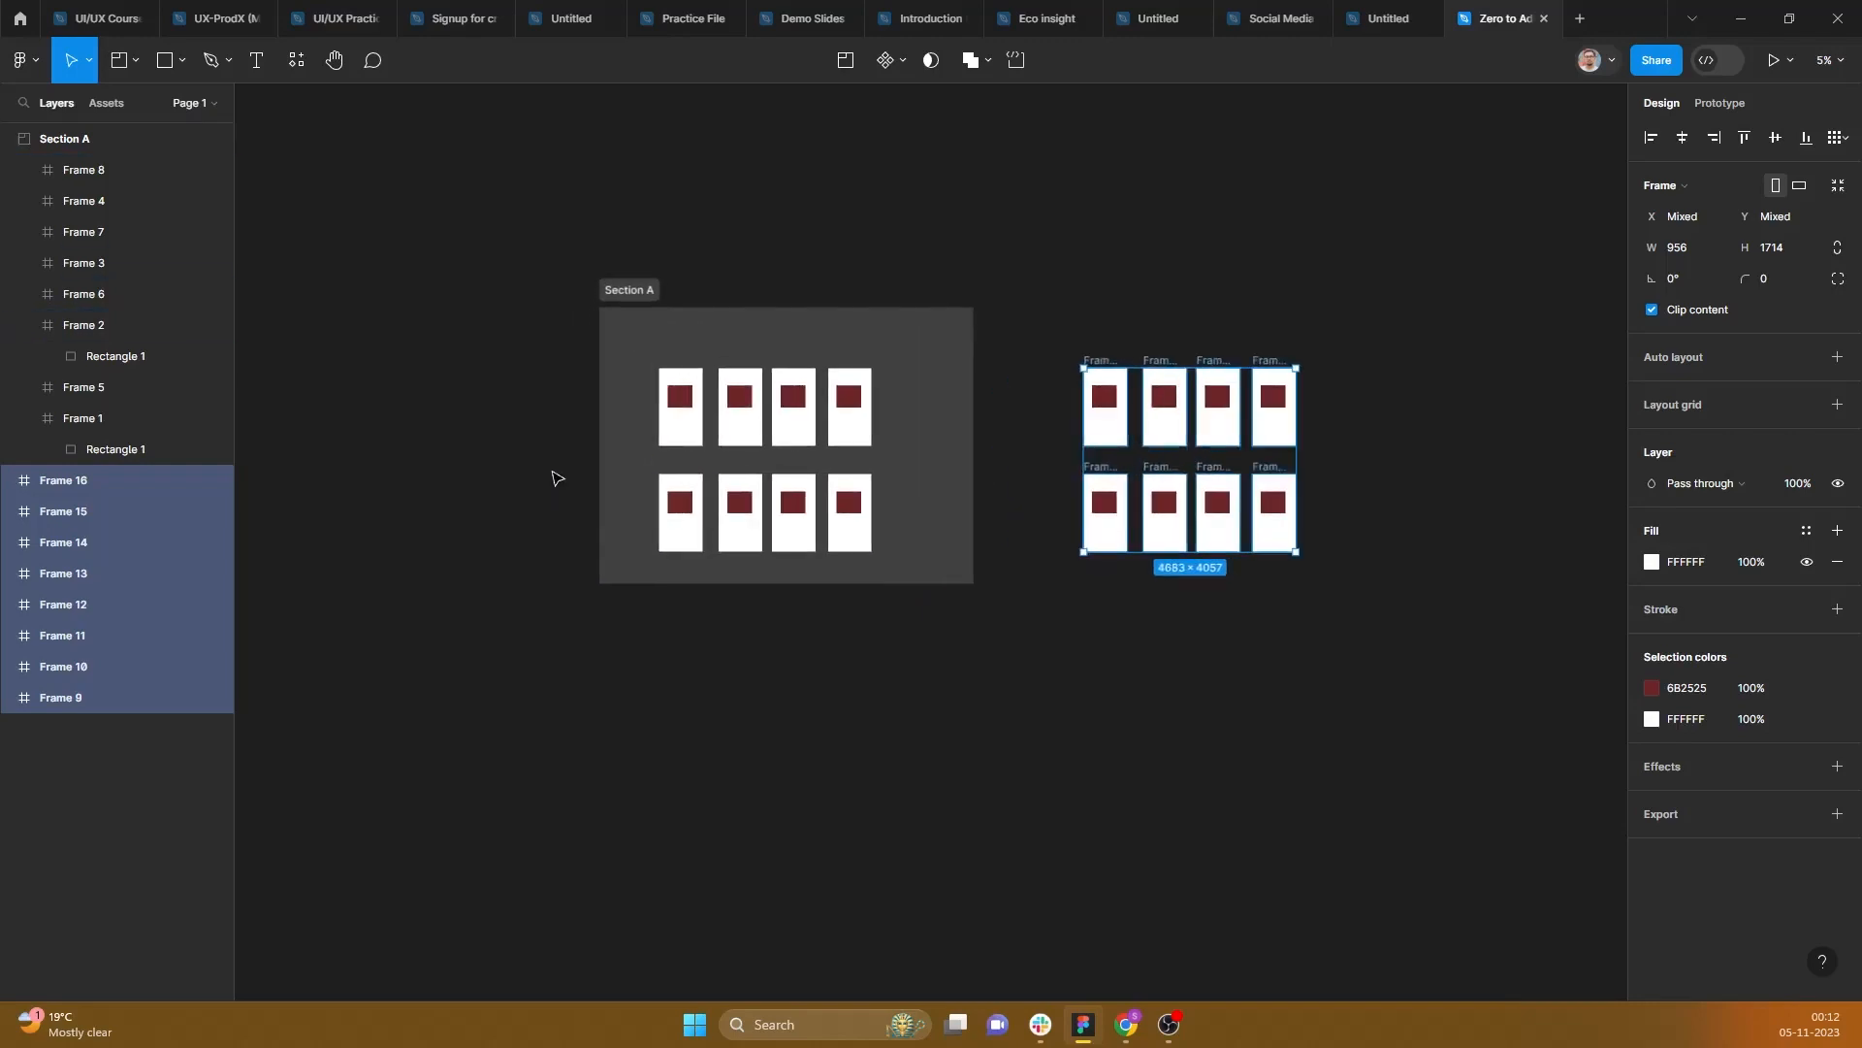
{"action": "left_click_drag", "start_coordinate": [970, 275], "coordinate": [755, 371]}
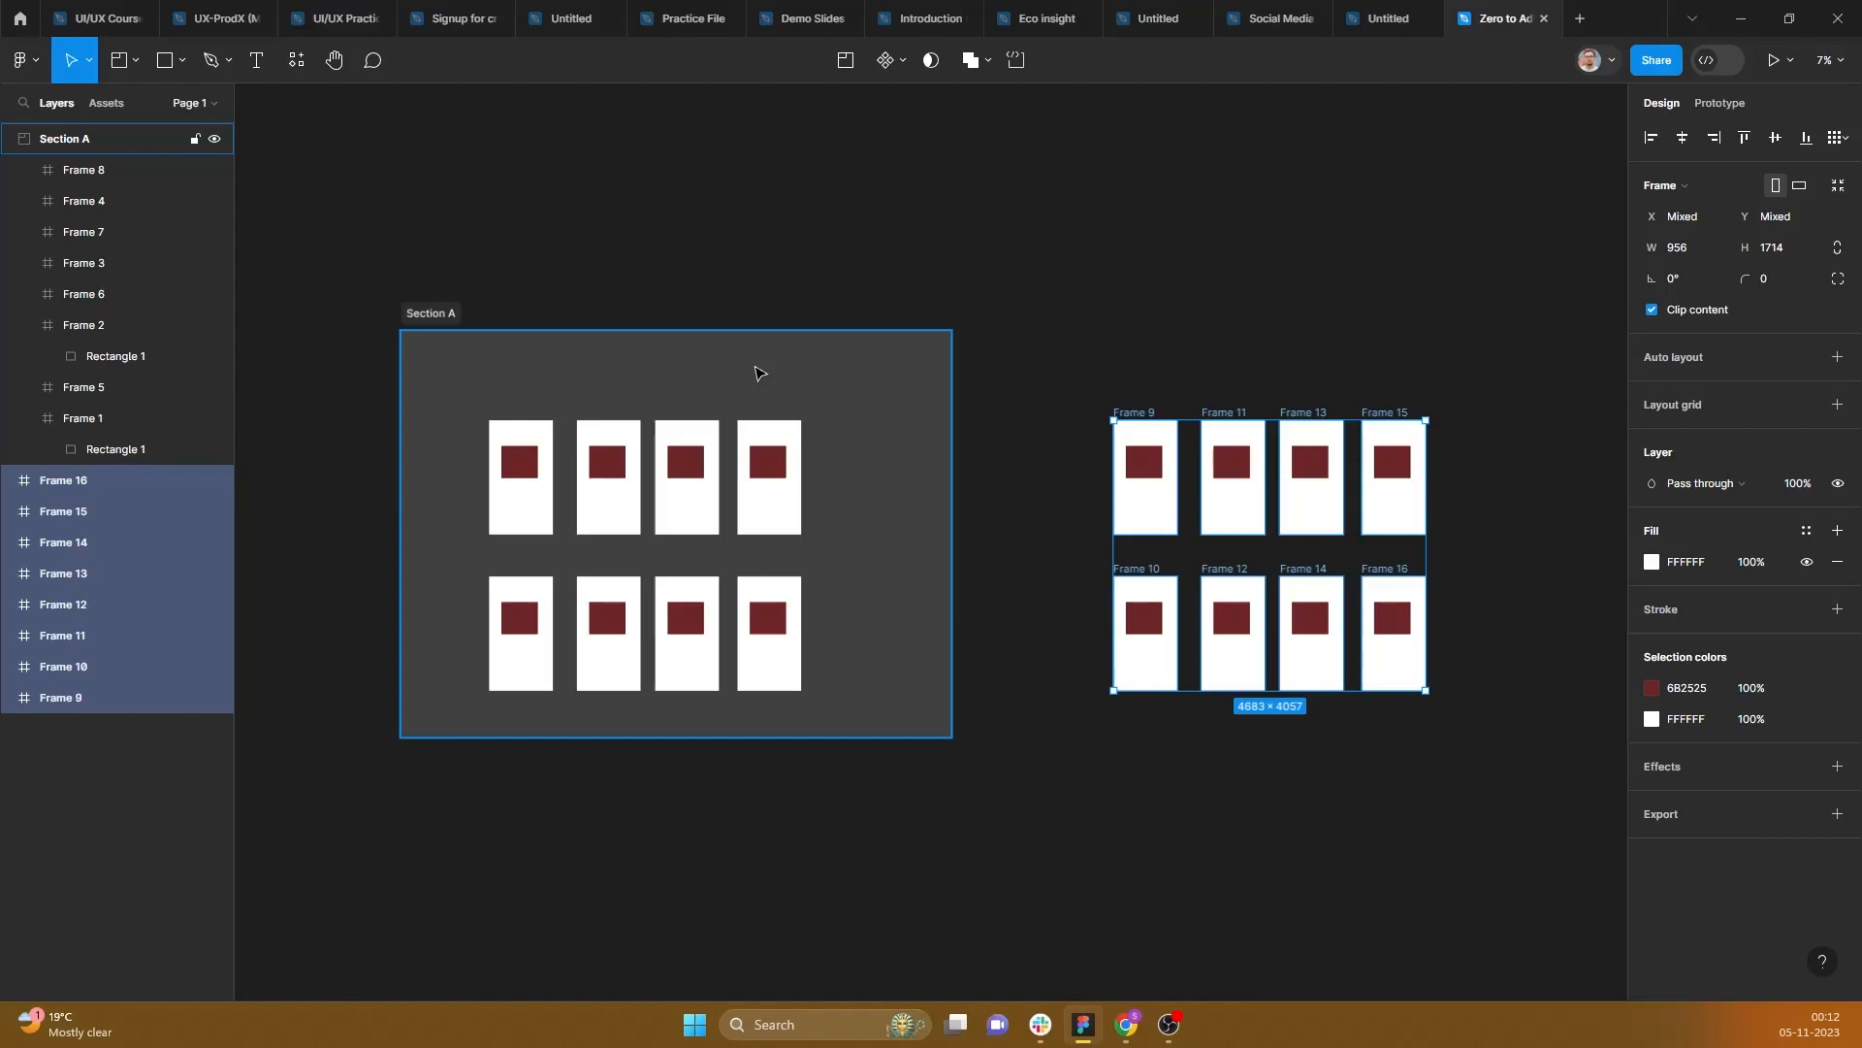
{"action": "left_click", "coordinate": [761, 275]}
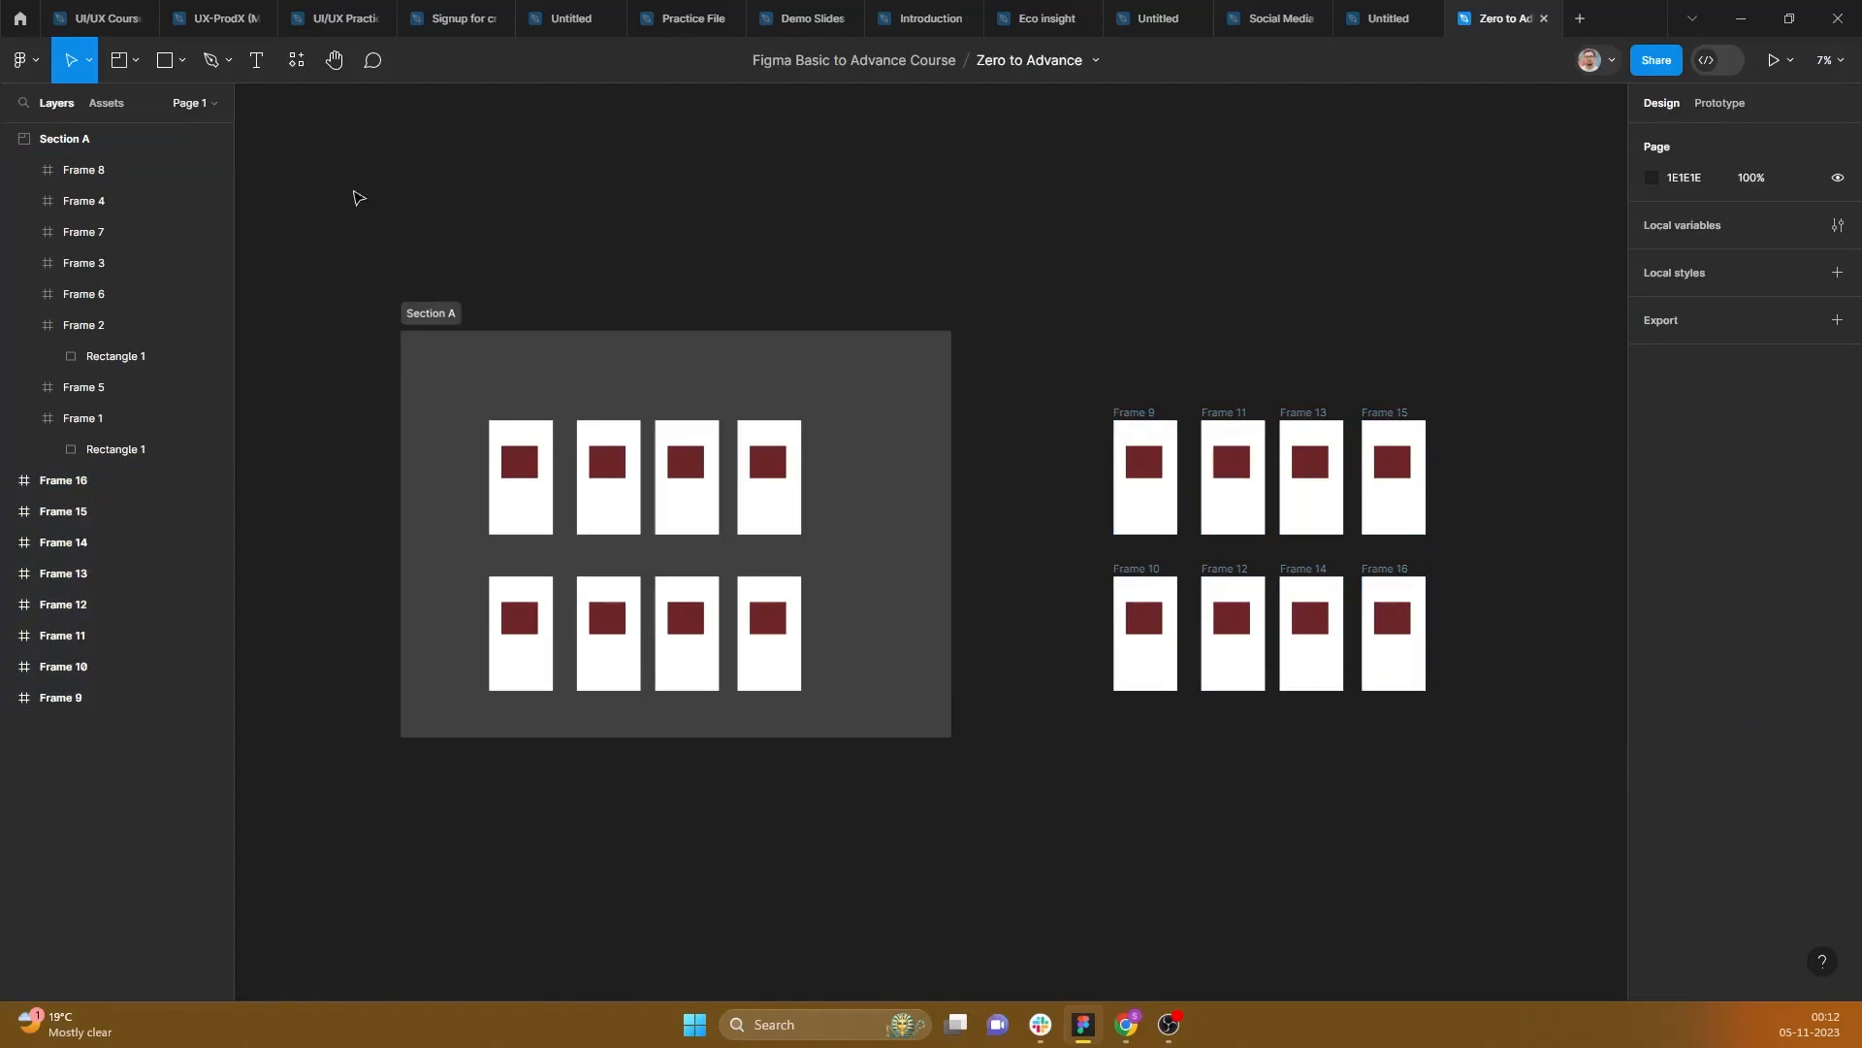
{"action": "left_click", "coordinate": [127, 53]}
{"action": "left_click", "coordinate": [136, 63]}
{"action": "left_click", "coordinate": [113, 154]}
{"action": "left_click", "coordinate": [136, 68]}
{"action": "left_click", "coordinate": [118, 130]}
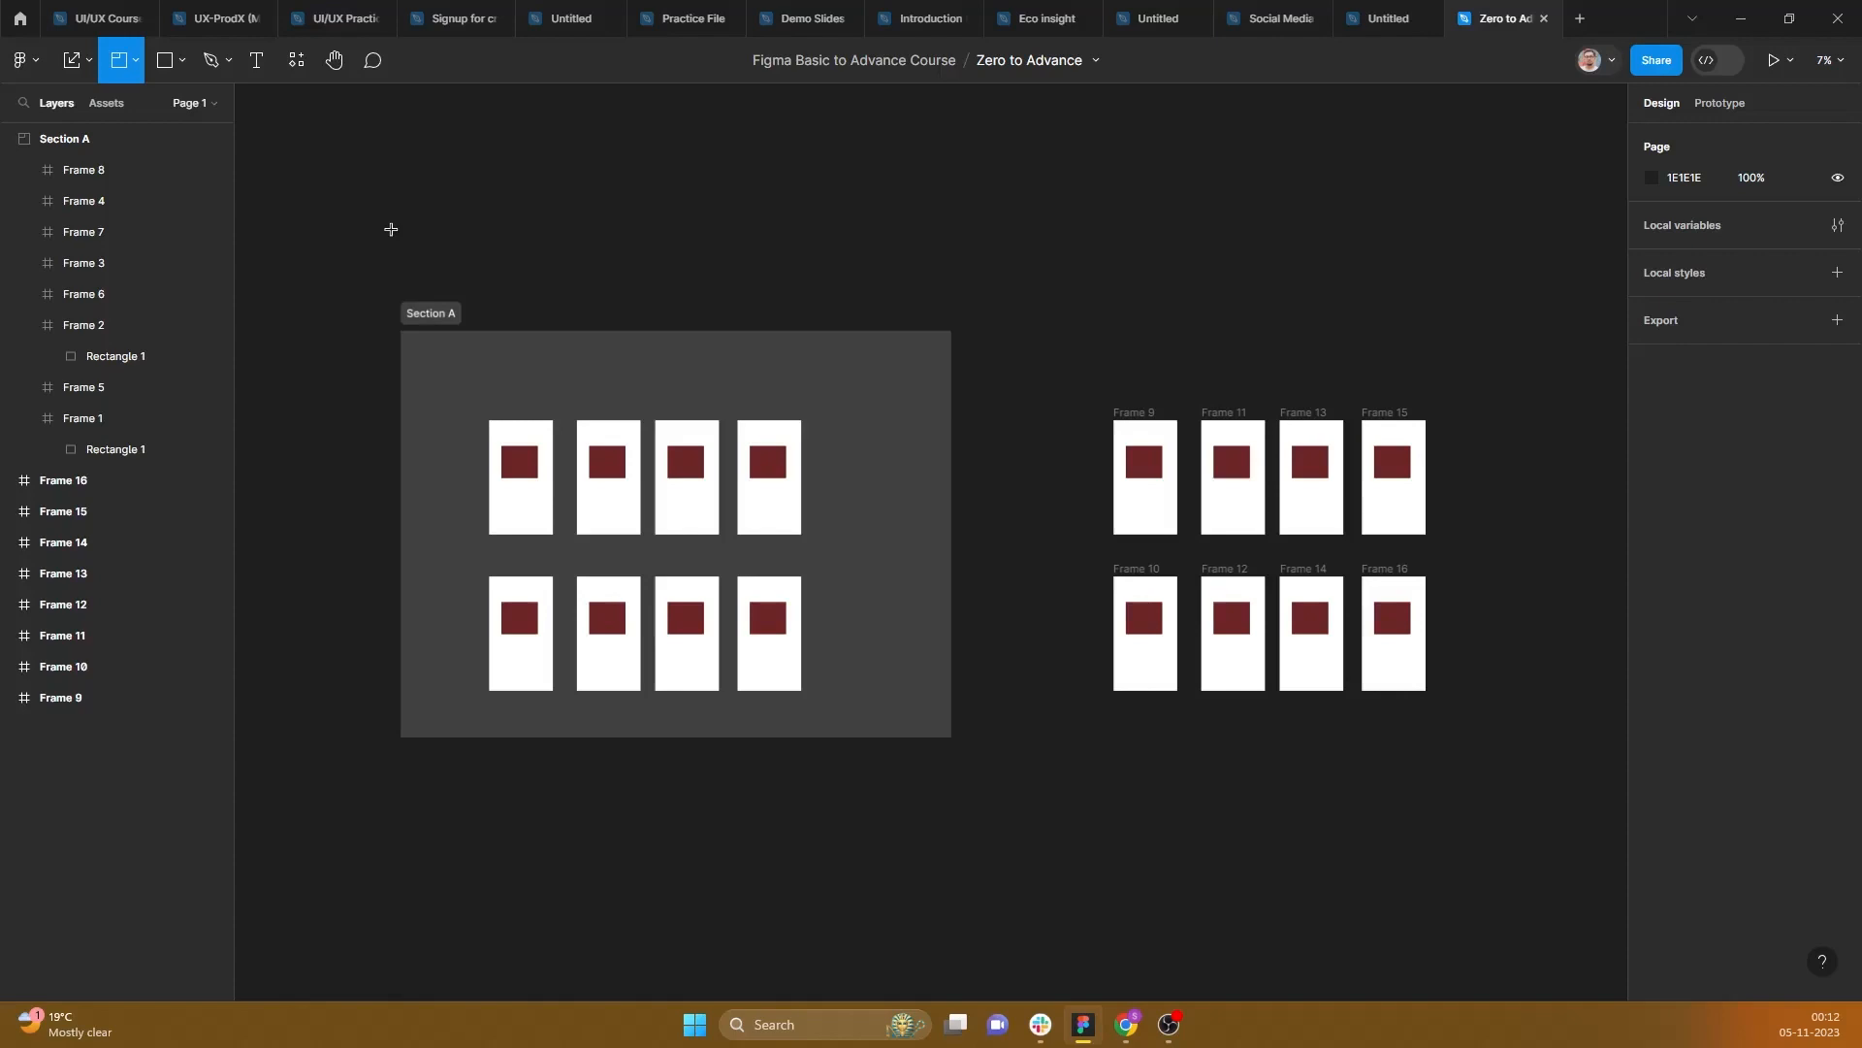
Step: Draw a square about 1892 by 1892 on the empty canvas above Section A
{"action": "left_click", "coordinate": [180, 61]}
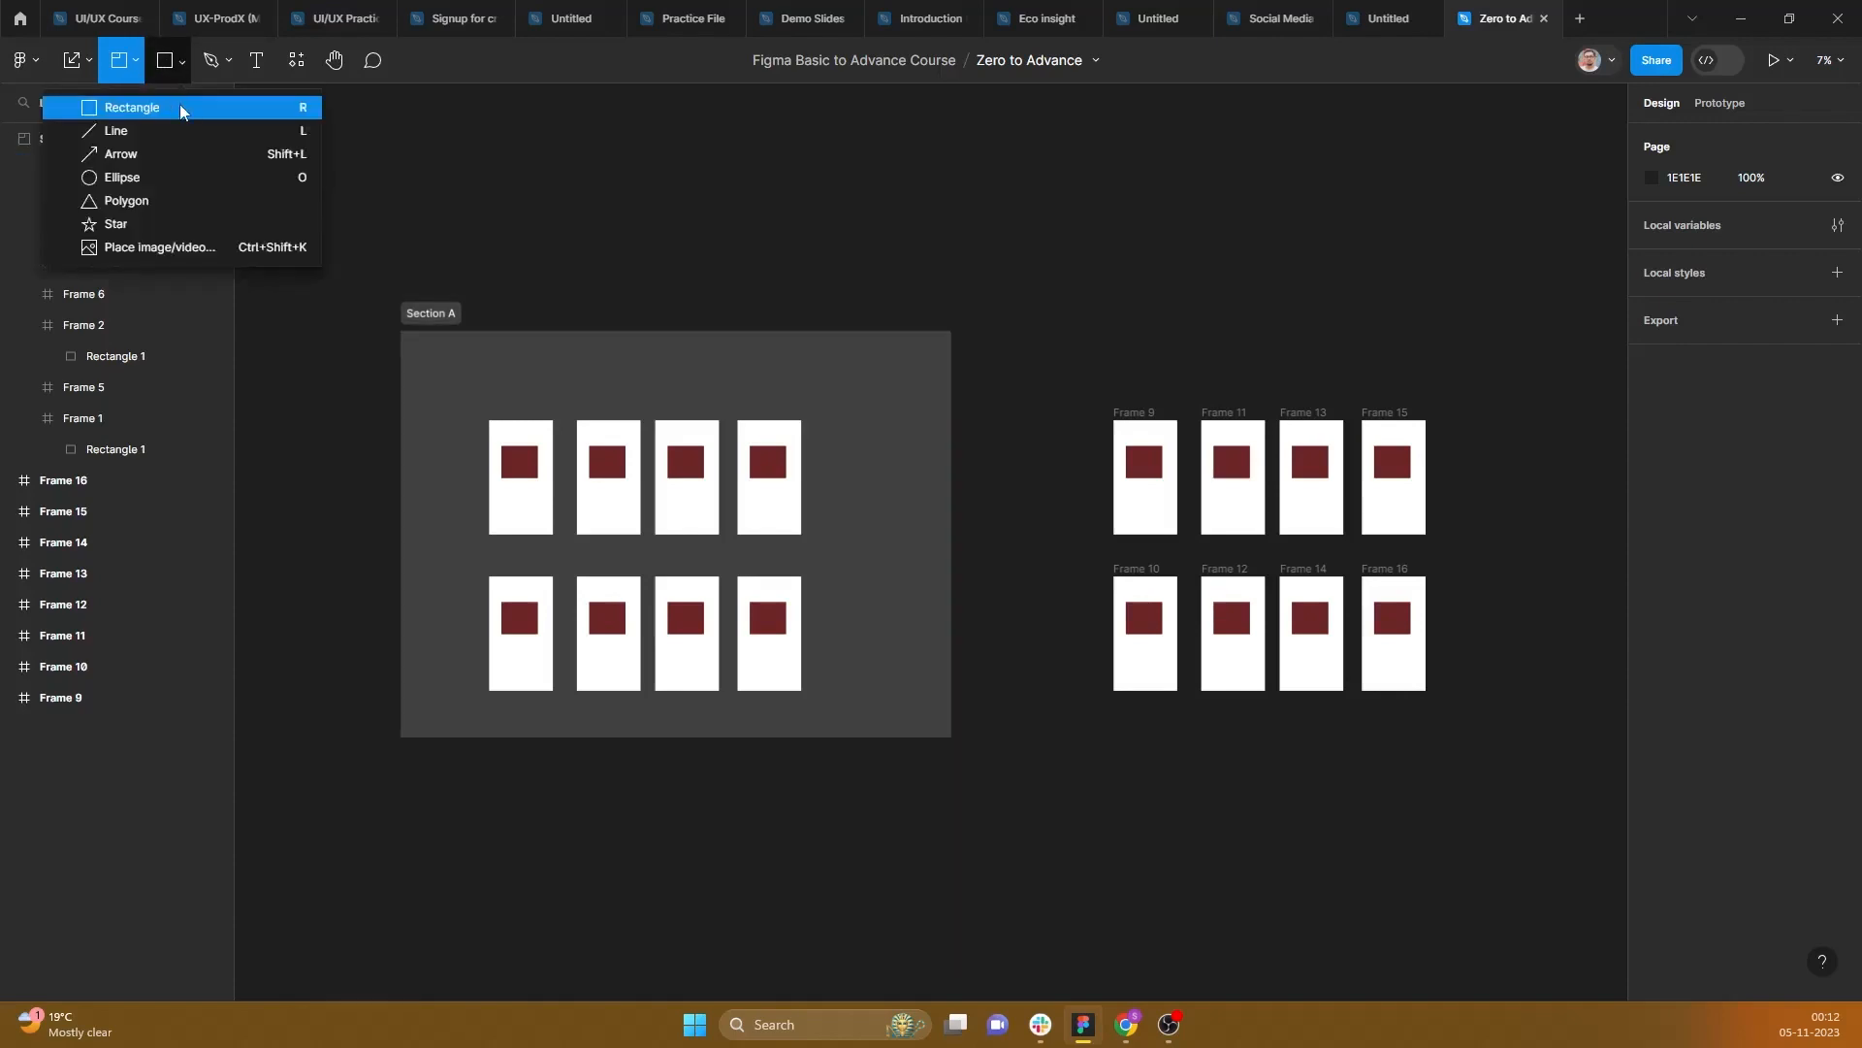
{"action": "left_click", "coordinate": [179, 102]}
{"action": "left_click_drag", "start_coordinate": [497, 133], "coordinate": [695, 331]}
{"action": "left_click_drag", "start_coordinate": [803, 256], "coordinate": [624, 177]}
{"action": "scroll", "coordinate": [570, 256], "scroll_direction": "up", "scroll_amount": 3}
{"action": "scroll", "coordinate": [574, 277], "scroll_direction": "up", "scroll_amount": 2}
{"action": "scroll", "coordinate": [582, 308], "scroll_direction": "up", "scroll_amount": 2}
Step: Draw a slice about 1082 by 716 inside the new square
{"action": "left_click", "coordinate": [181, 60]}
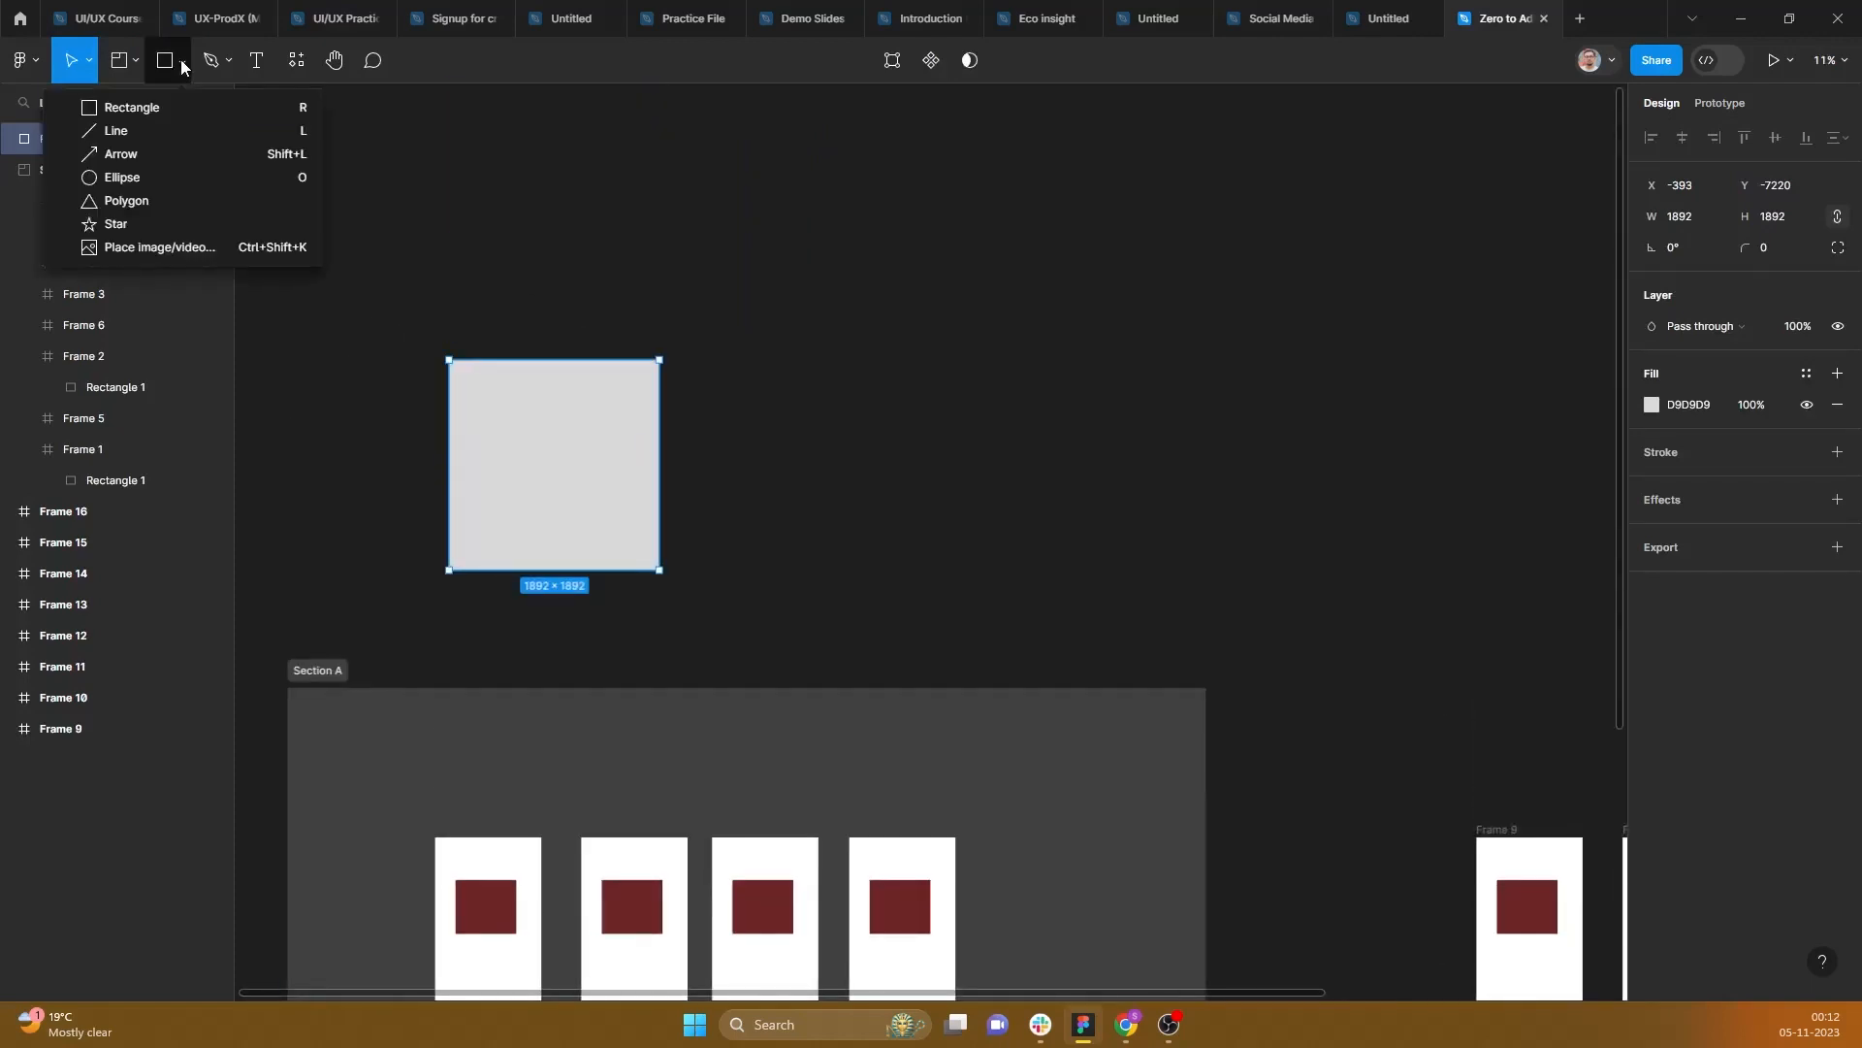
{"action": "left_click", "coordinate": [134, 62]}
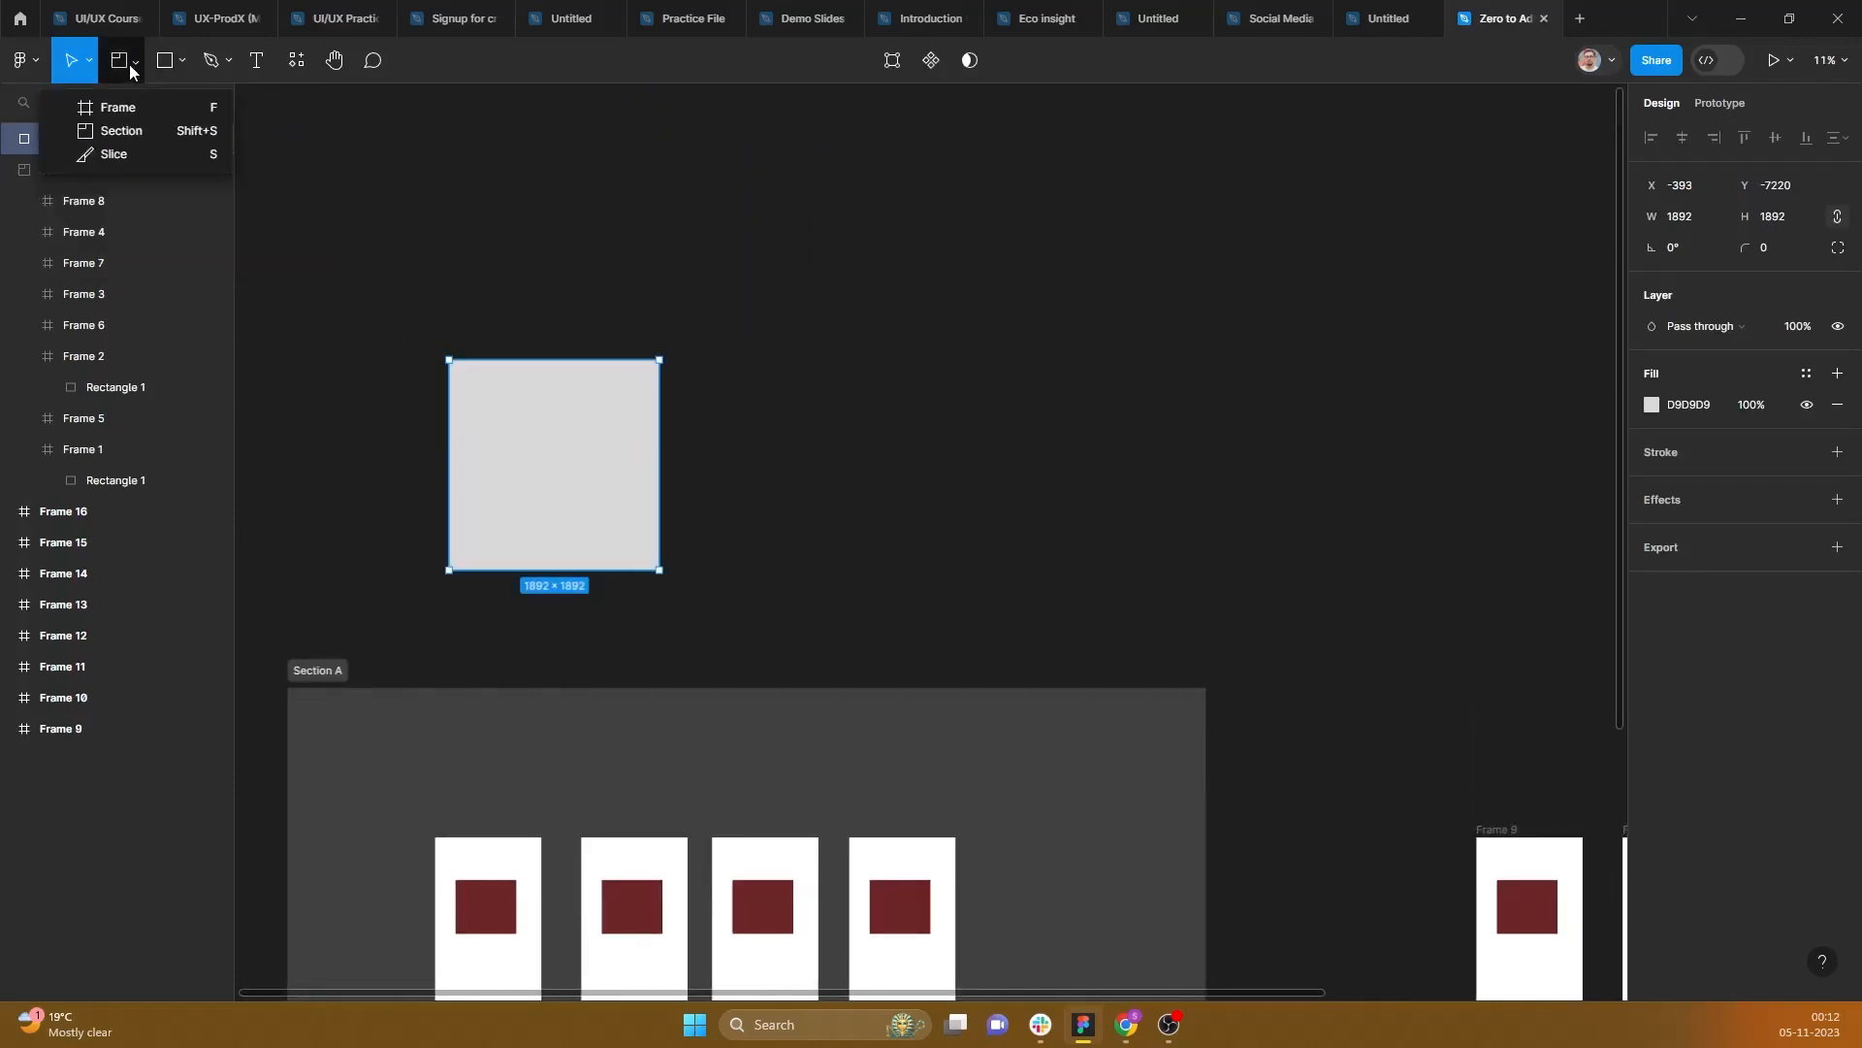
{"action": "left_click", "coordinate": [113, 153]}
{"action": "mouse_move", "coordinate": [483, 379]}
{"action": "left_mouse_down"}
{"action": "mouse_move", "coordinate": [531, 446]}
{"action": "mouse_move", "coordinate": [604, 459]}
{"action": "mouse_move", "coordinate": [557, 445]}
{"action": "left_mouse_up"}
Step: Export the slice at 1x as a PNG named "Slice 1" to the Desktop, replacing the existing file
{"action": "left_click", "coordinate": [1837, 295]}
{"action": "left_click", "coordinate": [1726, 372]}
{"action": "left_click", "coordinate": [102, 197]}
{"action": "left_click", "coordinate": [718, 433]}
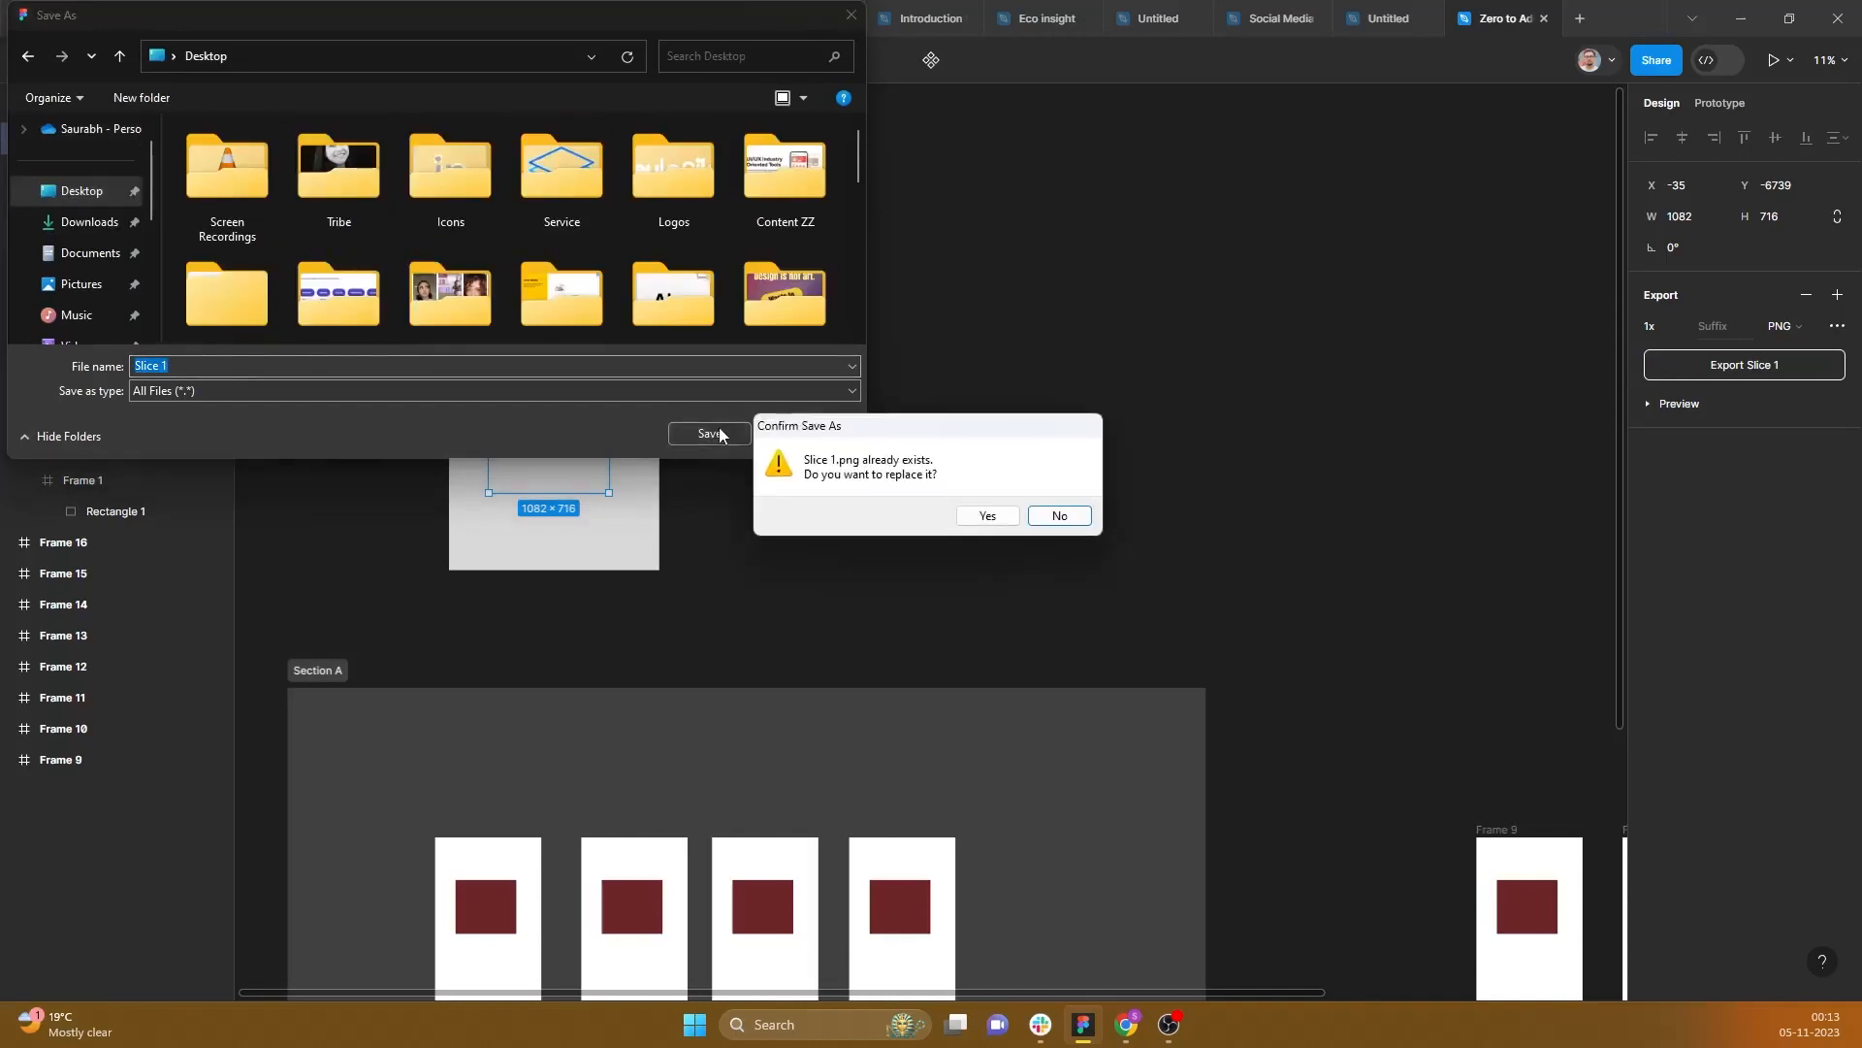
{"action": "left_click", "coordinate": [996, 517]}
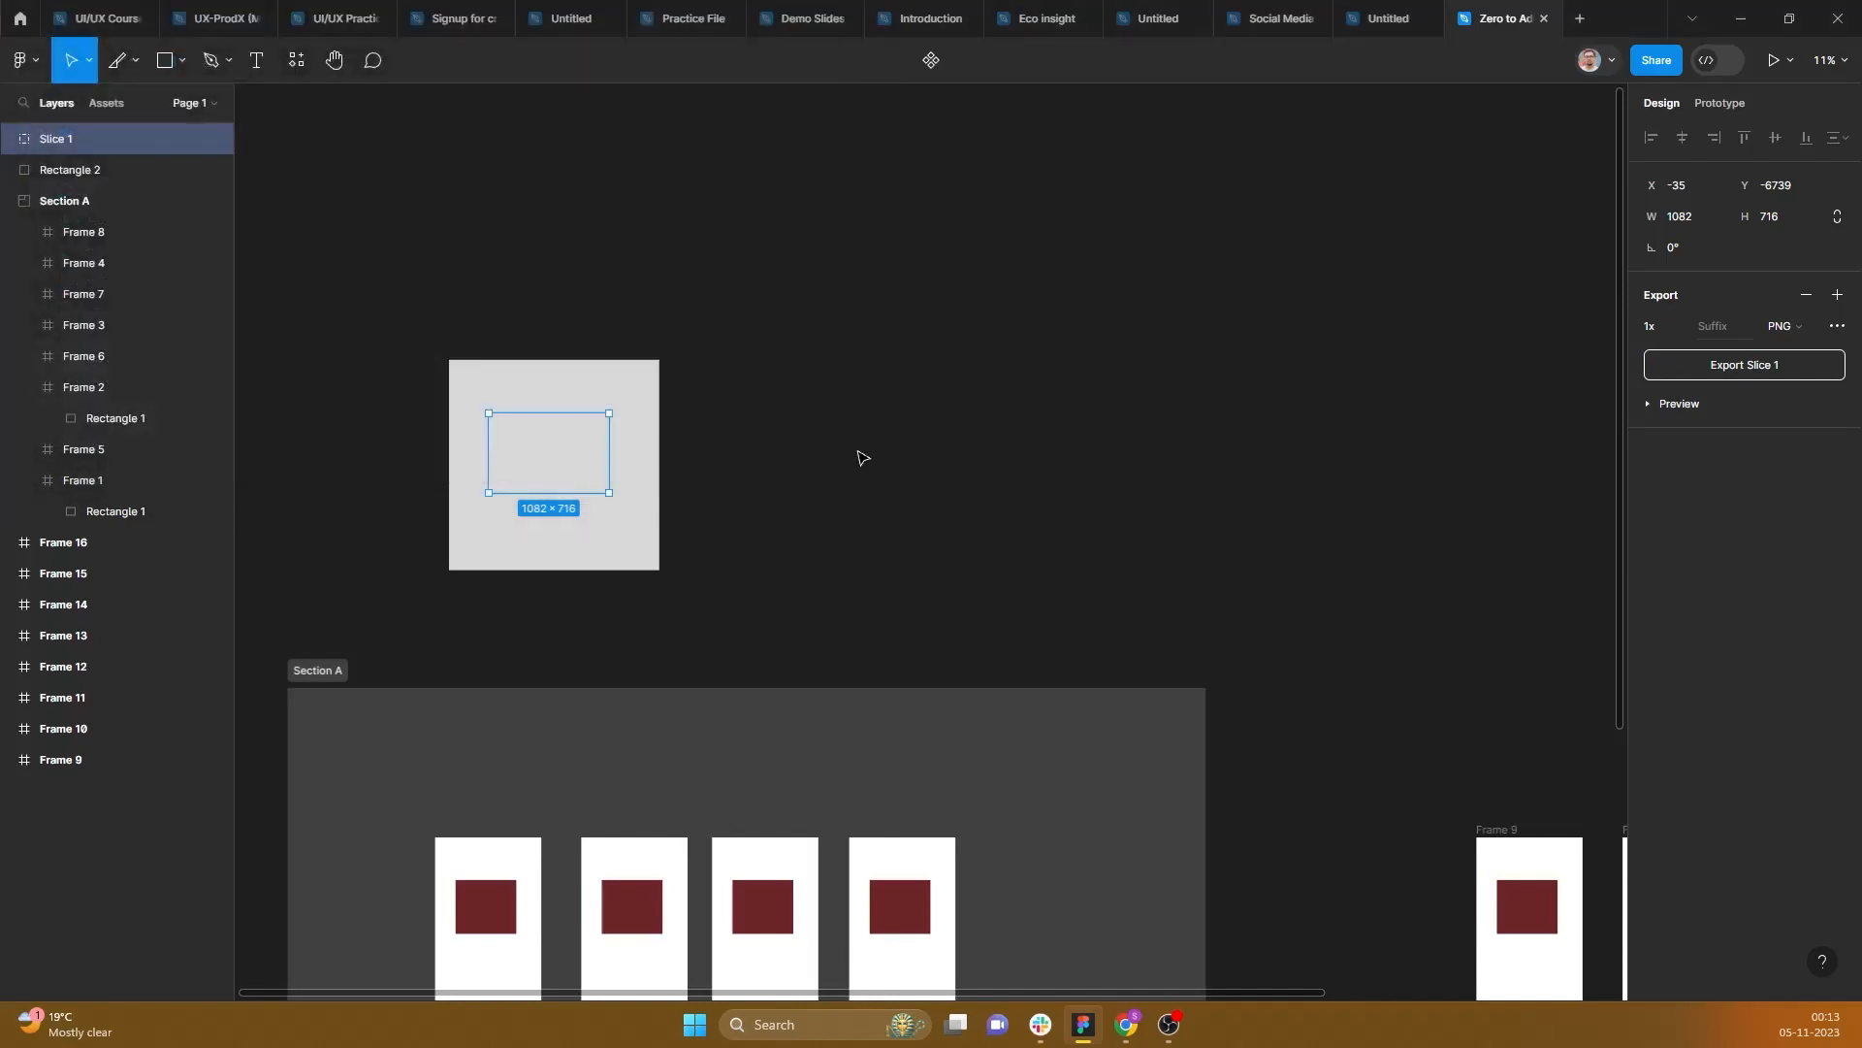
{"action": "left_click", "coordinate": [842, 458]}
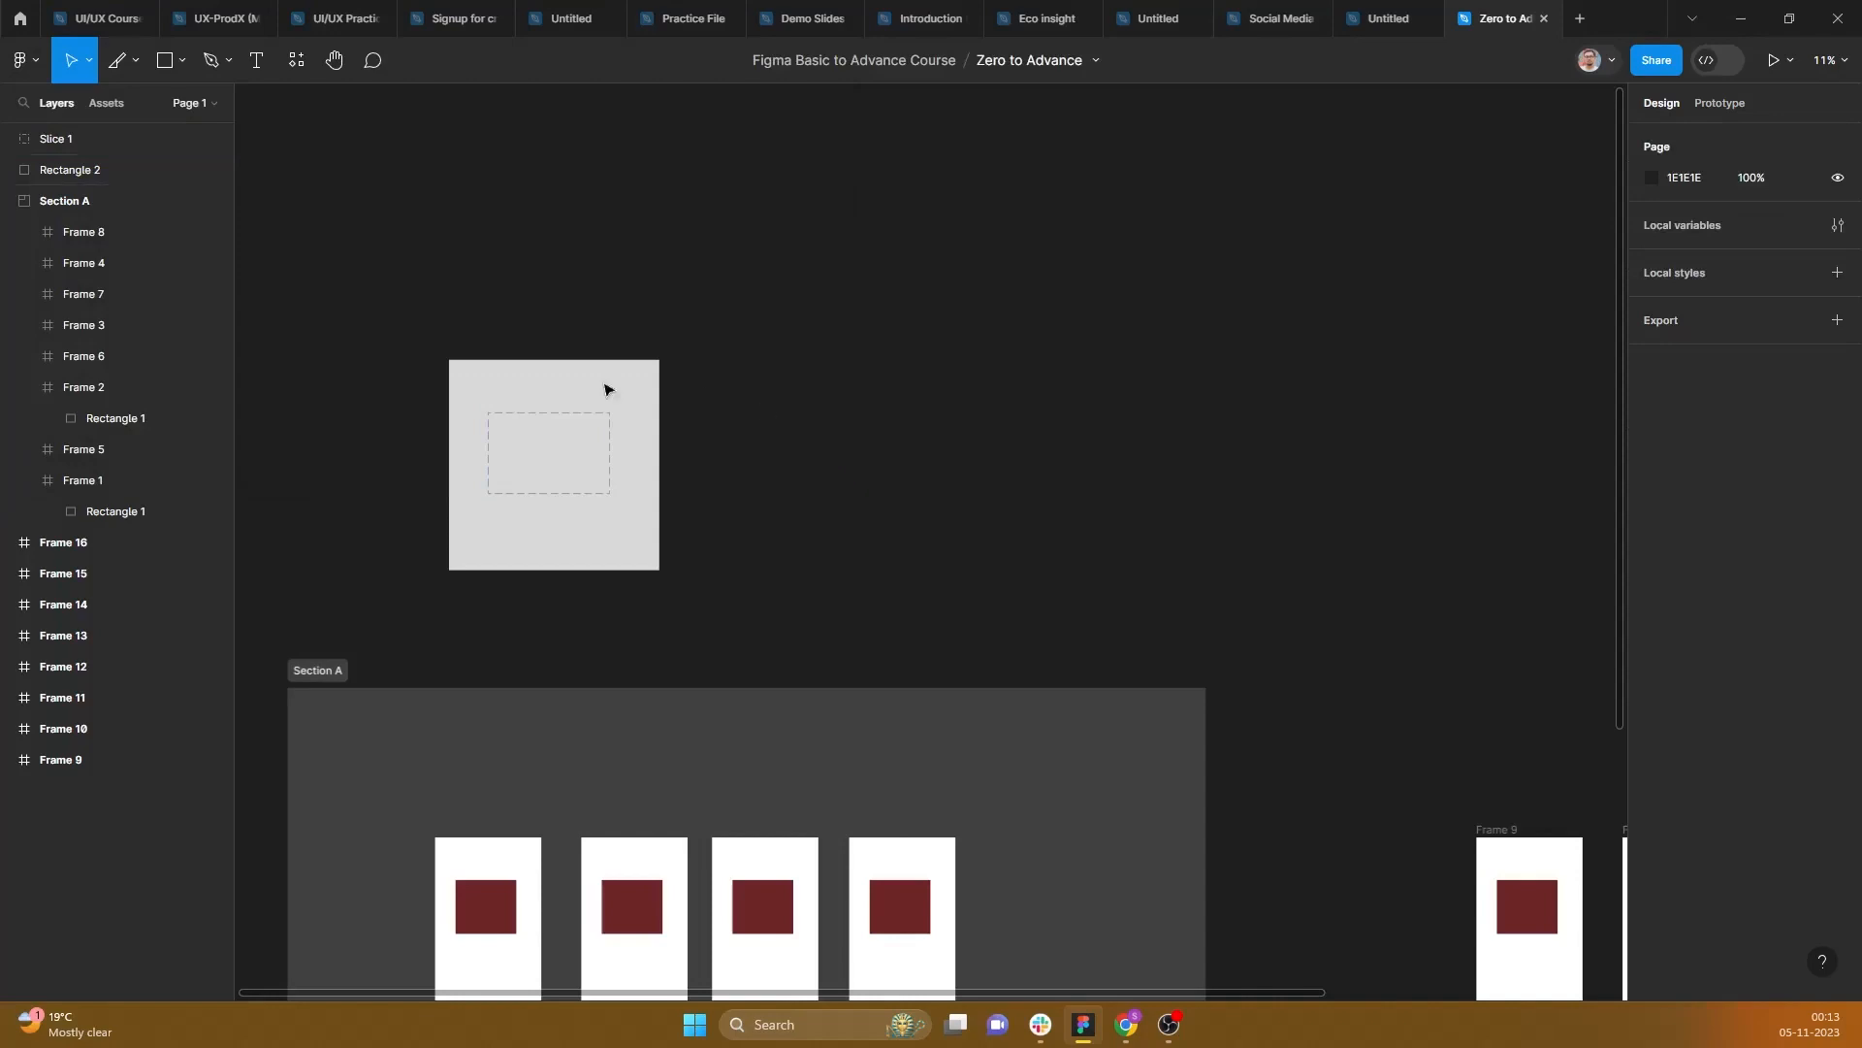
{"action": "left_click", "coordinate": [529, 438]}
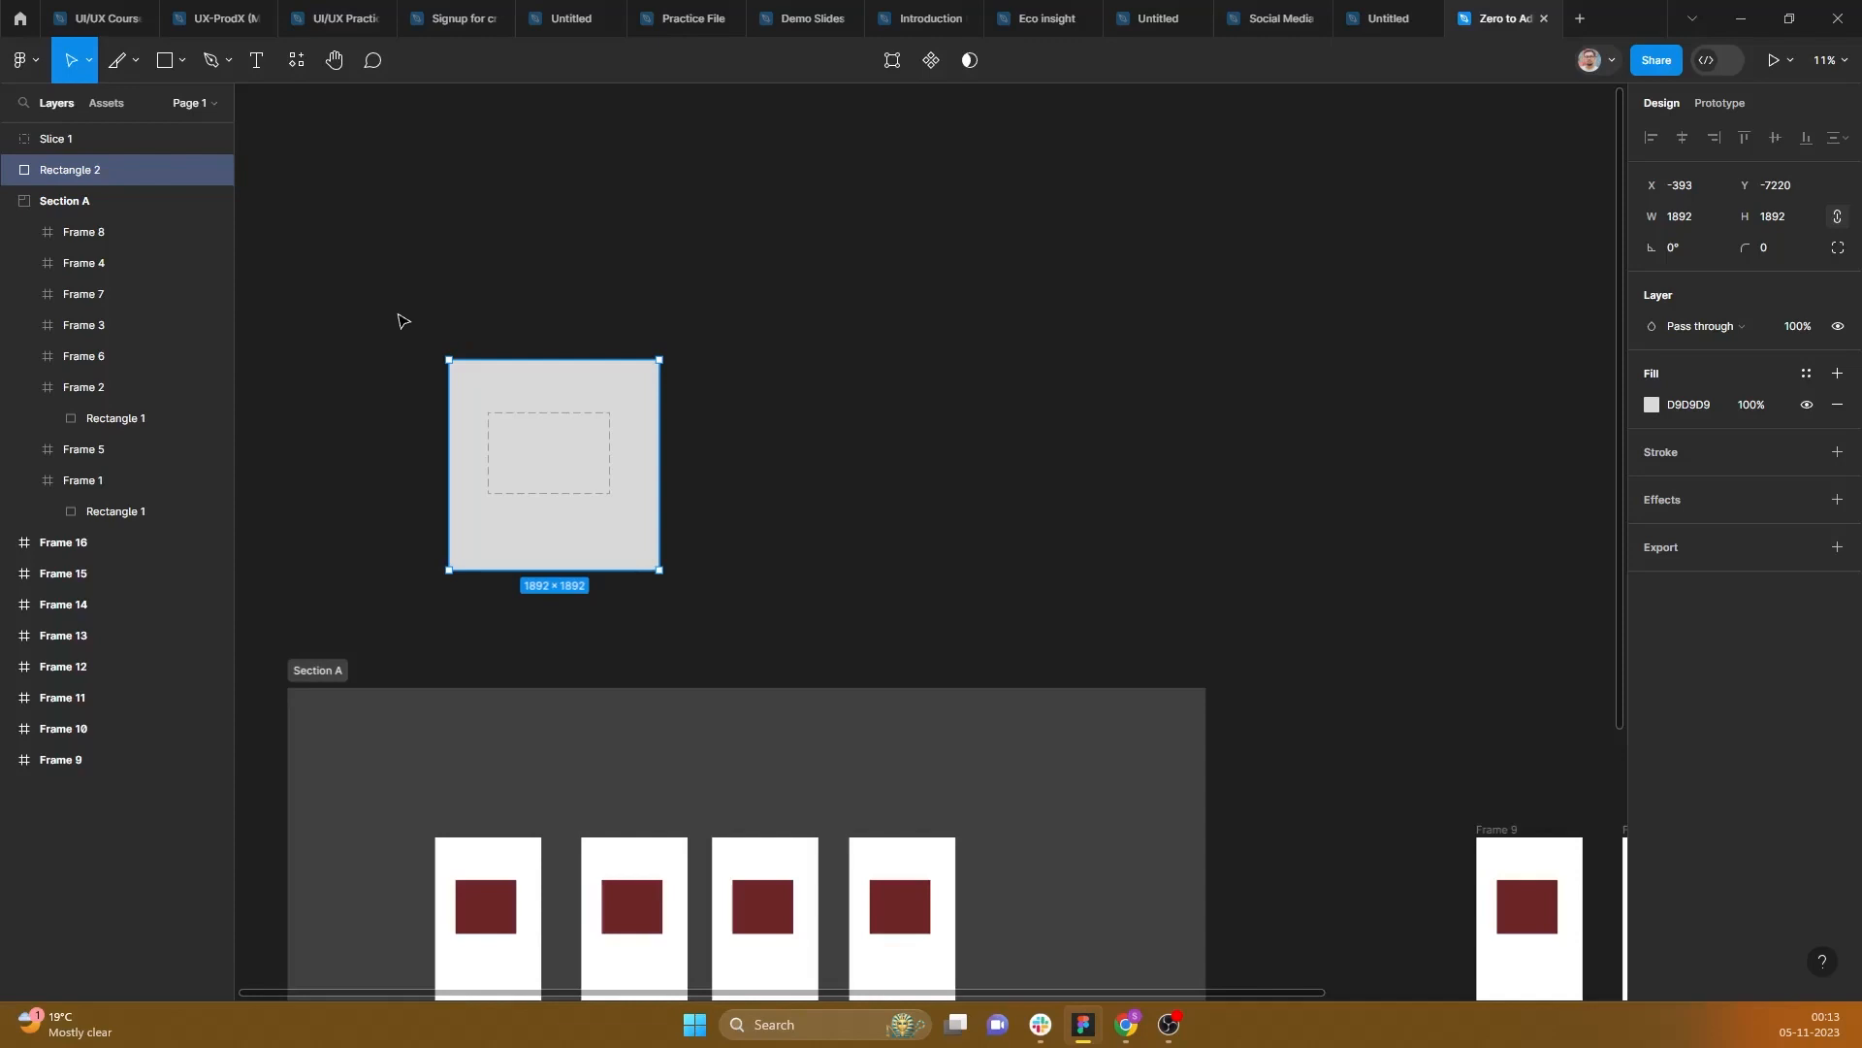
{"action": "left_click_drag", "start_coordinate": [378, 301], "coordinate": [788, 638]}
Step: Draw a second square about 1309 by 1309 to the upper right of the sliced square
{"action": "left_click_drag", "start_coordinate": [1039, 452], "coordinate": [853, 441]}
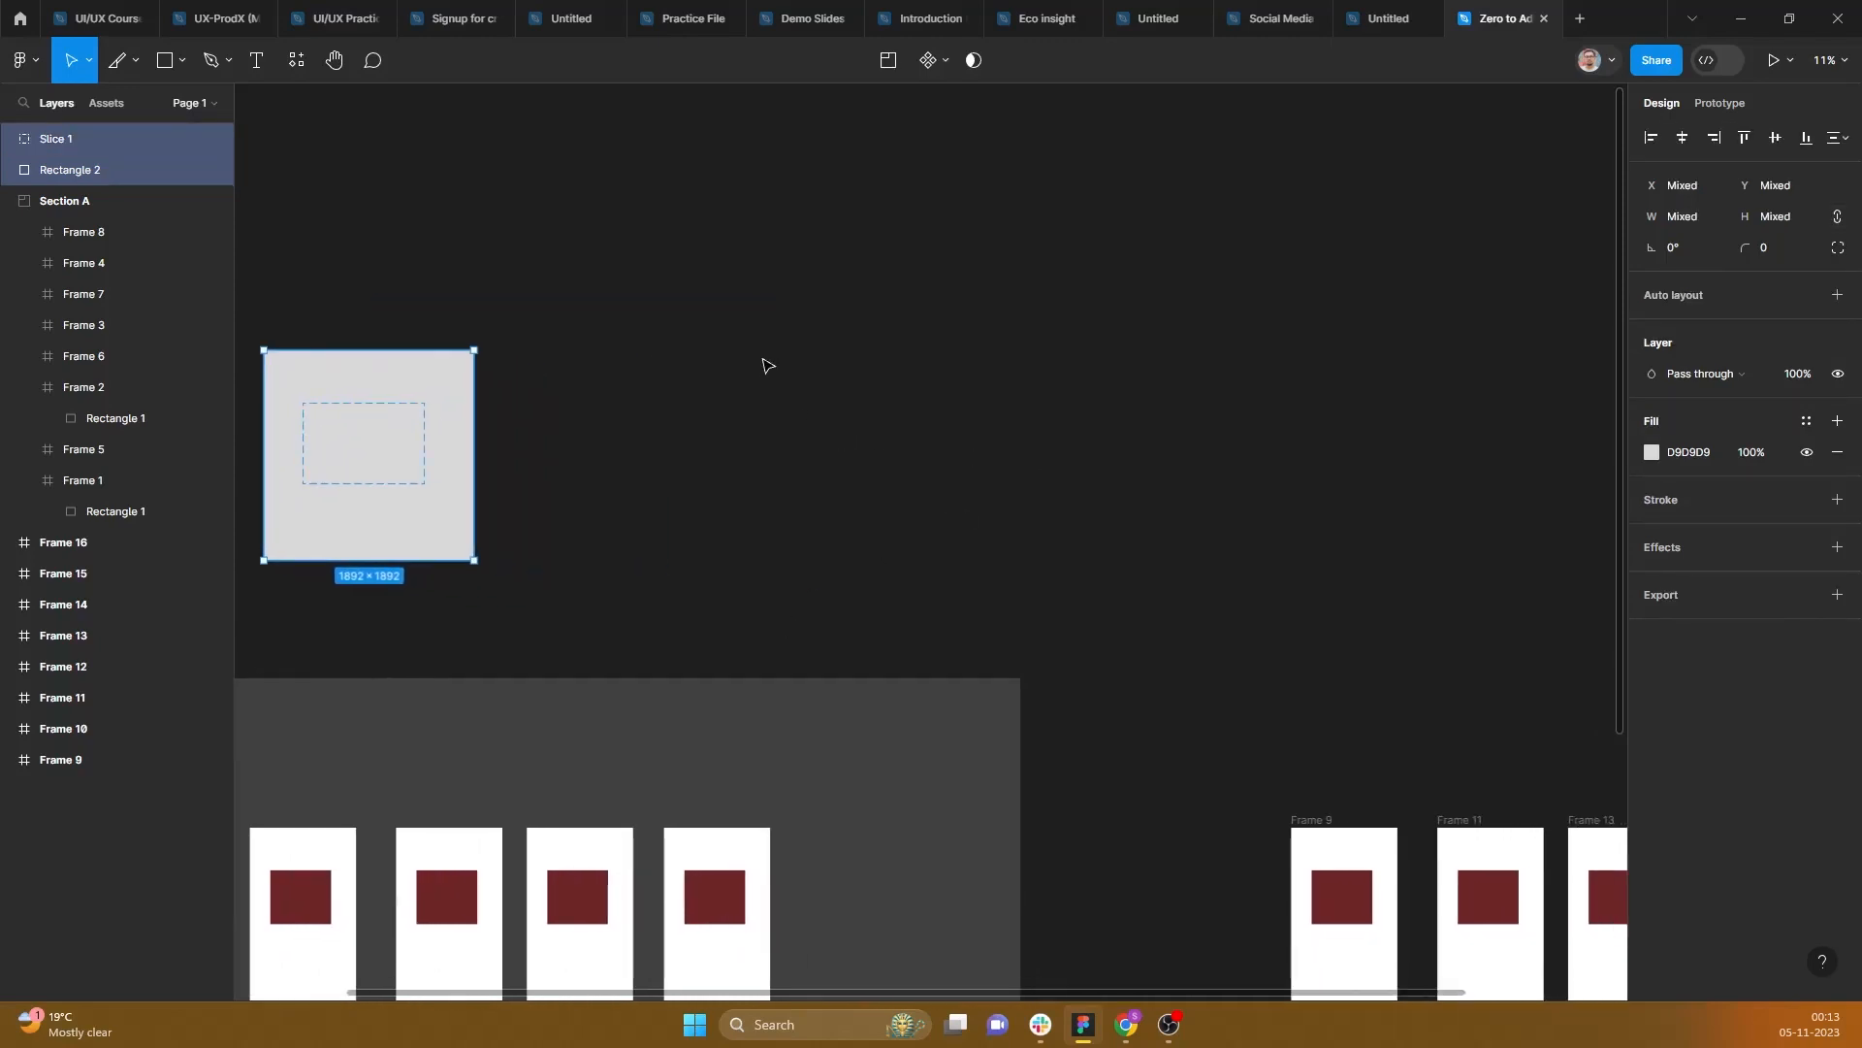
{"action": "left_click", "coordinate": [181, 62]}
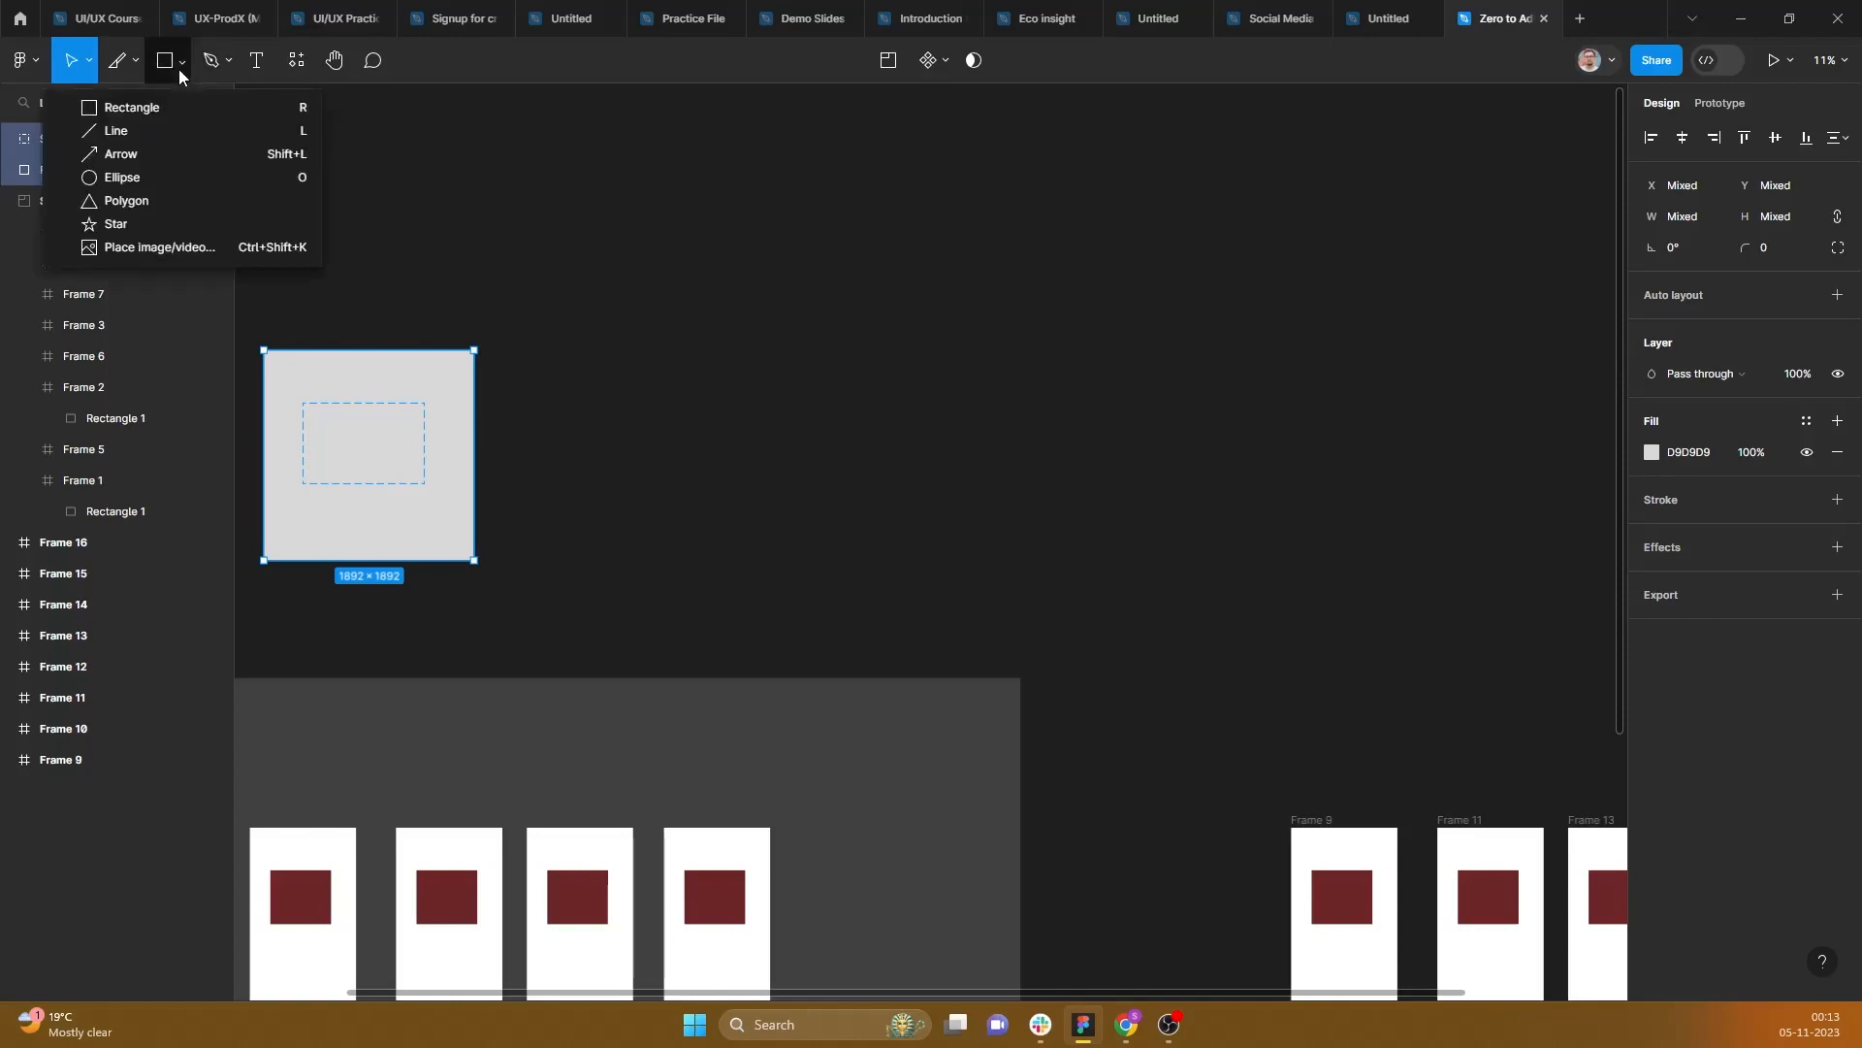
{"action": "left_click", "coordinate": [169, 108]}
{"action": "left_click_drag", "start_coordinate": [742, 240], "coordinate": [888, 385]}
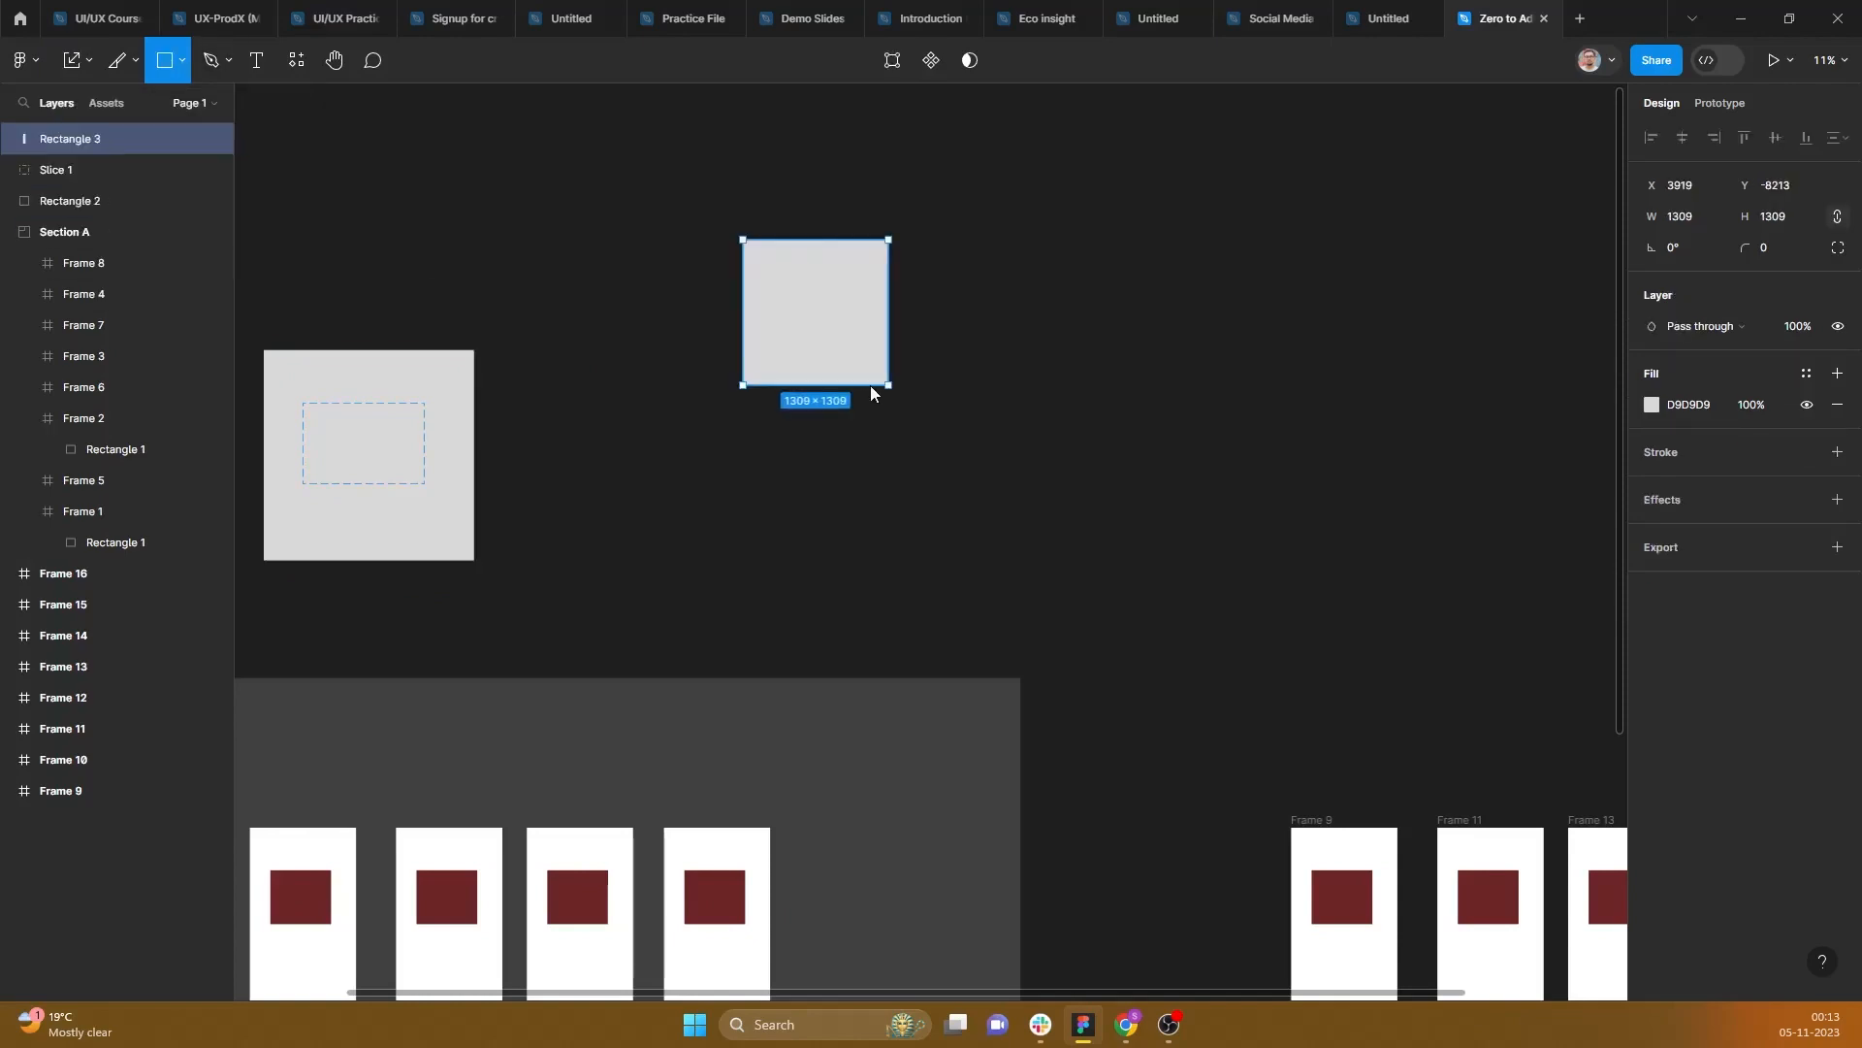
Step: Draw a horizontal line about 1039 long and move it onto the smaller square at mid-height
{"action": "left_click", "coordinate": [181, 62]}
{"action": "left_click", "coordinate": [180, 132]}
{"action": "left_click_drag", "start_coordinate": [544, 287], "coordinate": [836, 313]}
{"action": "left_click", "coordinate": [596, 237]}
{"action": "left_click", "coordinate": [601, 288]}
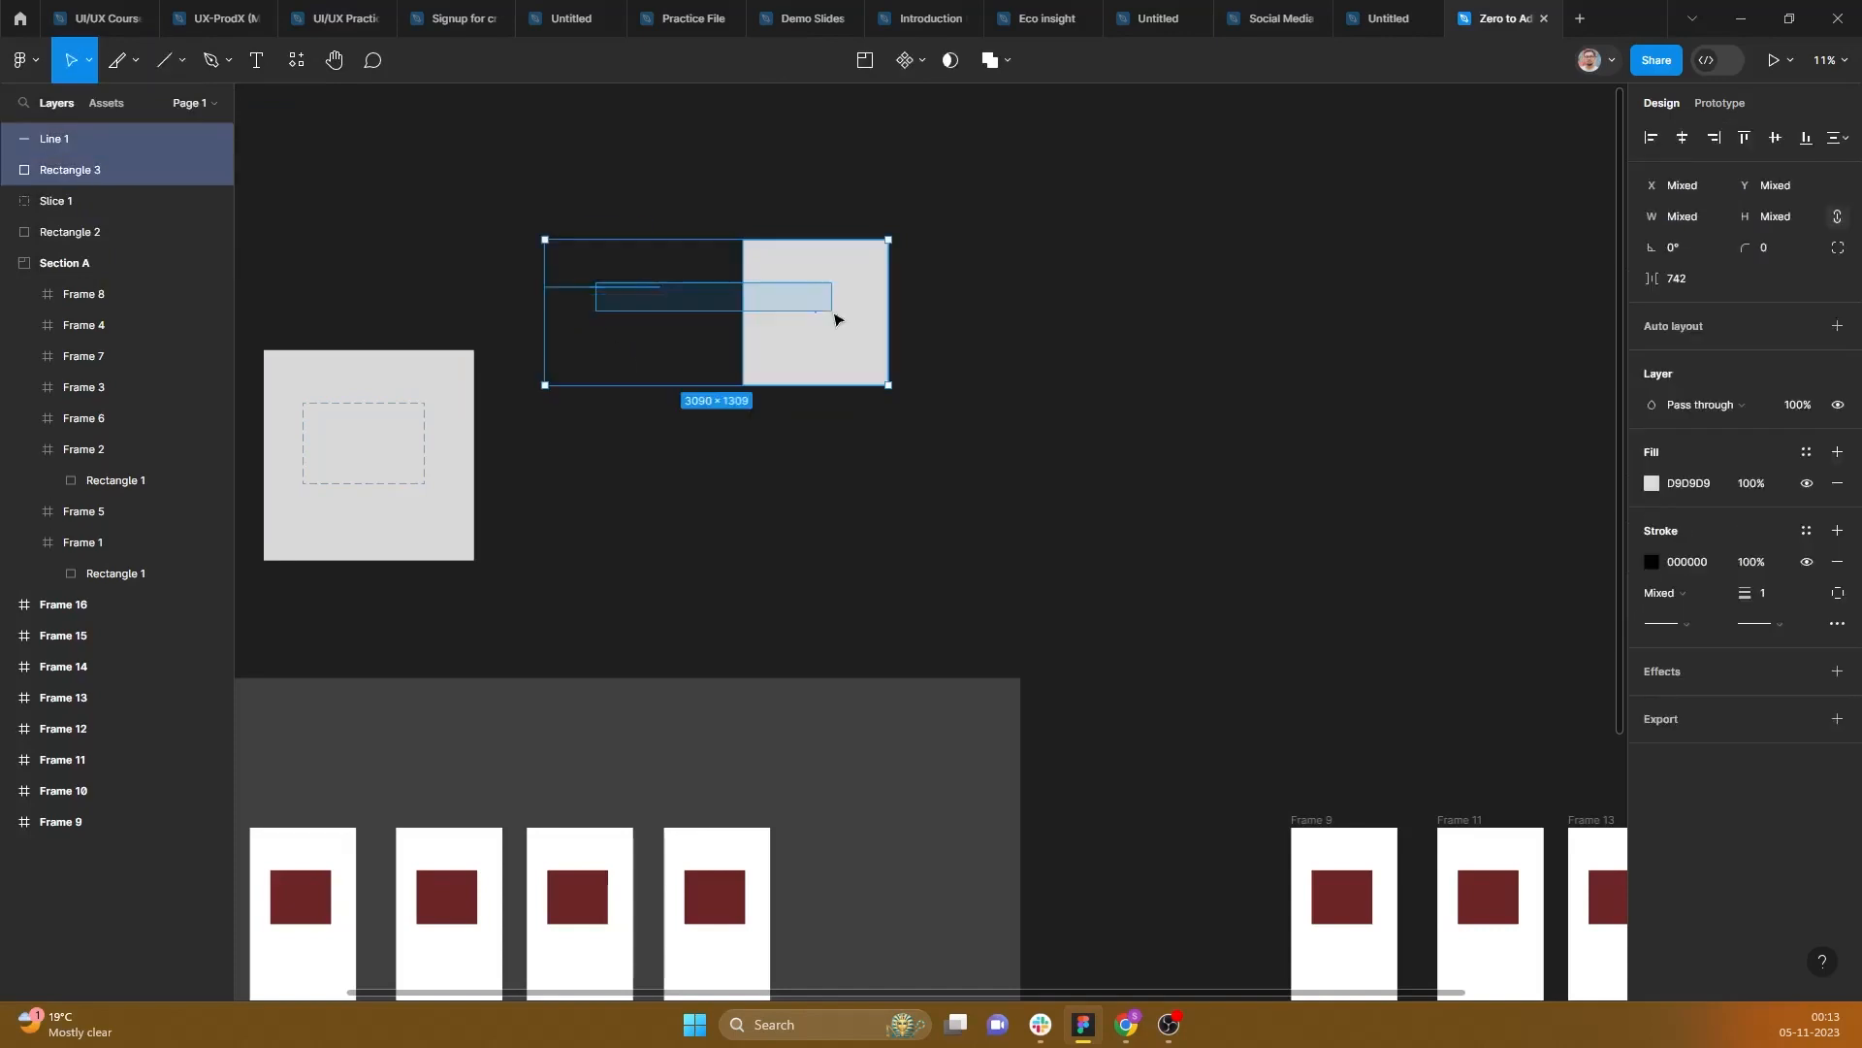
{"action": "left_click", "coordinate": [615, 288]}
{"action": "left_click_drag", "start_coordinate": [607, 289], "coordinate": [839, 319]}
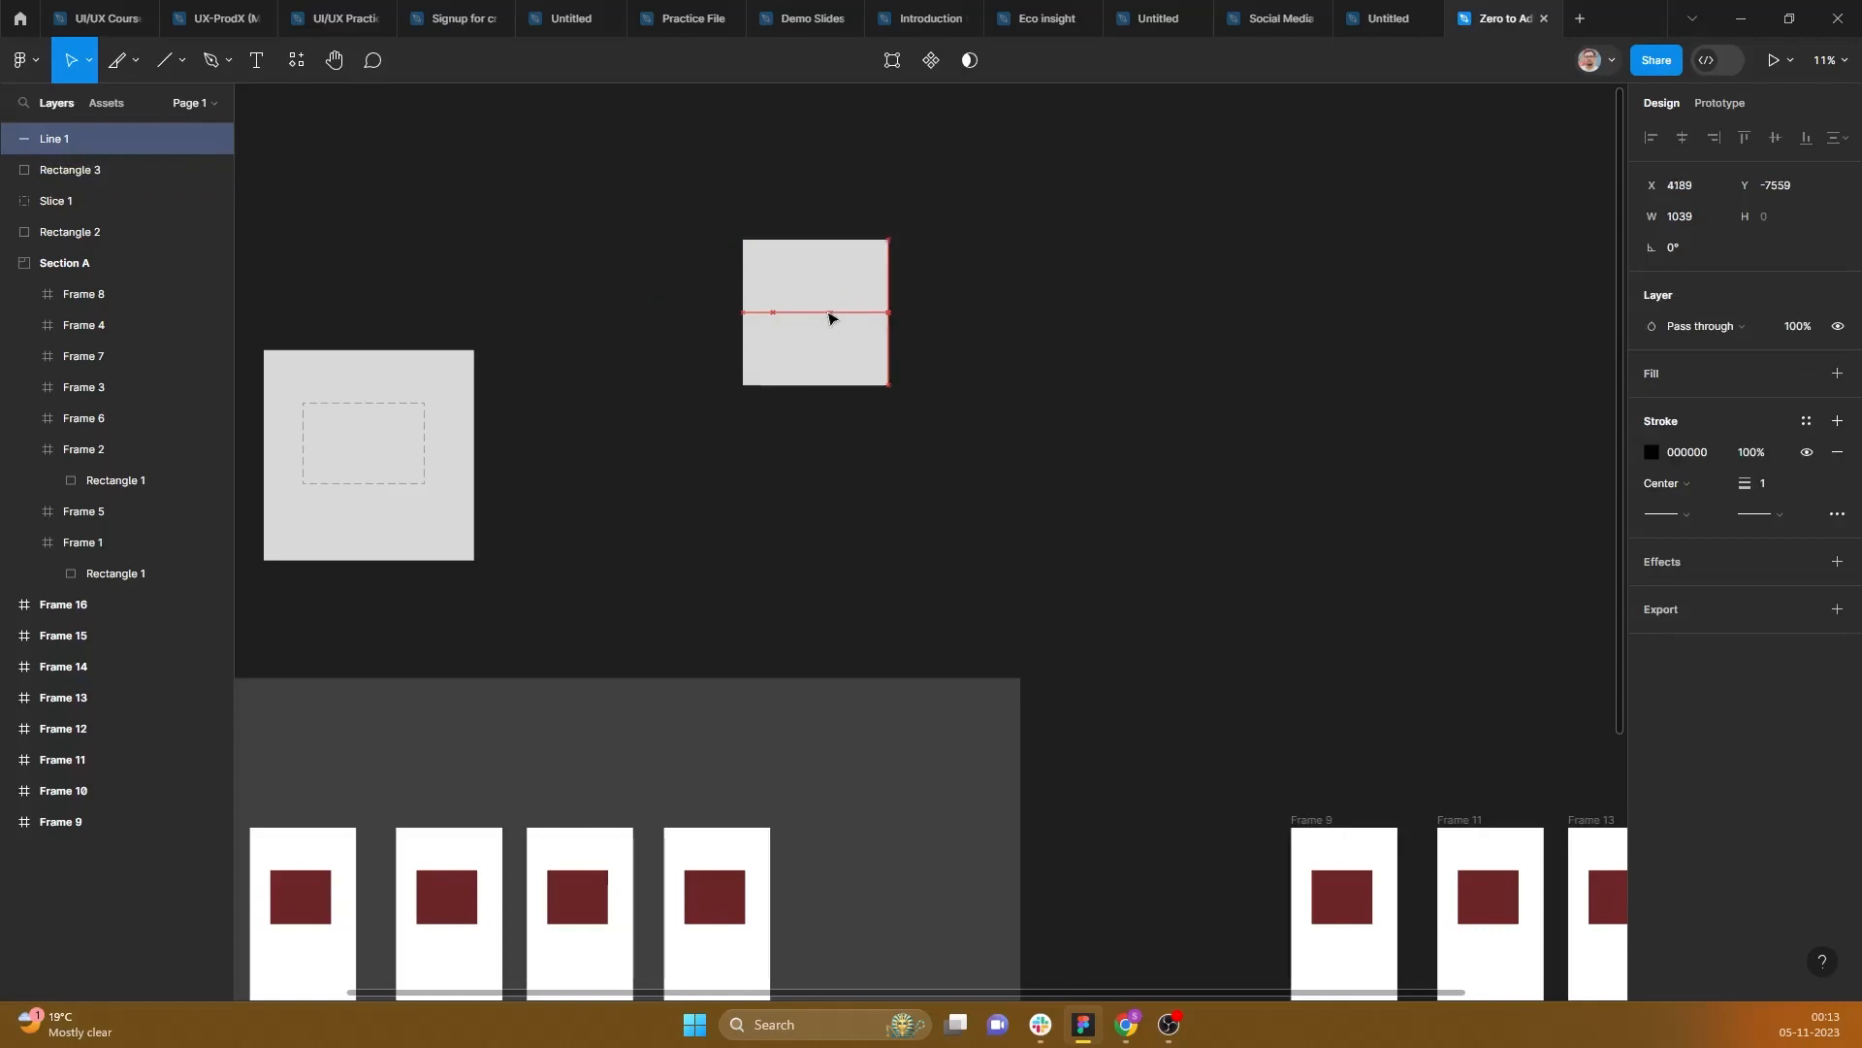
{"action": "left_click", "coordinate": [948, 300]}
Step: Draw a horizontal arrow pointing right inside the smaller square, above the line
{"action": "scroll", "coordinate": [948, 302], "scroll_direction": "up", "scroll_amount": 5}
{"action": "scroll", "coordinate": [943, 297], "scroll_direction": "up", "scroll_amount": 2}
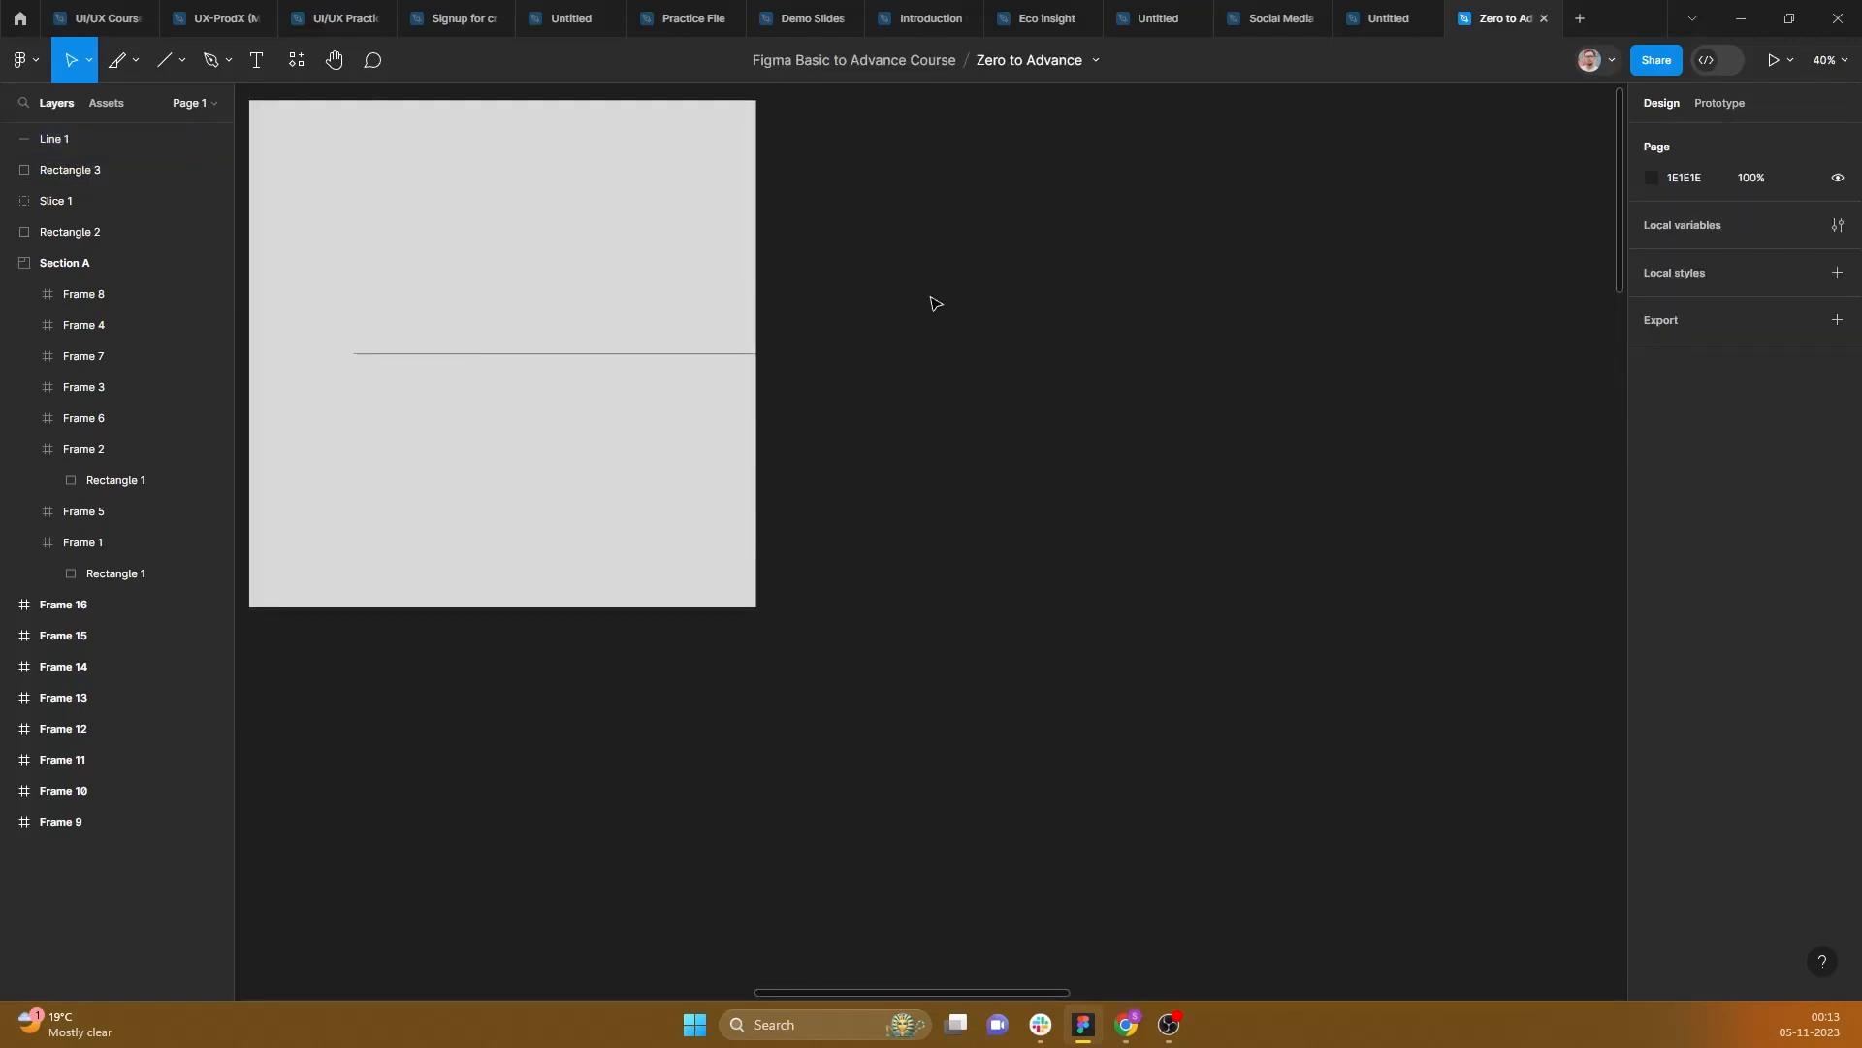
{"action": "left_click_drag", "start_coordinate": [933, 299], "coordinate": [1166, 384]}
{"action": "left_click", "coordinate": [179, 57]}
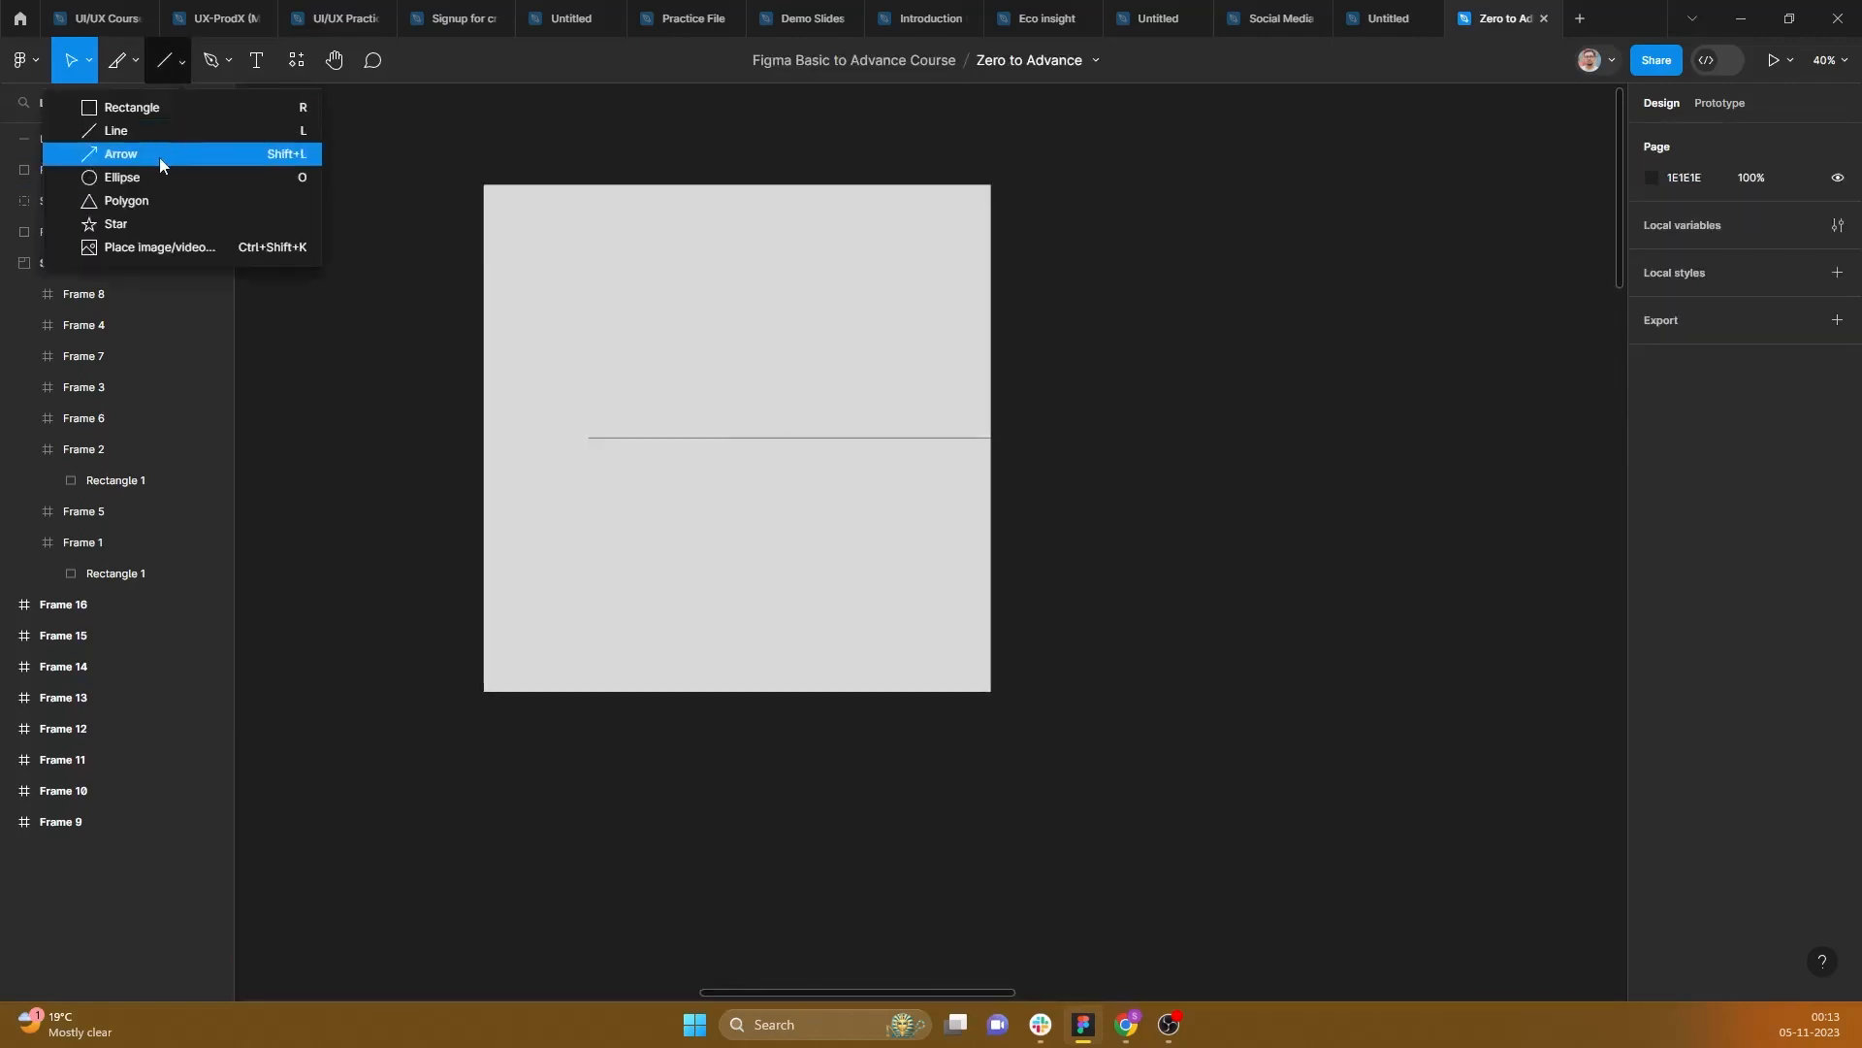
{"action": "left_click", "coordinate": [159, 155]}
{"action": "left_click_drag", "start_coordinate": [636, 305], "coordinate": [823, 323]}
{"action": "left_click", "coordinate": [1084, 306]}
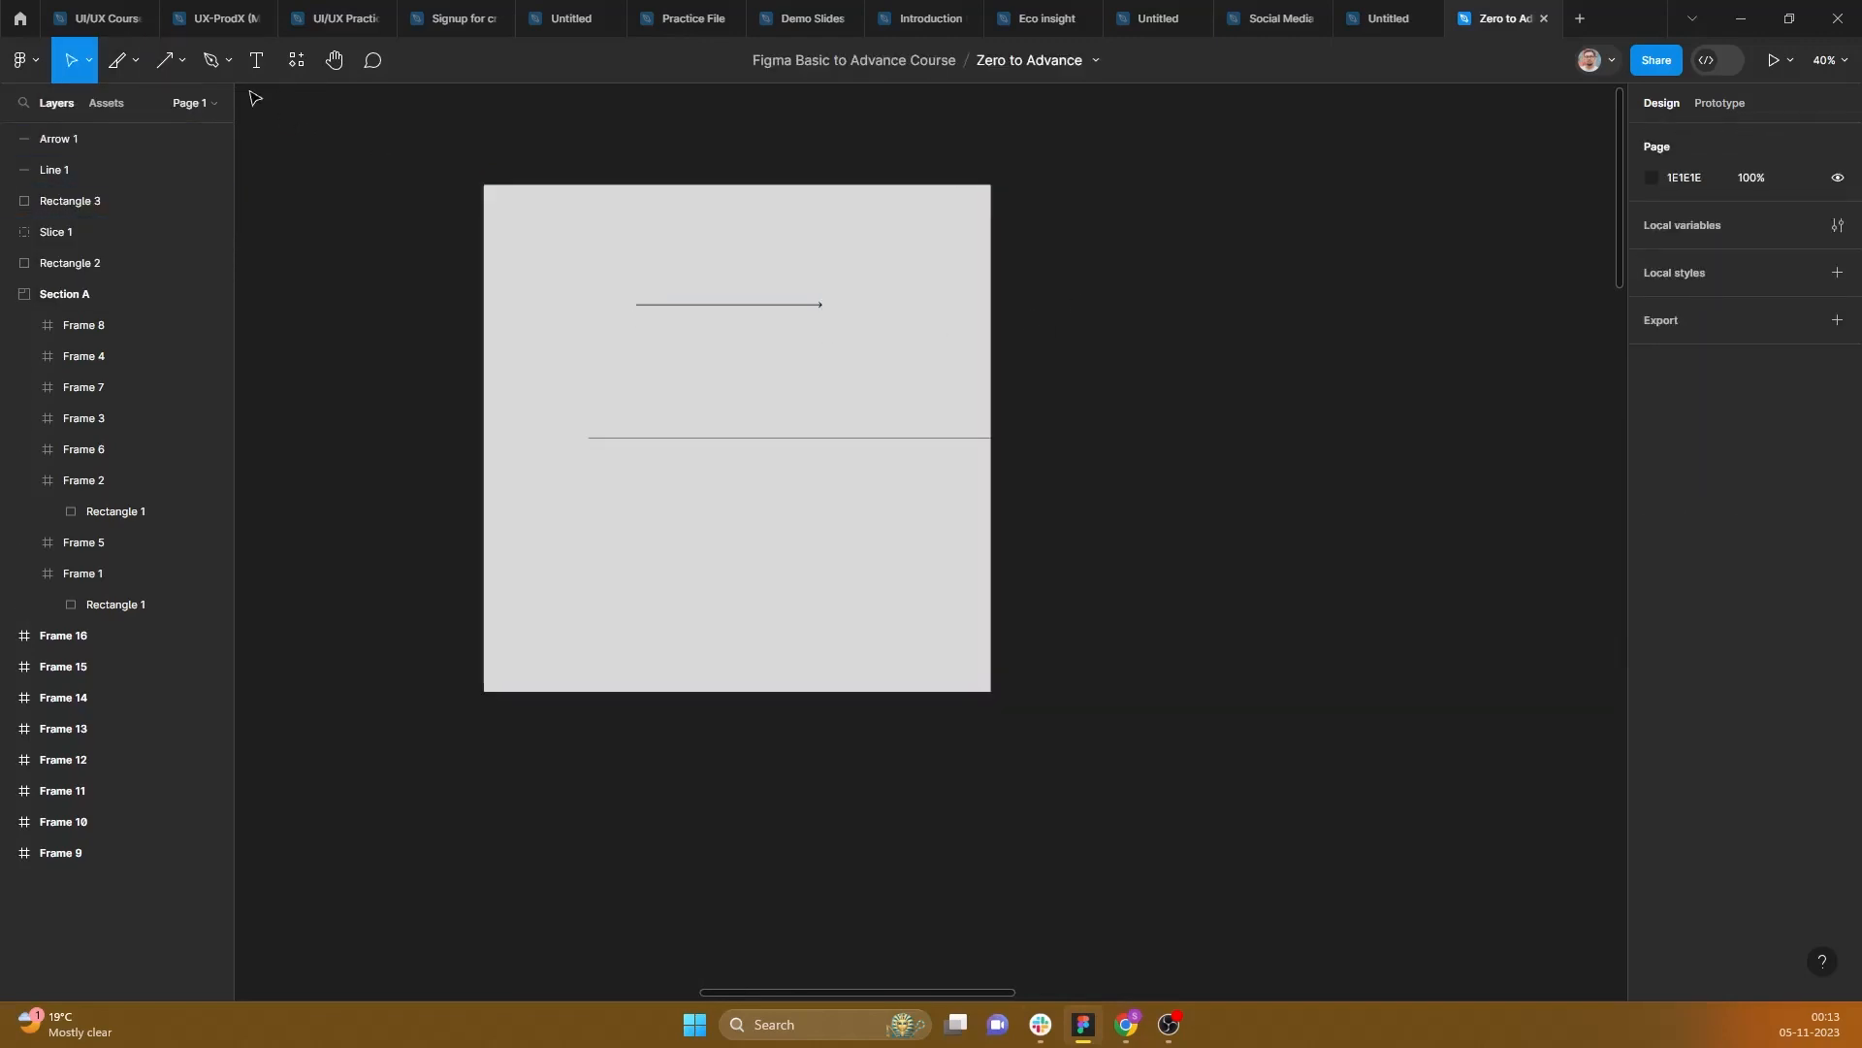
Step: Draw a circle about 901 by 901 to the right of the smaller square with the Ellipse tool
{"action": "left_click", "coordinate": [182, 60]}
{"action": "left_click", "coordinate": [191, 179]}
{"action": "mouse_move", "coordinate": [1036, 260]}
{"action": "left_mouse_down"}
{"action": "mouse_move", "coordinate": [1301, 615]}
{"action": "mouse_move", "coordinate": [1385, 609]}
{"action": "left_mouse_up"}
Step: Draw a small triangle with the Polygon tool to the left of the smaller square
{"action": "left_click", "coordinate": [179, 64]}
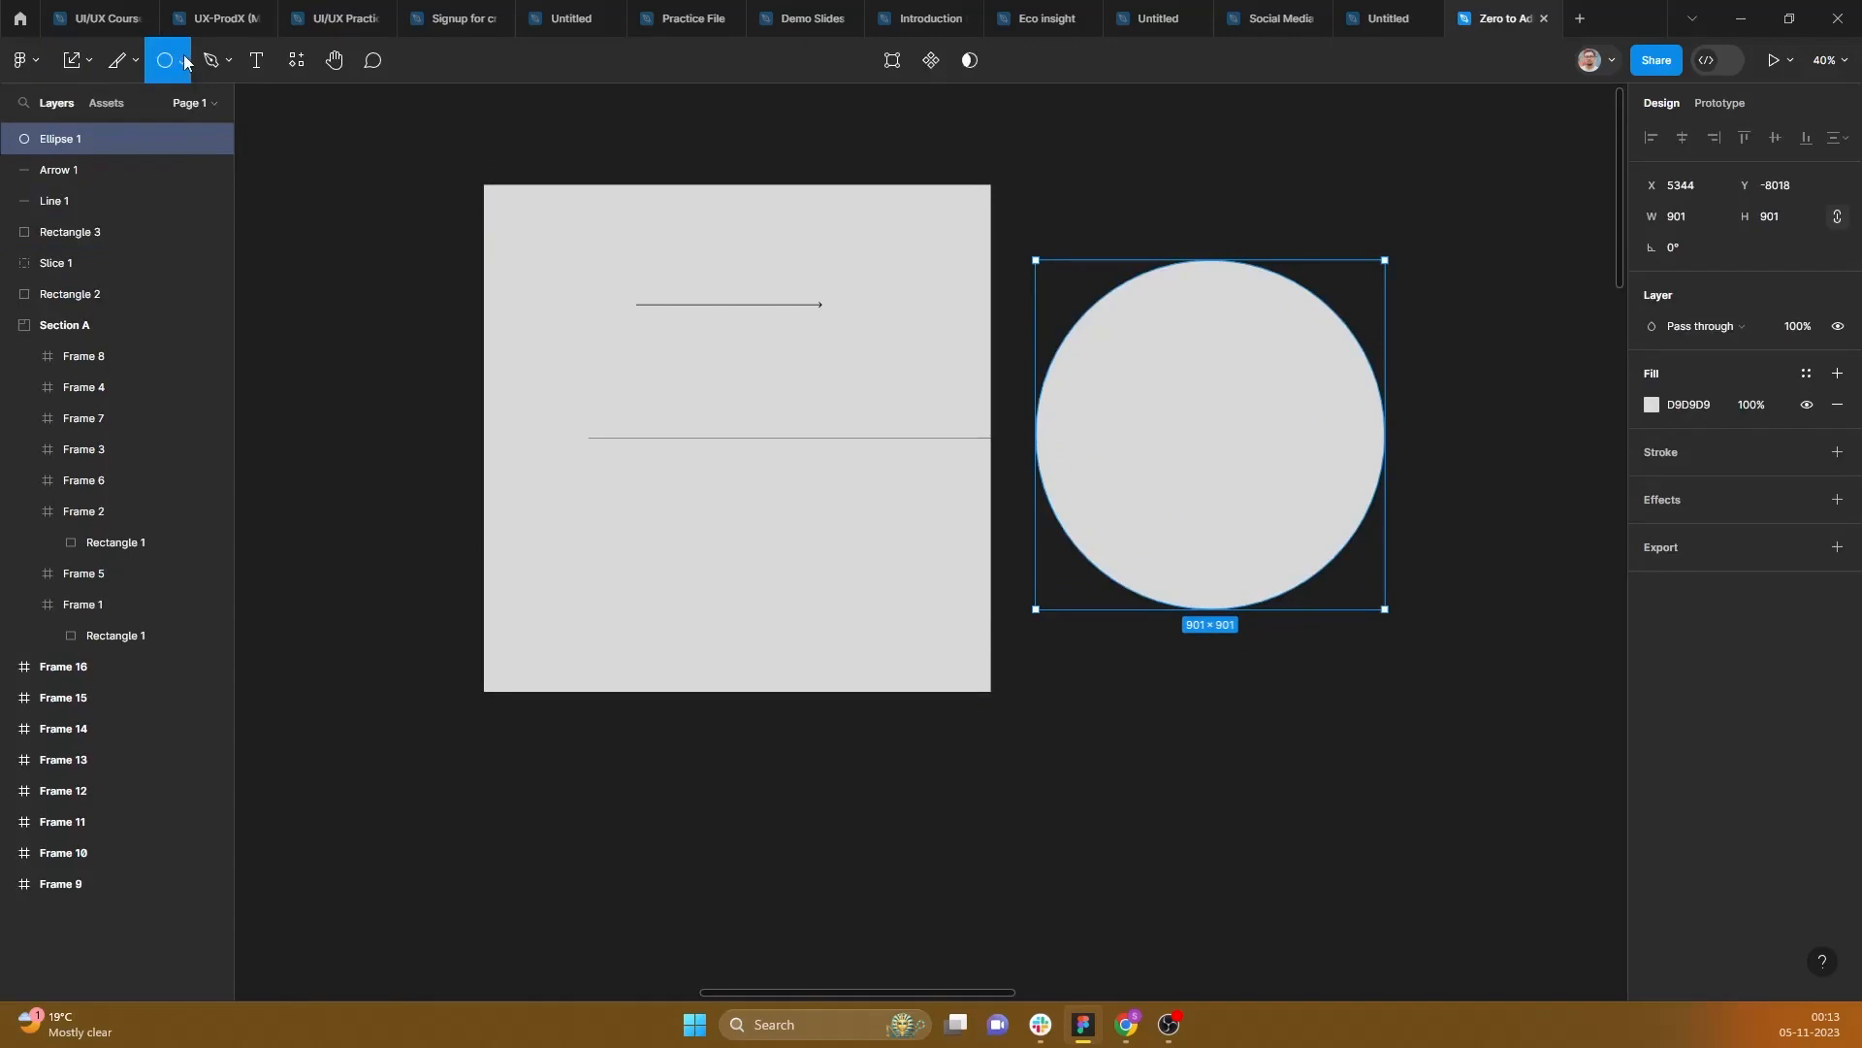
{"action": "left_click", "coordinate": [181, 61]}
{"action": "left_click", "coordinate": [155, 203]}
{"action": "left_click_drag", "start_coordinate": [291, 185], "coordinate": [421, 297]}
{"action": "left_click", "coordinate": [376, 405]}
Step: Draw a small five-pointed star below the triangle
{"action": "left_click", "coordinate": [182, 60]}
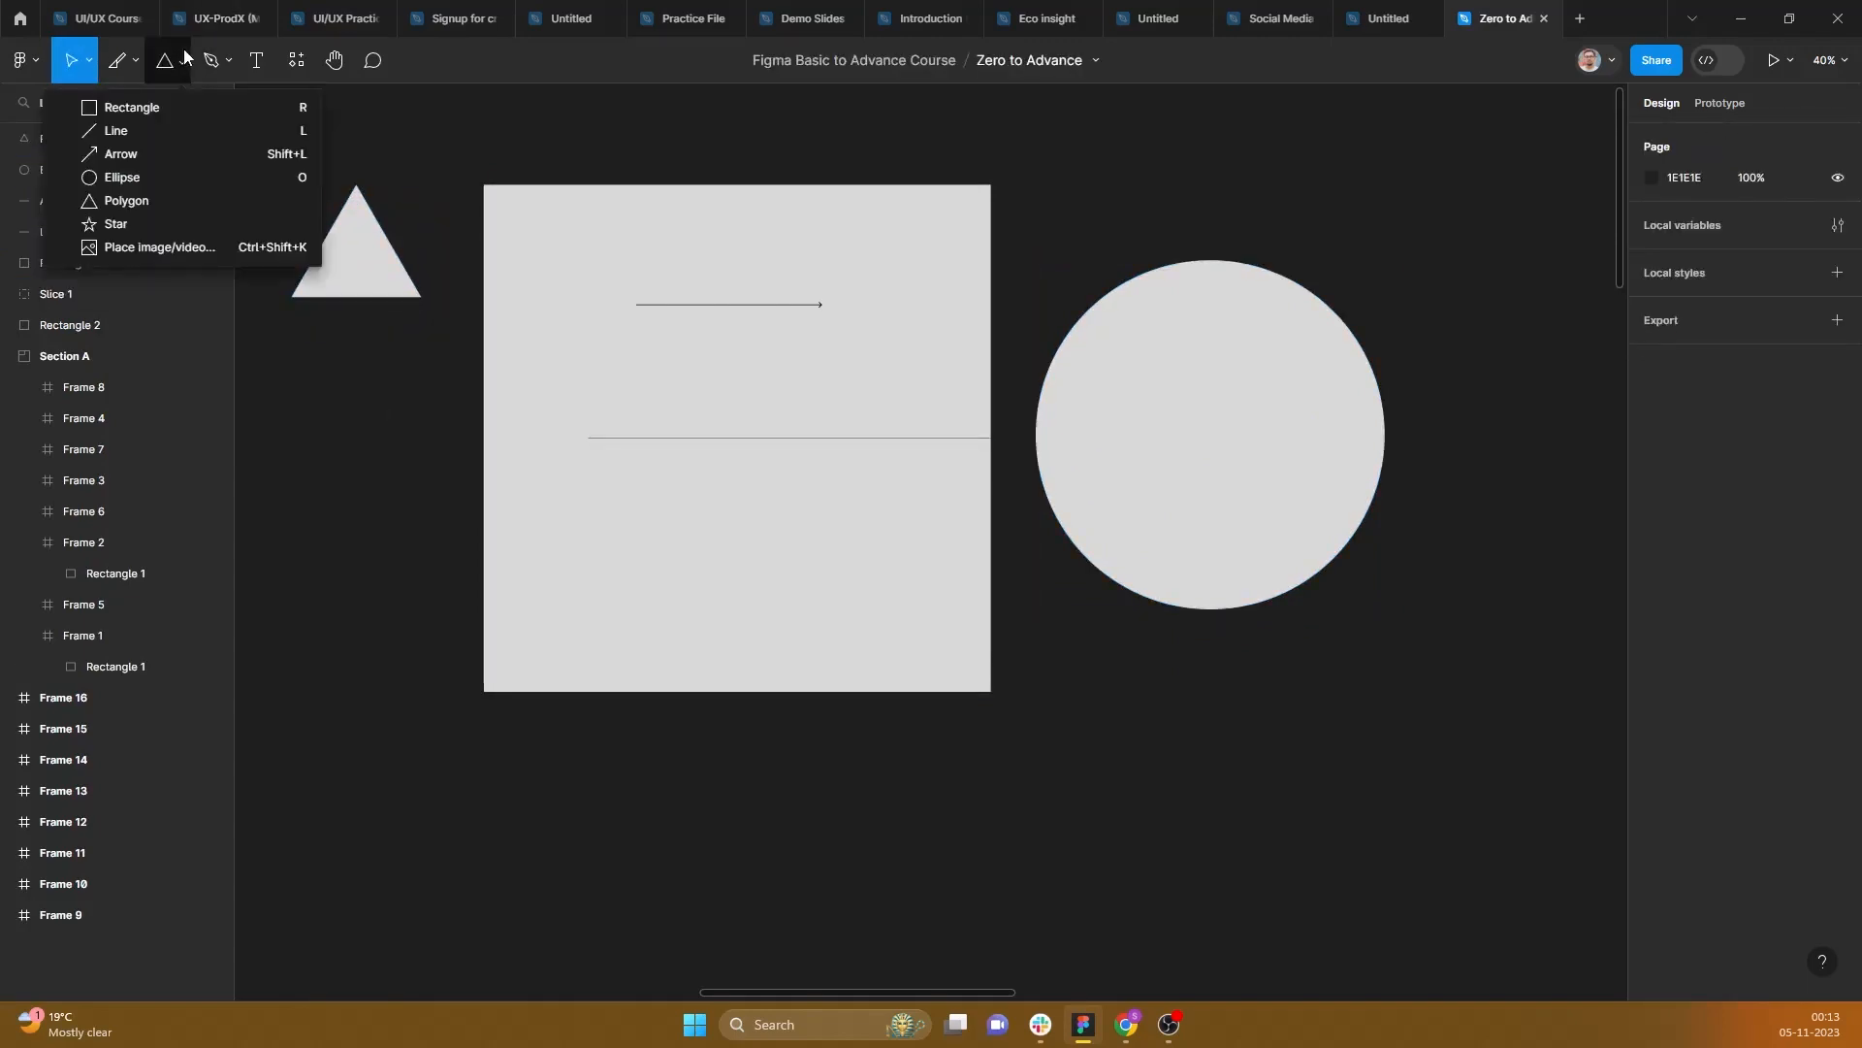
{"action": "left_click", "coordinate": [117, 224]}
{"action": "left_click_drag", "start_coordinate": [285, 374], "coordinate": [385, 472]}
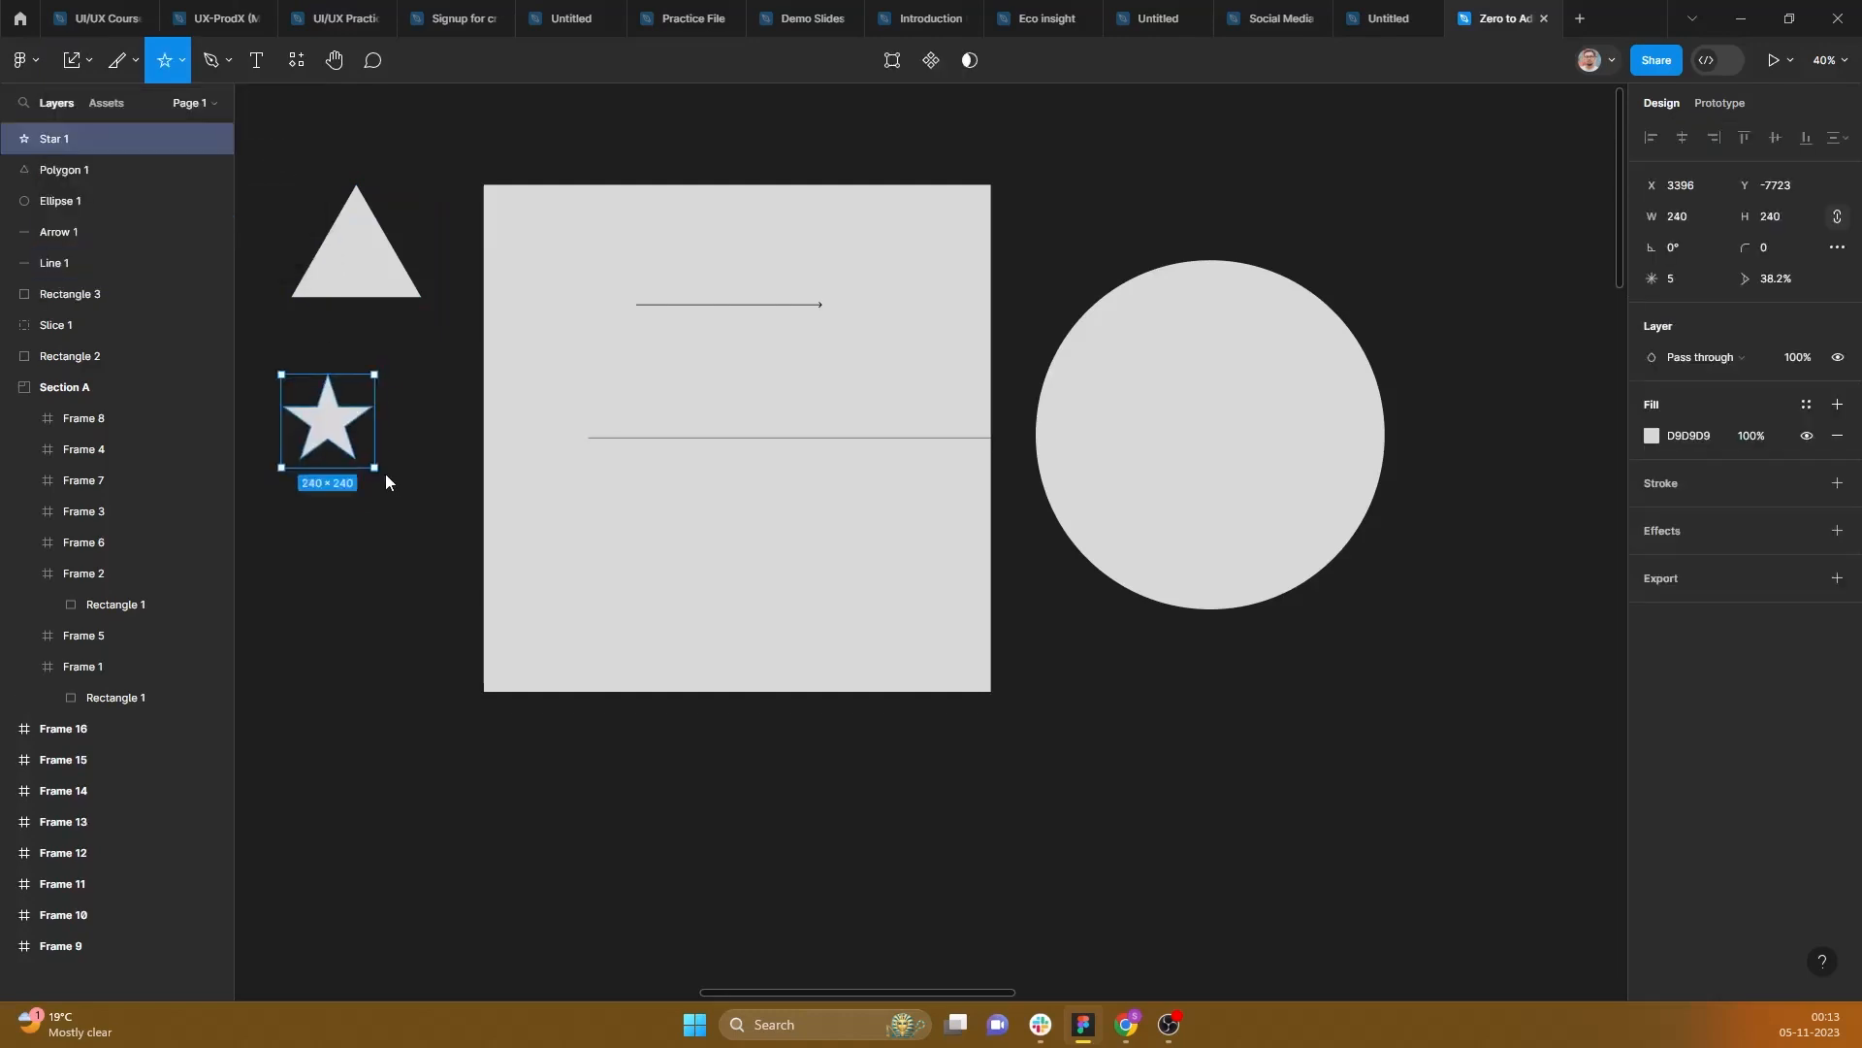
{"action": "left_click", "coordinate": [358, 557]}
{"action": "left_click", "coordinate": [184, 62]}
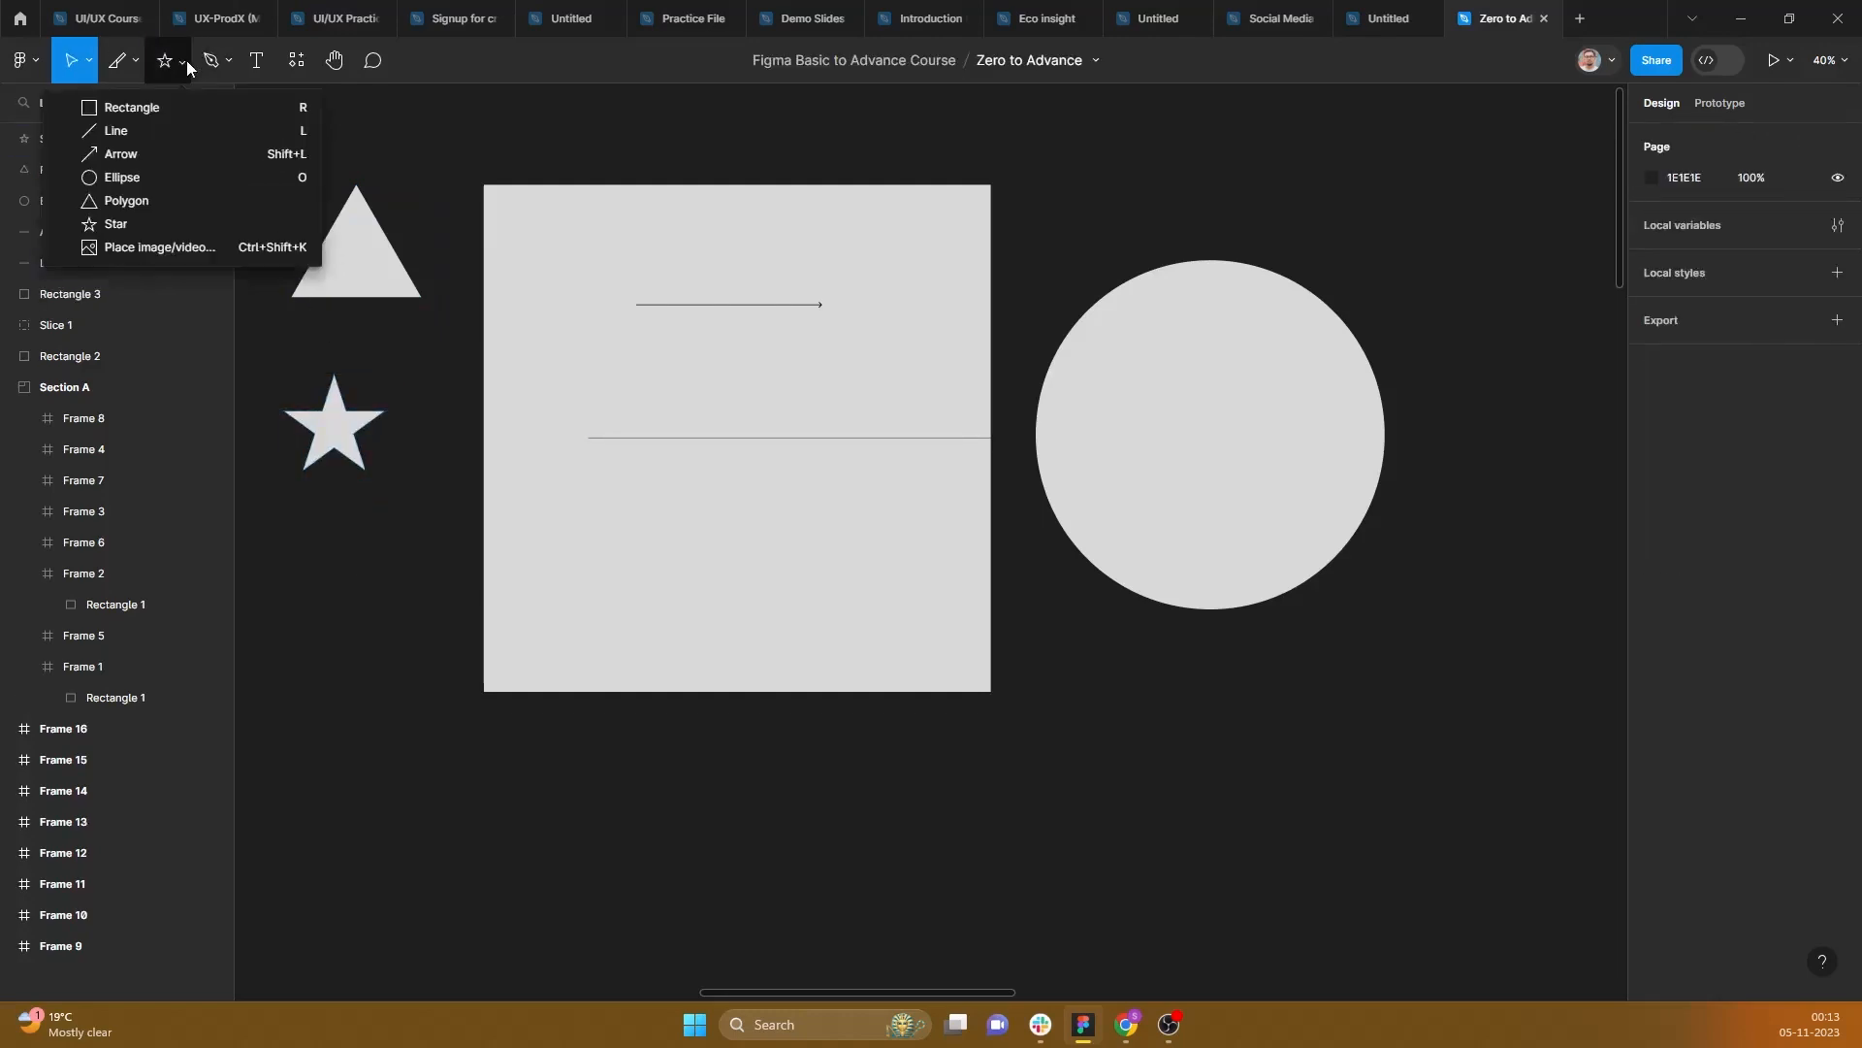
{"action": "left_click", "coordinate": [188, 247]}
{"action": "left_click", "coordinate": [791, 438]}
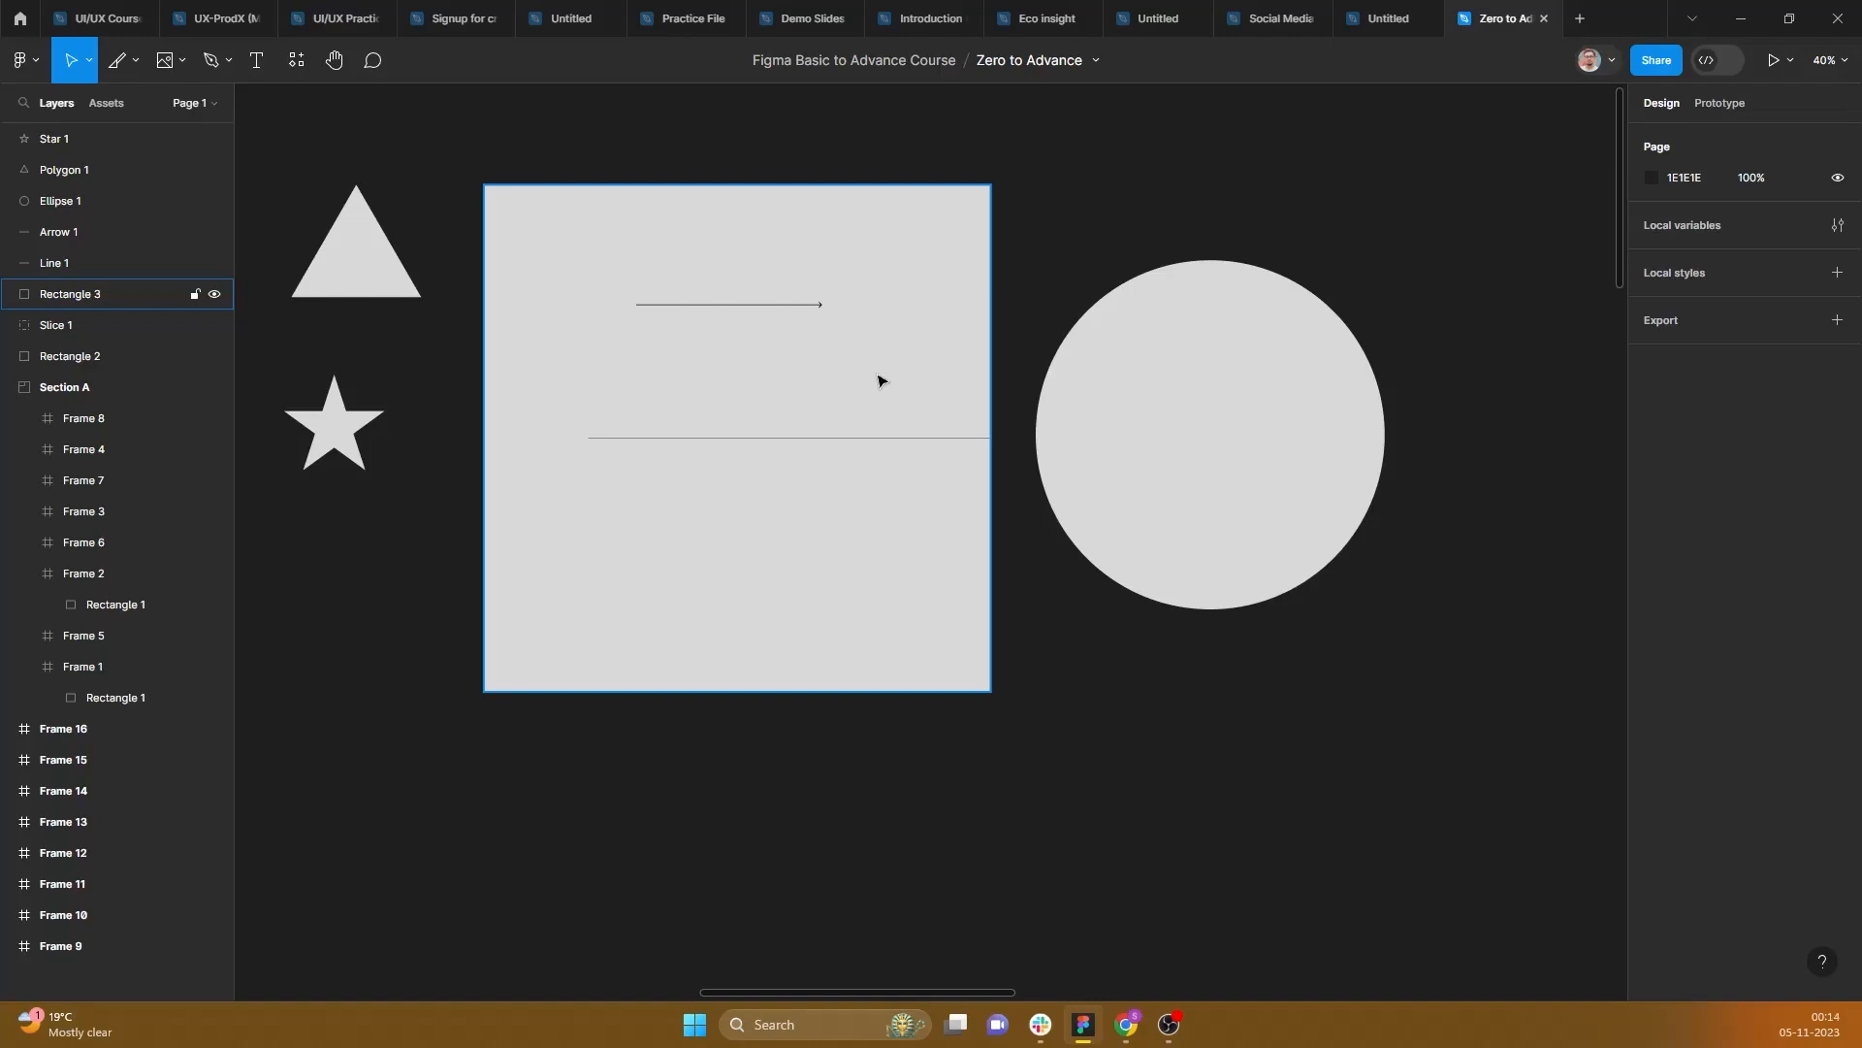
Step: Place image 1000019 from the Desktop's "New folder" into the circle as its fill
{"action": "scroll", "coordinate": [882, 381], "scroll_direction": "down", "scroll_amount": 10}
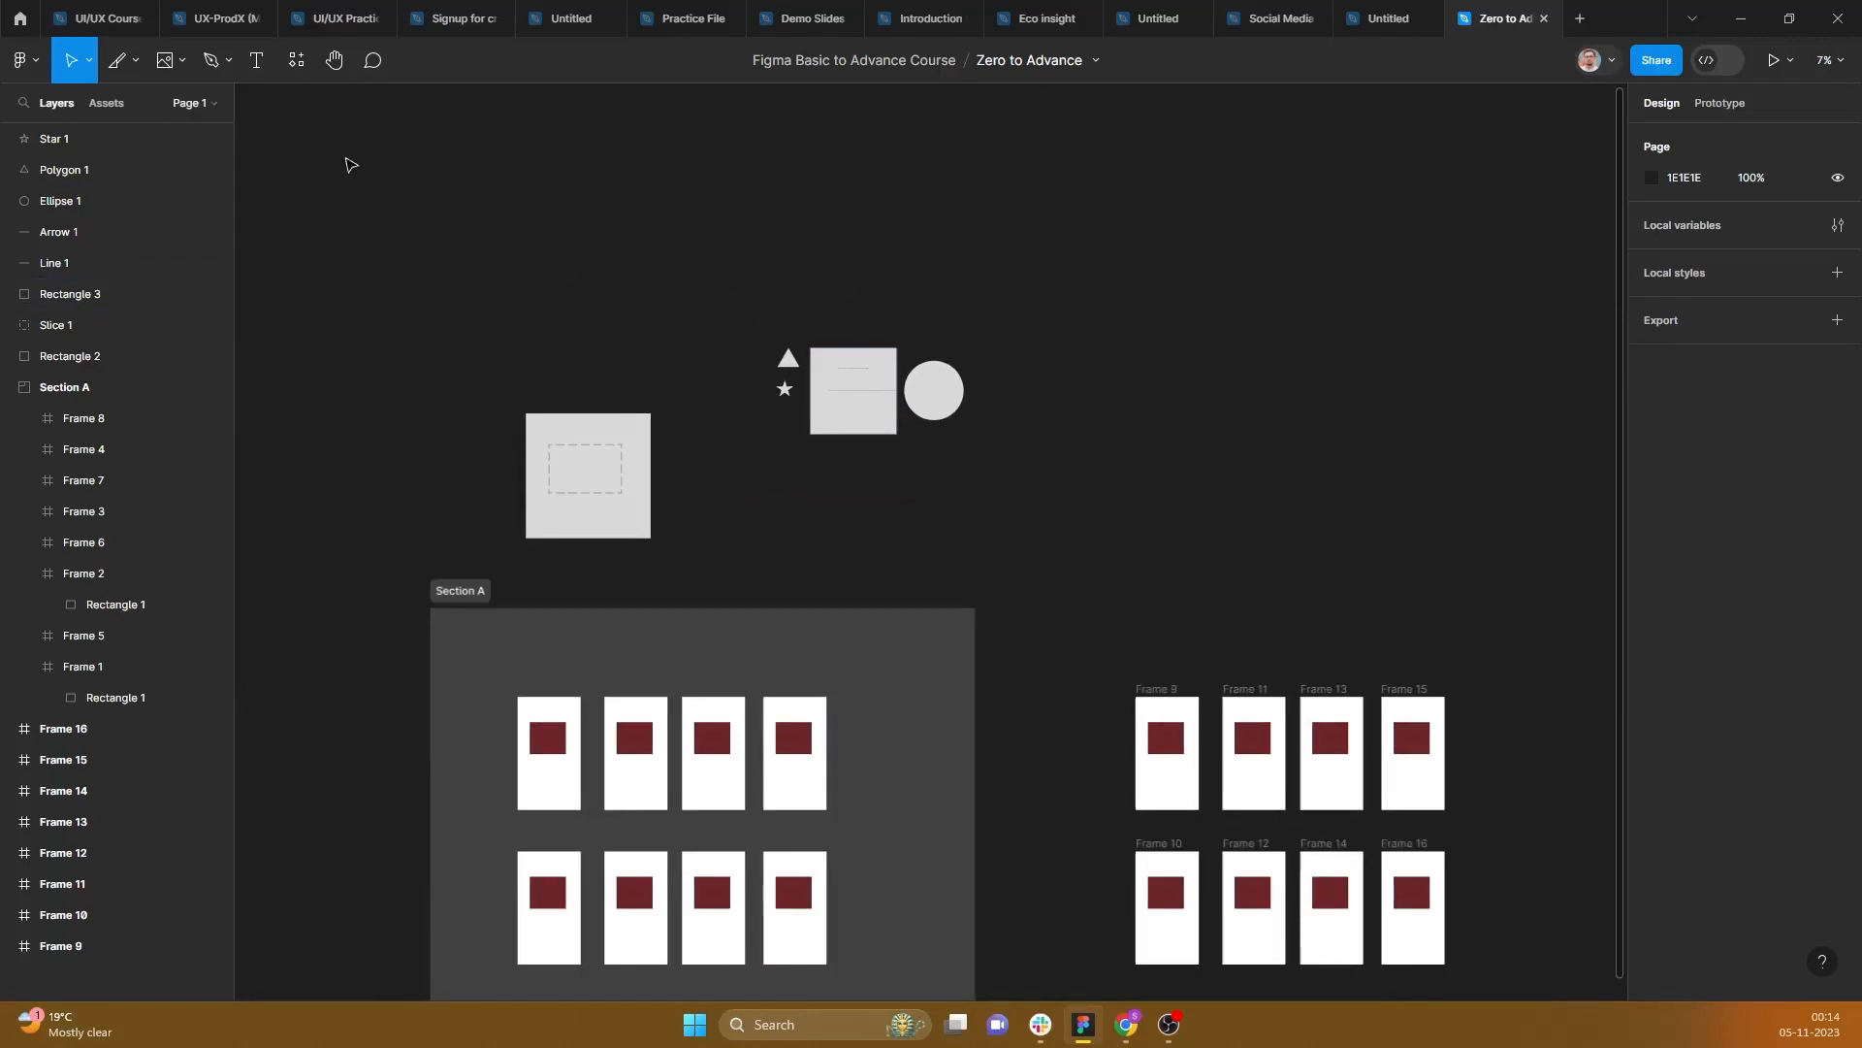
{"action": "left_click", "coordinate": [180, 62]}
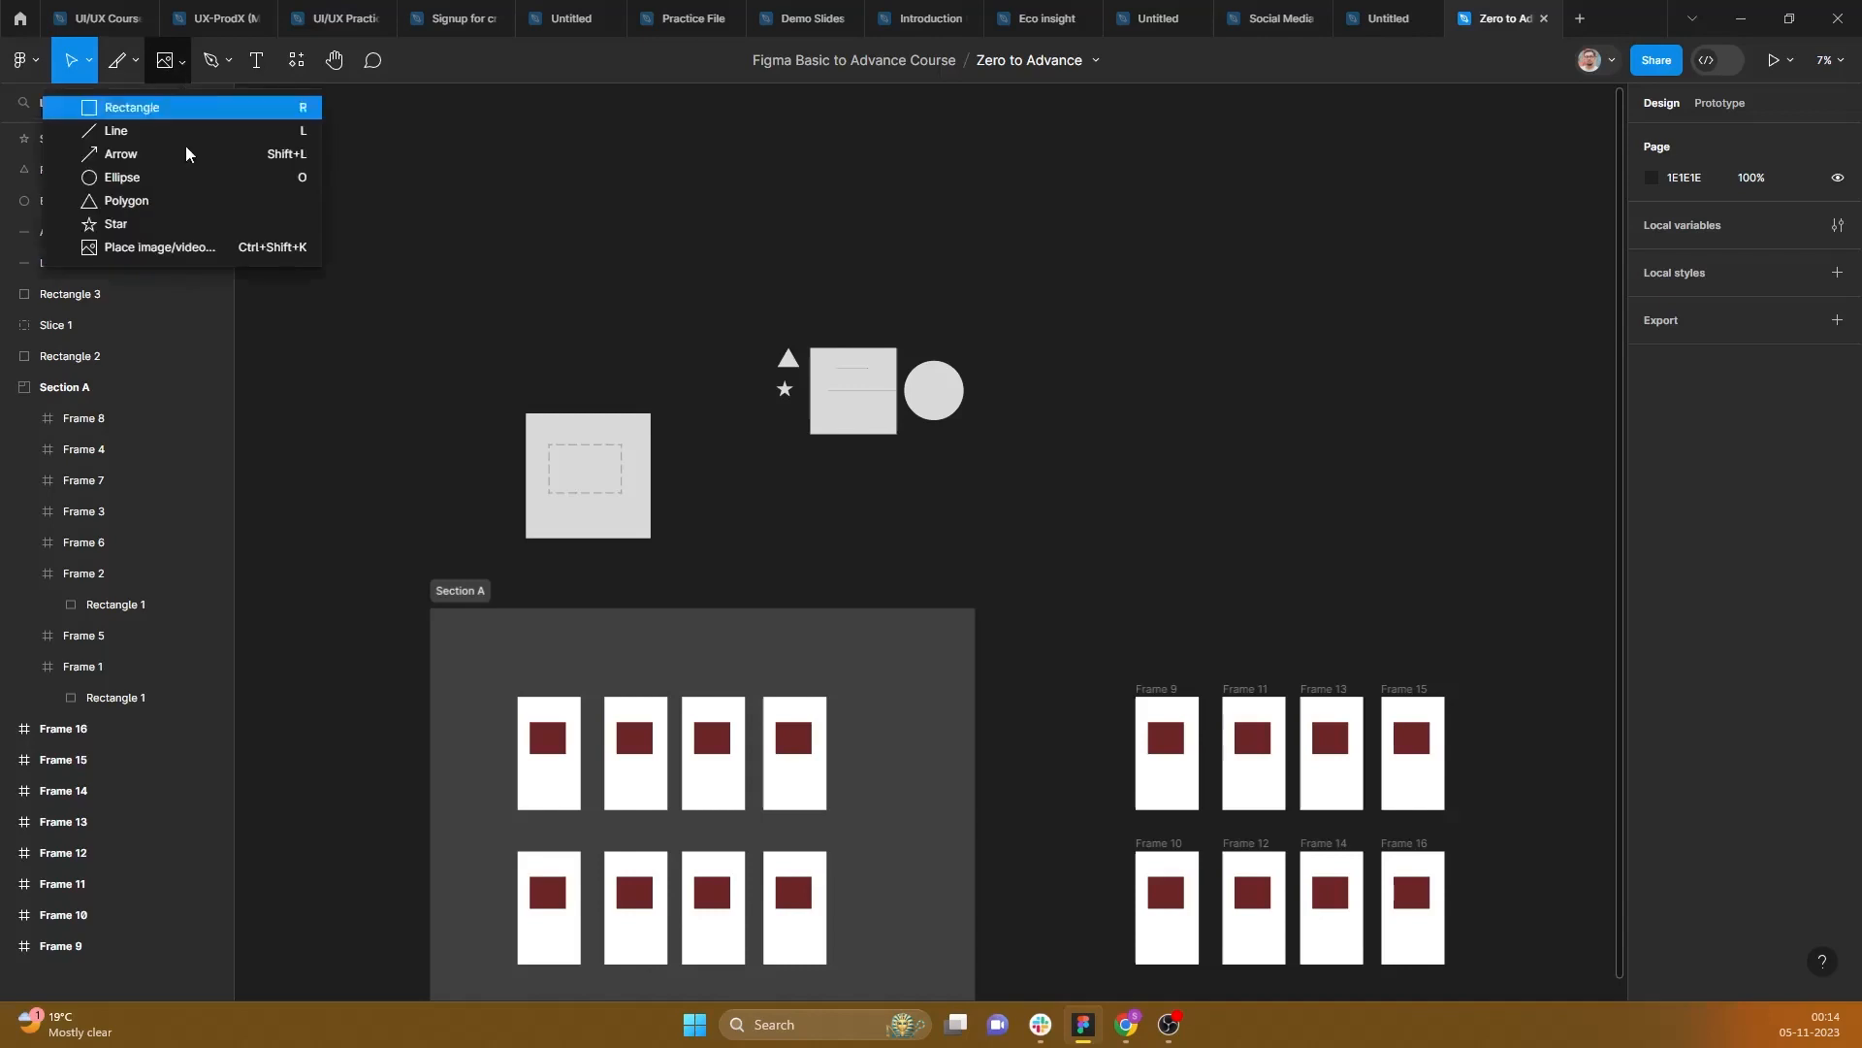
{"action": "left_click", "coordinate": [198, 243]}
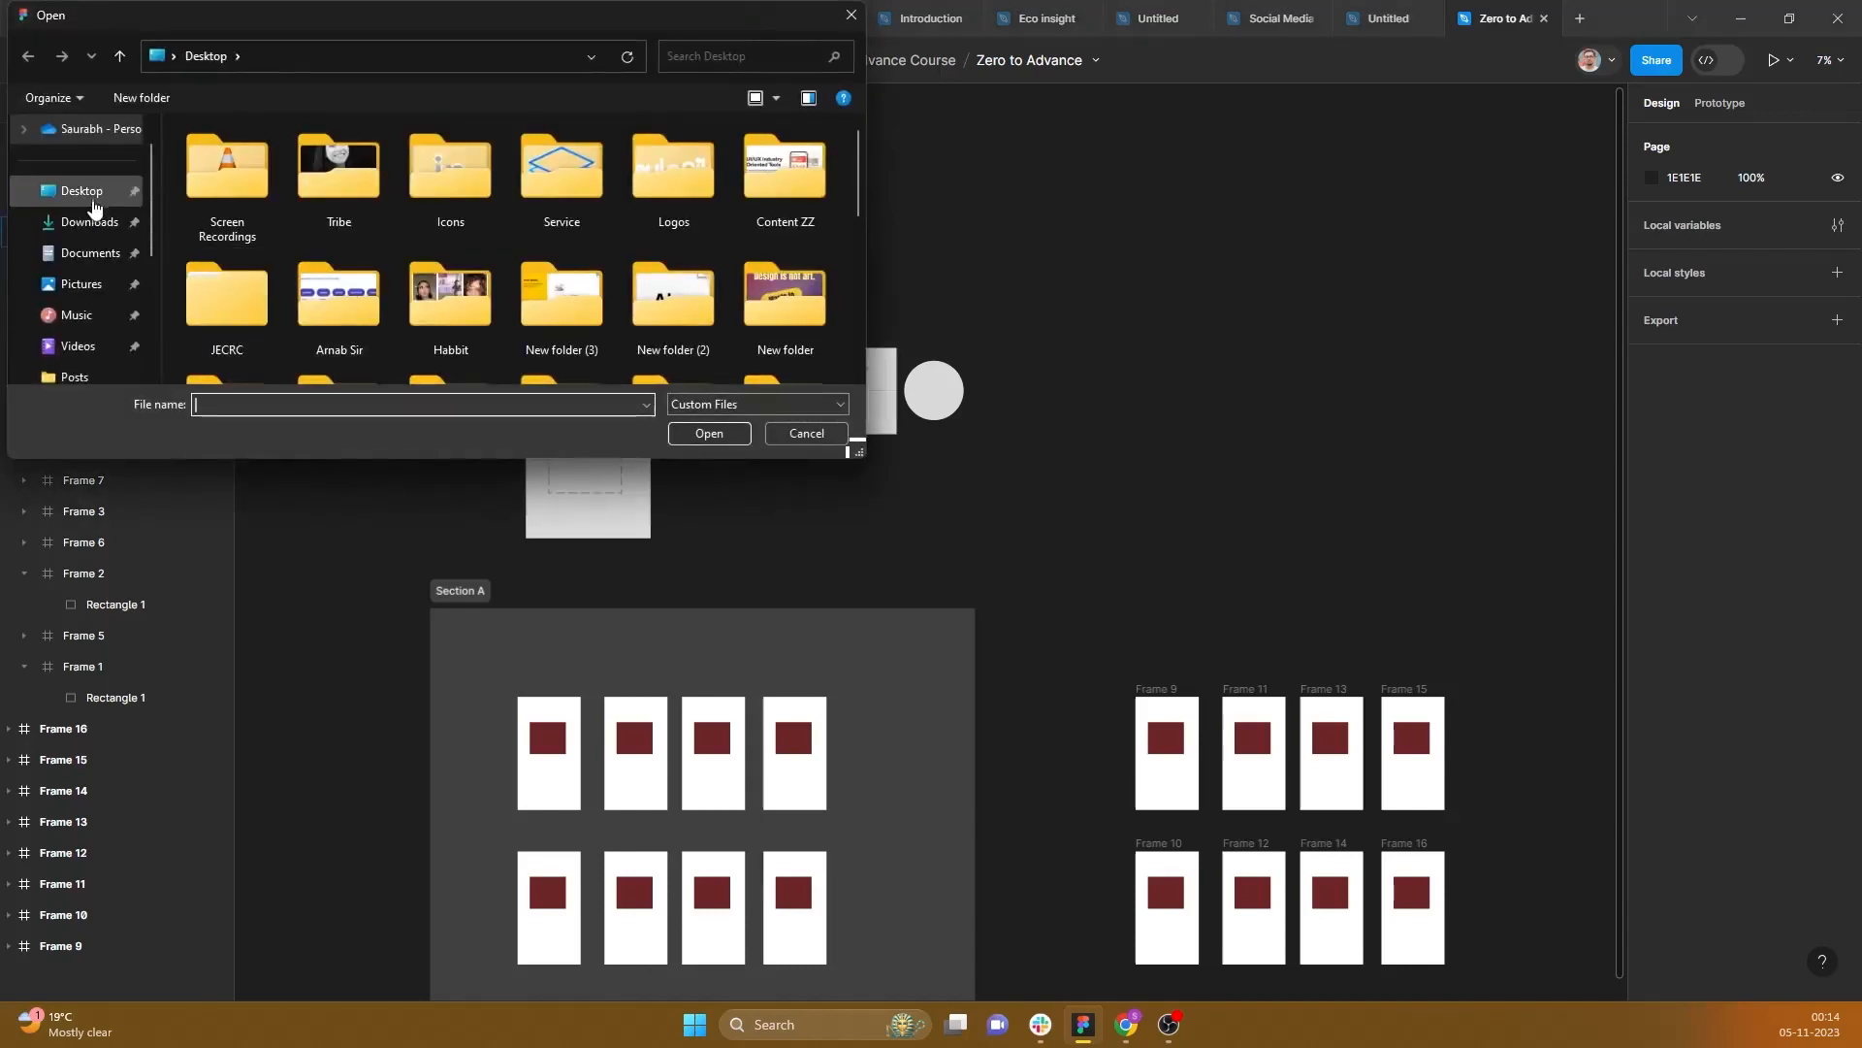
{"action": "double_click", "coordinate": [781, 305]}
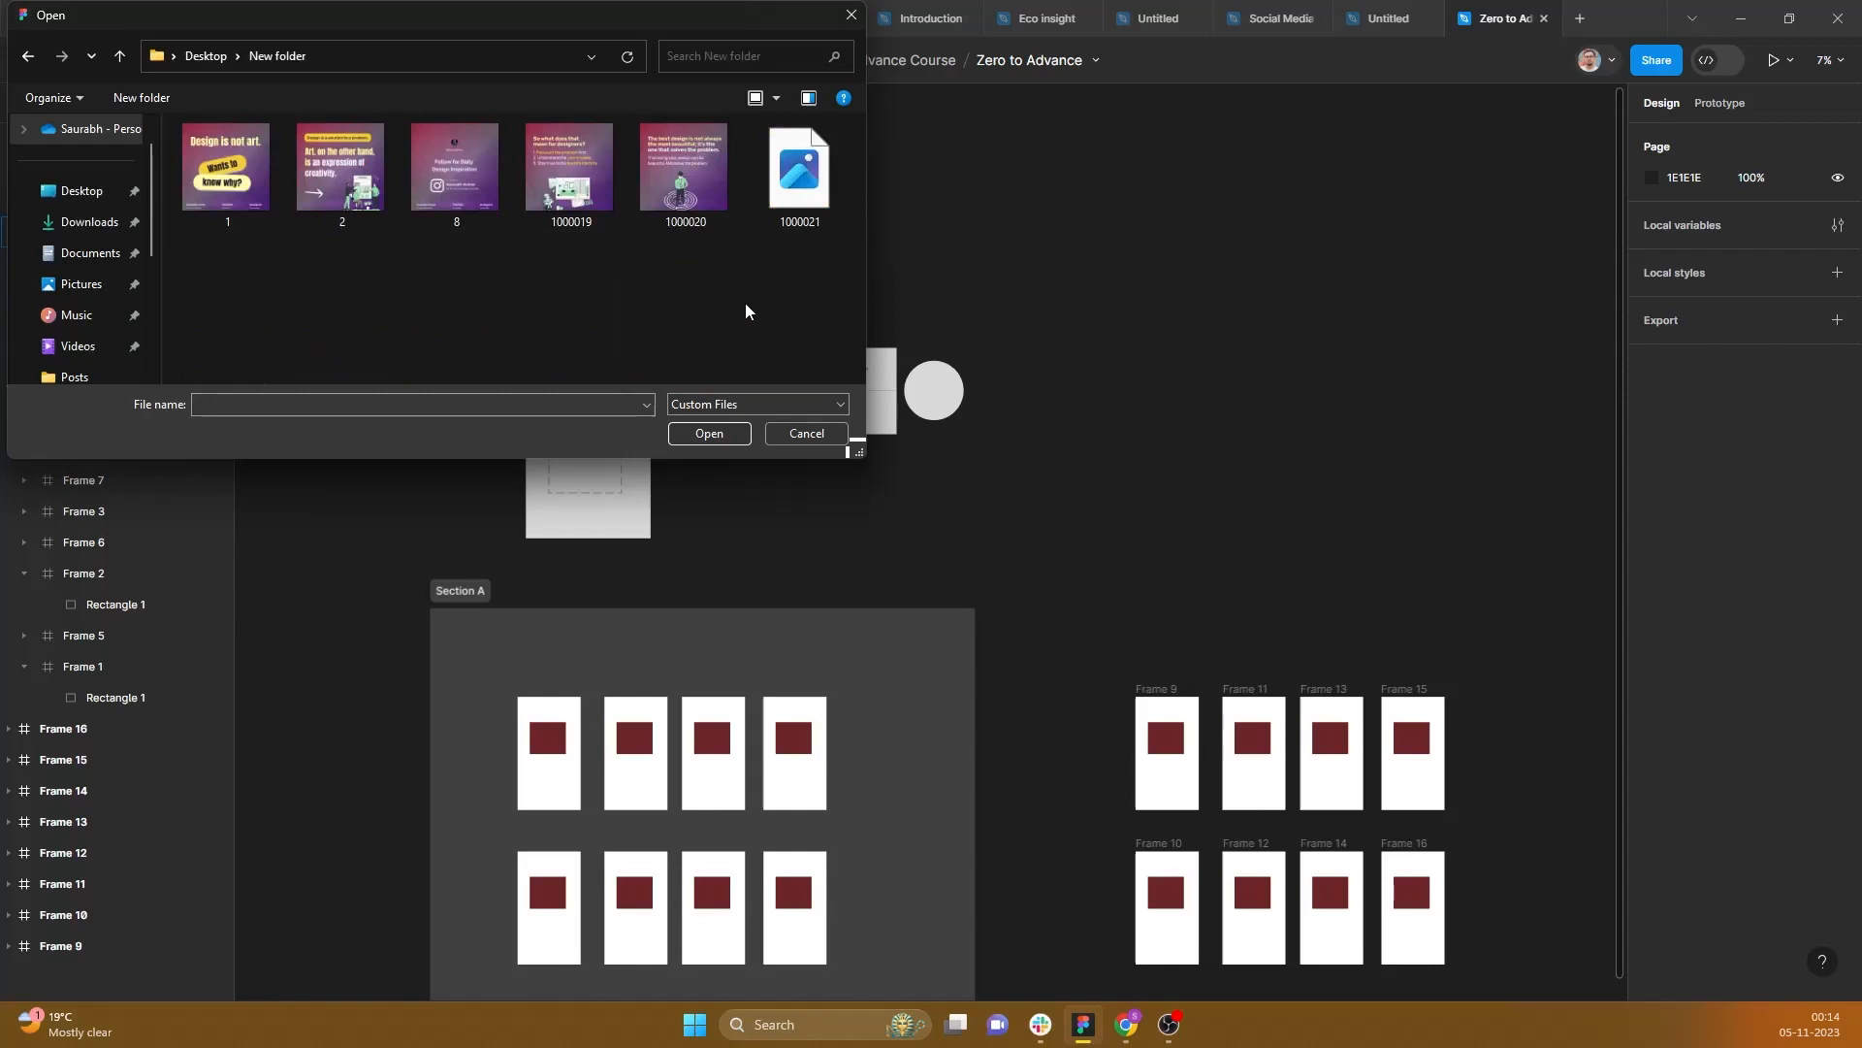
{"action": "left_click", "coordinate": [577, 194]}
{"action": "left_click", "coordinate": [709, 432]}
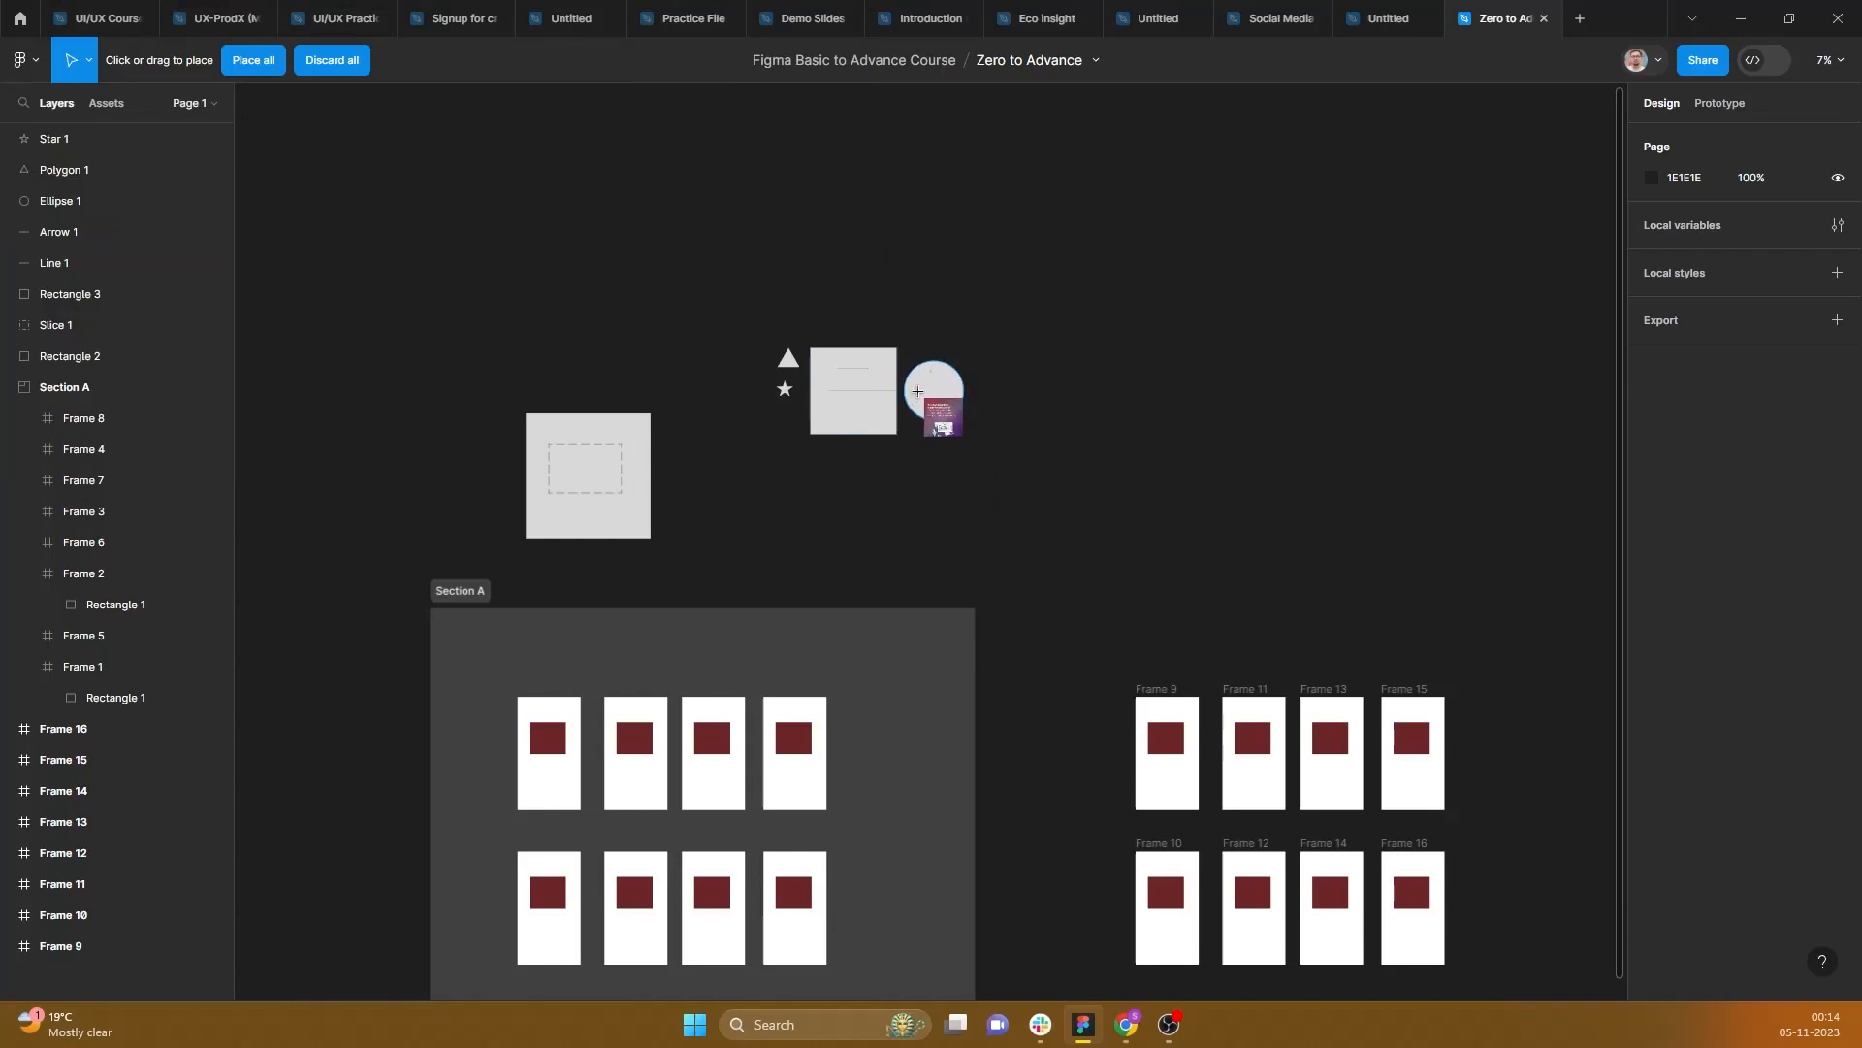
{"action": "left_click", "coordinate": [927, 374]}
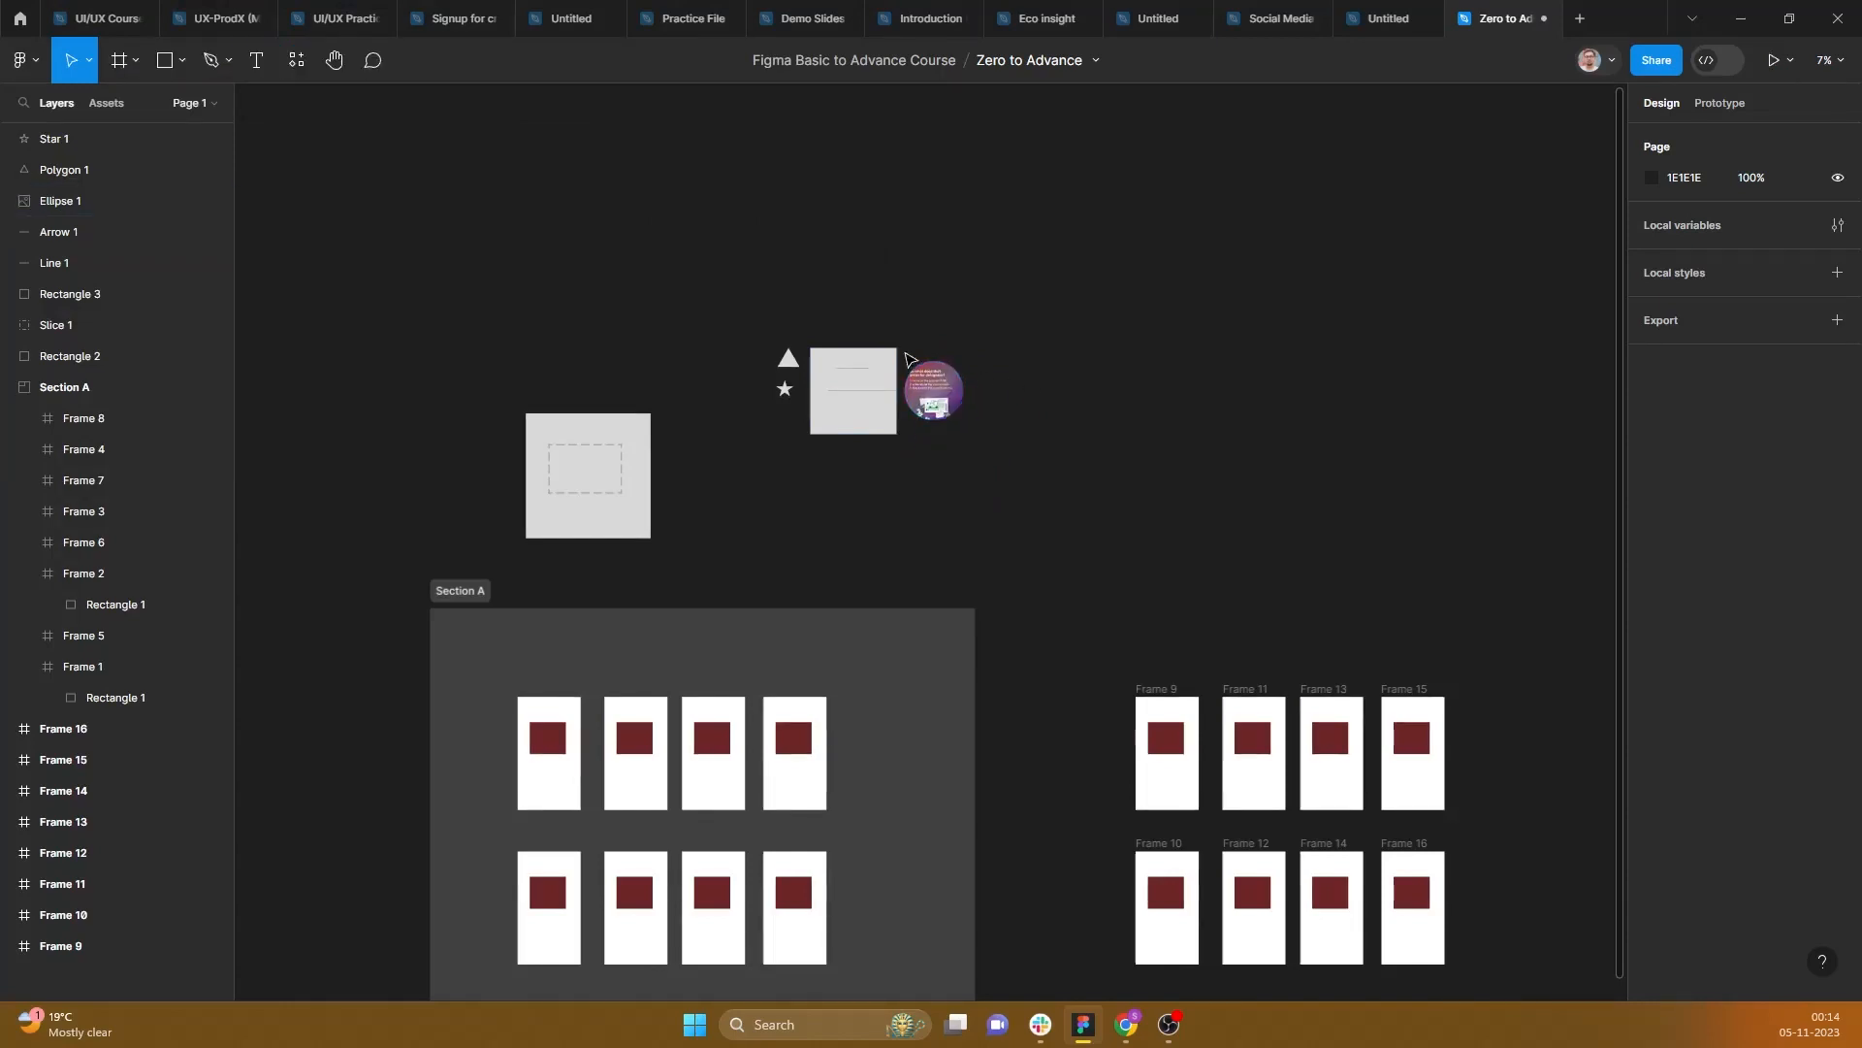
Step: Place image 1000020 from the same folder on the empty canvas to the upper right of the circle
{"action": "key", "text": "ctrl+shift+k"}
{"action": "left_click", "coordinate": [651, 182]}
{"action": "left_click", "coordinate": [709, 433]}
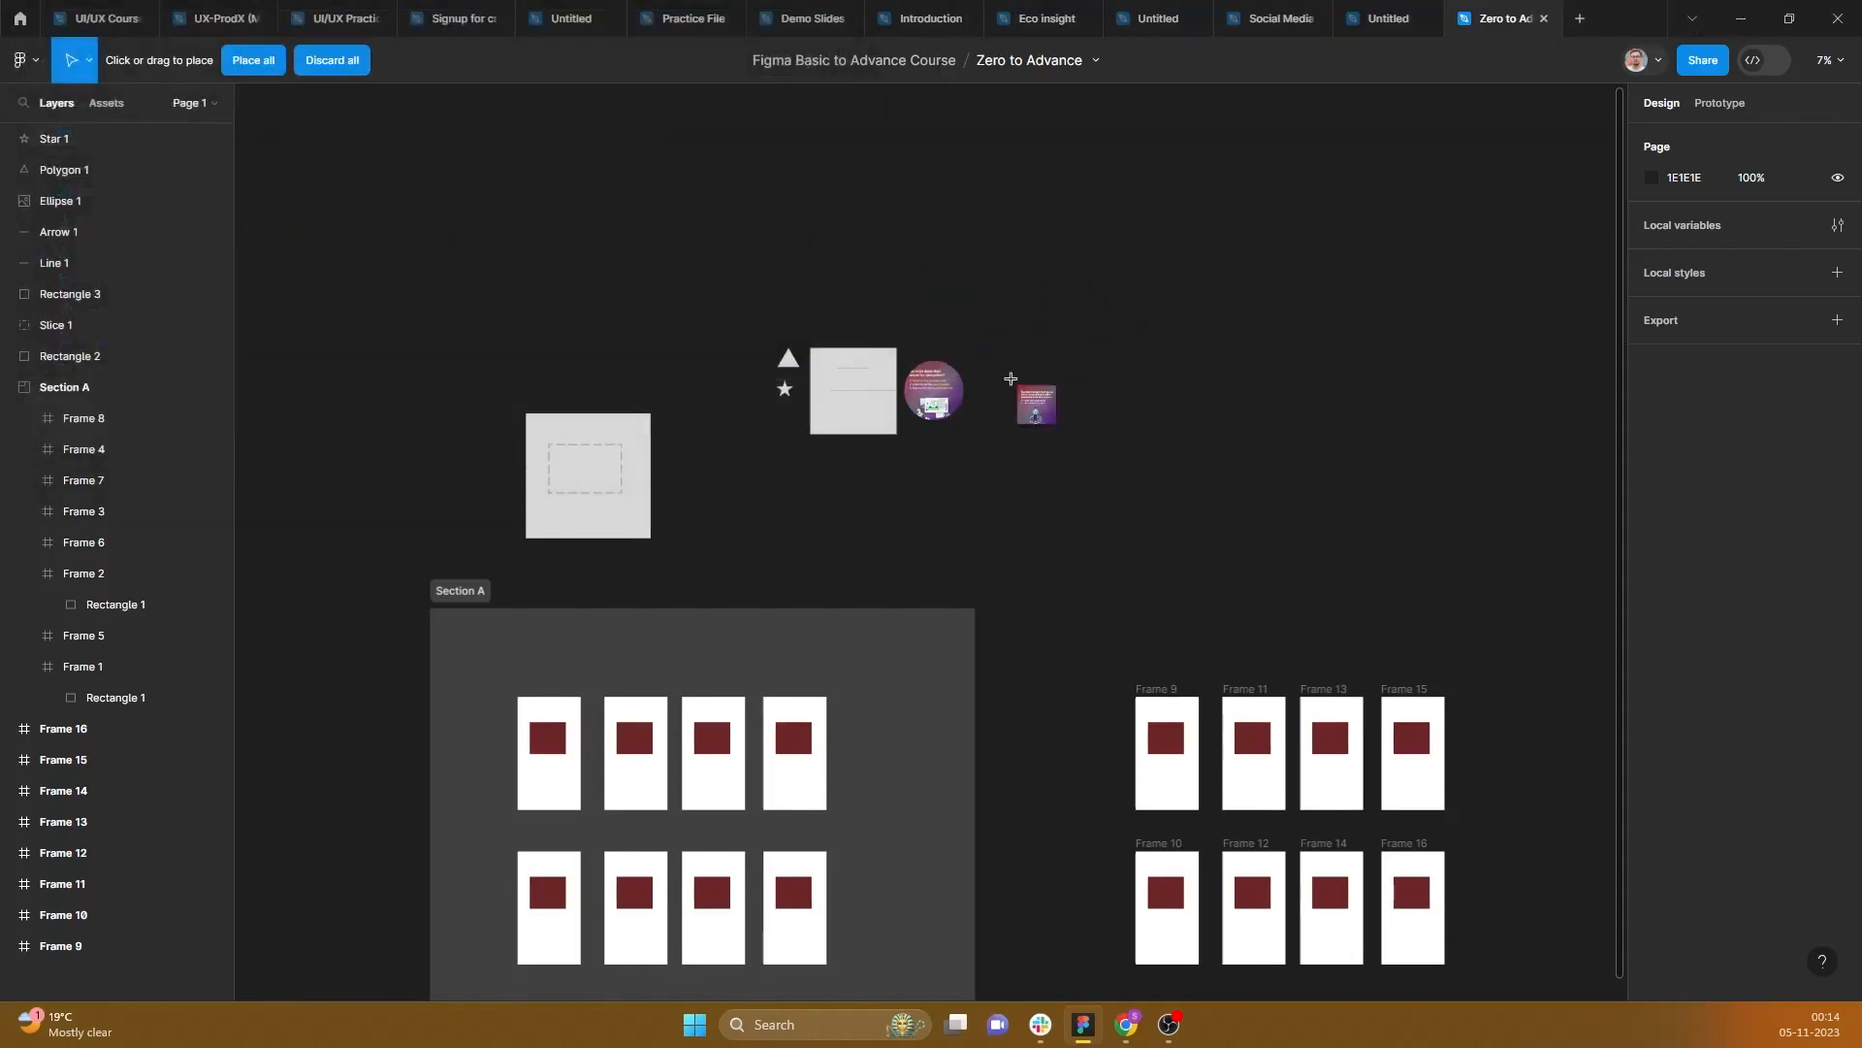
{"action": "left_click", "coordinate": [1091, 289]}
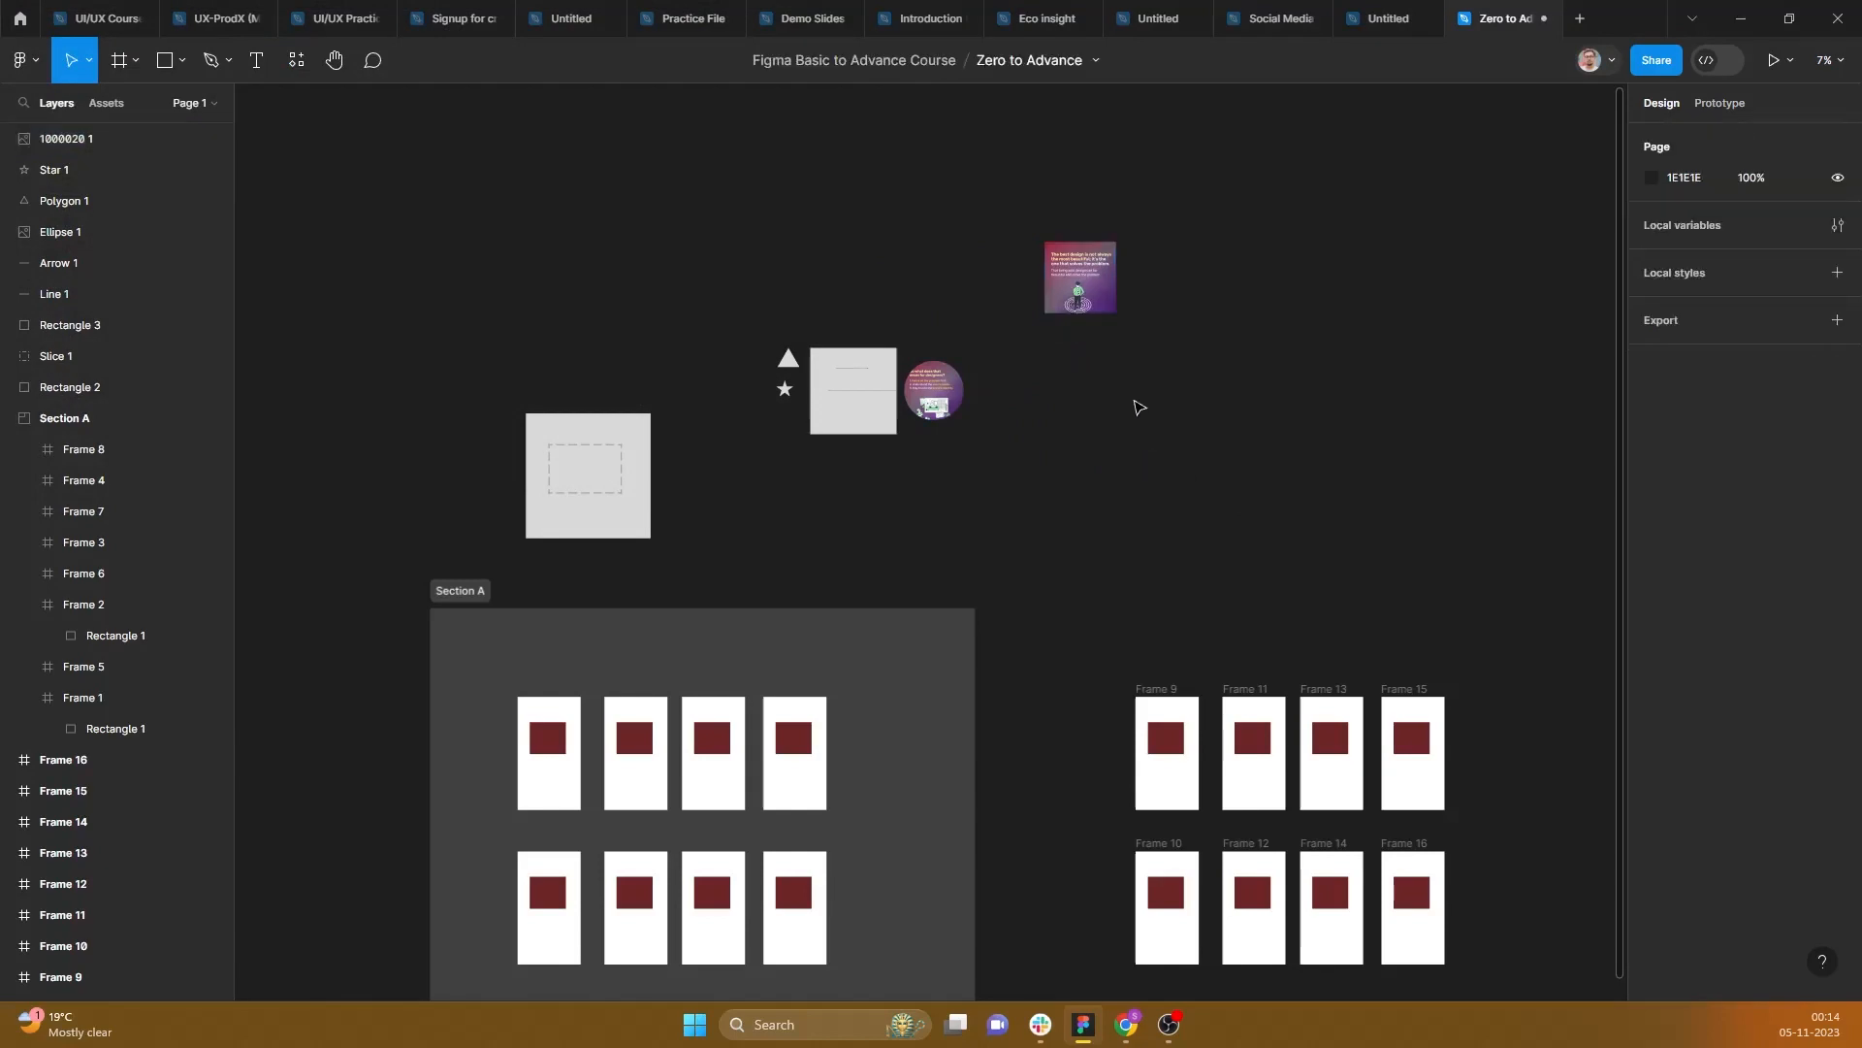
Step: Enlarge the standalone image 1000020 proportionally with the Scale tool to about 1336 × 1336
{"action": "scroll", "coordinate": [1140, 407], "scroll_direction": "up", "scroll_amount": 1}
{"action": "left_click", "coordinate": [1096, 260]}
{"action": "key", "text": "k"}
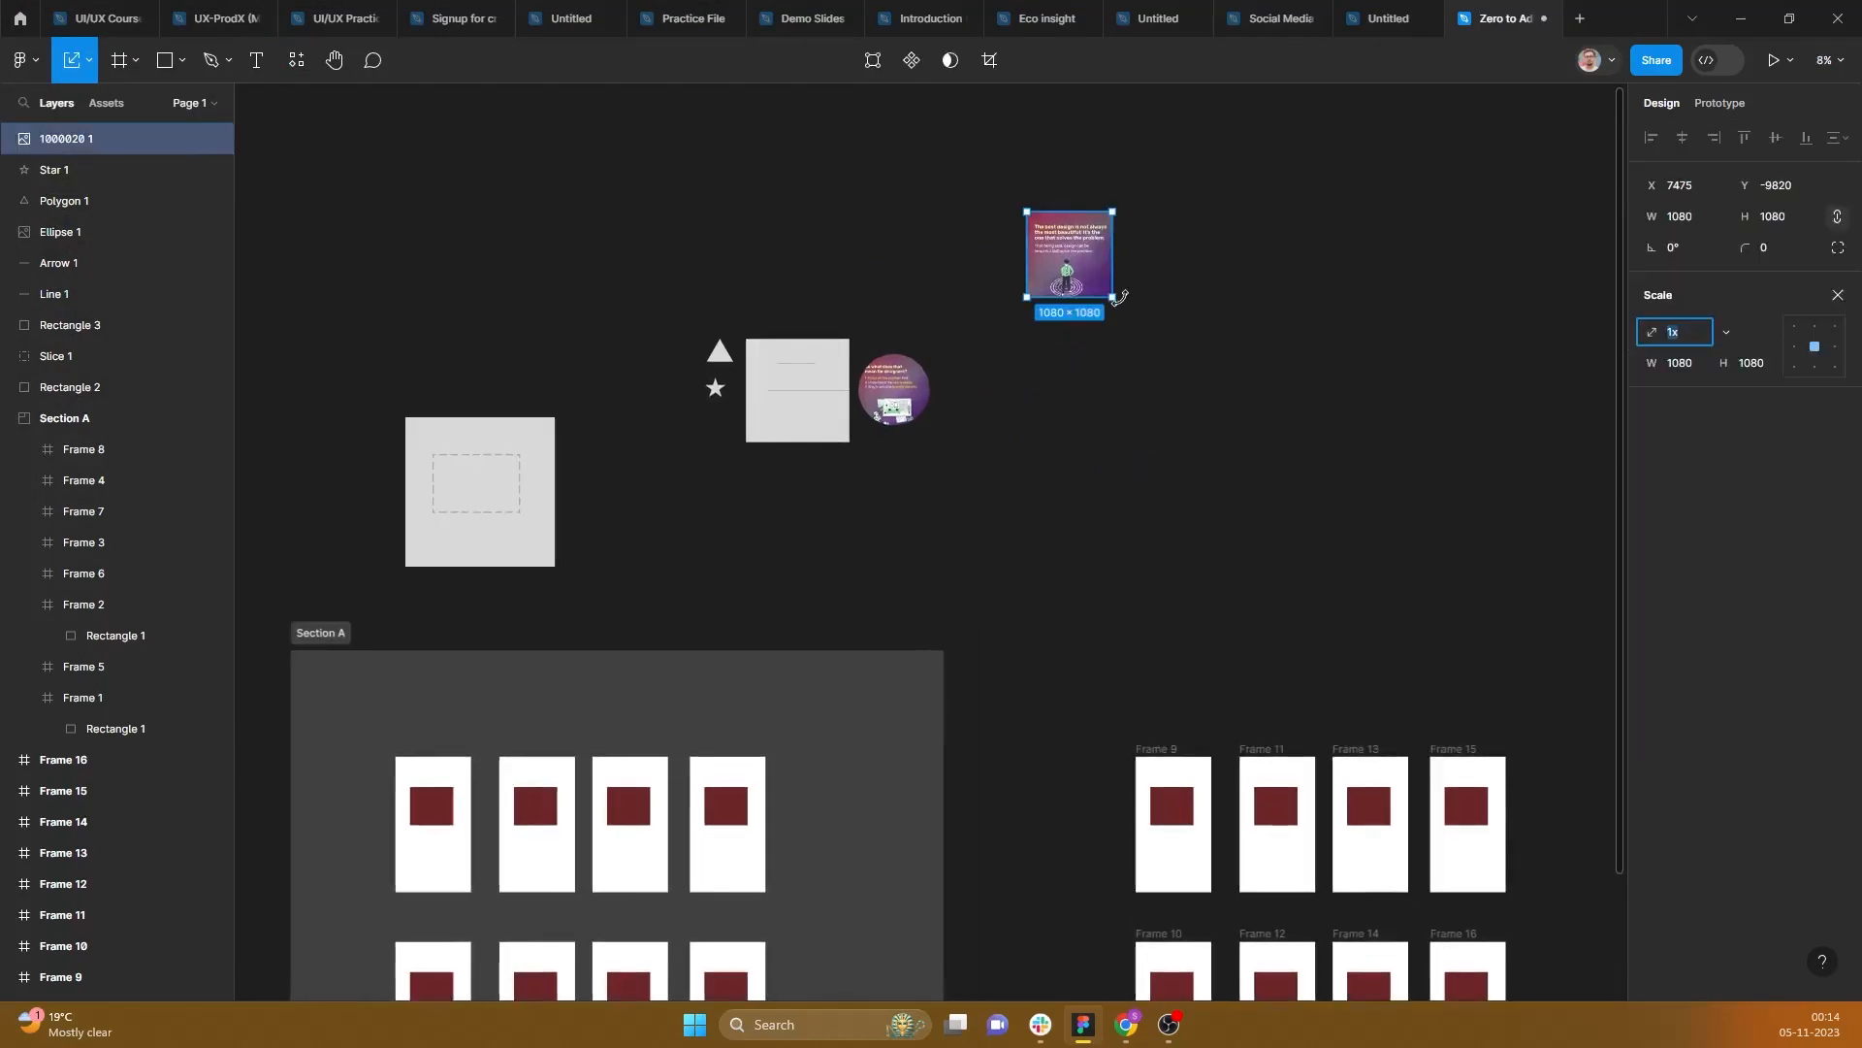
{"action": "left_click_drag", "start_coordinate": [1114, 298], "coordinate": [1037, 327]}
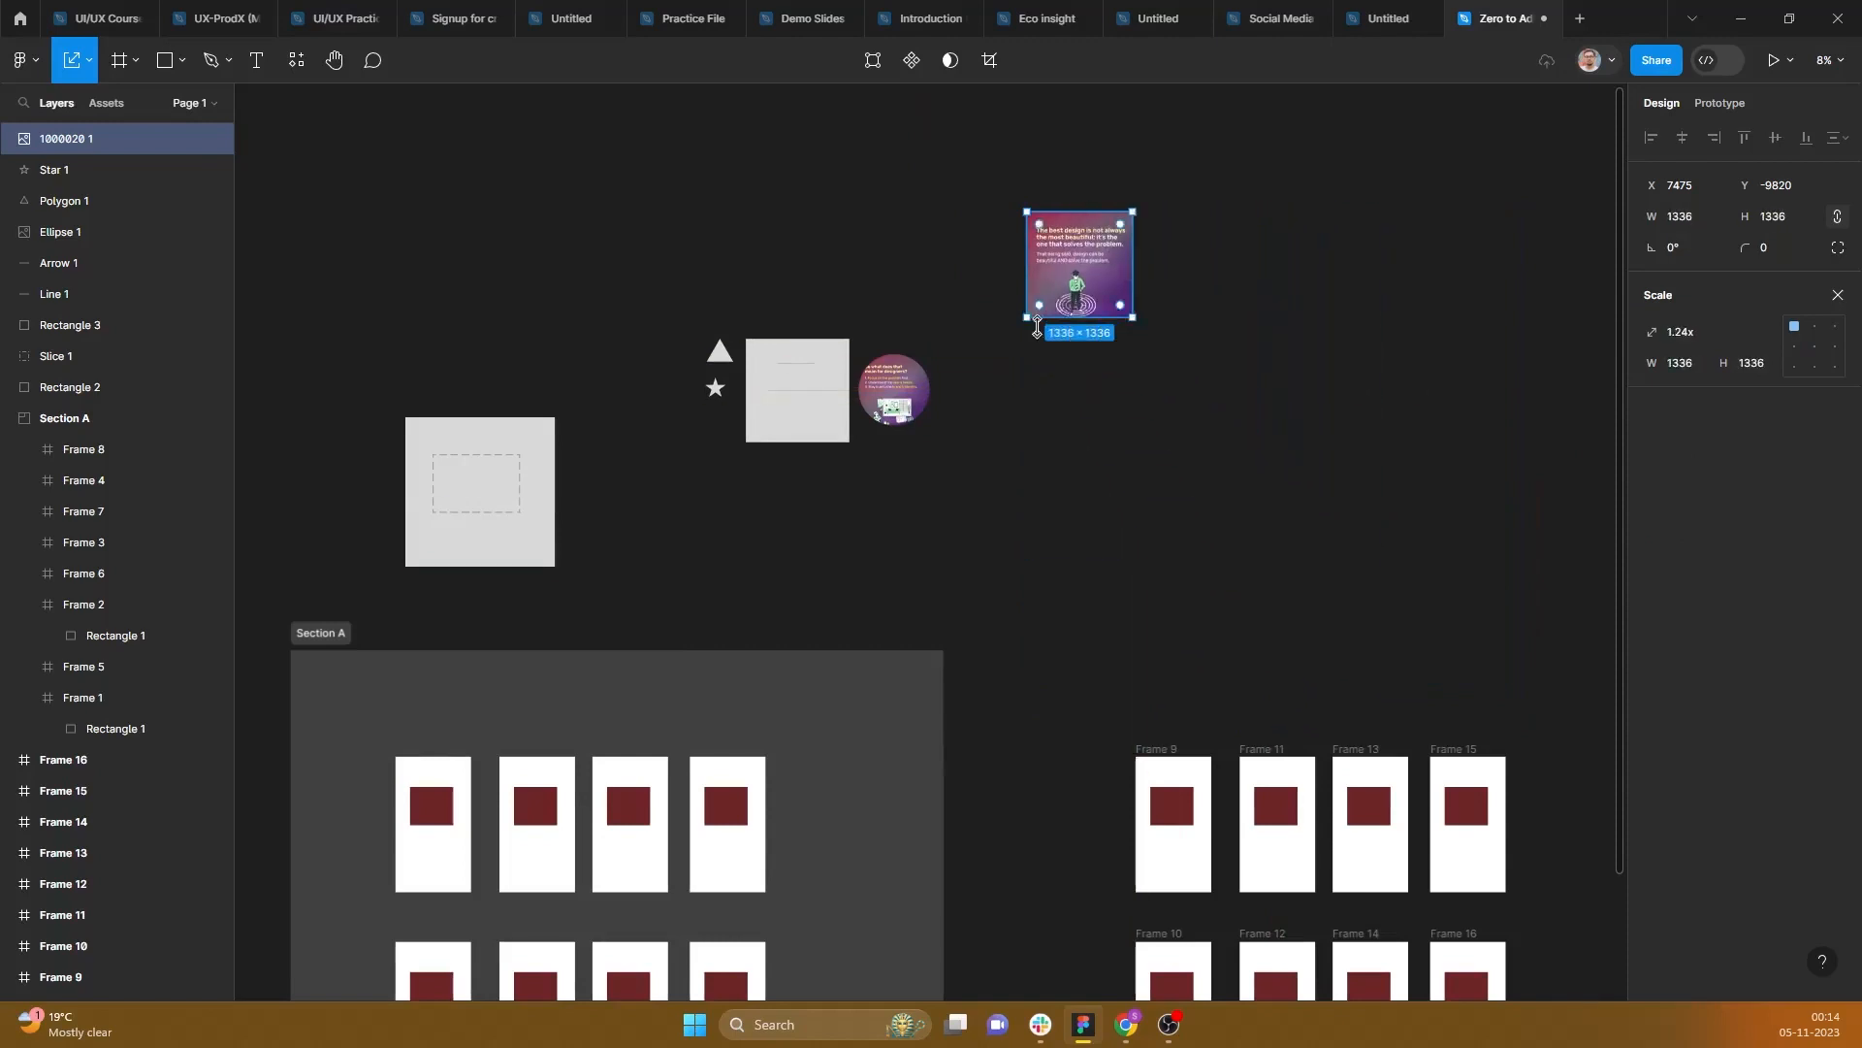
{"action": "left_click", "coordinate": [1085, 431]}
{"action": "scroll", "coordinate": [1082, 428], "scroll_direction": "down", "scroll_amount": 2}
{"action": "left_click_drag", "start_coordinate": [1123, 428], "coordinate": [974, 501]}
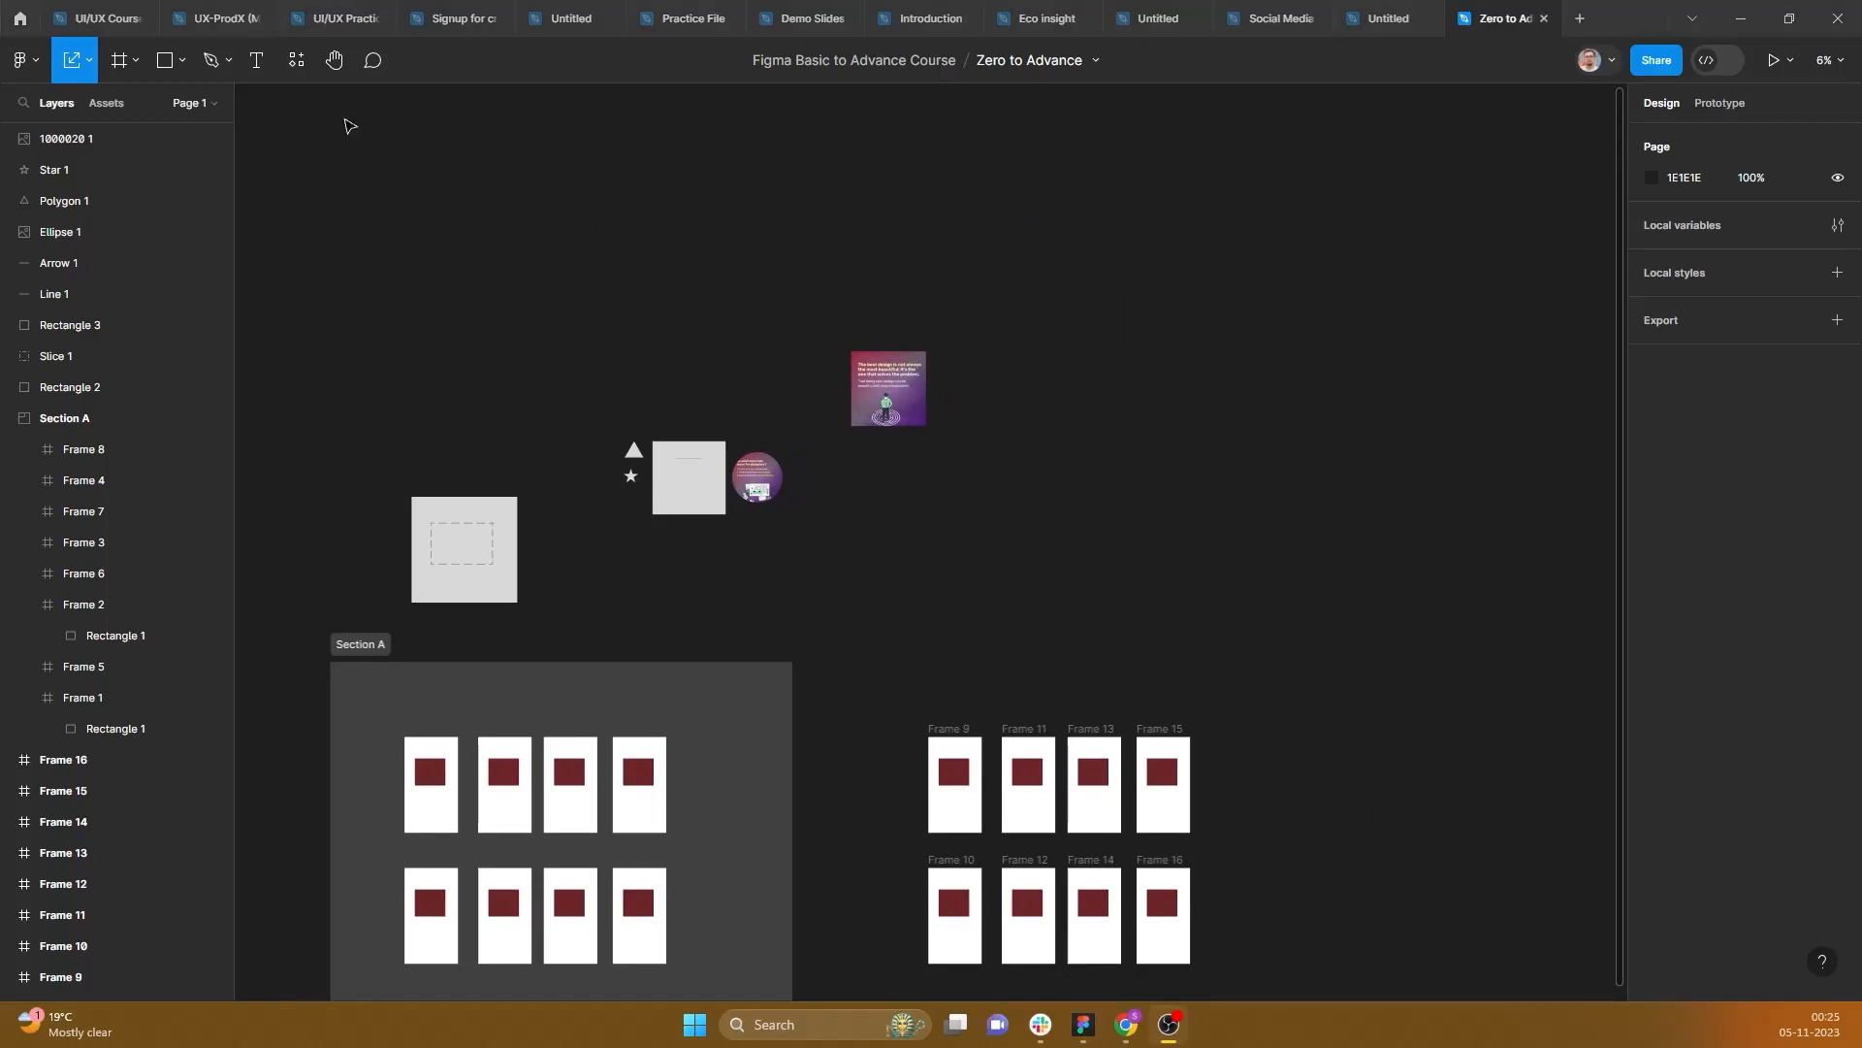
Step: Draw a closed, irregular ten-point shape with the Pen tool on the empty canvas above the squares
{"action": "left_click", "coordinate": [230, 62]}
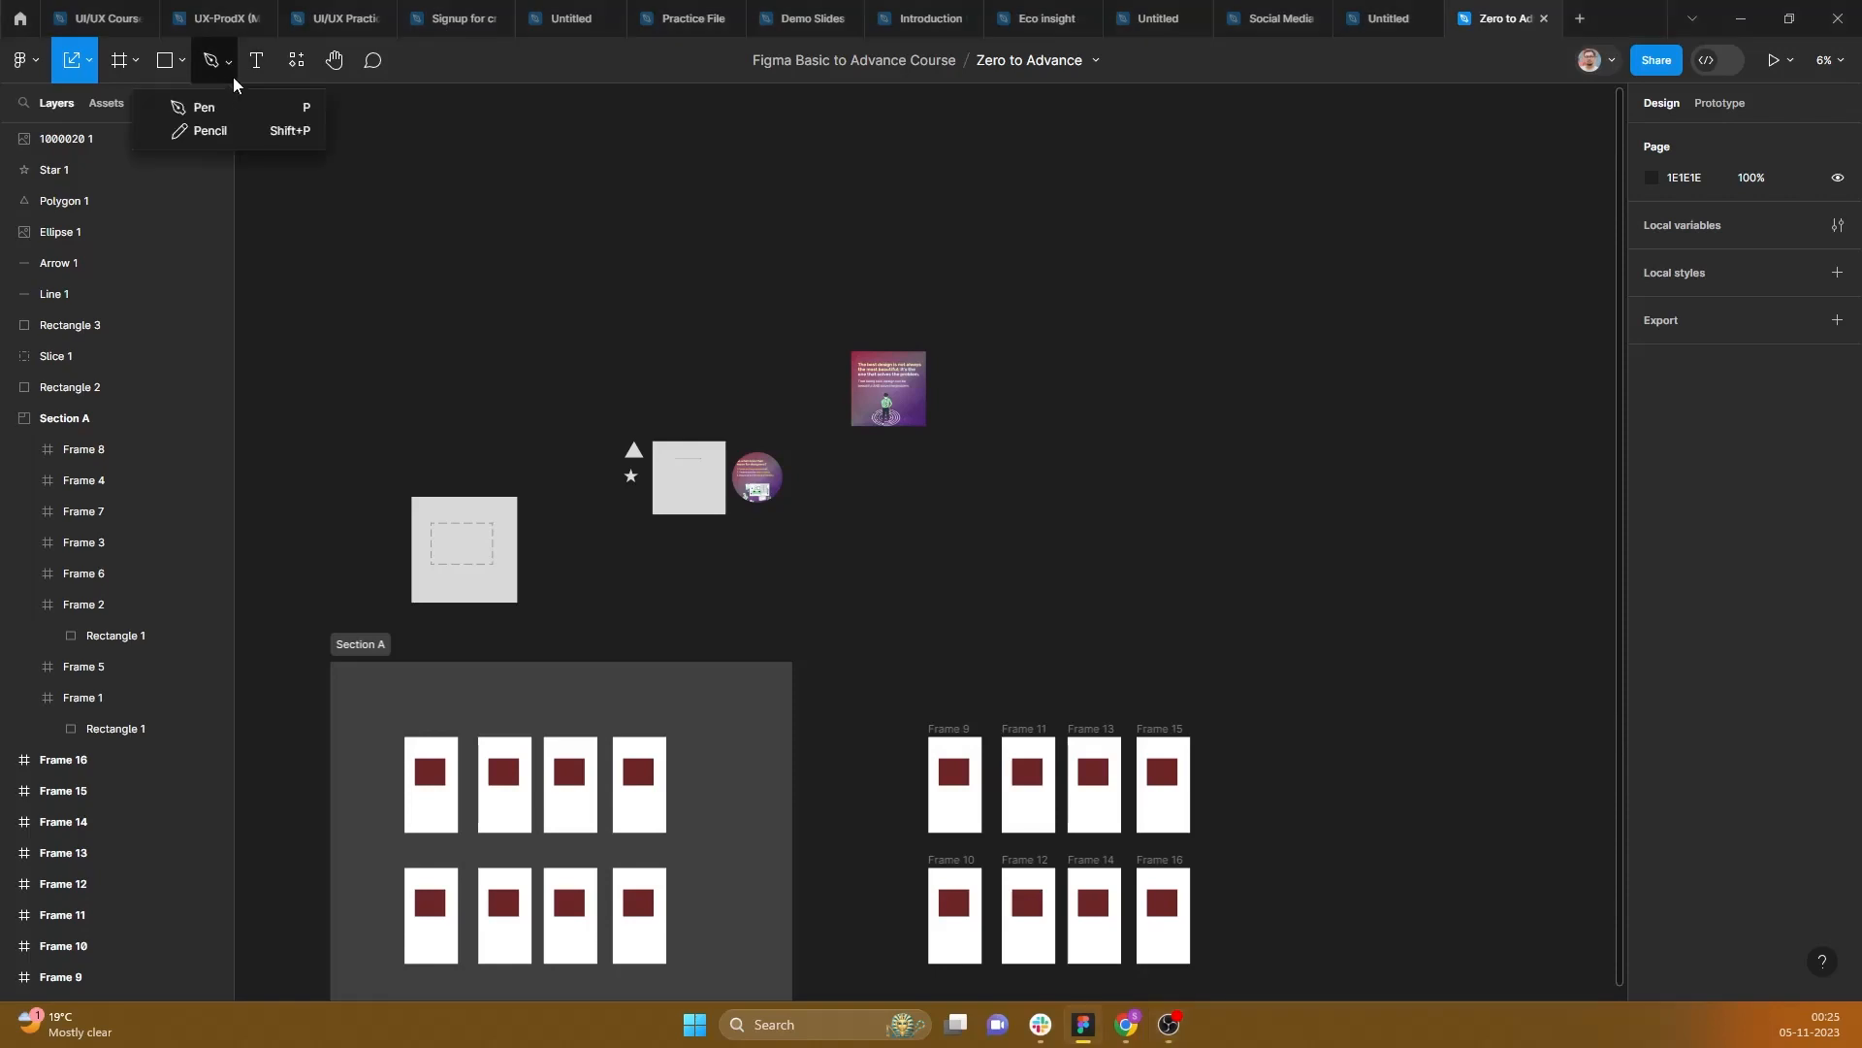
{"action": "left_click", "coordinate": [231, 101]}
{"action": "left_click", "coordinate": [437, 200]}
{"action": "left_click", "coordinate": [569, 166]}
{"action": "left_click", "coordinate": [691, 152]}
{"action": "left_click", "coordinate": [837, 246]}
{"action": "left_click", "coordinate": [797, 281]}
{"action": "left_click", "coordinate": [654, 294]}
{"action": "left_click", "coordinate": [617, 246]}
{"action": "left_click", "coordinate": [581, 233]}
{"action": "left_click", "coordinate": [499, 225]}
{"action": "left_click", "coordinate": [437, 233]}
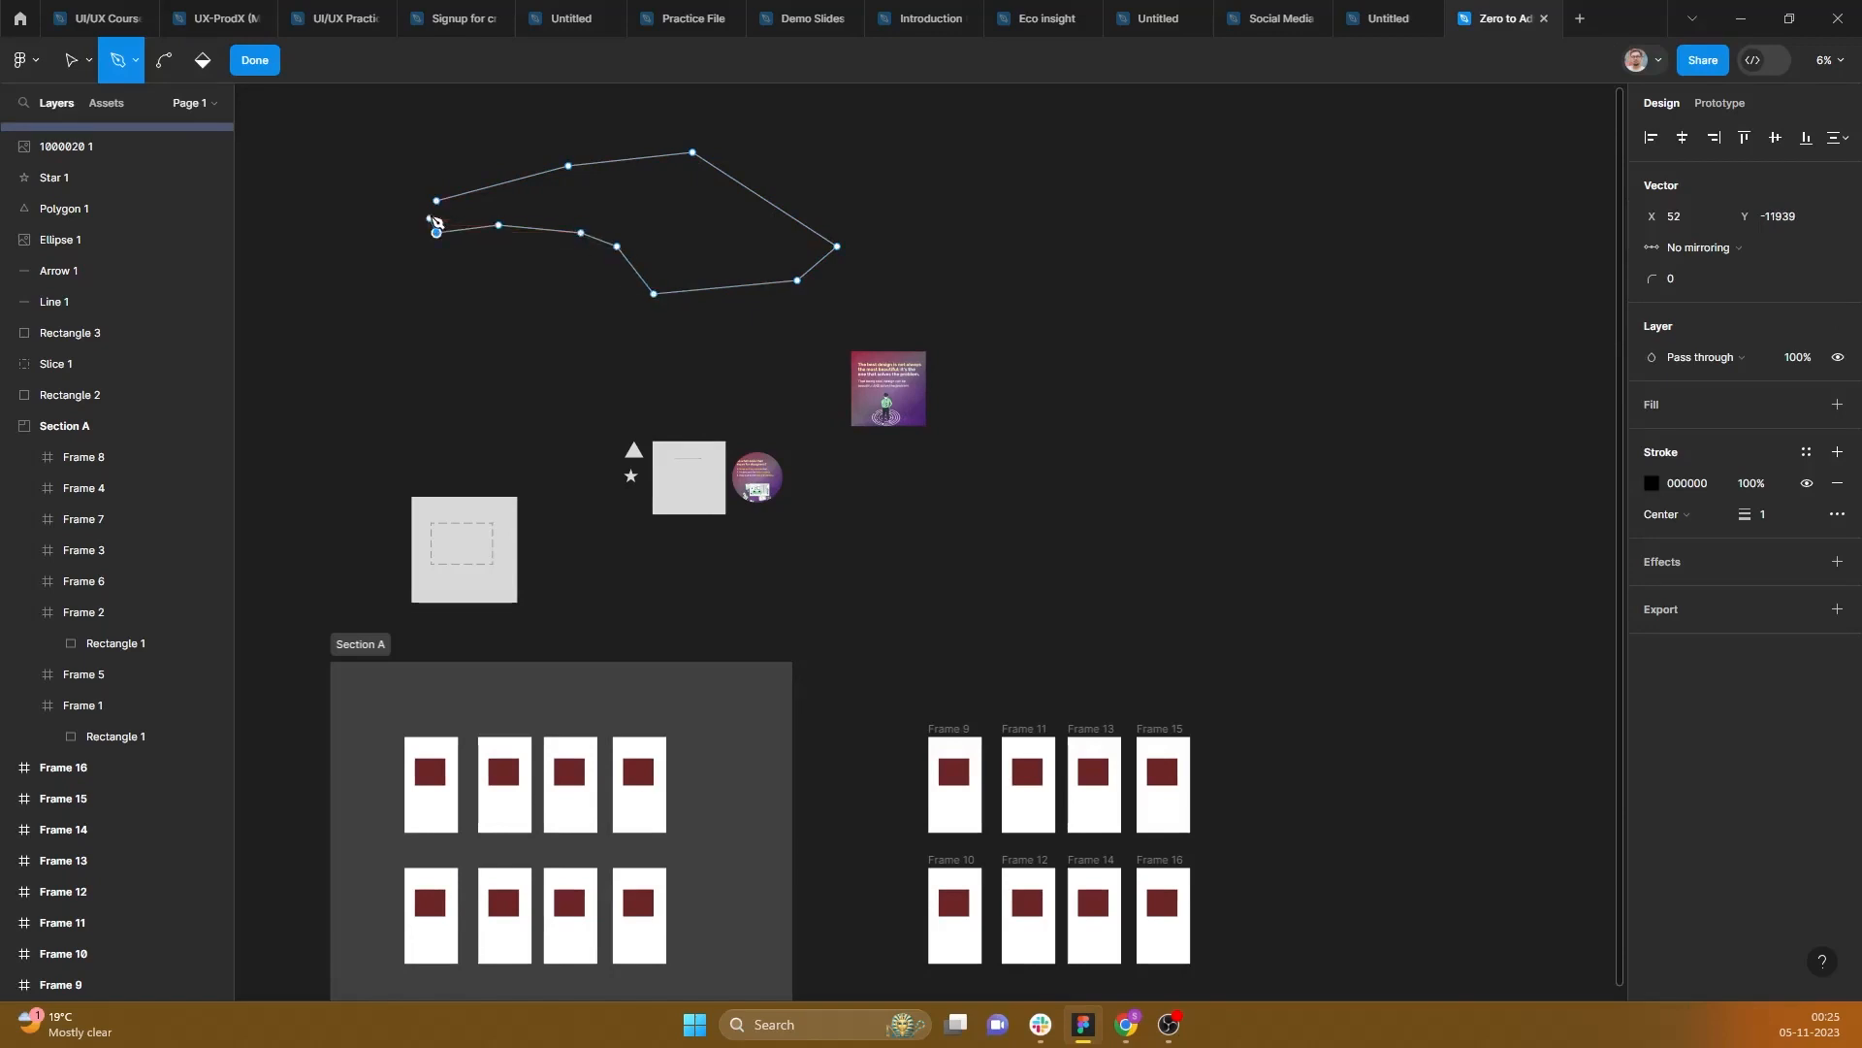
{"action": "left_click", "coordinate": [437, 201]}
Step: Add a D9D9D9 fill to the pen-drawn shape, finish editing it, and move it slightly down and to the left
{"action": "left_click", "coordinate": [1837, 405]}
{"action": "left_click", "coordinate": [969, 293]}
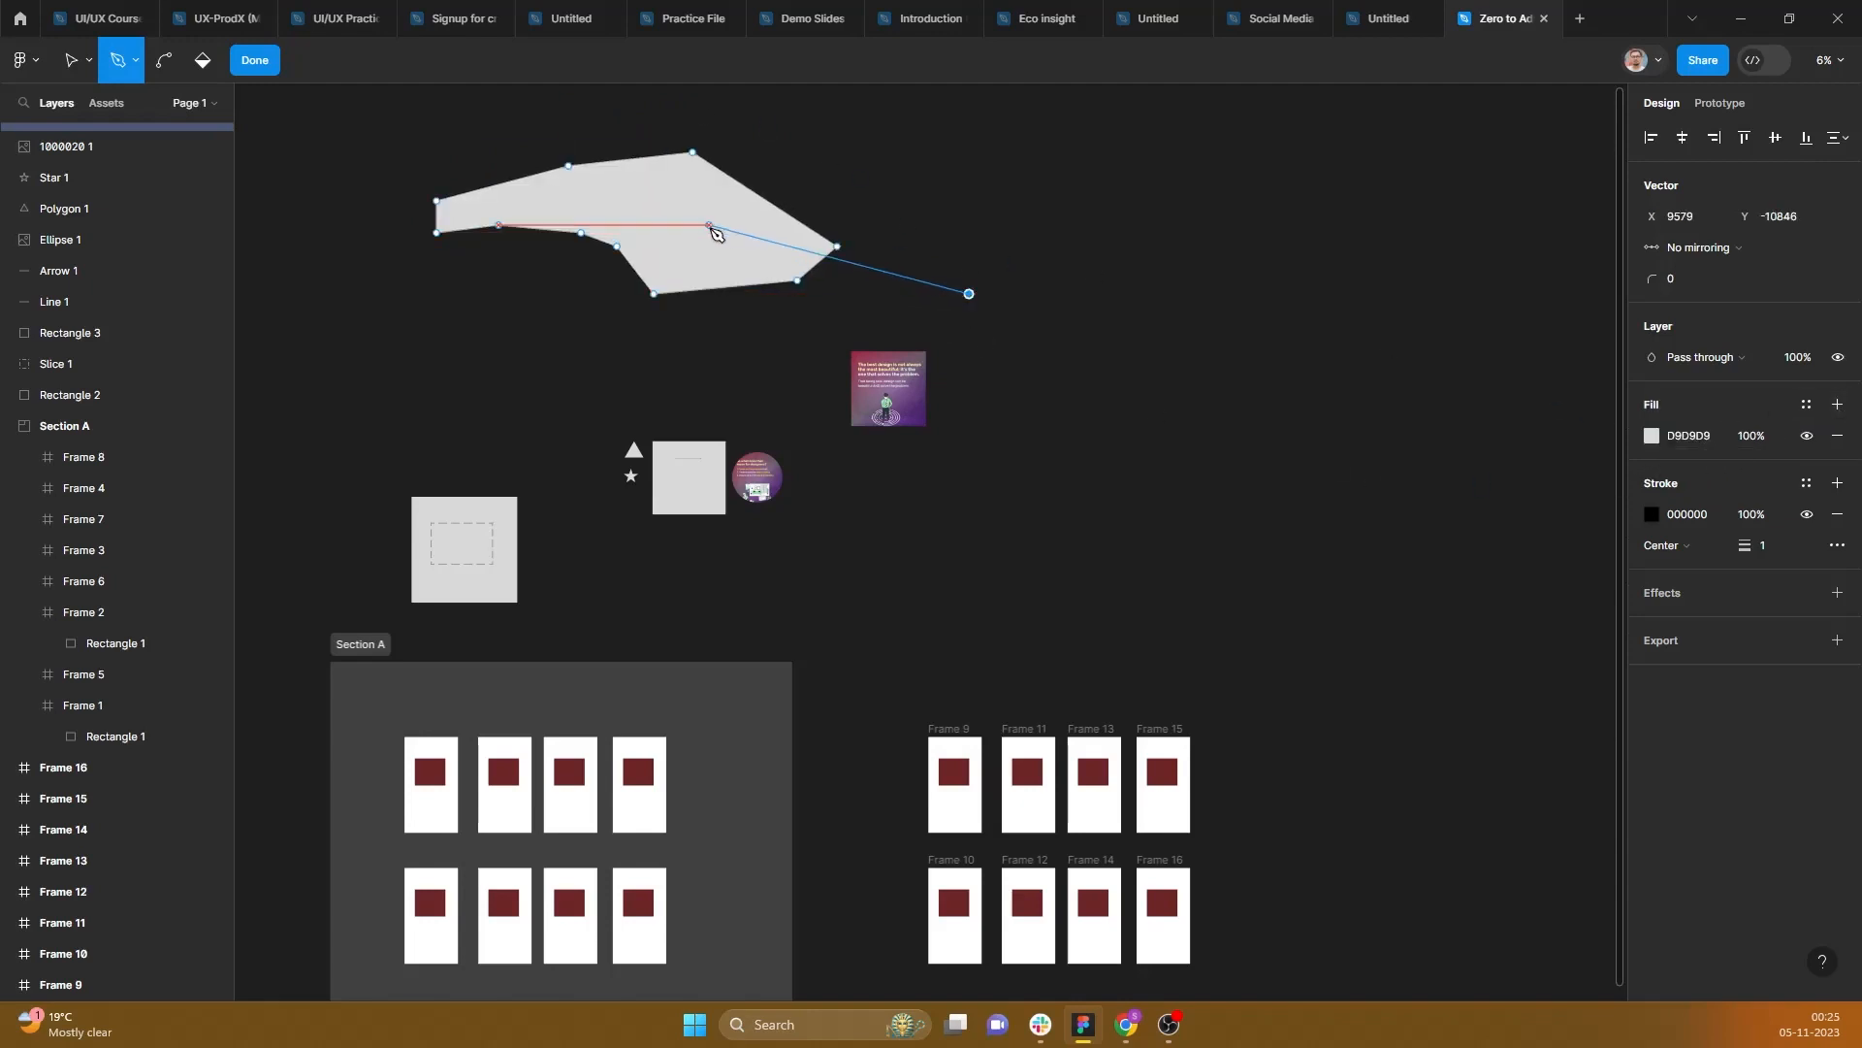
{"action": "key", "text": "ctrl+z"}
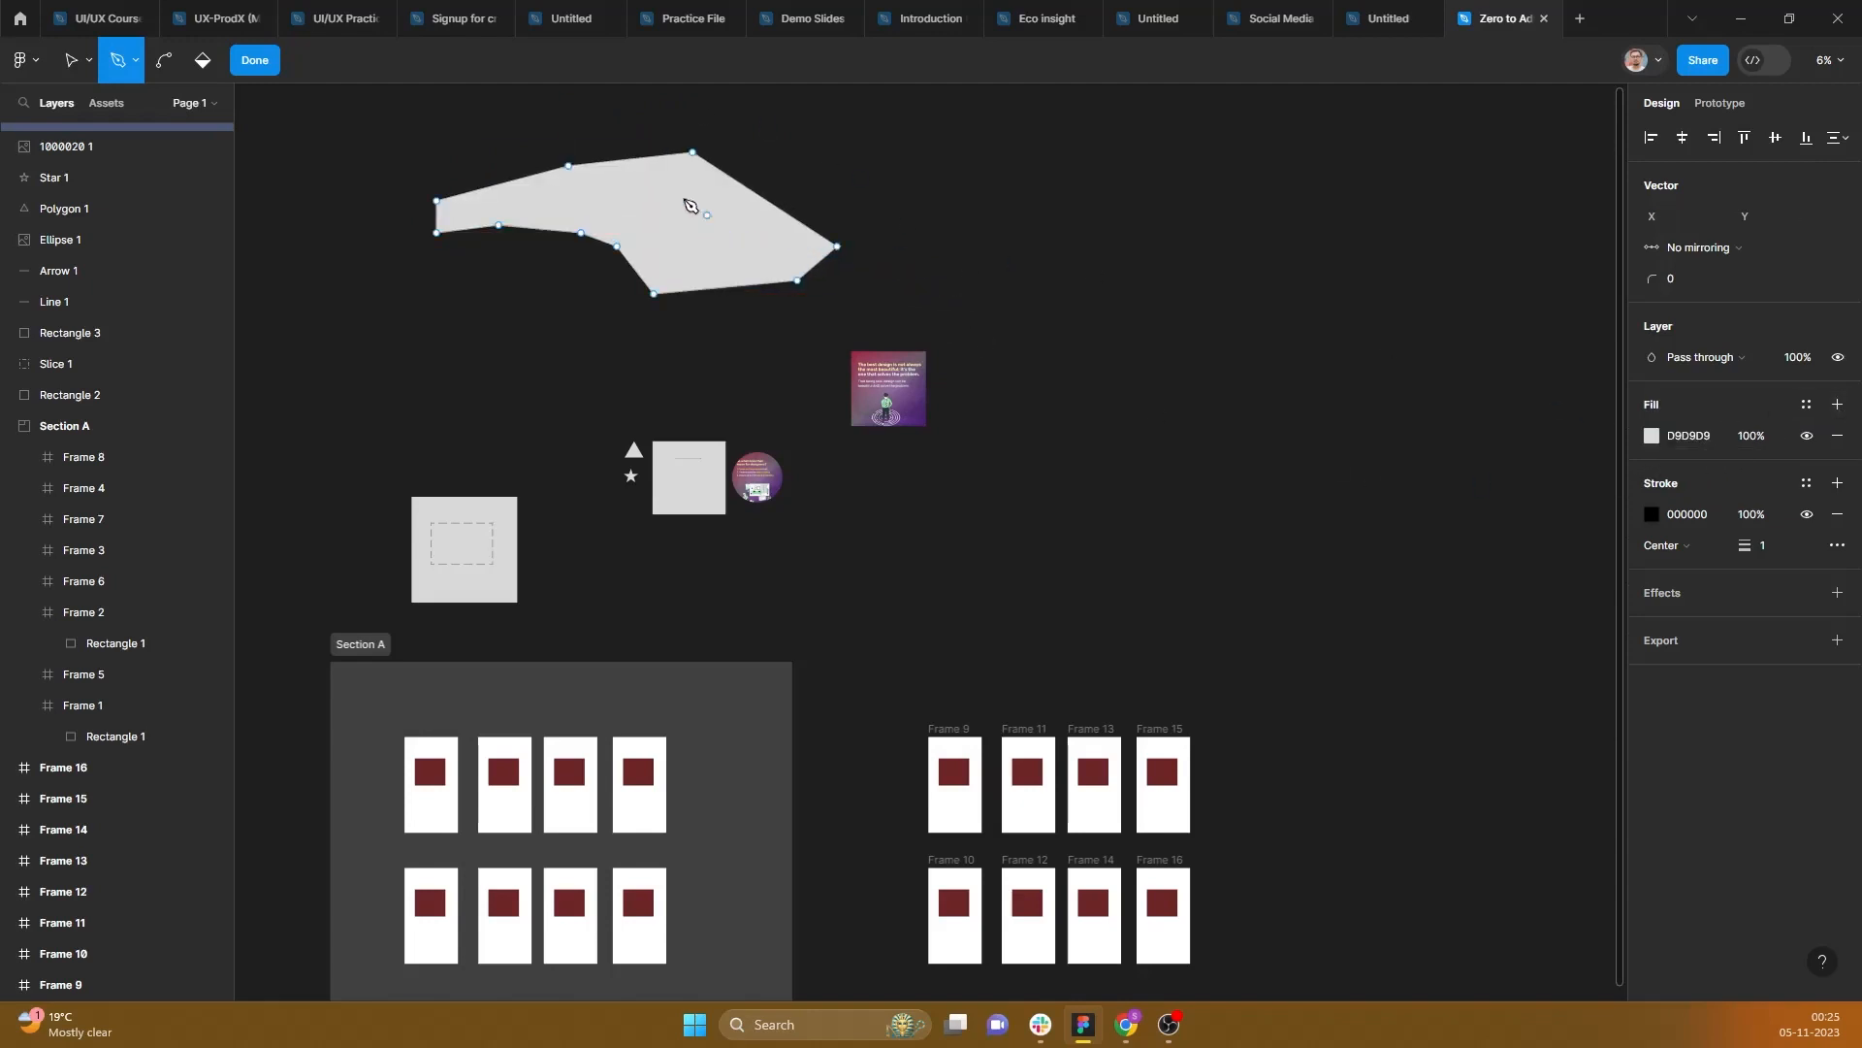
{"action": "left_click", "coordinate": [255, 60]}
{"action": "left_click_drag", "start_coordinate": [653, 229], "coordinate": [803, 254]}
{"action": "left_click_drag", "start_coordinate": [575, 305], "coordinate": [570, 282]}
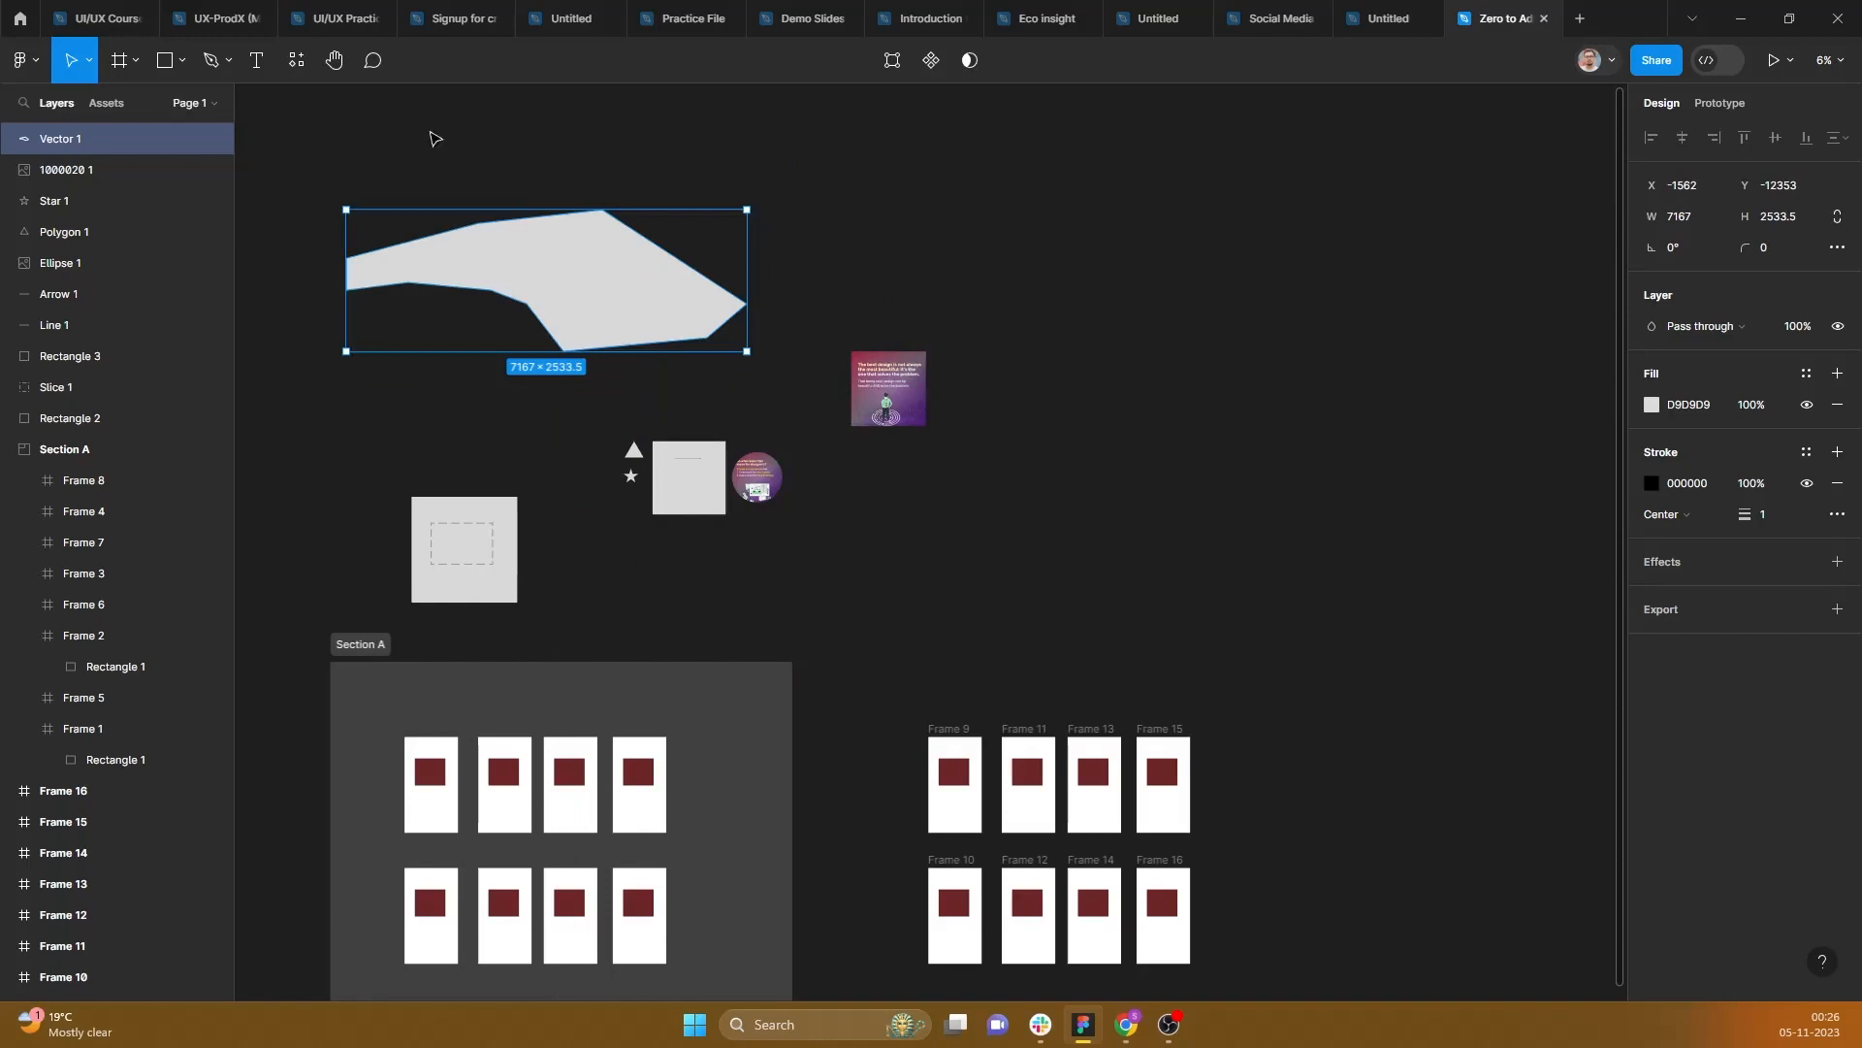
Step: Draw a large, looping freehand scribble with the Pencil tool on the empty canvas to the right of the standalone image
{"action": "left_click", "coordinate": [229, 60]}
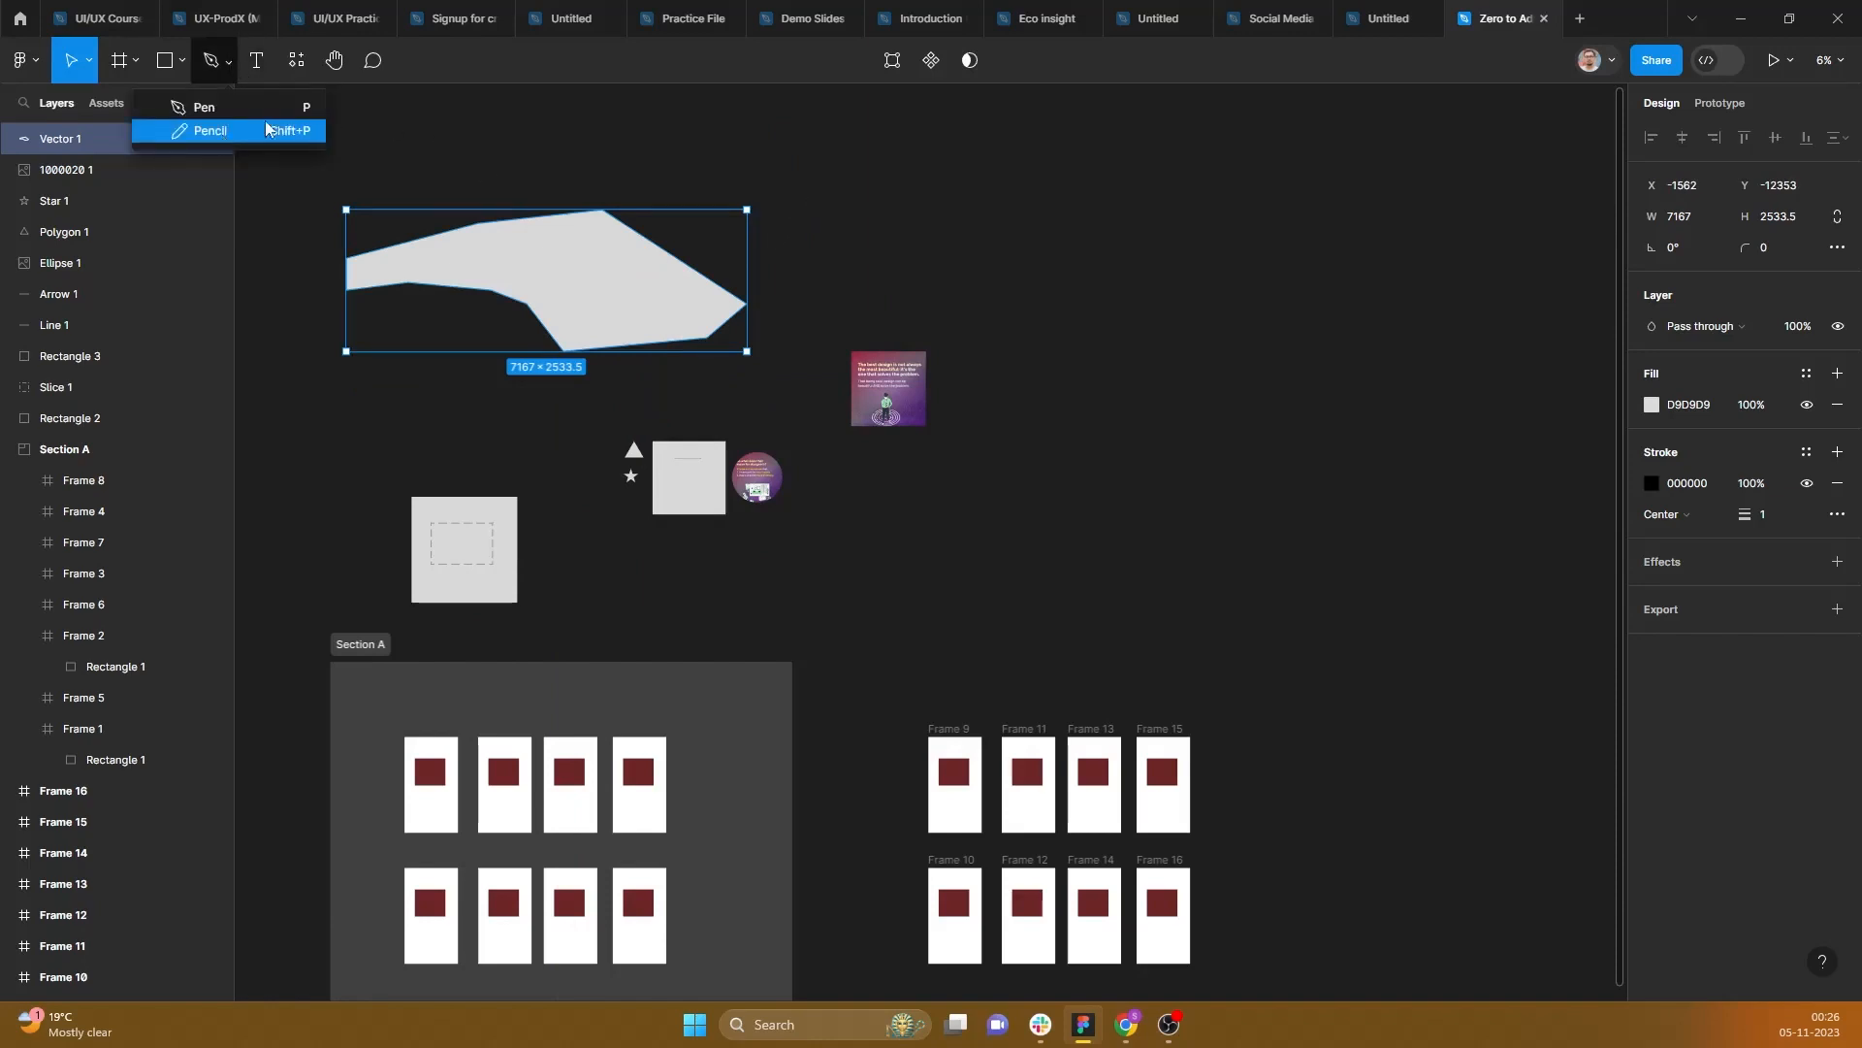
{"action": "left_click", "coordinate": [223, 133]}
{"action": "mouse_move", "coordinate": [1058, 190]}
{"action": "left_mouse_down"}
{"action": "mouse_move", "coordinate": [1362, 295]}
{"action": "mouse_move", "coordinate": [973, 363]}
{"action": "mouse_move", "coordinate": [1316, 454]}
{"action": "mouse_move", "coordinate": [1421, 370]}
{"action": "mouse_move", "coordinate": [1430, 260]}
{"action": "mouse_move", "coordinate": [1195, 204]}
{"action": "mouse_move", "coordinate": [1054, 239]}
{"action": "mouse_move", "coordinate": [1221, 311]}
{"action": "mouse_move", "coordinate": [1300, 317]}
{"action": "mouse_move", "coordinate": [1277, 299]}
{"action": "mouse_move", "coordinate": [1285, 222]}
{"action": "mouse_move", "coordinate": [1190, 185]}
{"action": "mouse_move", "coordinate": [1118, 239]}
{"action": "mouse_move", "coordinate": [1137, 221]}
{"action": "mouse_move", "coordinate": [1050, 423]}
{"action": "mouse_move", "coordinate": [1190, 493]}
{"action": "mouse_move", "coordinate": [1281, 483]}
{"action": "mouse_move", "coordinate": [1354, 431]}
{"action": "mouse_move", "coordinate": [1283, 335]}
{"action": "left_mouse_up"}
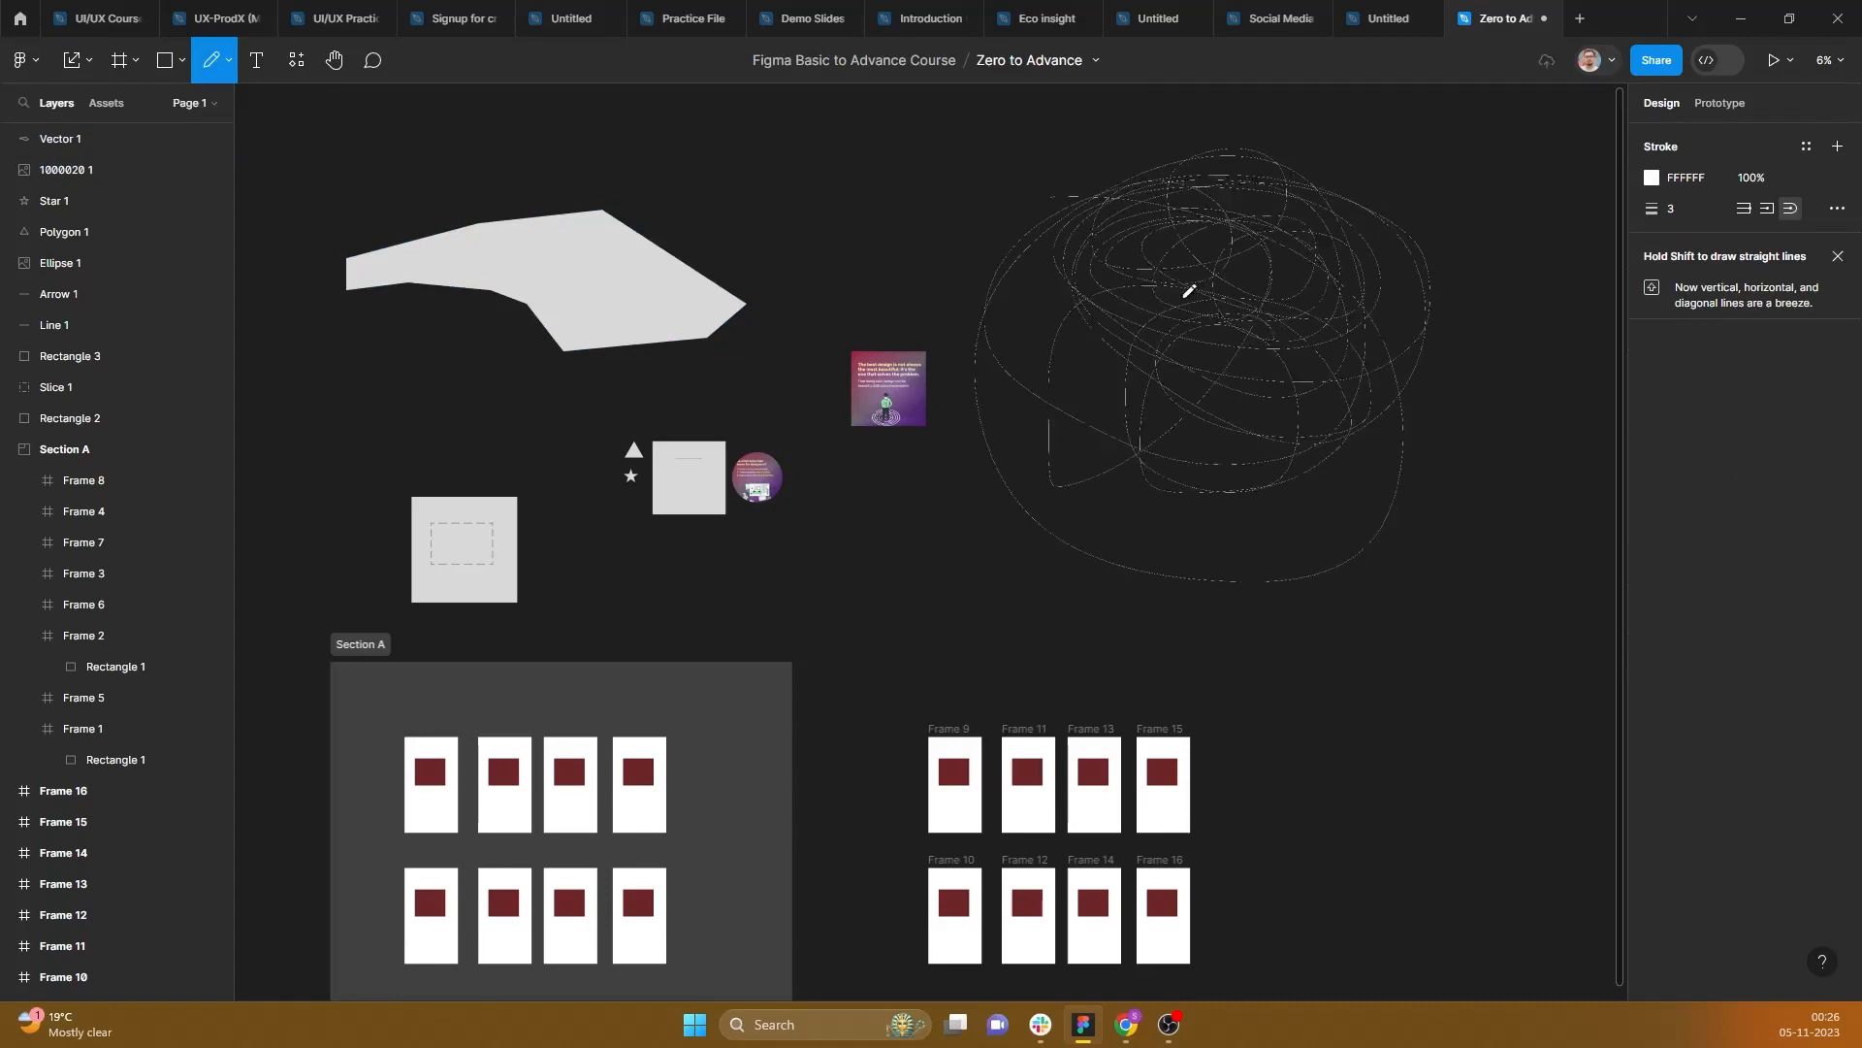
{"action": "key", "text": "Escape"}
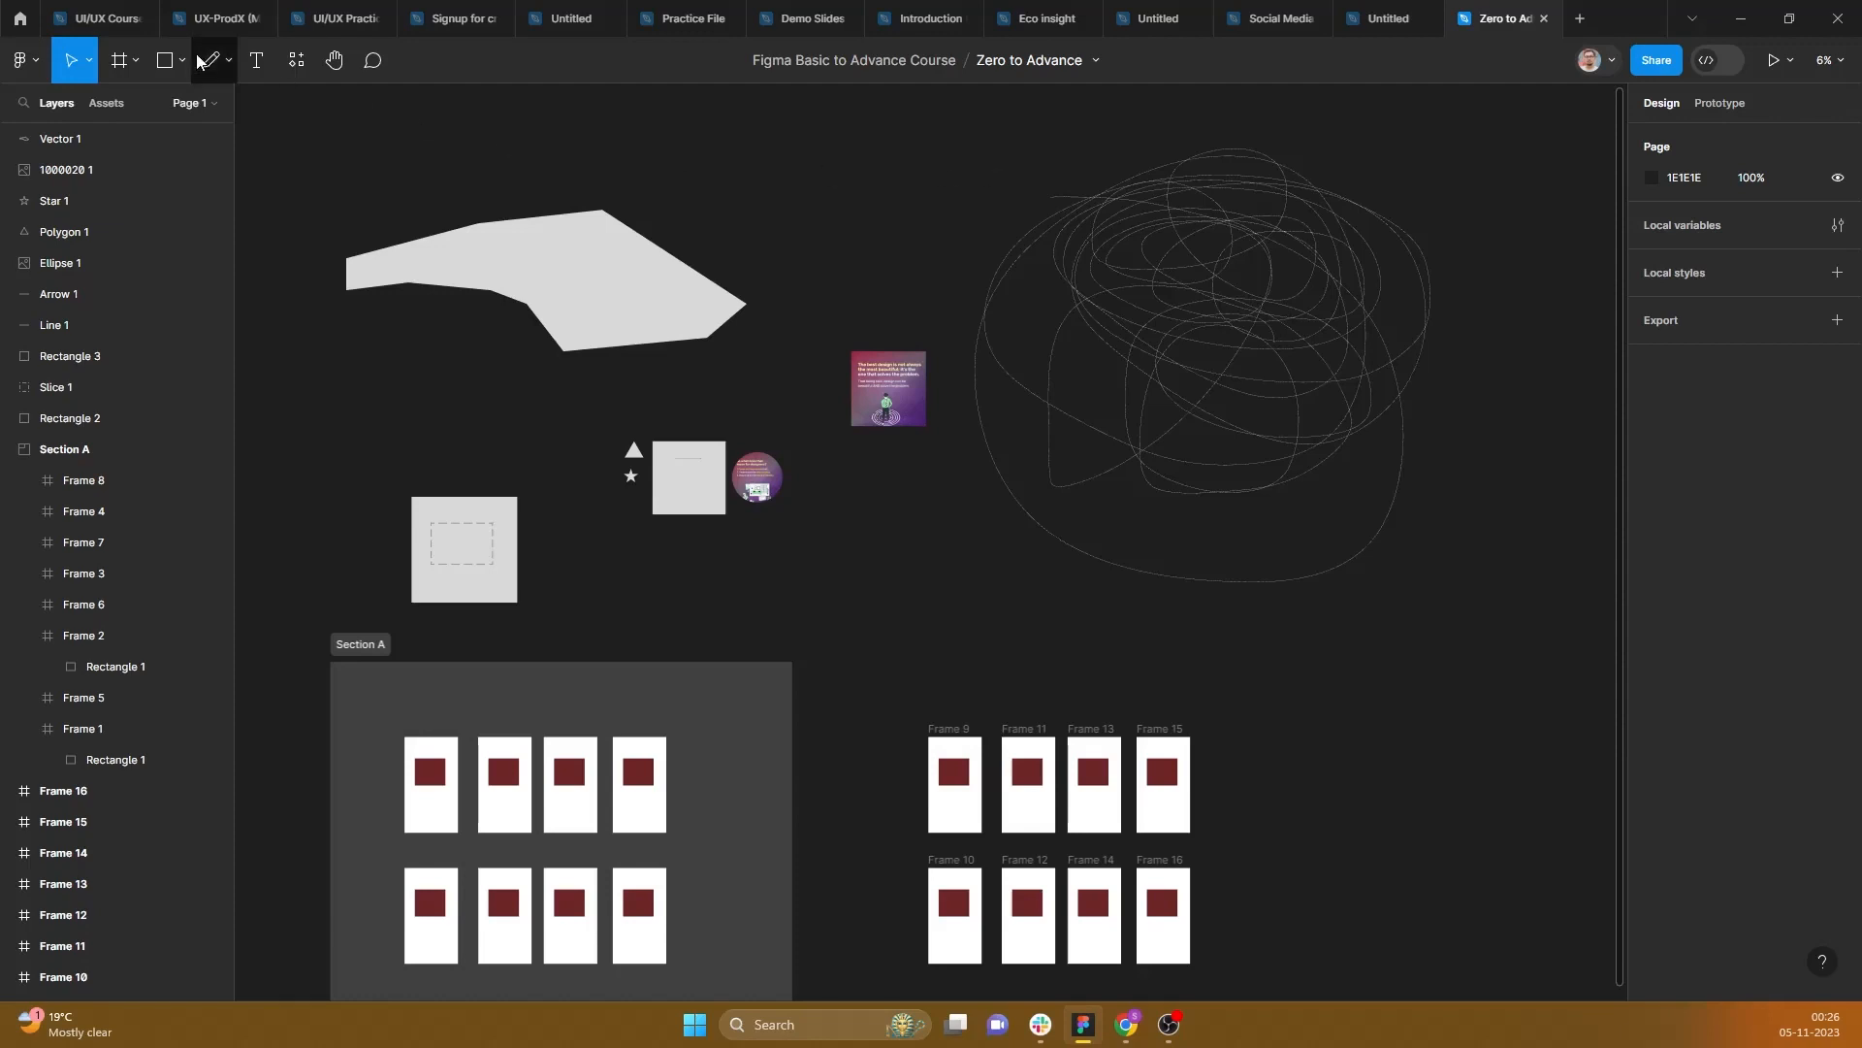
Step: Add a text layer reading "This is" on the canvas above the pen-drawn shape
{"action": "left_click", "coordinate": [256, 61]}
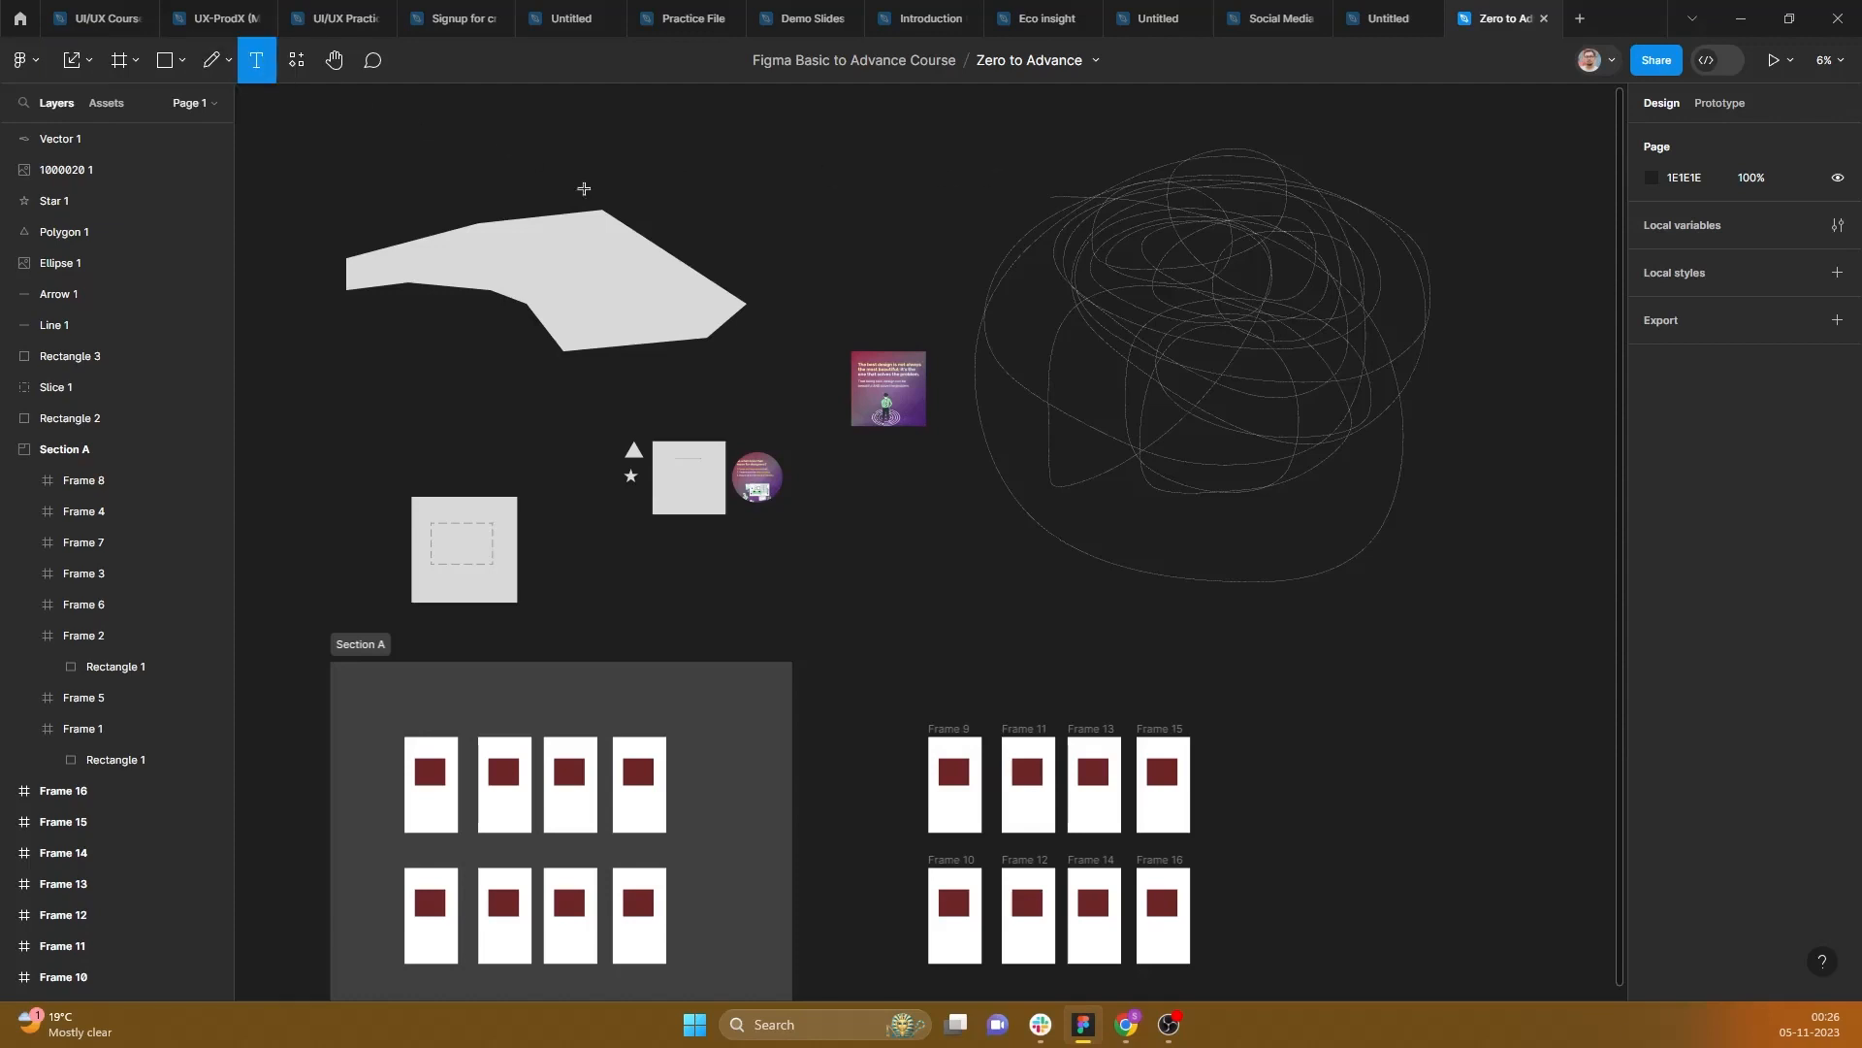
{"action": "left_click", "coordinate": [778, 157]}
{"action": "scroll", "coordinate": [679, 160], "scroll_direction": "up", "scroll_amount": 10, "text": "ctrl"}
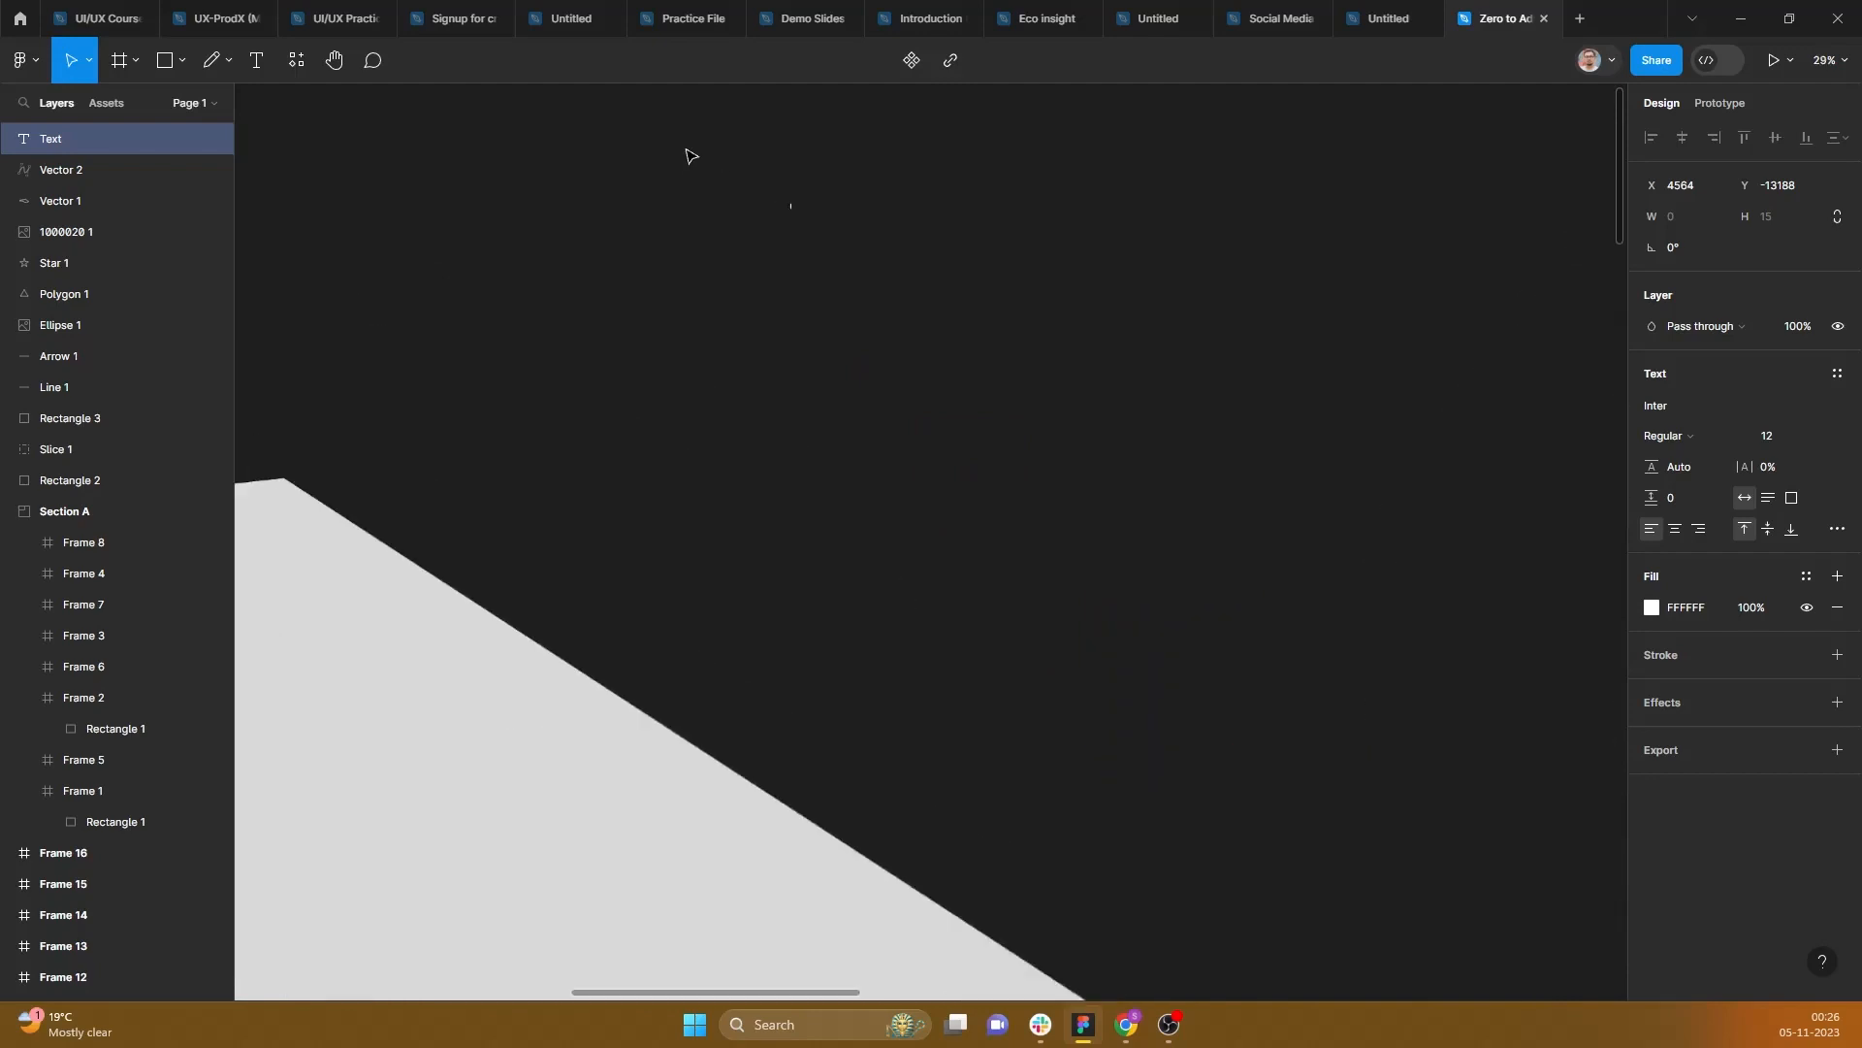
{"action": "type", "text": "This os"}
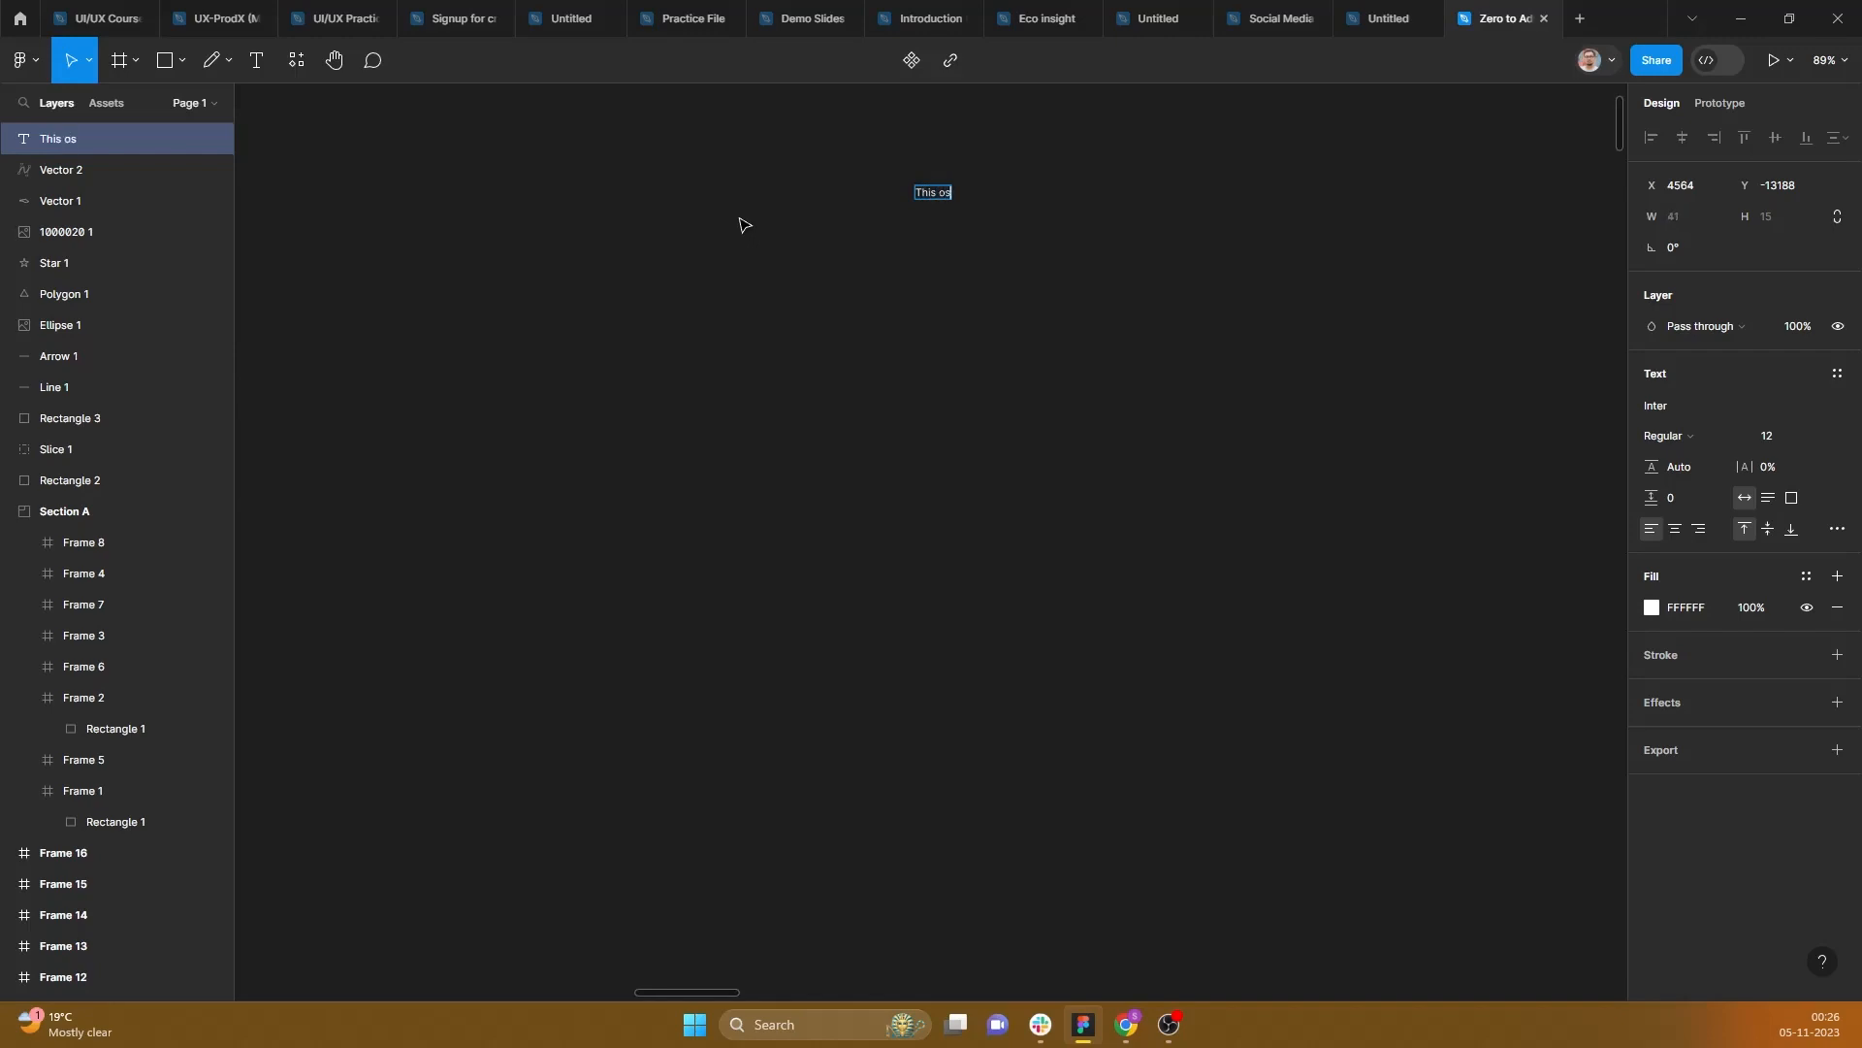
{"action": "key", "text": "BackSpace"}
{"action": "key", "text": "BackSpace"}
{"action": "scroll", "coordinate": [1019, 160], "scroll_direction": "up", "scroll_amount": 5, "text": "ctrl"}
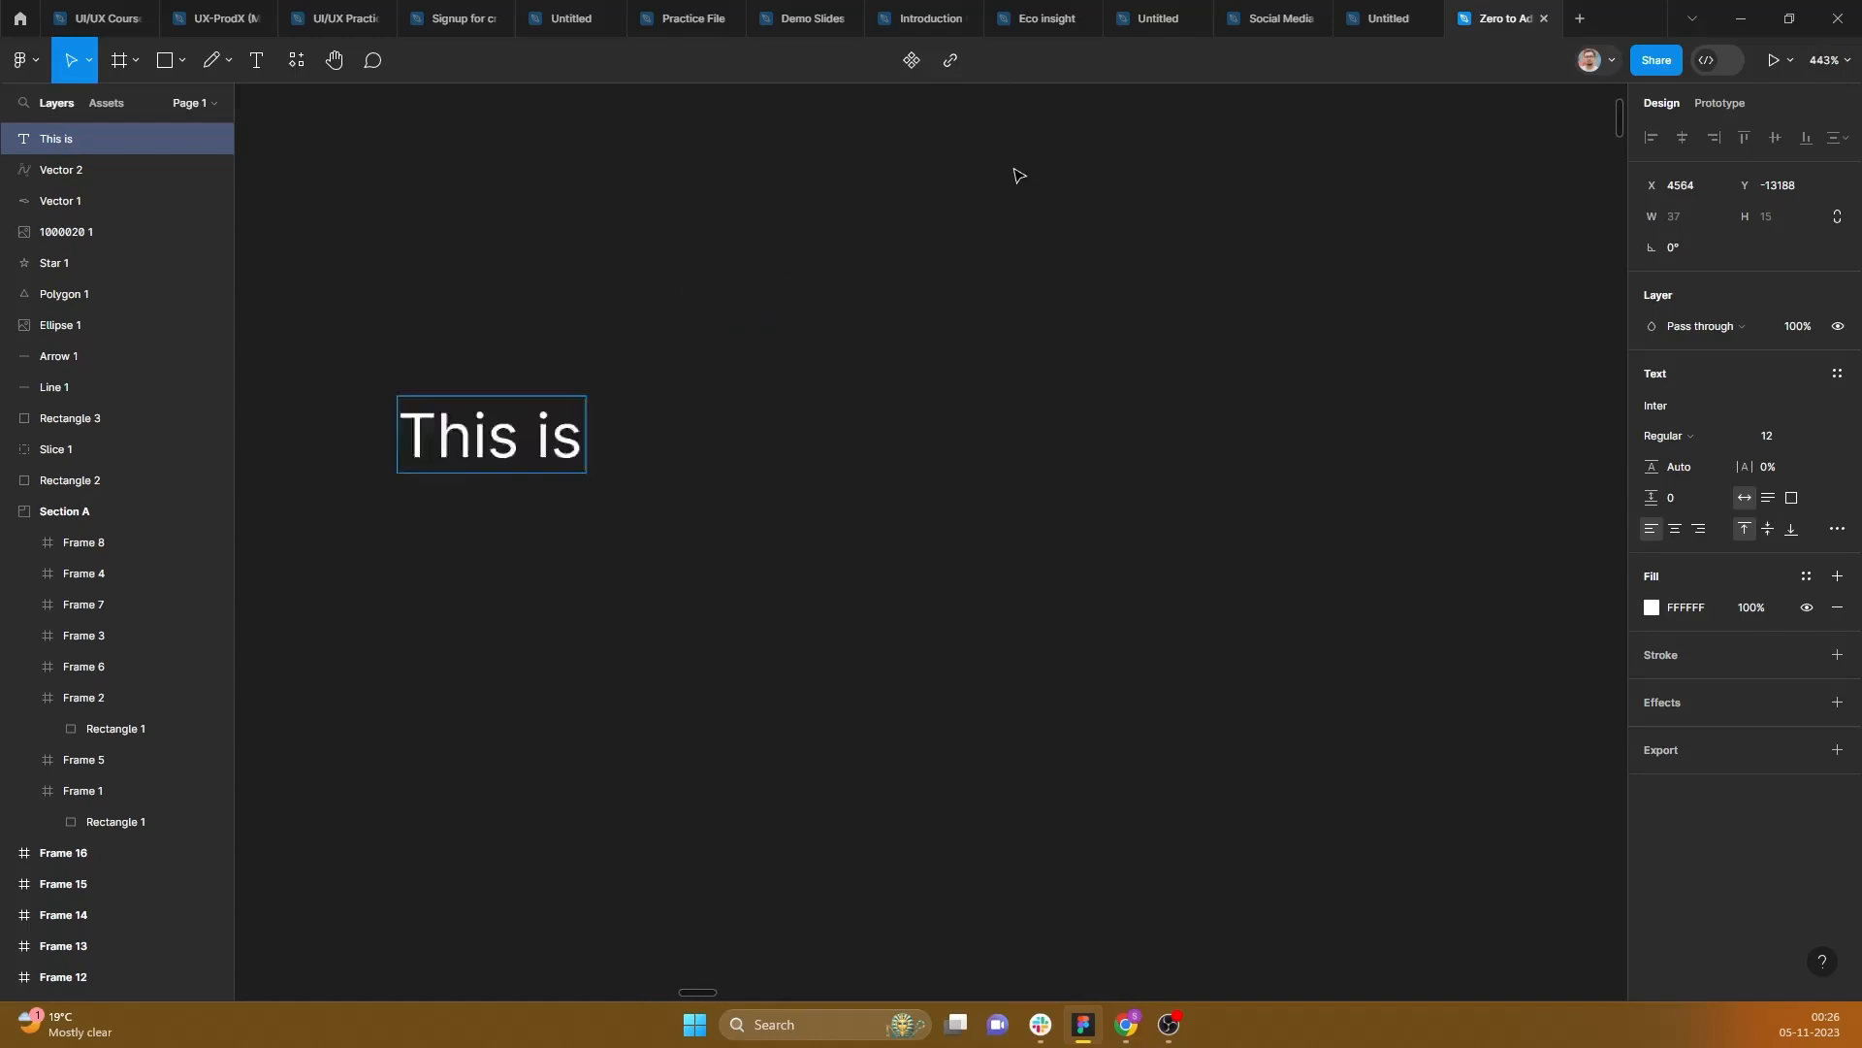
{"action": "key", "text": "Escape"}
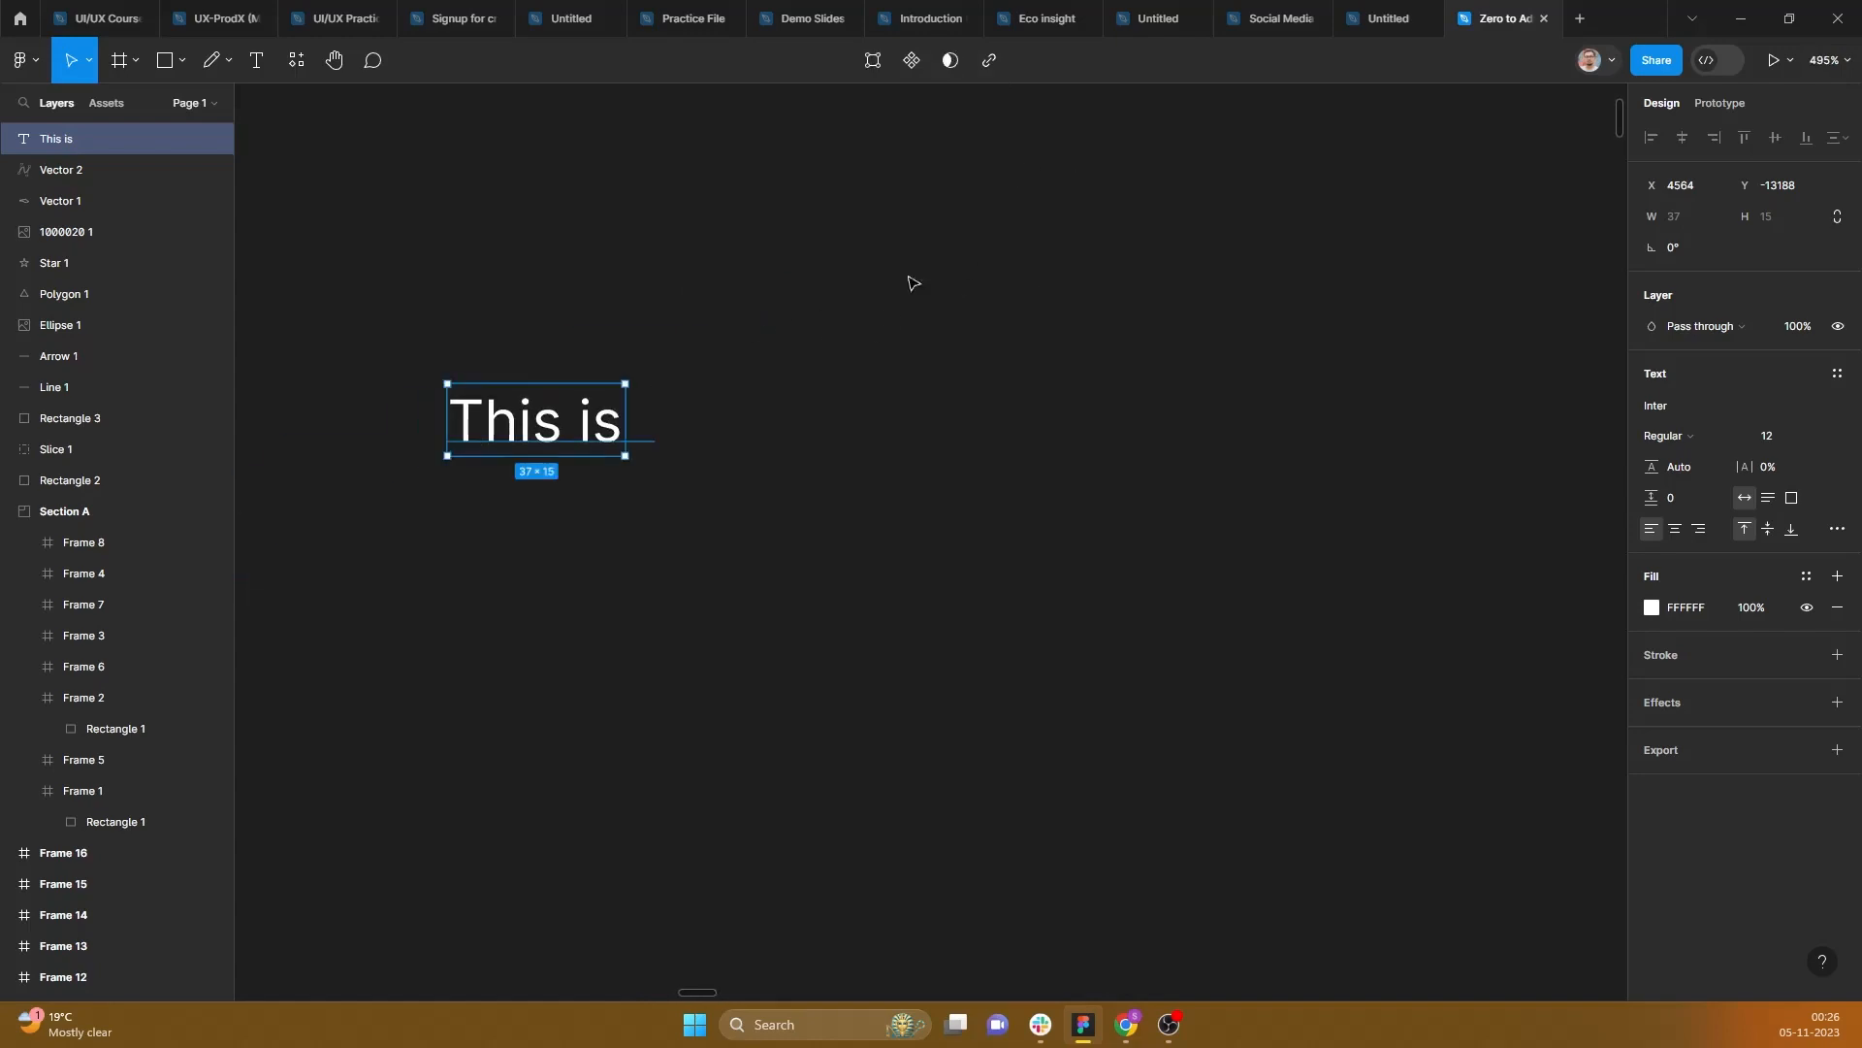
Step: Extend the "This is" text with the person's first name followed by "UX"
{"action": "left_click_drag", "start_coordinate": [707, 299], "coordinate": [1158, 251]}
{"action": "scroll", "coordinate": [1043, 378], "scroll_direction": "up", "scroll_amount": 3, "text": "ctrl"}
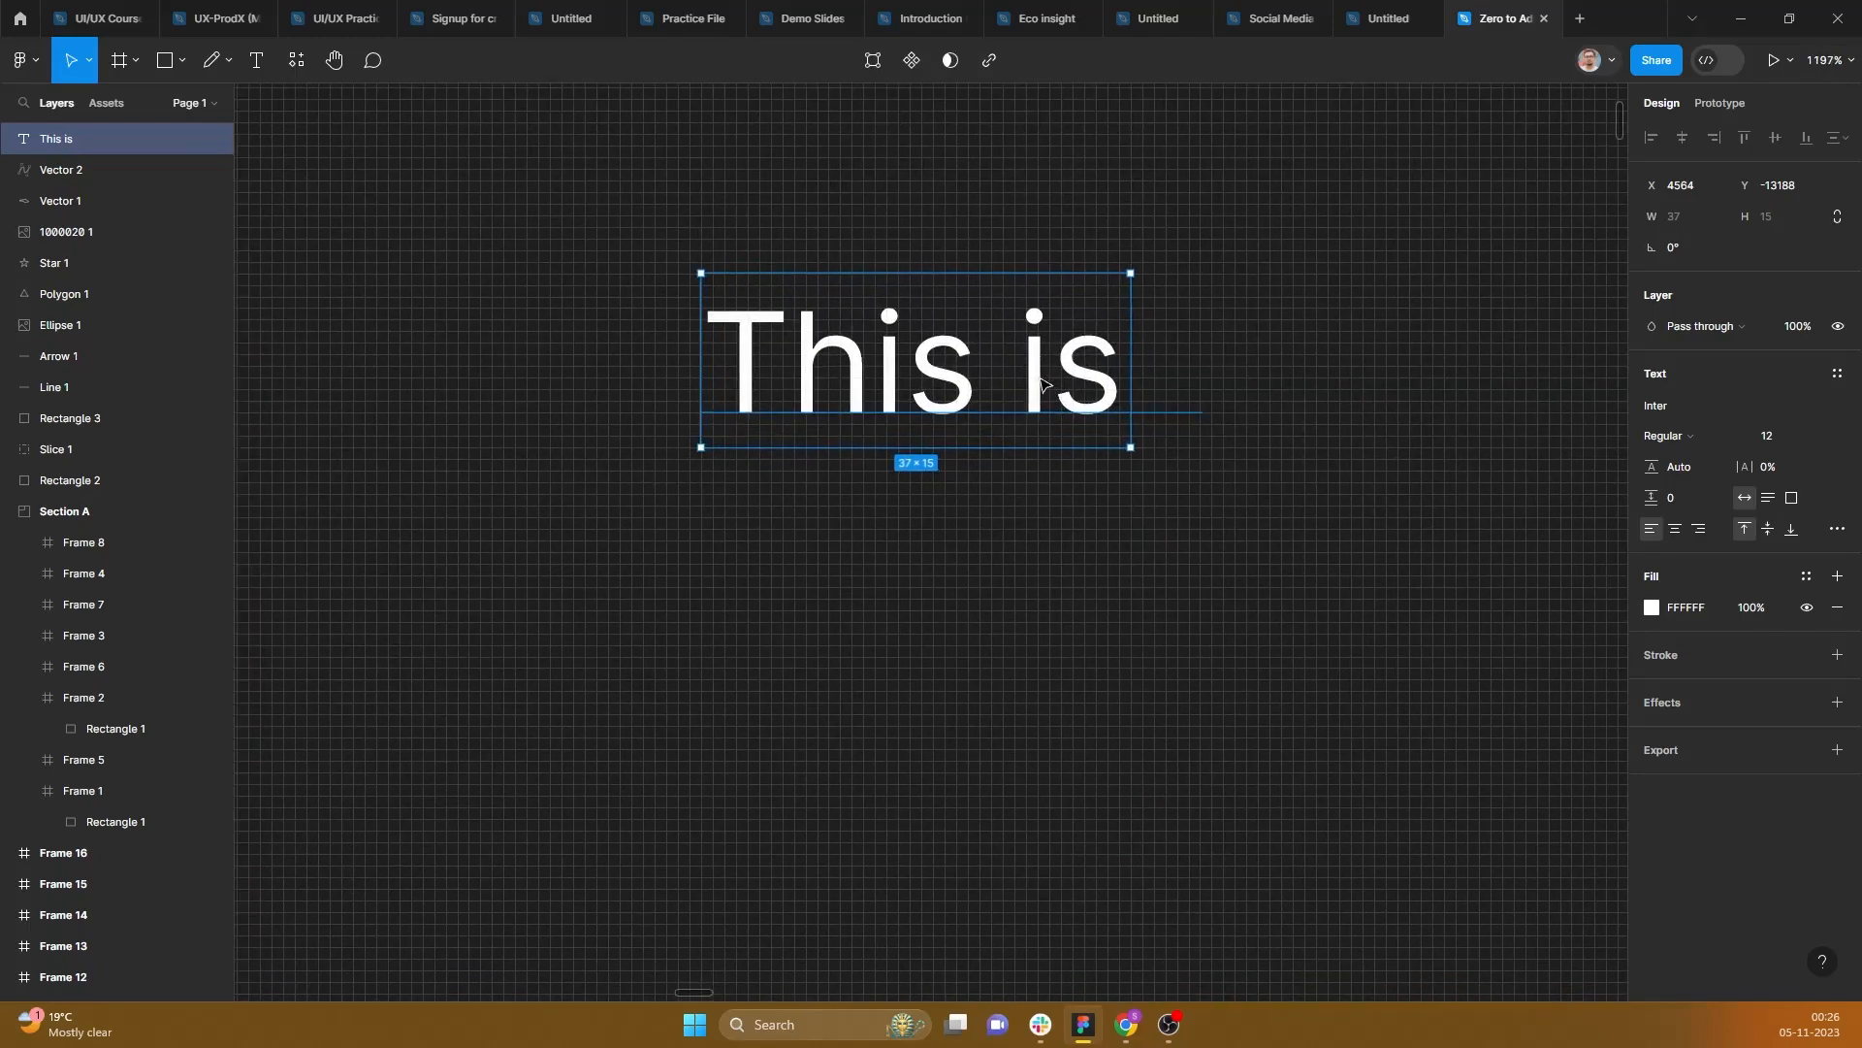
{"action": "double_click", "coordinate": [1042, 356]}
{"action": "scroll", "coordinate": [1042, 356], "scroll_direction": "down", "scroll_amount": 3, "text": "ctrl"}
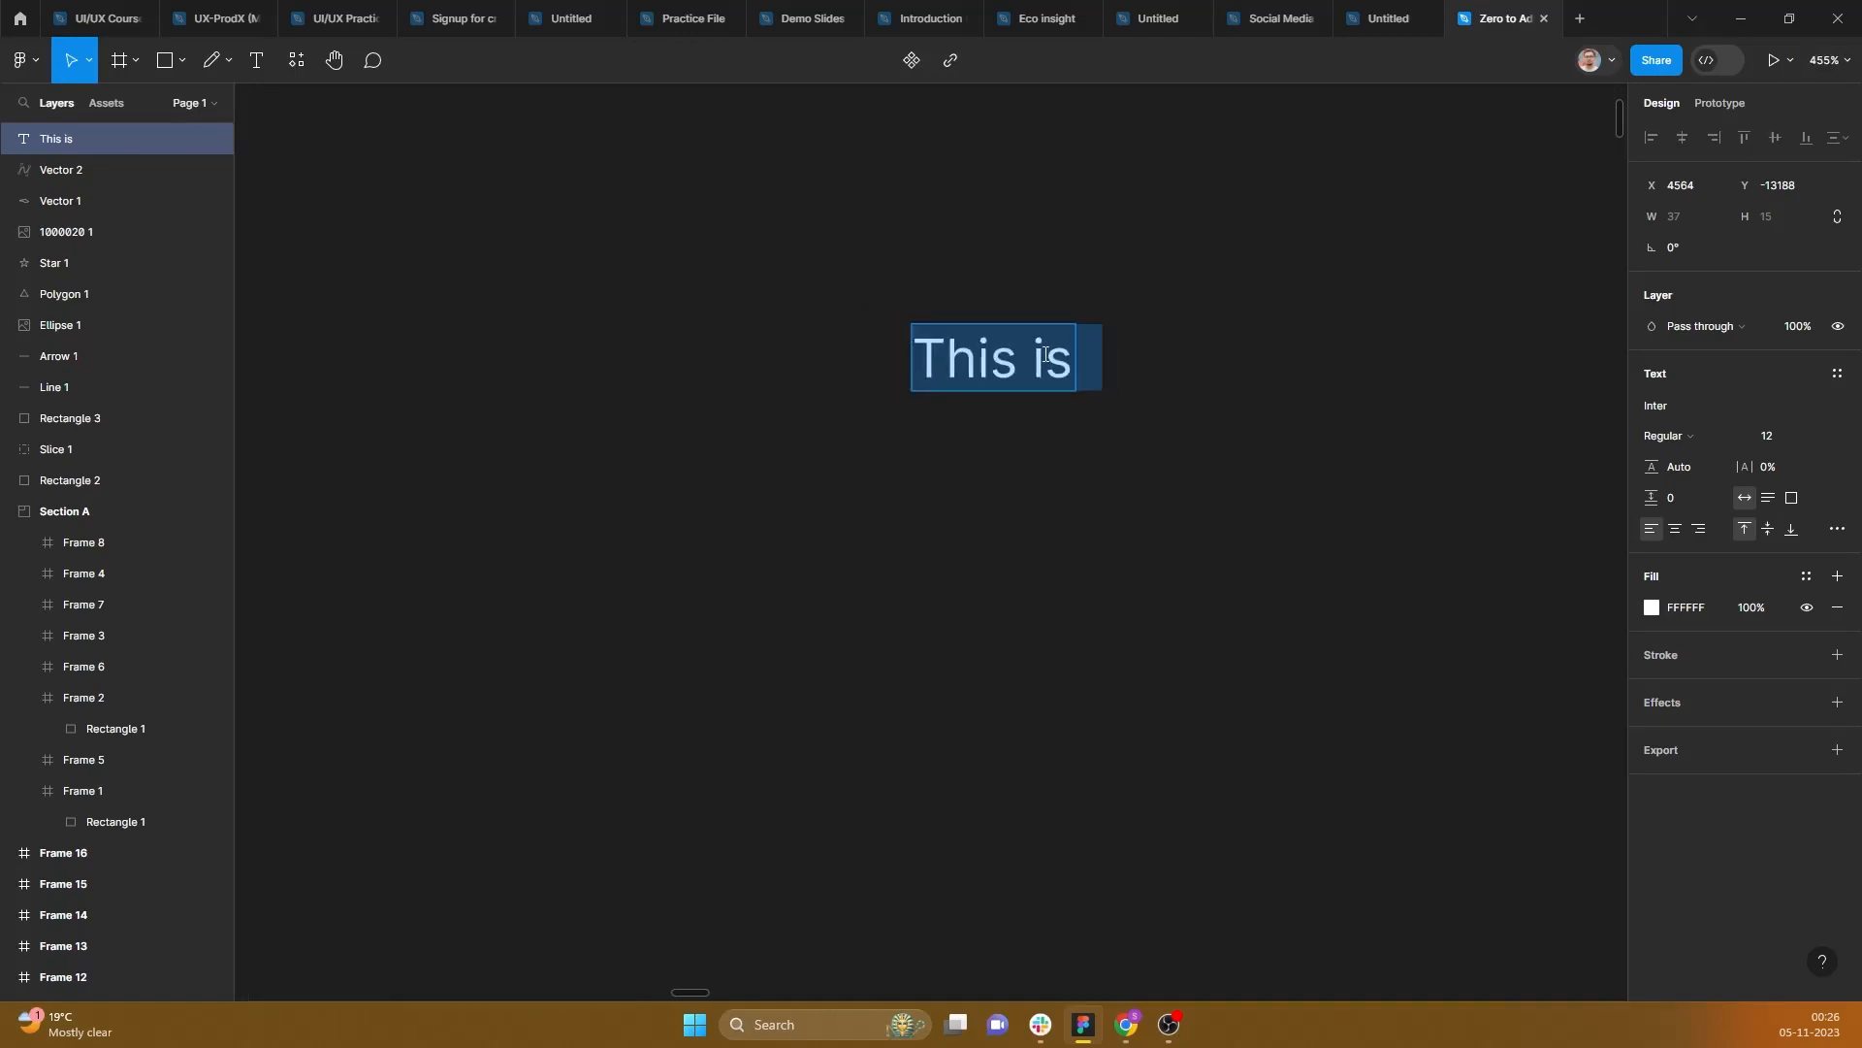
{"action": "left_click", "coordinate": [1047, 353]}
{"action": "type", "text": "Saurabh U"}
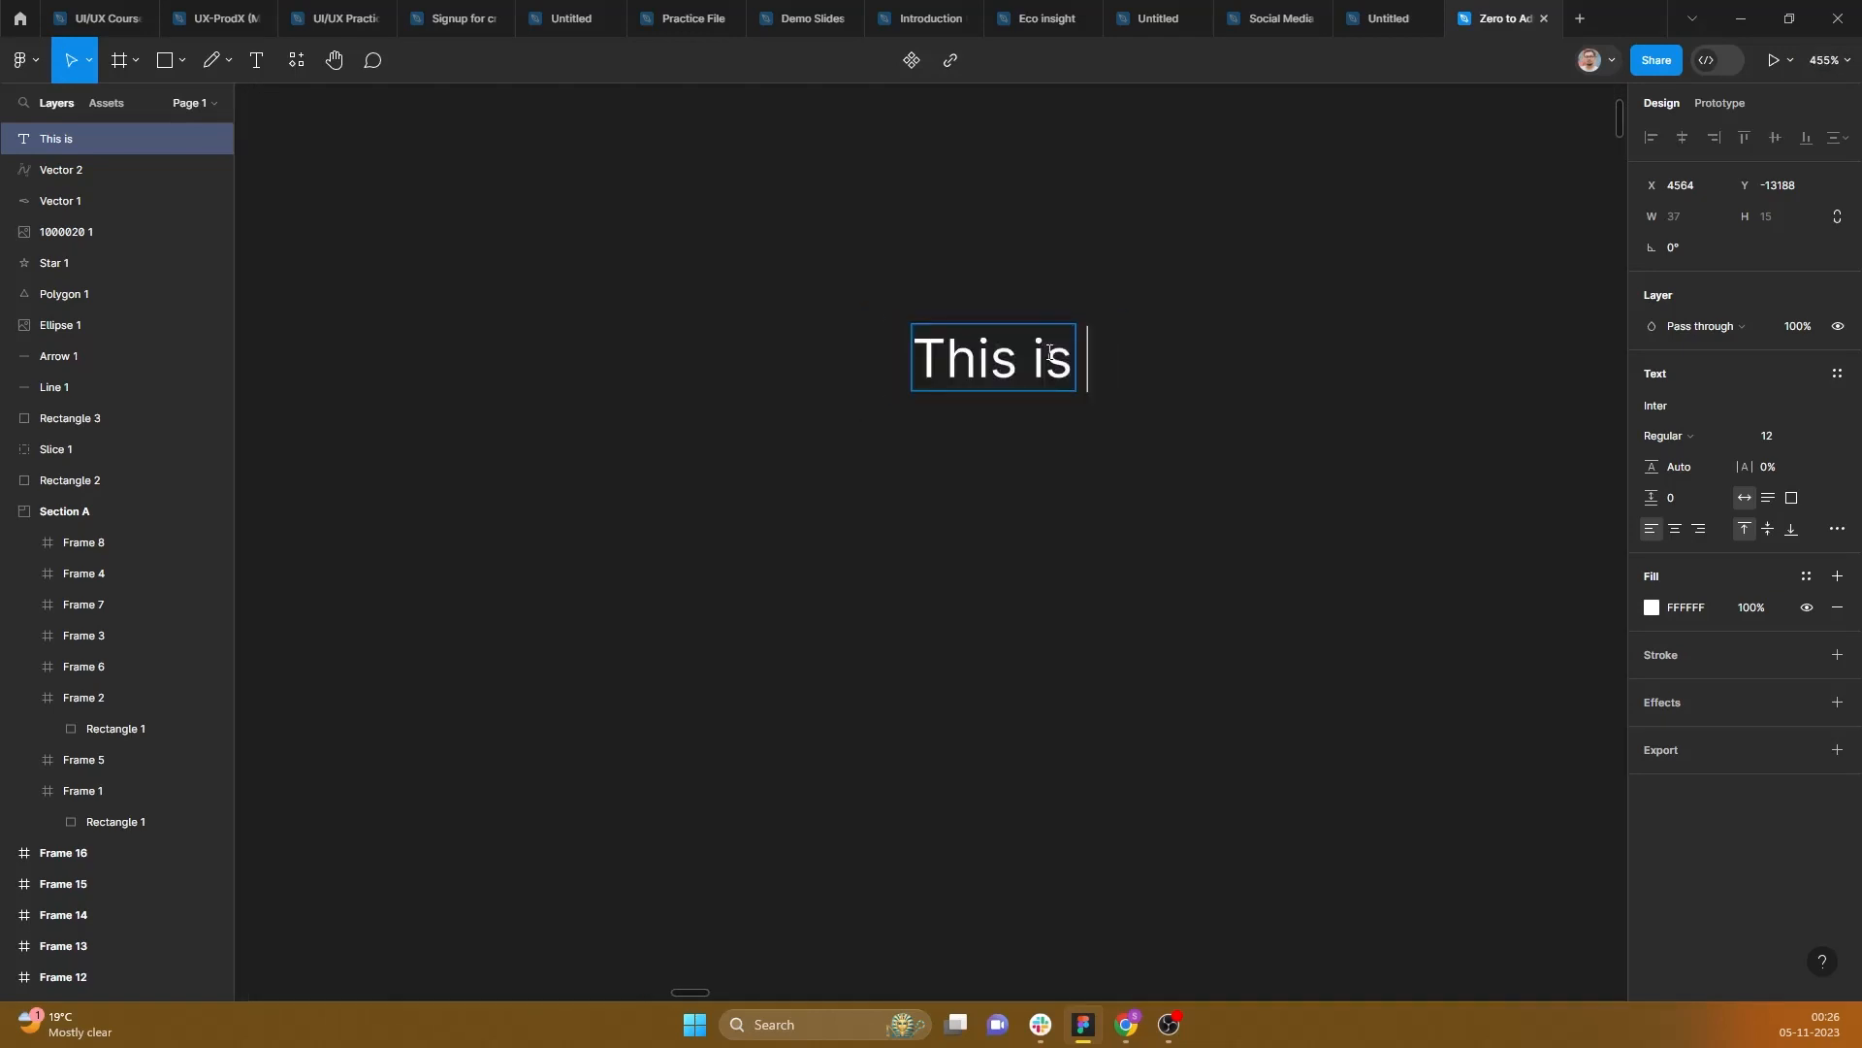
{"action": "type", "text": "CX"}
{"action": "key", "text": "BackSpace"}
{"action": "key", "text": "BackSpace"}
{"action": "key", "text": "BackSpace"}
{"action": "type", "text": "X"}
{"action": "key", "text": "BackSpace"}
{"action": "type", "text": "UX"}
{"action": "key", "text": "Escape"}
Step: Scale the text layer by 2.07x to about 221 × 30 and move it slightly to the left
{"action": "scroll", "coordinate": [1002, 474], "scroll_direction": "down", "scroll_amount": 3}
{"action": "left_click_drag", "start_coordinate": [1159, 407], "coordinate": [919, 393]}
{"action": "key", "text": "k"}
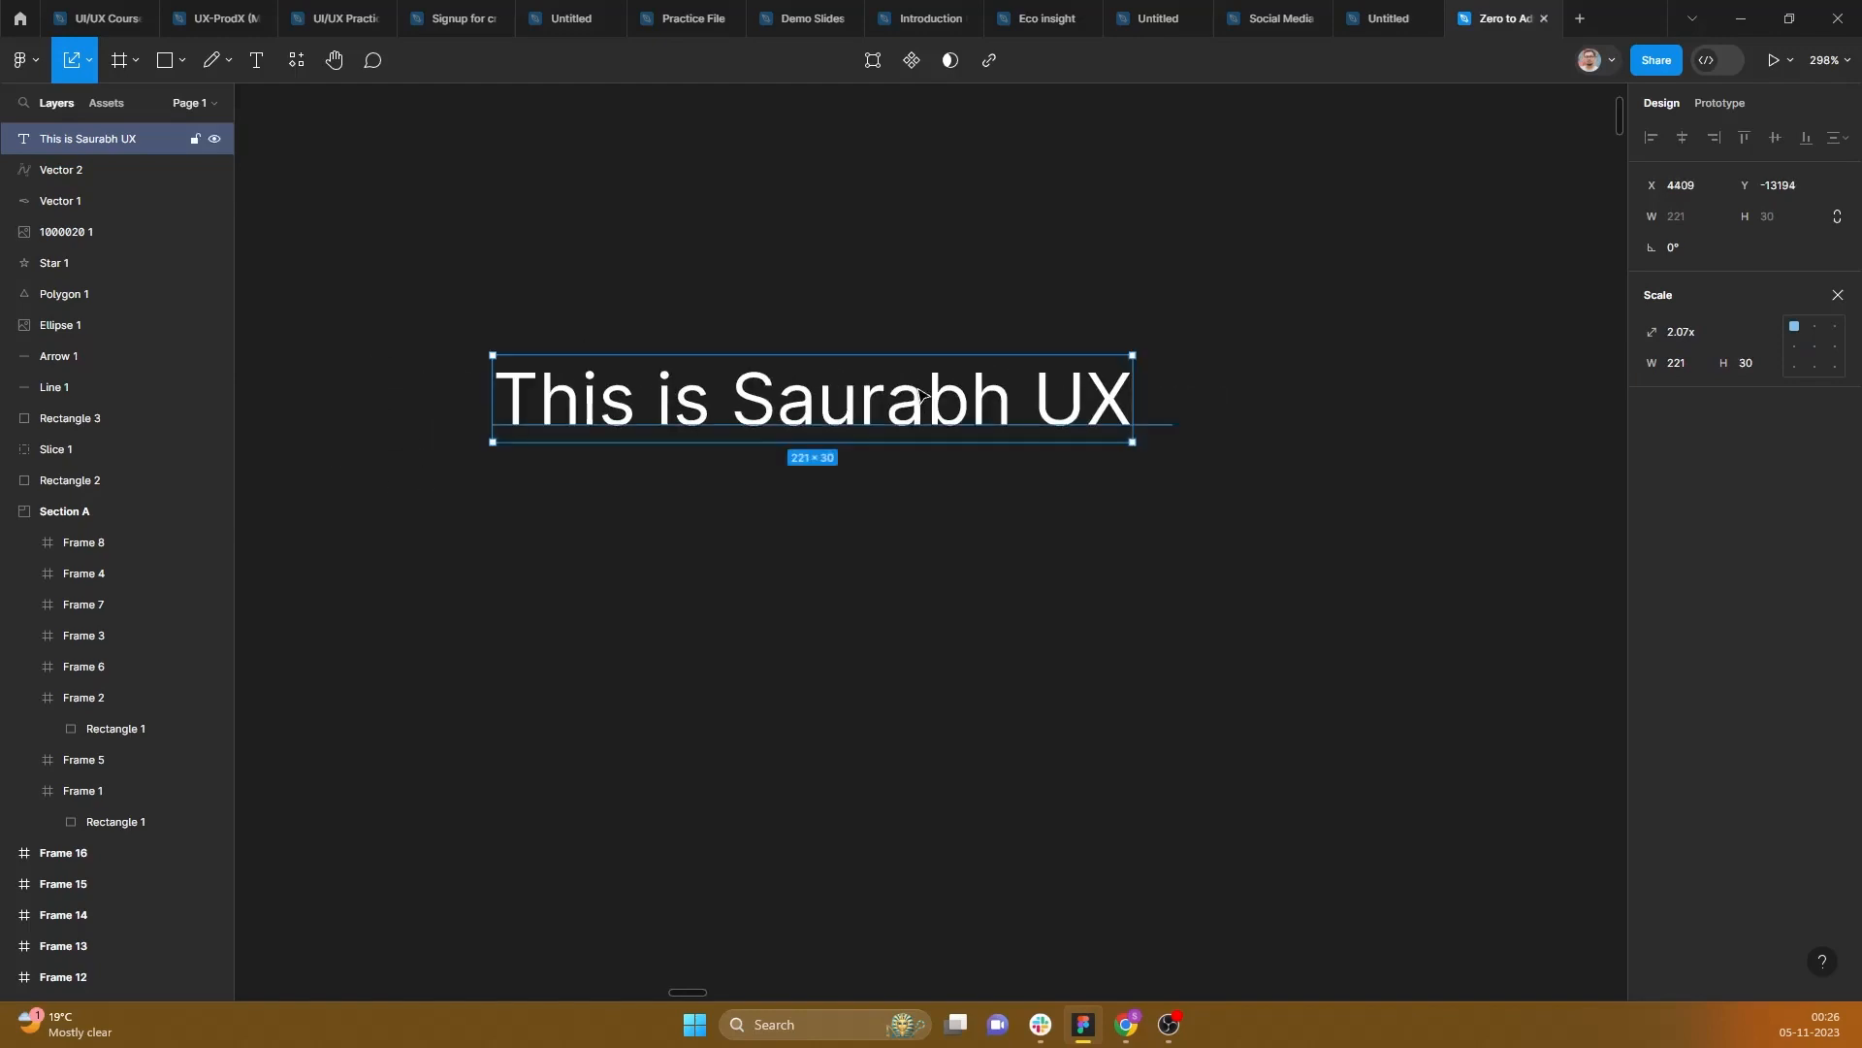
{"action": "left_click_drag", "start_coordinate": [920, 393], "coordinate": [870, 390]}
Step: Examine the available resources, including the components and the recent and saved plugins
{"action": "left_click", "coordinate": [300, 59]}
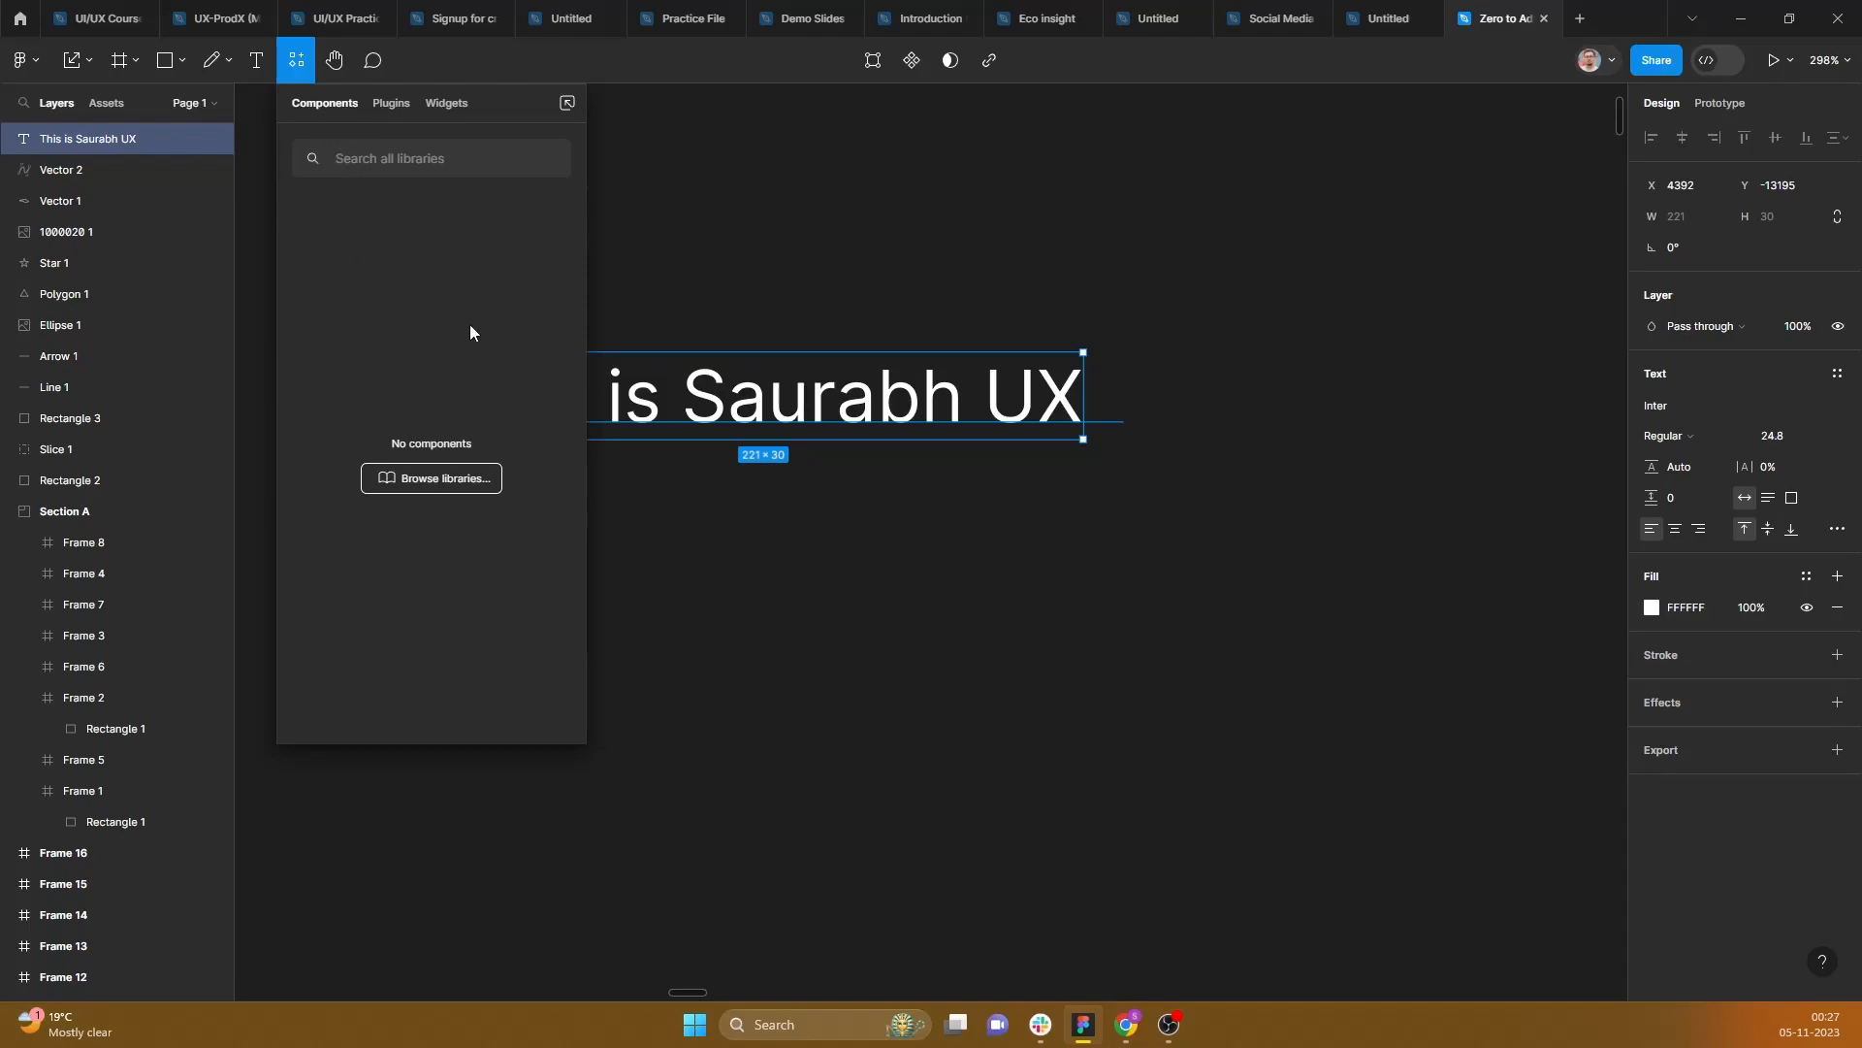
{"action": "left_click", "coordinate": [403, 105]}
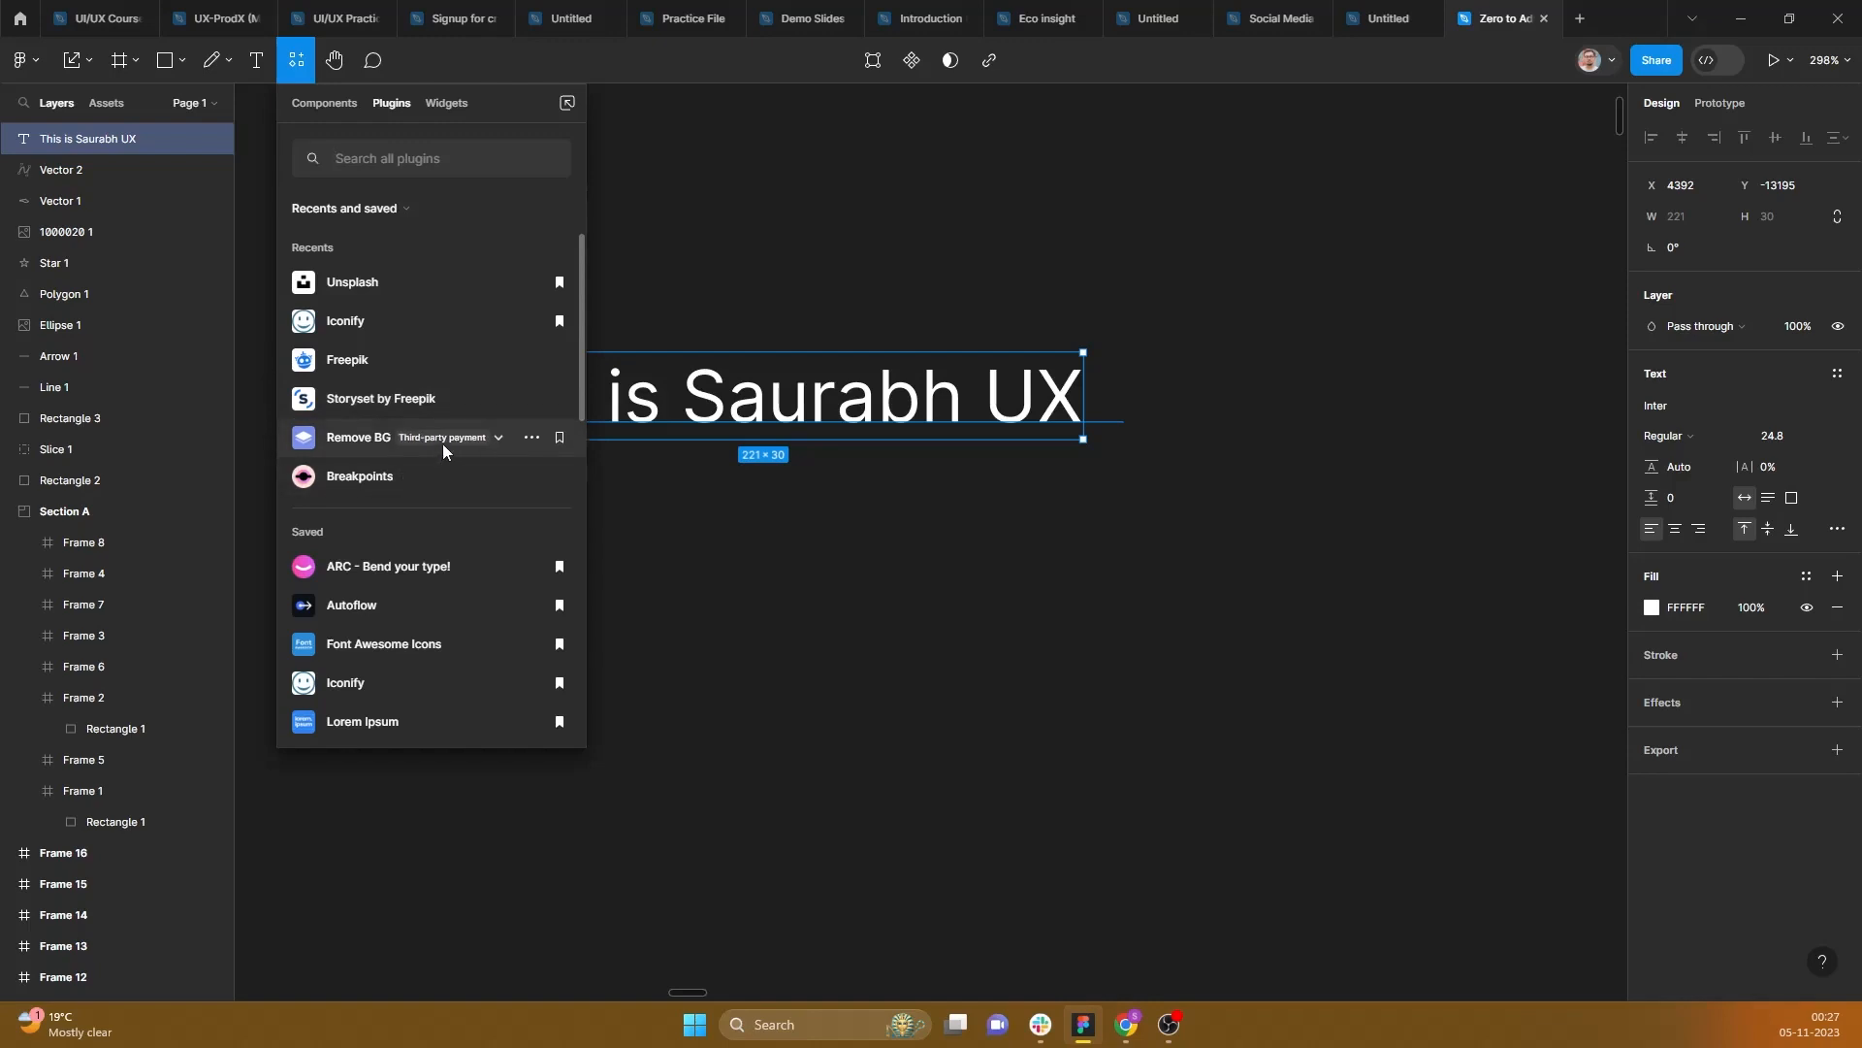
{"action": "left_click", "coordinate": [818, 185]}
Step: Pan the canvas with the Hand tool to bring the drawn shapes, scribble, section and frames into view together
{"action": "scroll", "coordinate": [803, 315], "scroll_direction": "down", "scroll_amount": 1}
{"action": "scroll", "coordinate": [803, 315], "scroll_direction": "down", "scroll_amount": 8}
{"action": "left_click", "coordinate": [335, 60]}
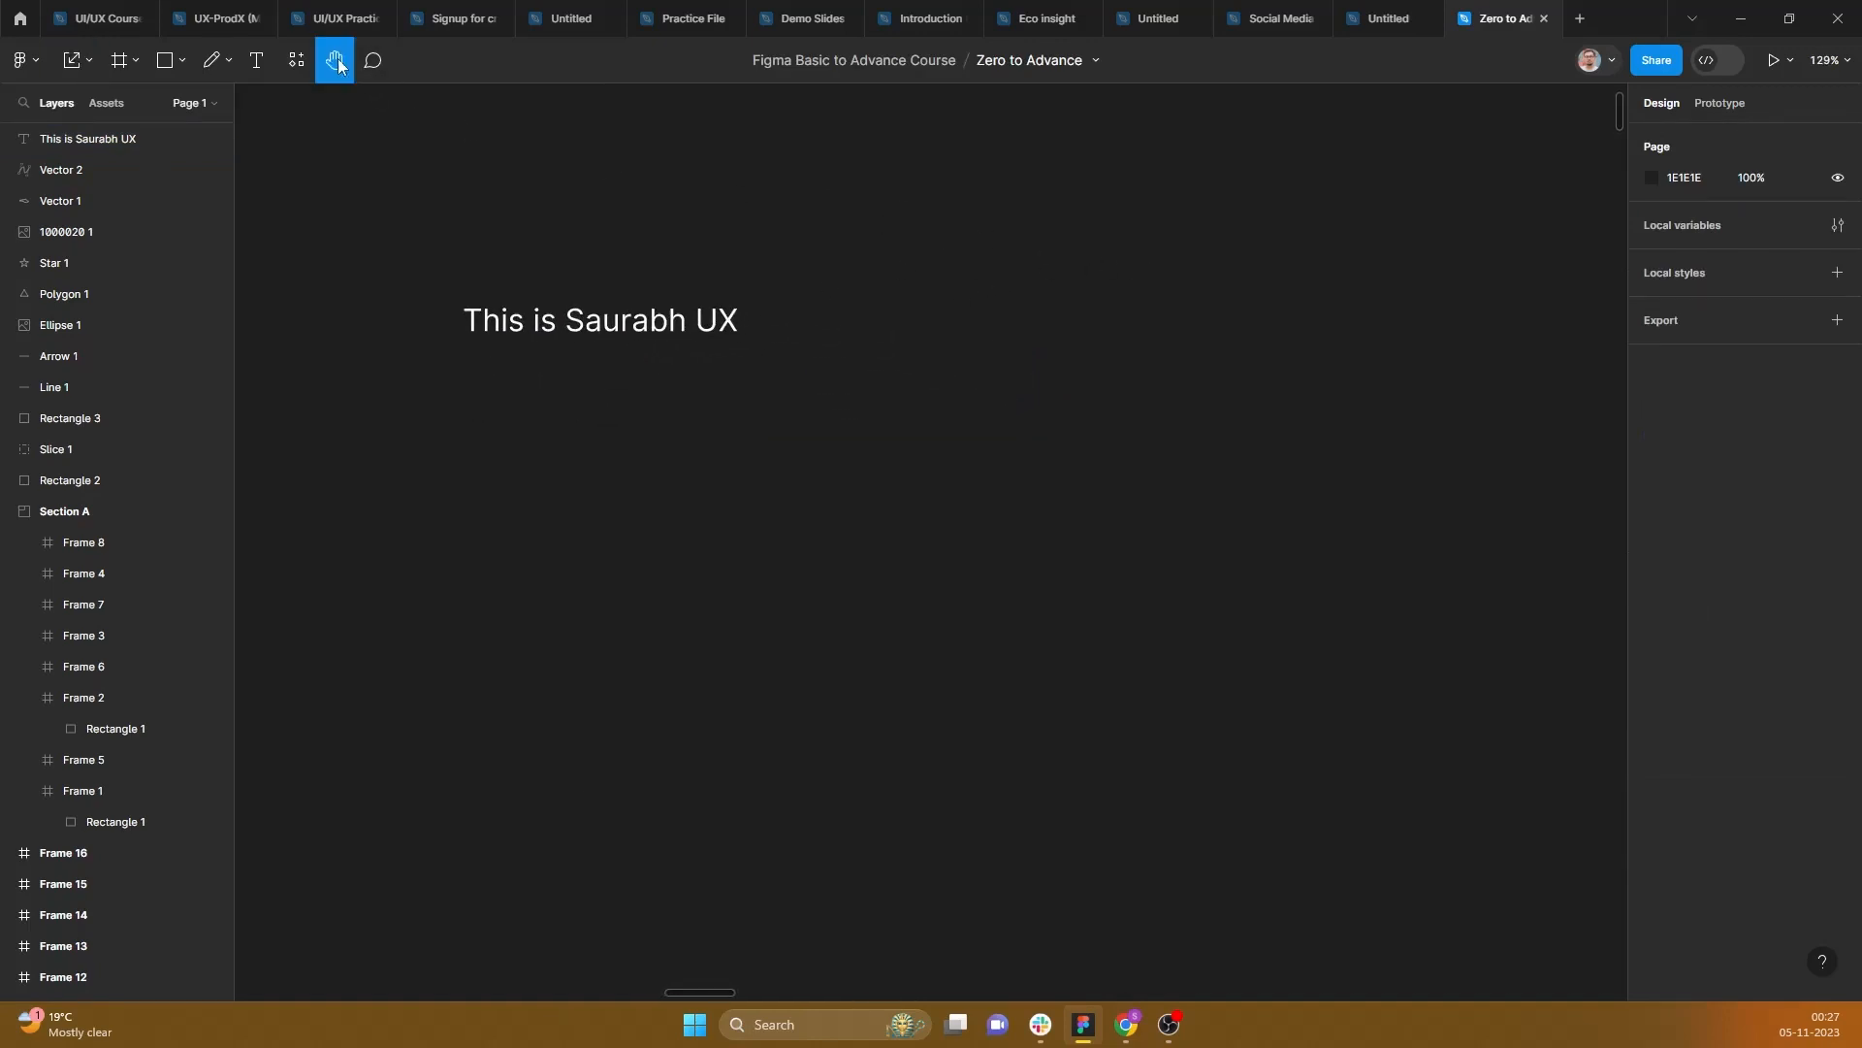
{"action": "scroll", "coordinate": [1265, 386], "scroll_direction": "down", "scroll_amount": 15}
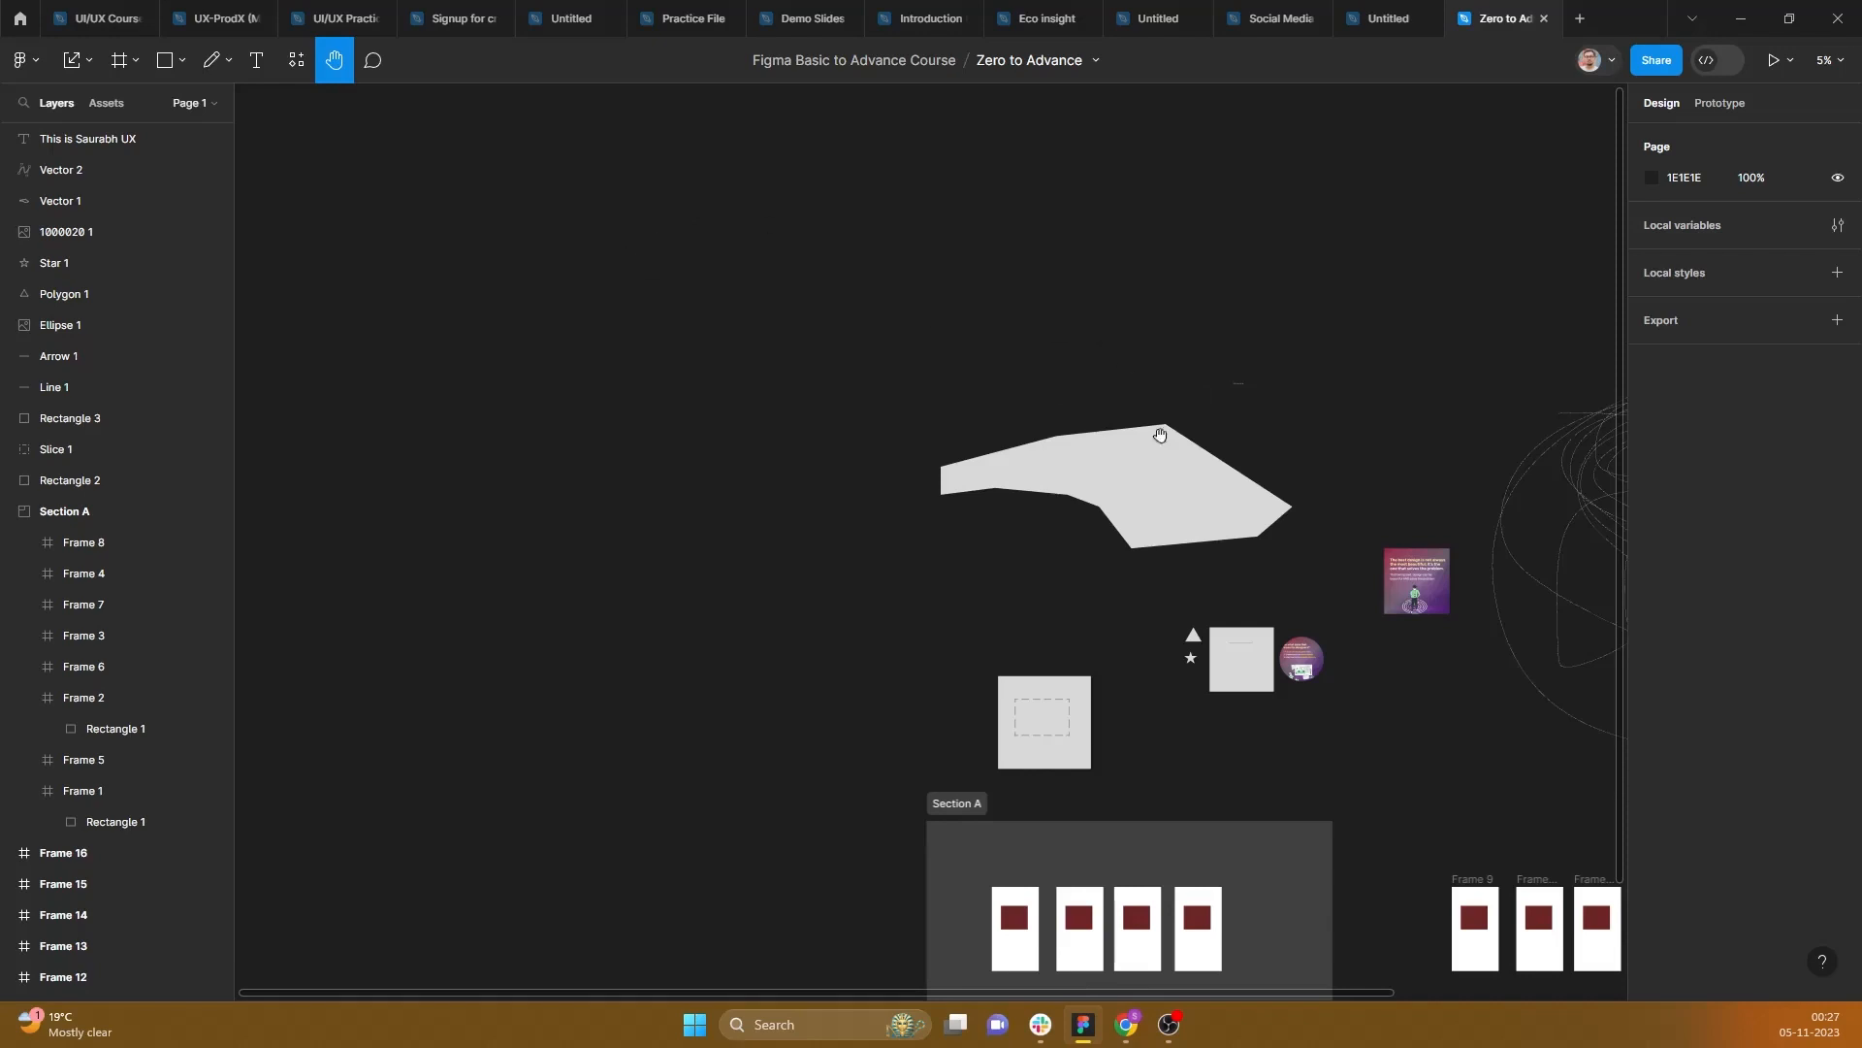
{"action": "left_click_drag", "start_coordinate": [1111, 246], "coordinate": [728, 176]}
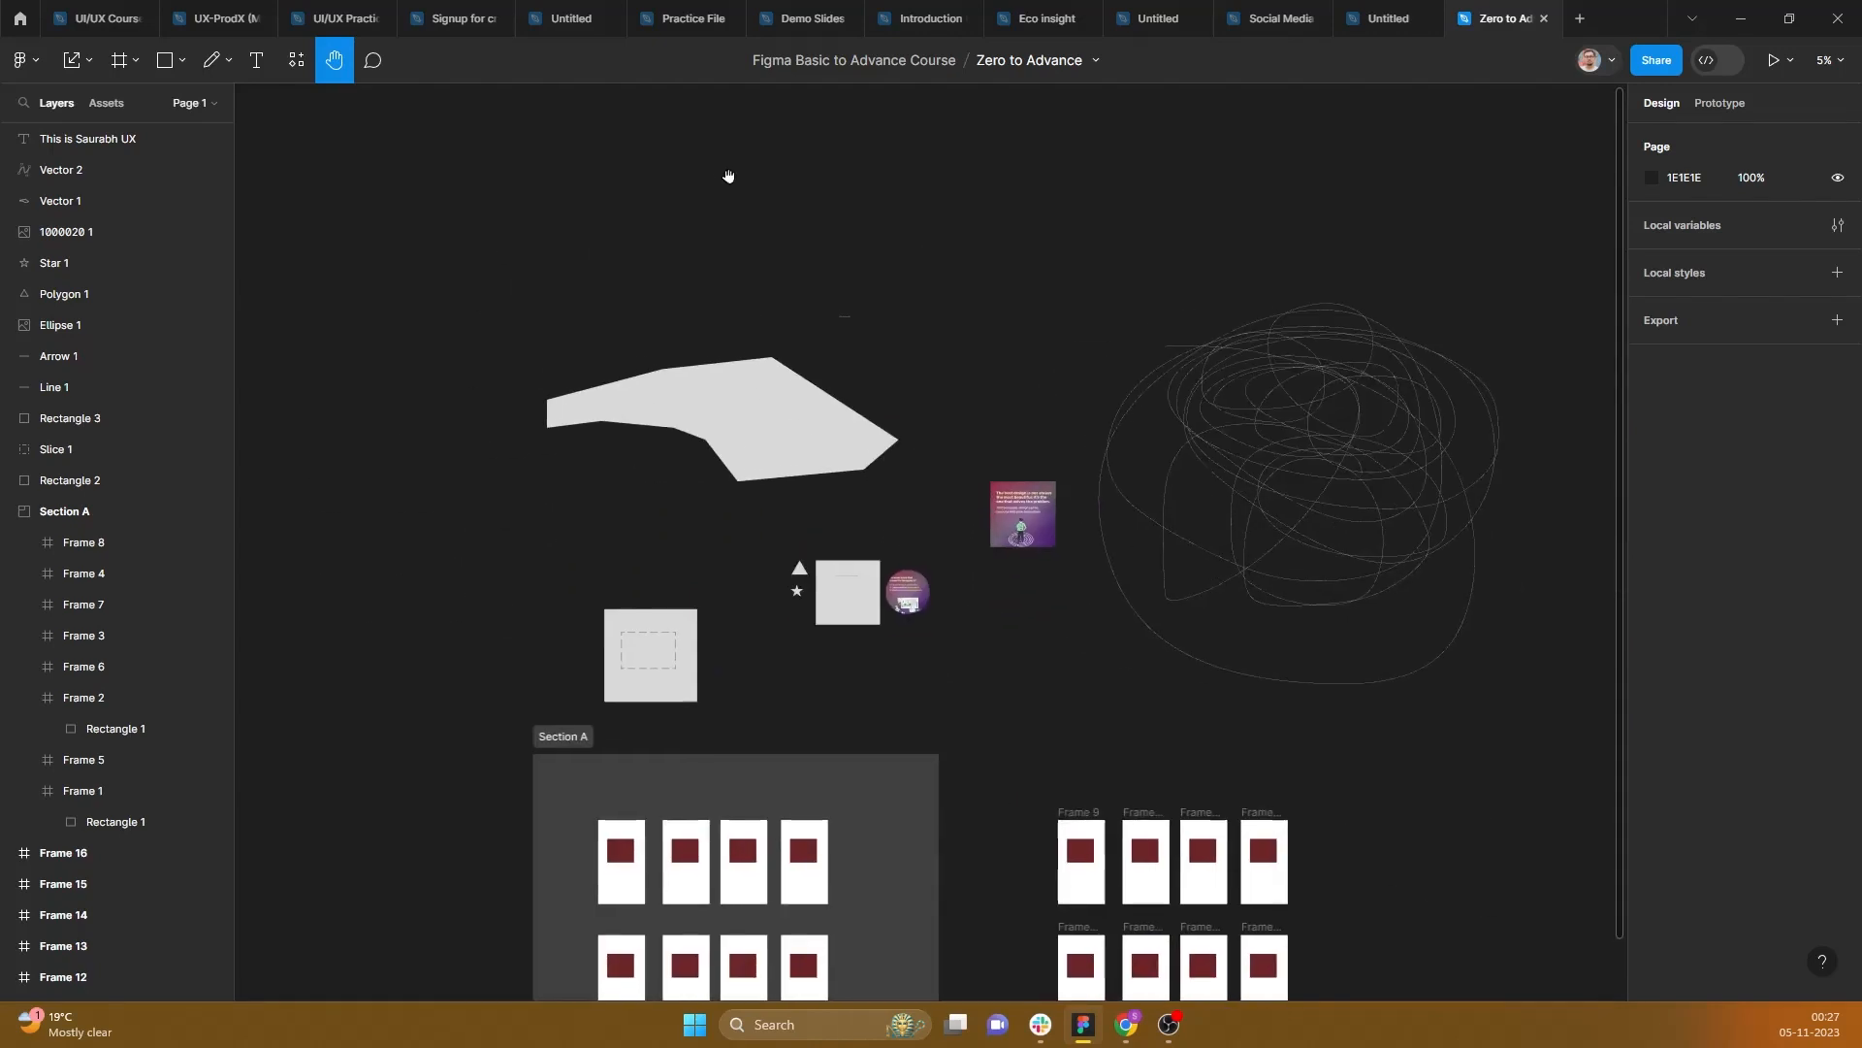
Step: Post the comment "This is Comment tool" on the pen-drawn shape
{"action": "key", "text": "c"}
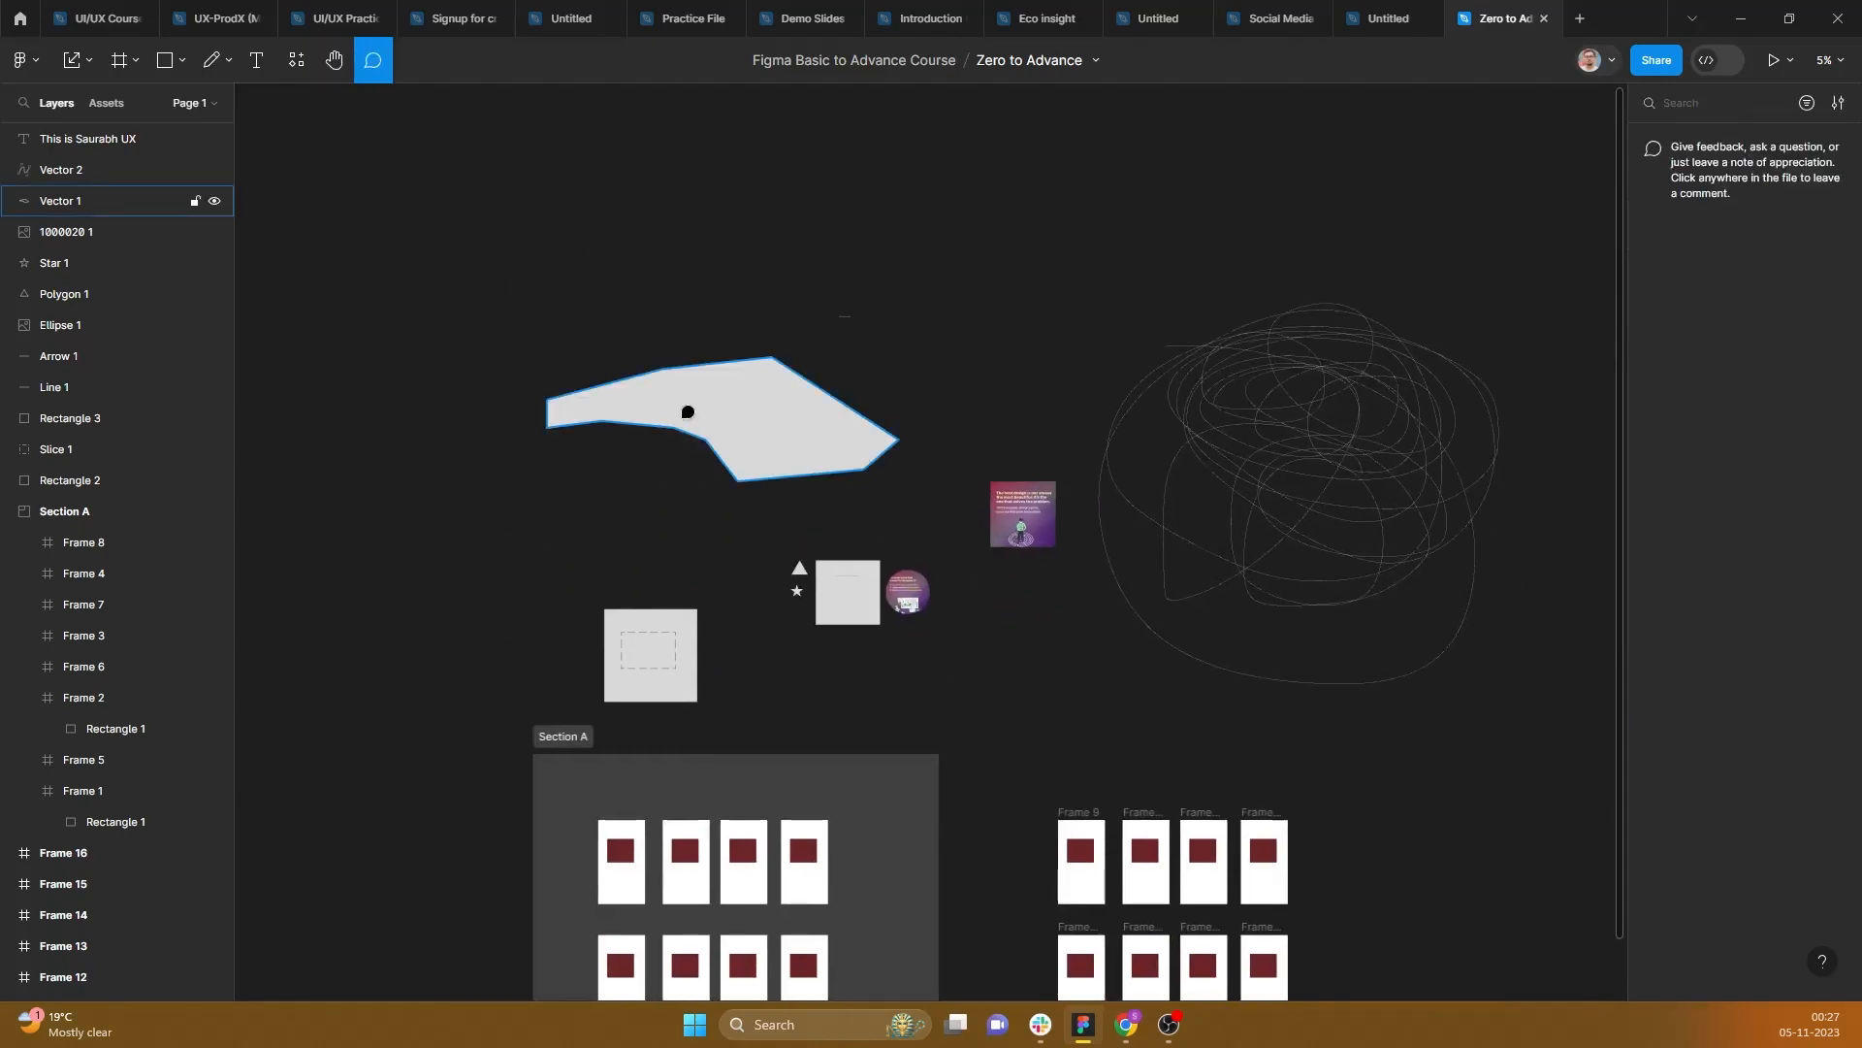
{"action": "scroll", "coordinate": [691, 407], "scroll_direction": "up", "scroll_amount": 5}
{"action": "left_click", "coordinate": [752, 321]}
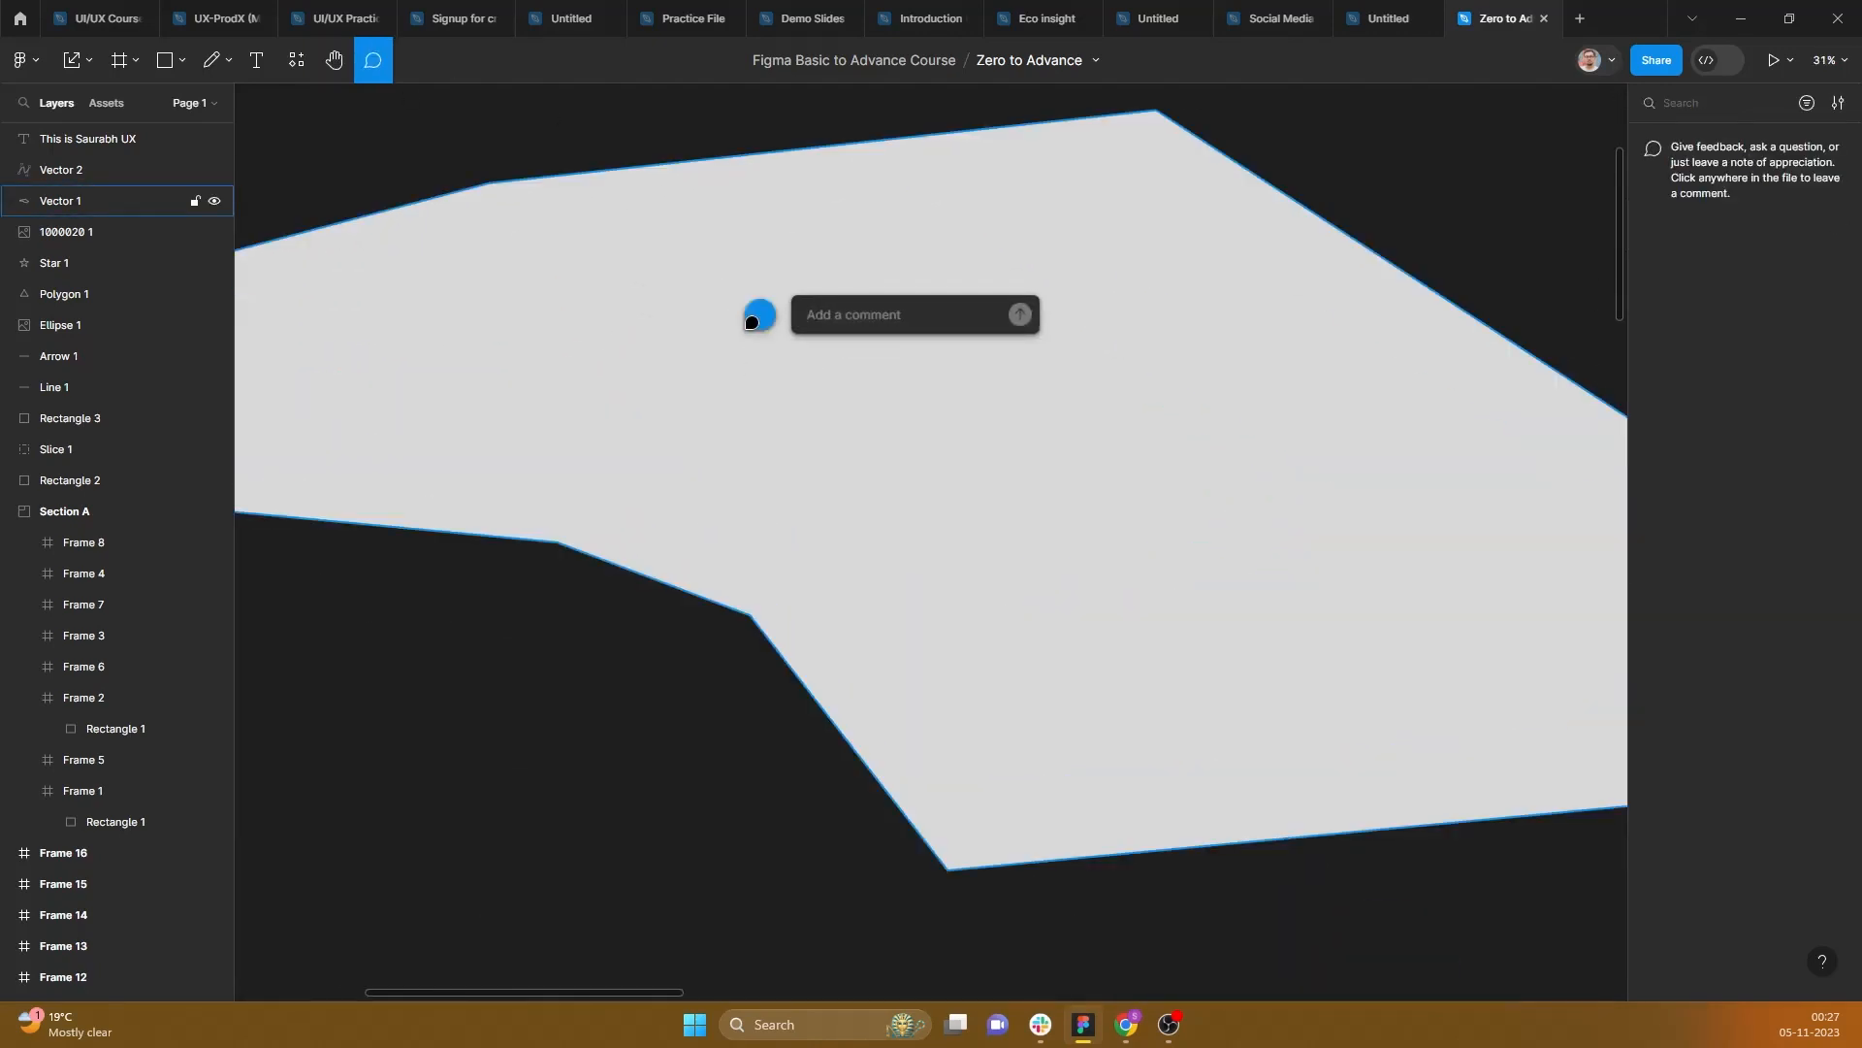
{"action": "type", "text": "This is Comment tool"}
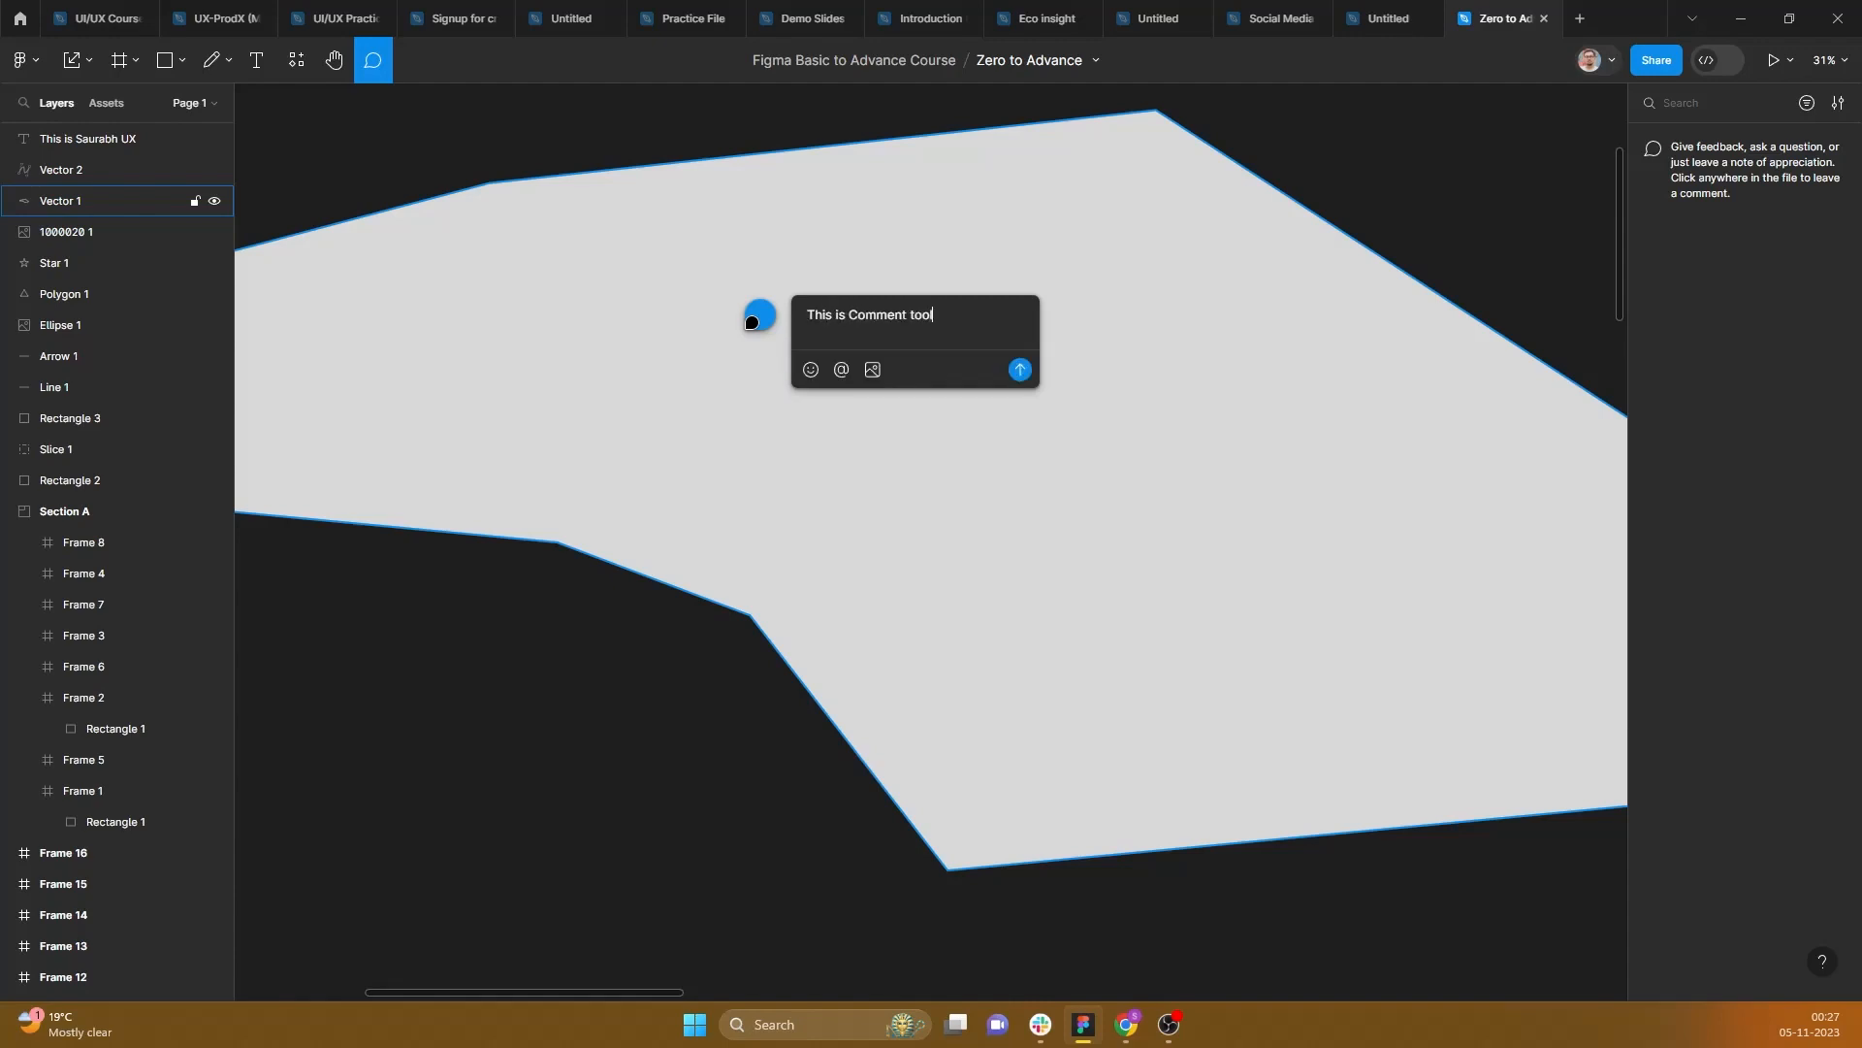
{"action": "key", "text": "Return"}
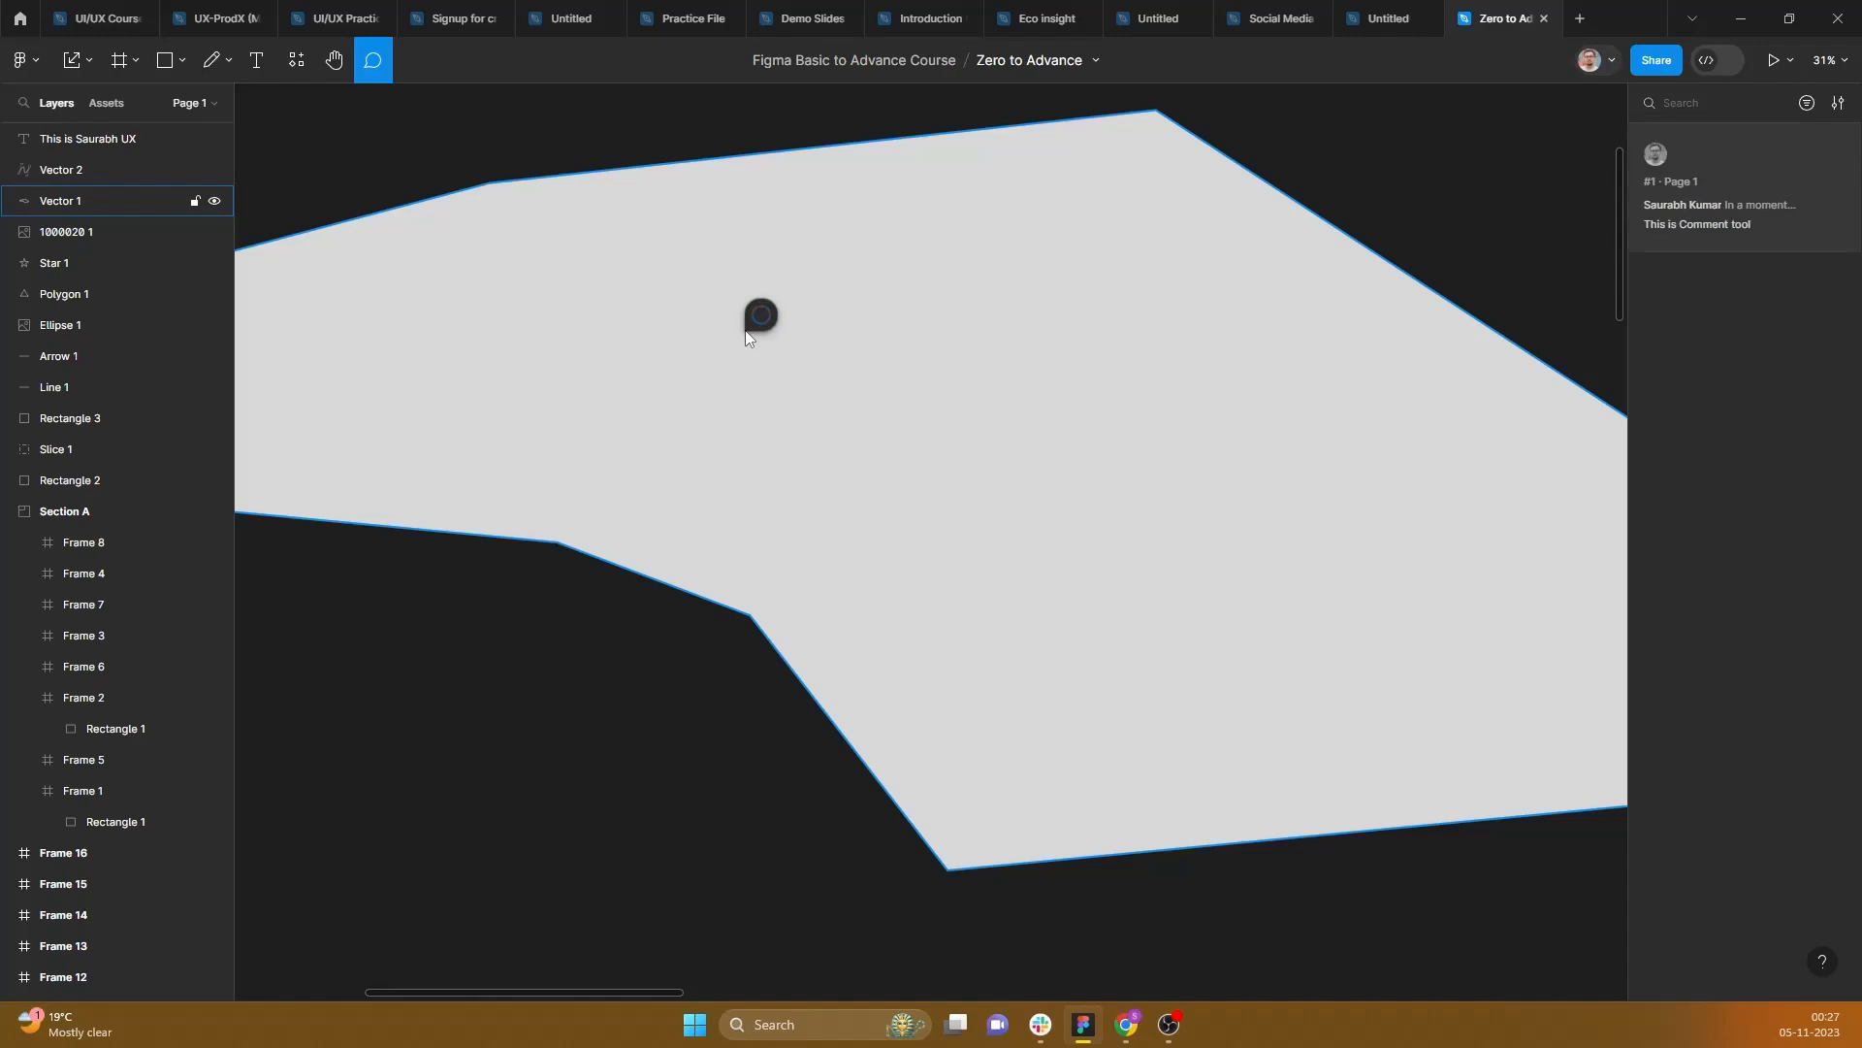
Step: Open the comment on the pen-drawn shape and post the reply "I got it"
{"action": "mouse_move", "coordinate": [757, 336]}
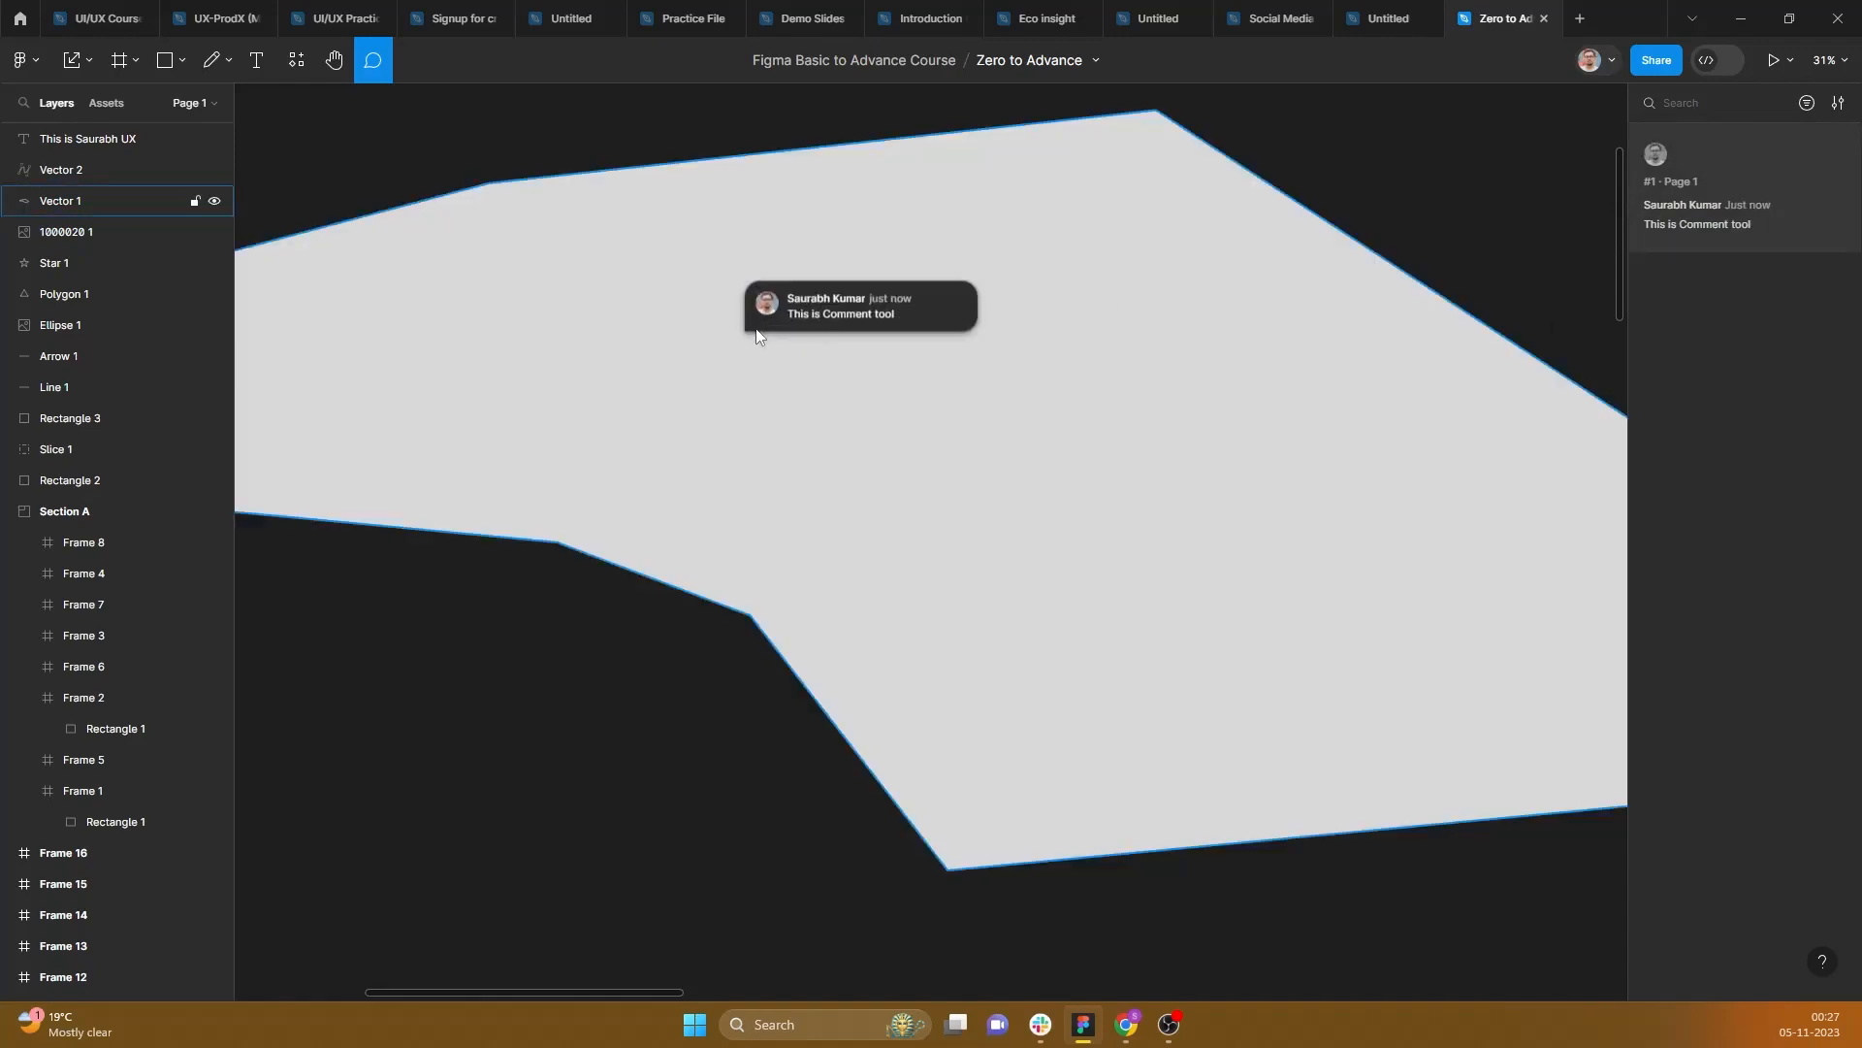
{"action": "left_click", "coordinate": [851, 310]}
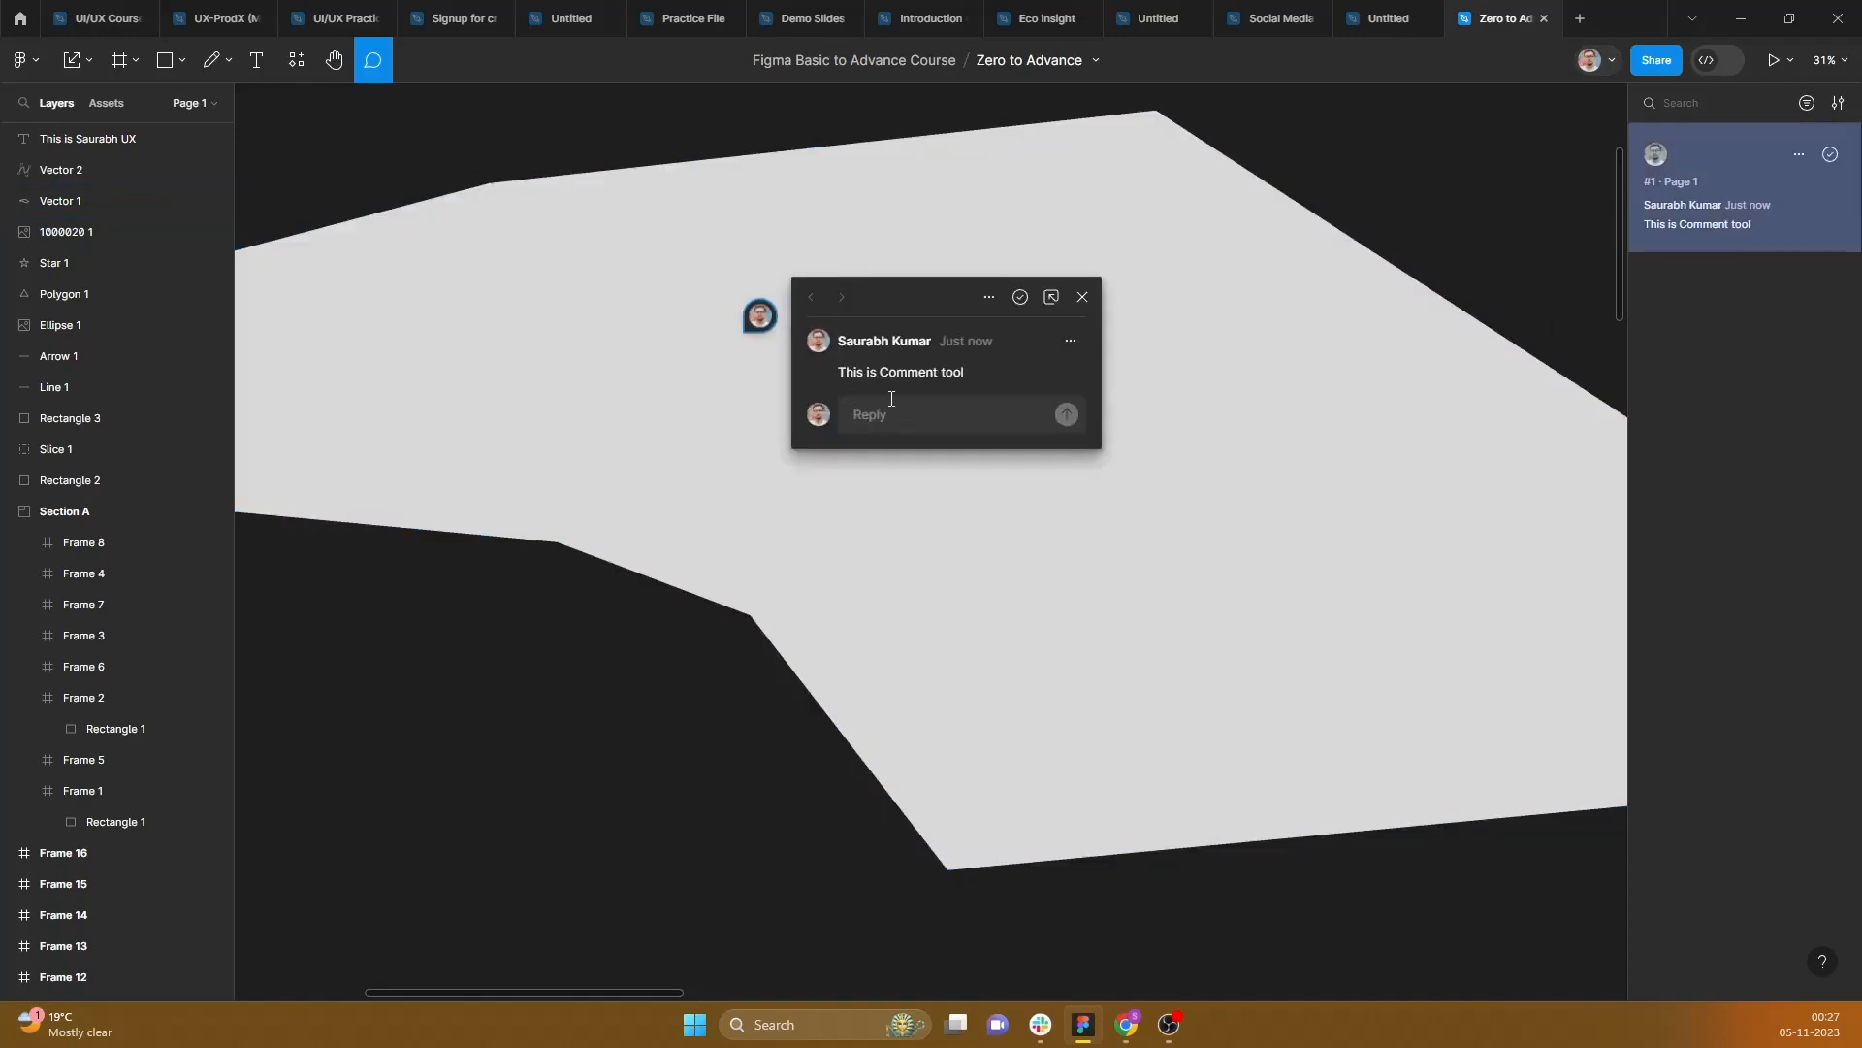
{"action": "left_click", "coordinate": [891, 400]}
{"action": "type", "text": "I got it"}
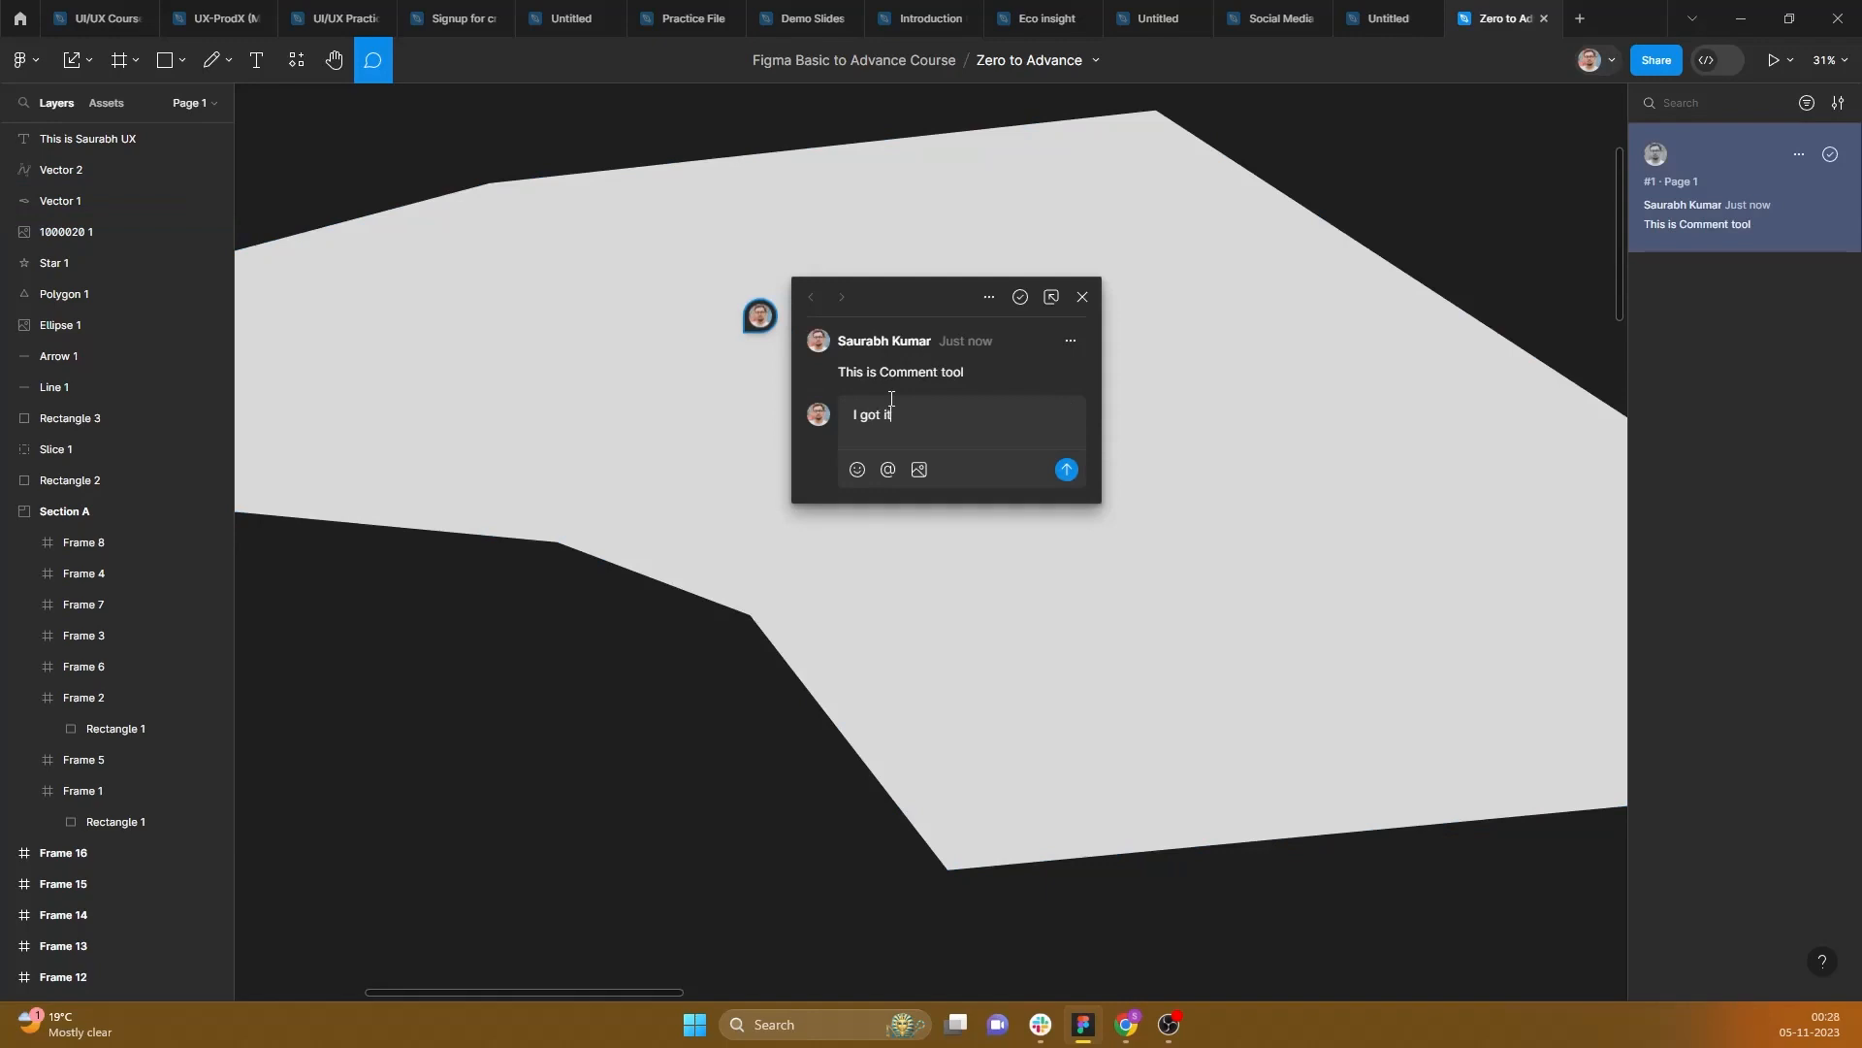
{"action": "key", "text": "Return"}
{"action": "type", "text": "@s"}
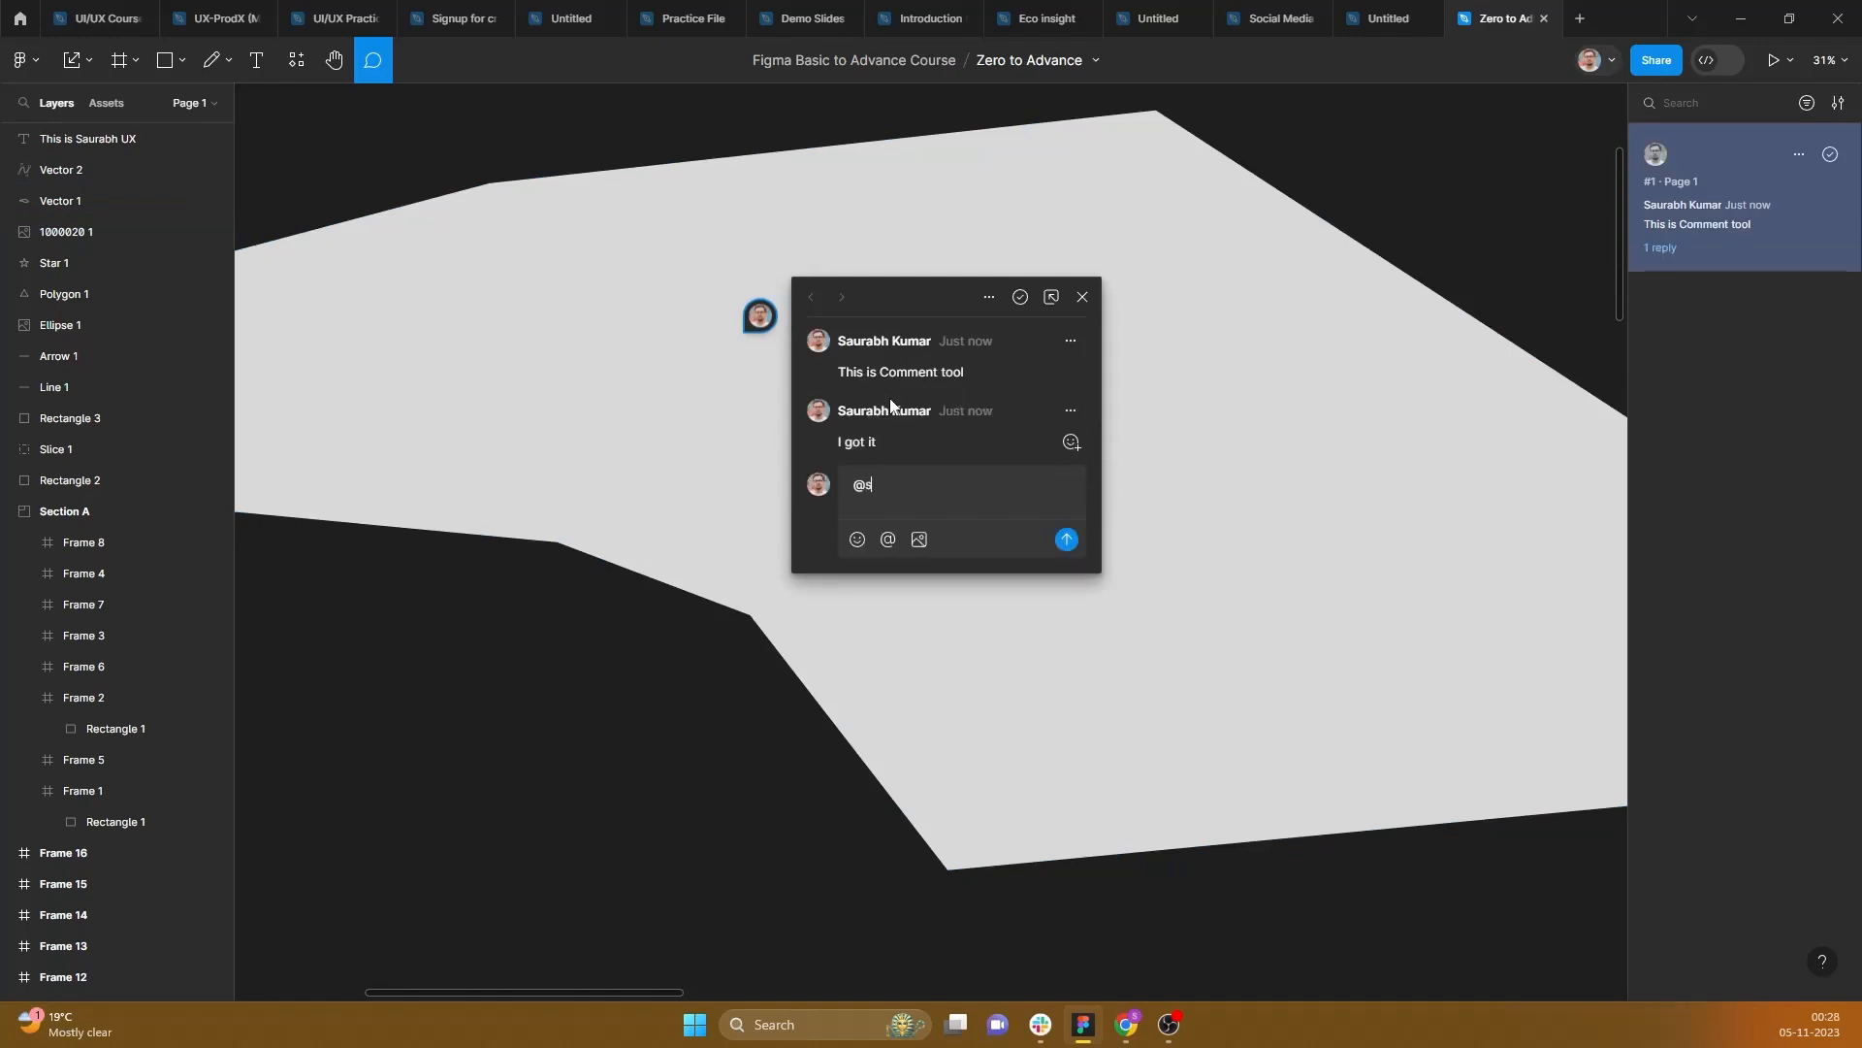
{"action": "type", "text": "a"}
{"action": "key", "text": "BackSpace"}
{"action": "key", "text": "BackSpace"}
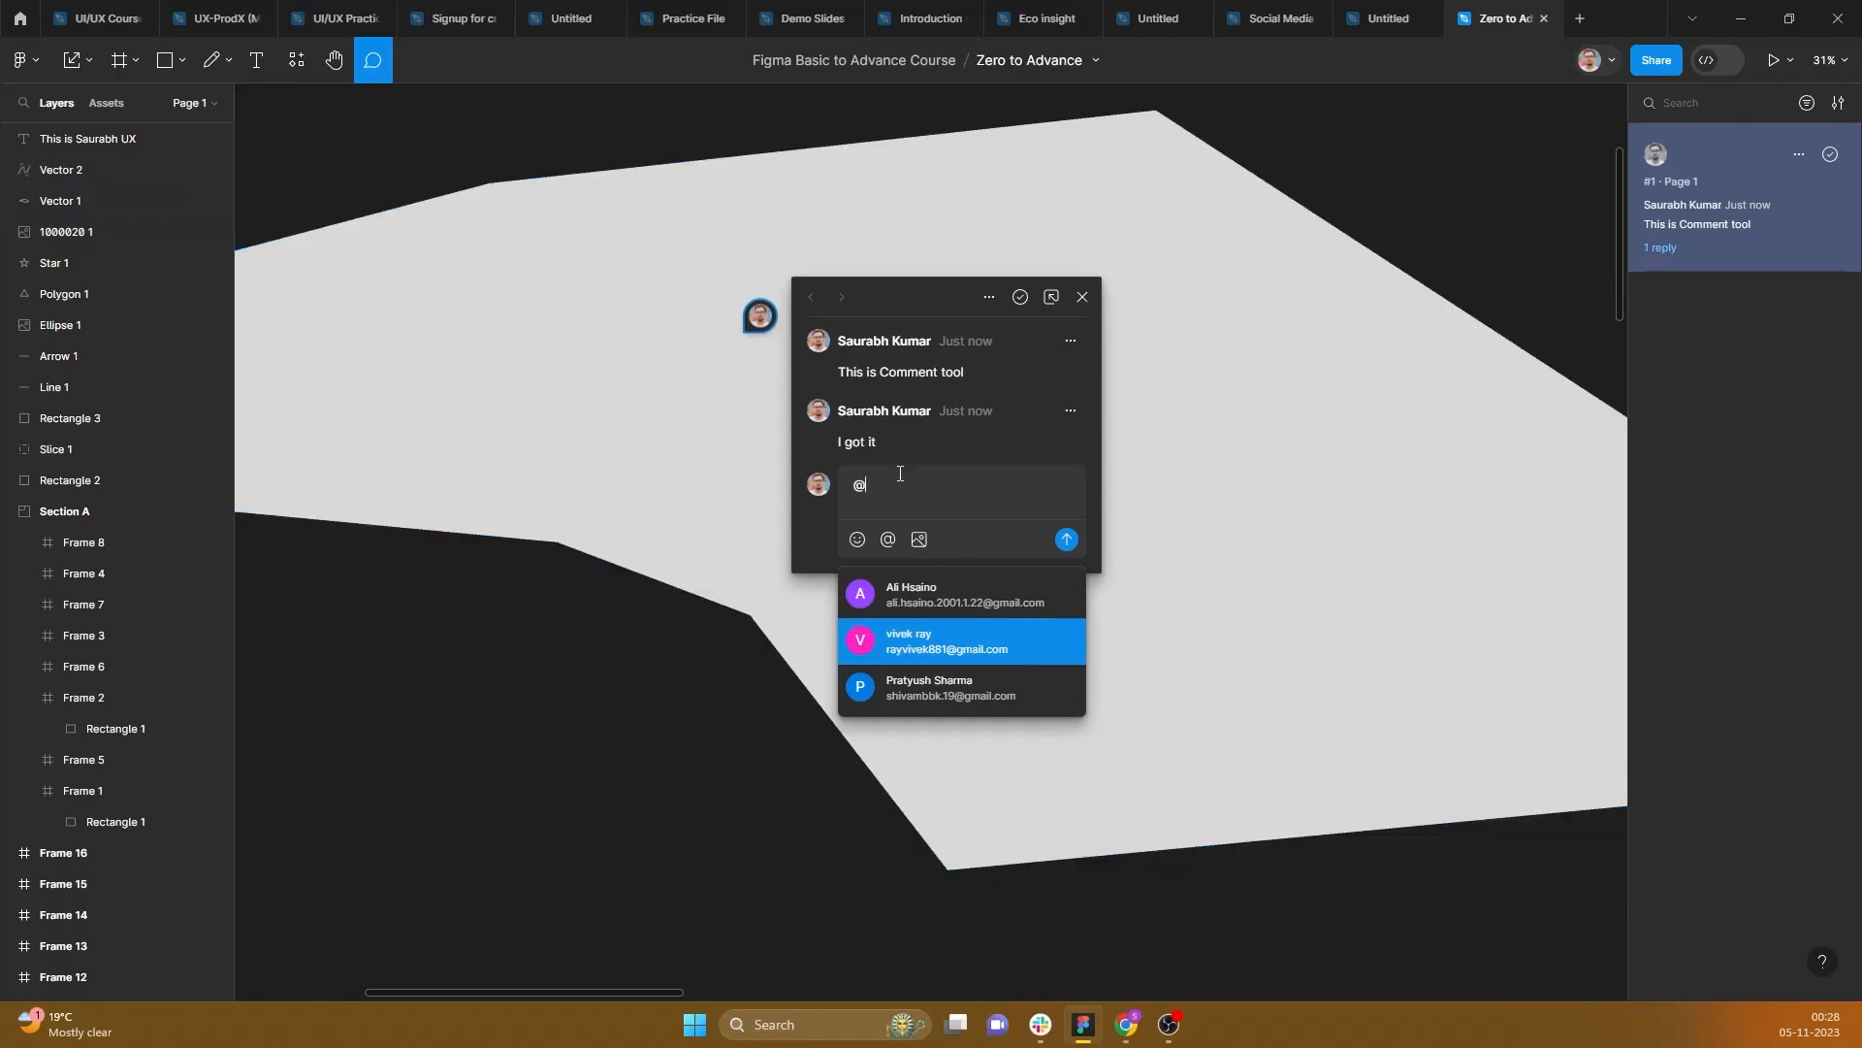
{"action": "key", "text": "BackSpace"}
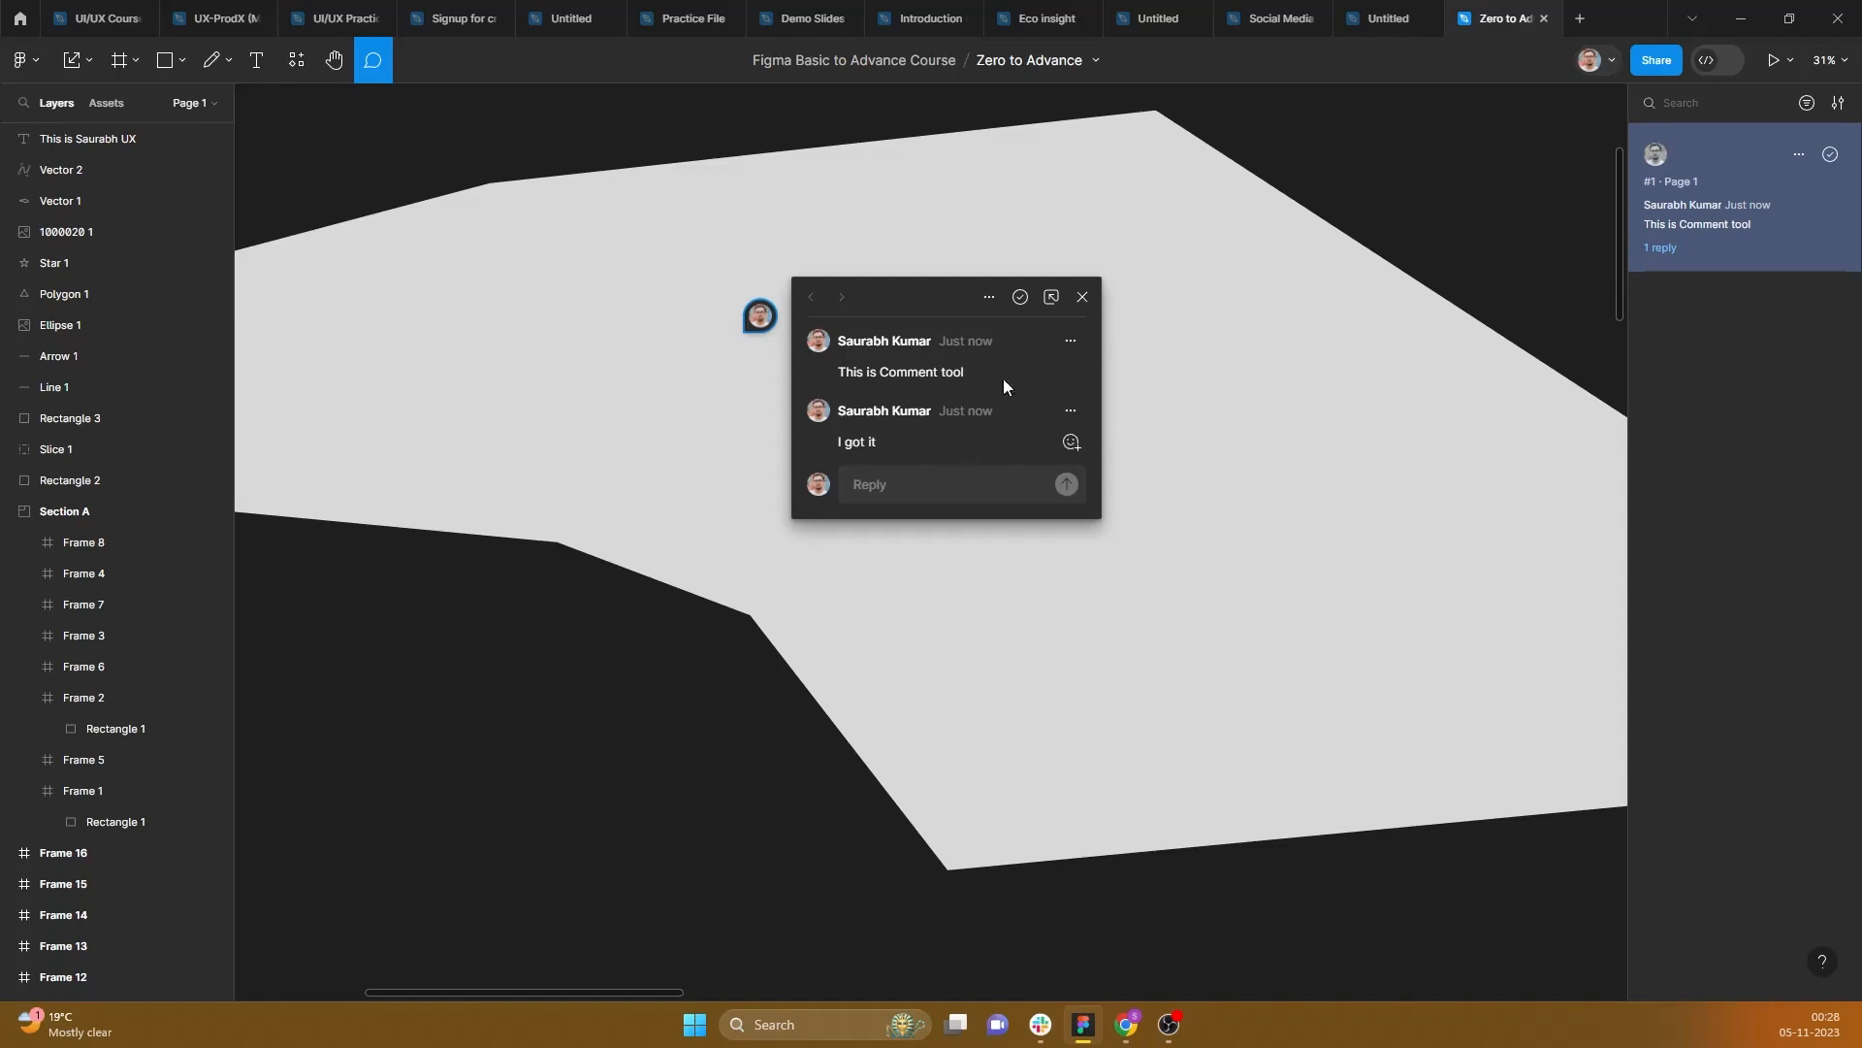
Step: Resolve the comment thread on the pen-drawn shape and return to the Move tool
{"action": "left_click", "coordinate": [1013, 299]}
{"action": "scroll", "coordinate": [673, 242], "scroll_direction": "down", "scroll_amount": 3}
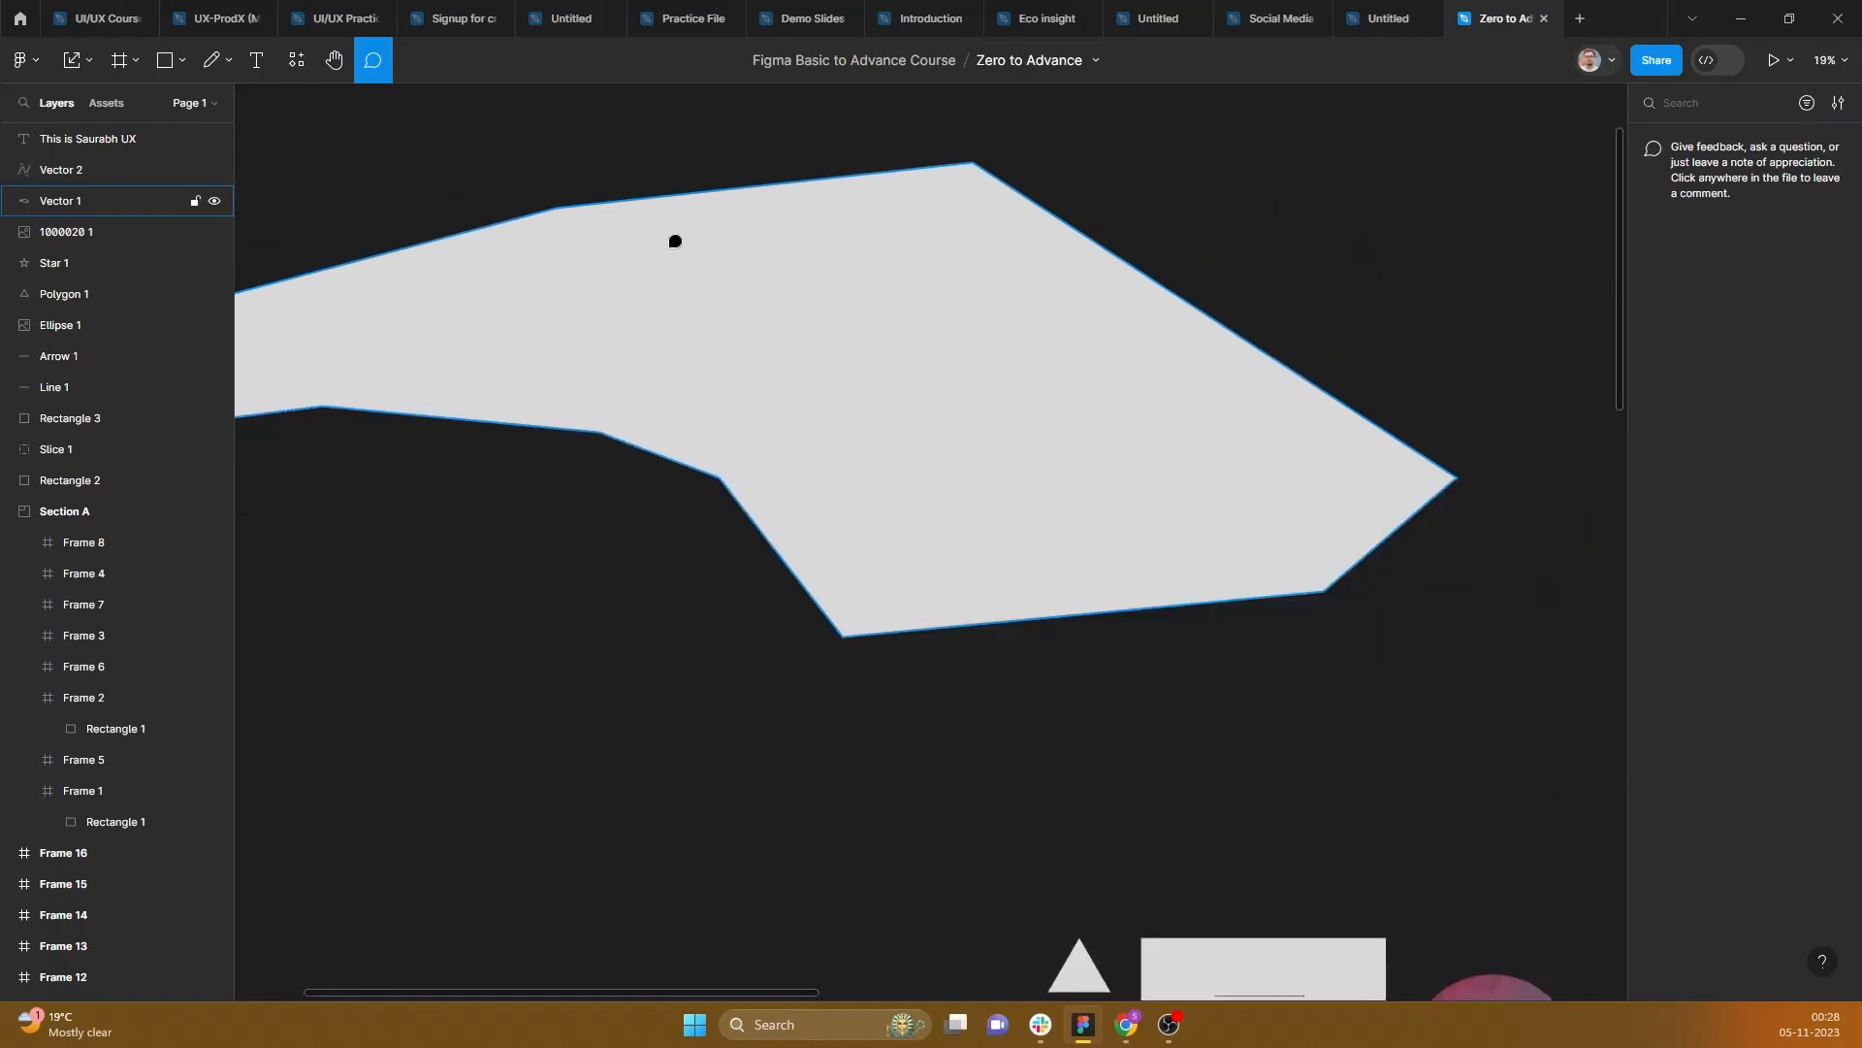
{"action": "key", "text": "v"}
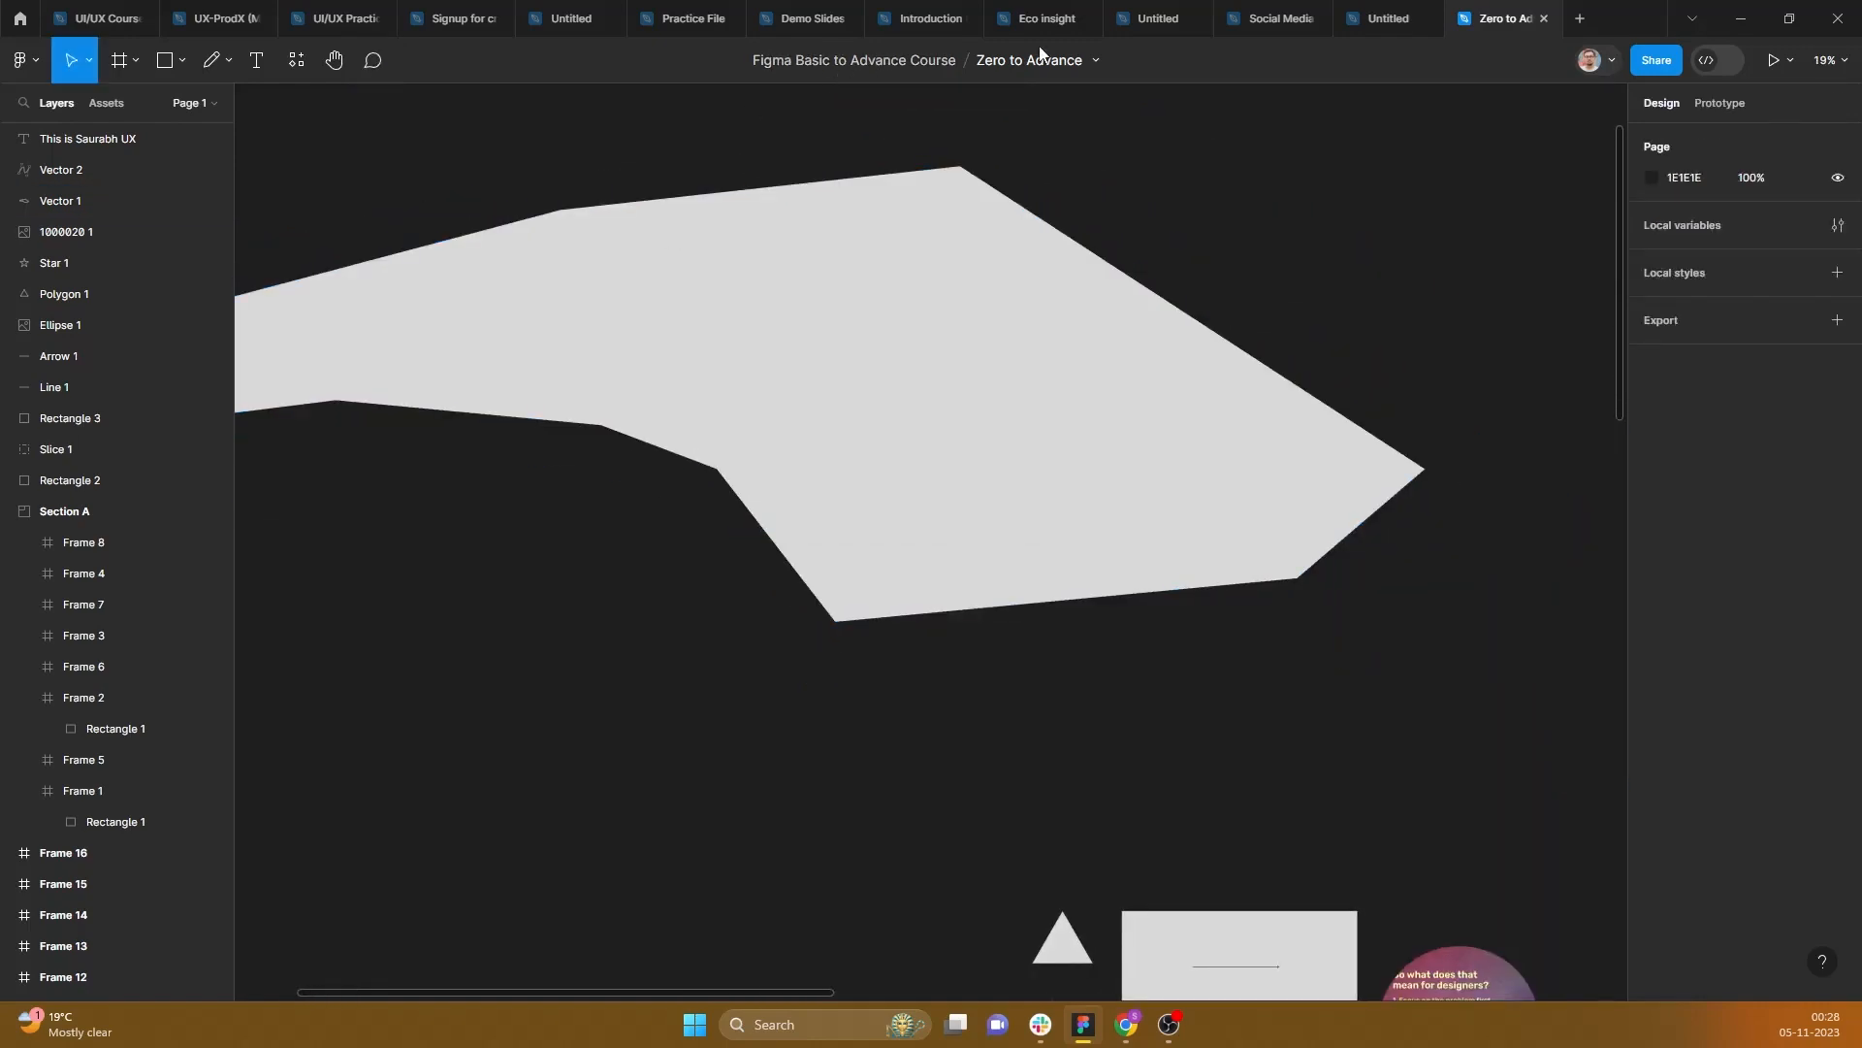
Step: Start an audio conversation in the file and leave the call
{"action": "left_click", "coordinate": [1610, 62]}
{"action": "left_click", "coordinate": [1598, 159]}
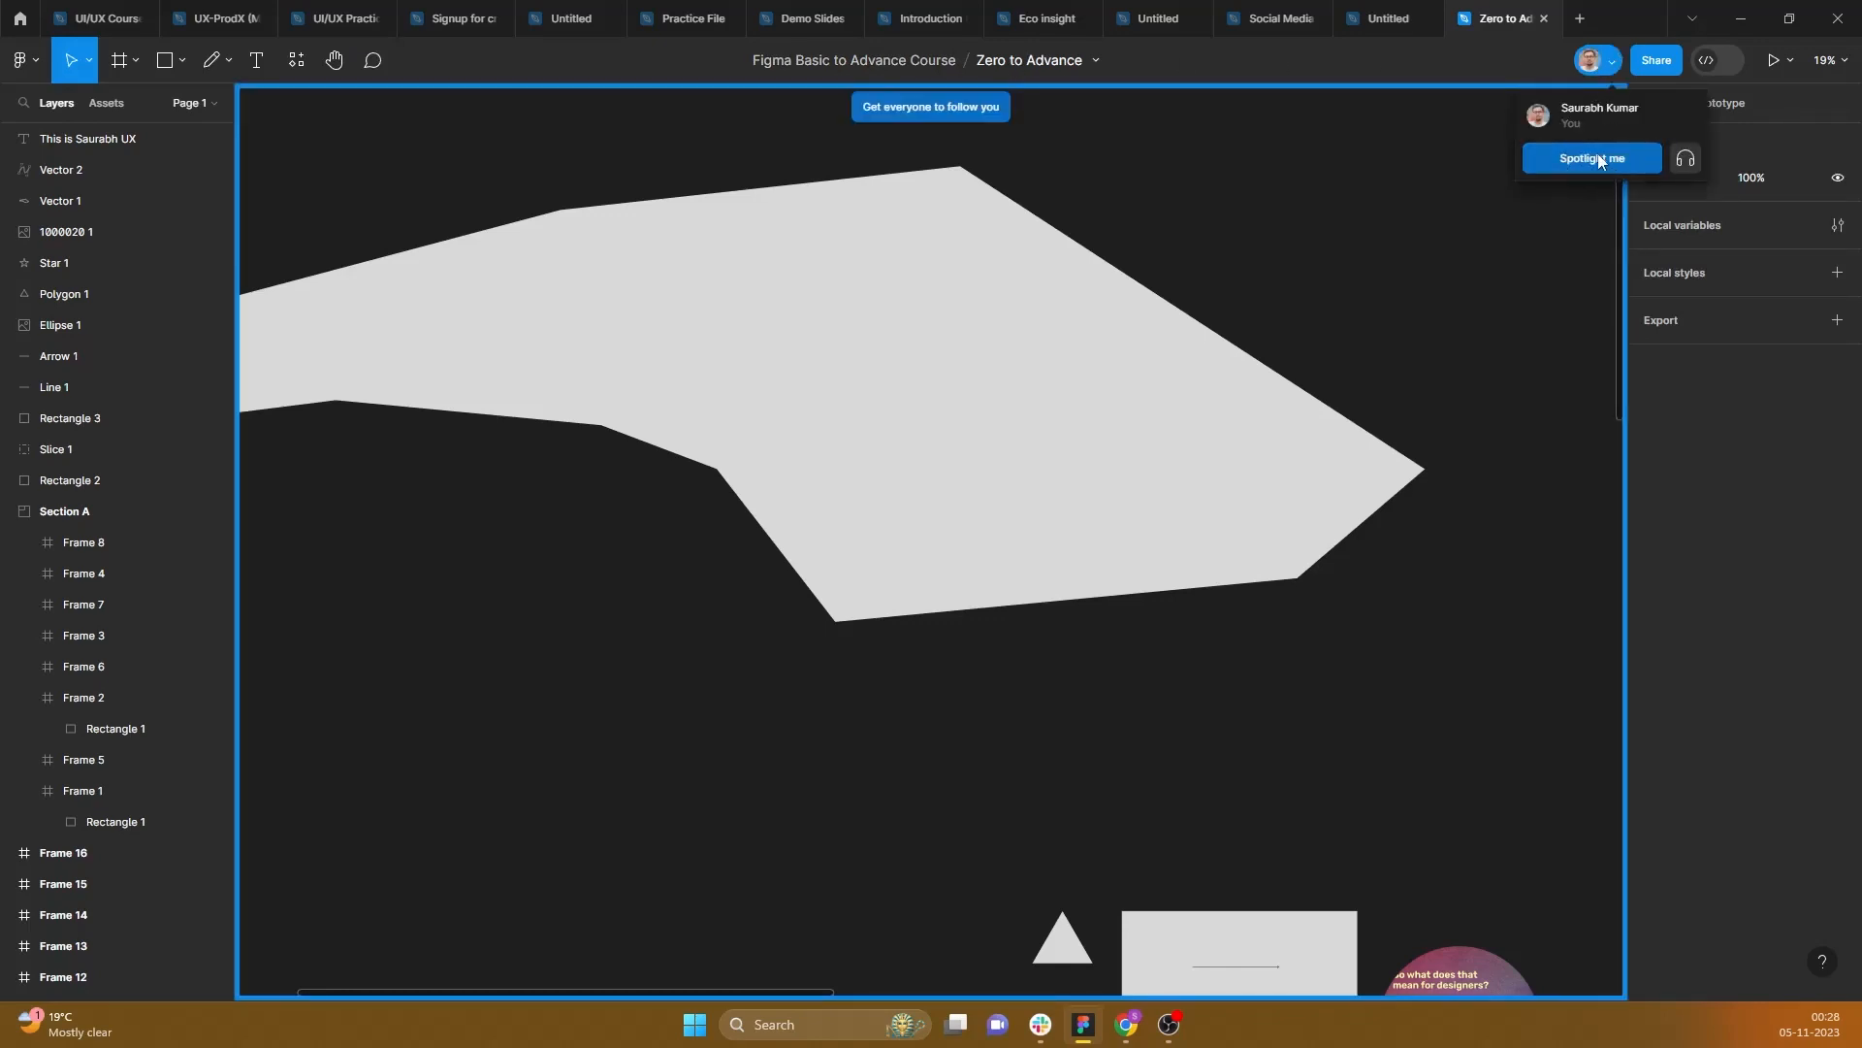
{"action": "left_click", "coordinate": [1682, 158]}
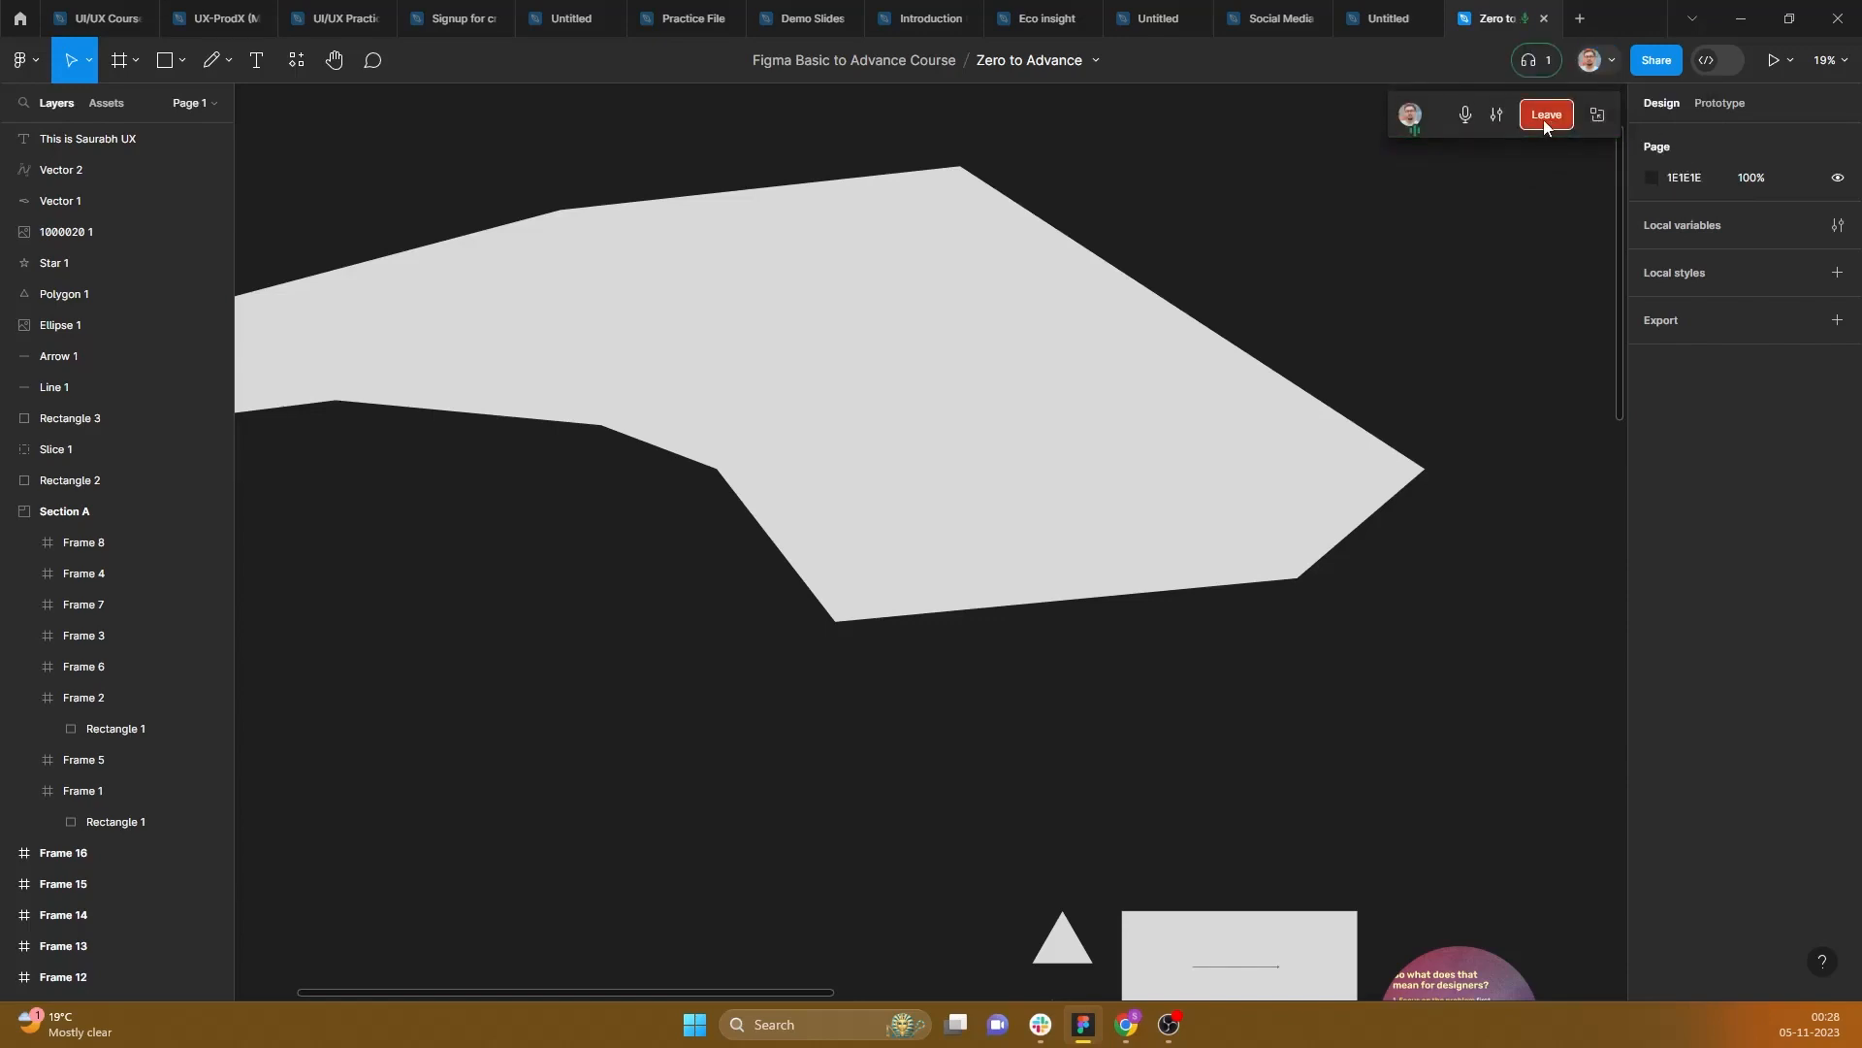
{"action": "left_click", "coordinate": [1544, 118]}
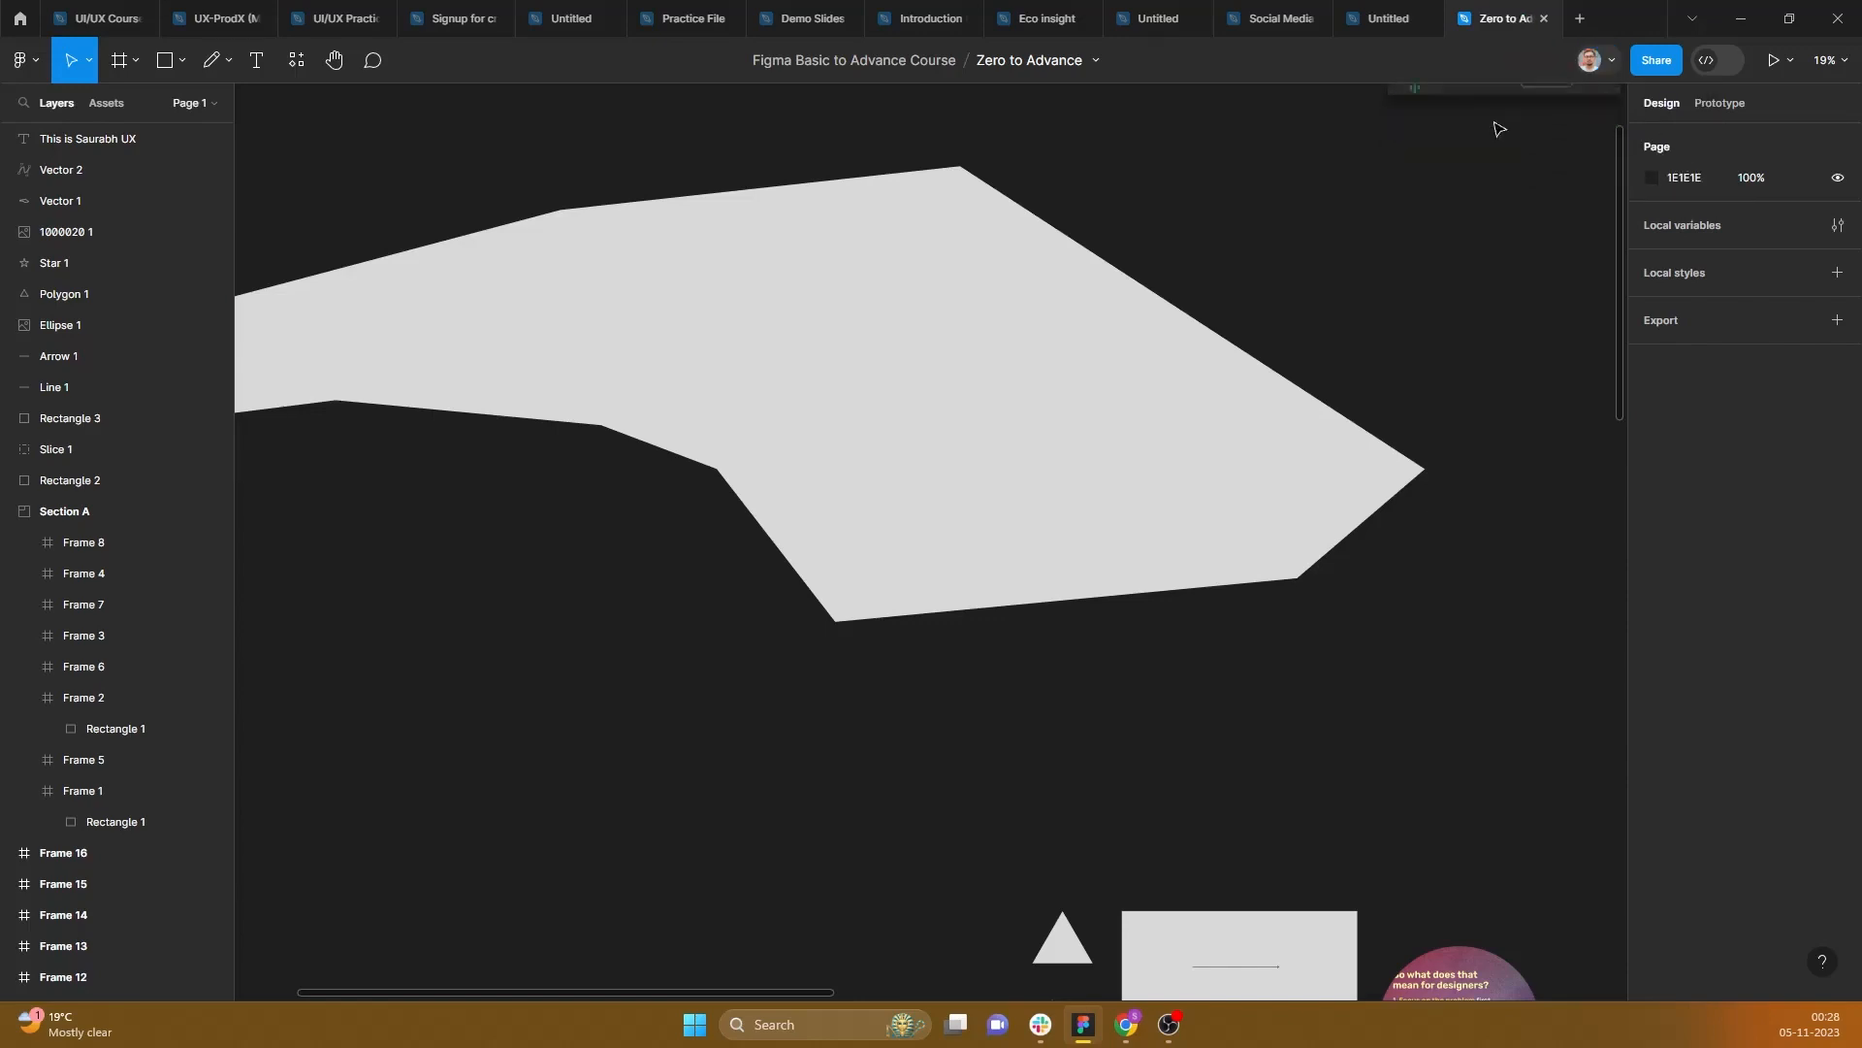
Step: Spotlight yourself so that collaborators follow your view of the drawn shapes
{"action": "left_click", "coordinate": [1611, 60]}
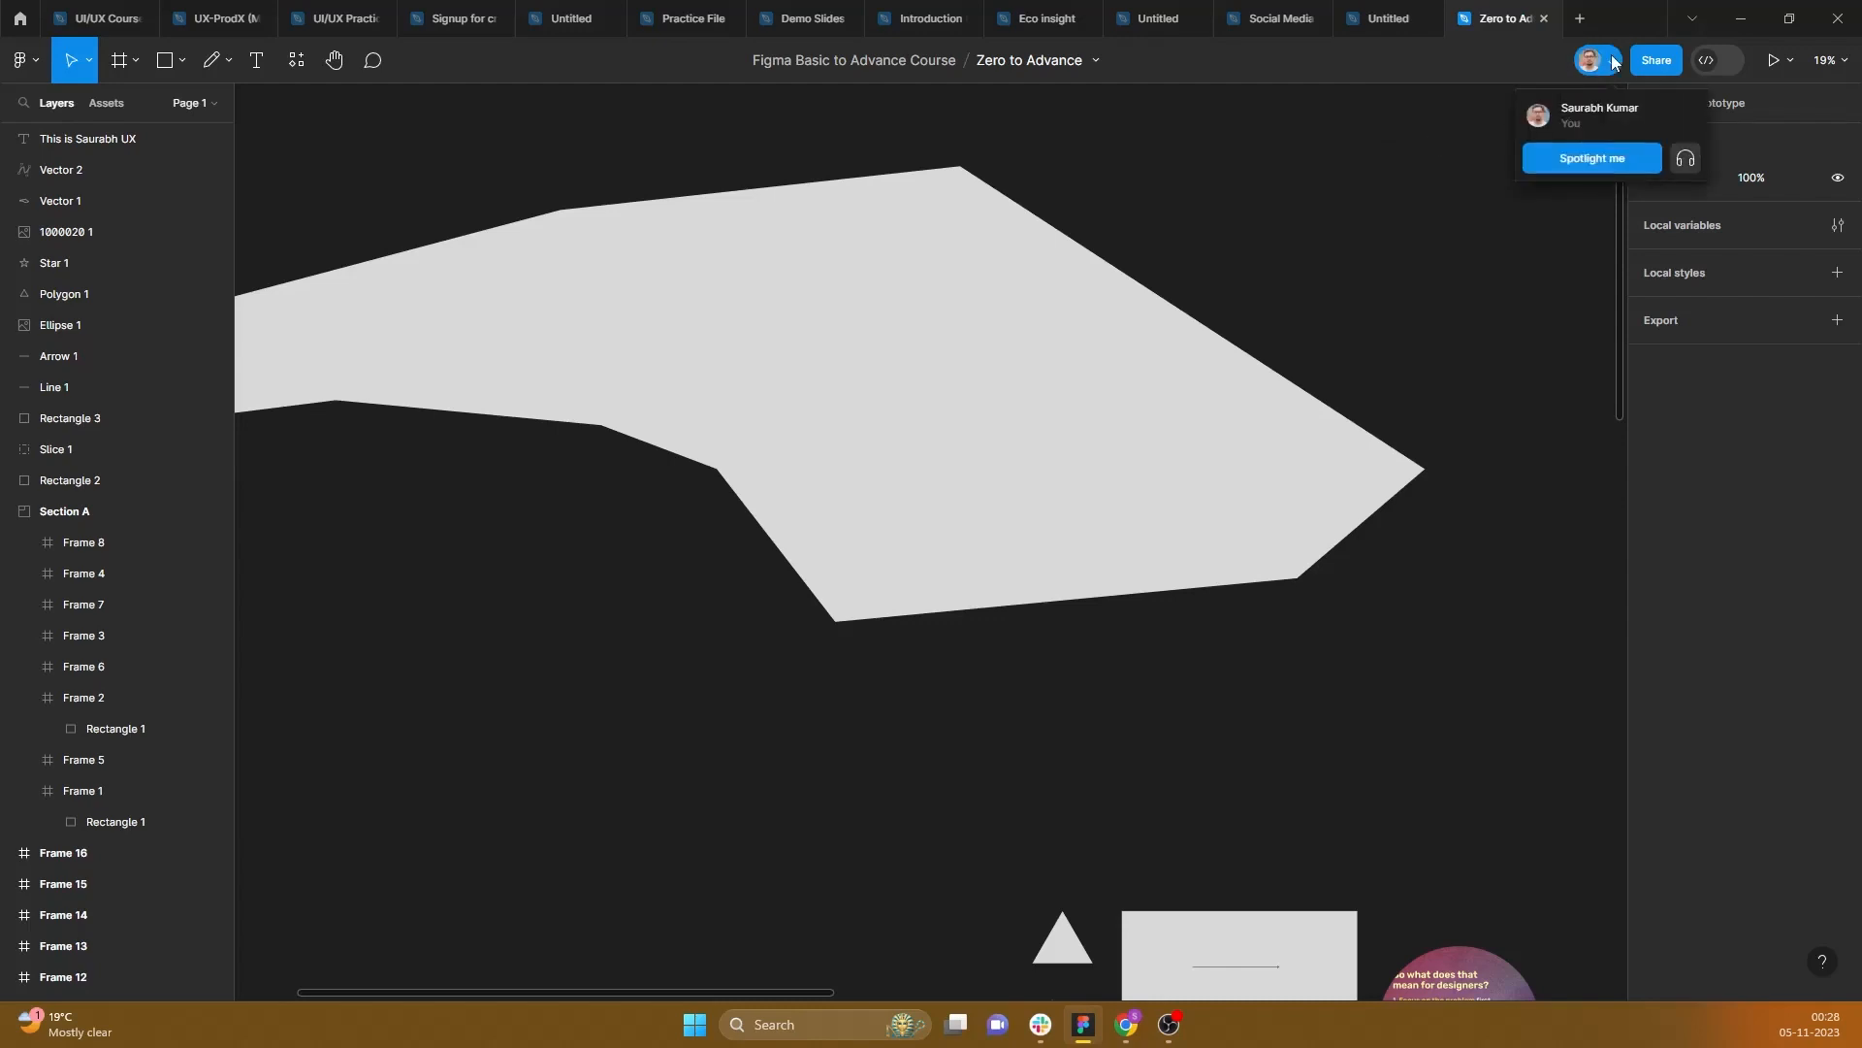
{"action": "left_click", "coordinate": [1581, 161]}
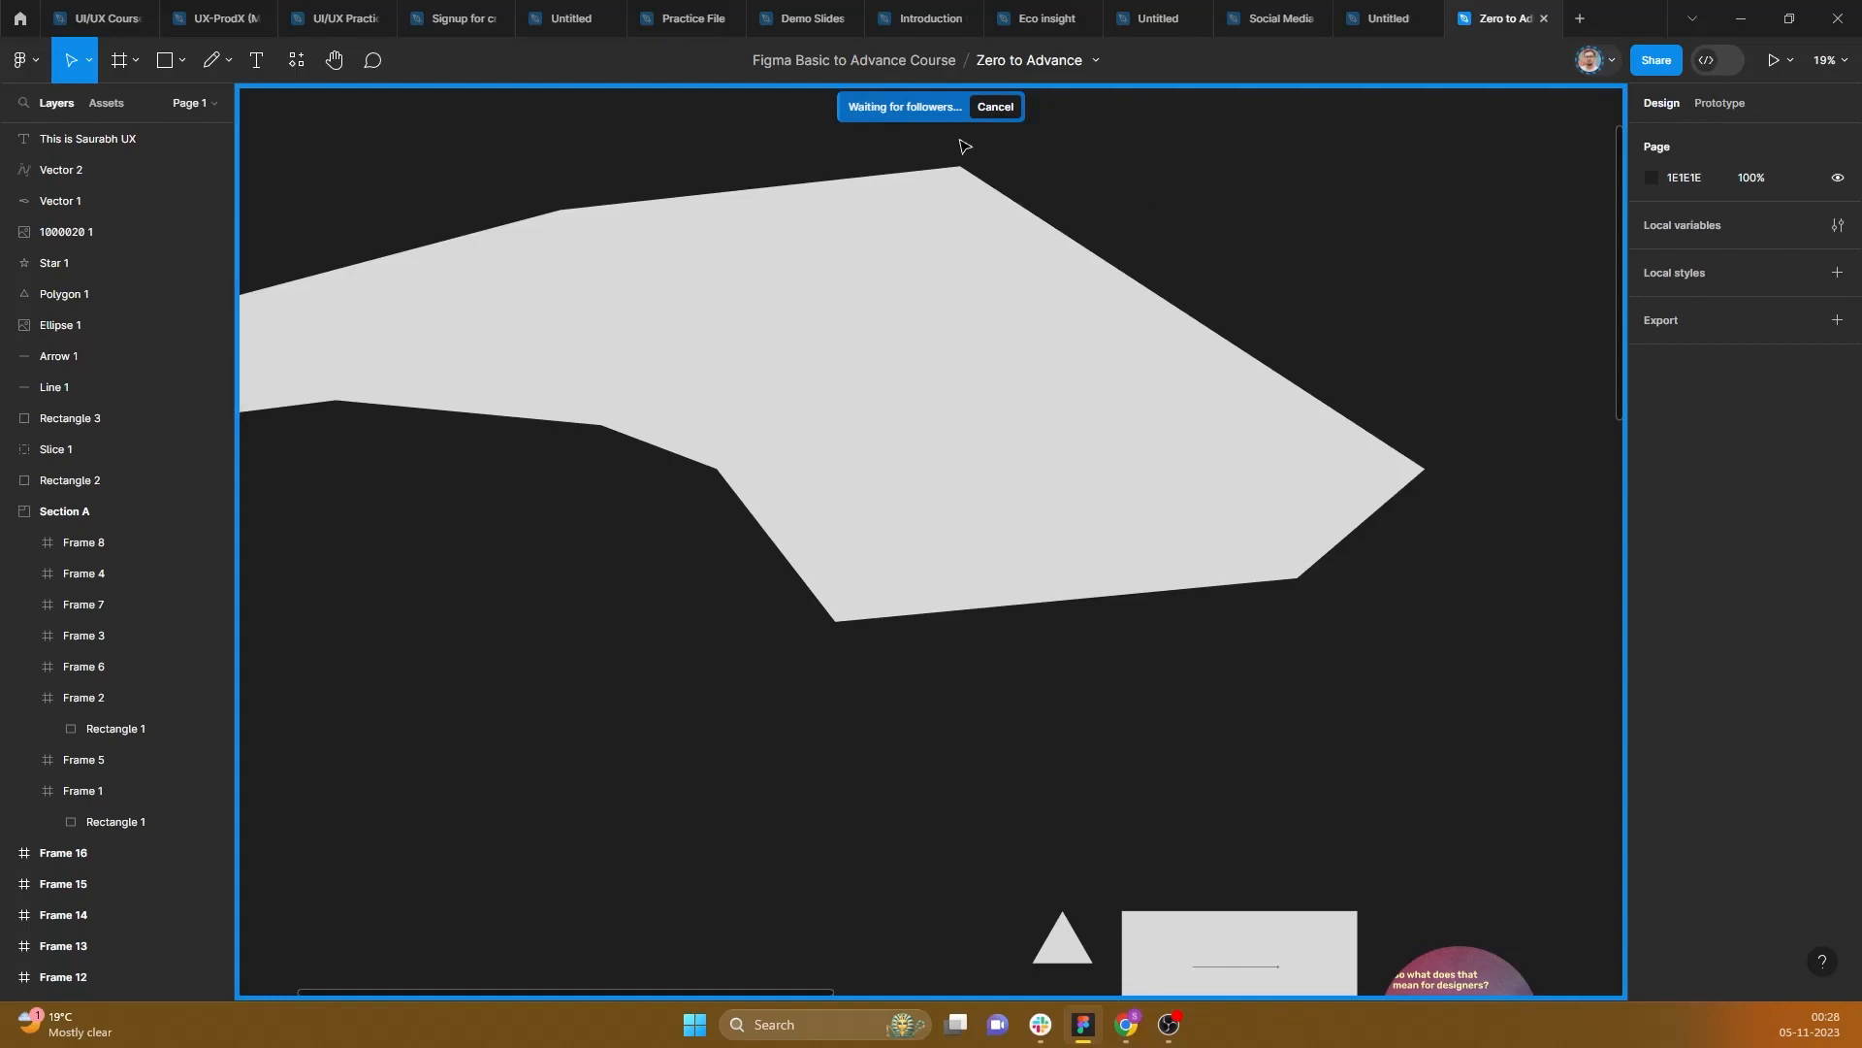
{"action": "scroll", "coordinate": [1320, 306], "scroll_direction": "down", "scroll_amount": 5}
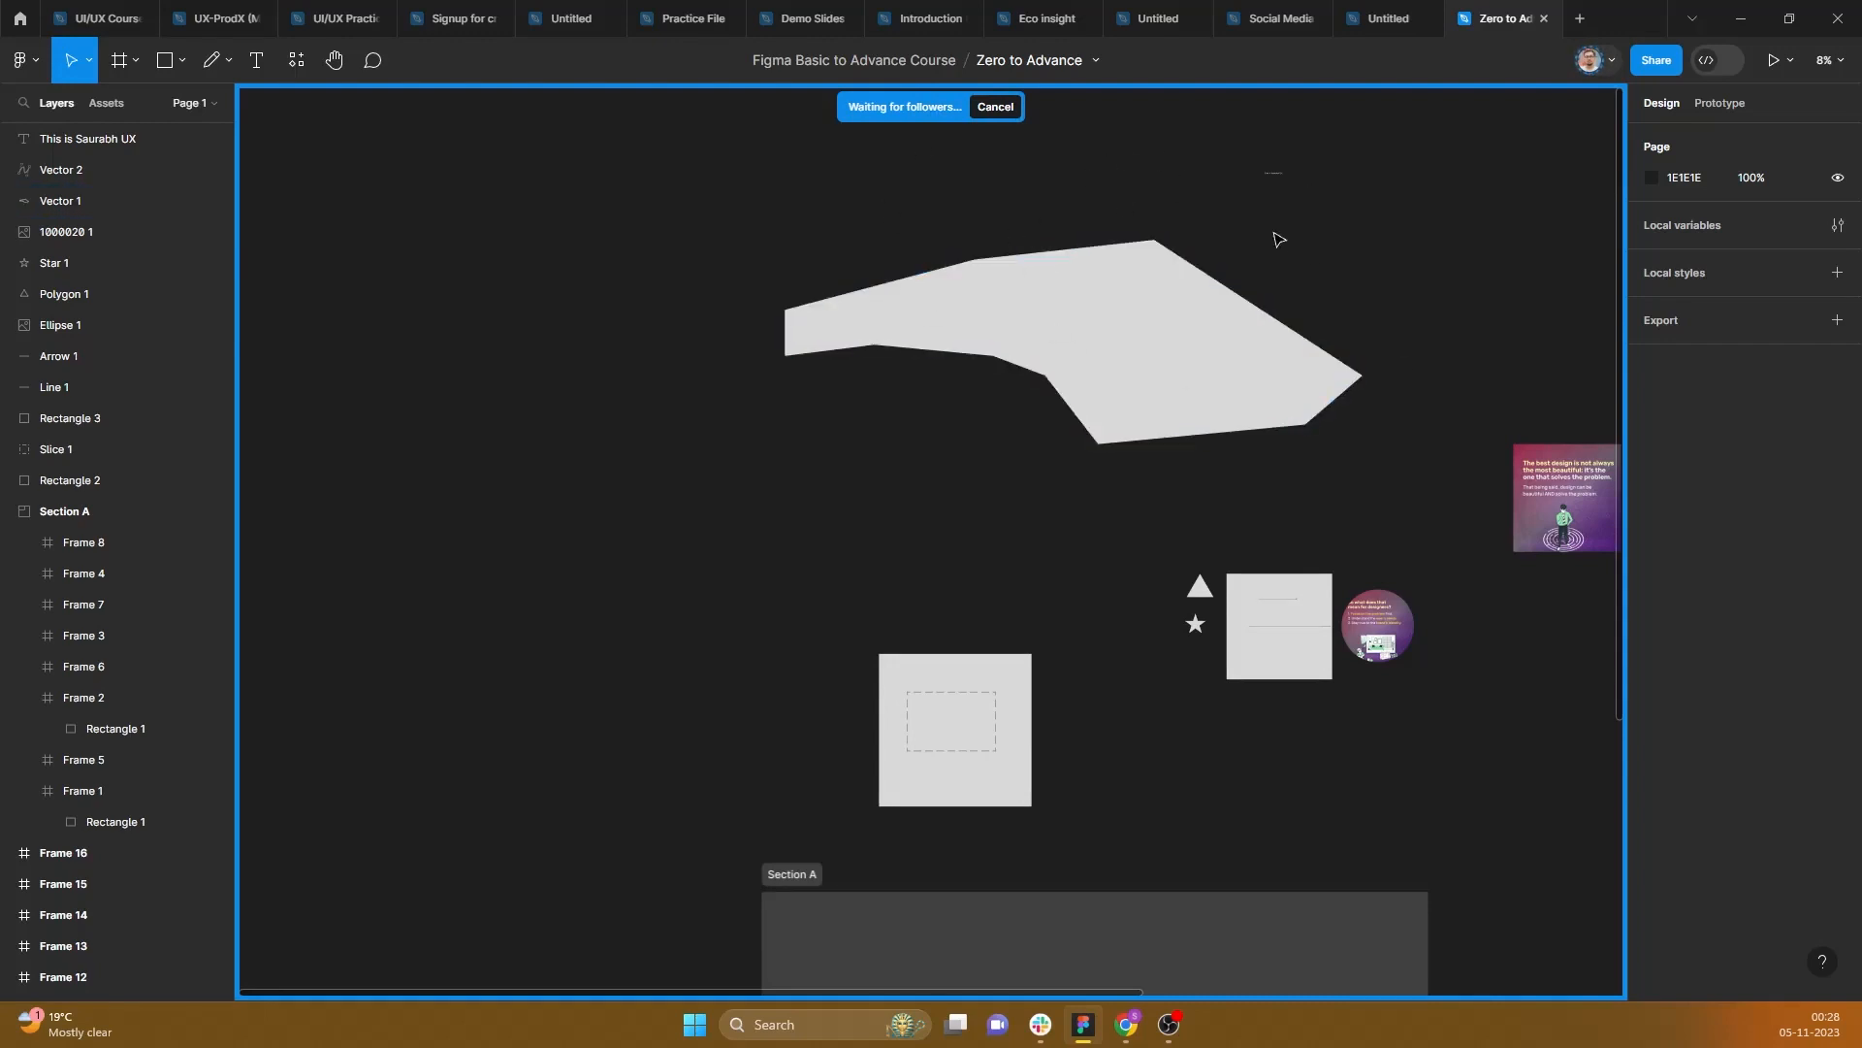
{"action": "scroll", "coordinate": [1319, 170], "scroll_direction": "up", "scroll_amount": 2}
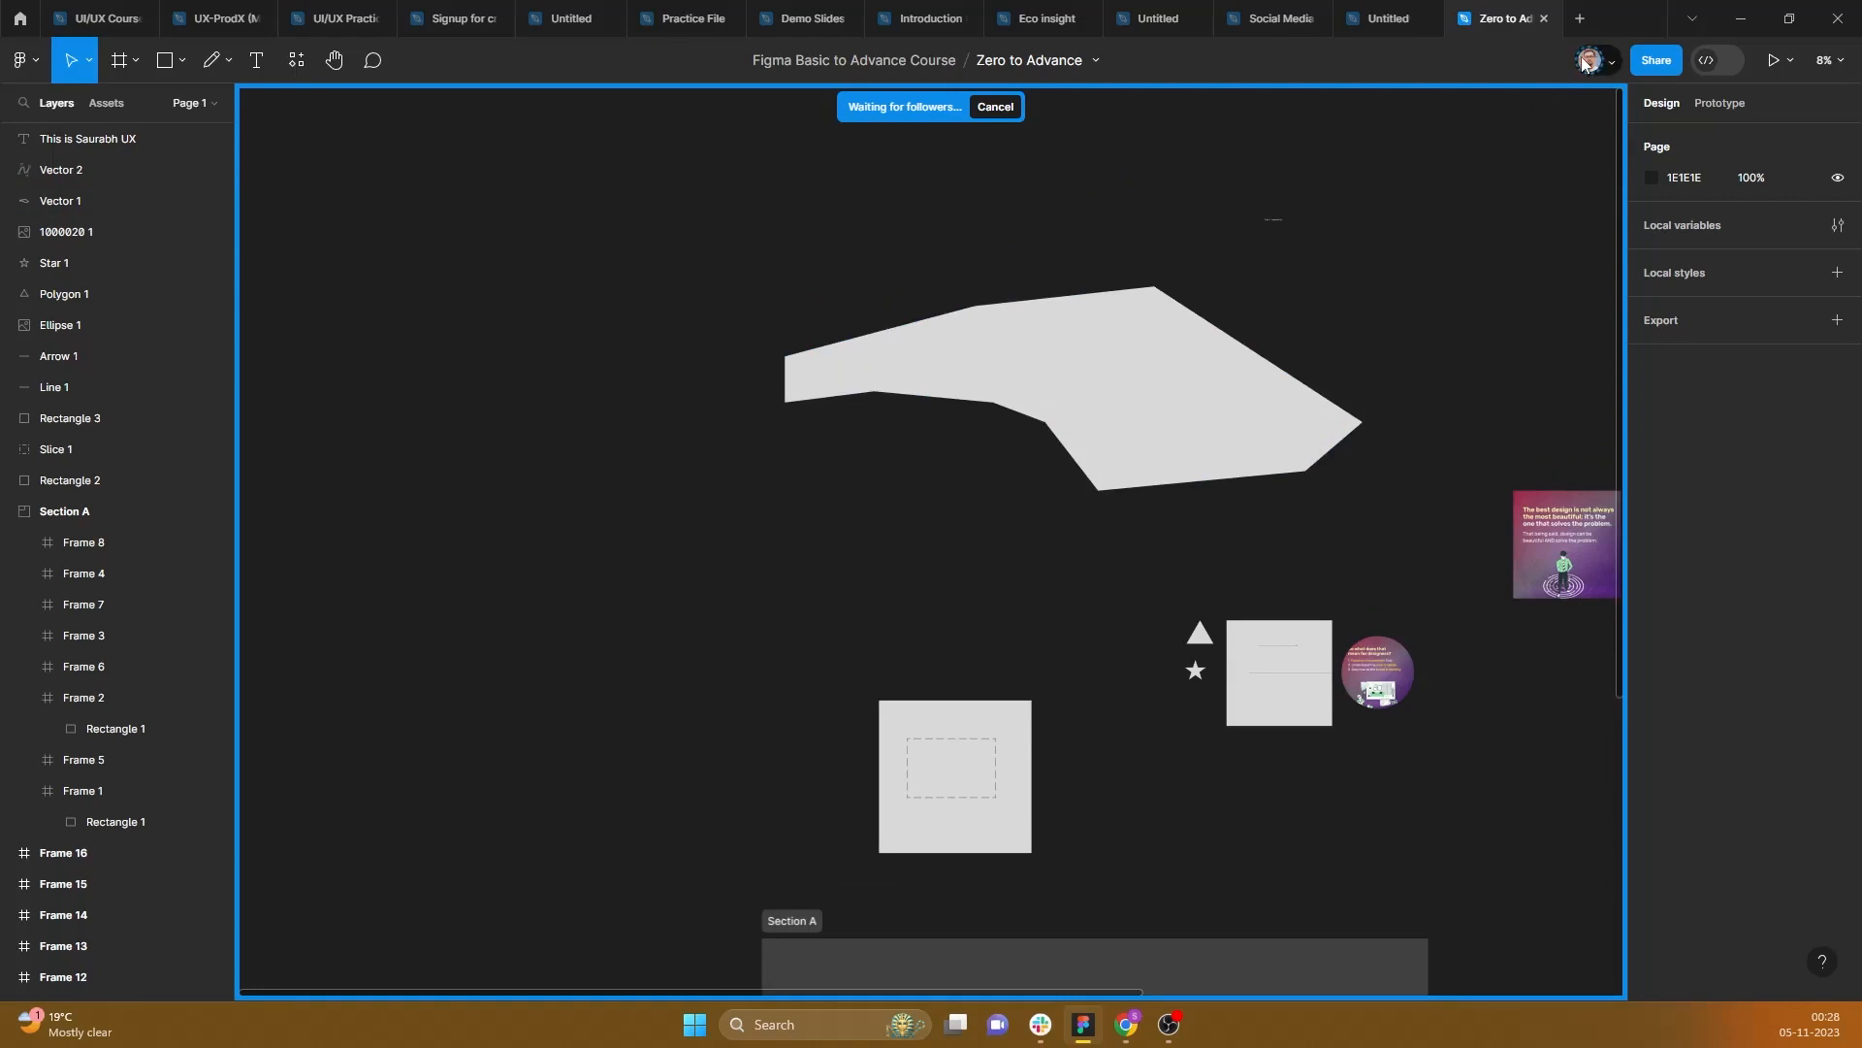
Step: Examine the file's invite settings and the access levels available to invitees, keeping "can view", and close the sharing dialog
{"action": "left_click", "coordinate": [1658, 61]}
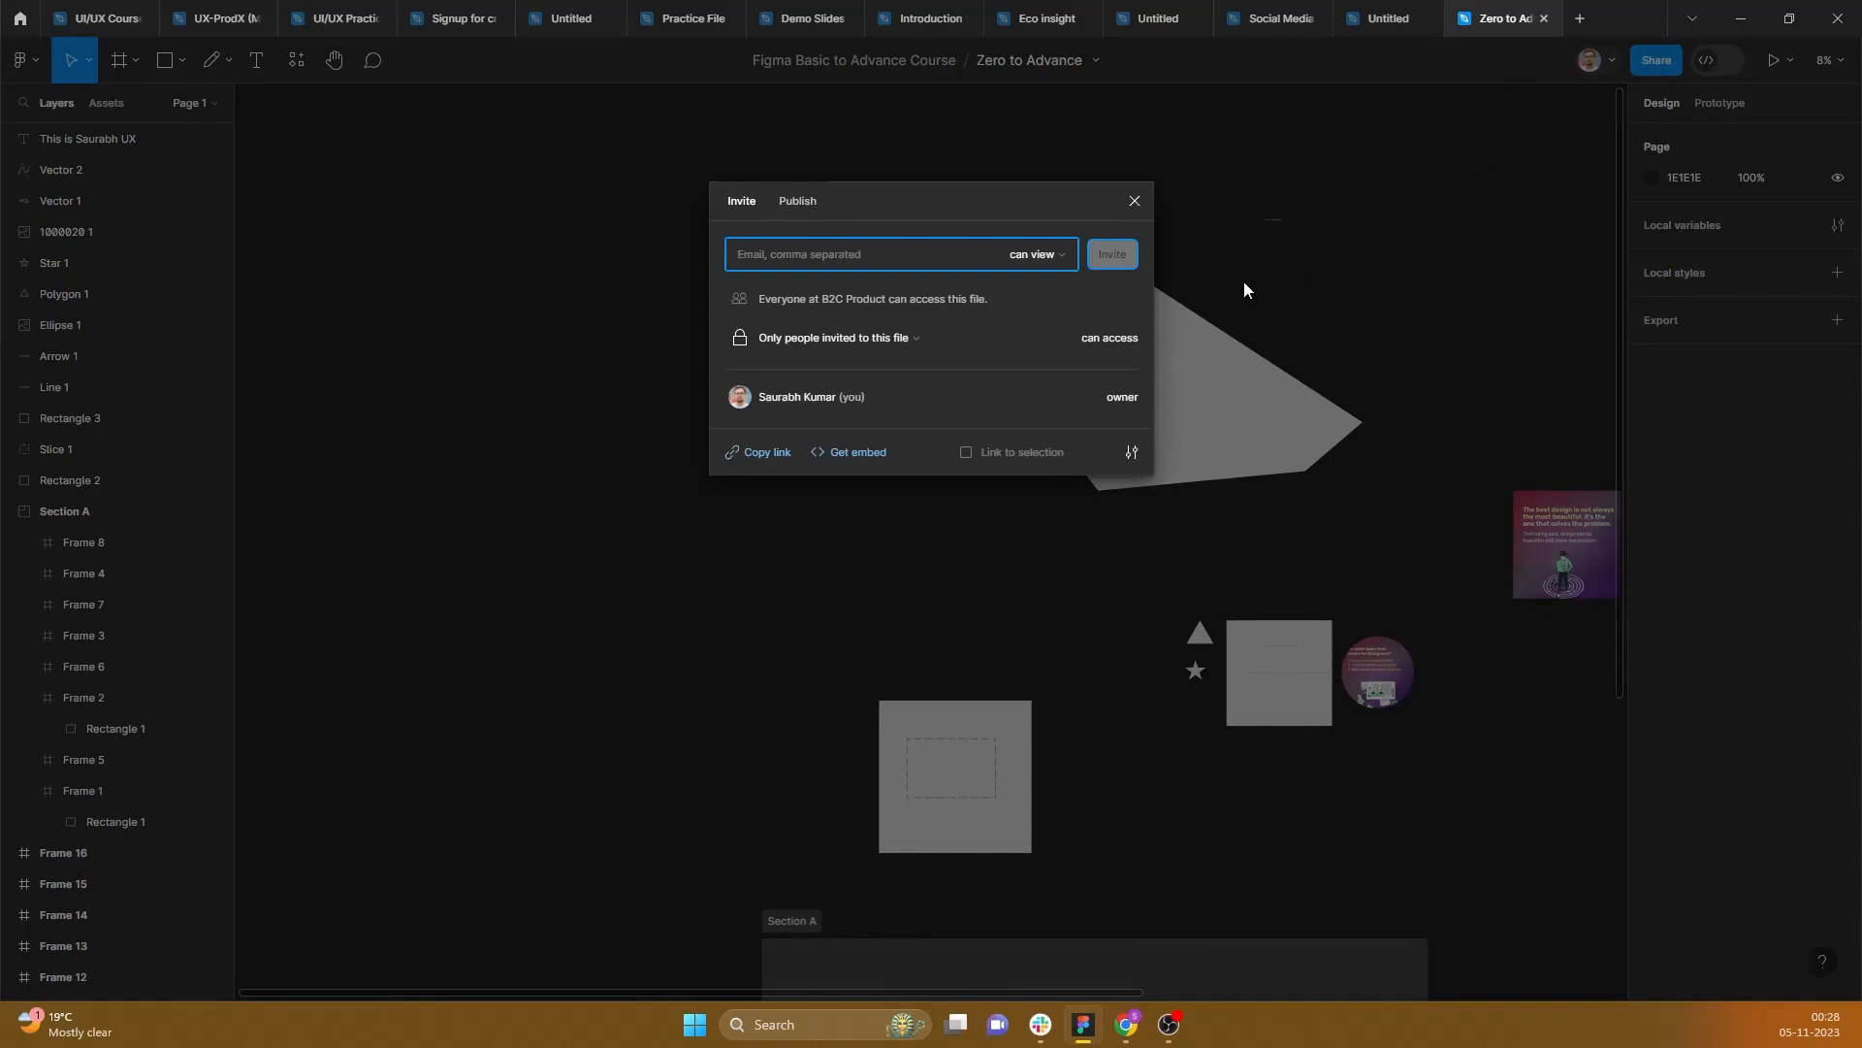
{"action": "left_click", "coordinate": [1039, 256]}
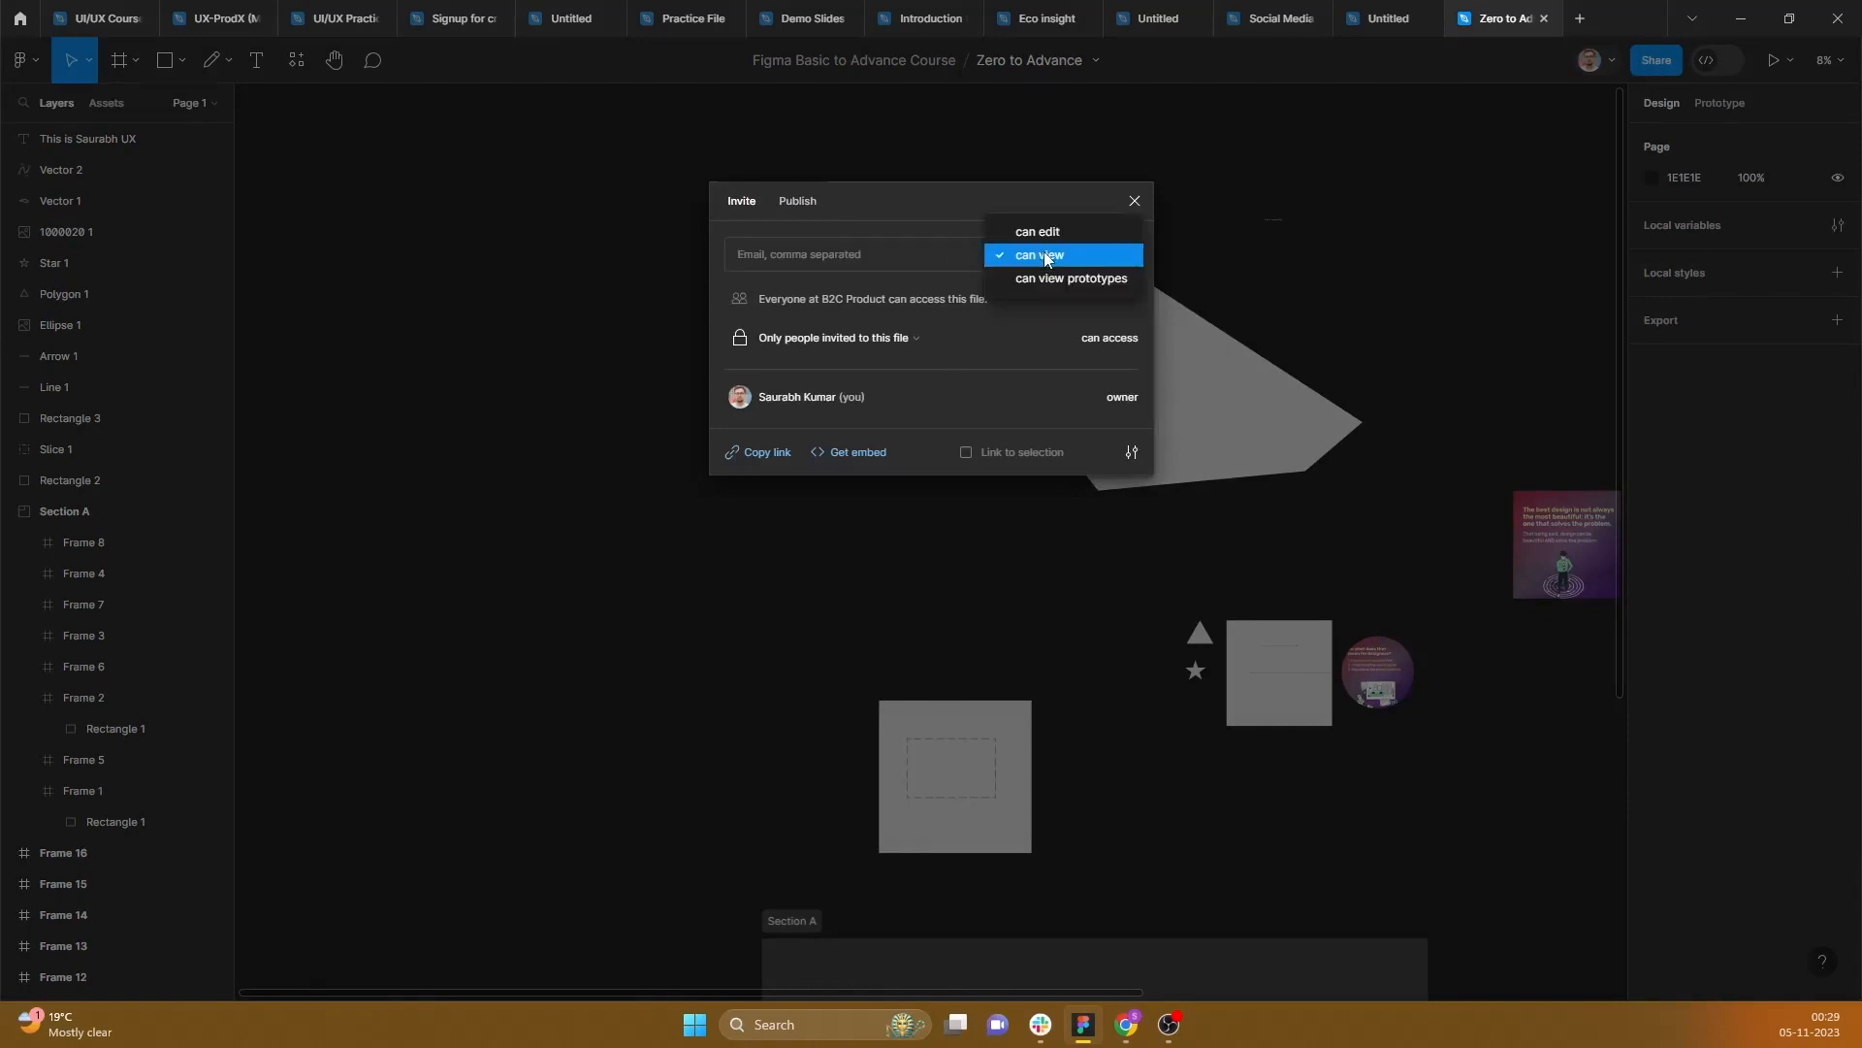
{"action": "left_click", "coordinate": [1045, 256]}
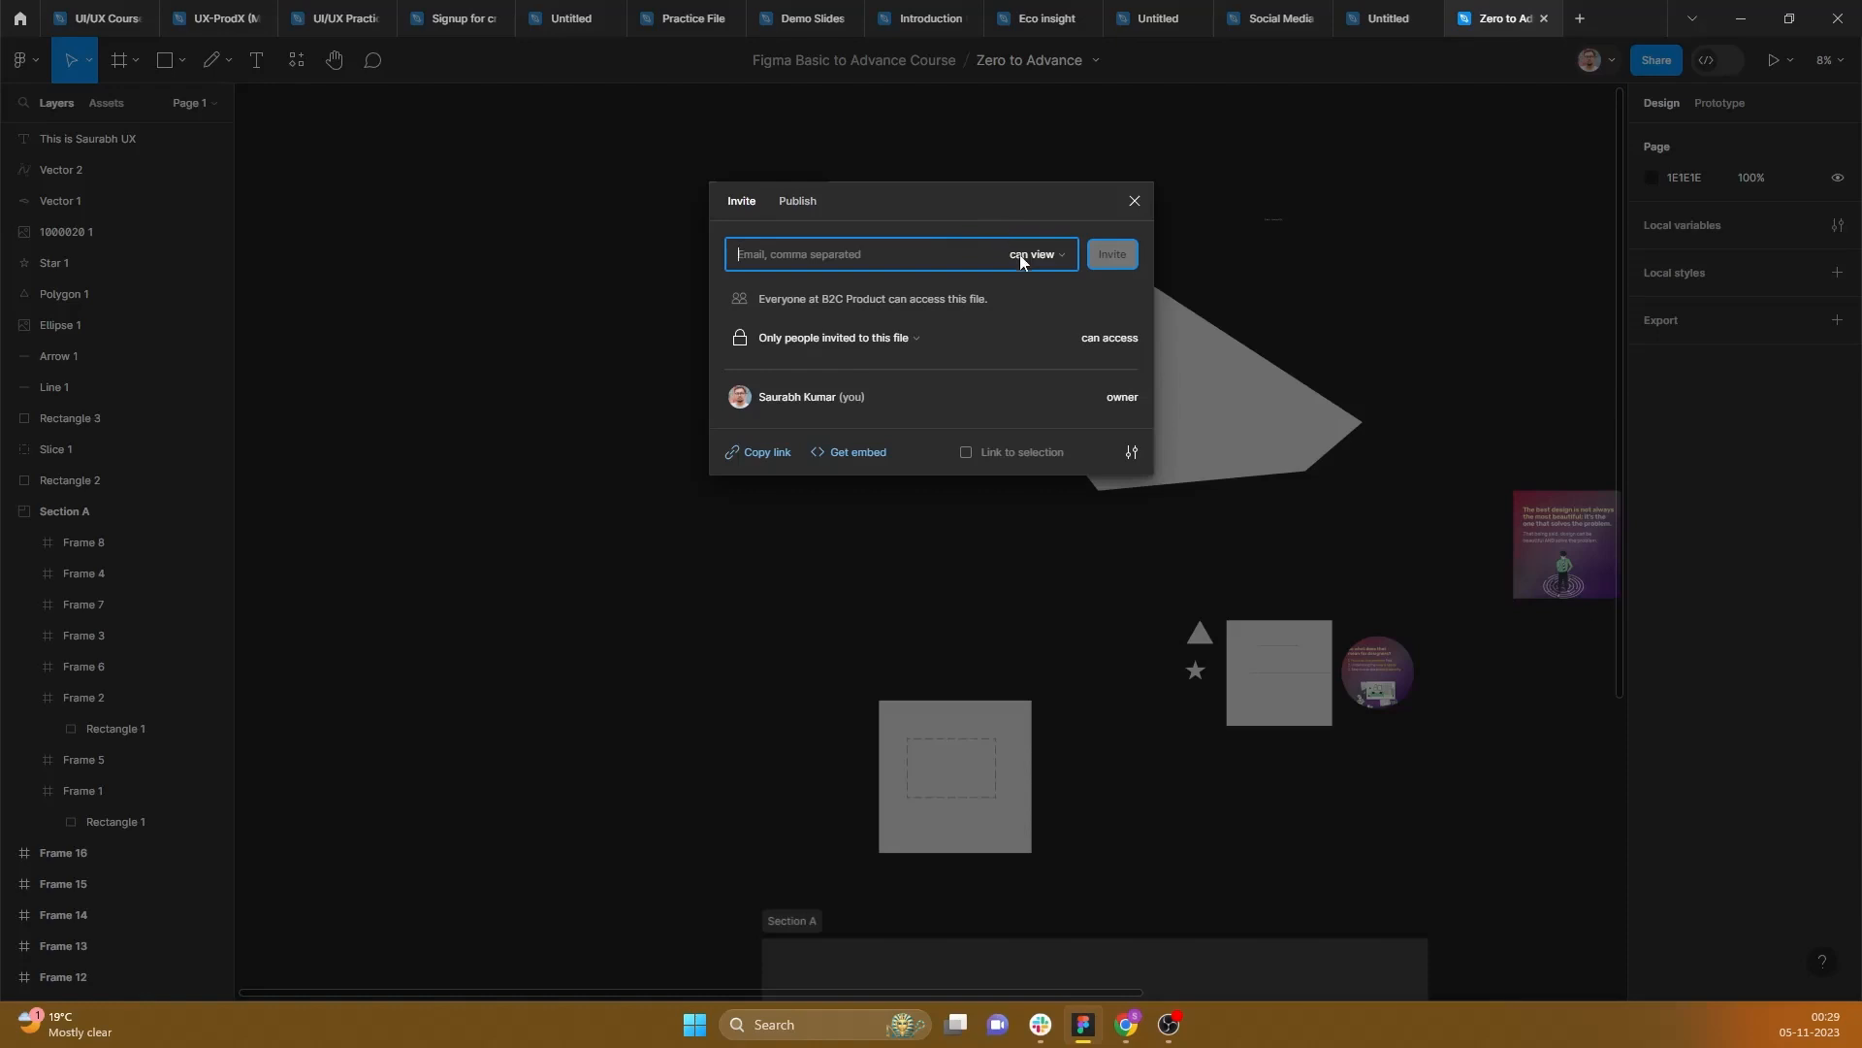
{"action": "left_click", "coordinate": [1032, 255]}
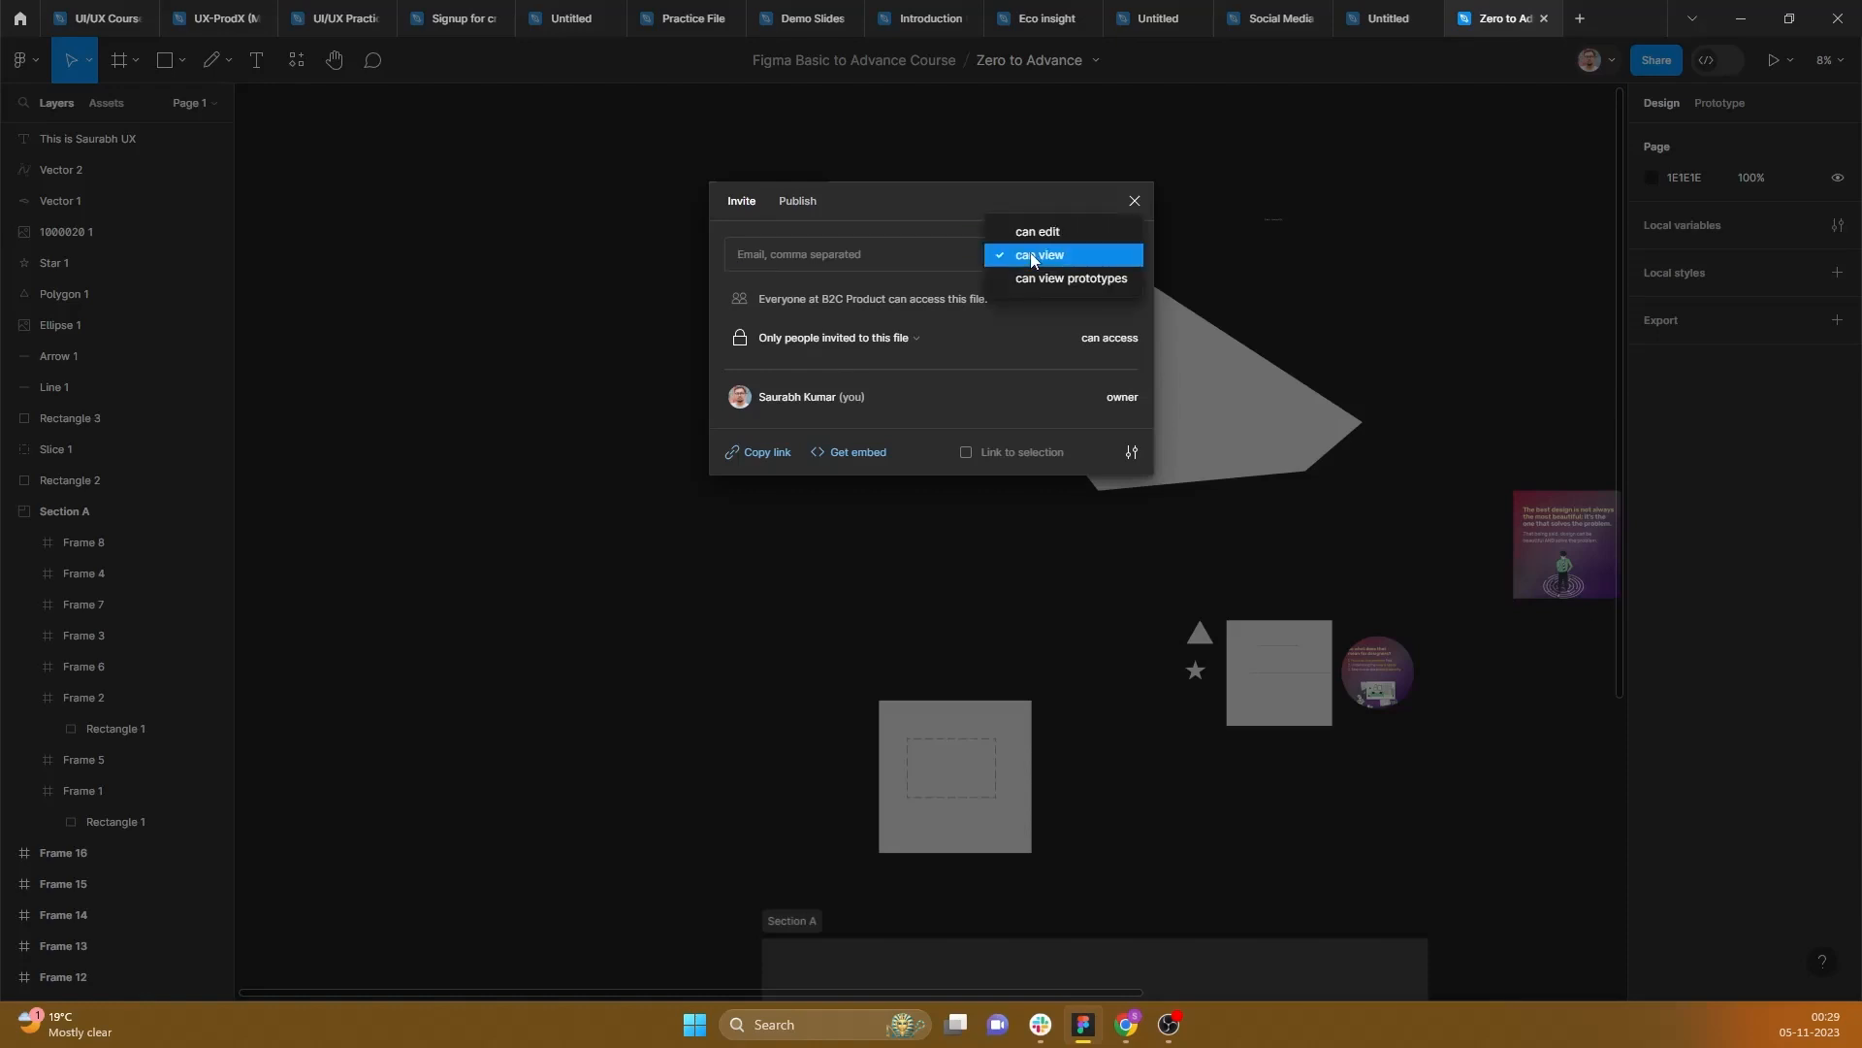
{"action": "left_click", "coordinate": [965, 277]}
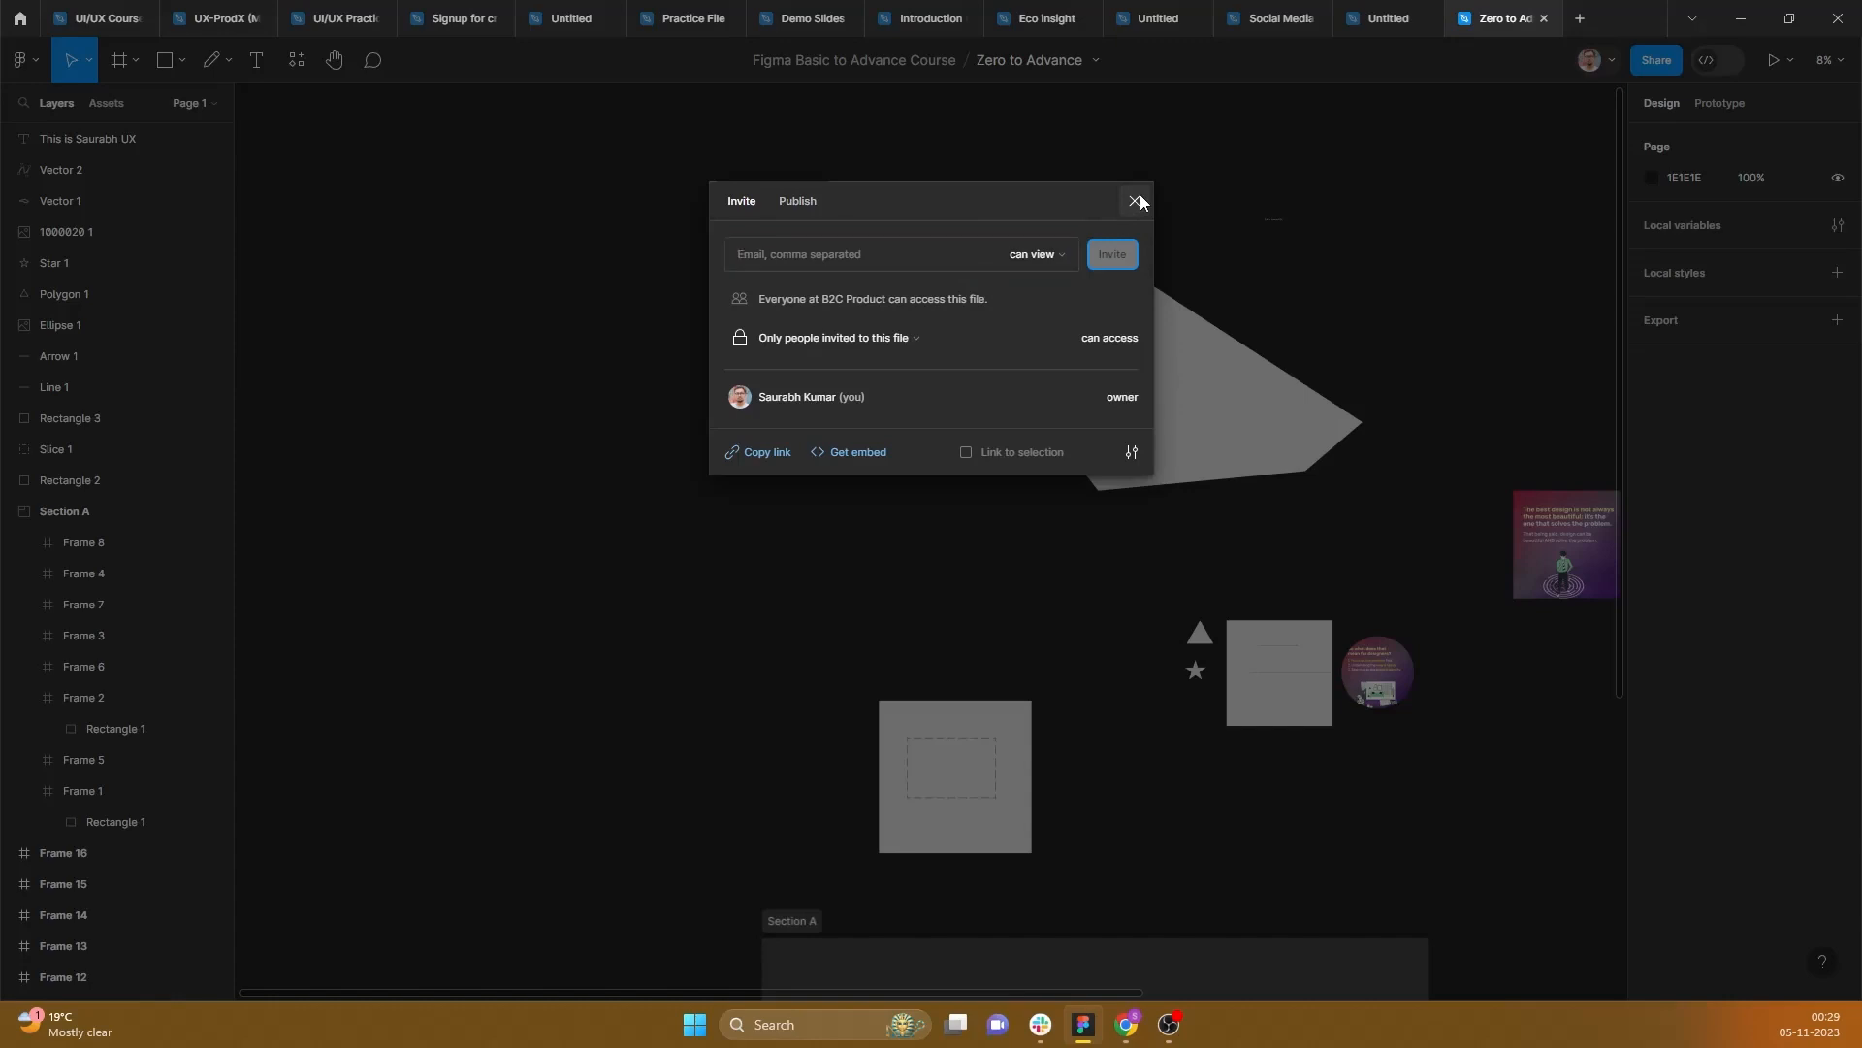
{"action": "left_click", "coordinate": [1135, 201]}
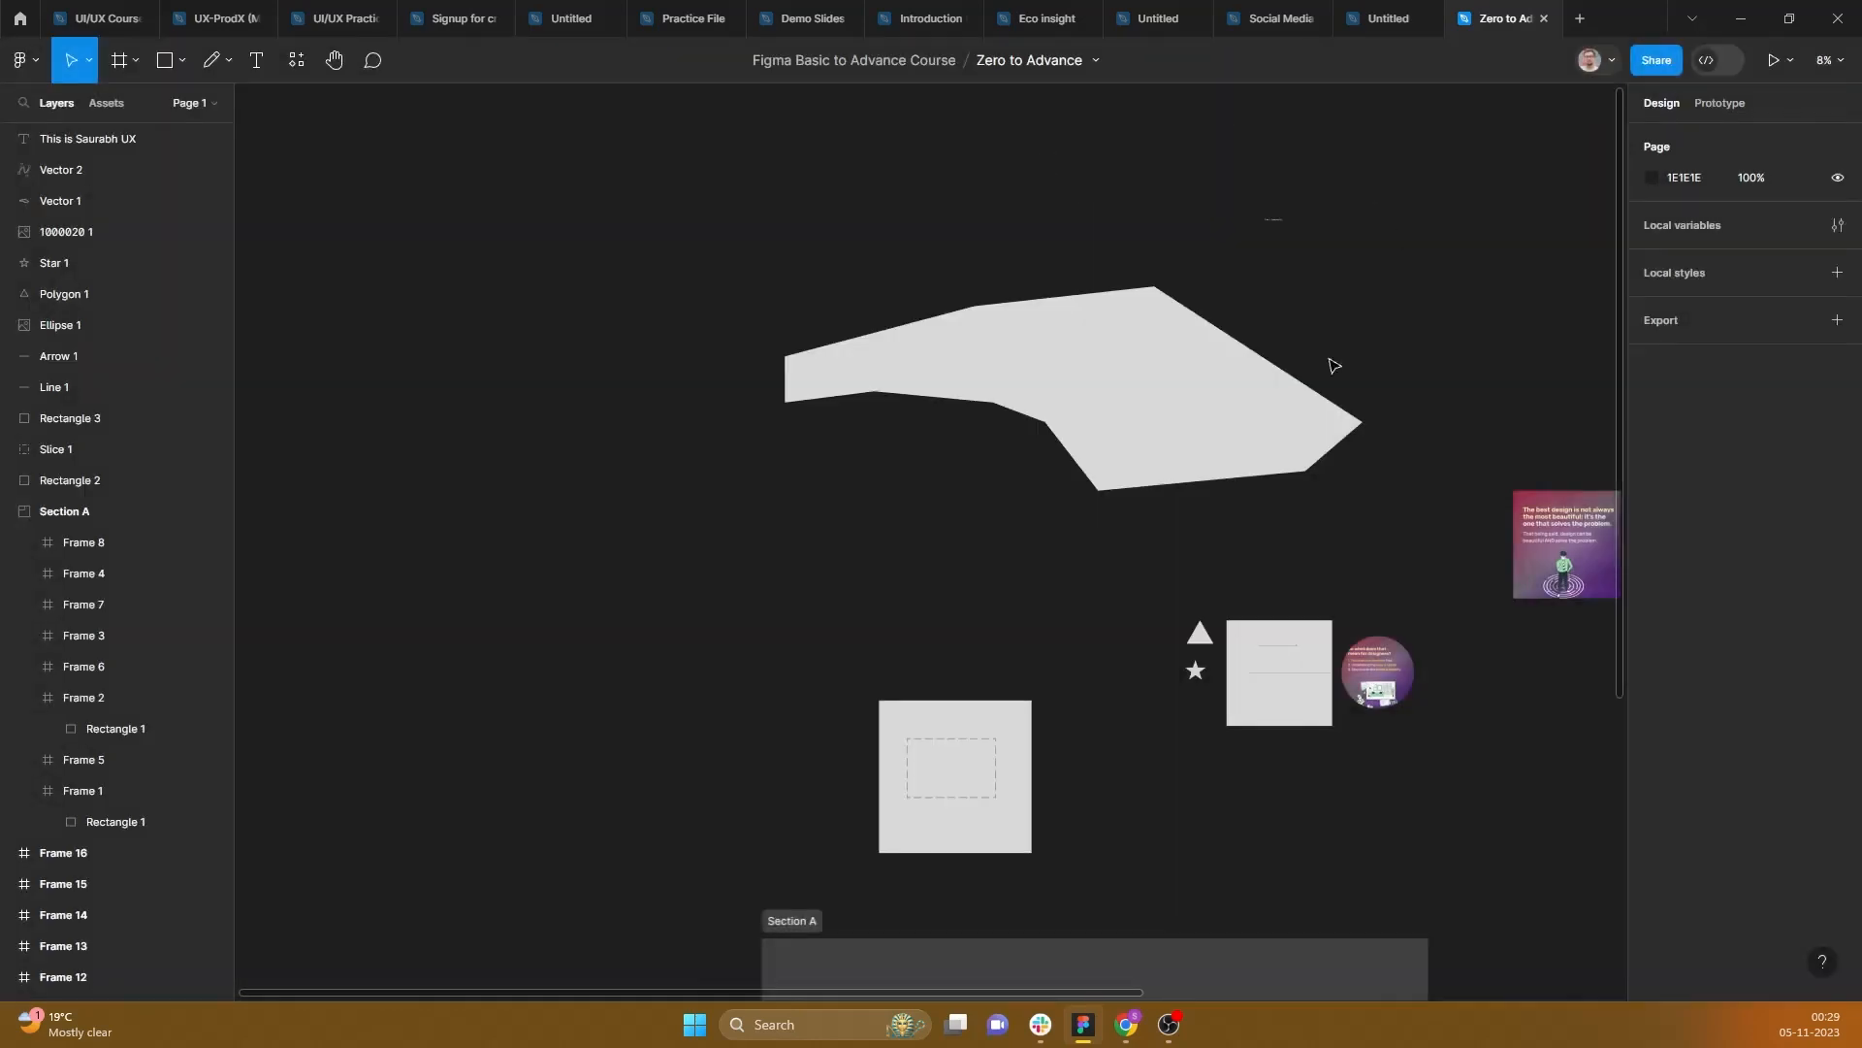
Step: View the option for publishing the file to the Figma Community and close the sharing dialog
{"action": "left_click", "coordinate": [1652, 61]}
{"action": "left_click", "coordinate": [815, 214]}
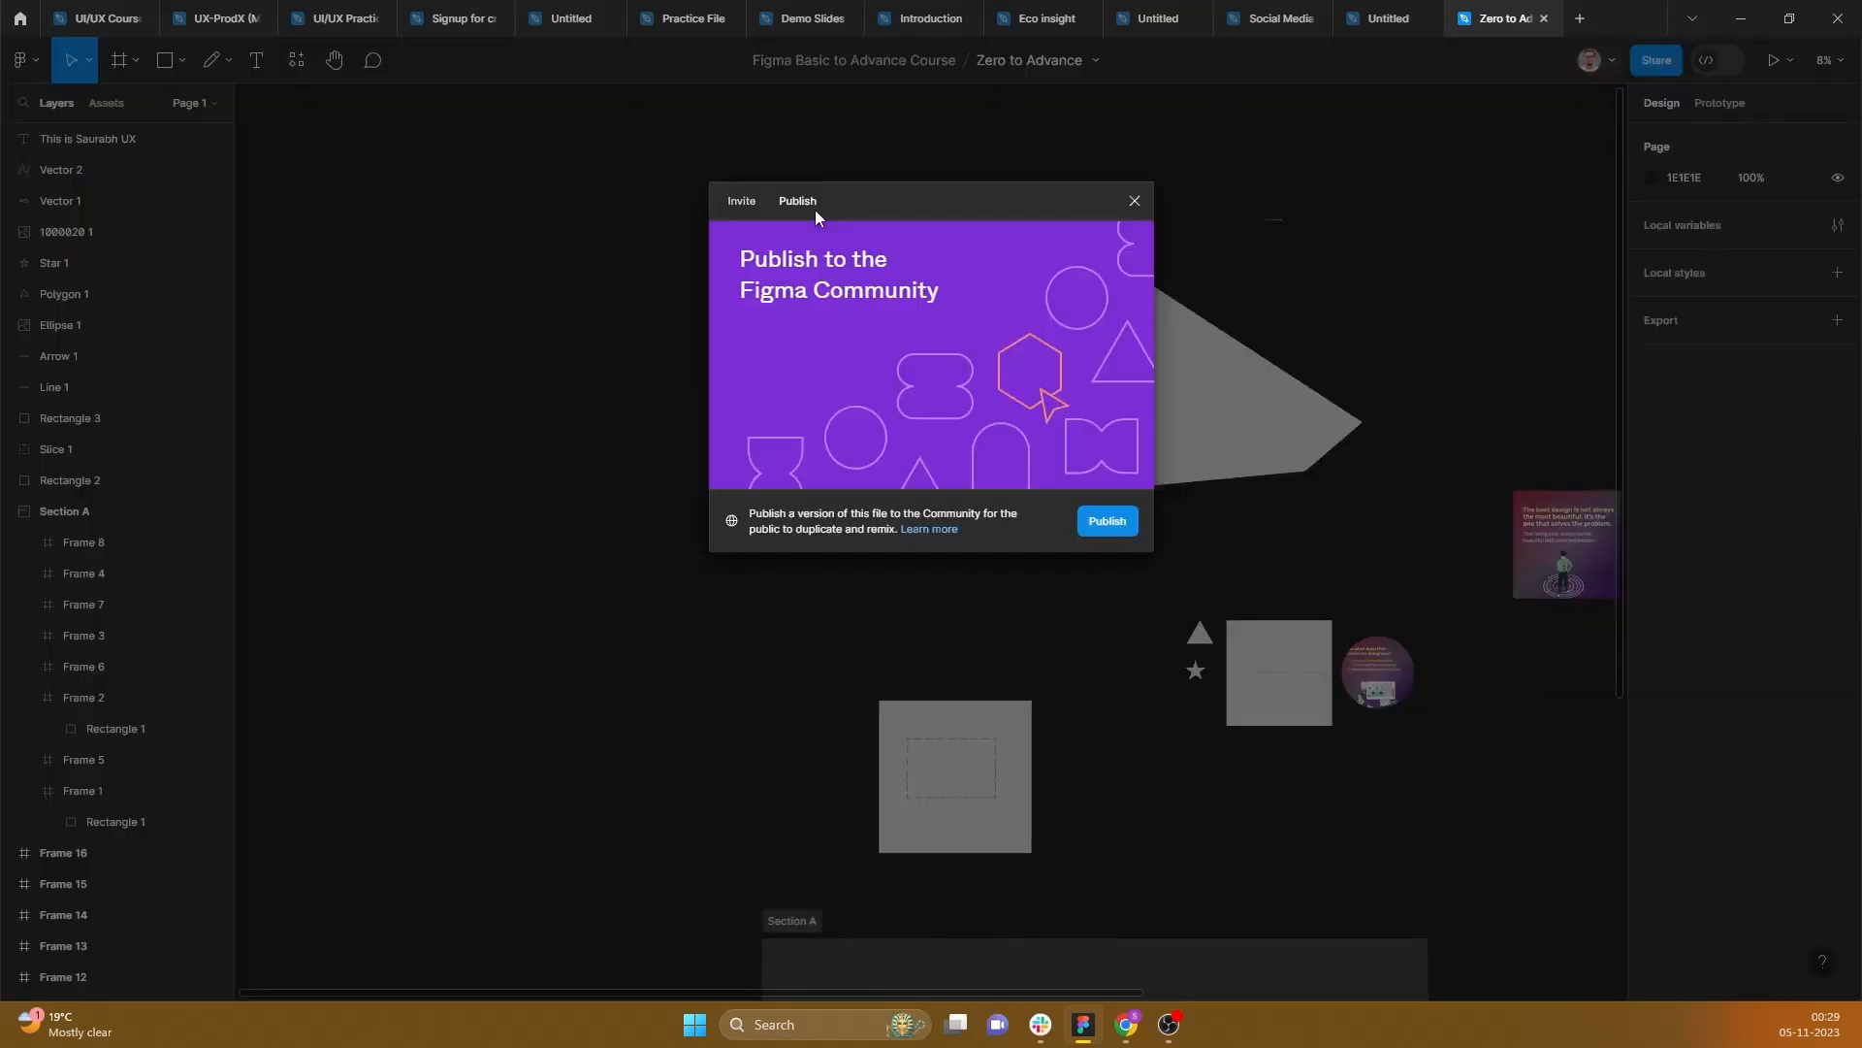
{"action": "left_click", "coordinate": [1132, 202]}
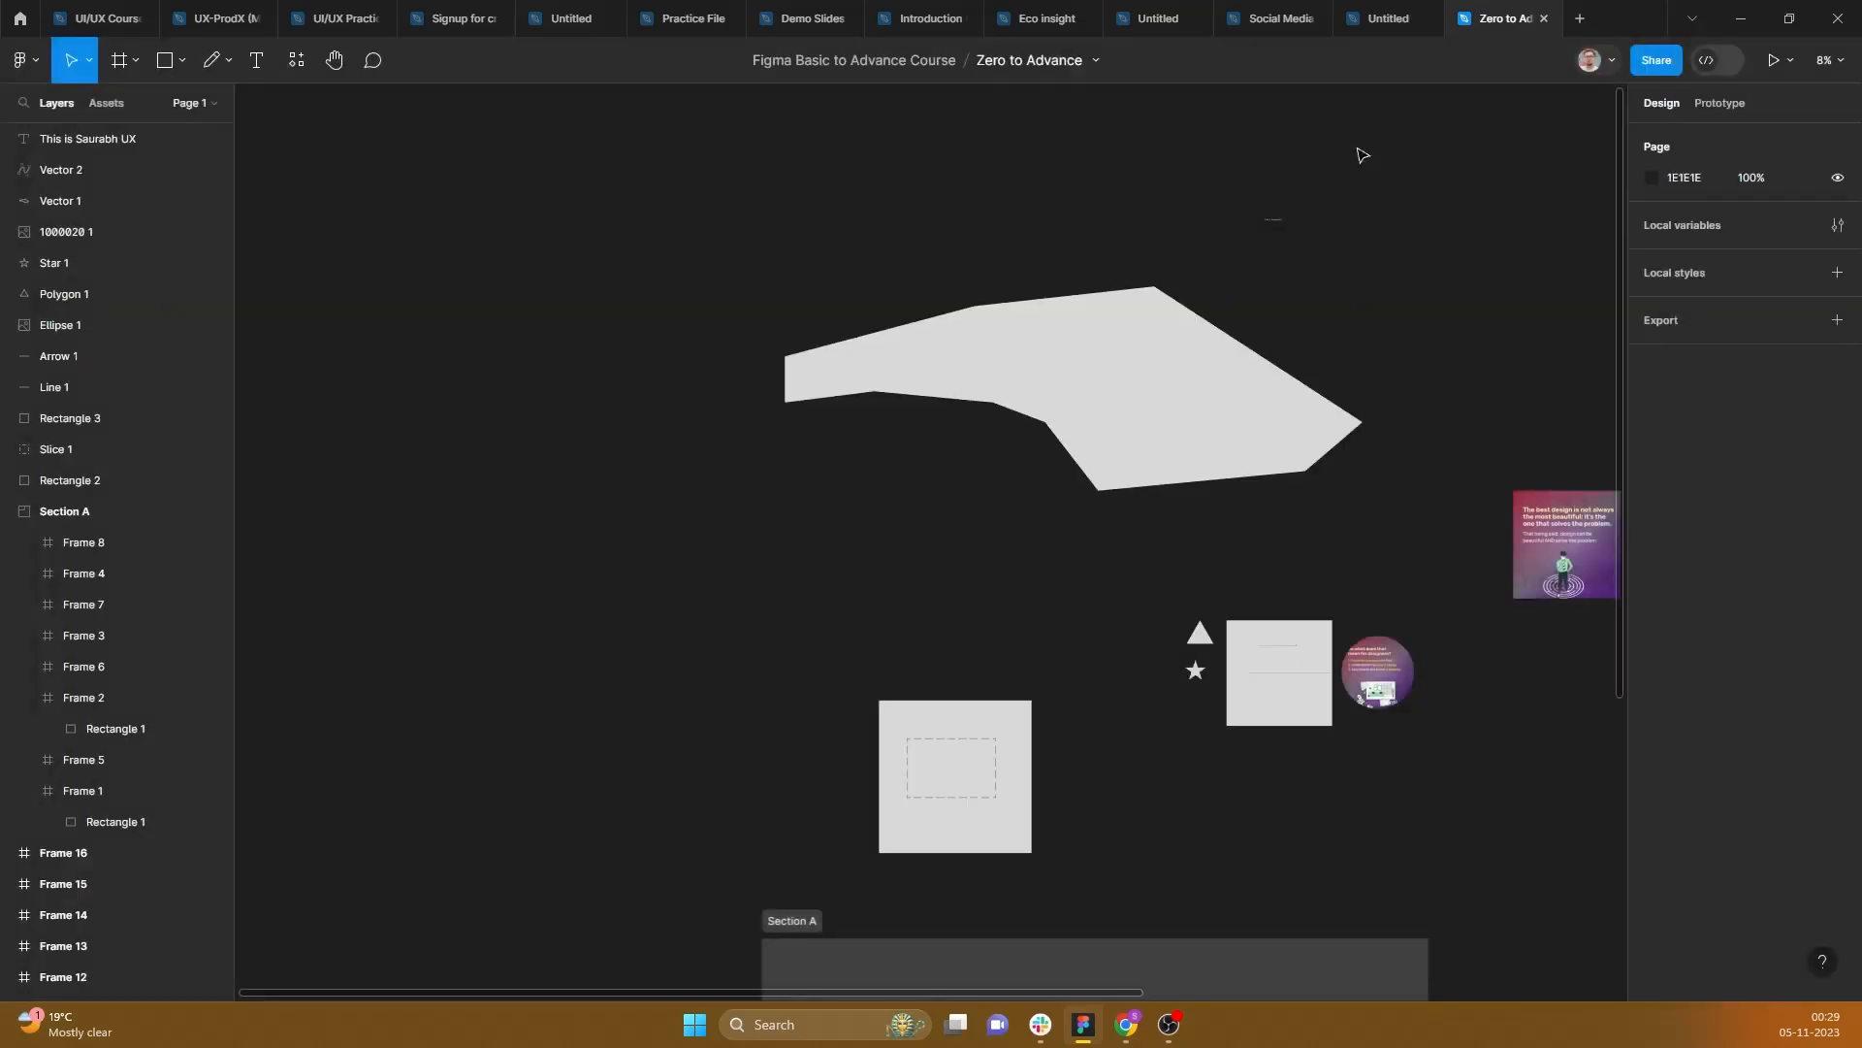
Step: Switch the file to Dev Mode and back to design mode
{"action": "left_click", "coordinate": [1738, 60]}
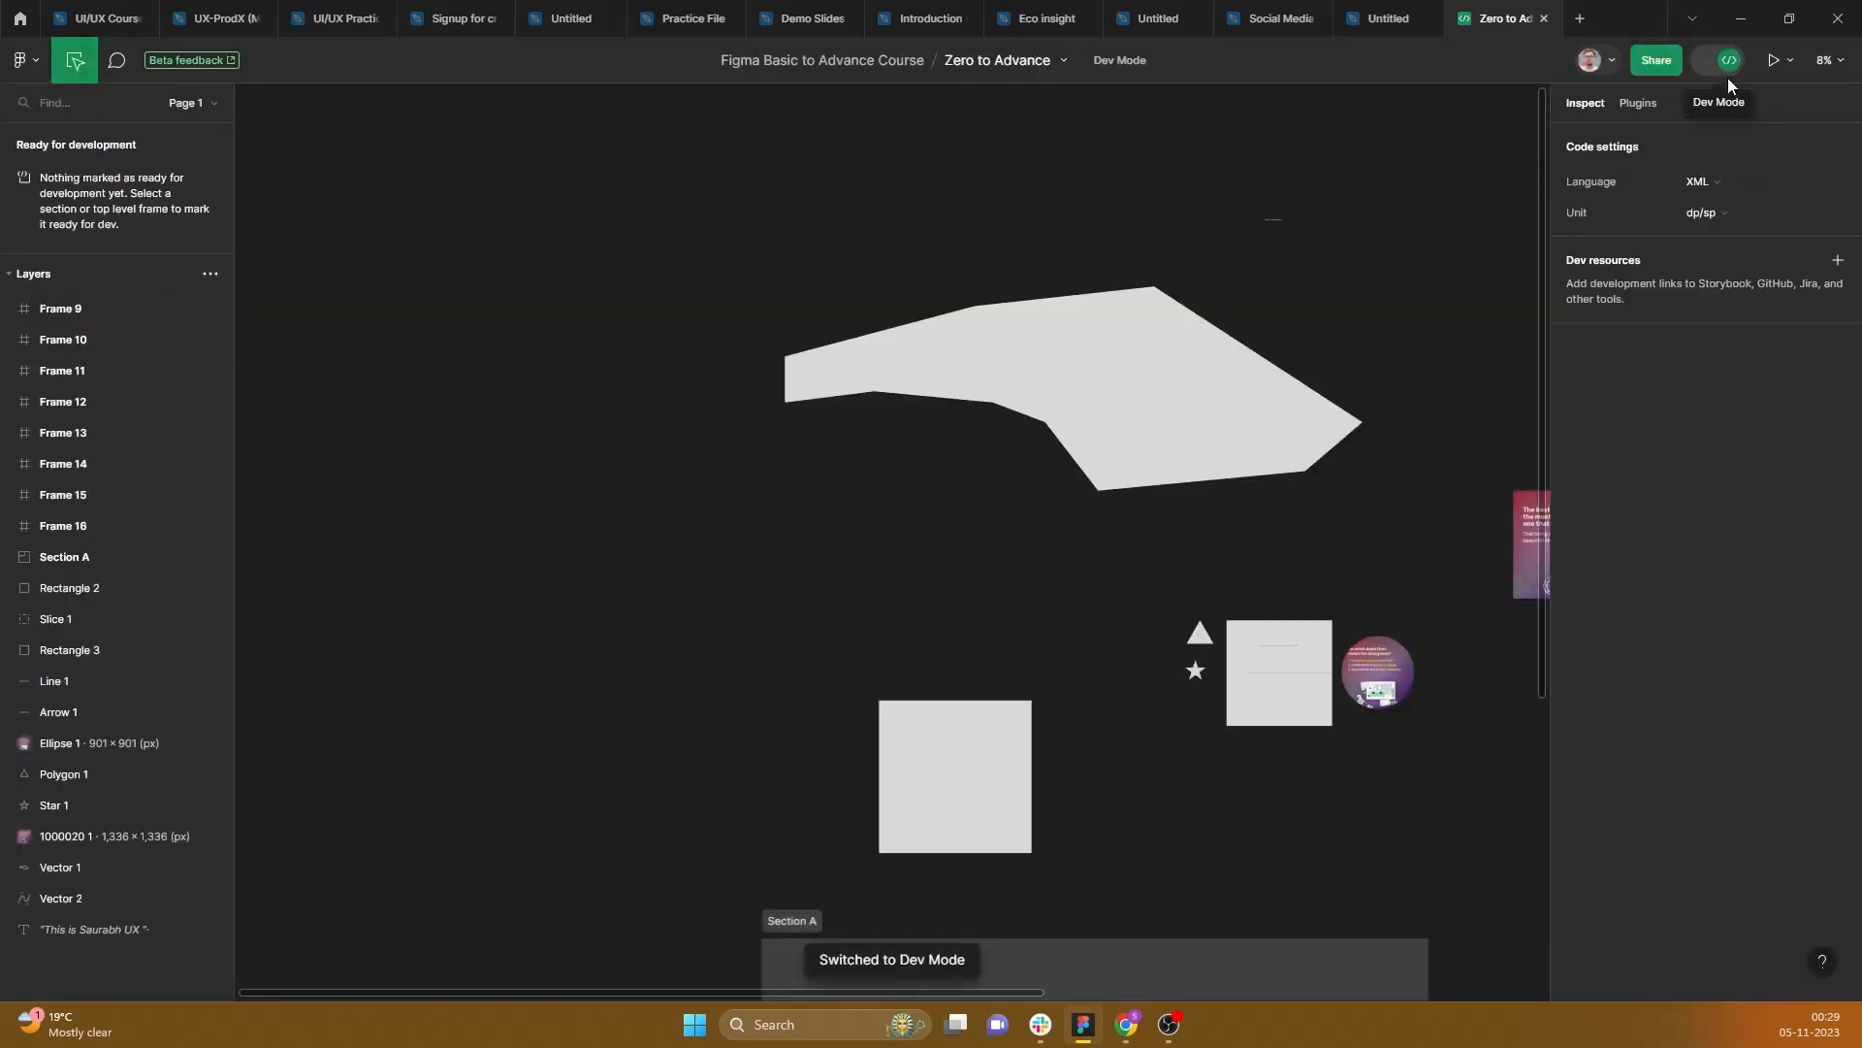
{"action": "left_click", "coordinate": [1706, 64]}
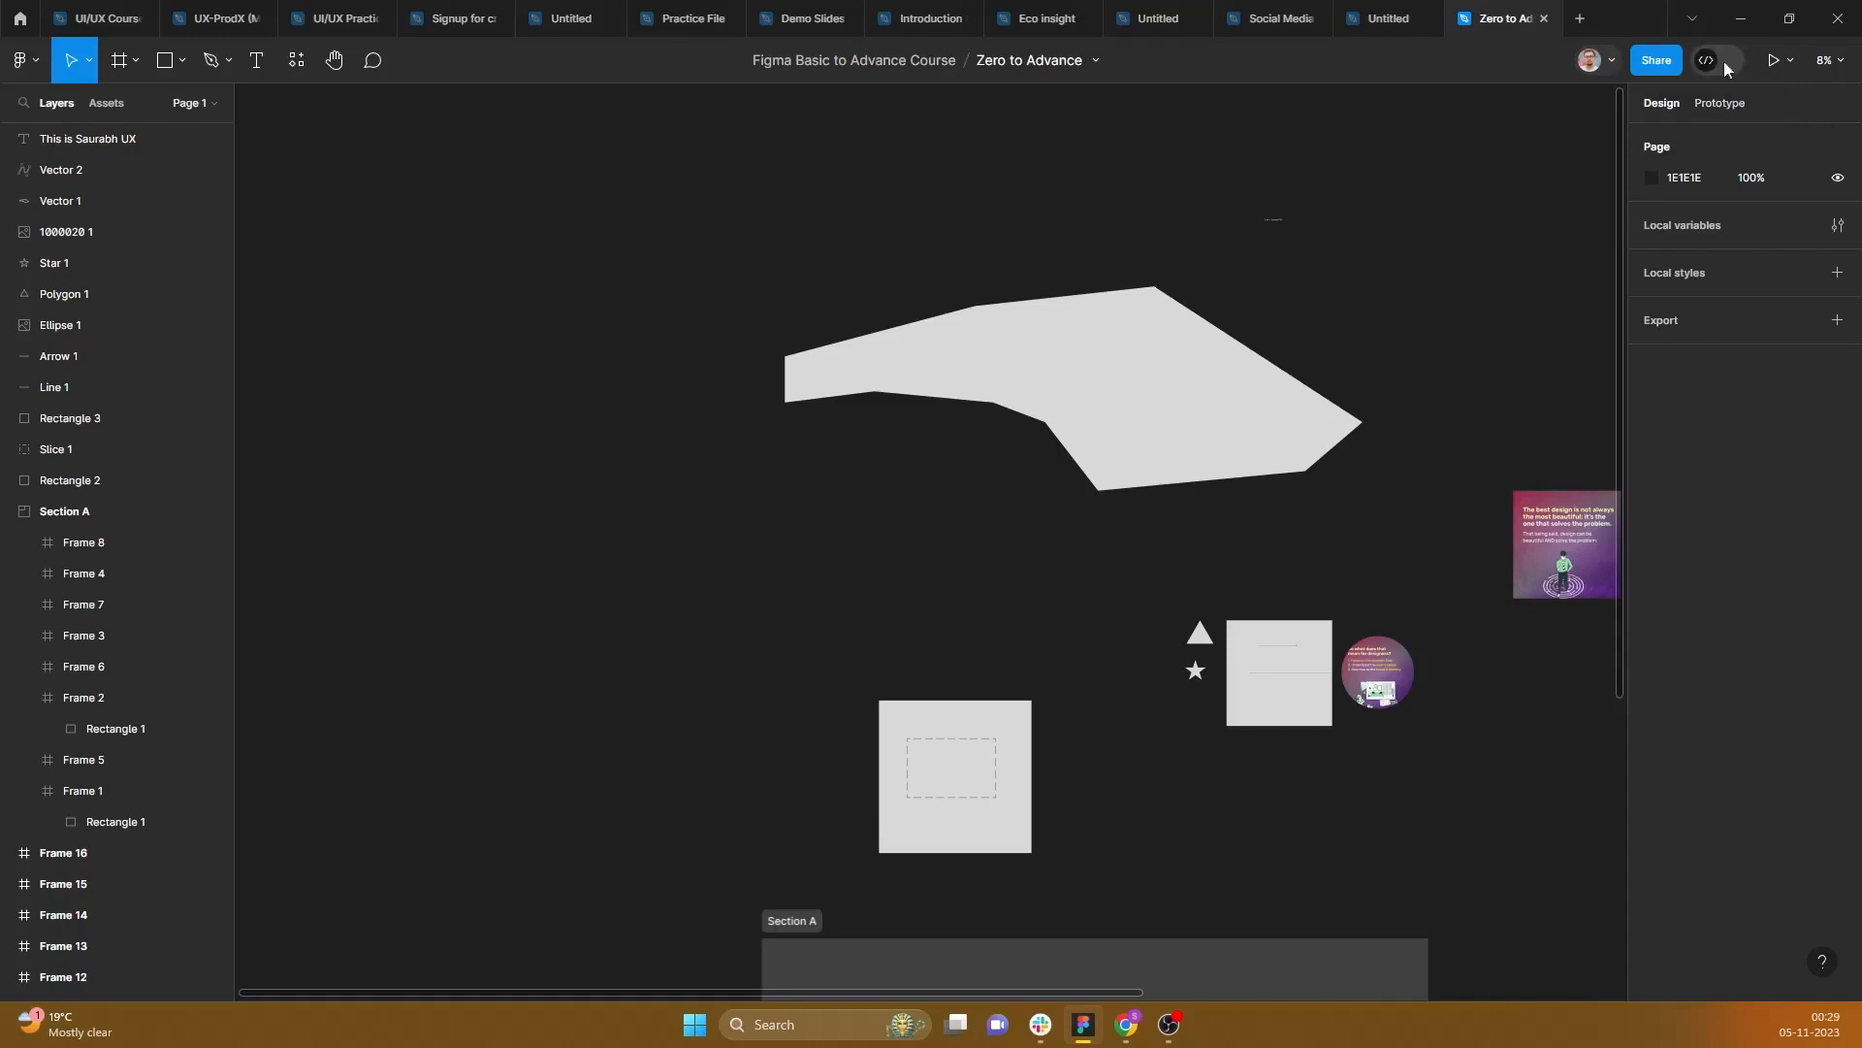
Step: Present the file's frames as a prototype in its own tab and return to the "Zero to Advance" design file
{"action": "left_click", "coordinate": [1776, 62]}
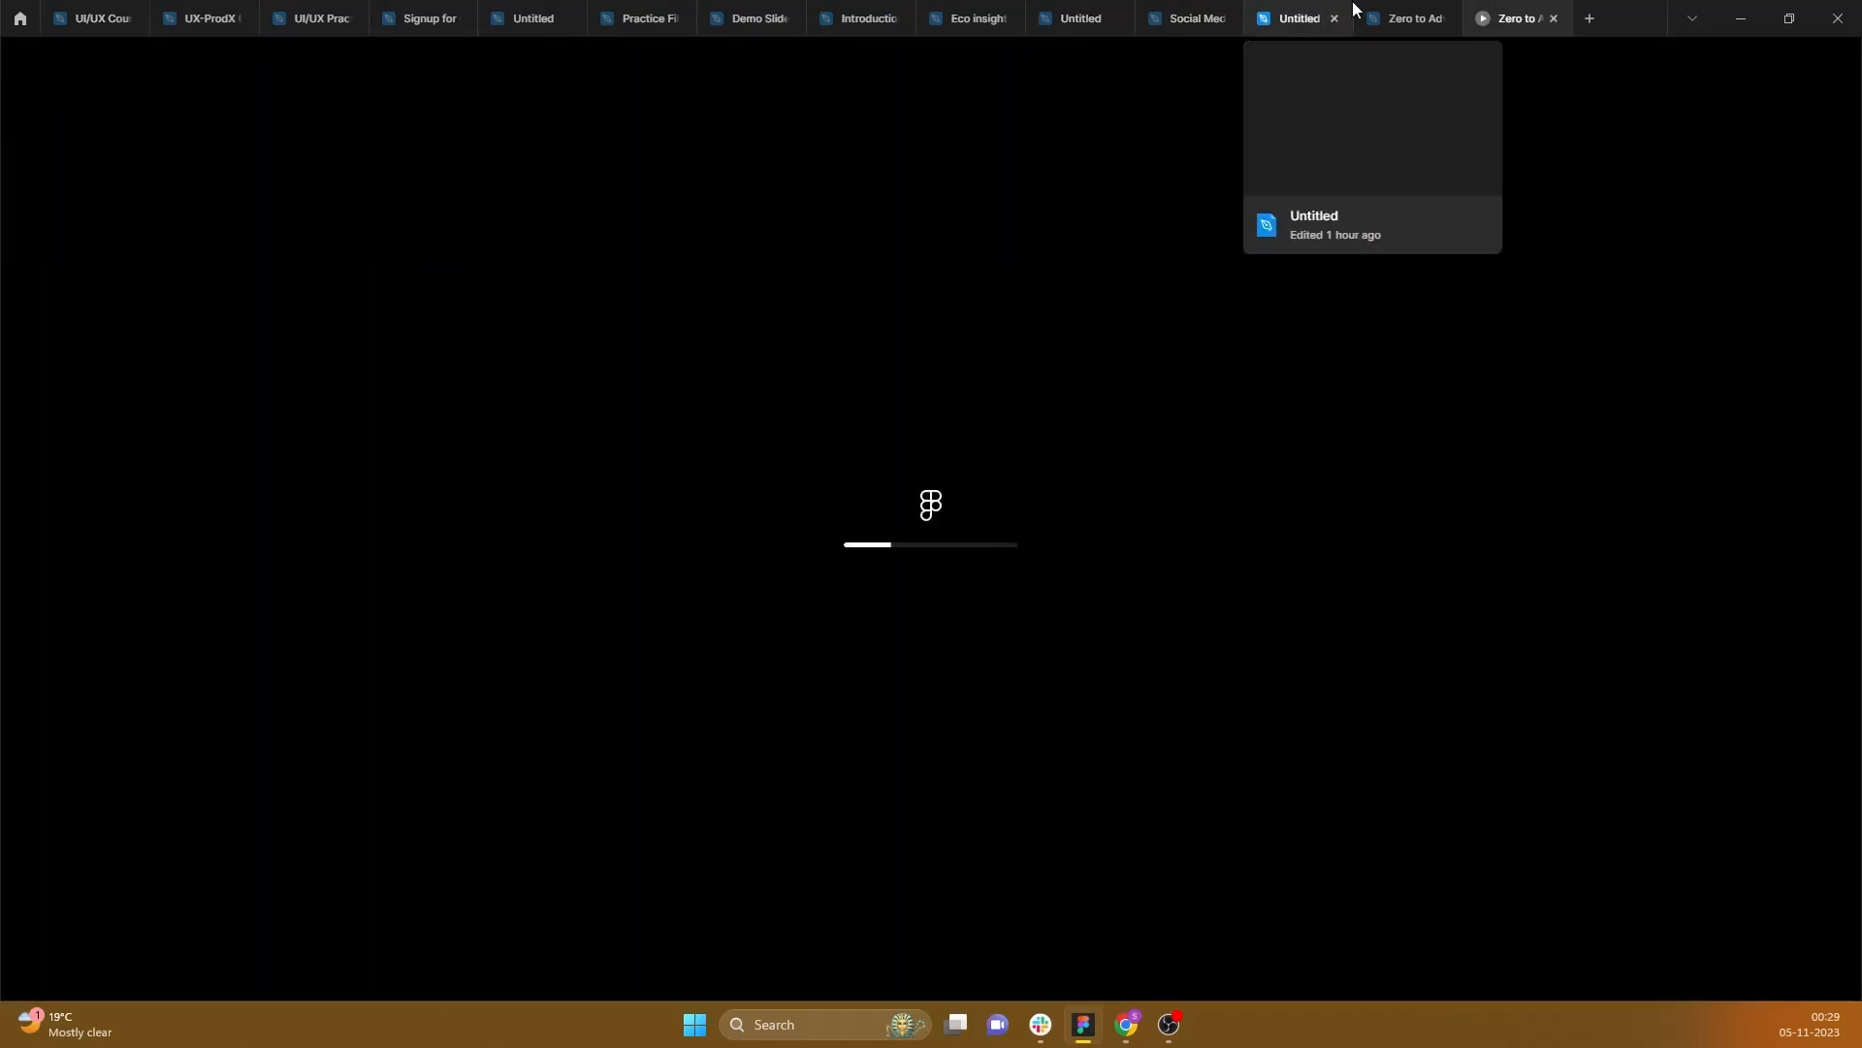
{"action": "left_click", "coordinate": [1402, 17]}
{"action": "left_click", "coordinate": [1489, 14]}
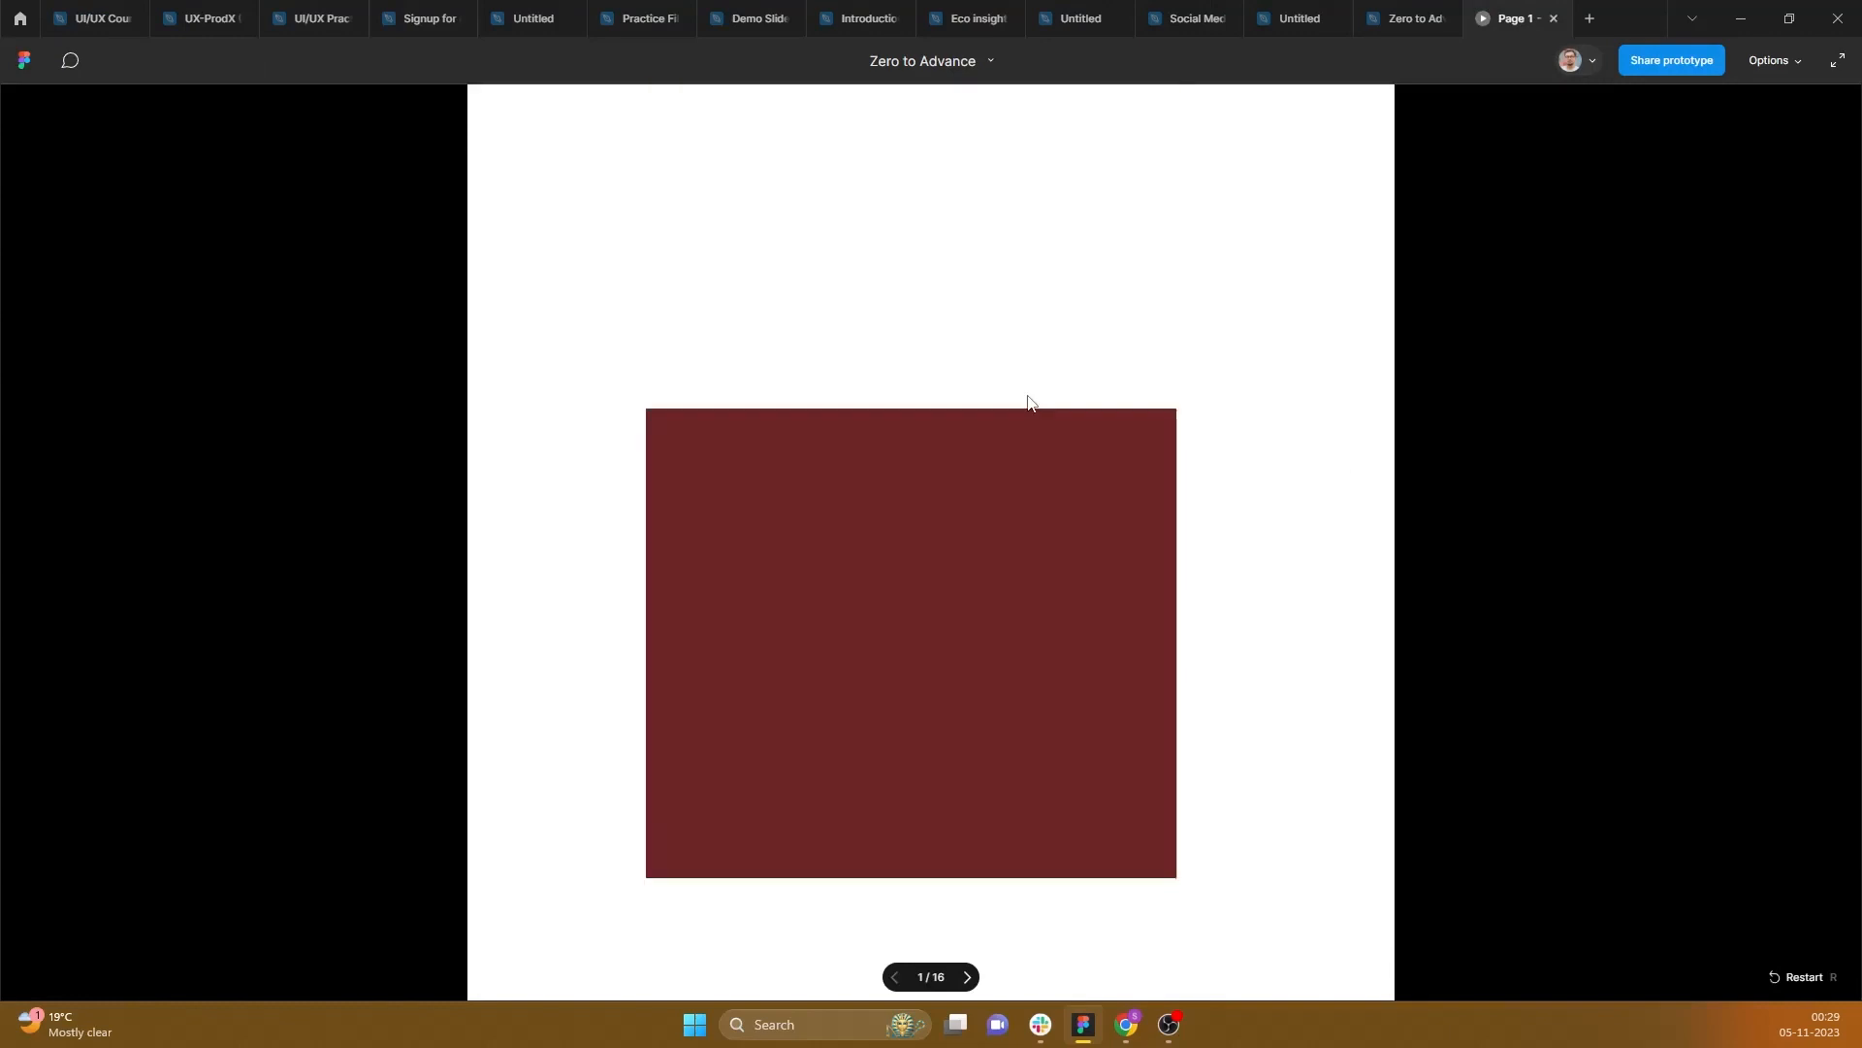
{"action": "left_click", "coordinate": [1406, 18]}
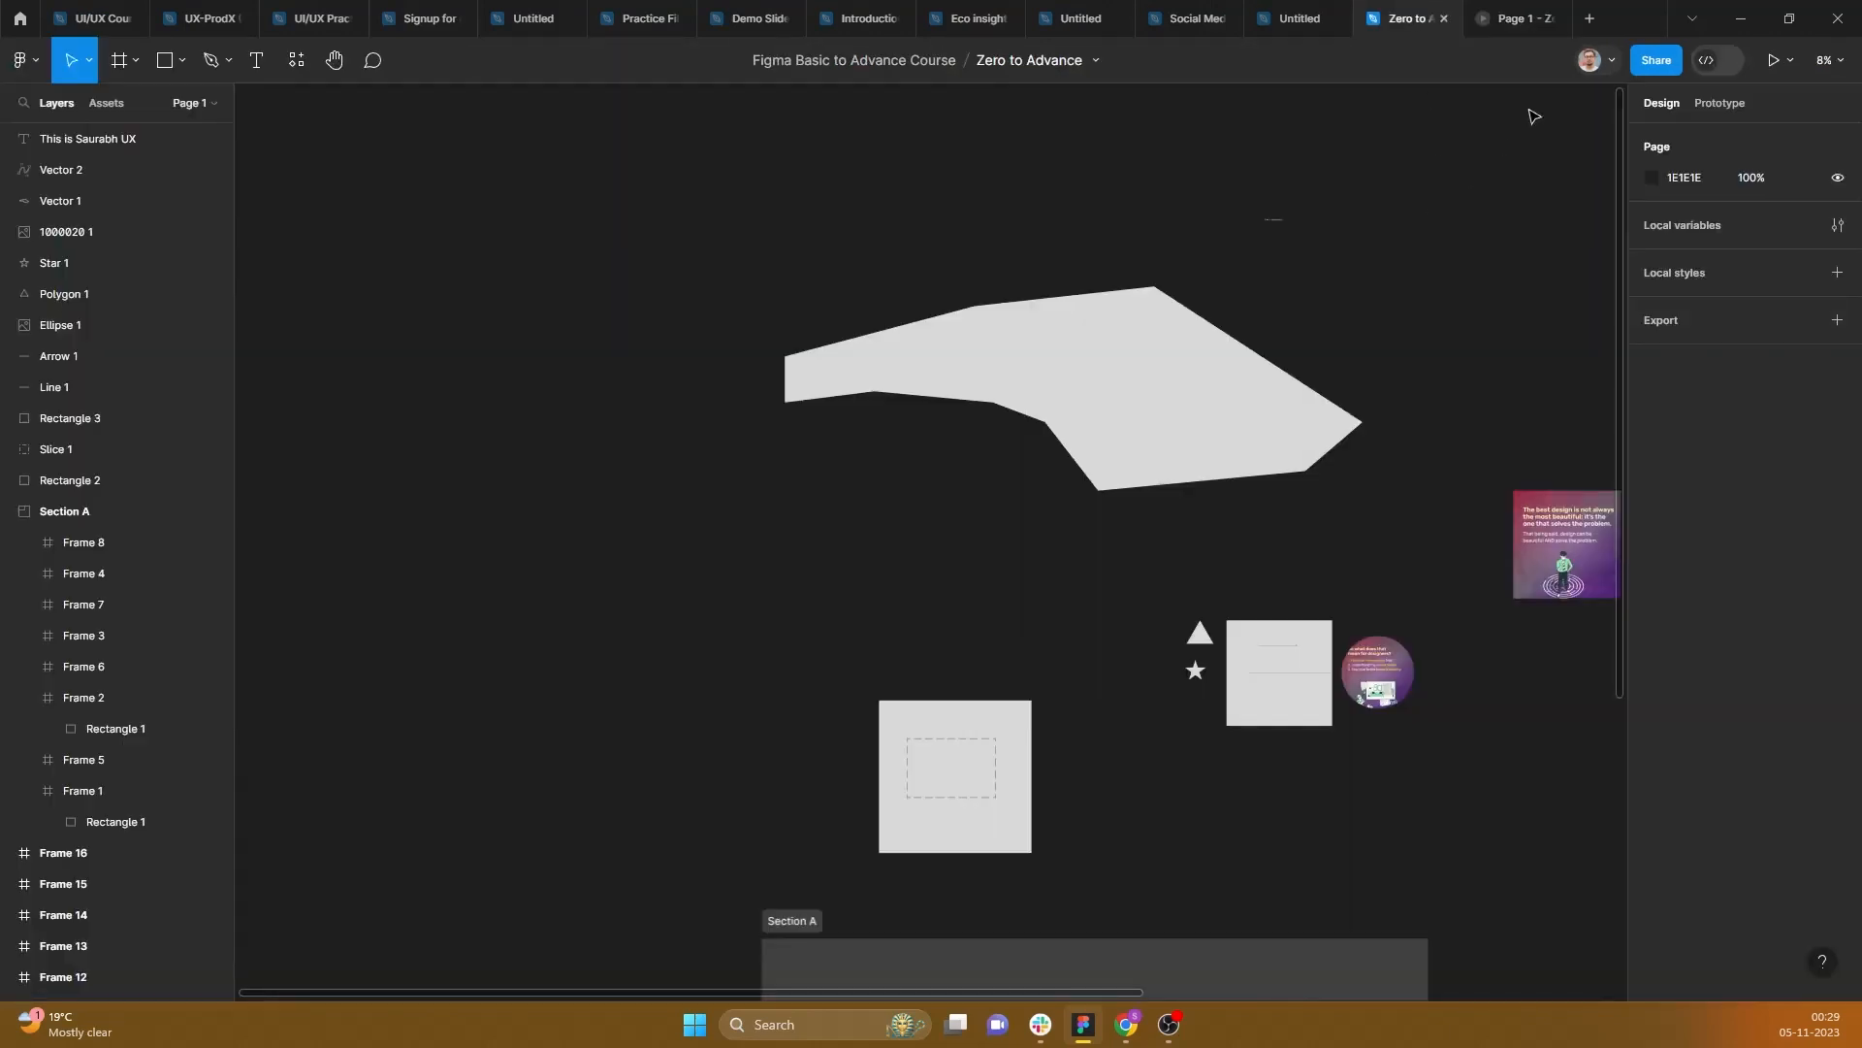
{"action": "left_click", "coordinate": [1529, 8]}
{"action": "left_click", "coordinate": [1387, 18]}
Step: Preview the prototype inside the editor and close the preview window
{"action": "left_click", "coordinate": [1790, 60]}
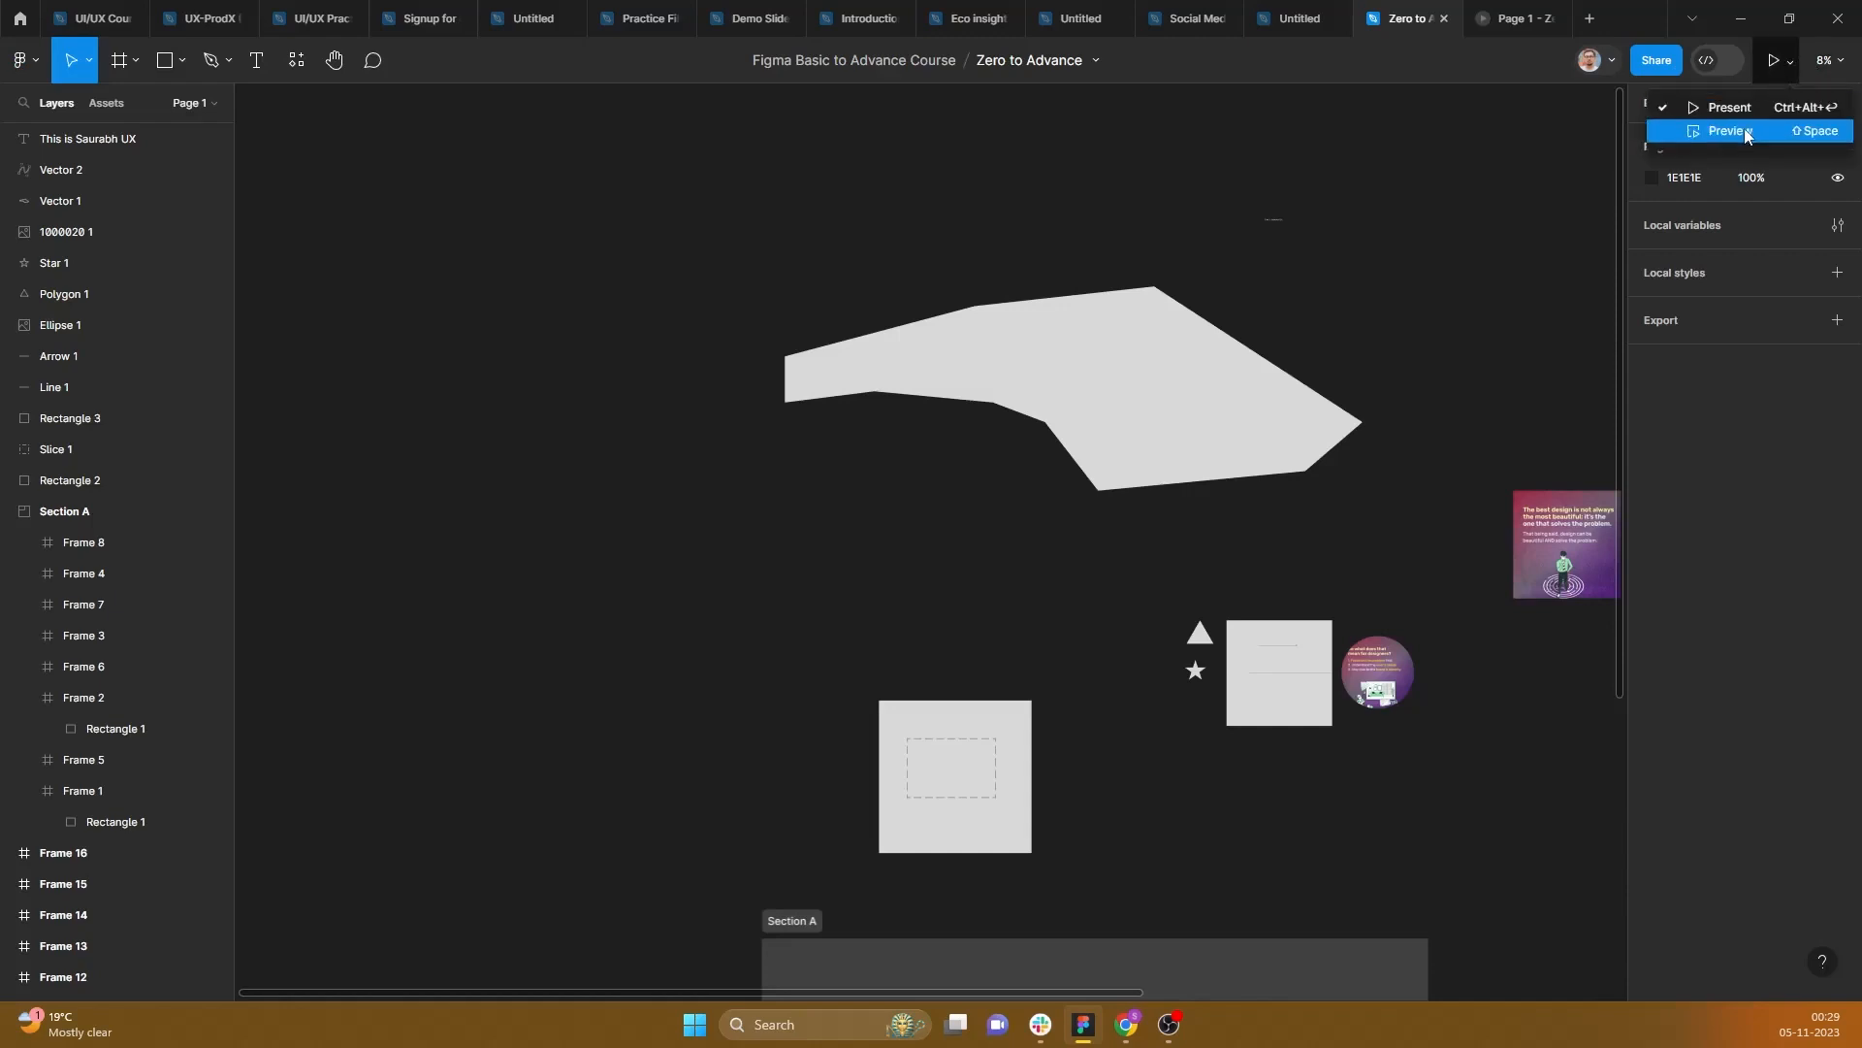
{"action": "scroll", "coordinate": [976, 561], "scroll_direction": "down", "scroll_amount": 5}
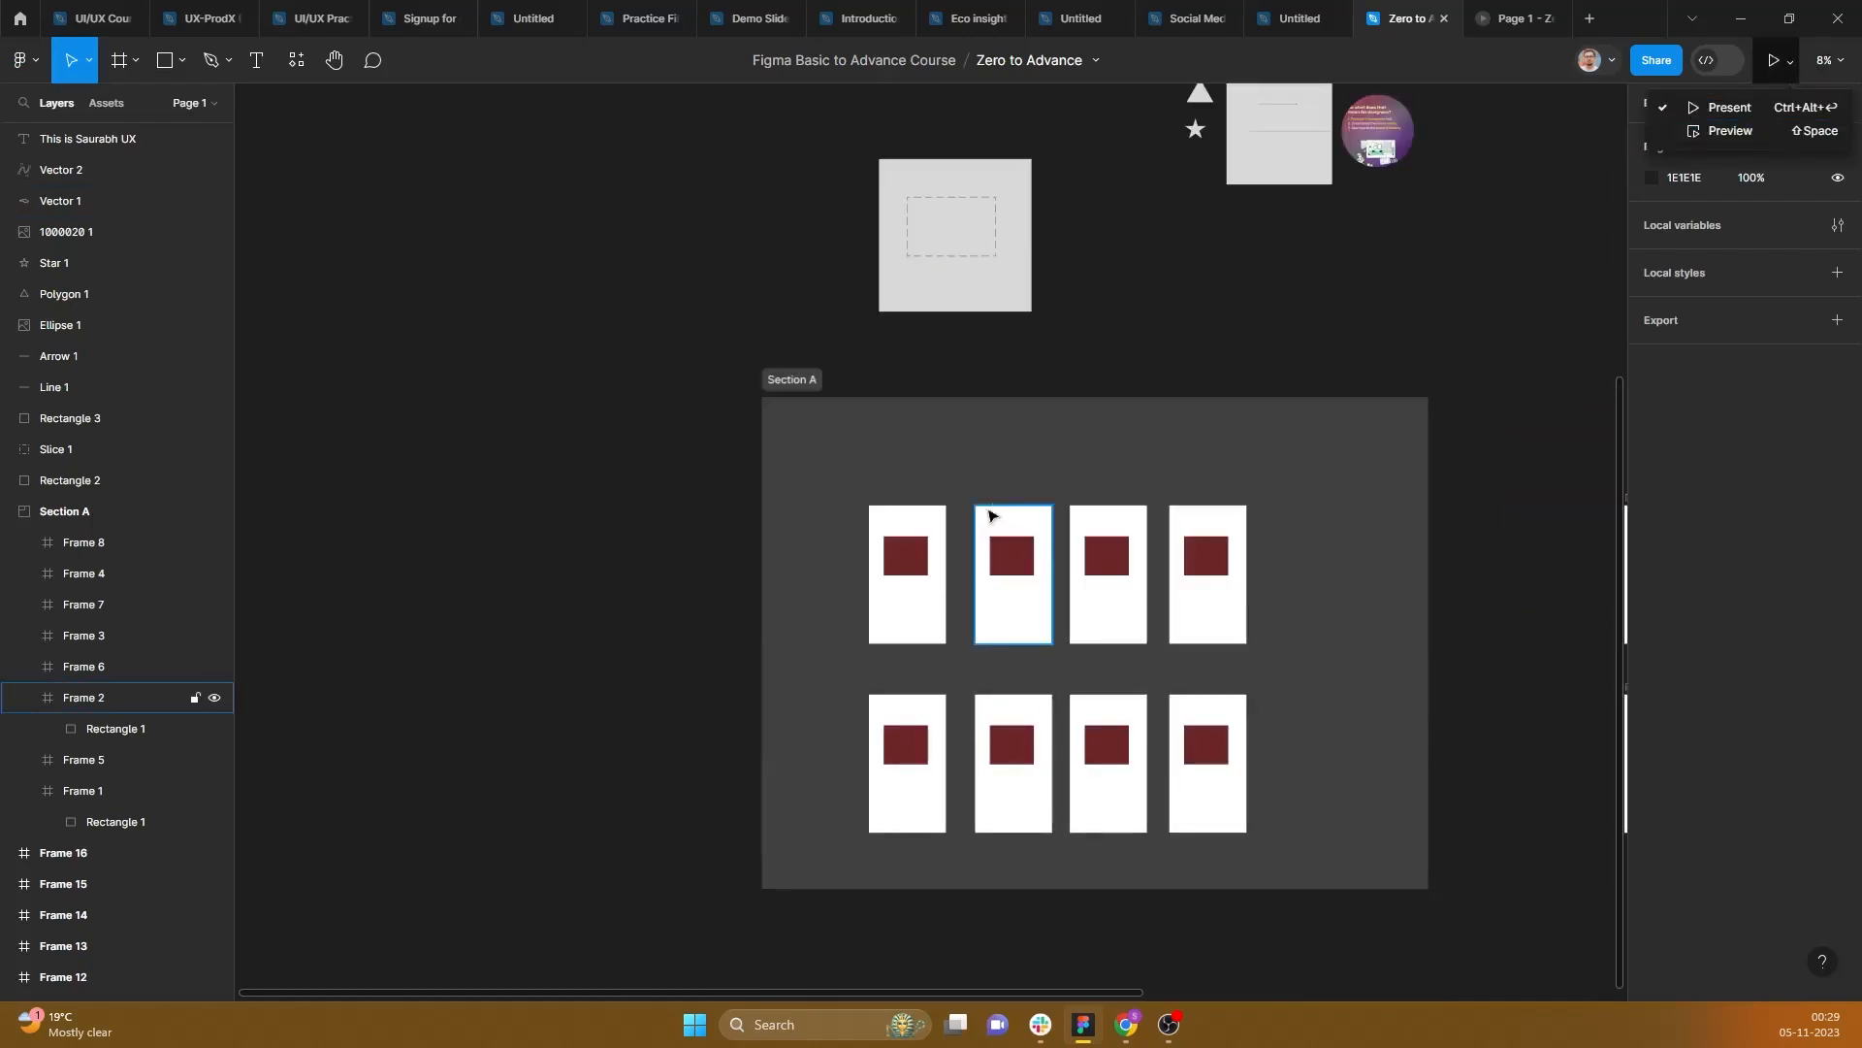
{"action": "left_click", "coordinate": [1731, 130]}
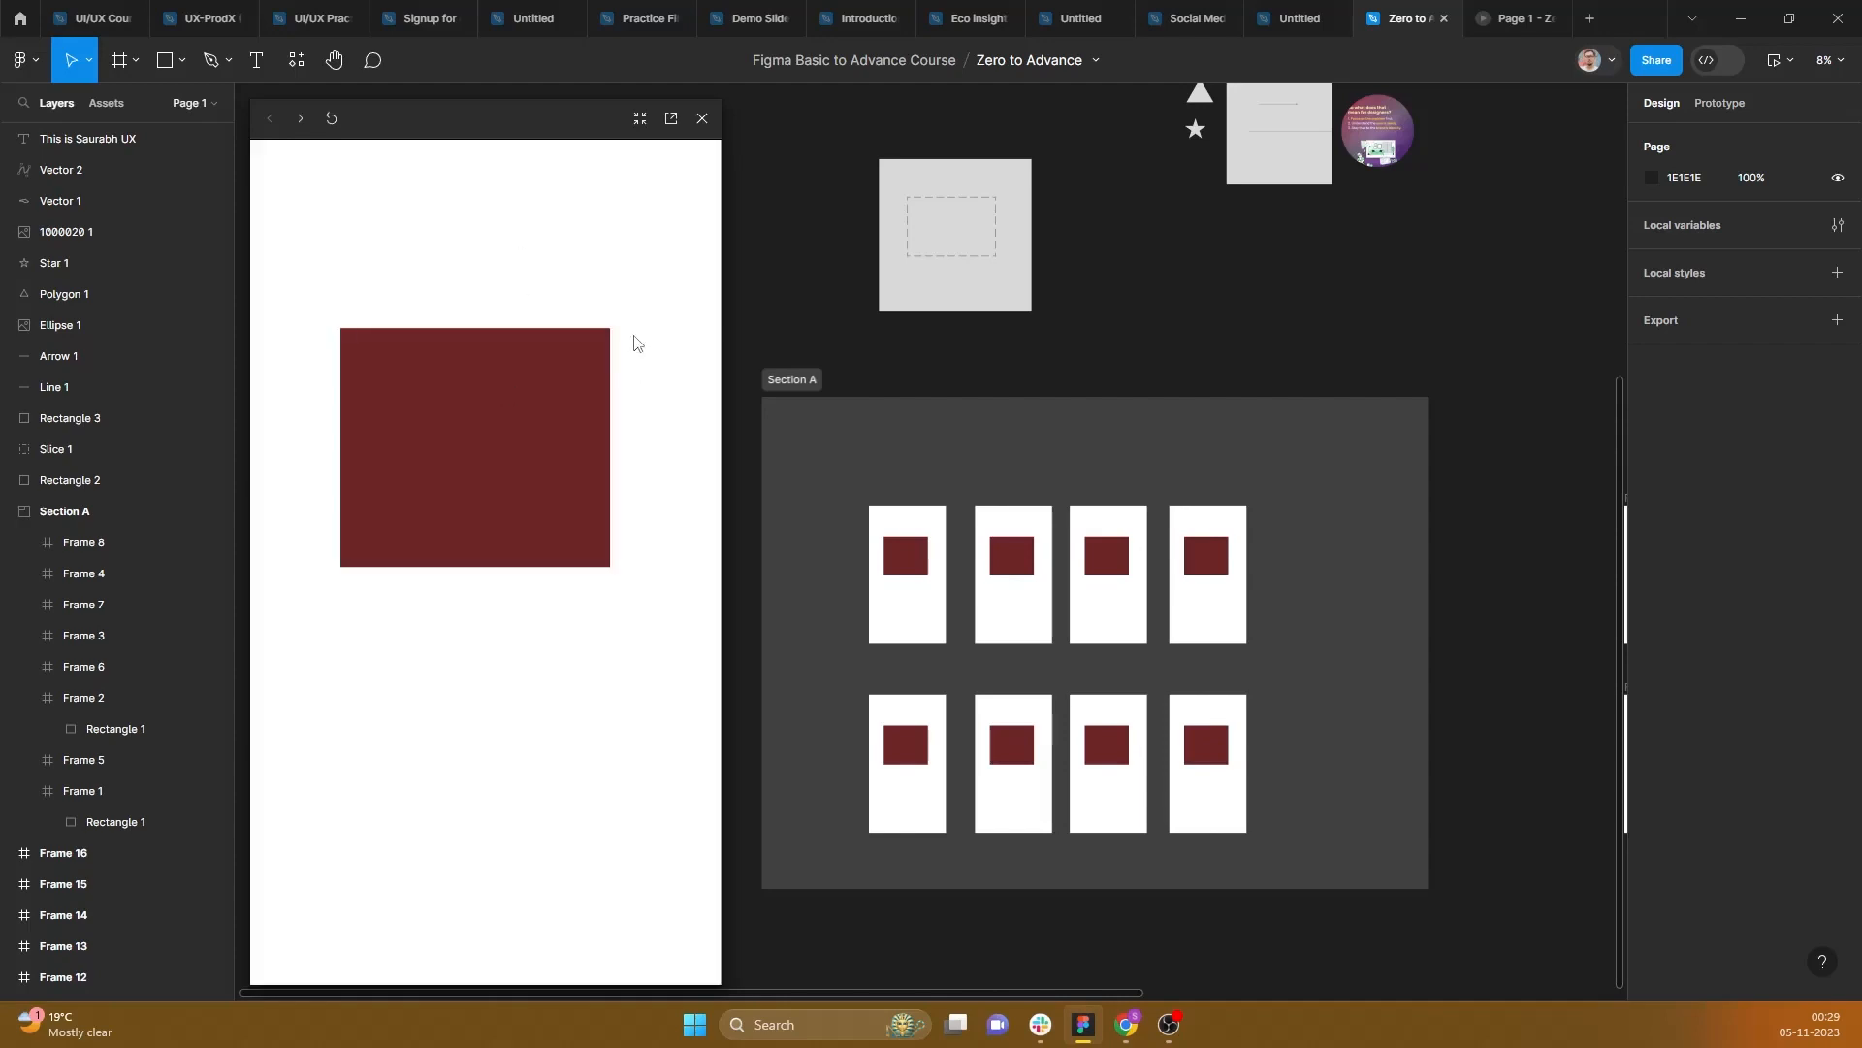
{"action": "left_click", "coordinate": [701, 119]}
Step: Run the prototype in Present mode again and close its presentation tab
{"action": "left_click", "coordinate": [1797, 60]}
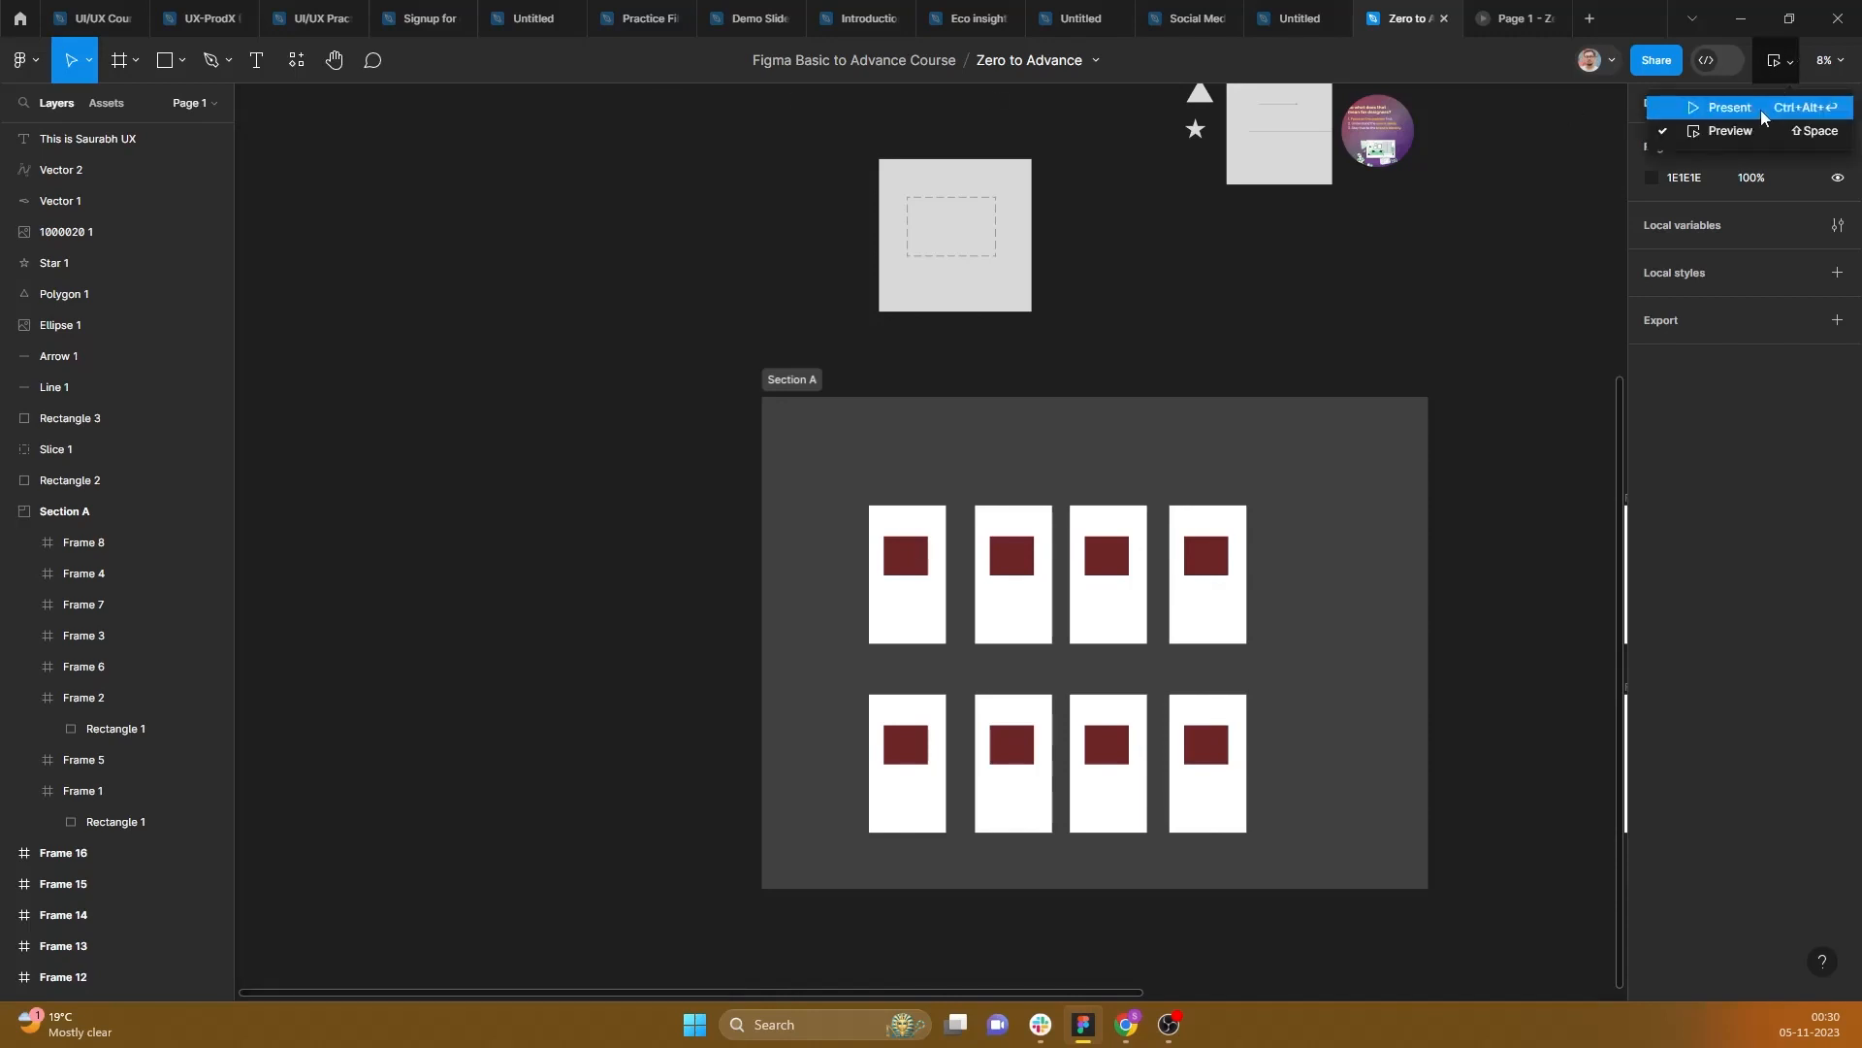
{"action": "left_click", "coordinate": [1761, 108]}
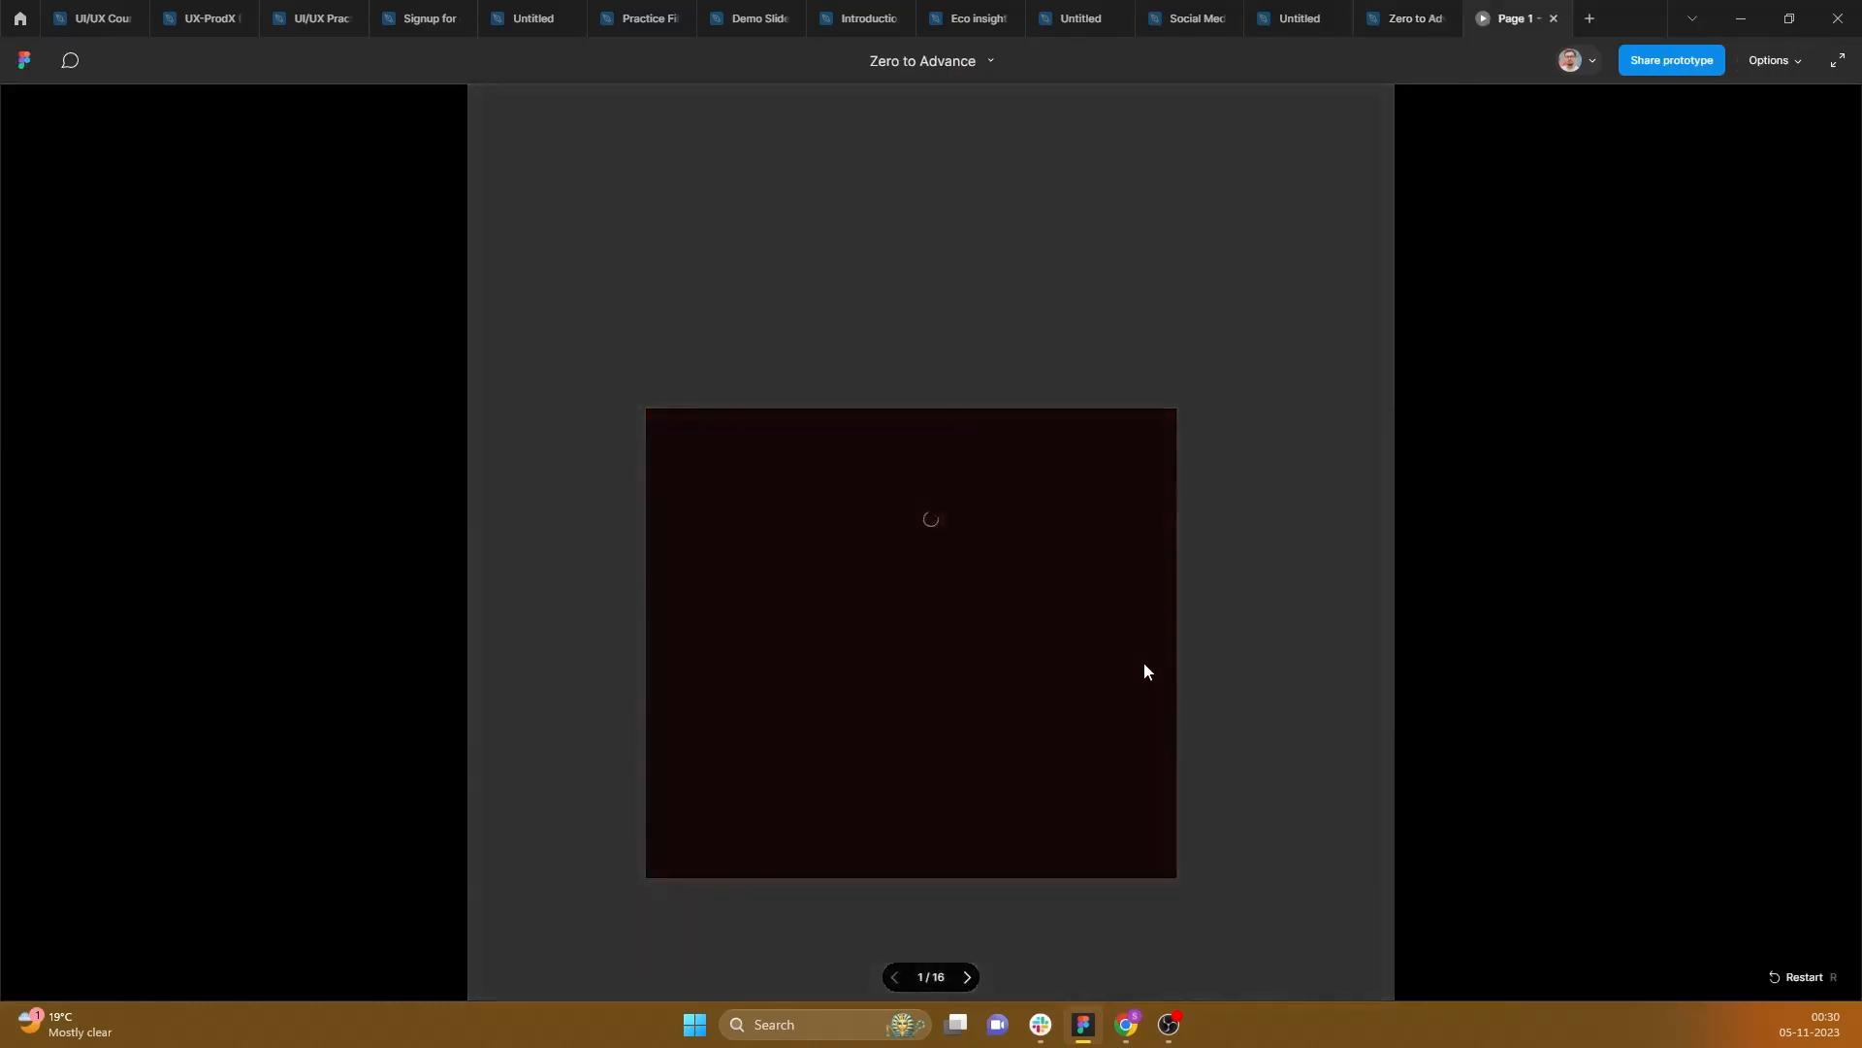
{"action": "left_click", "coordinate": [1555, 19]}
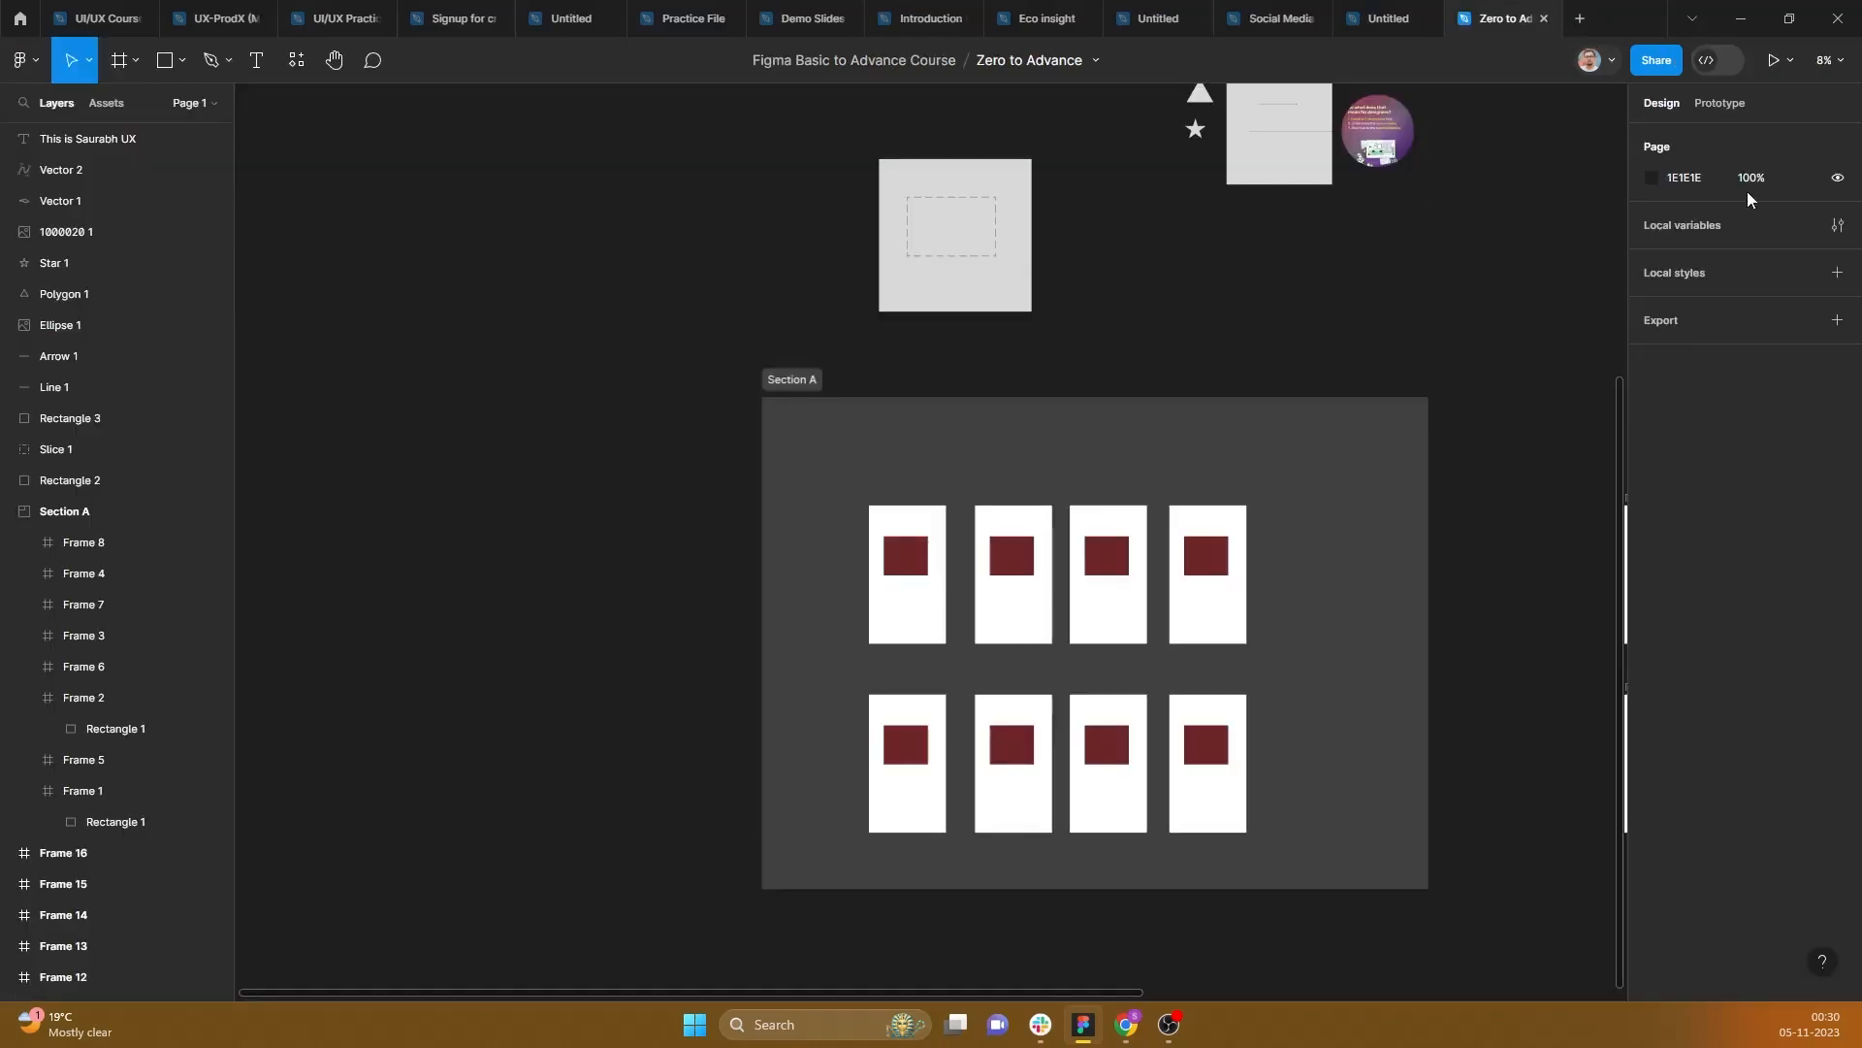
Step: Examine the zoom and view options, and zoom the canvas in and out until all shapes, frames and Section A are in view
{"action": "left_click", "coordinate": [1842, 60]}
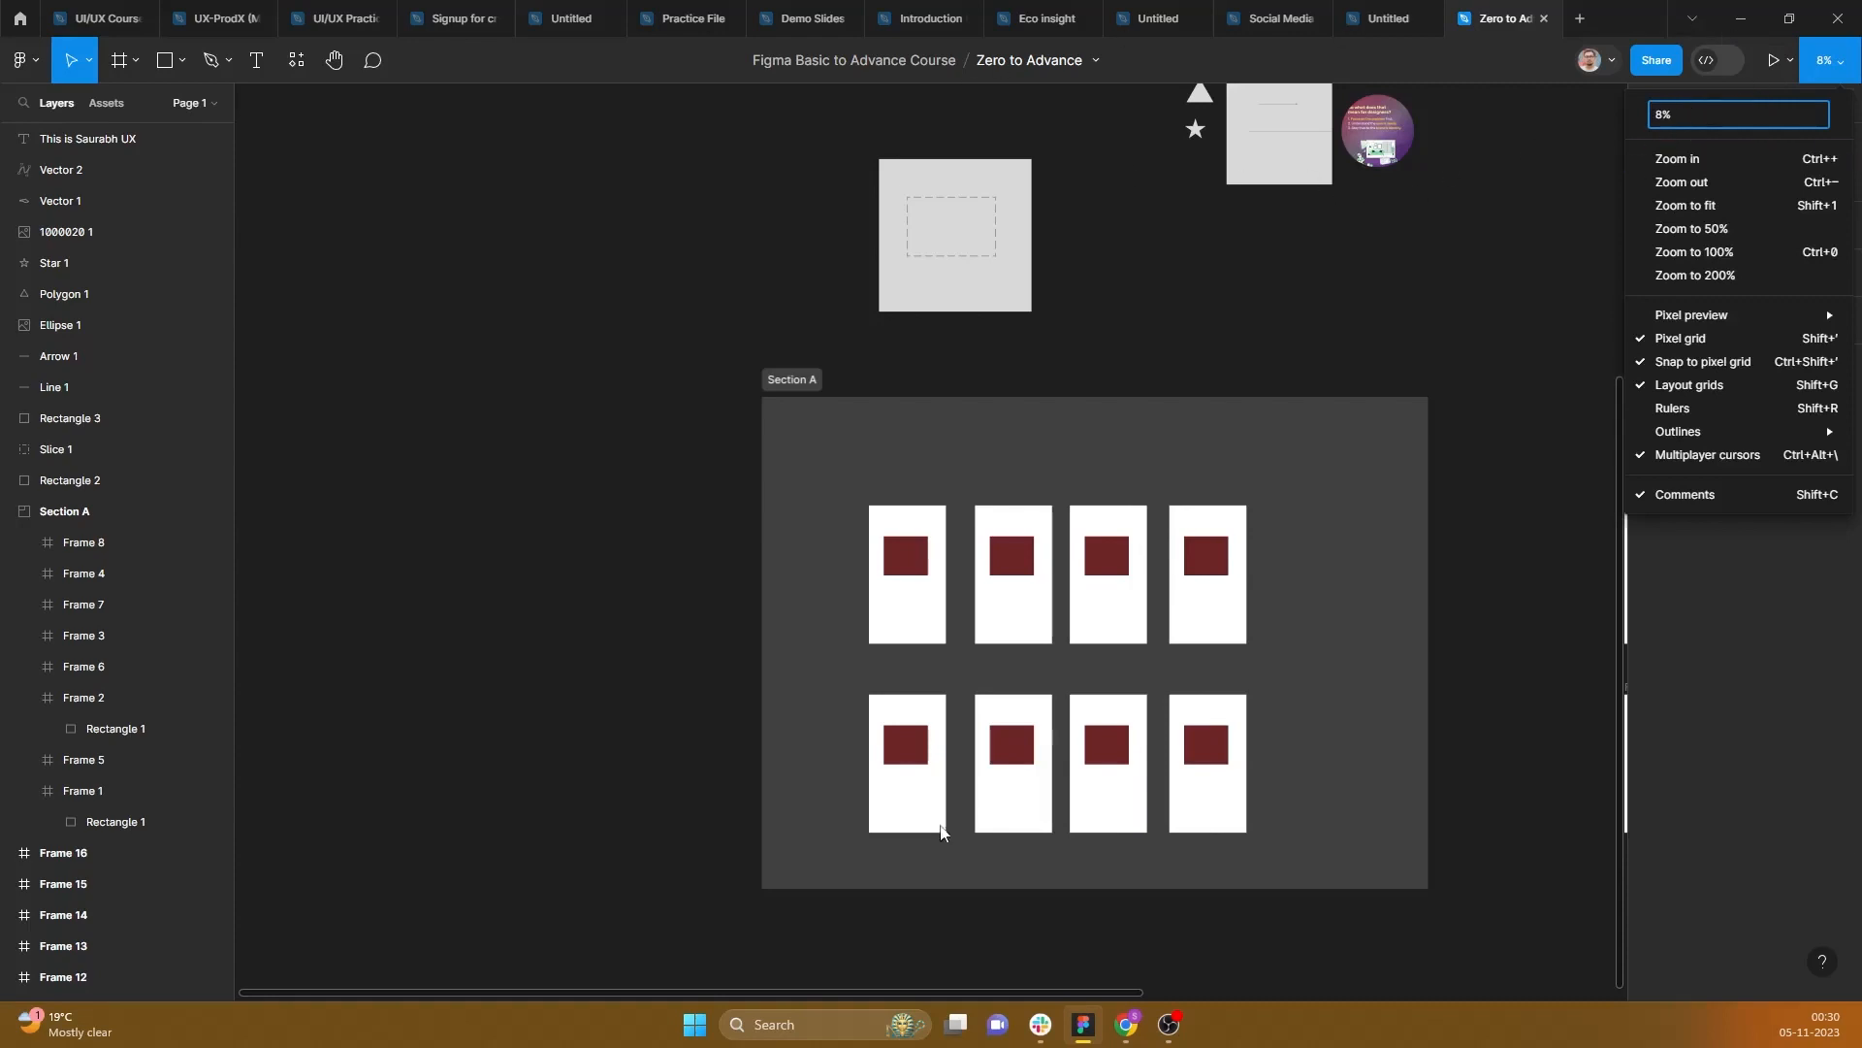
{"action": "left_click", "coordinate": [1330, 289]}
{"action": "scroll", "coordinate": [1315, 330], "scroll_direction": "down", "scroll_amount": 5}
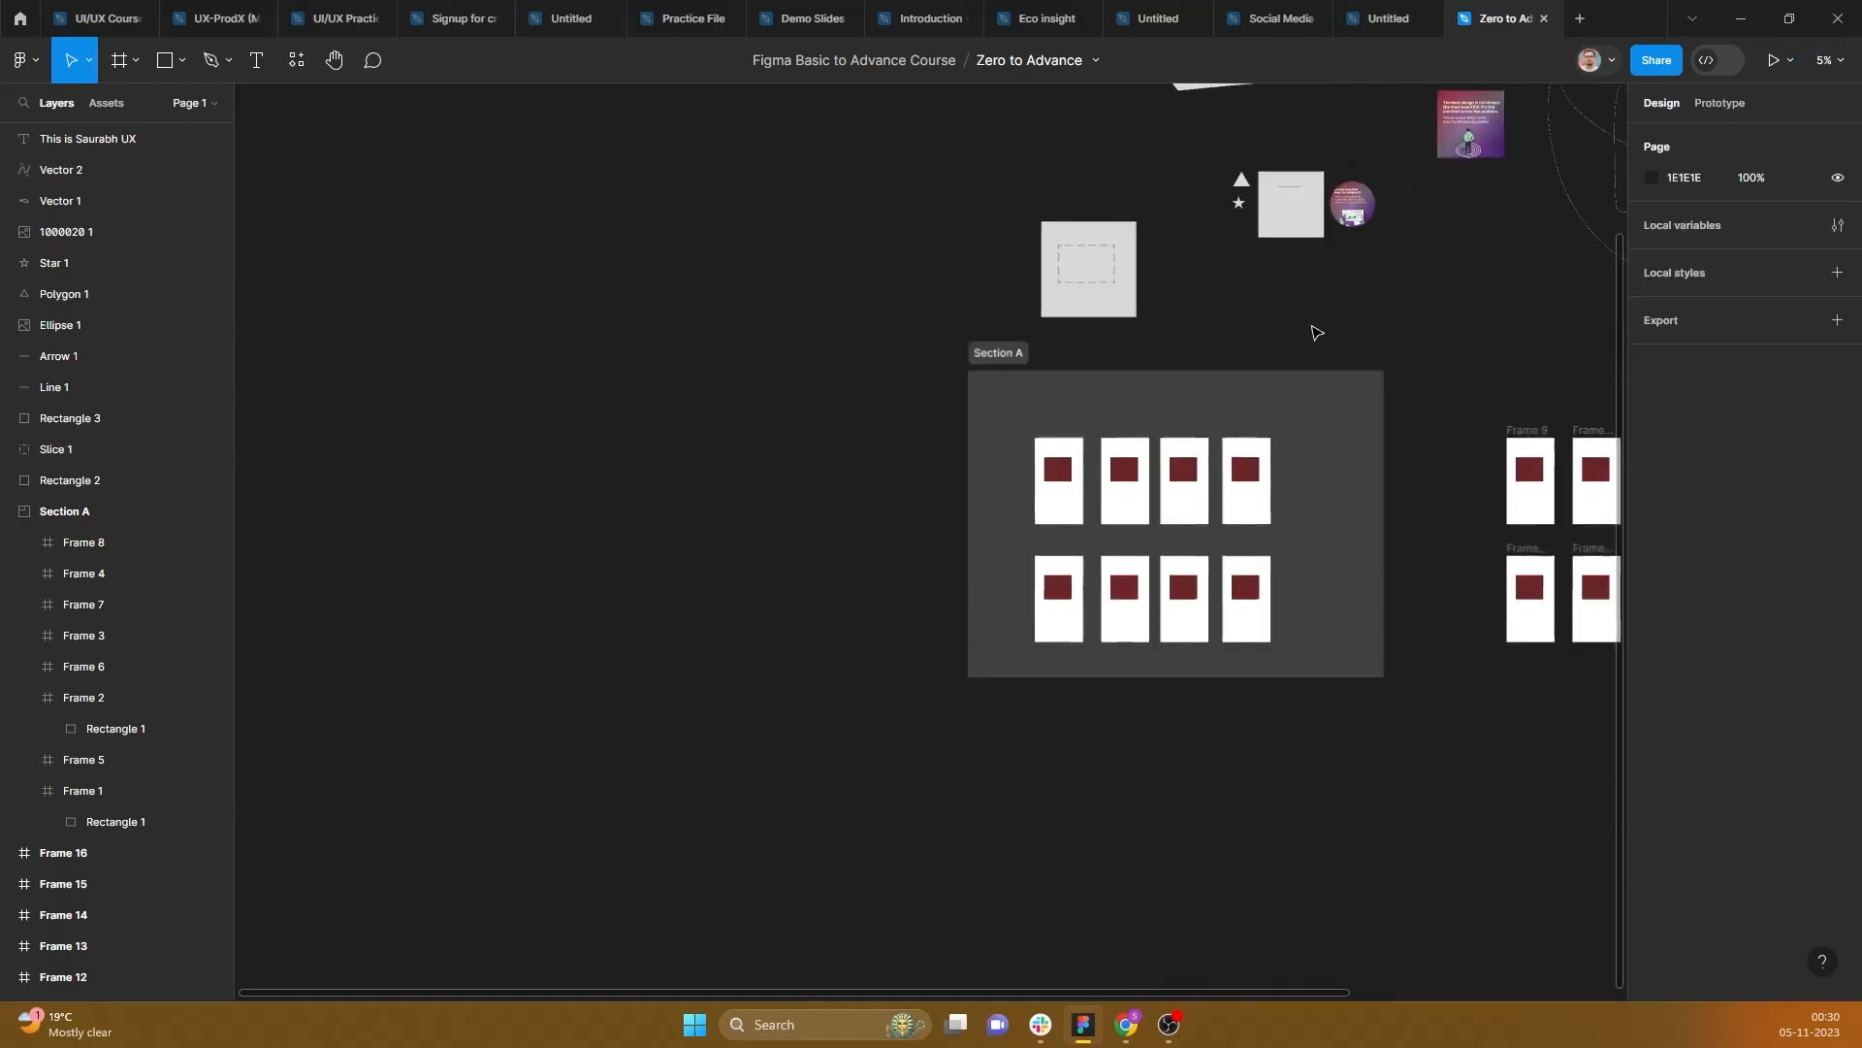
{"action": "scroll", "coordinate": [1317, 333], "scroll_direction": "up", "scroll_amount": 3}
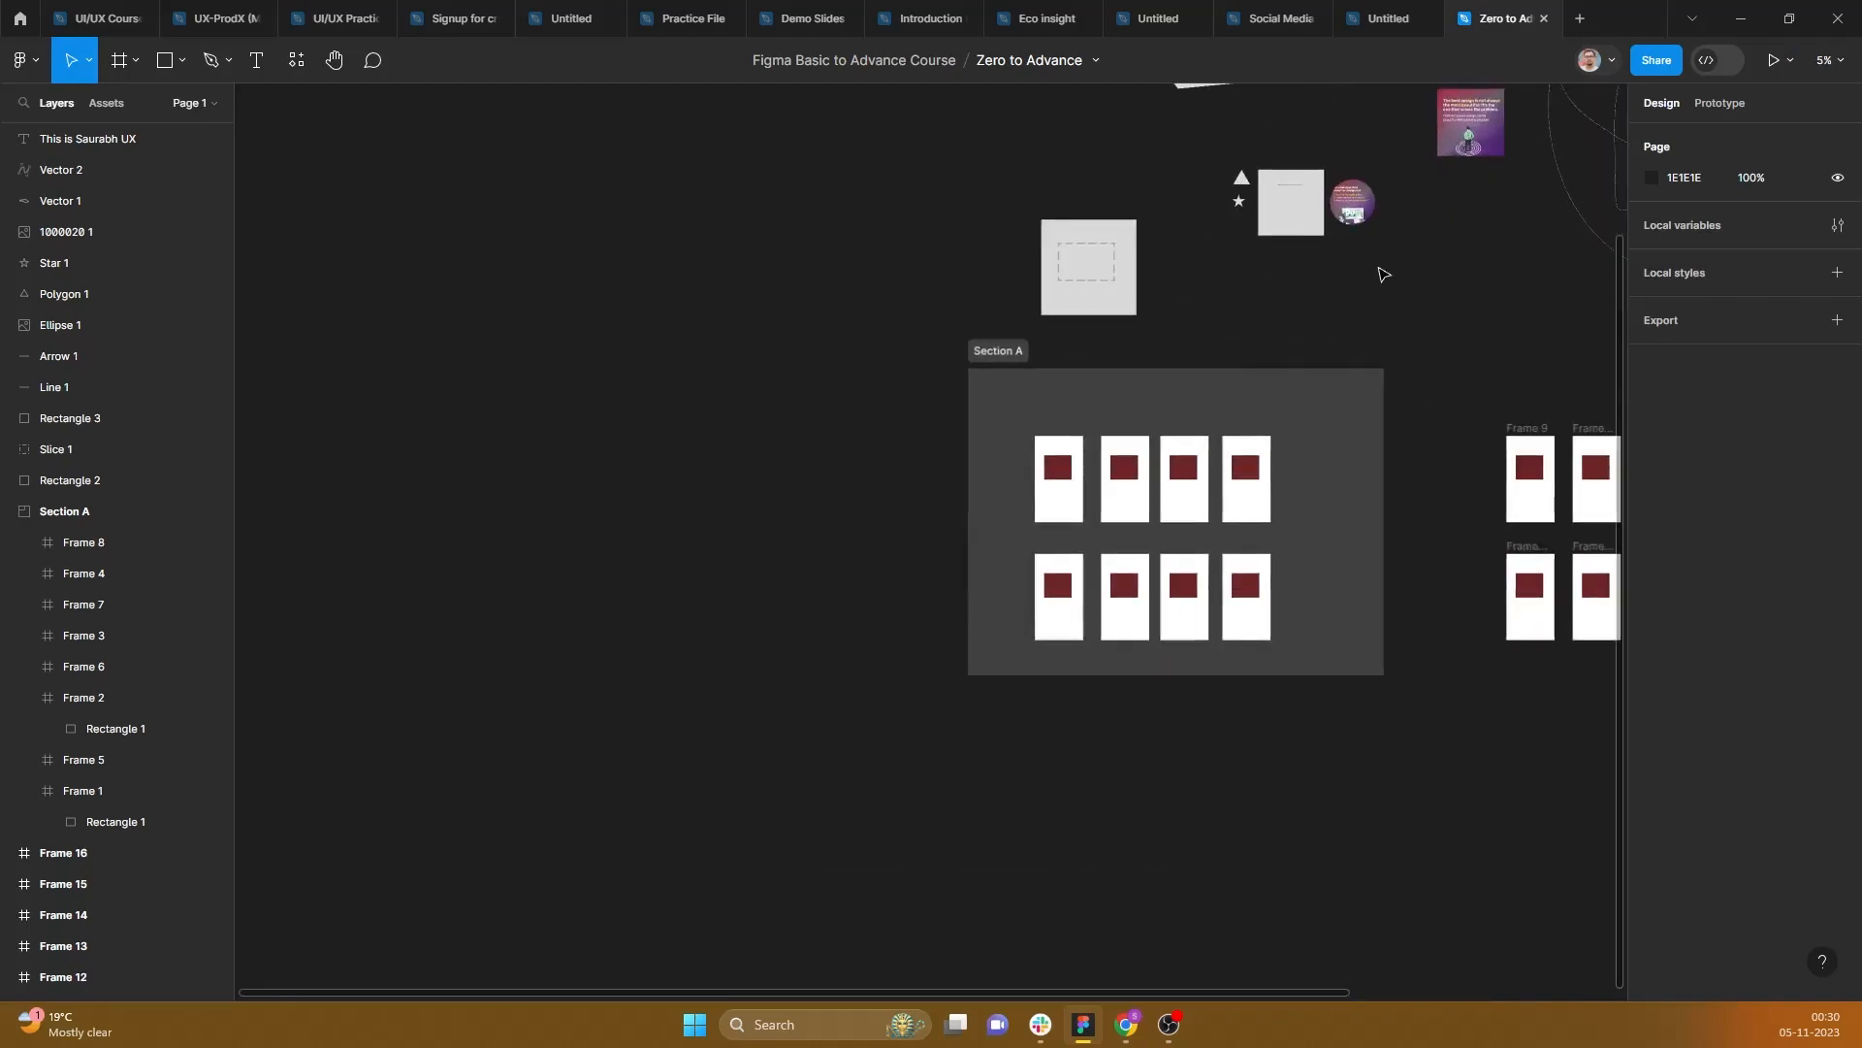
{"action": "scroll", "coordinate": [1383, 275], "scroll_direction": "down", "scroll_amount": 2}
{"action": "scroll", "coordinate": [1383, 275], "scroll_direction": "up", "scroll_amount": 6}
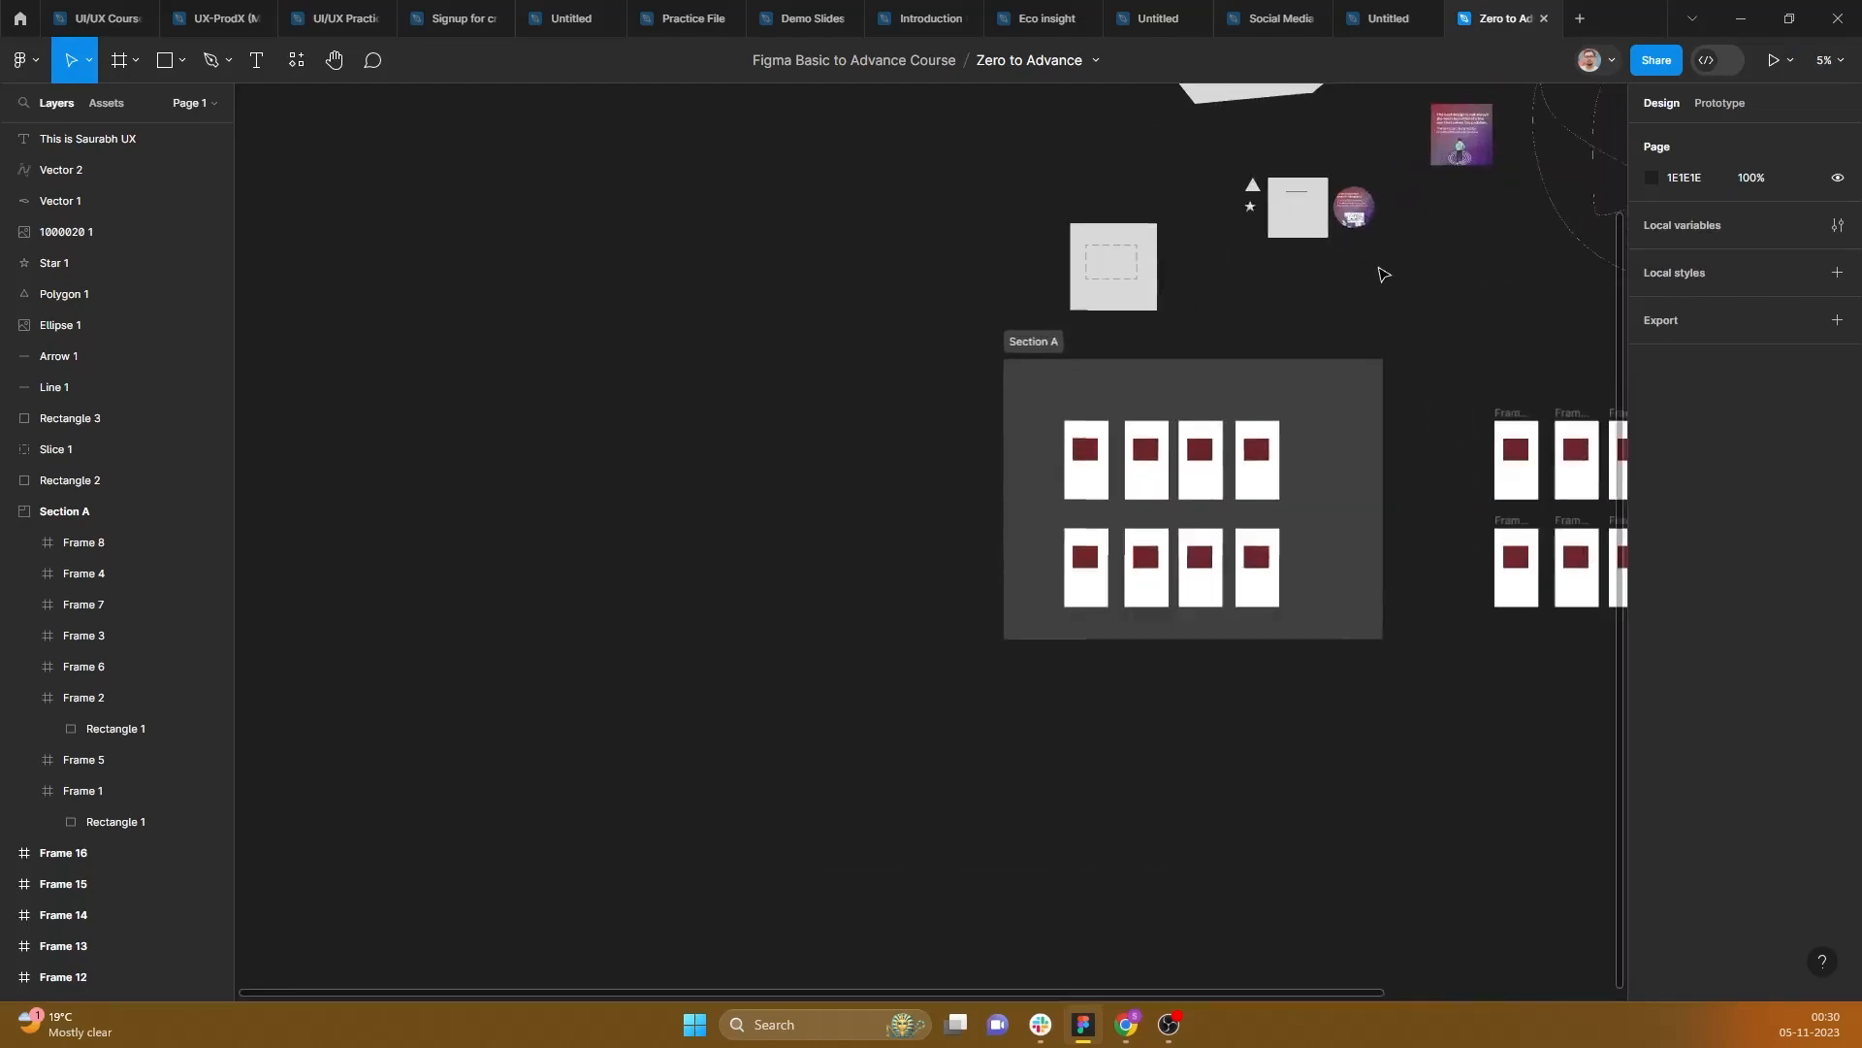
{"action": "scroll", "coordinate": [1384, 275], "scroll_direction": "up", "scroll_amount": 10}
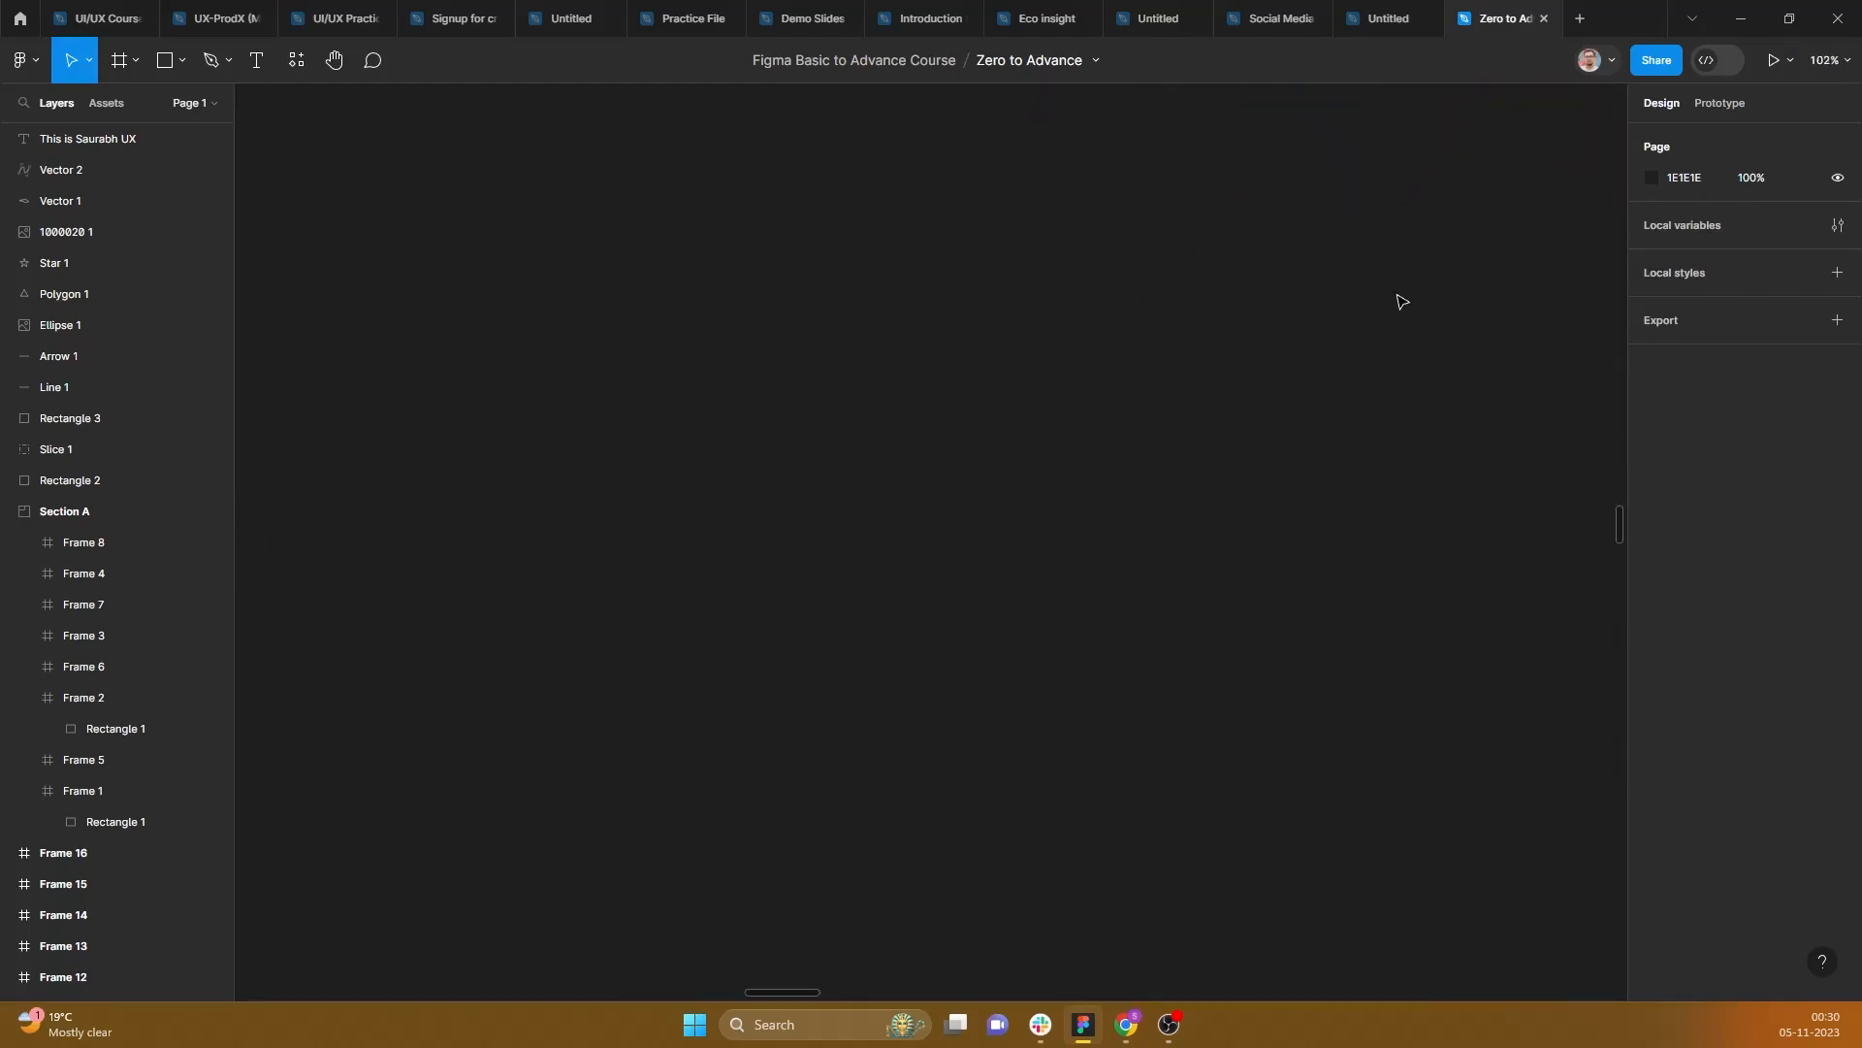
{"action": "scroll", "coordinate": [1400, 300], "scroll_direction": "down", "scroll_amount": 15}
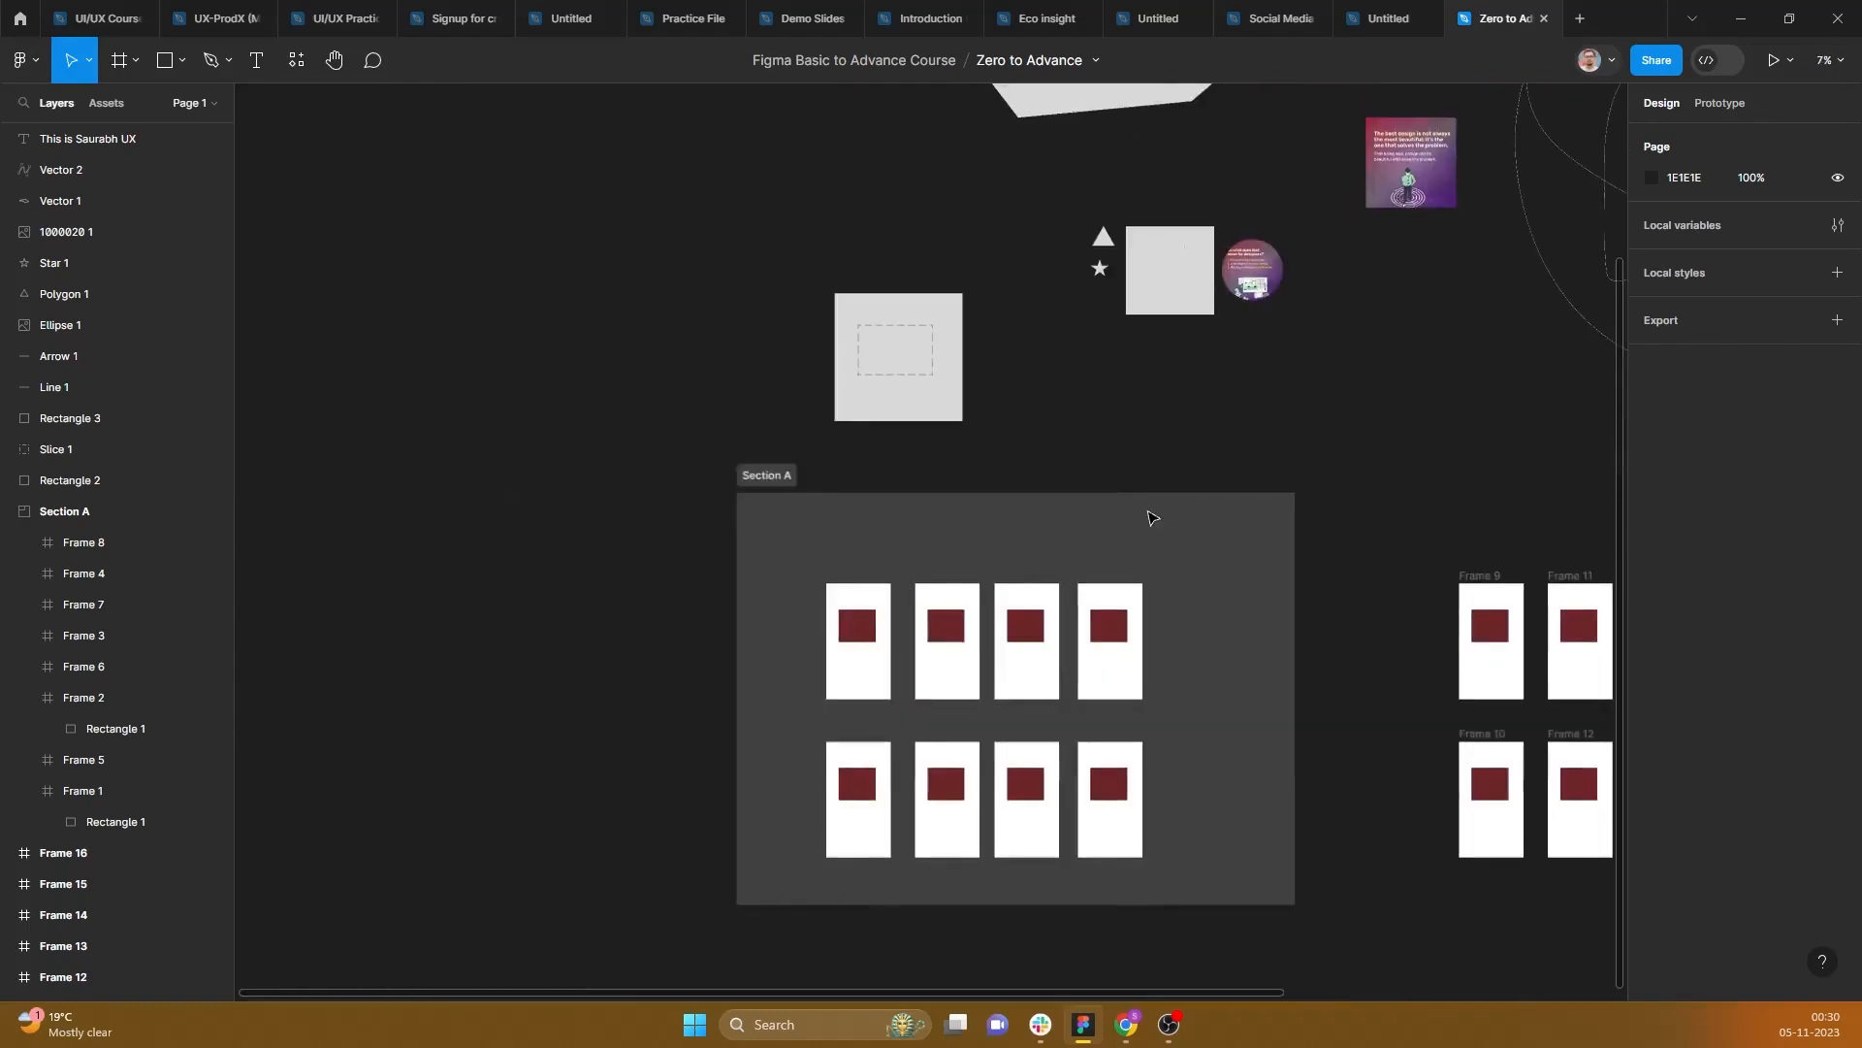
{"action": "left_click_drag", "start_coordinate": [1430, 484], "coordinate": [916, 347]}
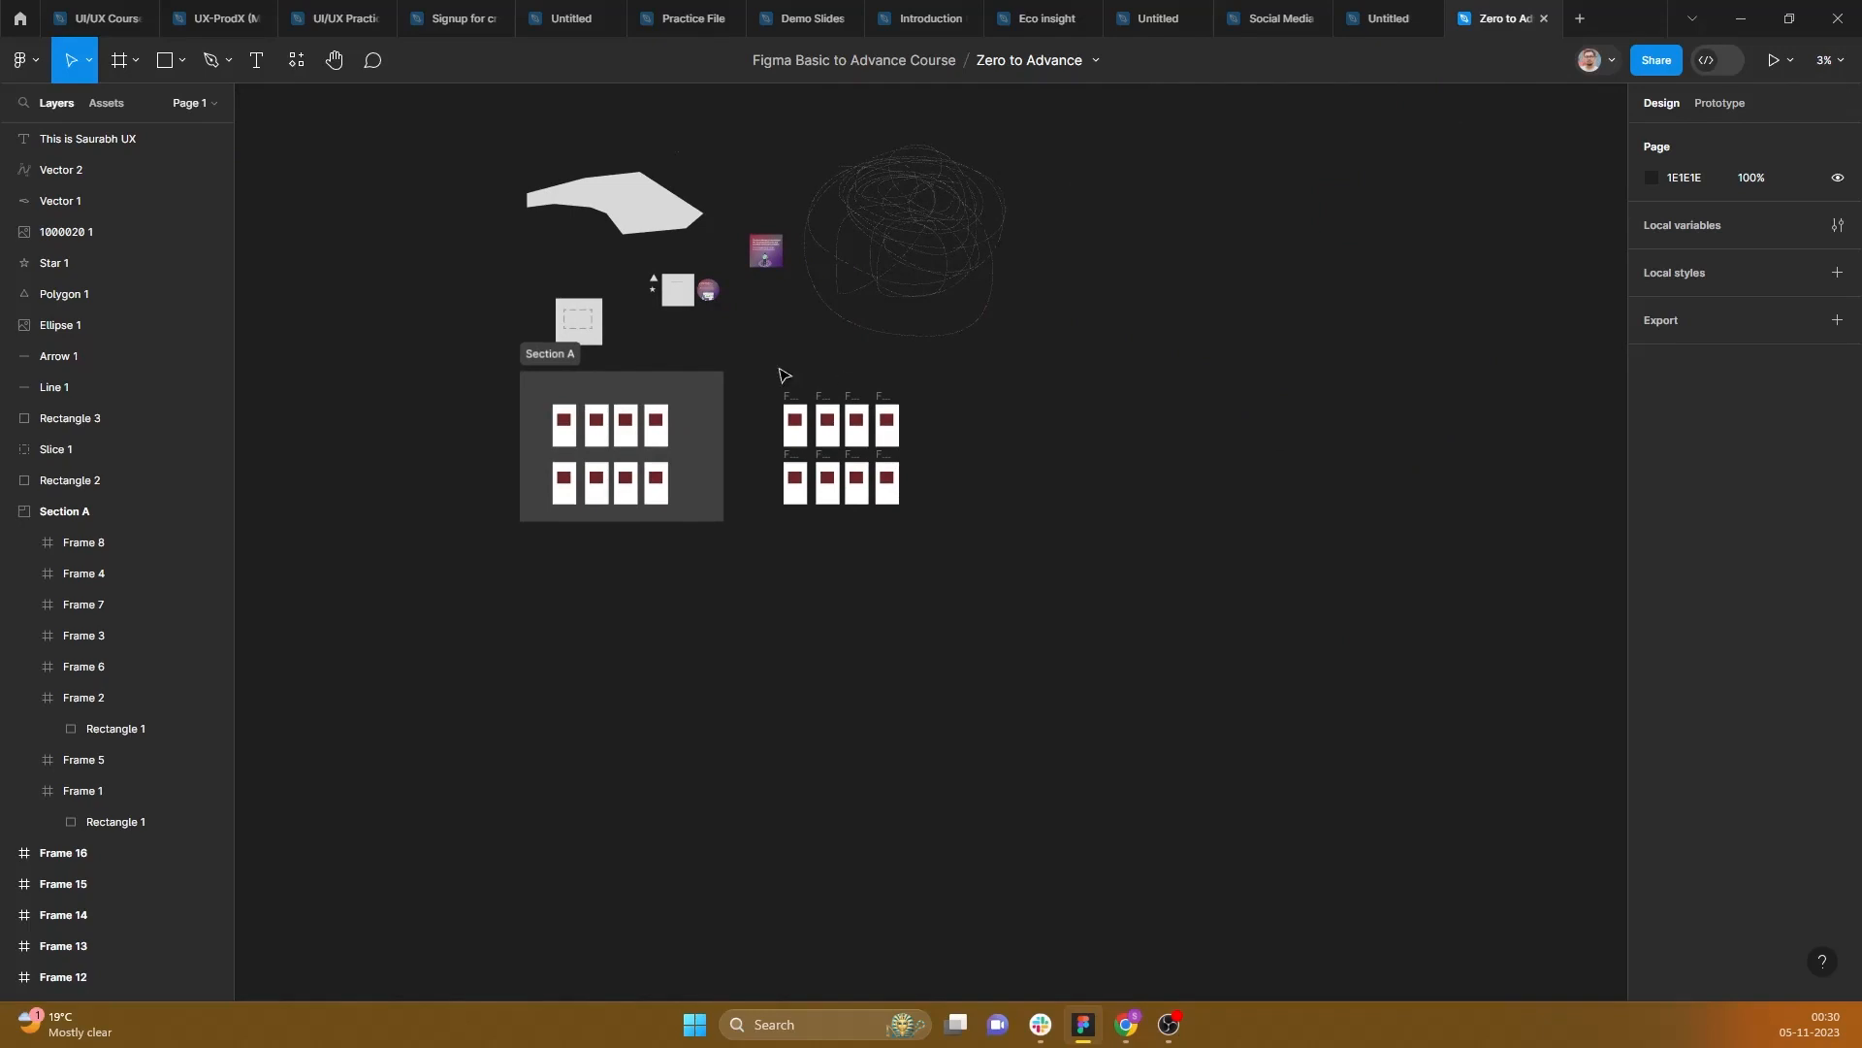
Step: Align the red rectangle in Frame 9 to the frame's left edge, to its right edge, and to its horizontal center
{"action": "scroll", "coordinate": [755, 398], "scroll_direction": "up", "scroll_amount": 5}
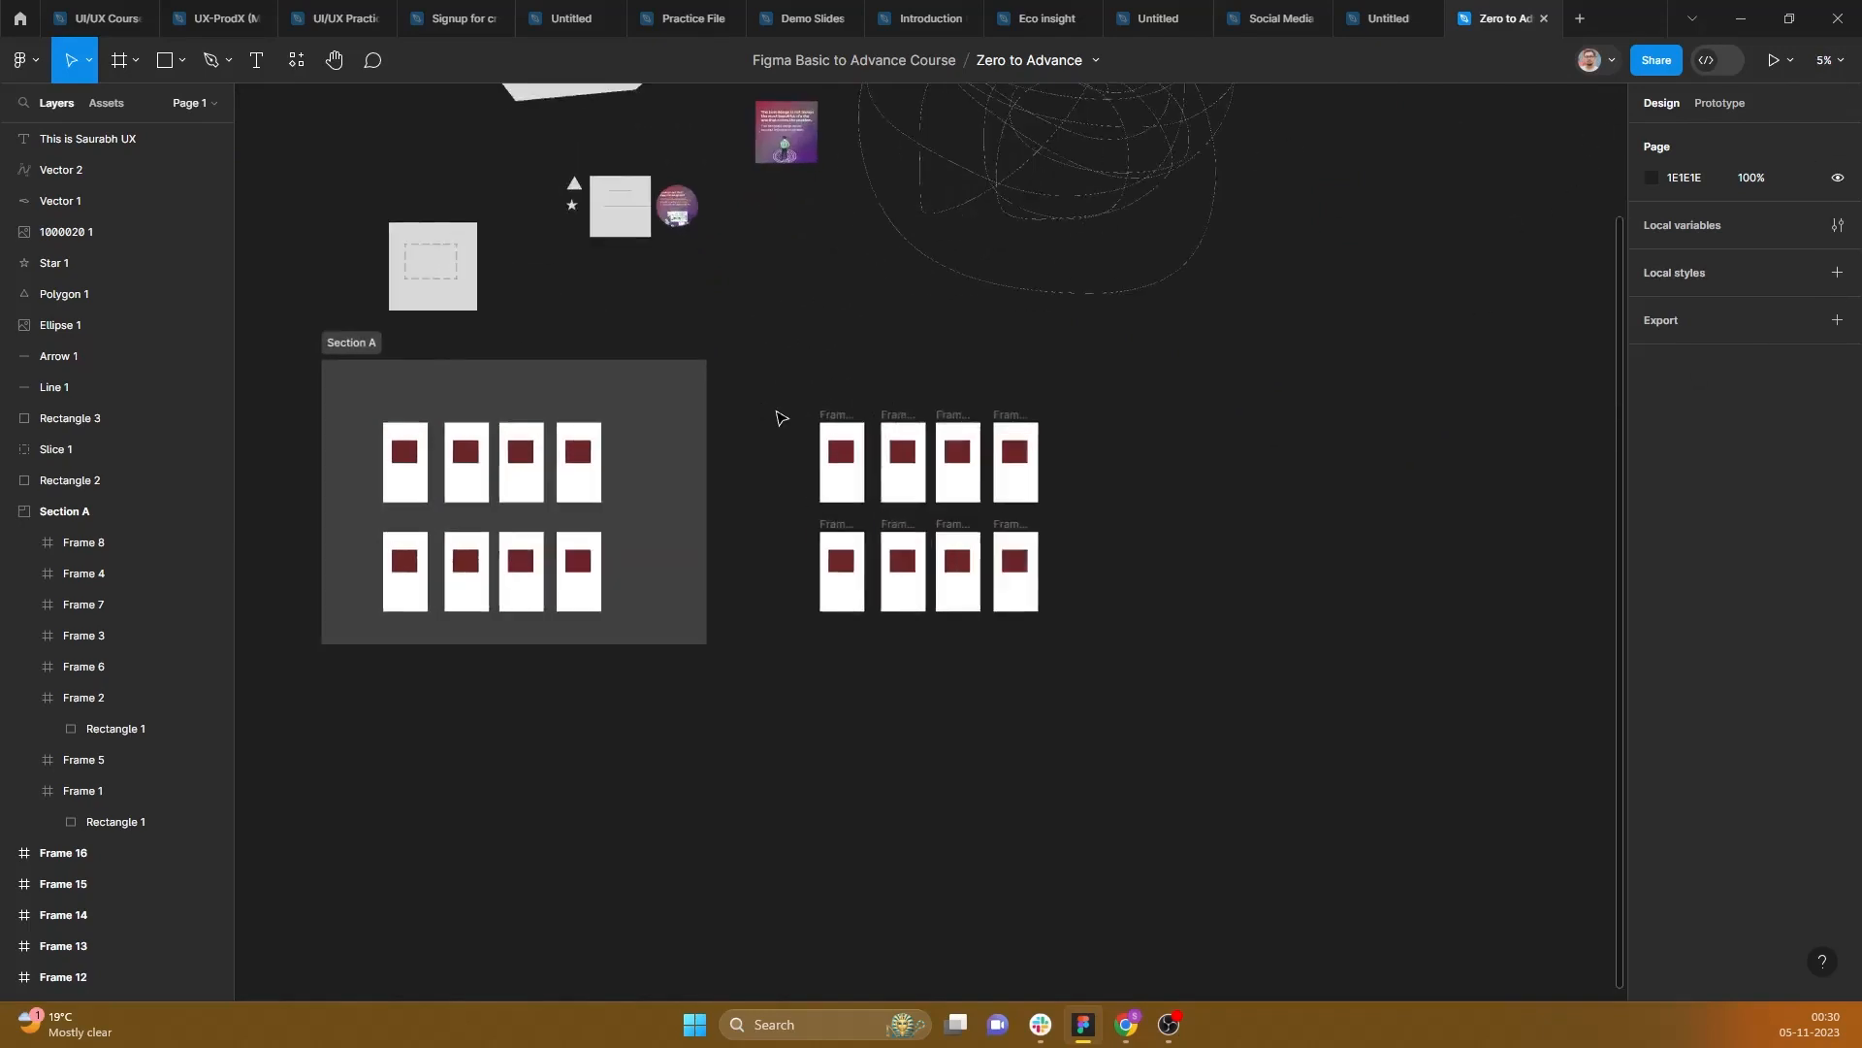
{"action": "left_click", "coordinate": [905, 492]}
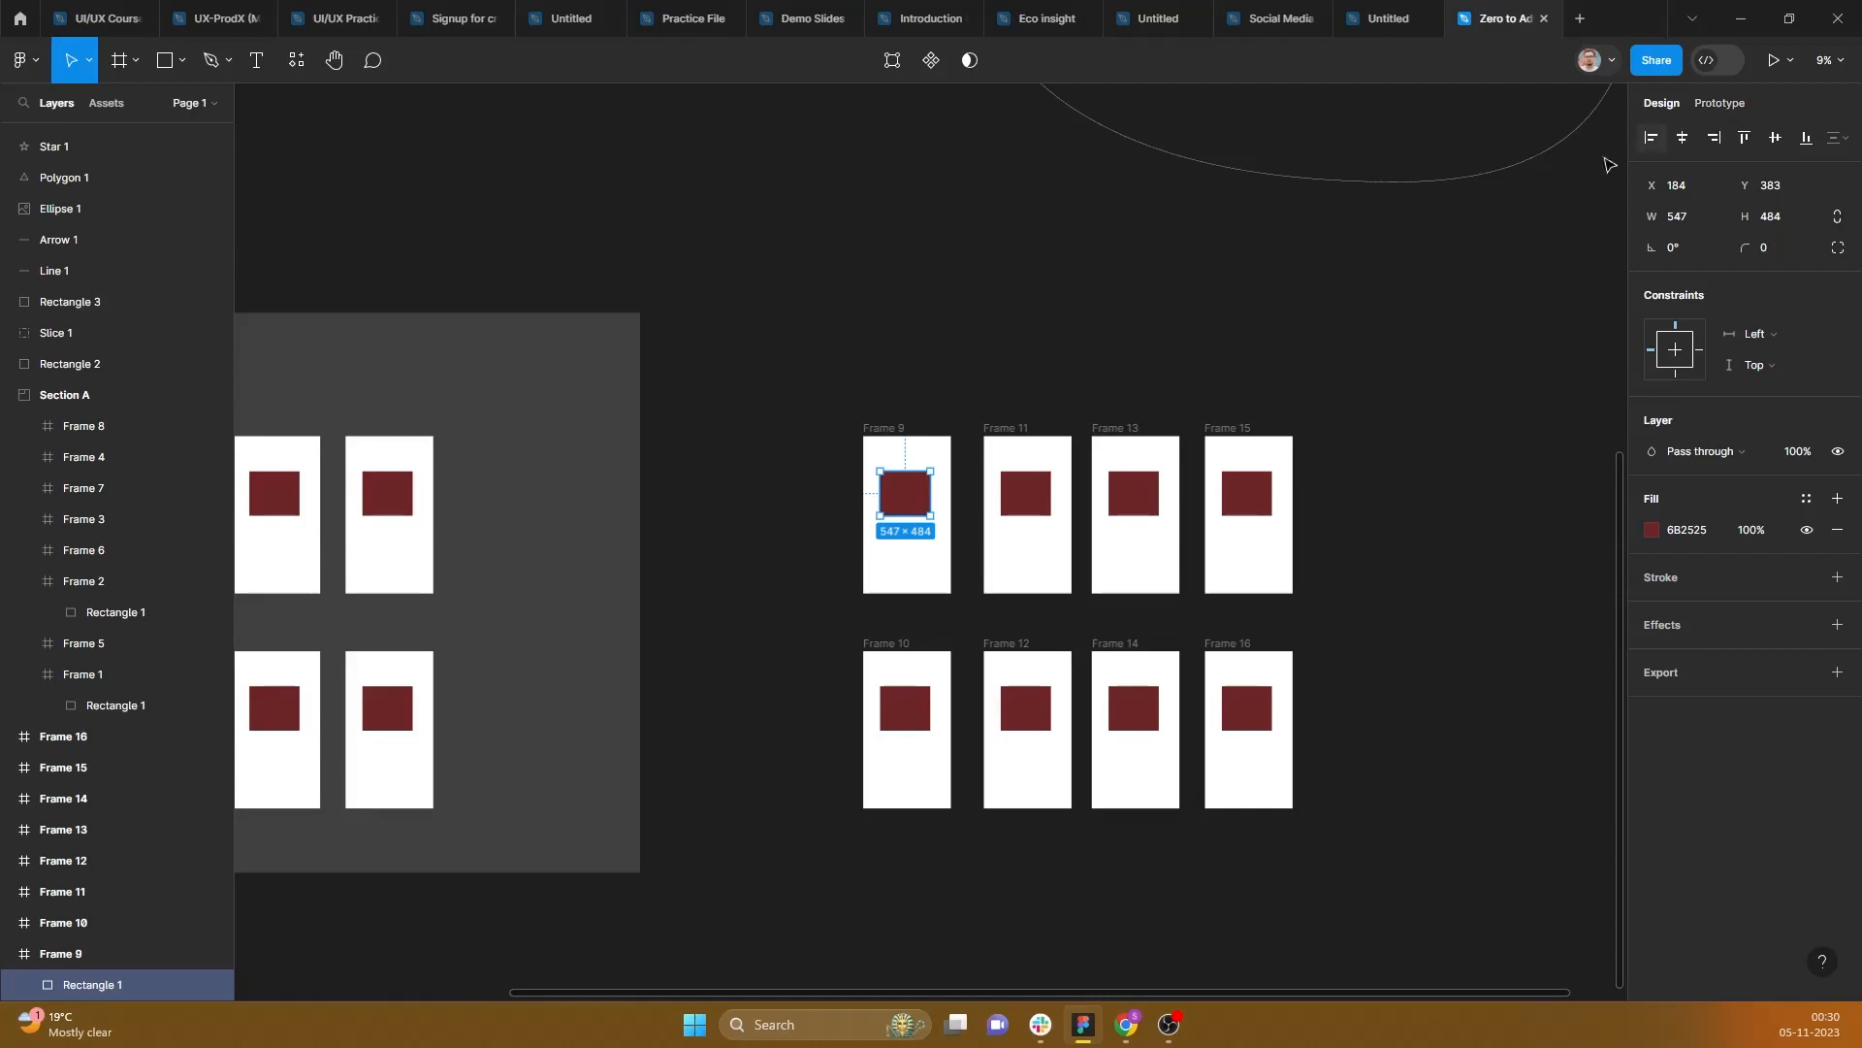
{"action": "scroll", "coordinate": [1379, 269], "scroll_direction": "up", "scroll_amount": 3}
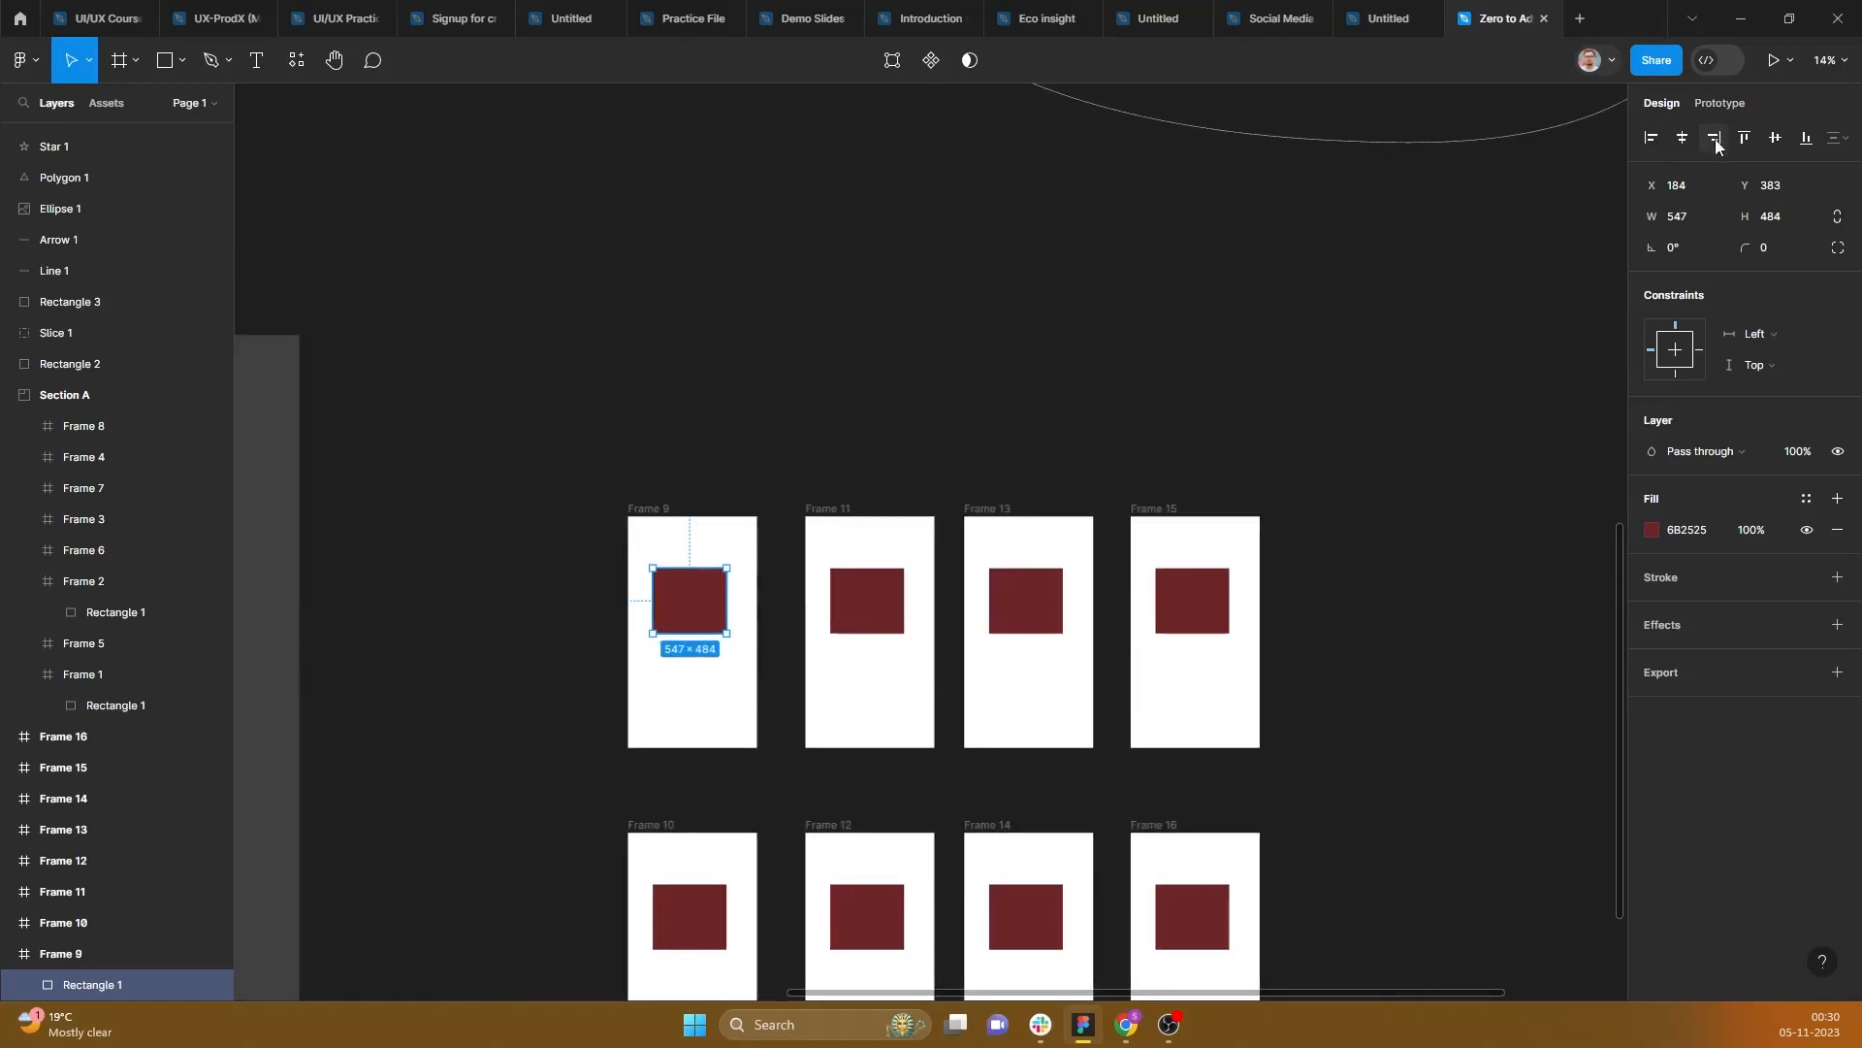
{"action": "scroll", "coordinate": [621, 592], "scroll_direction": "up", "scroll_amount": 4}
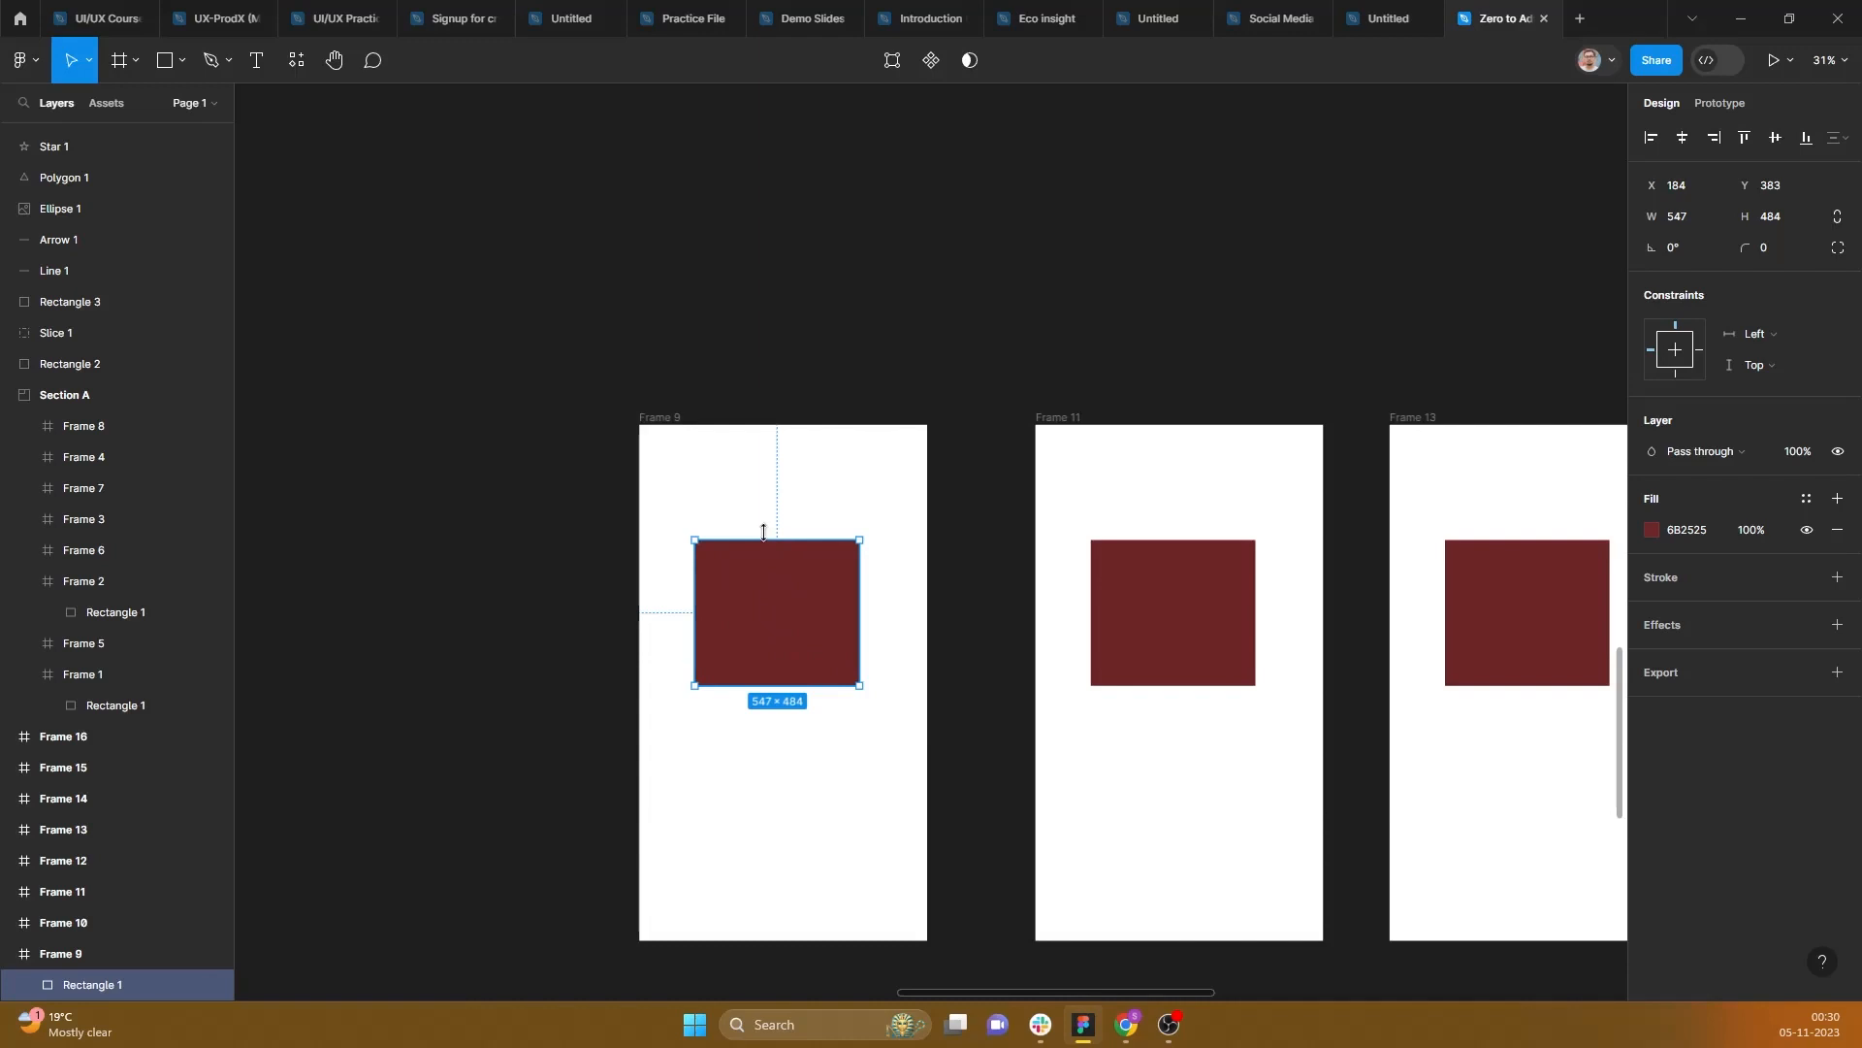
{"action": "left_click", "coordinate": [1653, 136]}
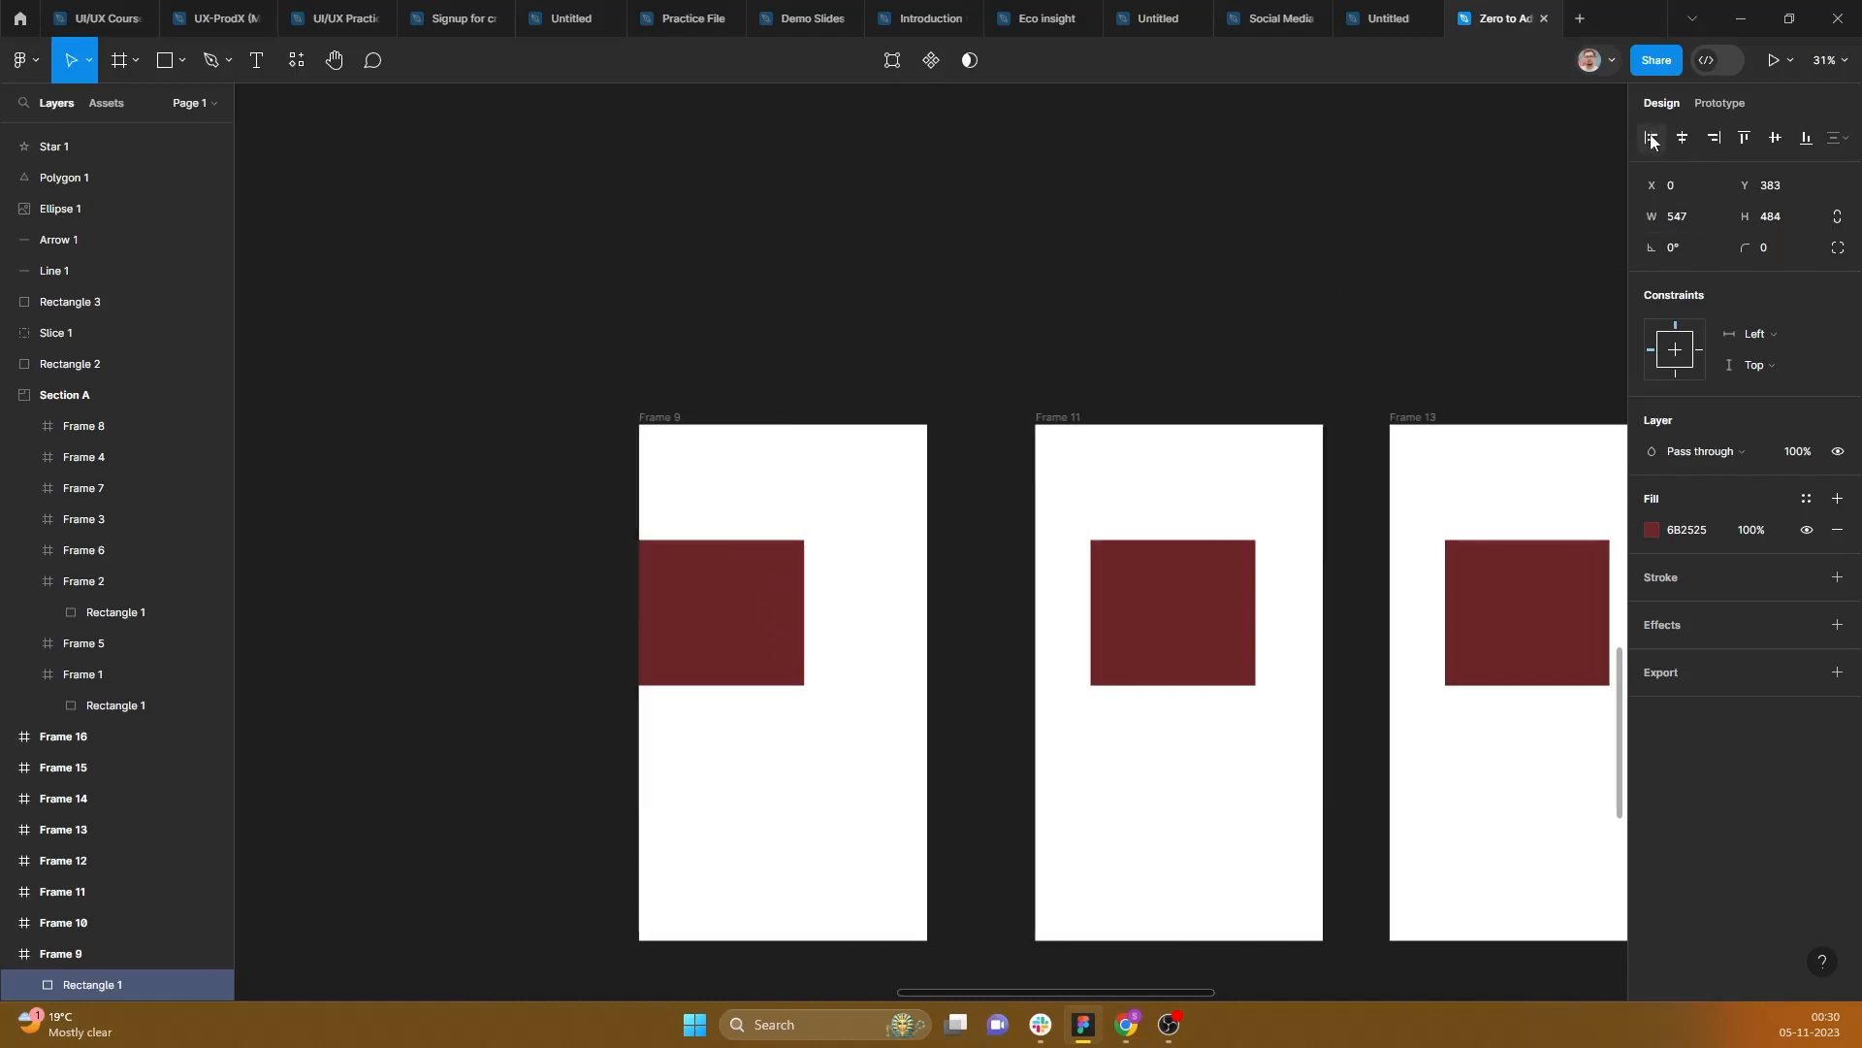
{"action": "left_click", "coordinate": [1717, 138]}
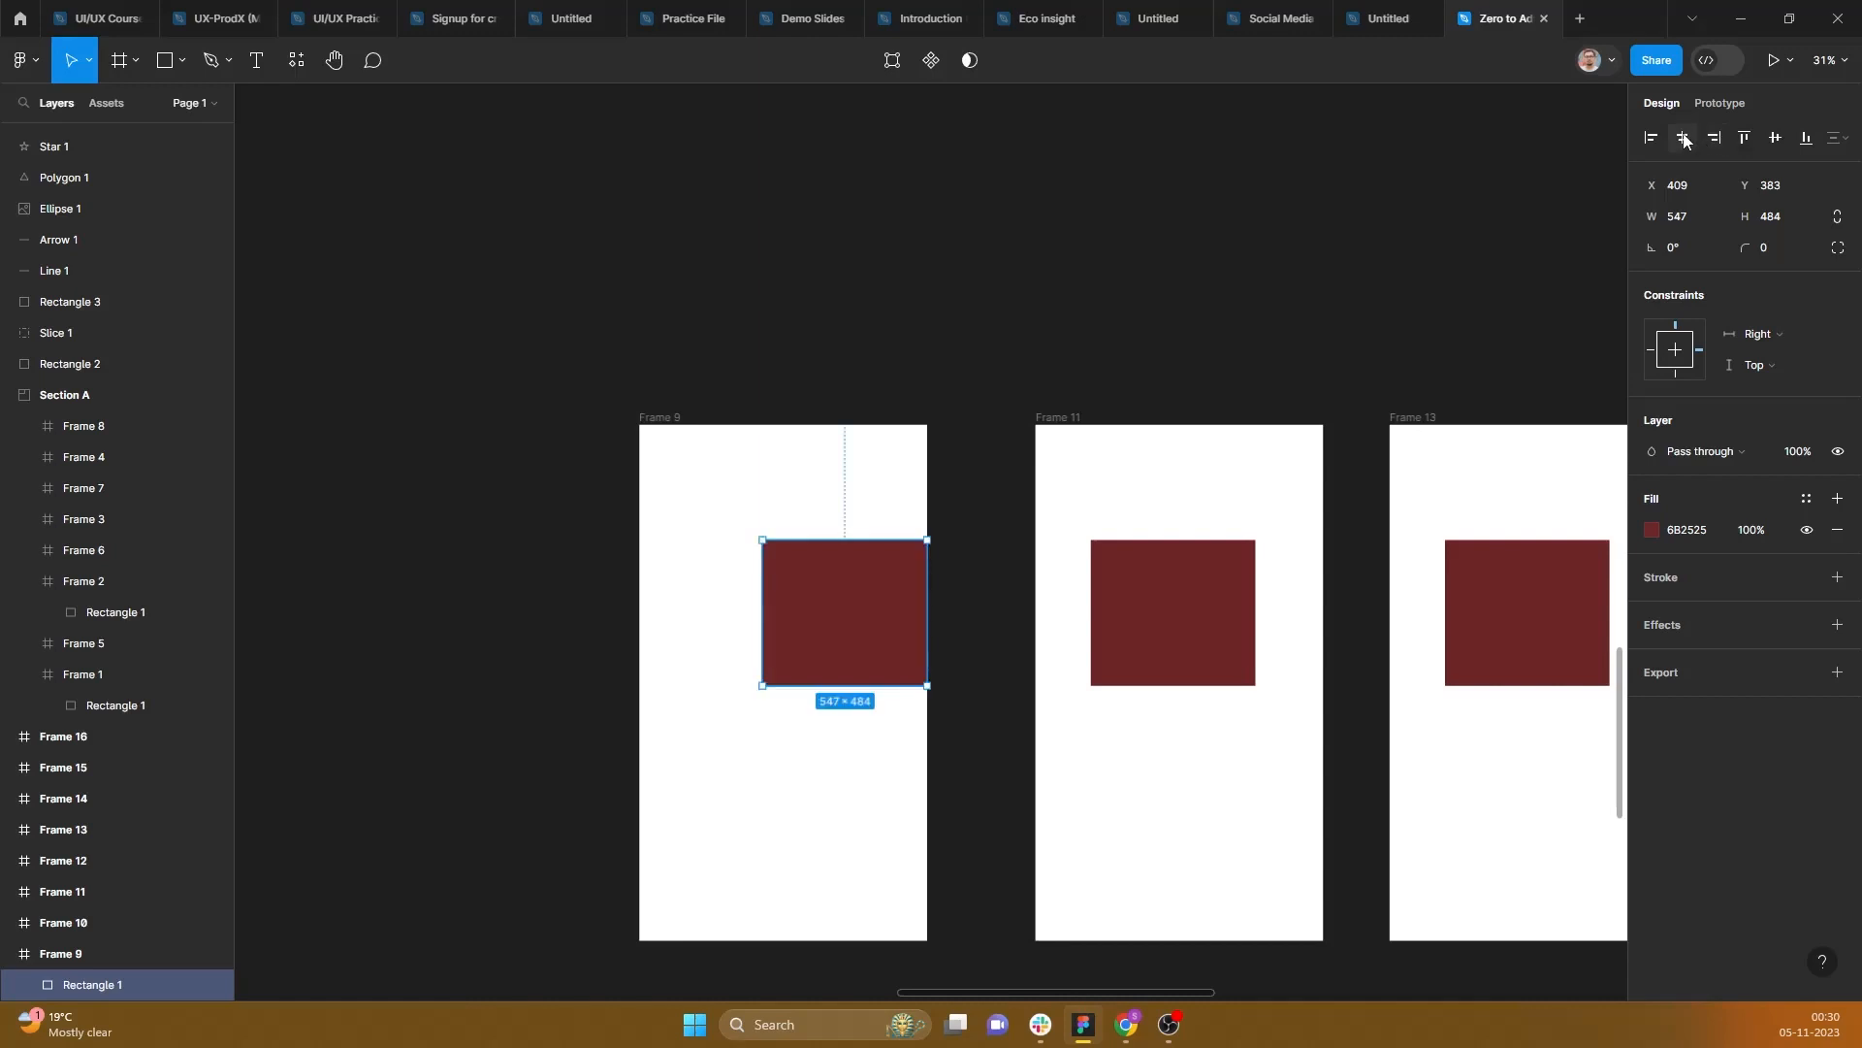
{"action": "left_click", "coordinate": [1685, 141]}
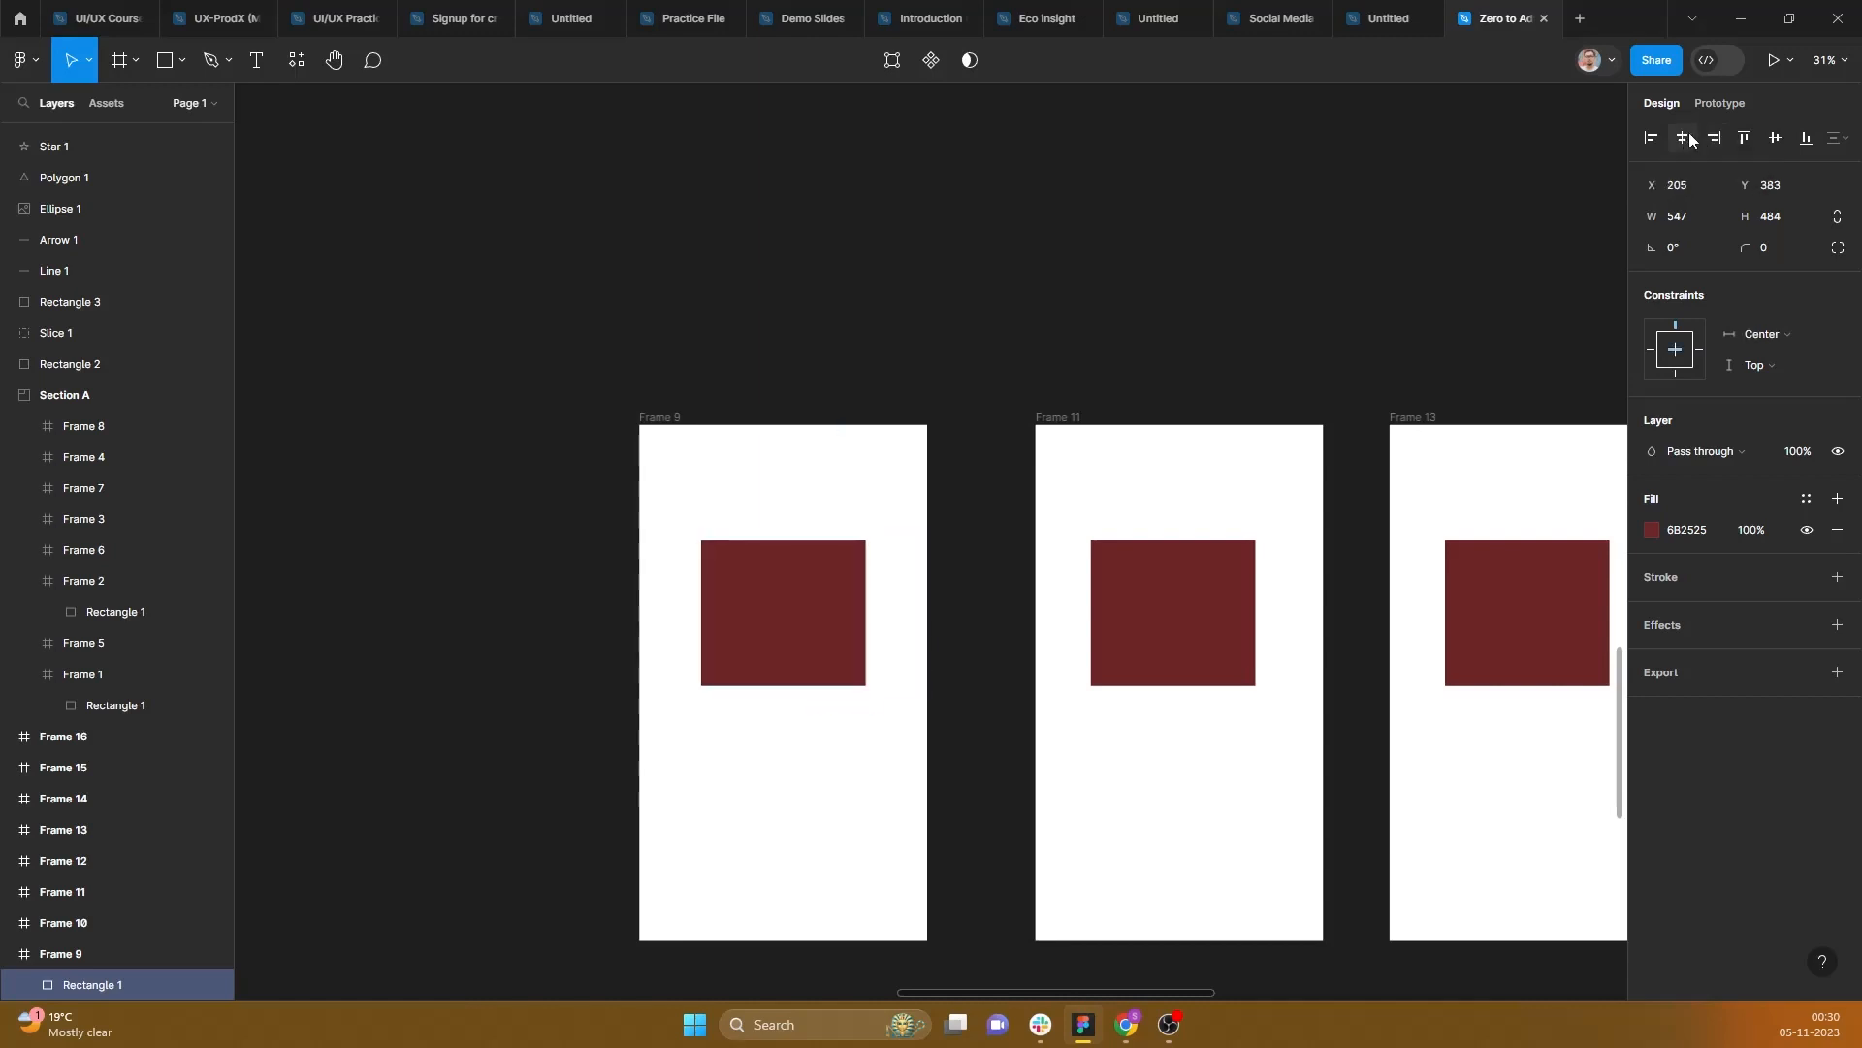
Step: Align the Frame 9 rectangle to the frame's vertical center, to its top edge, and to its bottom edge
{"action": "left_click", "coordinate": [1775, 138]}
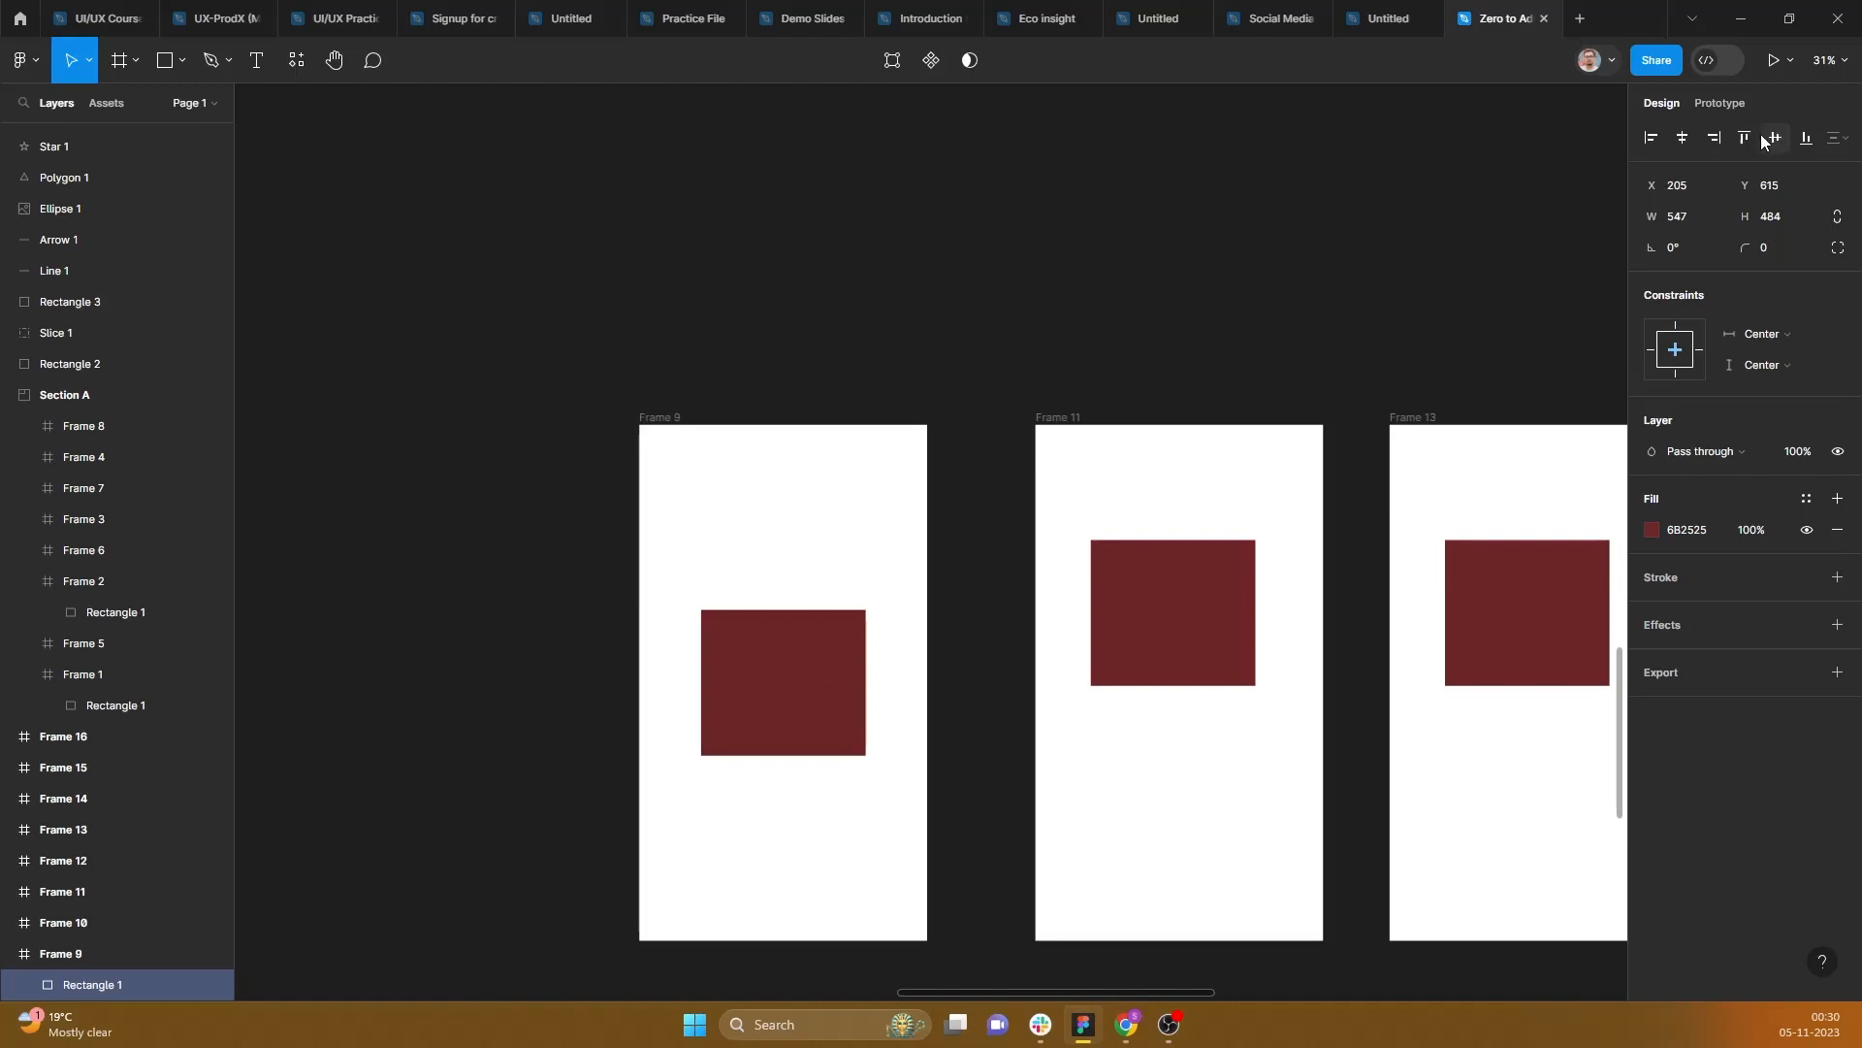
{"action": "left_click", "coordinate": [1745, 138]}
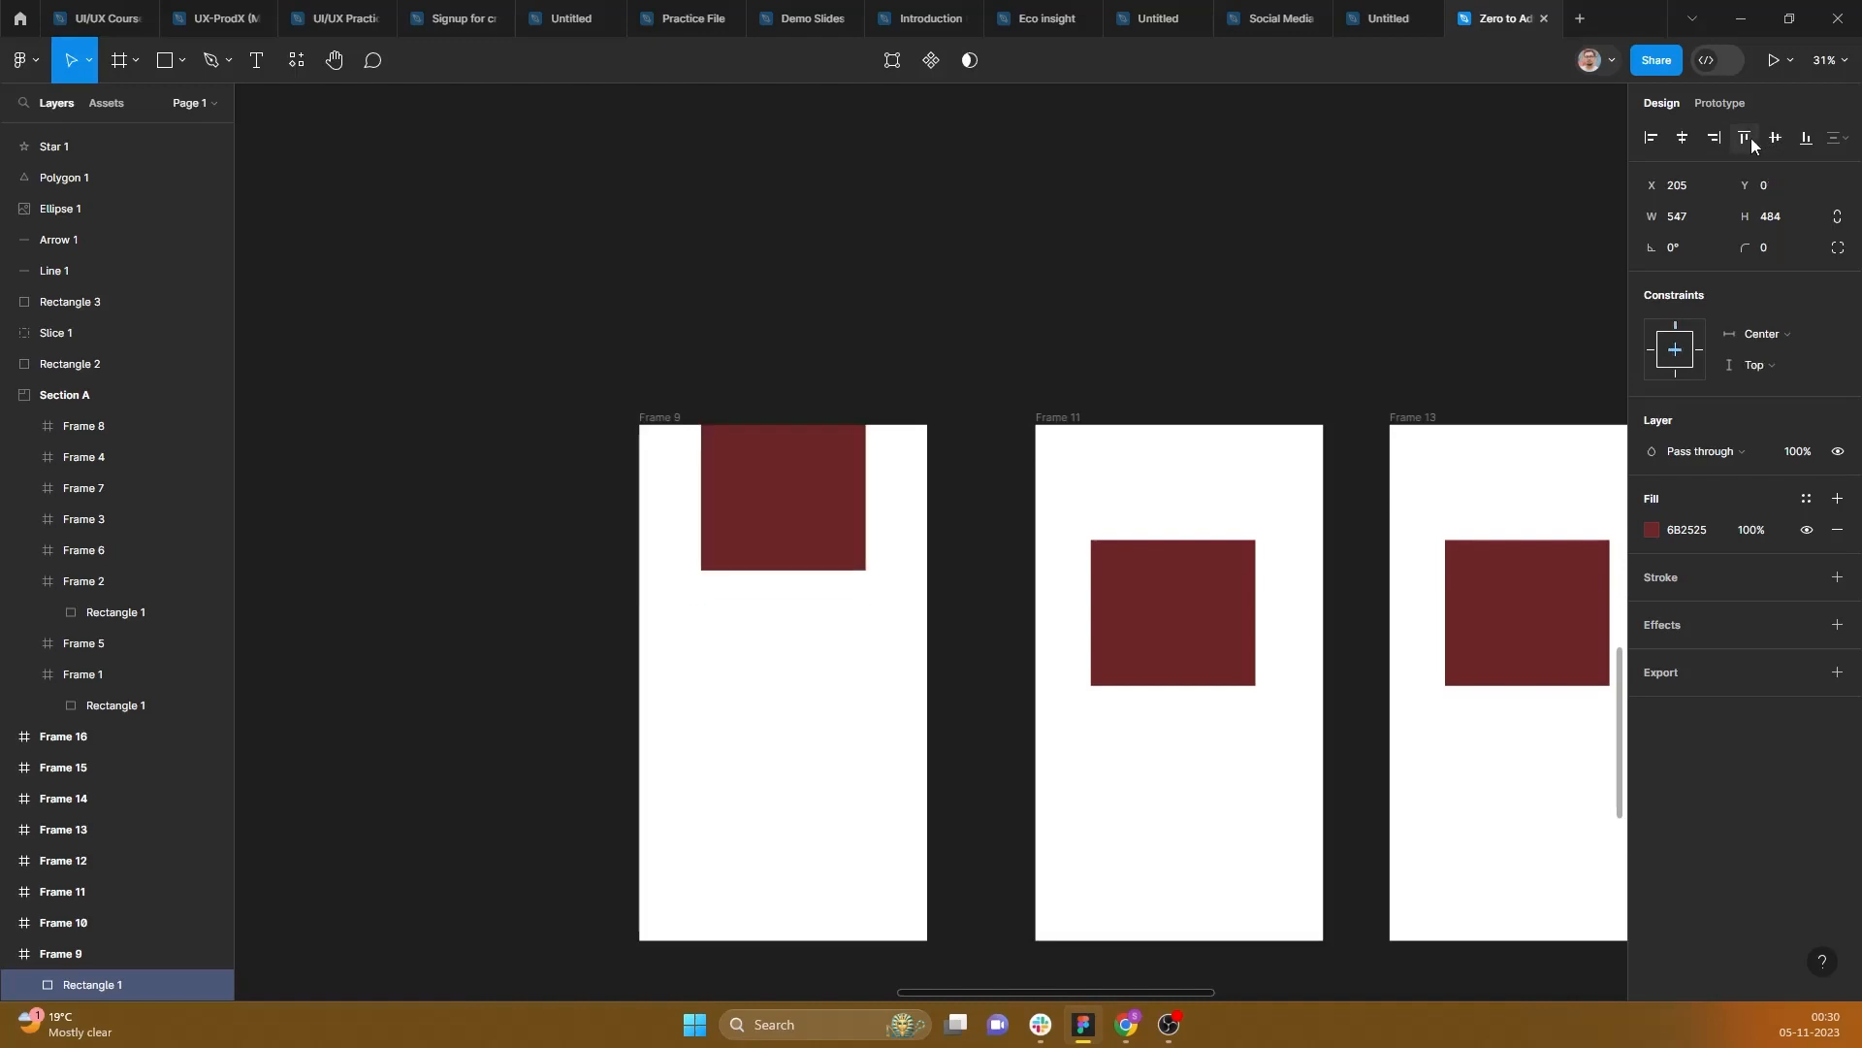
{"action": "left_click", "coordinate": [1802, 142]}
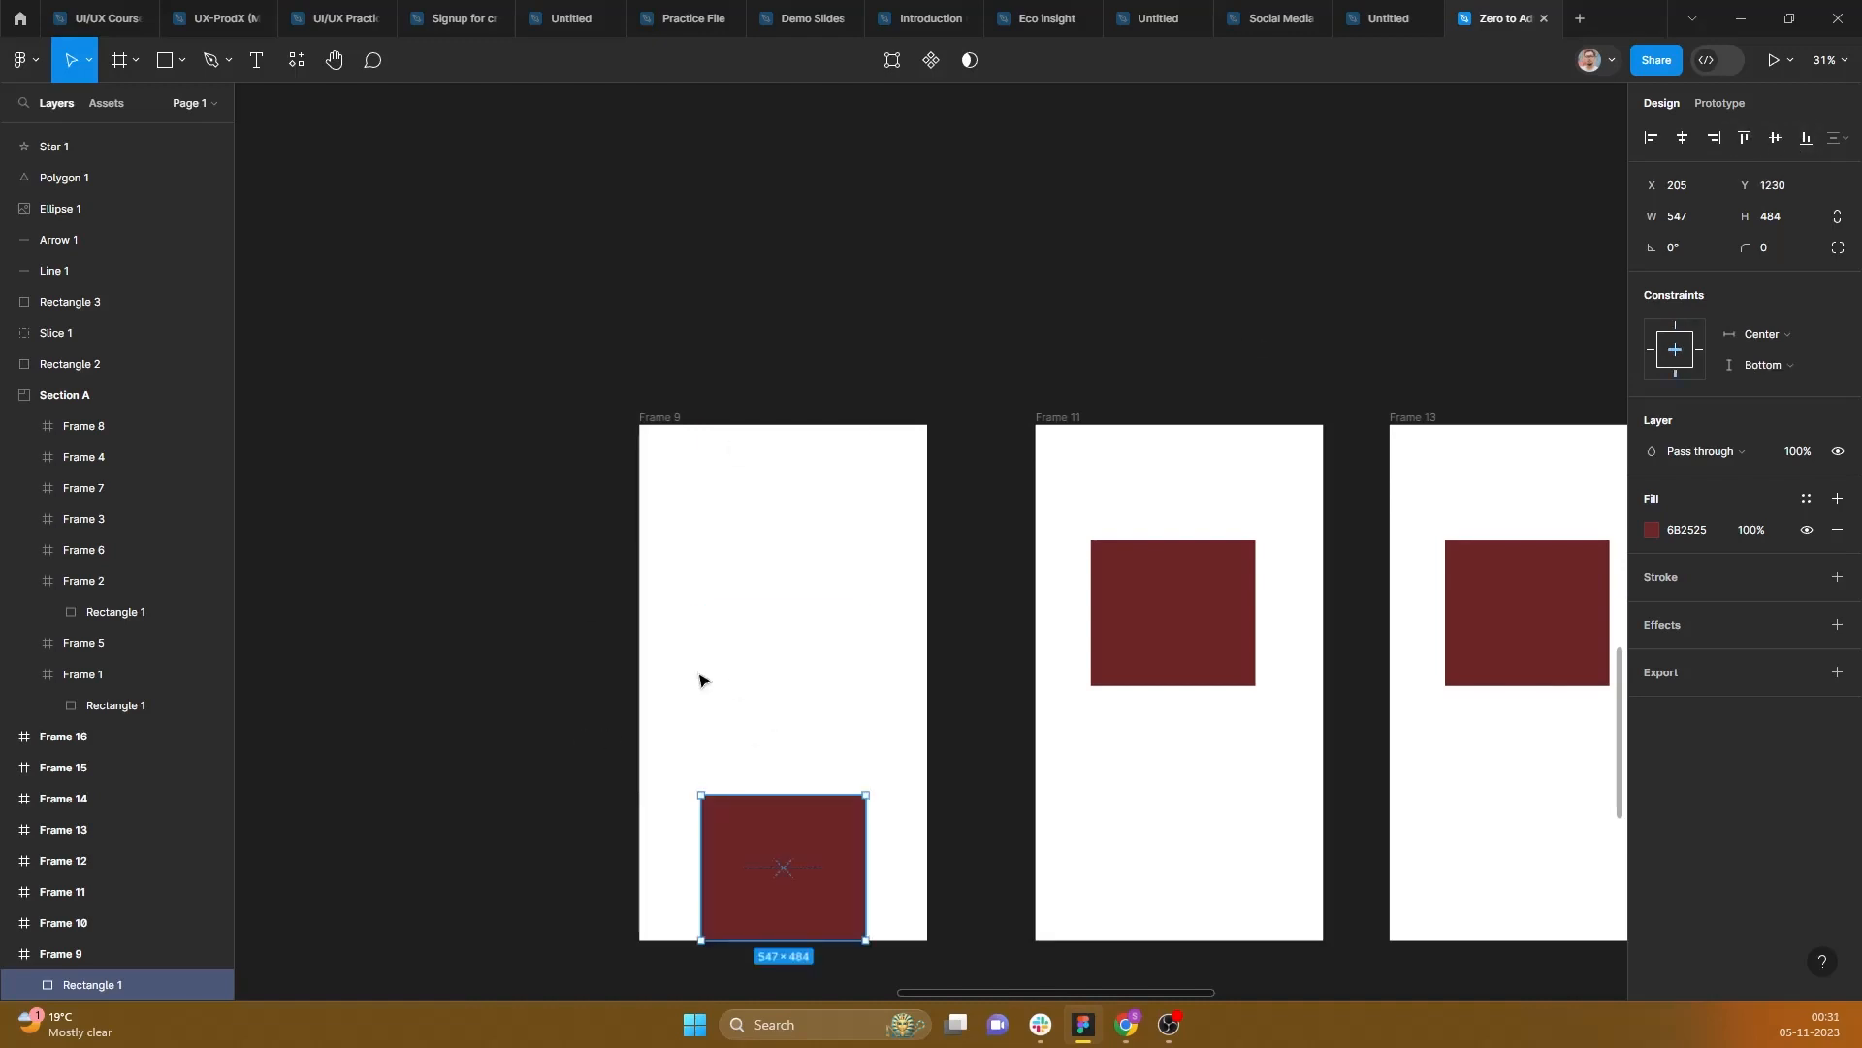
Step: Move the Frame 9 rectangle freehand to the frame's middle, and on to about X 111, Y 19 near its upper edge
{"action": "left_click_drag", "start_coordinate": [781, 873], "coordinate": [793, 679]}
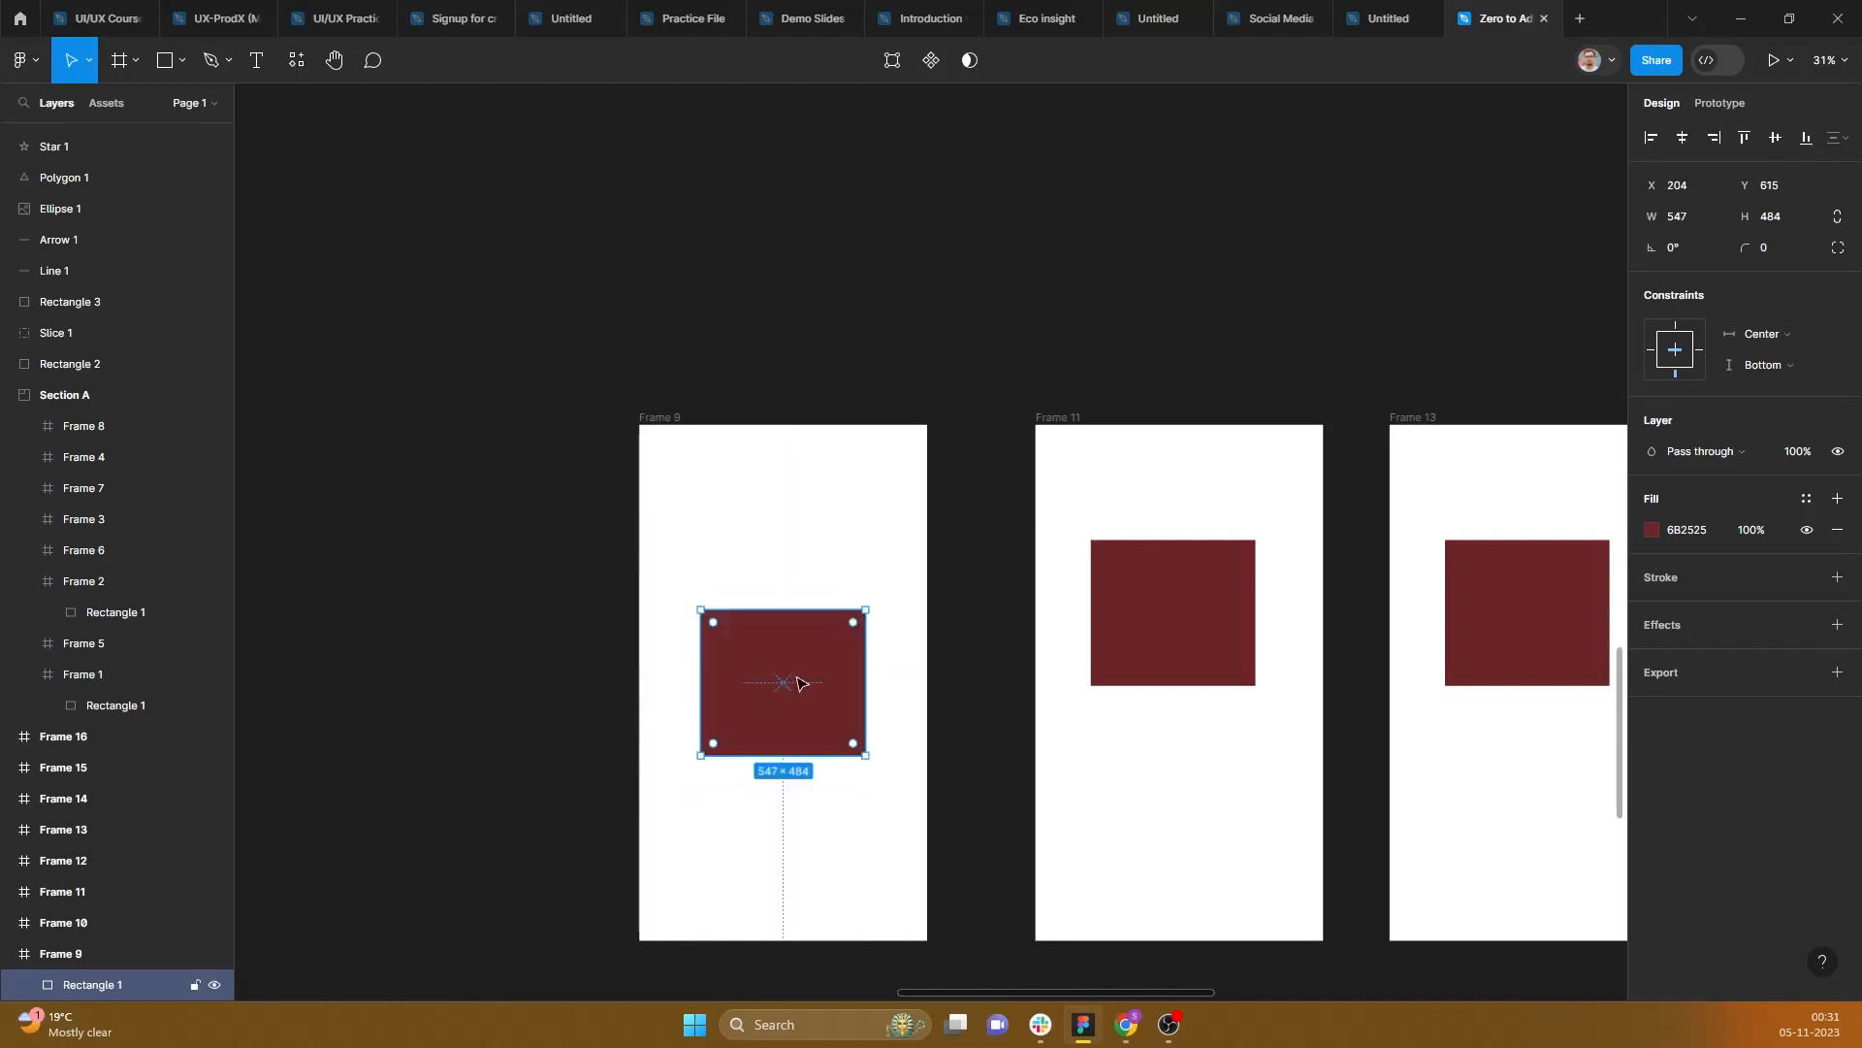
{"action": "left_click", "coordinate": [824, 507]}
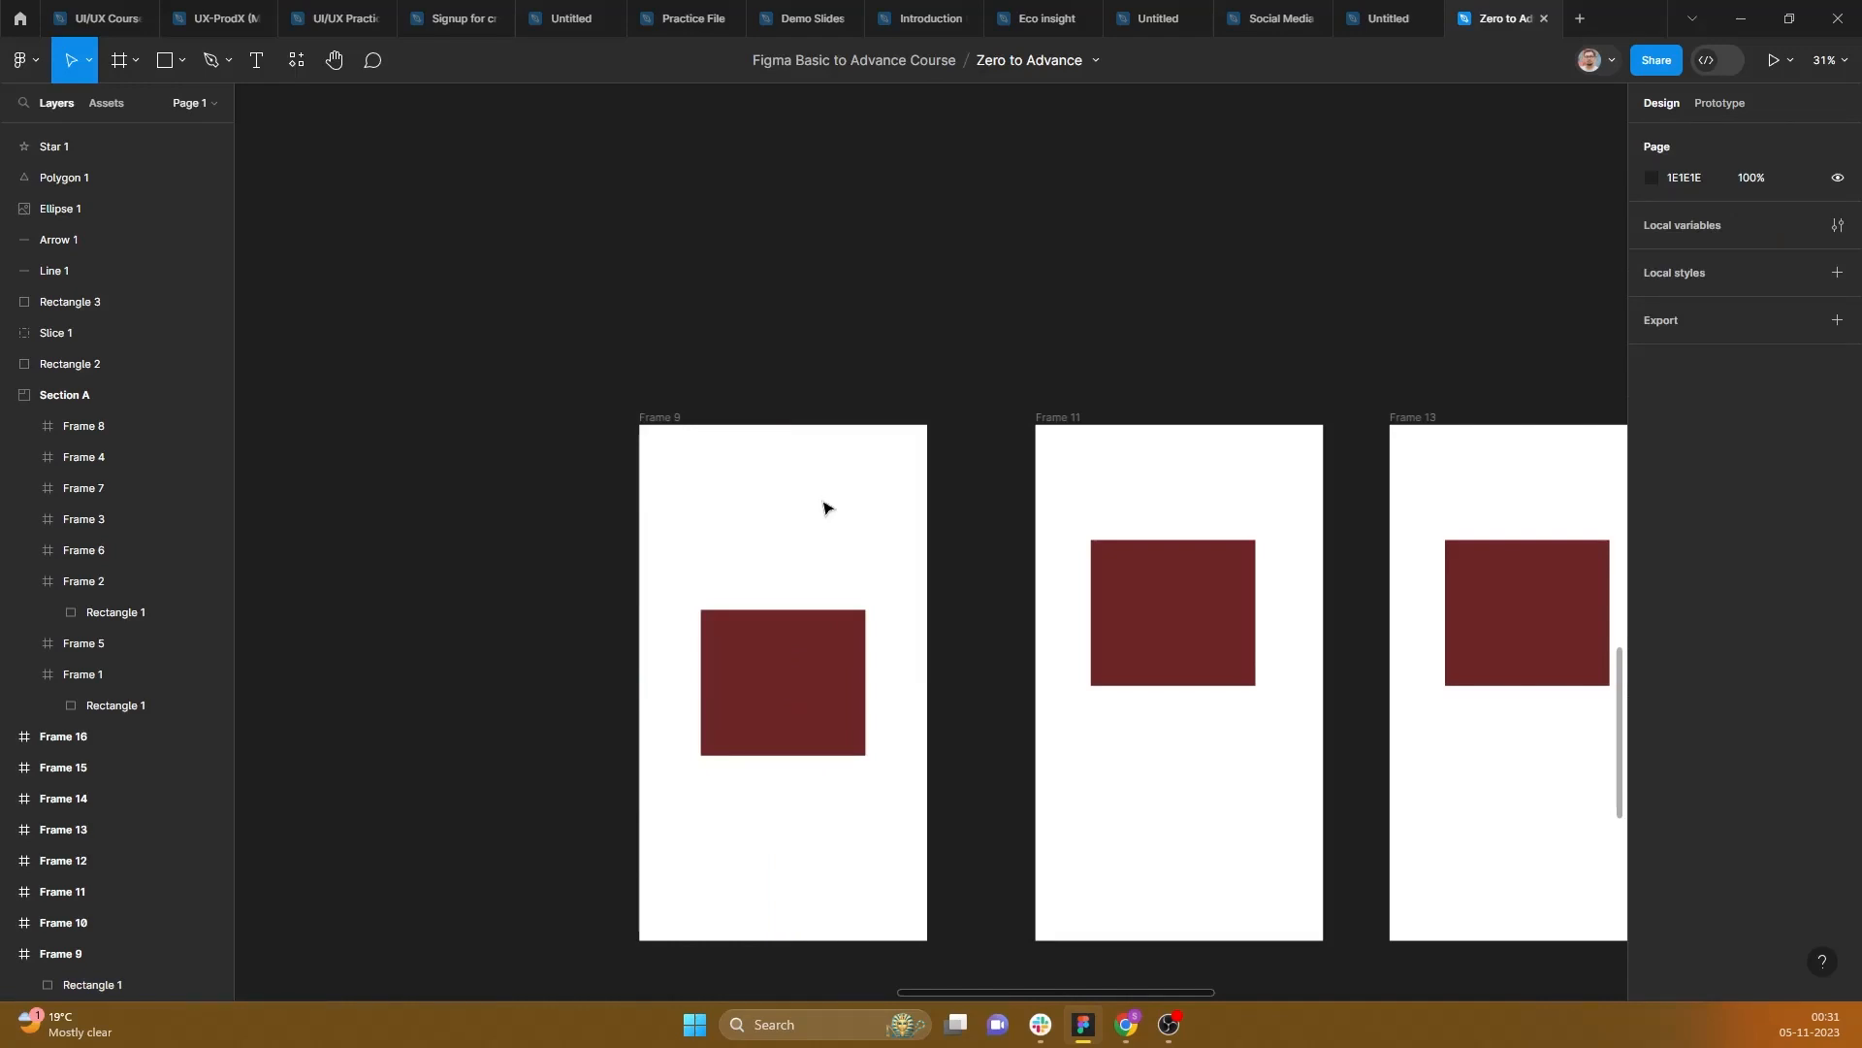
{"action": "left_click", "coordinate": [804, 653]}
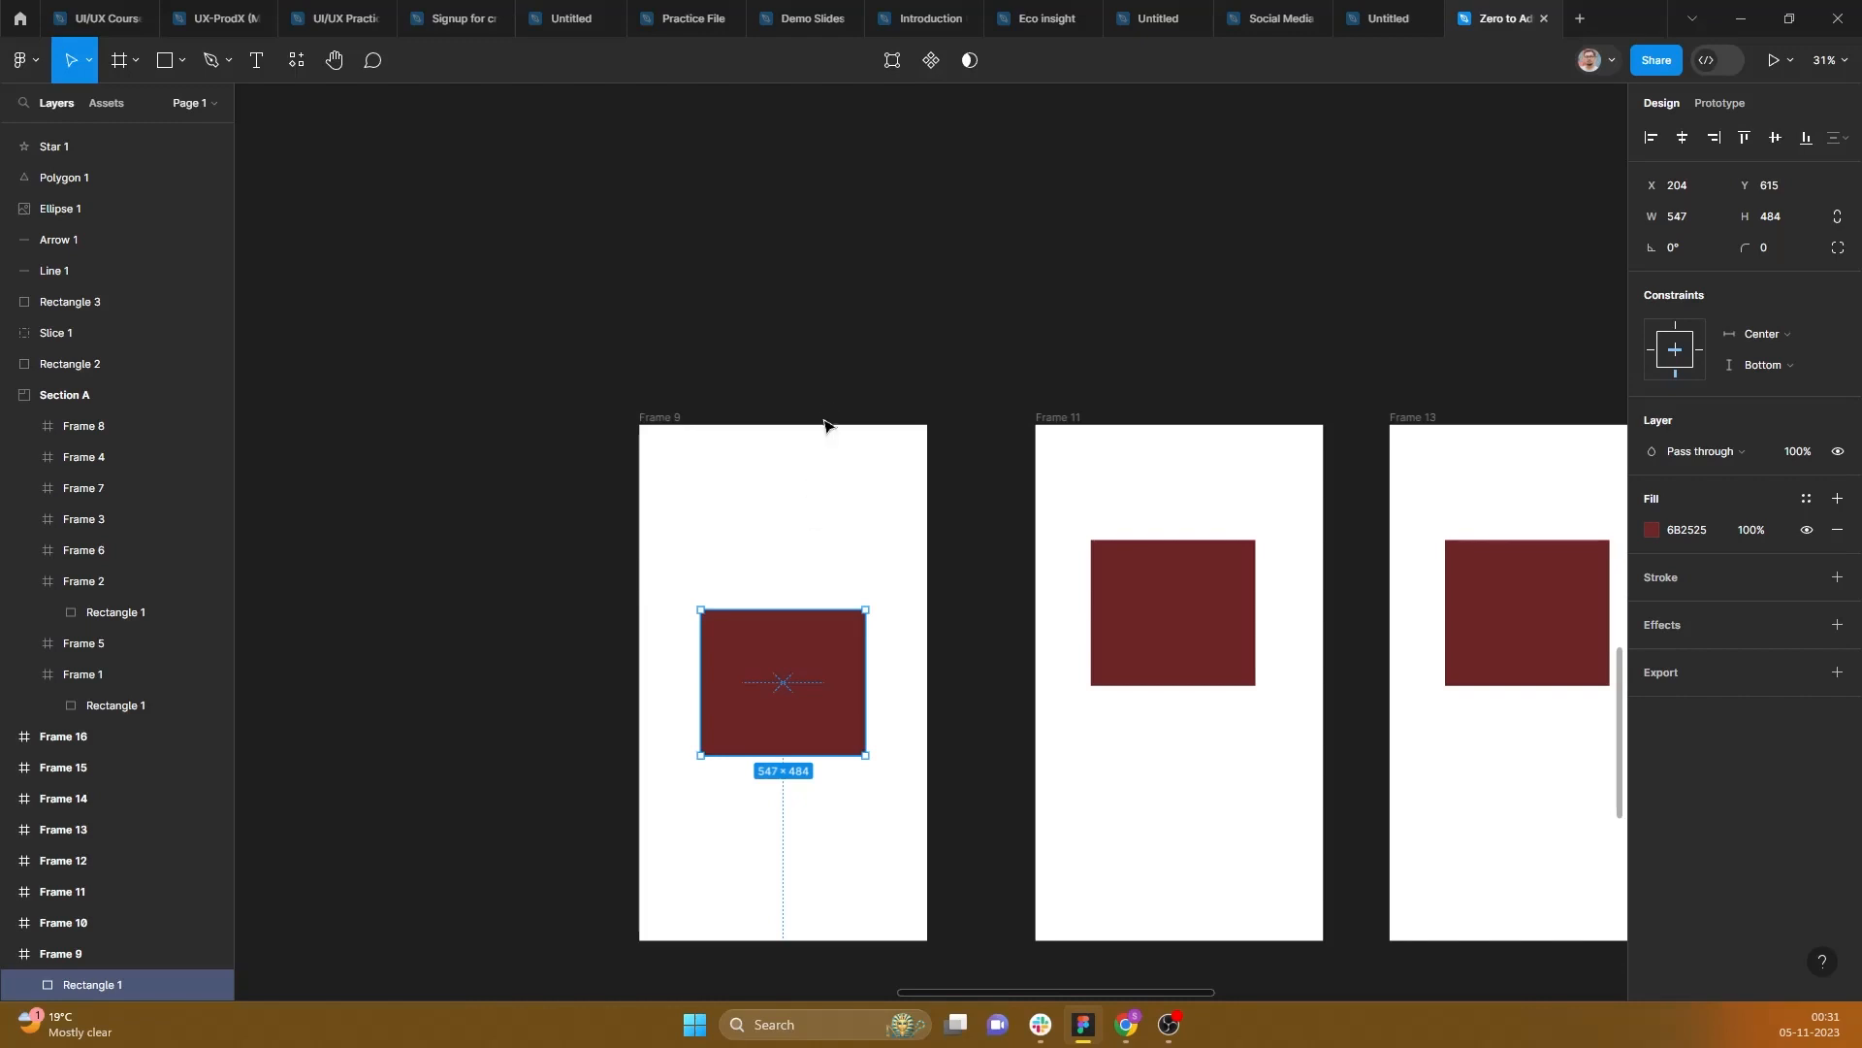
{"action": "left_click_drag", "start_coordinate": [776, 679], "coordinate": [755, 503]}
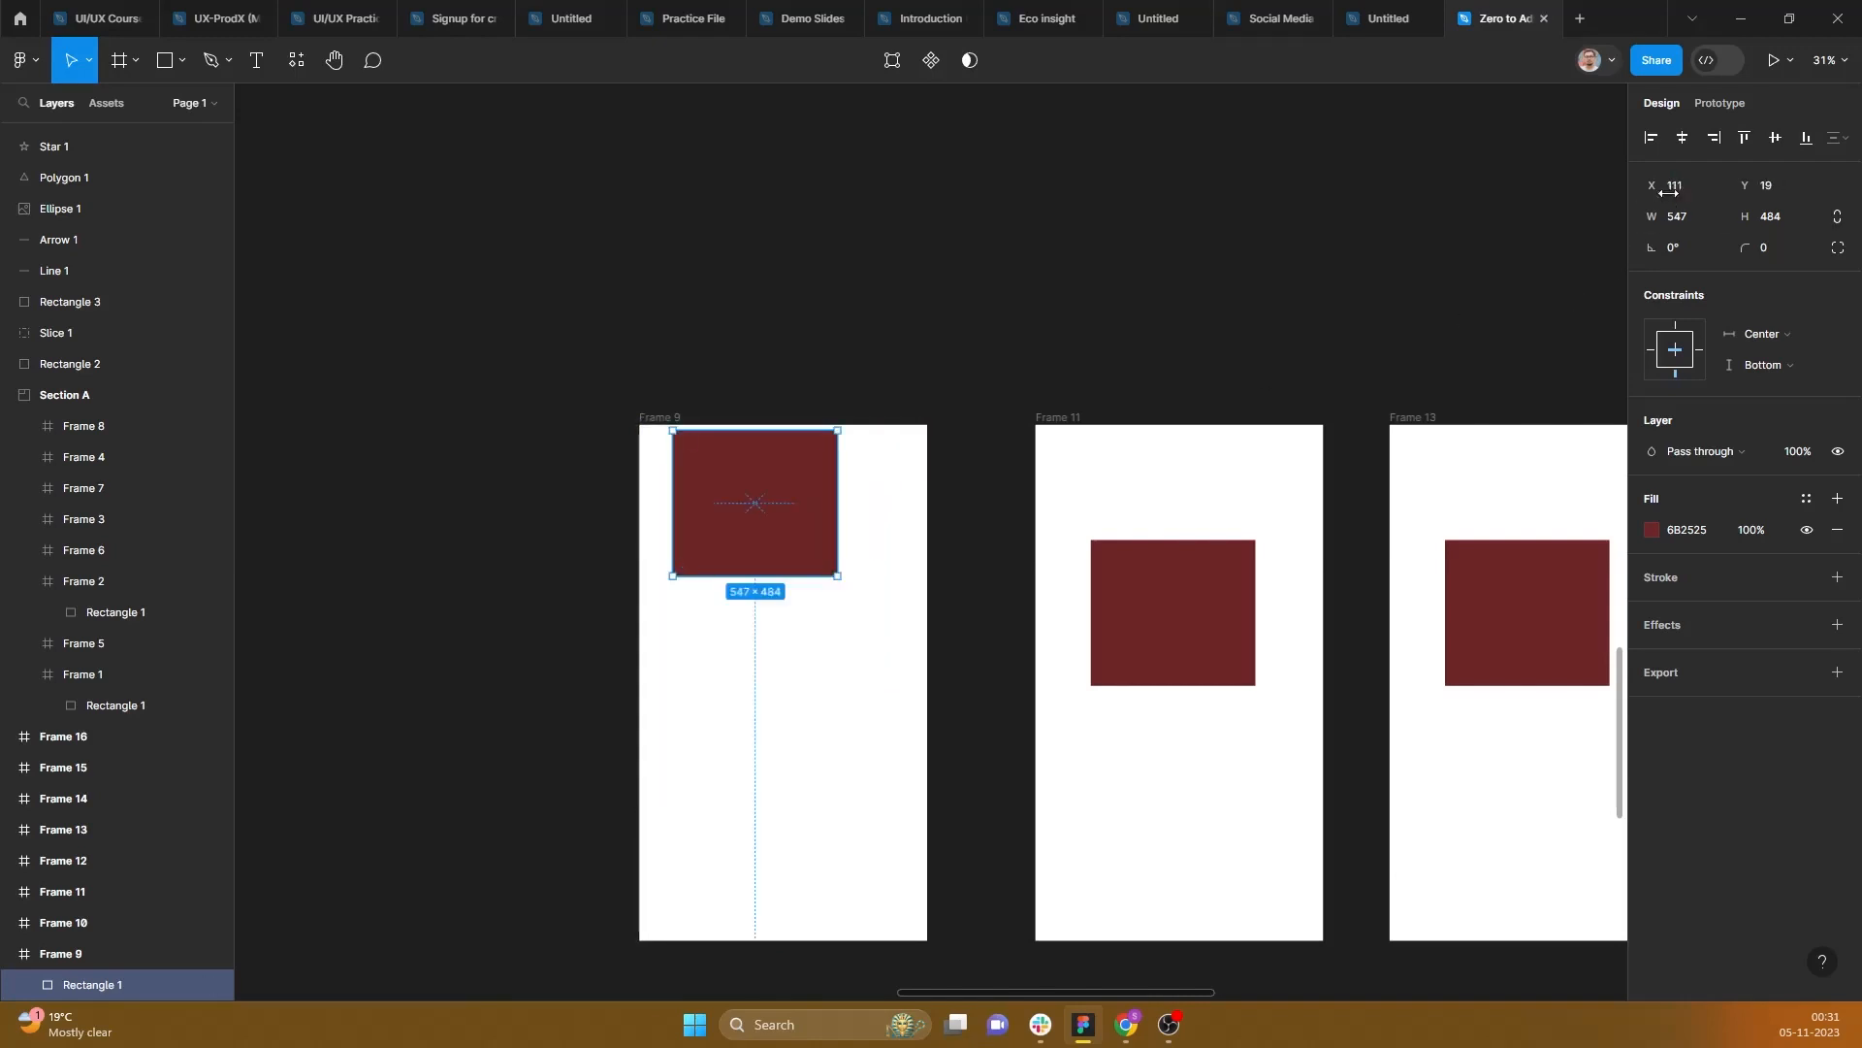
Step: Decrease the Frame 9 rectangle's X position in small increments and raise it back to 104
{"action": "key", "text": "Down"}
{"action": "key", "text": "Down"}
{"action": "key", "text": "Down"}
{"action": "key", "text": "Down"}
{"action": "key", "text": "Down"}
{"action": "key", "text": "Down"}
{"action": "key", "text": "Down"}
{"action": "key", "text": "Down"}
{"action": "key", "text": "Down"}
{"action": "key", "text": "Down"}
{"action": "key", "text": "Down"}
{"action": "key", "text": "Down"}
{"action": "key", "text": "Down"}
{"action": "key", "text": "Down"}
{"action": "key", "text": "Down"}
{"action": "key", "text": "Down"}
{"action": "key", "text": "Down"}
{"action": "key", "text": "Down"}
{"action": "key", "text": "Down"}
{"action": "key", "text": "Down"}
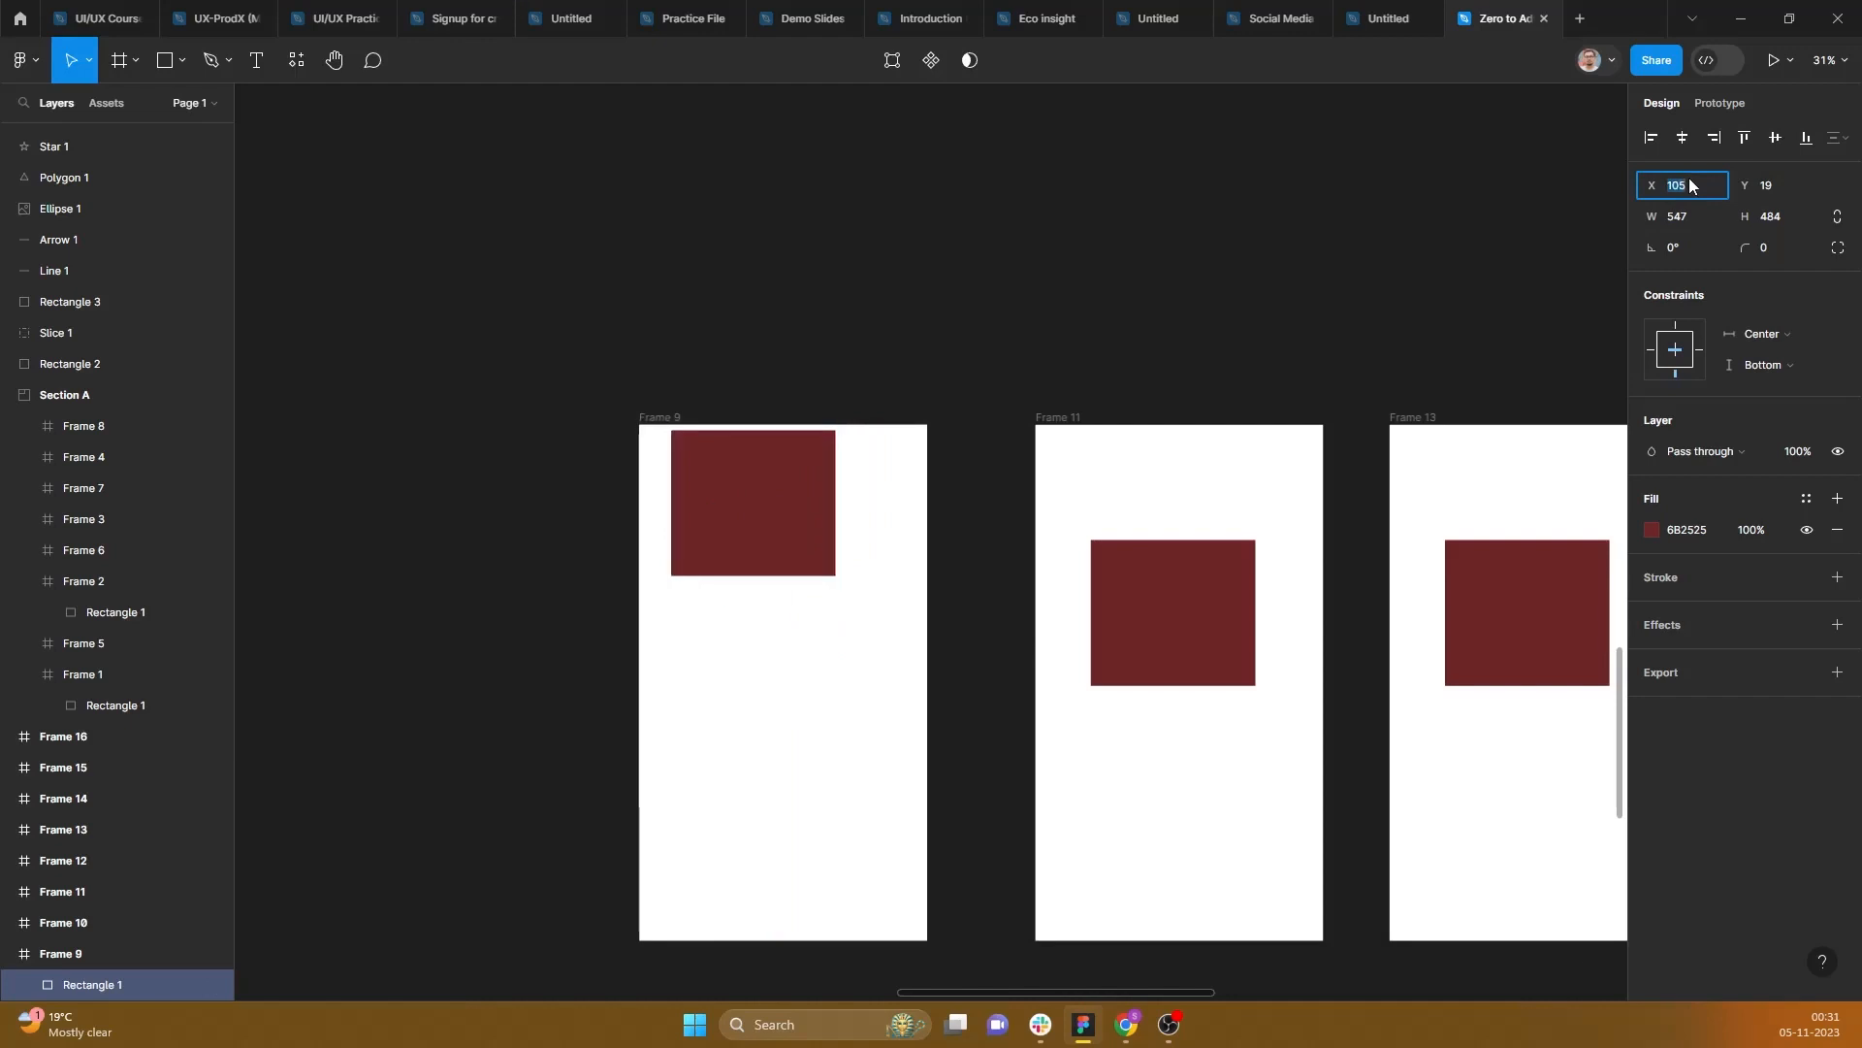
{"action": "key", "text": "Down"}
{"action": "key", "text": "Down"}
{"action": "key", "text": "Down"}
{"action": "key", "text": "Down"}
{"action": "key", "text": "Down"}
{"action": "key", "text": "Down"}
{"action": "key", "text": "Down"}
{"action": "key", "text": "Down"}
{"action": "key", "text": "Down"}
{"action": "key", "text": "Down"}
{"action": "key", "text": "Down"}
{"action": "key", "text": "Up"}
{"action": "key", "text": "Up"}
{"action": "key", "text": "Up"}
{"action": "key", "text": "Up"}
{"action": "key", "text": "Up"}
{"action": "key", "text": "Up"}
{"action": "key", "text": "Up"}
{"action": "key", "text": "Up"}
{"action": "key", "text": "Up"}
{"action": "key", "text": "Up"}
{"action": "key", "text": "Up"}
{"action": "key", "text": "Up"}
{"action": "key", "text": "Up"}
{"action": "key", "text": "Up"}
{"action": "key", "text": "Up"}
{"action": "key", "text": "Up"}
{"action": "key", "text": "Up"}
{"action": "key", "text": "Up"}
{"action": "key", "text": "Up"}
{"action": "key", "text": "Up"}
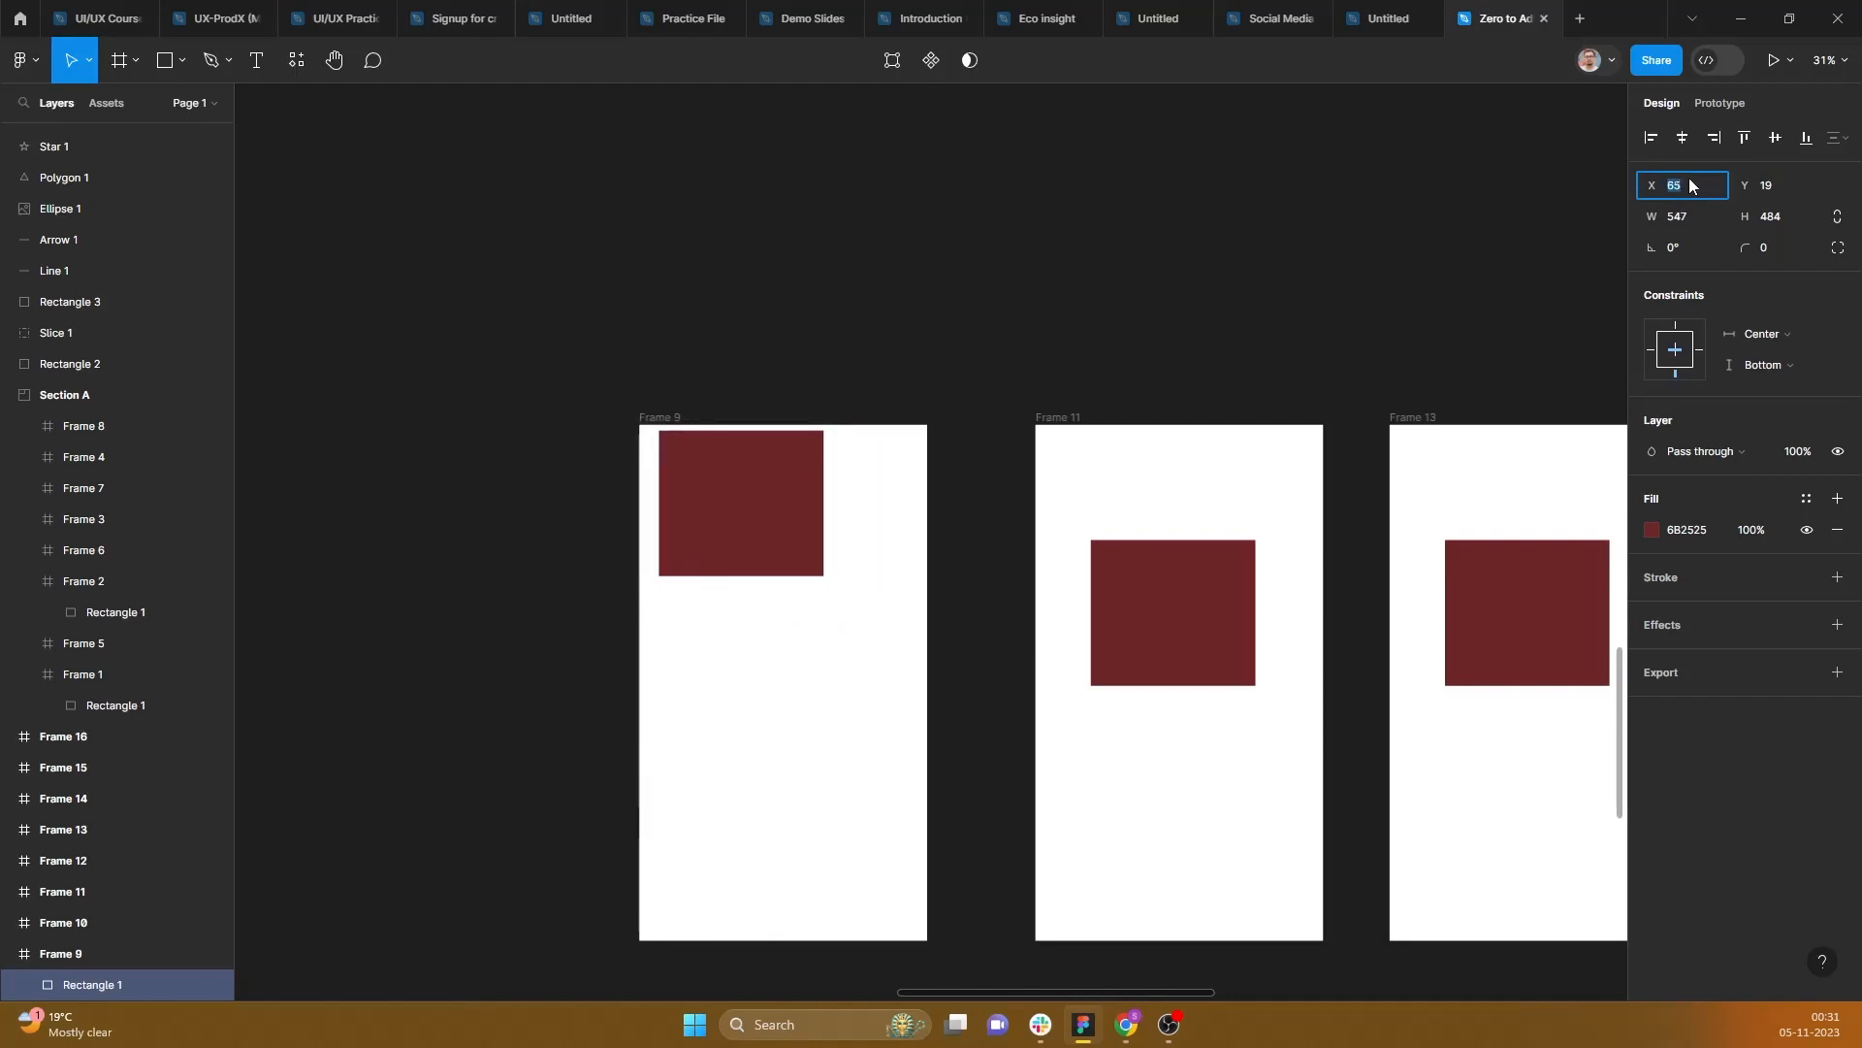
{"action": "key", "text": "Up"}
{"action": "key", "text": "Up"}
{"action": "key", "text": "Up"}
{"action": "key", "text": "Up"}
{"action": "key", "text": "Up"}
{"action": "key", "text": "Up"}
{"action": "key", "text": "Up"}
{"action": "key", "text": "Up"}
{"action": "key", "text": "Up"}
{"action": "key", "text": "Up"}
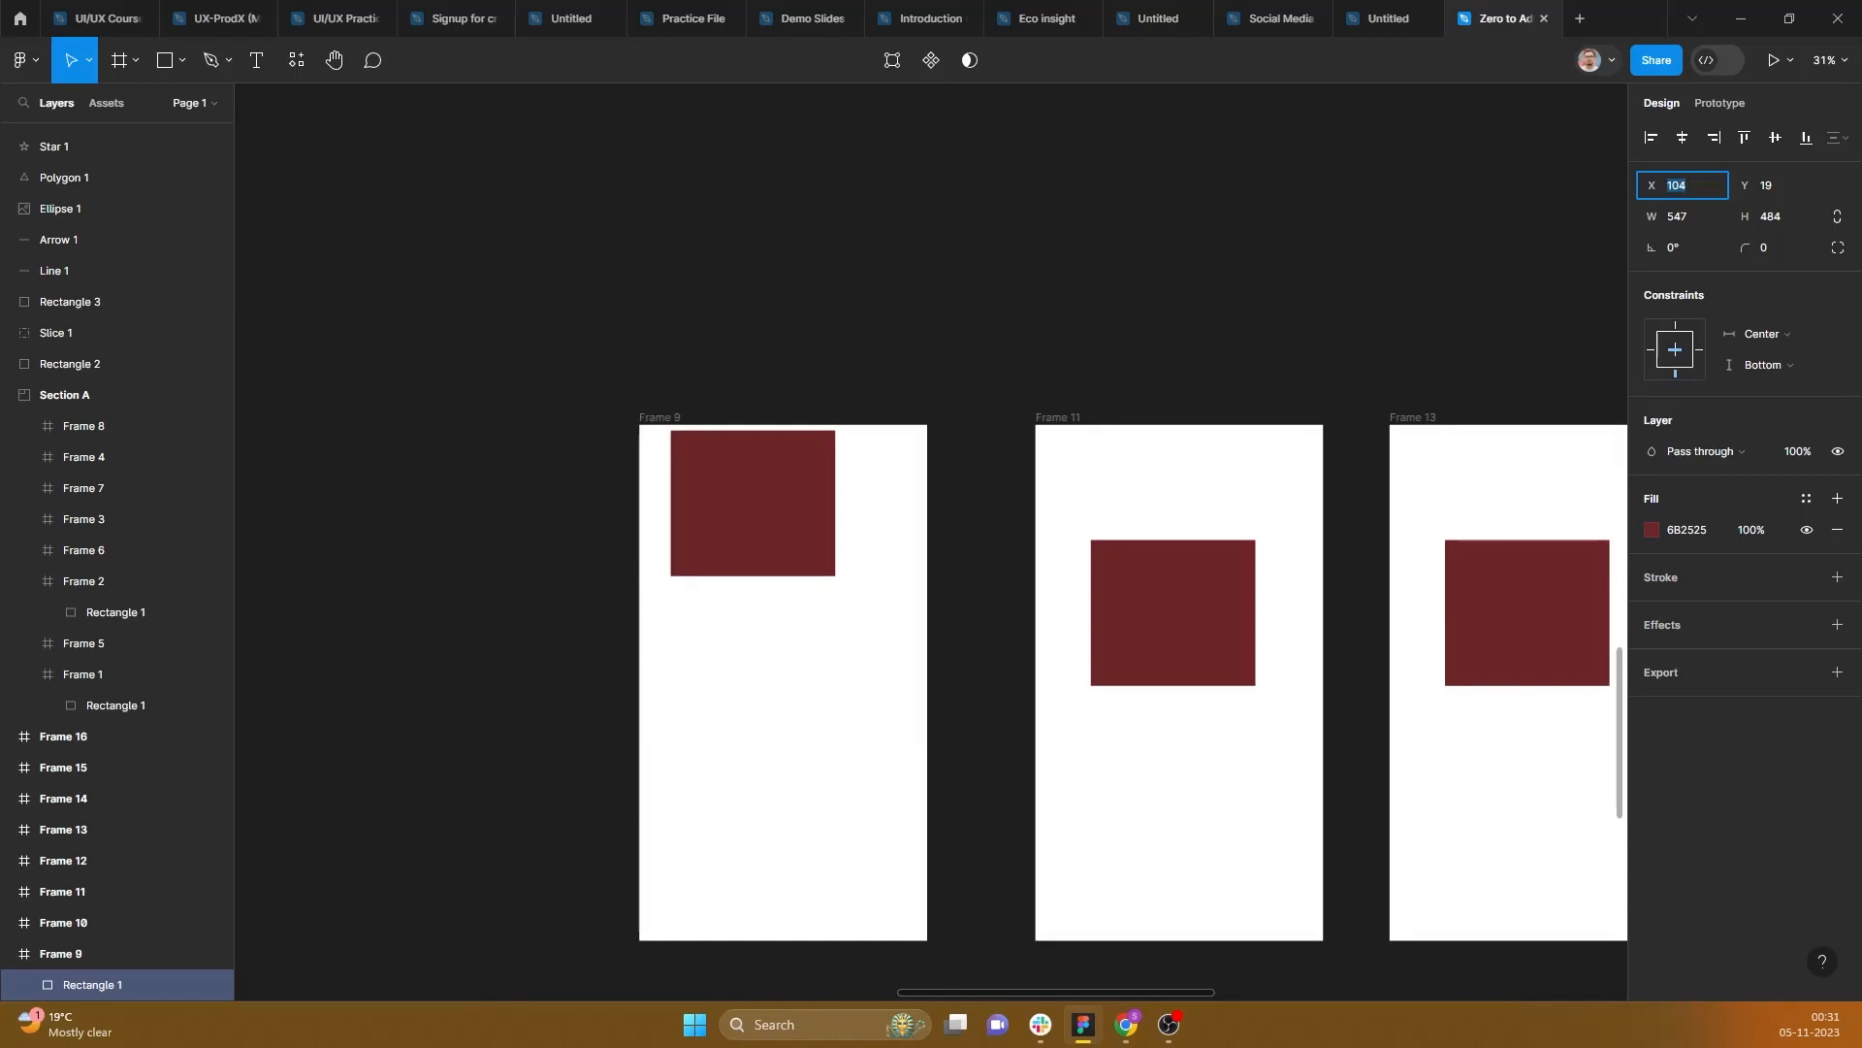
Step: Decrease the rectangle's Y position and raise it to 41, and move the rectangle freehand to about X 181, Y 173
{"action": "left_click", "coordinate": [1778, 182]}
{"action": "key", "text": "Down"}
{"action": "key", "text": "Down"}
{"action": "key", "text": "Down"}
{"action": "key", "text": "Down"}
{"action": "key", "text": "Down"}
{"action": "key", "text": "Down"}
{"action": "key", "text": "Down"}
{"action": "key", "text": "Down"}
{"action": "key", "text": "Down"}
{"action": "key", "text": "Down"}
{"action": "key", "text": "Down"}
{"action": "key", "text": "Down"}
{"action": "key", "text": "Down"}
{"action": "key", "text": "Down"}
{"action": "key", "text": "Down"}
{"action": "key", "text": "Down"}
{"action": "key", "text": "Down"}
{"action": "key", "text": "Down"}
{"action": "key", "text": "Down"}
{"action": "key", "text": "Down"}
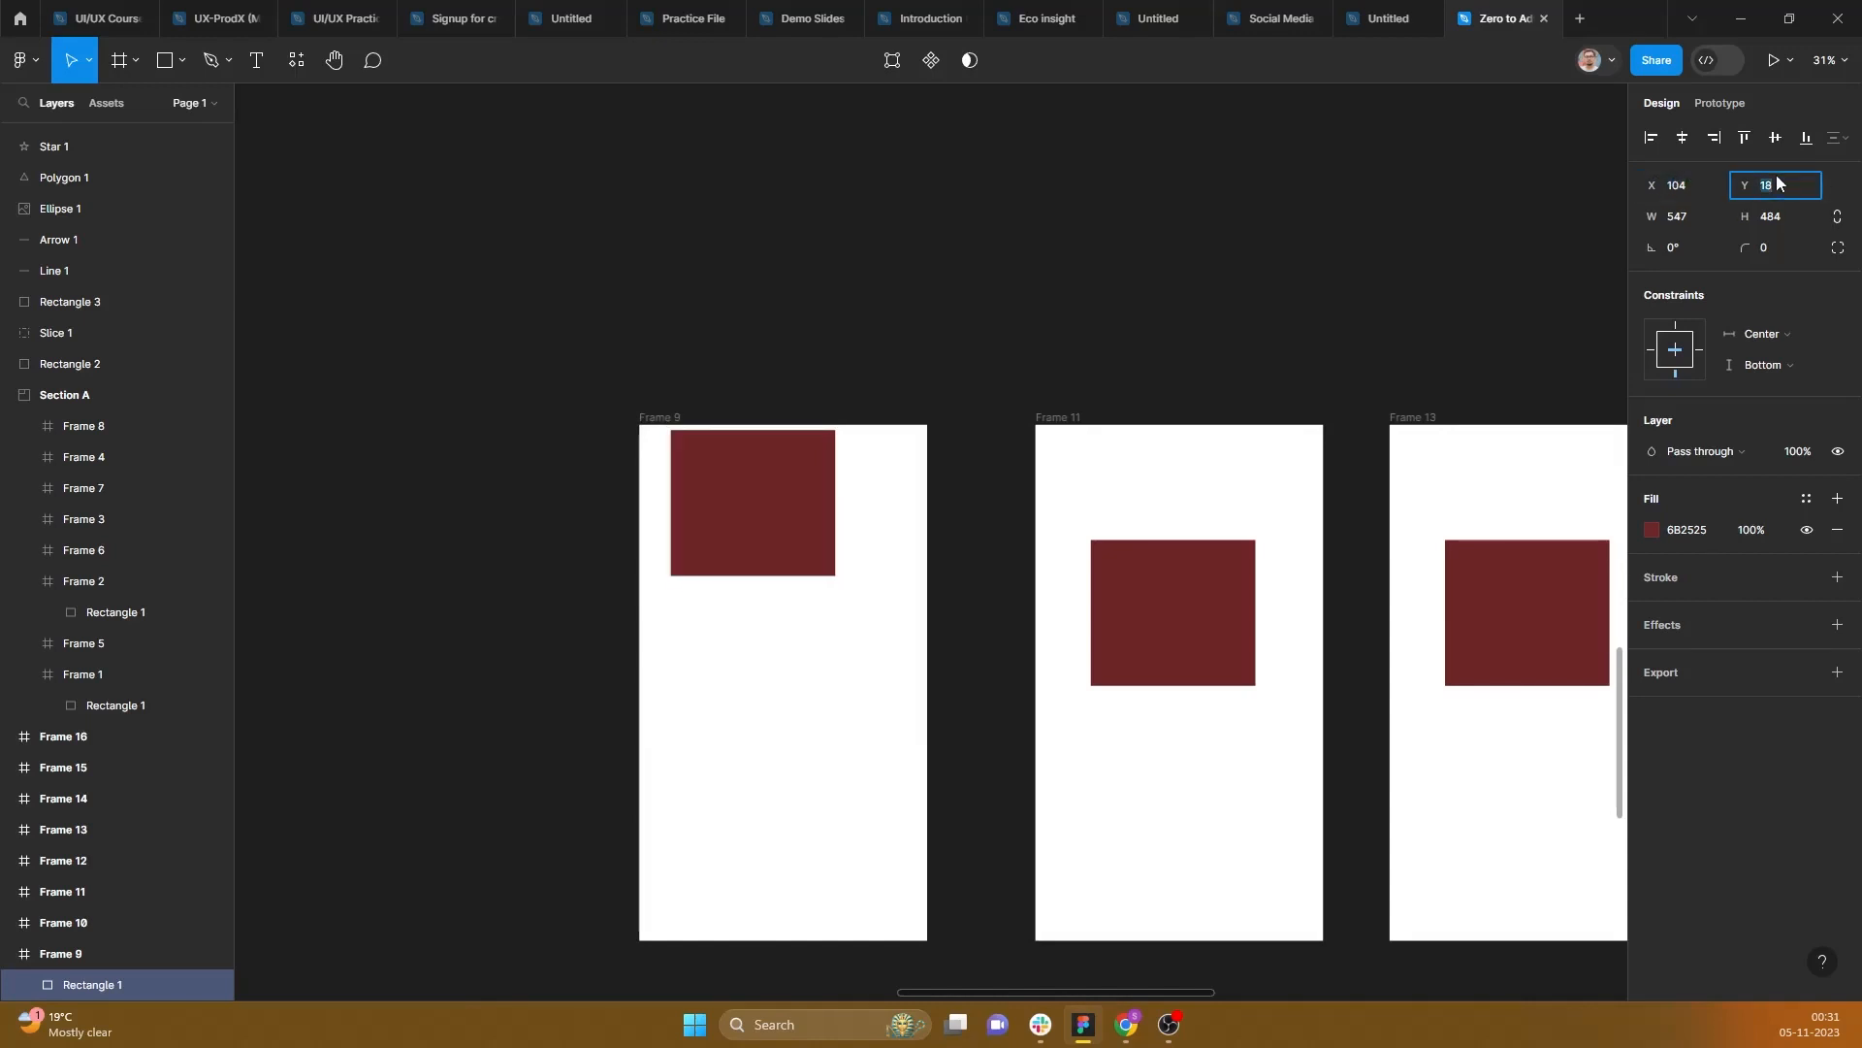
{"action": "key", "text": "Up"}
{"action": "key", "text": "Up"}
{"action": "key", "text": "Up"}
{"action": "key", "text": "Up"}
{"action": "key", "text": "Up"}
{"action": "key", "text": "Up"}
{"action": "key", "text": "Up"}
{"action": "key", "text": "Up"}
{"action": "key", "text": "Up"}
{"action": "key", "text": "Up"}
{"action": "key", "text": "Up"}
{"action": "key", "text": "Up"}
{"action": "key", "text": "Up"}
{"action": "key", "text": "Up"}
{"action": "key", "text": "Up"}
{"action": "key", "text": "Up"}
{"action": "key", "text": "Up"}
{"action": "key", "text": "Up"}
{"action": "key", "text": "Up"}
{"action": "key", "text": "Up"}
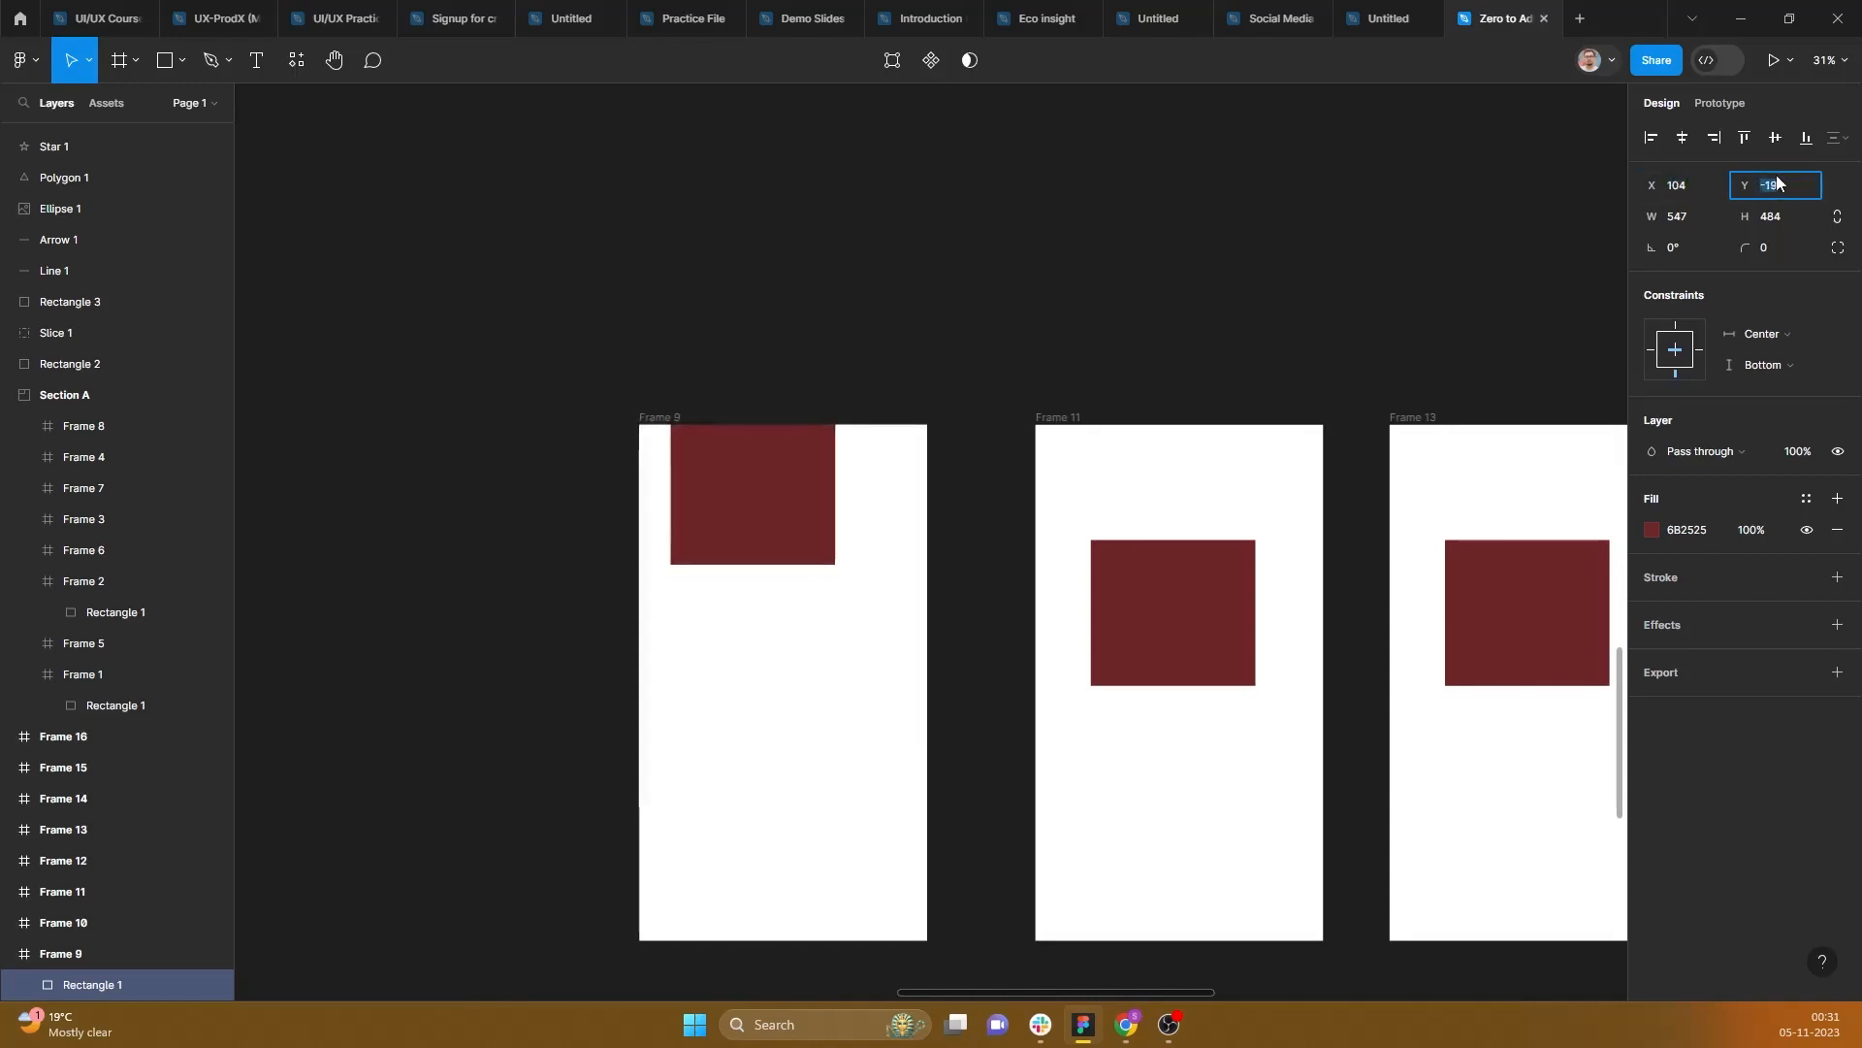
{"action": "key", "text": "Up"}
{"action": "key", "text": "Up"}
{"action": "key", "text": "Up"}
{"action": "key", "text": "Up"}
{"action": "key", "text": "Up"}
{"action": "key", "text": "Up"}
{"action": "key", "text": "Up"}
{"action": "key", "text": "Up"}
{"action": "key", "text": "Up"}
{"action": "key", "text": "Up"}
{"action": "key", "text": "Up"}
{"action": "key", "text": "Up"}
{"action": "key", "text": "Up"}
{"action": "key", "text": "Up"}
{"action": "key", "text": "Up"}
{"action": "key", "text": "Up"}
{"action": "key", "text": "Up"}
{"action": "key", "text": "Up"}
{"action": "key", "text": "Up"}
{"action": "key", "text": "Up"}
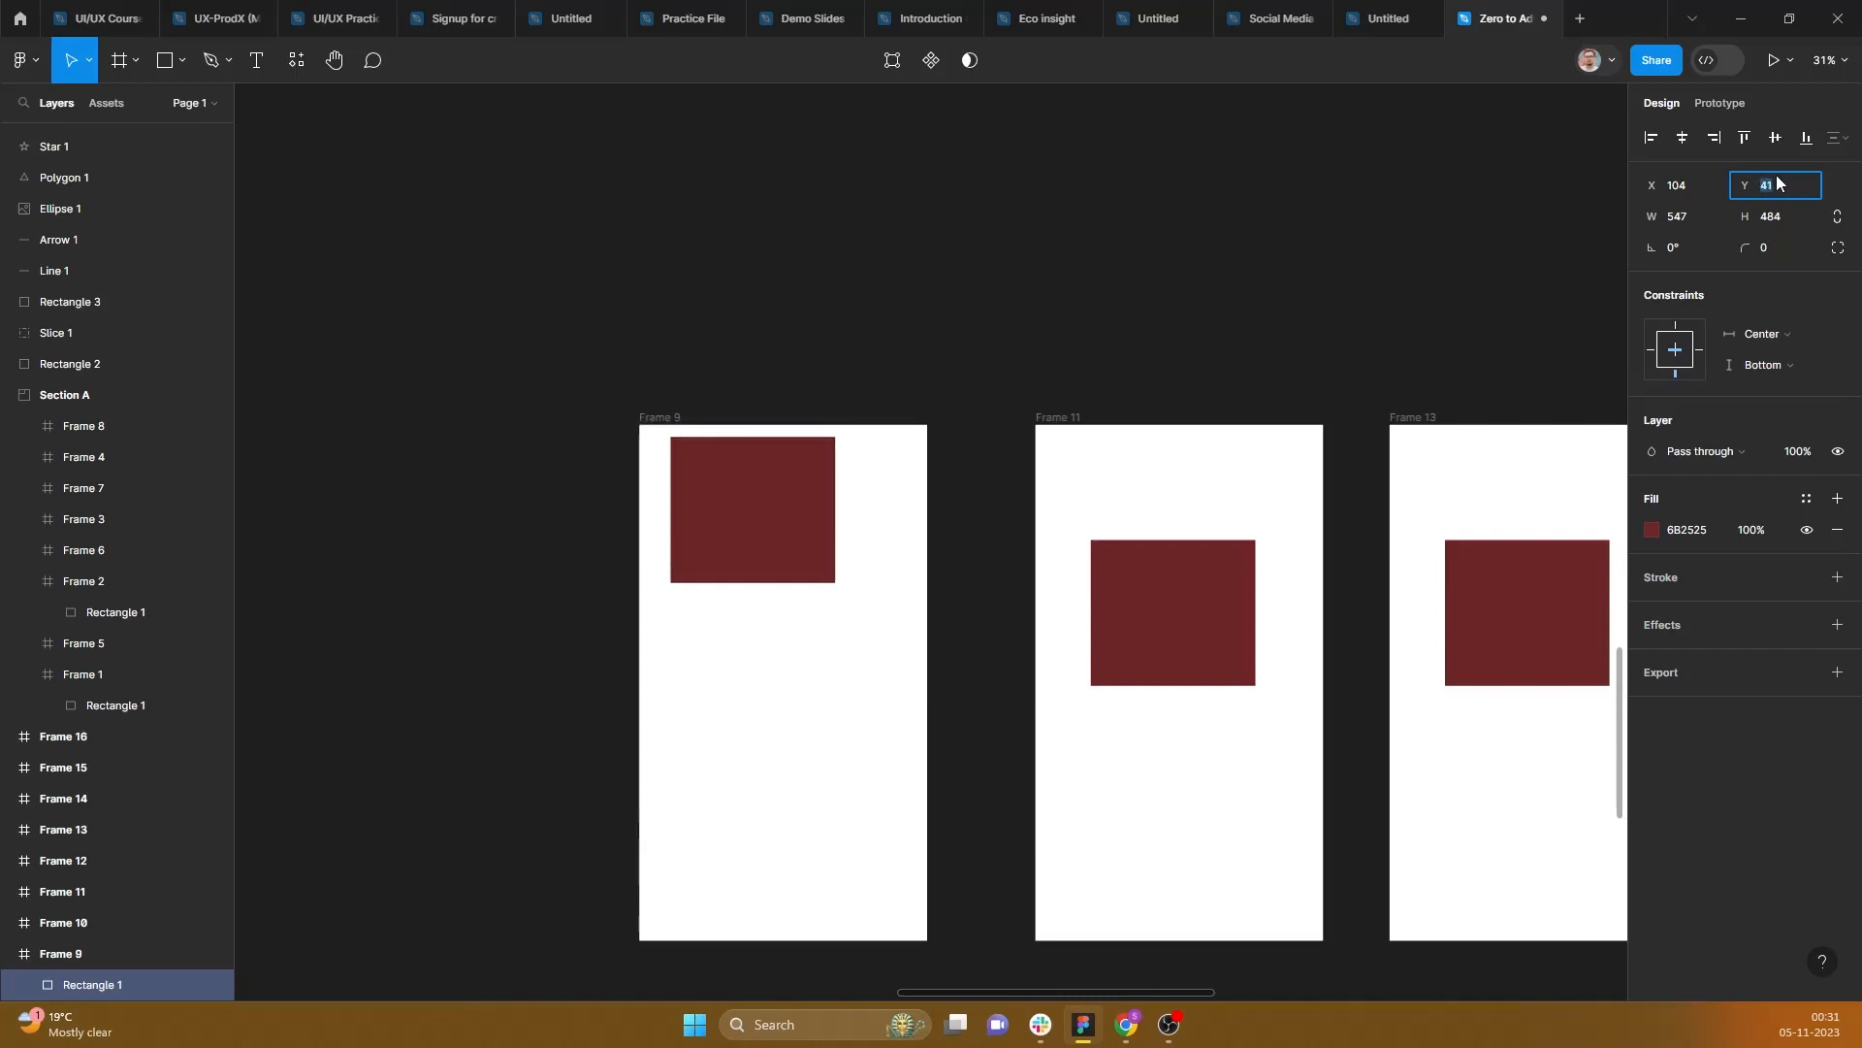
{"action": "mouse_move", "coordinate": [750, 539]}
{"action": "left_mouse_down"}
{"action": "mouse_move", "coordinate": [773, 640]}
{"action": "mouse_move", "coordinate": [740, 573]}
{"action": "mouse_move", "coordinate": [808, 551]}
{"action": "mouse_move", "coordinate": [786, 578]}
{"action": "mouse_move", "coordinate": [773, 560]}
{"action": "left_mouse_up"}
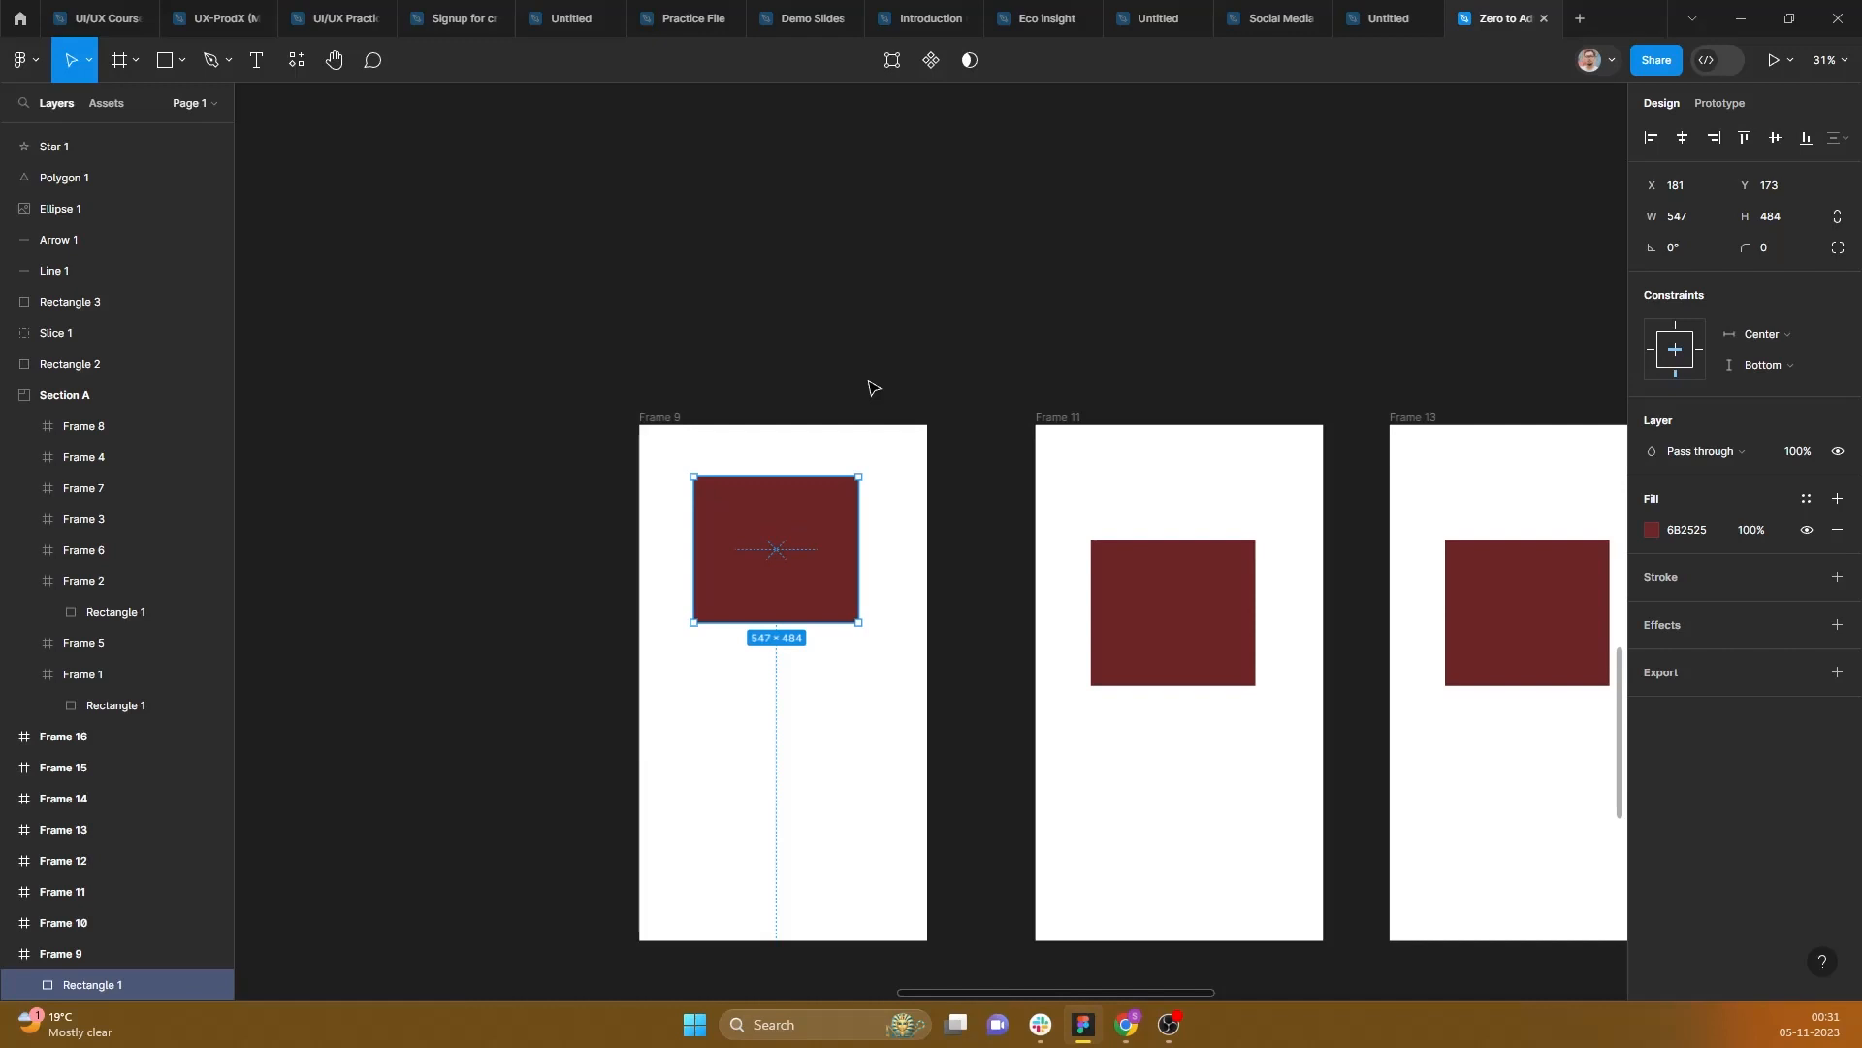
Step: Try a width of 50 and a height of 100 on the Frame 9 rectangle, and undo both size changes
{"action": "left_click", "coordinate": [1727, 223]}
{"action": "key", "text": "Return"}
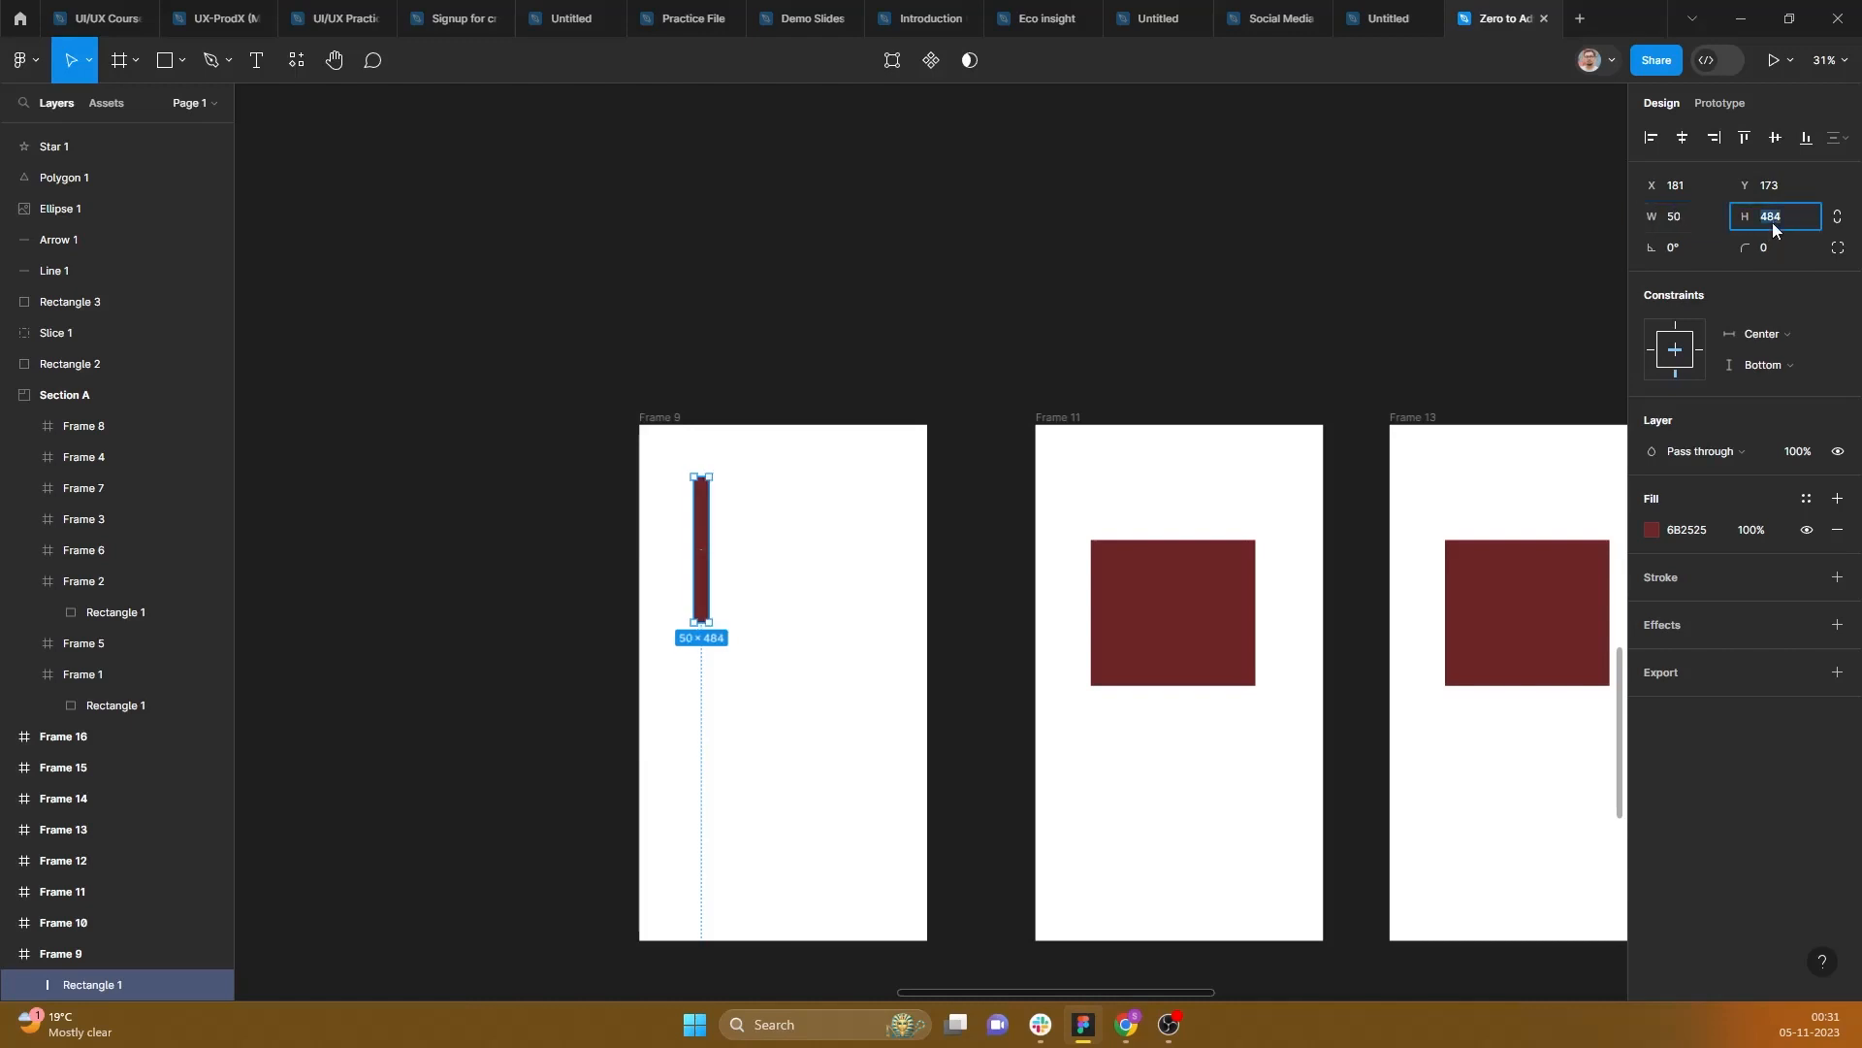
{"action": "left_click", "coordinate": [1772, 223]}
{"action": "type", "text": "100"}
{"action": "key", "text": "Return"}
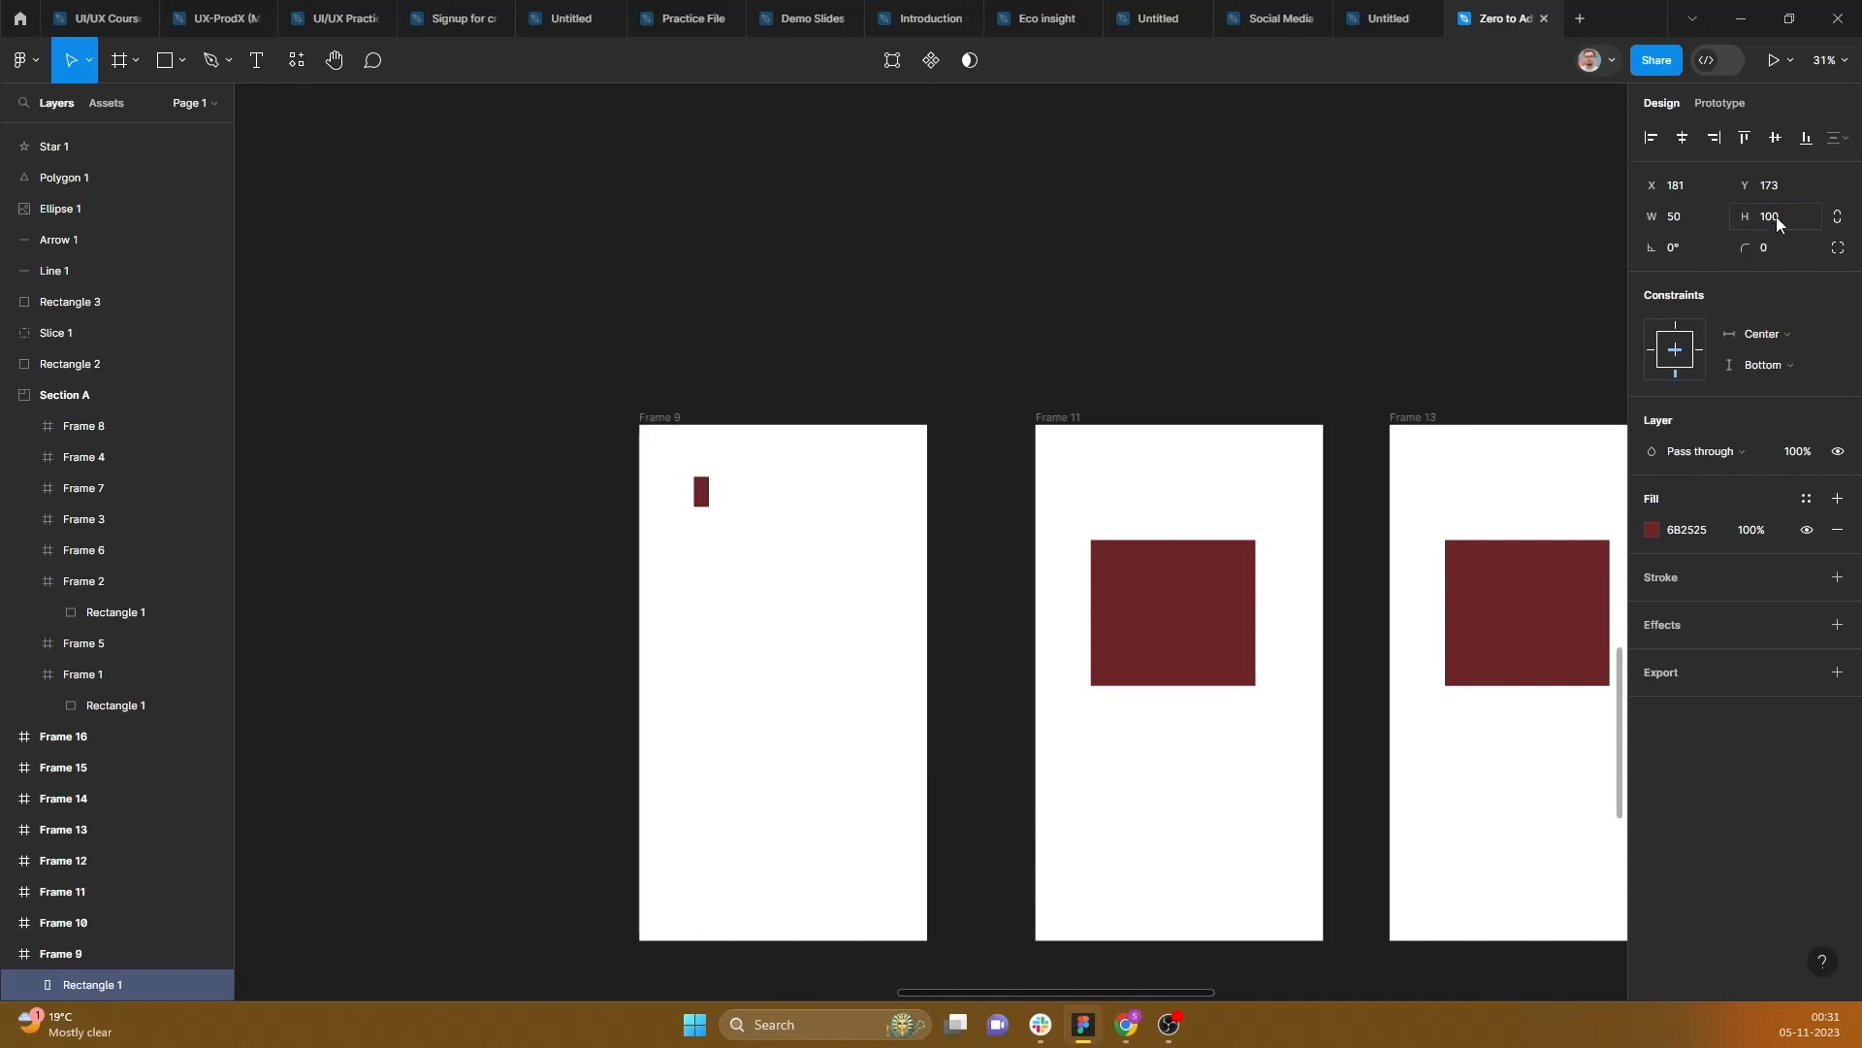
{"action": "key", "text": "ctrl+z"}
{"action": "key", "text": "ctrl+z"}
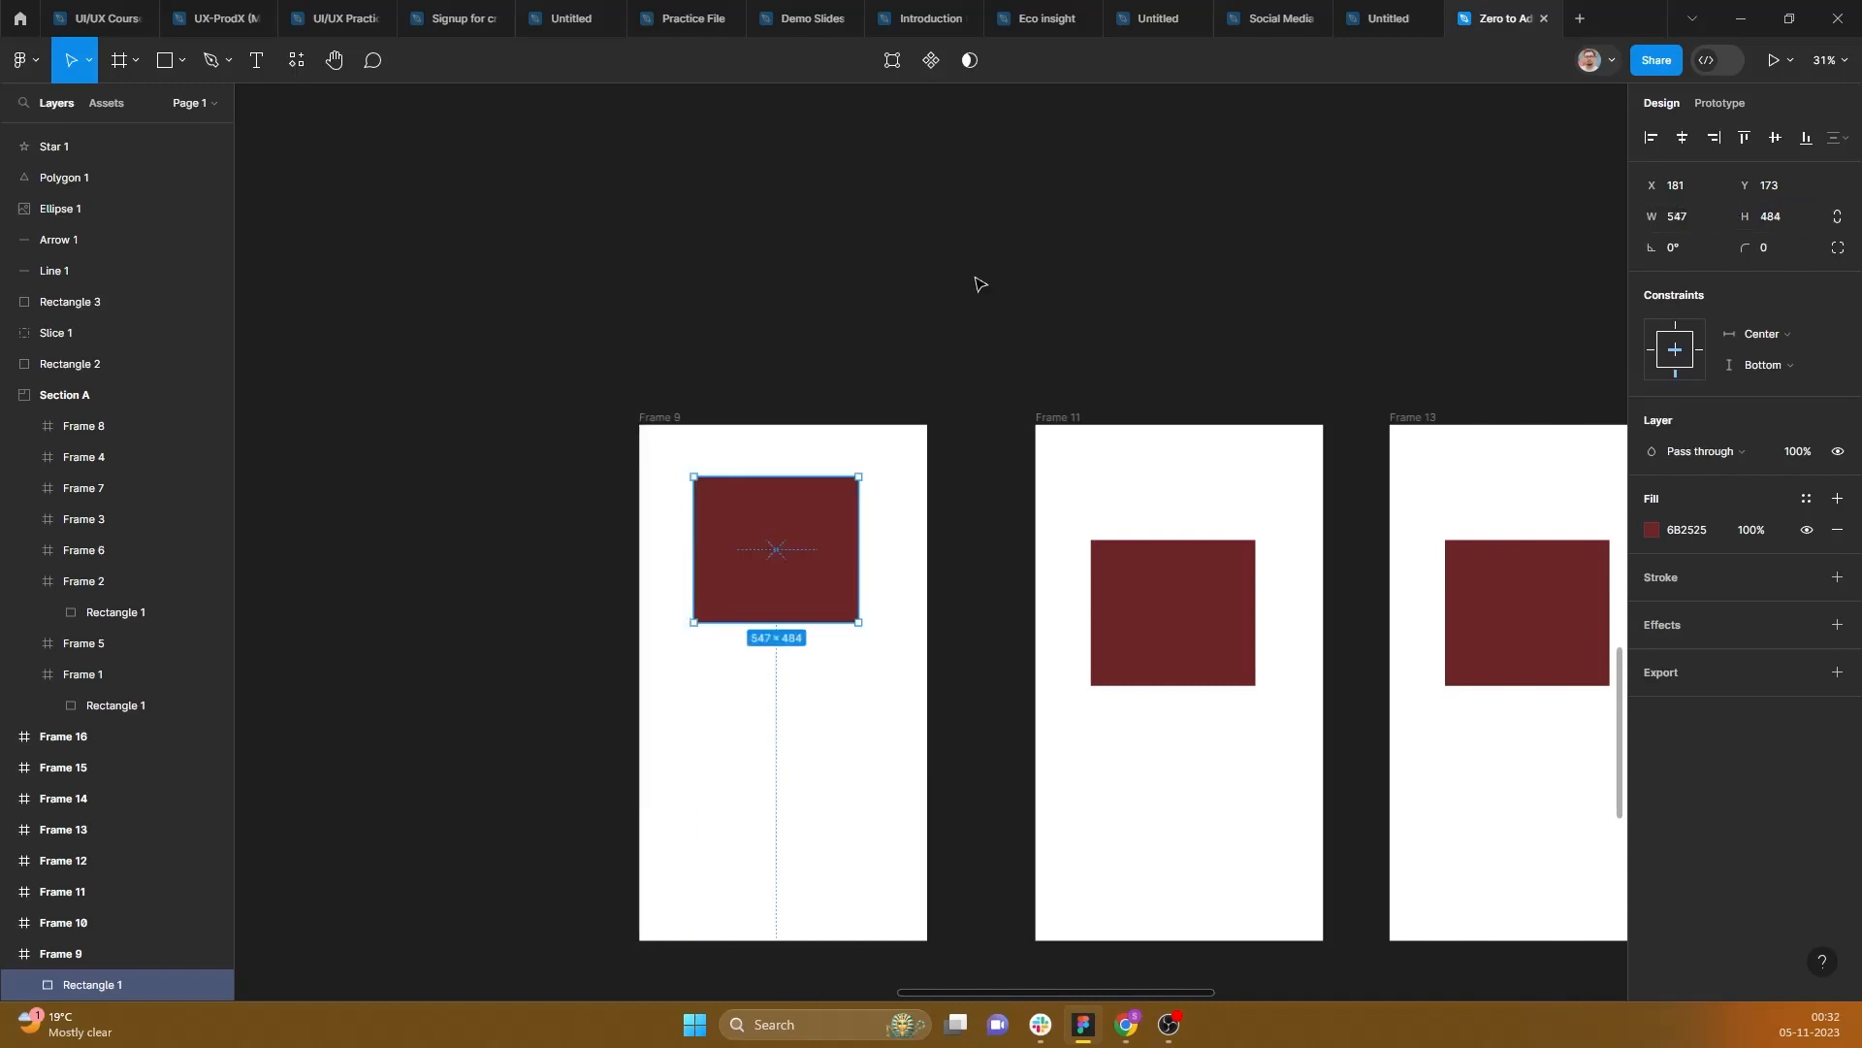
Step: Increase the Frame 9 rectangle's rotation in one-degree increments, and reduce it through 32° to -17°
{"action": "left_click", "coordinate": [978, 283]}
{"action": "left_click", "coordinate": [813, 587]}
{"action": "key", "text": "Up"}
{"action": "key", "text": "Up"}
{"action": "key", "text": "Up"}
{"action": "key", "text": "Up"}
{"action": "key", "text": "Up"}
{"action": "key", "text": "Up"}
{"action": "key", "text": "Up"}
{"action": "key", "text": "Up"}
{"action": "key", "text": "Up"}
{"action": "key", "text": "Up"}
{"action": "key", "text": "Up"}
{"action": "key", "text": "Up"}
{"action": "key", "text": "Up"}
{"action": "key", "text": "Up"}
{"action": "key", "text": "Up"}
{"action": "key", "text": "Up"}
{"action": "key", "text": "Up"}
{"action": "key", "text": "Up"}
{"action": "key", "text": "Up"}
{"action": "key", "text": "Up"}
{"action": "key", "text": "Down"}
{"action": "key", "text": "Down"}
{"action": "key", "text": "Down"}
{"action": "key", "text": "Down"}
{"action": "key", "text": "Down"}
{"action": "key", "text": "Down"}
{"action": "key", "text": "Down"}
{"action": "key", "text": "Down"}
{"action": "key", "text": "Down"}
{"action": "key", "text": "Down"}
{"action": "key", "text": "Down"}
{"action": "key", "text": "Down"}
{"action": "key", "text": "Down"}
{"action": "key", "text": "Down"}
{"action": "key", "text": "Down"}
{"action": "key", "text": "Down"}
{"action": "key", "text": "Down"}
{"action": "key", "text": "Down"}
{"action": "key", "text": "Down"}
{"action": "key", "text": "Down"}
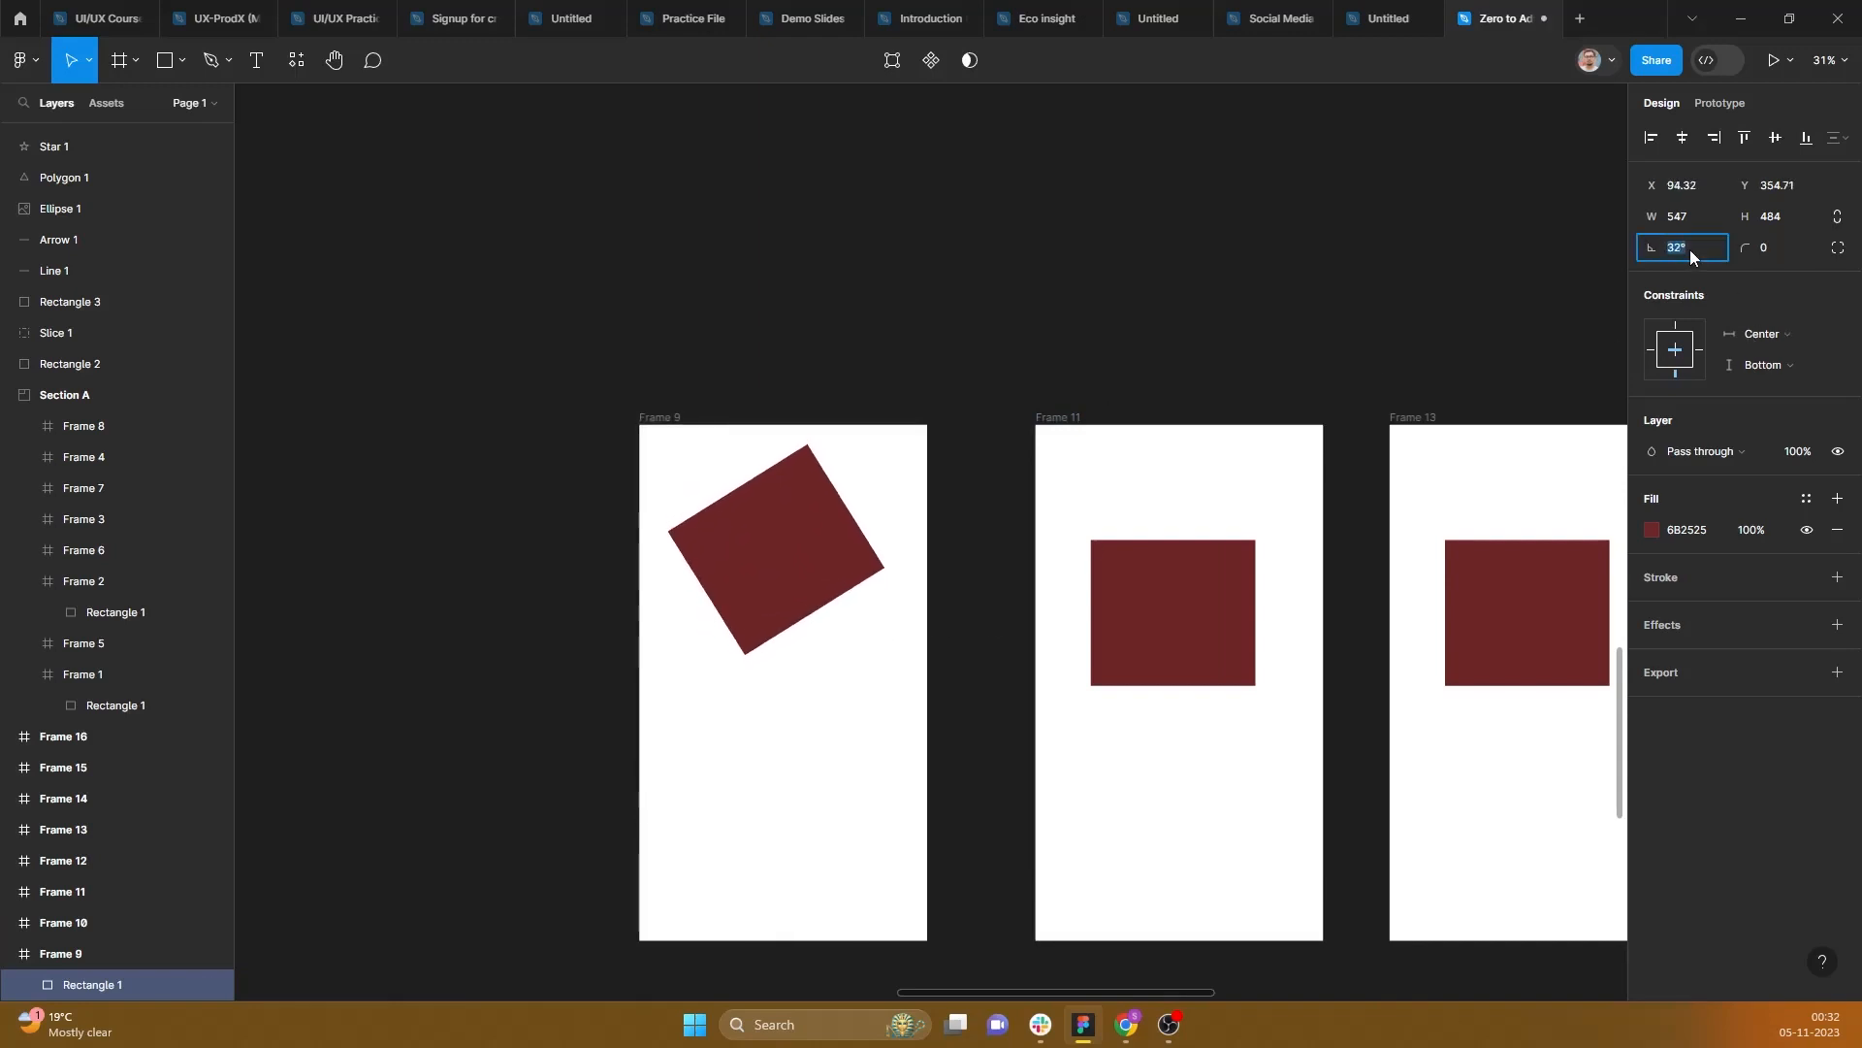
{"action": "key", "text": "Down"}
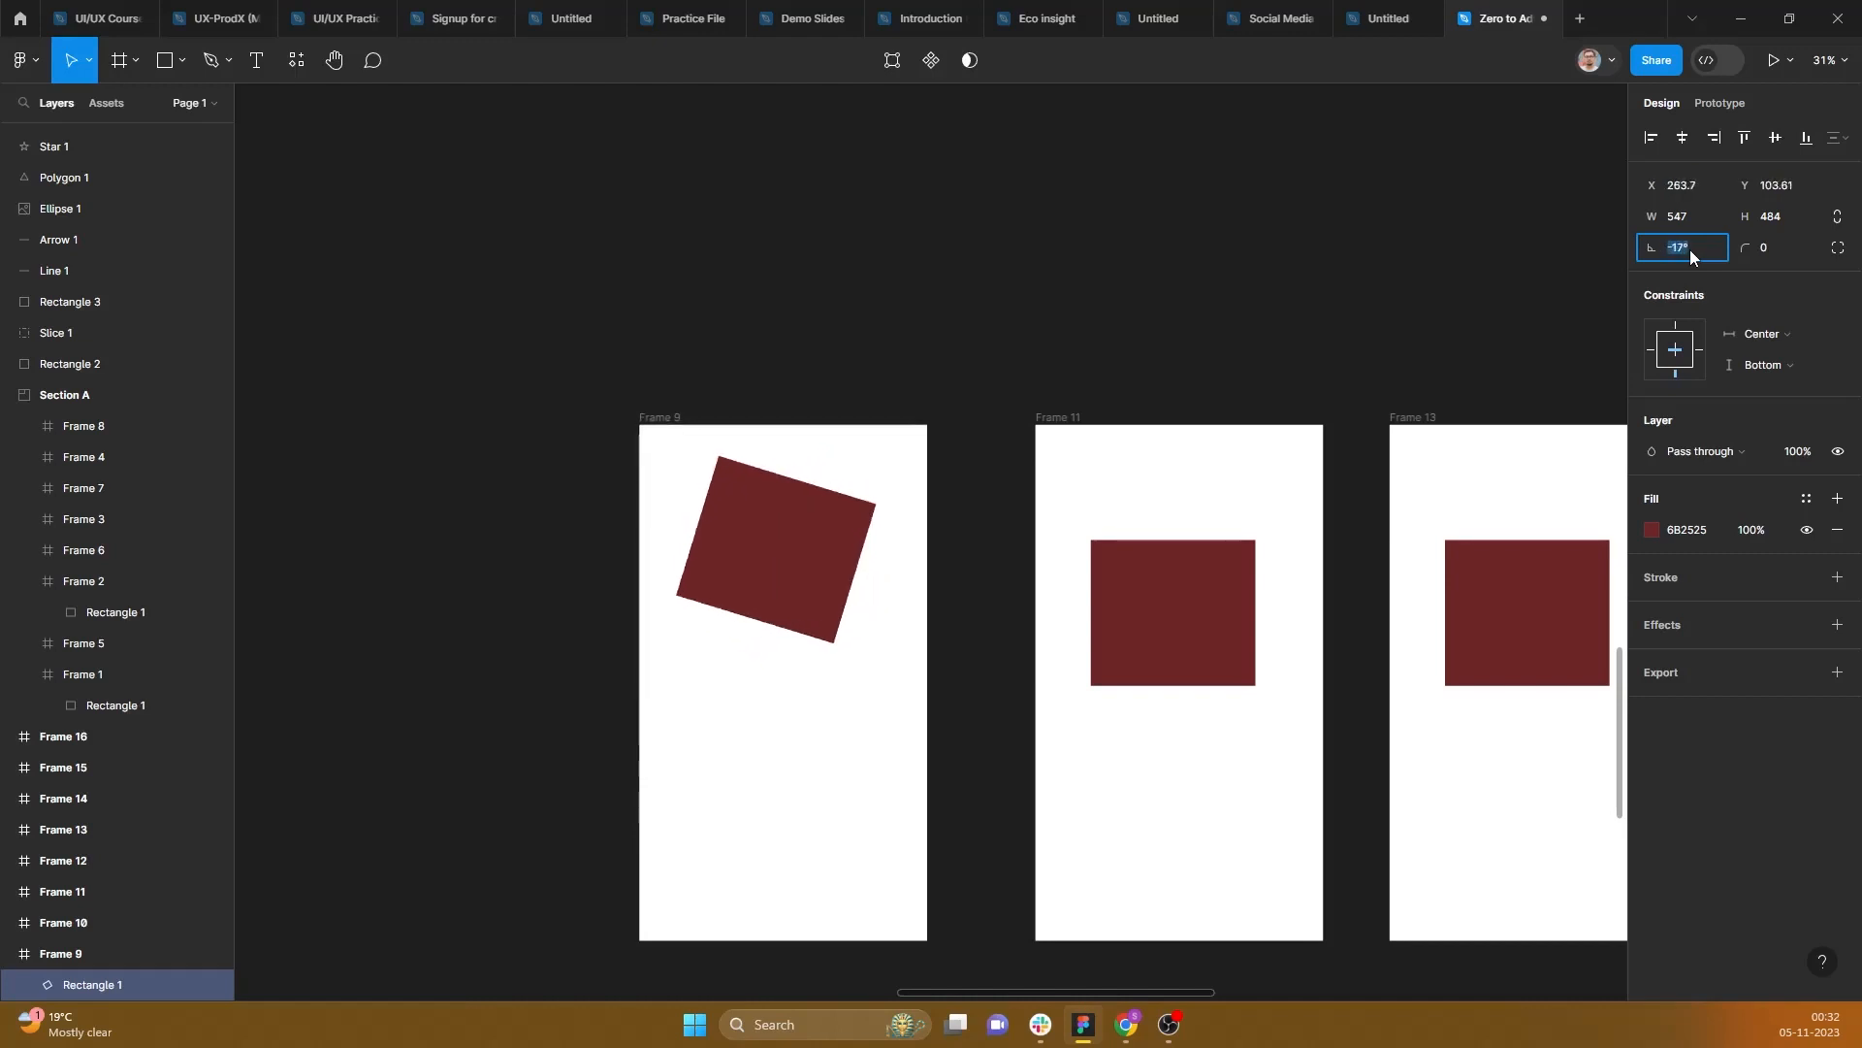
Step: Raise the Frame 9 rectangle's rotation through 10° to about 71°
{"action": "key", "text": "Up"}
{"action": "key", "text": "Up"}
{"action": "key", "text": "Up"}
{"action": "key", "text": "Up"}
{"action": "key", "text": "Up"}
{"action": "key", "text": "Up"}
{"action": "key", "text": "Up"}
{"action": "key", "text": "Up"}
{"action": "key", "text": "Up"}
{"action": "key", "text": "Up"}
{"action": "key", "text": "Up"}
{"action": "key", "text": "Up"}
{"action": "key", "text": "Up"}
{"action": "key", "text": "Up"}
{"action": "key", "text": "Up"}
{"action": "key", "text": "Up"}
{"action": "key", "text": "Up"}
{"action": "key", "text": "Up"}
{"action": "key", "text": "Up"}
{"action": "key", "text": "Up"}
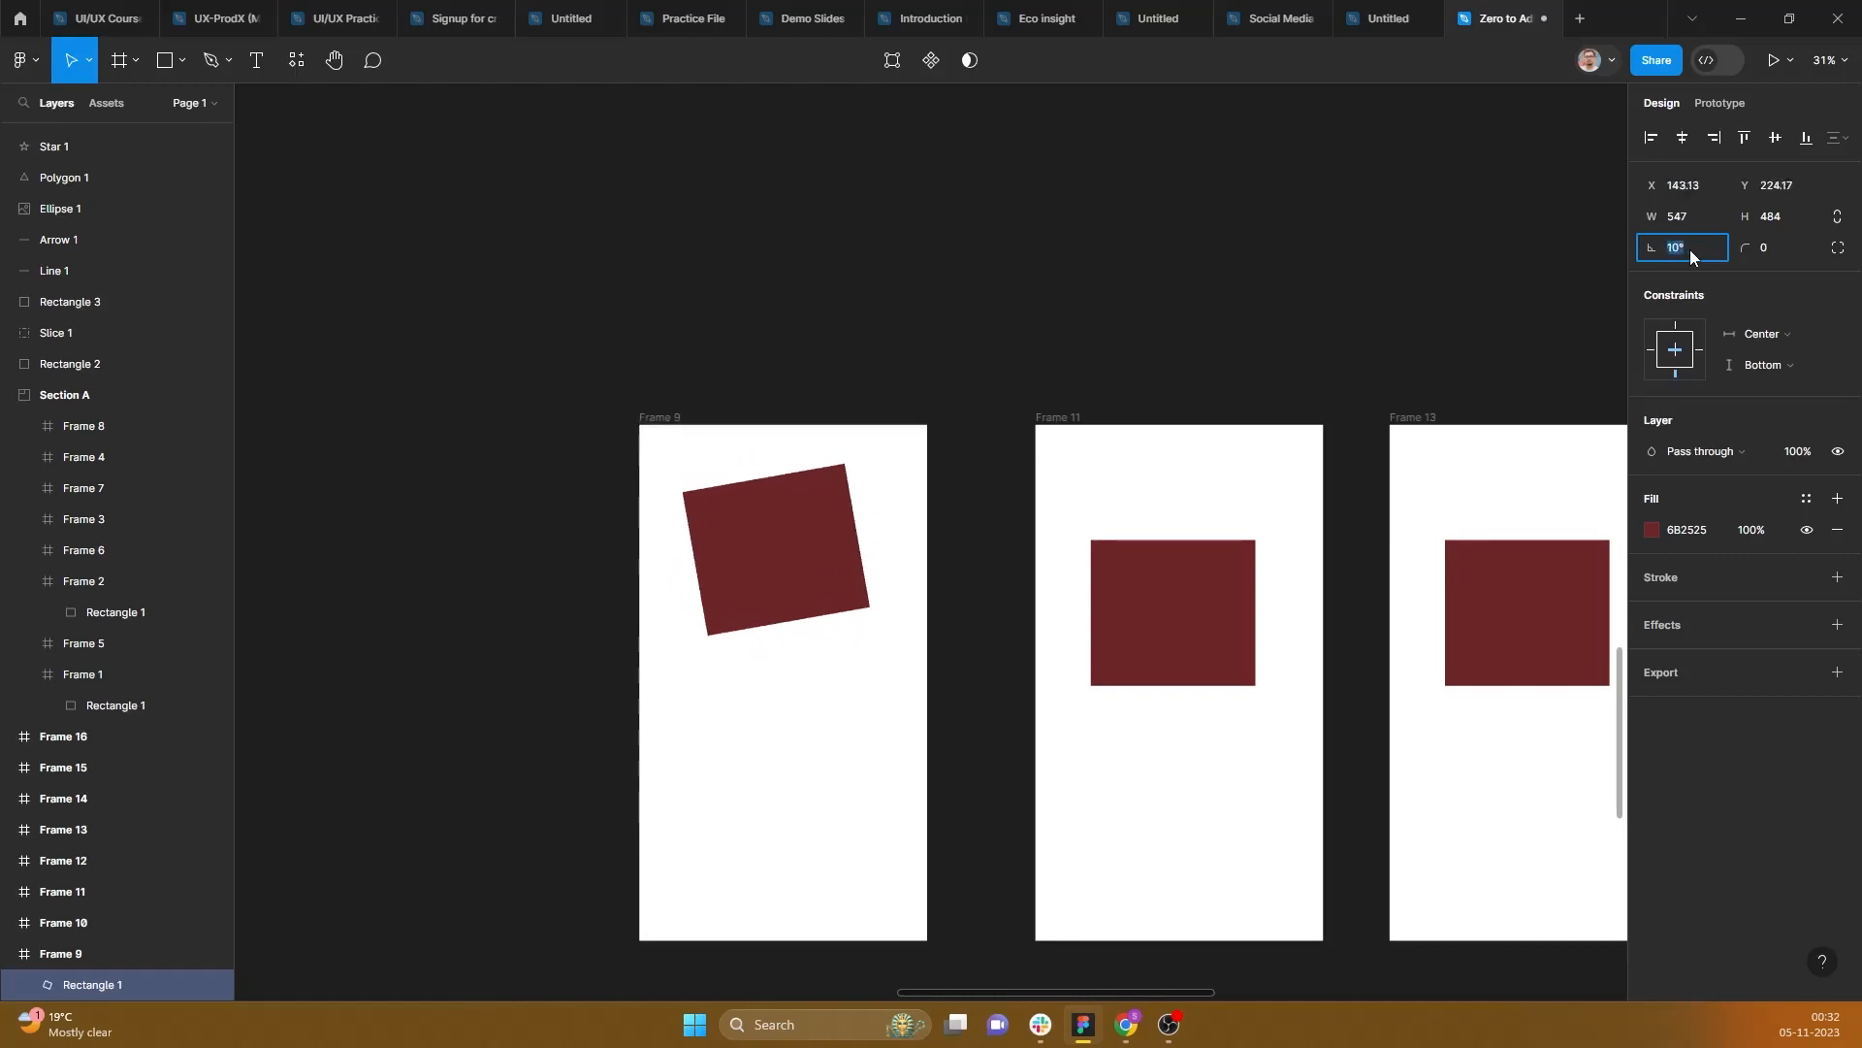
{"action": "key", "text": "Up"}
{"action": "key", "text": "Up"}
{"action": "key", "text": "Up"}
{"action": "key", "text": "Up"}
{"action": "key", "text": "Up"}
{"action": "key", "text": "Up"}
{"action": "key", "text": "Up"}
{"action": "key", "text": "Up"}
{"action": "key", "text": "Up"}
{"action": "key", "text": "Up"}
{"action": "key", "text": "Up"}
{"action": "key", "text": "Up"}
{"action": "key", "text": "Up"}
{"action": "key", "text": "Up"}
{"action": "key", "text": "Up"}
{"action": "key", "text": "Up"}
{"action": "key", "text": "Up"}
{"action": "key", "text": "Up"}
{"action": "key", "text": "Up"}
{"action": "key", "text": "Up"}
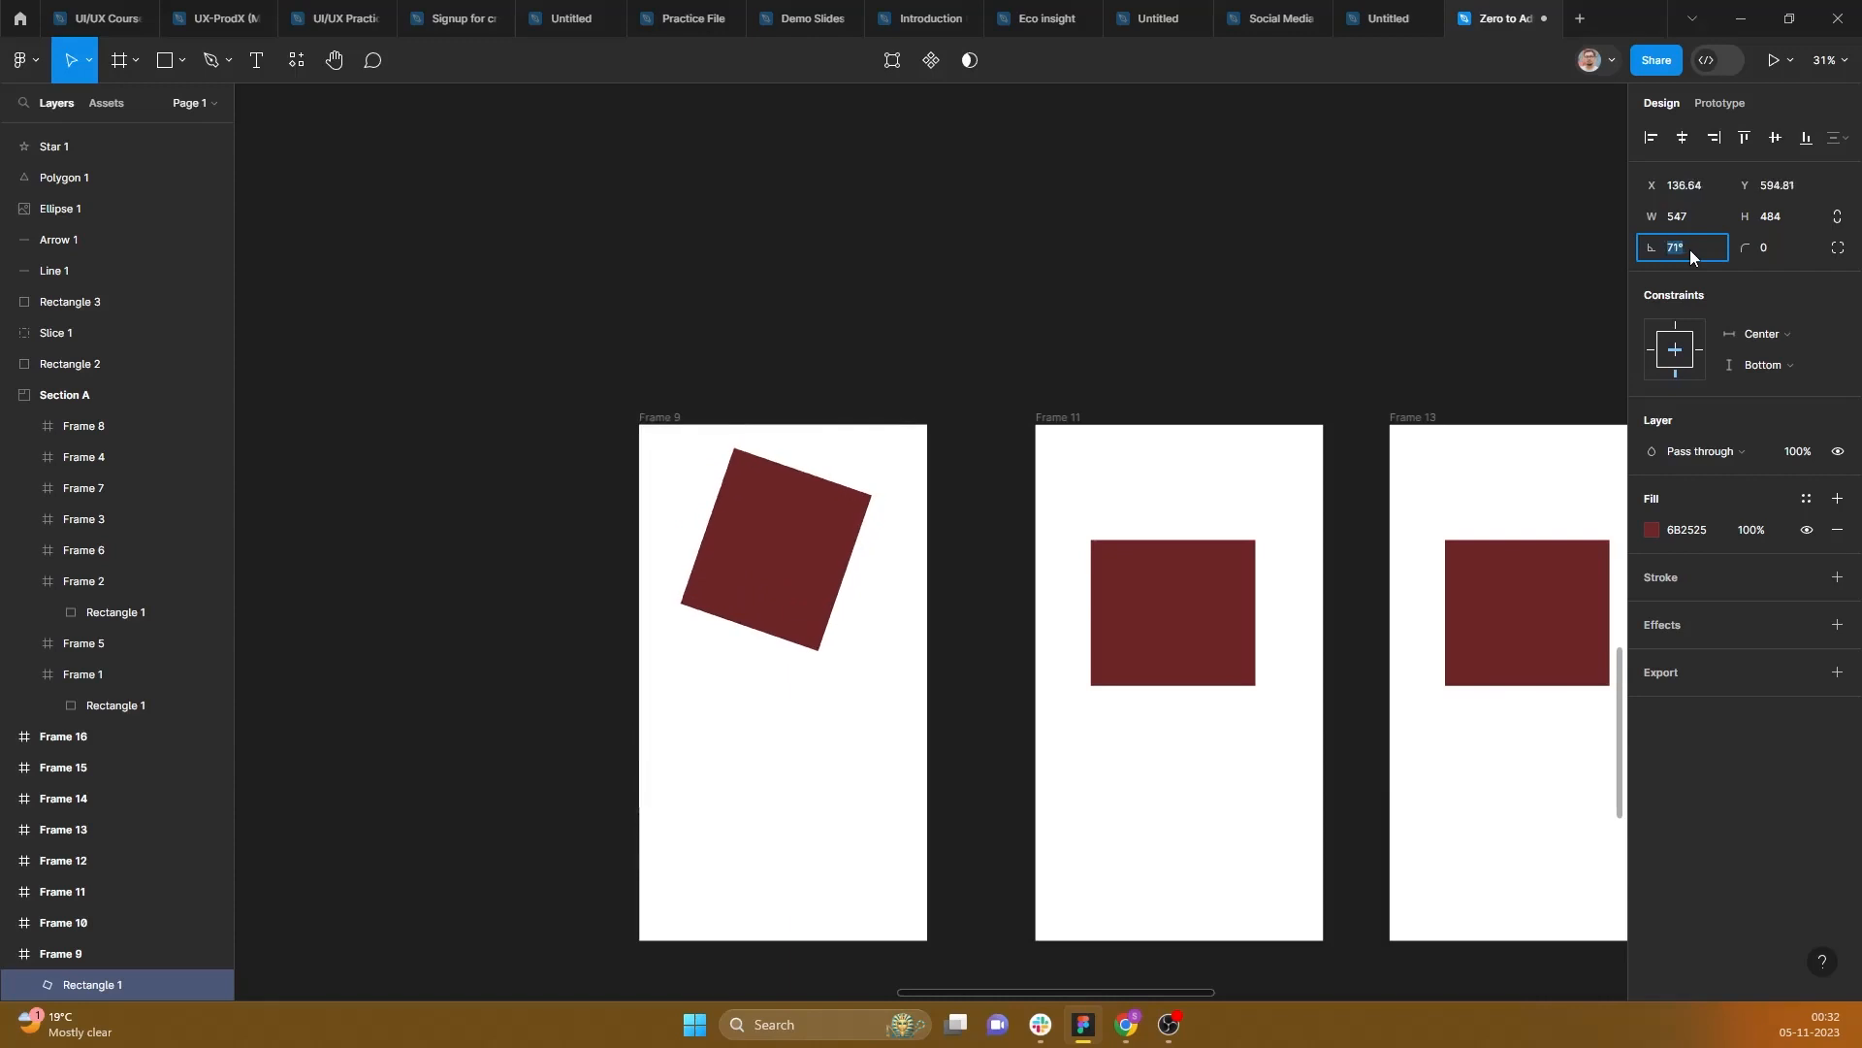
Step: Lower the Frame 9 rectangle's rotation to 8°, and rotate it freehand on the canvas back to 0°
{"action": "key", "text": "Down"}
{"action": "key", "text": "Down"}
{"action": "key", "text": "Down"}
{"action": "key", "text": "Down"}
{"action": "key", "text": "Down"}
{"action": "key", "text": "Down"}
{"action": "key", "text": "Down"}
{"action": "key", "text": "Down"}
{"action": "key", "text": "Down"}
{"action": "key", "text": "Down"}
{"action": "key", "text": "Down"}
{"action": "key", "text": "Down"}
{"action": "key", "text": "Down"}
{"action": "key", "text": "Down"}
{"action": "key", "text": "Down"}
{"action": "key", "text": "Down"}
{"action": "key", "text": "Down"}
{"action": "key", "text": "Down"}
{"action": "key", "text": "Down"}
{"action": "key", "text": "Down"}
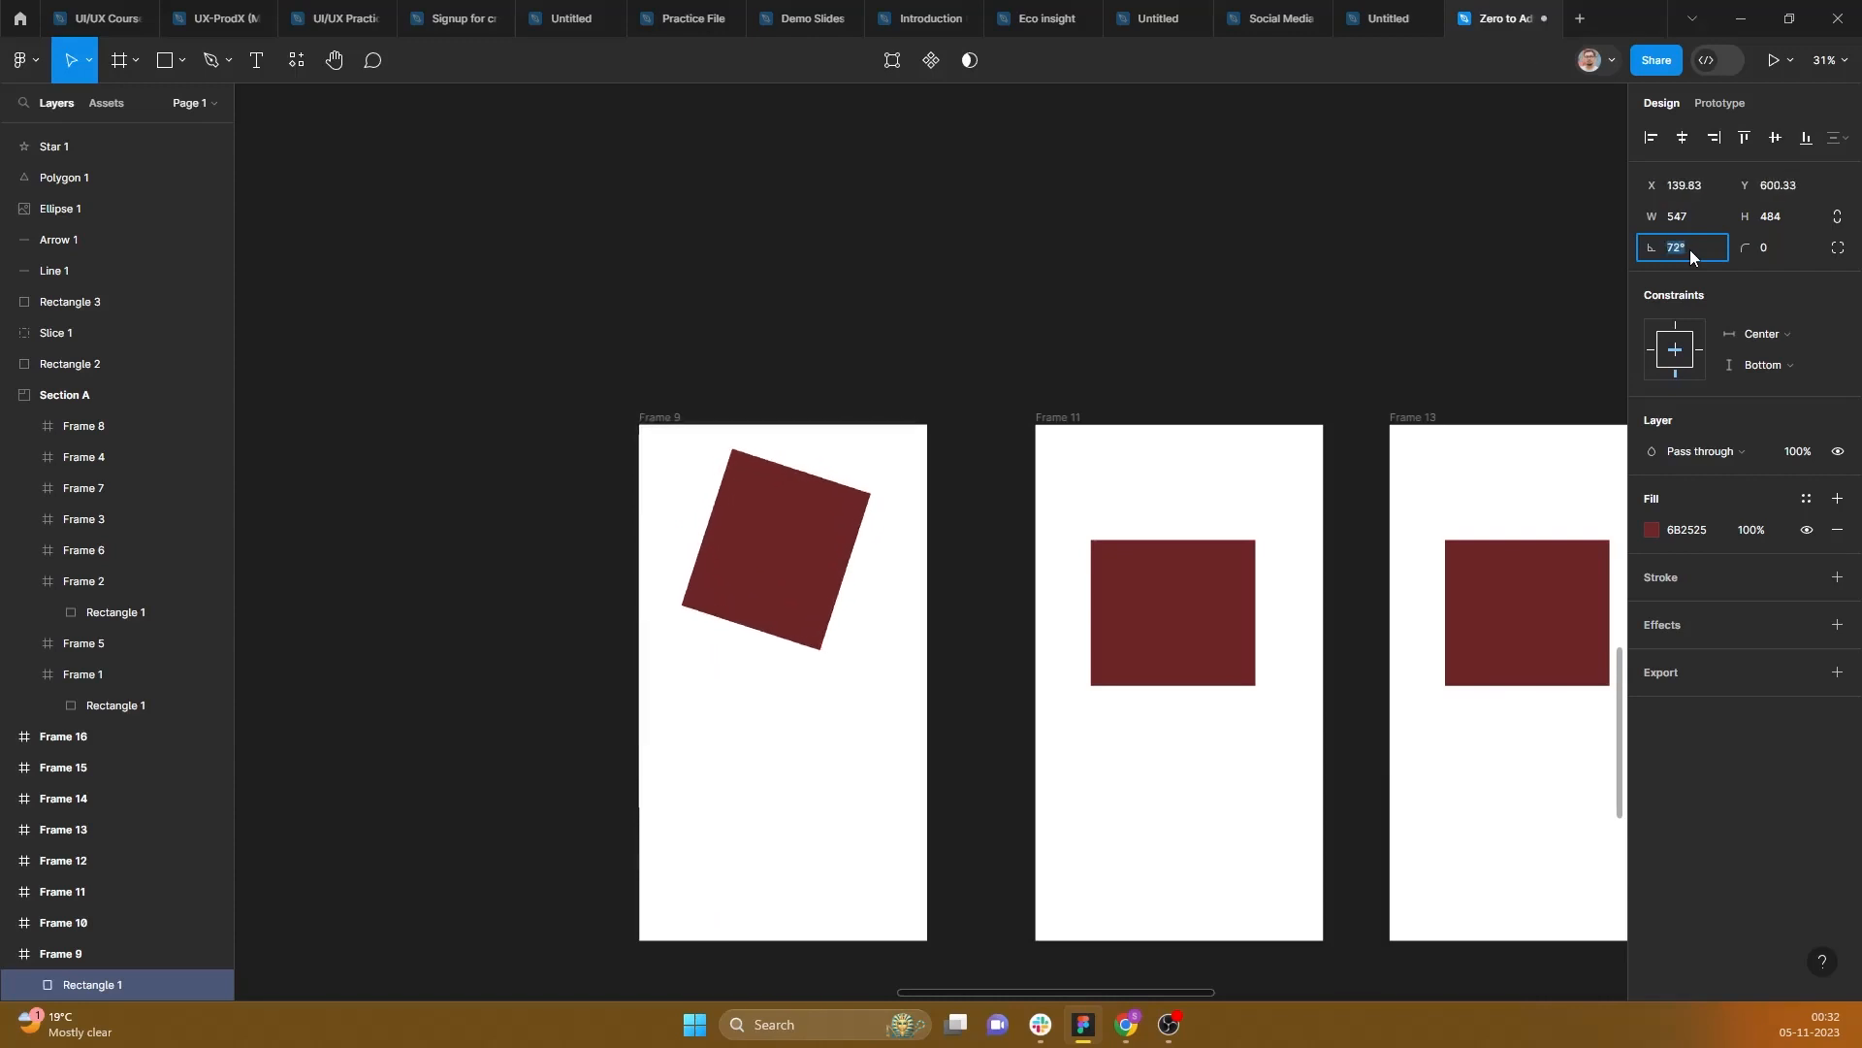
{"action": "key", "text": "Down"}
{"action": "key", "text": "Down"}
{"action": "key", "text": "Down"}
{"action": "key", "text": "Down"}
{"action": "key", "text": "Down"}
{"action": "key", "text": "Down"}
{"action": "key", "text": "Down"}
{"action": "key", "text": "Down"}
{"action": "key", "text": "Down"}
{"action": "key", "text": "Down"}
{"action": "key", "text": "Down"}
{"action": "key", "text": "Down"}
{"action": "key", "text": "Down"}
{"action": "key", "text": "Down"}
{"action": "key", "text": "Down"}
{"action": "key", "text": "Down"}
{"action": "key", "text": "Down"}
{"action": "key", "text": "Down"}
{"action": "key", "text": "Down"}
{"action": "key", "text": "Down"}
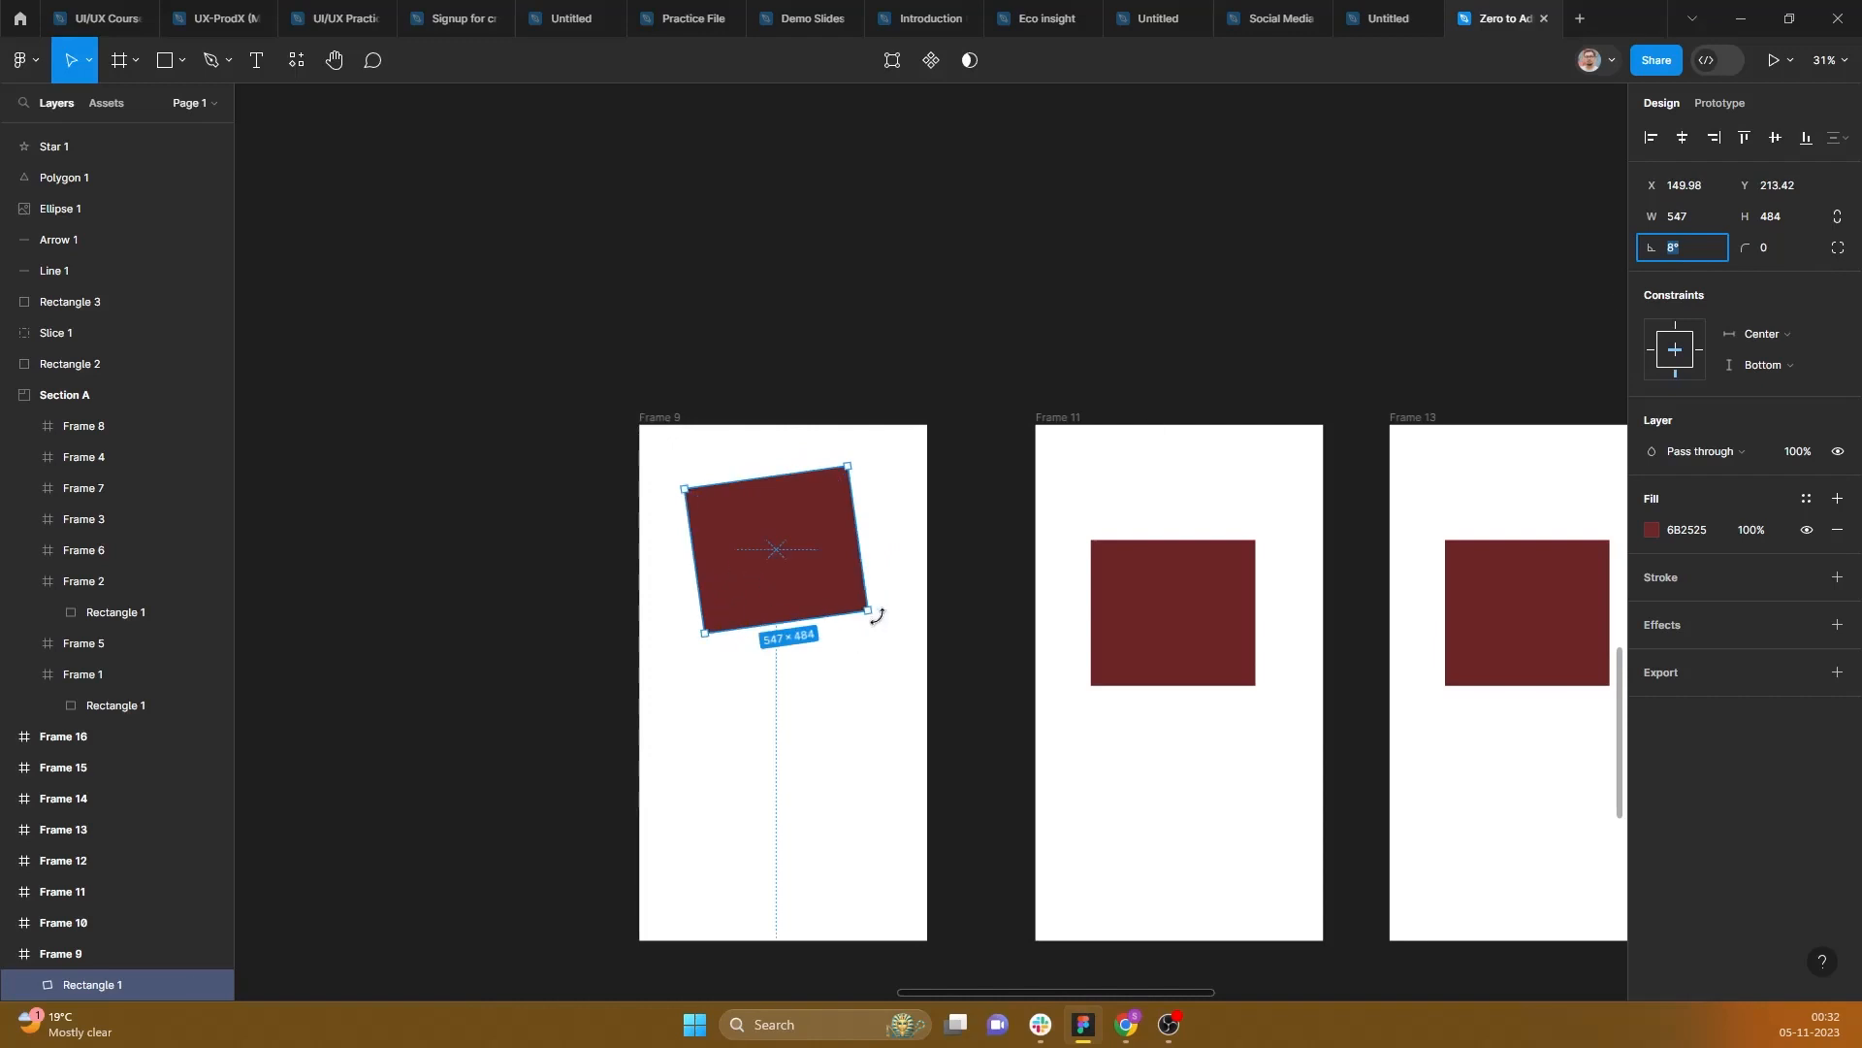
{"action": "left_click_drag", "start_coordinate": [877, 615], "coordinate": [843, 644]}
{"action": "mouse_move", "coordinate": [854, 620]}
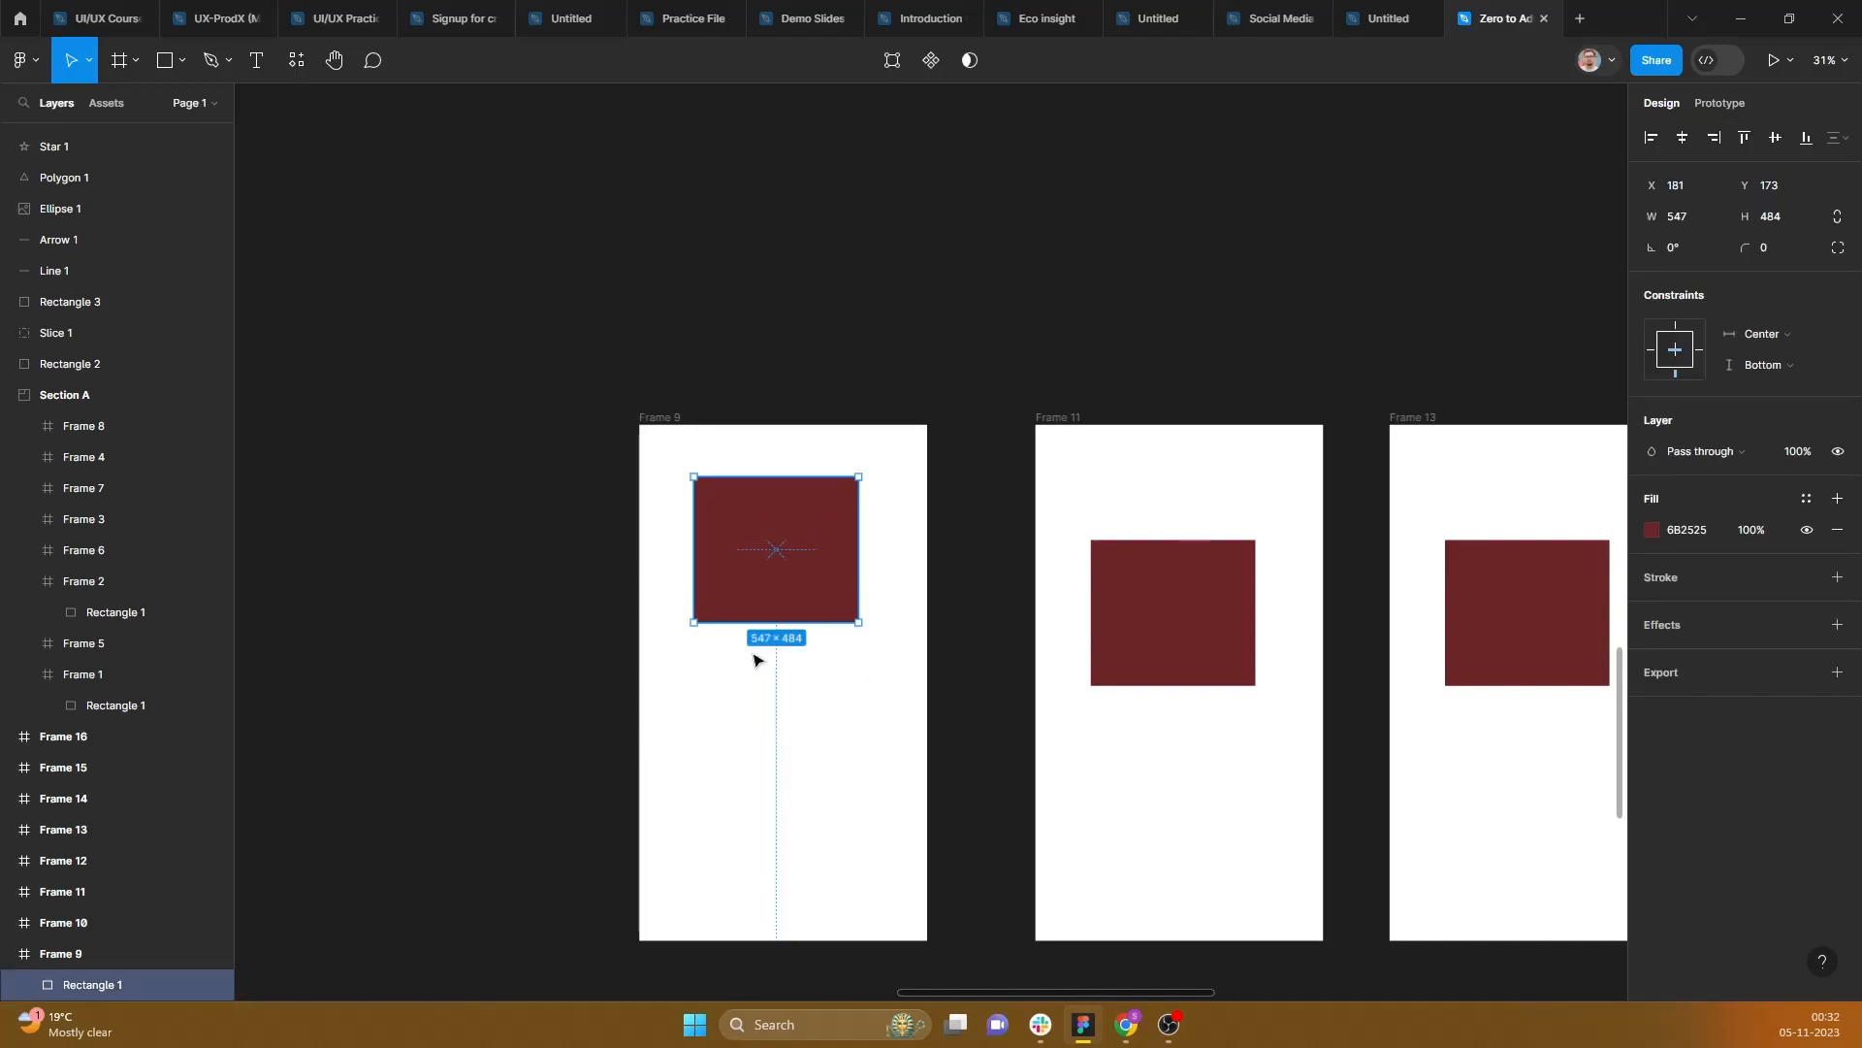
Step: Try corner radii of 33 and 49 on the Frame 9 rectangle, and raise the radius in larger increments to 93
{"action": "left_click", "coordinate": [1799, 250]}
{"action": "type", "text": "33"}
{"action": "key", "text": "Return"}
{"action": "type", "text": "49"}
{"action": "key", "text": "Return"}
{"action": "key", "text": "shift+Up"}
{"action": "key", "text": "shift+Up"}
{"action": "key", "text": "shift+Up"}
{"action": "key", "text": "shift+Up"}
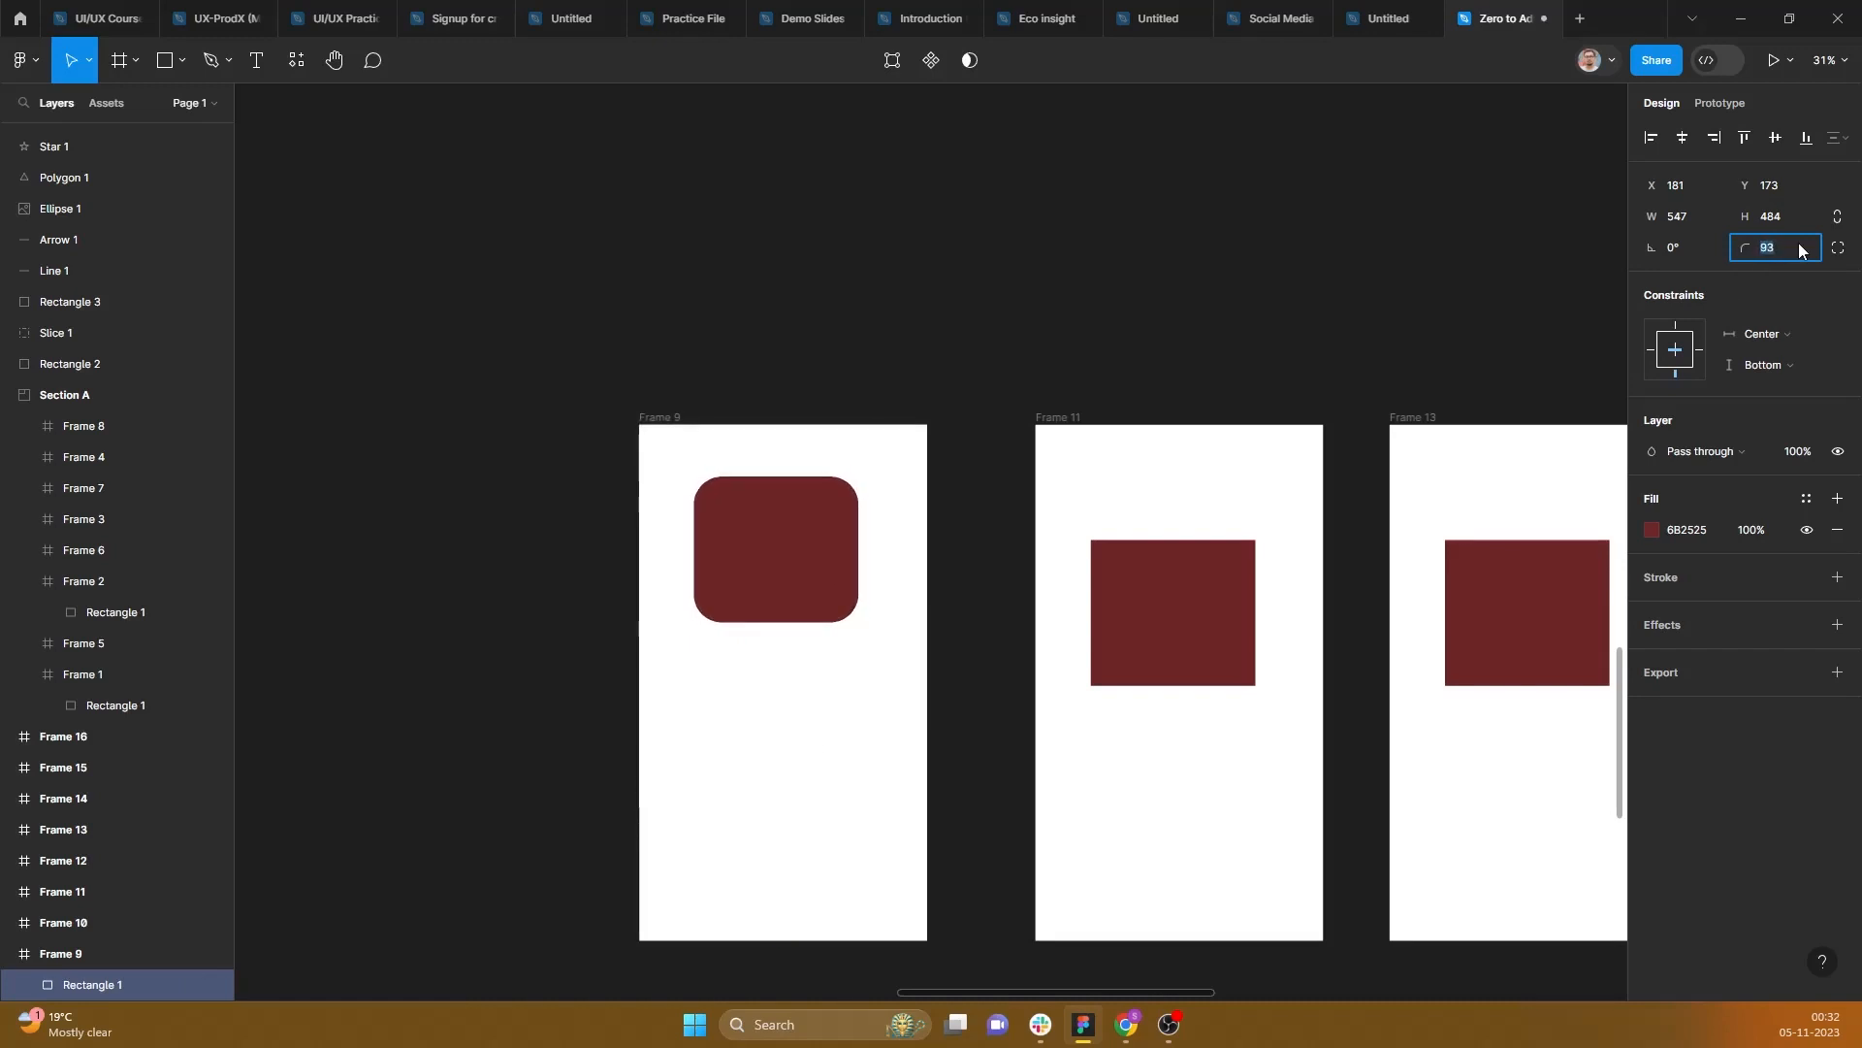
Step: Reduce the corner radius of all the rectangle's corners to 46 and on to 5
{"action": "type", "text": "46"}
{"action": "key", "text": "Return"}
{"action": "type", "text": "5"}
{"action": "key", "text": "Return"}
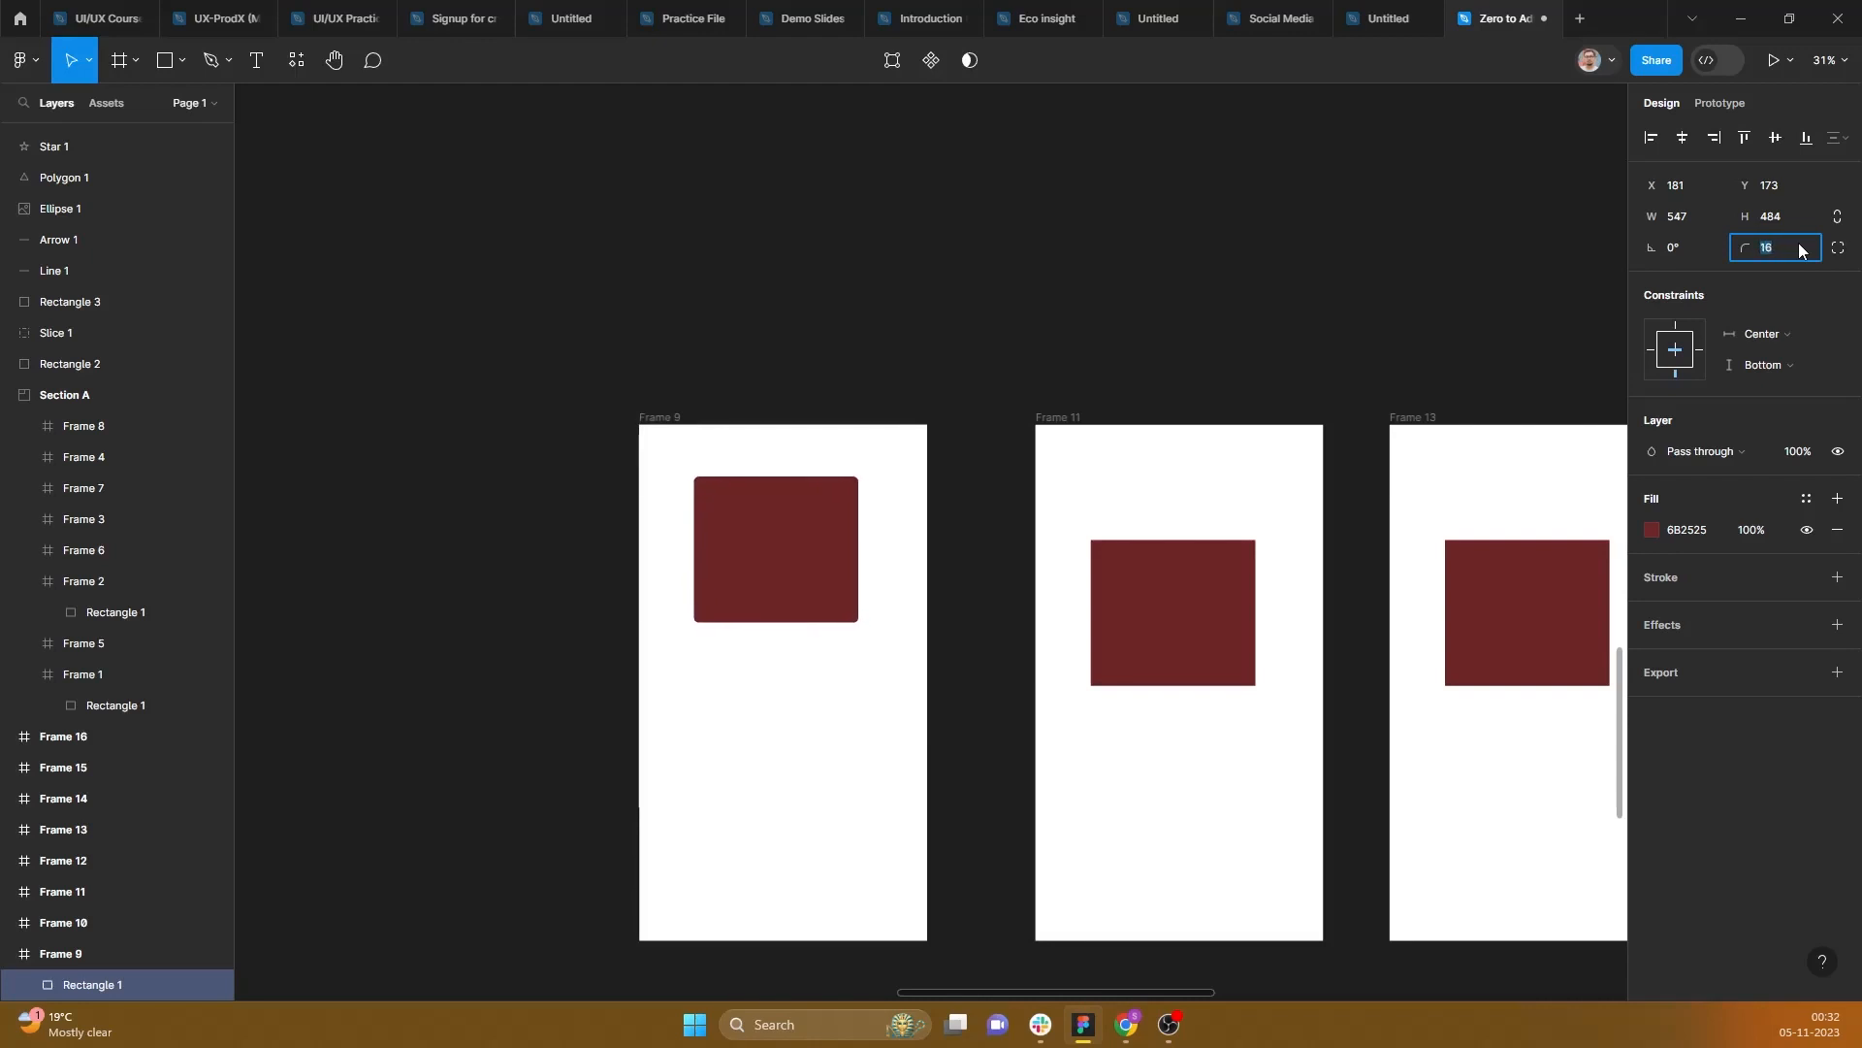
Step: Edit the rectangle's corners individually, increasing only the top-right corner radius to 20, 80 and finally 129
{"action": "left_click", "coordinate": [1838, 248]}
{"action": "left_click", "coordinate": [1550, 297]}
{"action": "type", "text": "20"}
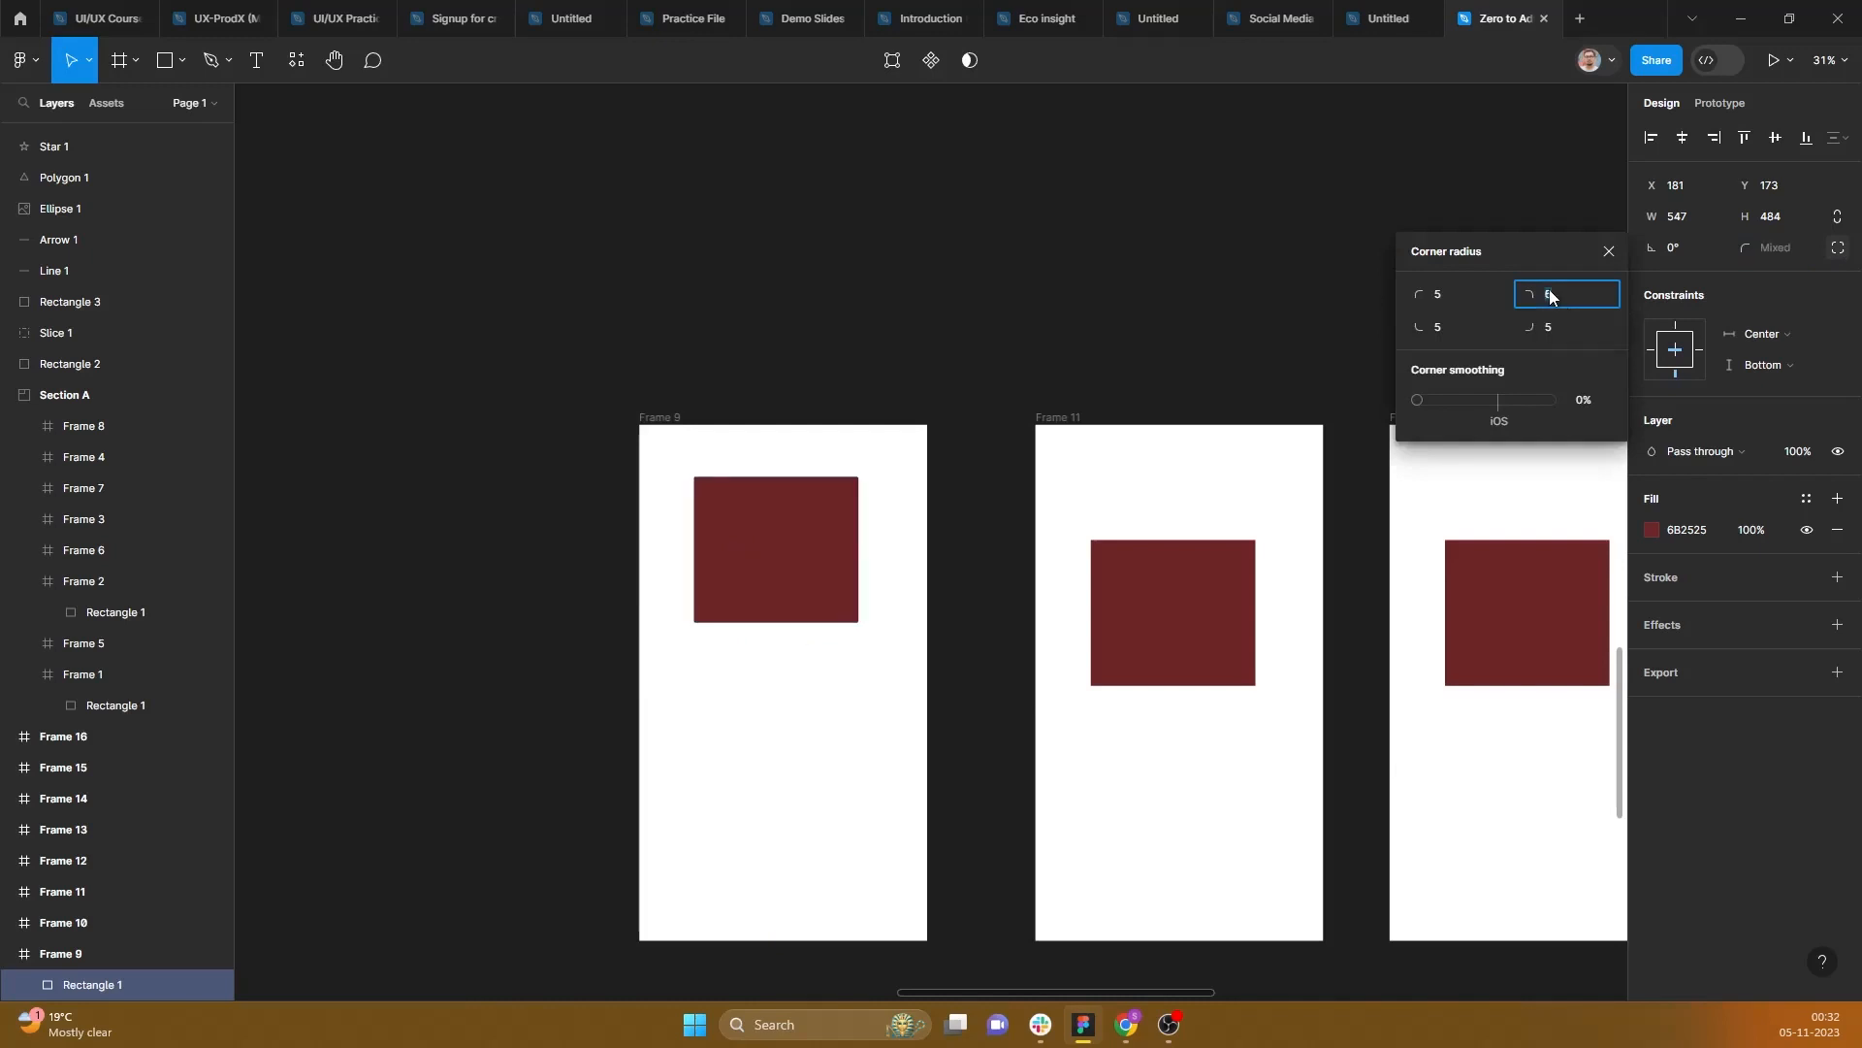
{"action": "key", "text": "Return"}
{"action": "type", "text": "80"}
{"action": "key", "text": "Return"}
{"action": "type", "text": "129"}
{"action": "key", "text": "Return"}
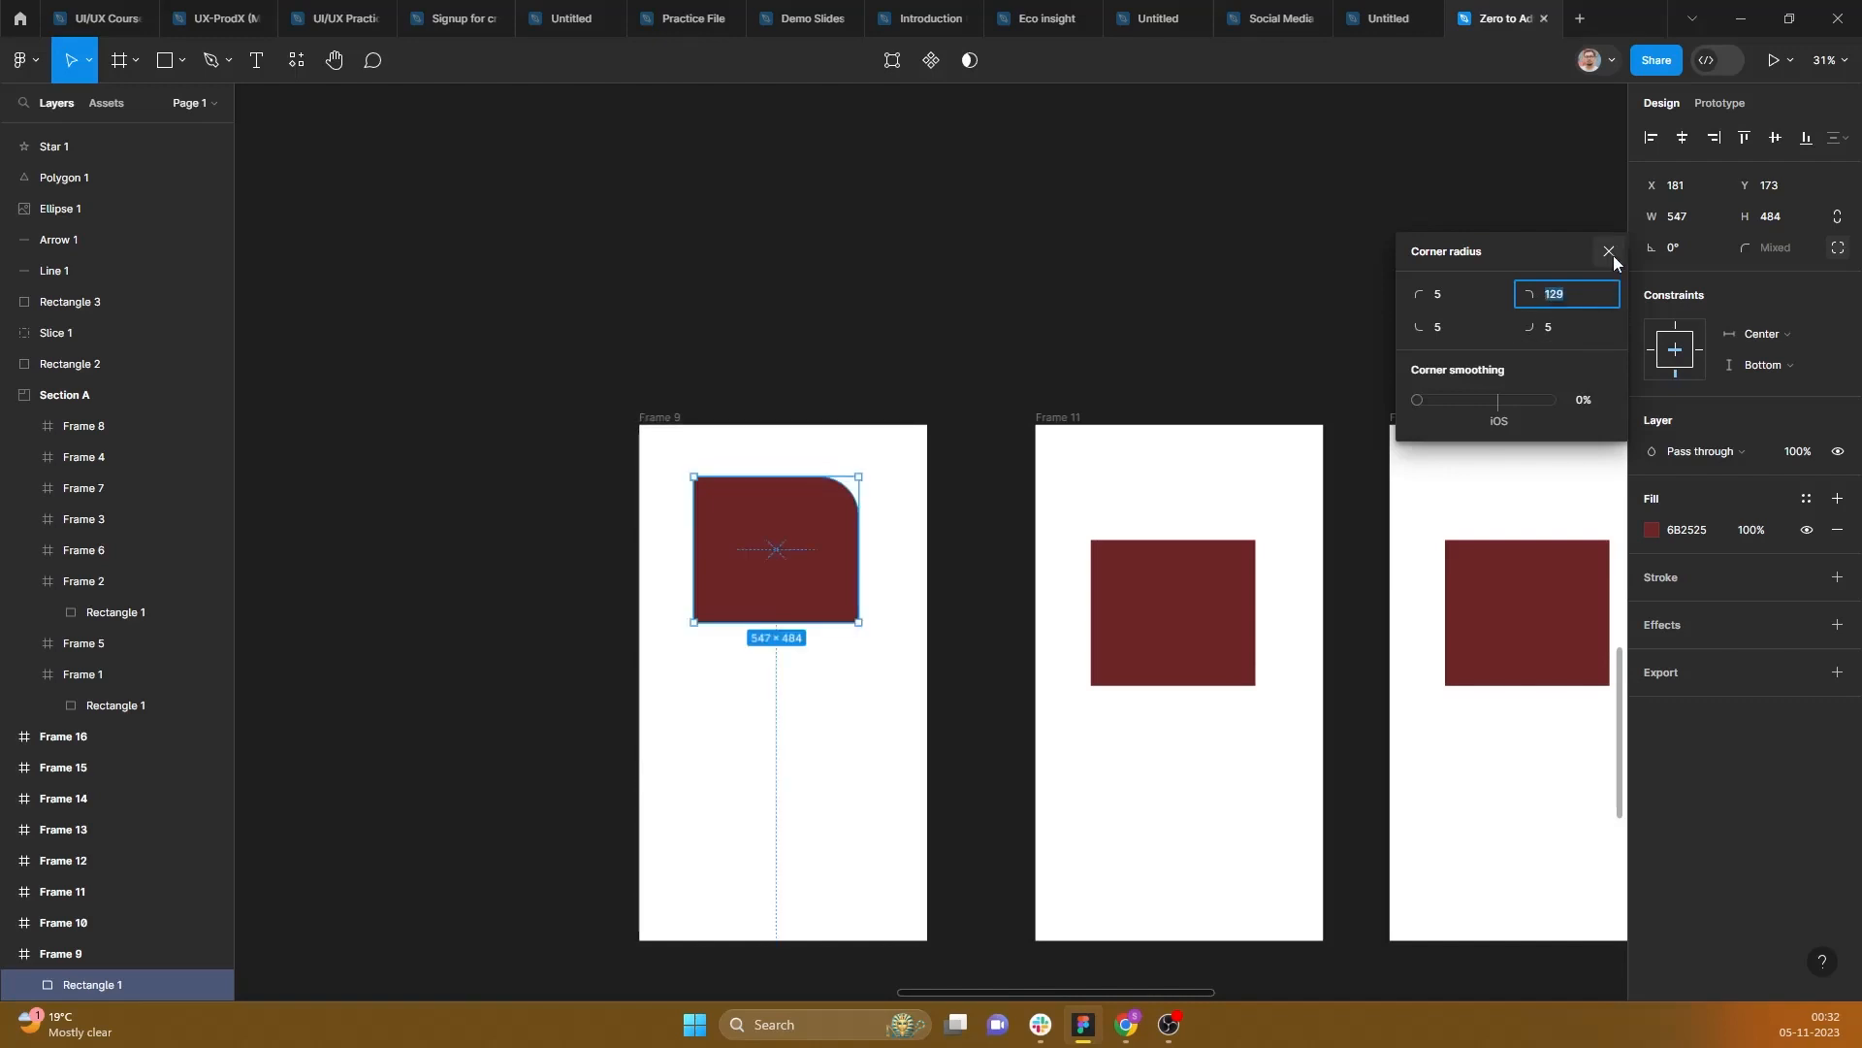
{"action": "left_click", "coordinate": [1613, 253]}
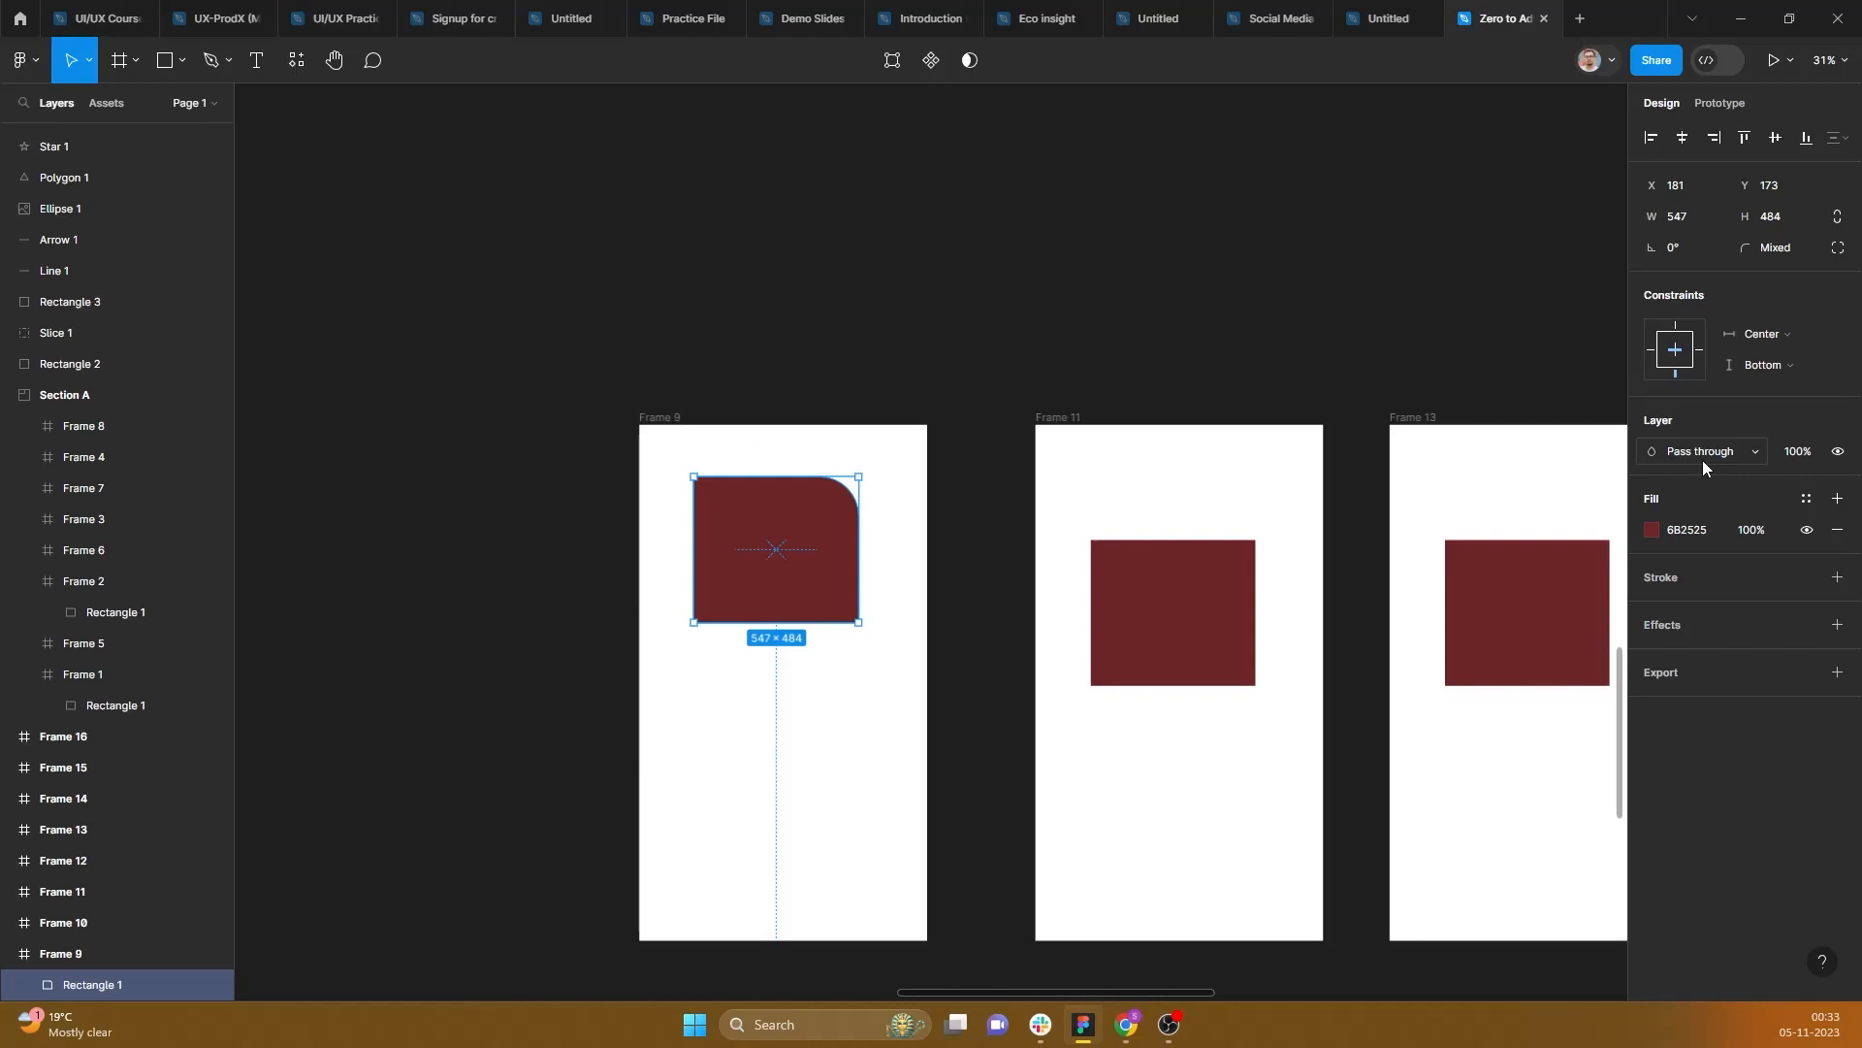
Step: Change the rectangle's fill to the red A01515, and replace it with the Frame 11 rectangle's colour sampled with the eyedropper
{"action": "left_click", "coordinate": [1650, 528]}
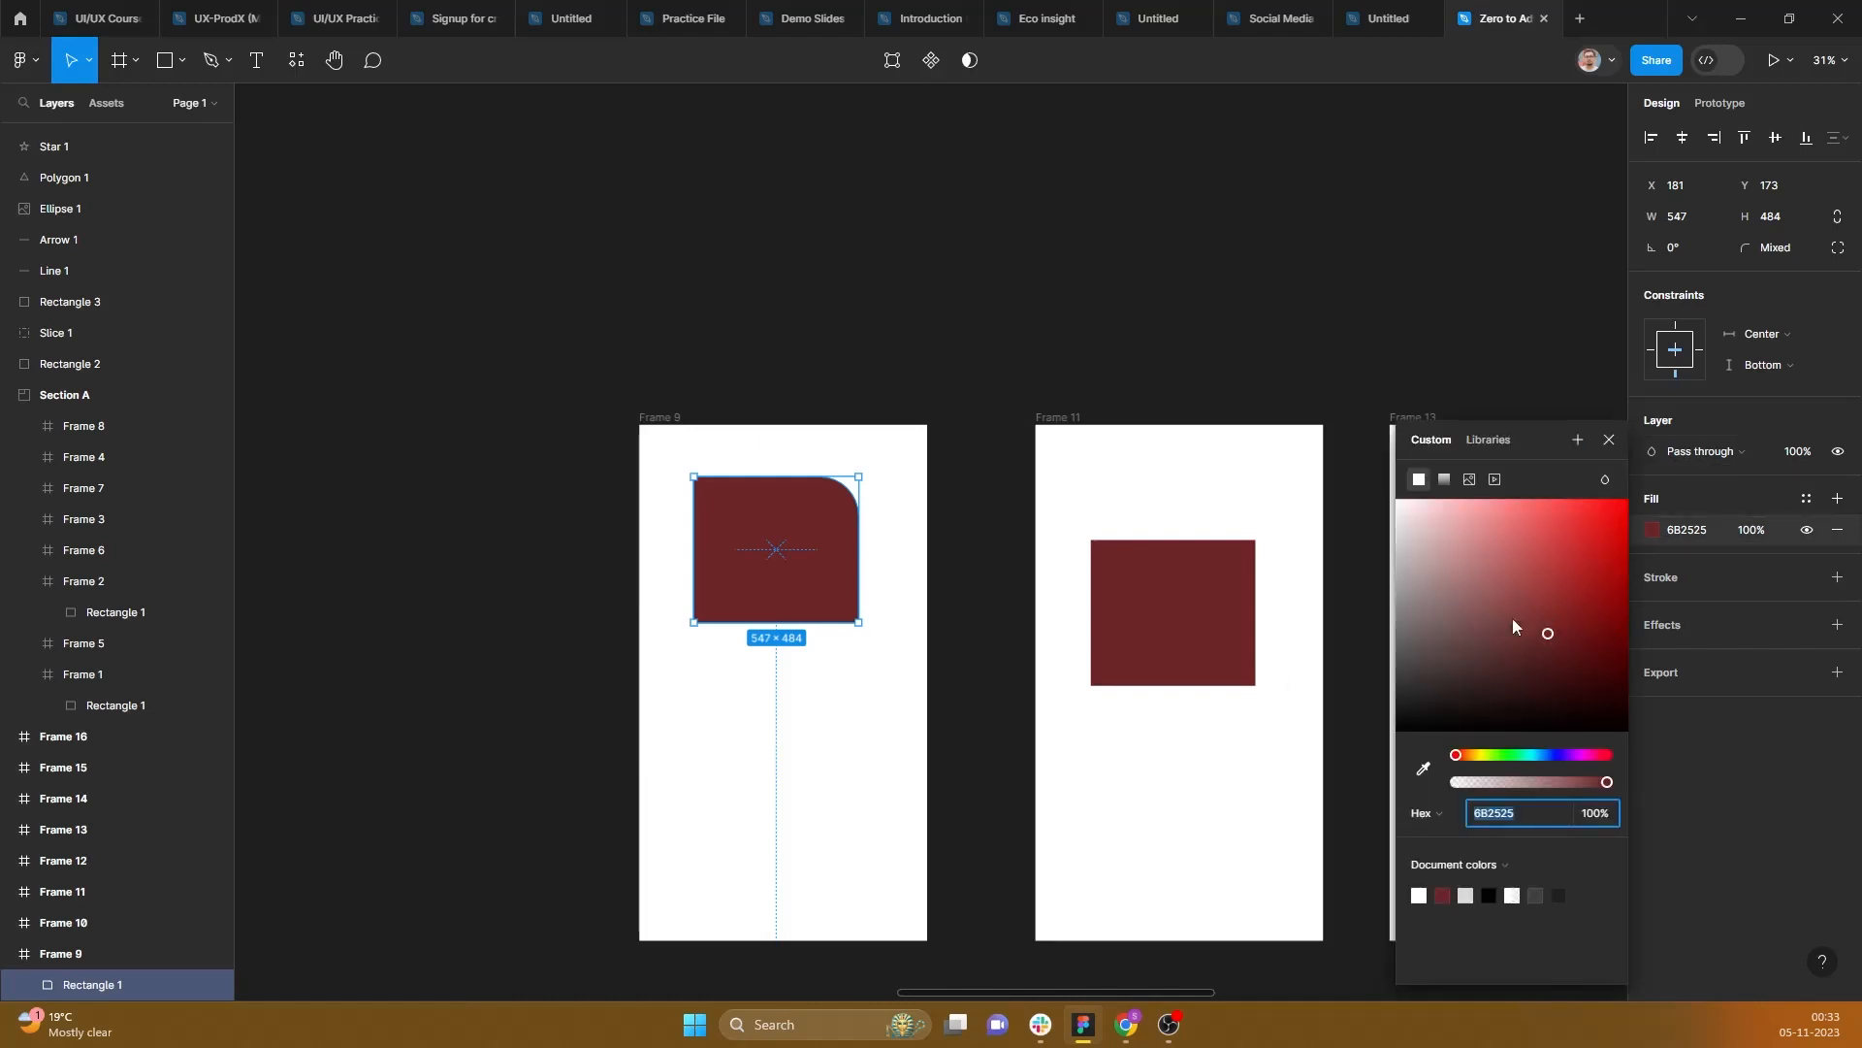
{"action": "left_click_drag", "start_coordinate": [1538, 644], "coordinate": [1597, 585]}
{"action": "left_click", "coordinate": [1428, 755]}
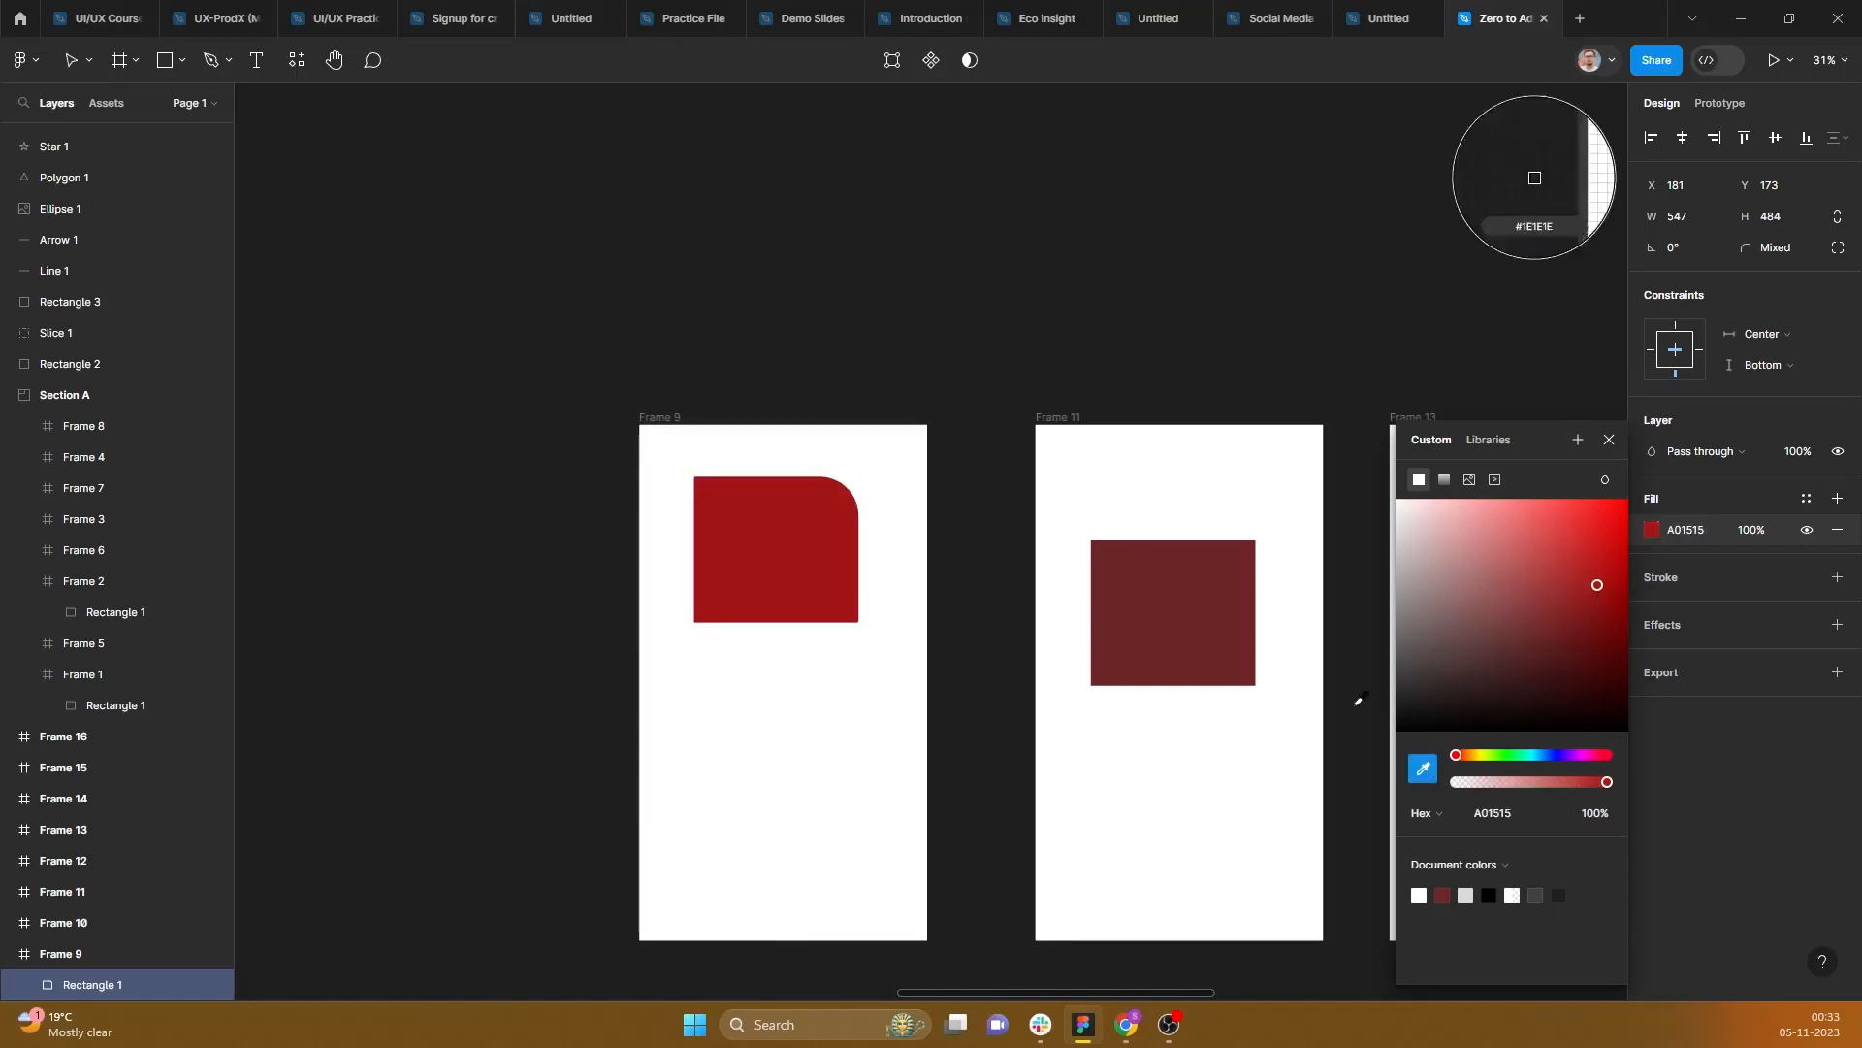
{"action": "left_click", "coordinate": [1185, 580]}
Step: Bring the fill's opacity back to 100% and shift its hue to the purple 442568
{"action": "left_click_drag", "start_coordinate": [1501, 782], "coordinate": [1609, 783]}
{"action": "left_click_drag", "start_coordinate": [1466, 760], "coordinate": [1567, 741]}
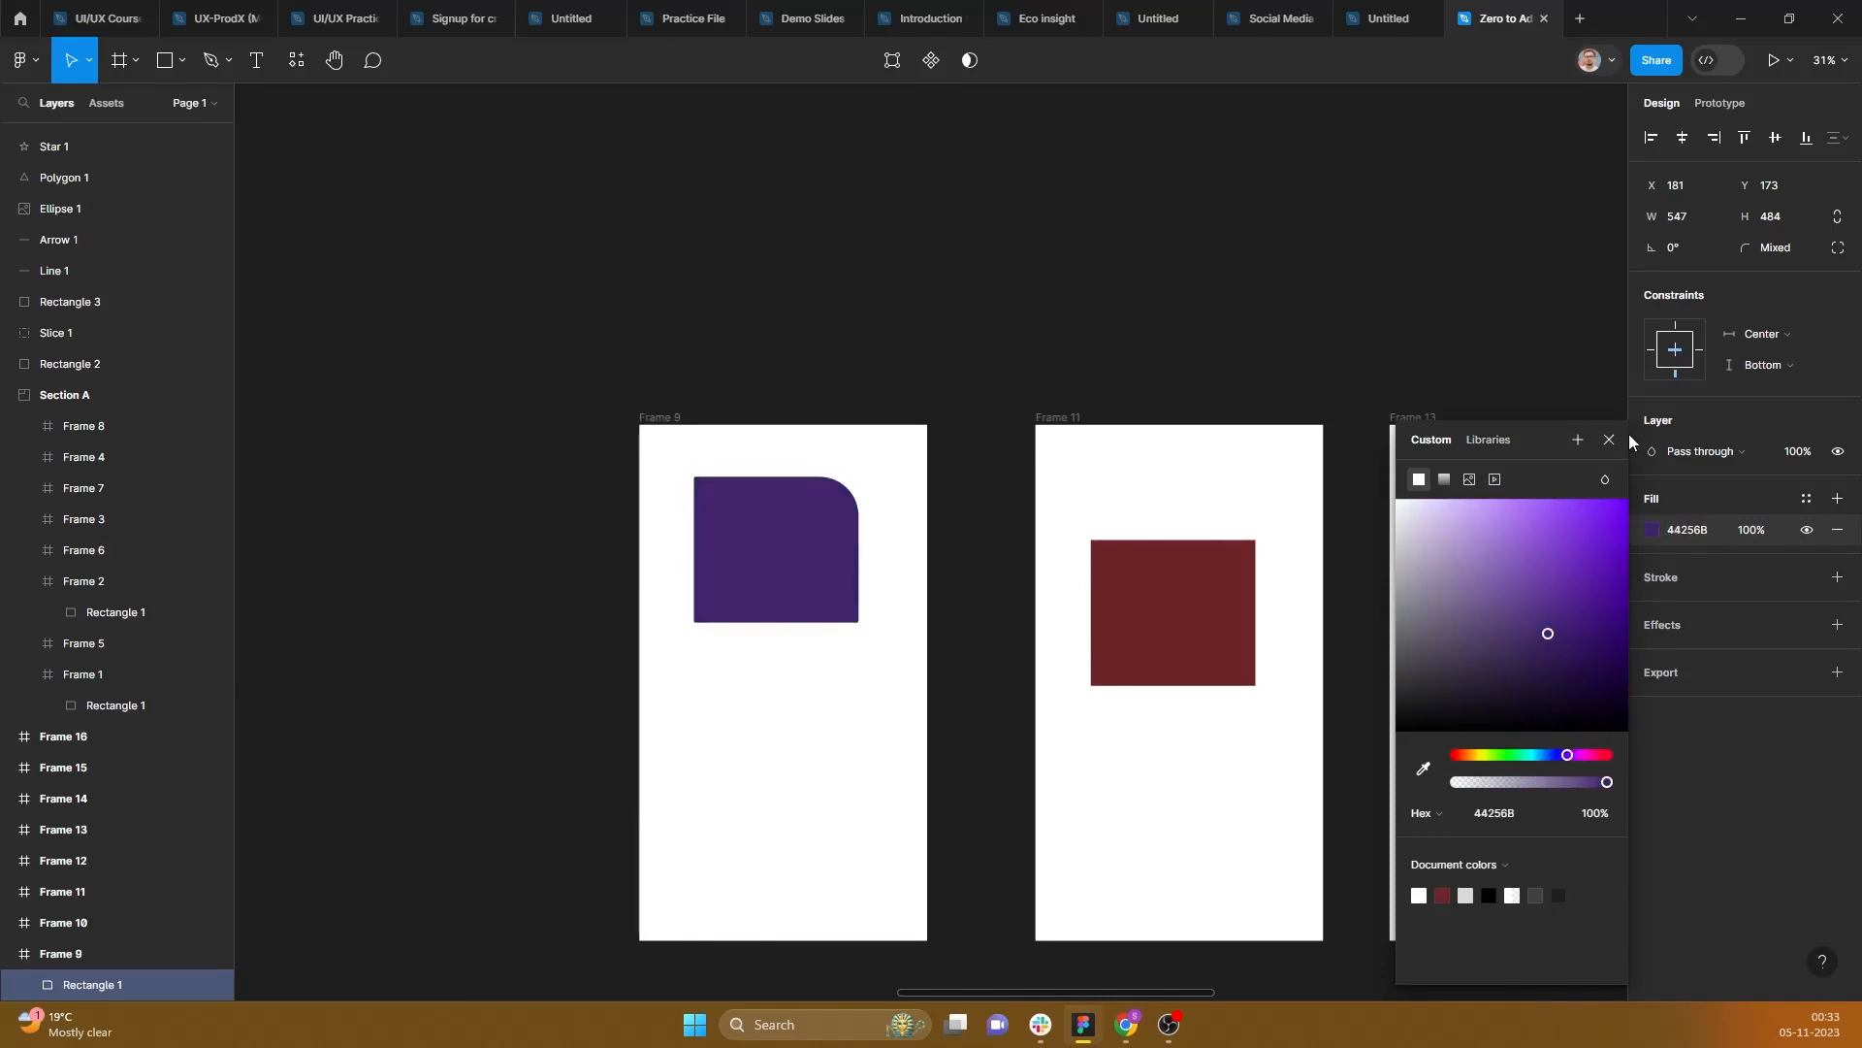
Step: Preview the image and video fills, apply a linear gradient fill instead, and look through the available gradient types
{"action": "left_click", "coordinate": [1470, 478]}
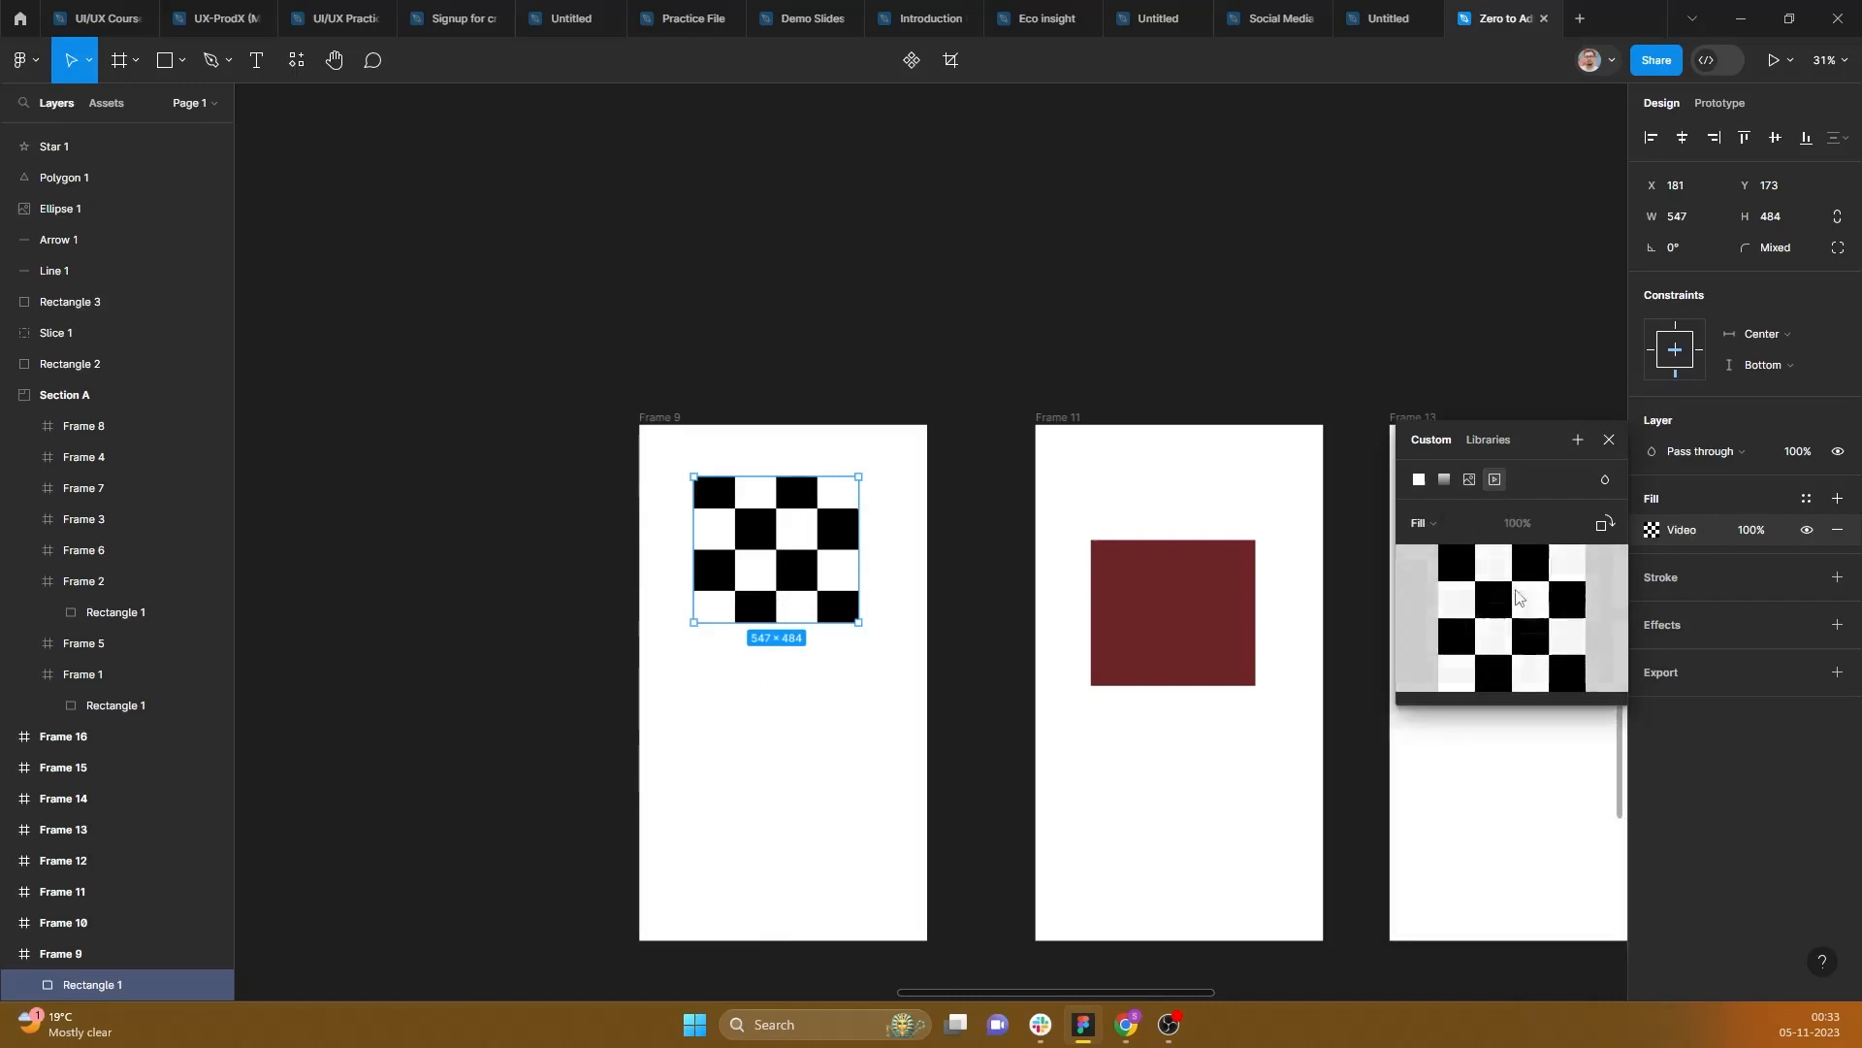
{"action": "left_click", "coordinate": [1444, 478]}
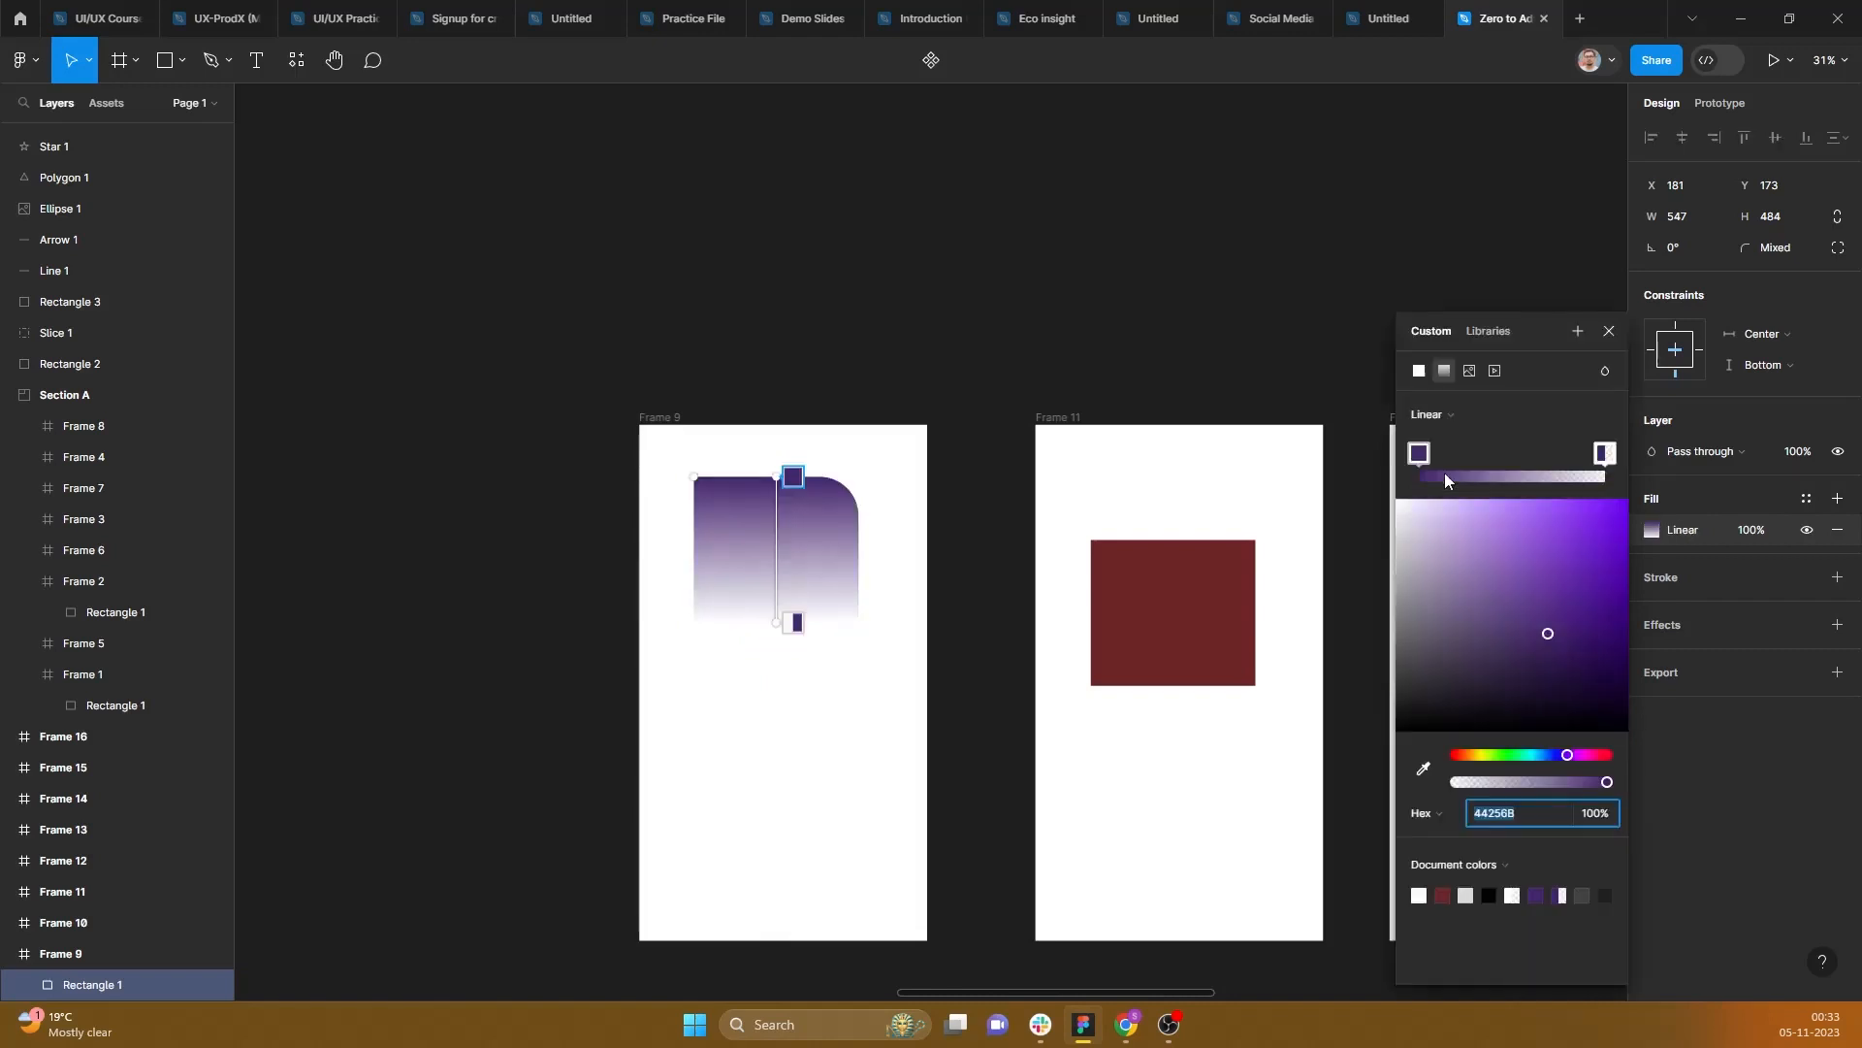
{"action": "left_click", "coordinate": [1457, 412]}
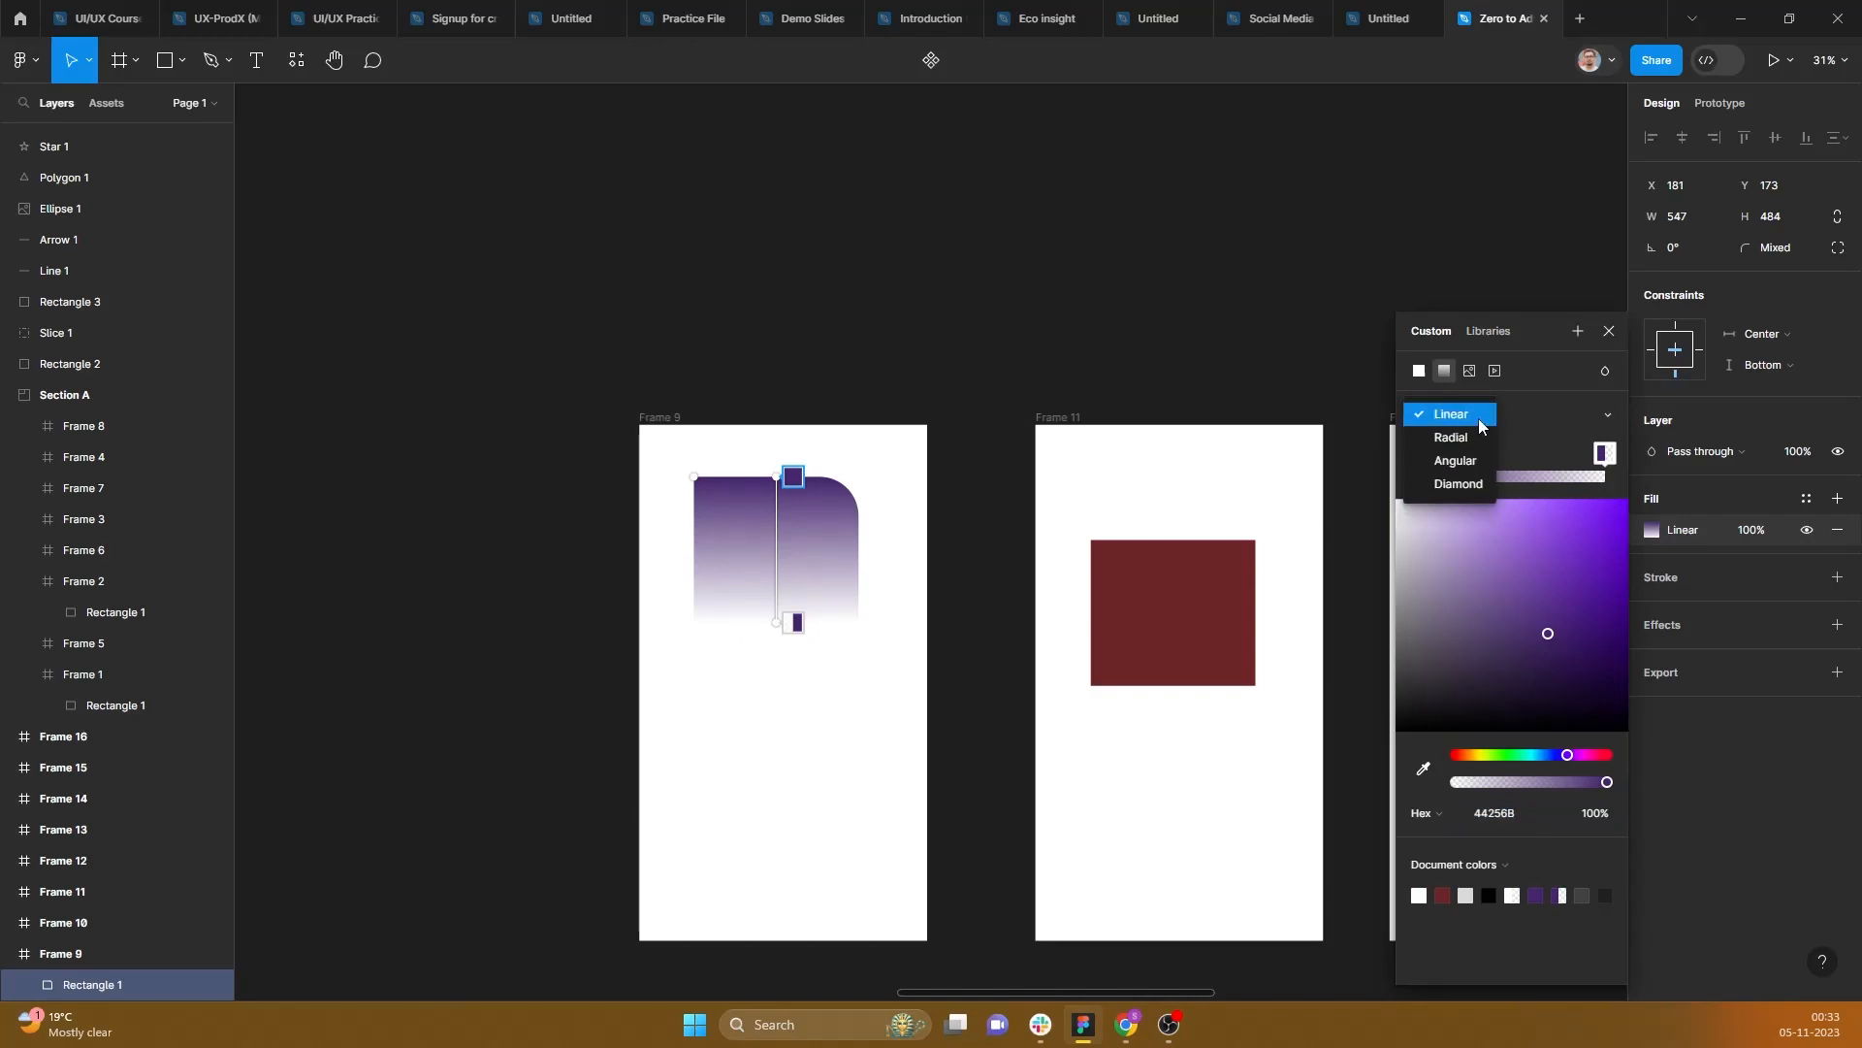
{"action": "left_click", "coordinate": [1525, 456]}
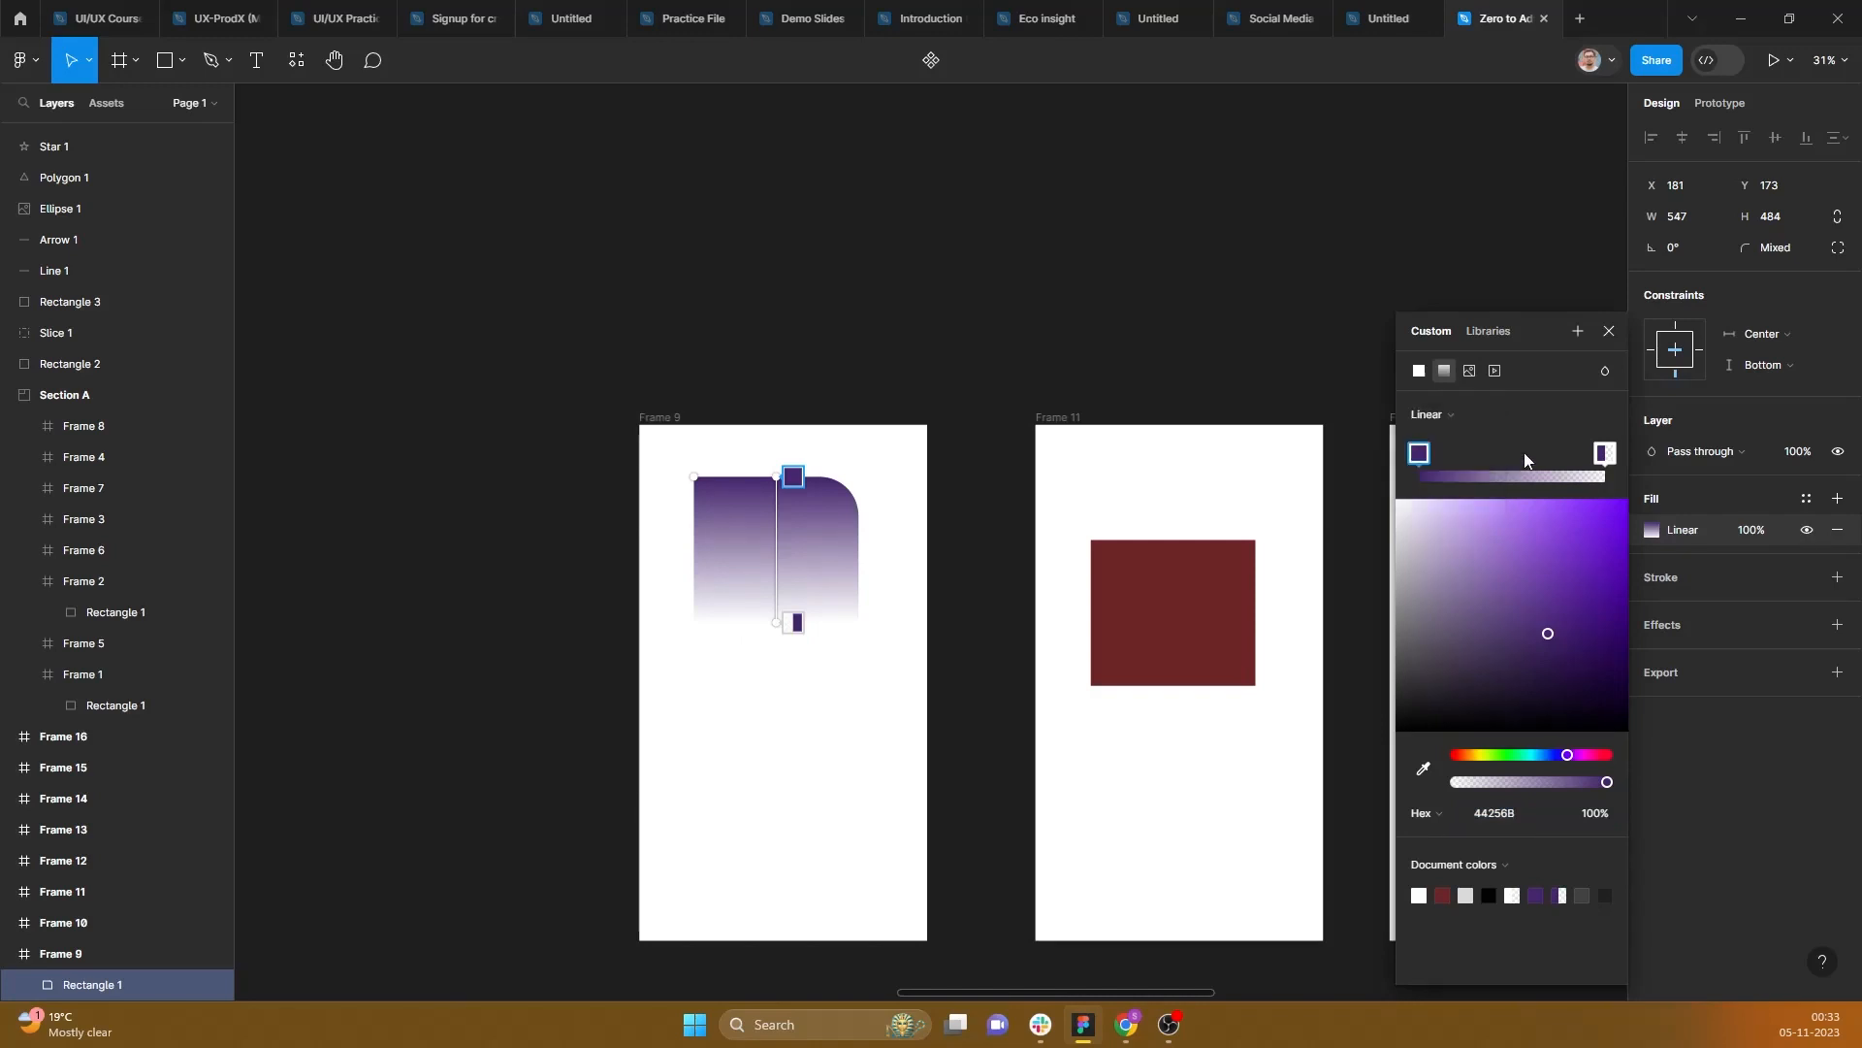
{"action": "left_click", "coordinate": [1607, 333]}
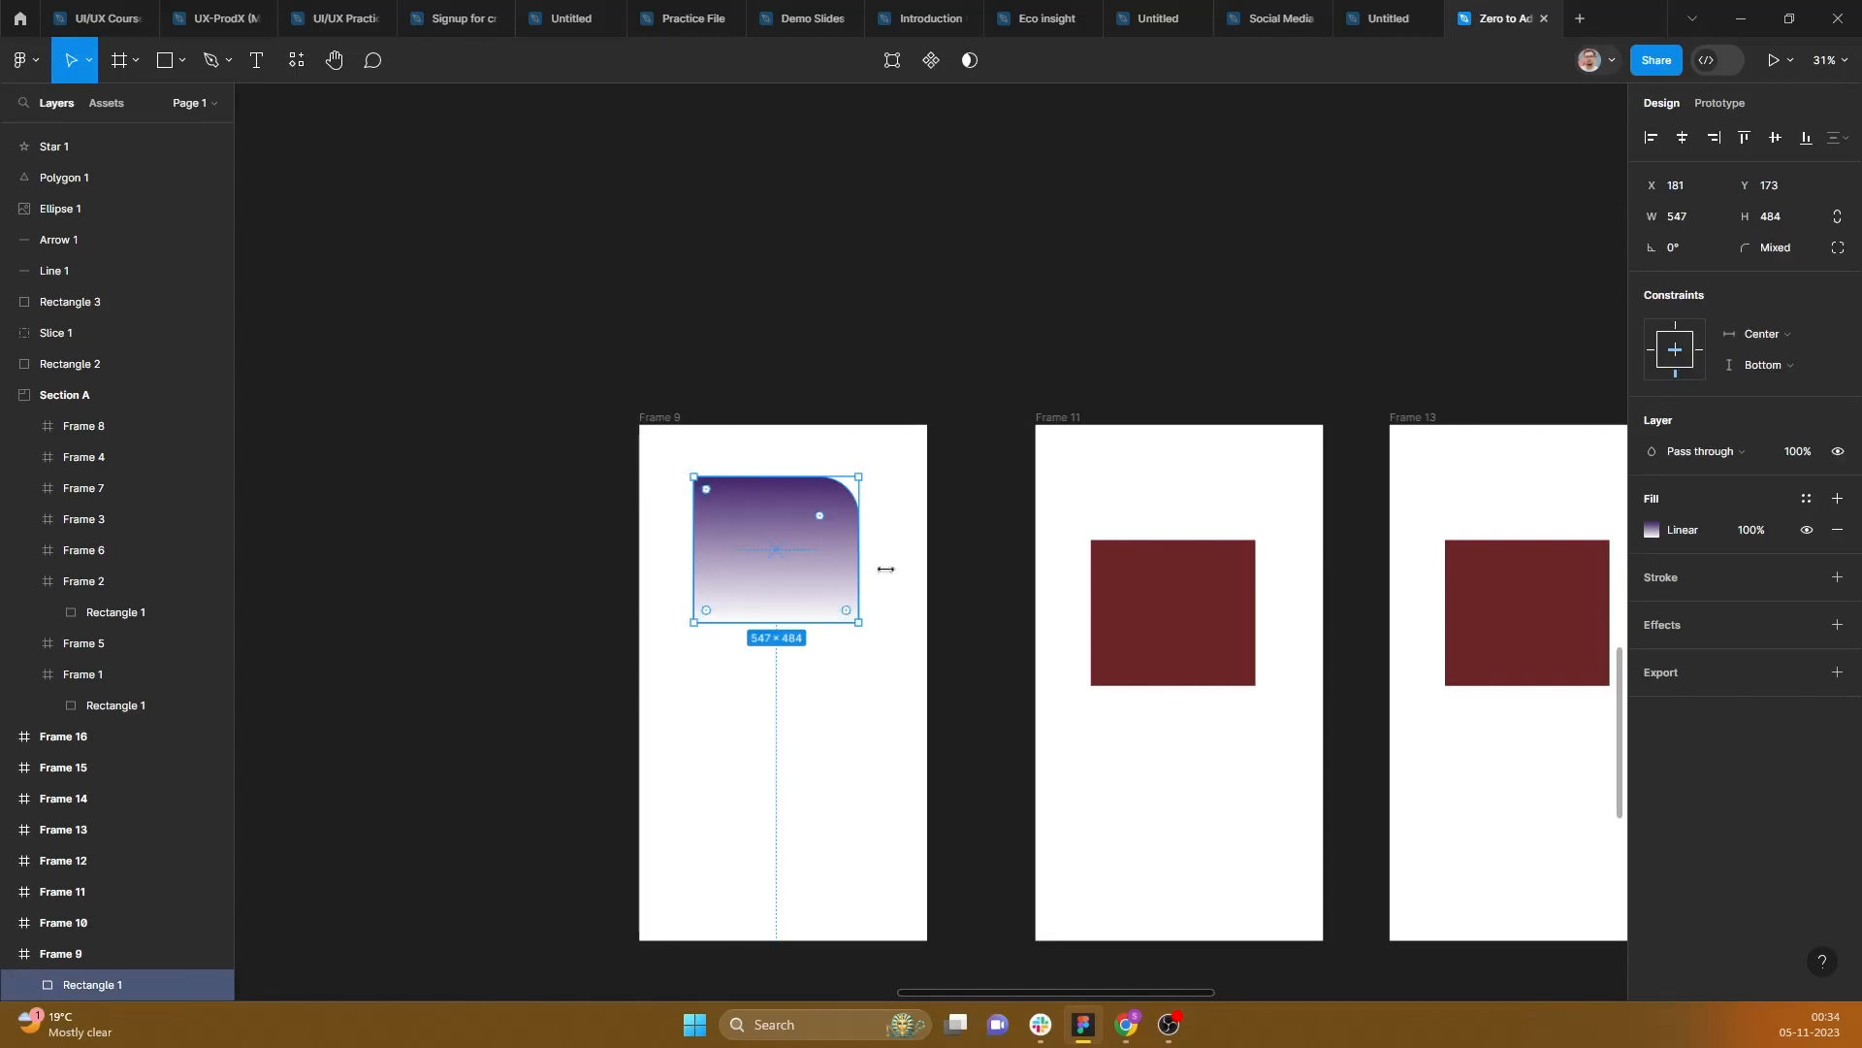
Step: Add a stroke to the gradient rectangle in Frame 9 and colour it red FC0000
{"action": "left_click", "coordinate": [1837, 577]}
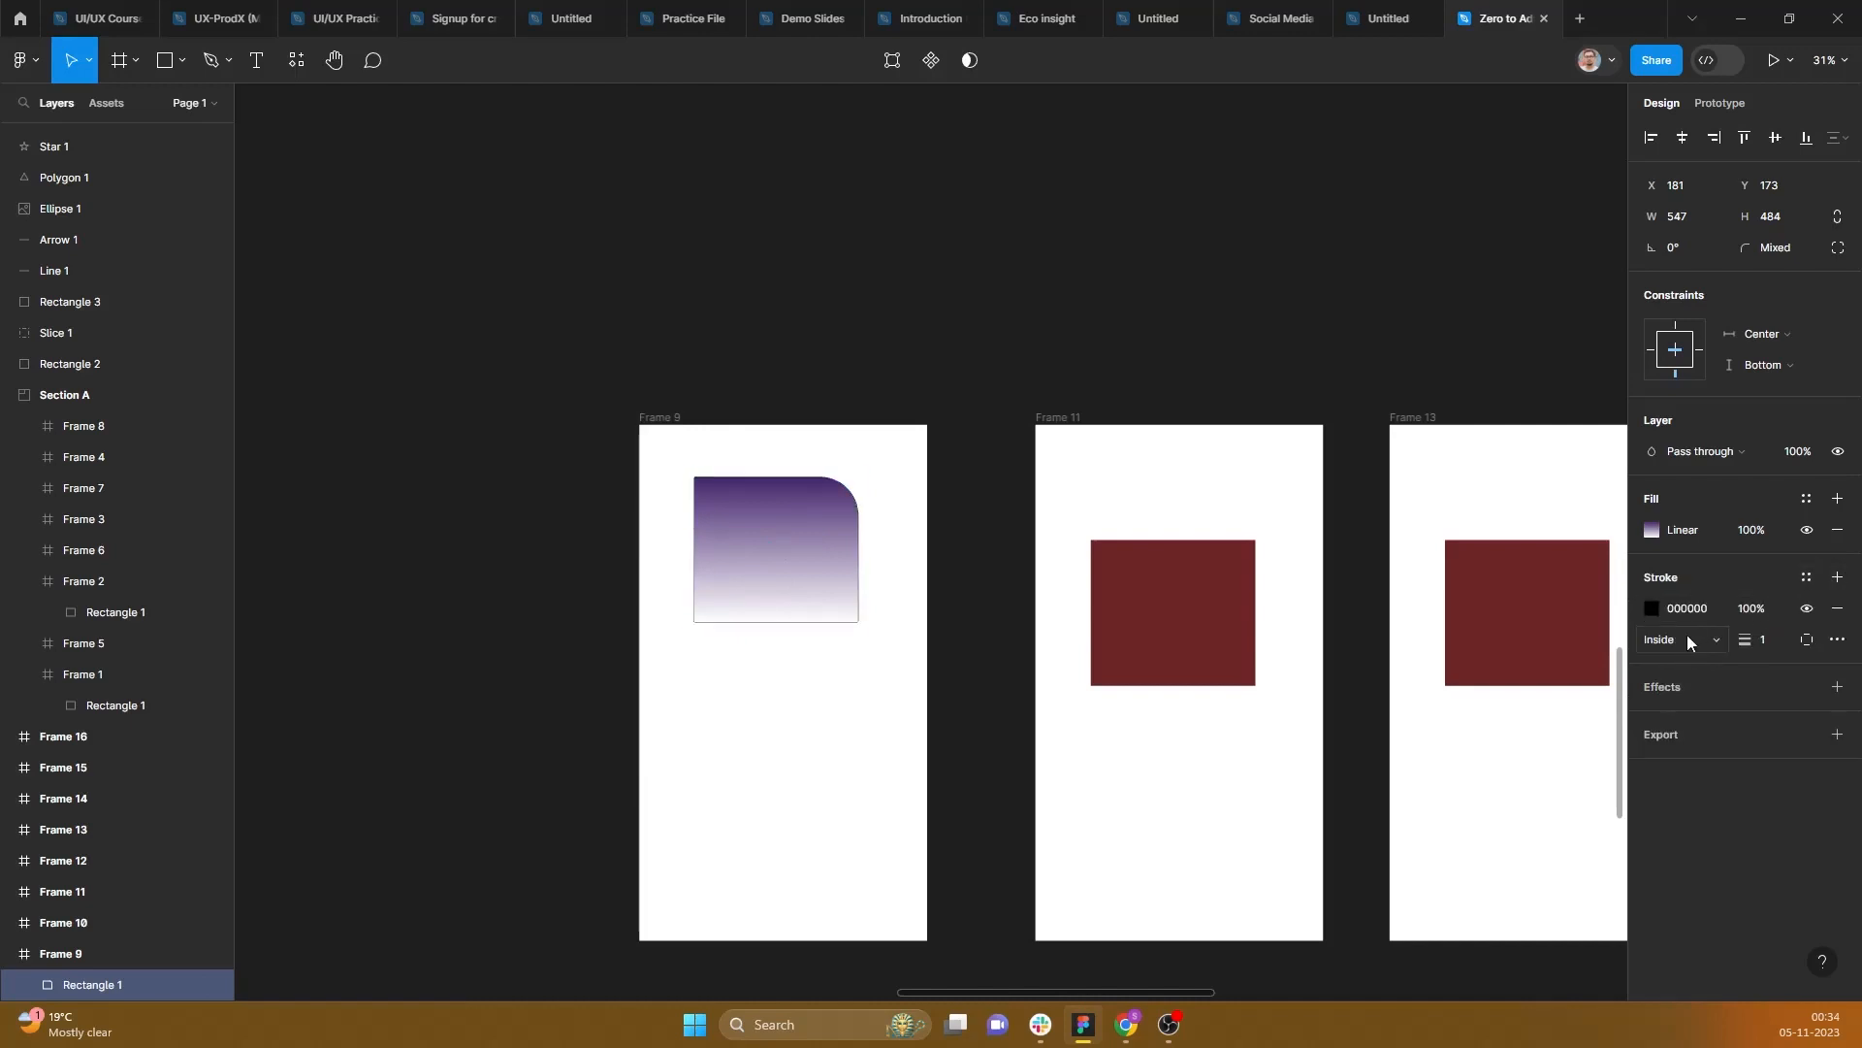
{"action": "left_click", "coordinate": [1652, 609]}
{"action": "mouse_move", "coordinate": [1538, 519]}
{"action": "left_mouse_down"}
{"action": "mouse_move", "coordinate": [1500, 547]}
{"action": "mouse_move", "coordinate": [1608, 519]}
{"action": "mouse_move", "coordinate": [1606, 503]}
{"action": "mouse_move", "coordinate": [1630, 515]}
{"action": "left_mouse_up"}
Step: Lower the stroke's opacity to 99%, restore it to 100%, and toggle the stroke's visibility off and on
{"action": "left_click", "coordinate": [1754, 610]}
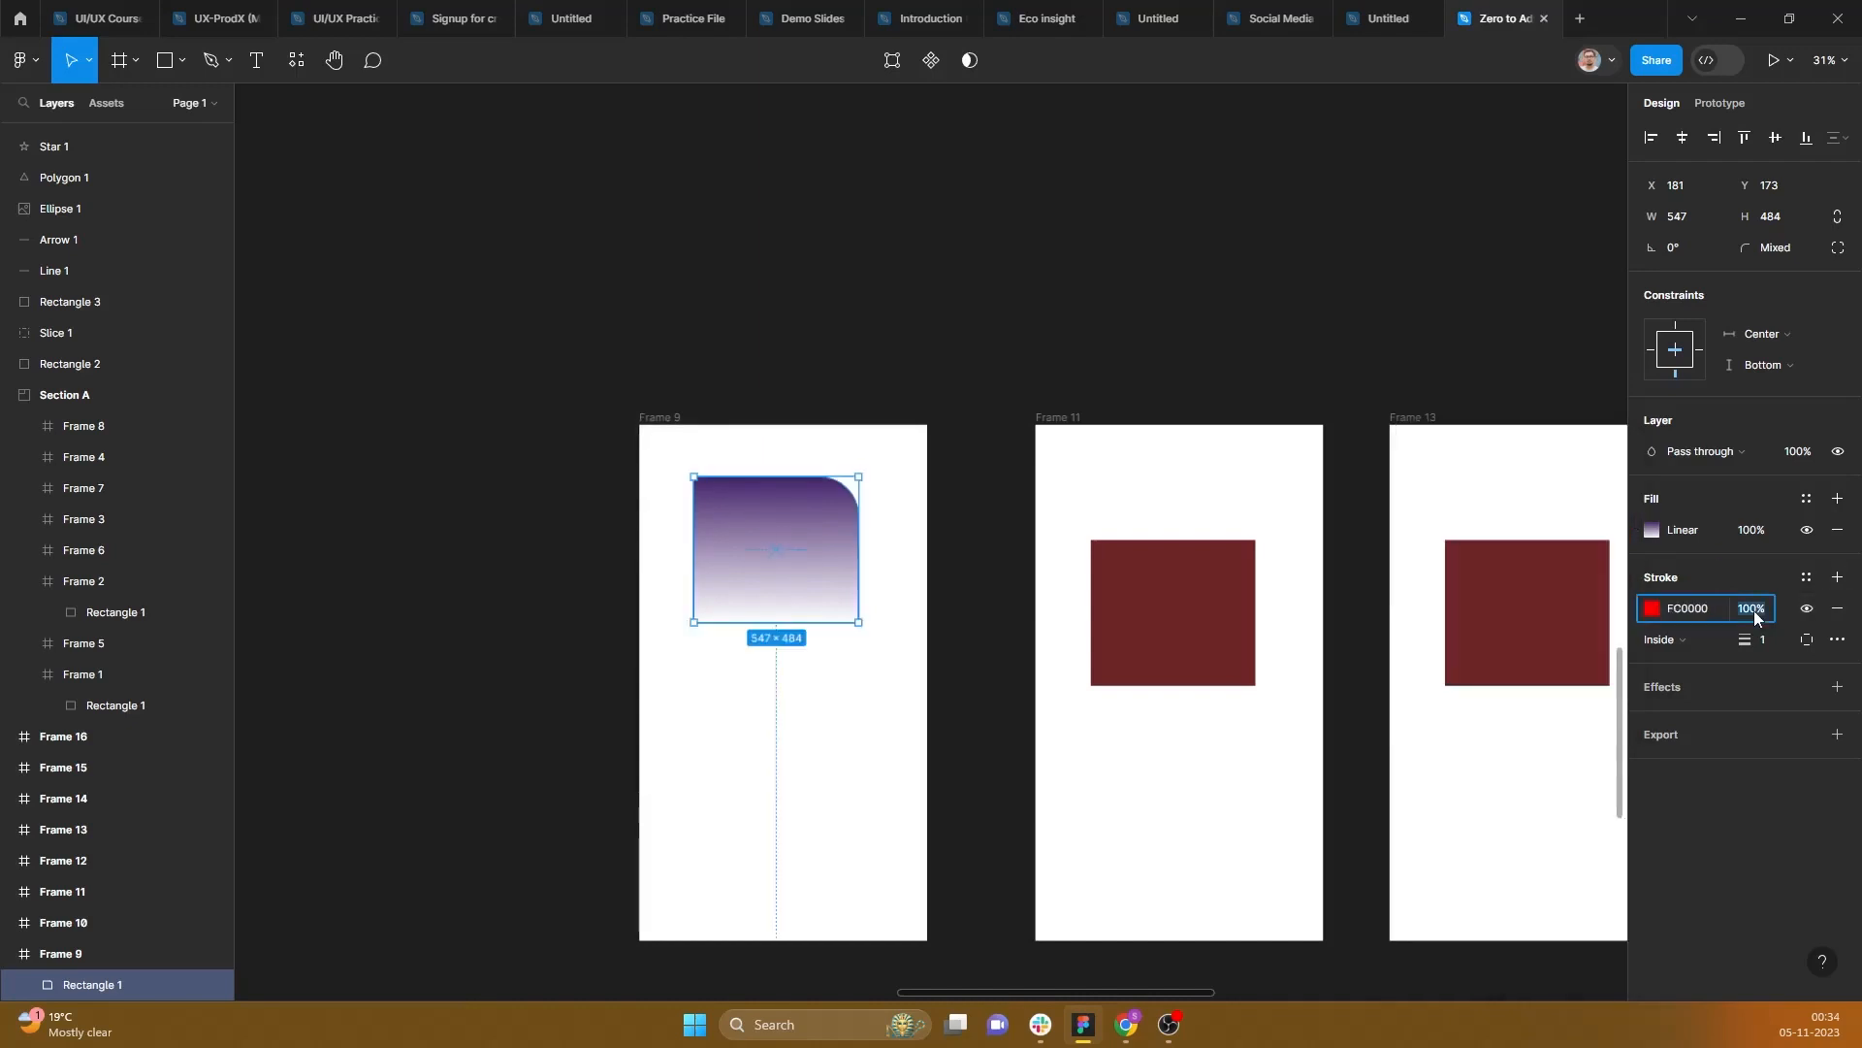
{"action": "key", "text": "Down"}
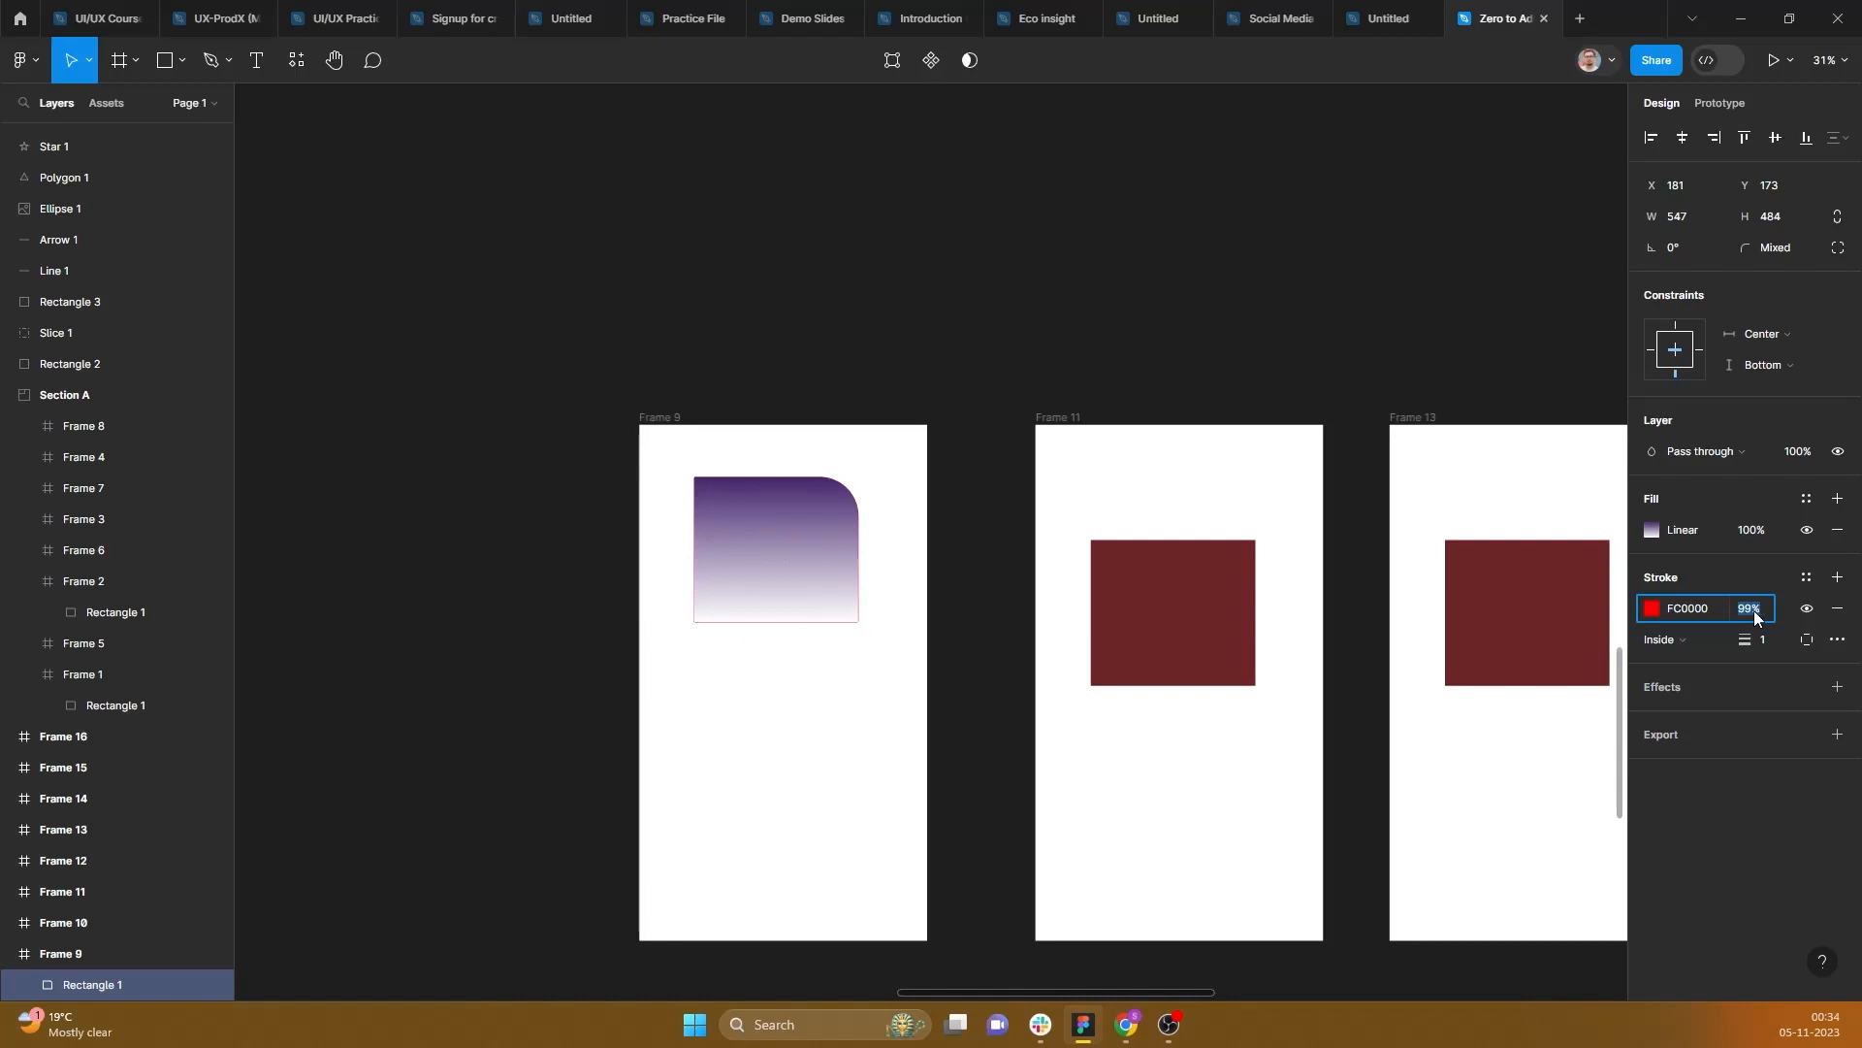
{"action": "left_click", "coordinate": [1806, 608]}
{"action": "left_click", "coordinate": [1806, 608]}
{"action": "left_click", "coordinate": [1808, 611]}
{"action": "left_click", "coordinate": [1808, 611]}
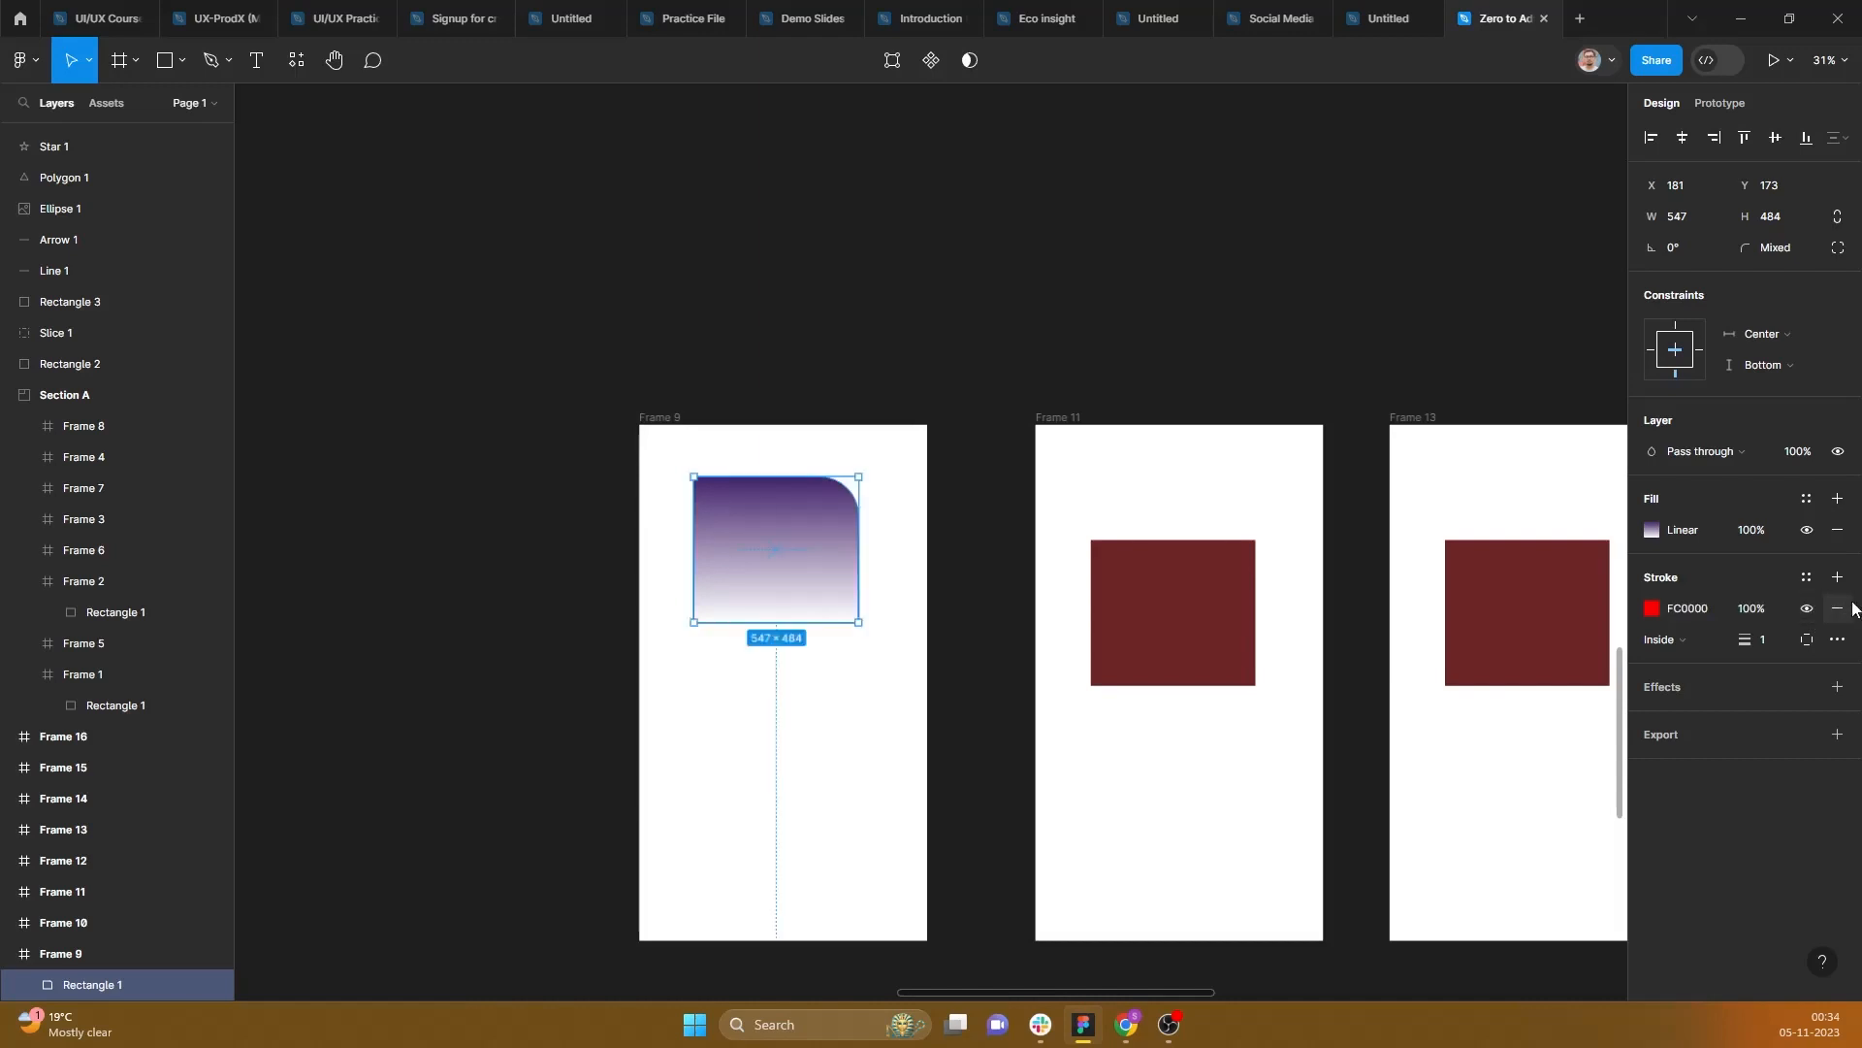
Step: Try the Center and Inside stroke positions, settle on Outside, and set the stroke weight to 15
{"action": "left_click", "coordinate": [1705, 640]}
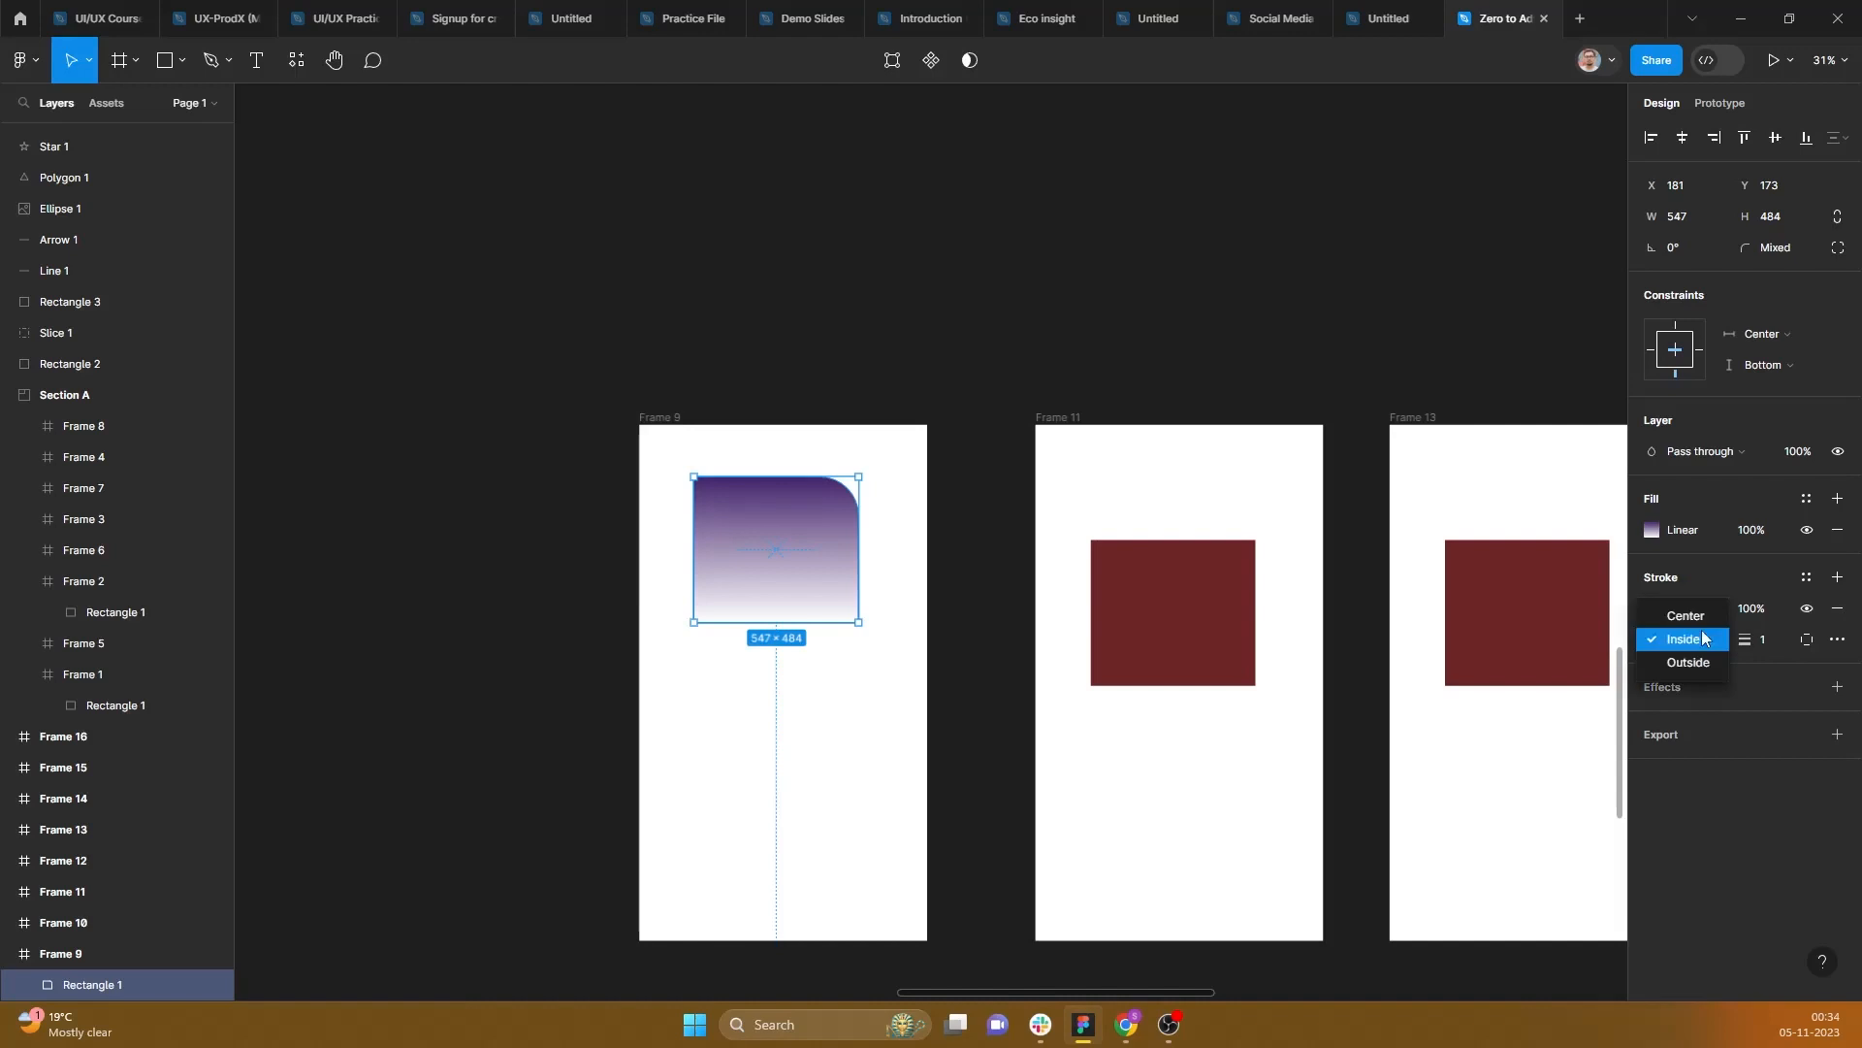
{"action": "left_click", "coordinate": [1690, 619]}
{"action": "left_click", "coordinate": [1664, 640]}
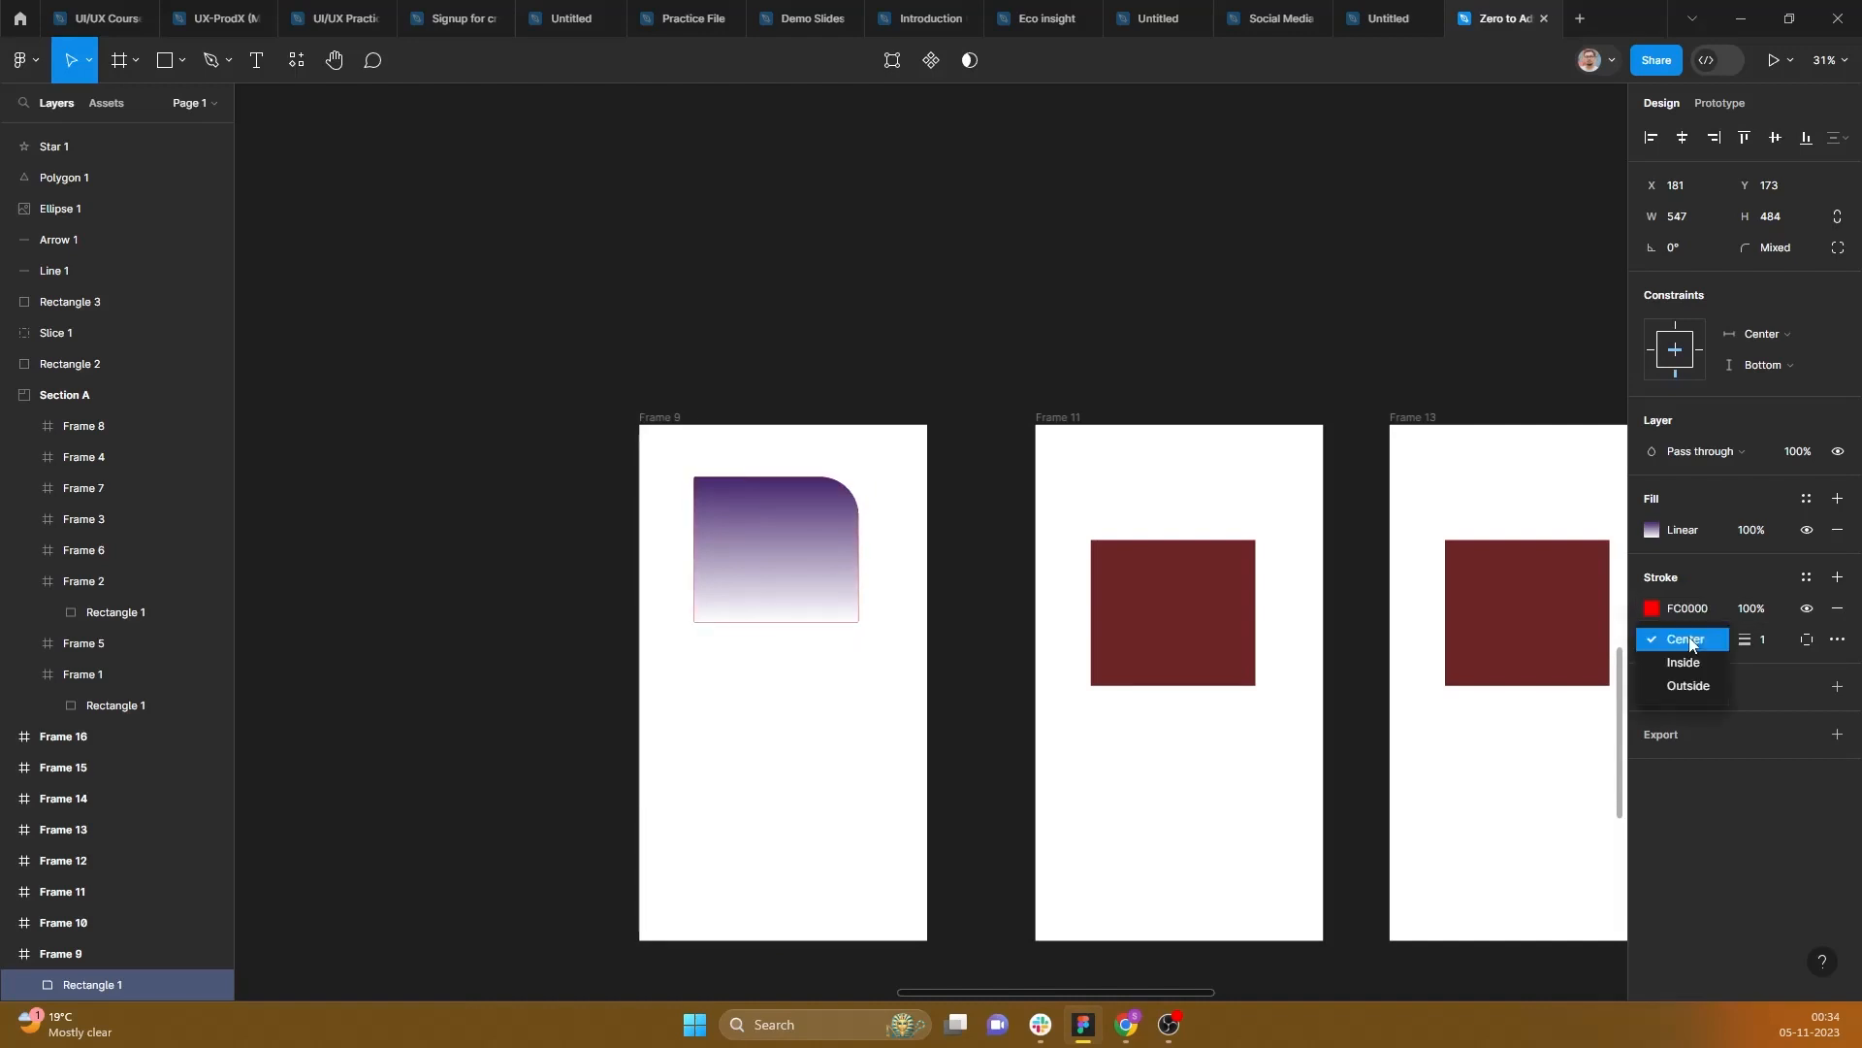
{"action": "left_click", "coordinate": [1686, 663]}
{"action": "left_click", "coordinate": [1690, 642]}
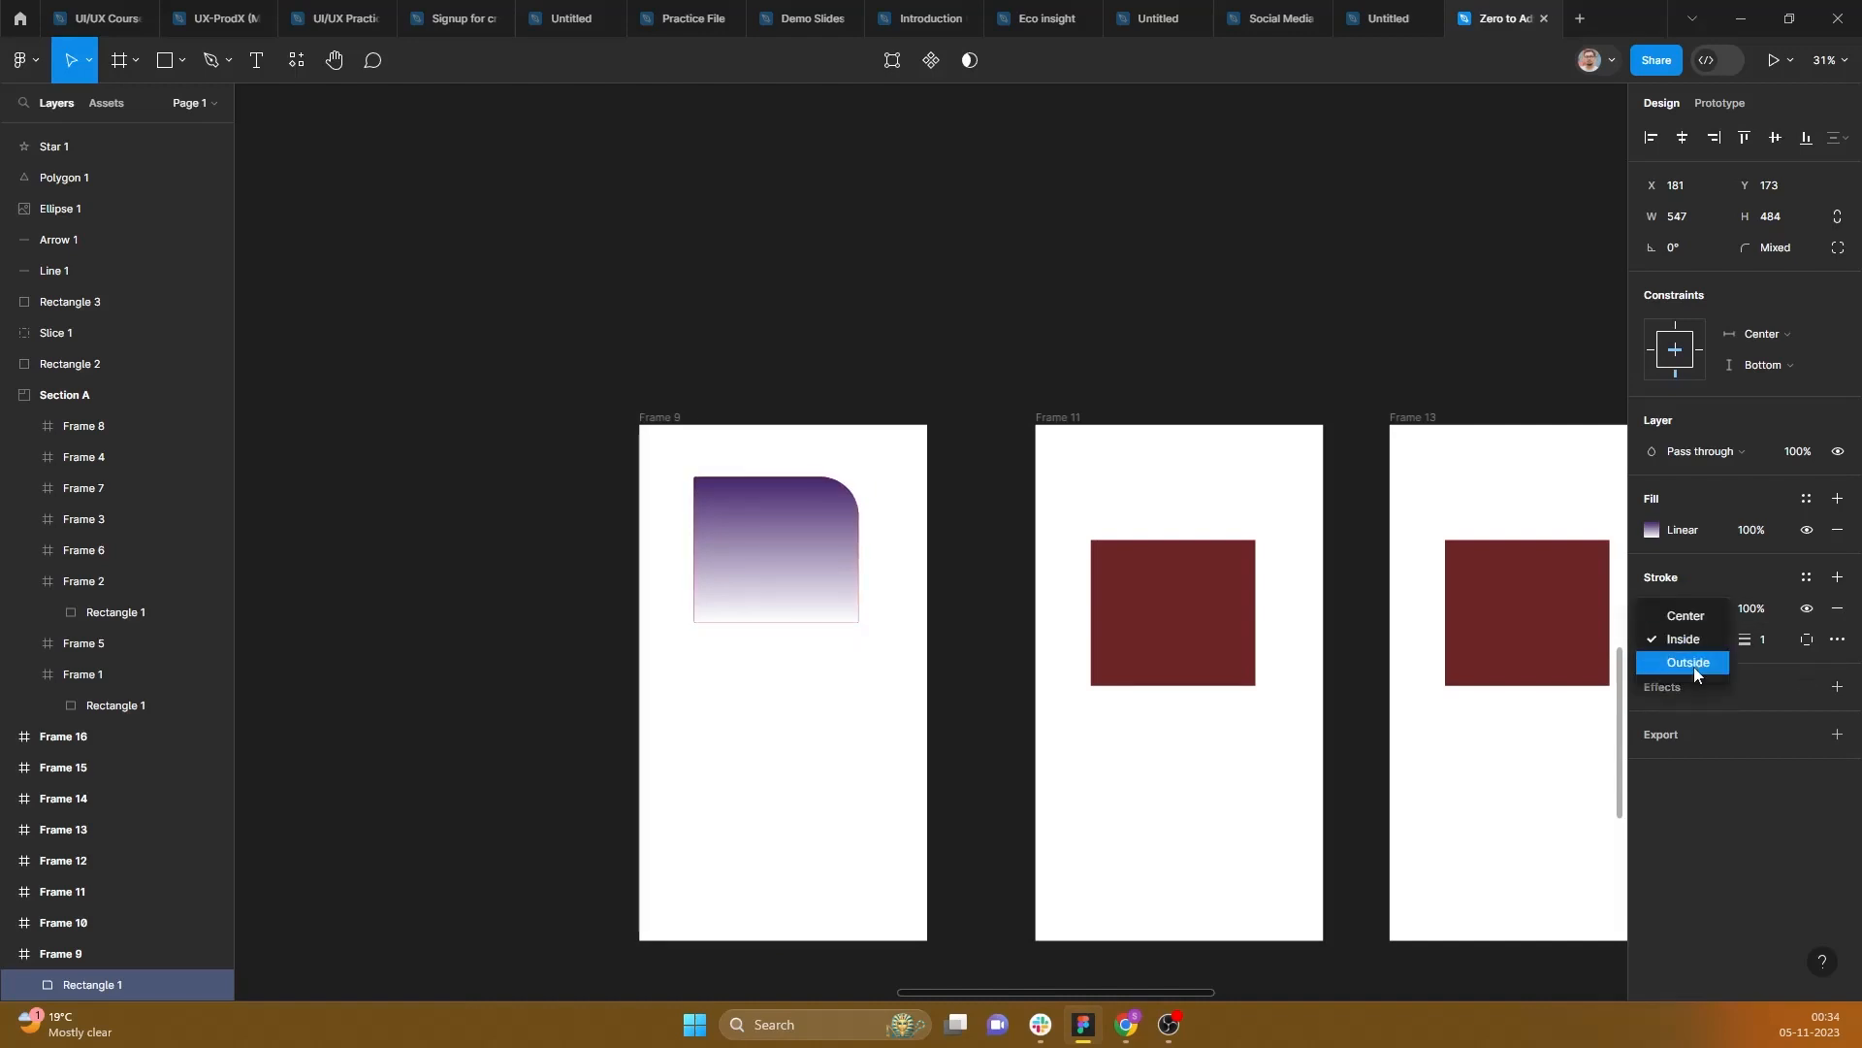
{"action": "left_click", "coordinate": [1694, 664]}
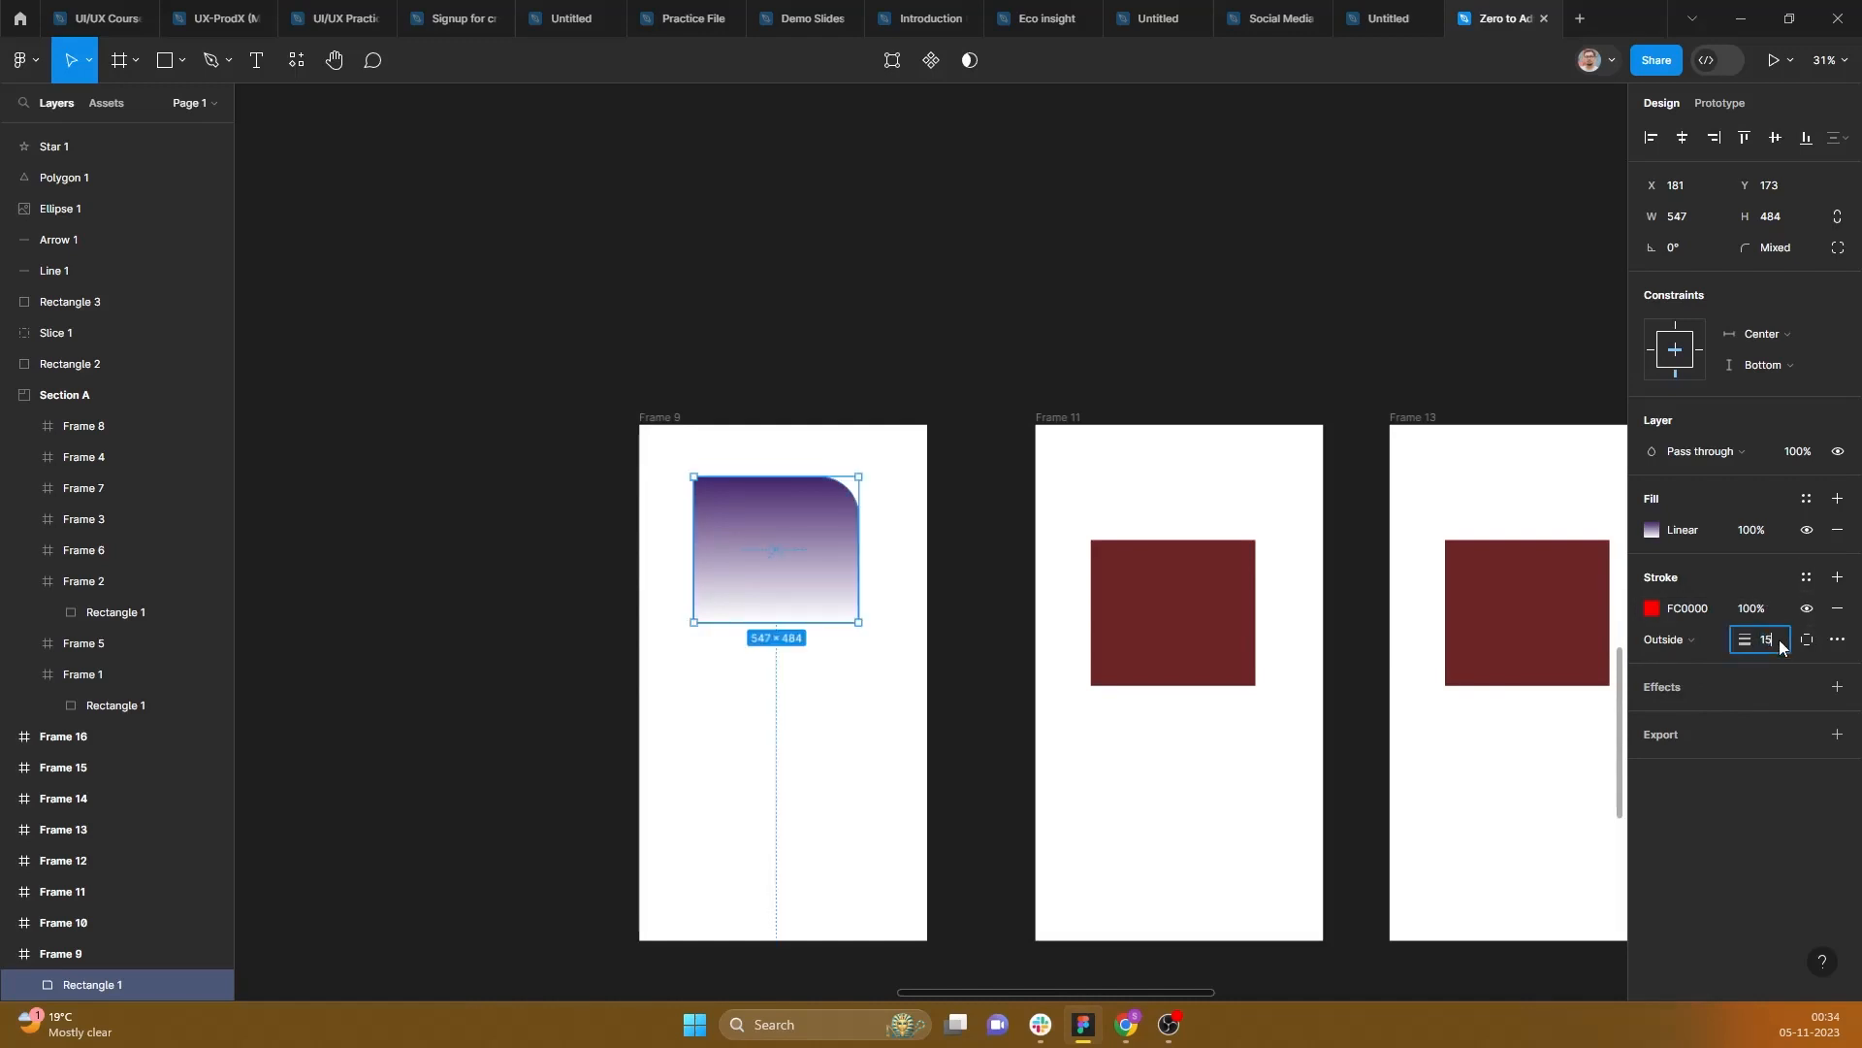
{"action": "key", "text": "Return"}
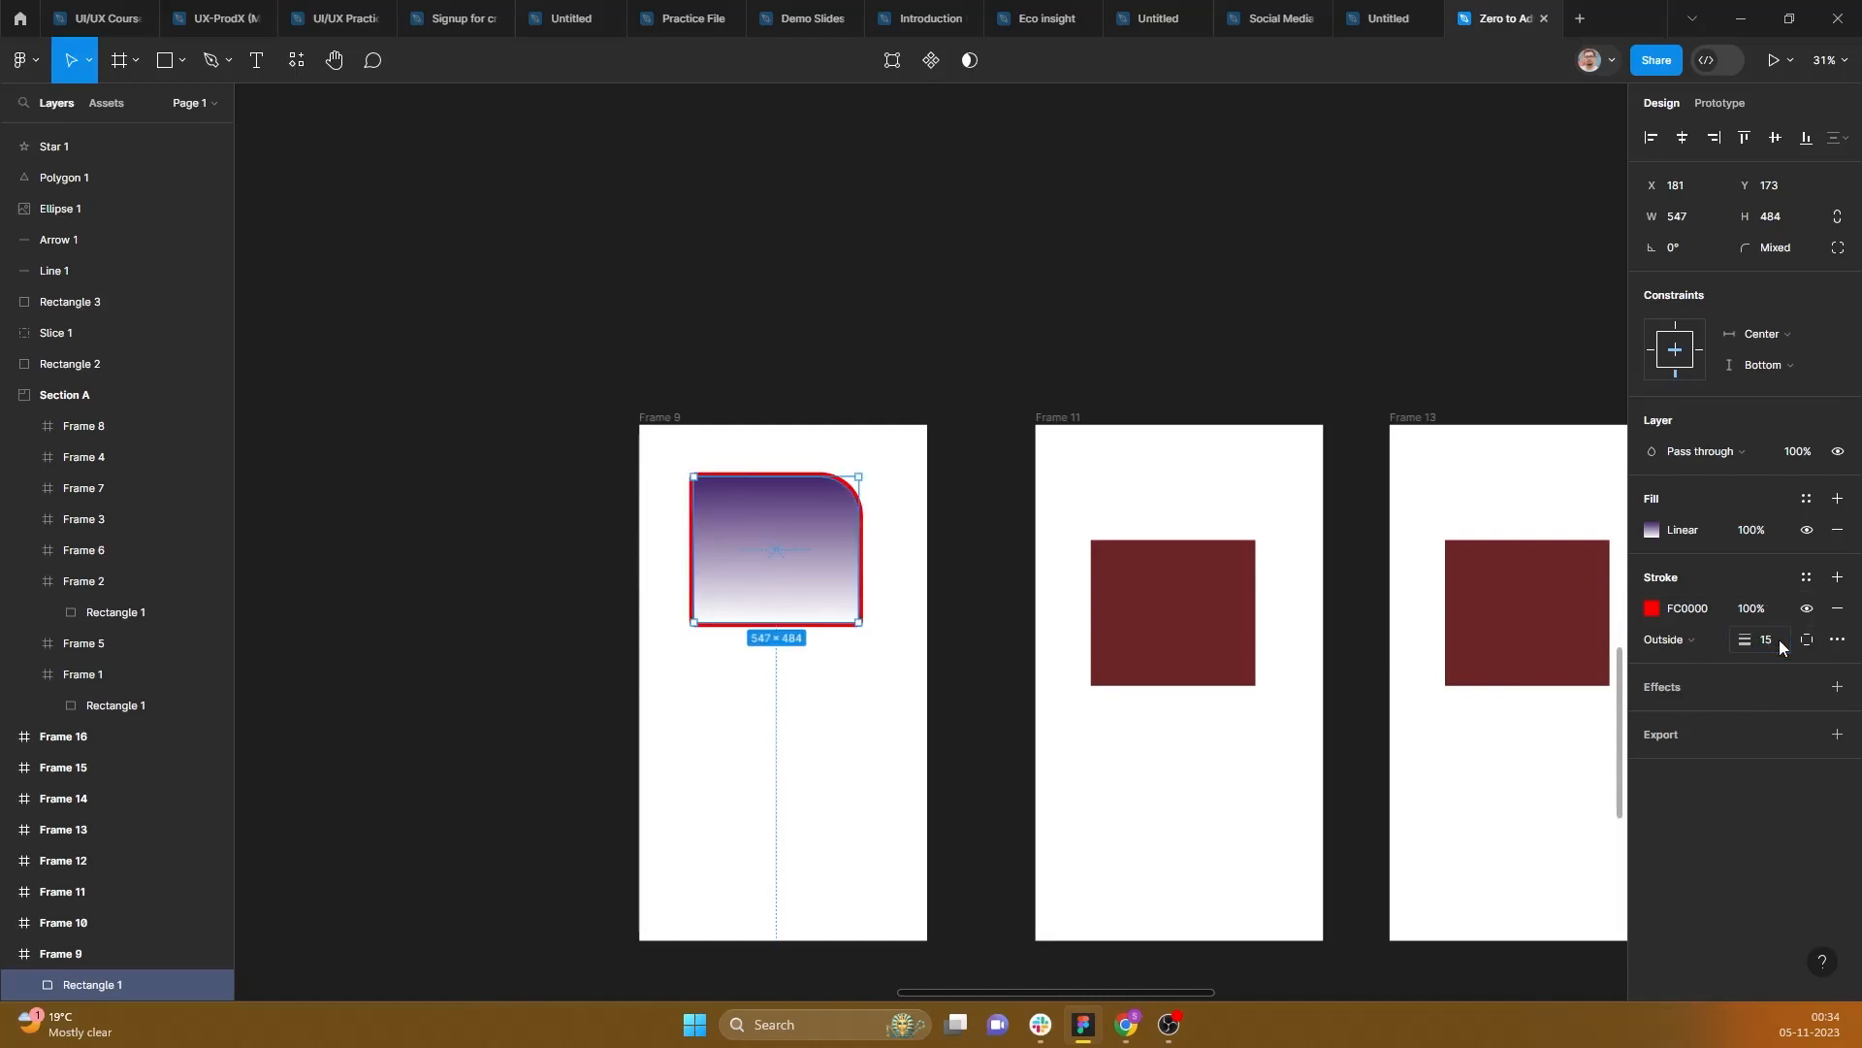
Step: Compare the thick stroke in the Inside and Center positions, and return it to Outside
{"action": "left_click", "coordinate": [1675, 642]}
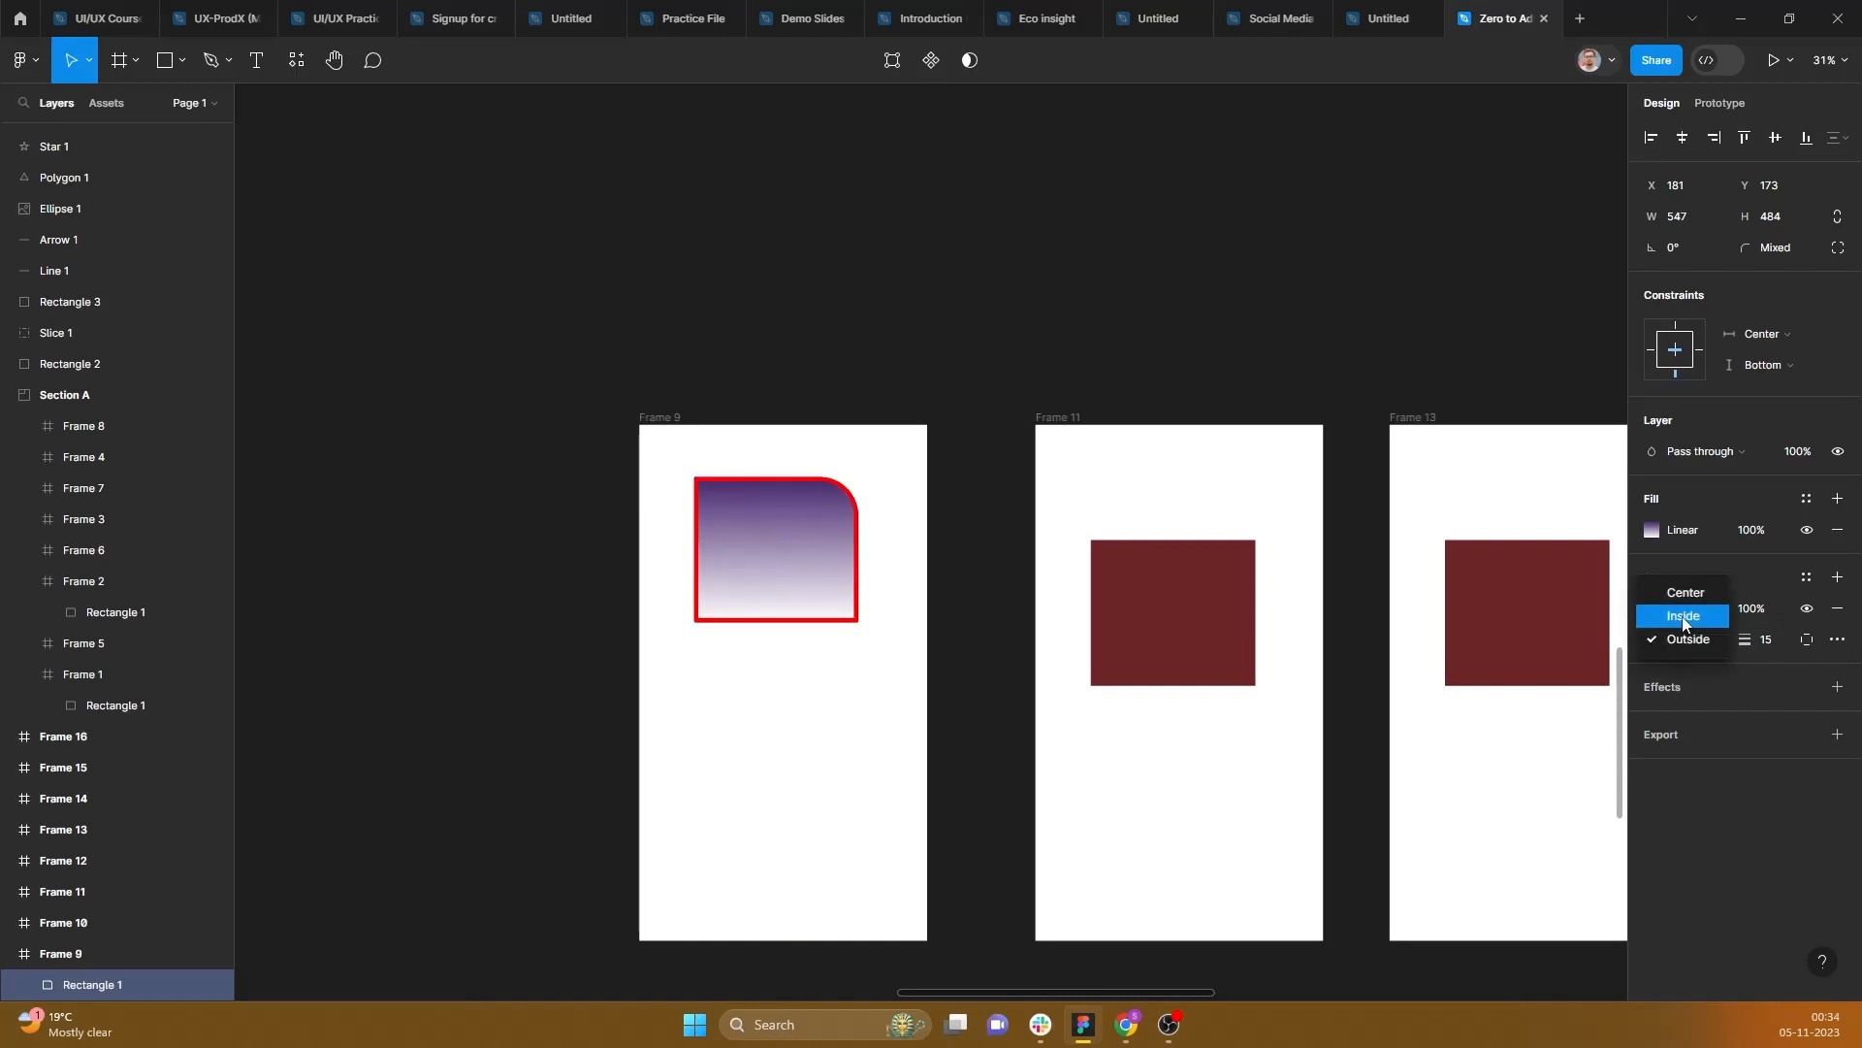
{"action": "left_click", "coordinate": [1680, 636]}
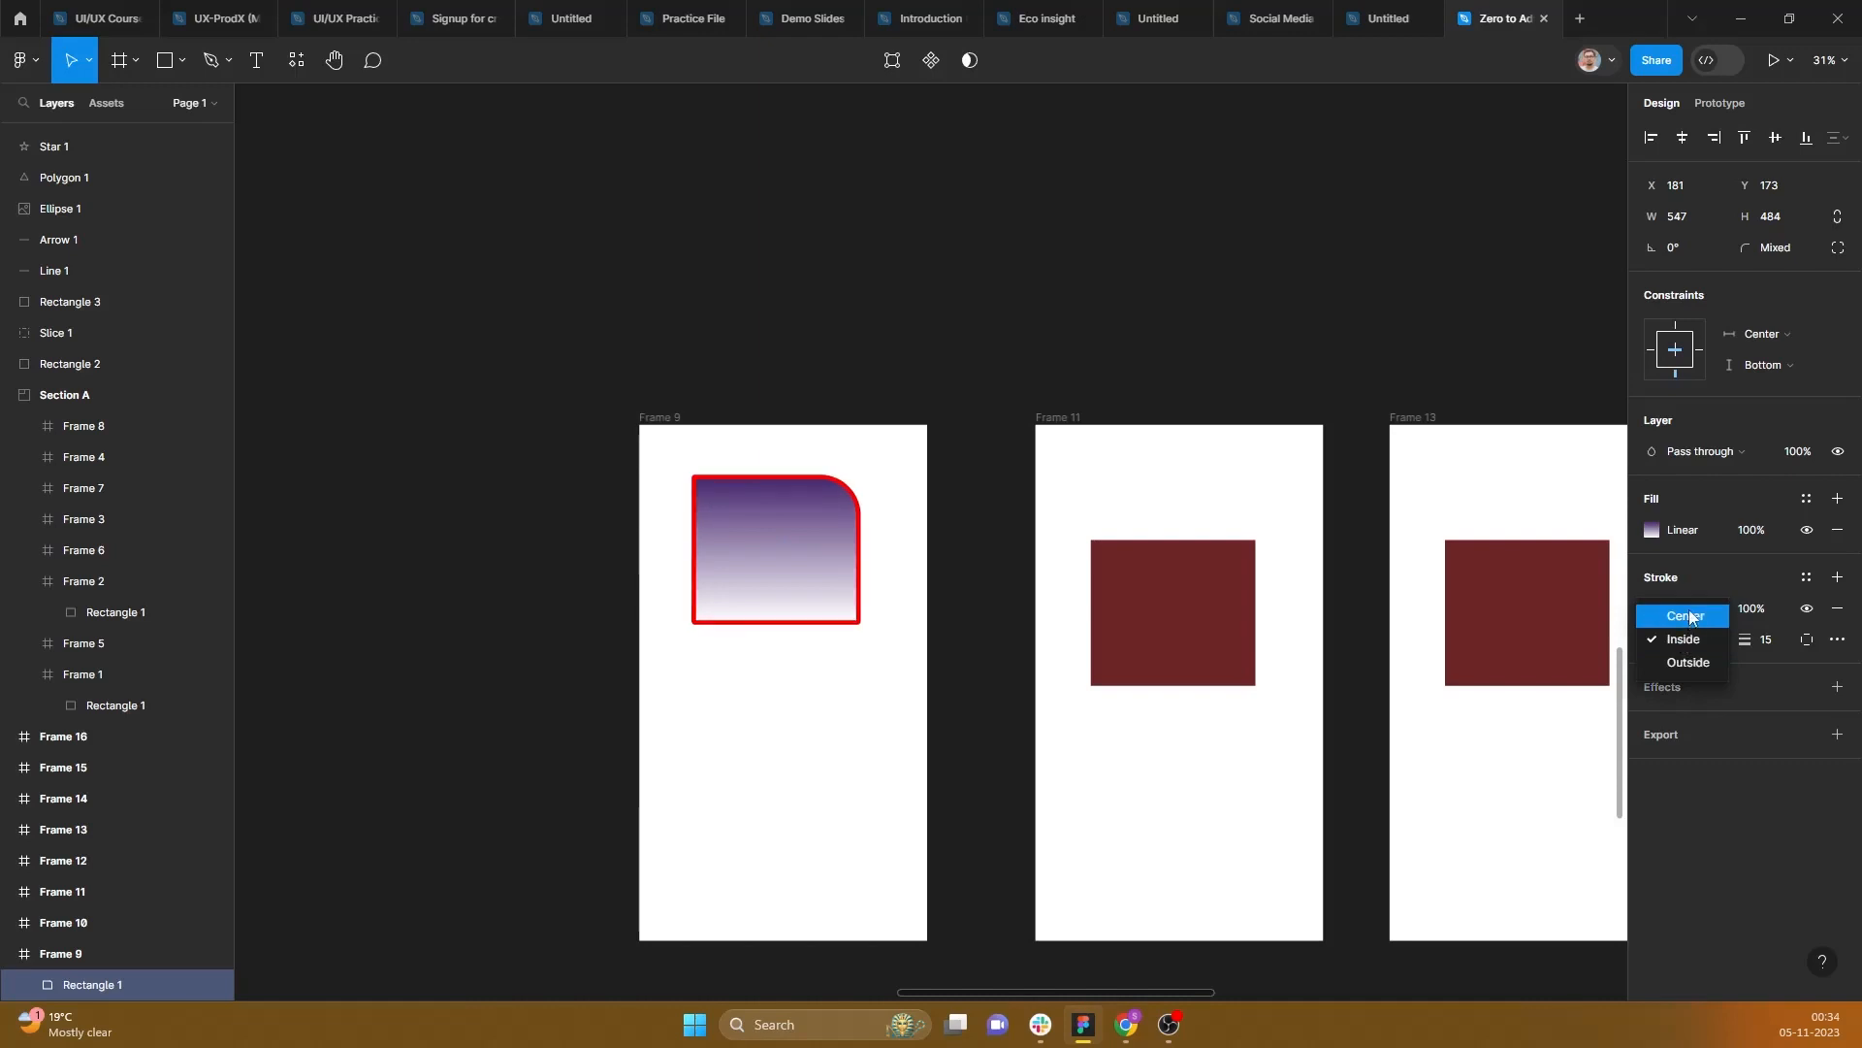
{"action": "left_click", "coordinate": [1685, 613]}
{"action": "left_click", "coordinate": [1685, 636]}
{"action": "left_click", "coordinate": [1691, 684]}
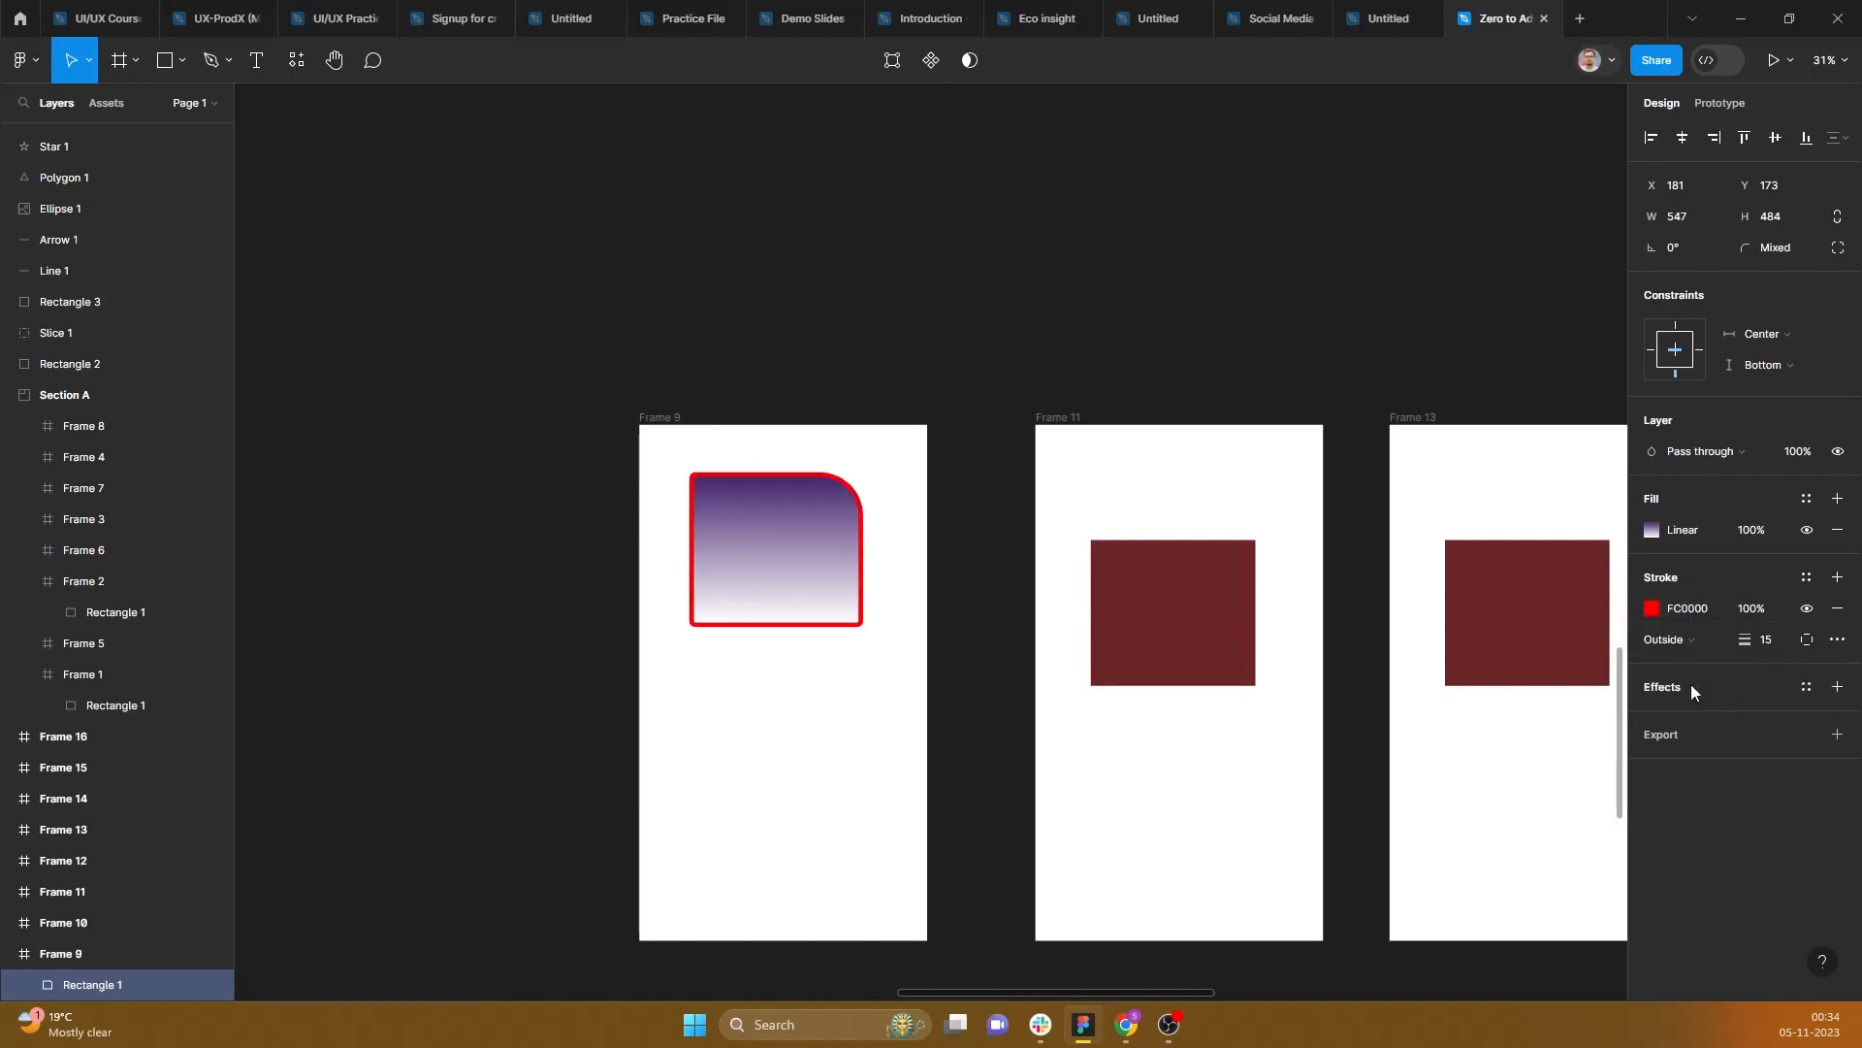
{"action": "left_click", "coordinate": [1769, 639]}
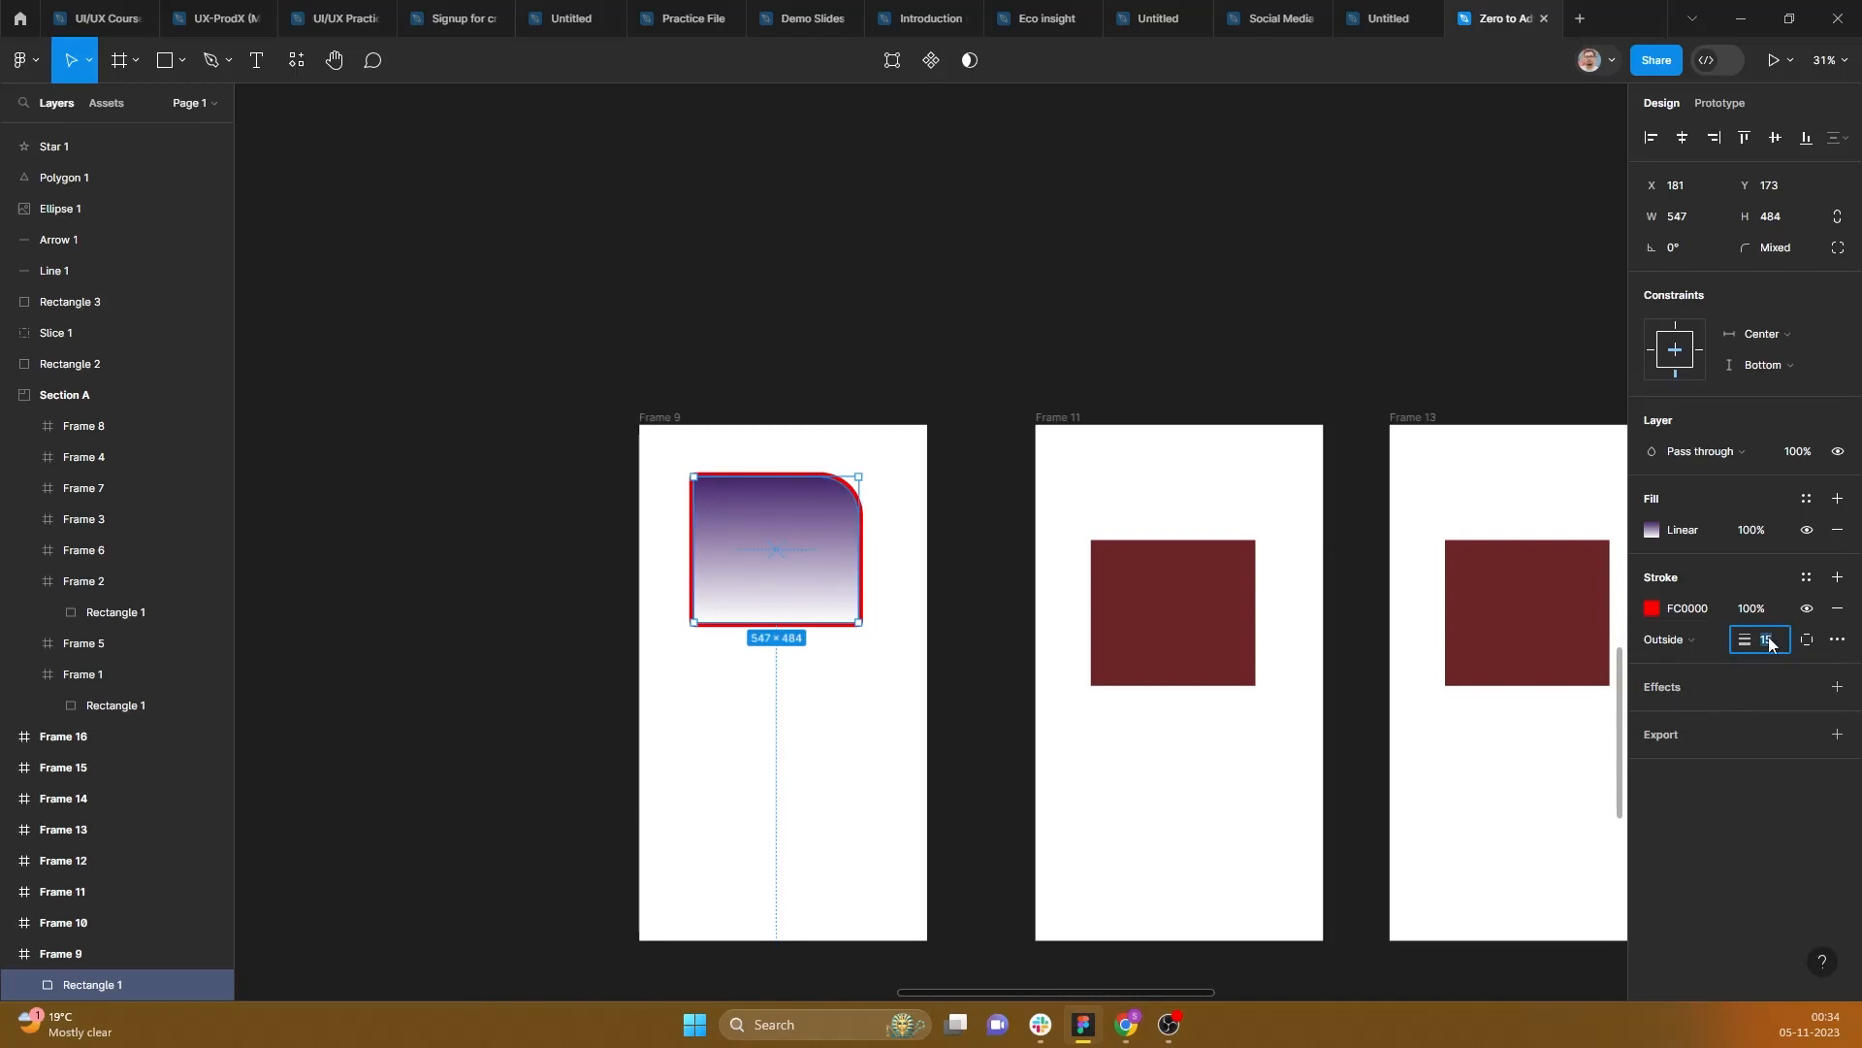
Step: Try the Custom stroke style with round dash caps in the advanced stroke settings, and switch the style back to Solid
{"action": "left_click", "coordinate": [1837, 639]}
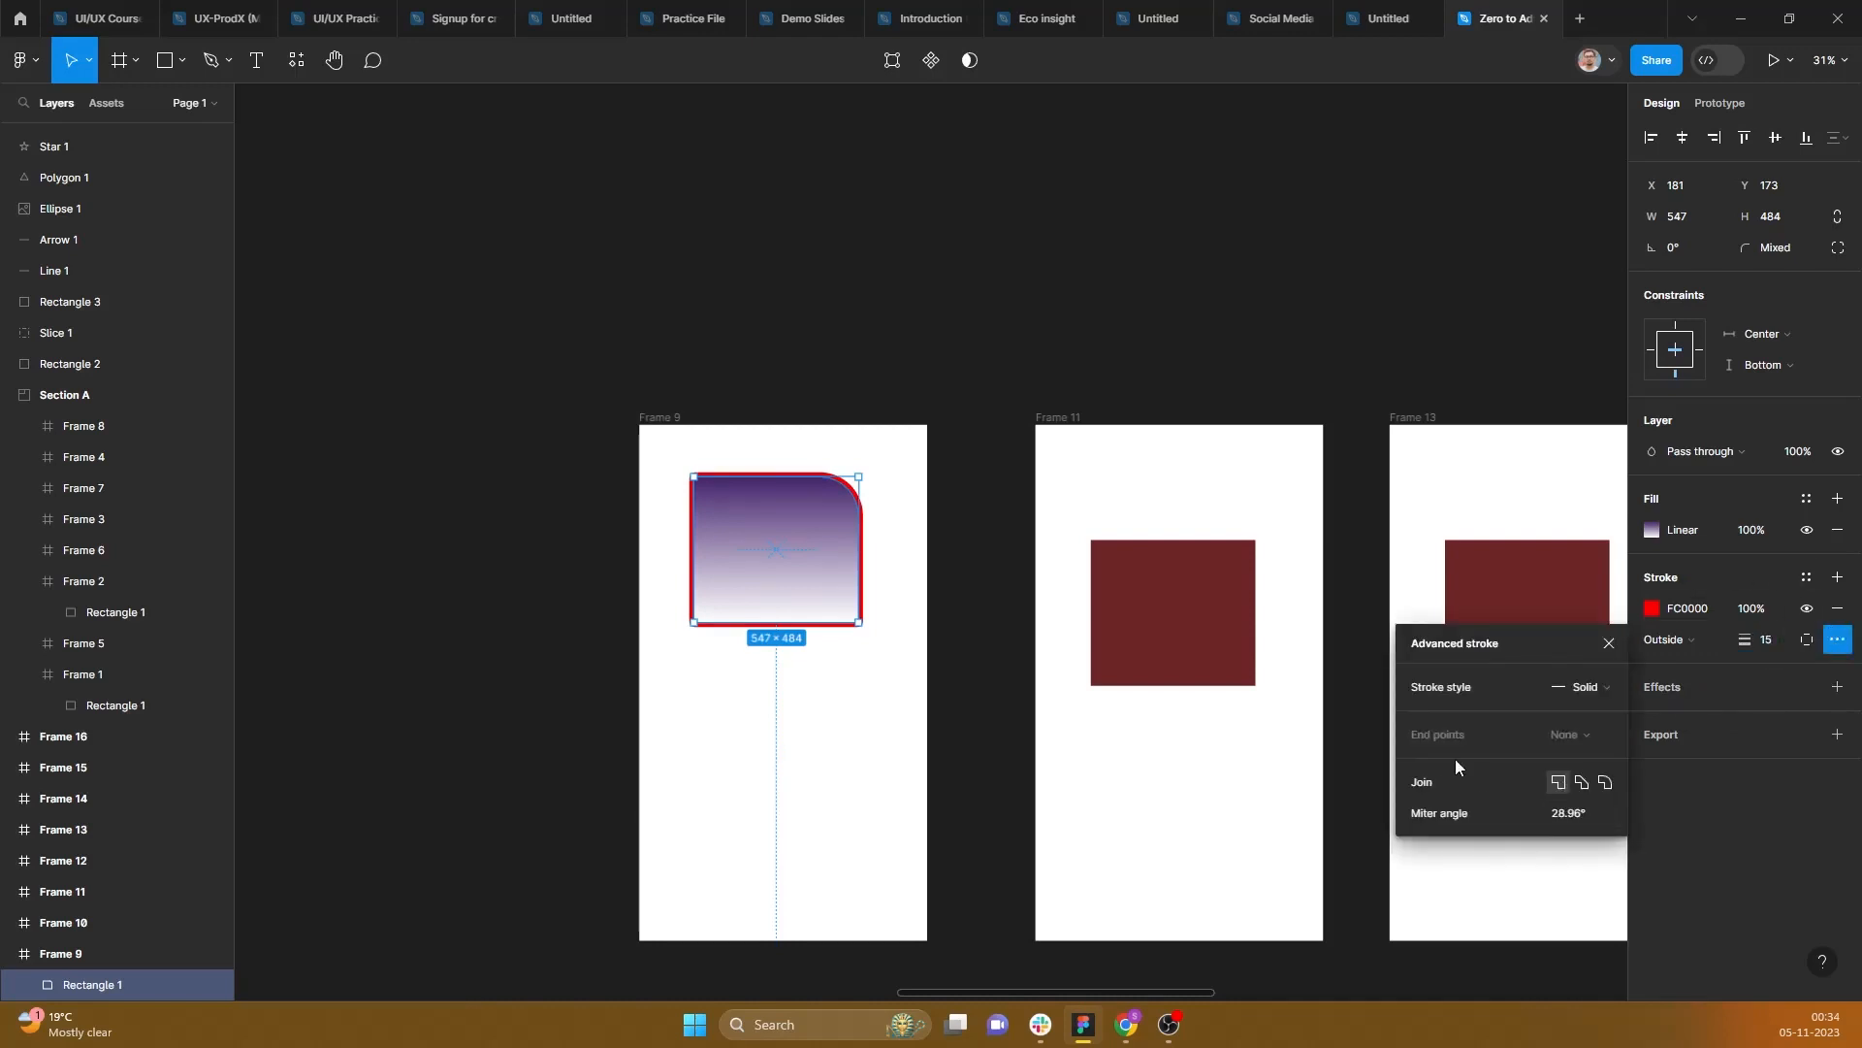
{"action": "left_click", "coordinate": [1591, 686]}
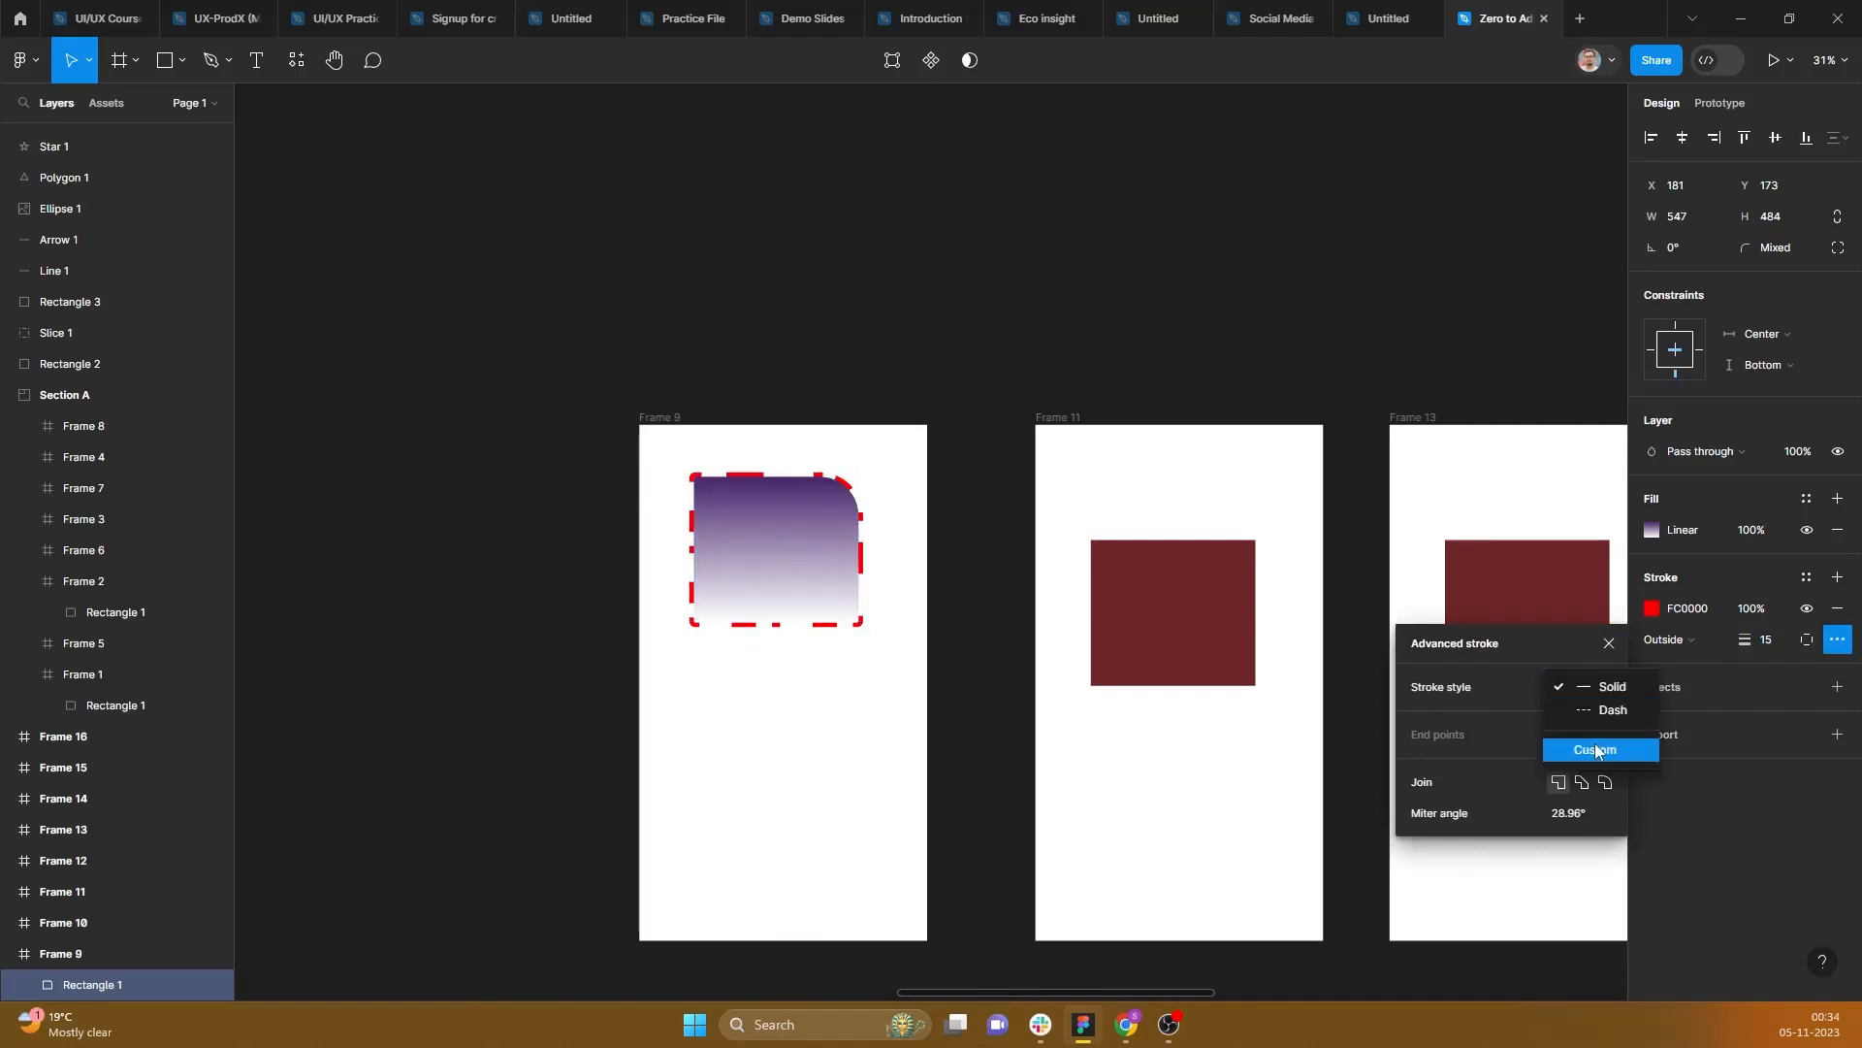
{"action": "left_click", "coordinate": [1595, 749]}
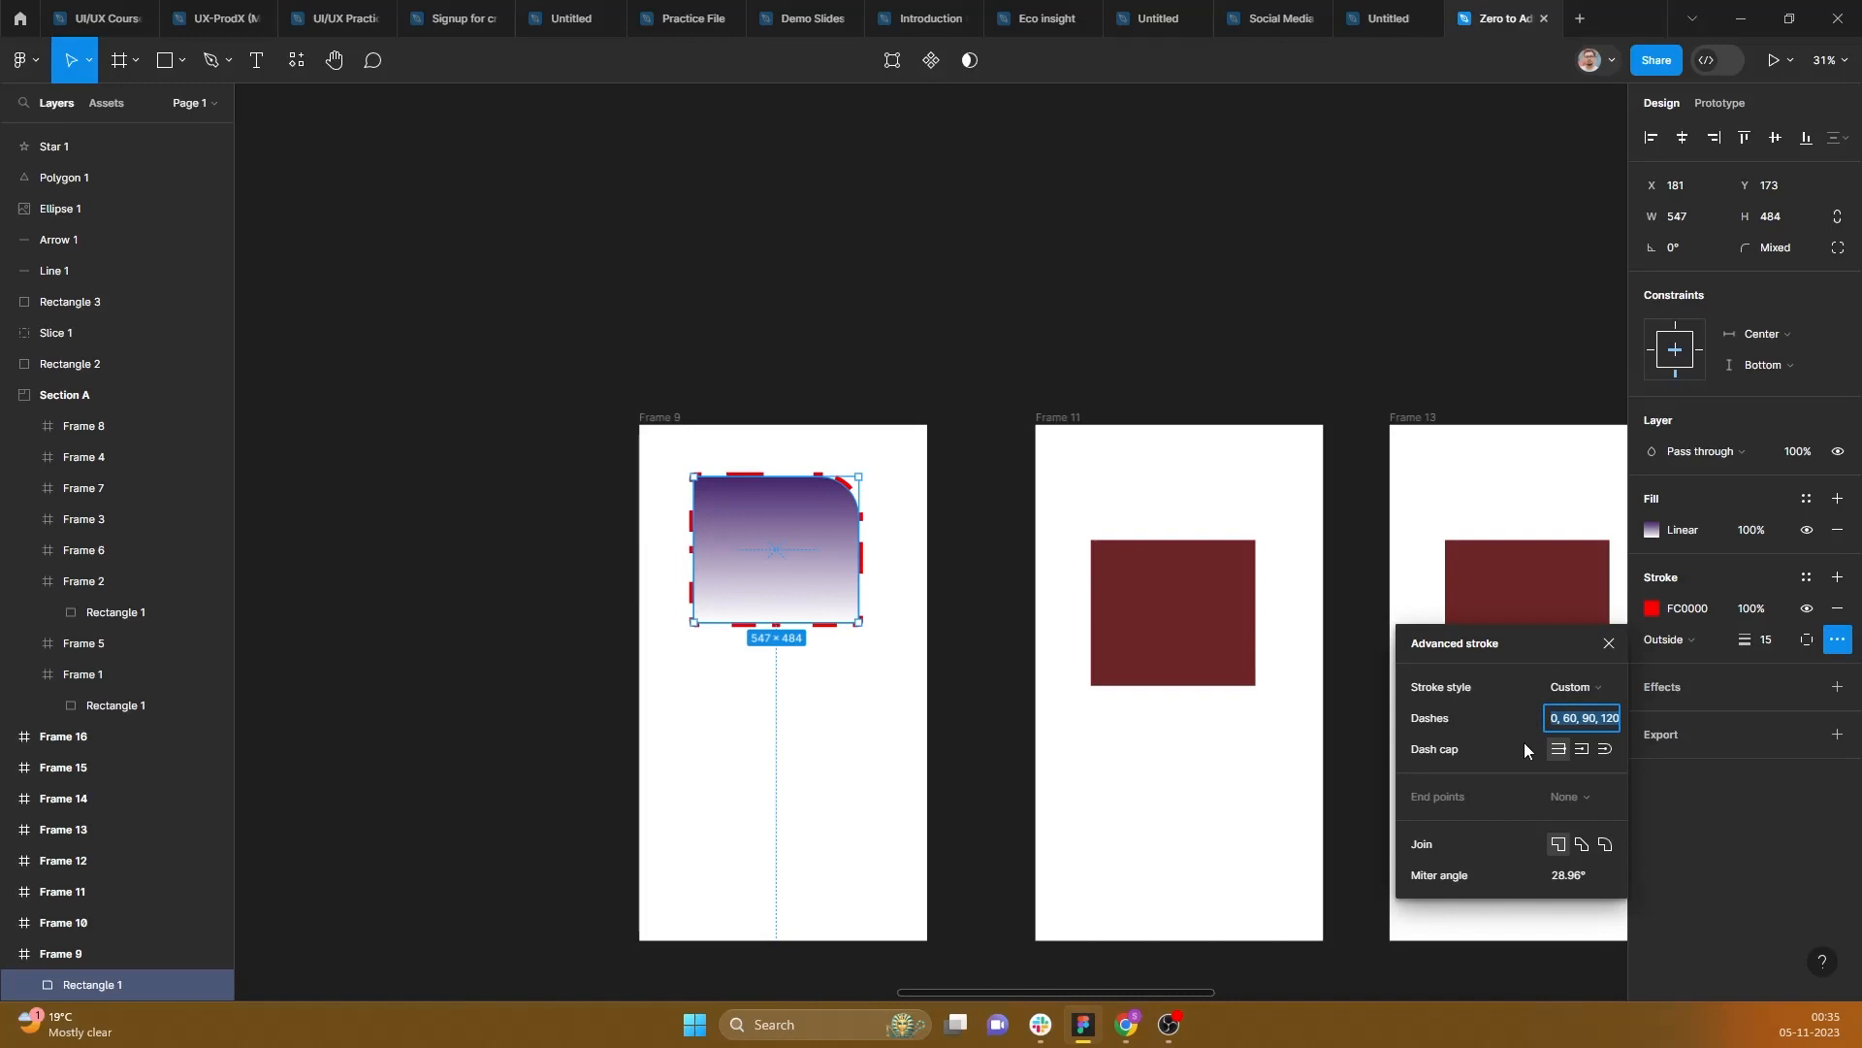
{"action": "left_click", "coordinate": [1604, 751]}
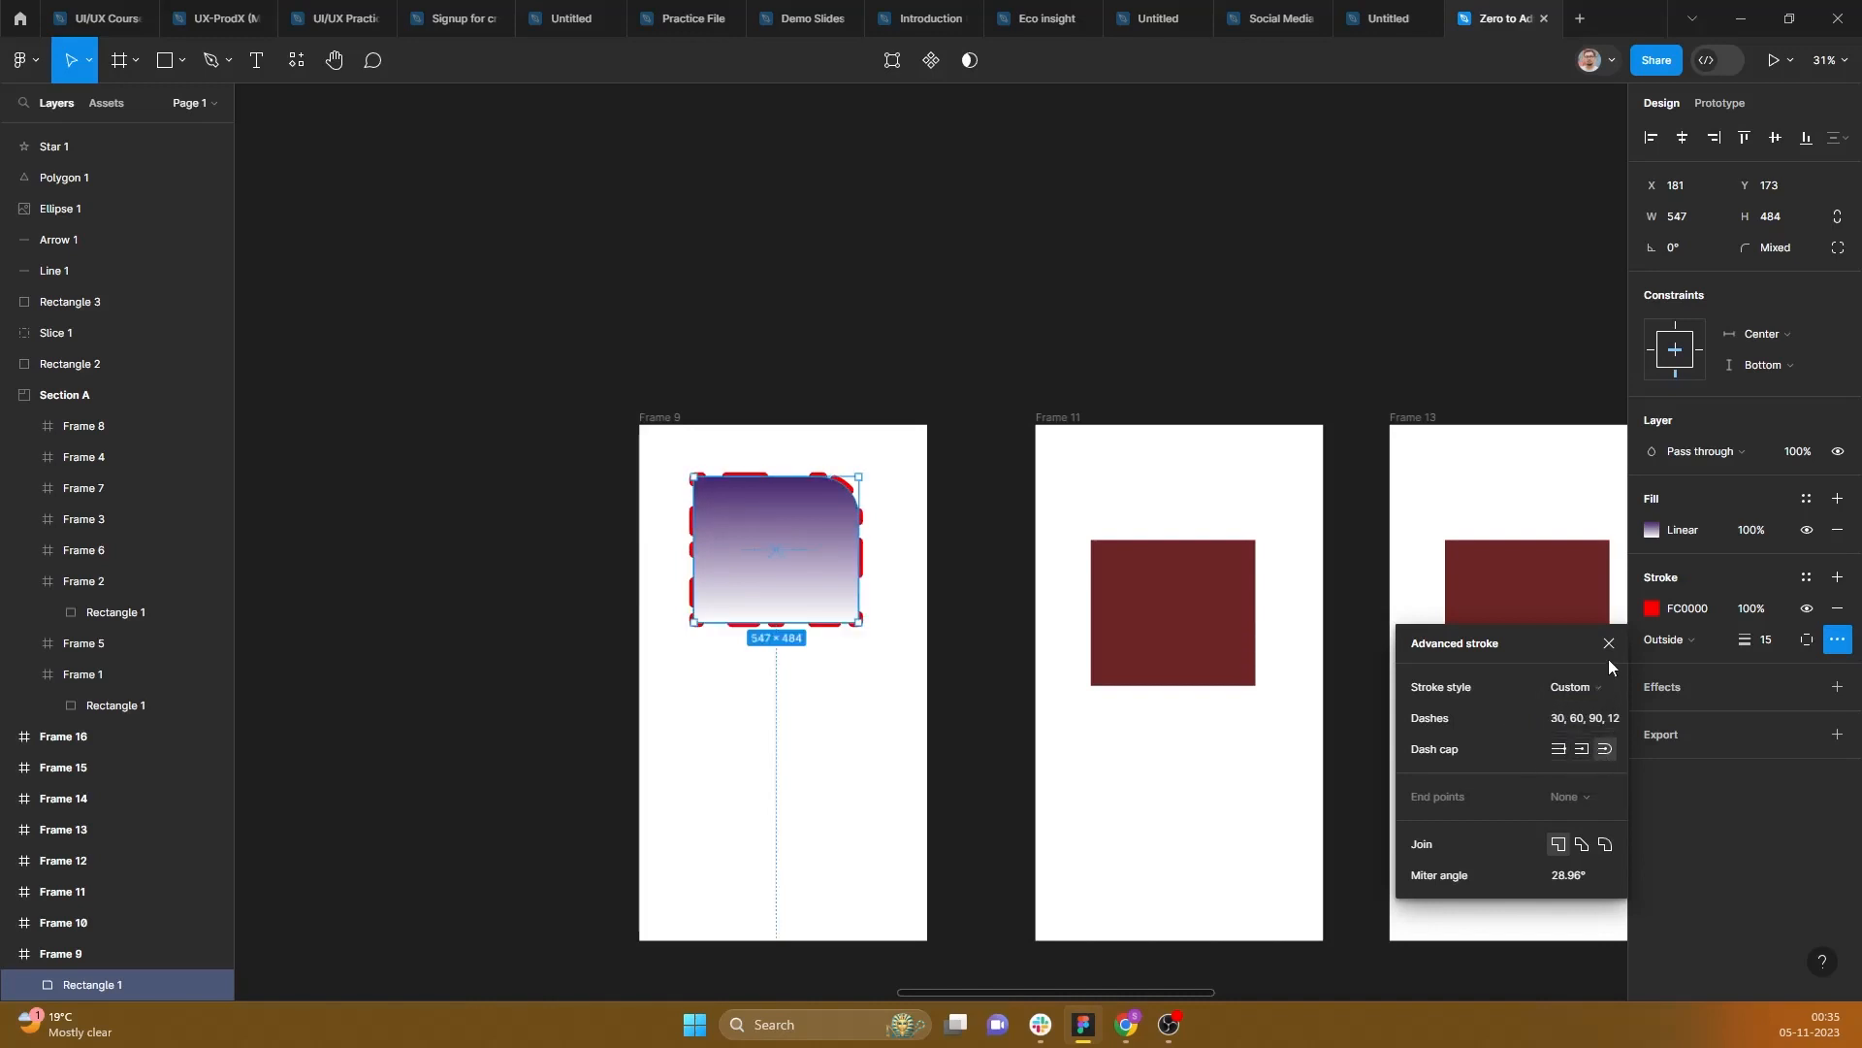
{"action": "left_click", "coordinate": [1590, 688]}
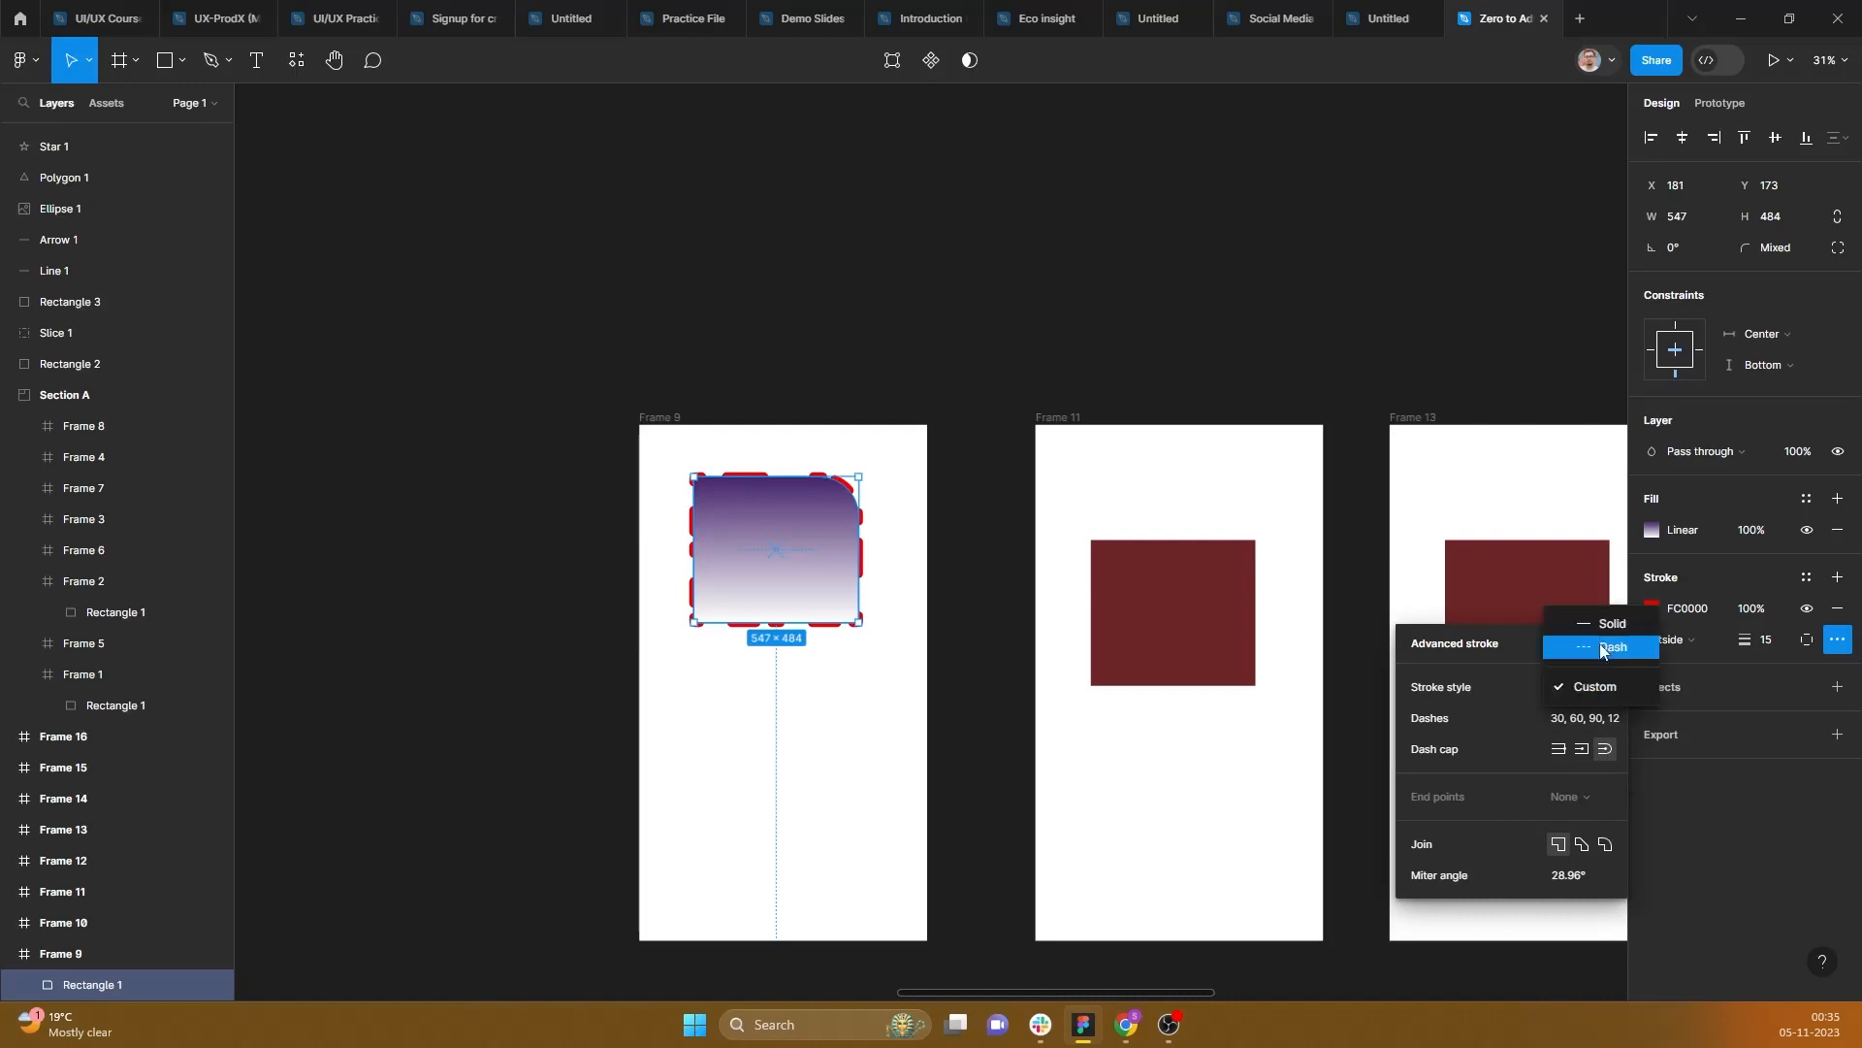
{"action": "left_click", "coordinate": [1603, 628]}
{"action": "left_click", "coordinate": [1602, 636]}
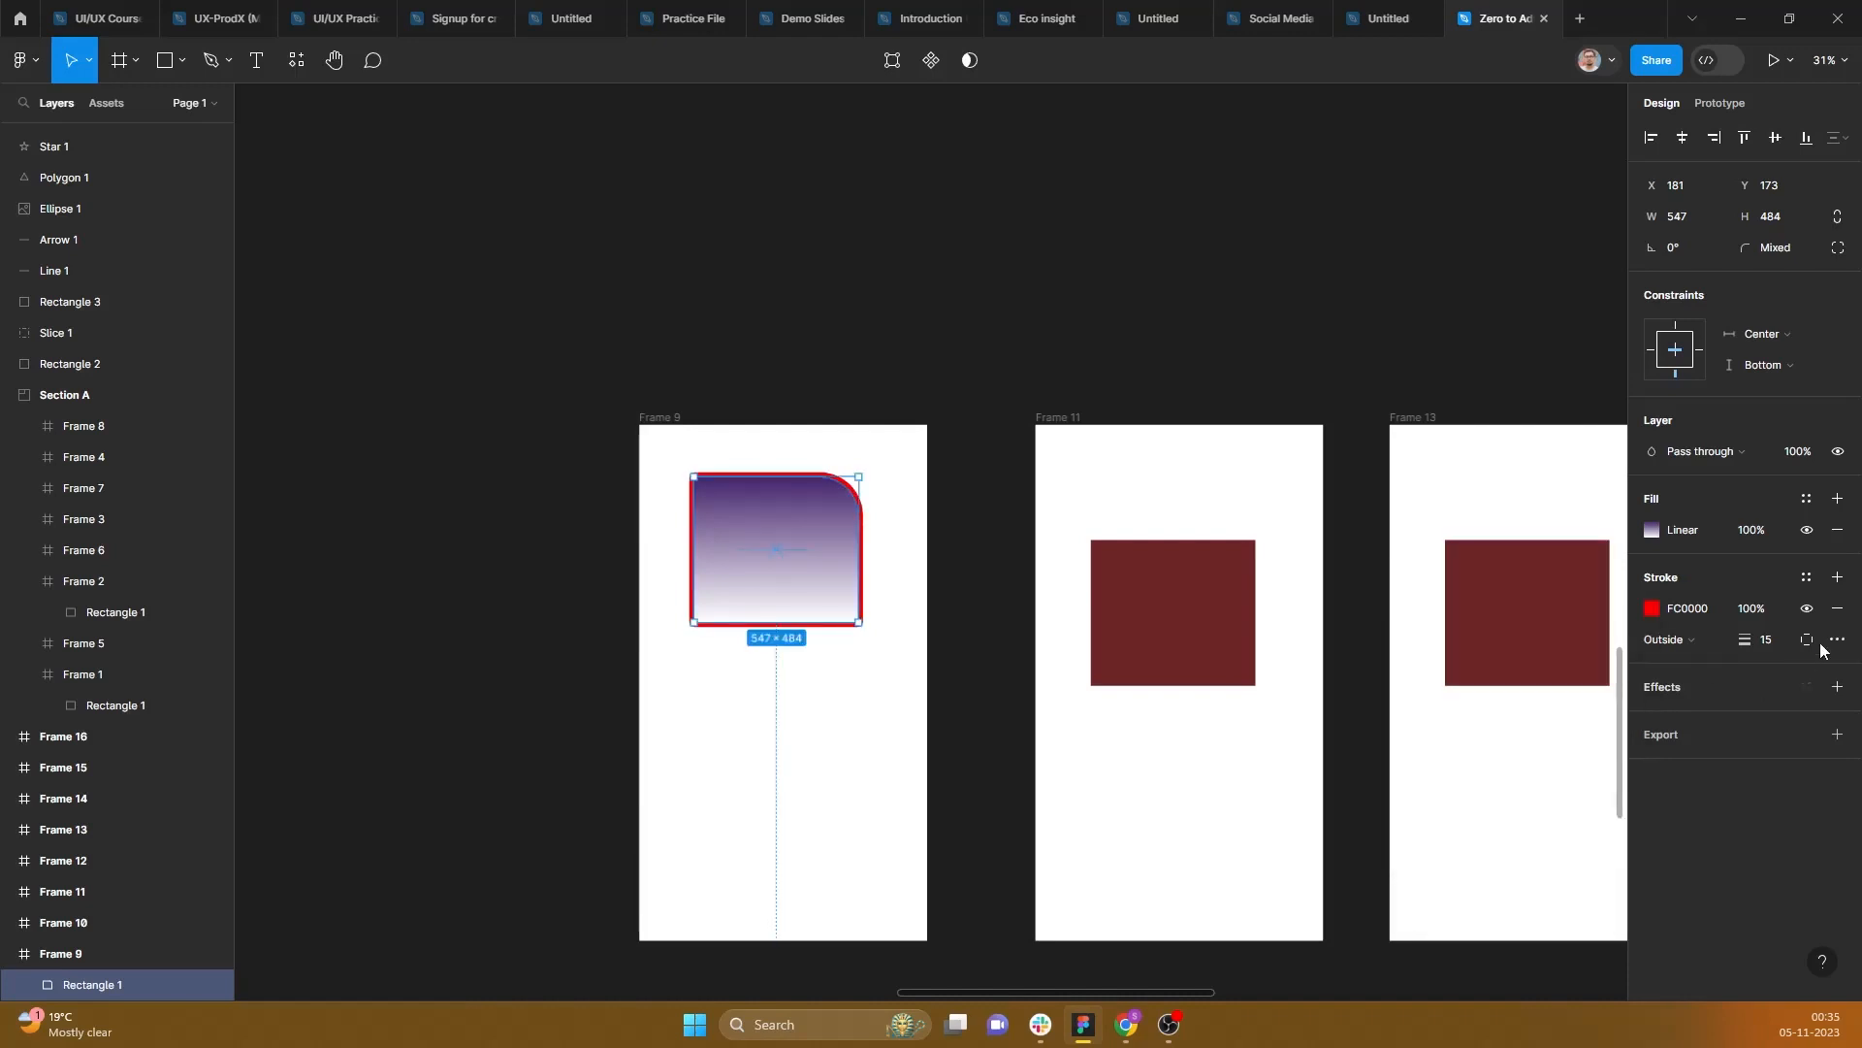
Step: Reselect the gradient rectangle in Frame 9 and set its stroke position to Center
{"action": "left_click", "coordinate": [966, 572]}
{"action": "left_click", "coordinate": [861, 539]}
{"action": "left_click", "coordinate": [1649, 643]}
{"action": "left_click", "coordinate": [1699, 594]}
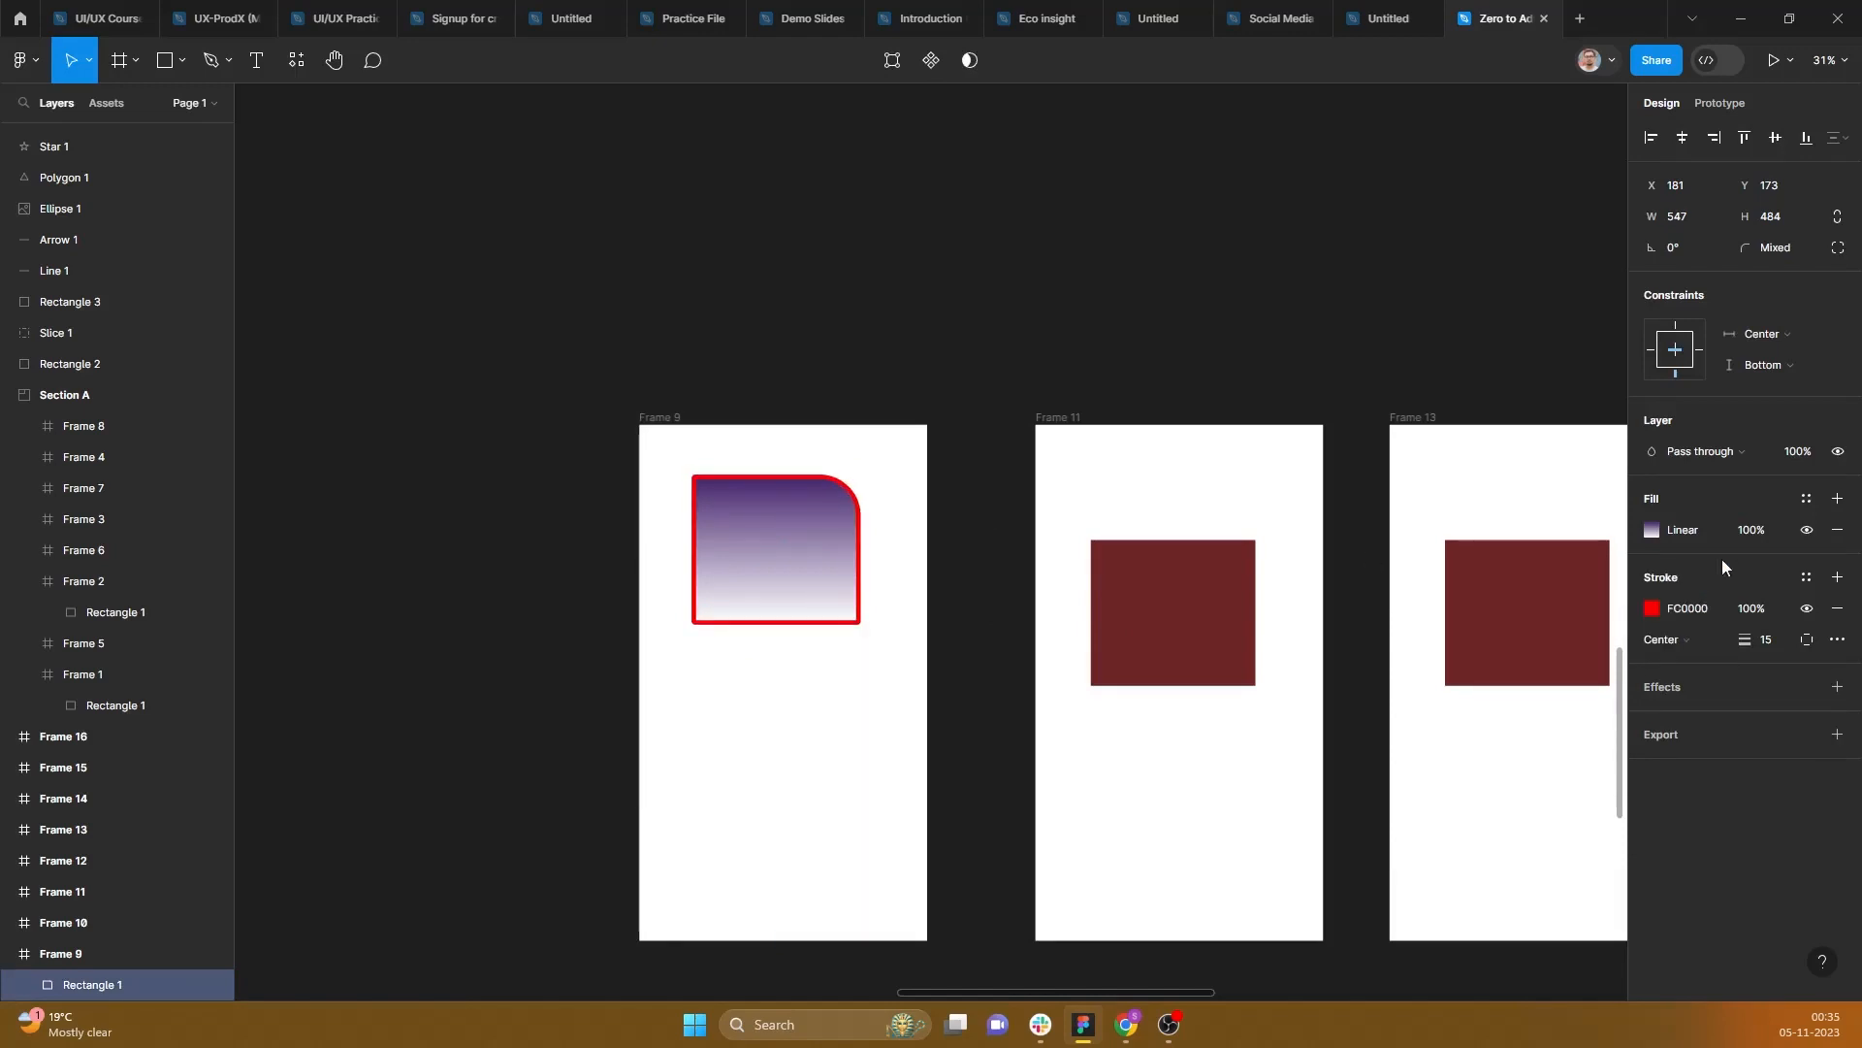
Step: Set the gradient rectangle's stroke position to Inside and add a drop shadow effect to the rectangle
{"action": "left_click", "coordinate": [1679, 638]}
{"action": "left_click", "coordinate": [1687, 650]}
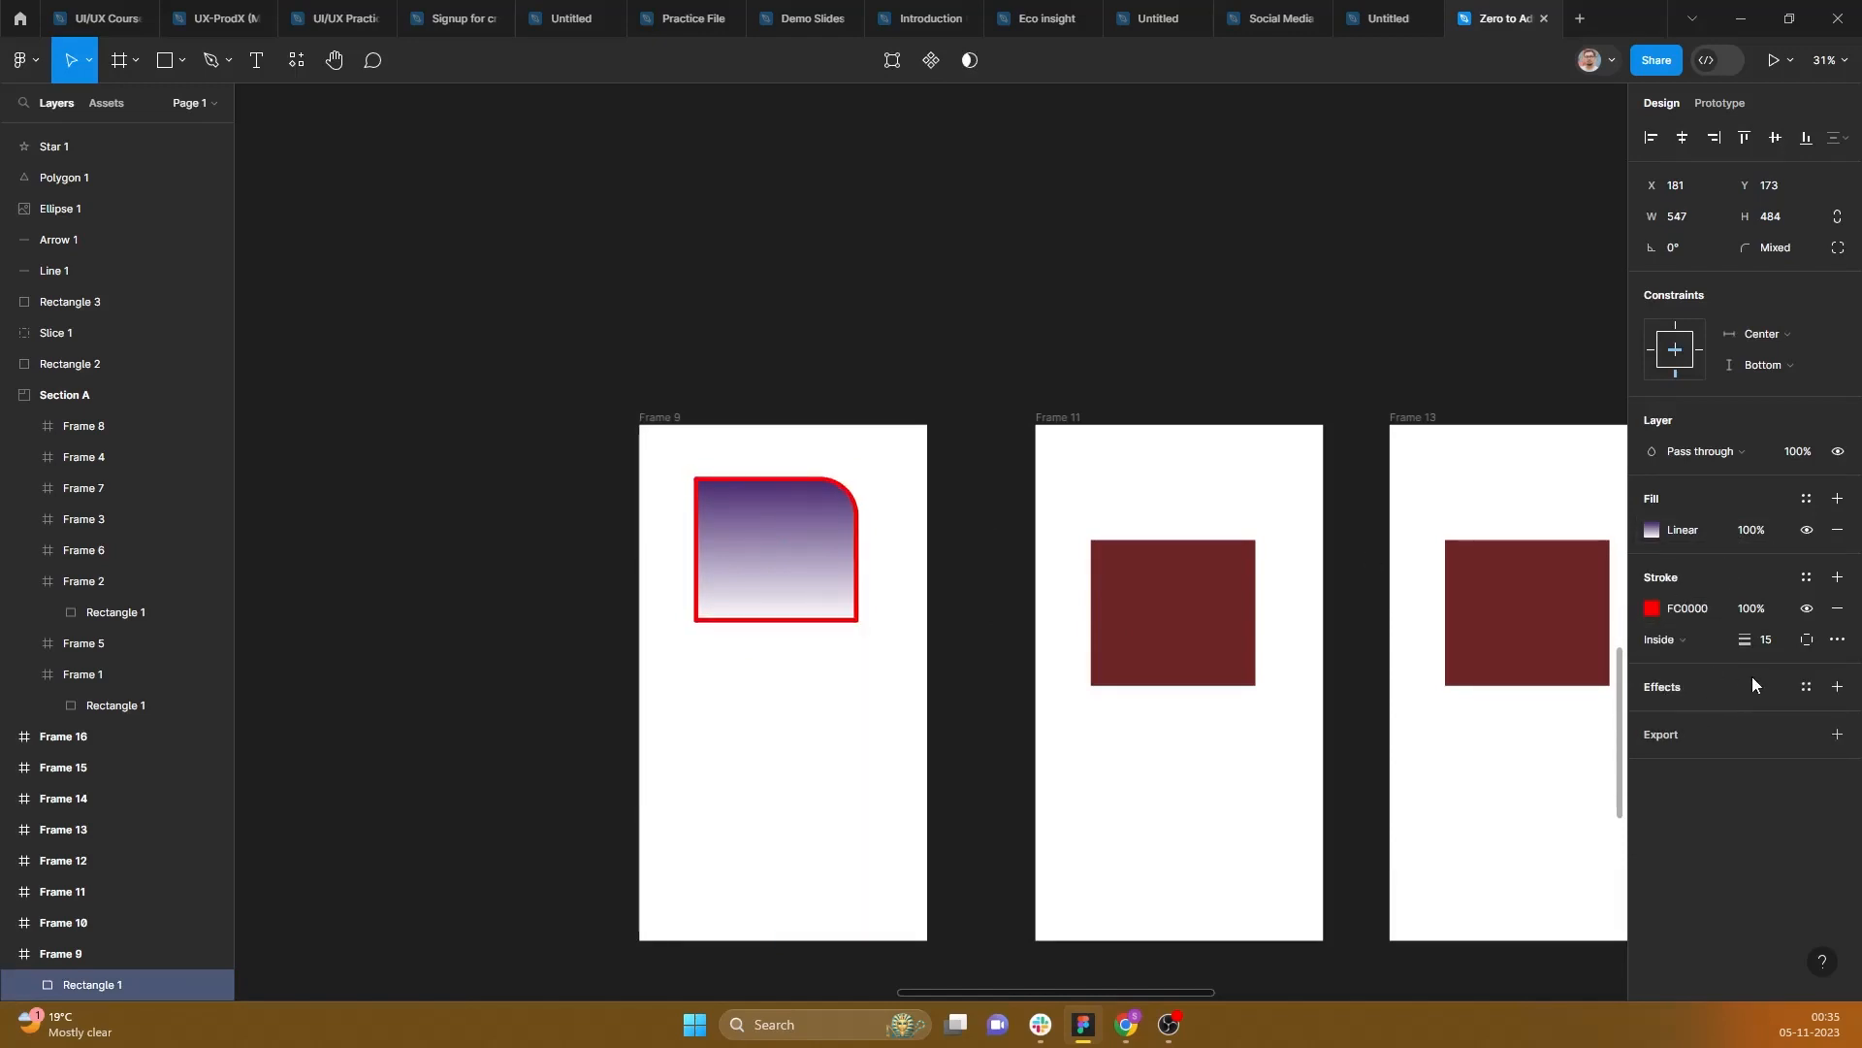
{"action": "left_click", "coordinate": [1837, 687]}
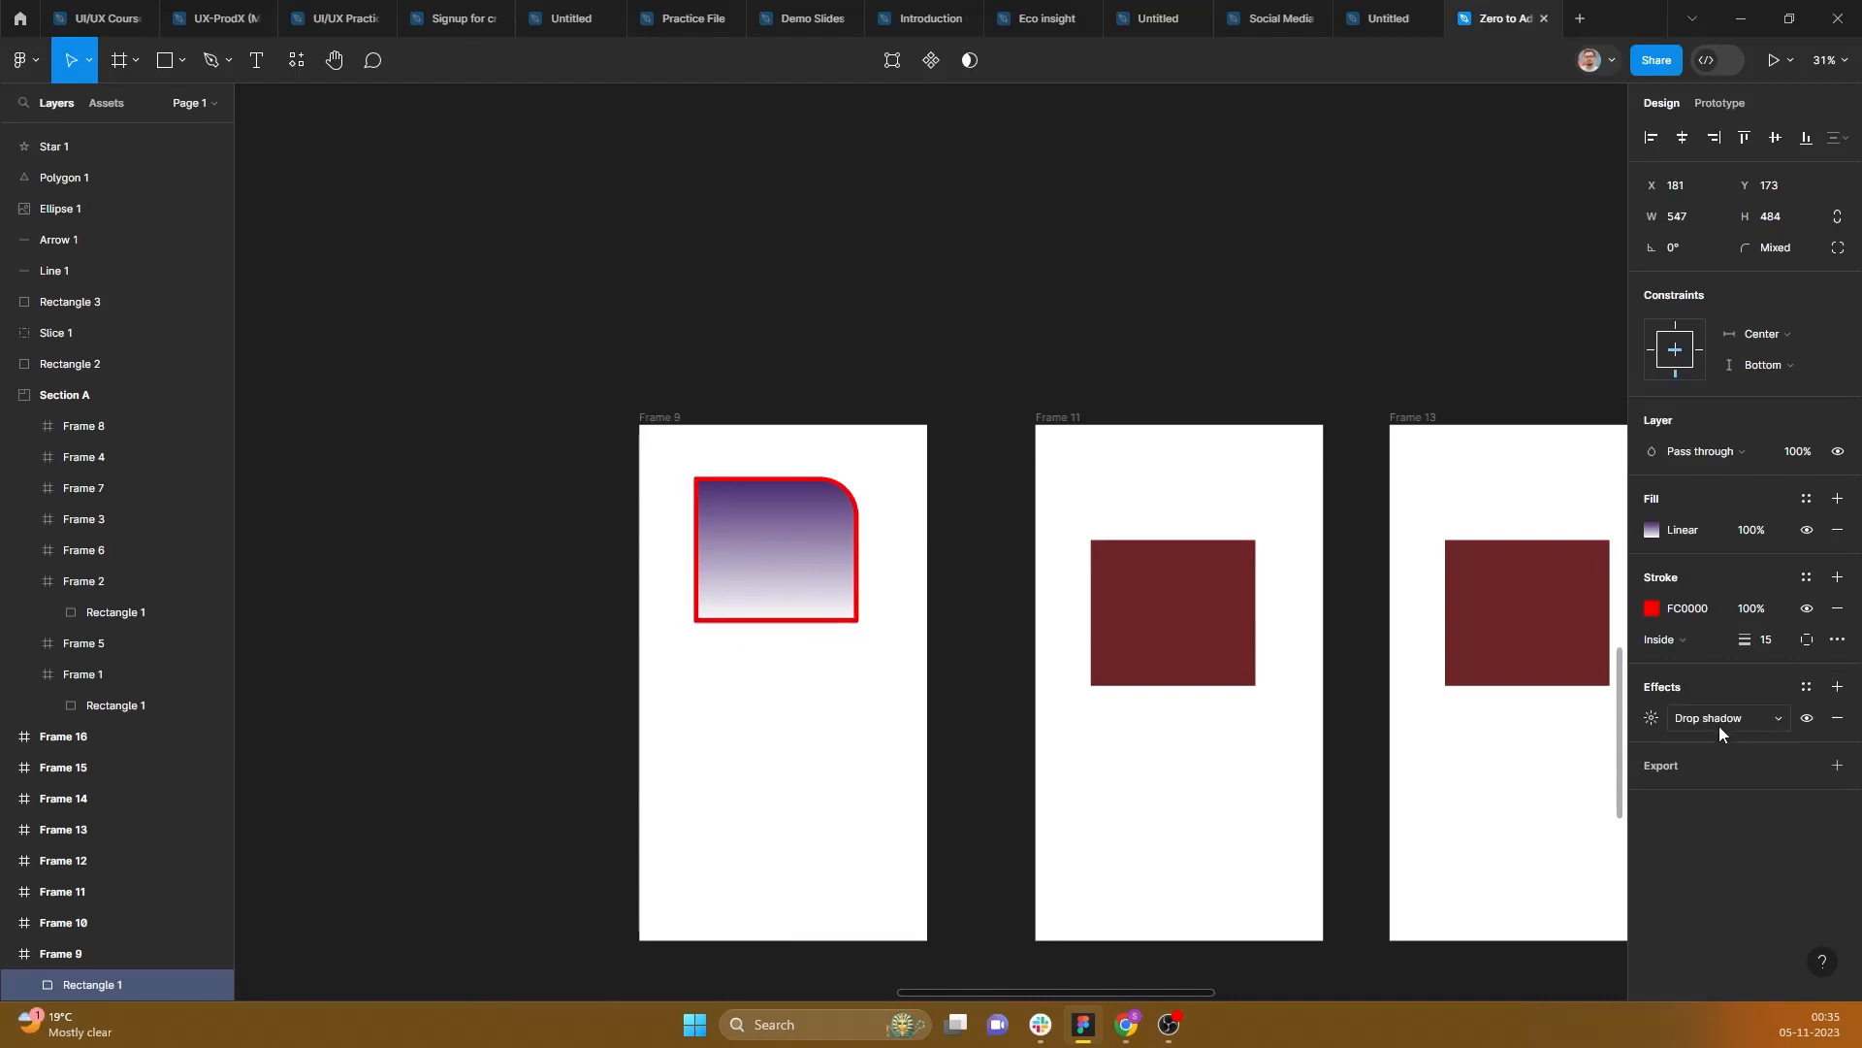
Step: Offset the gradient rectangle's drop shadow by 30 in both X and Y
{"action": "left_click", "coordinate": [1651, 719]}
{"action": "left_click", "coordinate": [1465, 796]}
{"action": "type", "text": "15"}
{"action": "key", "text": "Return"}
{"action": "left_click", "coordinate": [1463, 797]}
{"action": "type", "text": "30"}
{"action": "key", "text": "Return"}
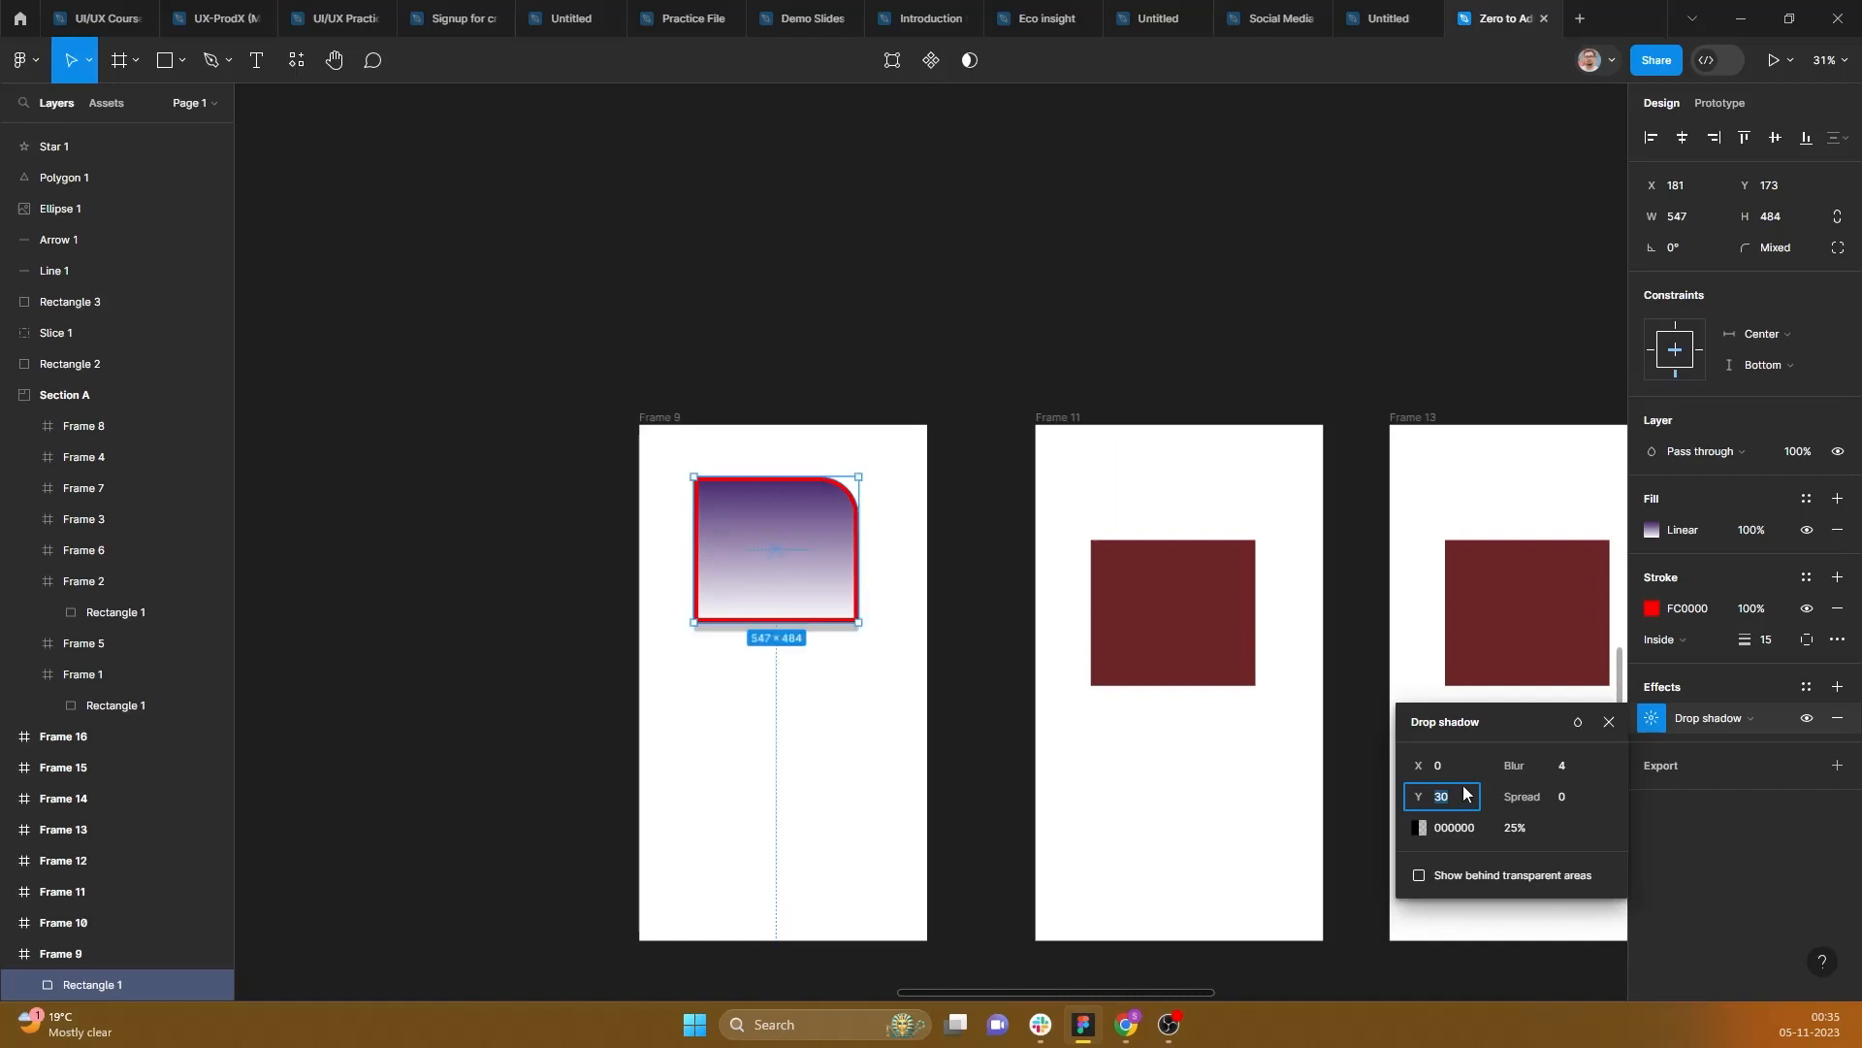
{"action": "left_click", "coordinate": [1466, 767]}
{"action": "type", "text": "30"}
{"action": "key", "text": "Return"}
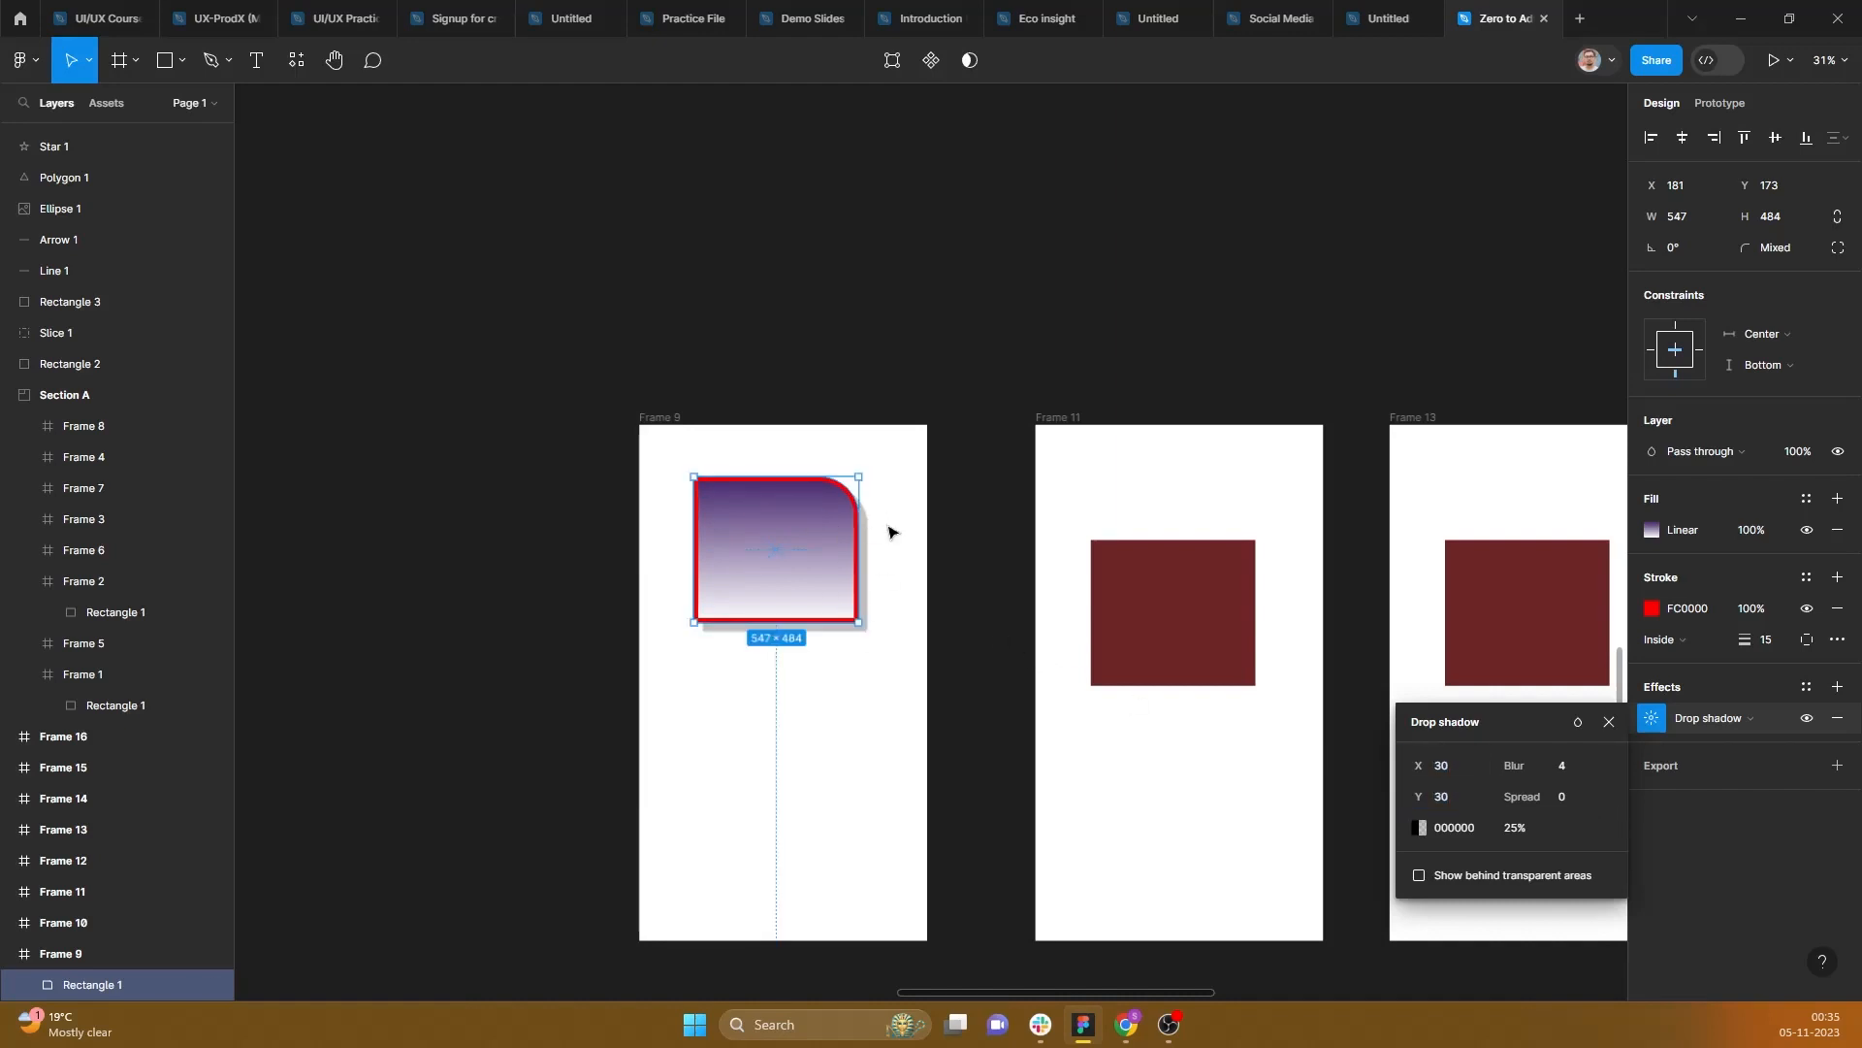
{"action": "left_click", "coordinate": [885, 660]}
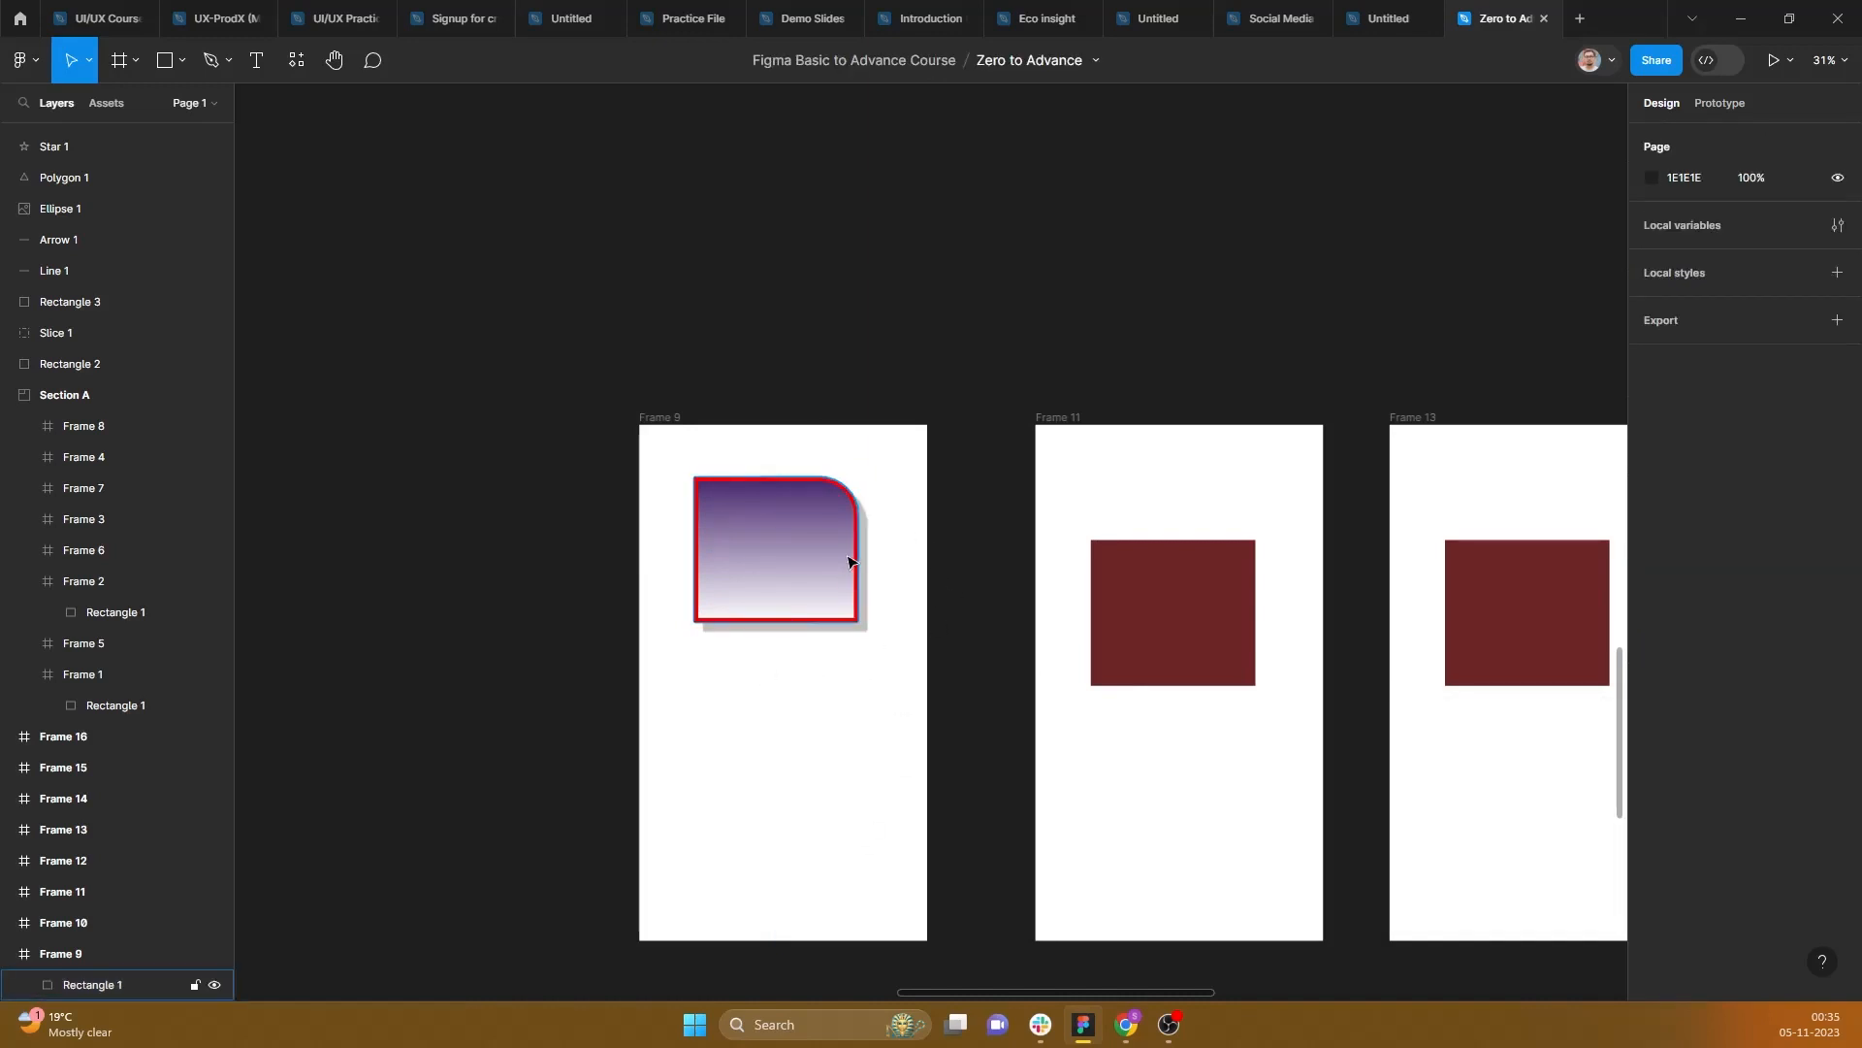
Step: Set the blur of the gradient rectangle's drop shadow to 20
{"action": "left_click", "coordinate": [839, 519]}
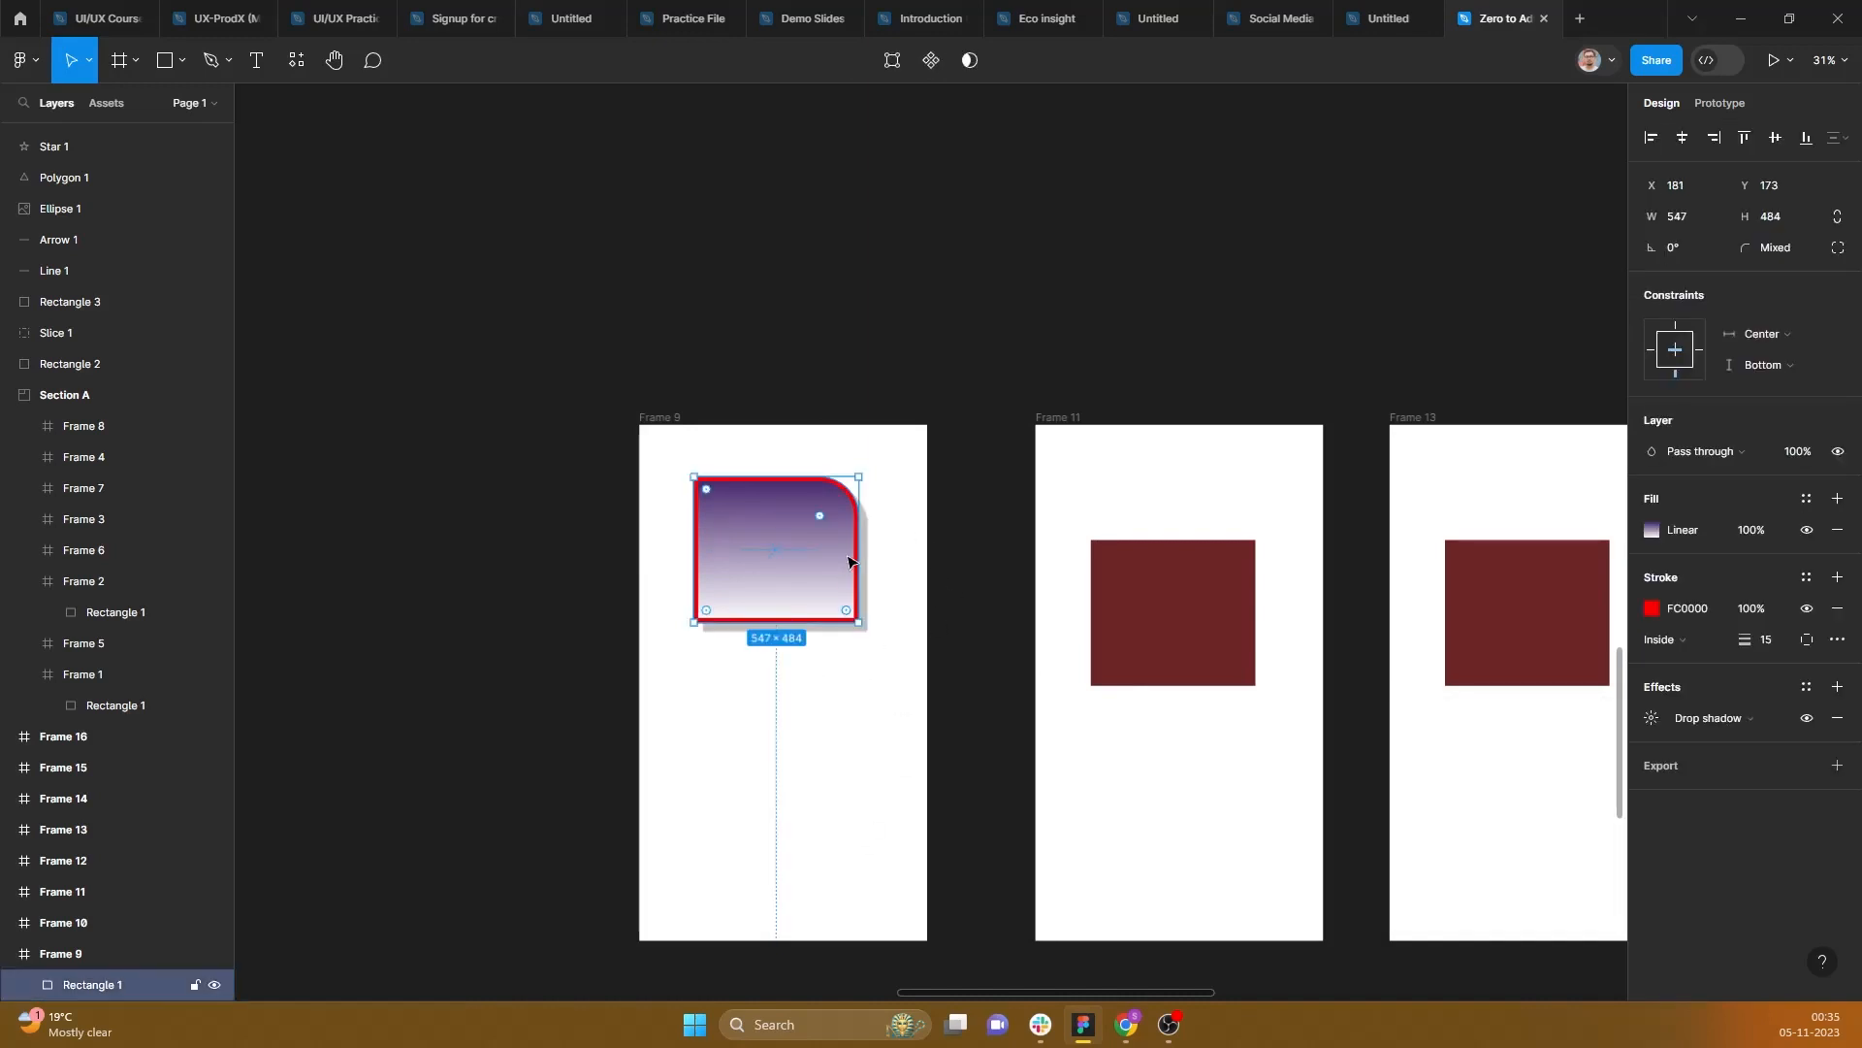
{"action": "left_click", "coordinate": [1655, 720]}
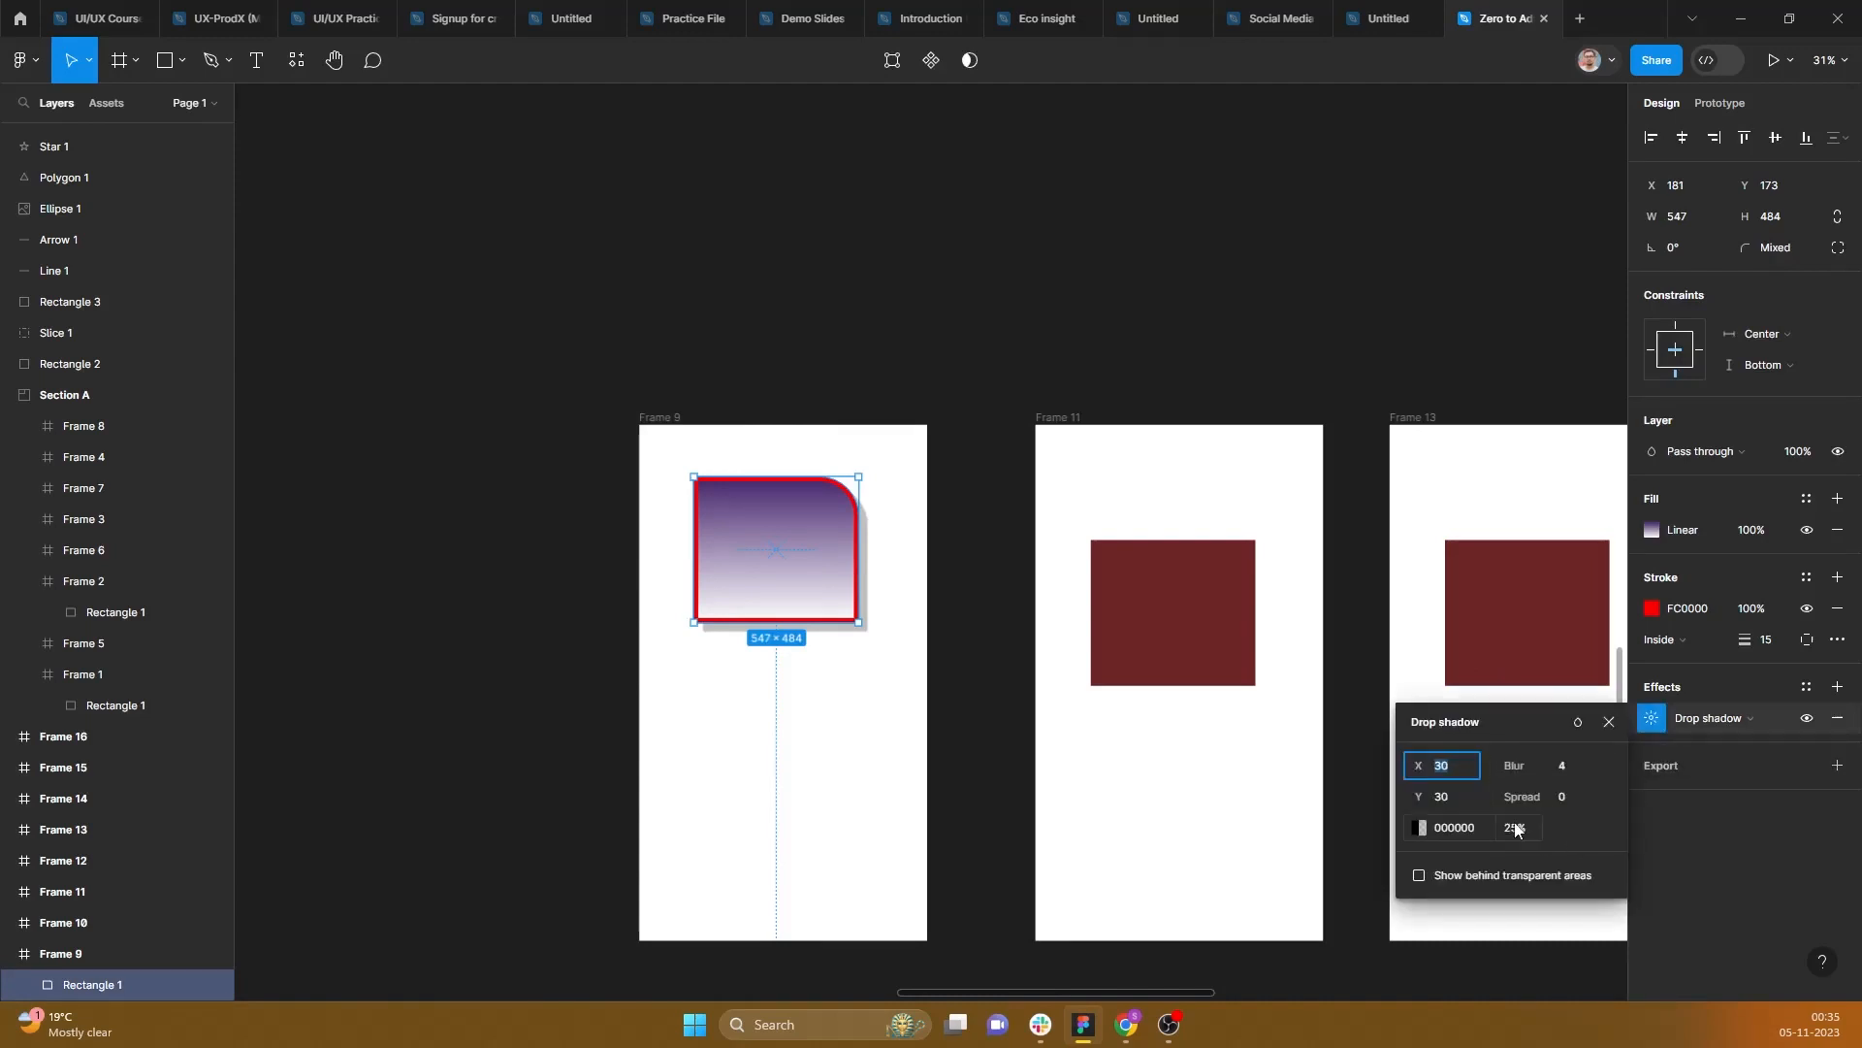
{"action": "left_click", "coordinate": [1579, 771]}
{"action": "key", "text": "Return"}
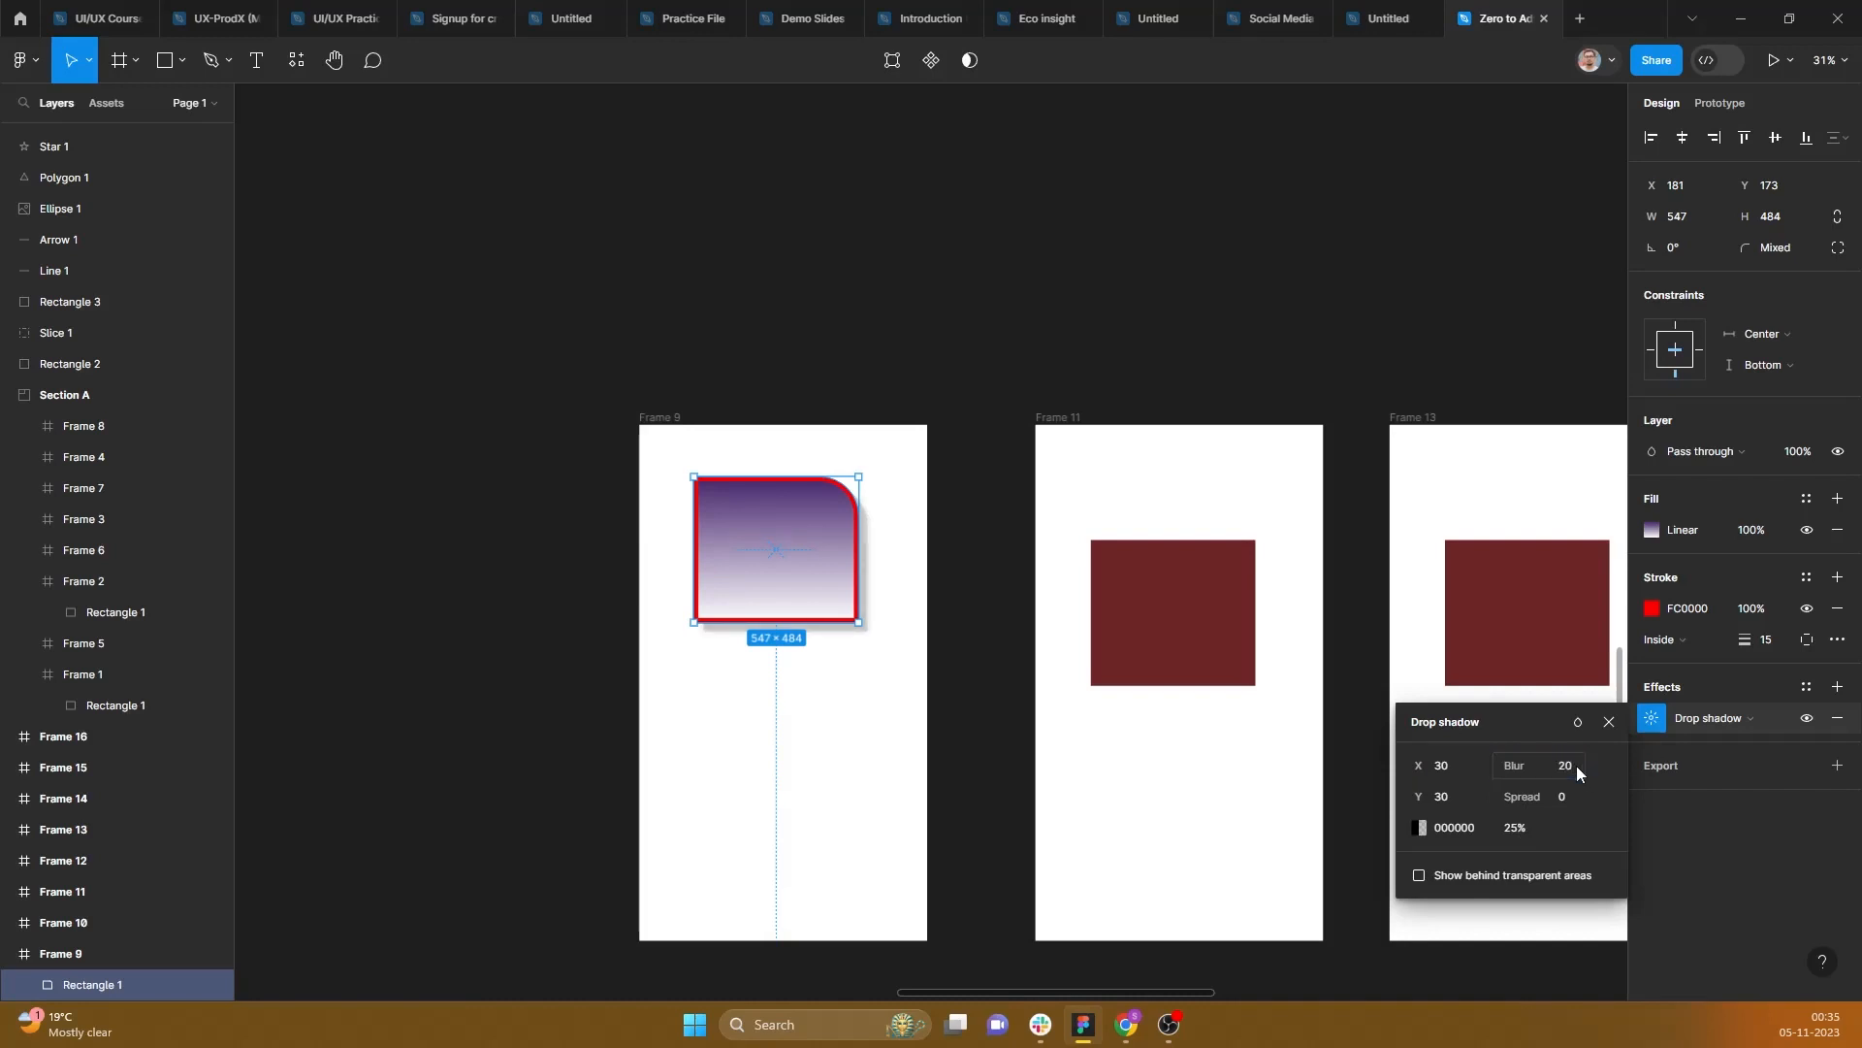
{"action": "left_click", "coordinate": [1609, 722]}
{"action": "left_click", "coordinate": [1023, 584]}
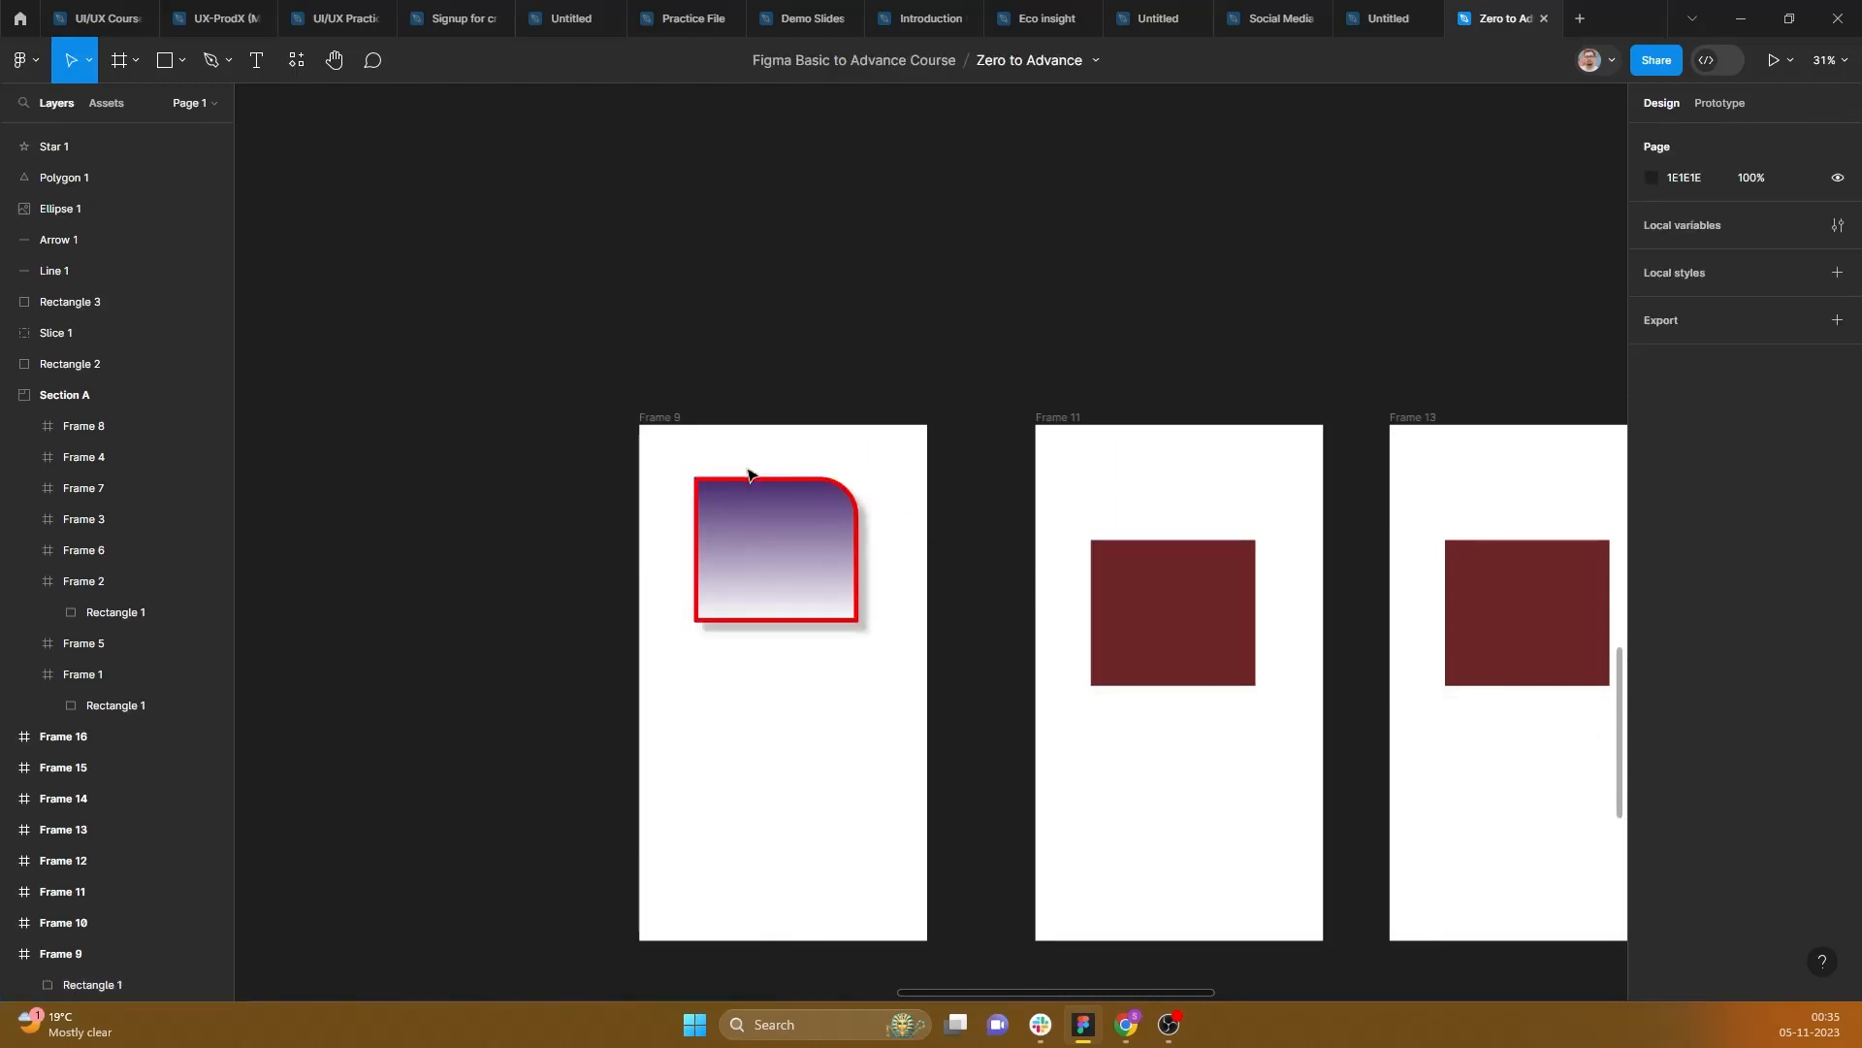
Step: Check which effect types are available for the gradient rectangle in Frame 9
{"action": "left_click", "coordinate": [798, 554]}
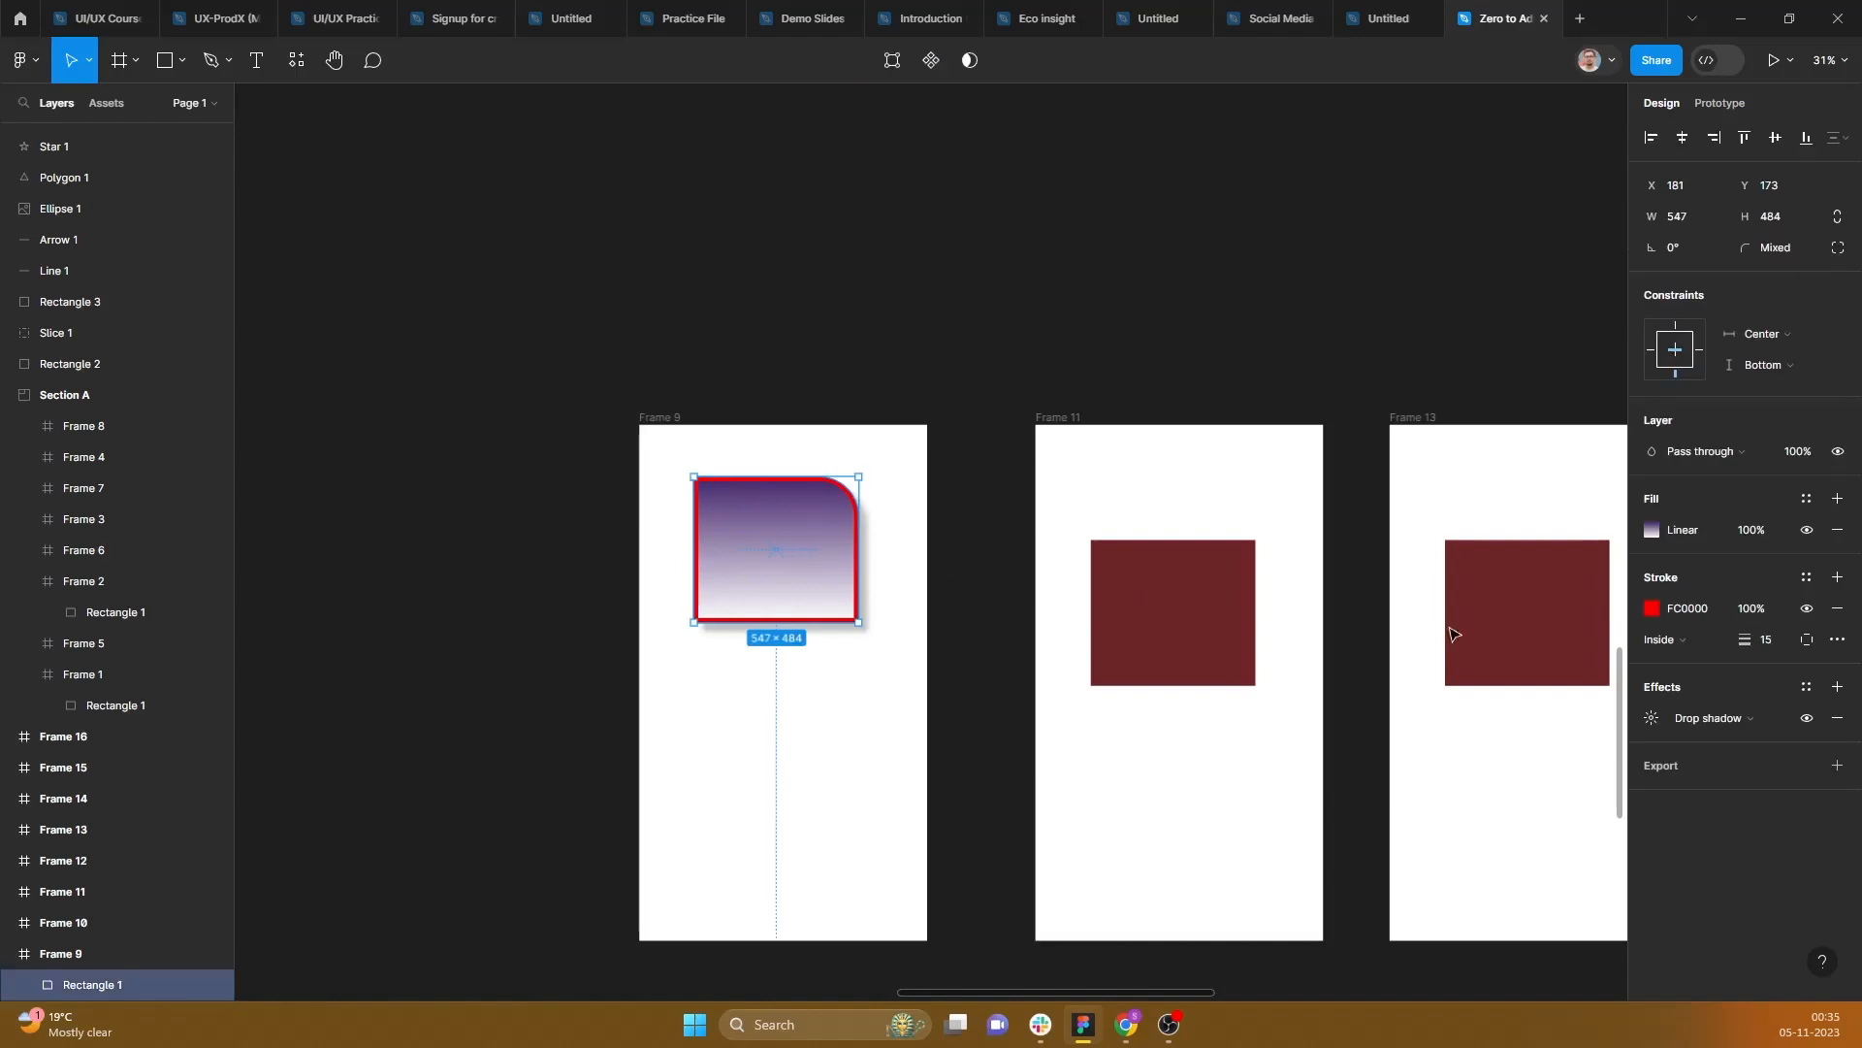
{"action": "left_click", "coordinate": [1708, 721]}
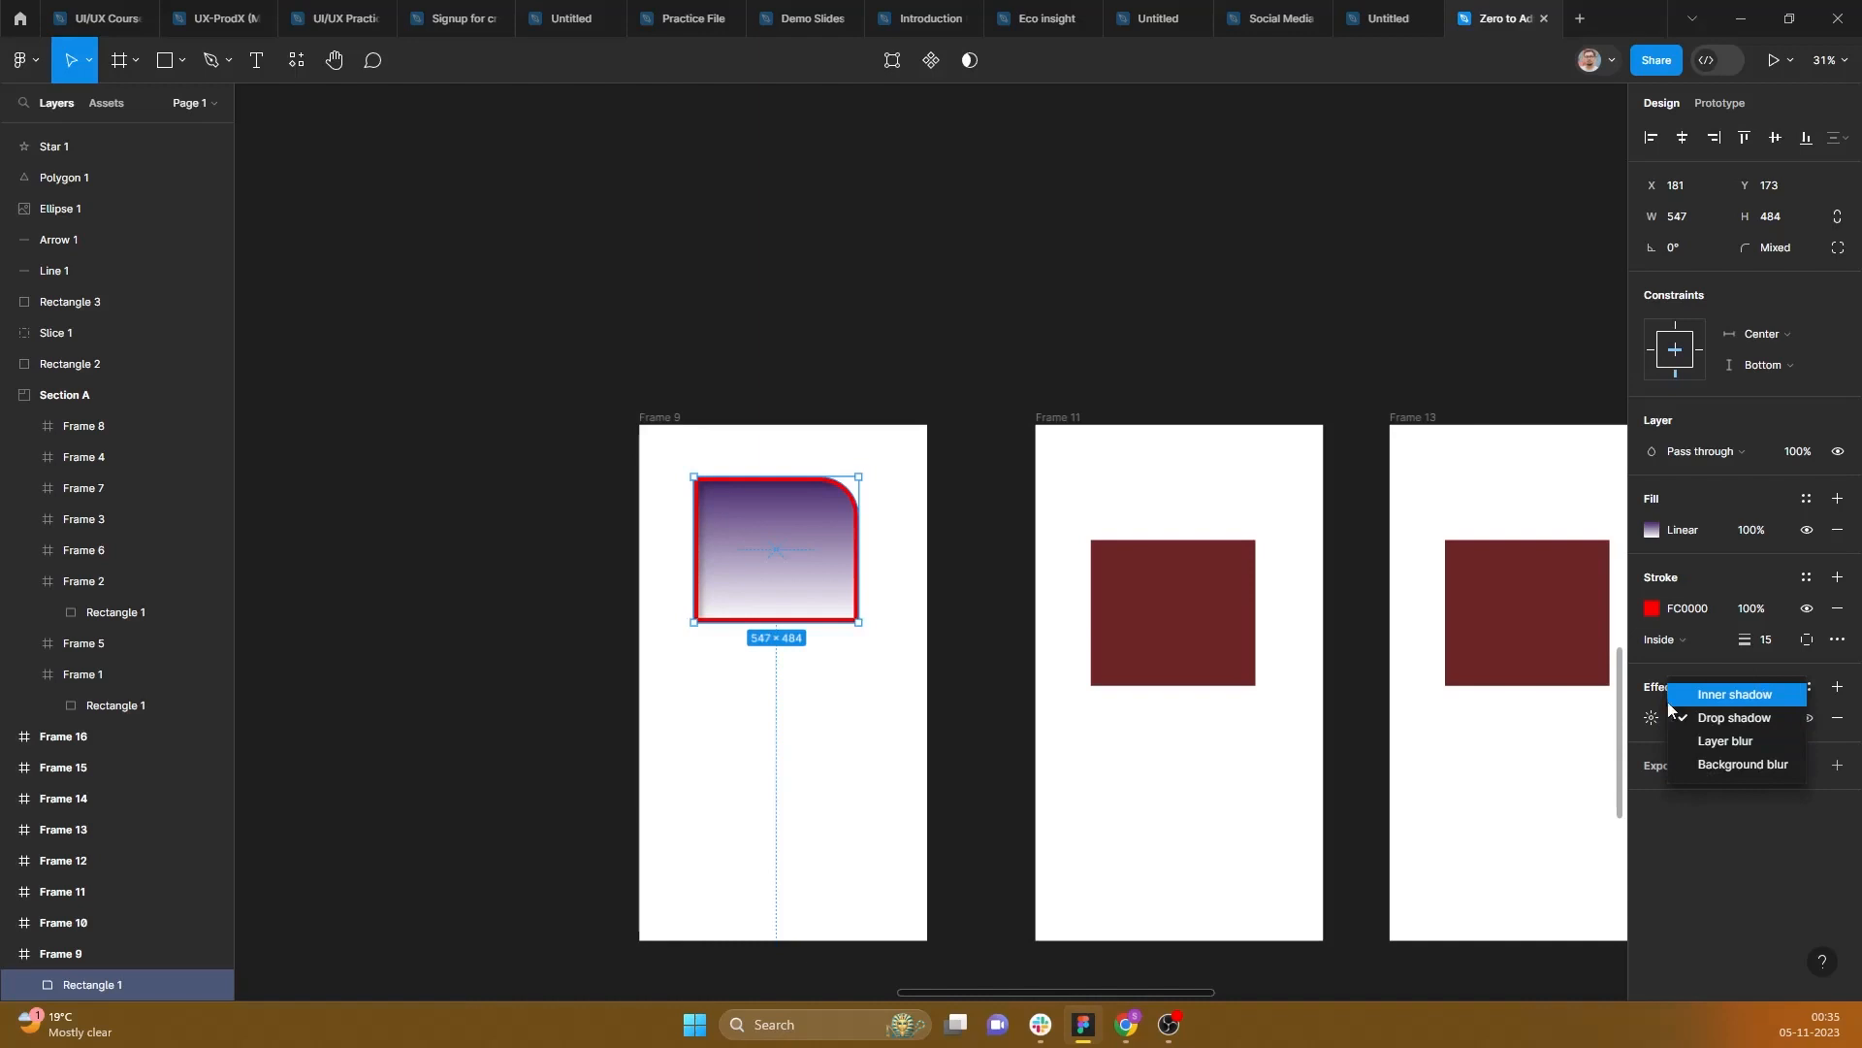
{"action": "left_click", "coordinate": [1457, 795]}
Step: Add an export setting to the rectangle in Frame 11 and check the available scales and file formats
{"action": "left_click", "coordinate": [1251, 622]}
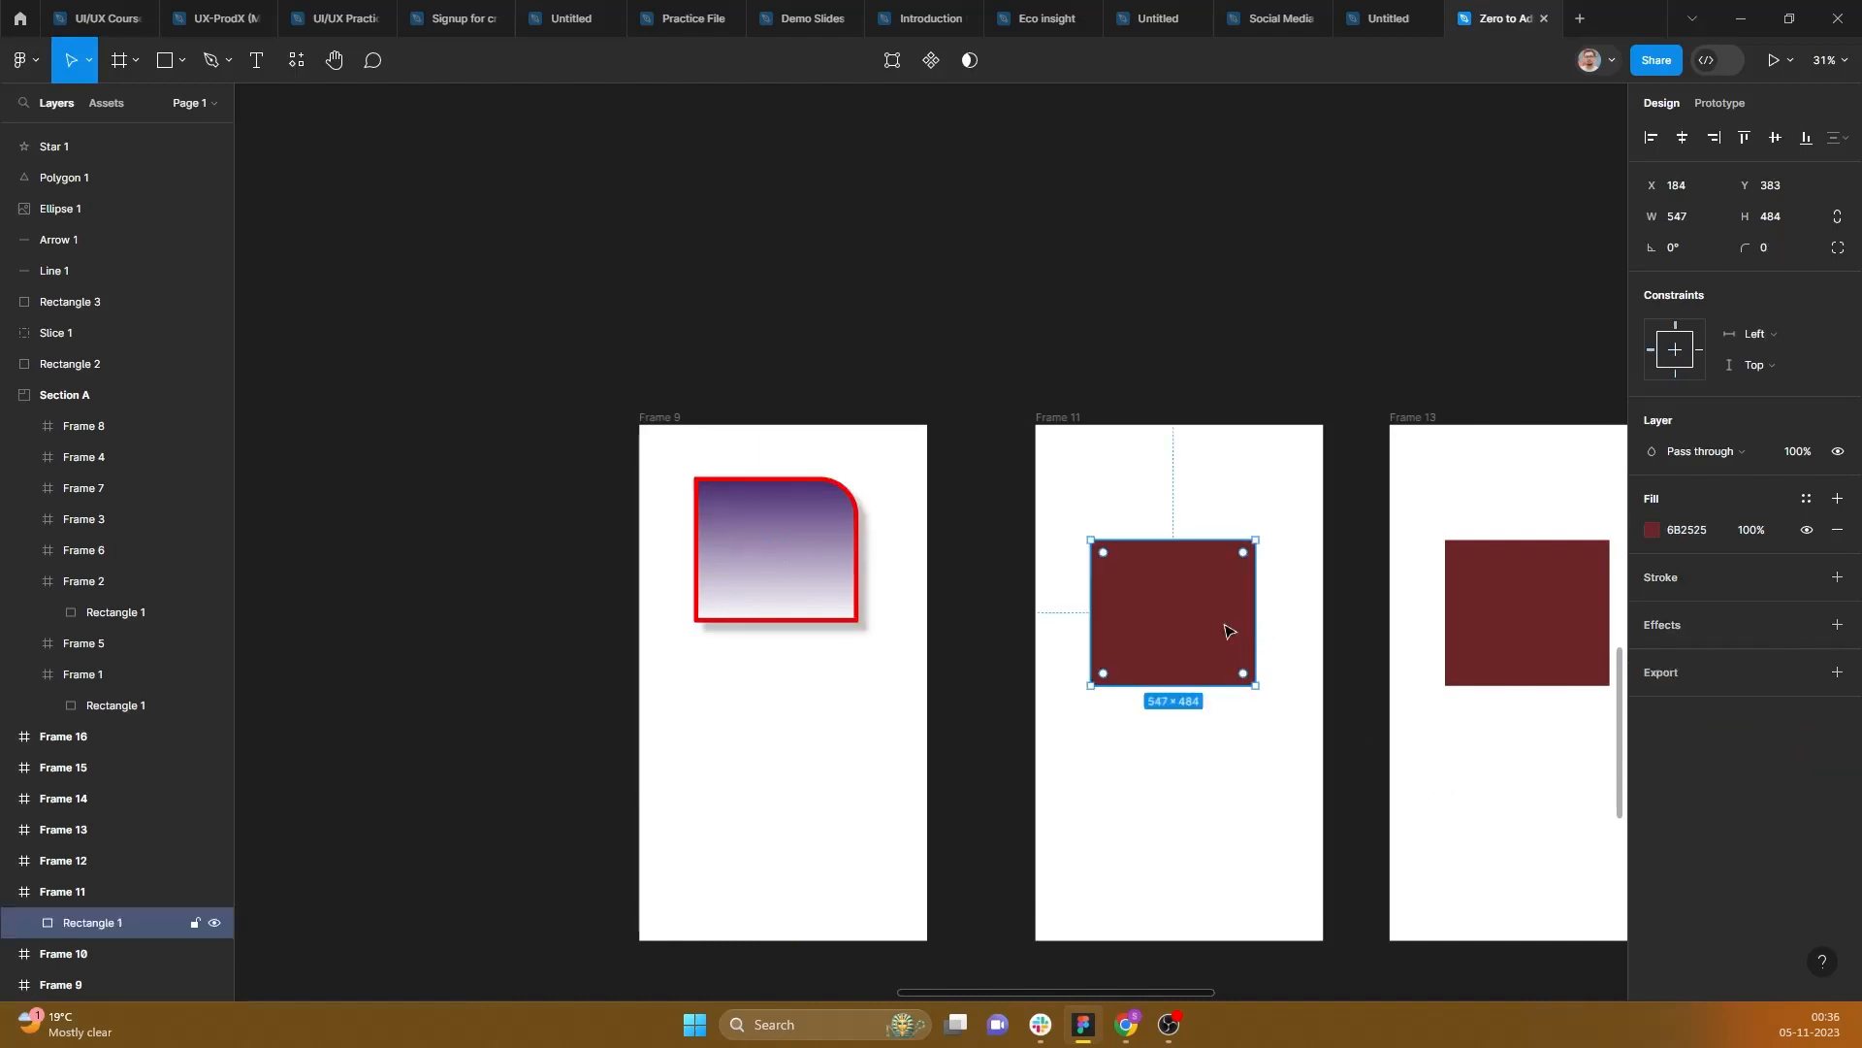
{"action": "left_click", "coordinate": [1837, 672]}
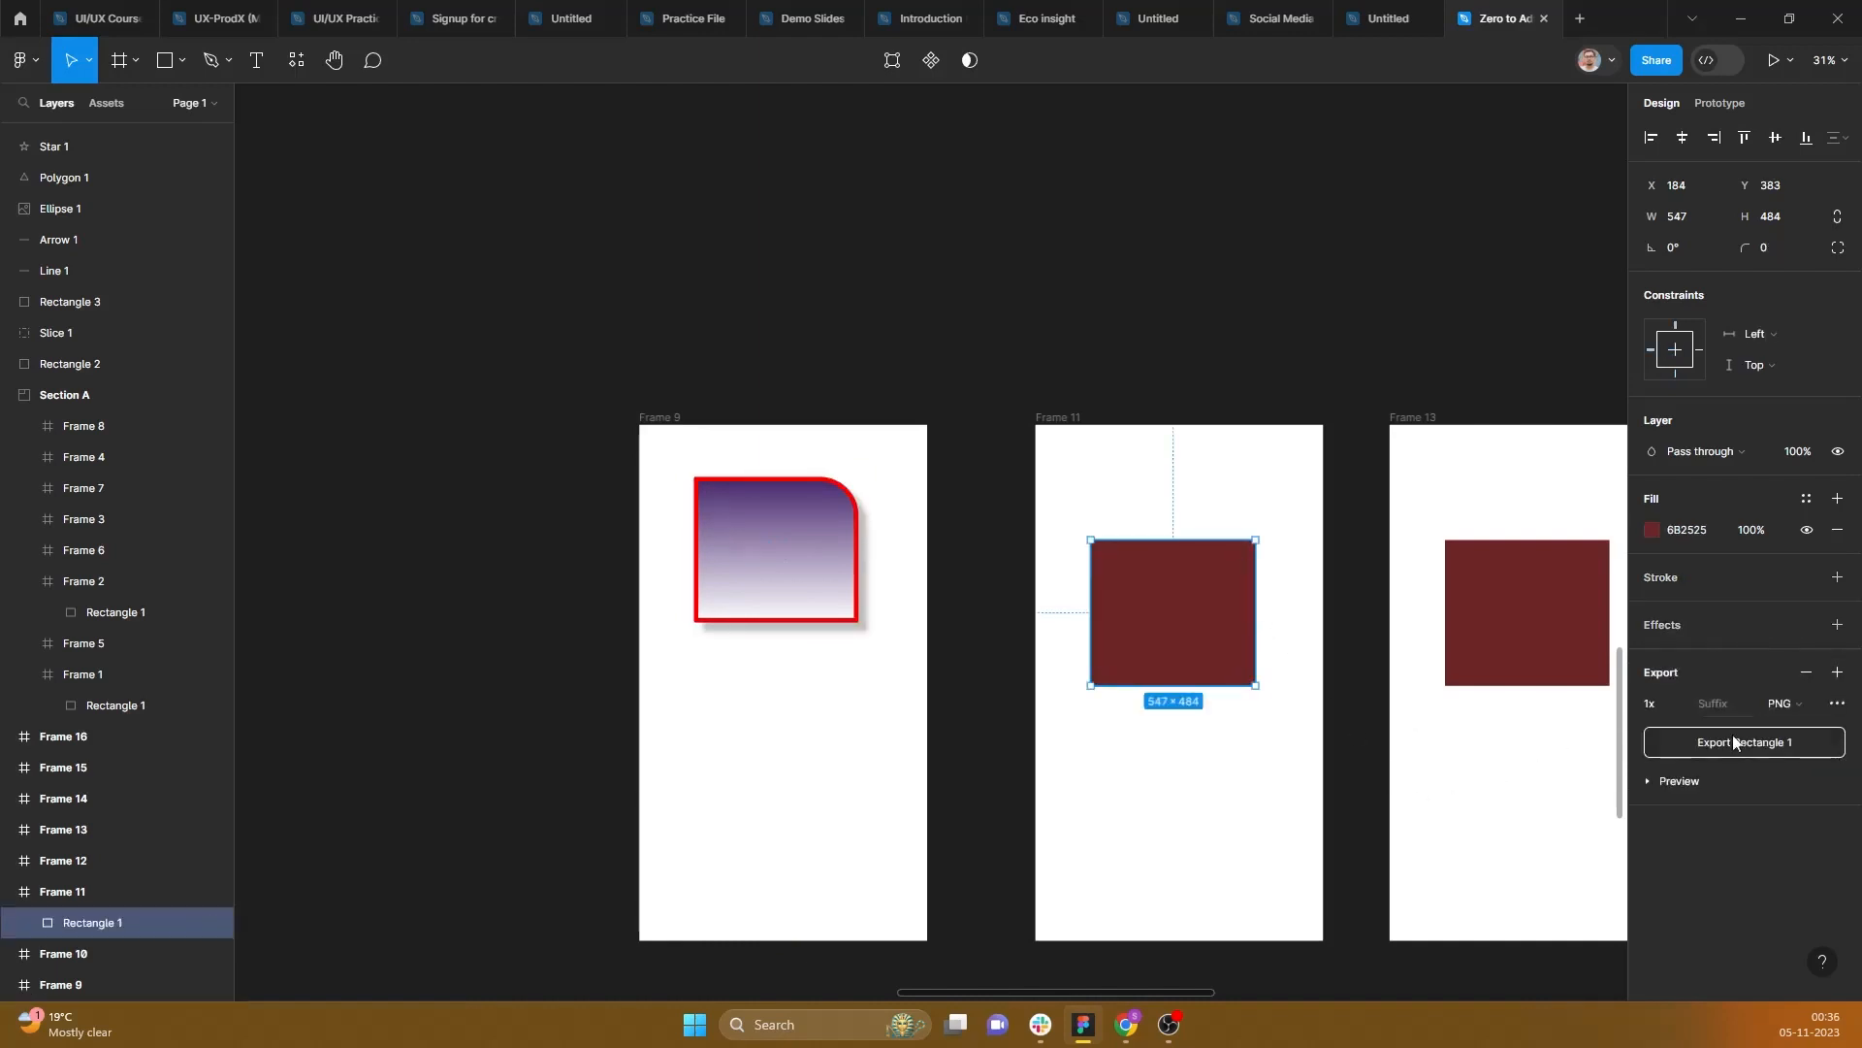
{"action": "left_click", "coordinate": [1677, 700]}
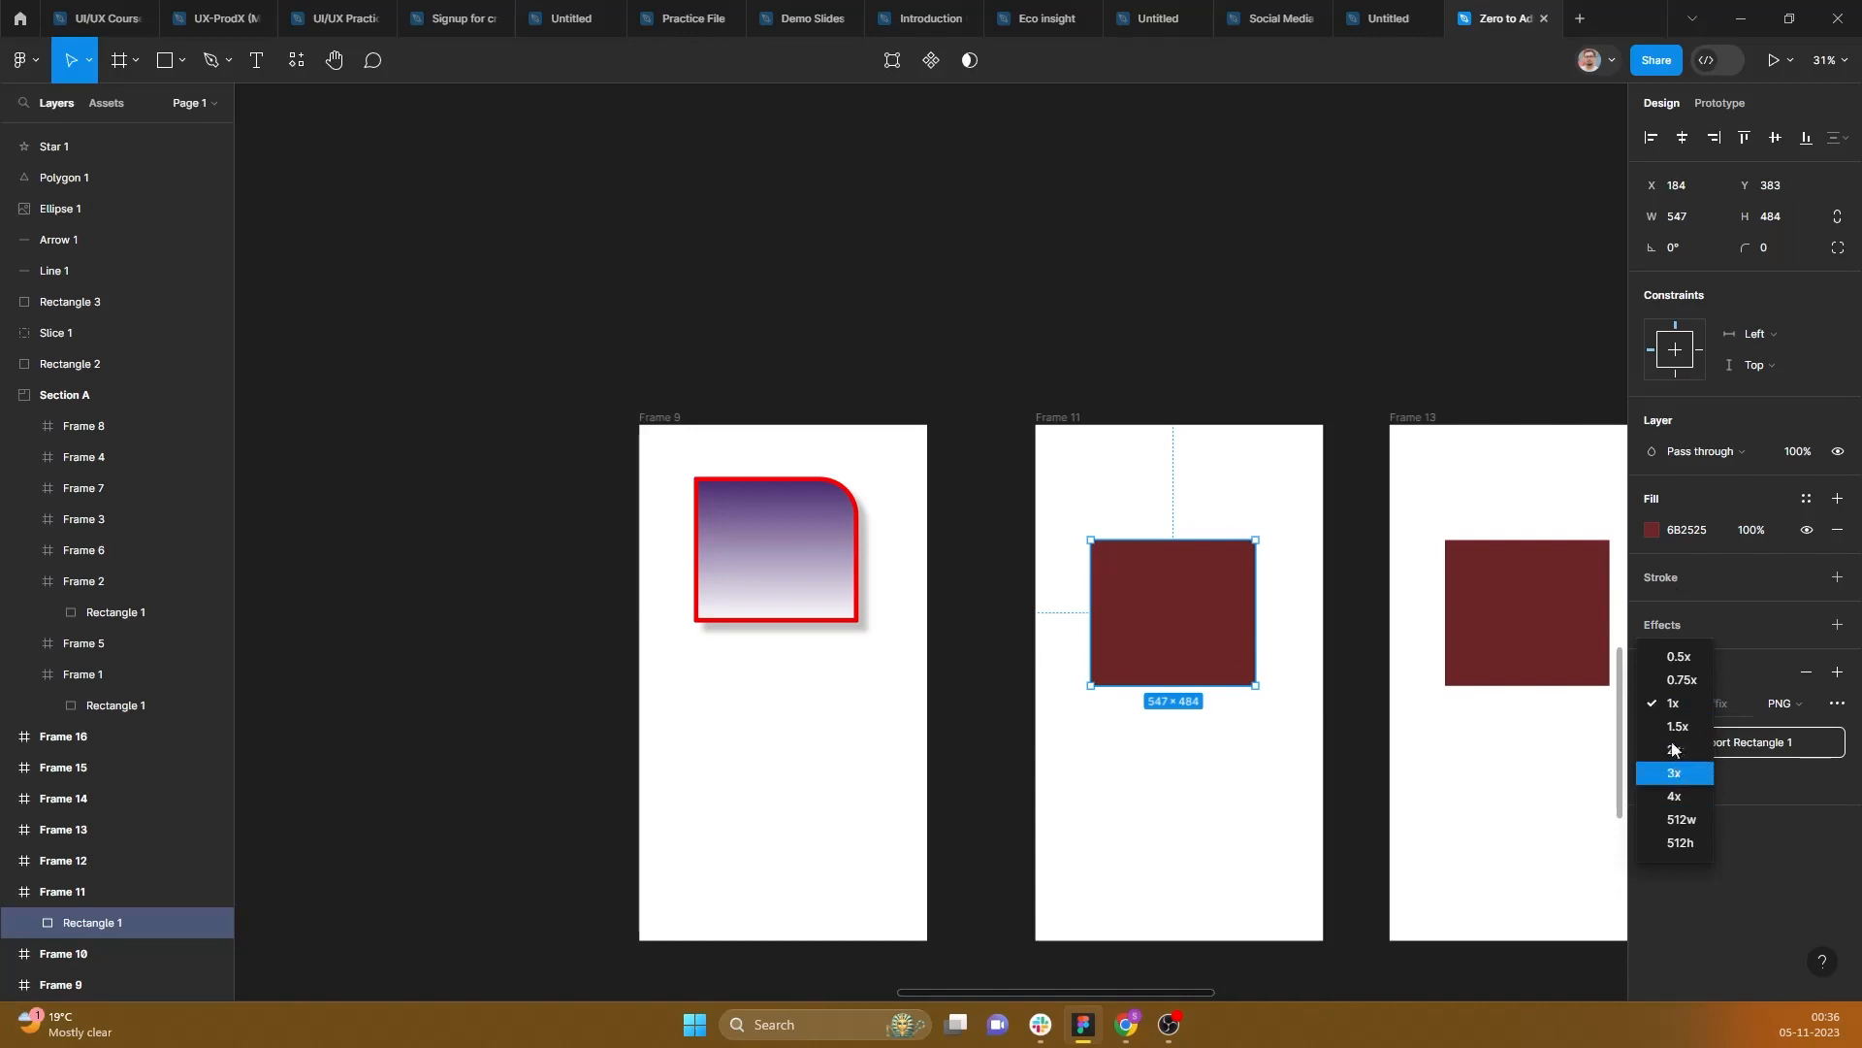
{"action": "left_click", "coordinate": [1756, 672]}
{"action": "left_click", "coordinate": [1804, 707]}
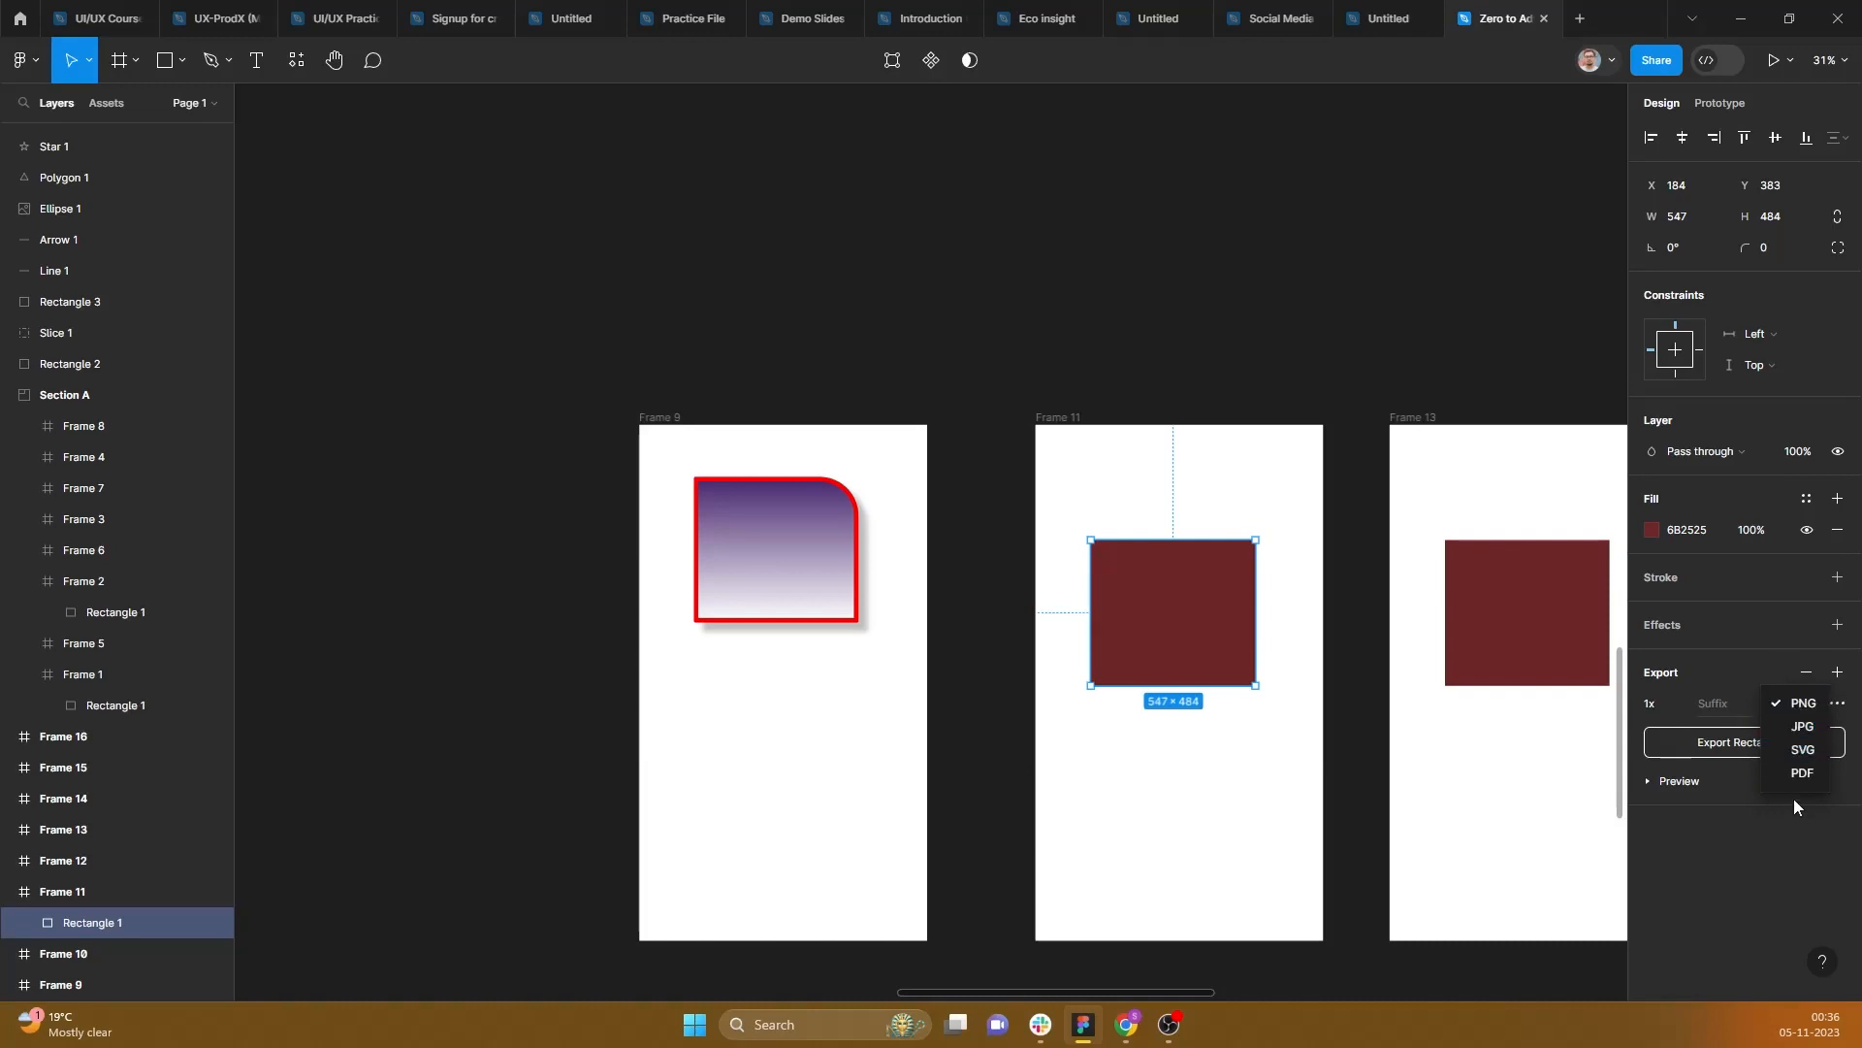
{"action": "left_click", "coordinate": [1363, 304]}
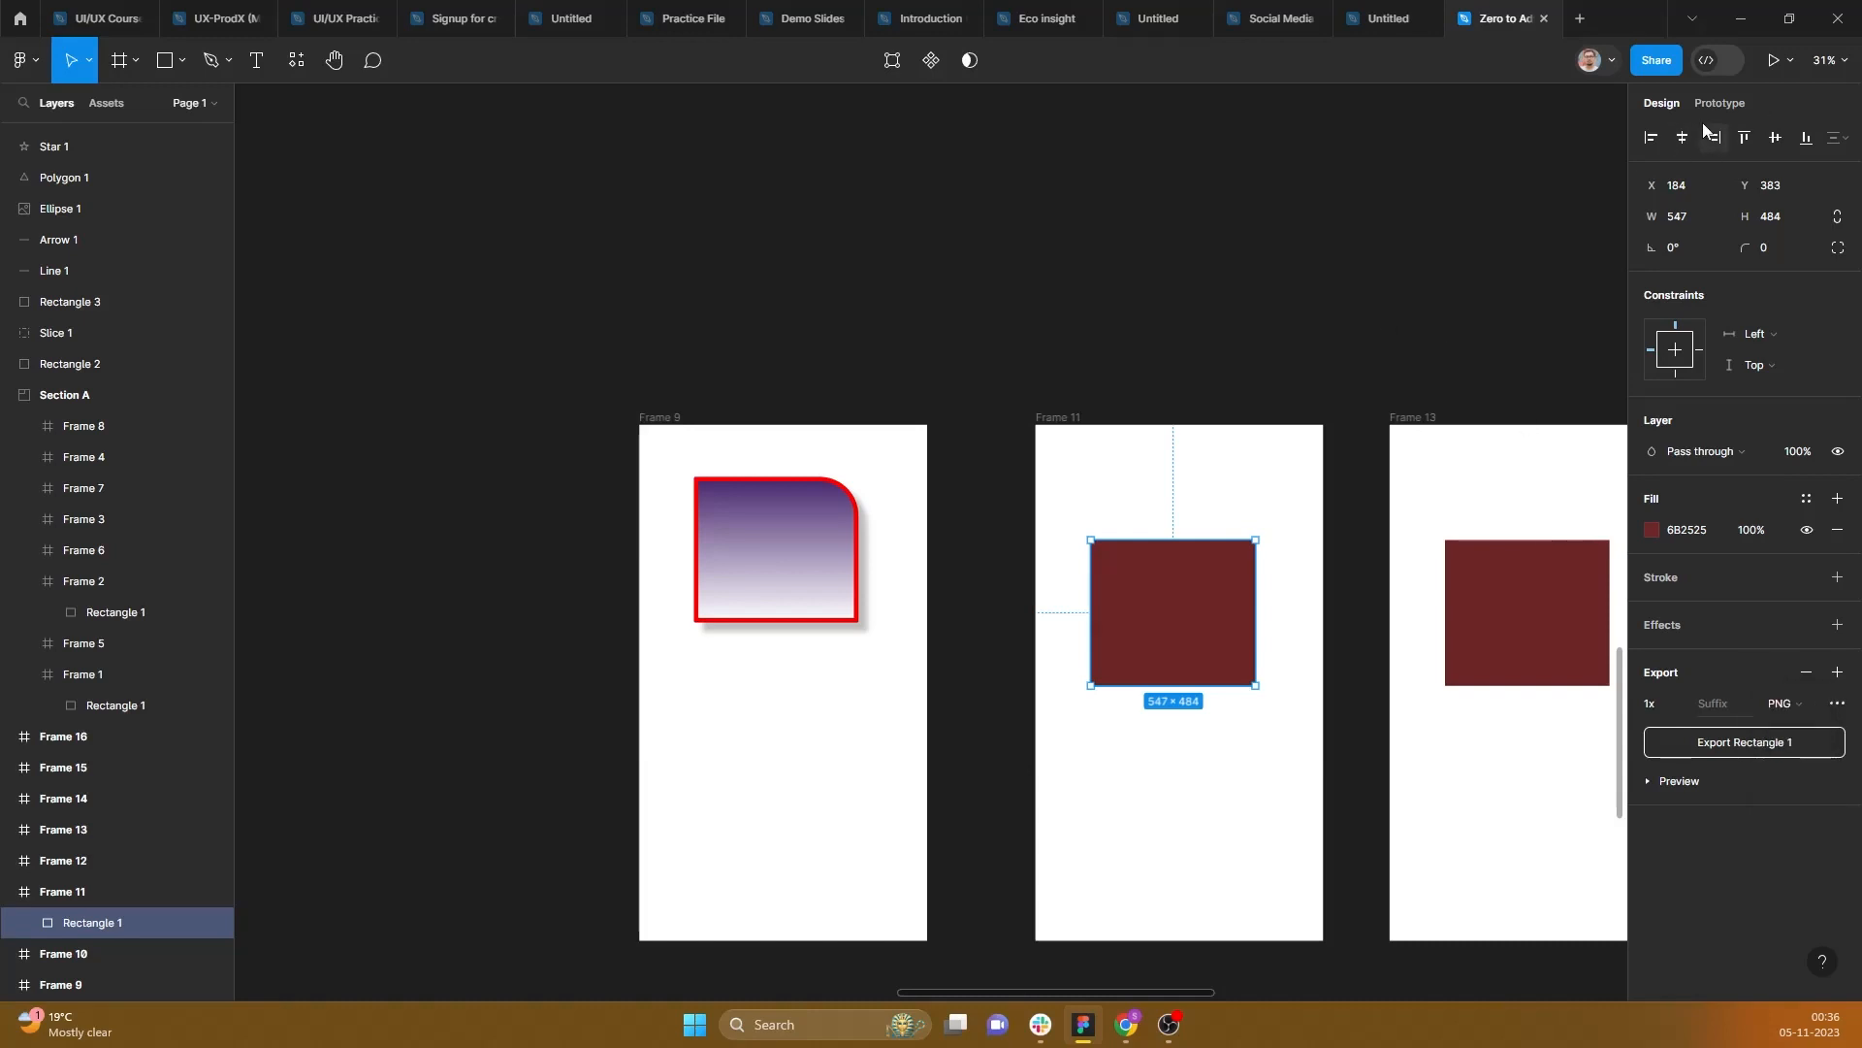
Step: Align the rectangle to the right edge of Frame 11 and show its prototype settings
{"action": "left_click", "coordinate": [1711, 136]}
{"action": "left_click", "coordinate": [1720, 103]}
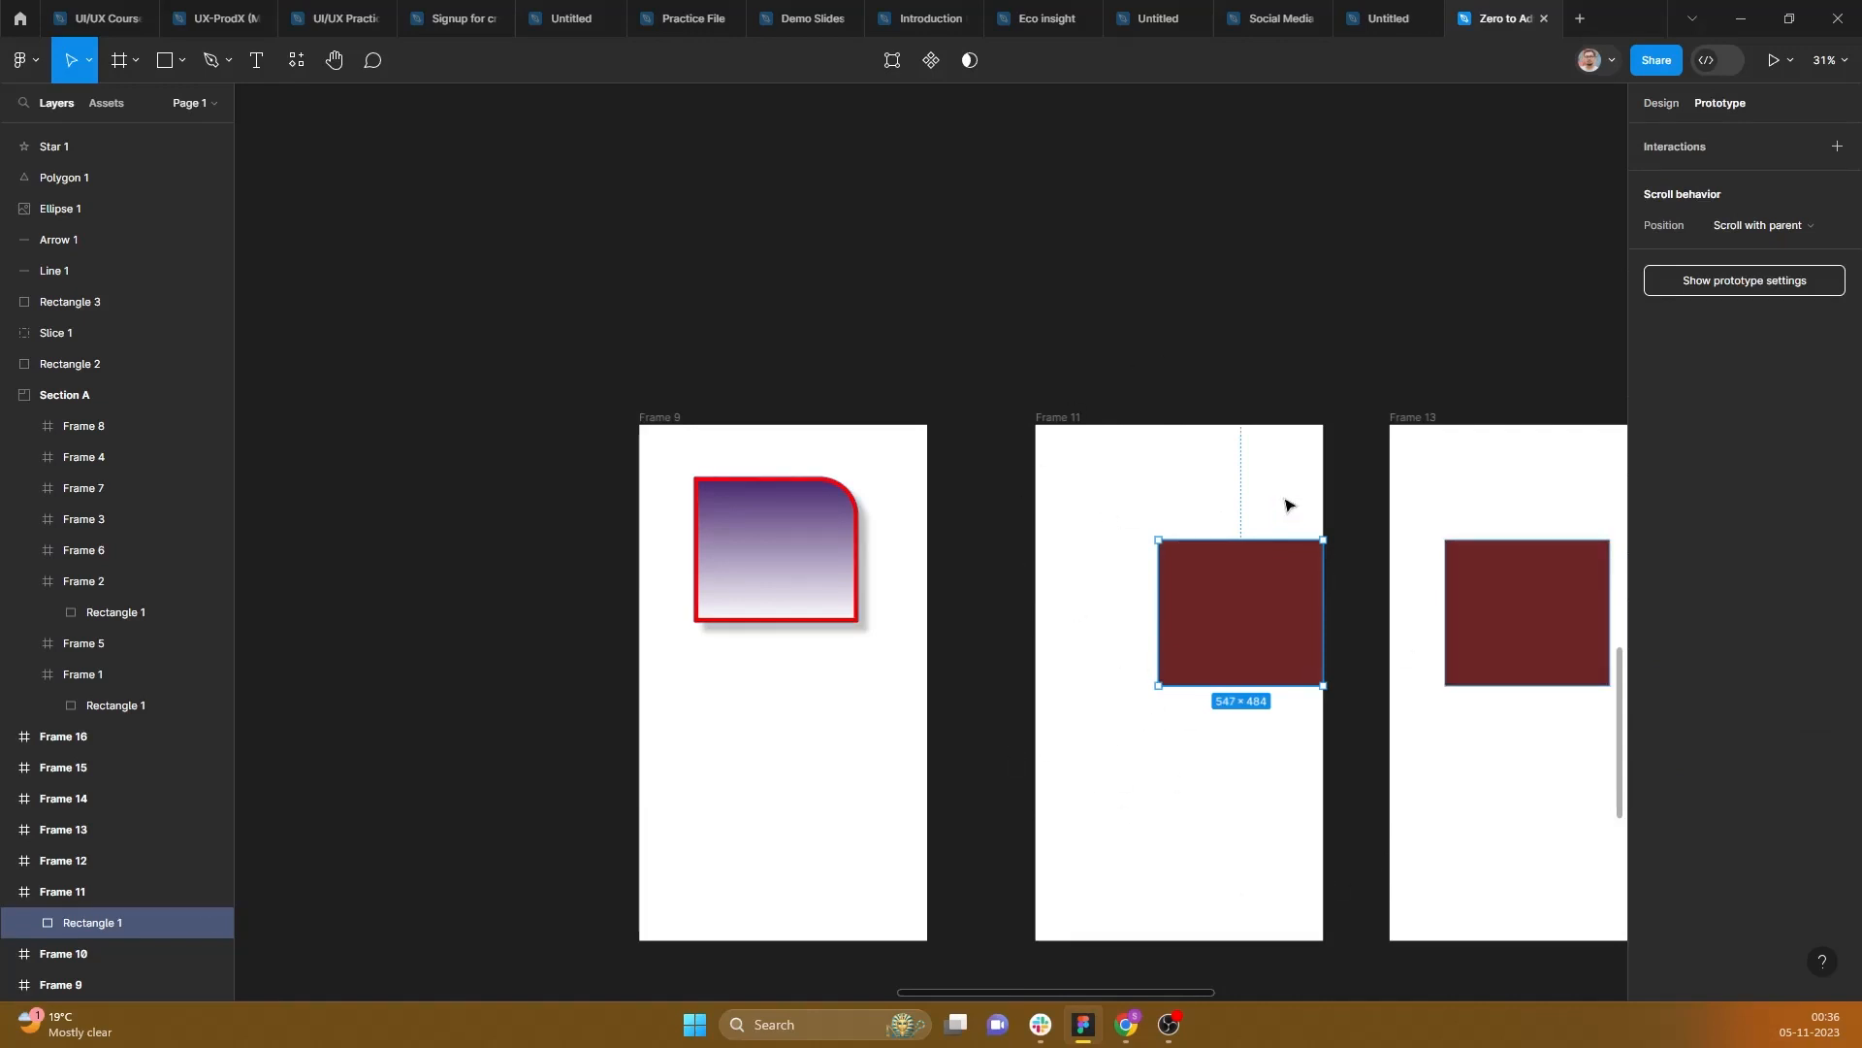
{"action": "left_click", "coordinate": [1190, 361]}
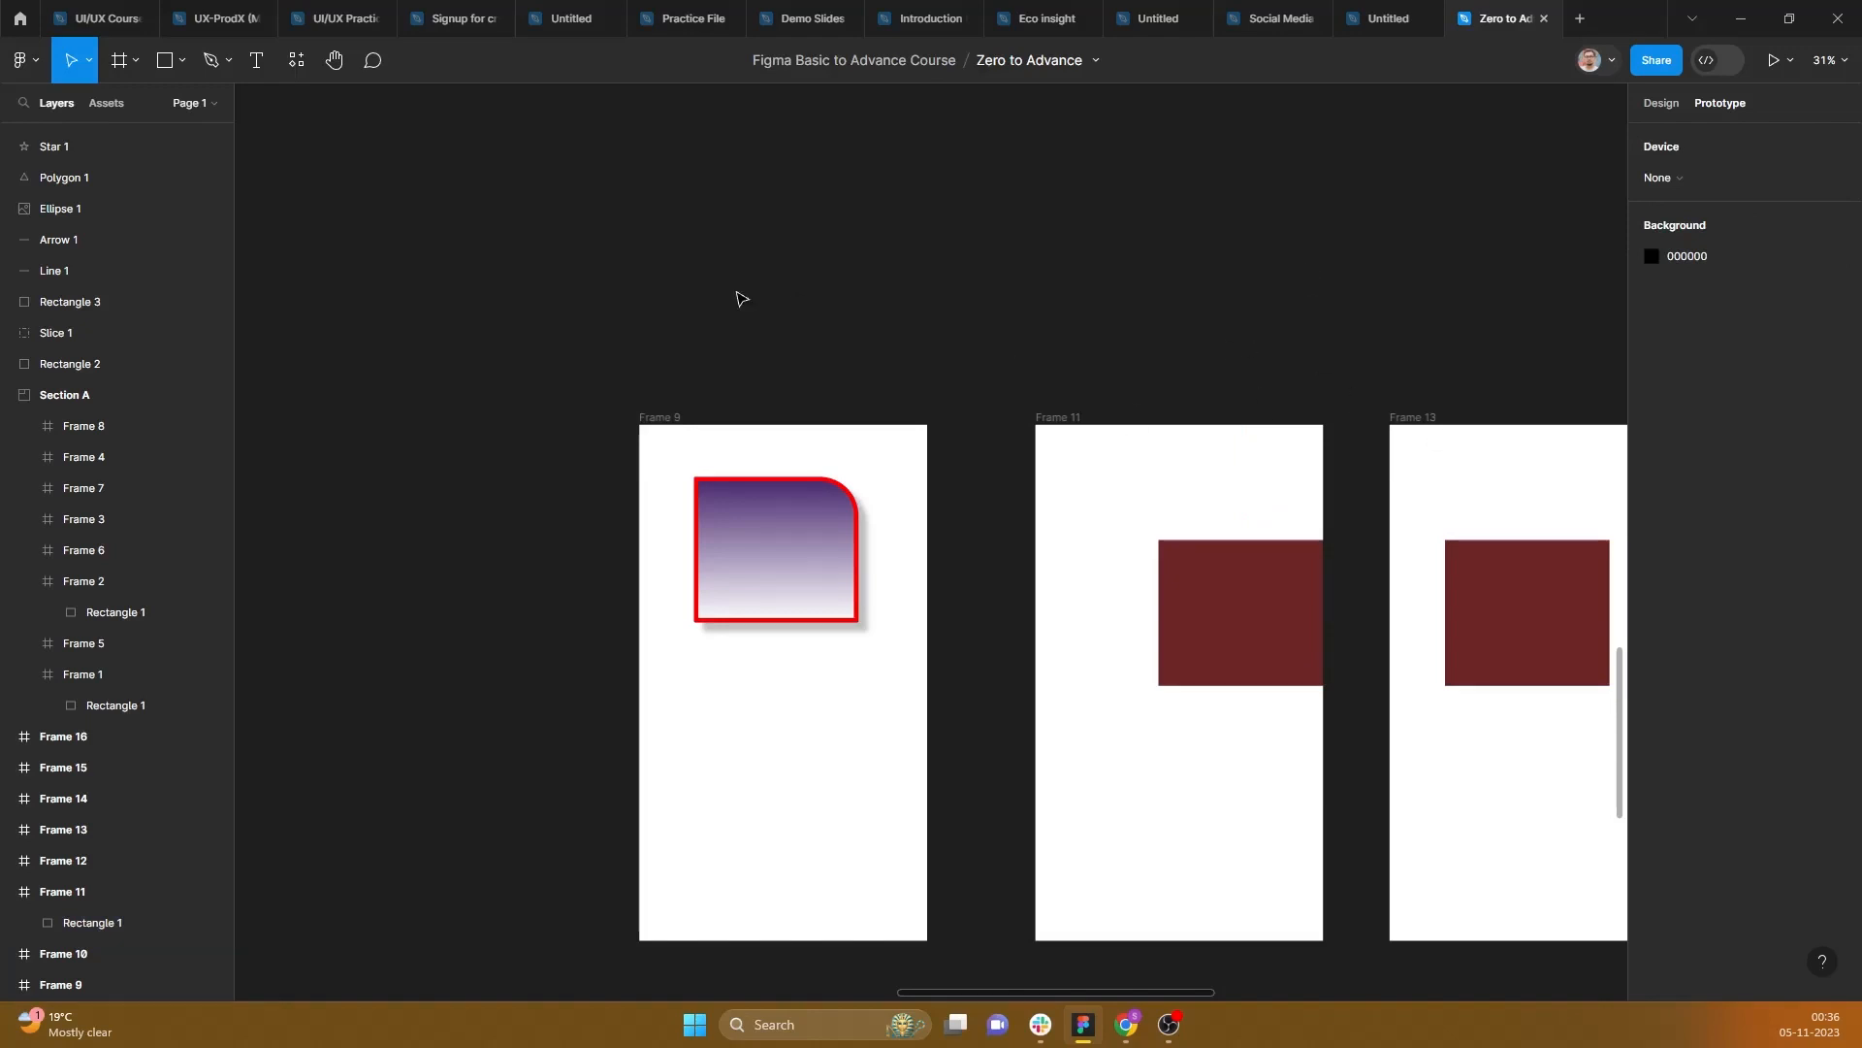
Step: Add five new pages, Page 2 to Page 6, to the file and return to Page 1
{"action": "scroll", "coordinate": [96, 388], "scroll_direction": "up", "scroll_amount": 2}
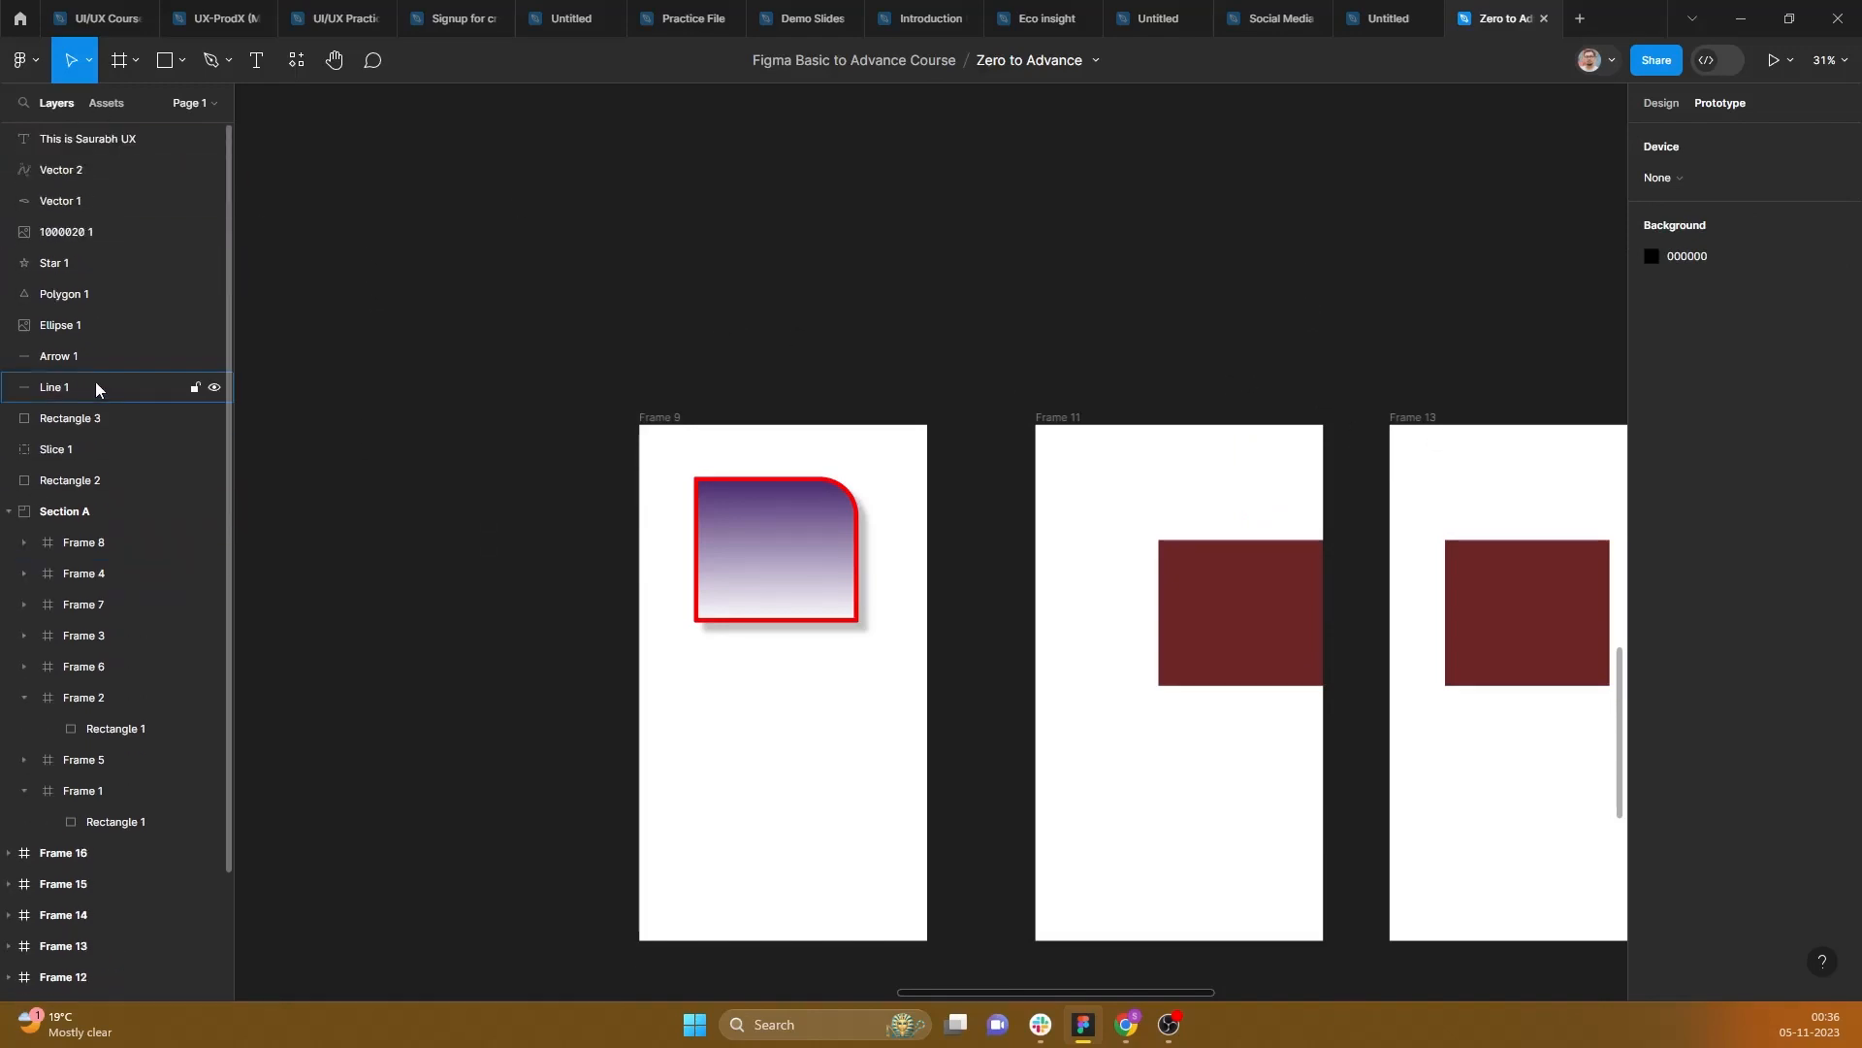
{"action": "left_click", "coordinate": [213, 102]}
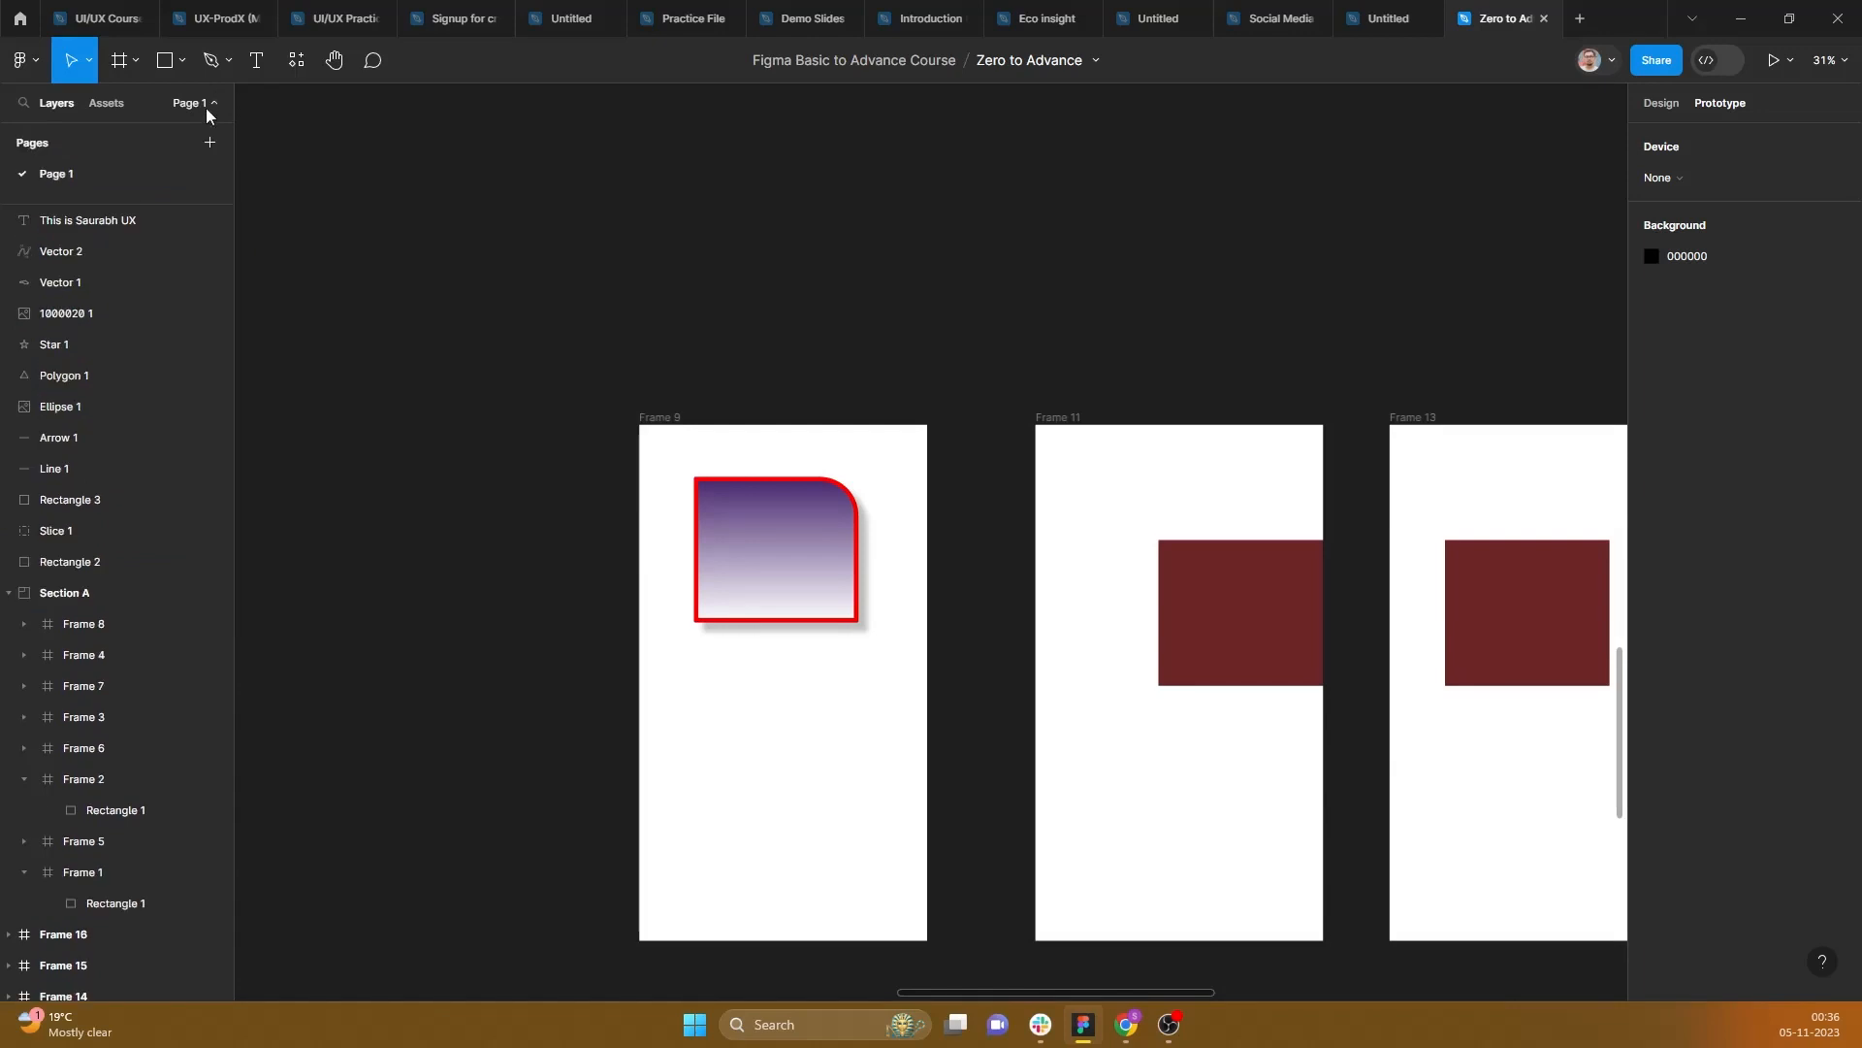
{"action": "left_click", "coordinate": [209, 144]}
{"action": "left_click", "coordinate": [208, 145]}
{"action": "left_click", "coordinate": [209, 144]}
{"action": "left_click", "coordinate": [209, 145]}
{"action": "left_click", "coordinate": [209, 144]}
{"action": "left_click", "coordinate": [110, 520]}
{"action": "left_click", "coordinate": [100, 179]}
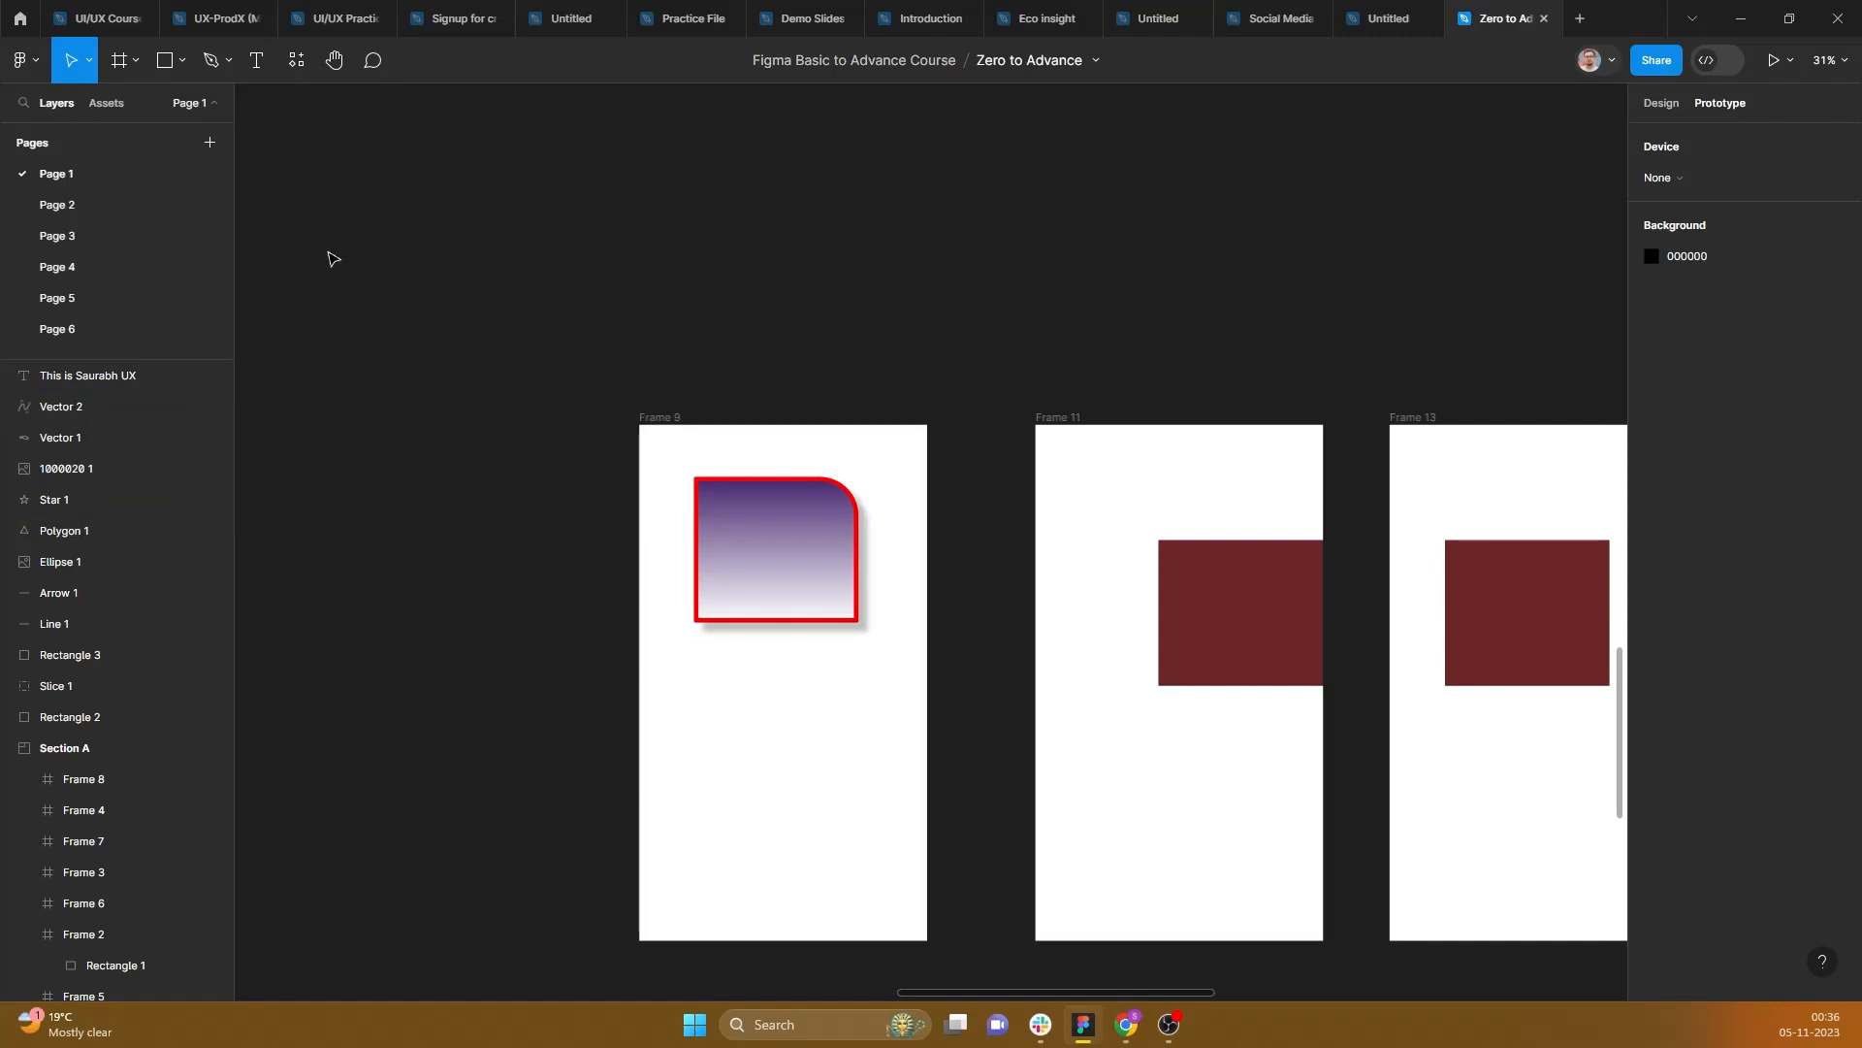
Step: Examine how entries in the layer list correspond to canvas objects, including Ellipse 1, Frame 9 and the rectangle inside it
{"action": "left_click", "coordinate": [95, 379]}
{"action": "left_click", "coordinate": [90, 407]}
{"action": "left_click", "coordinate": [91, 499]}
{"action": "left_click", "coordinate": [95, 575]}
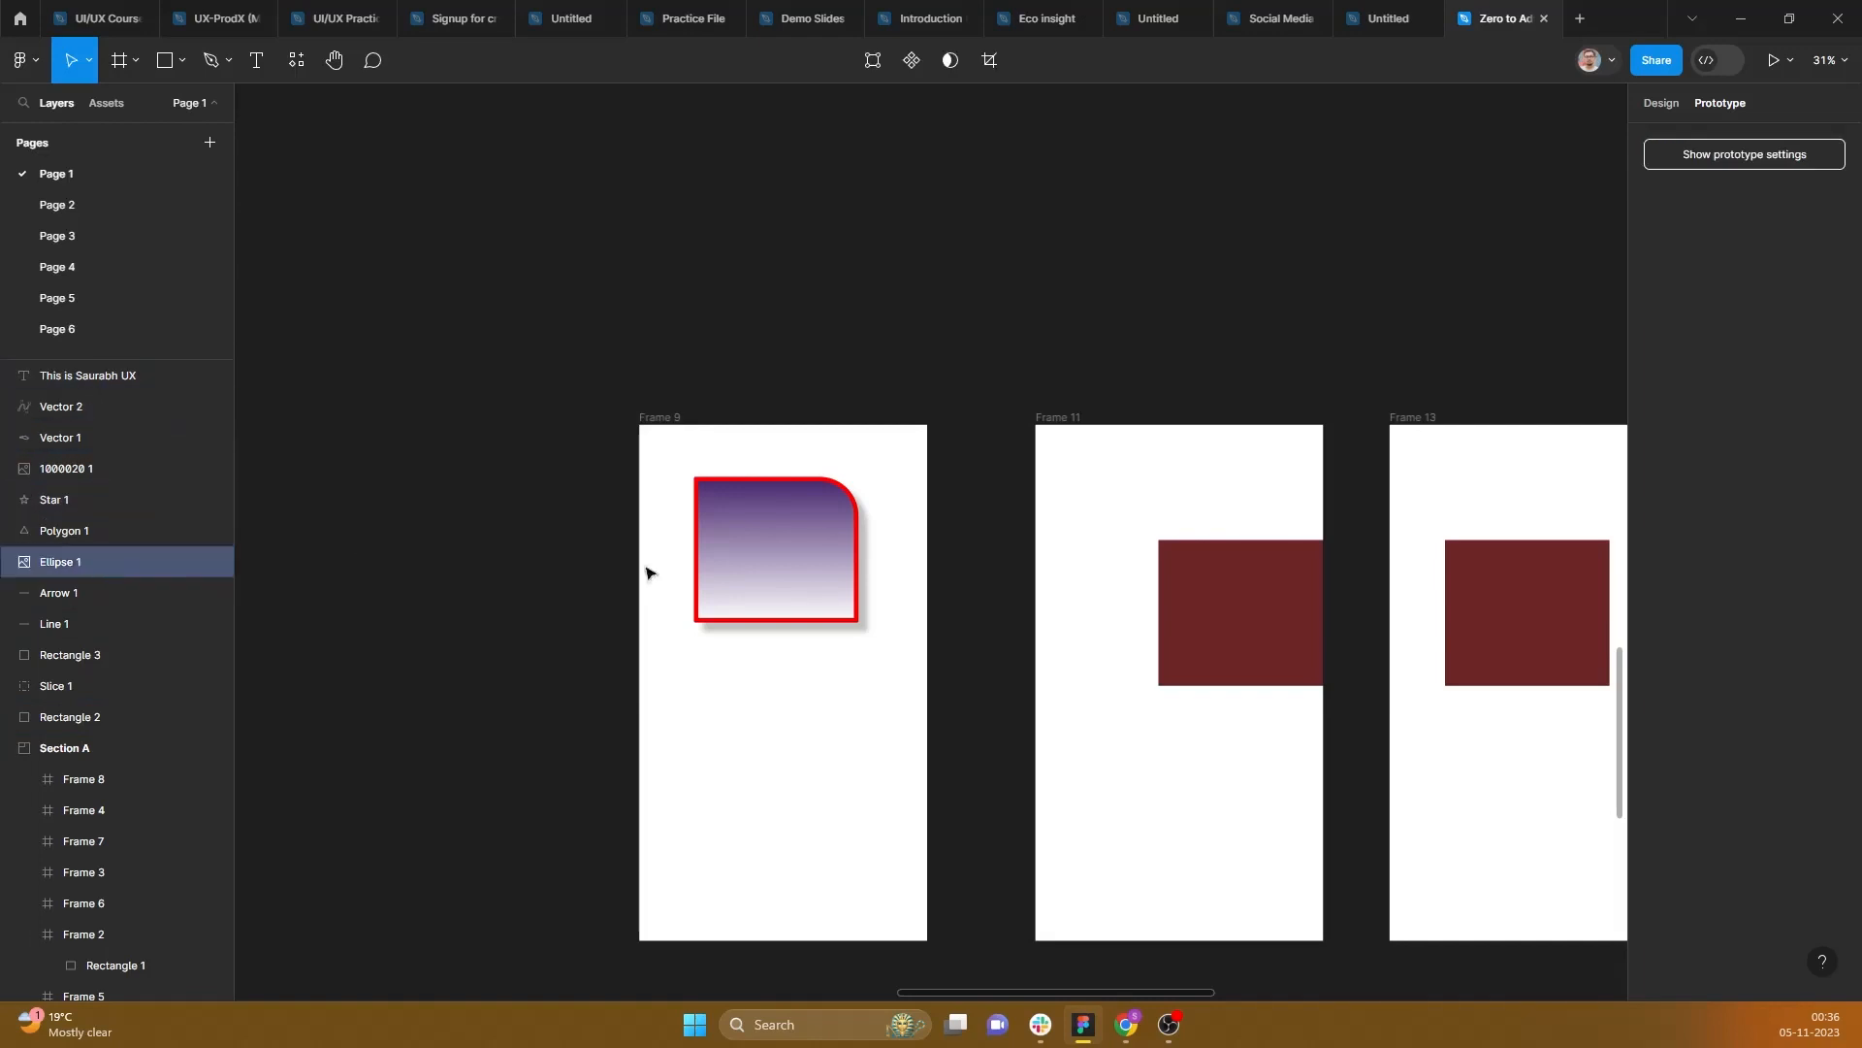
{"action": "left_click", "coordinate": [773, 557]}
{"action": "left_click", "coordinate": [815, 442]}
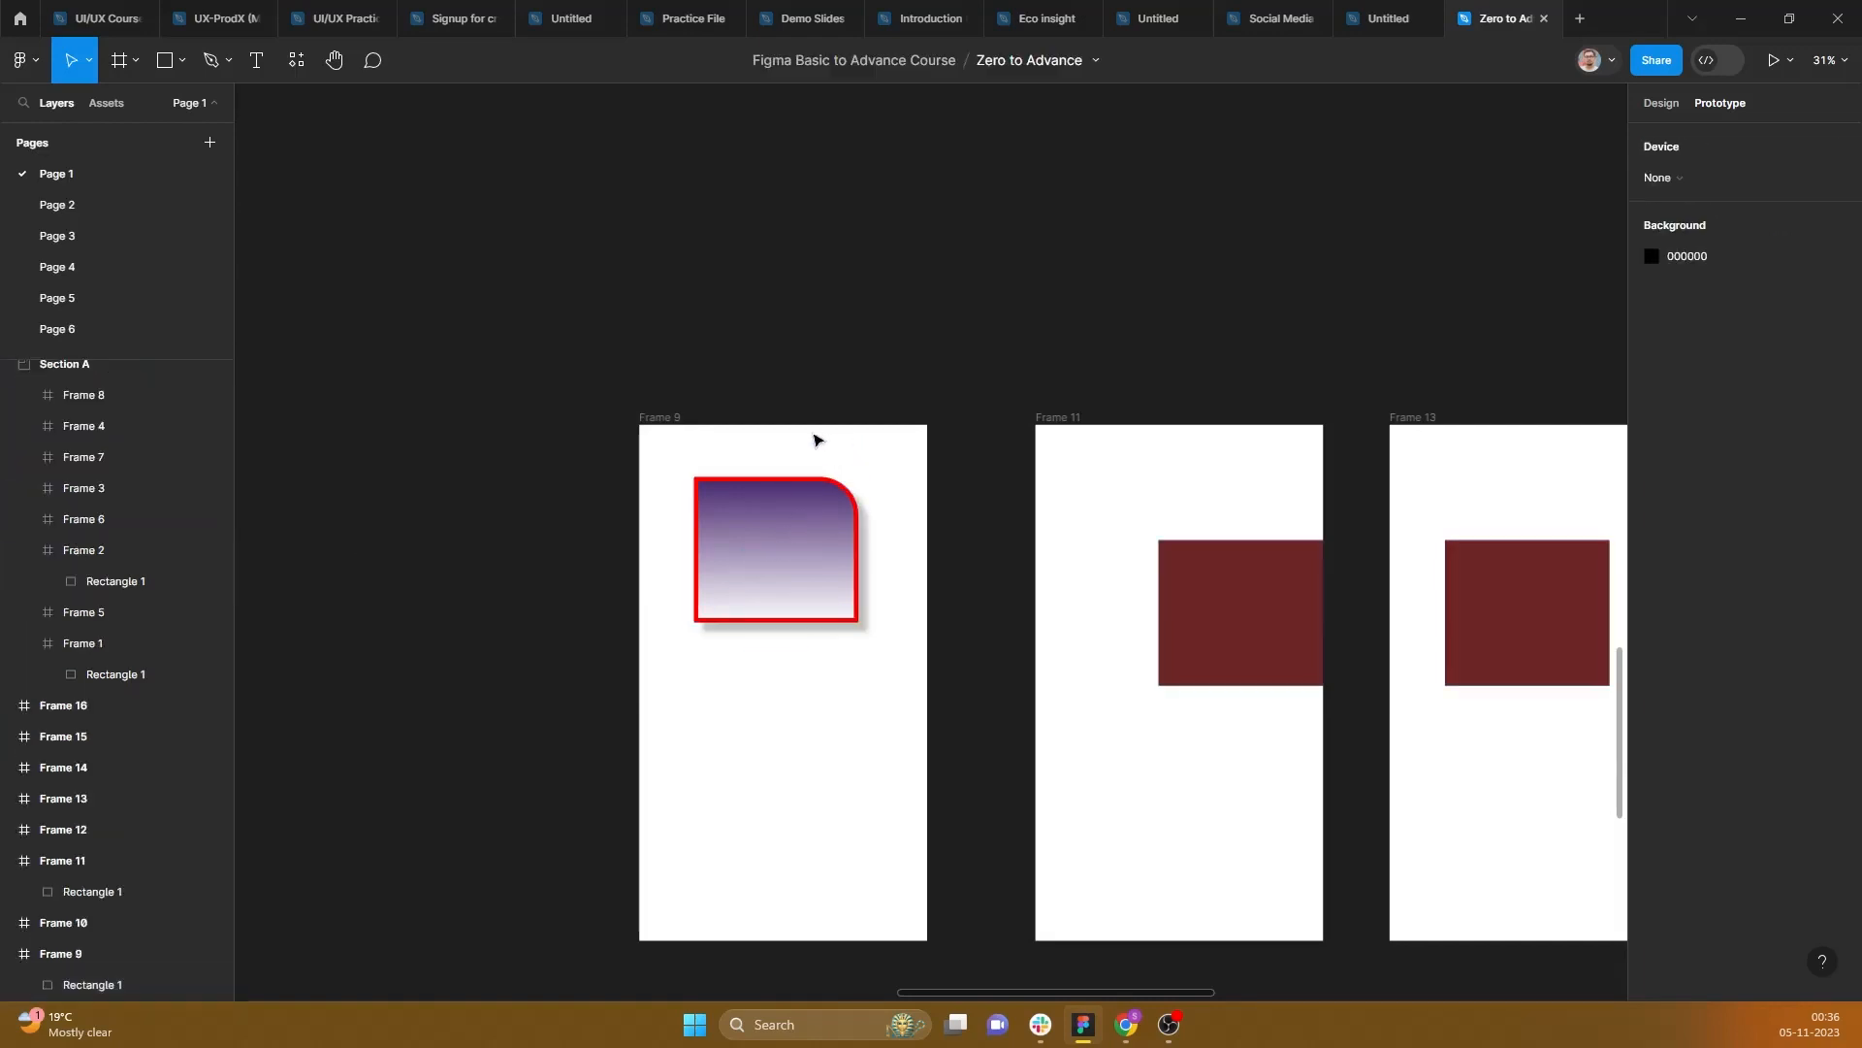
{"action": "left_click", "coordinate": [659, 419]}
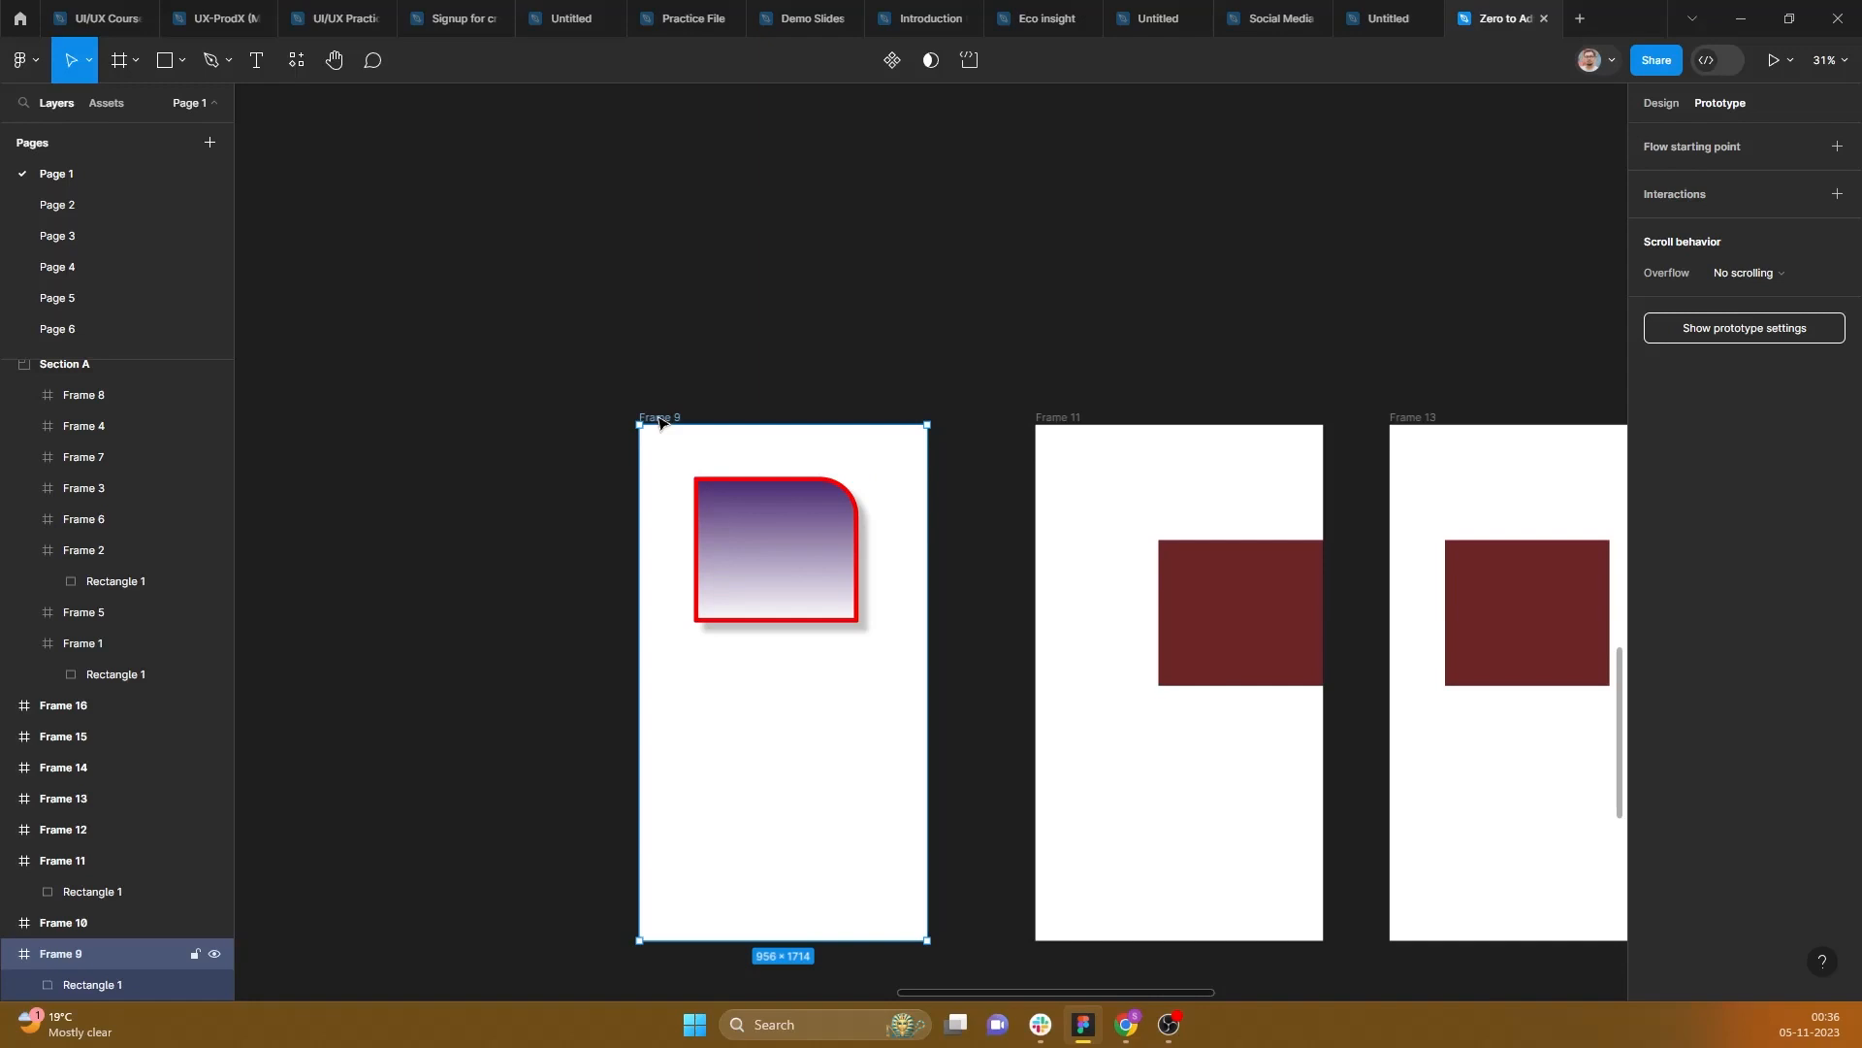
{"action": "left_click", "coordinate": [777, 558]}
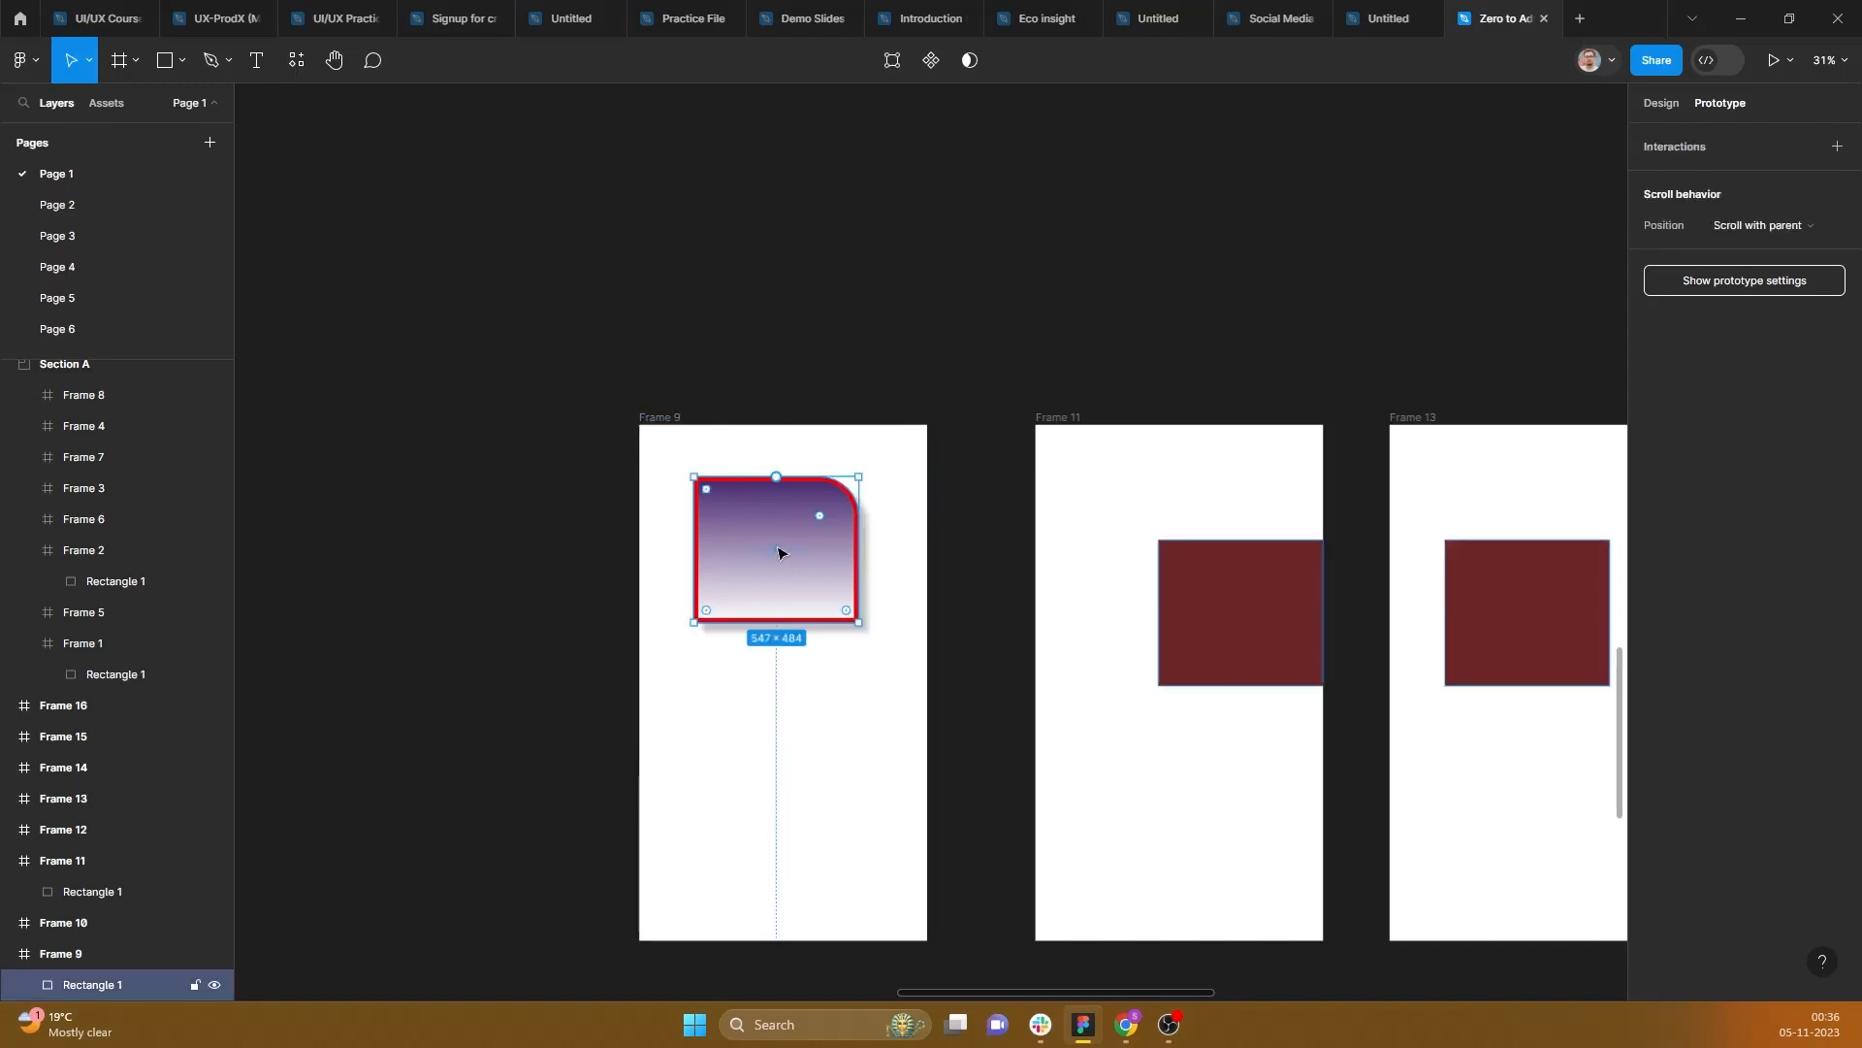
{"action": "left_click", "coordinate": [648, 417]}
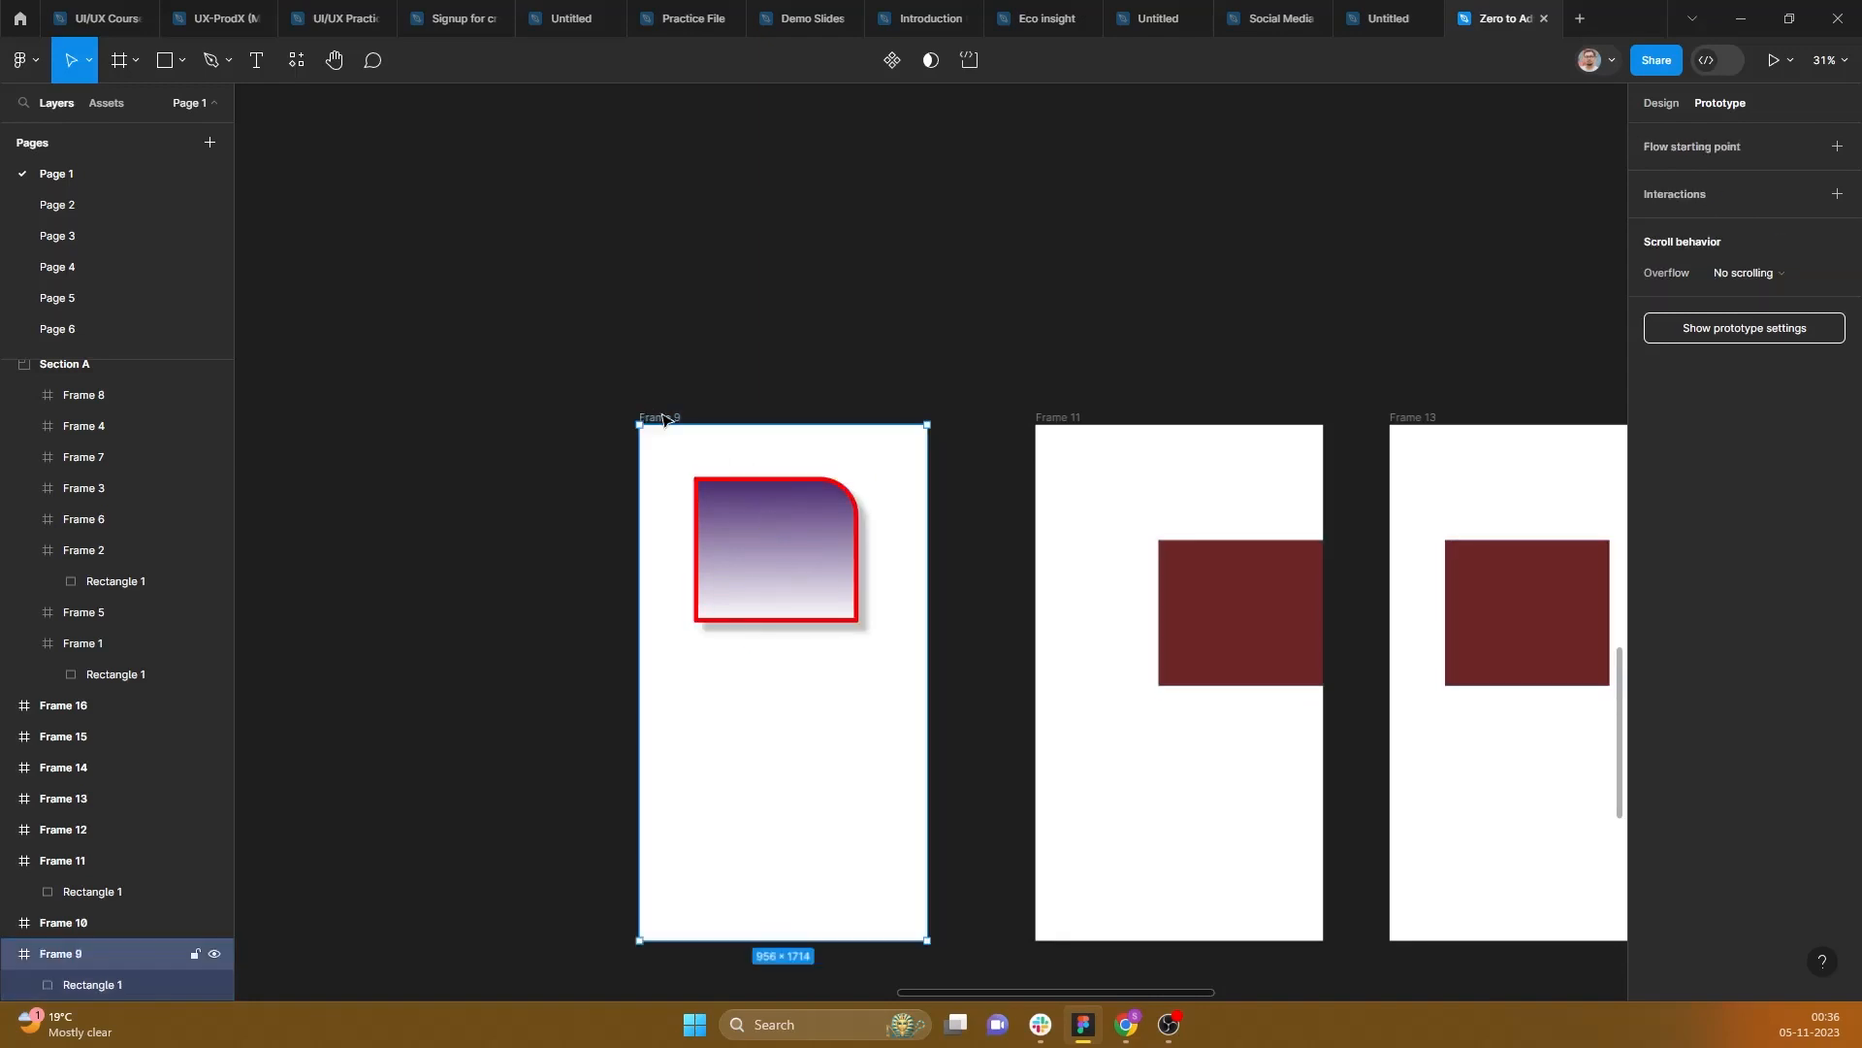
{"action": "left_click", "coordinate": [61, 985]}
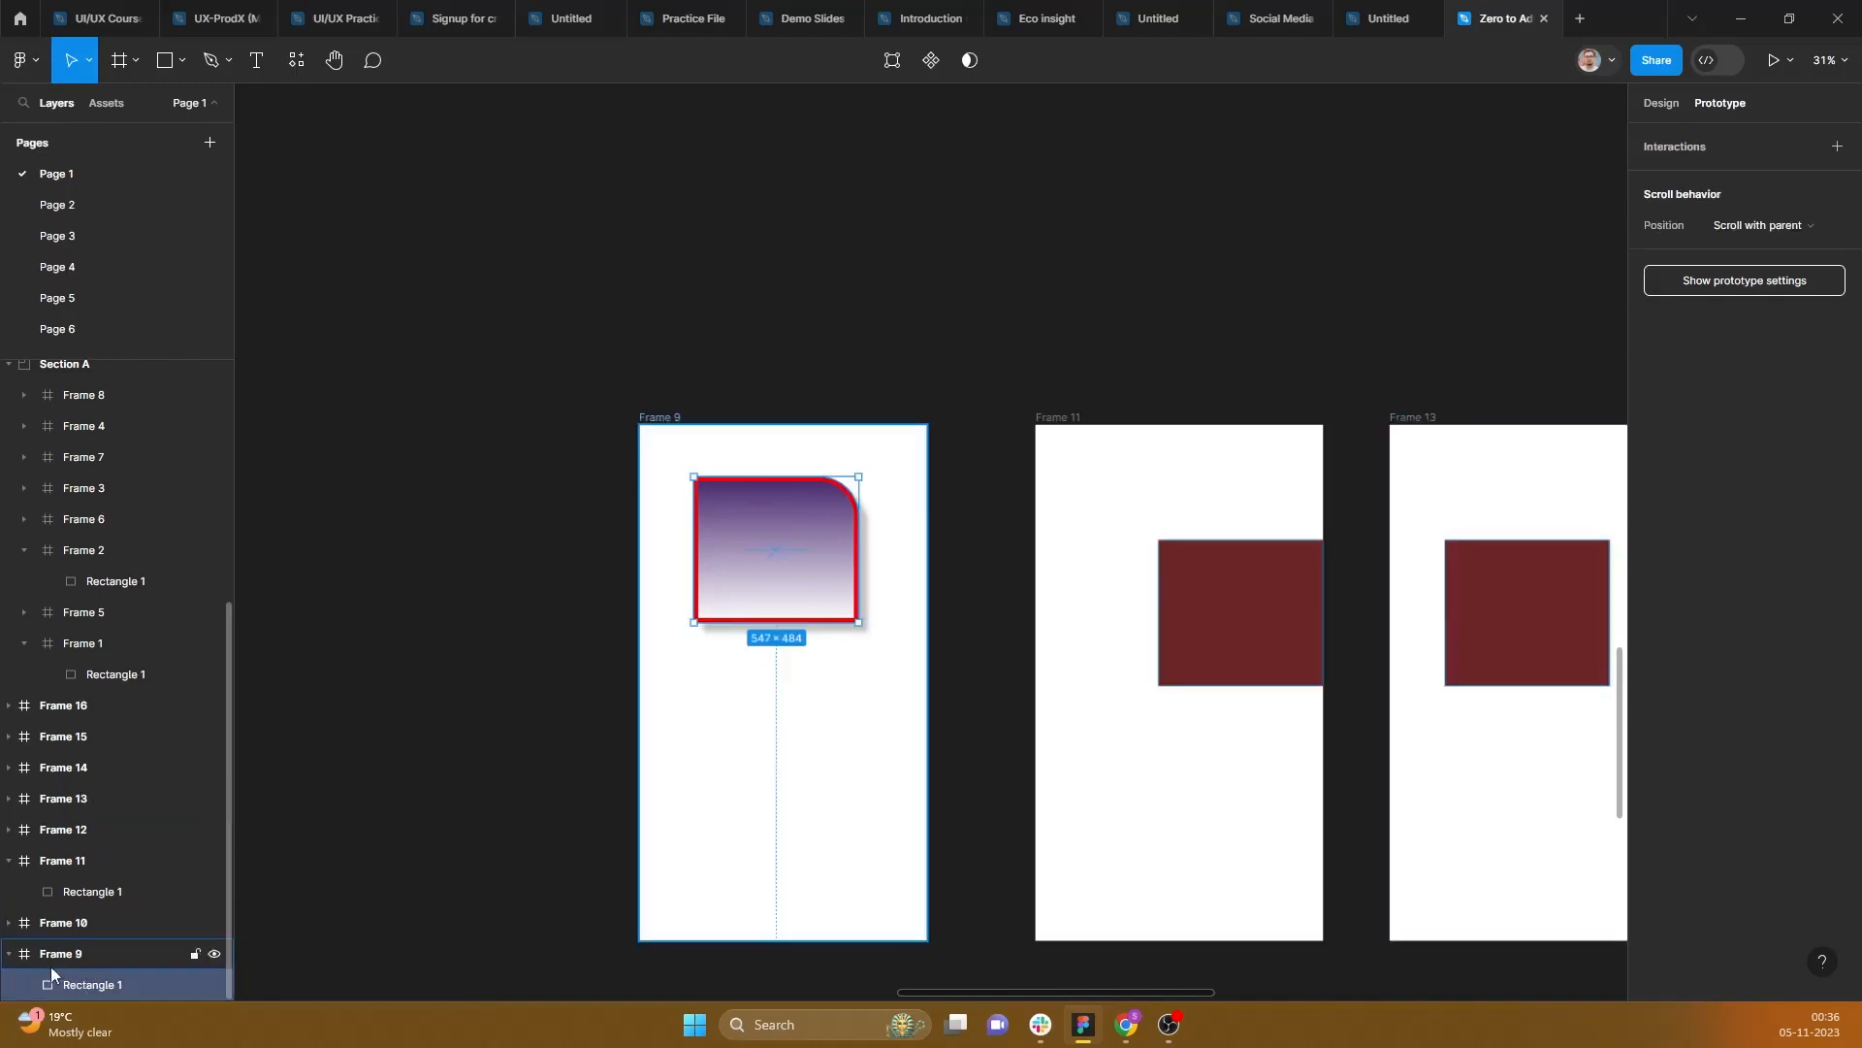
Step: Look at the file's assets, return to the layer list and view all the artwork on Page 1
{"action": "left_click", "coordinate": [529, 669]}
{"action": "scroll", "coordinate": [533, 669], "scroll_direction": "down", "scroll_amount": 1}
{"action": "scroll", "coordinate": [533, 670], "scroll_direction": "down", "scroll_amount": 3}
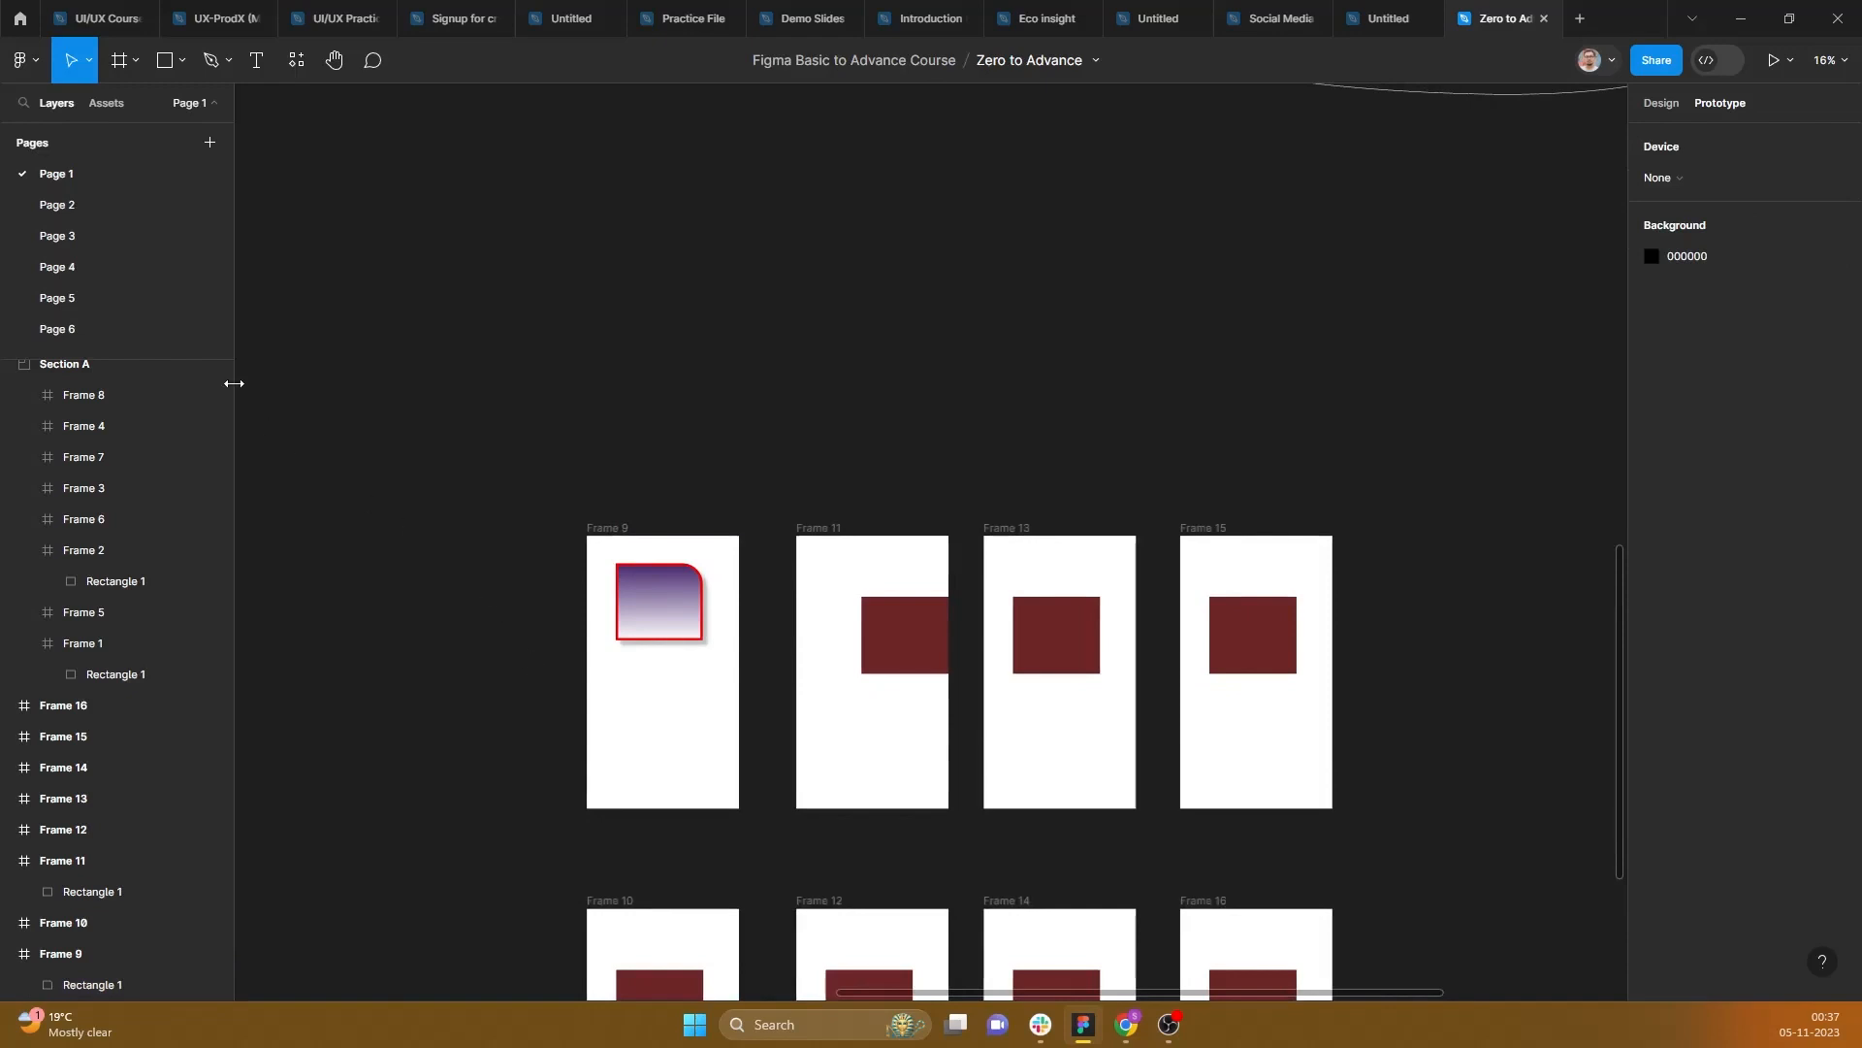
{"action": "left_click", "coordinate": [106, 103]}
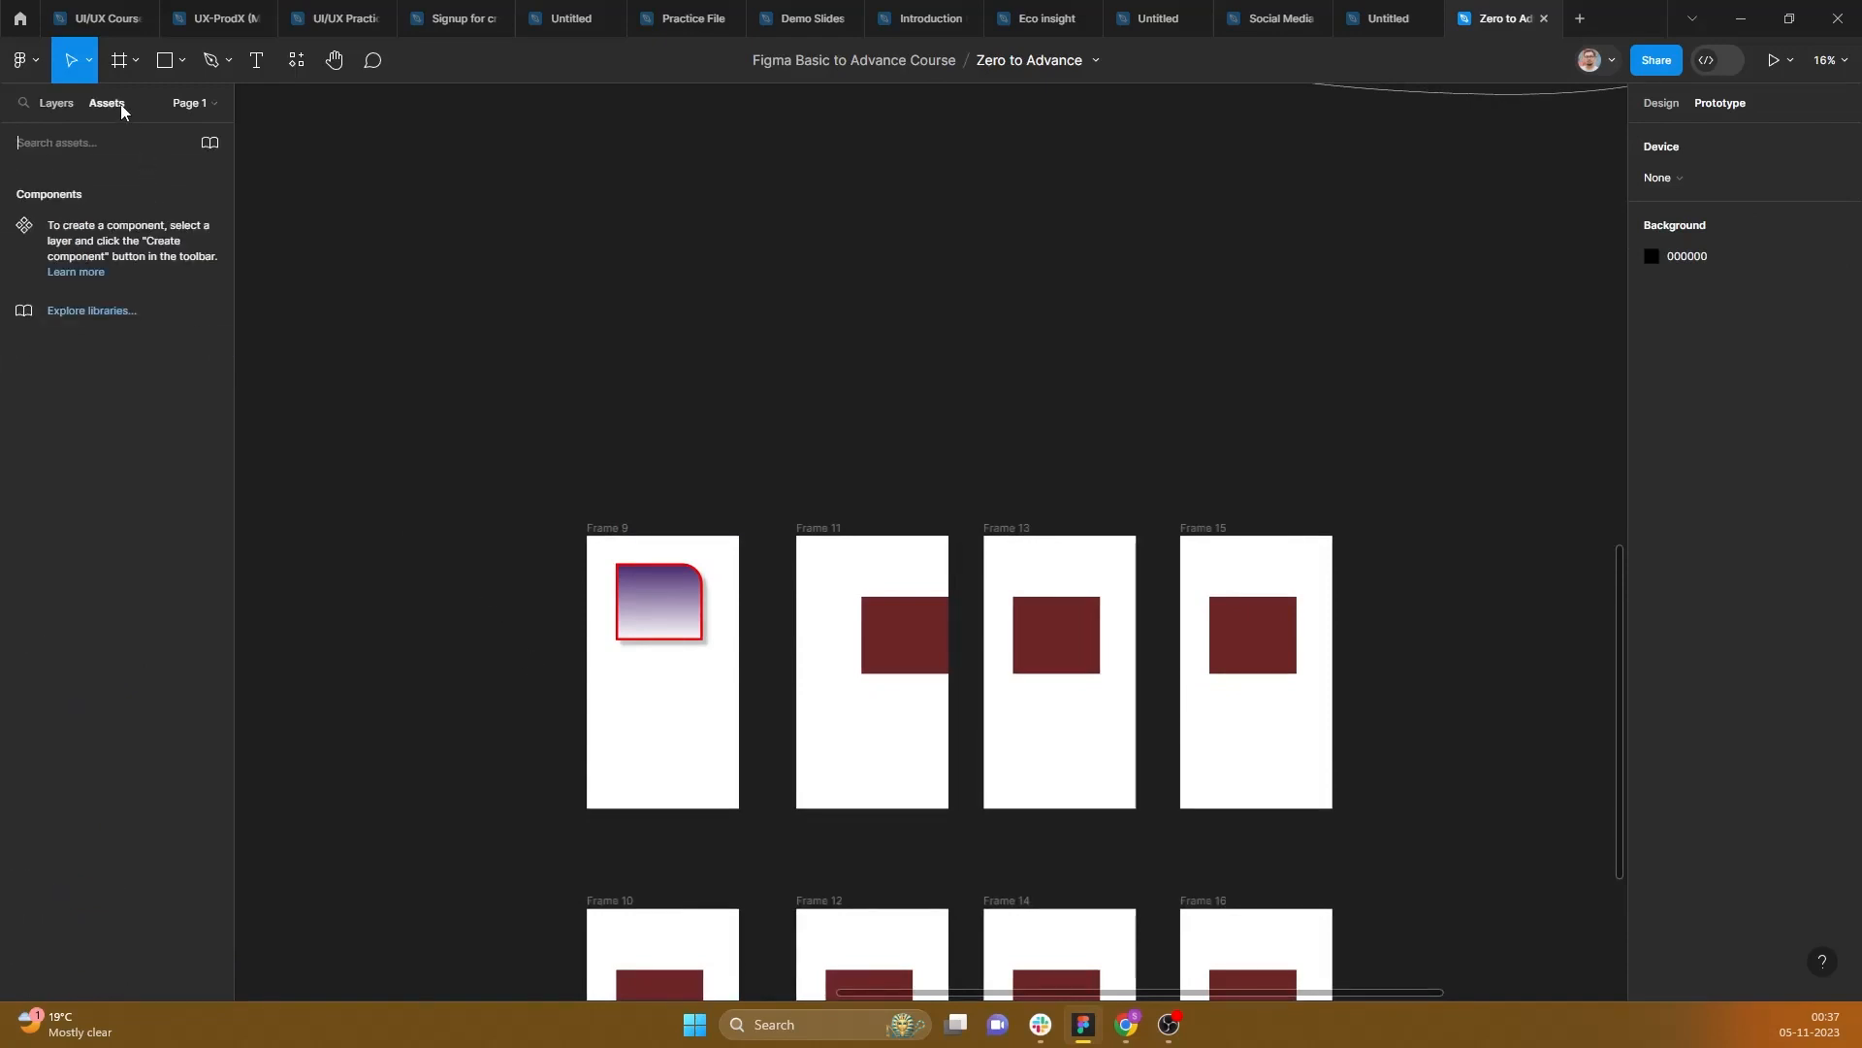
{"action": "left_click", "coordinate": [57, 103]}
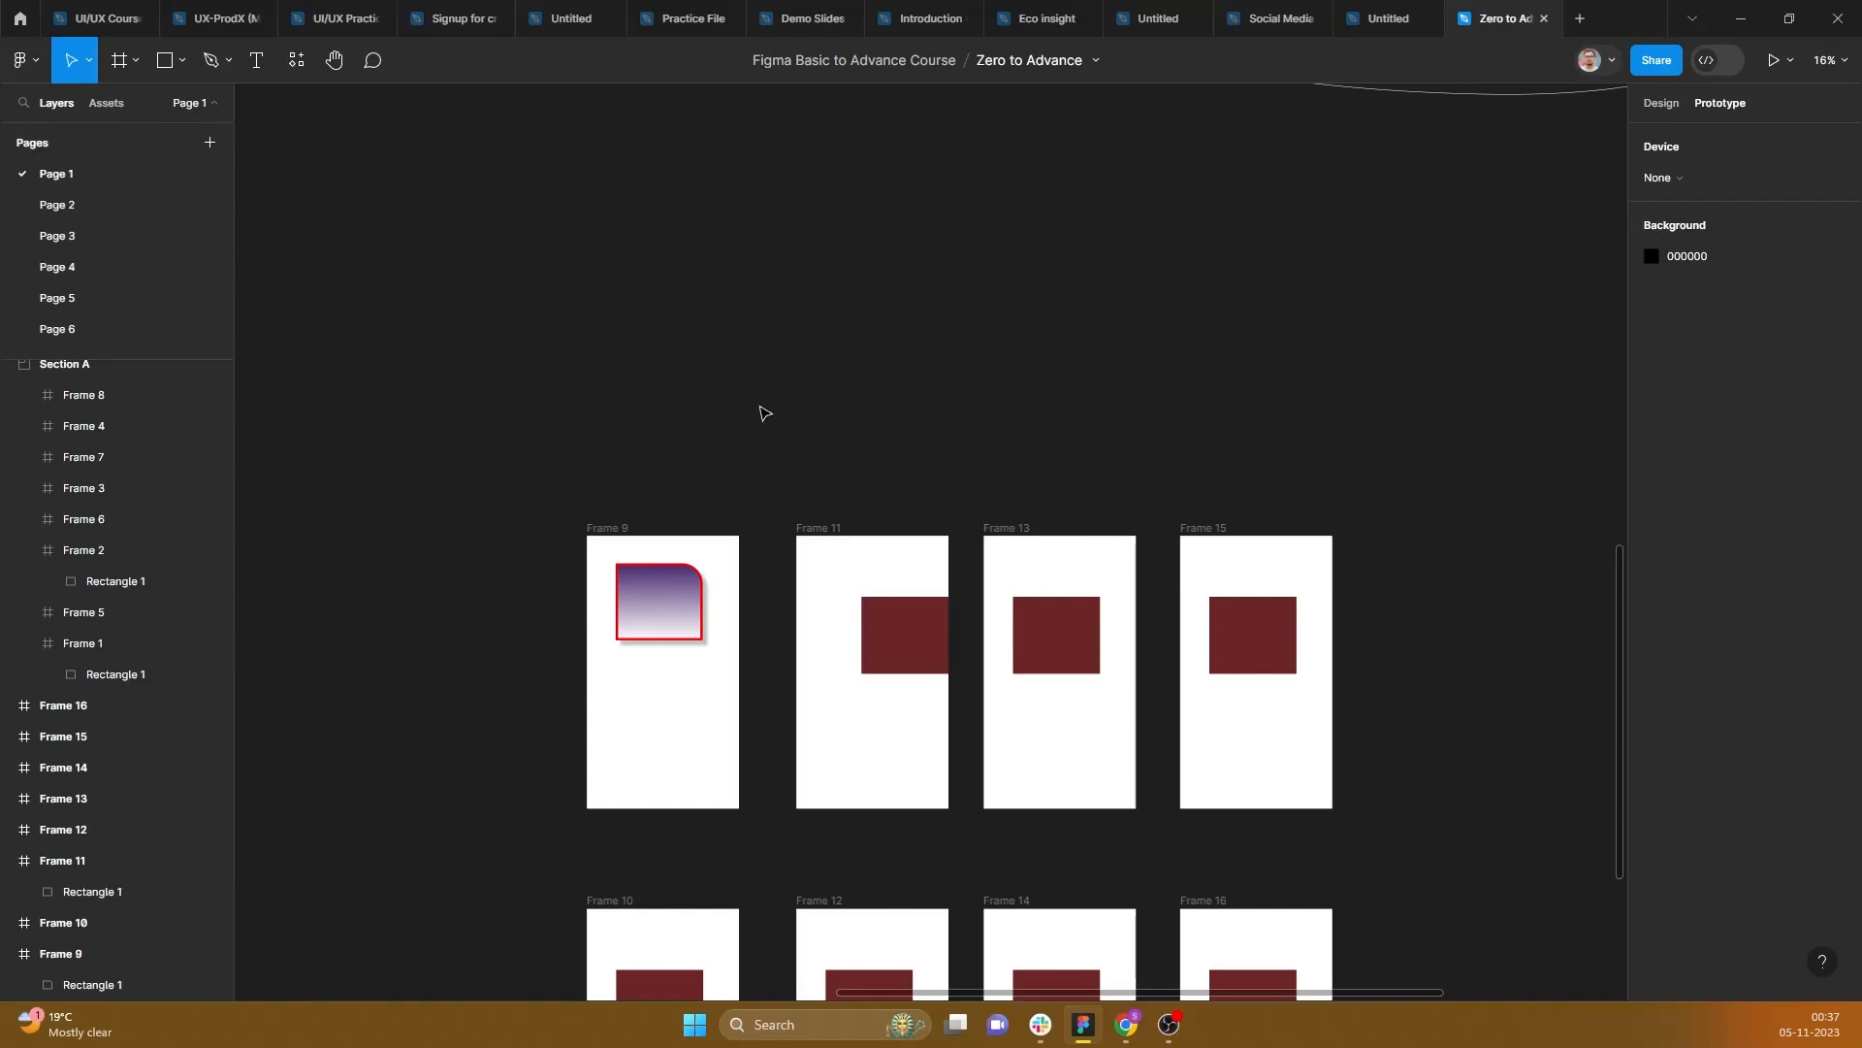
{"action": "scroll", "coordinate": [765, 415], "scroll_direction": "down", "scroll_amount": 6}
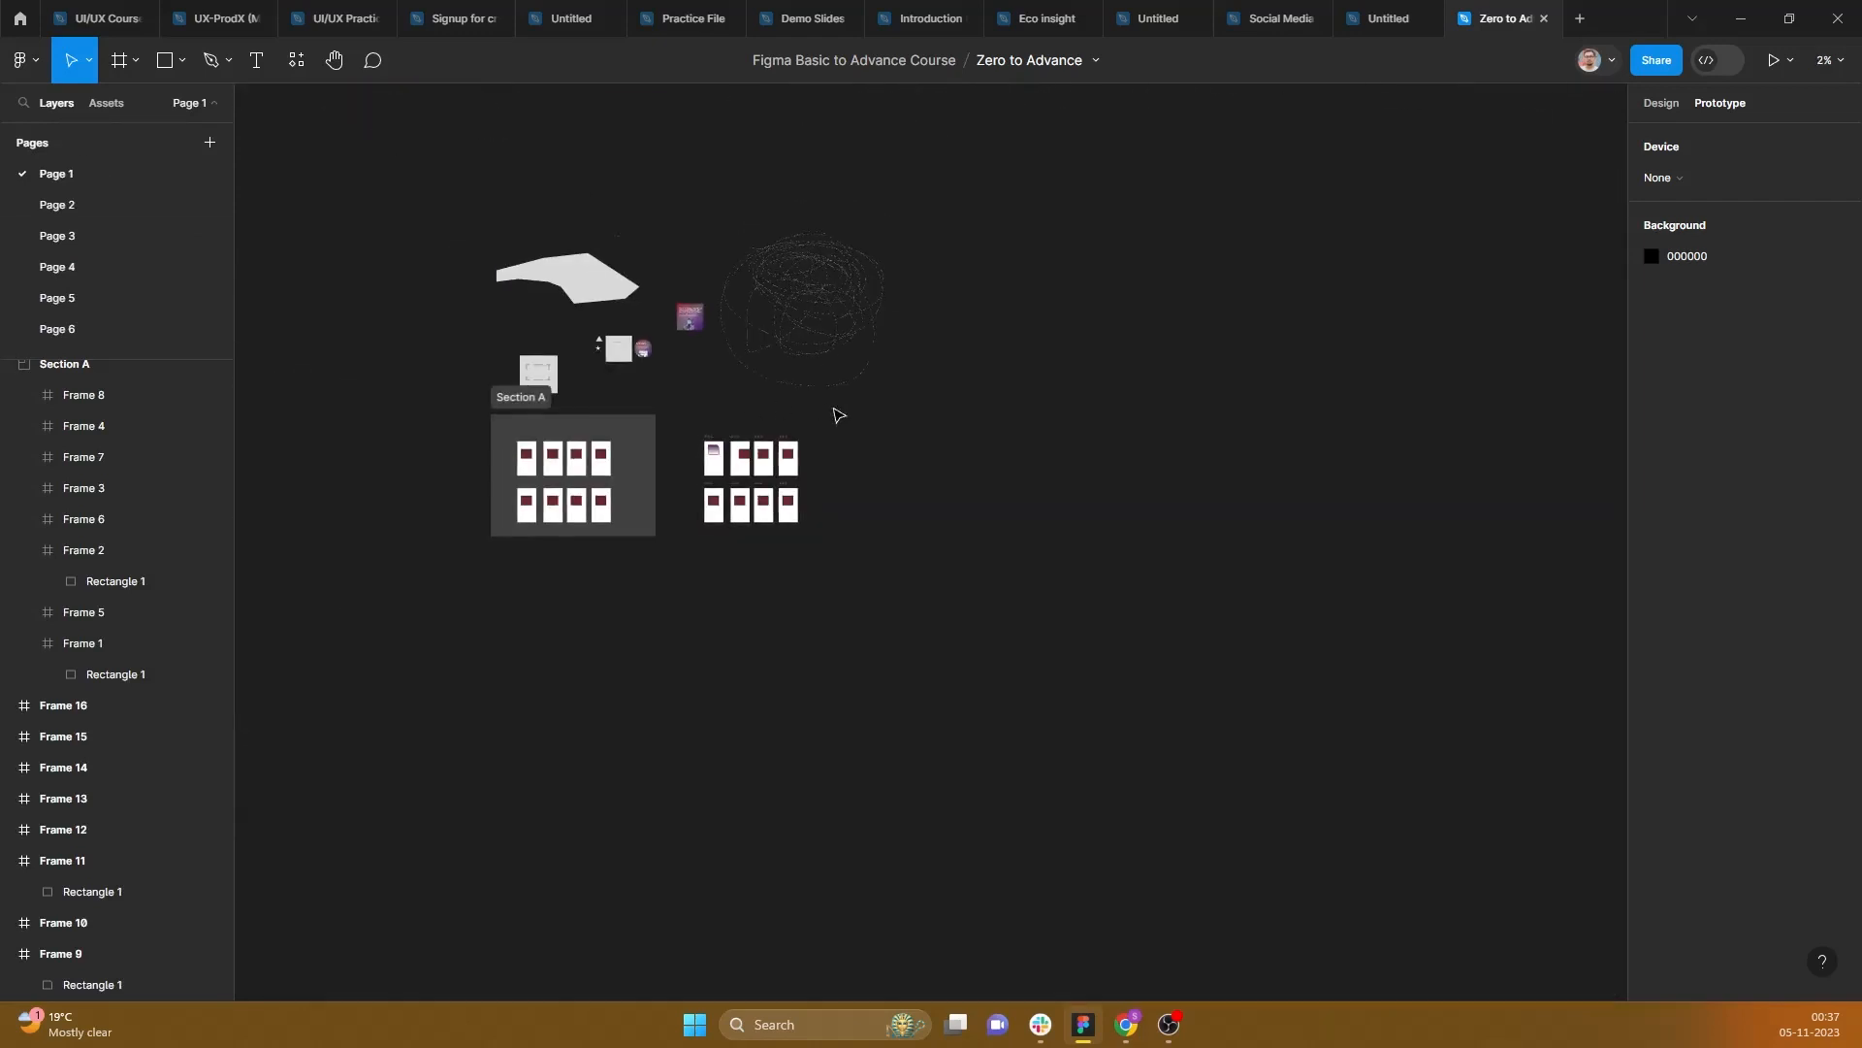
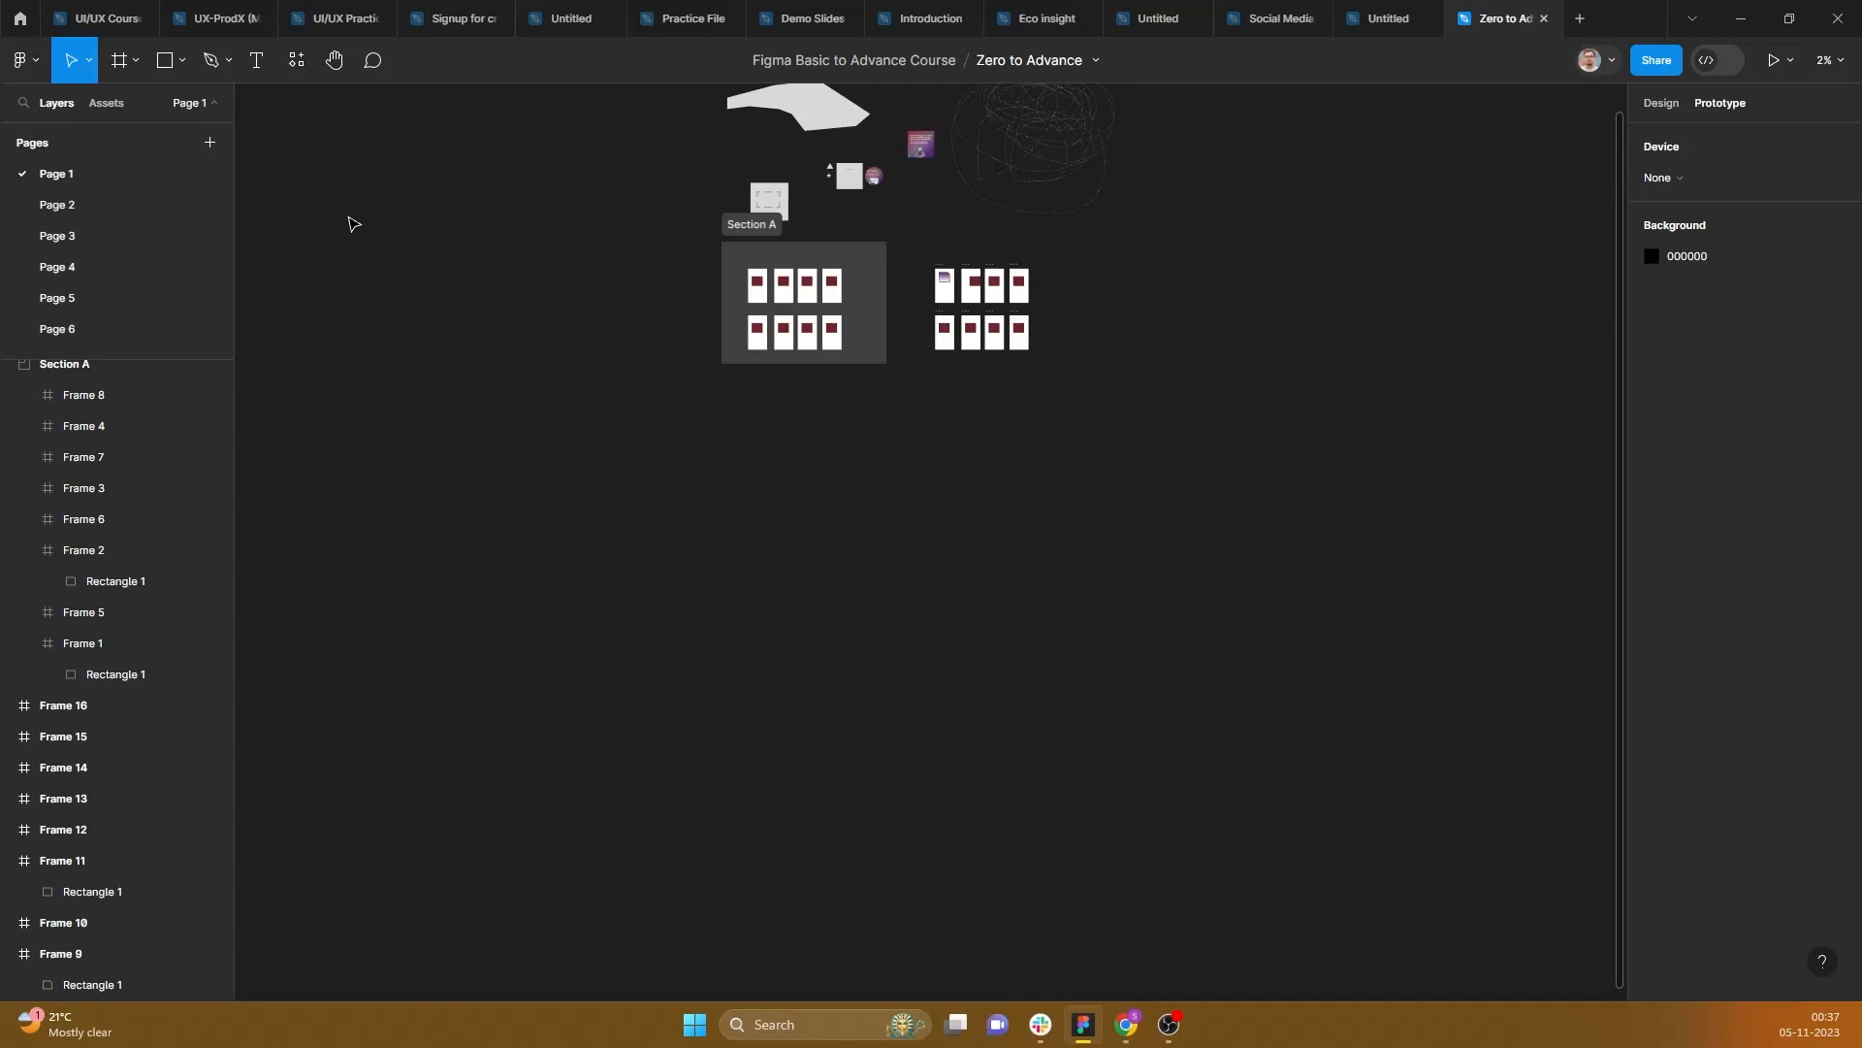
Step: Switch to Chrome, search Google for Zomato and open the Best Restaurants in India result
{"action": "left_click", "coordinate": [1128, 1026]}
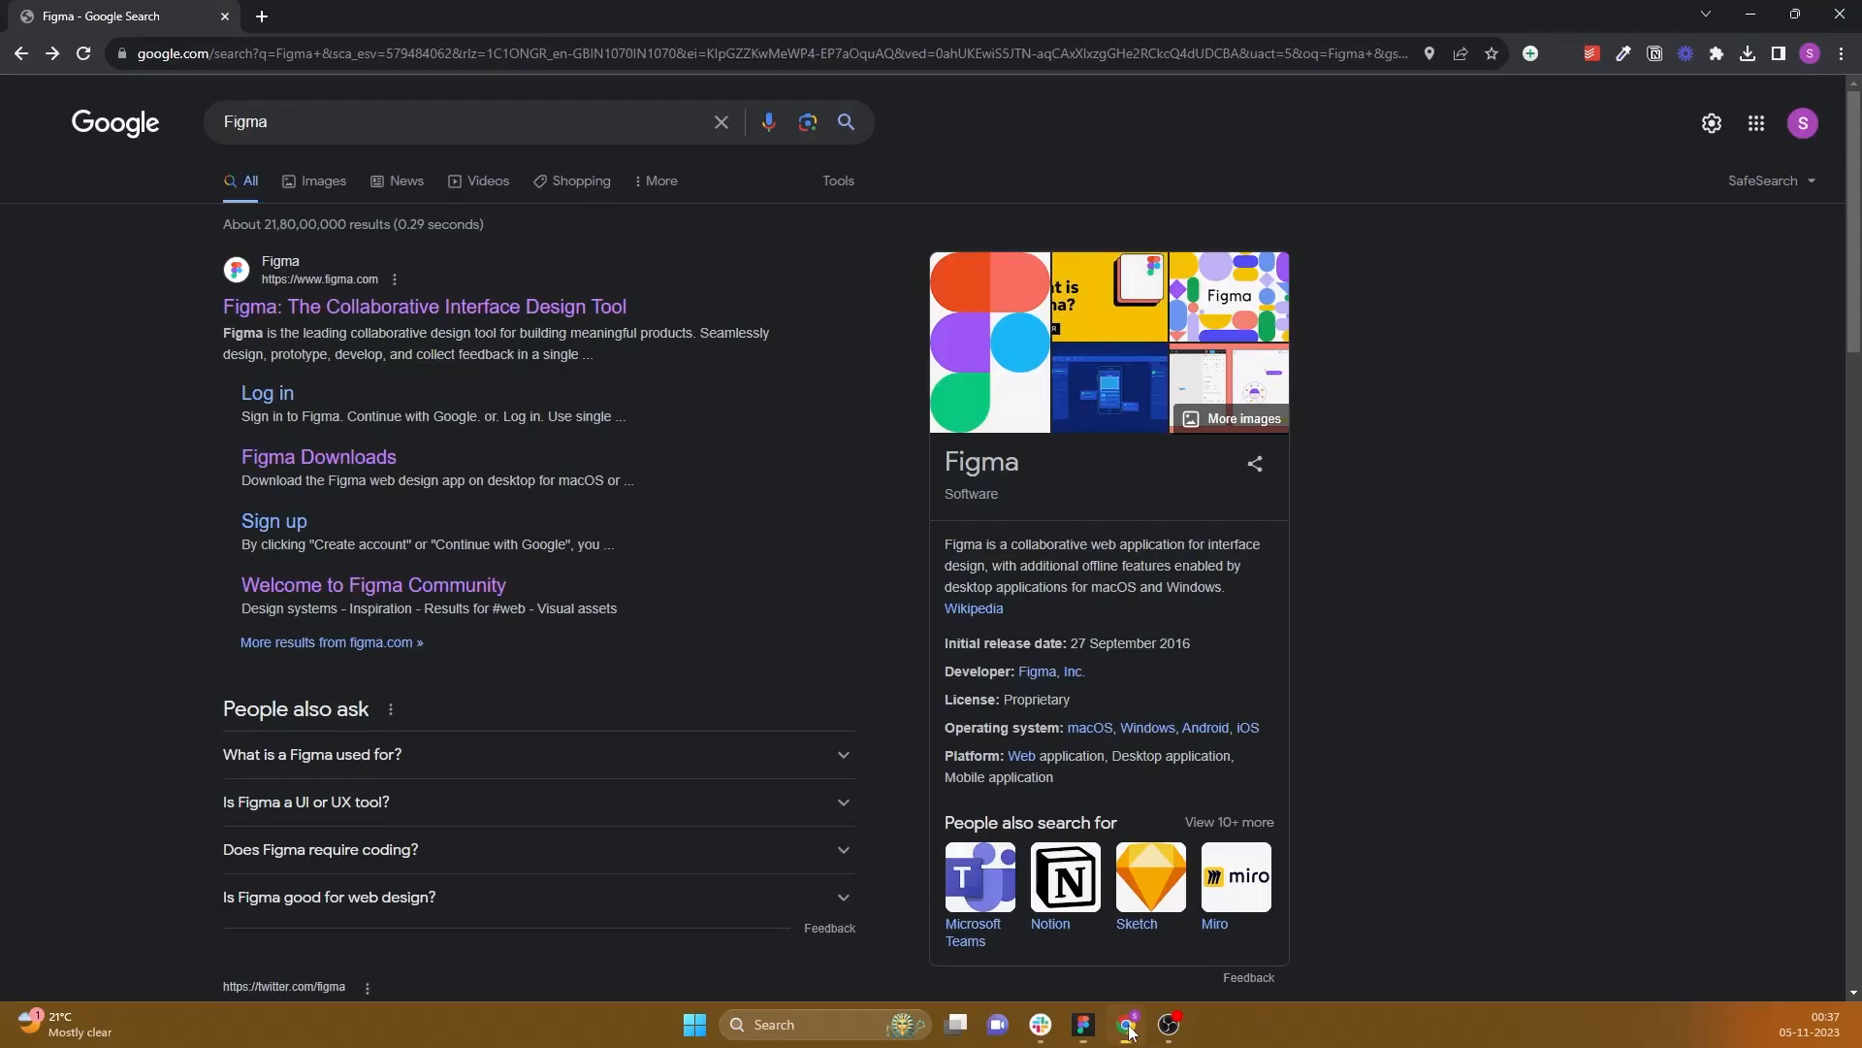
{"action": "double_click", "coordinate": [383, 122]}
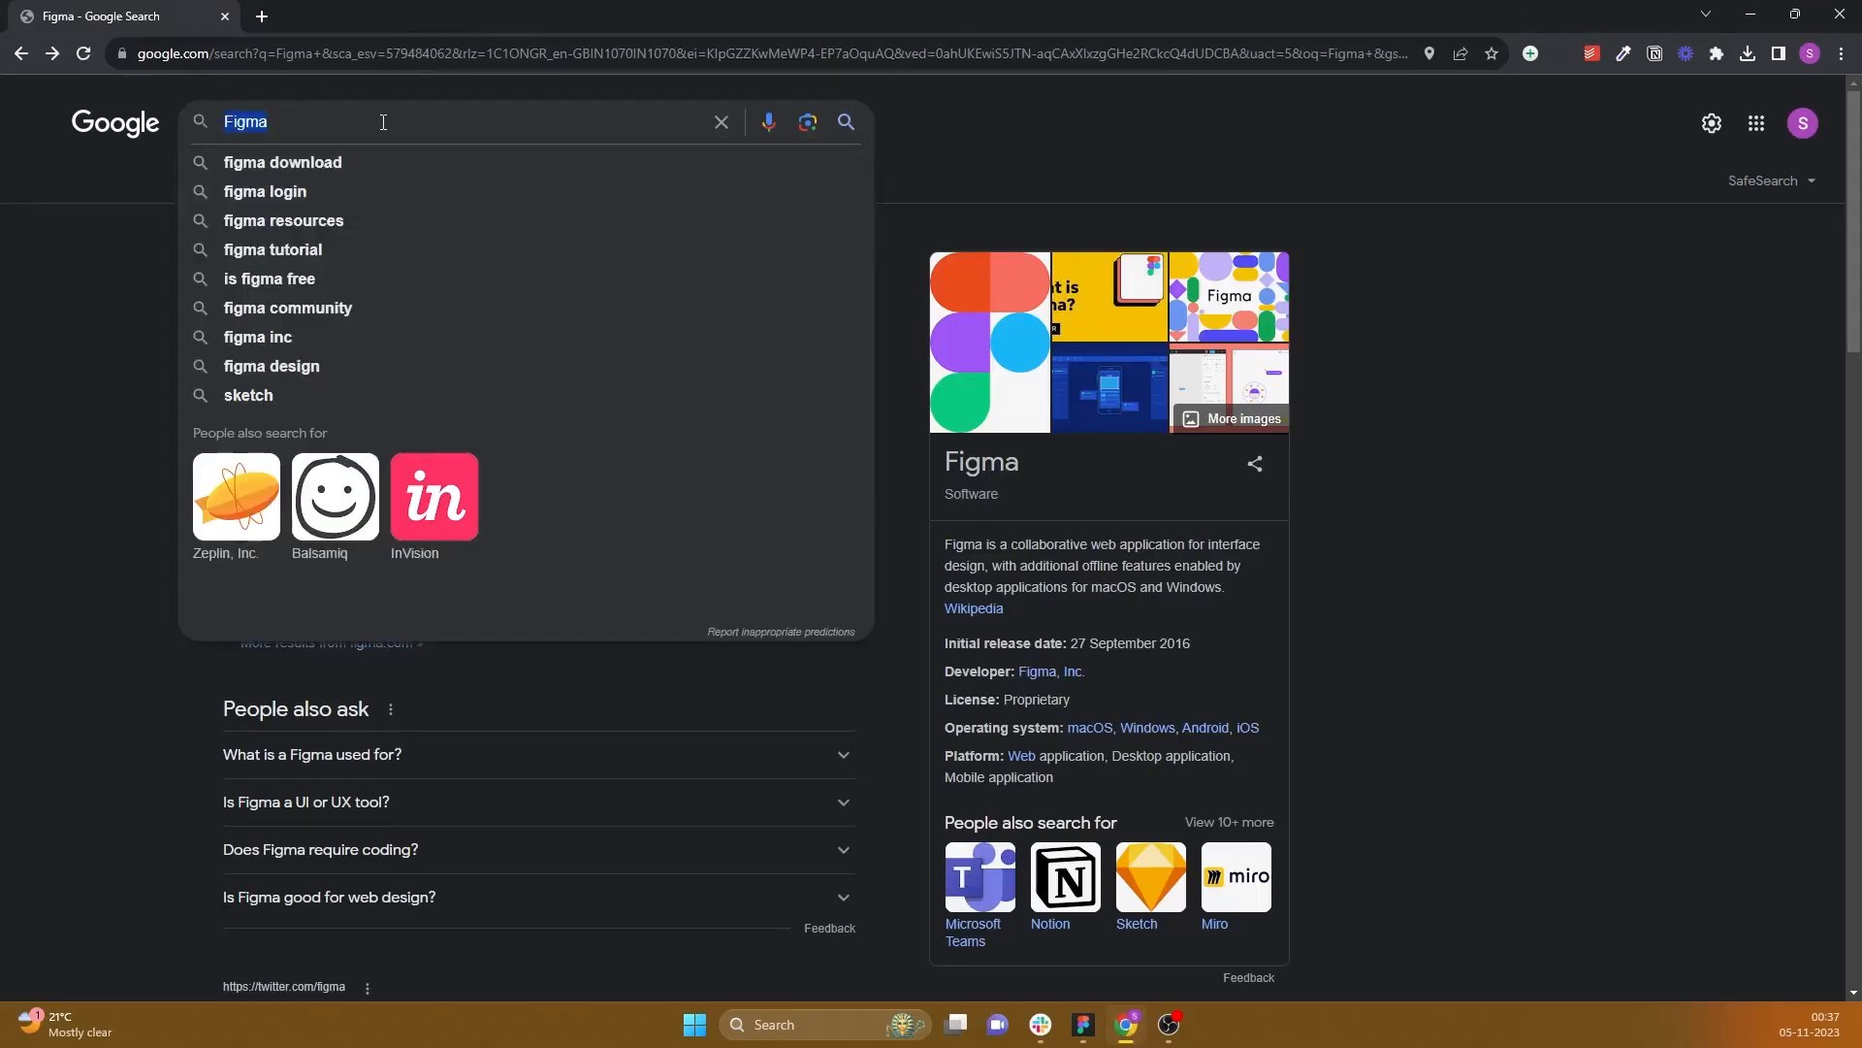
{"action": "key", "text": "BackSpace"}
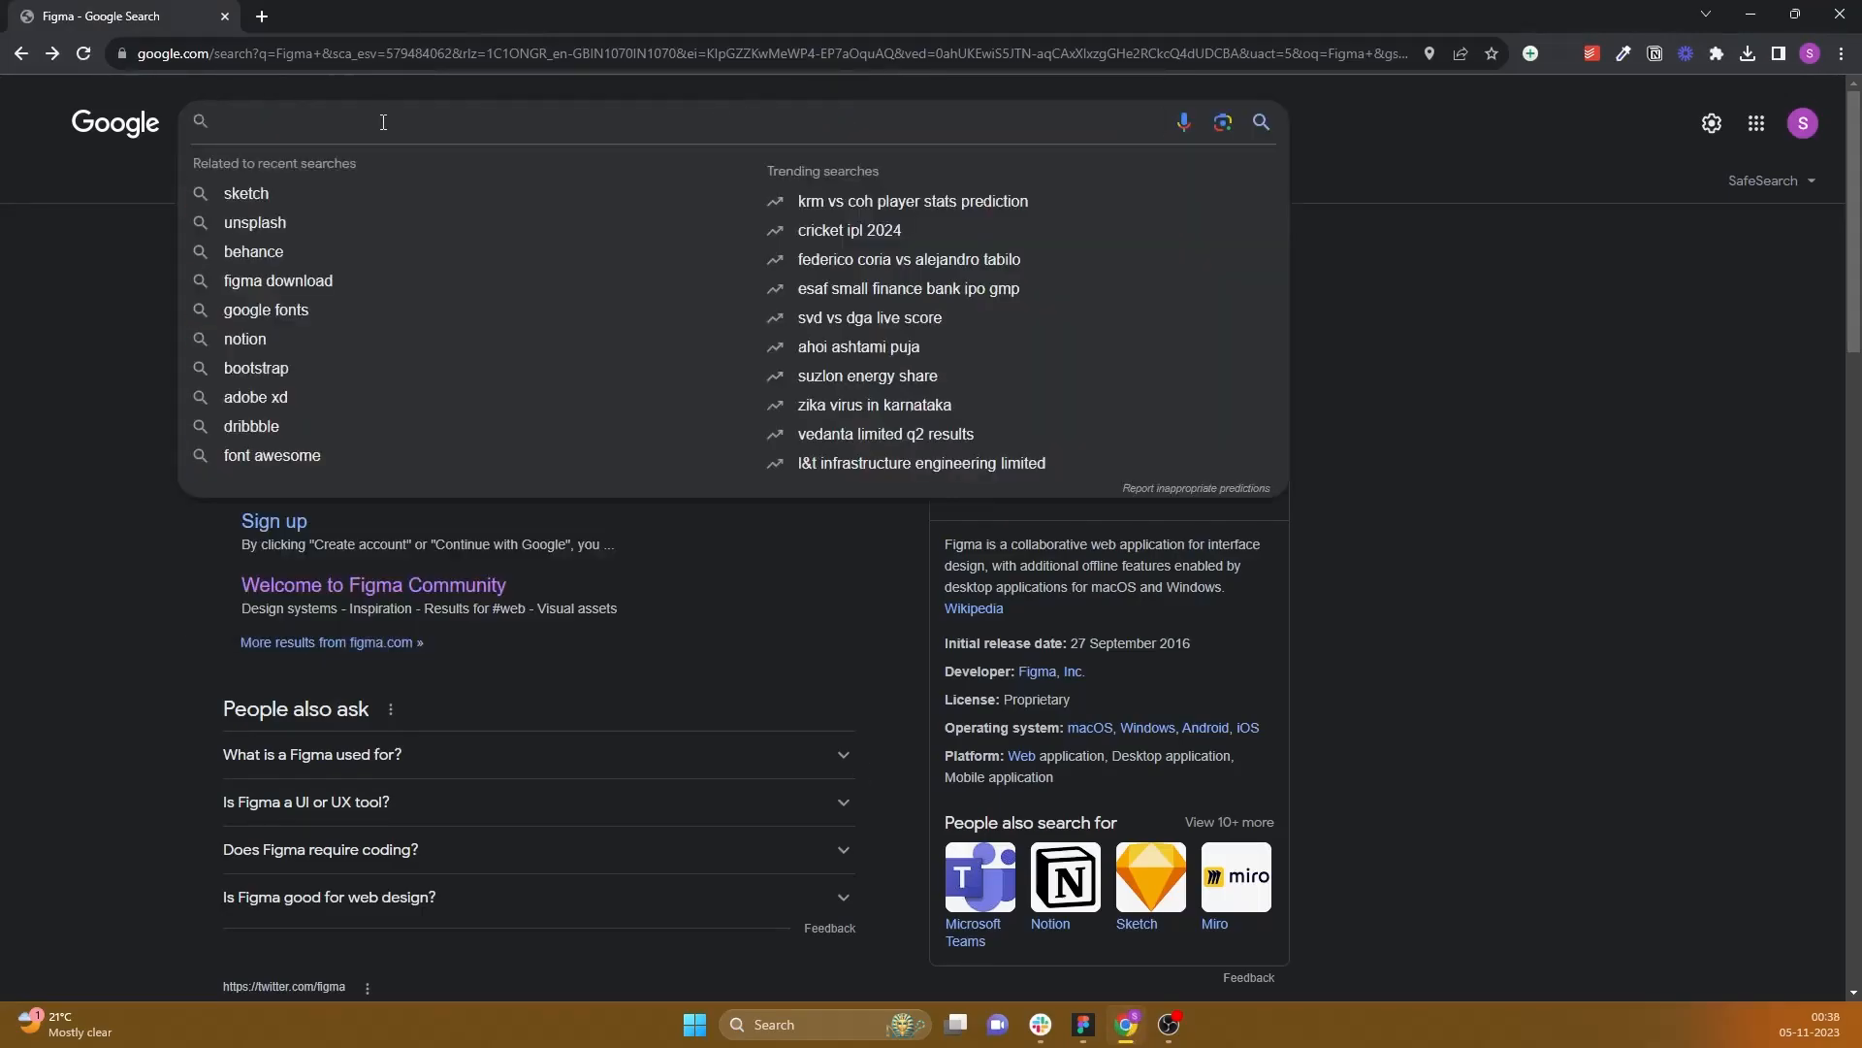
{"action": "type", "text": "Si"}
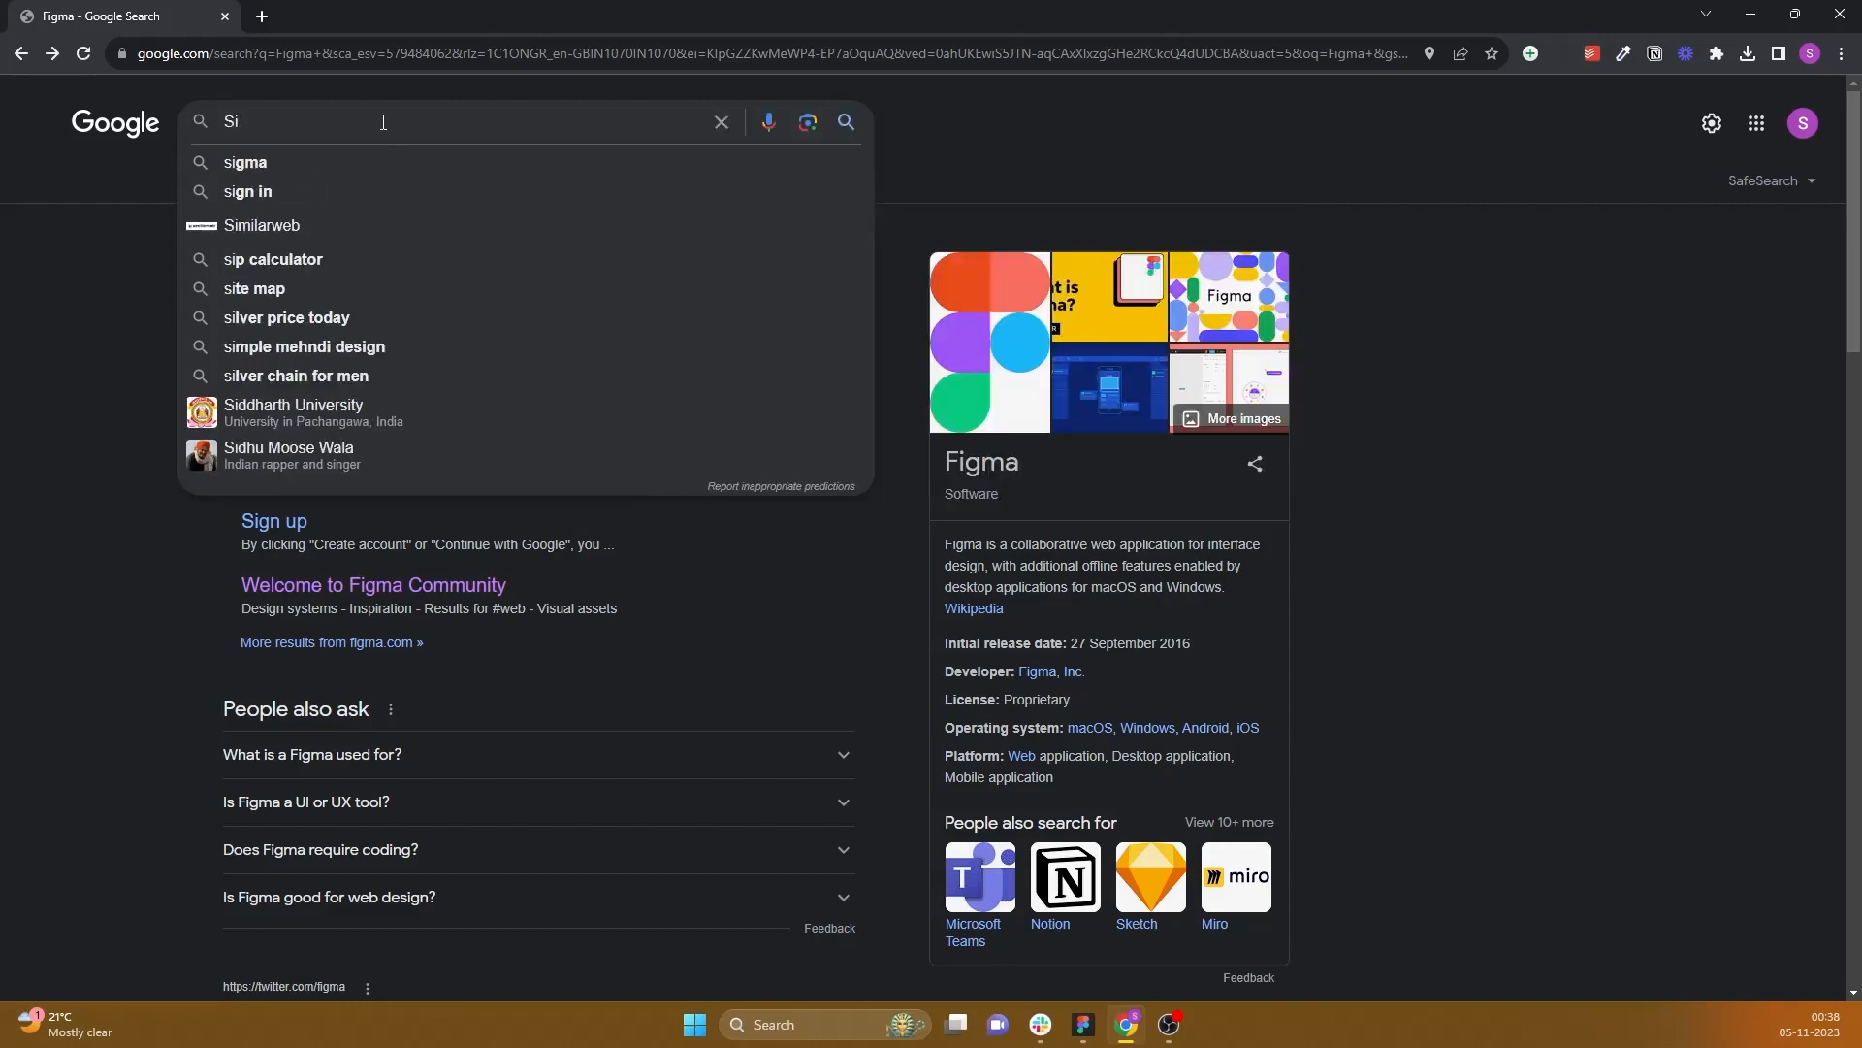
{"action": "key", "text": "BackSpace"}
{"action": "key", "text": "BackSpace"}
{"action": "type", "text": "Zo"}
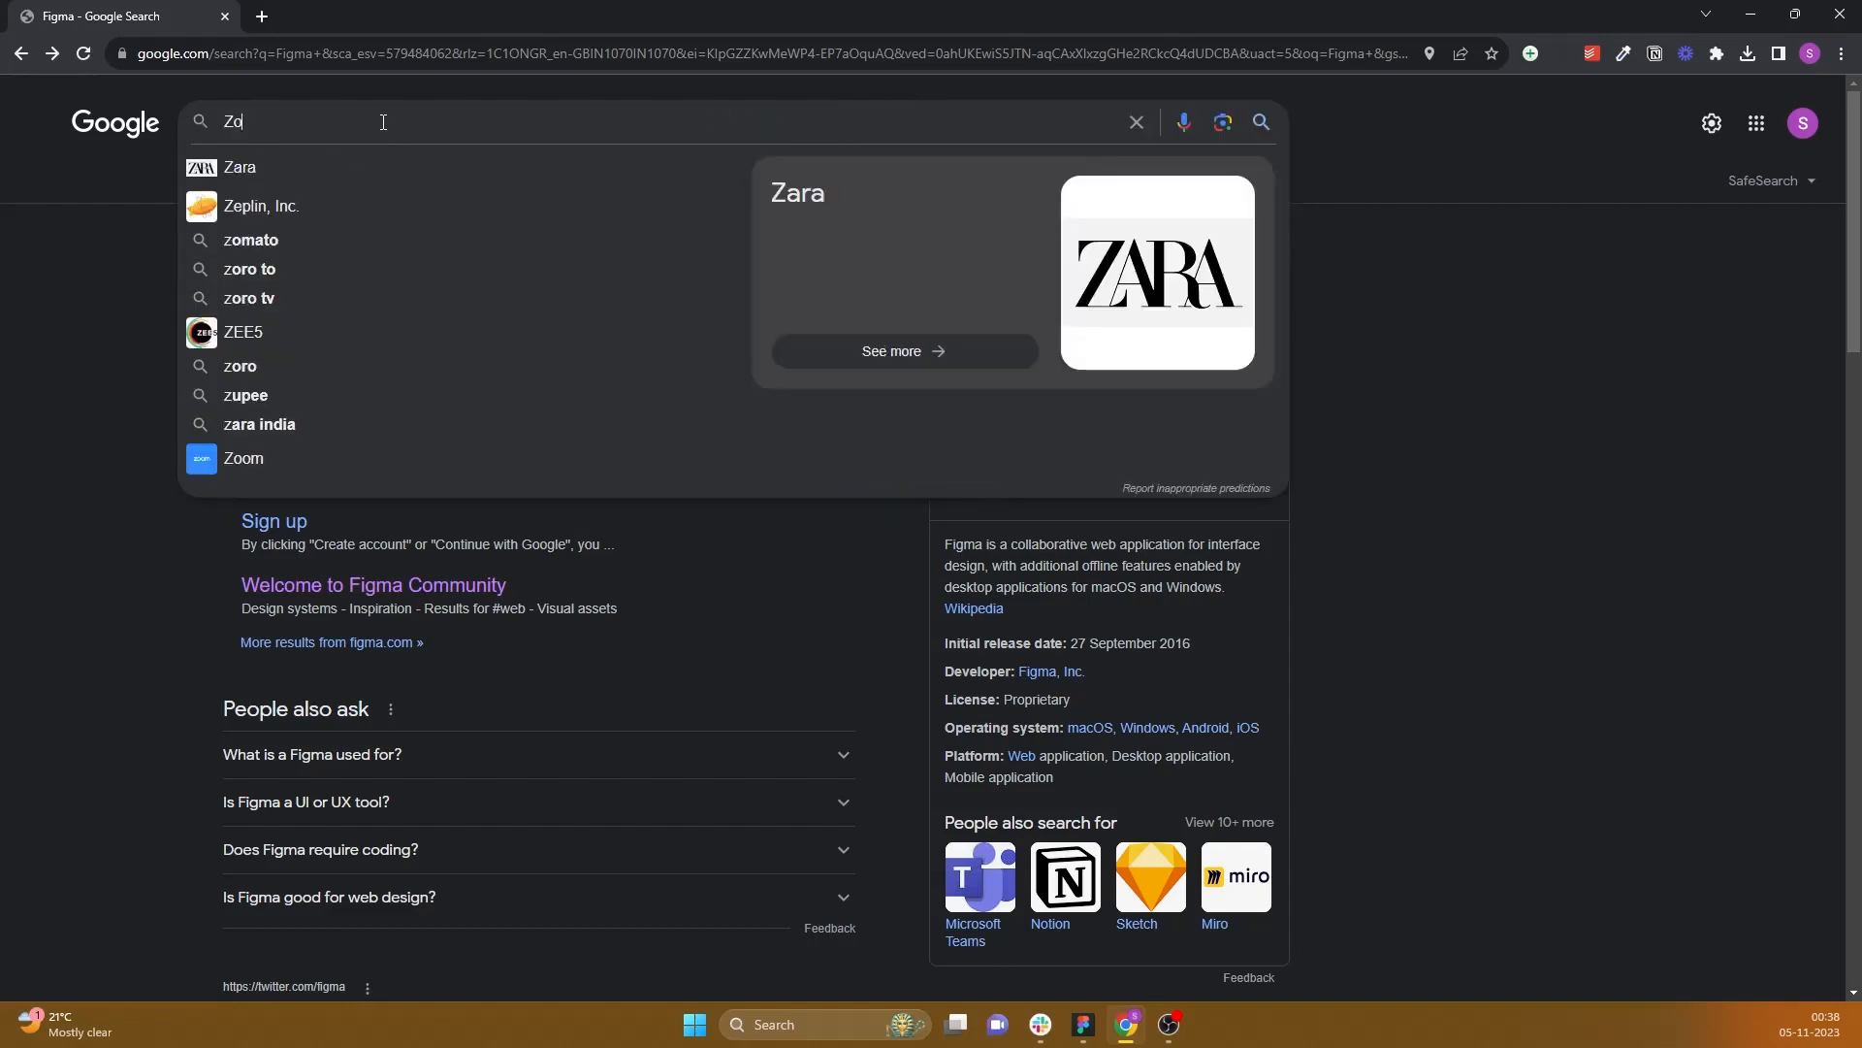
{"action": "type", "text": "mato"}
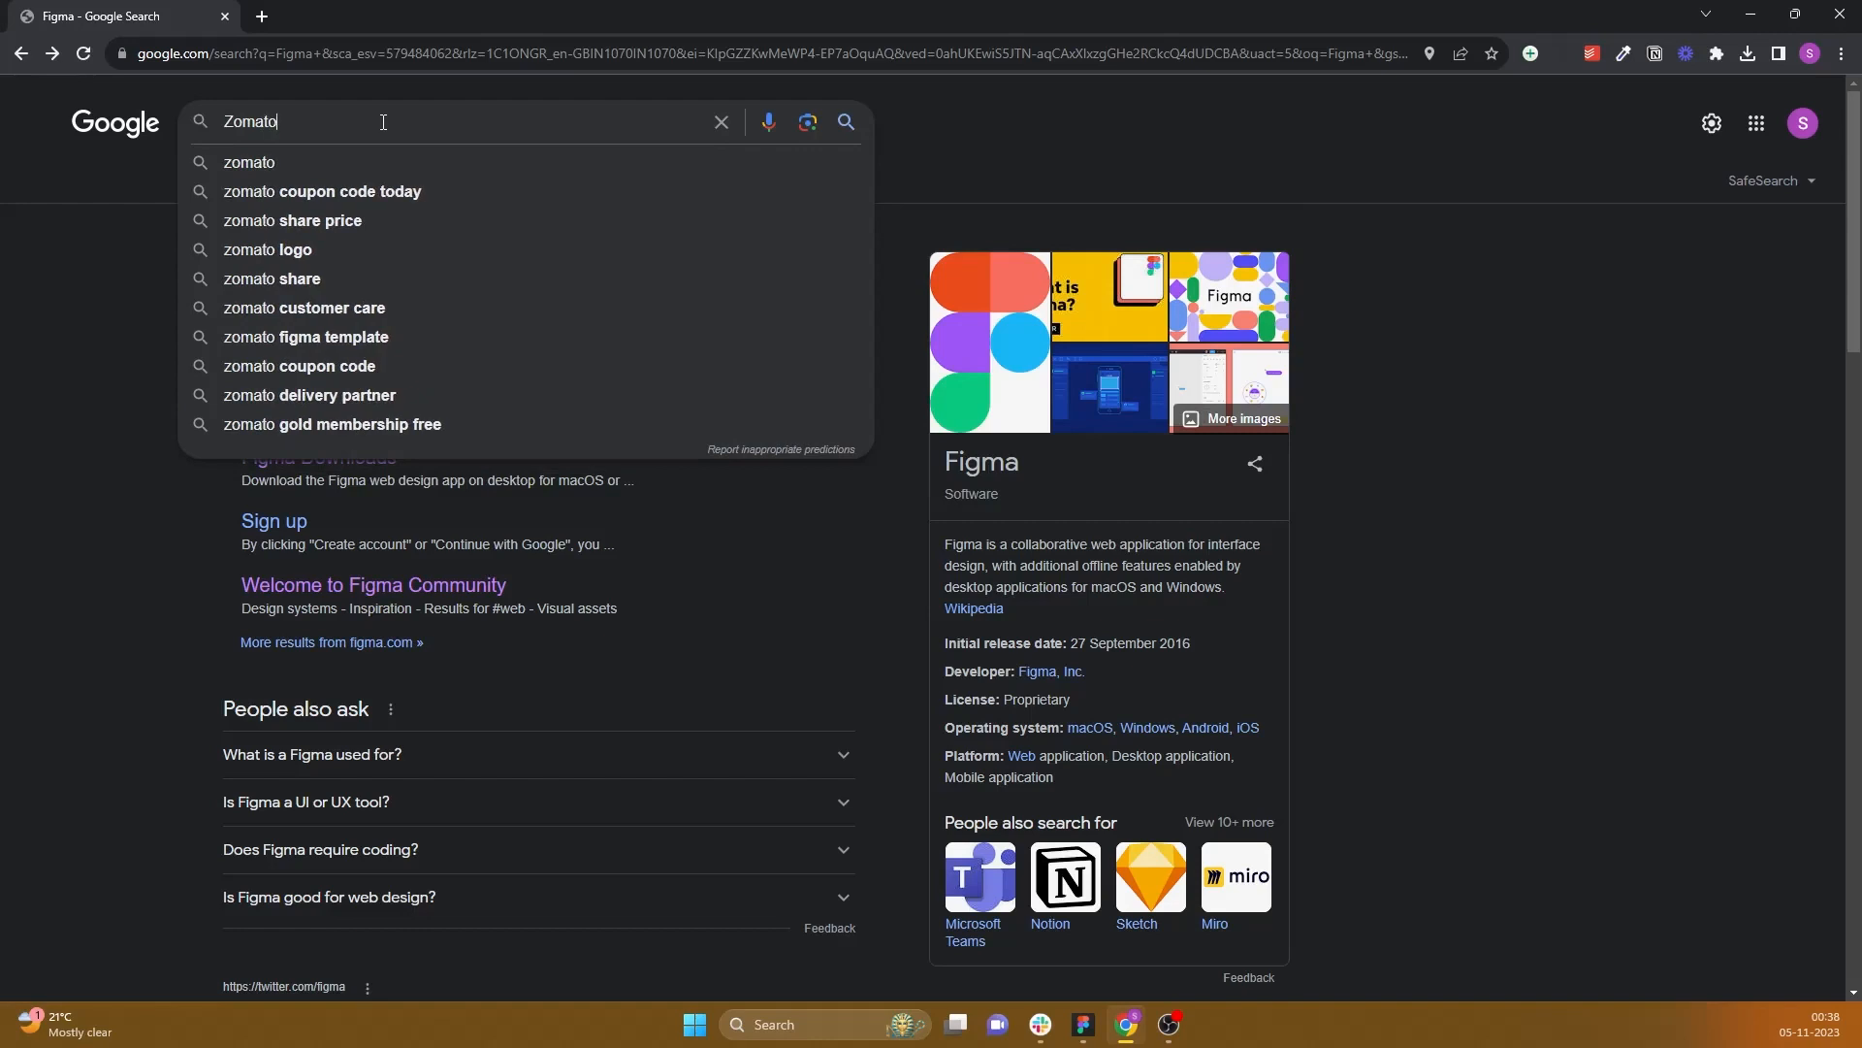
{"action": "key", "text": "Return"}
{"action": "left_click", "coordinate": [380, 305]}
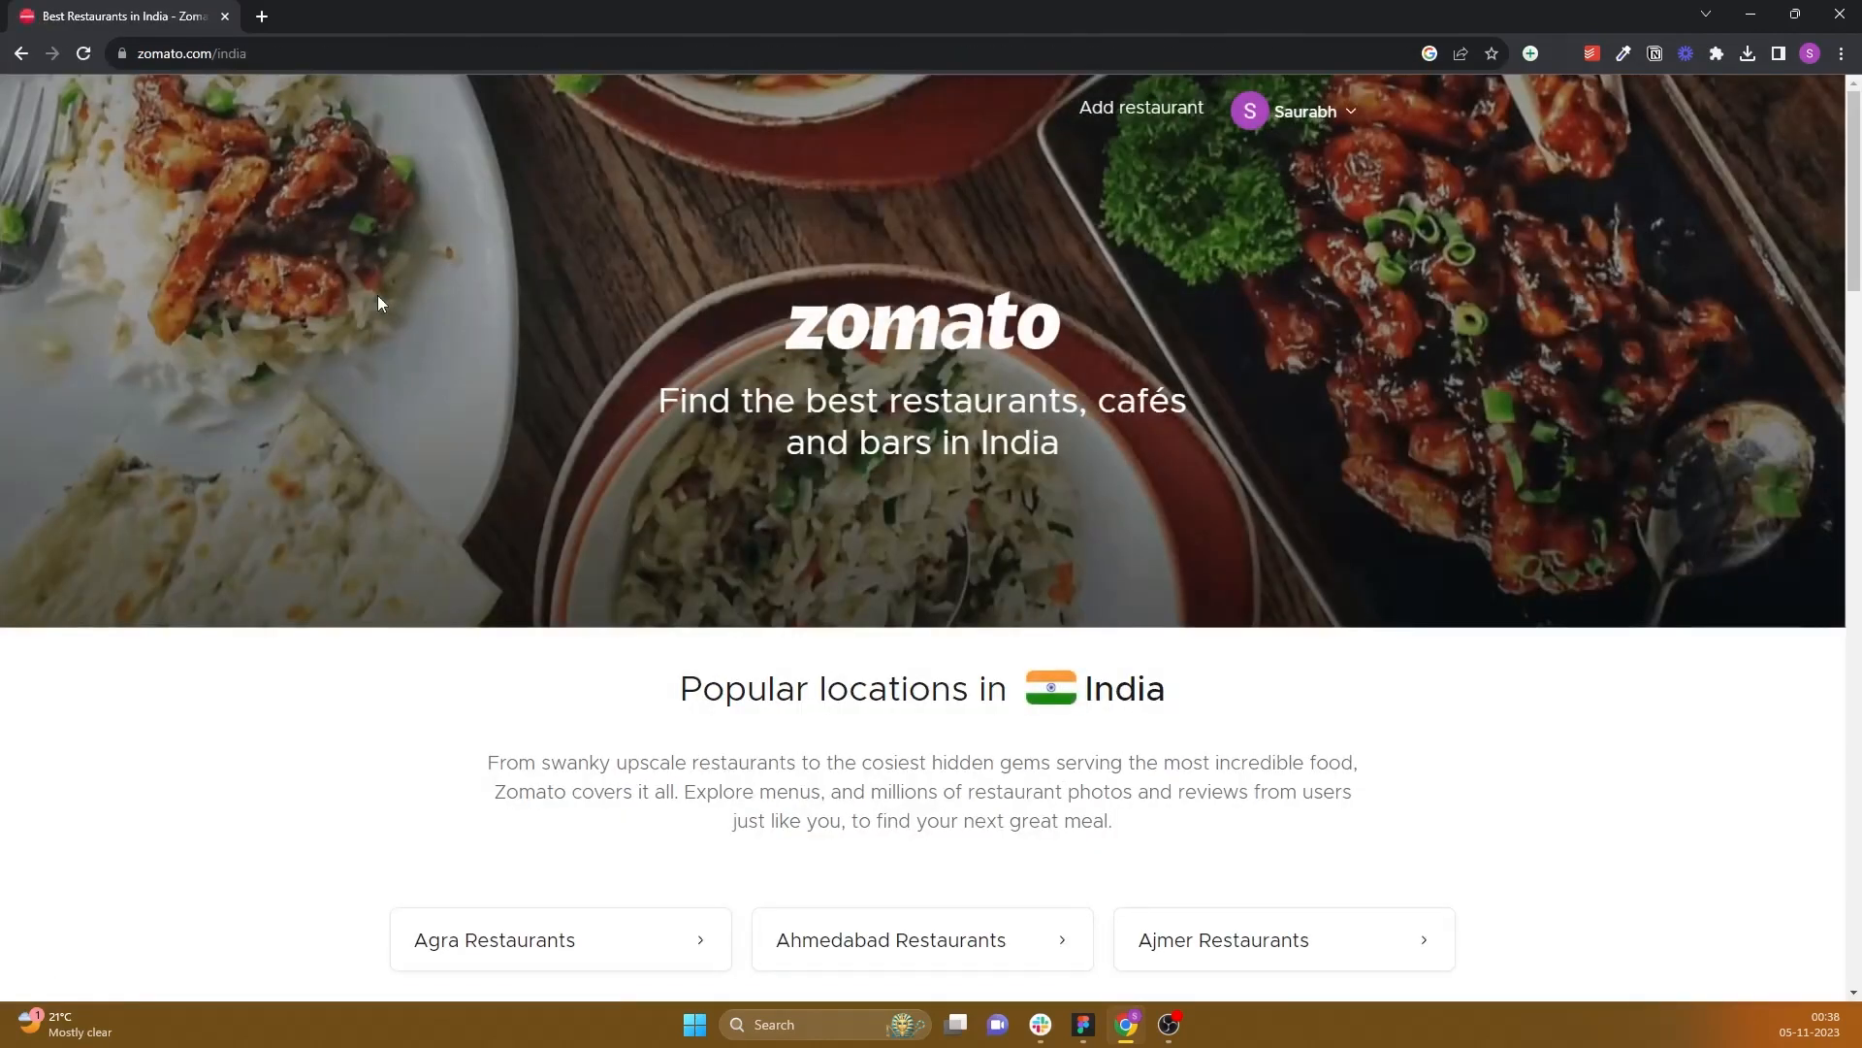
Step: Change the Zomato address to zomato.com/ncr and look over the delivery page
{"action": "left_click", "coordinate": [35, 49]}
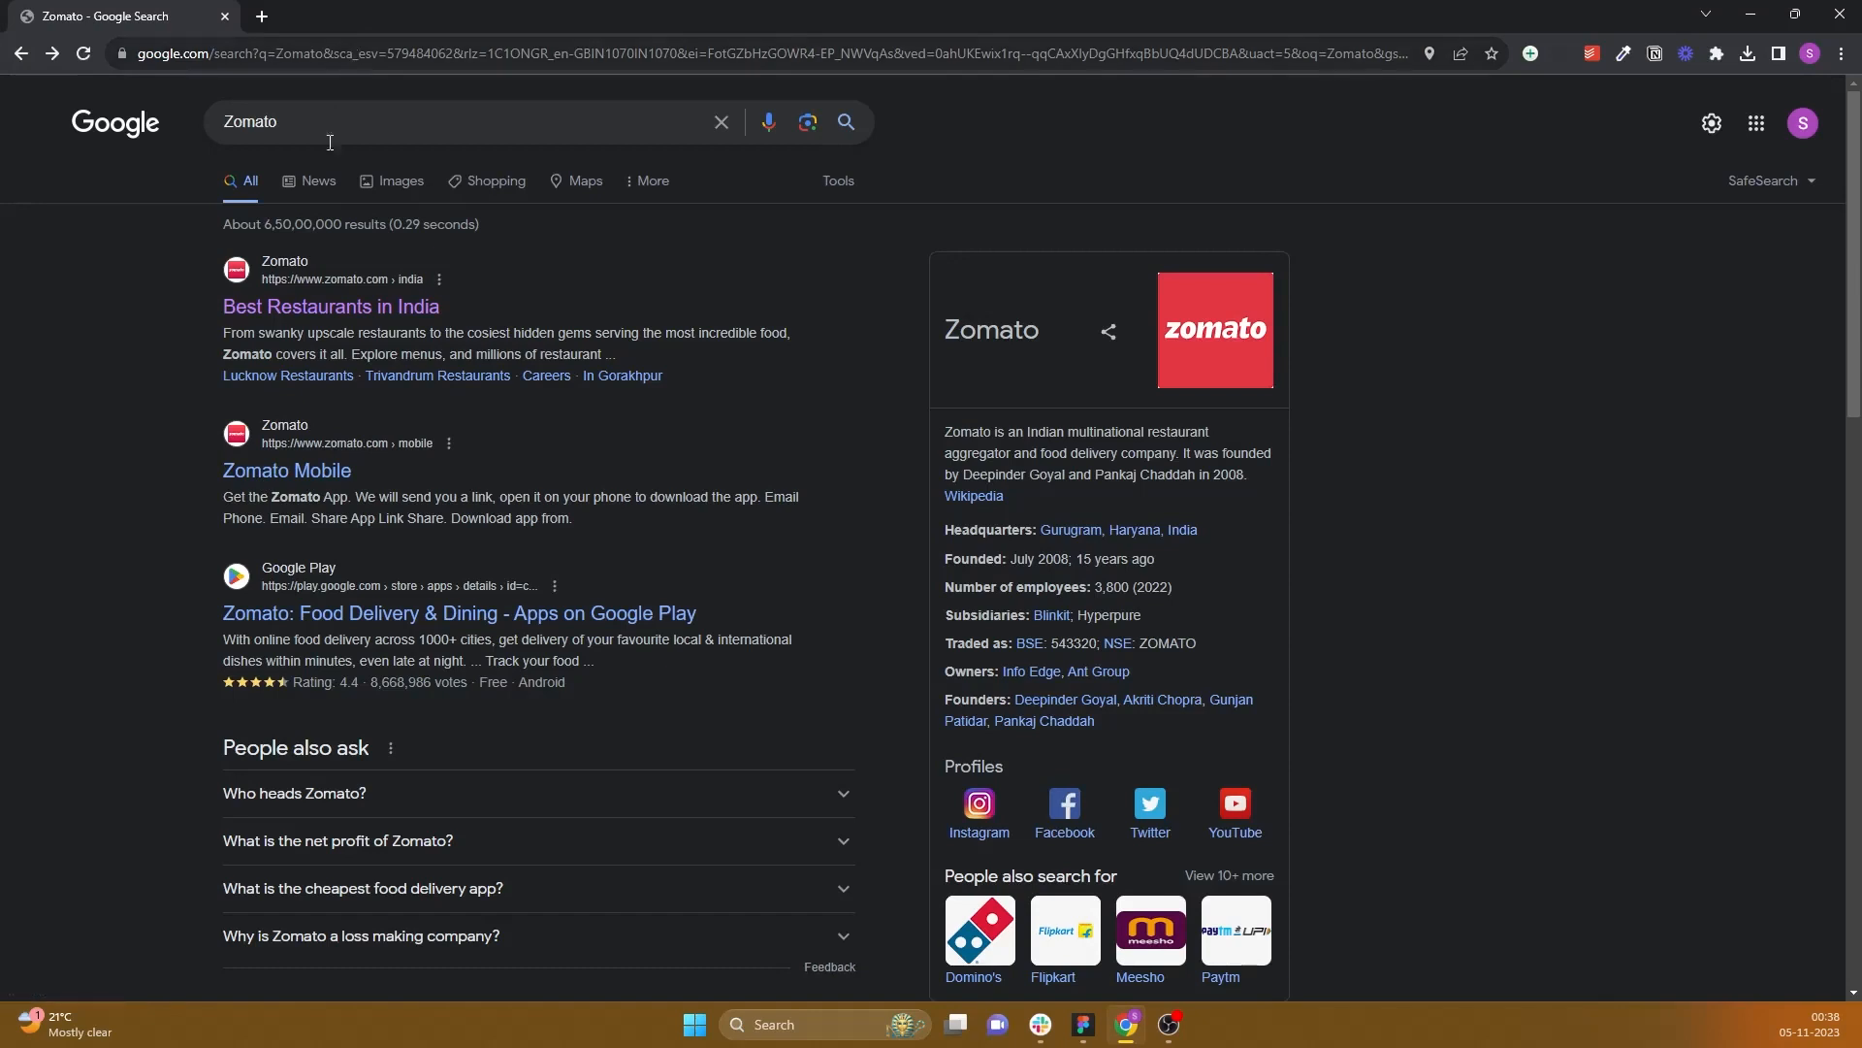
{"action": "left_click", "coordinate": [364, 304]}
{"action": "double_click", "coordinate": [310, 55]}
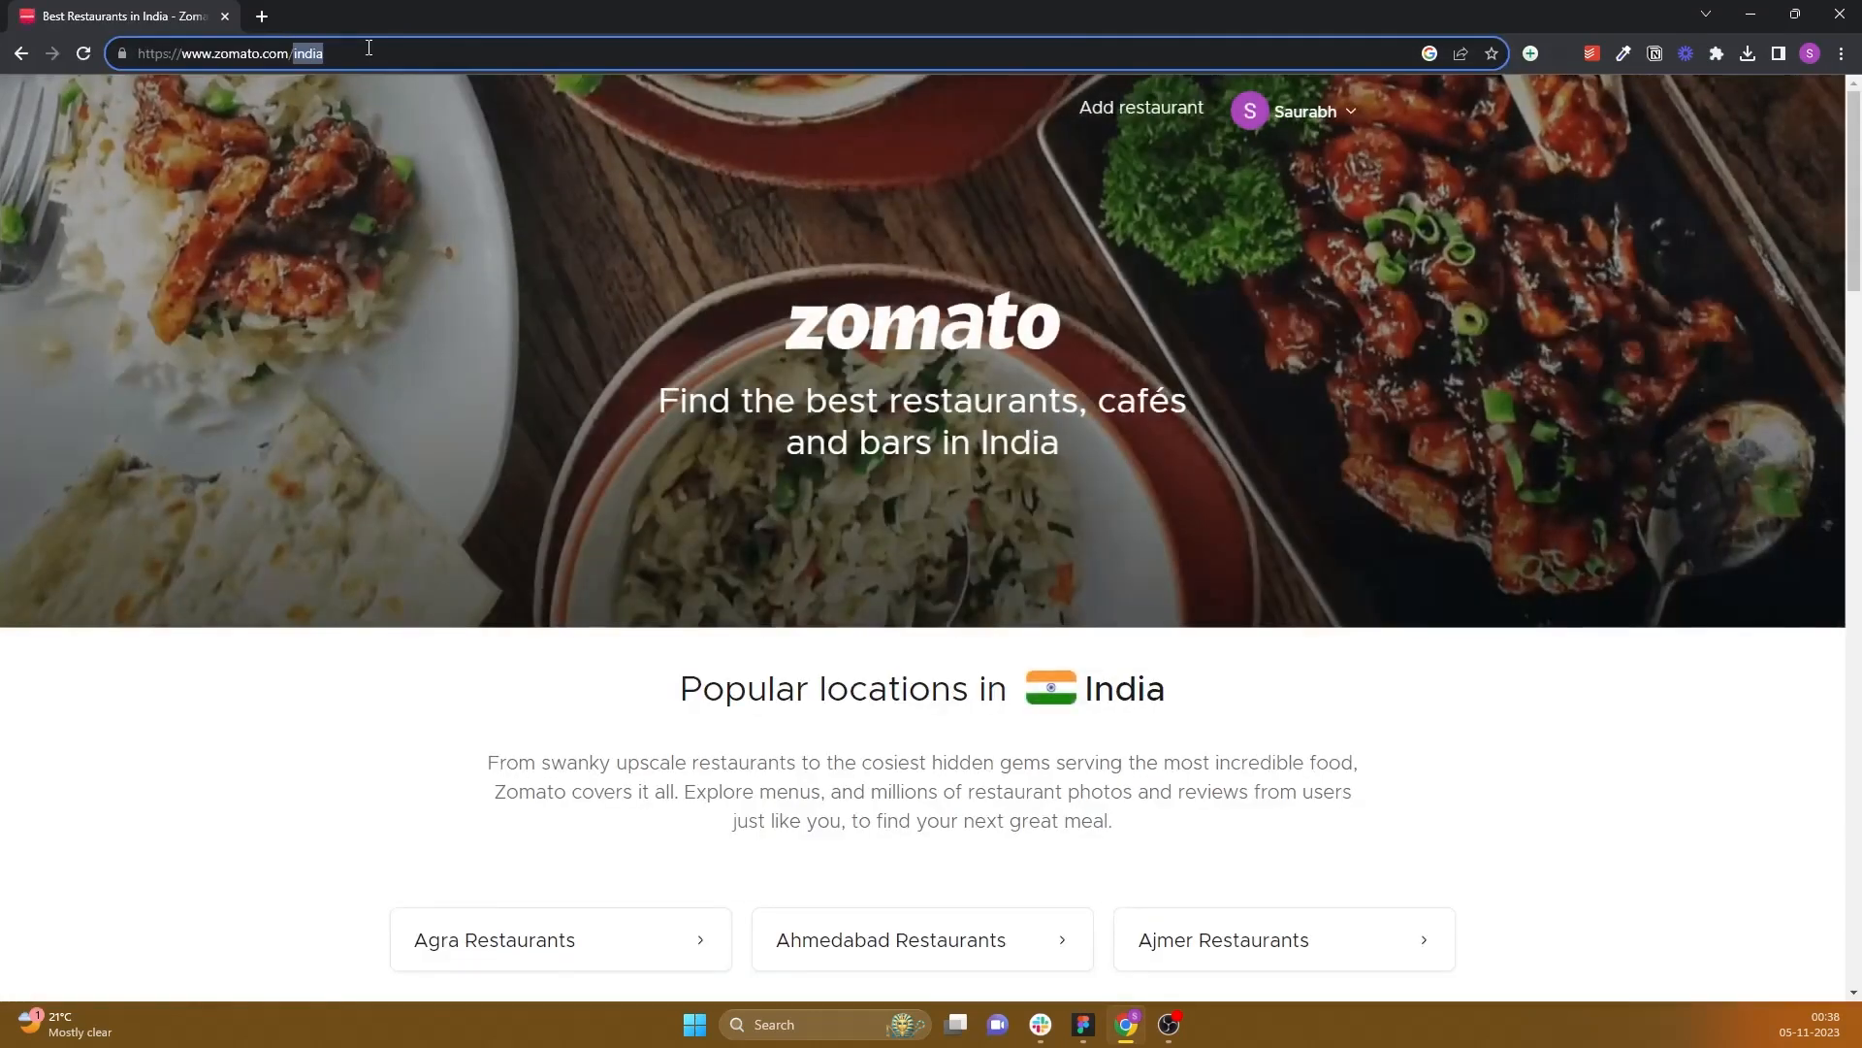
{"action": "type", "text": "ncr"}
{"action": "key", "text": "Return"}
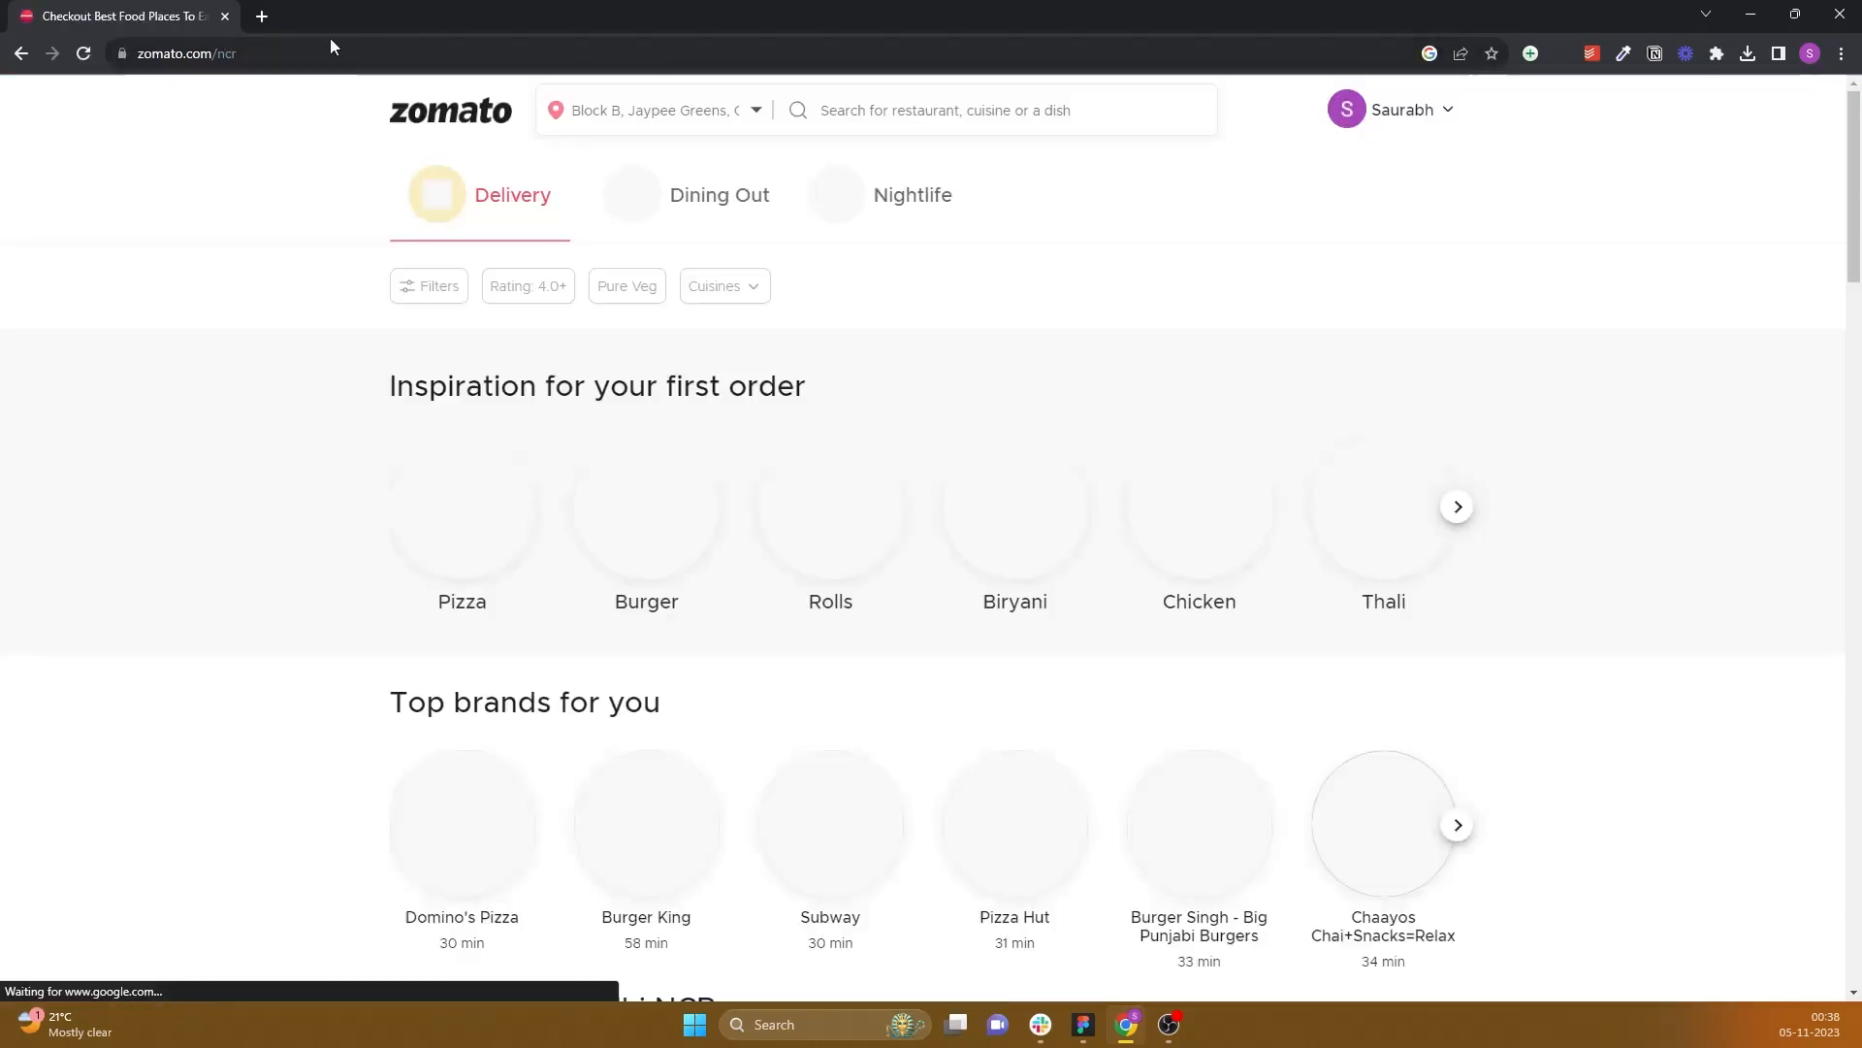
{"action": "scroll", "coordinate": [1653, 216], "scroll_direction": "down", "scroll_amount": 5}
{"action": "scroll", "coordinate": [1653, 216], "scroll_direction": "up", "scroll_amount": 5}
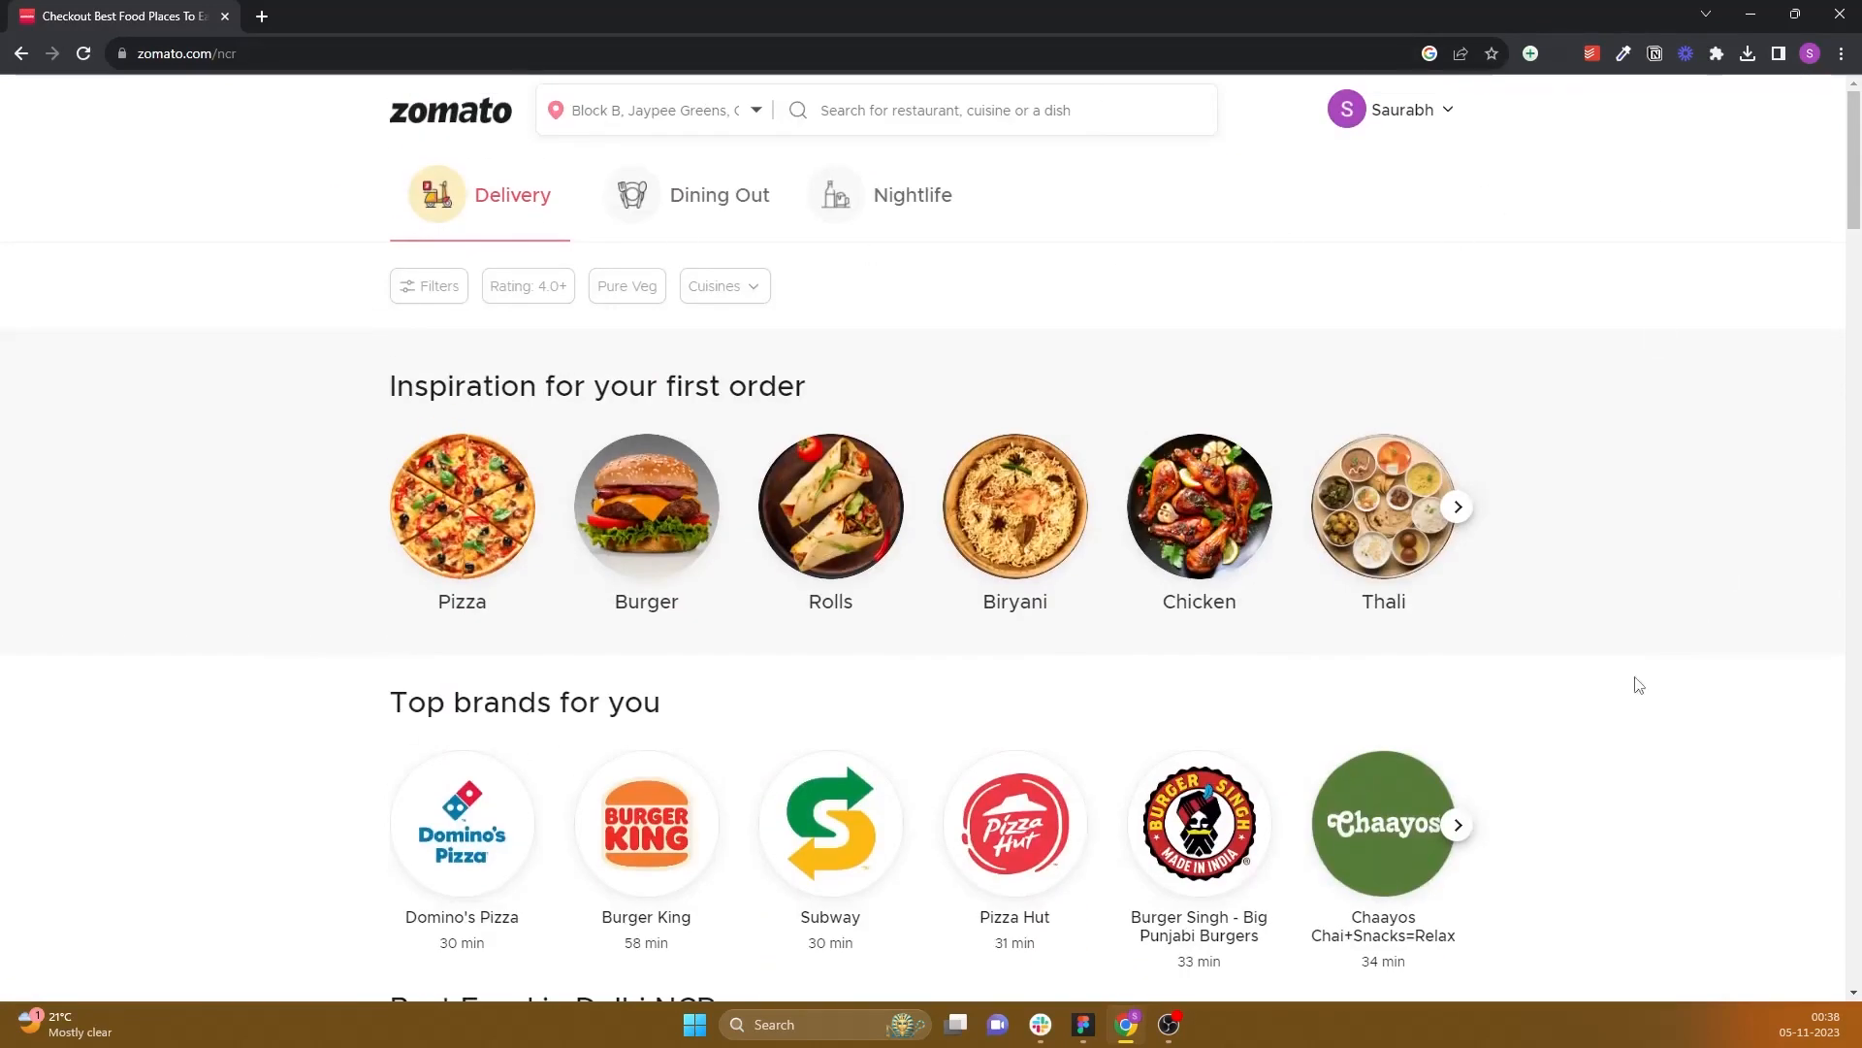
Step: Copy the Zomato logo image from the website header and paste it into an empty area of Page 1 in Figma
{"action": "right_click", "coordinate": [450, 115]}
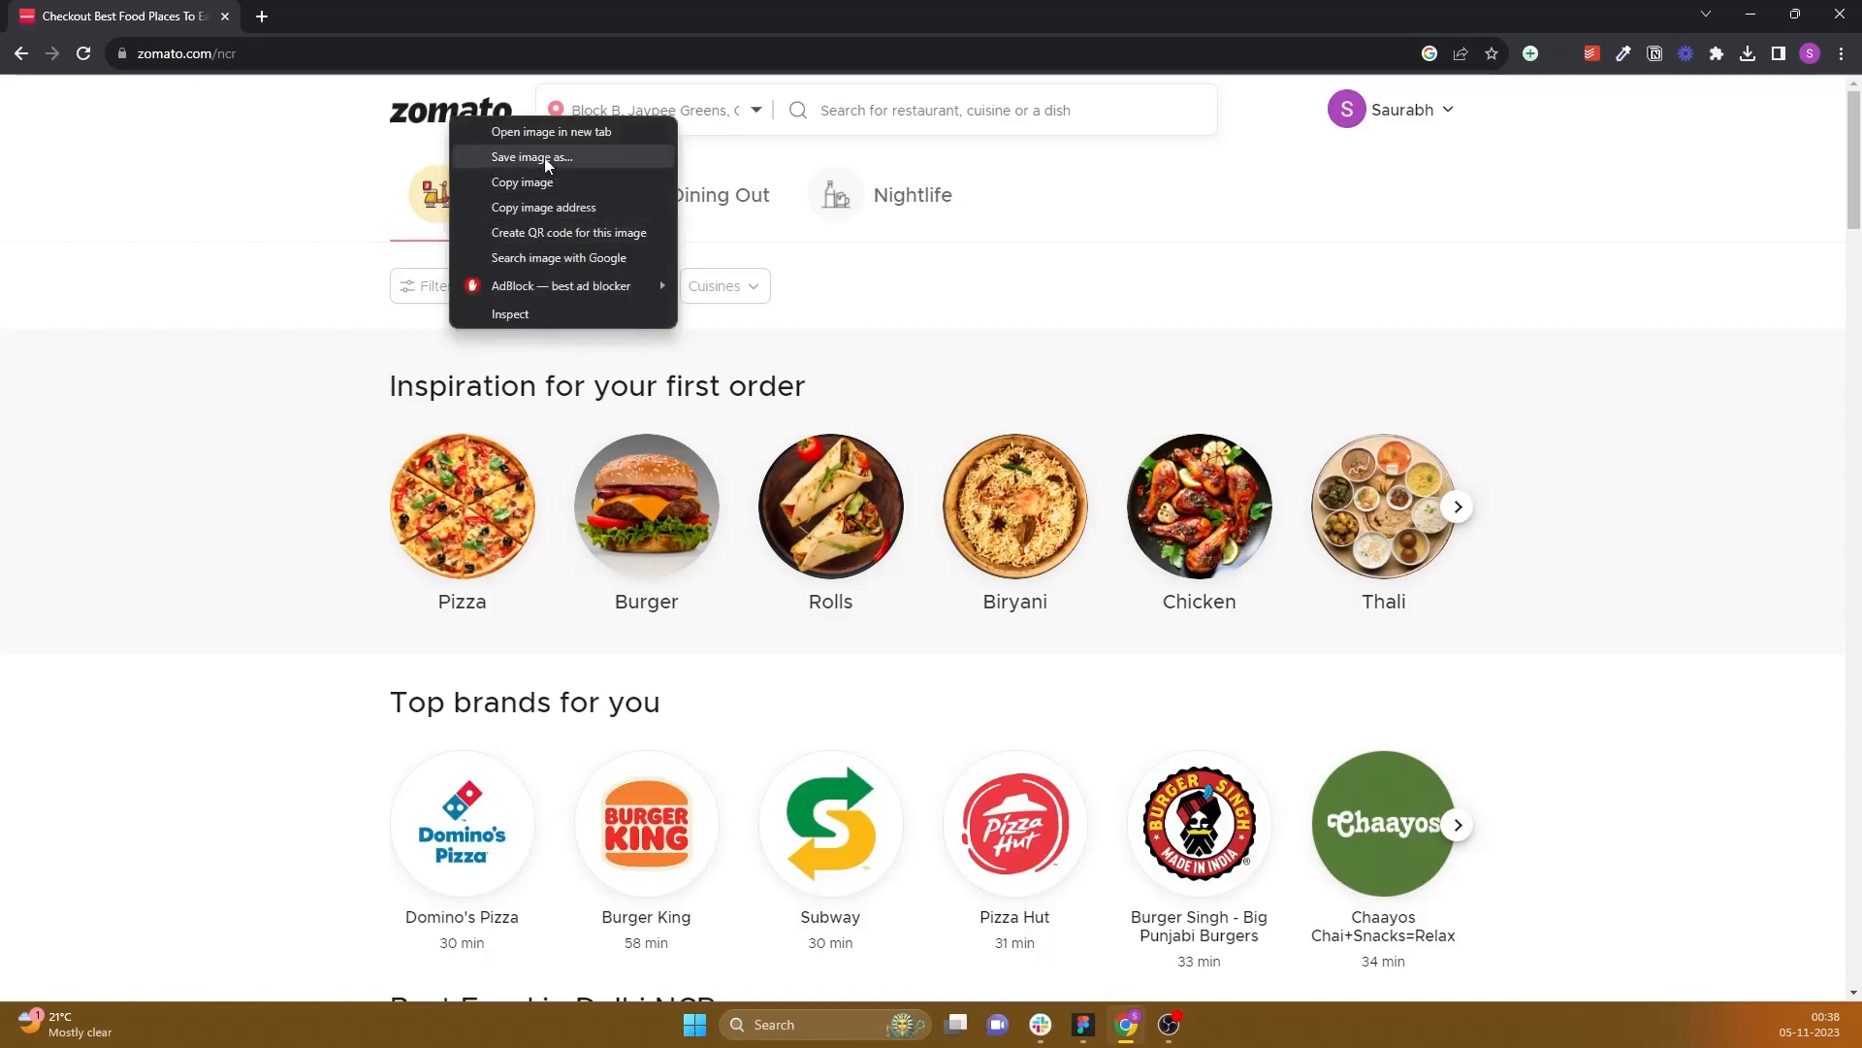
{"action": "left_click", "coordinate": [541, 182]}
{"action": "key", "text": "alt+Tab"}
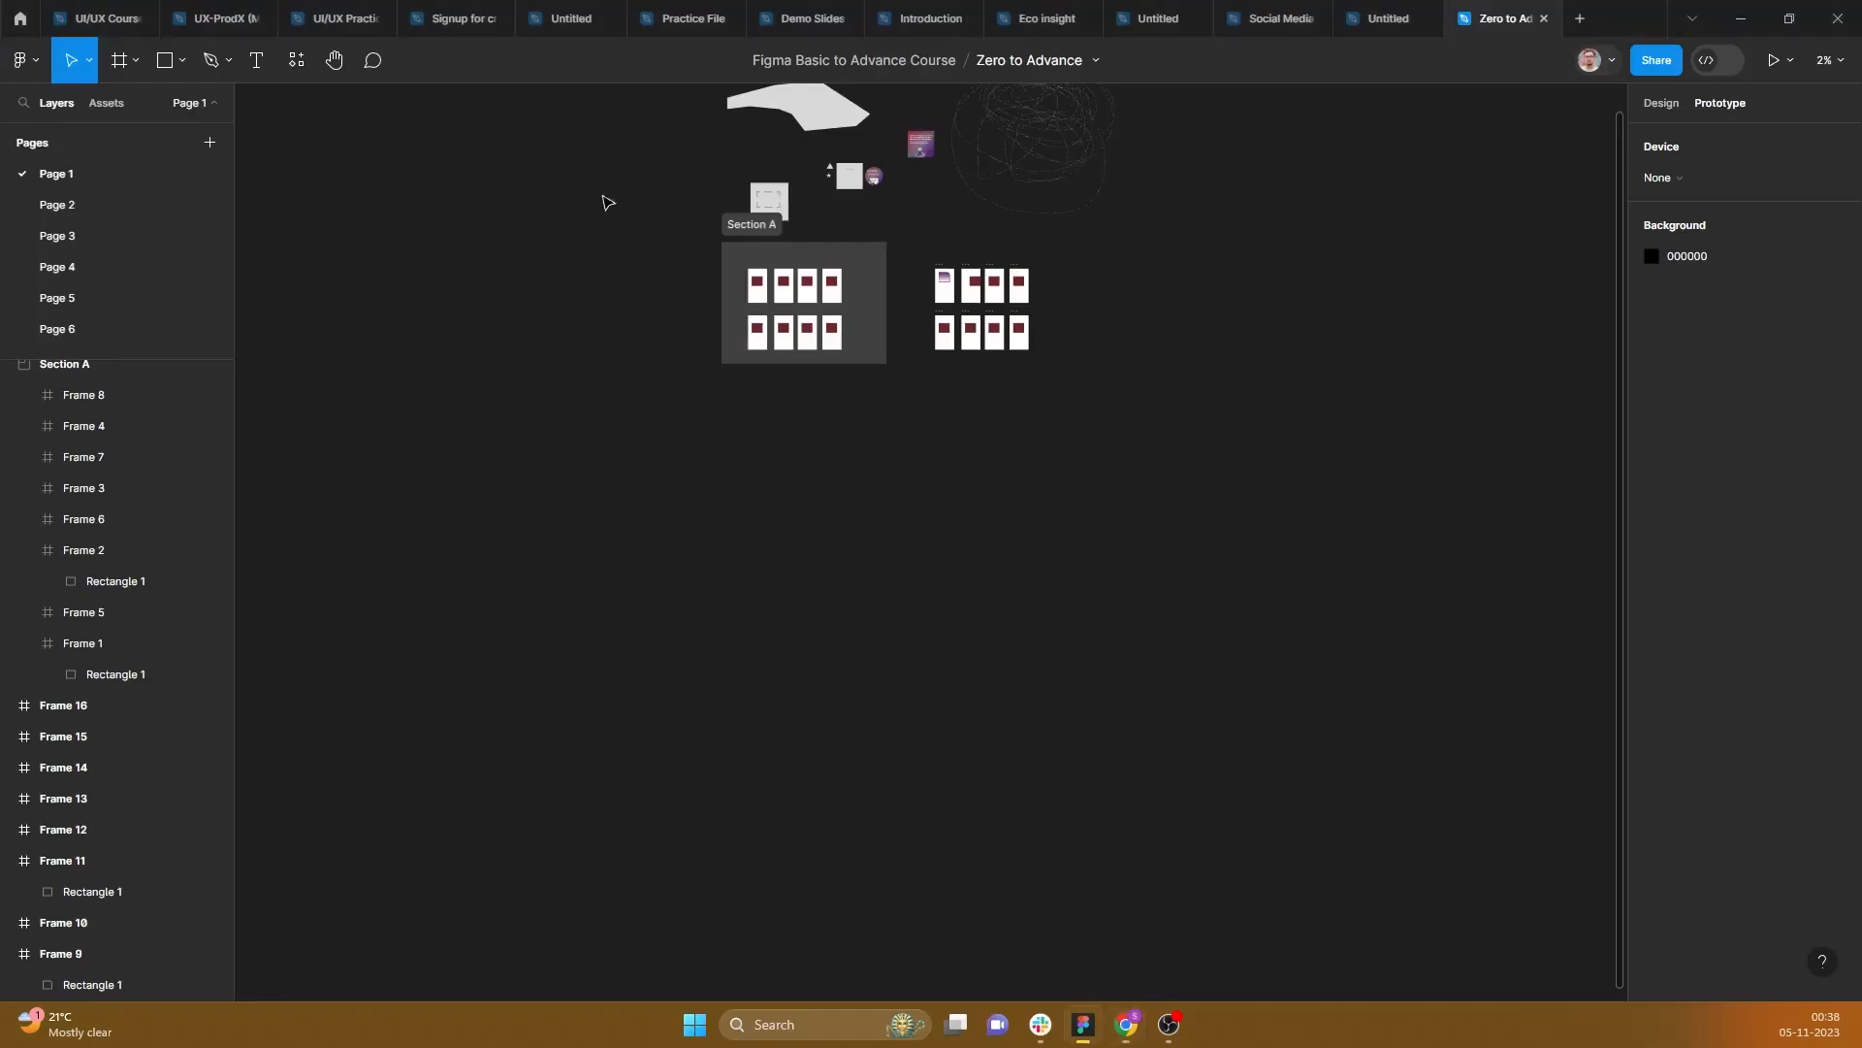
{"action": "key", "text": "ctrl+v"}
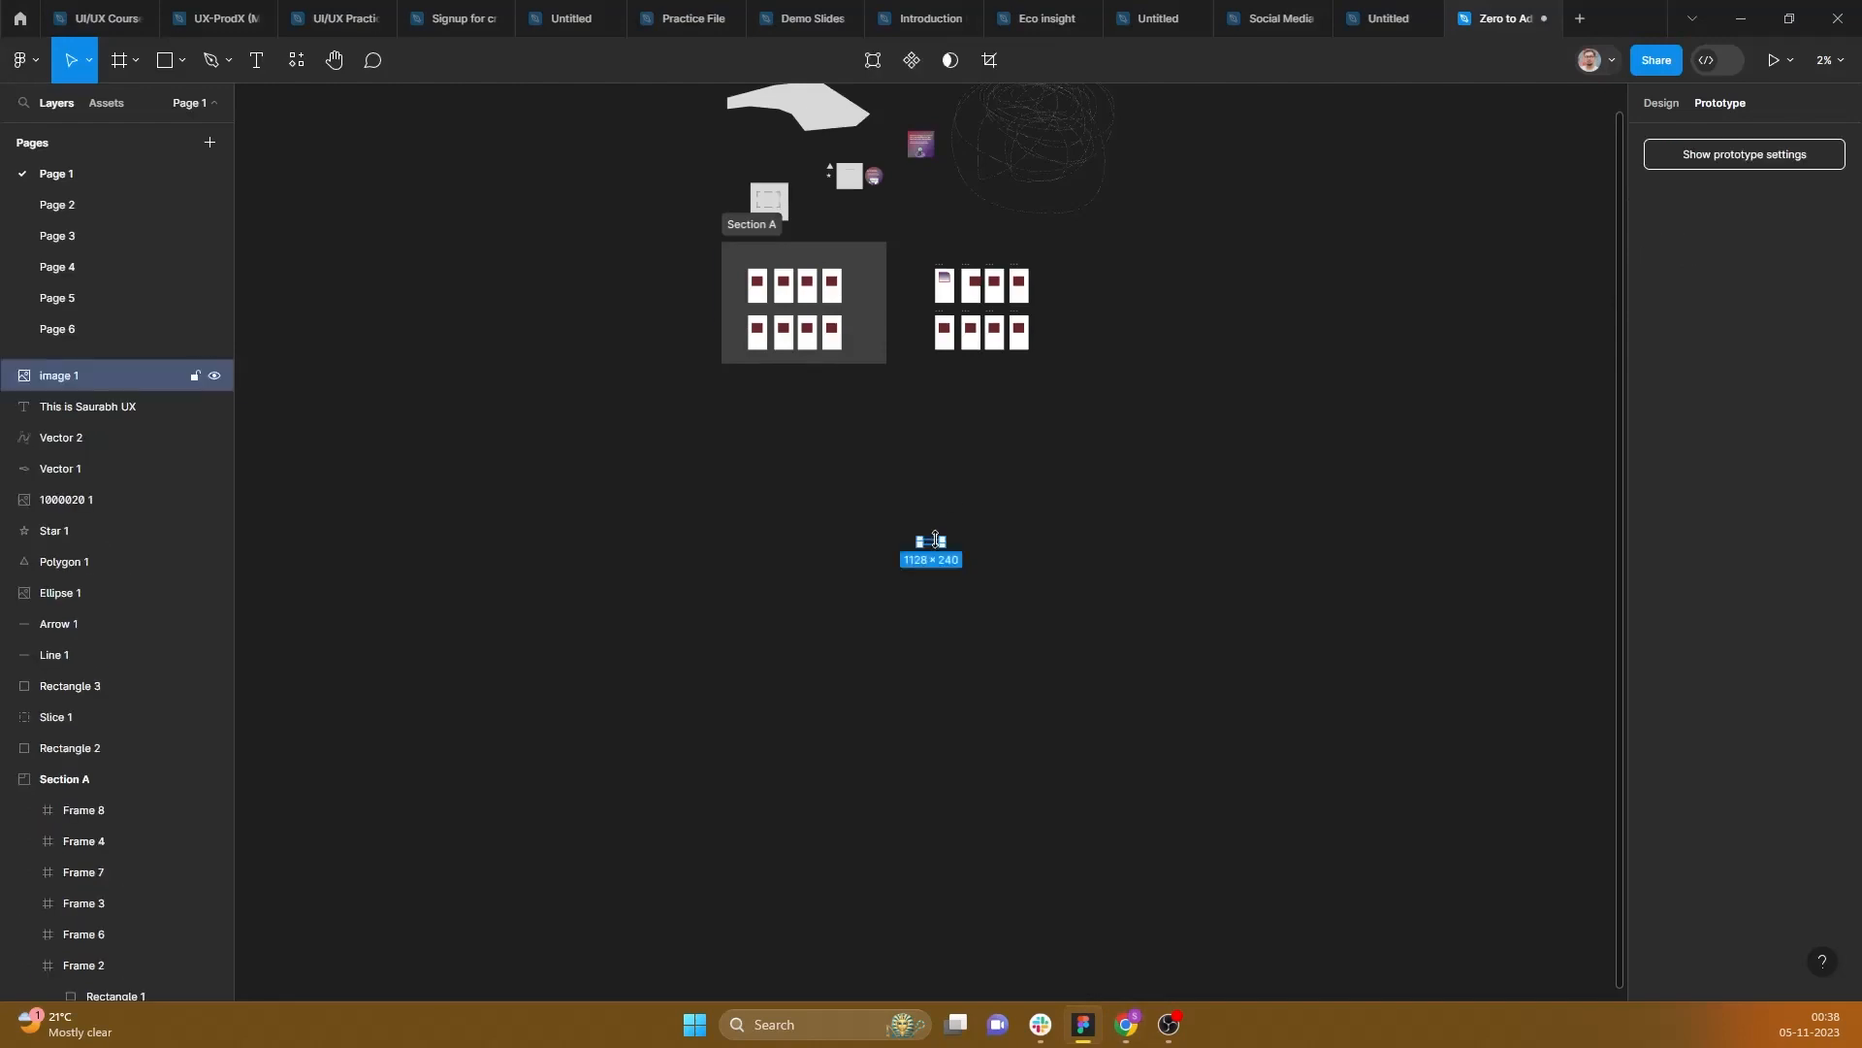
{"action": "scroll", "coordinate": [936, 537], "scroll_direction": "up", "scroll_amount": 2}
{"action": "scroll", "coordinate": [935, 536], "scroll_direction": "up", "scroll_amount": 1}
{"action": "left_click_drag", "start_coordinate": [933, 547], "coordinate": [1143, 412]}
{"action": "scroll", "coordinate": [943, 461], "scroll_direction": "down", "scroll_amount": 3}
{"action": "scroll", "coordinate": [1115, 378], "scroll_direction": "up", "scroll_amount": 6}
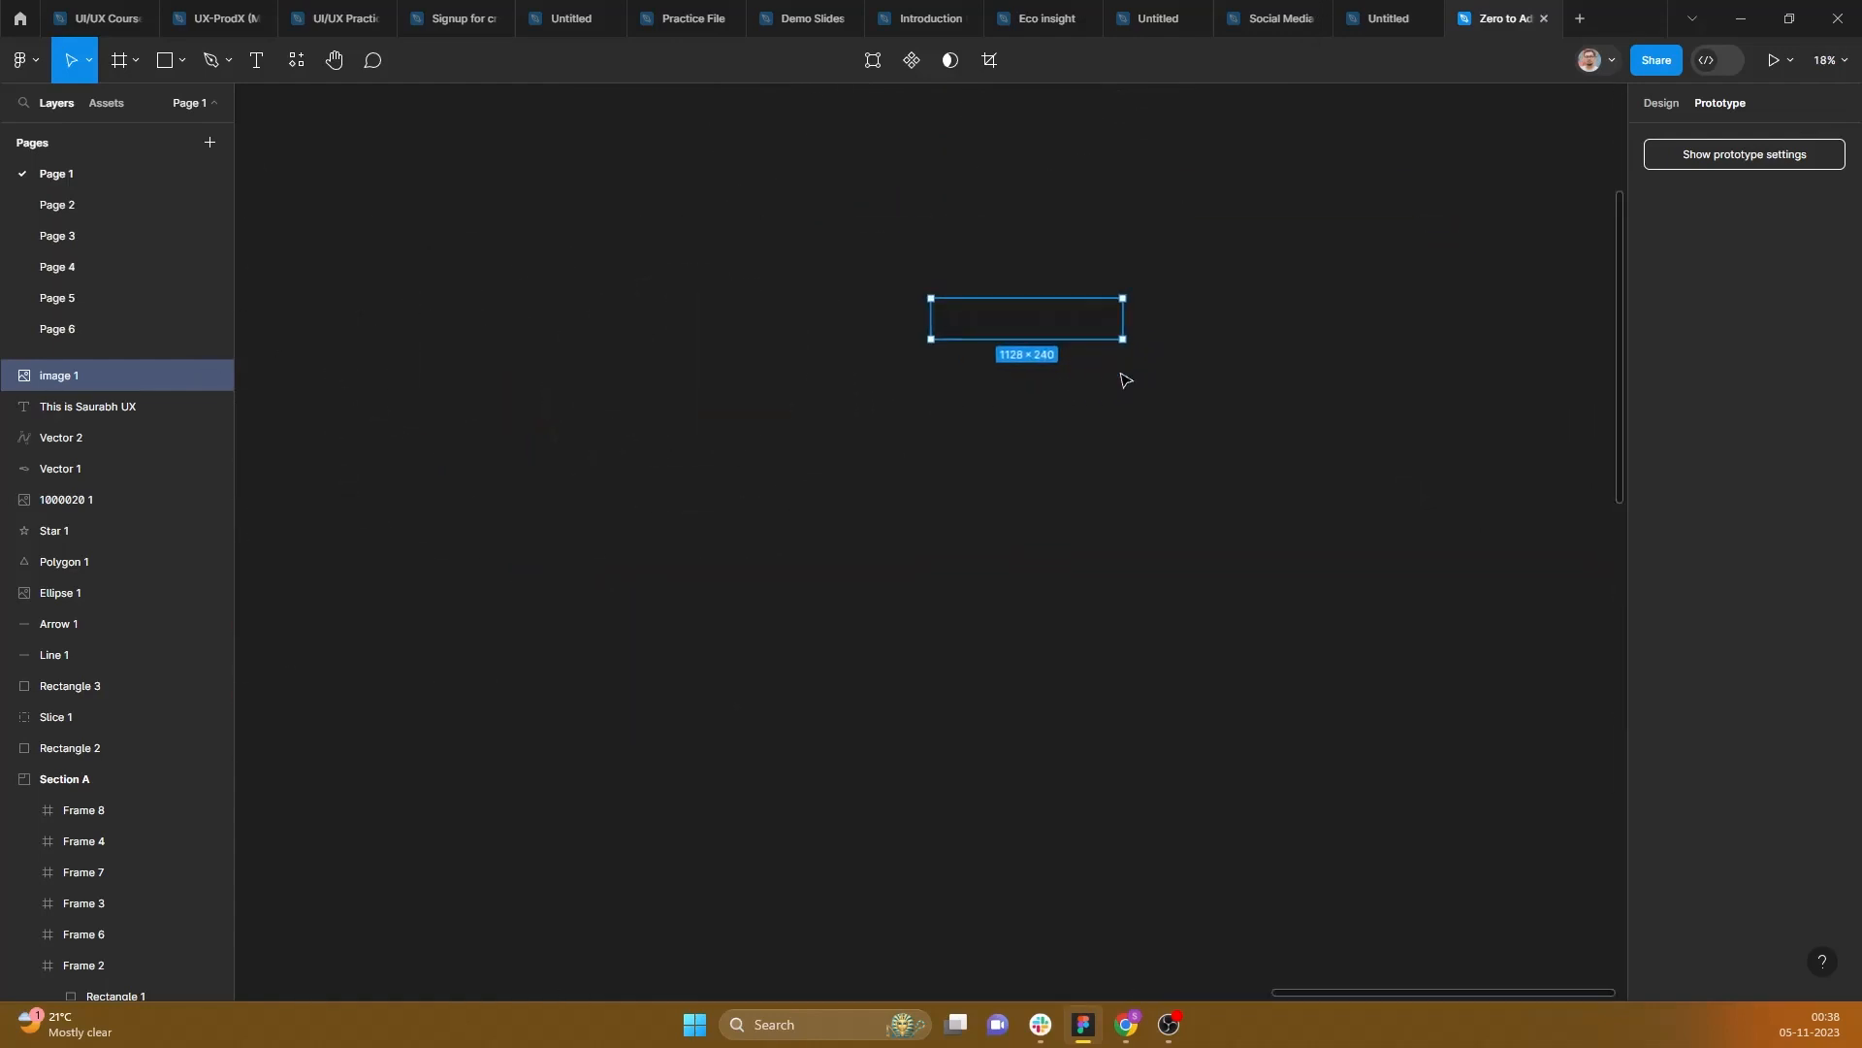
Step: Draw a square frame below the pasted Zomato logo and move the logo into the frame's upper part
{"action": "left_click", "coordinate": [119, 60]}
{"action": "left_click", "coordinate": [136, 61]}
{"action": "left_click", "coordinate": [109, 106]}
{"action": "mouse_move", "coordinate": [722, 415]}
{"action": "left_mouse_down"}
{"action": "mouse_move", "coordinate": [1197, 945]}
{"action": "mouse_move", "coordinate": [1189, 919]}
{"action": "left_mouse_up"}
{"action": "left_click", "coordinate": [1035, 295]}
{"action": "mouse_move", "coordinate": [974, 287]}
{"action": "left_mouse_down"}
{"action": "mouse_move", "coordinate": [952, 606]}
{"action": "mouse_move", "coordinate": [898, 529]}
{"action": "mouse_move", "coordinate": [975, 543]}
{"action": "left_mouse_up"}
{"action": "scroll", "coordinate": [1266, 398], "scroll_direction": "down", "scroll_amount": 3}
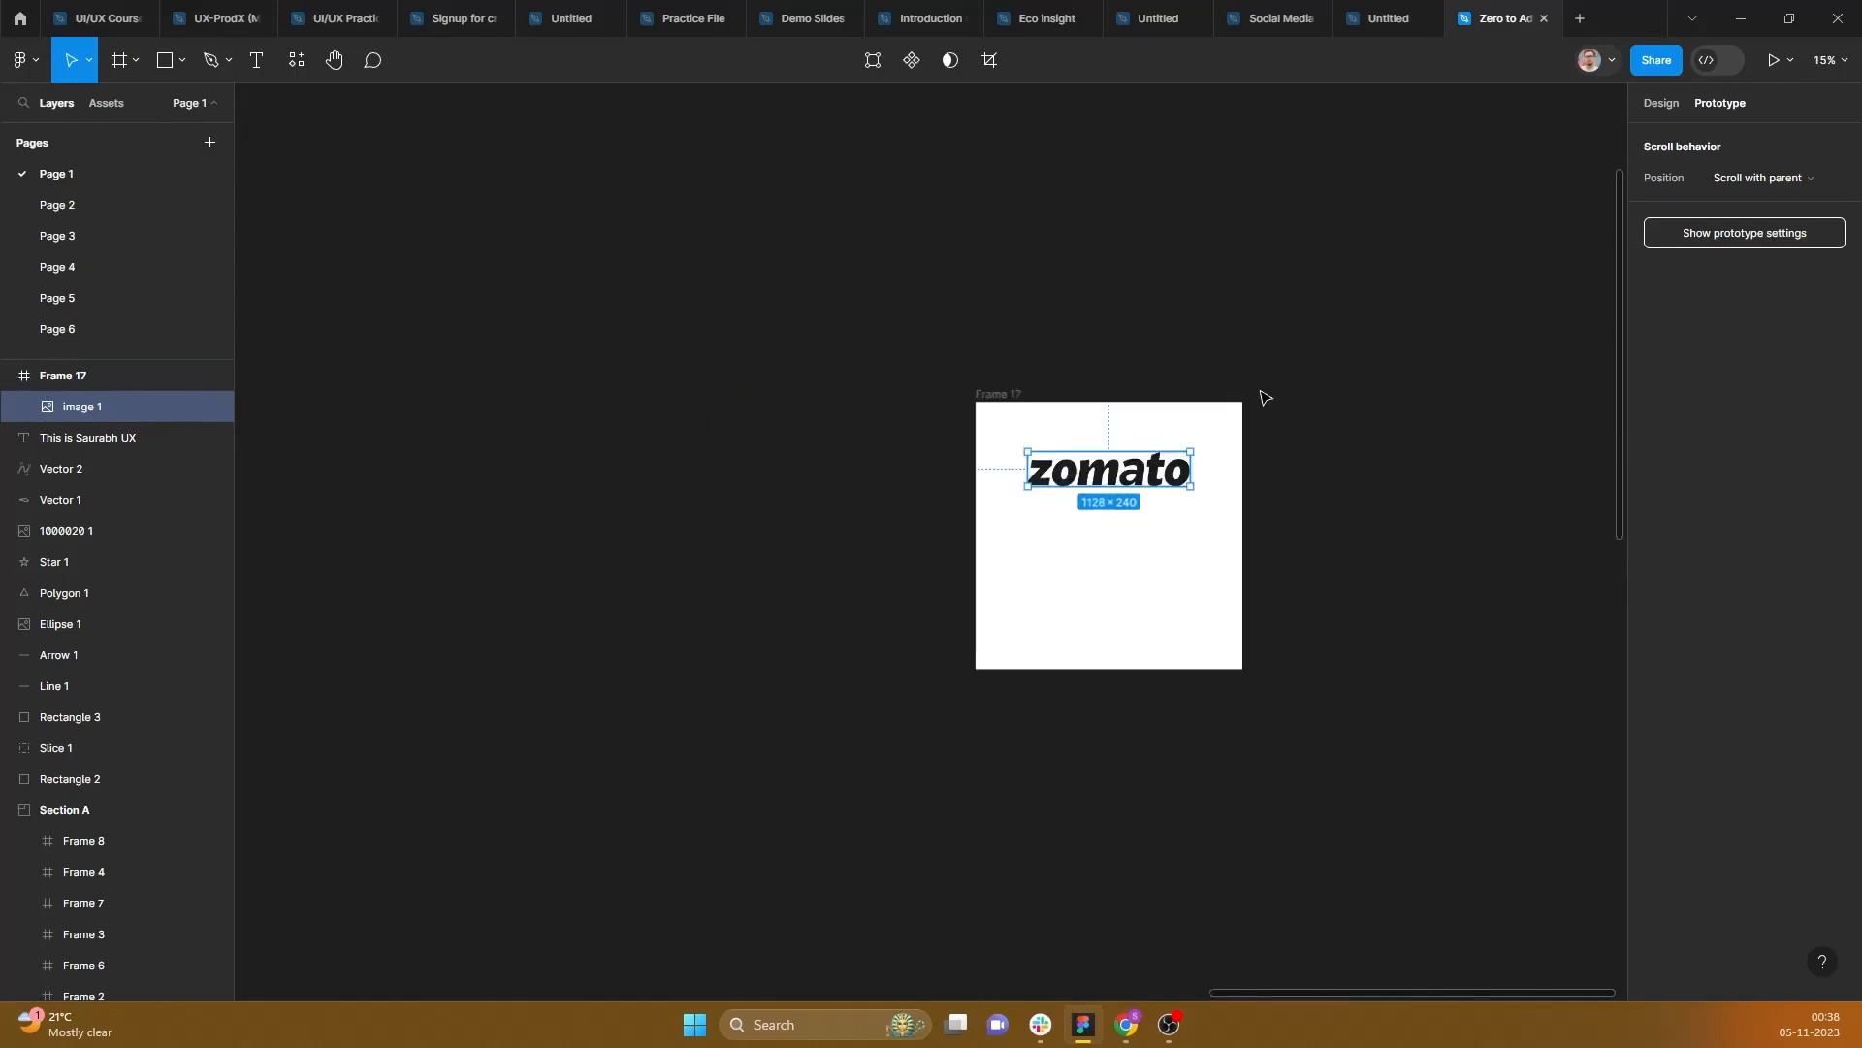
{"action": "left_click", "coordinate": [1359, 462]}
{"action": "left_click_drag", "start_coordinate": [1359, 461], "coordinate": [650, 247]}
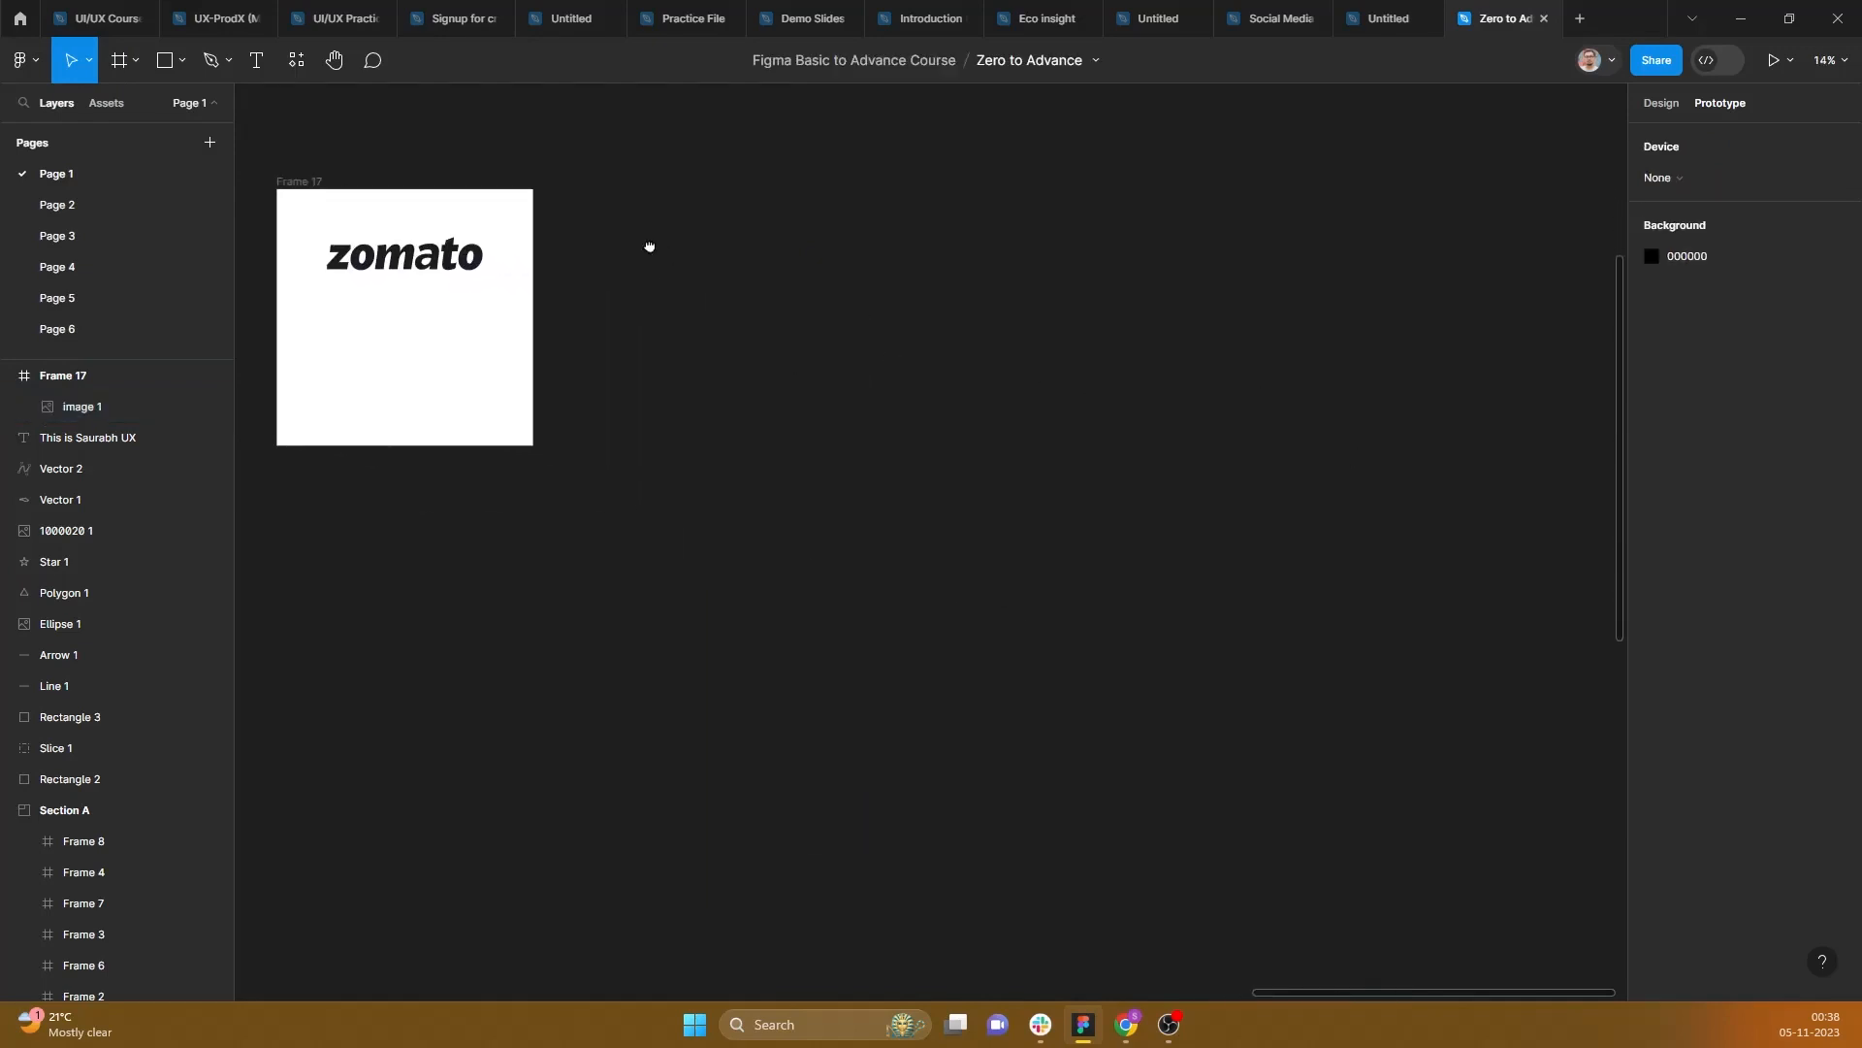
Step: Compare the header, food categories and brand sections of the Zomato NCR page with the logo frame in Figma
{"action": "key", "text": "alt+Tab"}
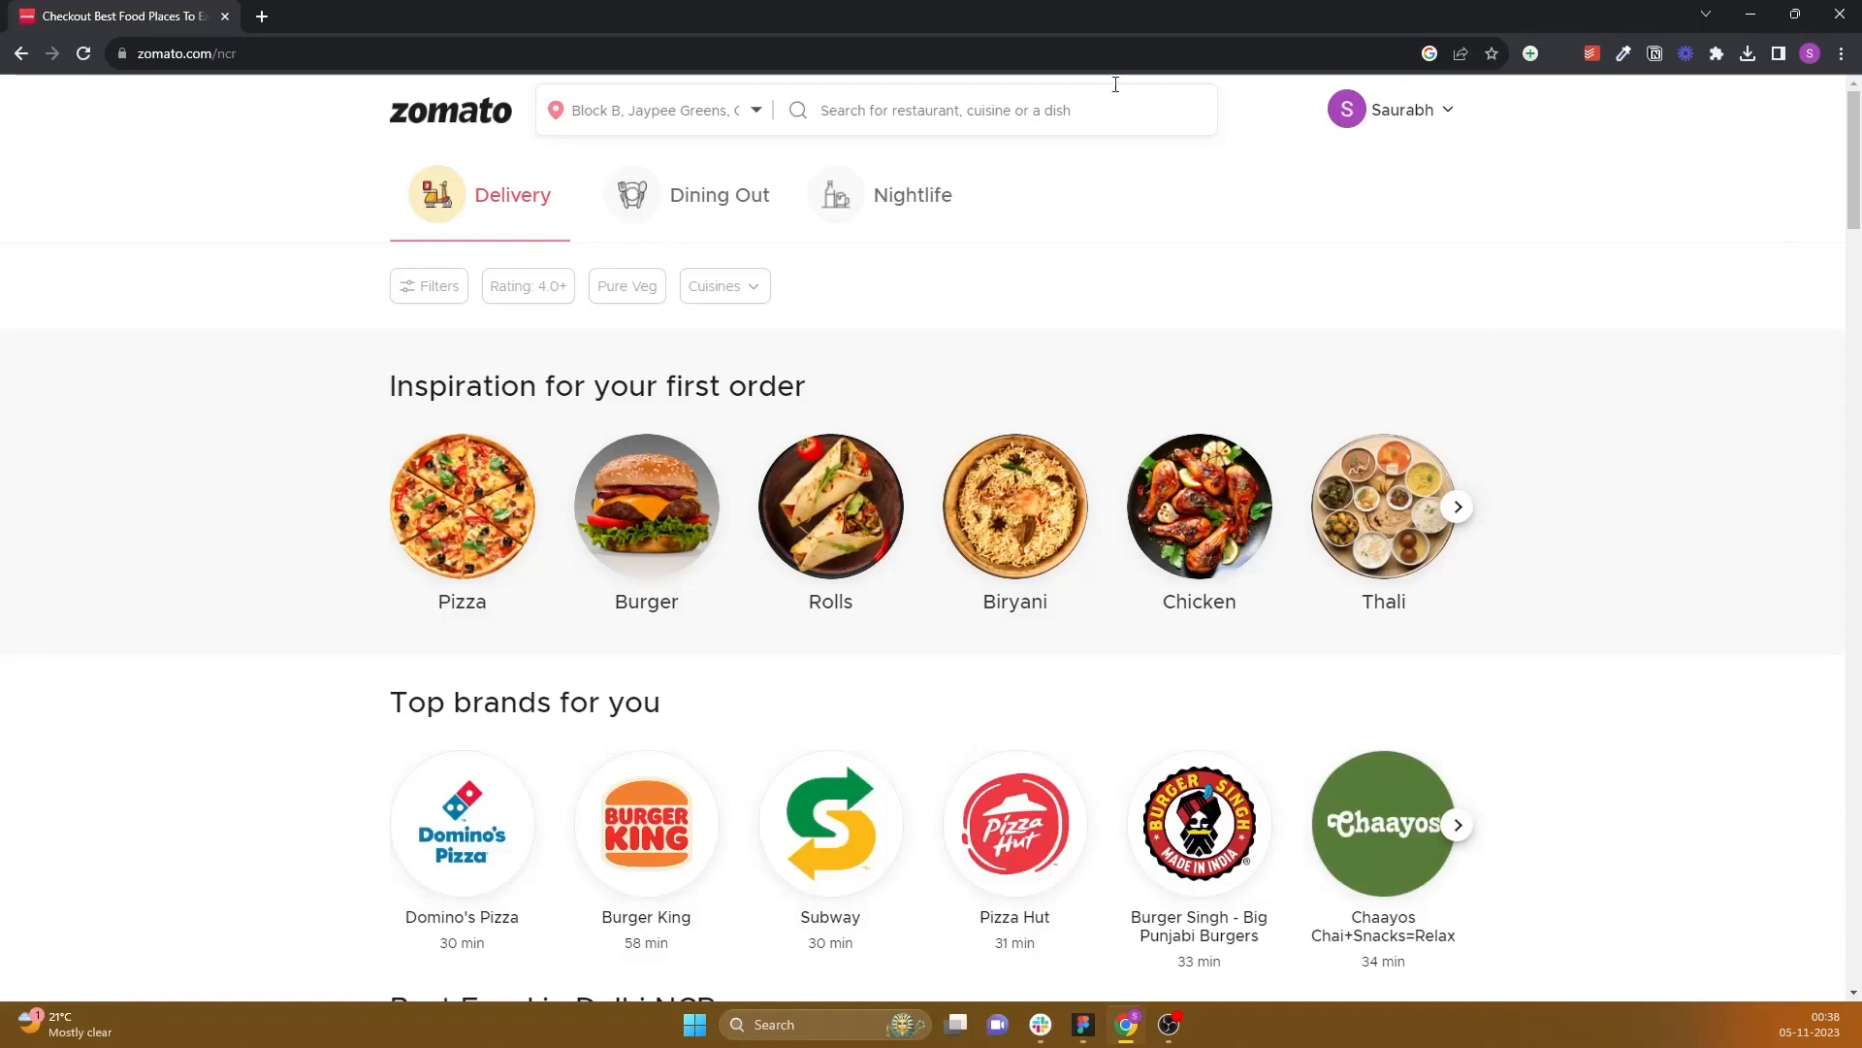
{"action": "scroll", "coordinate": [1630, 219], "scroll_direction": "down", "scroll_amount": 10}
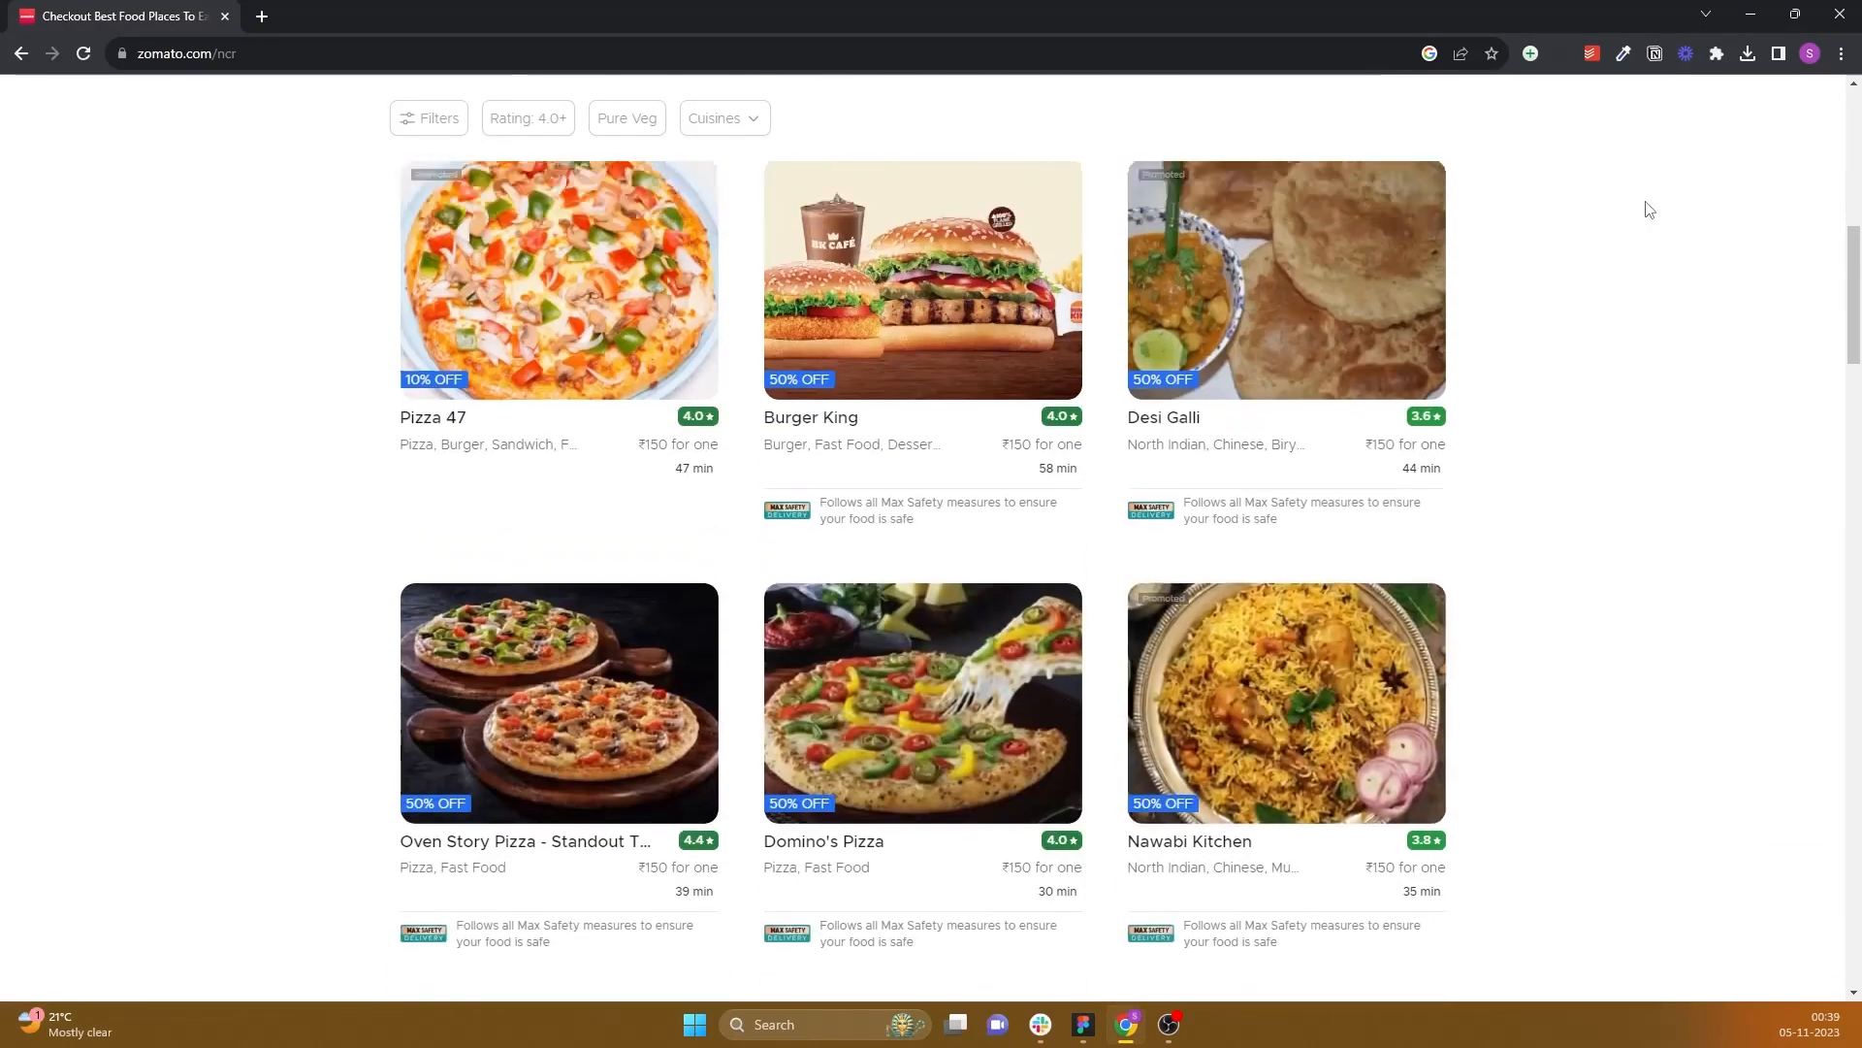
{"action": "scroll", "coordinate": [1649, 210], "scroll_direction": "up", "scroll_amount": 10}
{"action": "key", "text": "alt+Tab"}
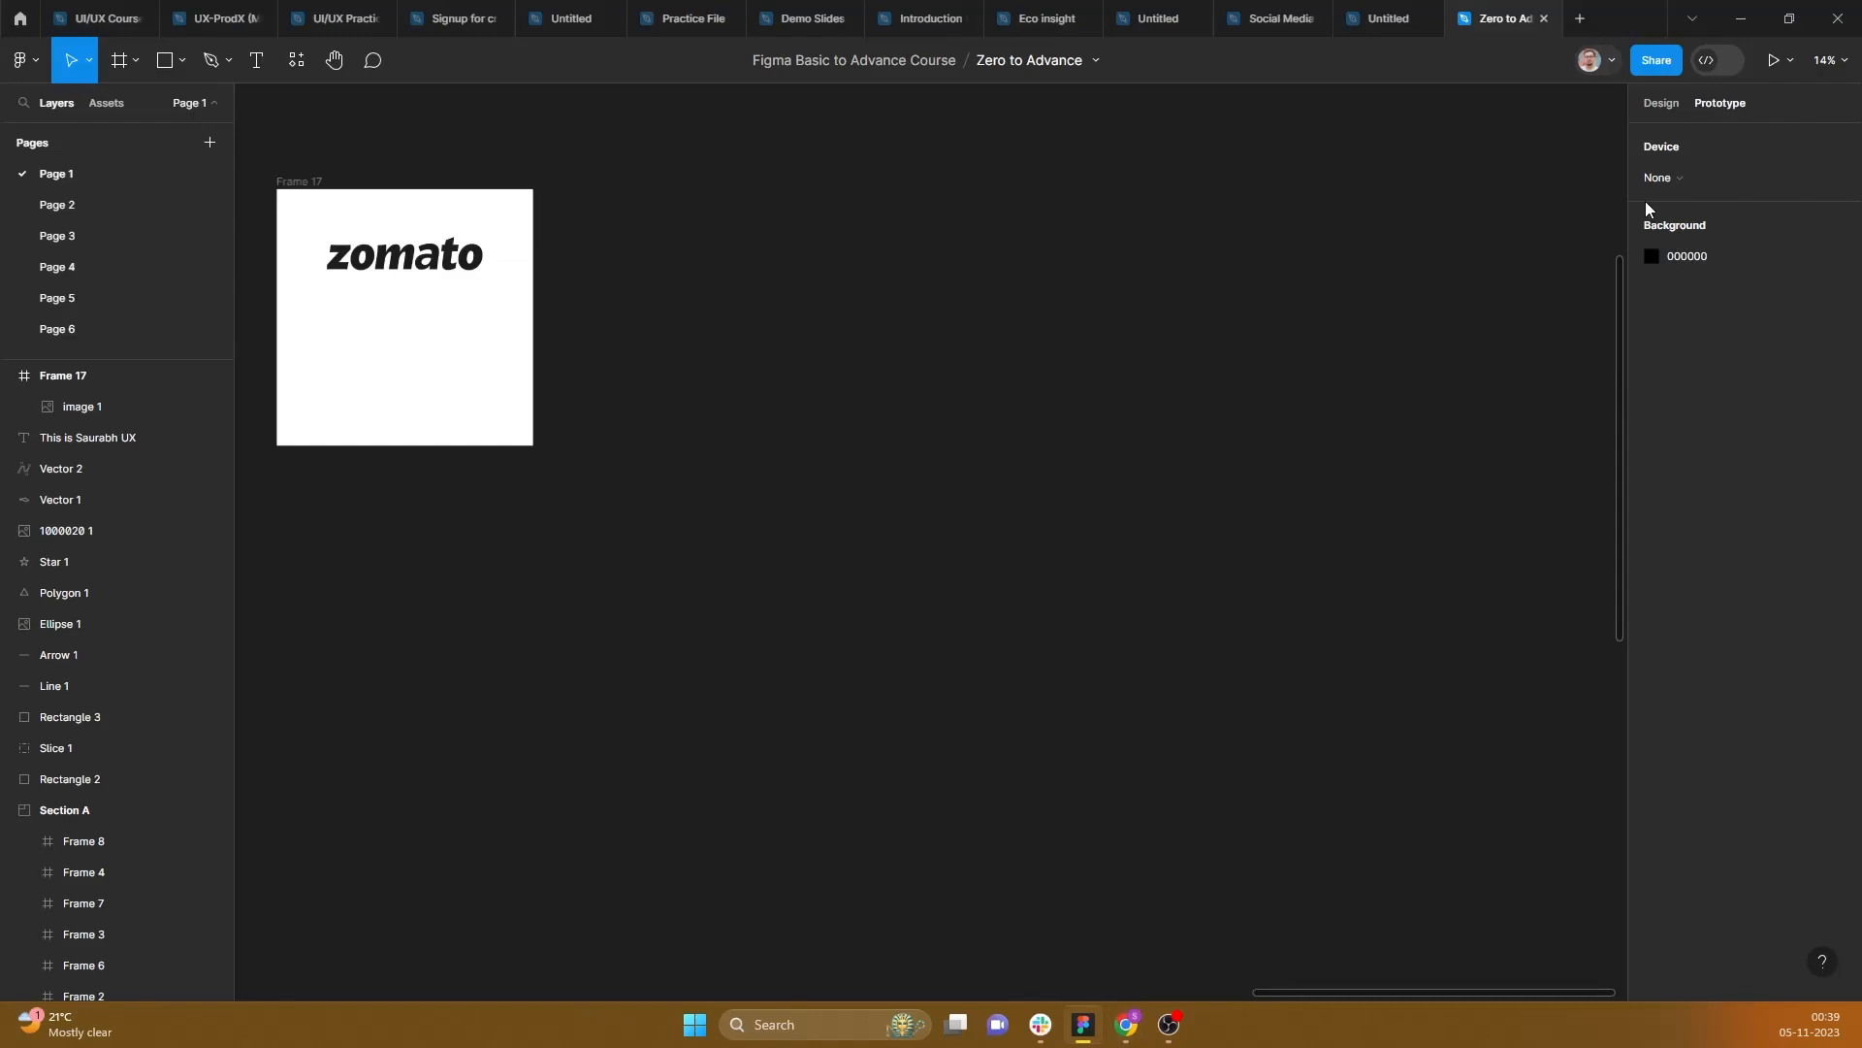
{"action": "key", "text": "alt+Tab"}
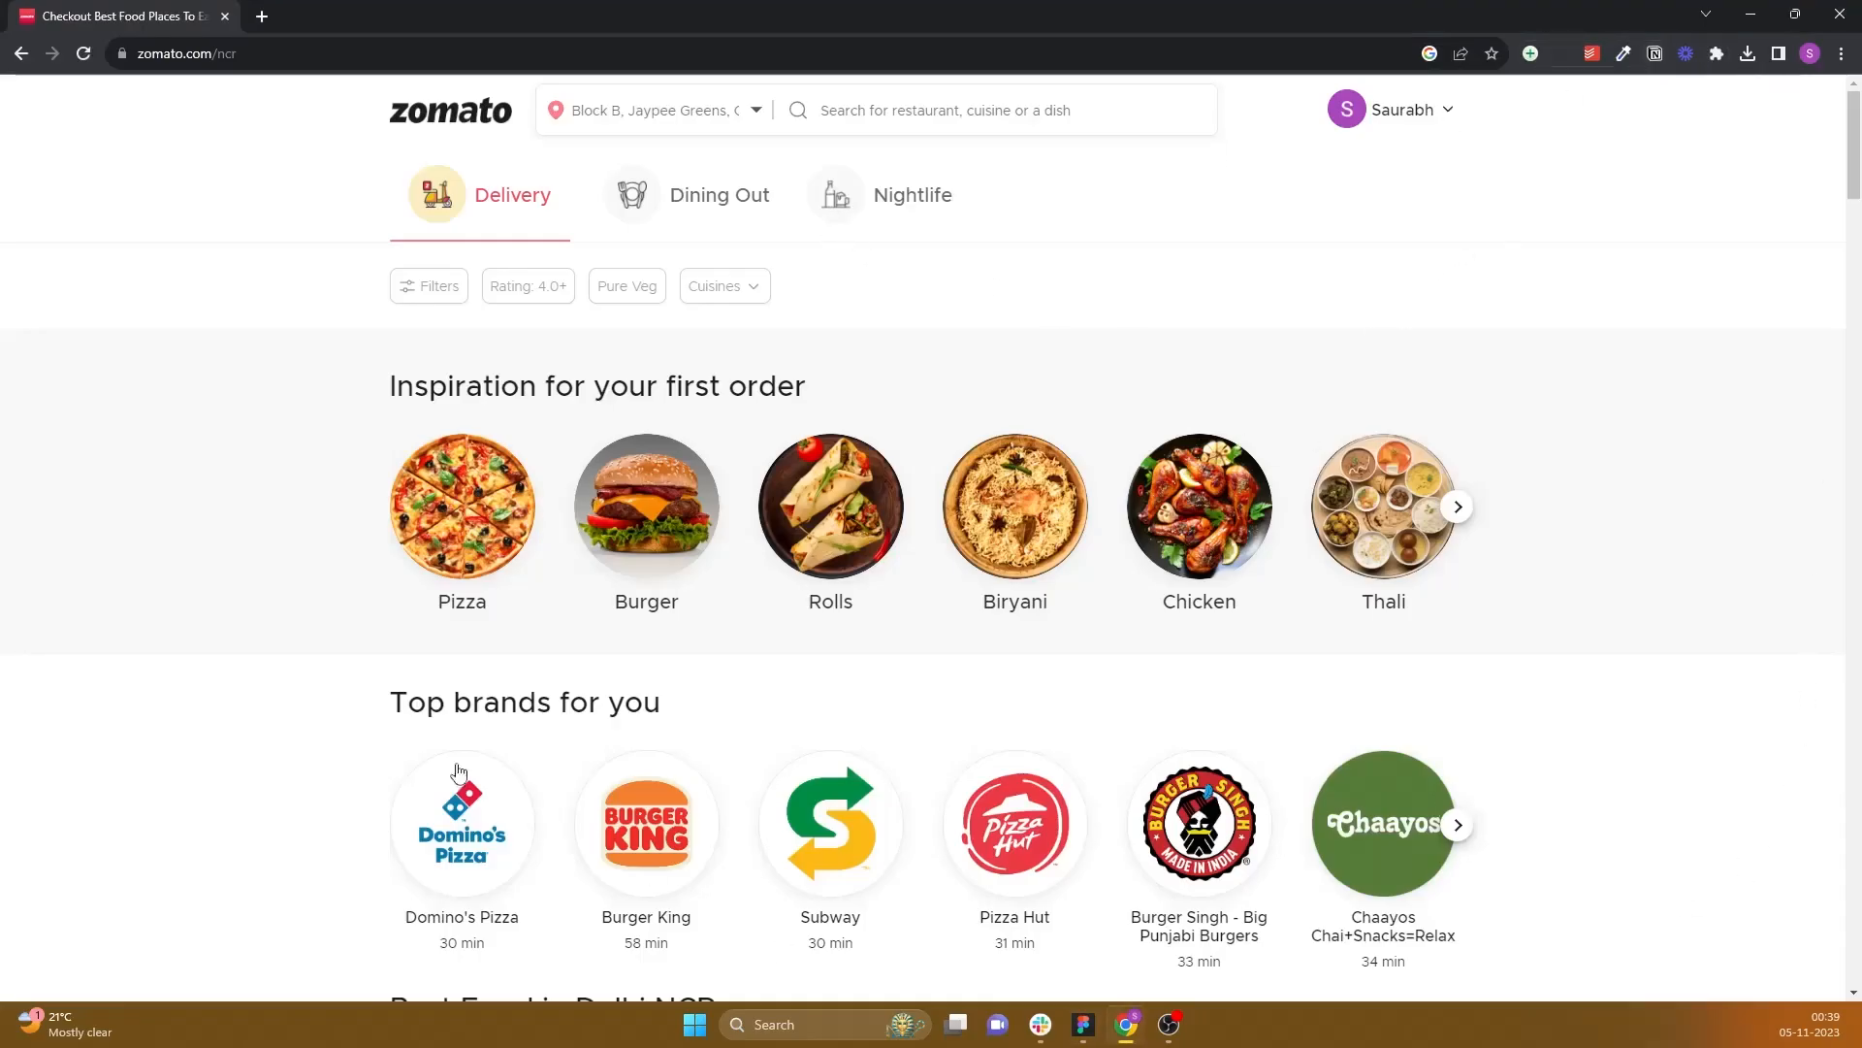
{"action": "key", "text": "alt+Tab"}
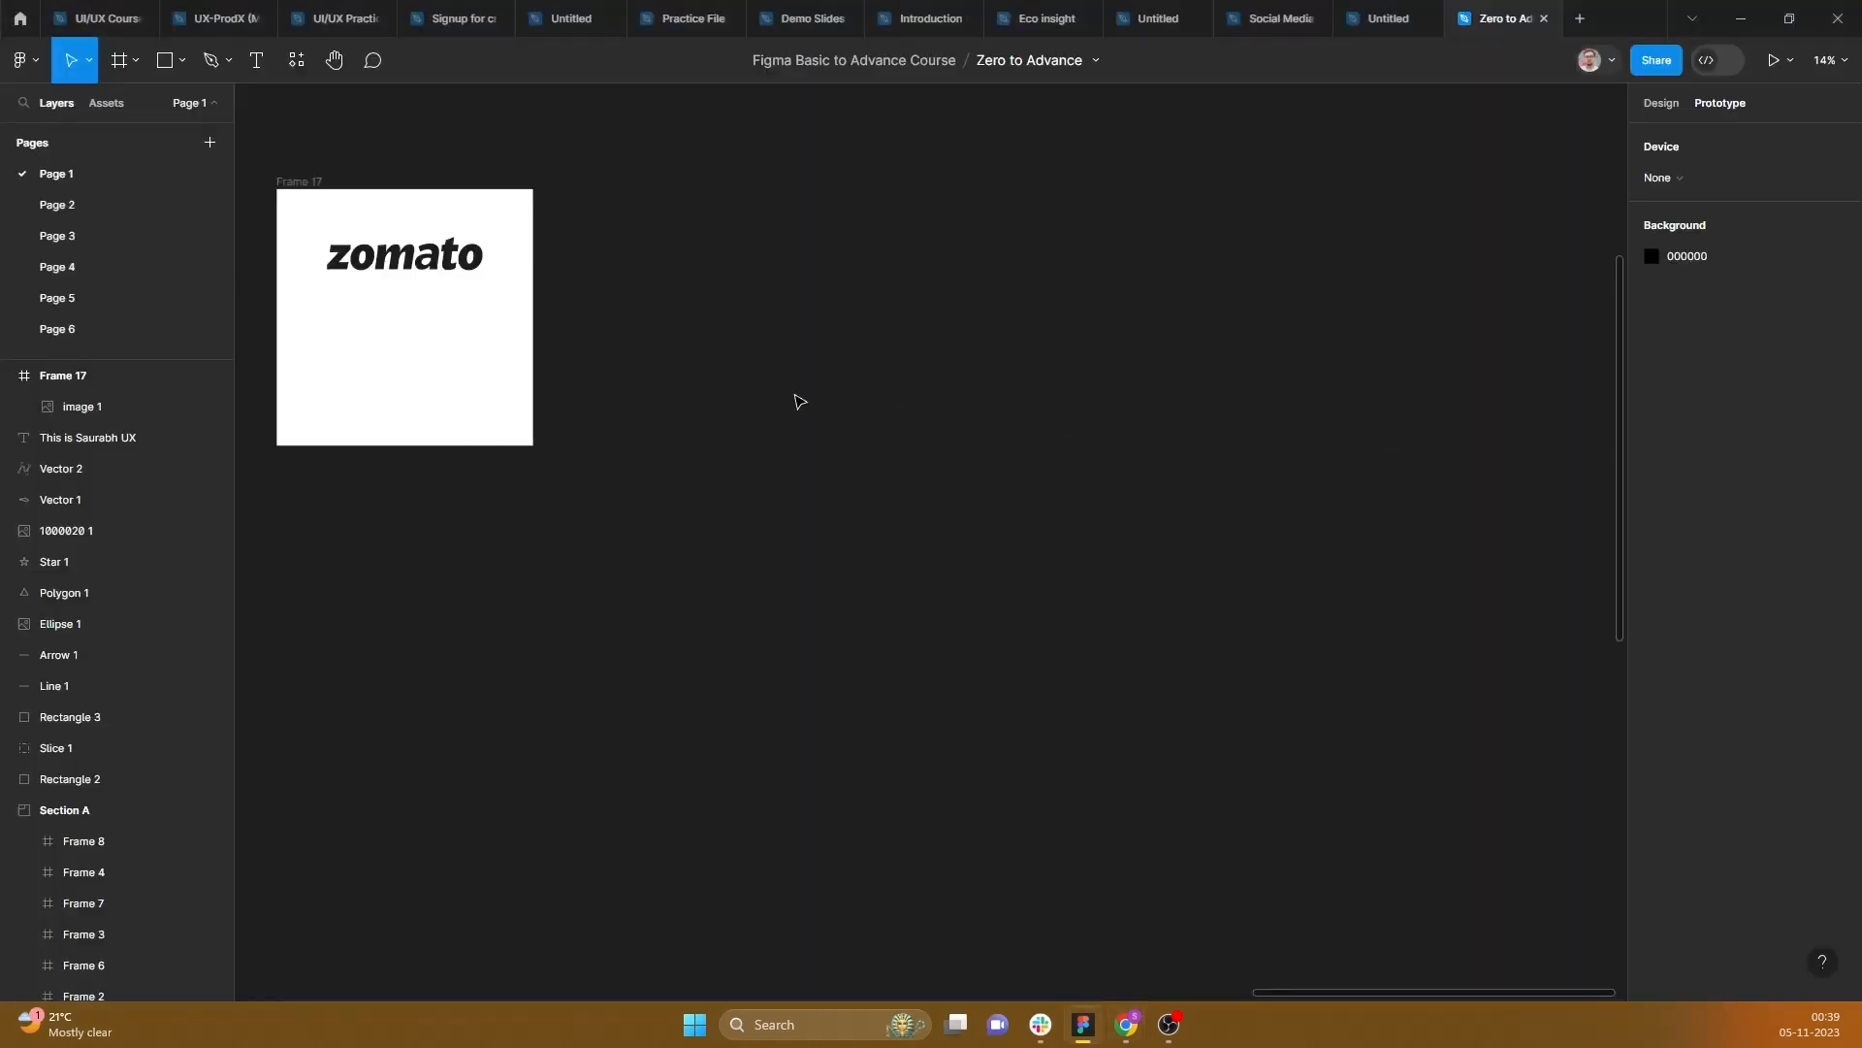
{"action": "key", "text": "alt+Tab"}
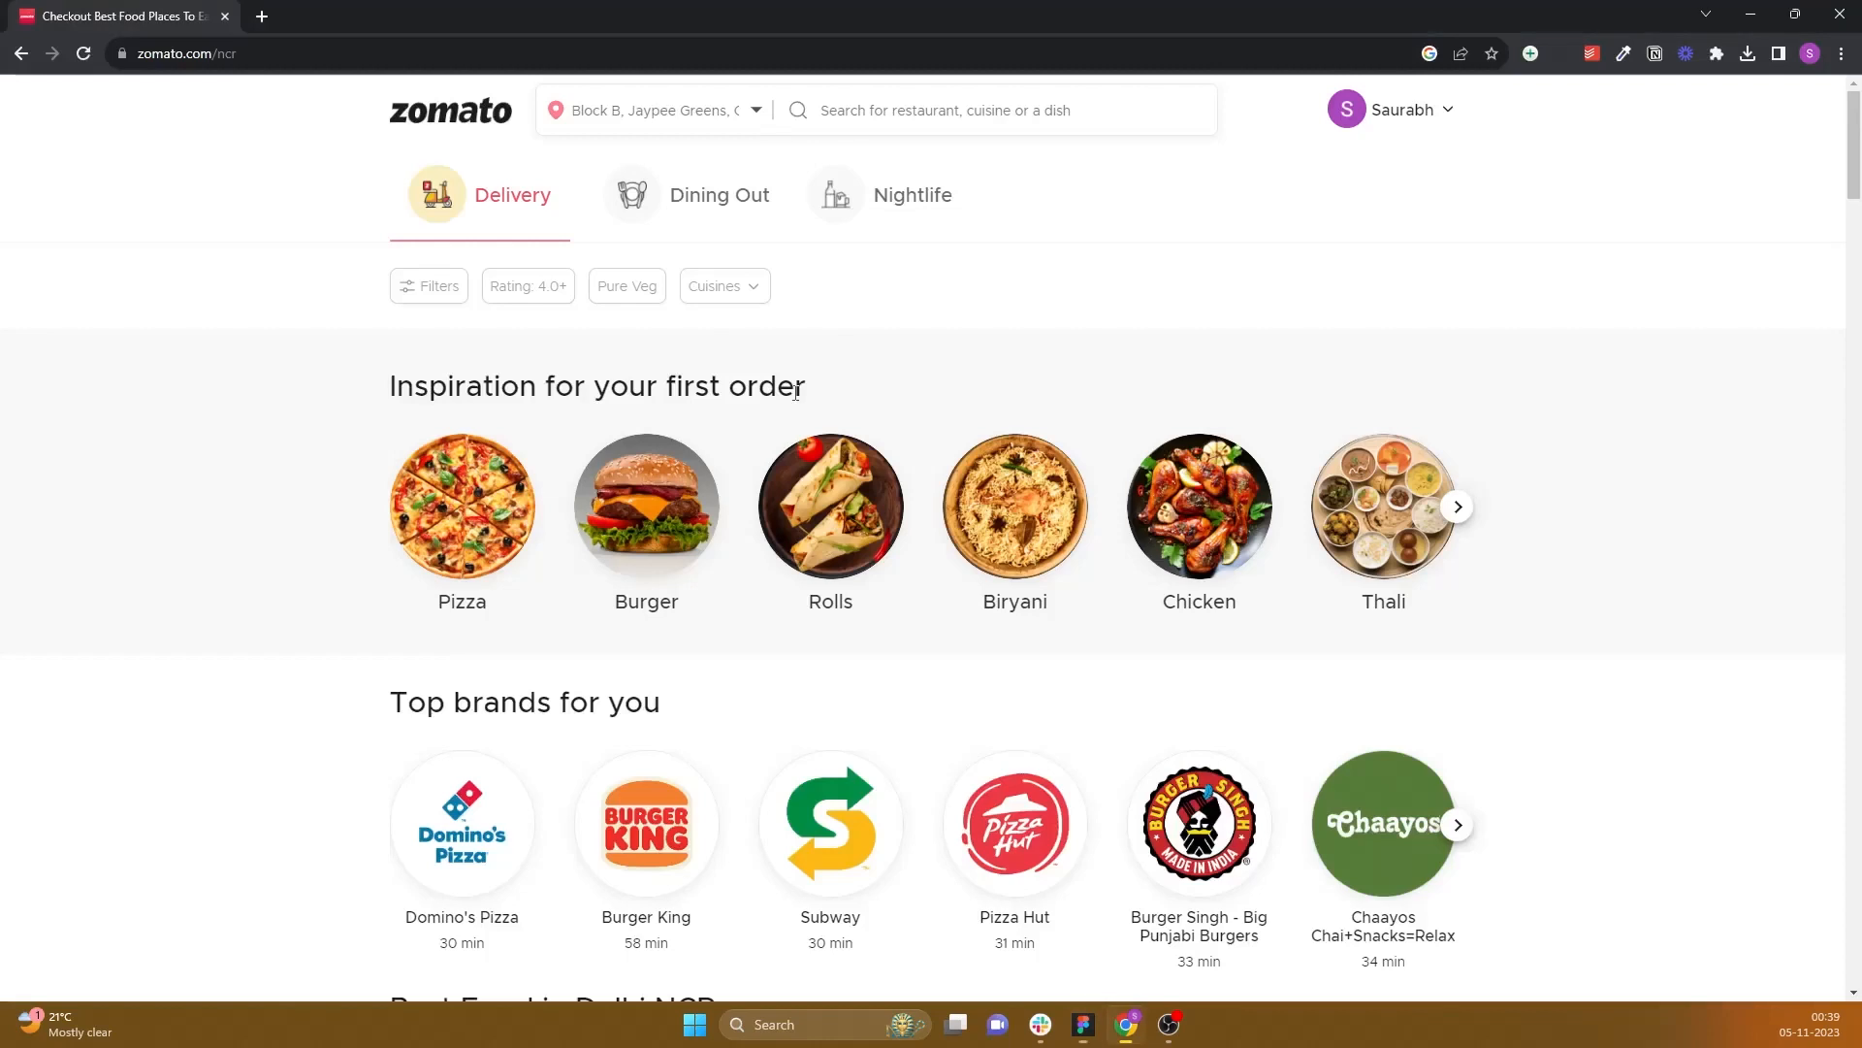
{"action": "key", "text": "alt+Tab"}
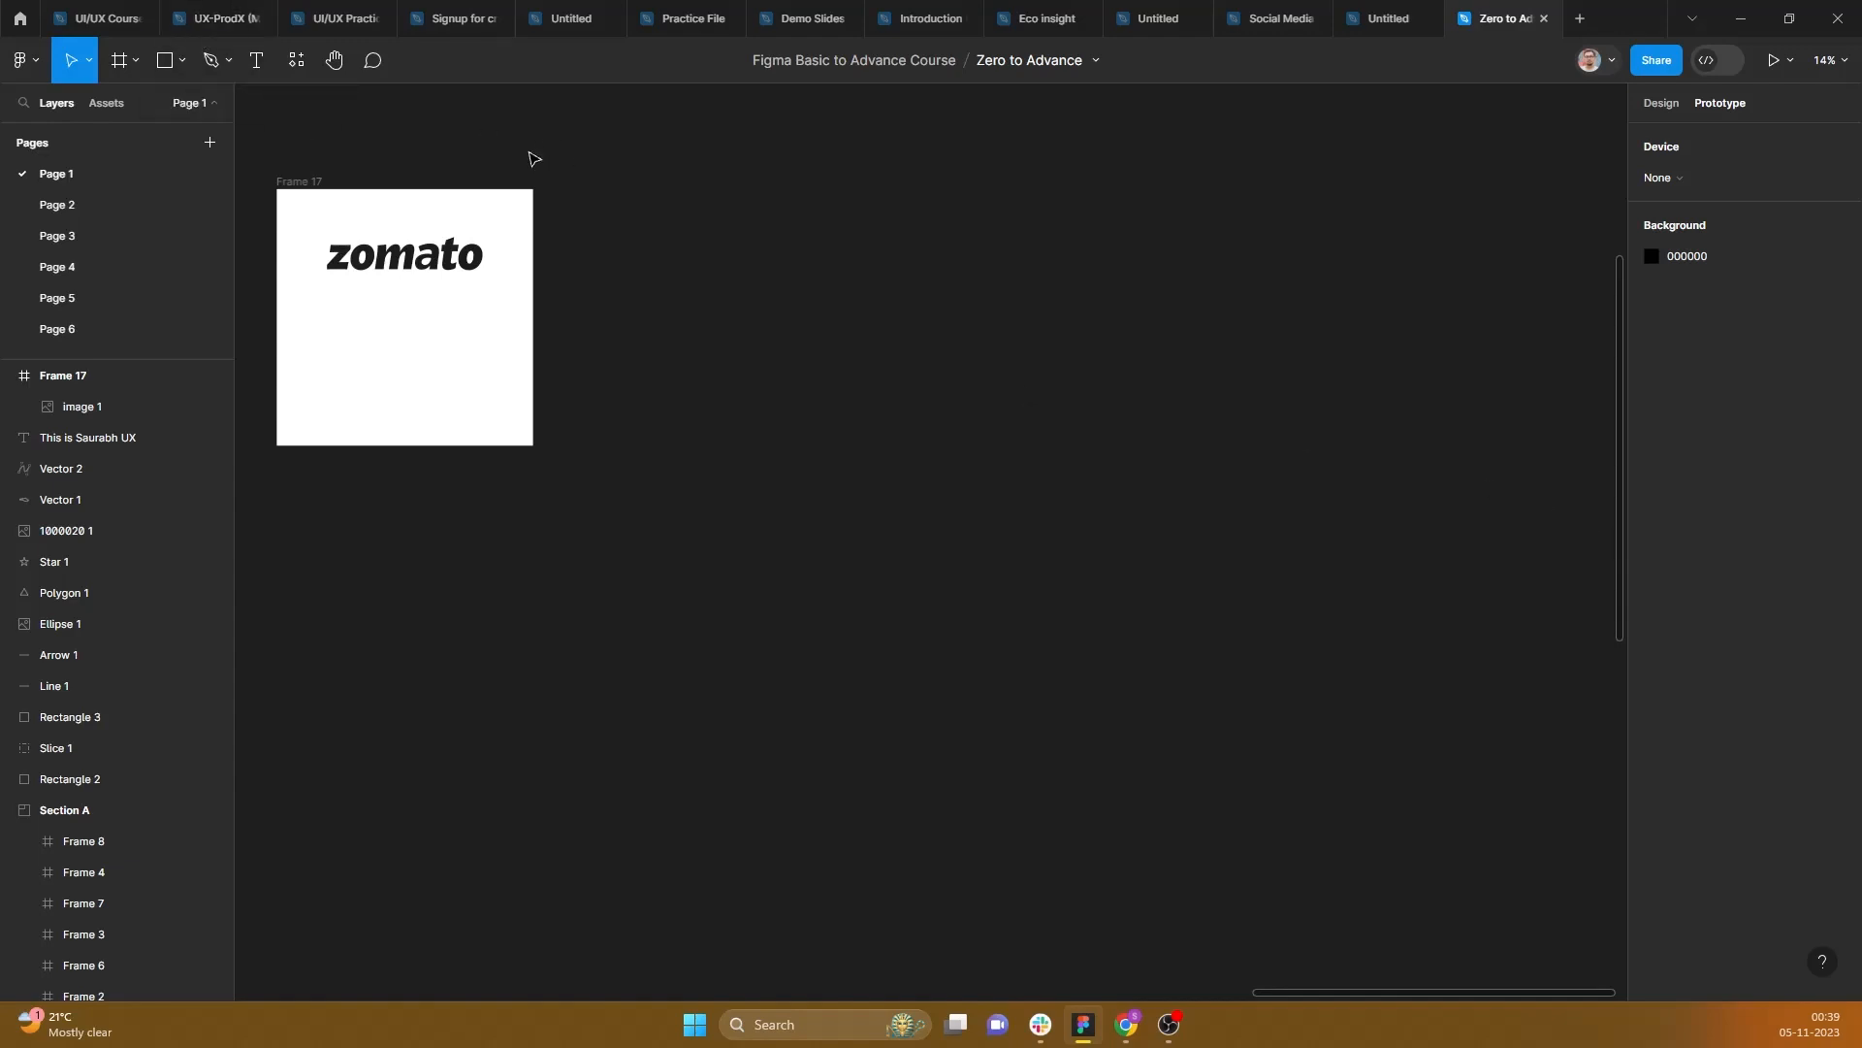
{"action": "key", "text": "alt+Tab"}
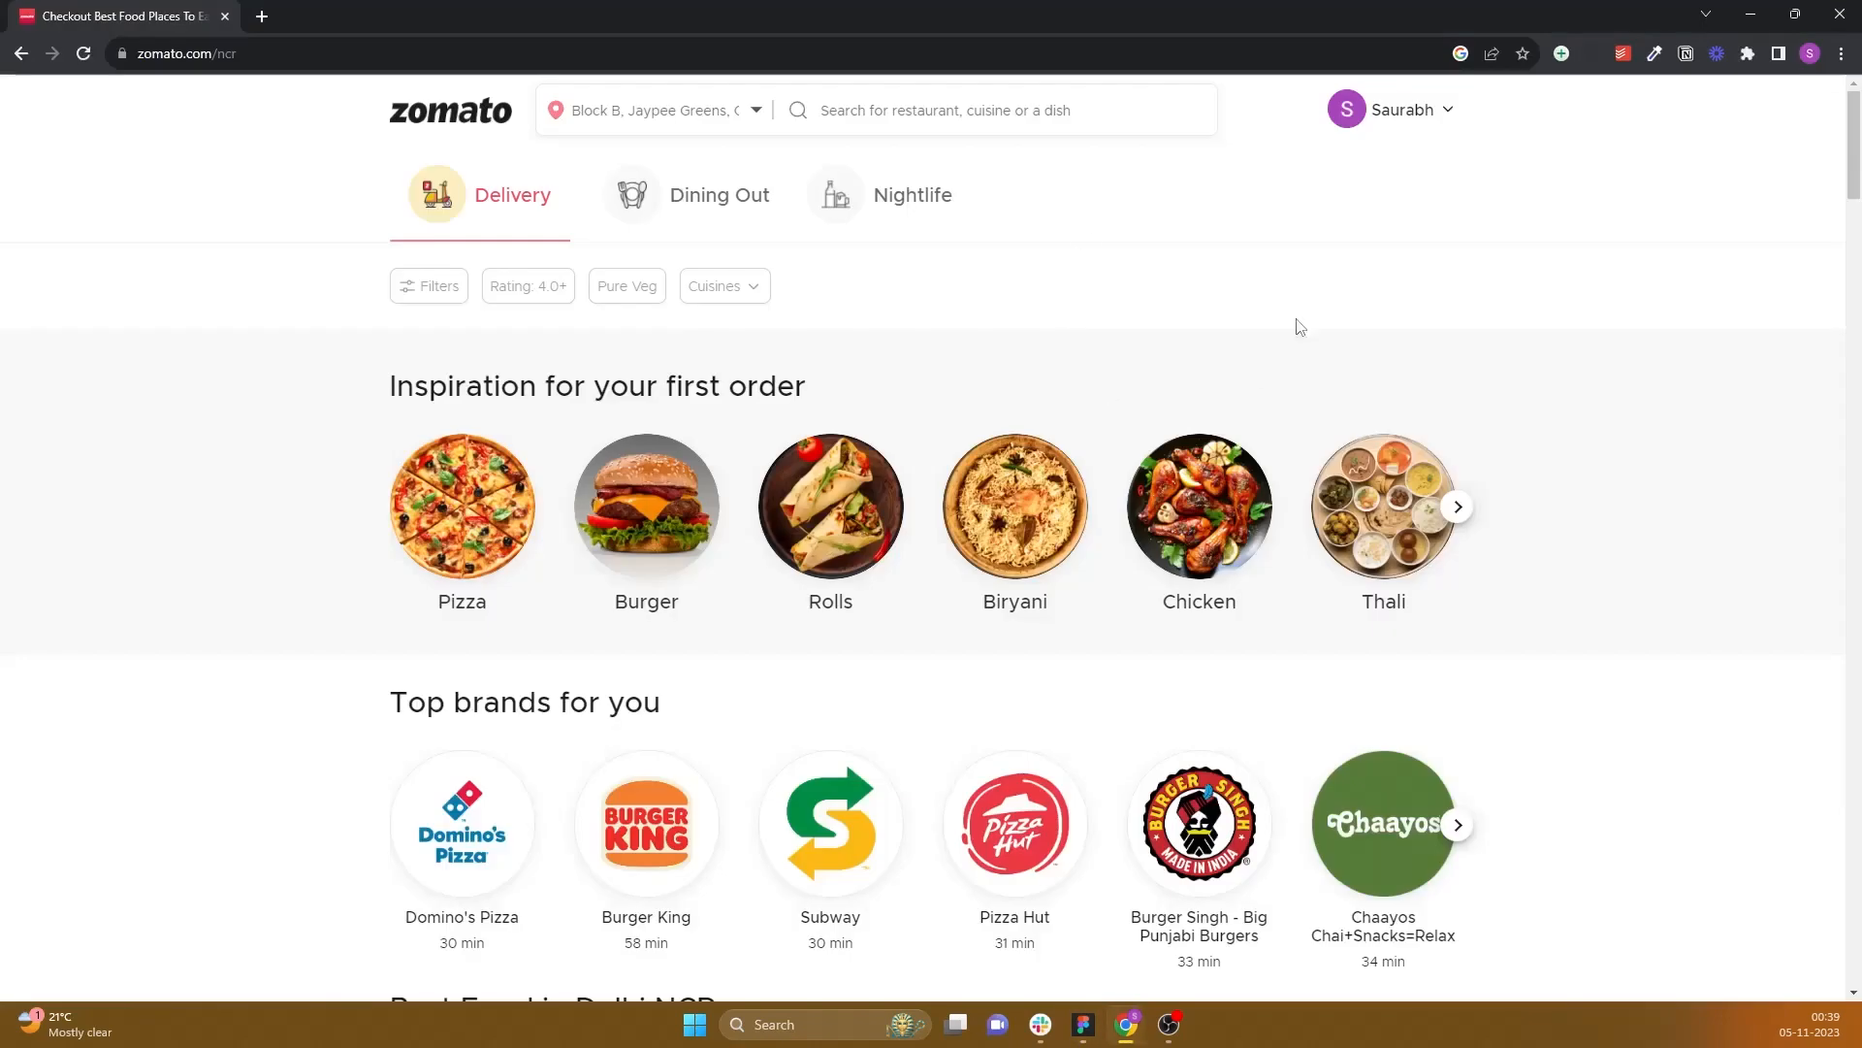
Step: Examine the Pizza 47 restaurant card under Best Food in Delhi NCR as a reference for the Figma design
{"action": "scroll", "coordinate": [954, 398], "scroll_direction": "down", "scroll_amount": 8}
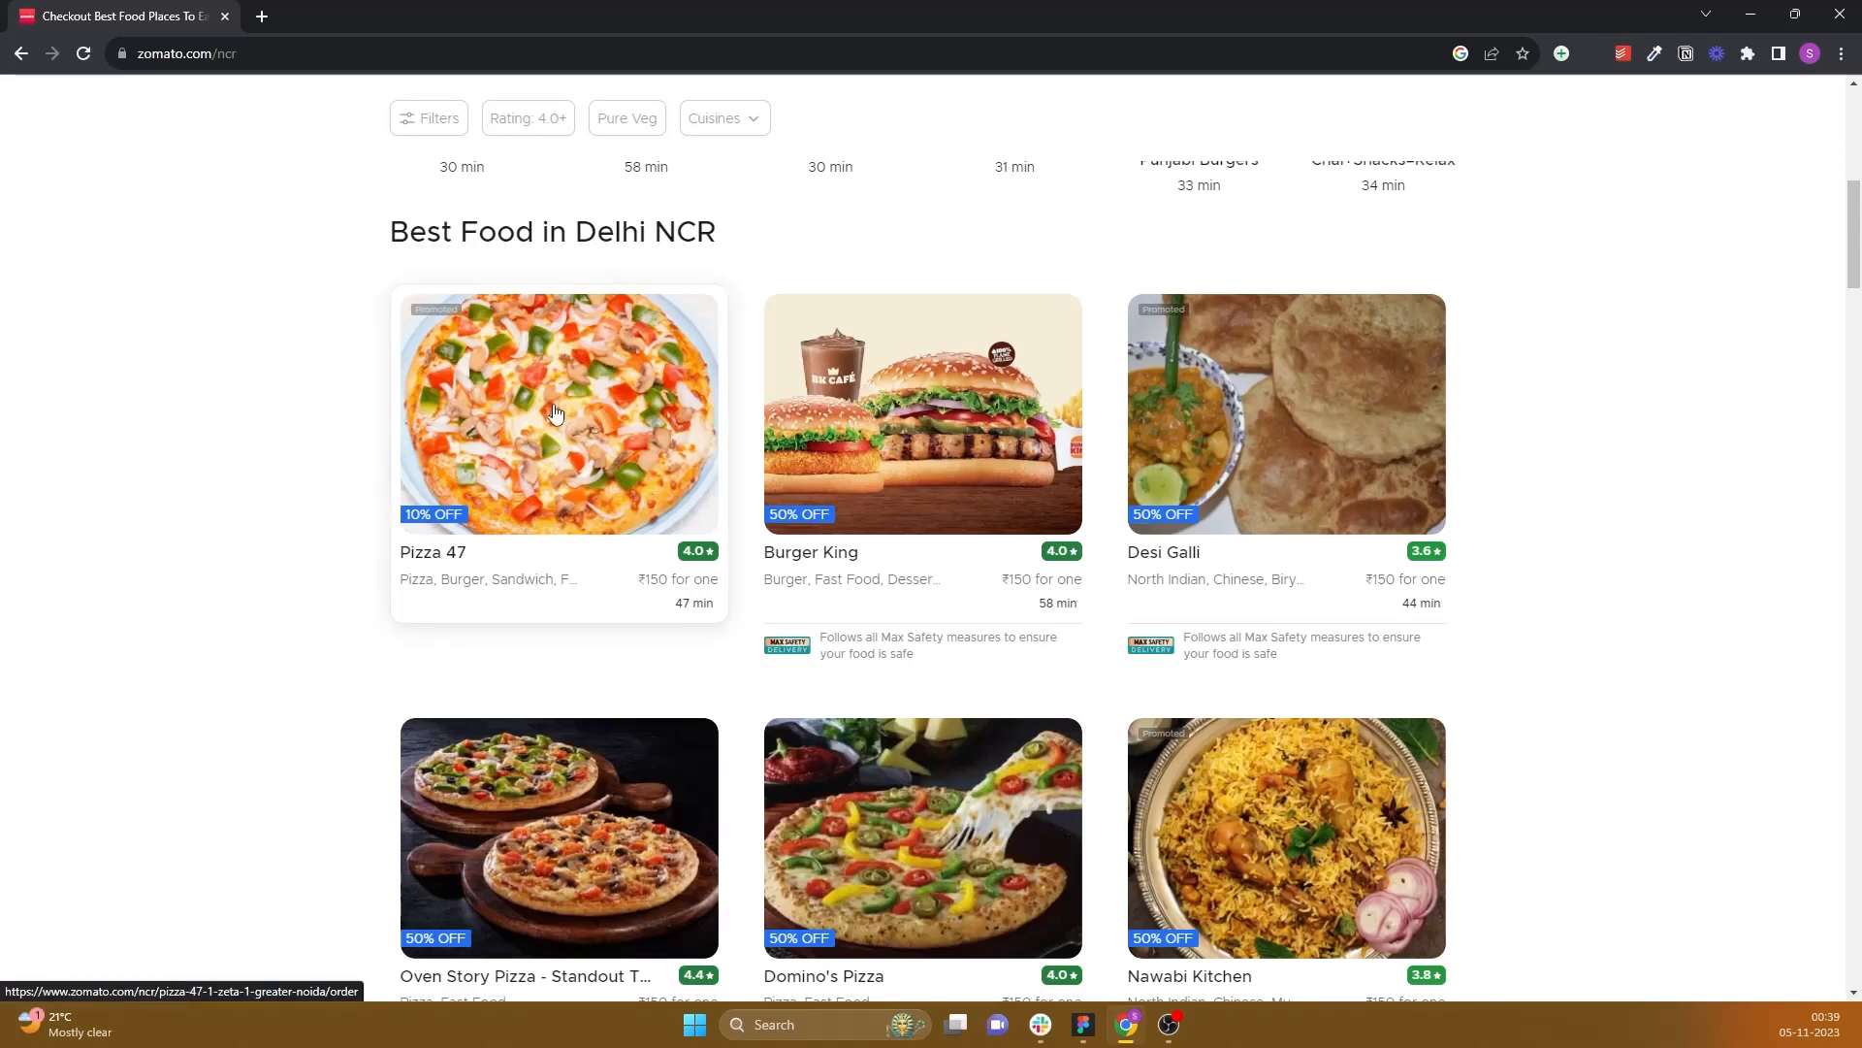
{"action": "key", "text": "alt+Tab"}
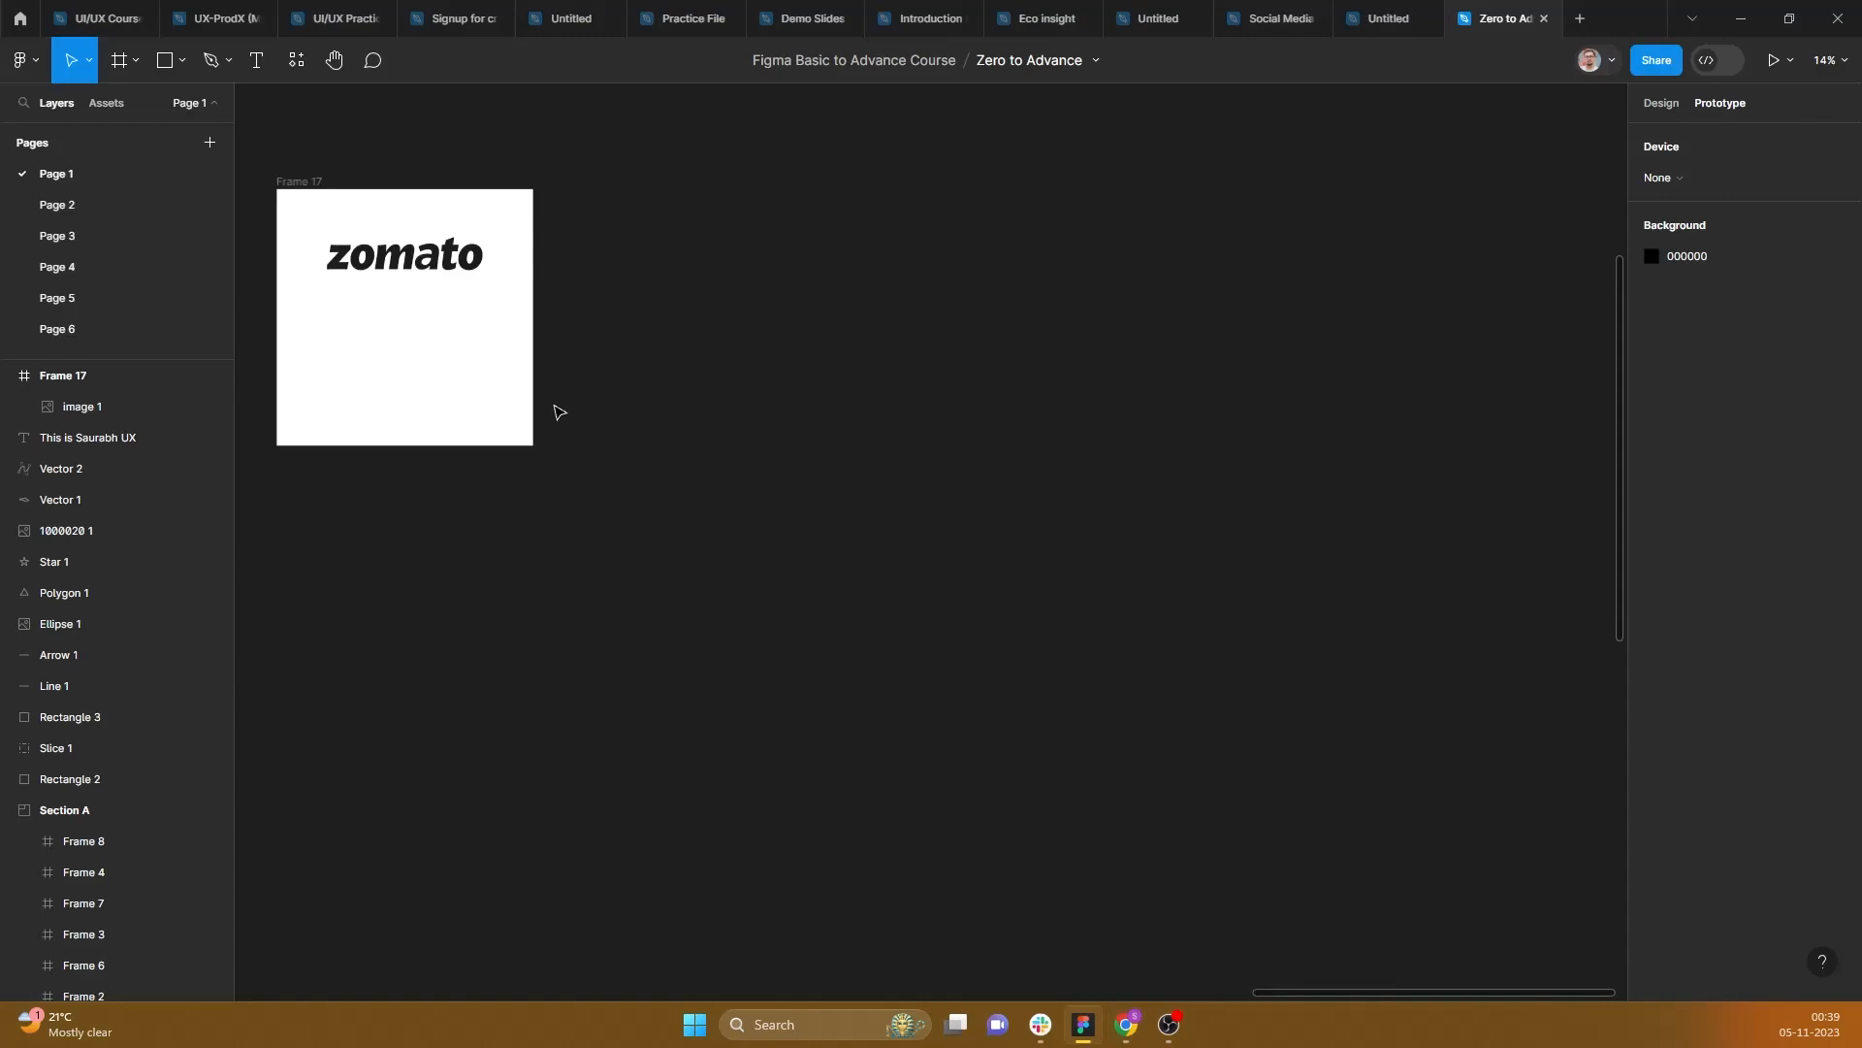
{"action": "key", "text": "alt+Tab"}
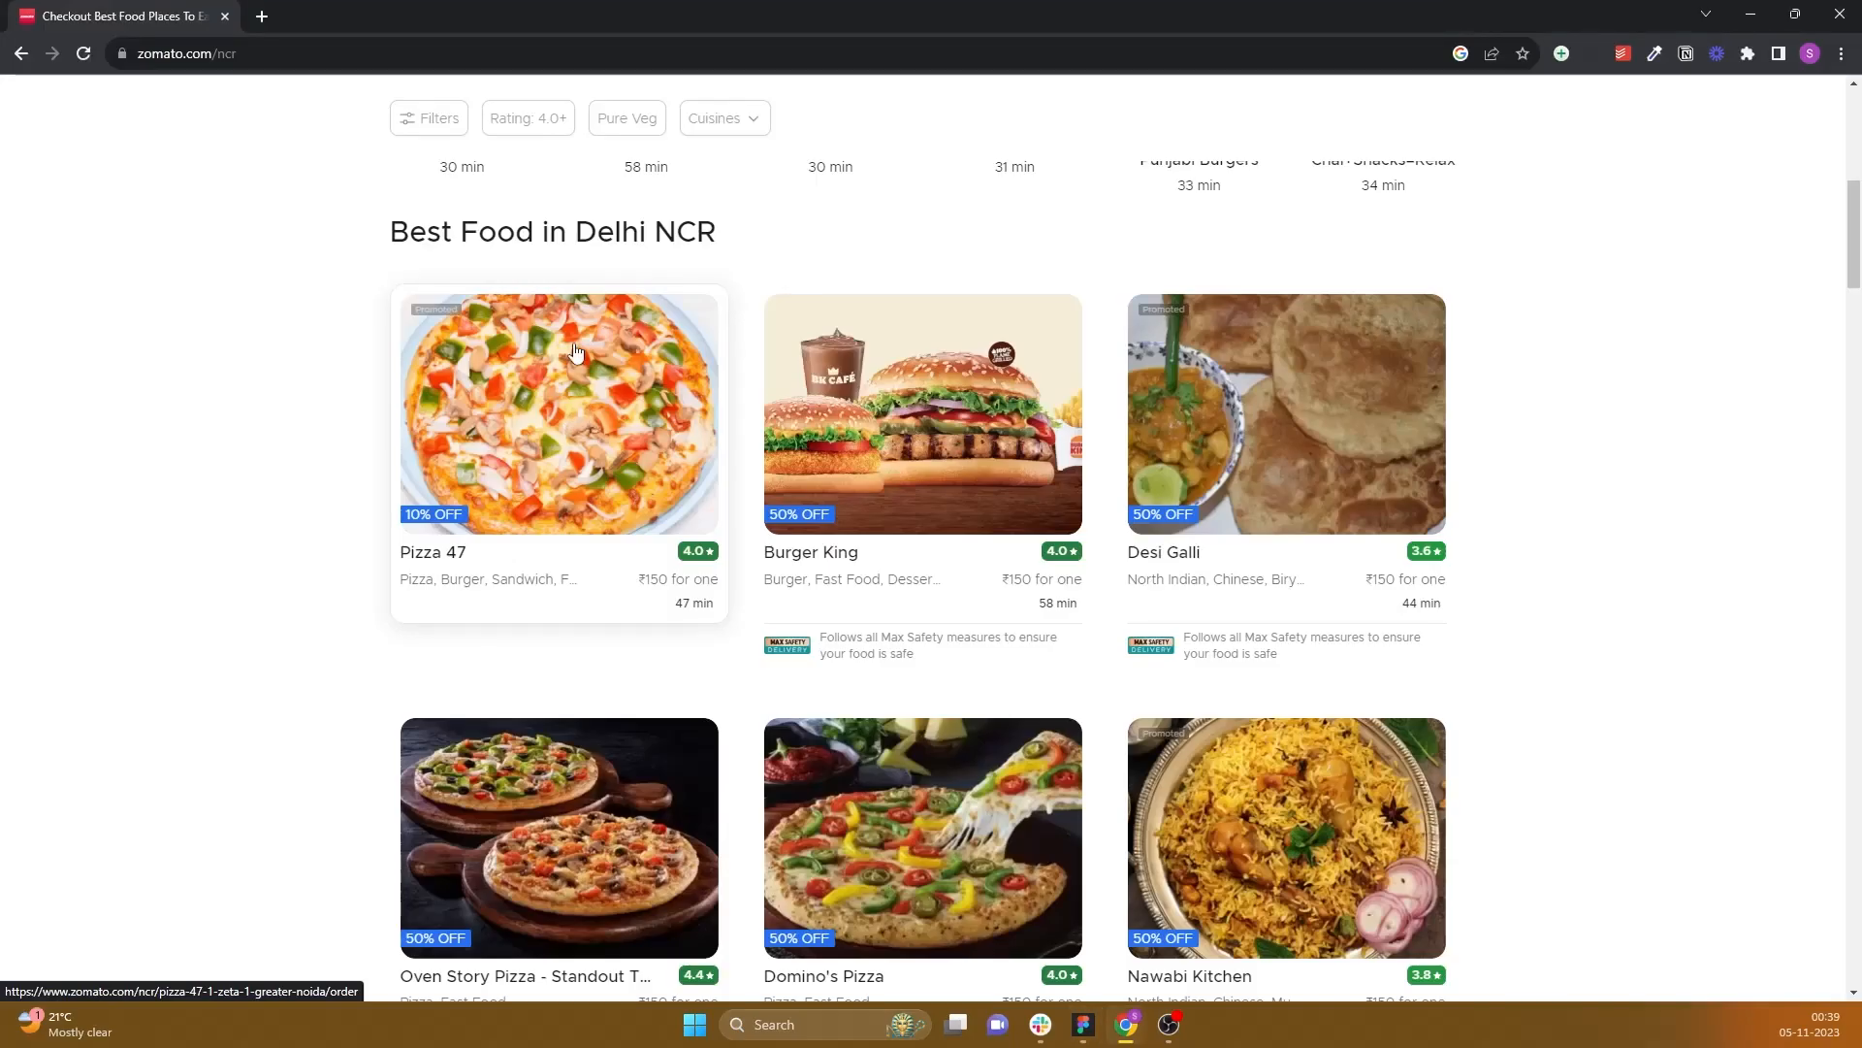
{"action": "key", "text": "alt+Tab"}
{"action": "key", "text": "alt+Tab"}
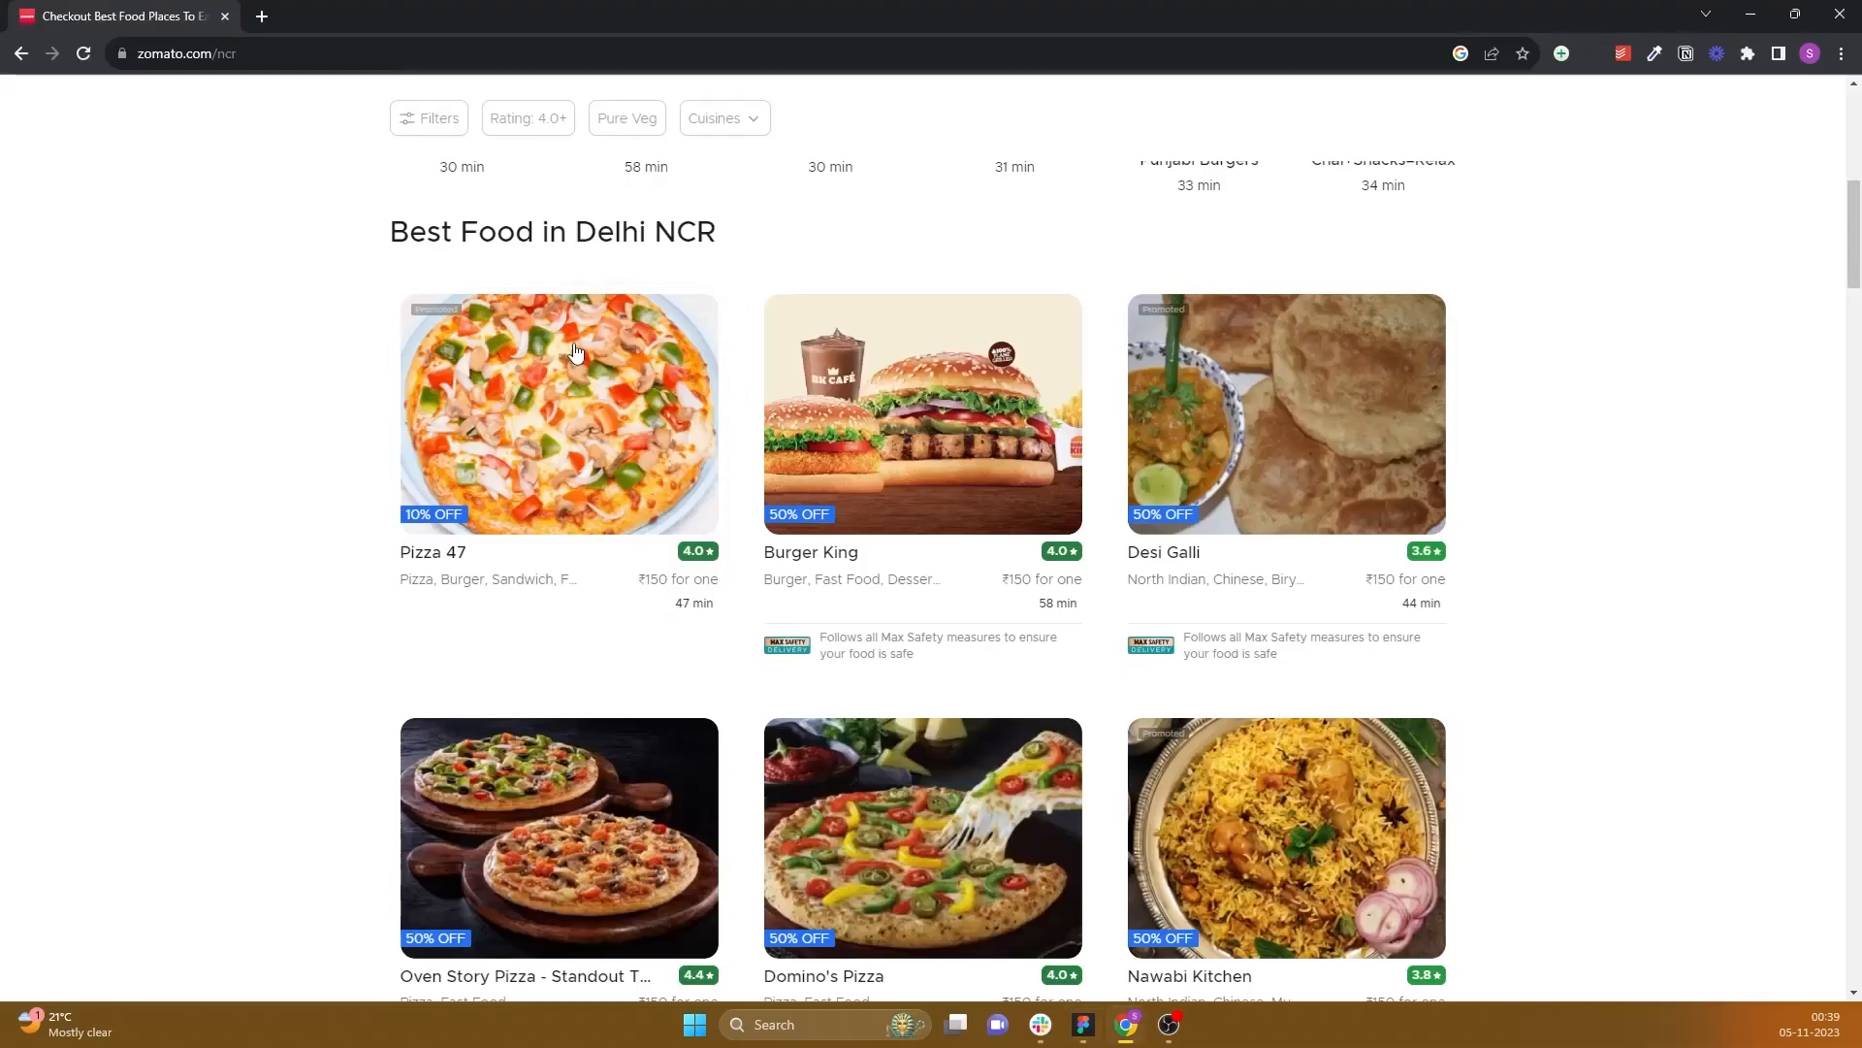
{"action": "key", "text": "alt+Tab"}
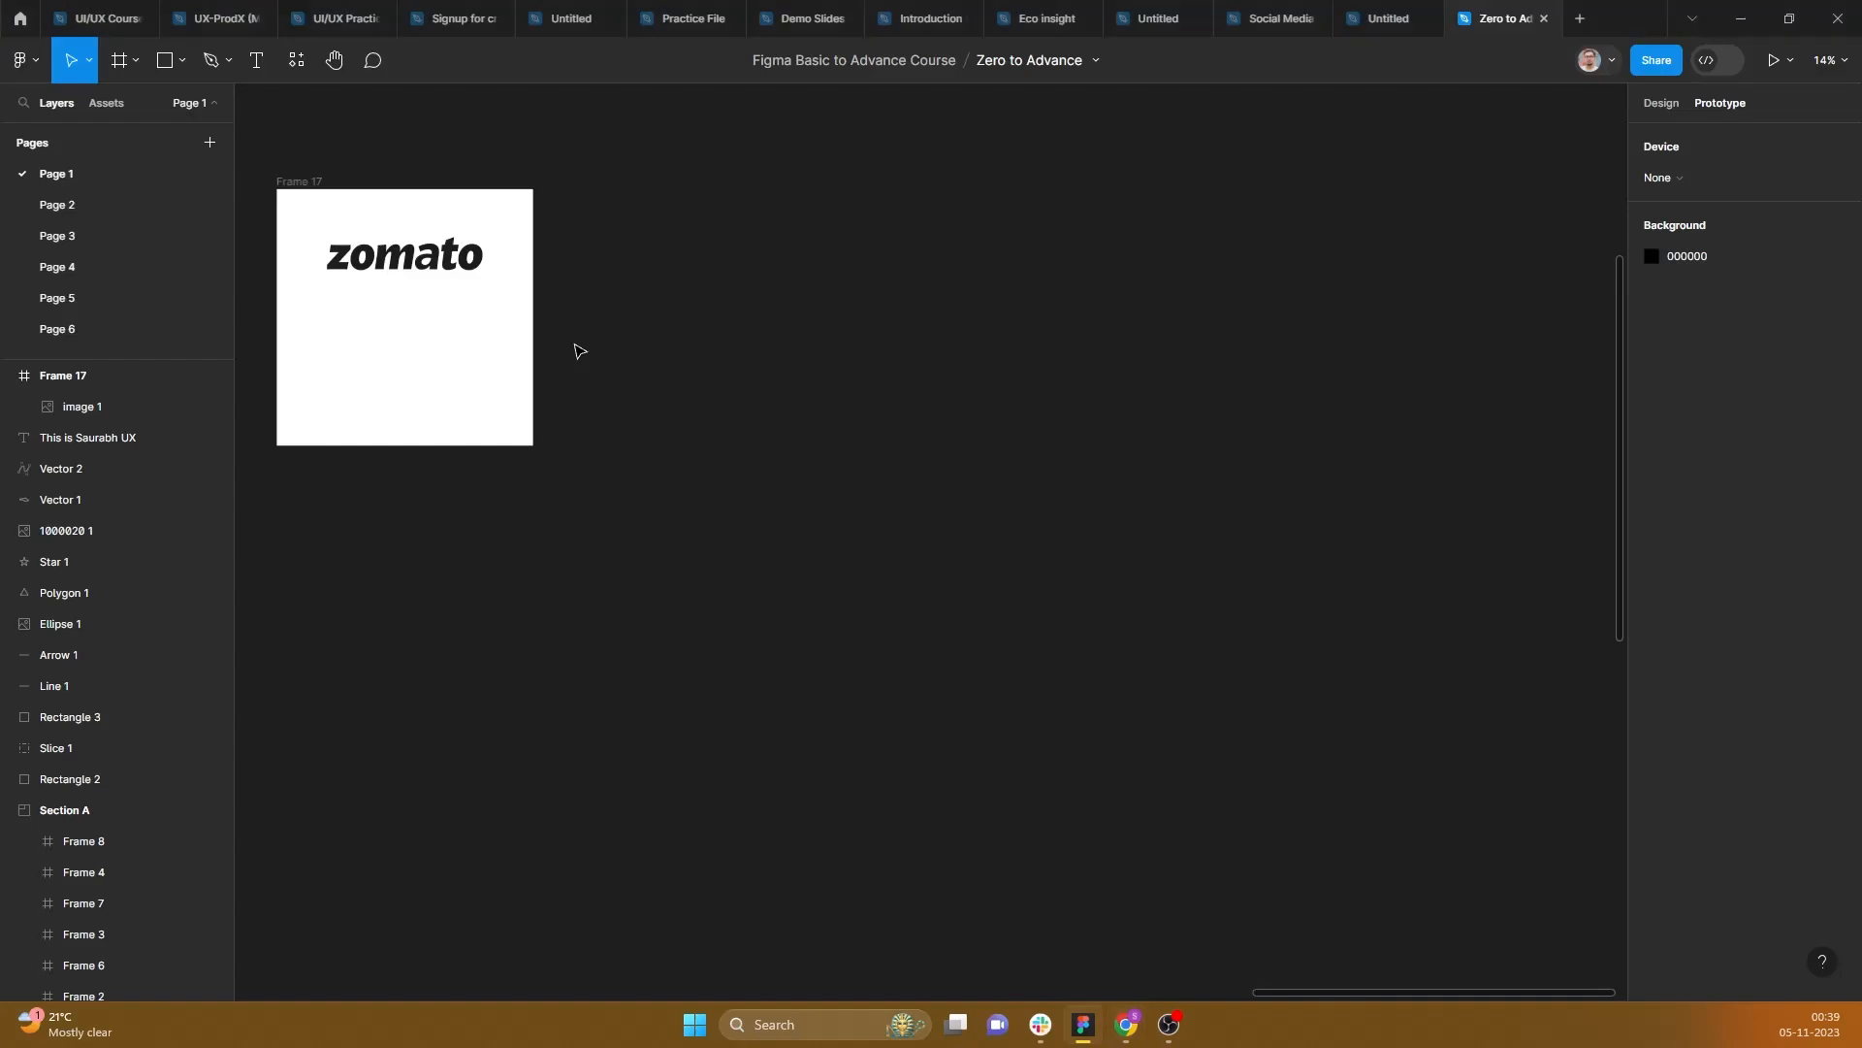
{"action": "key", "text": "alt+Tab"}
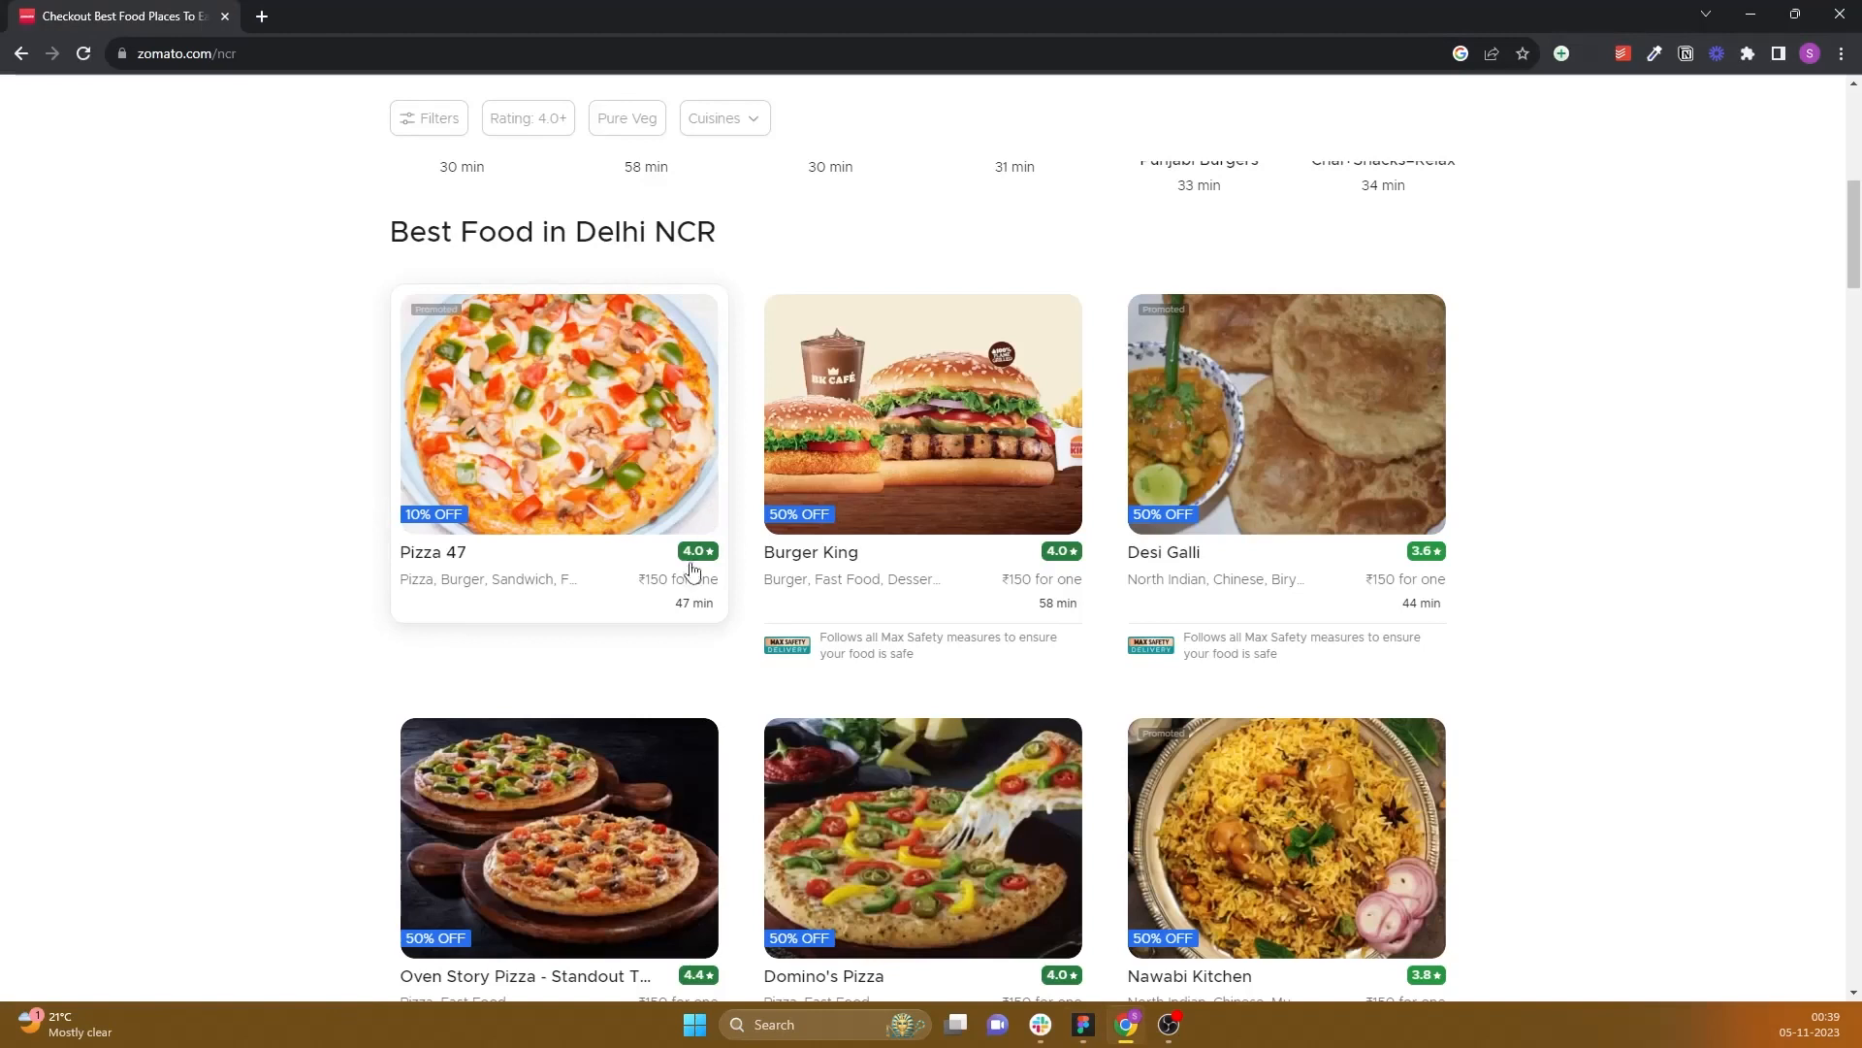
Step: Return to Figma and draw a new square frame of about 1368 × 1368 beside the Zomato logo frame
{"action": "key", "text": "alt+Tab"}
{"action": "left_click", "coordinate": [136, 60]}
{"action": "left_click", "coordinate": [58, 108]}
{"action": "mouse_move", "coordinate": [601, 180]}
{"action": "left_mouse_down"}
{"action": "mouse_move", "coordinate": [818, 398]}
{"action": "mouse_move", "coordinate": [790, 370]}
{"action": "left_mouse_up"}
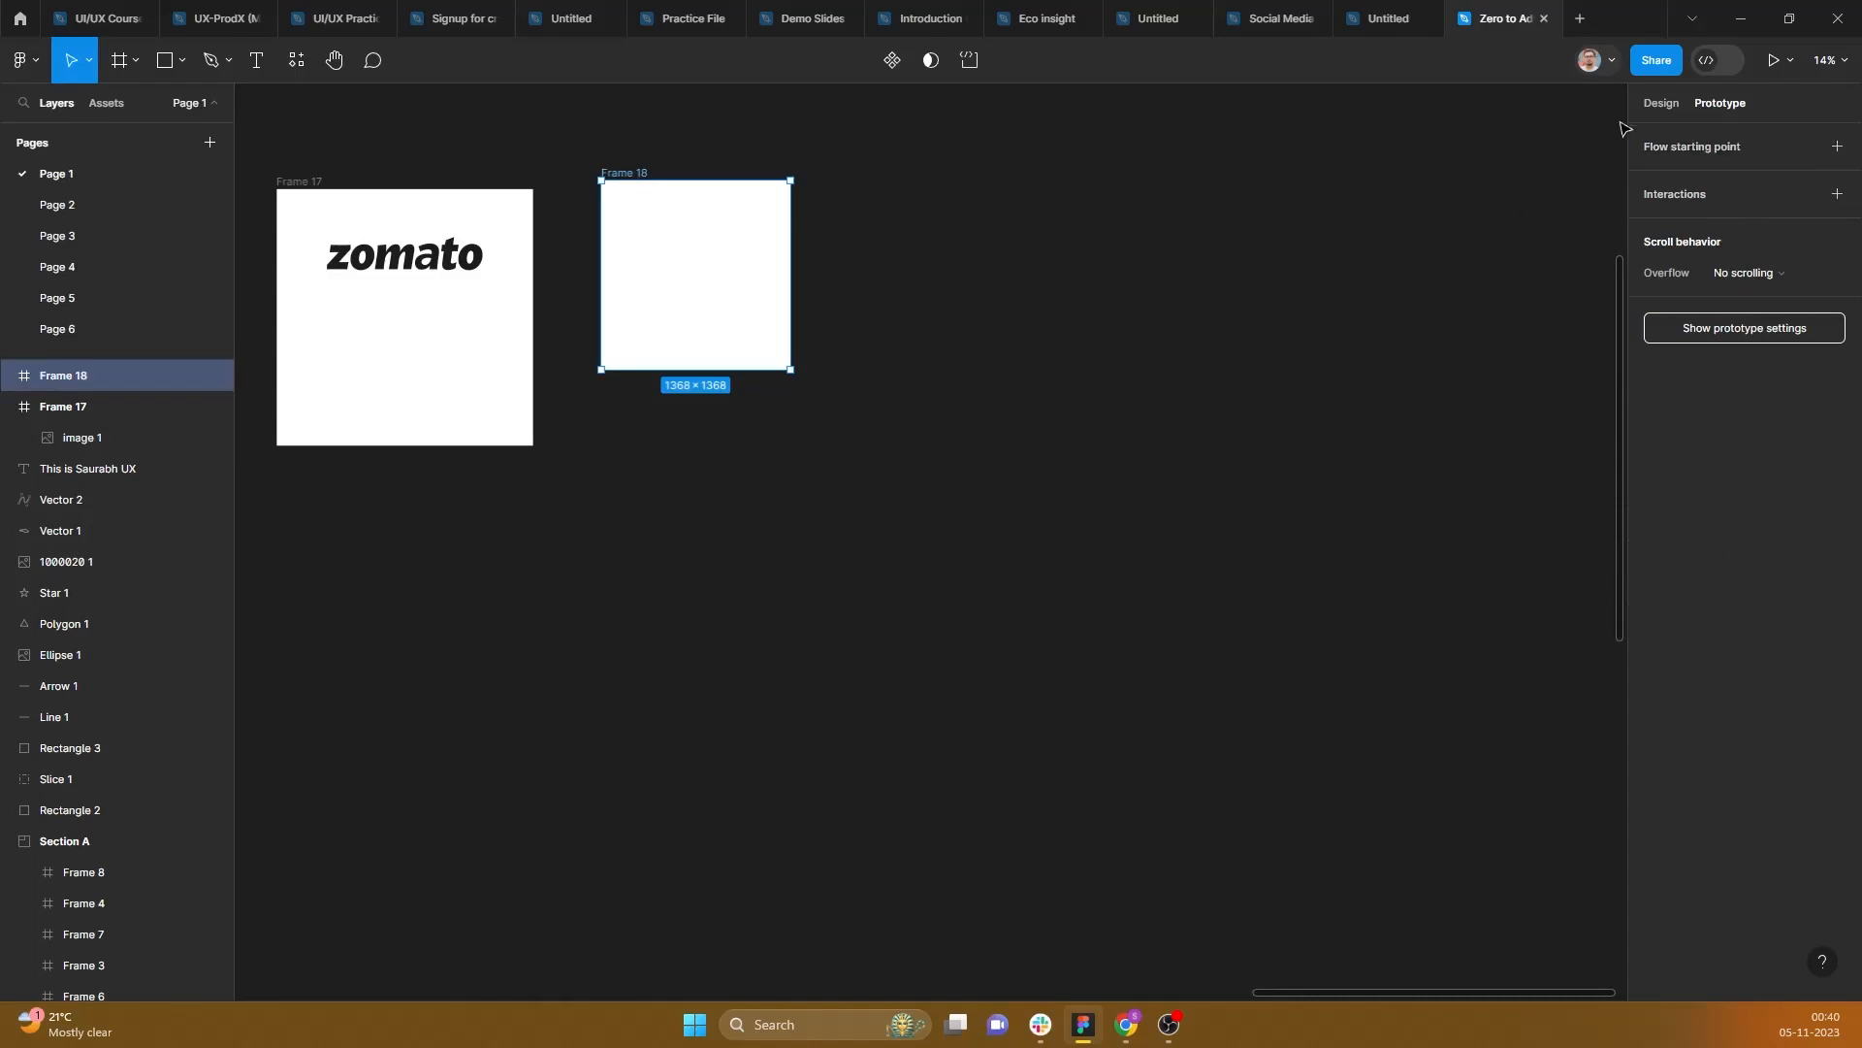
Step: Set the new frame's width to 300 and its height to 400, with proportions unconstrained
{"action": "left_click", "coordinate": [1643, 99]}
{"action": "left_click", "coordinate": [1703, 249]}
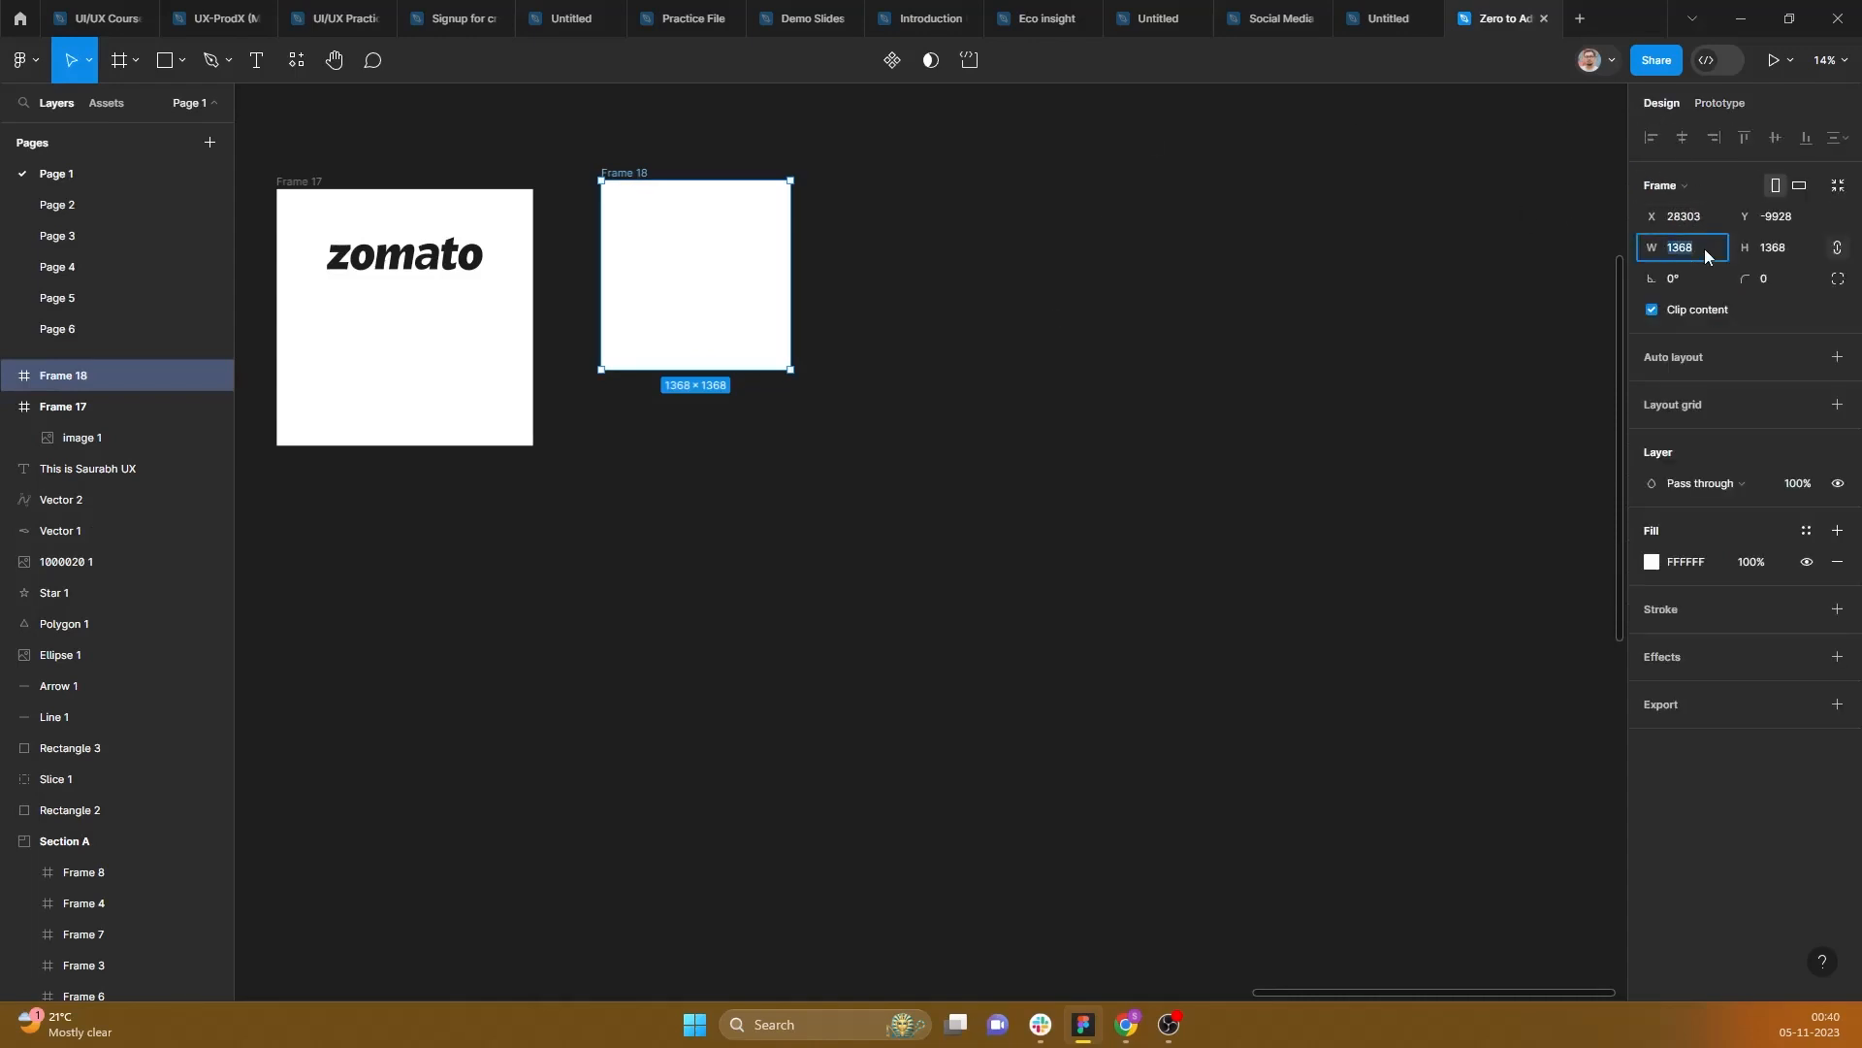
{"action": "type", "text": "300"}
{"action": "key", "text": "Return"}
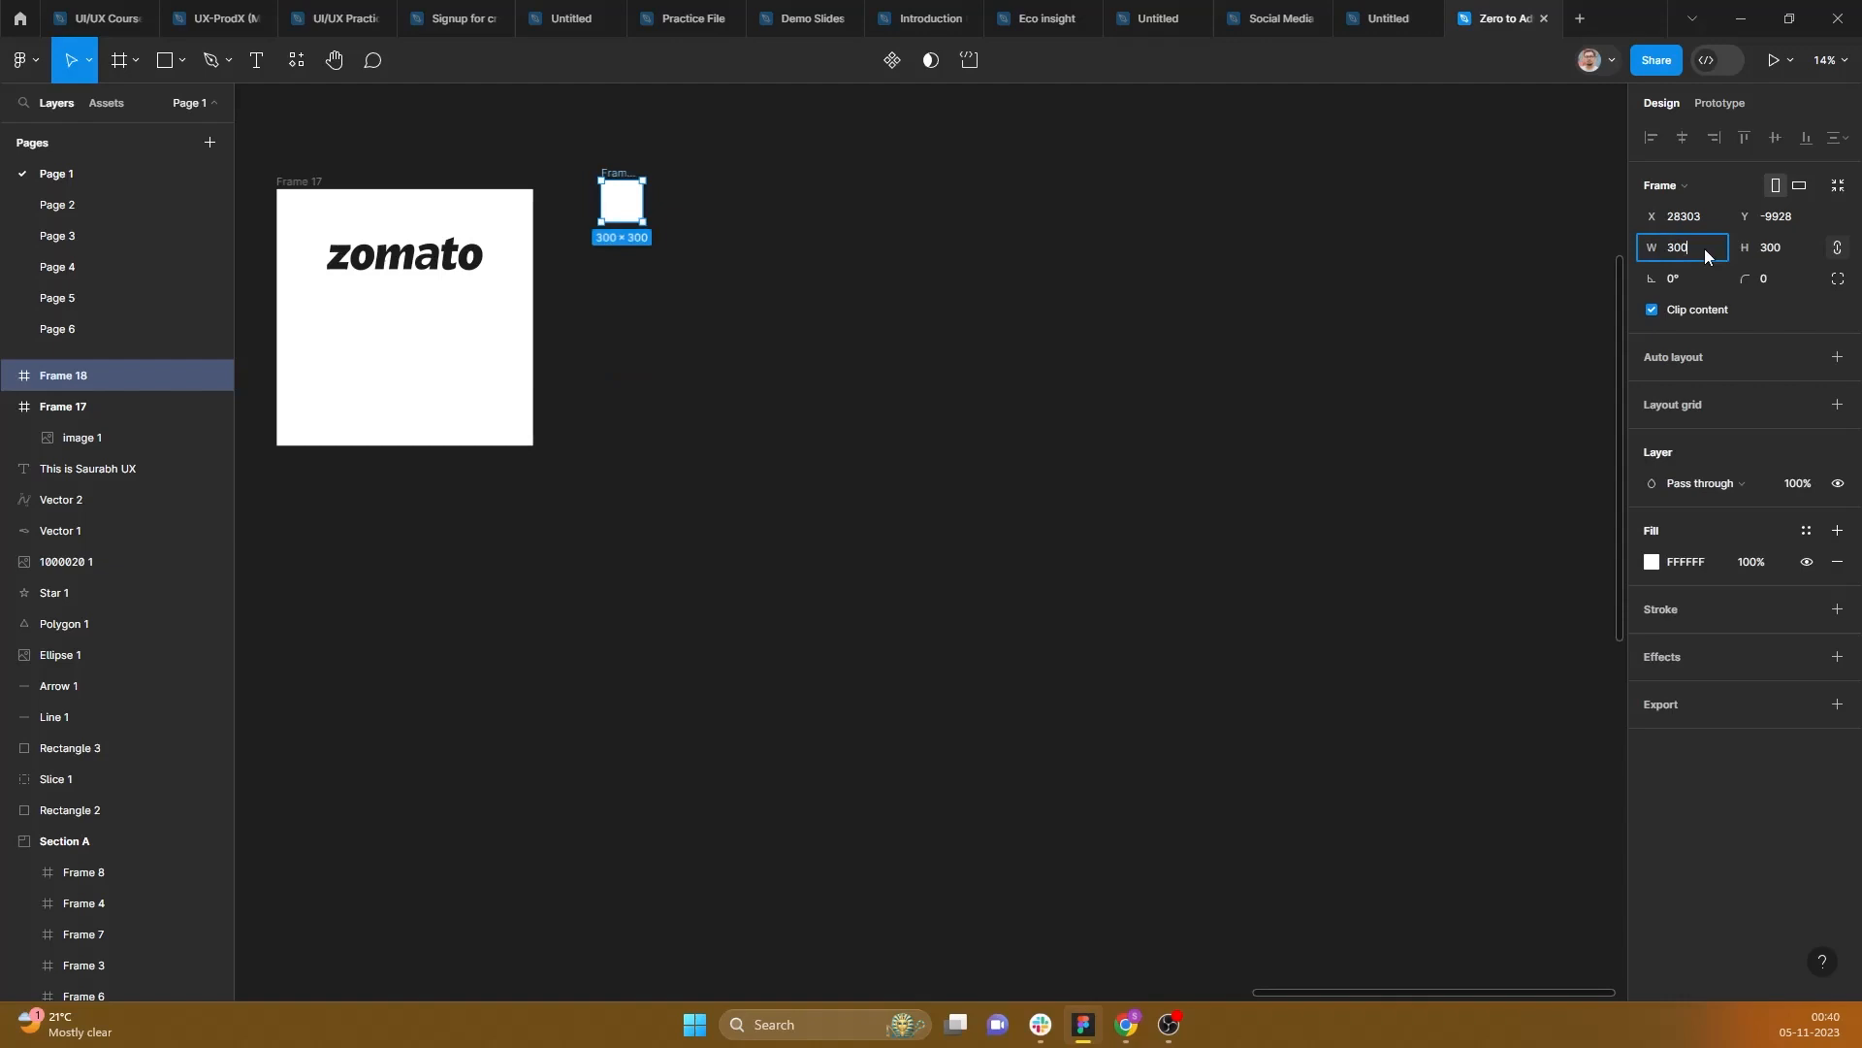
{"action": "key", "text": "Escape"}
{"action": "left_click", "coordinate": [1769, 250]}
{"action": "type", "text": "400"}
{"action": "key", "text": "Return"}
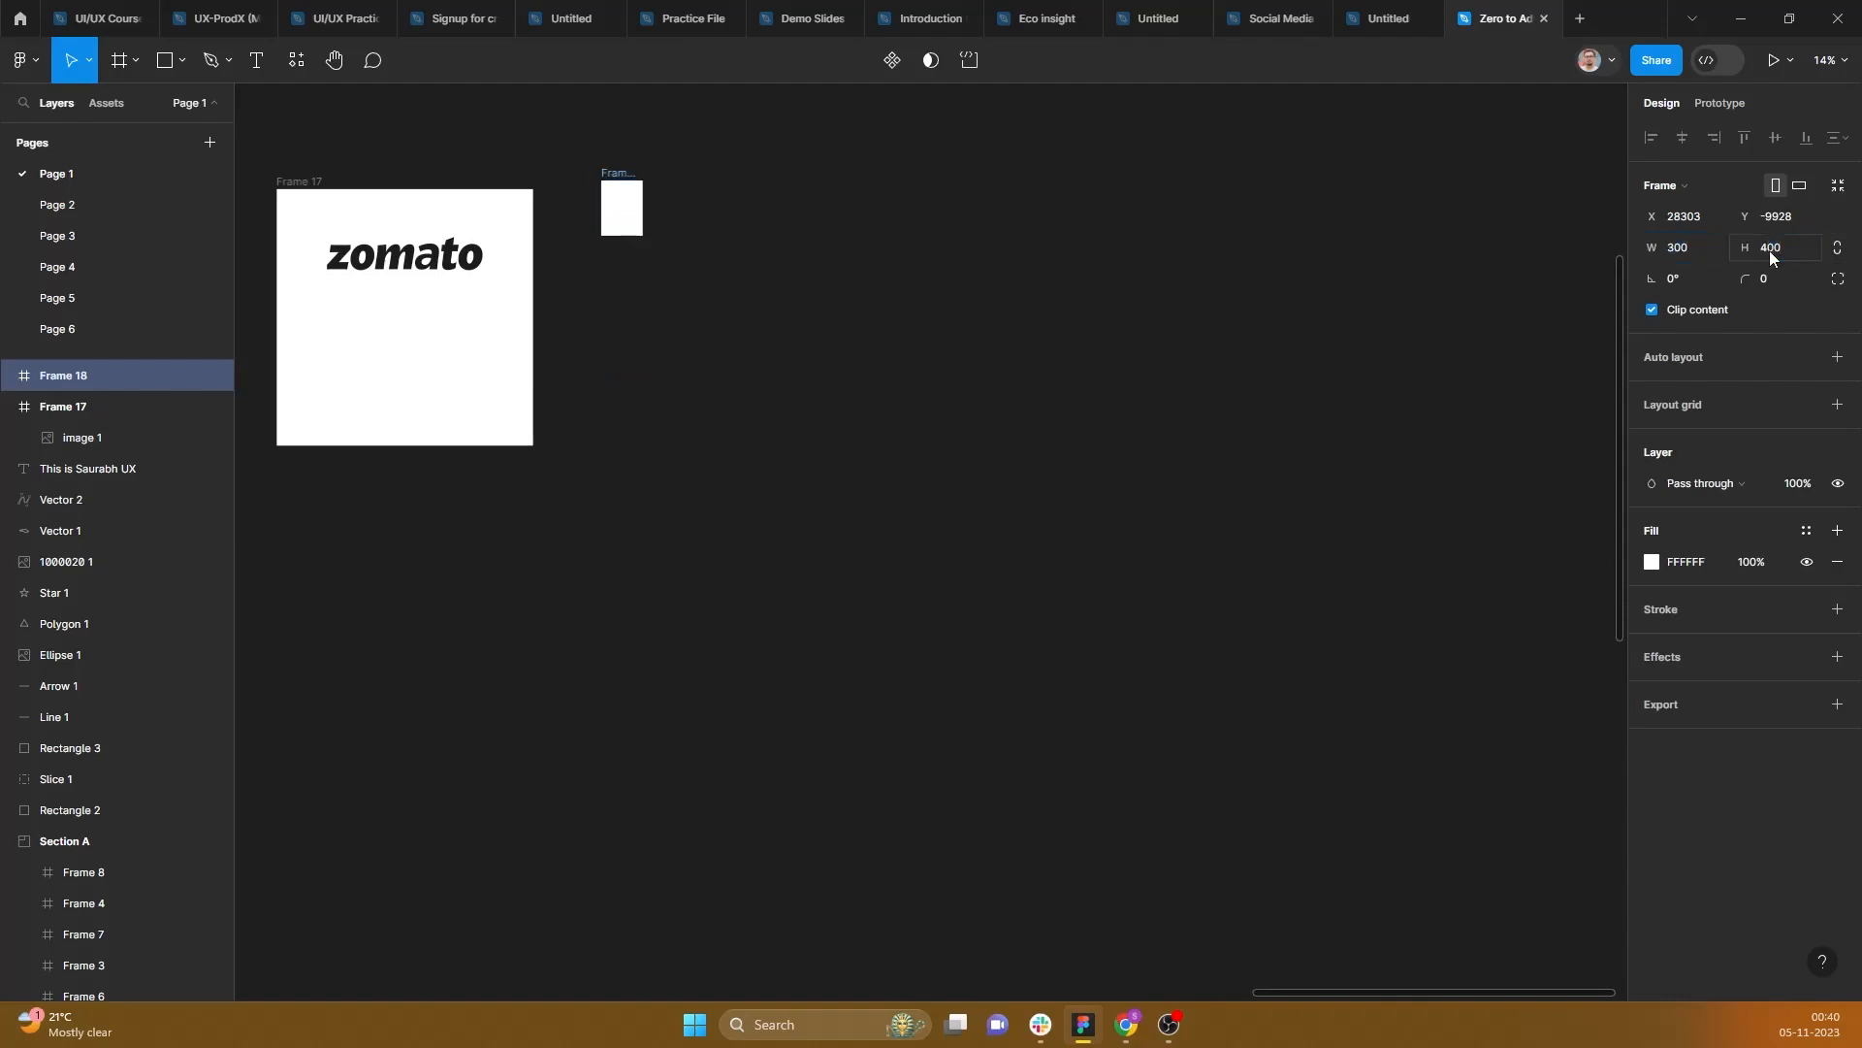
Step: Set the width of the new card frame beside the Zomato logo frame to 360
{"action": "scroll", "coordinate": [771, 185], "scroll_direction": "up", "scroll_amount": 4}
{"action": "scroll", "coordinate": [579, 248], "scroll_direction": "up", "scroll_amount": 1}
{"action": "left_click_drag", "start_coordinate": [486, 266], "coordinate": [1022, 411]}
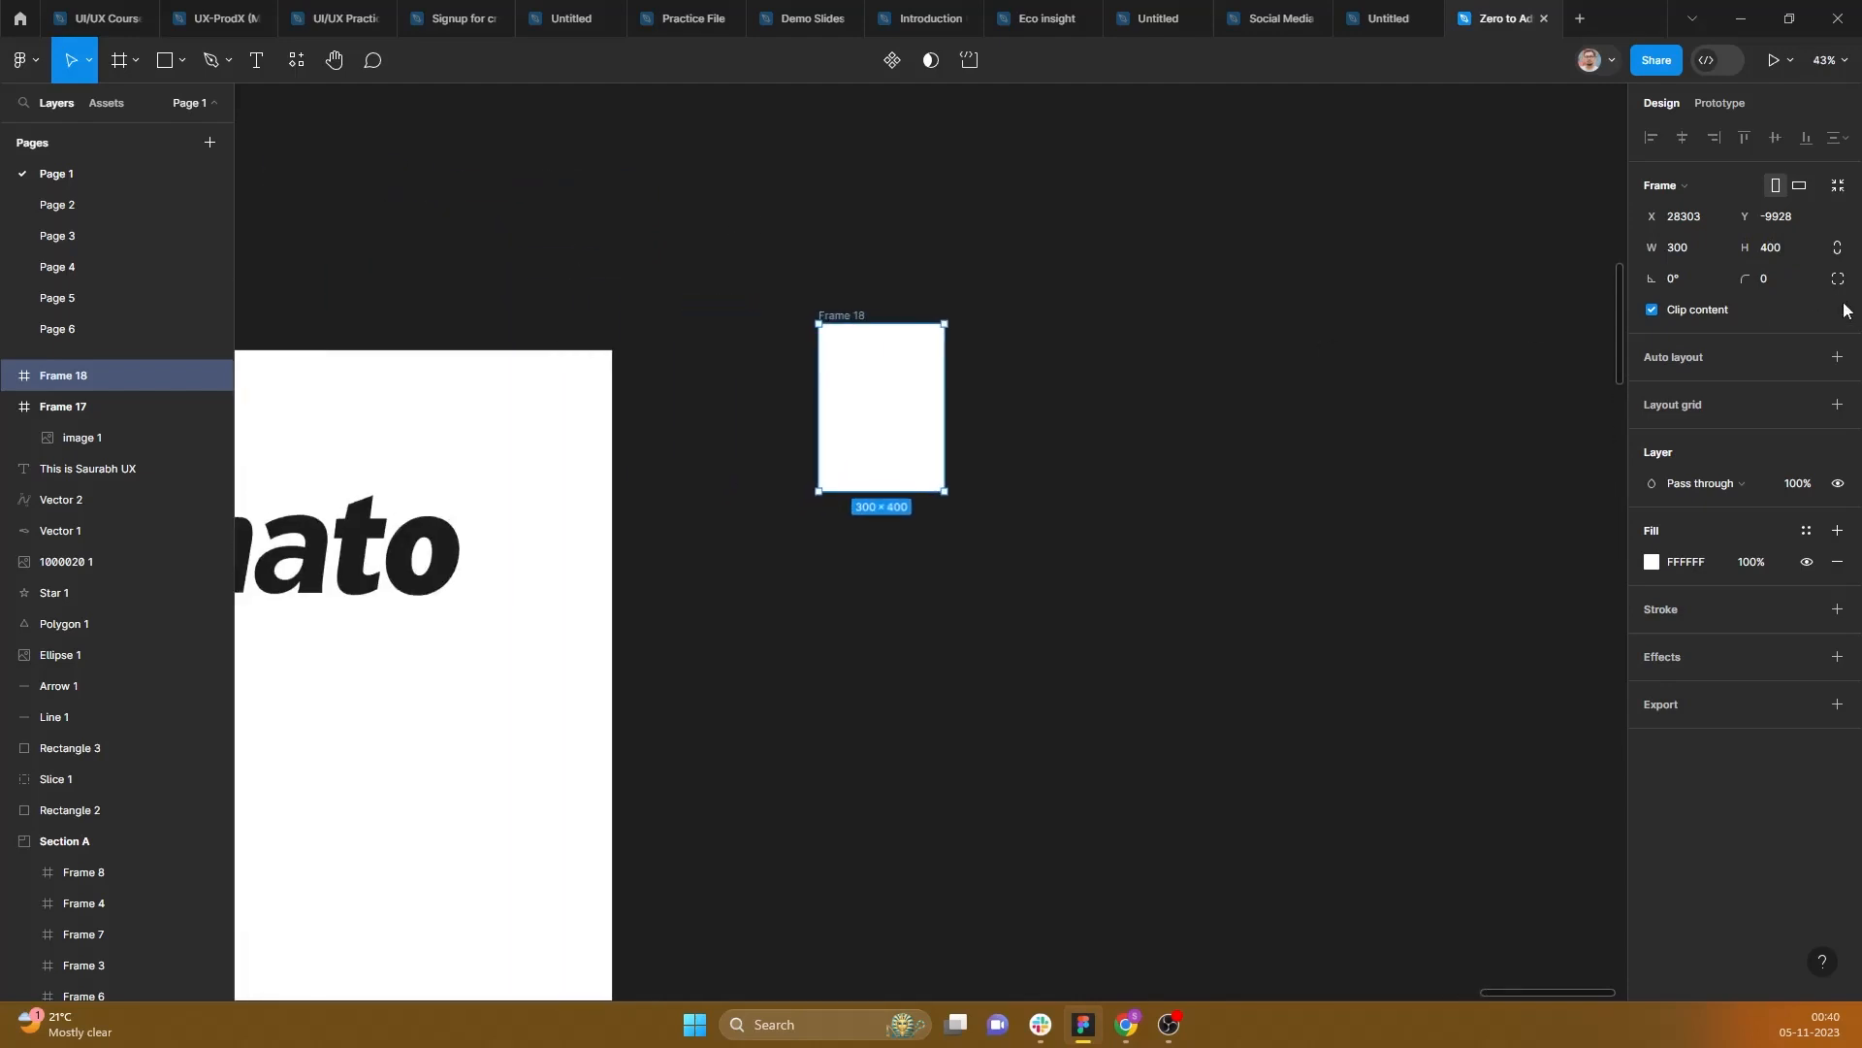
{"action": "double_click", "coordinate": [1679, 250]}
{"action": "type", "text": "360"}
{"action": "key", "text": "Return"}
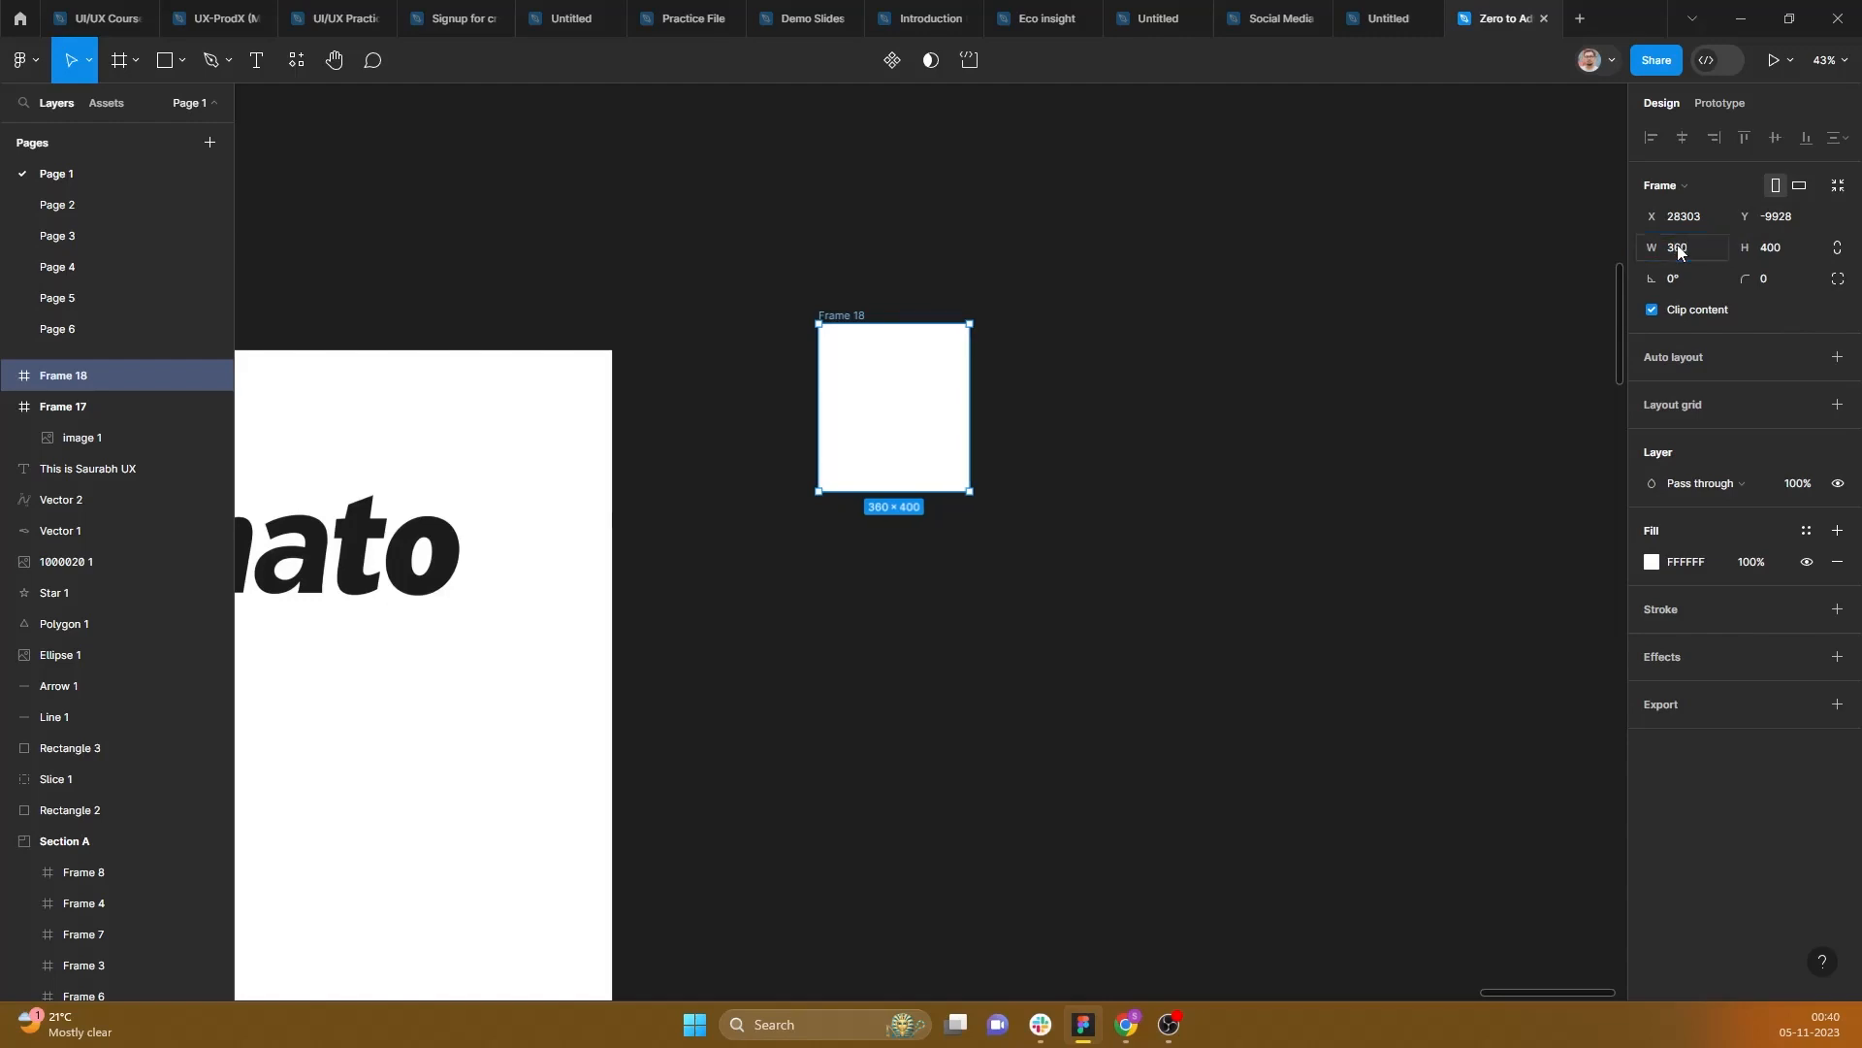
Step: Check the restaurant cards on the Zomato page and set the Figma card frame's corner radius to 40
{"action": "key", "text": "shift+2"}
{"action": "key", "text": "alt+Tab"}
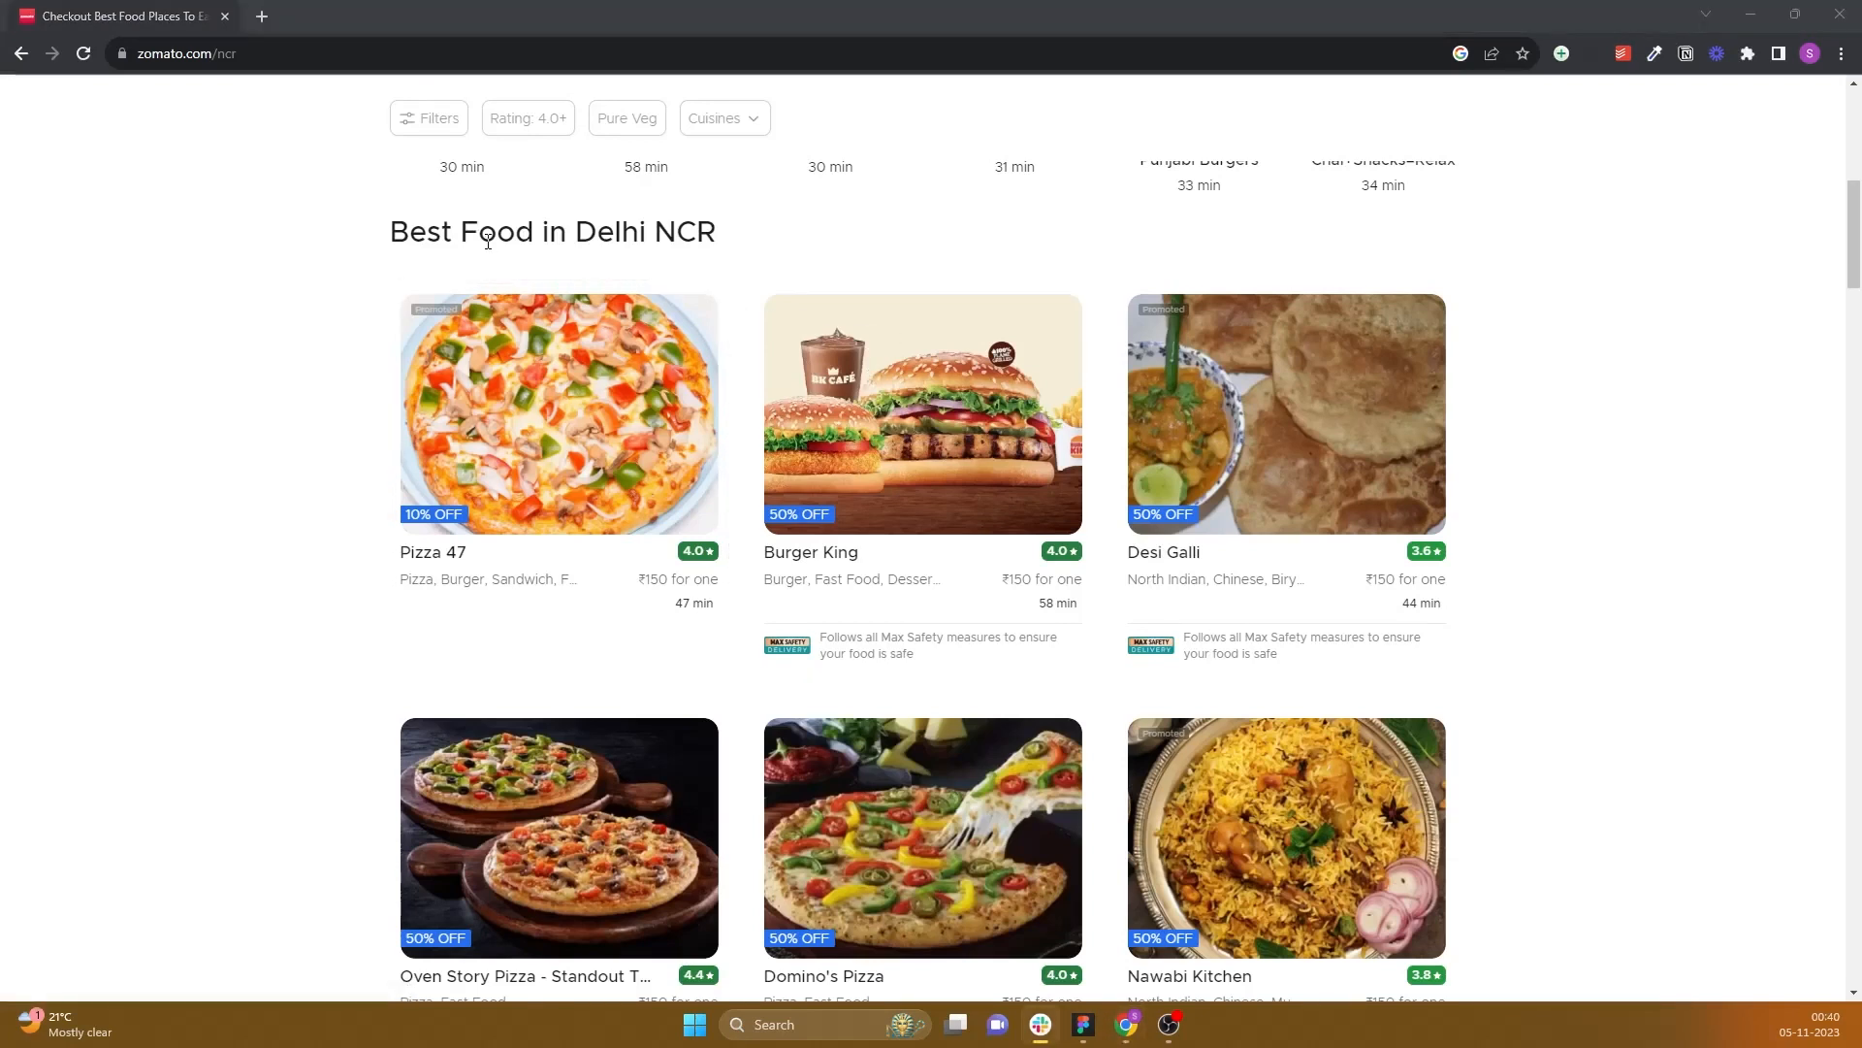
{"action": "key", "text": "alt+Tab"}
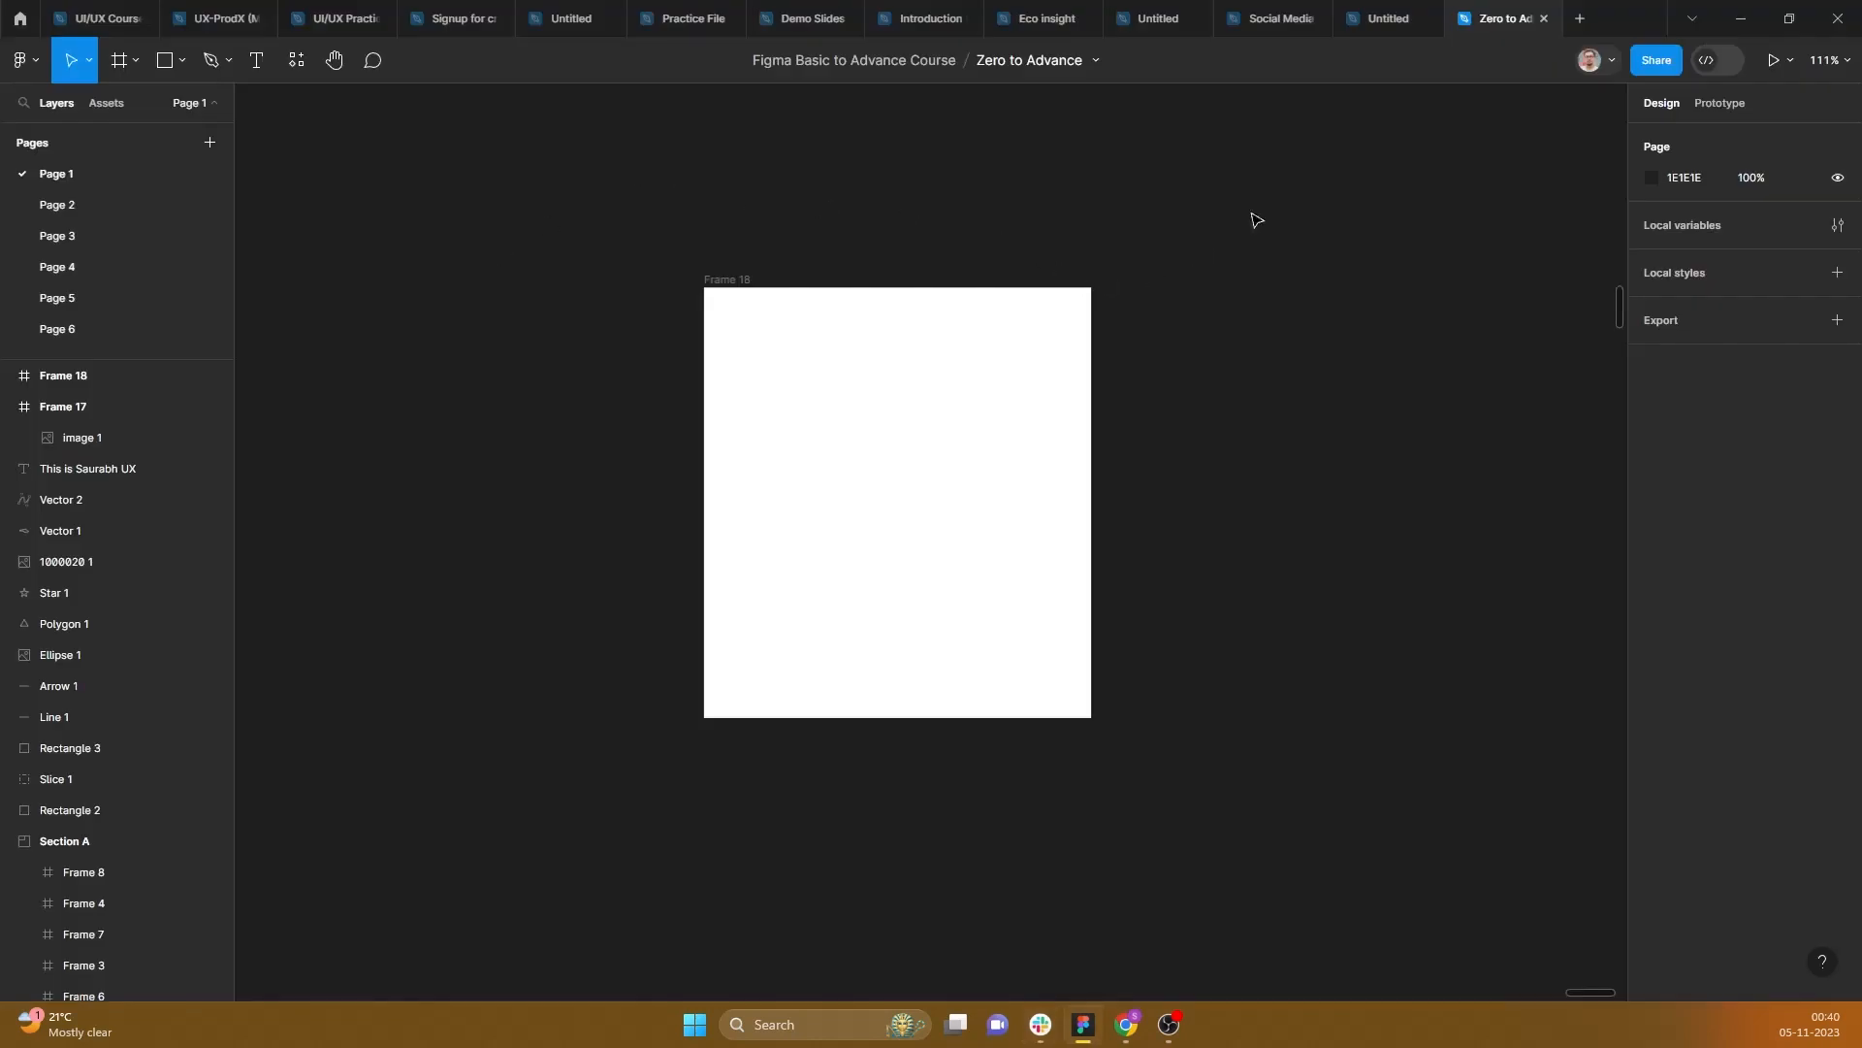
{"action": "left_click", "coordinate": [973, 373]}
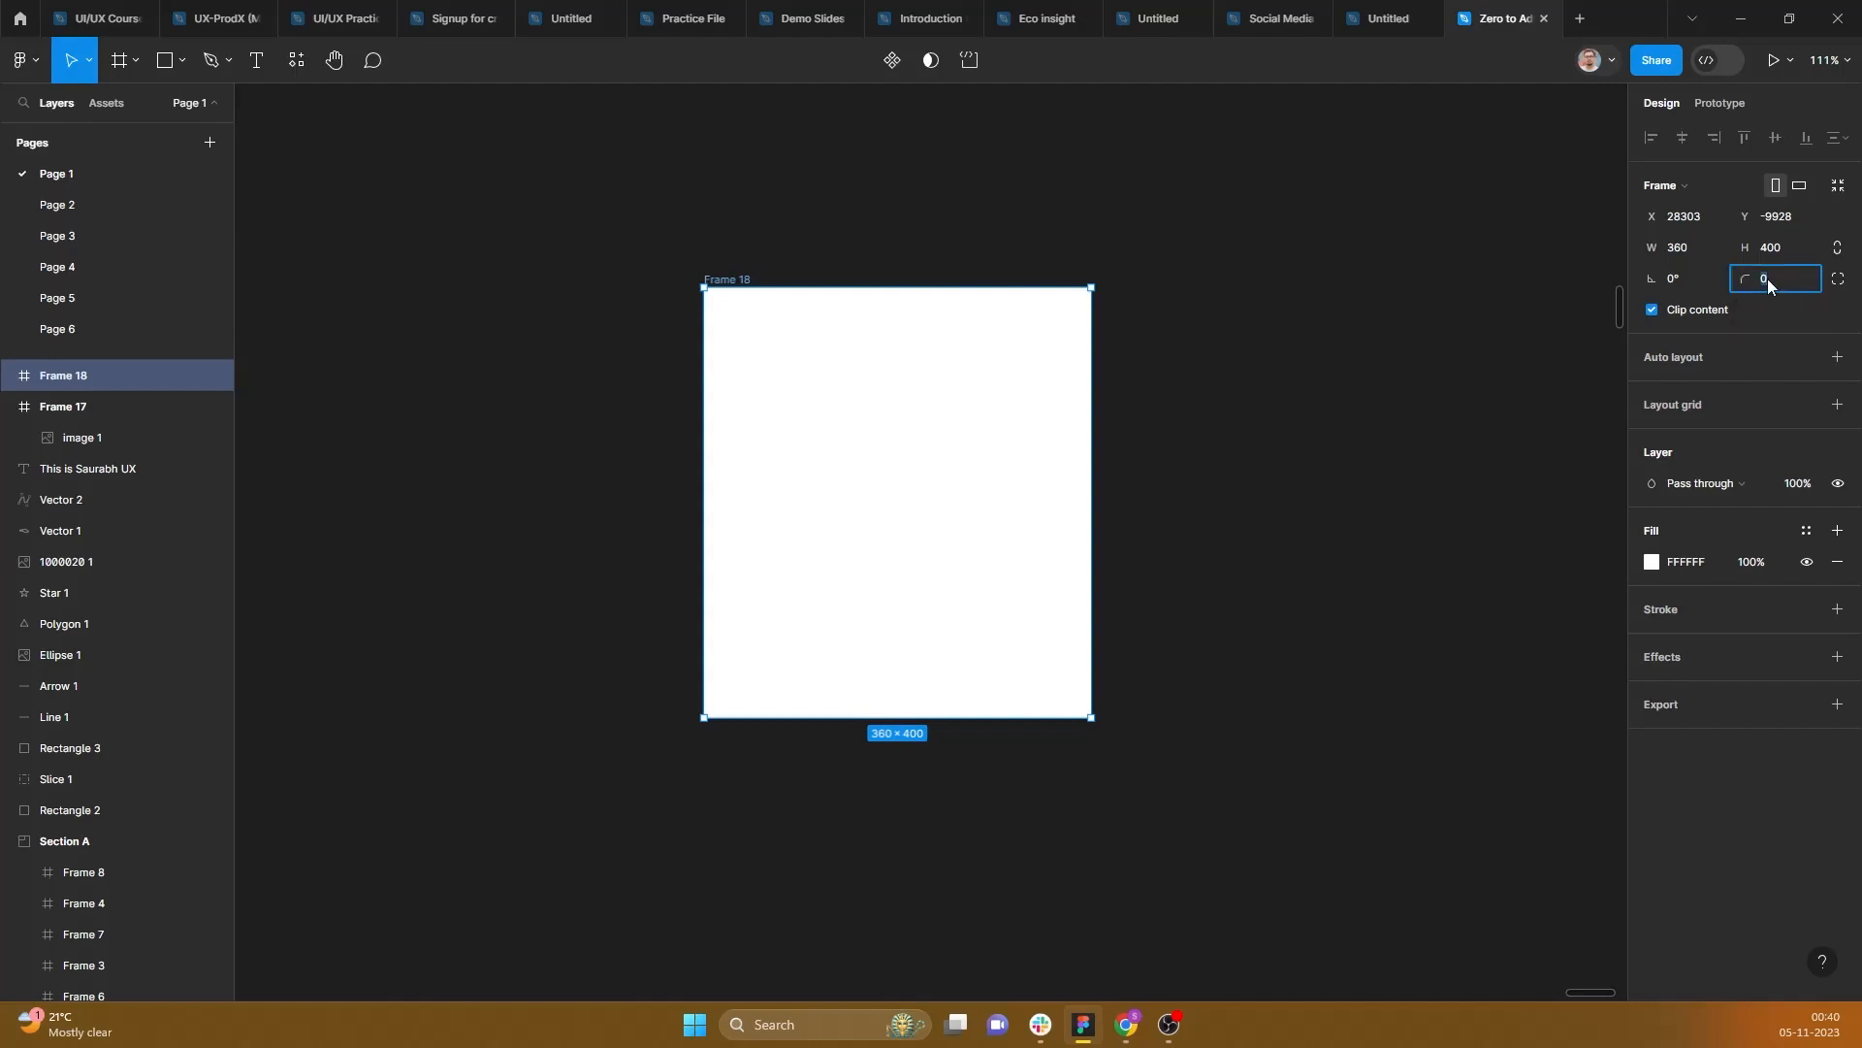
{"action": "type", "text": "40"}
{"action": "key", "text": "Return"}
{"action": "left_click", "coordinate": [1328, 390]}
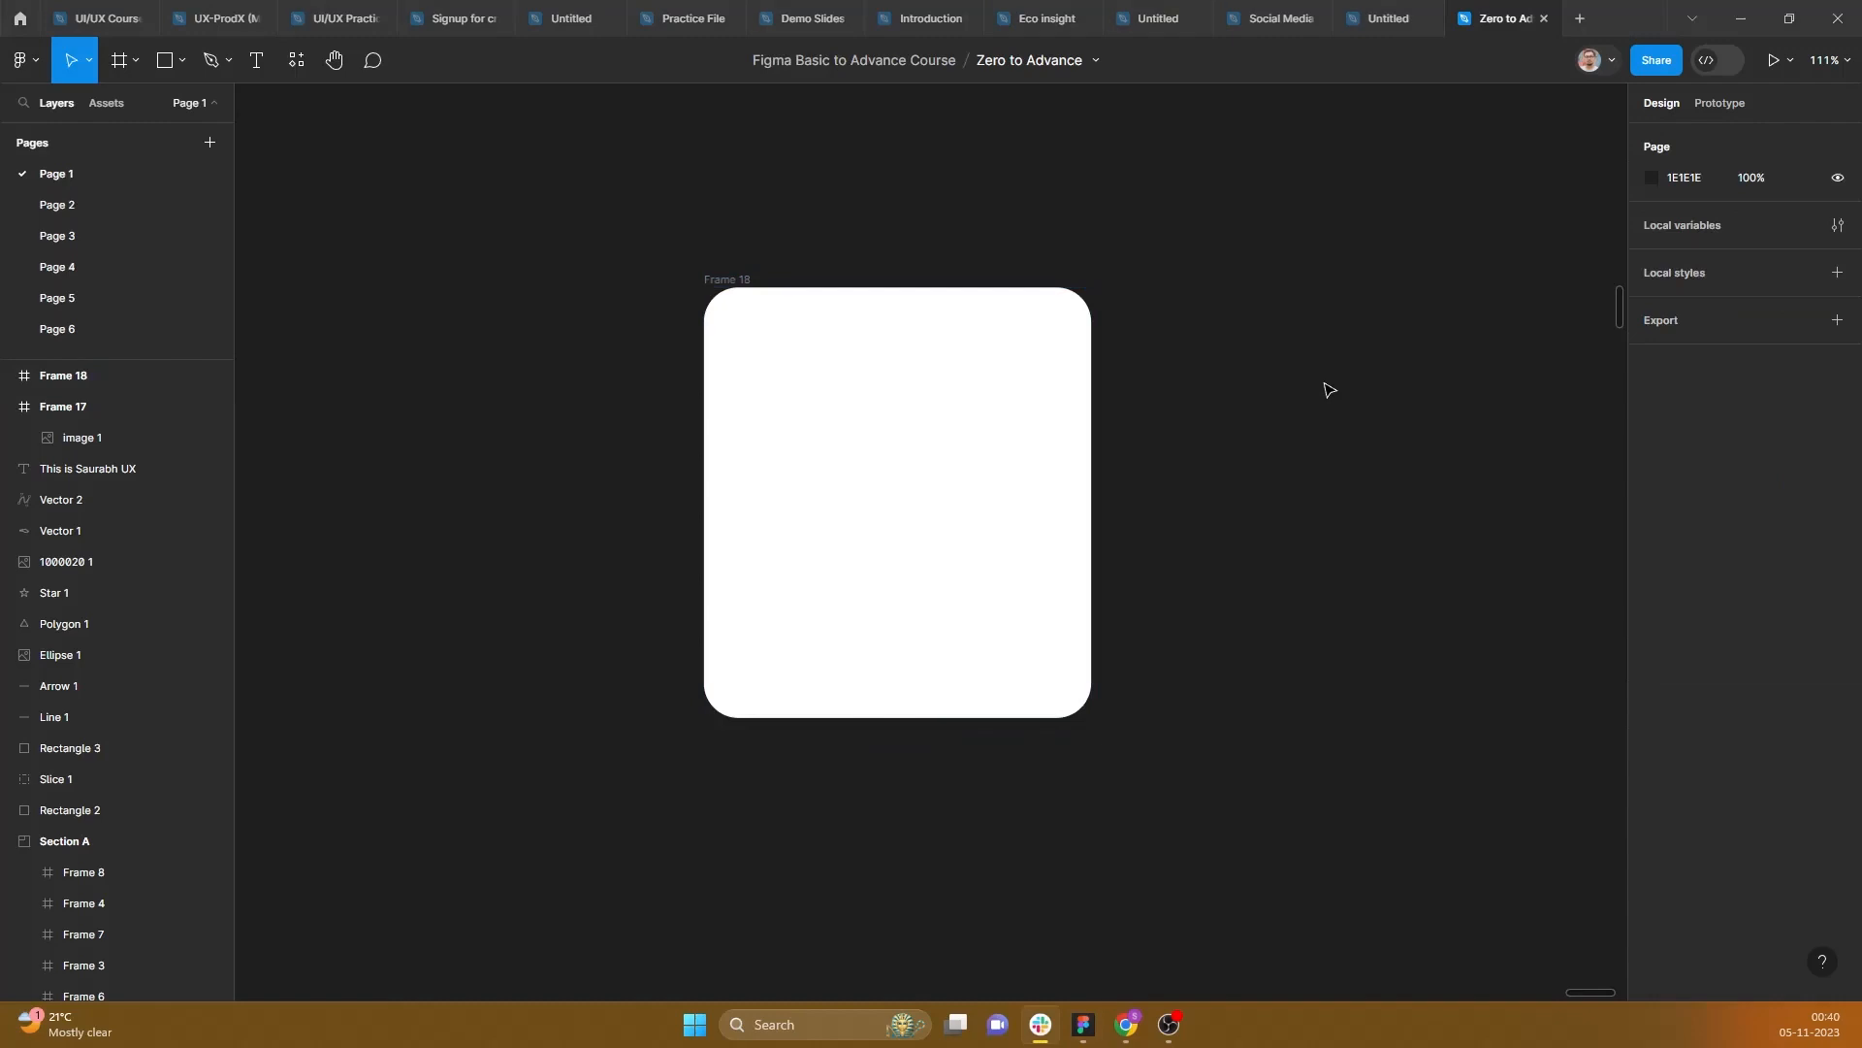
Step: Using the Zomato cards as reference, draw an image frame of about 308 × 199 inside the upper part of the card
{"action": "left_click", "coordinate": [1231, 343]}
{"action": "key", "text": "alt+Tab"}
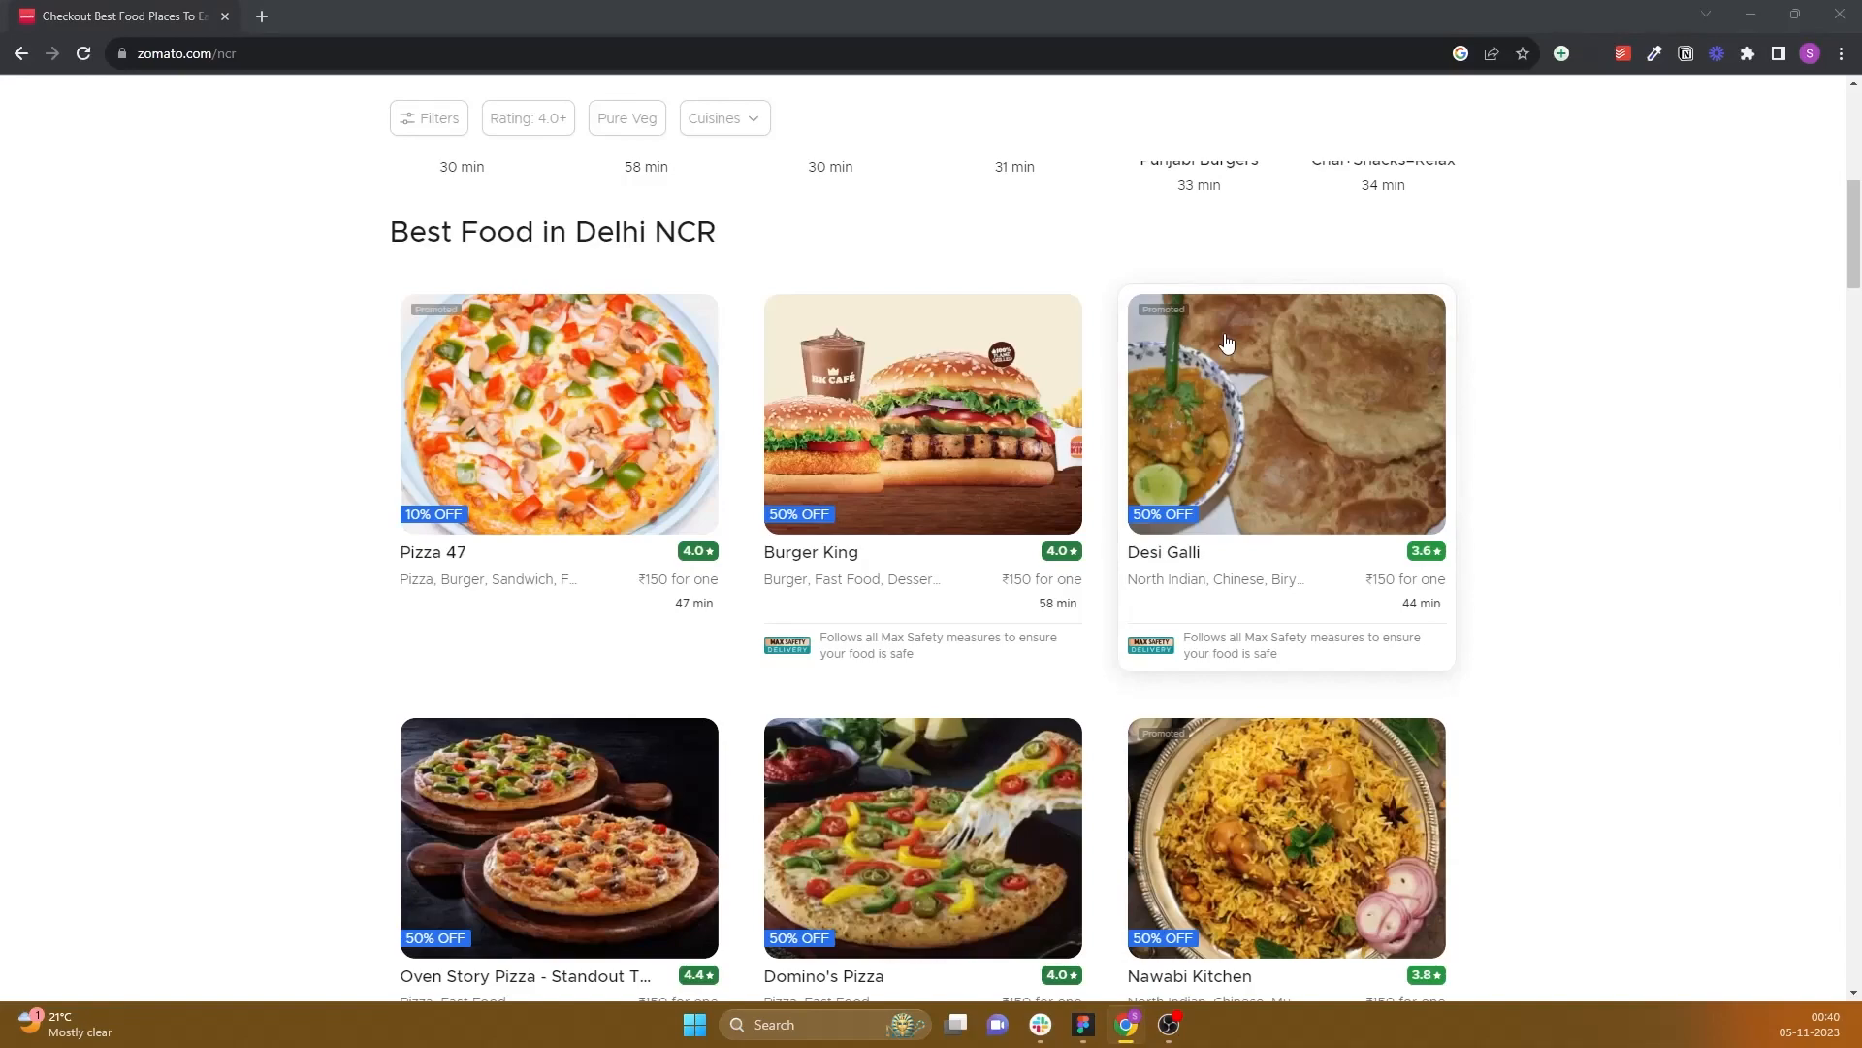
{"action": "key", "text": "alt+Tab"}
{"action": "key", "text": "alt+Tab"}
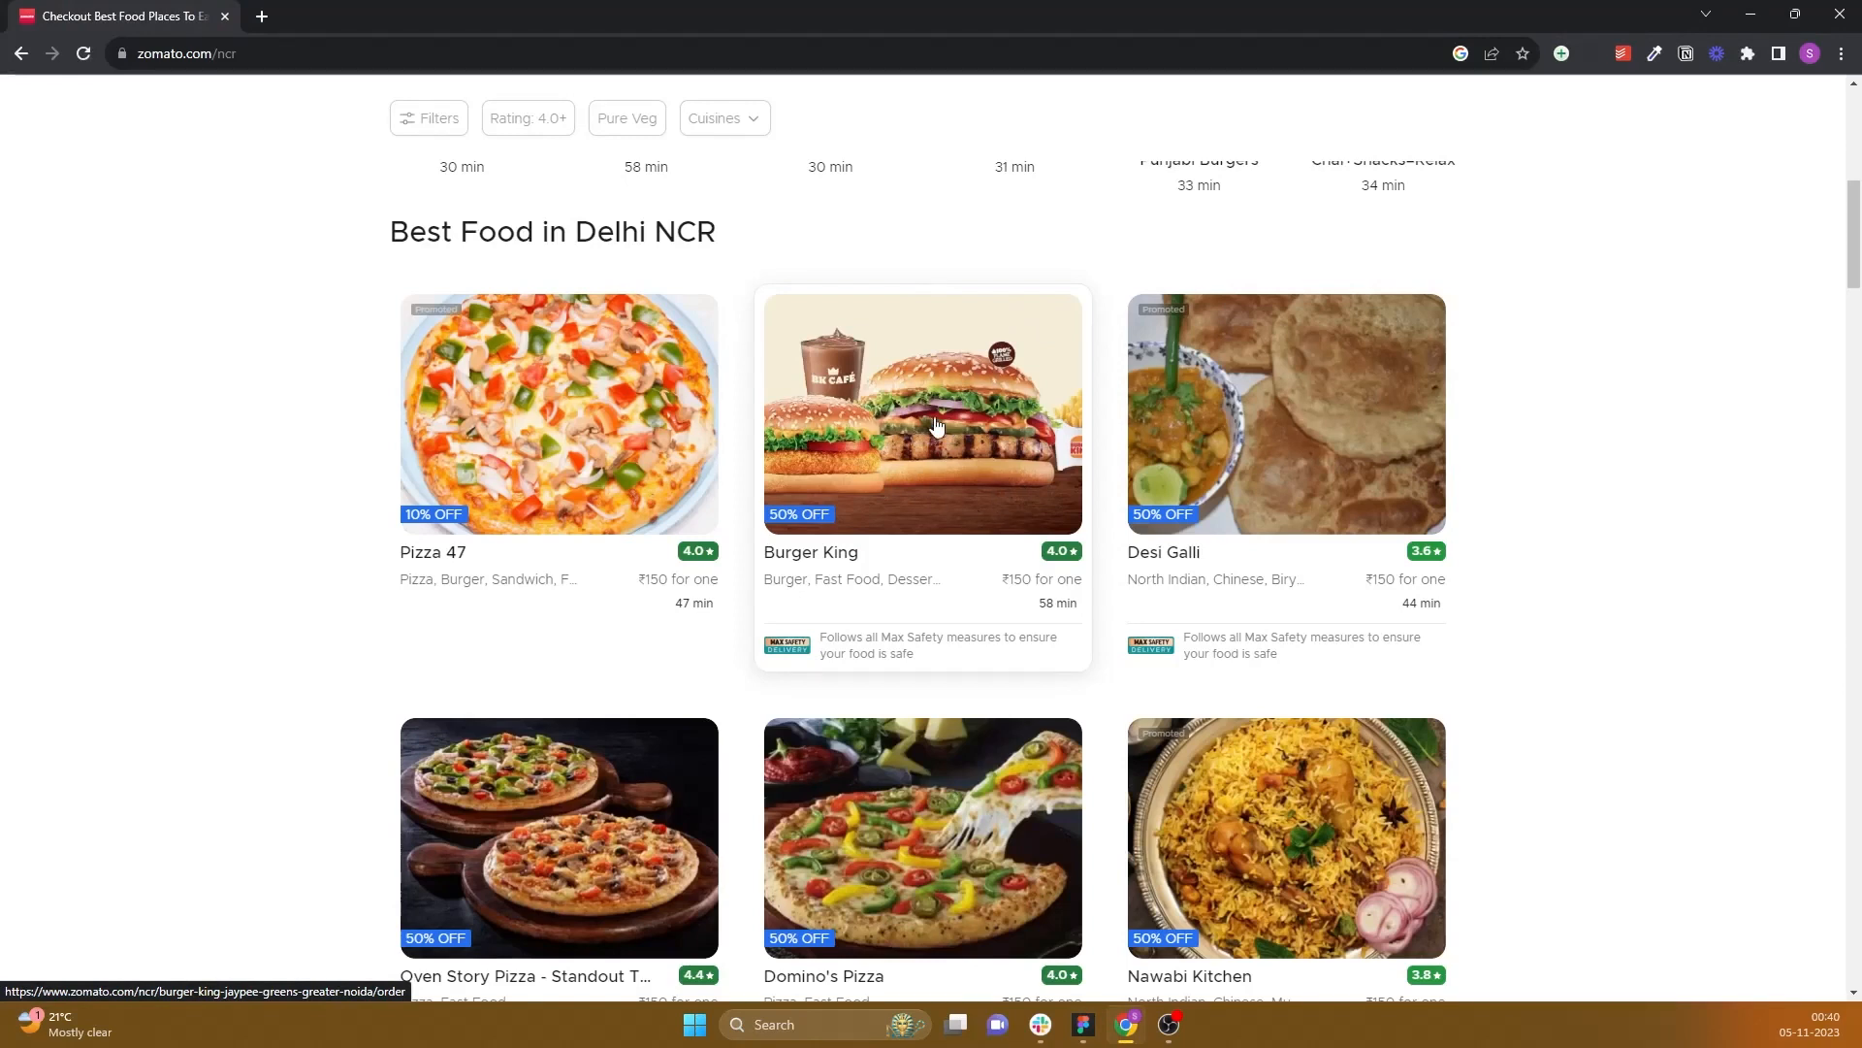
{"action": "key", "text": "alt+Tab"}
{"action": "left_click", "coordinate": [665, 385]}
{"action": "left_click", "coordinate": [126, 70]}
{"action": "left_click", "coordinate": [97, 107]}
{"action": "left_click_drag", "start_coordinate": [730, 322], "coordinate": [1061, 536]}
Step: Set the inner image frame's width to 320 and move it up to 20 from the card's top edge
{"action": "left_click", "coordinate": [1705, 242]}
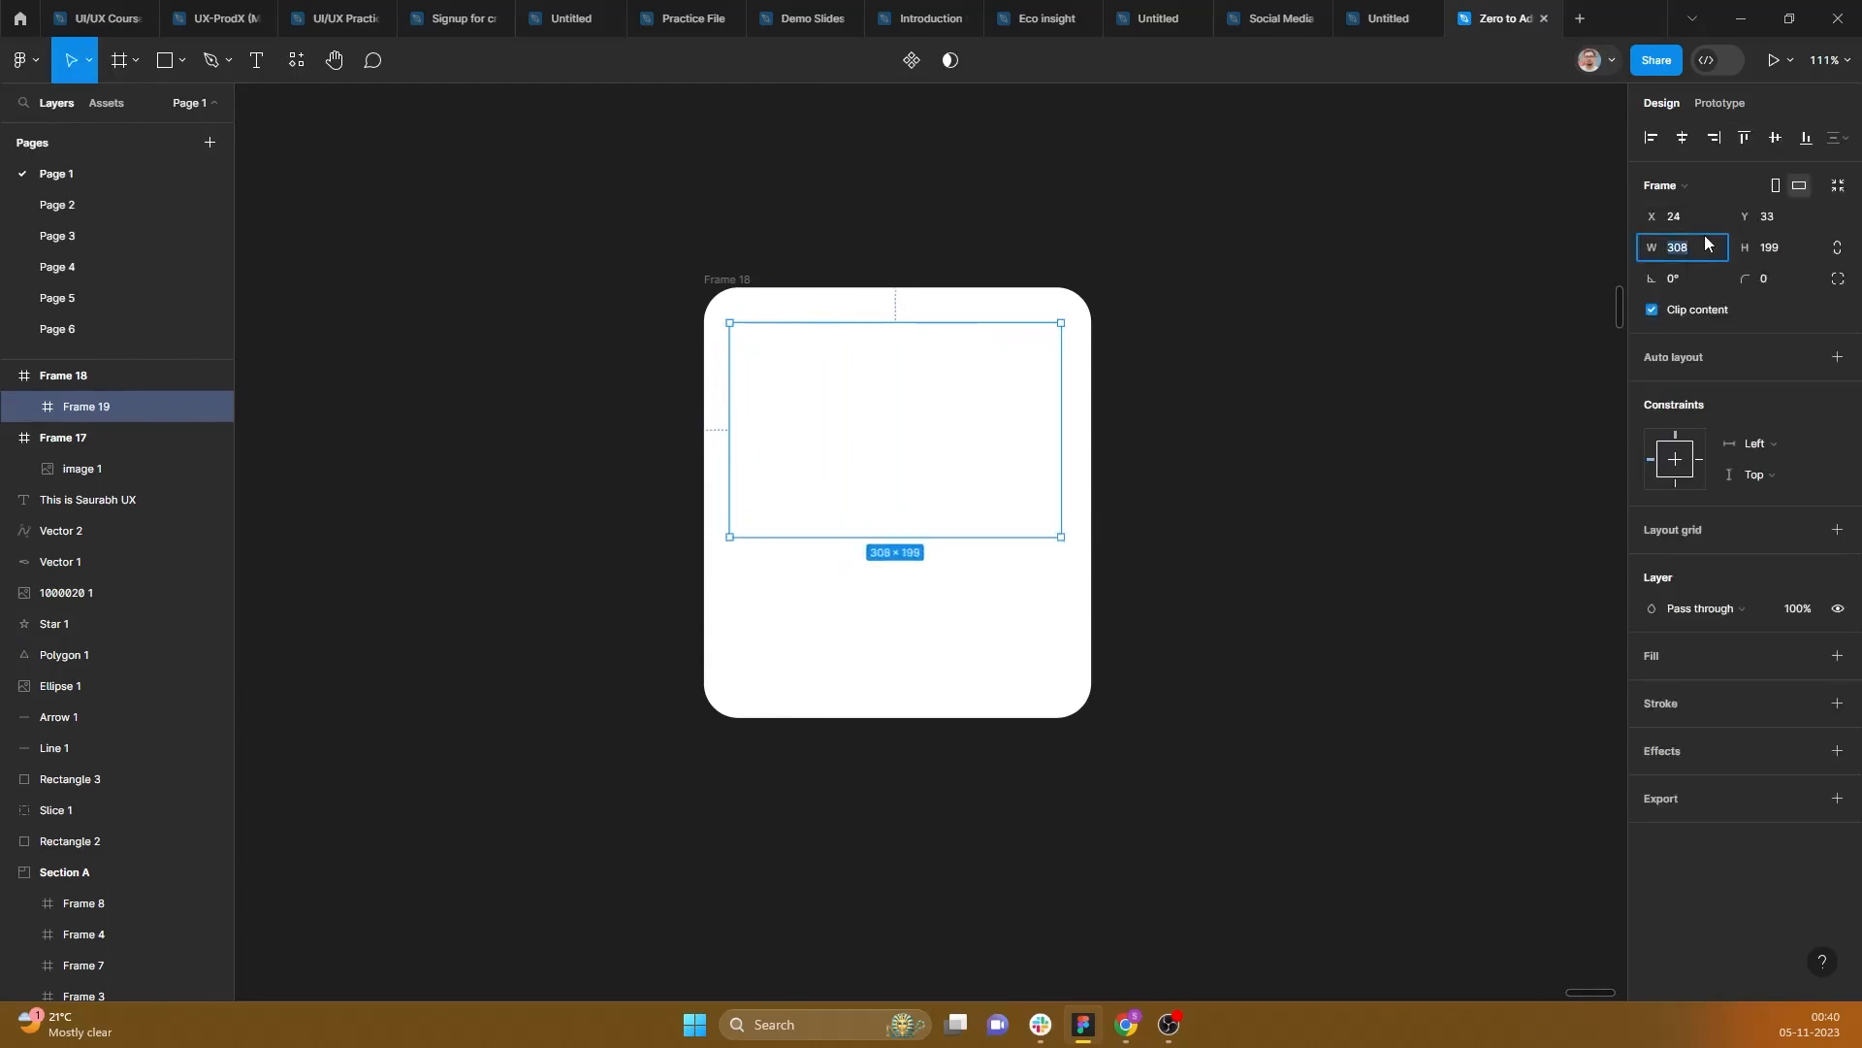
{"action": "type", "text": "320"}
{"action": "key", "text": "Return"}
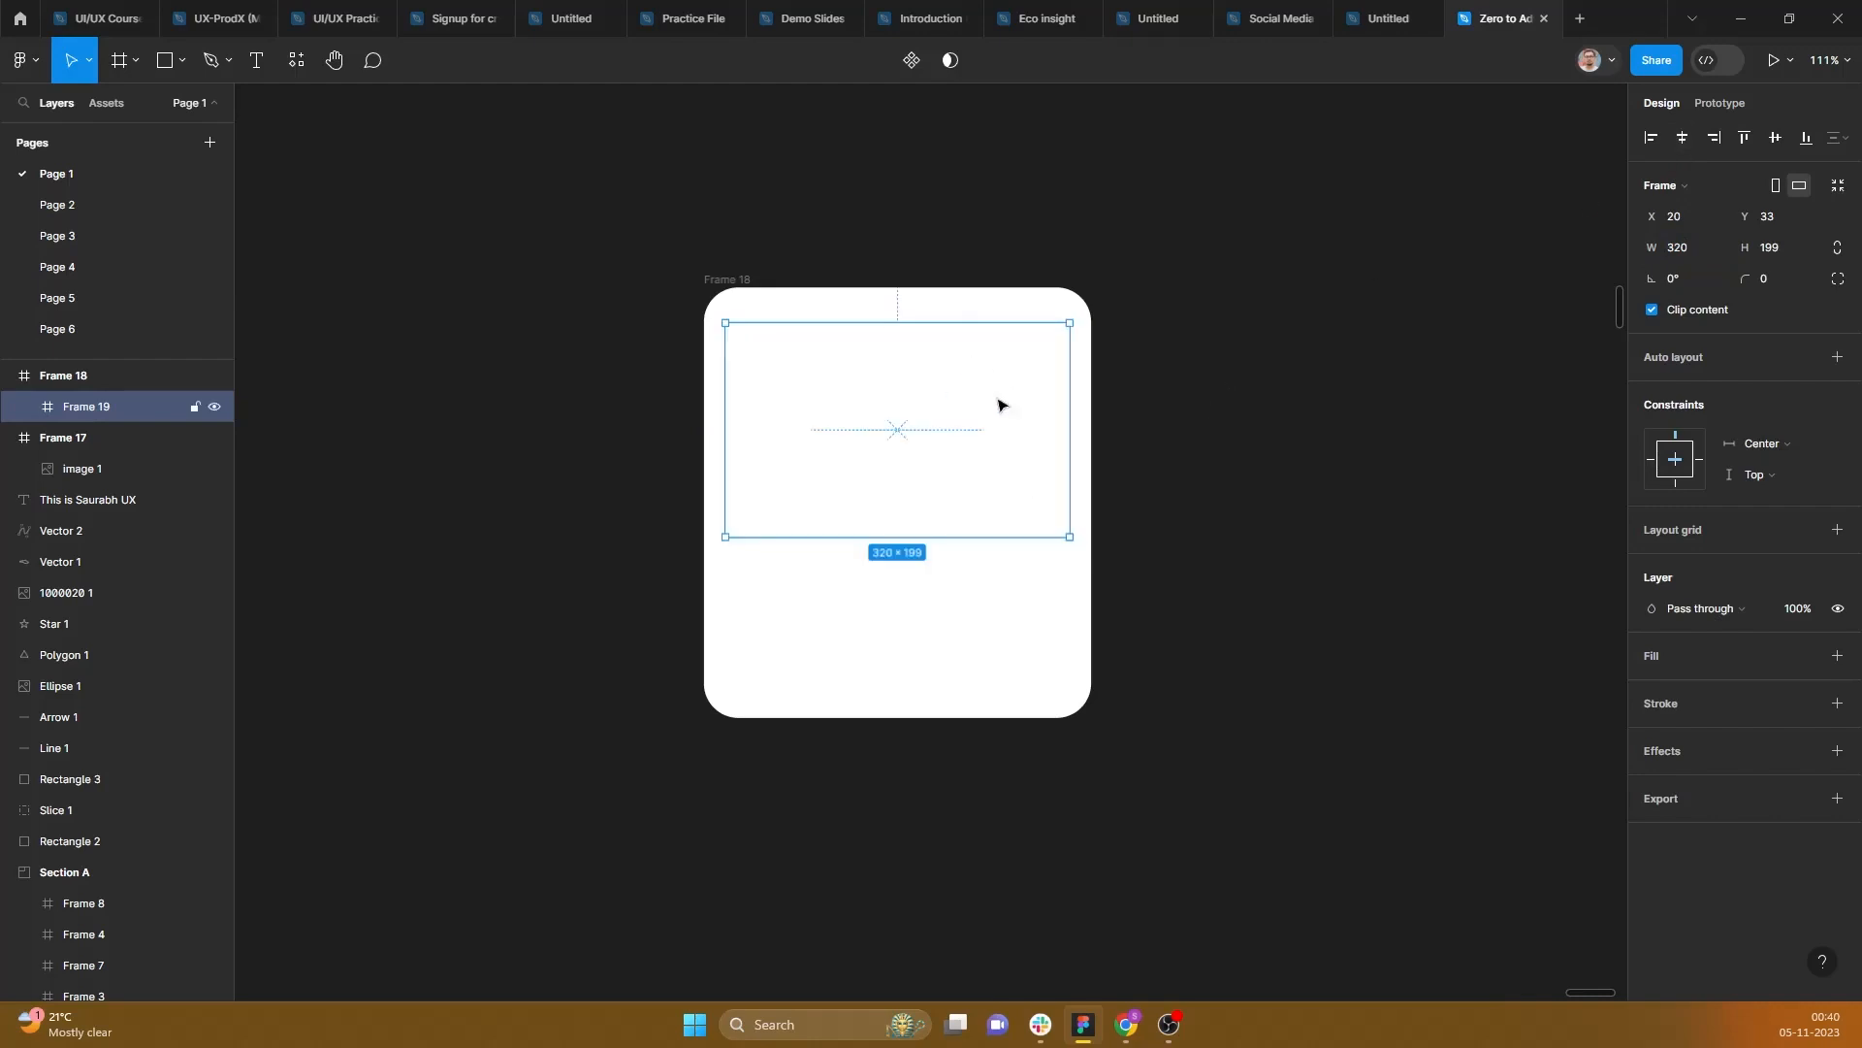
{"action": "left_click_drag", "start_coordinate": [922, 388], "coordinate": [922, 375]}
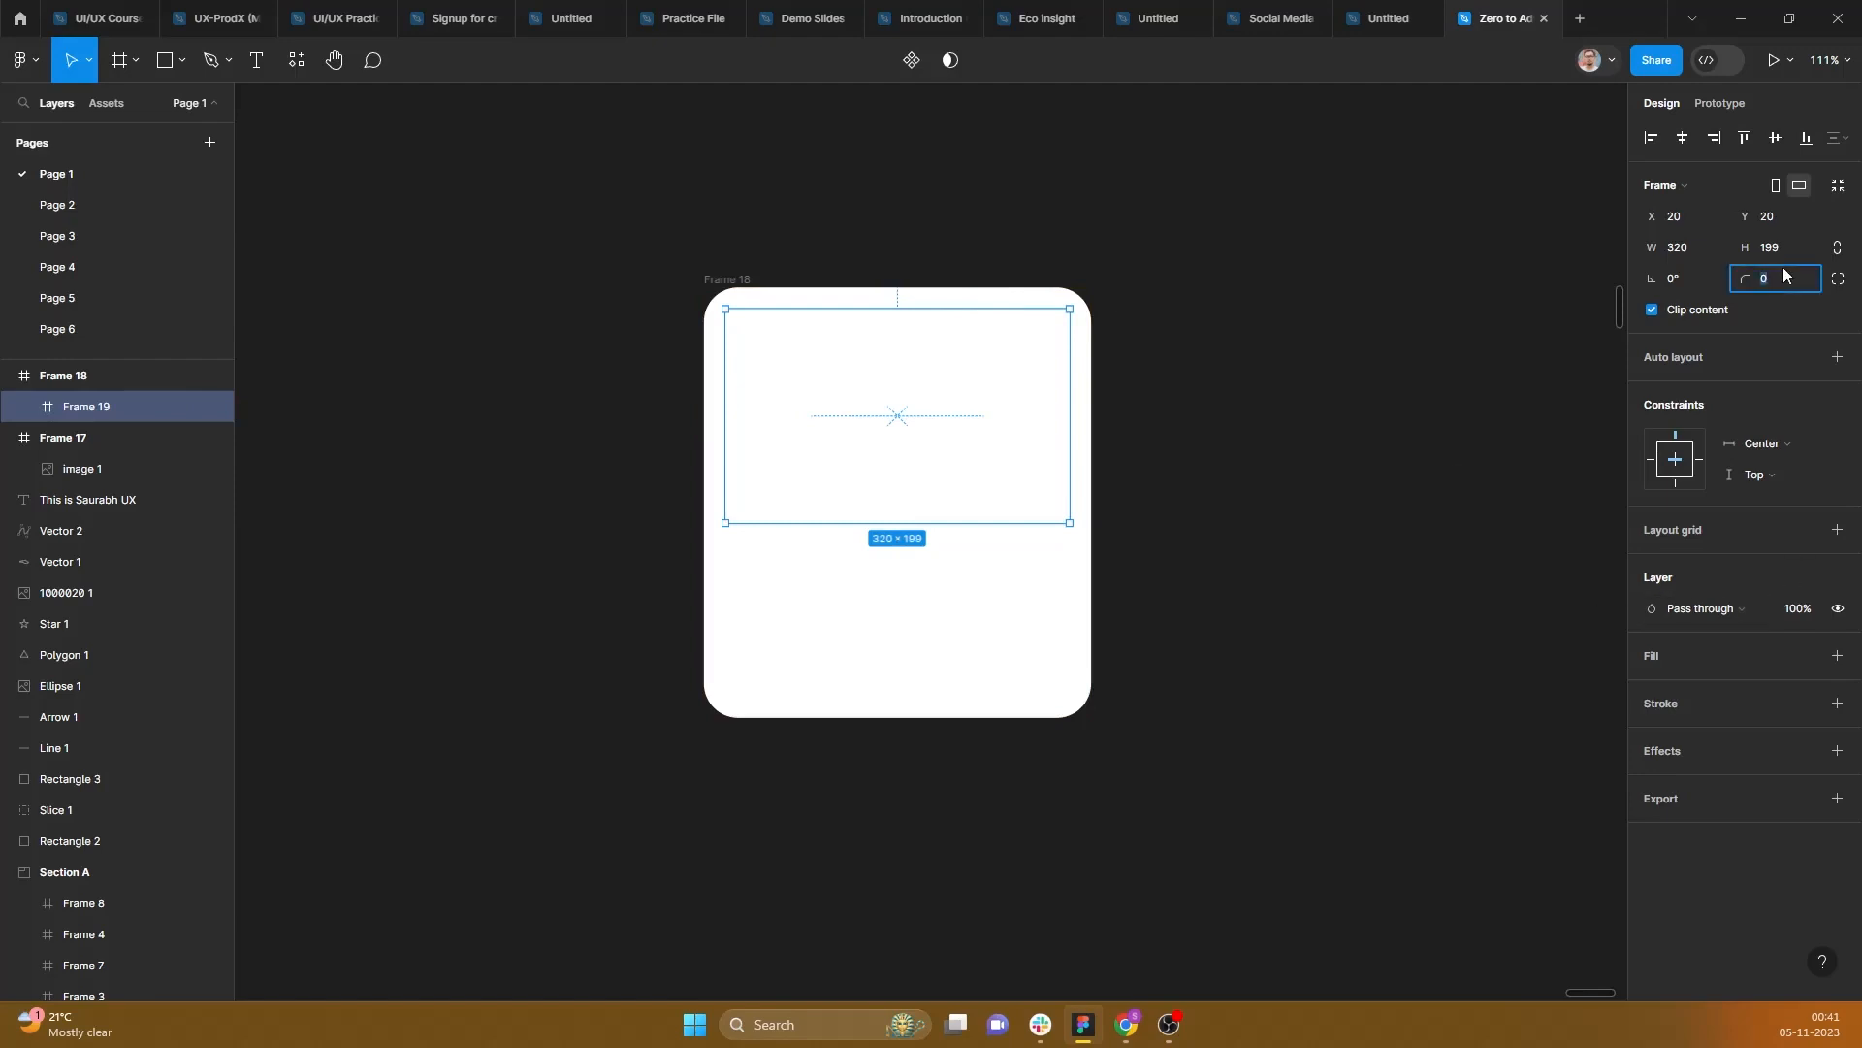
Step: Set the image frame's corner radius to 24 and give it a muted red fill
{"action": "type", "text": "24"}
{"action": "key", "text": "Return"}
{"action": "left_click", "coordinate": [1838, 655]}
{"action": "left_click", "coordinate": [1652, 687]}
{"action": "left_click_drag", "start_coordinate": [1530, 572], "coordinate": [1504, 551]}
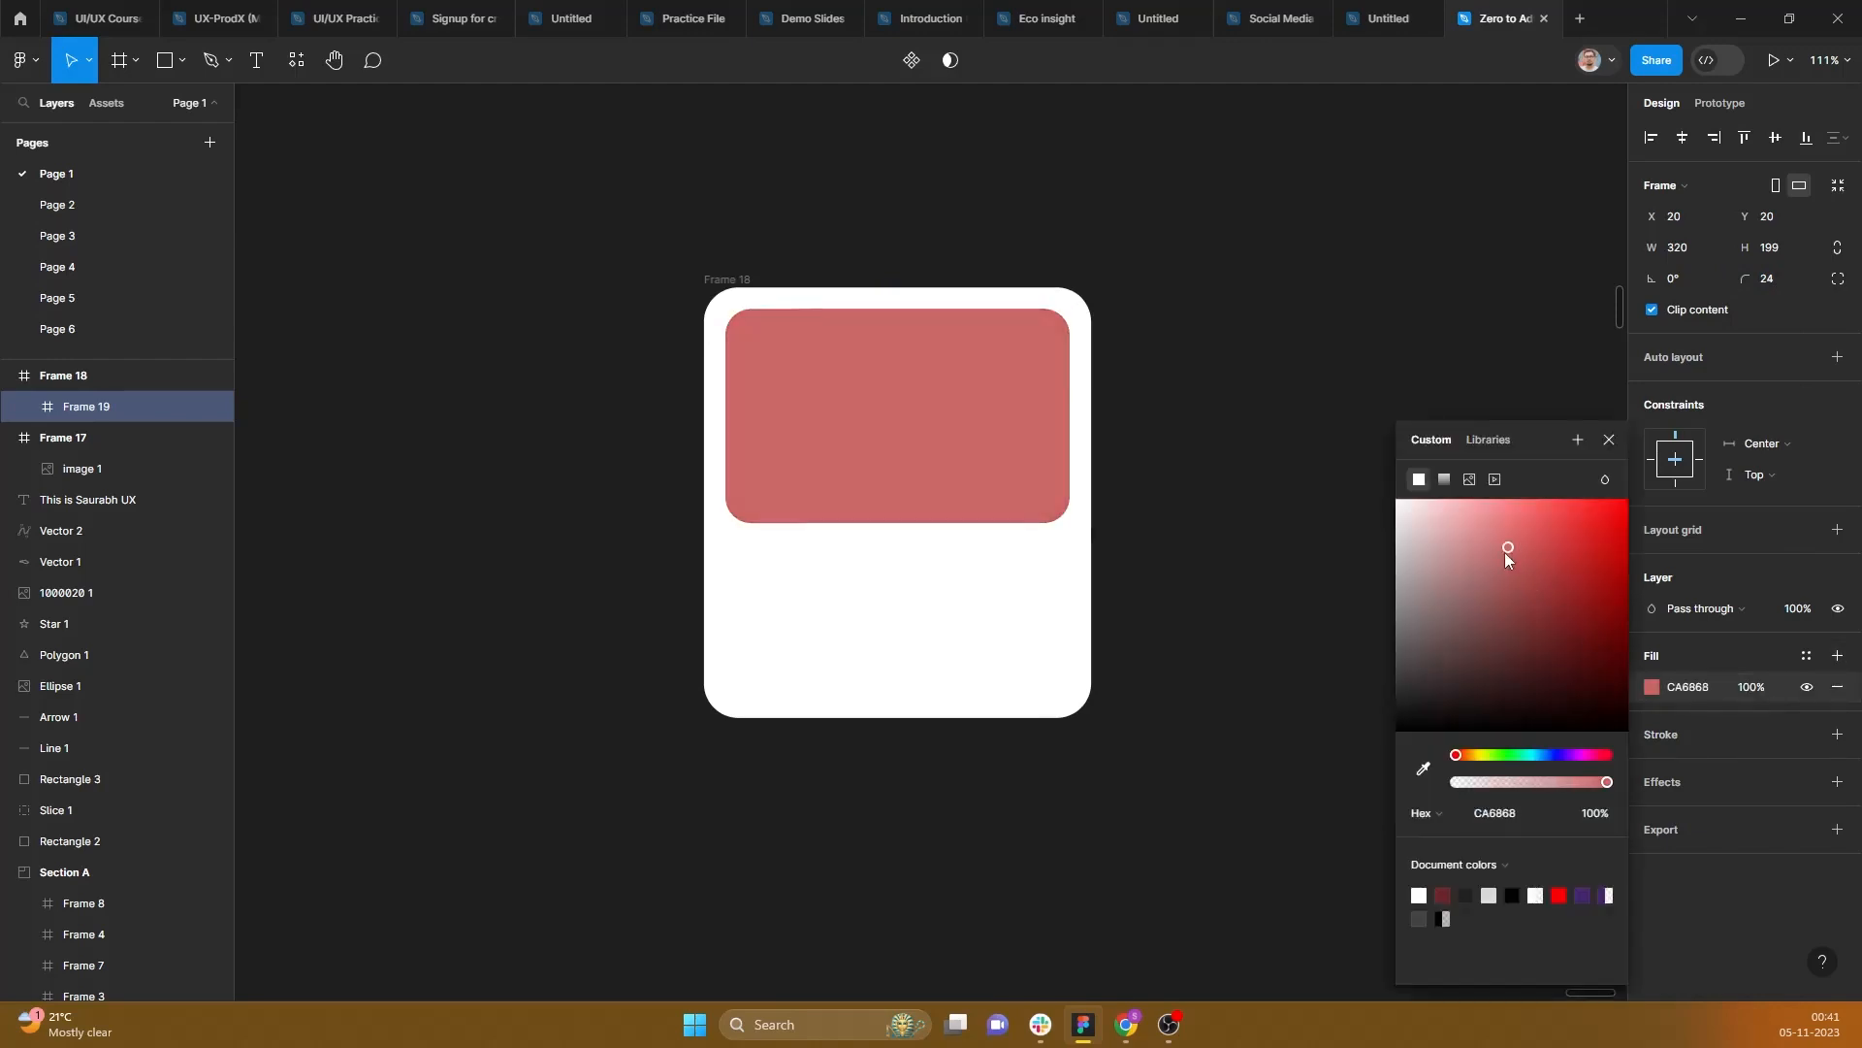
{"action": "left_click", "coordinate": [1271, 566]}
Step: Draw a small discount-tag frame of about 91 × 24 at the lower left edge of the red image frame
{"action": "key", "text": "alt+Tab"}
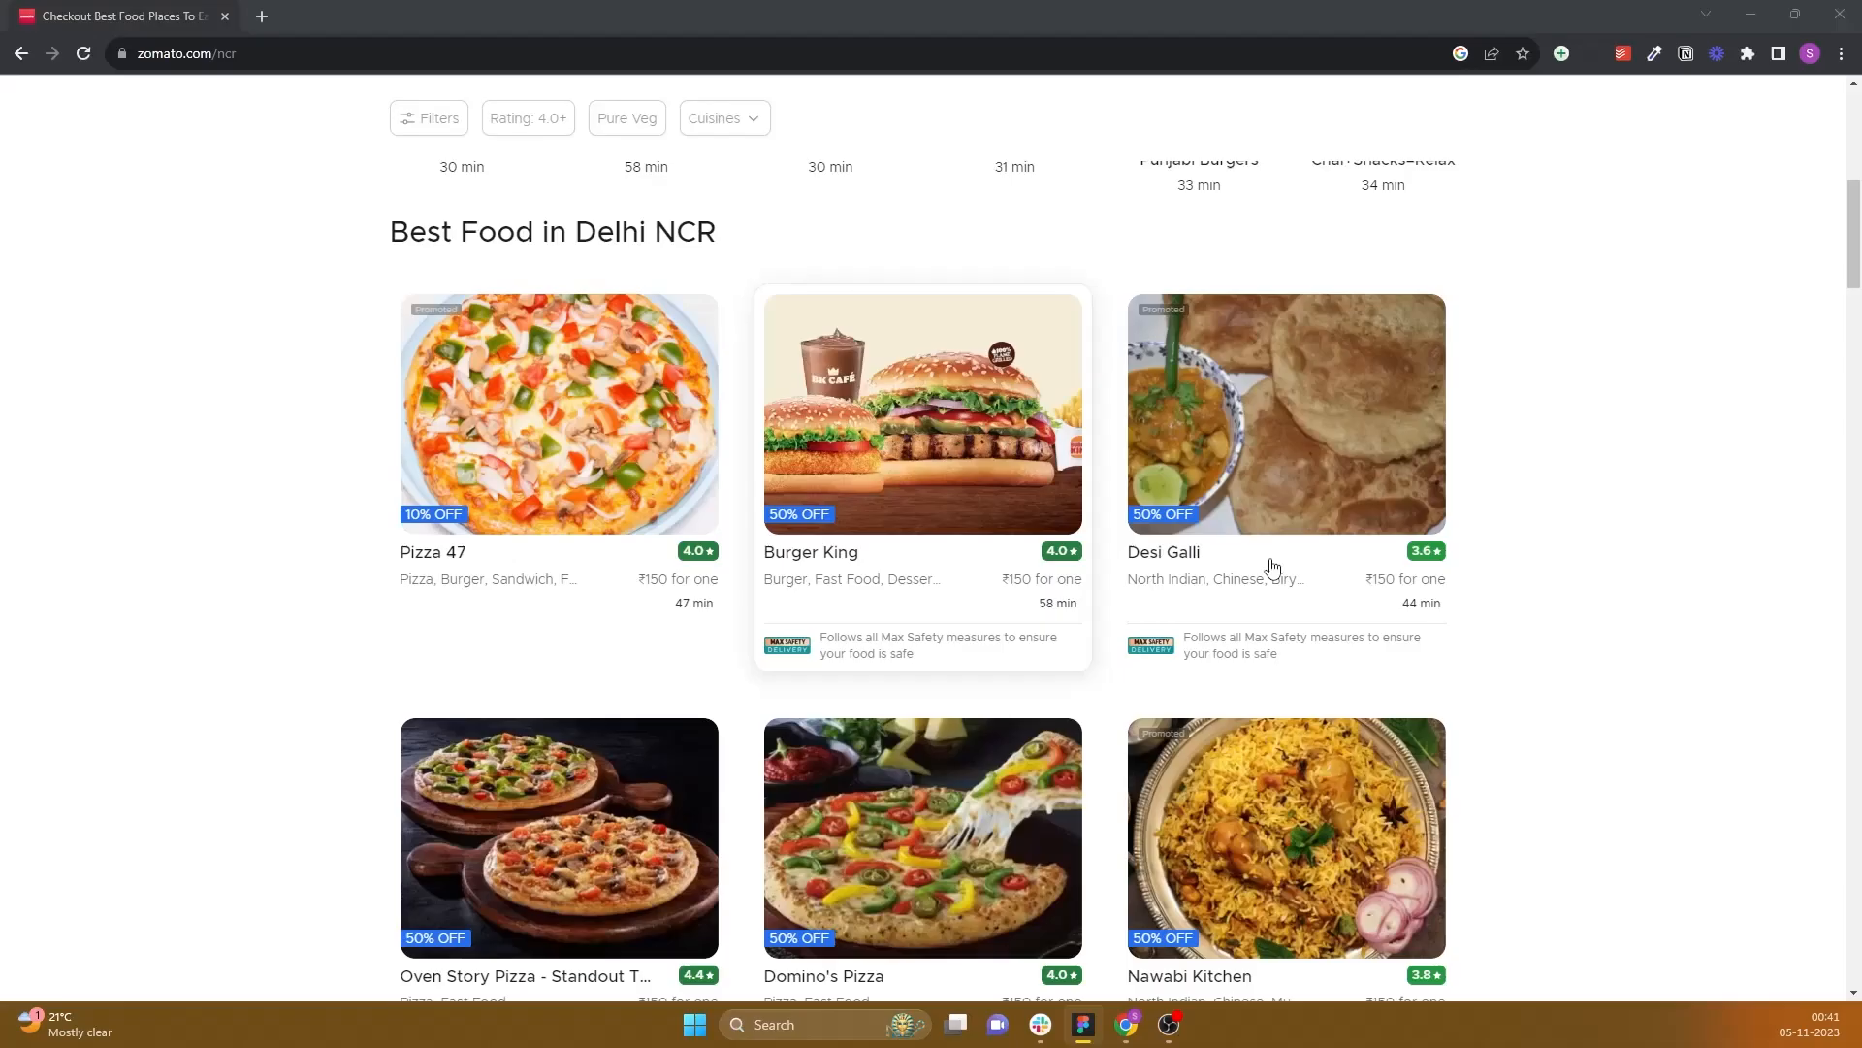
{"action": "key", "text": "alt+Tab"}
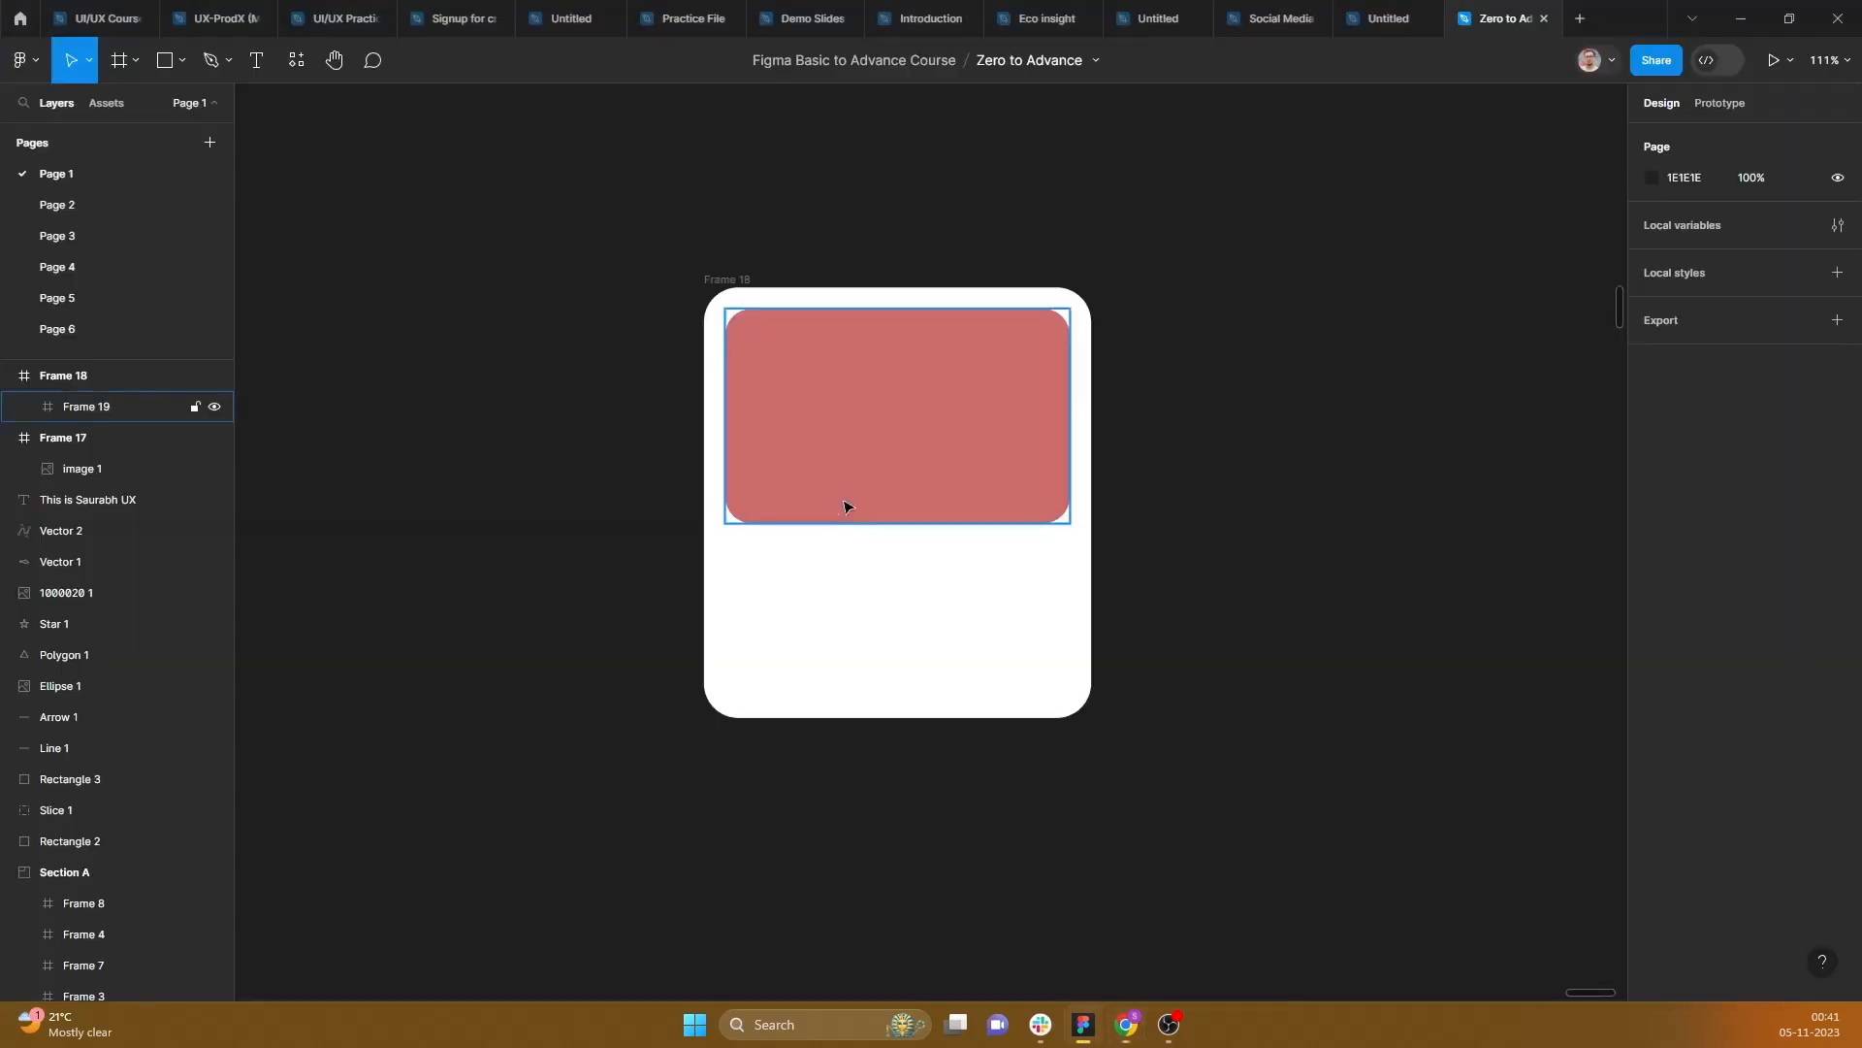
{"action": "left_click", "coordinate": [182, 60]}
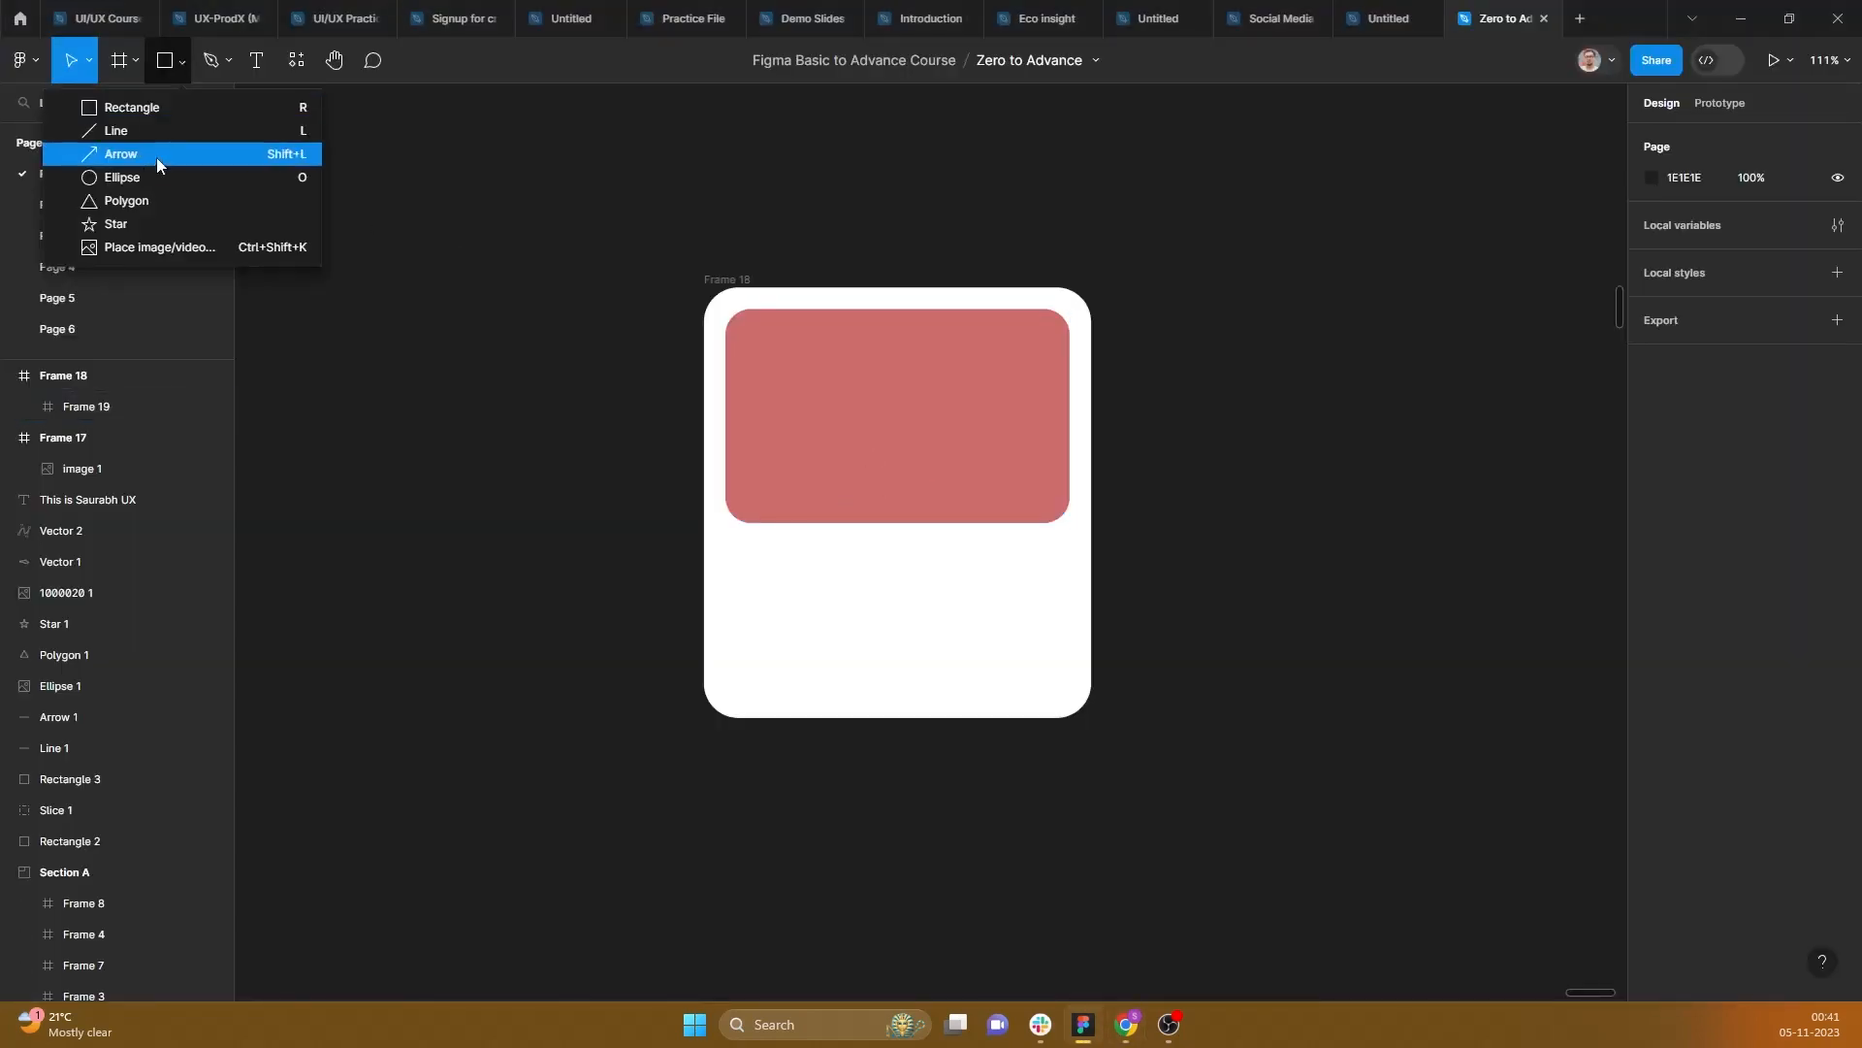
{"action": "left_click", "coordinate": [136, 60]}
{"action": "left_click", "coordinate": [121, 109]}
{"action": "mouse_move", "coordinate": [743, 471]}
{"action": "left_mouse_down"}
{"action": "mouse_move", "coordinate": [788, 493]}
{"action": "mouse_move", "coordinate": [708, 477]}
{"action": "mouse_move", "coordinate": [899, 468]}
{"action": "mouse_move", "coordinate": [829, 499]}
{"action": "left_mouse_up"}
{"action": "scroll", "coordinate": [766, 491], "scroll_direction": "up", "scroll_amount": 5}
{"action": "scroll", "coordinate": [830, 501], "scroll_direction": "down", "scroll_amount": 5}
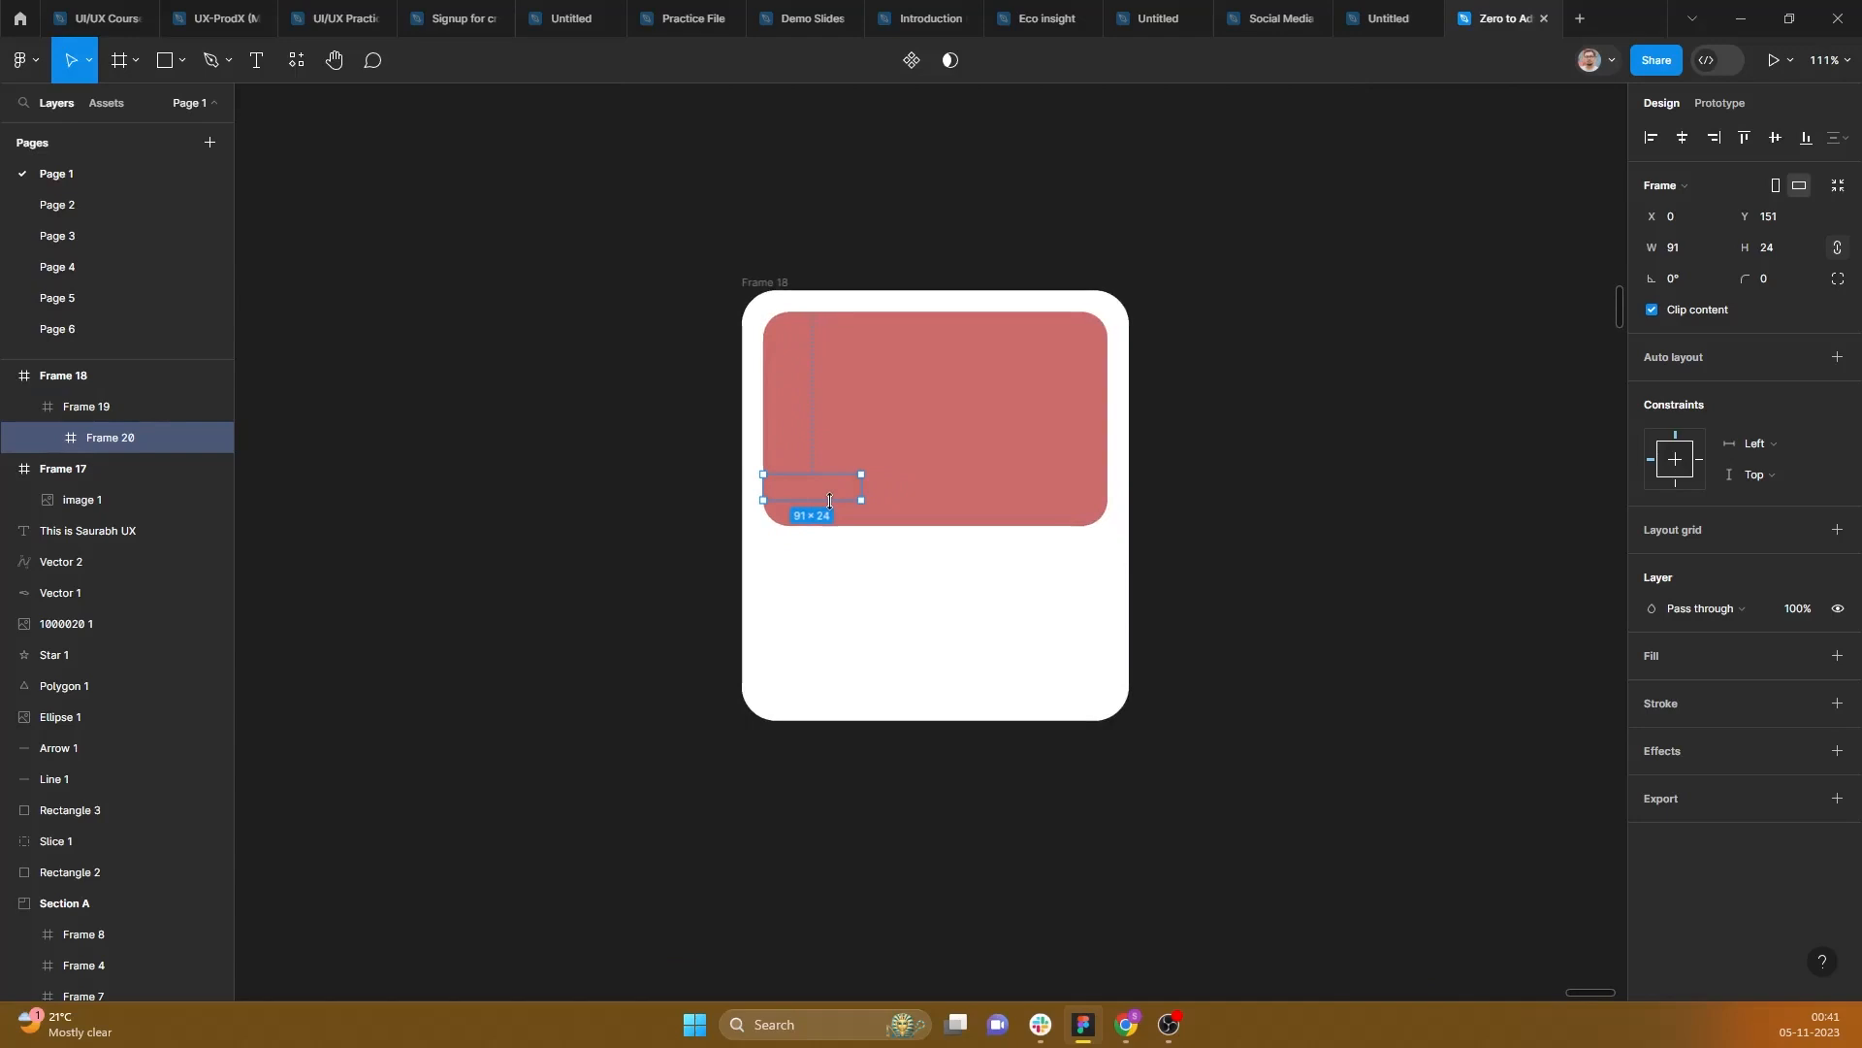
{"action": "left_click", "coordinate": [1314, 391]}
{"action": "left_click_drag", "start_coordinate": [1314, 391], "coordinate": [995, 424]}
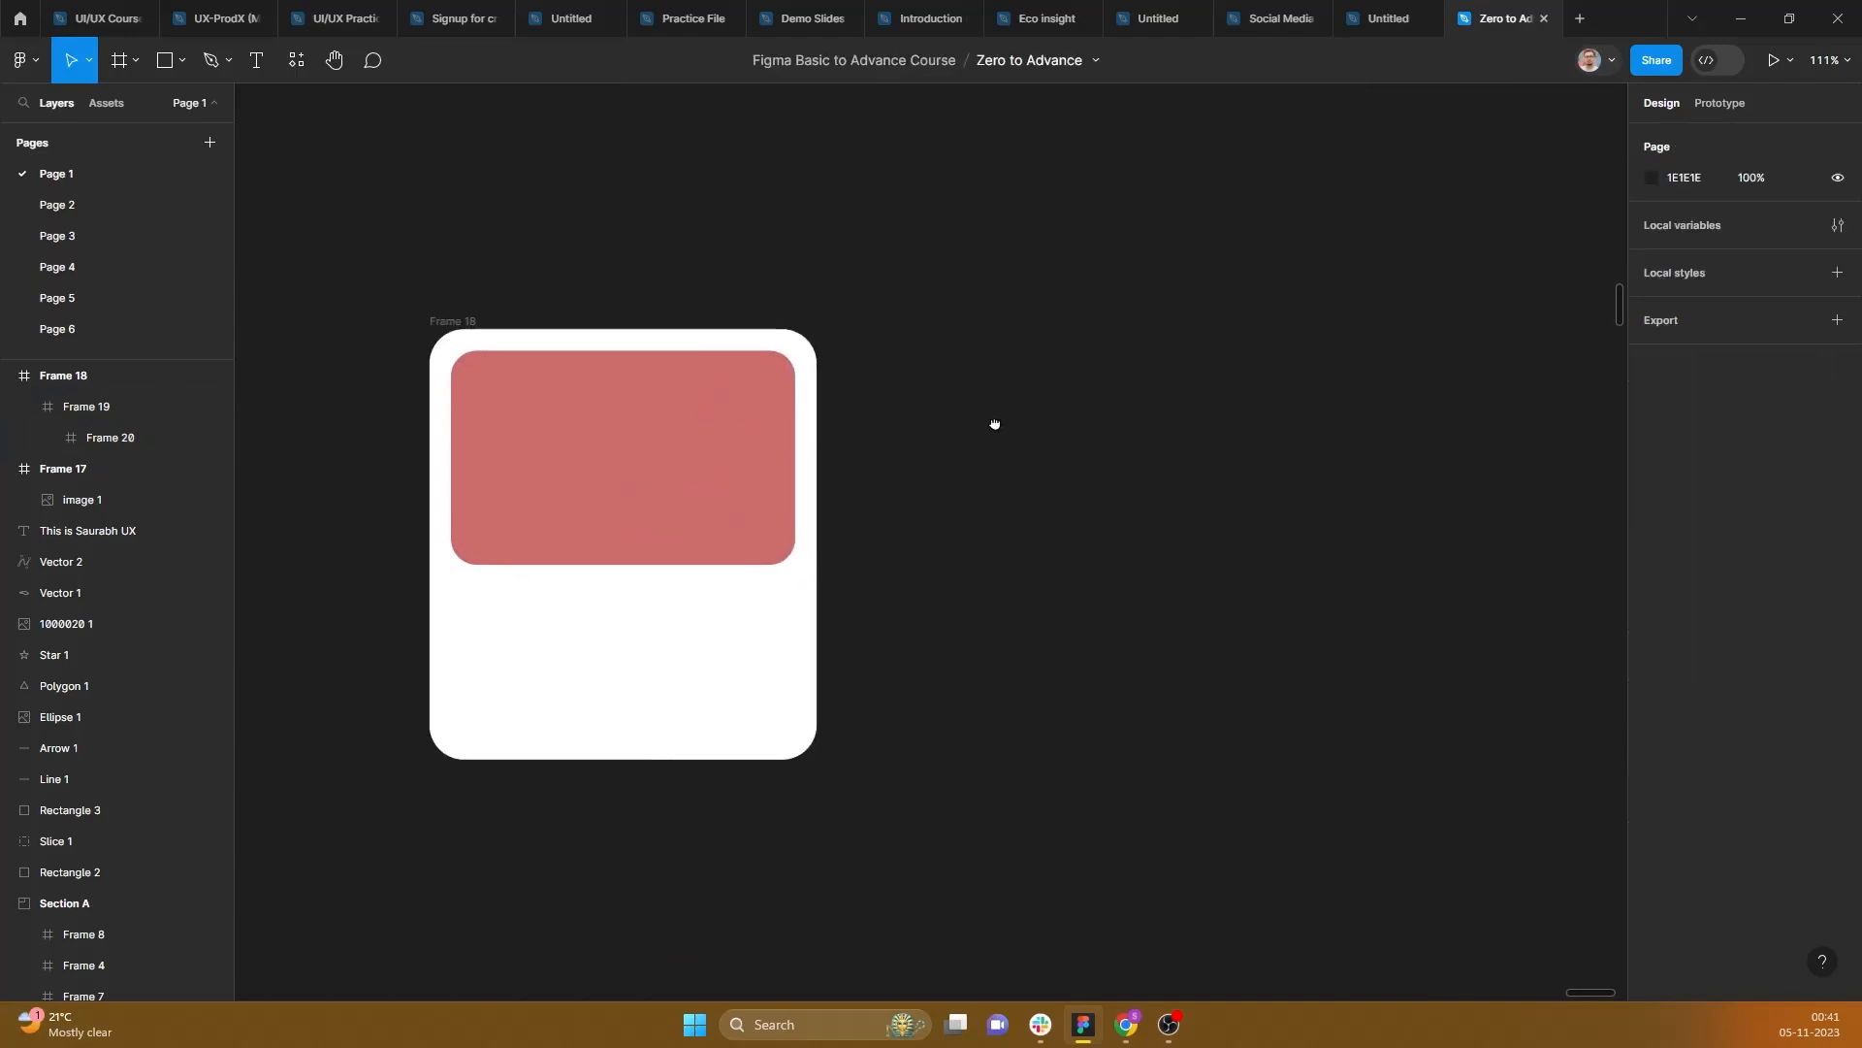
Step: Compare the small tag frame with the Burger King card's 50% OFF tag and add a white FFFFFF fill to it
{"action": "double_click", "coordinate": [515, 532]}
{"action": "key", "text": "alt+Tab"}
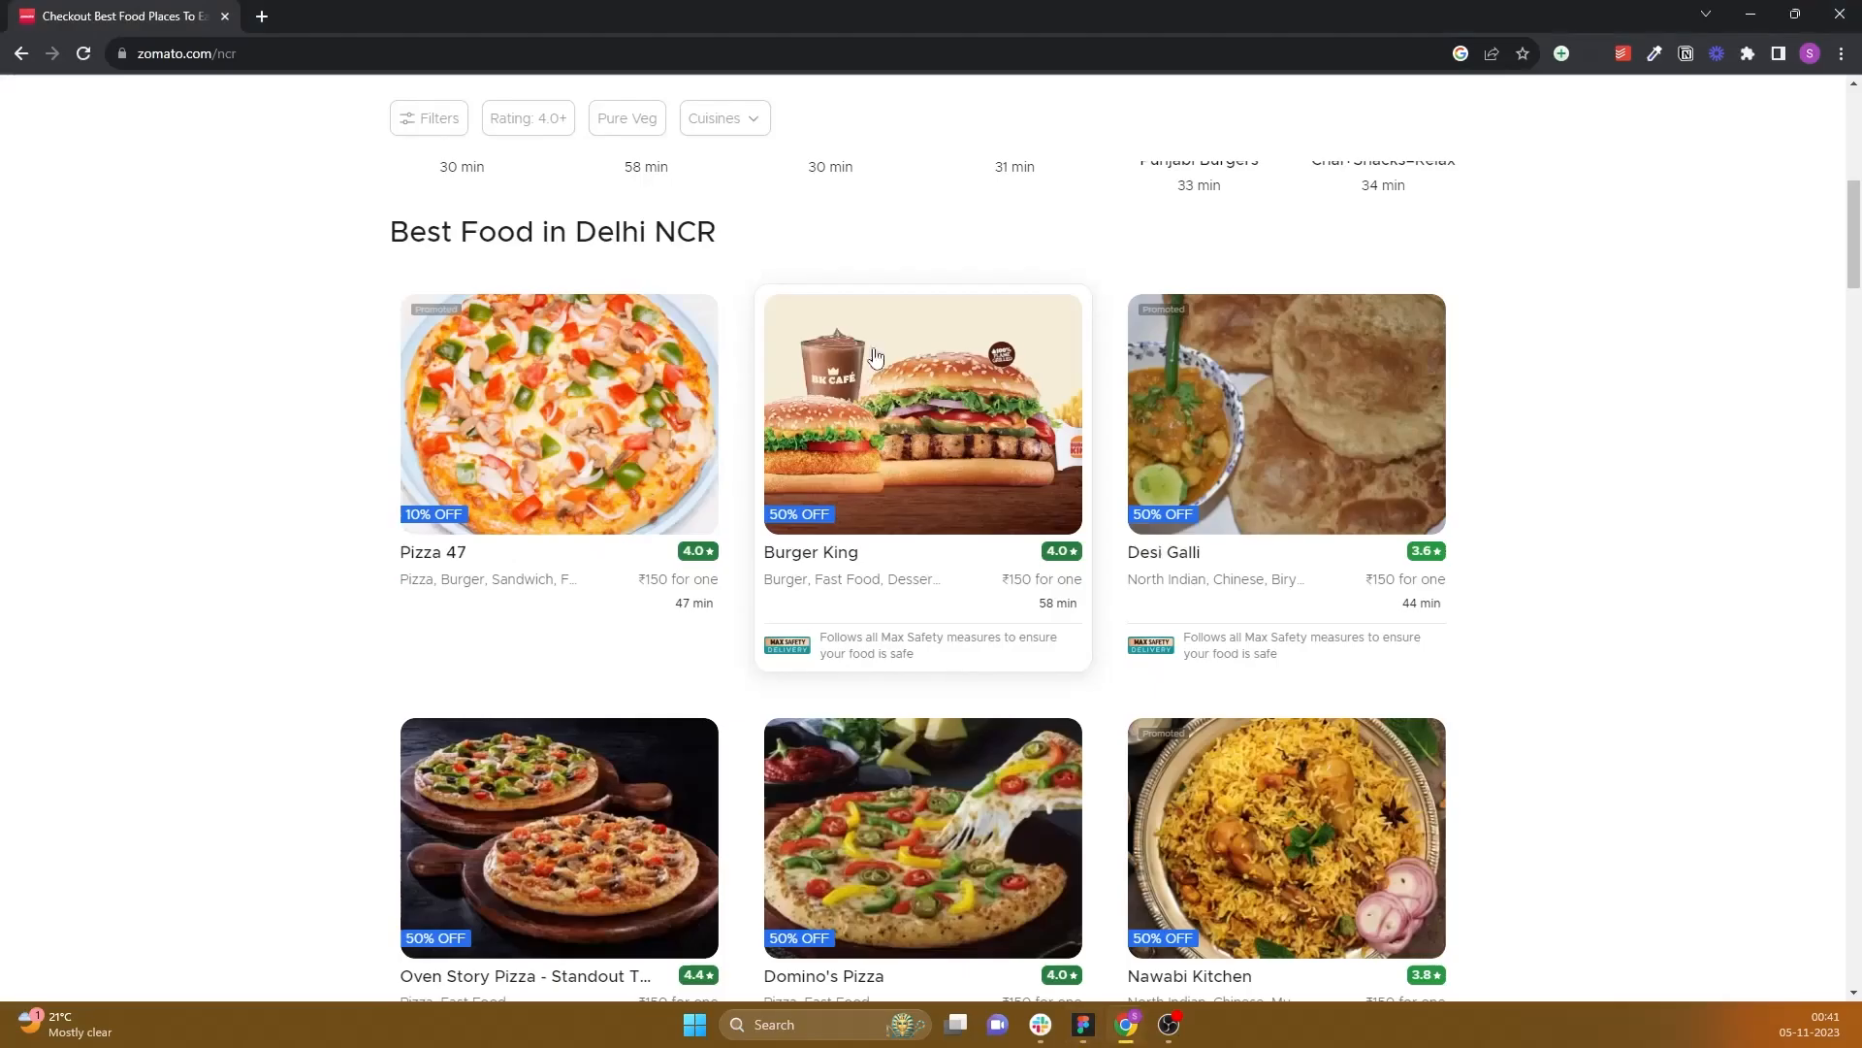
{"action": "key", "text": "alt+Tab"}
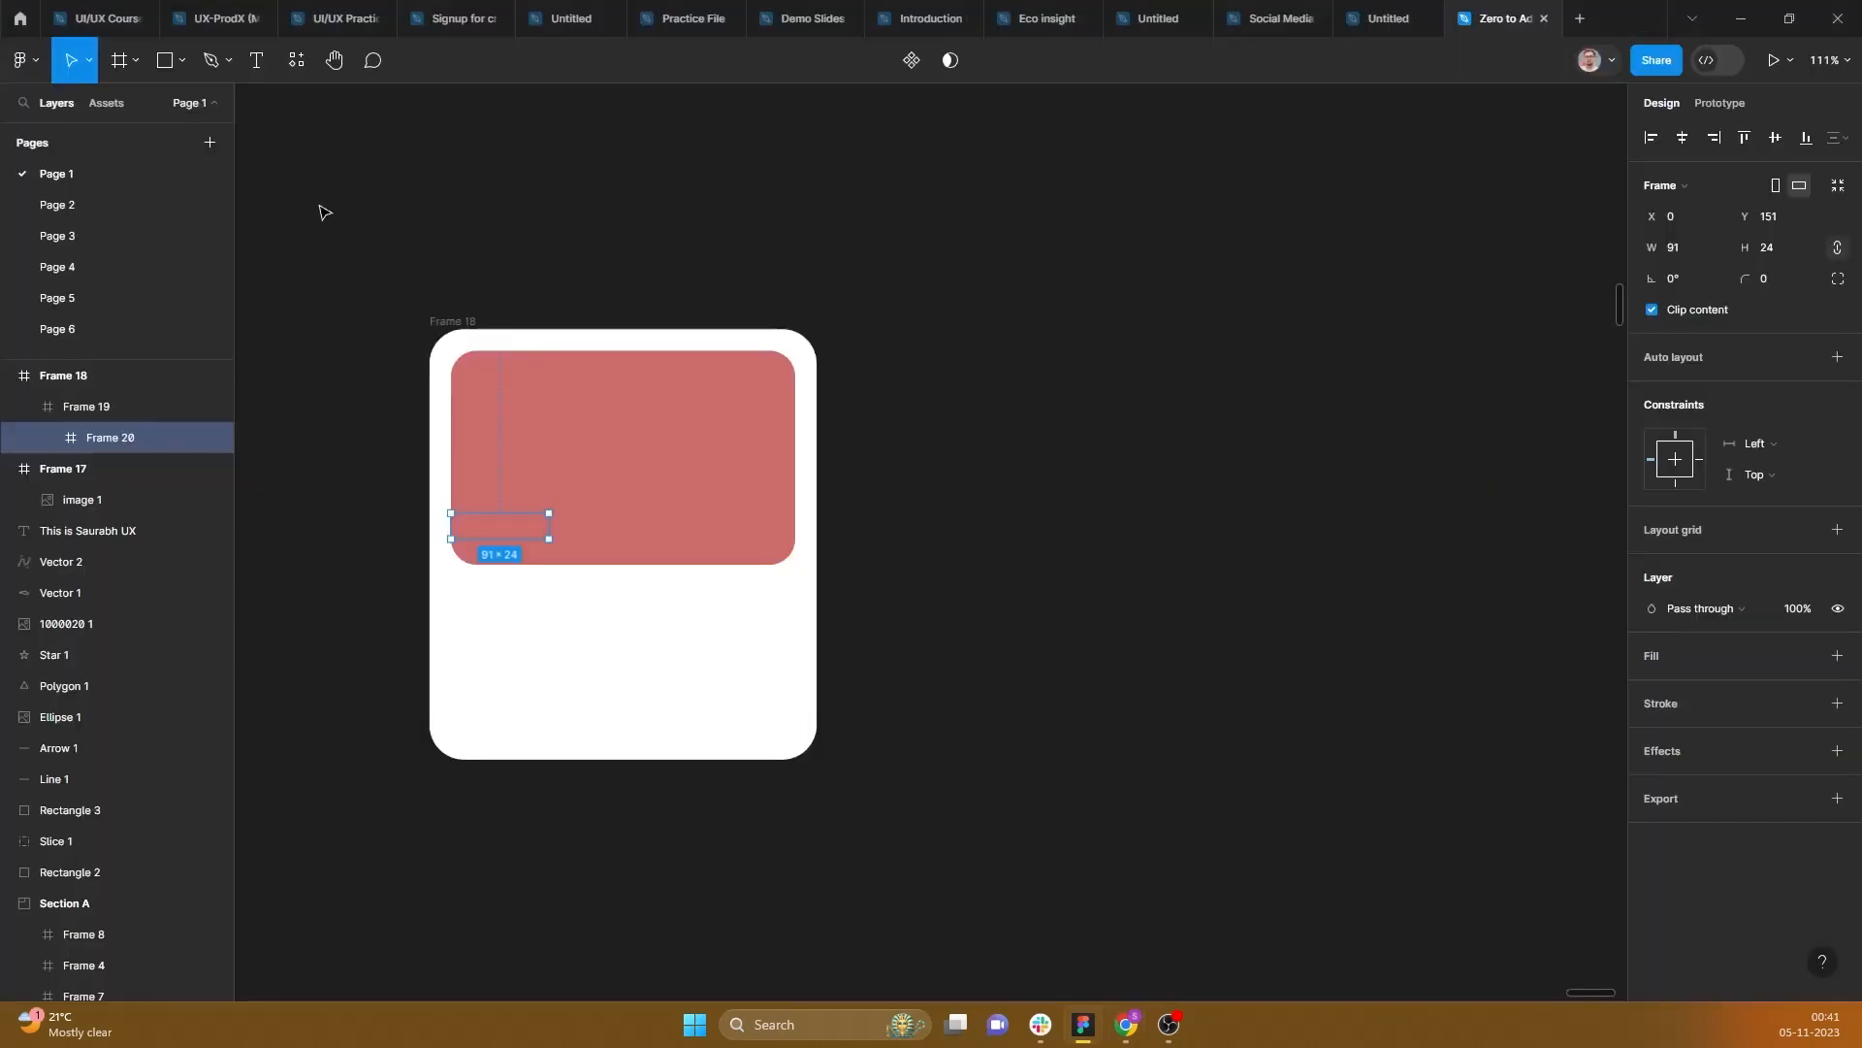
{"action": "key", "text": "alt+Tab"}
{"action": "key", "text": "alt+Tab"}
{"action": "key", "text": "alt+Tab"}
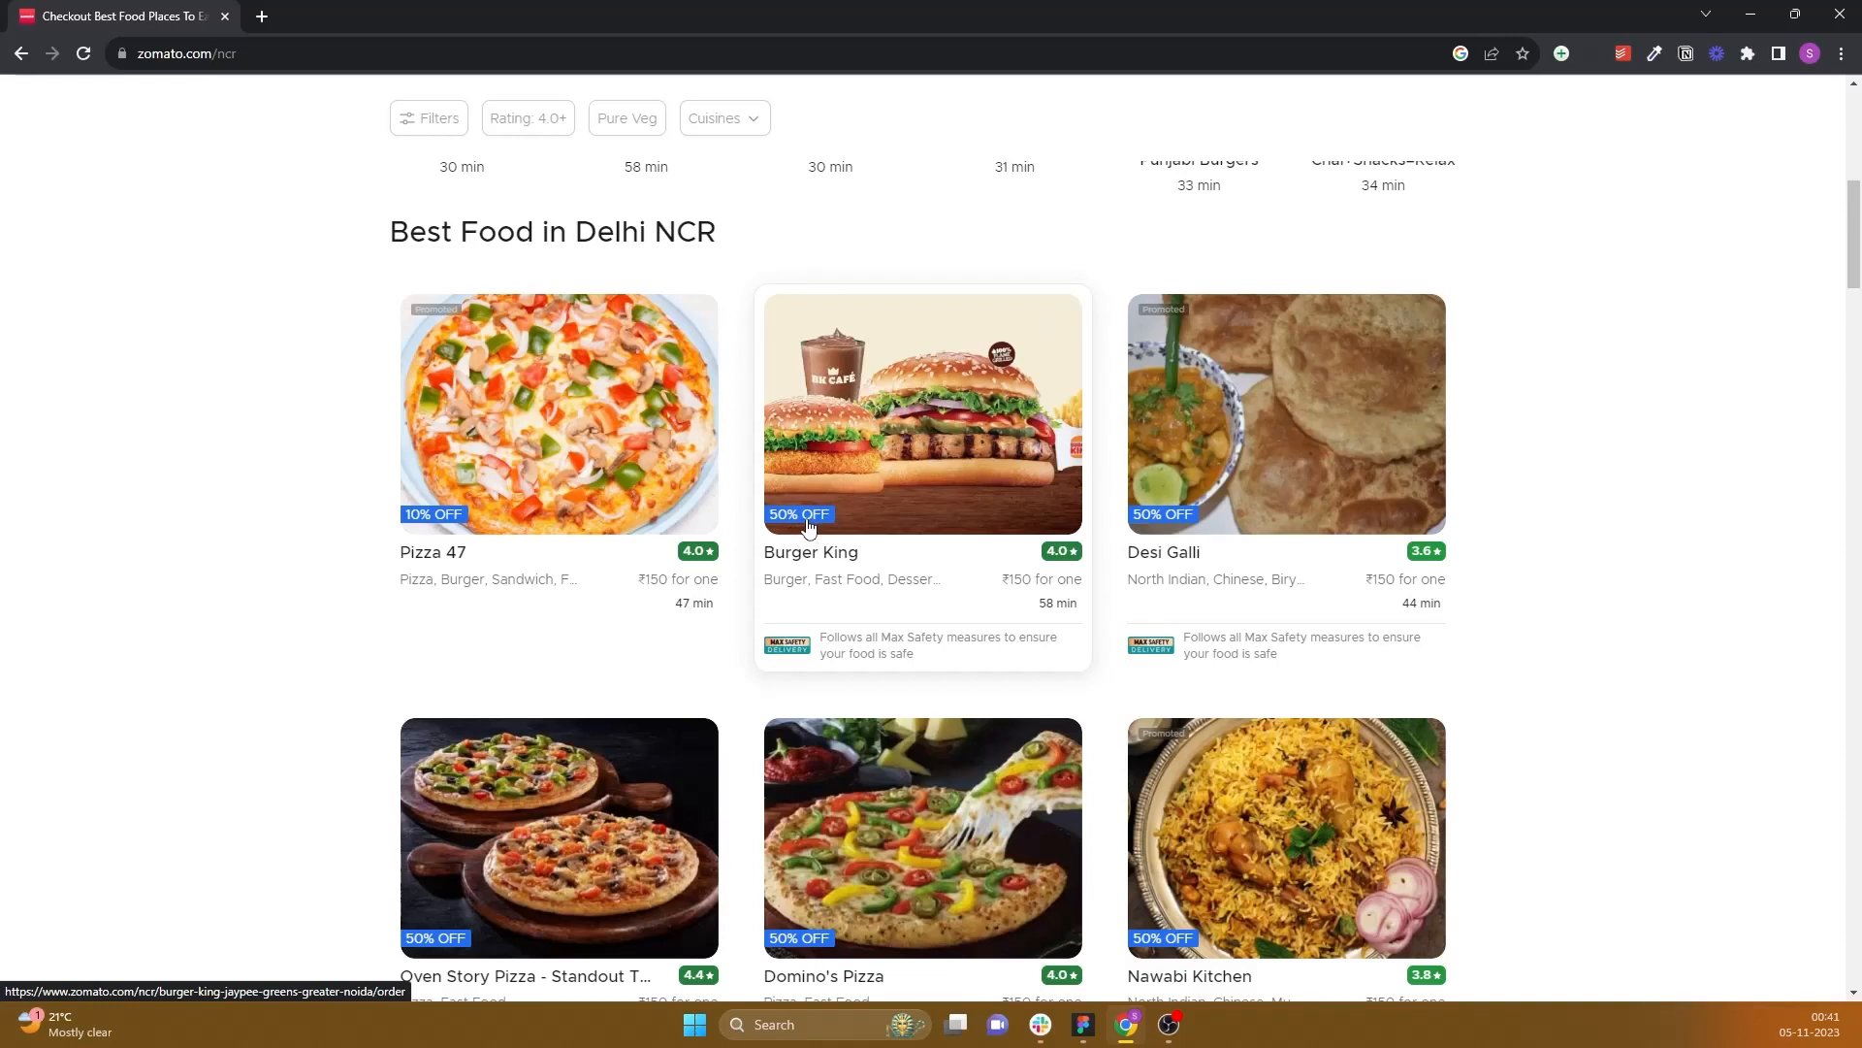
{"action": "key", "text": "alt+Tab"}
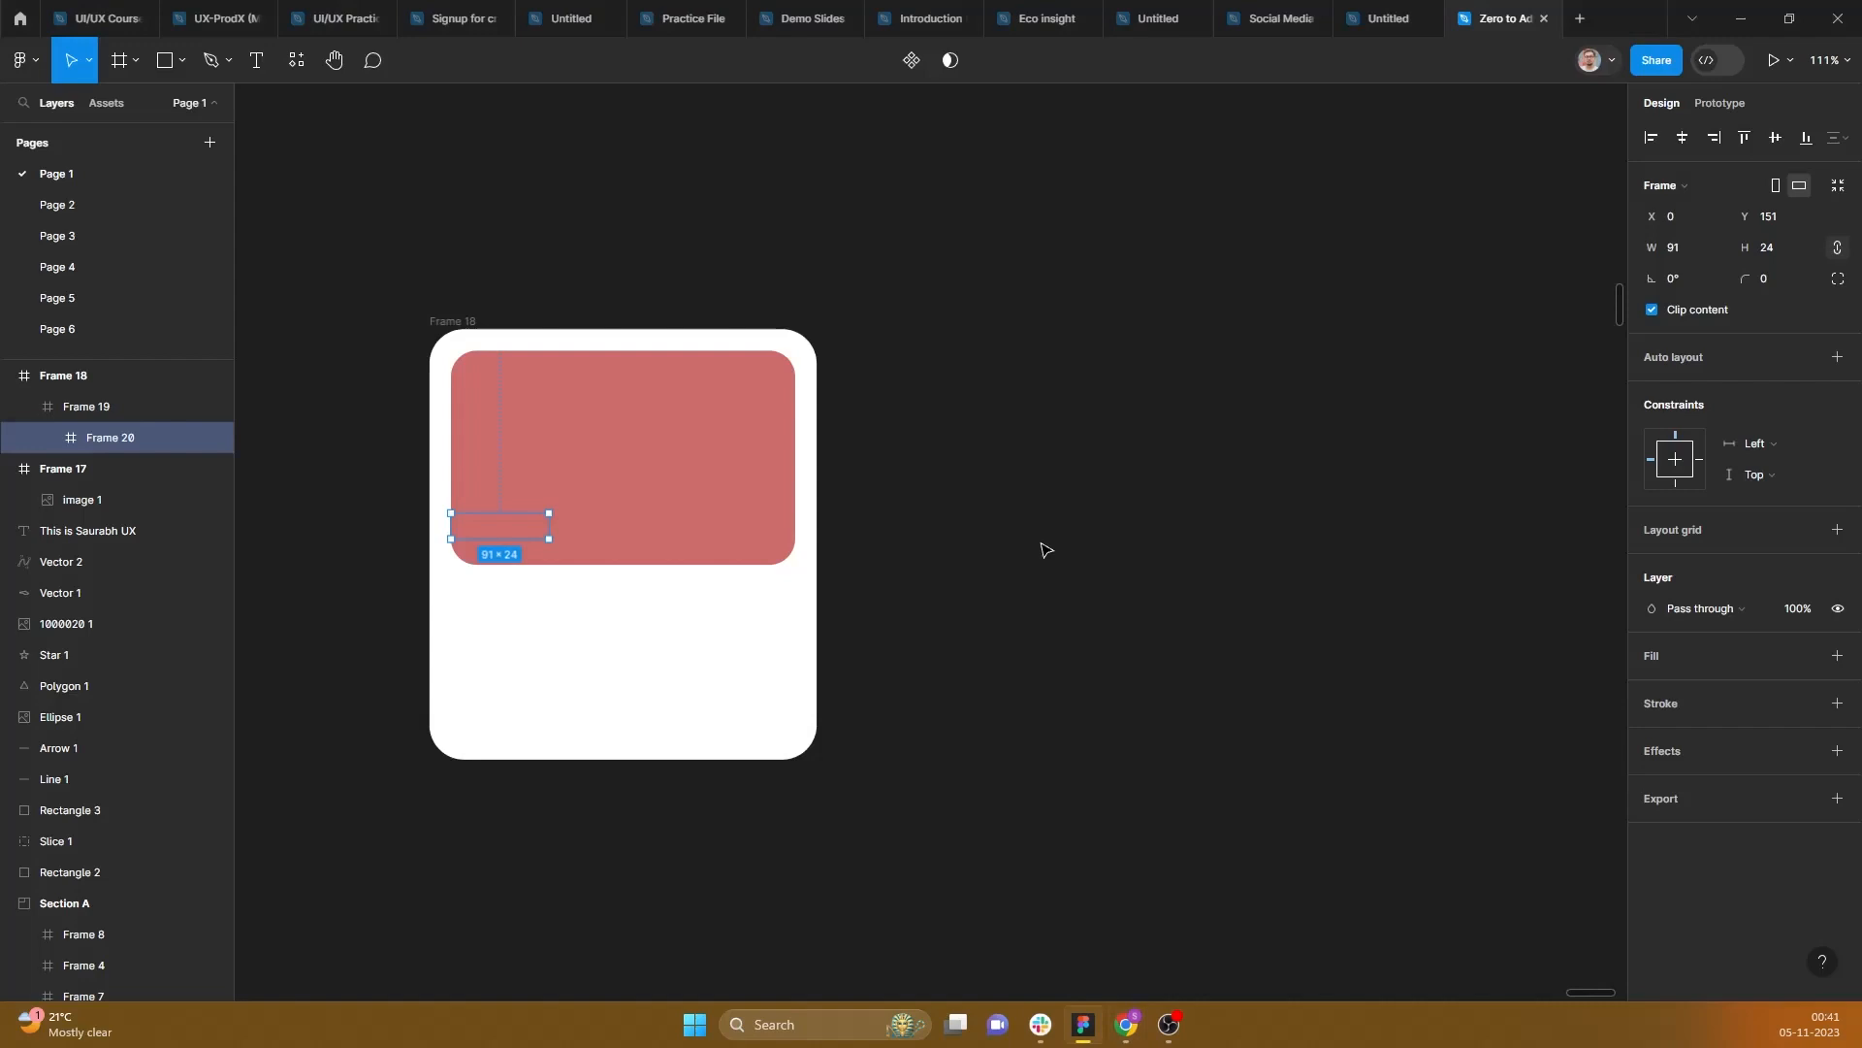
{"action": "left_click_drag", "start_coordinate": [915, 424], "coordinate": [1314, 333]}
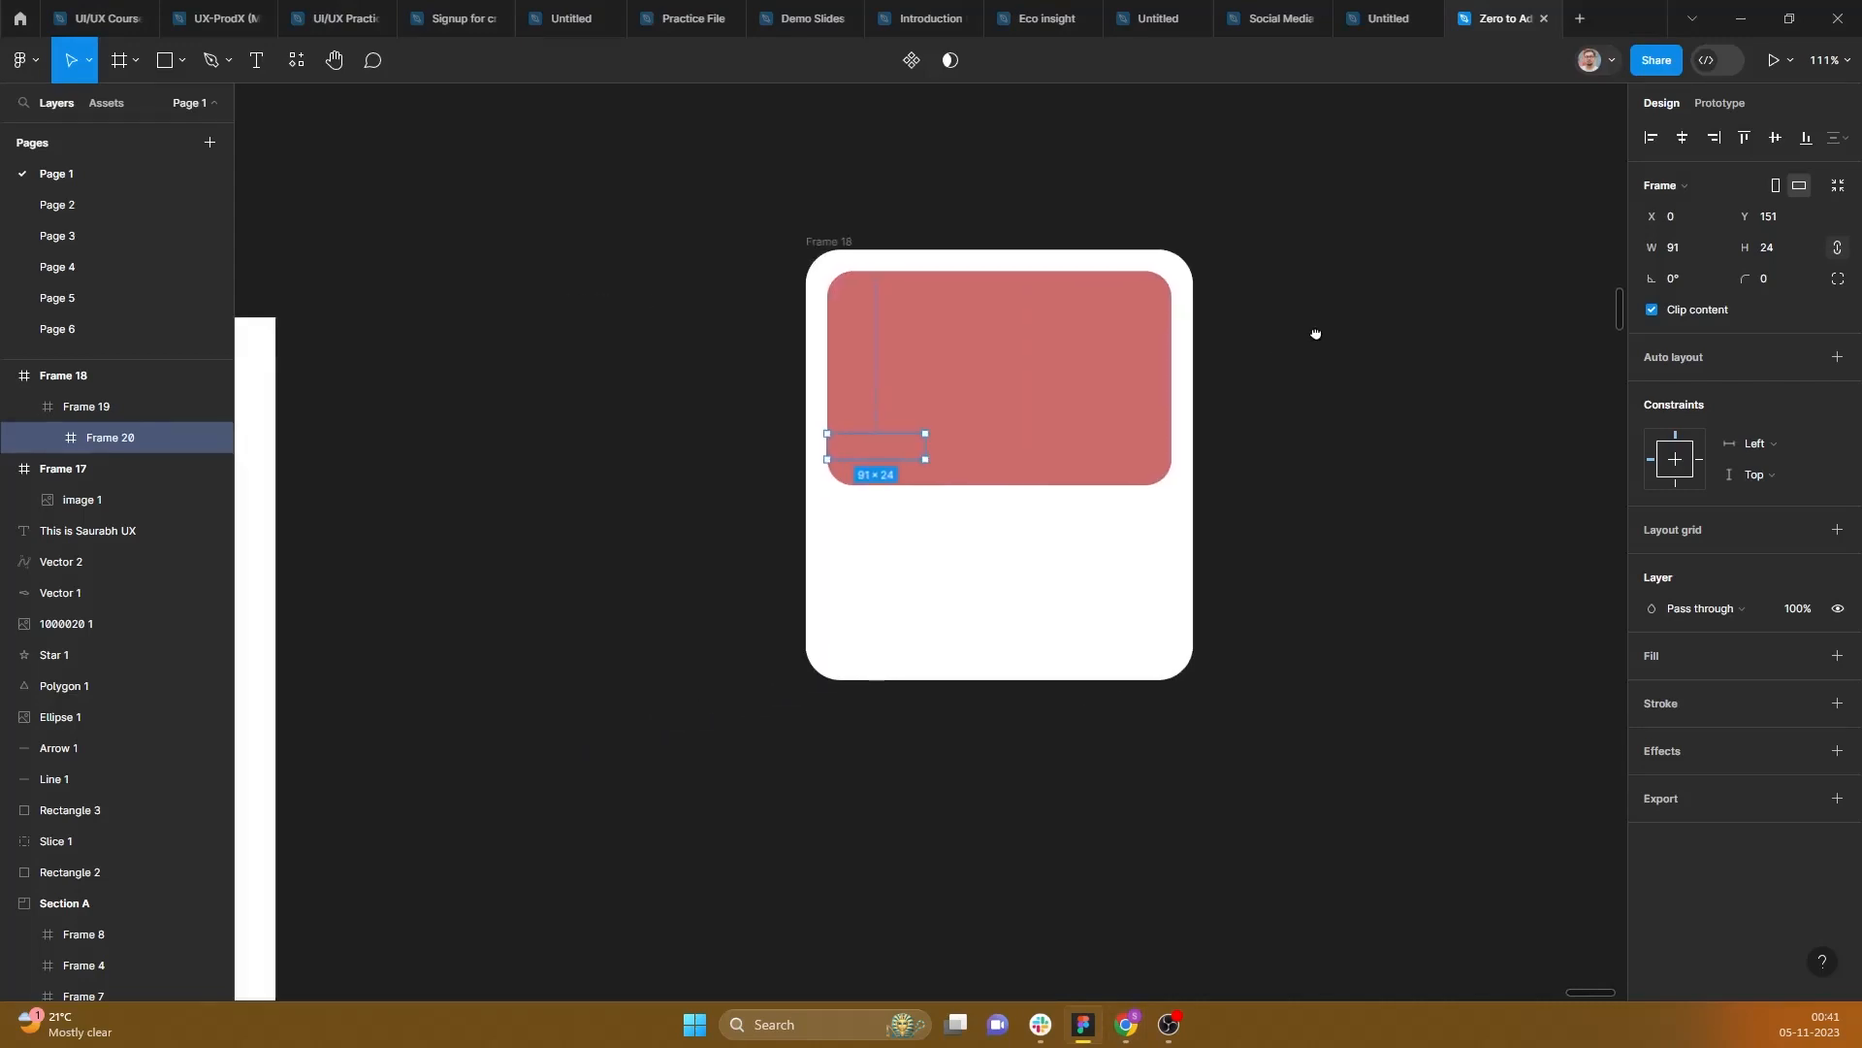
{"action": "left_click", "coordinate": [1837, 656]}
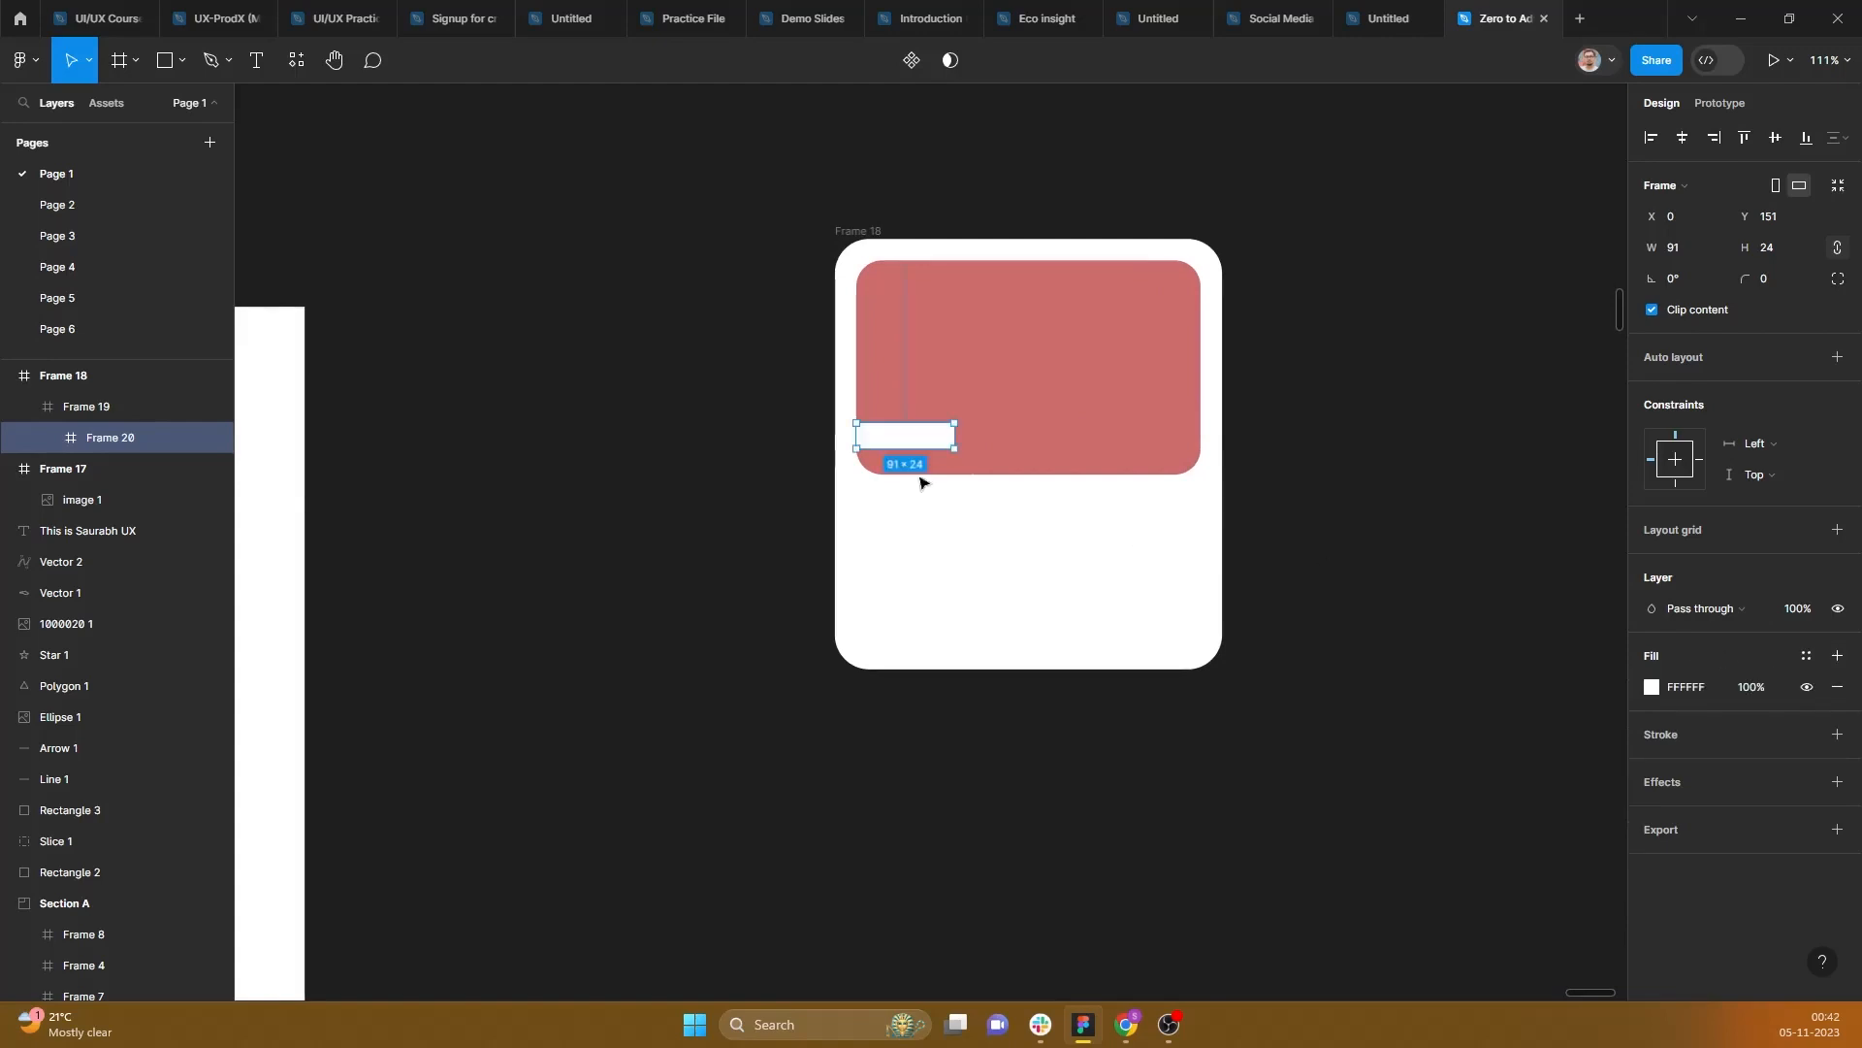
Step: Compare the white tag on the red image frame with the 50% OFF tag on Zomato's Burger King card
{"action": "scroll", "coordinate": [1038, 480], "scroll_direction": "up", "scroll_amount": 5}
{"action": "key", "text": "alt+Tab"}
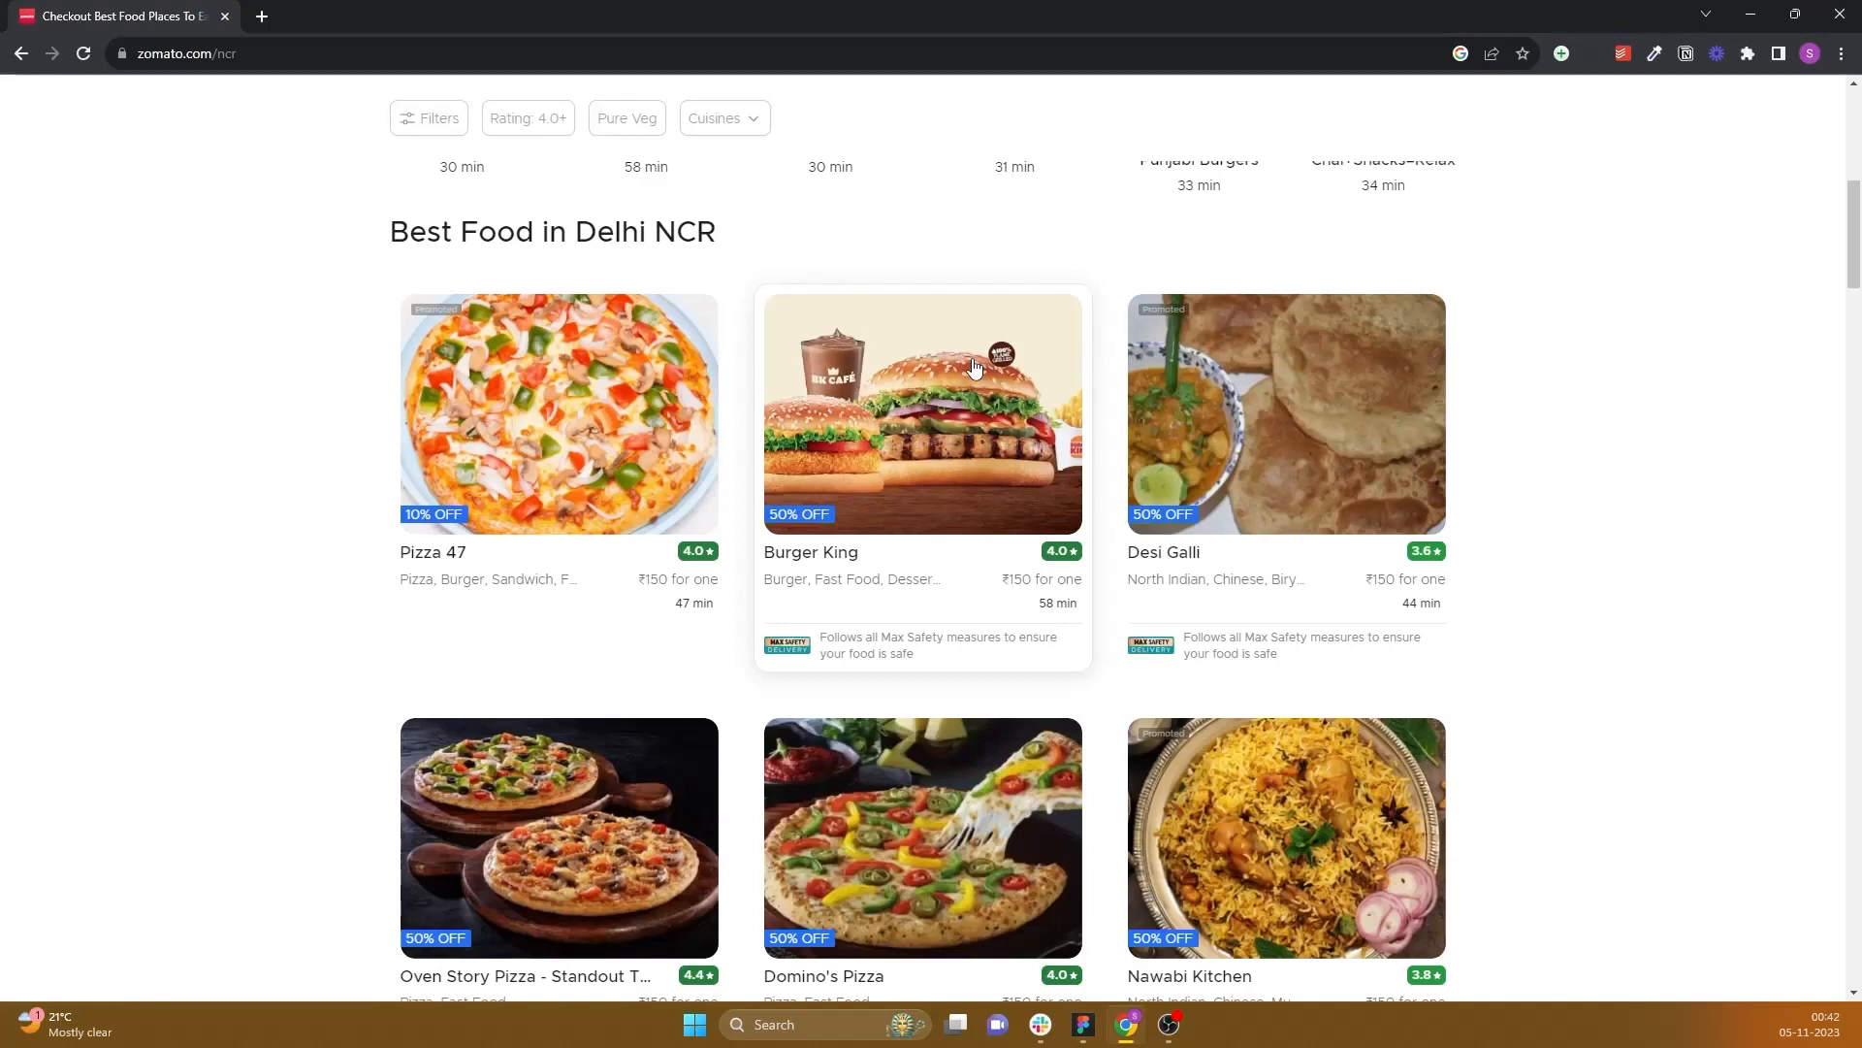
{"action": "key", "text": "alt+Tab"}
{"action": "scroll", "coordinate": [941, 484], "scroll_direction": "up", "scroll_amount": 3}
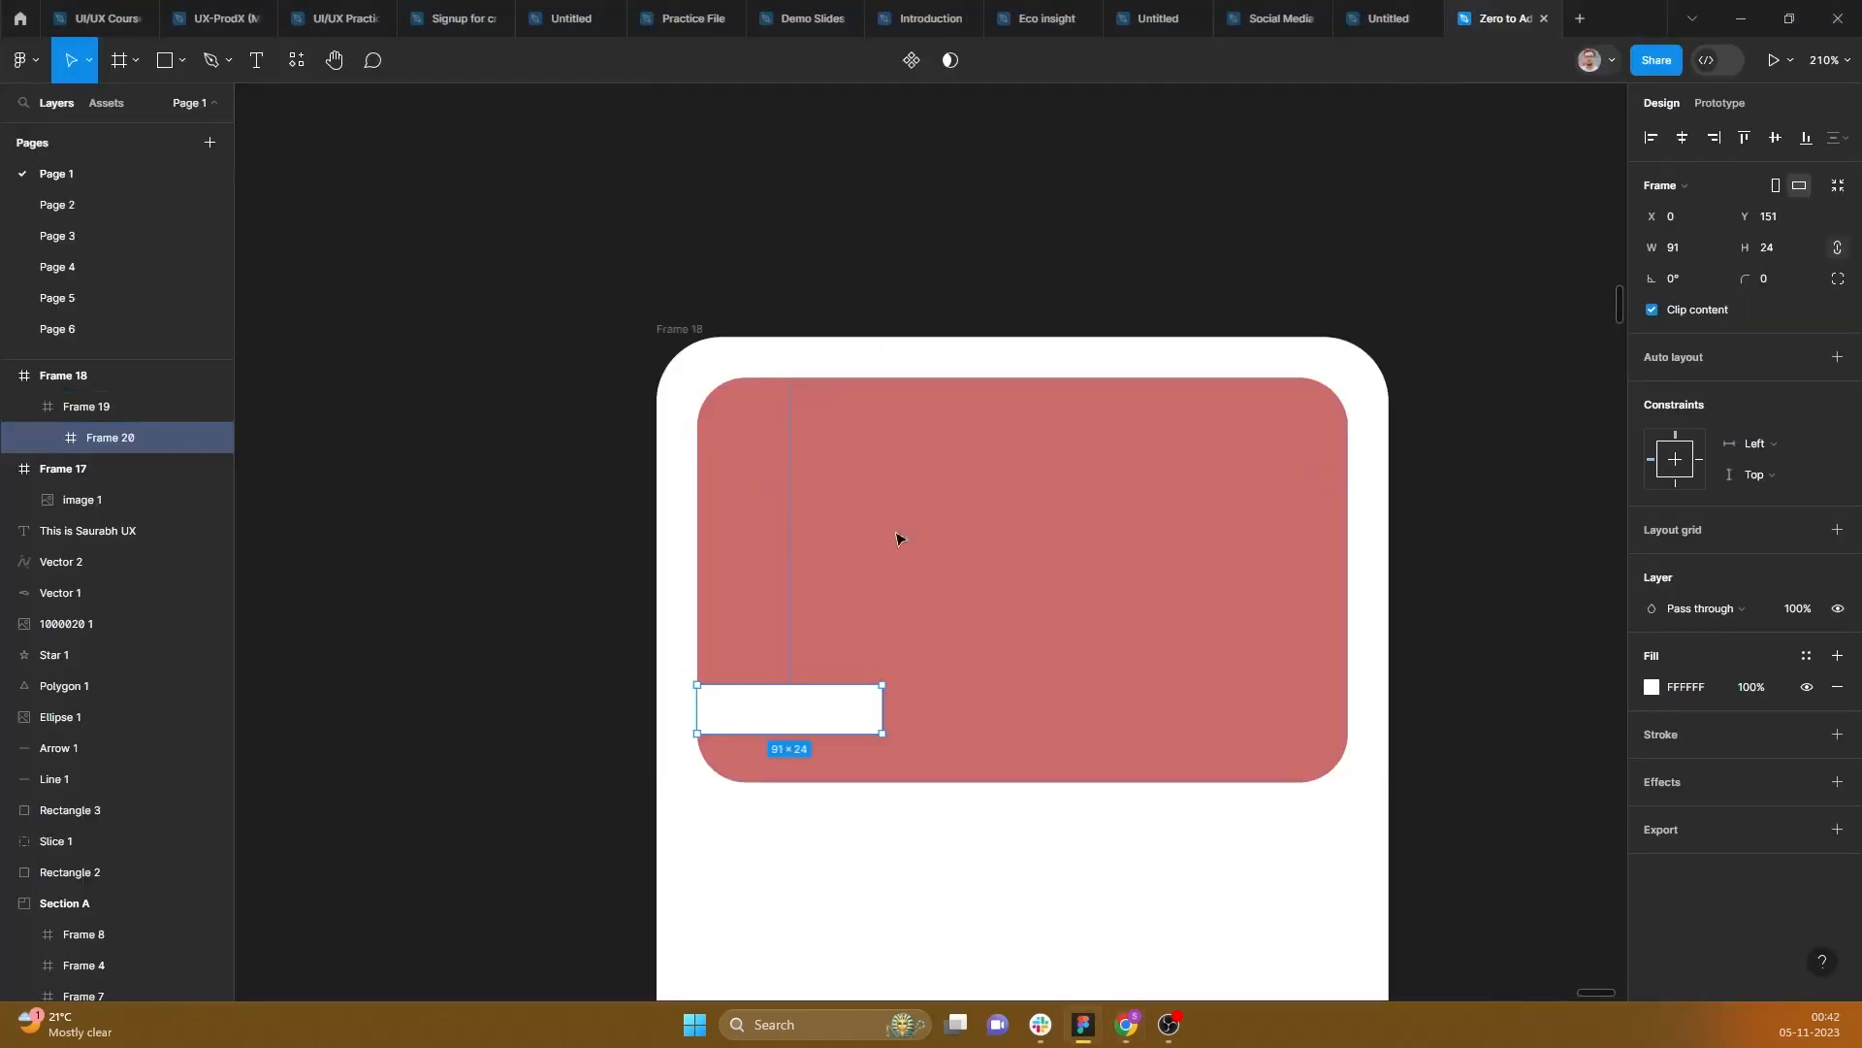
{"action": "key", "text": "alt+Tab"}
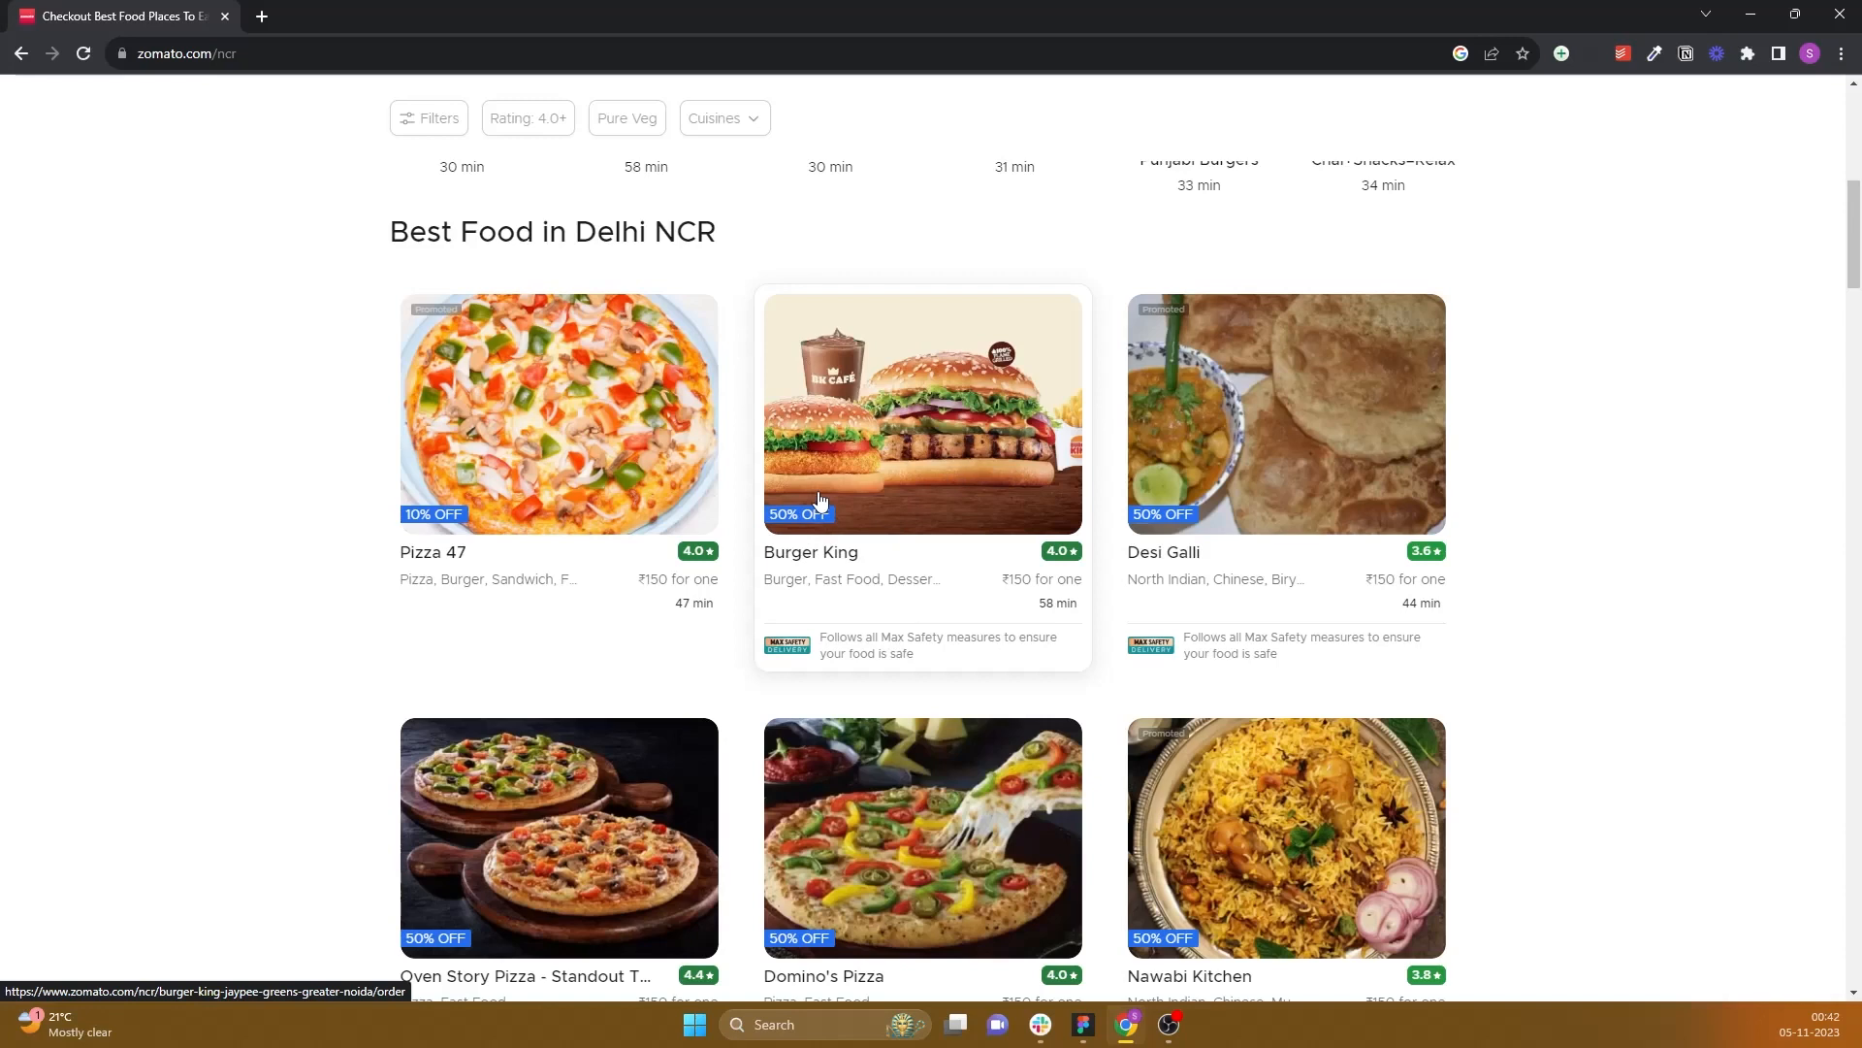
{"action": "key", "text": "alt+Tab"}
{"action": "scroll", "coordinate": [798, 602], "scroll_direction": "down", "scroll_amount": 3}
{"action": "scroll", "coordinate": [812, 577], "scroll_direction": "up", "scroll_amount": 1}
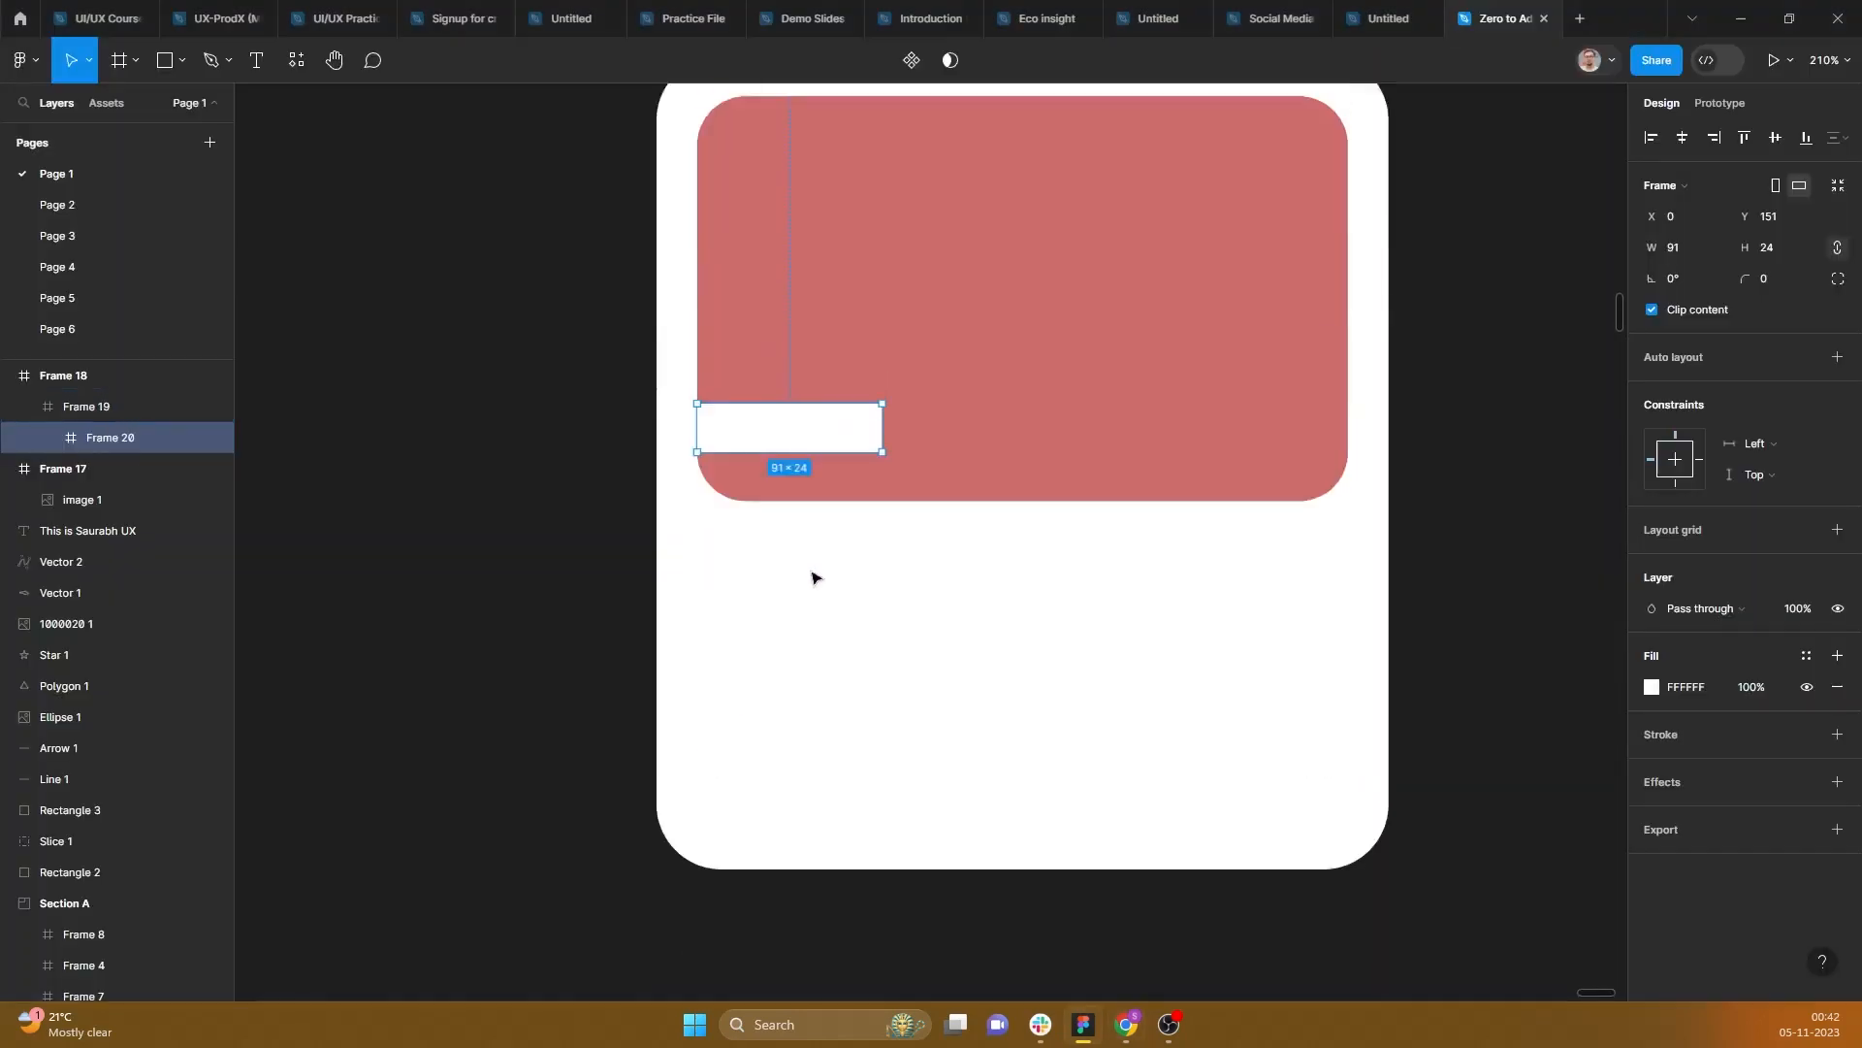
{"action": "scroll", "coordinate": [813, 577], "scroll_direction": "up", "scroll_amount": 1}
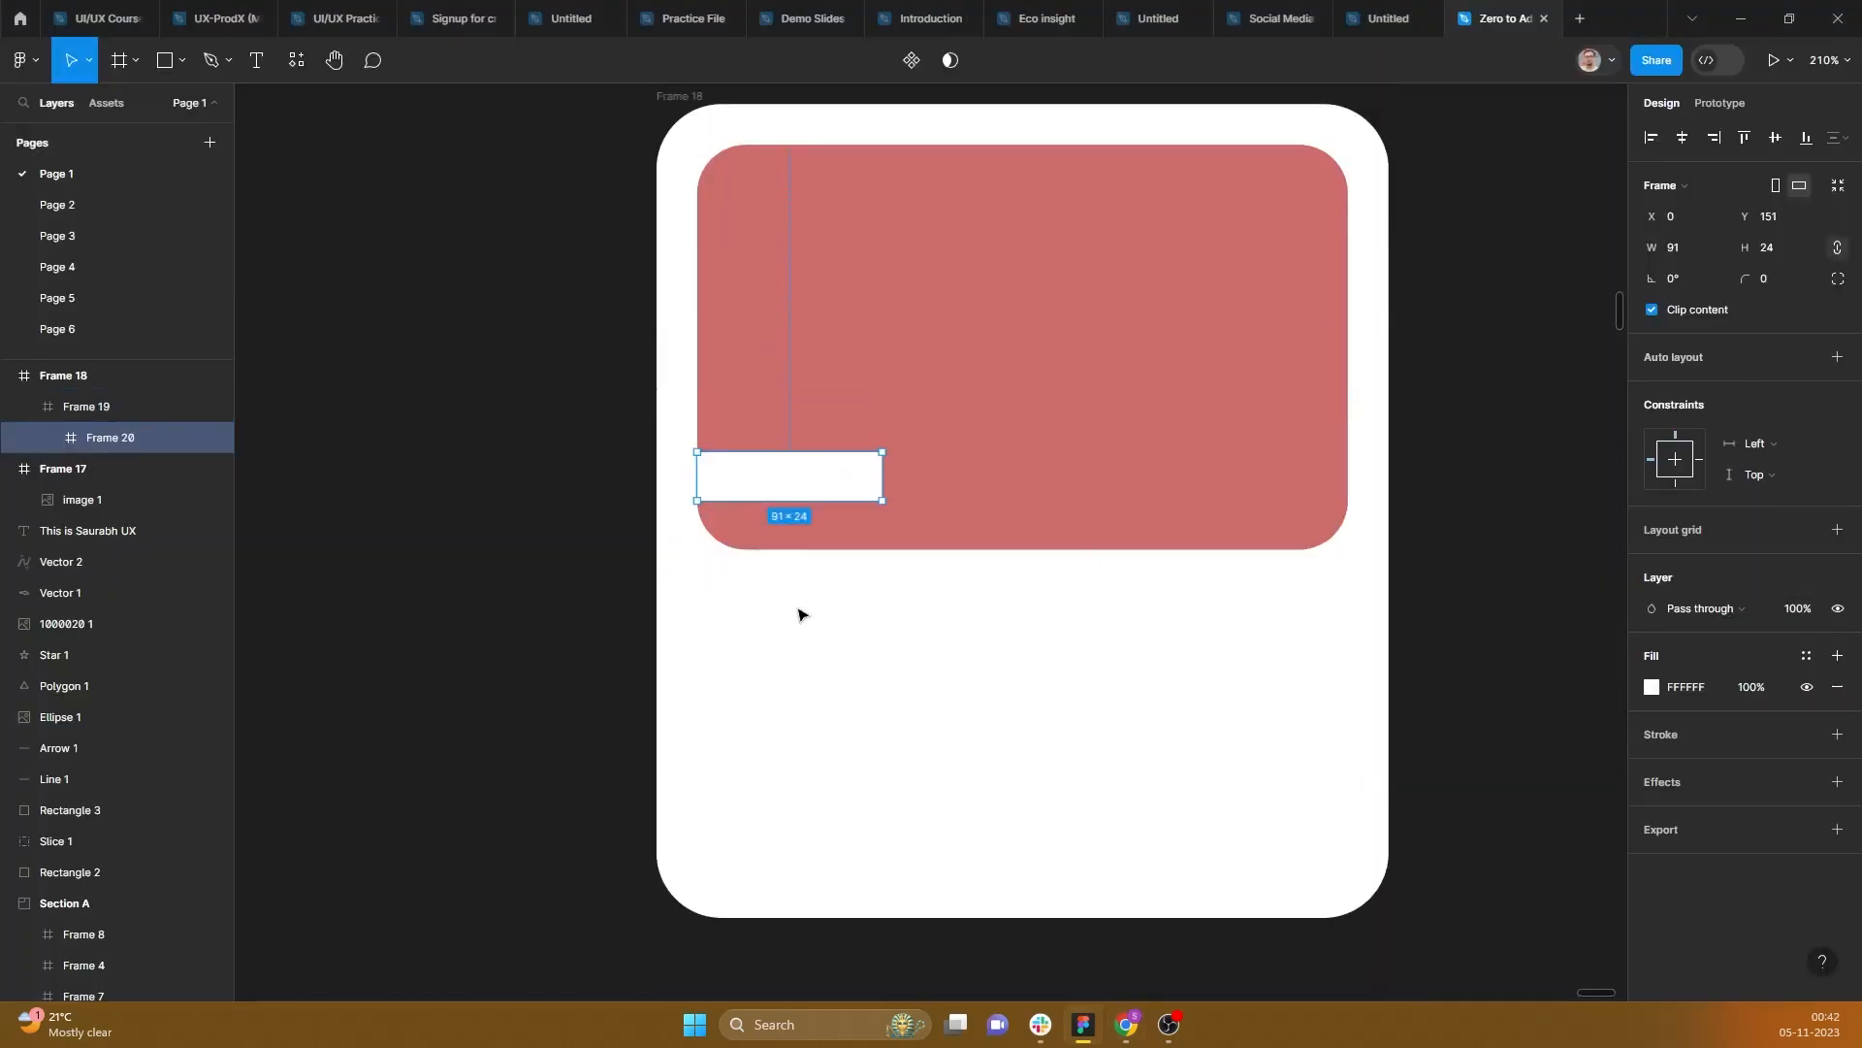
{"action": "key", "text": "Escape"}
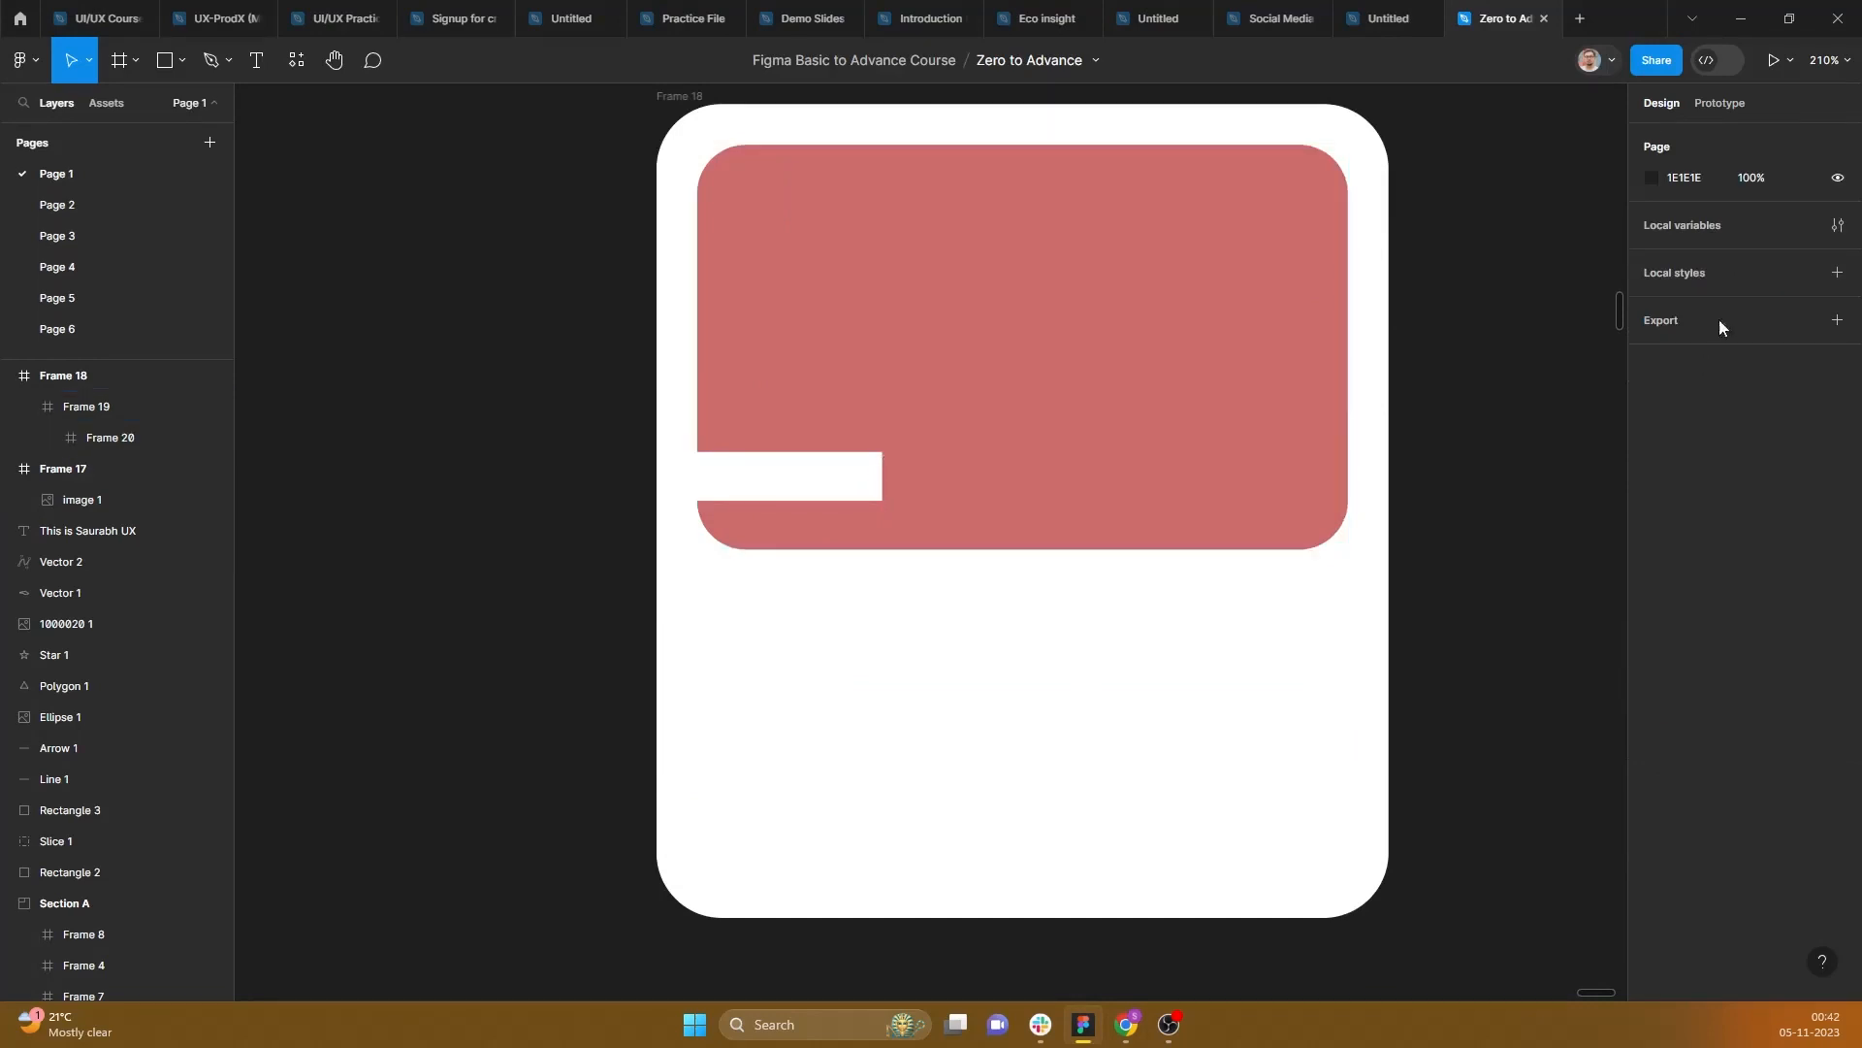
Step: Round only the two right-hand corners of the white tag frame, with a radius of 4 on the upper one
{"action": "left_click", "coordinate": [776, 476]}
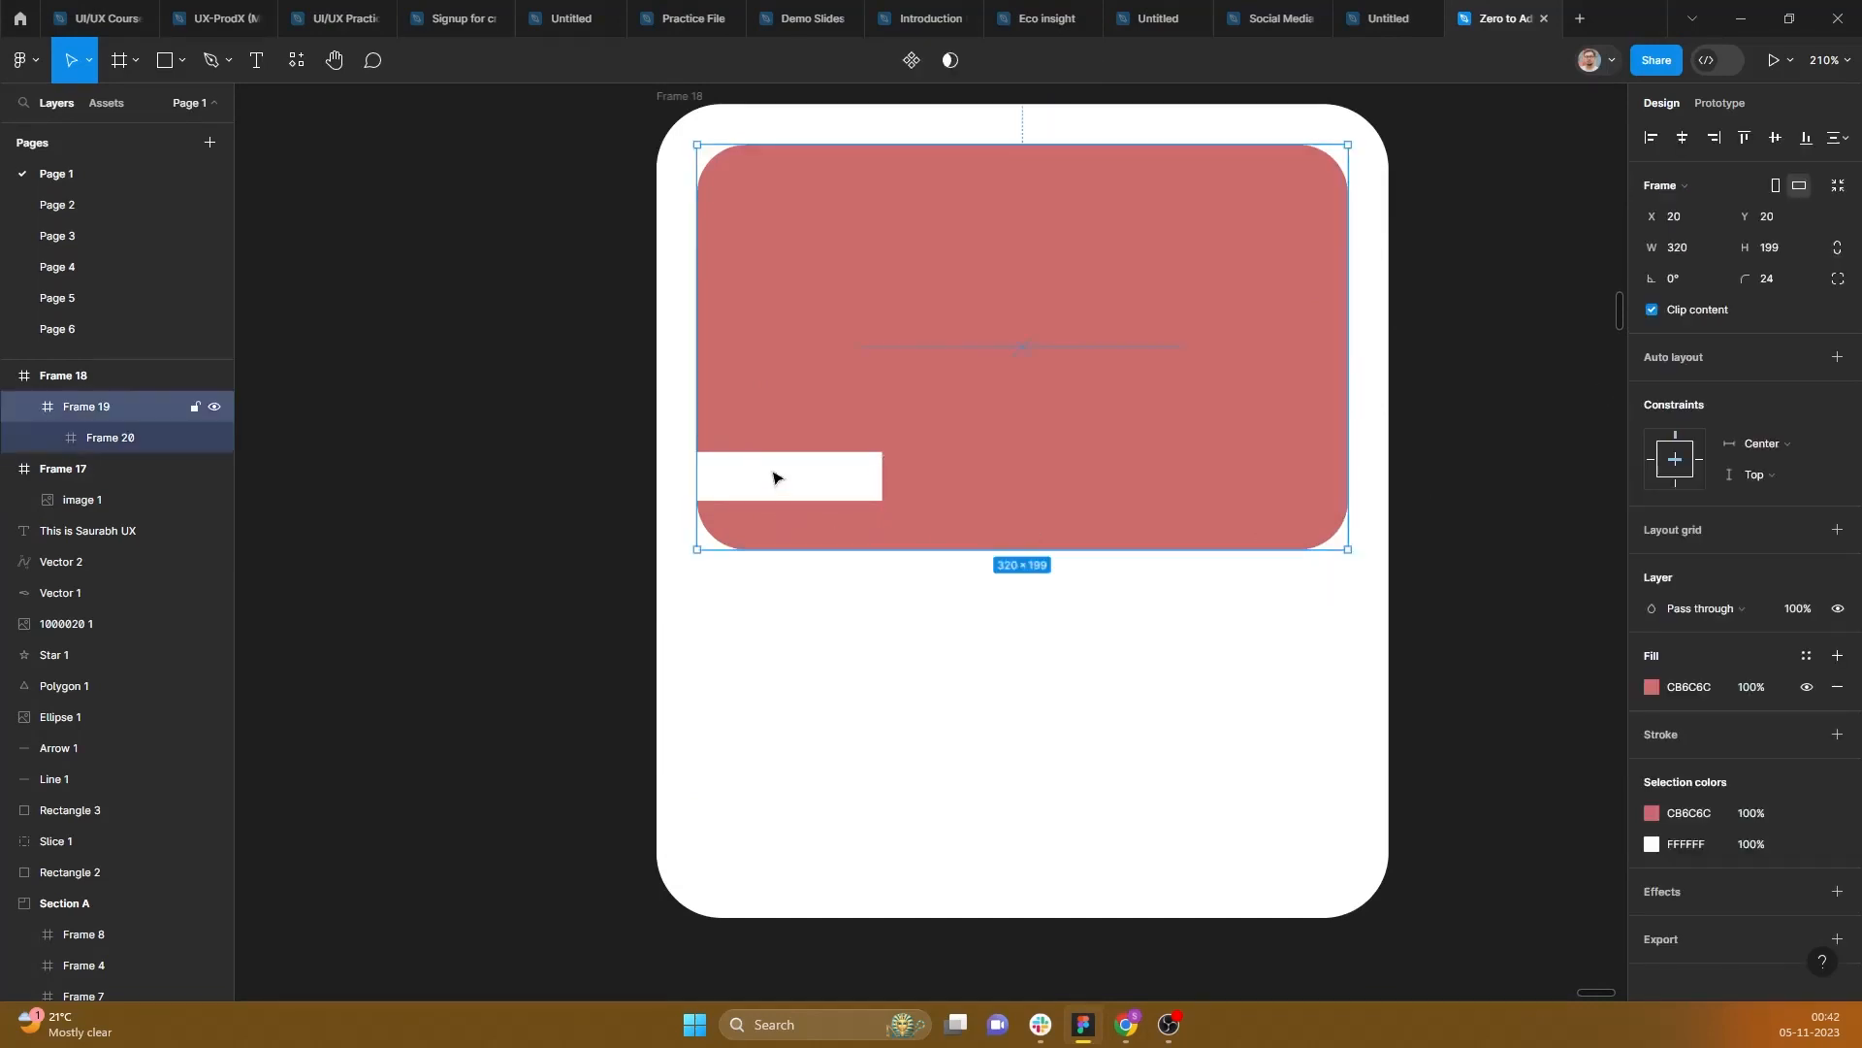
{"action": "left_click", "coordinate": [1837, 279]}
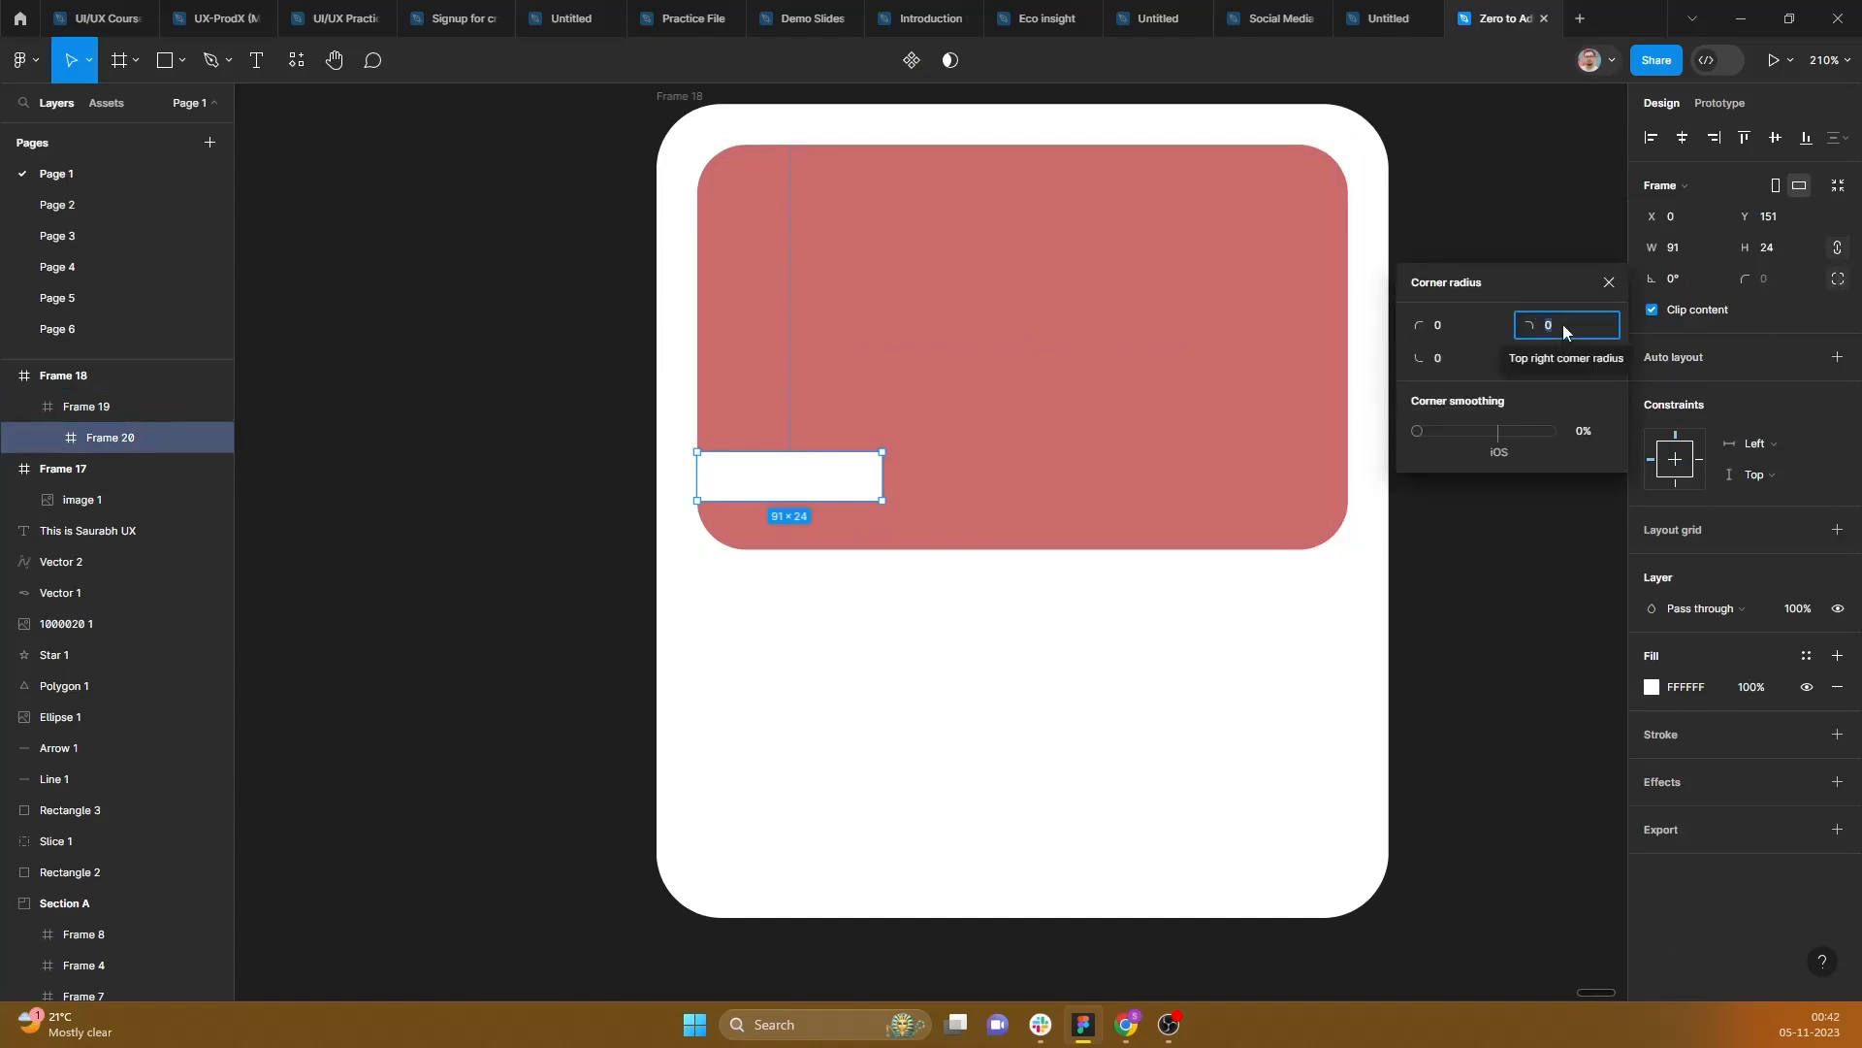
{"action": "type", "text": "4"}
{"action": "left_click", "coordinate": [1556, 357]}
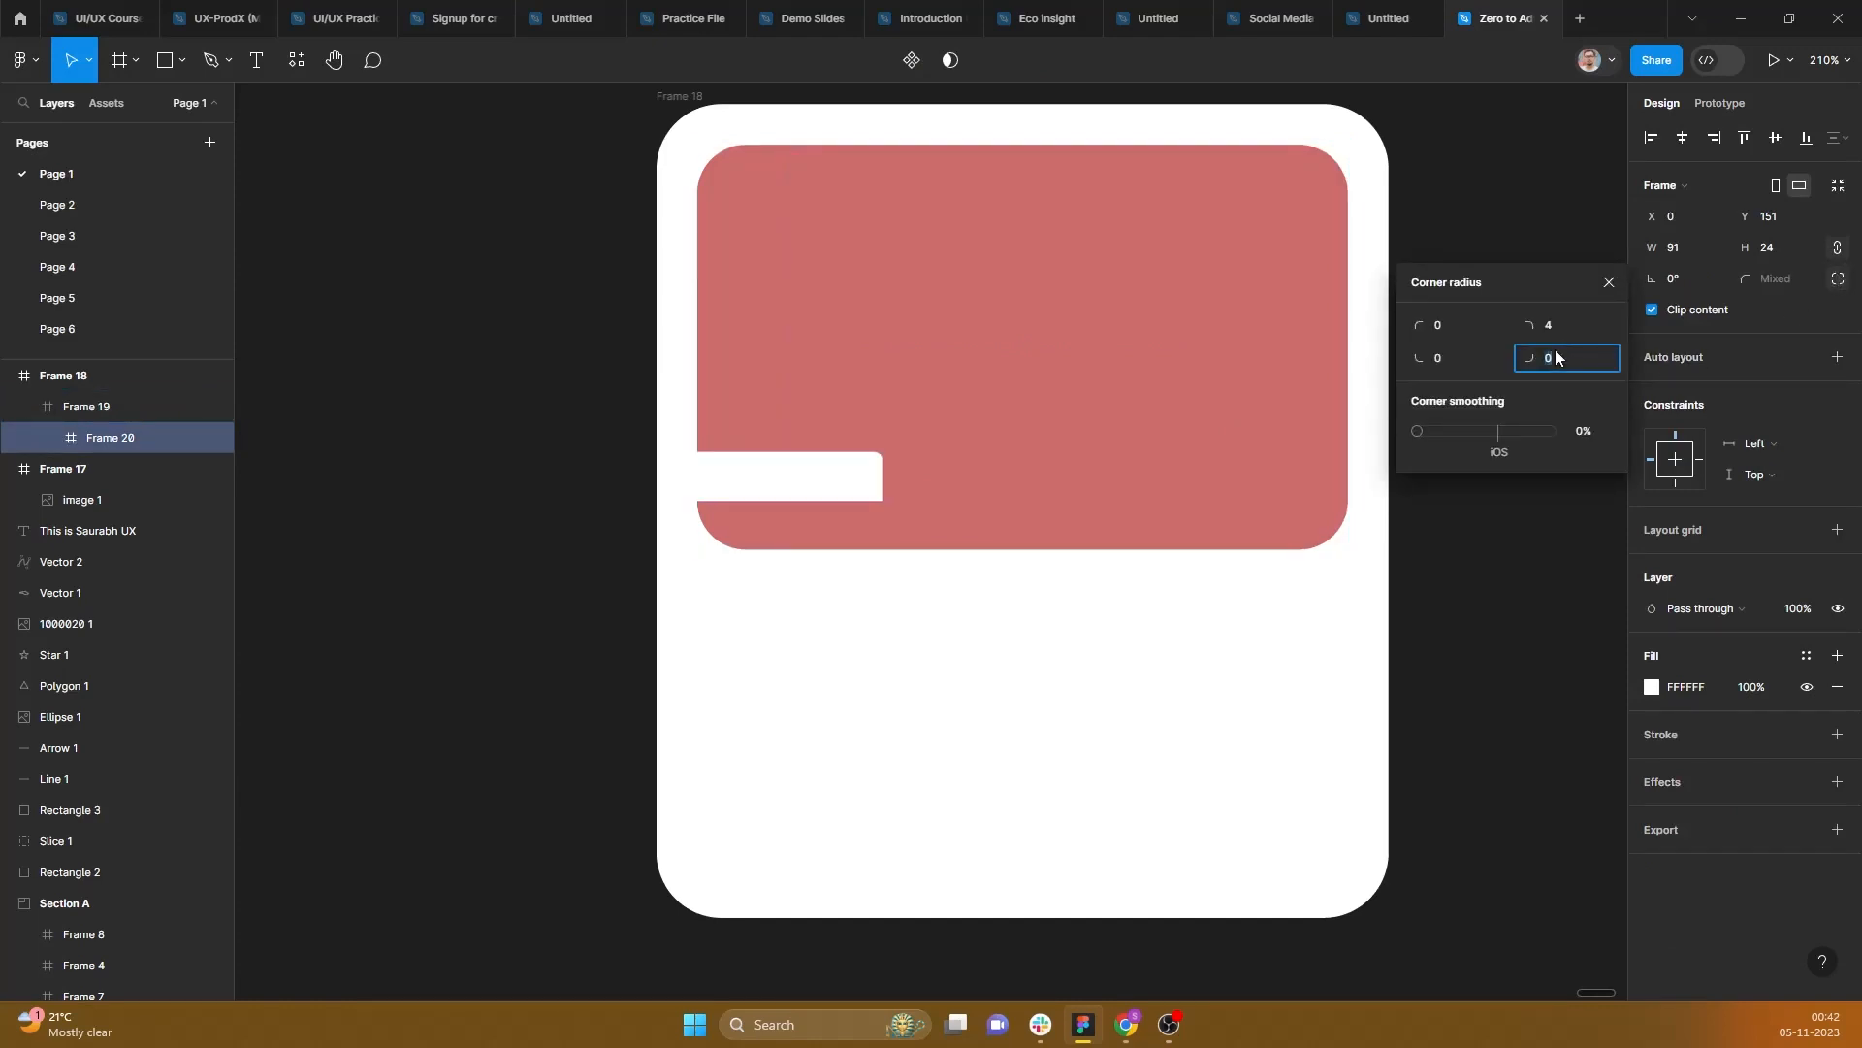
{"action": "type", "text": "5"}
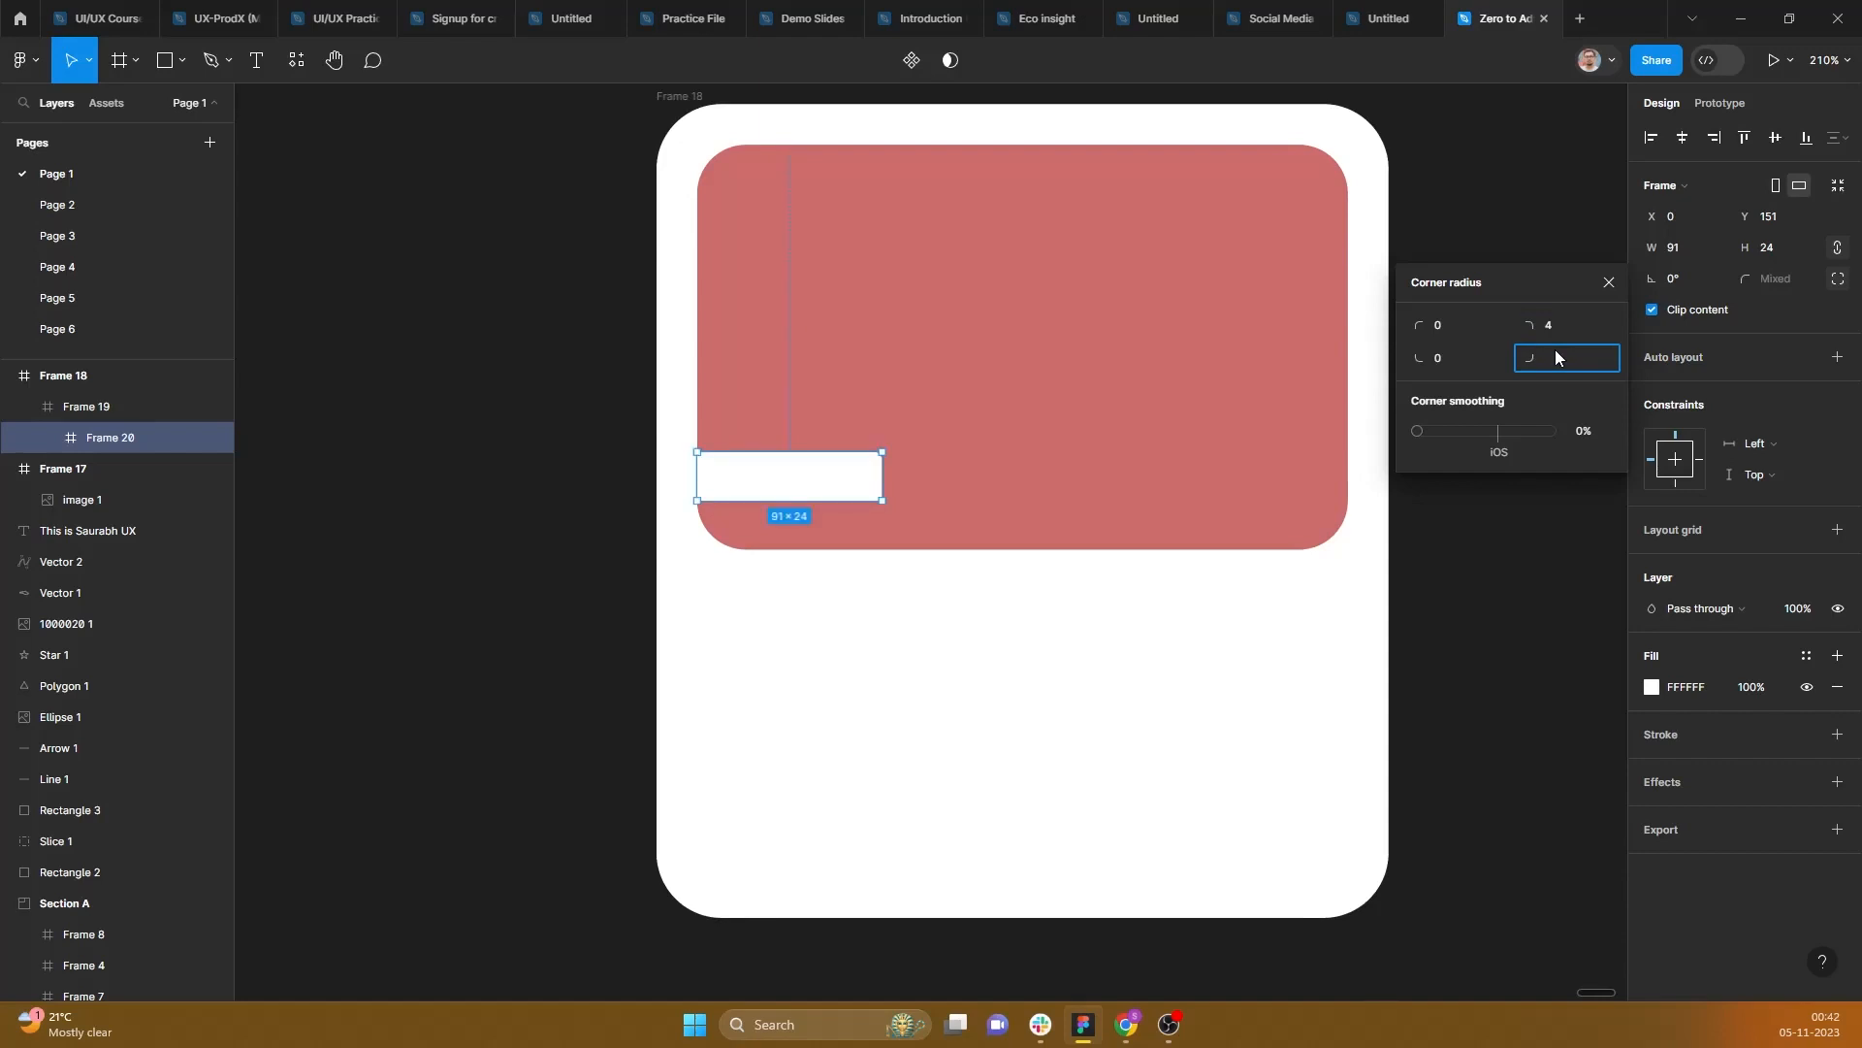
{"action": "left_click", "coordinate": [1162, 765]}
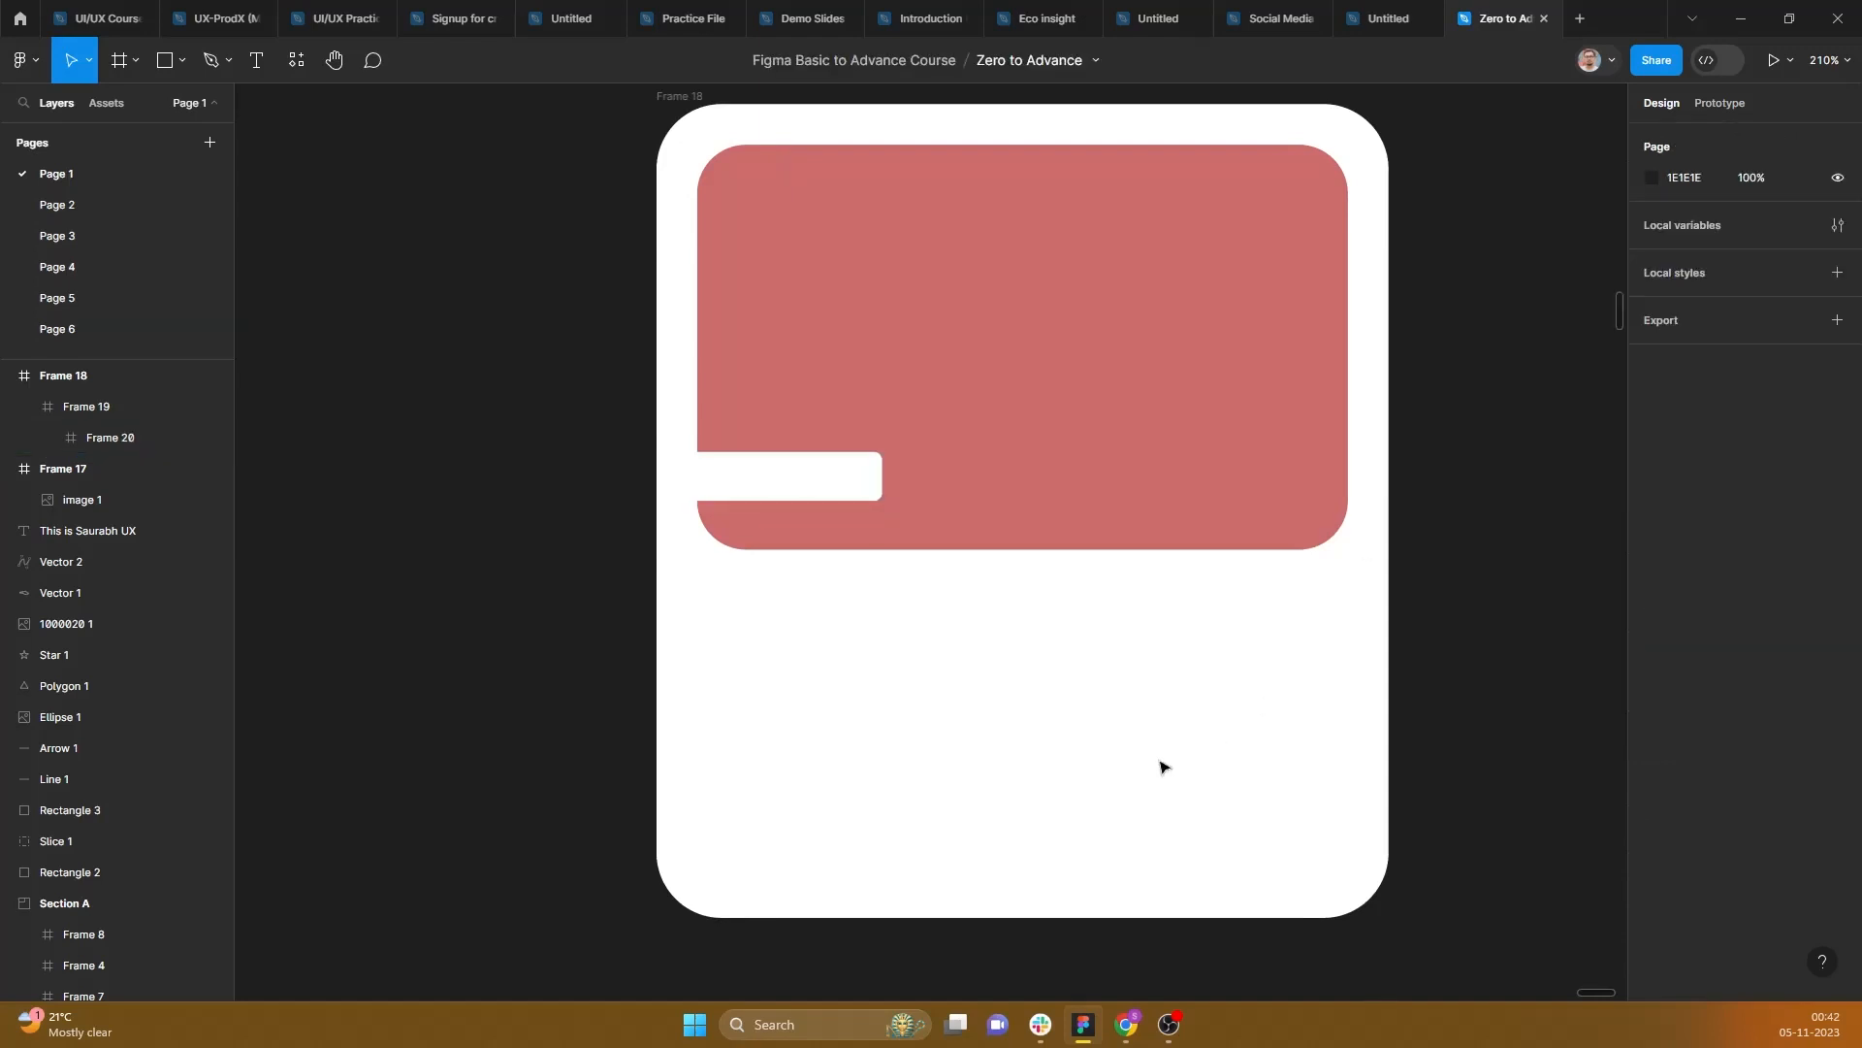
Step: Change the white discount tag frame's fill to light purple A186EE
{"action": "scroll", "coordinate": [1164, 766], "scroll_direction": "up", "scroll_amount": 1}
{"action": "scroll", "coordinate": [1164, 767], "scroll_direction": "up", "scroll_amount": 3}
{"action": "double_click", "coordinate": [844, 686]}
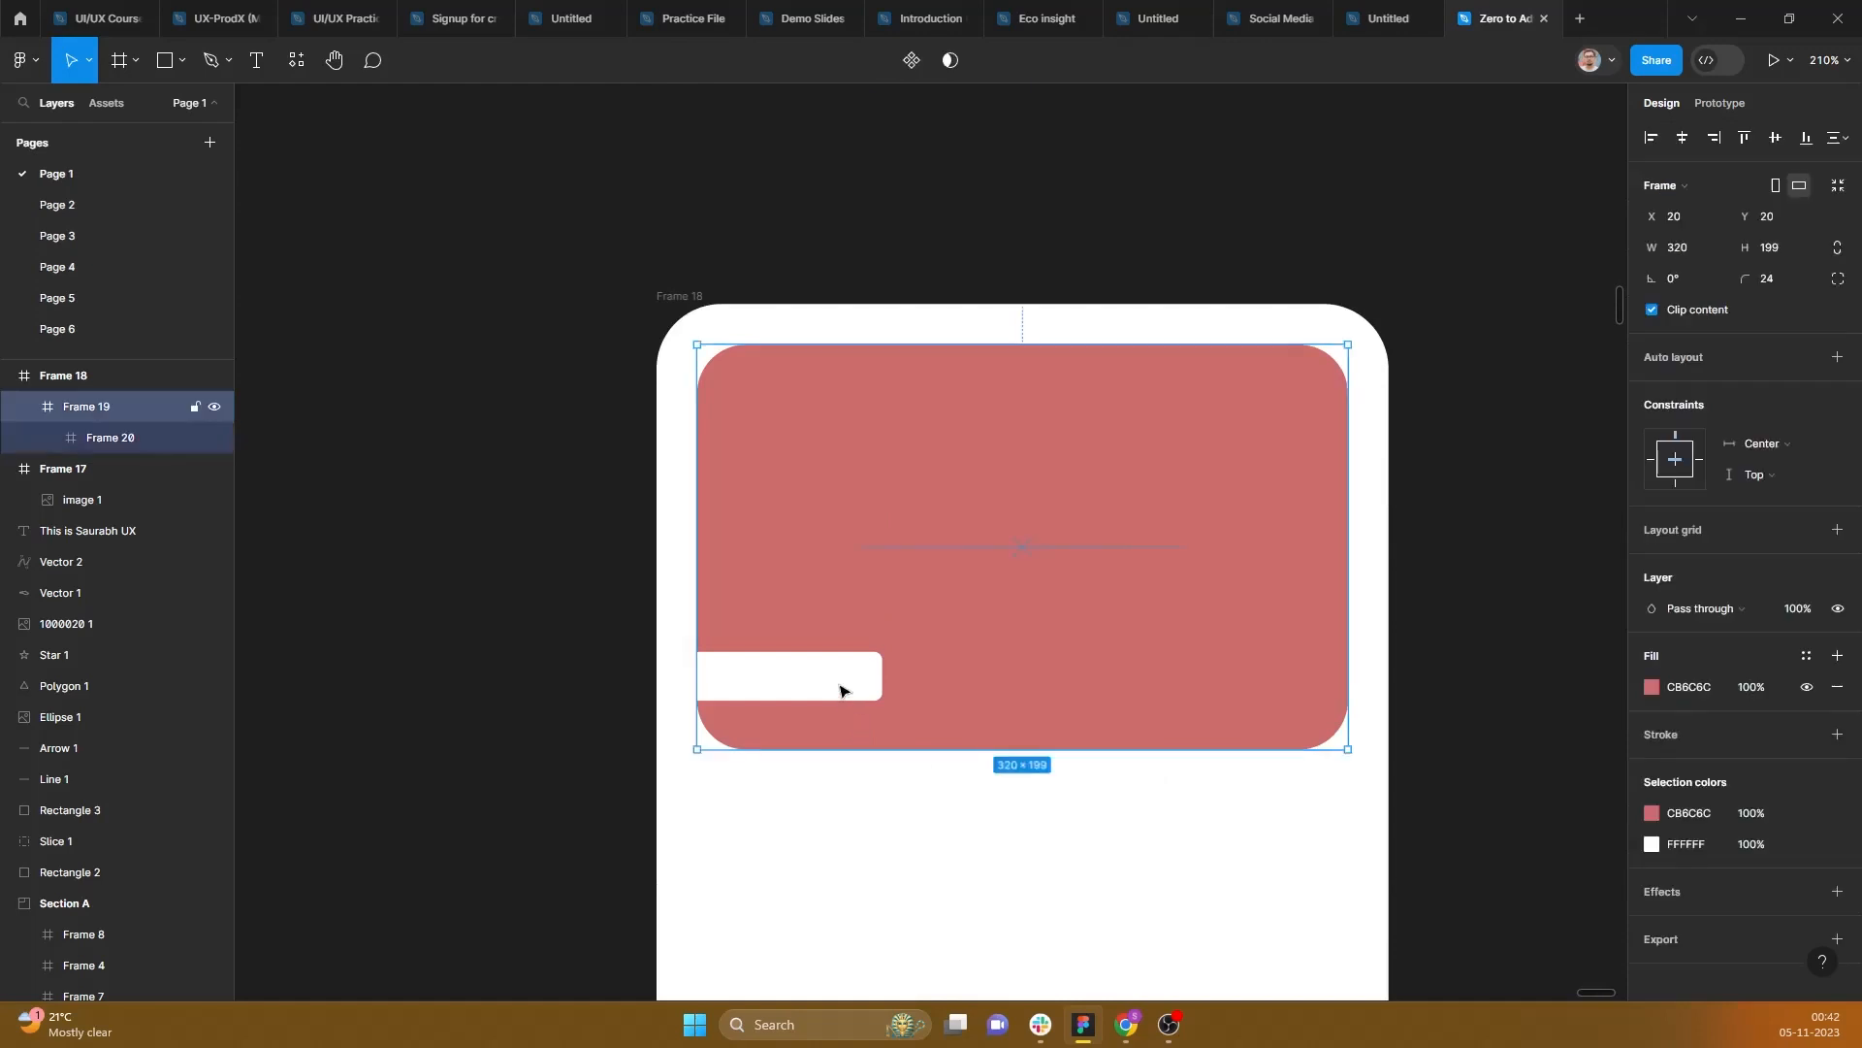
{"action": "left_click", "coordinate": [1654, 687]}
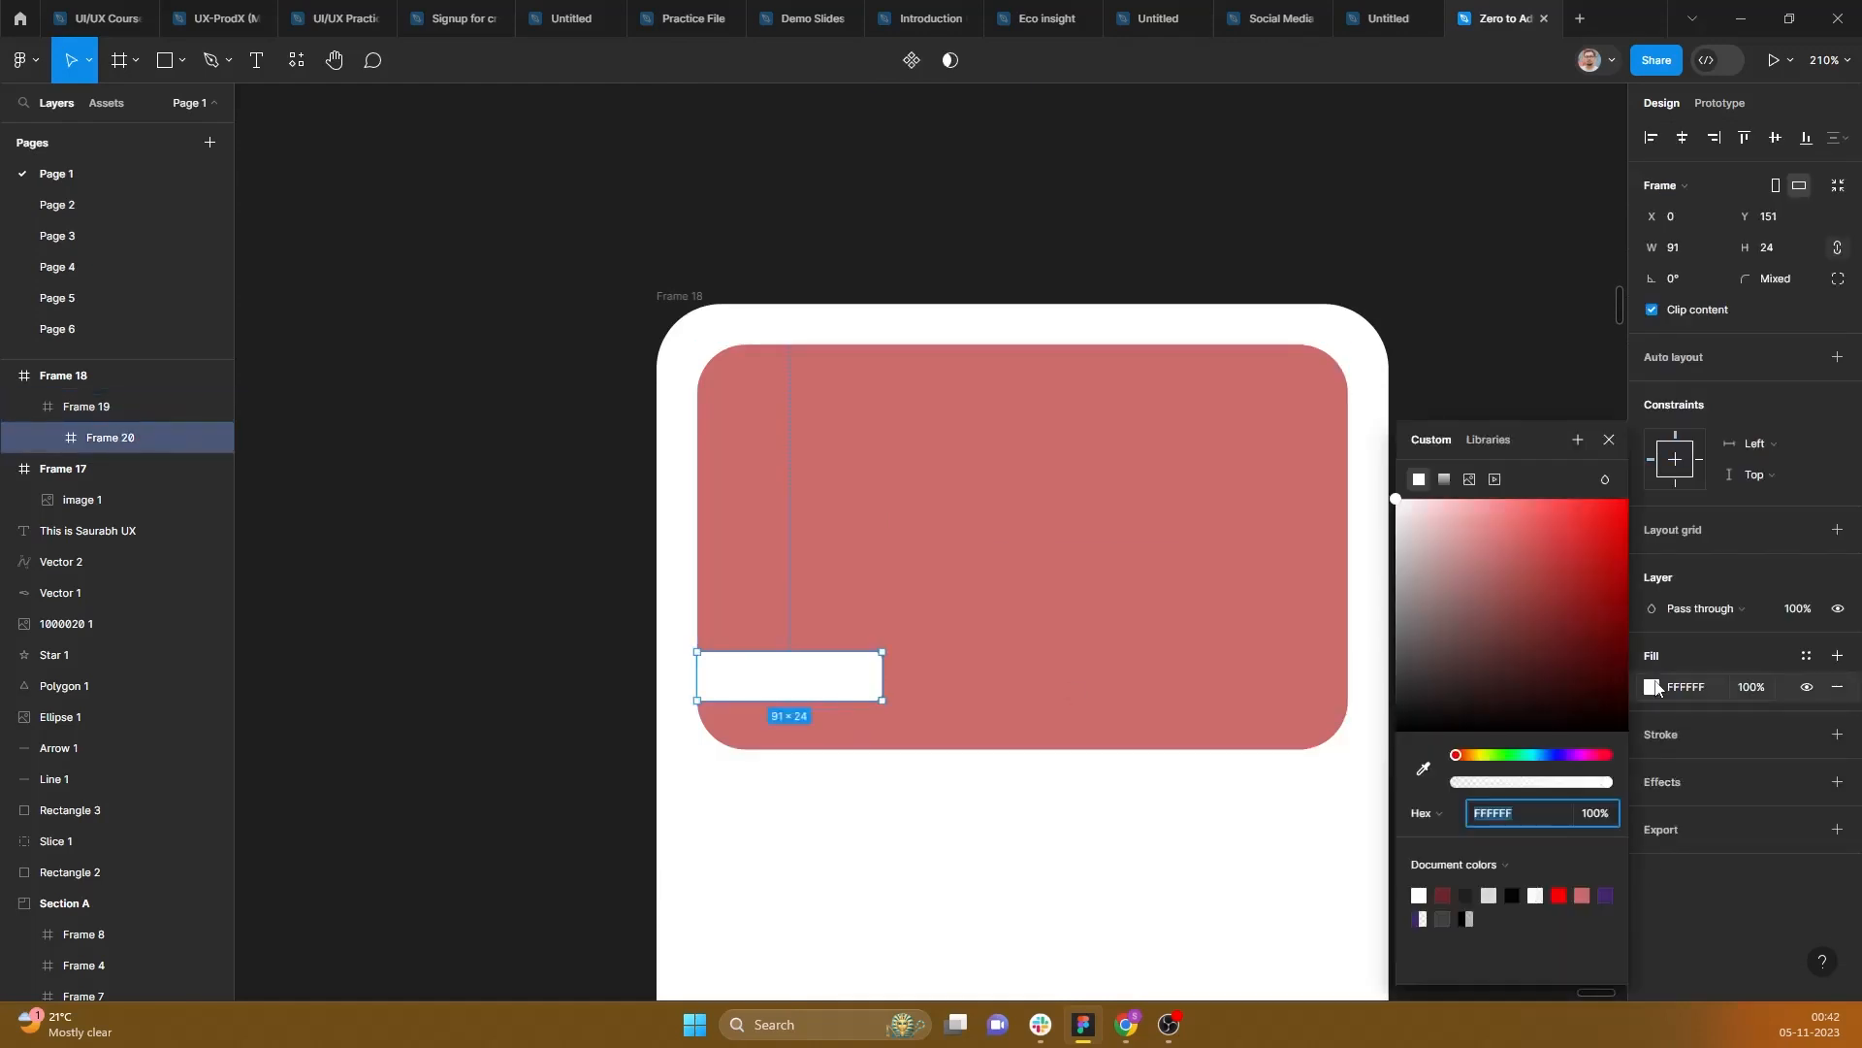
{"action": "left_click", "coordinate": [1564, 756]}
{"action": "left_click_drag", "start_coordinate": [1551, 641], "coordinate": [1497, 515]}
{"action": "left_click", "coordinate": [456, 591]}
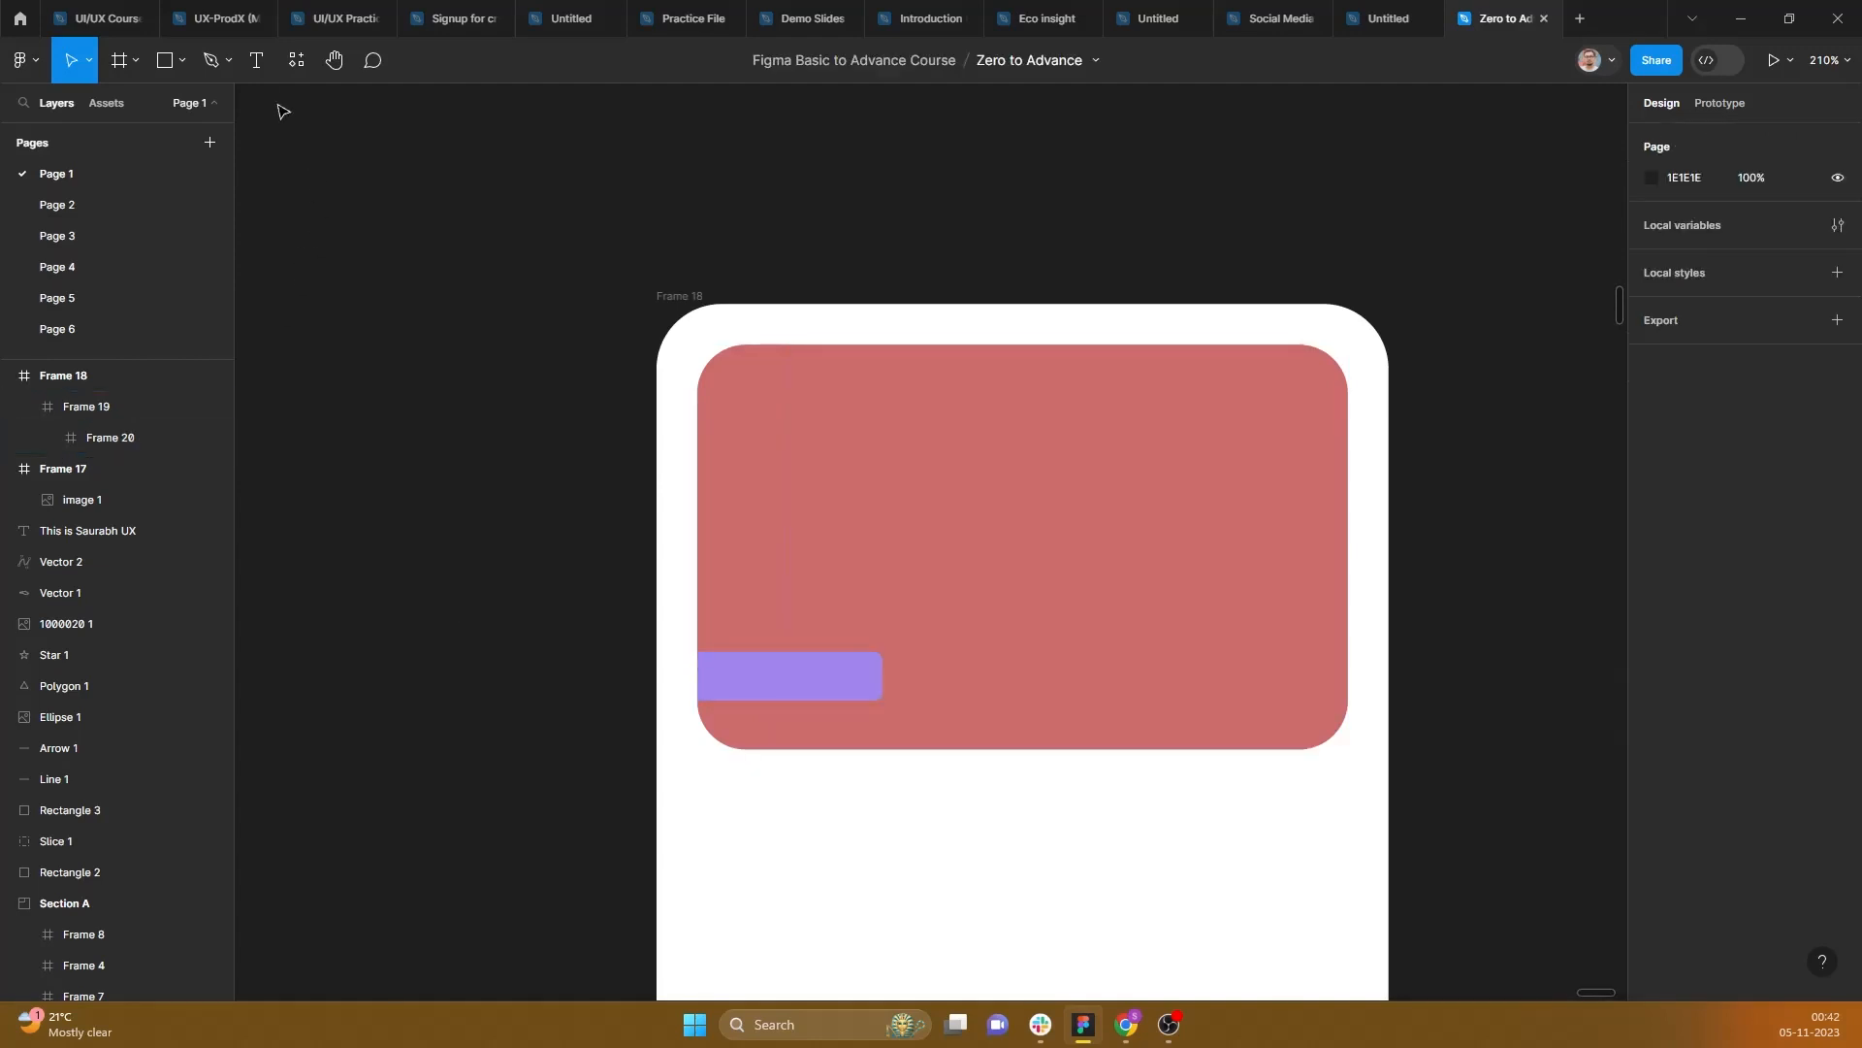
Step: Add the text "50% OFF" inside the purple discount tag frame
{"action": "left_click", "coordinate": [257, 60]}
{"action": "scroll", "coordinate": [711, 691], "scroll_direction": "up", "scroll_amount": 3}
{"action": "left_click", "coordinate": [723, 669]}
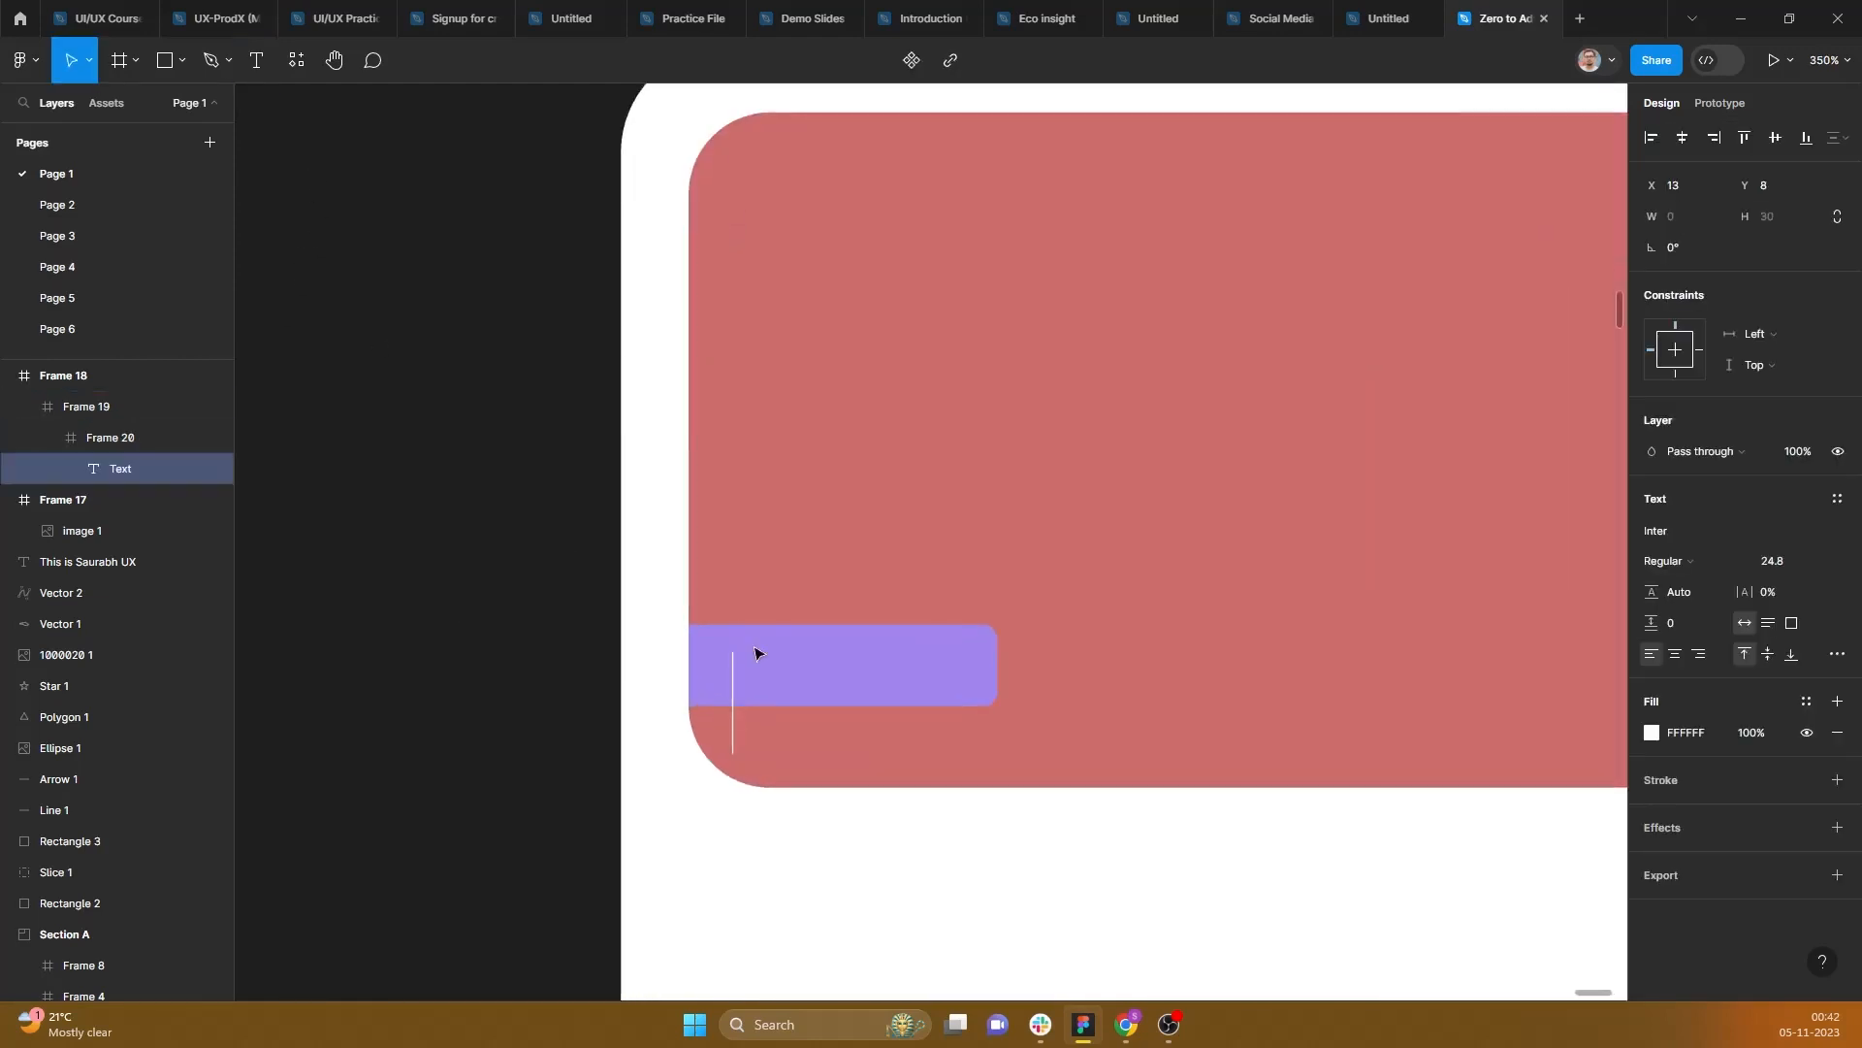
{"action": "type", "text": "50"}
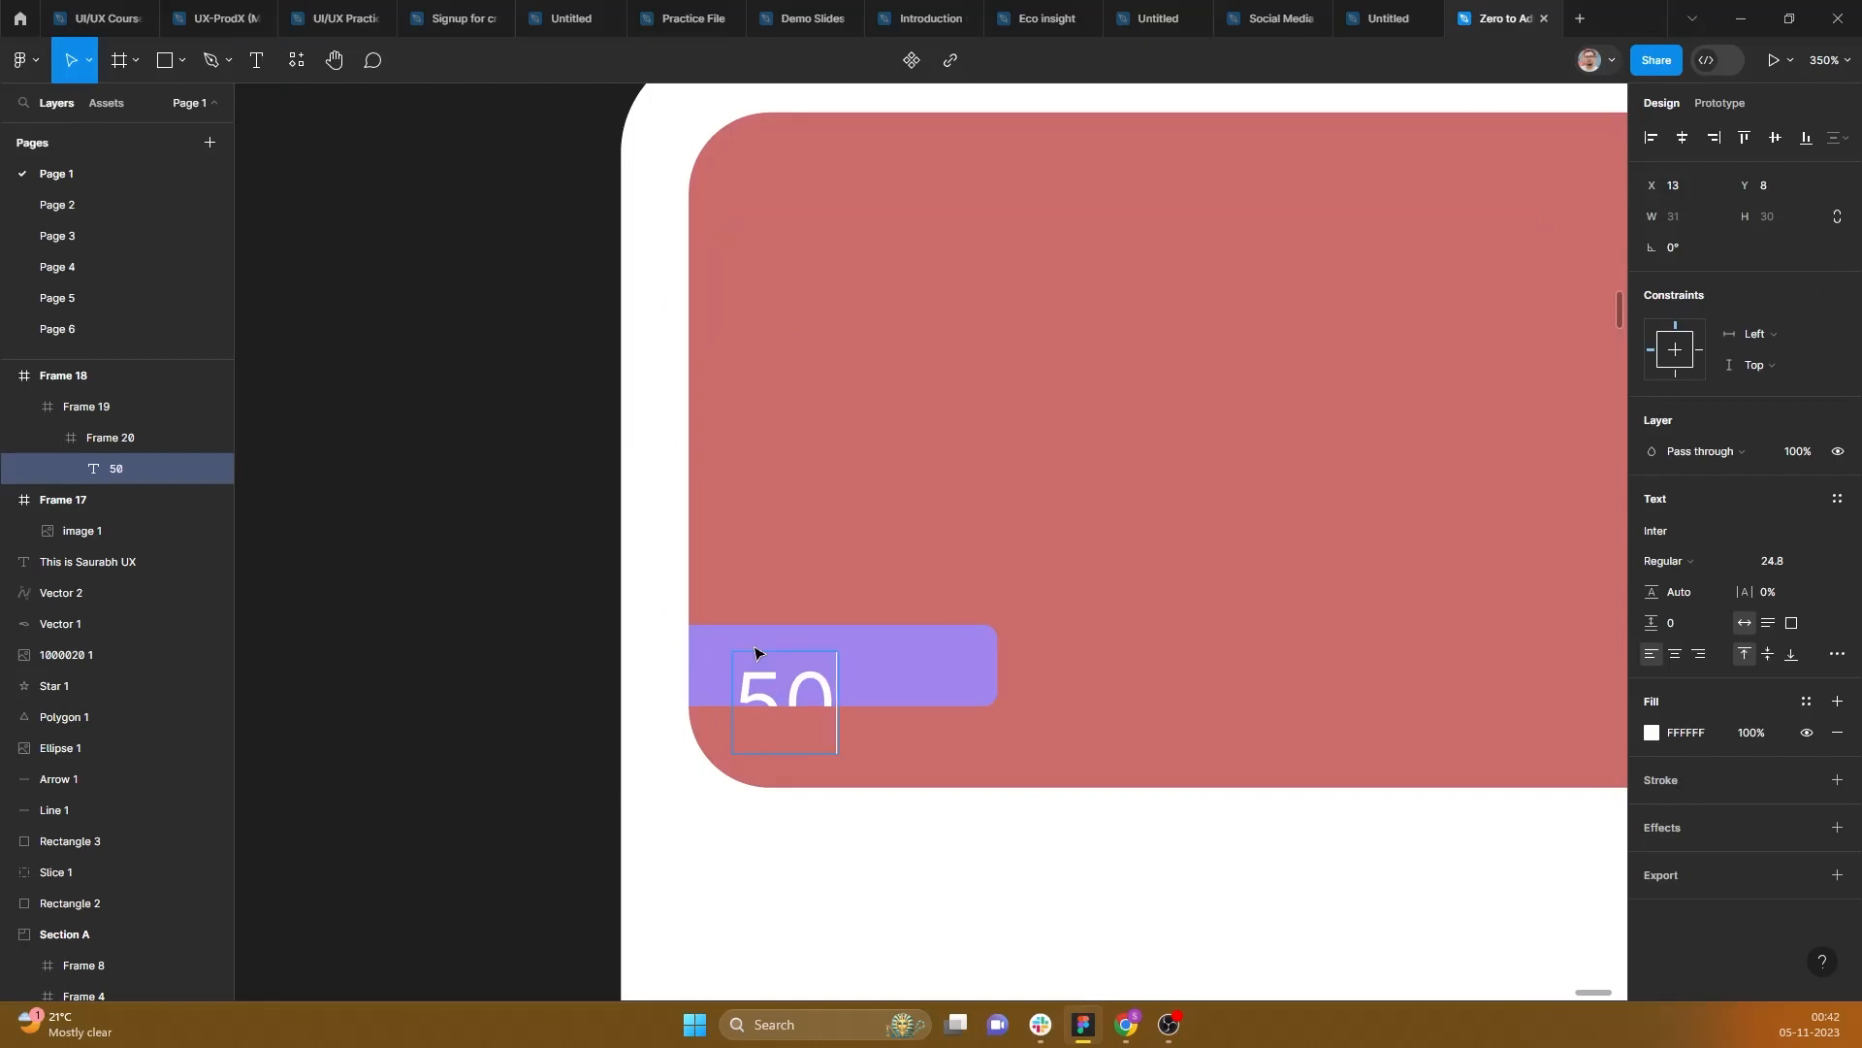
{"action": "type", "text": "%"}
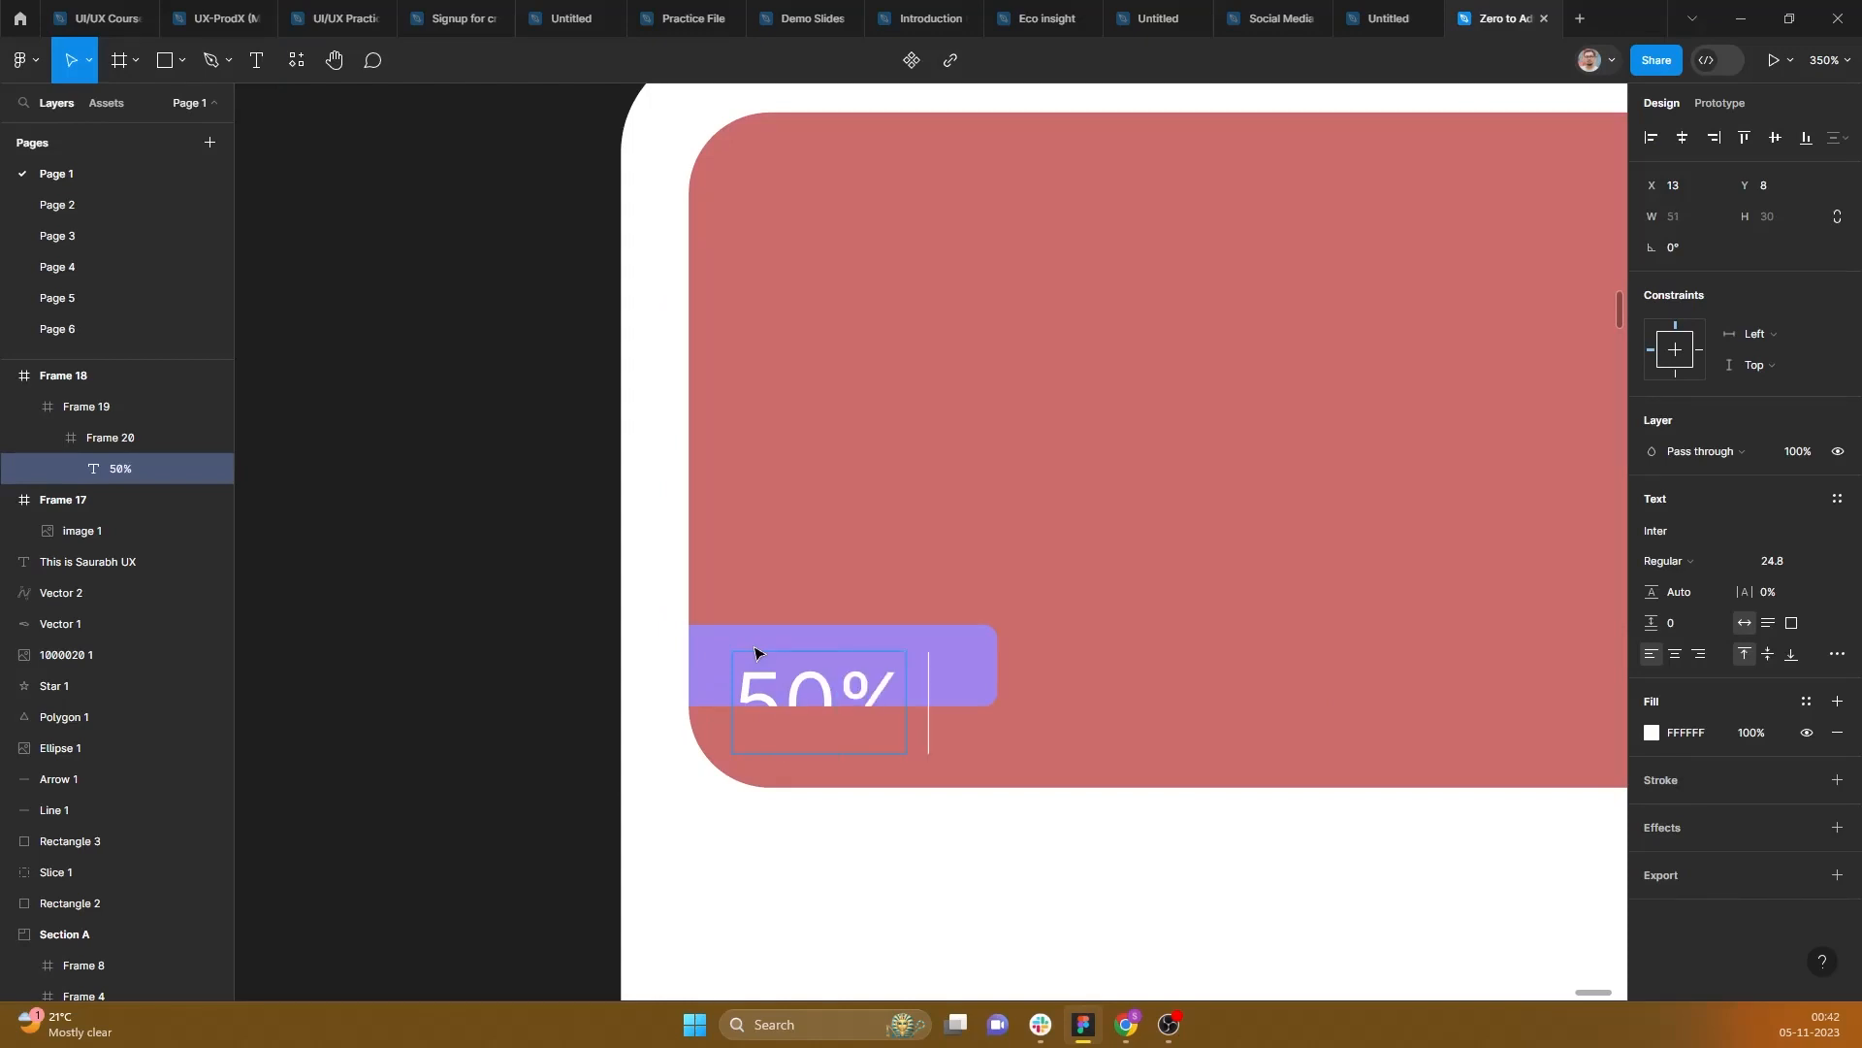
{"action": "type", "text": " OFF"}
{"action": "key", "text": "Escape"}
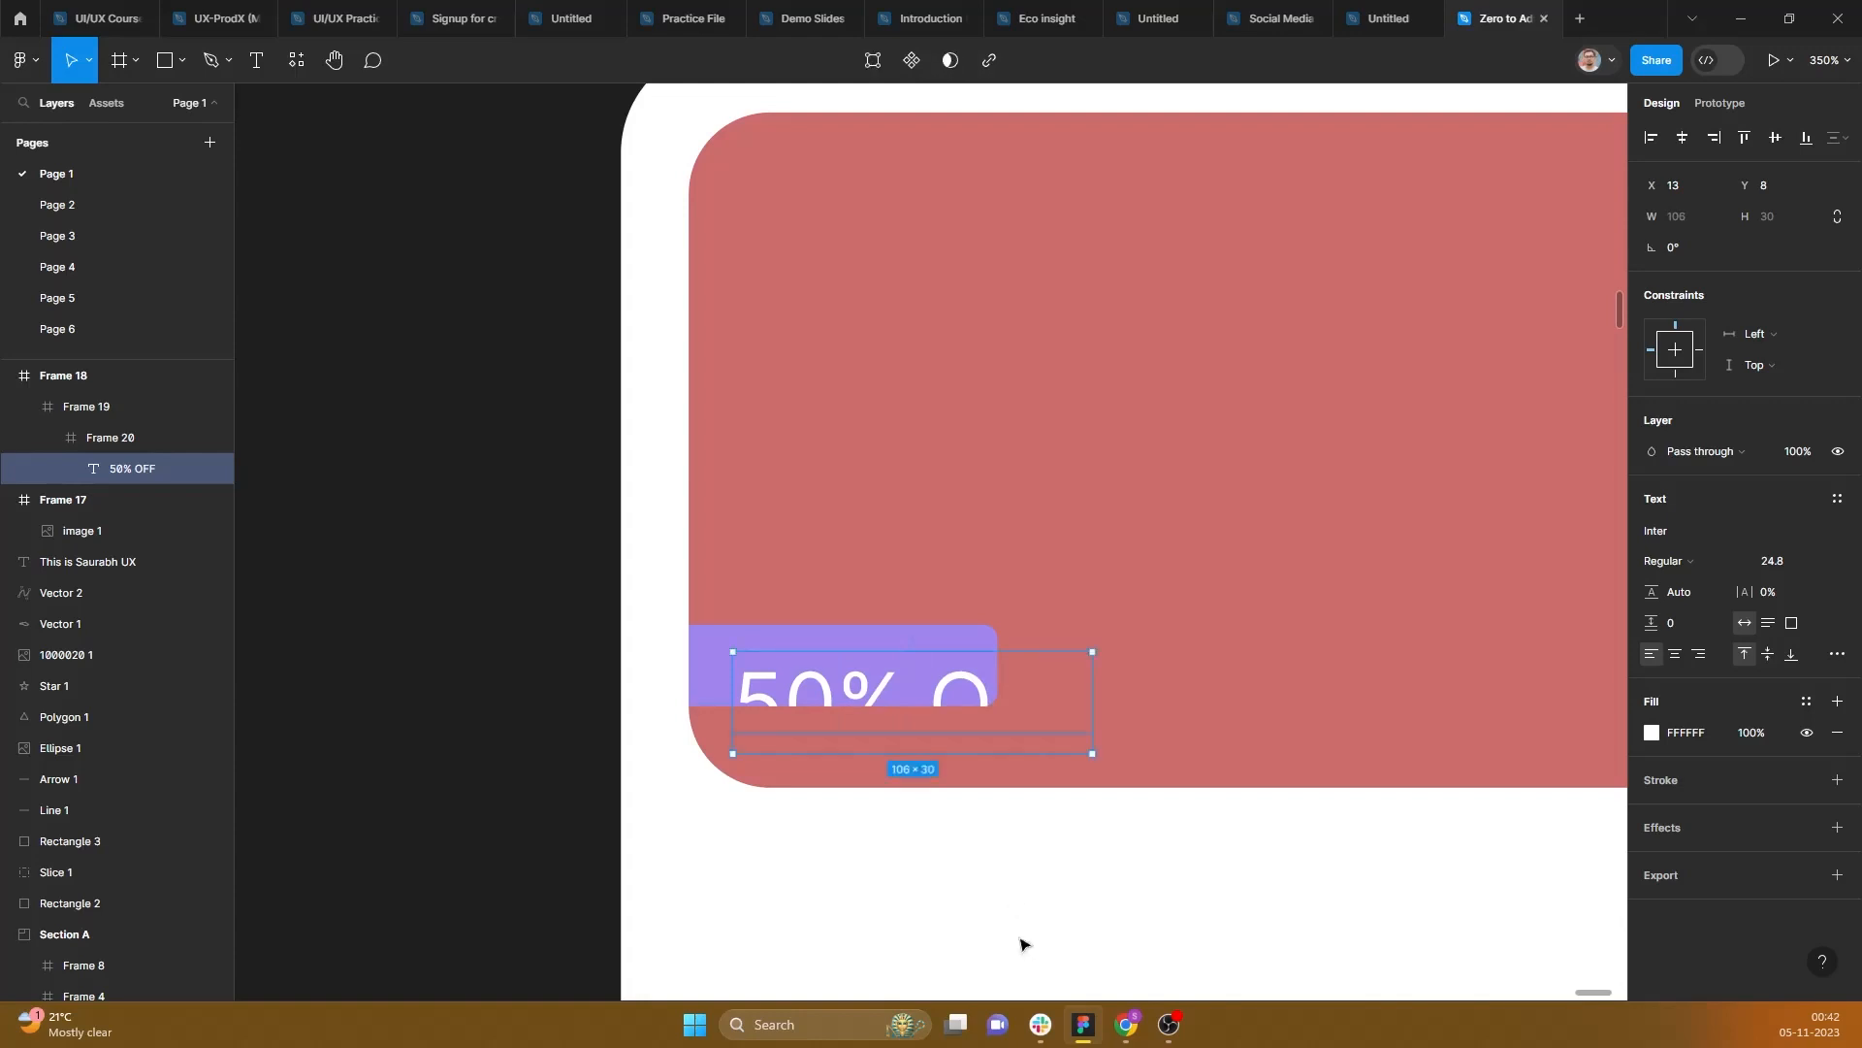
Step: Scale the "50% OFF" text down to fit inside the tag and narrow the tag frame to 78 wide
{"action": "key", "text": "k"}
{"action": "left_click_drag", "start_coordinate": [1094, 754], "coordinate": [871, 676]}
{"action": "left_click", "coordinate": [977, 665]}
{"action": "key", "text": "v"}
{"action": "left_click_drag", "start_coordinate": [997, 665], "coordinate": [954, 661]}
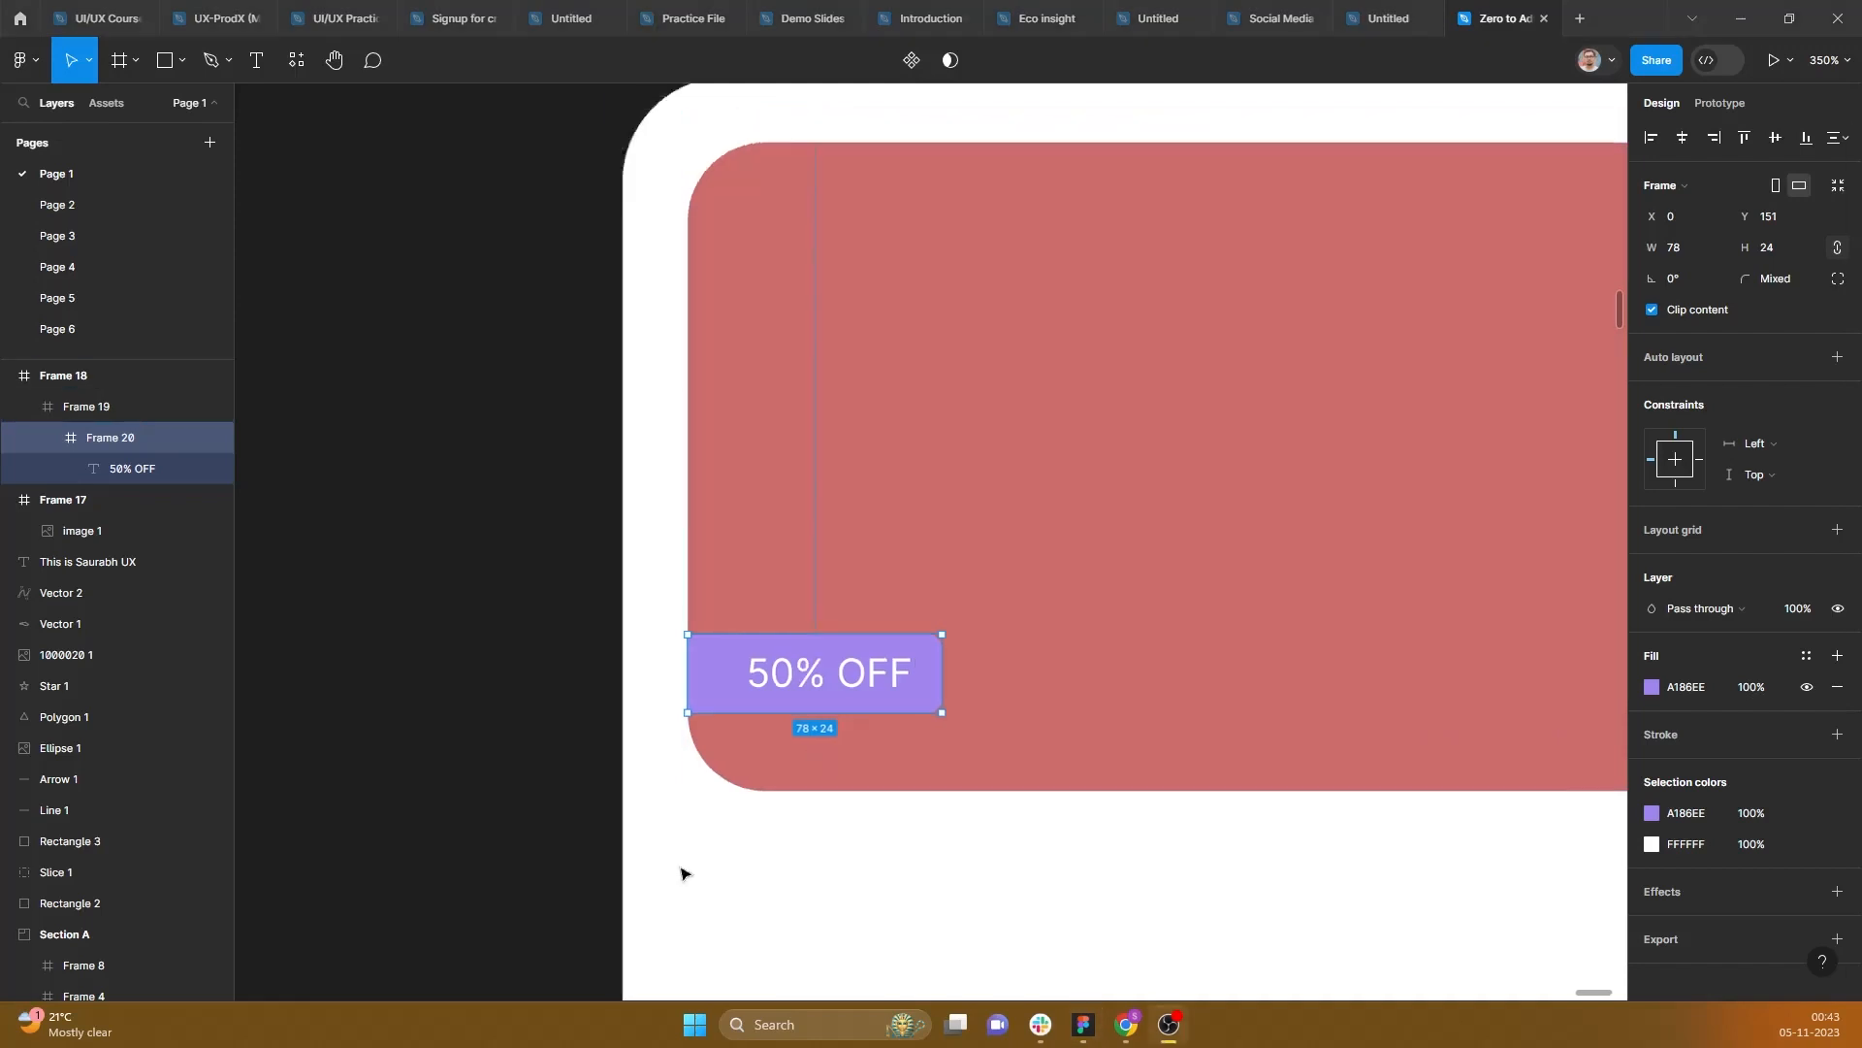
{"action": "scroll", "coordinate": [681, 869], "scroll_direction": "down", "scroll_amount": 3, "text": "ctrl"}
{"action": "scroll", "coordinate": [945, 824], "scroll_direction": "down", "scroll_amount": 1}
{"action": "left_click", "coordinate": [938, 776]}
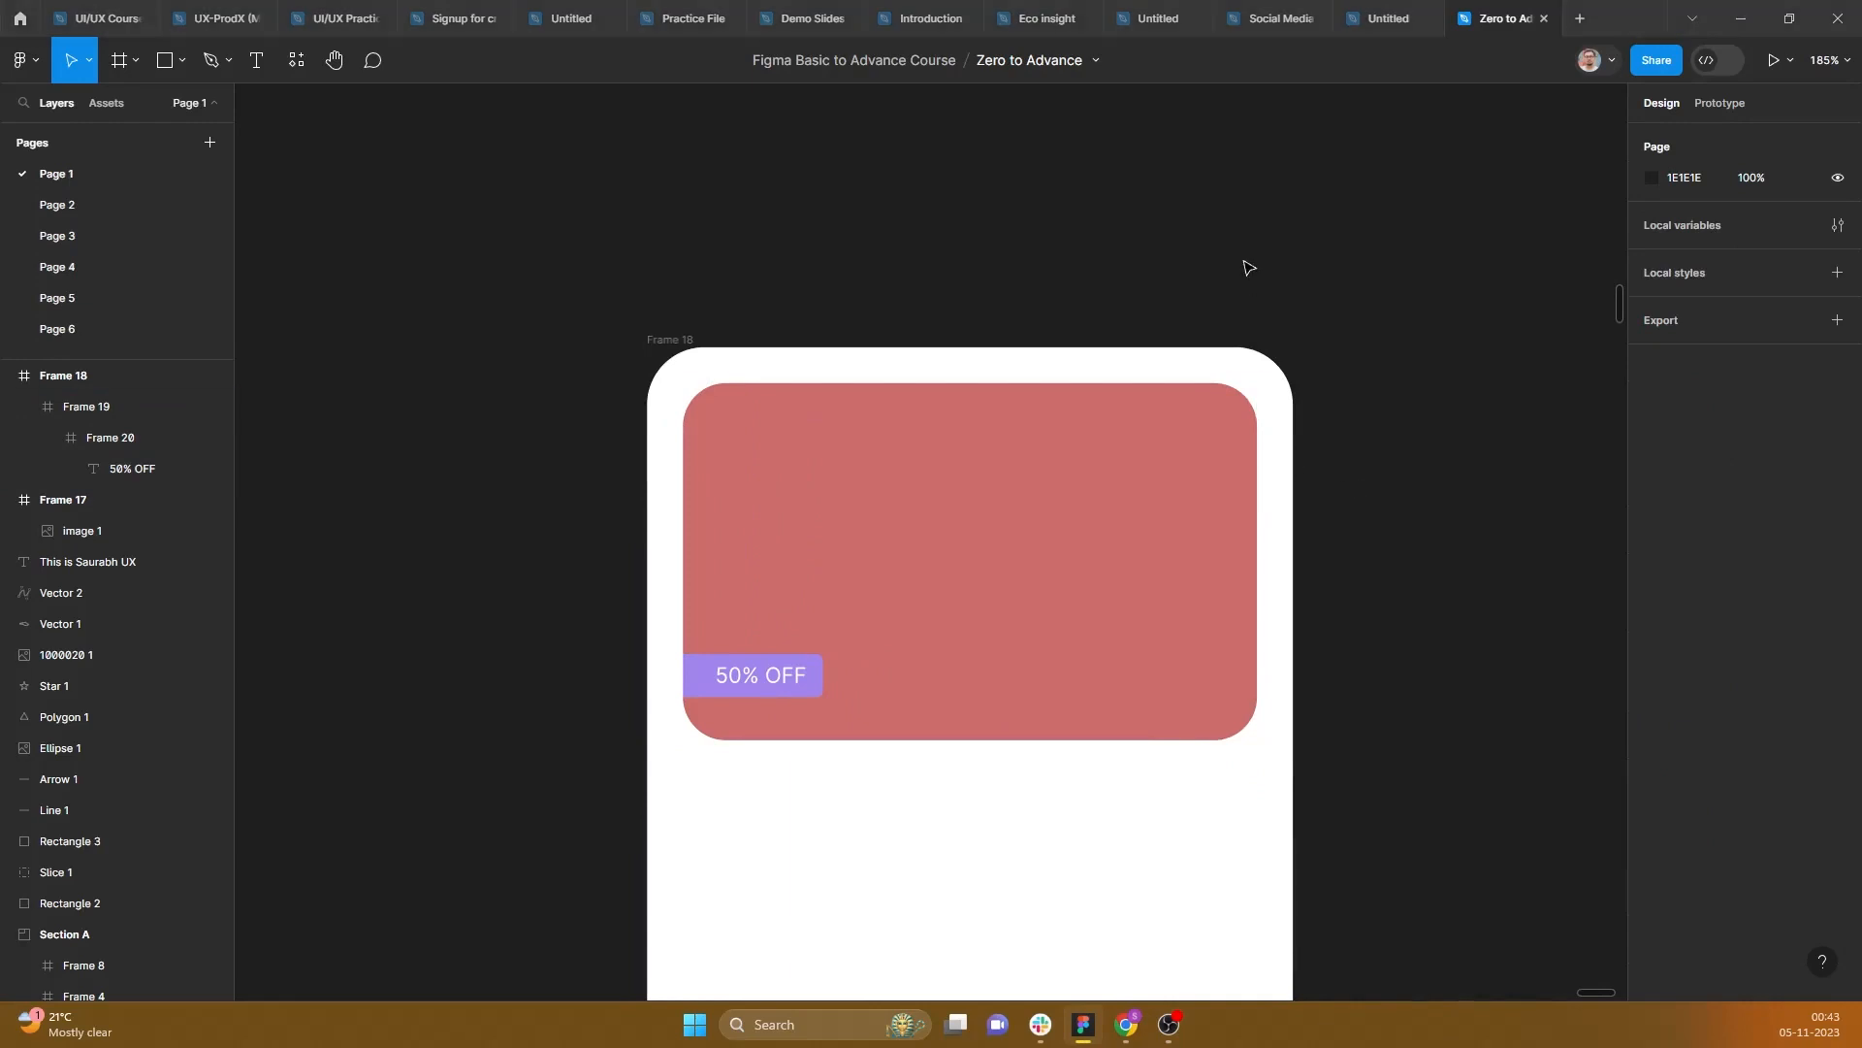
Step: Check the Burger King card on Zomato and add a "Burger King" title below the red image frame, aligned with its left edge at X 20
{"action": "key", "text": "alt+Tab"}
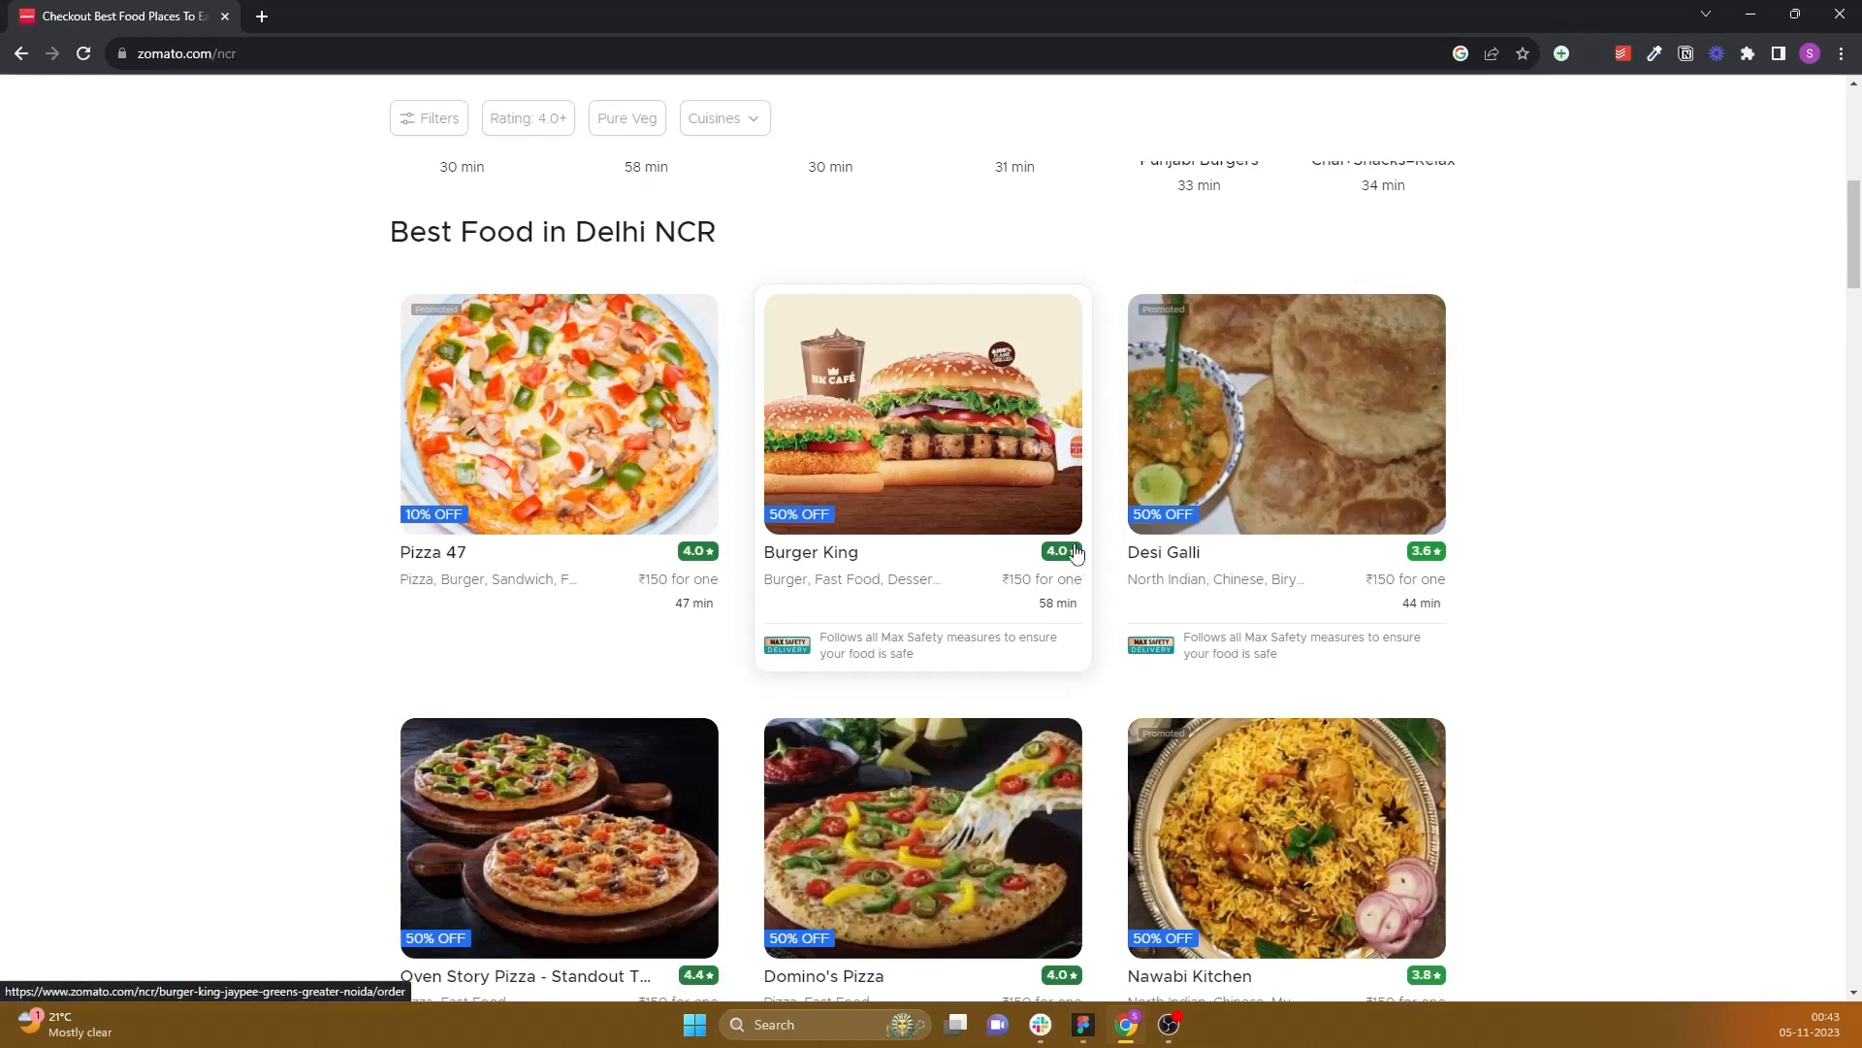
{"action": "key", "text": "alt+Tab"}
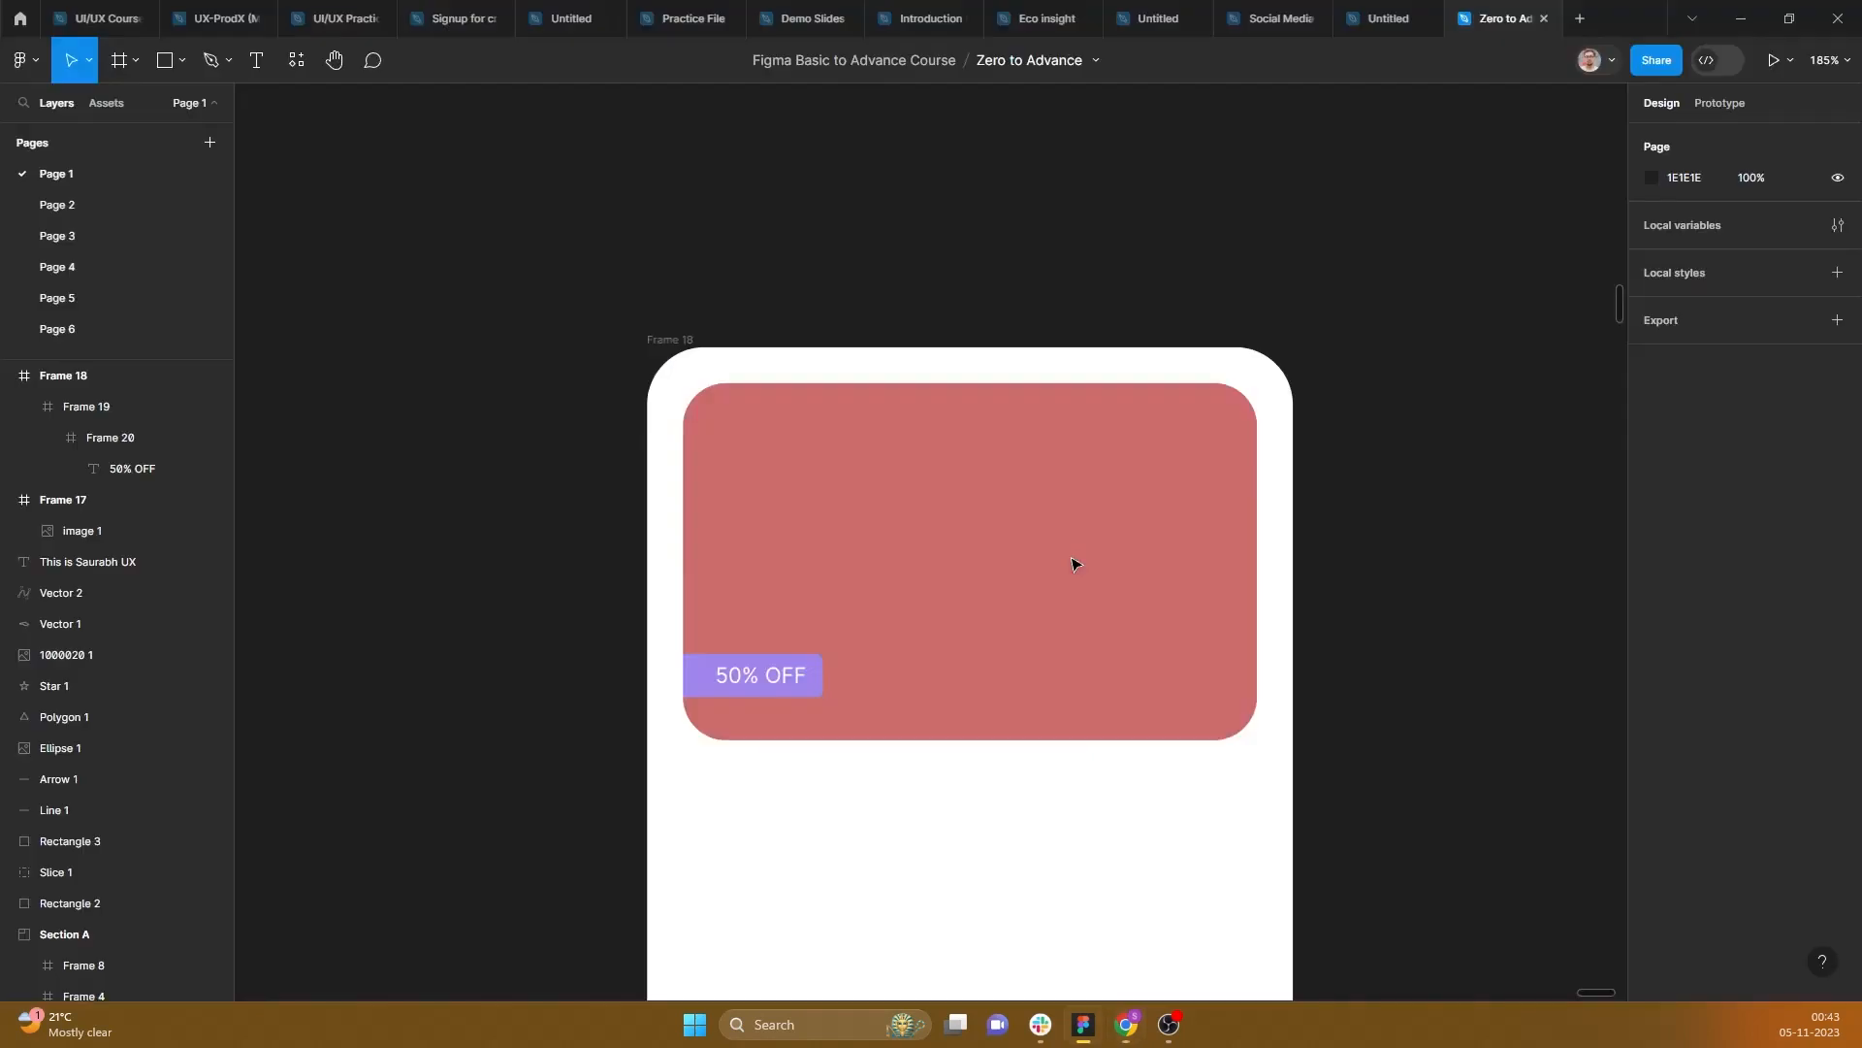
{"action": "left_click", "coordinate": [986, 624]}
{"action": "scroll", "coordinate": [970, 611], "scroll_direction": "down", "scroll_amount": 3}
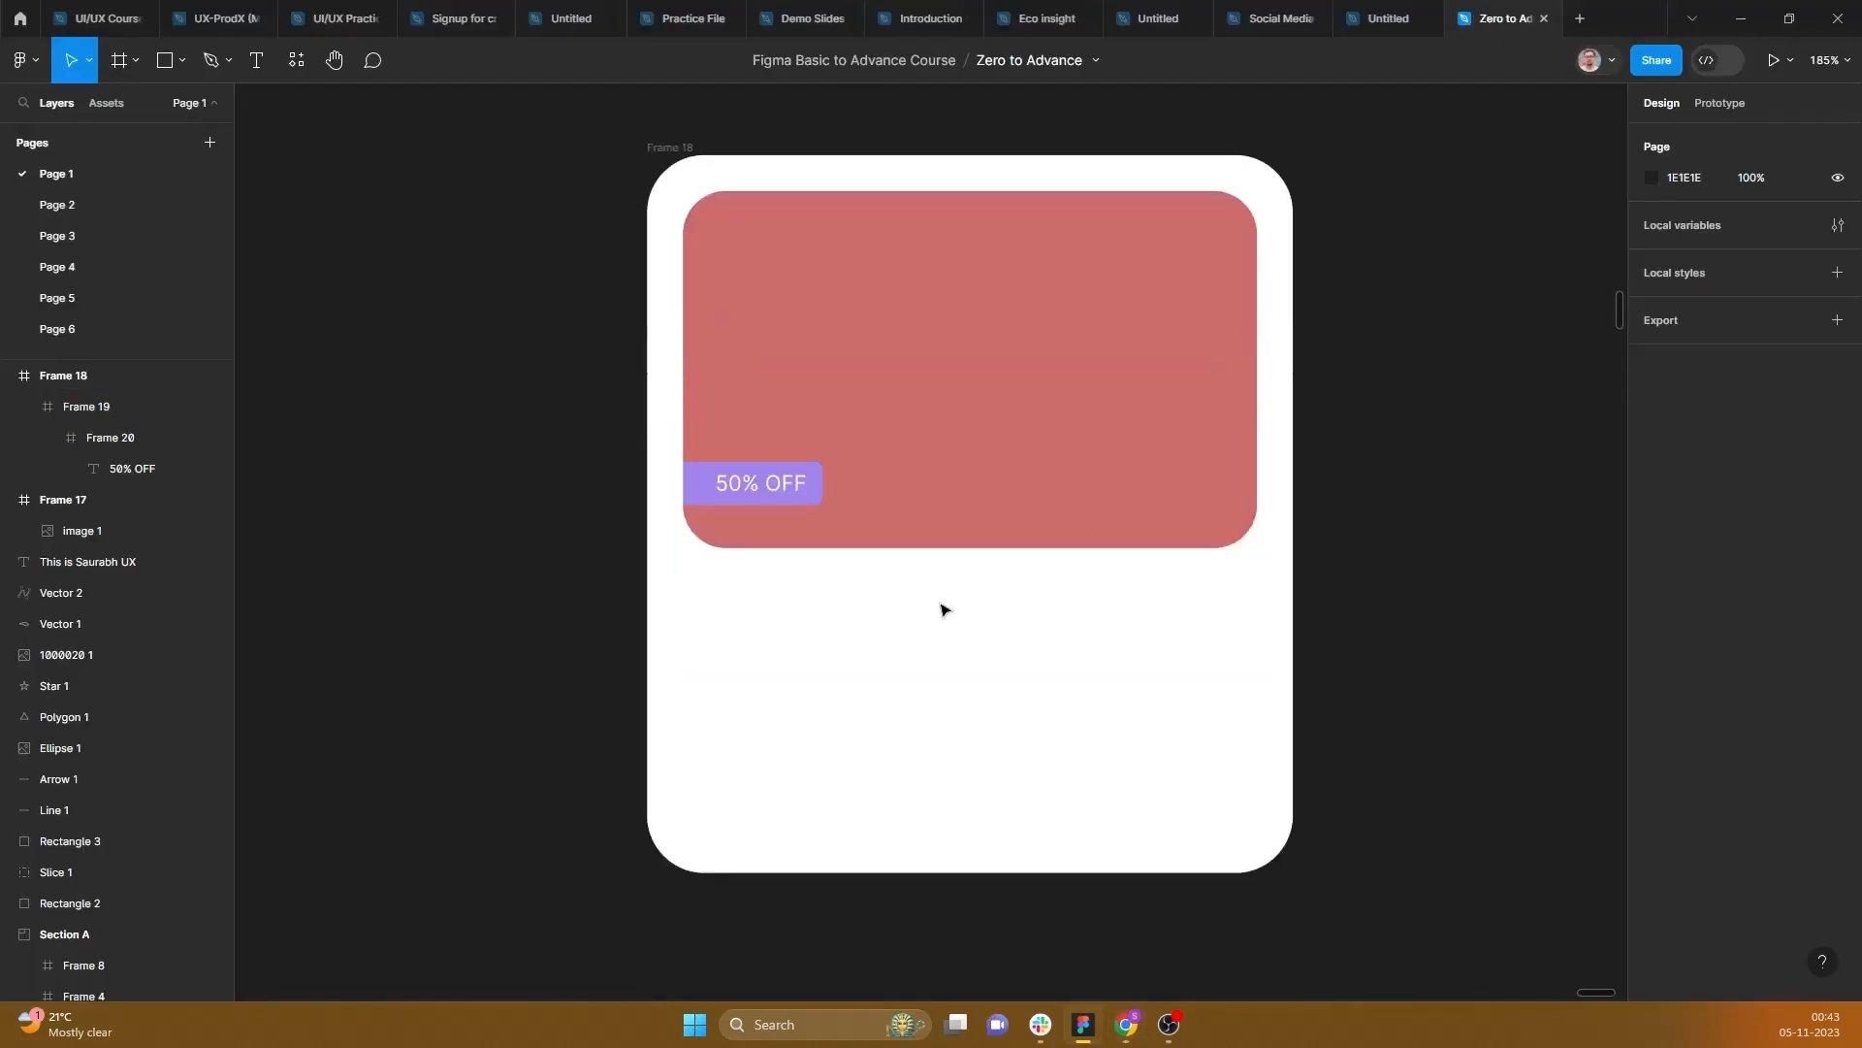
{"action": "left_click", "coordinate": [582, 234]}
{"action": "left_click", "coordinate": [256, 60]}
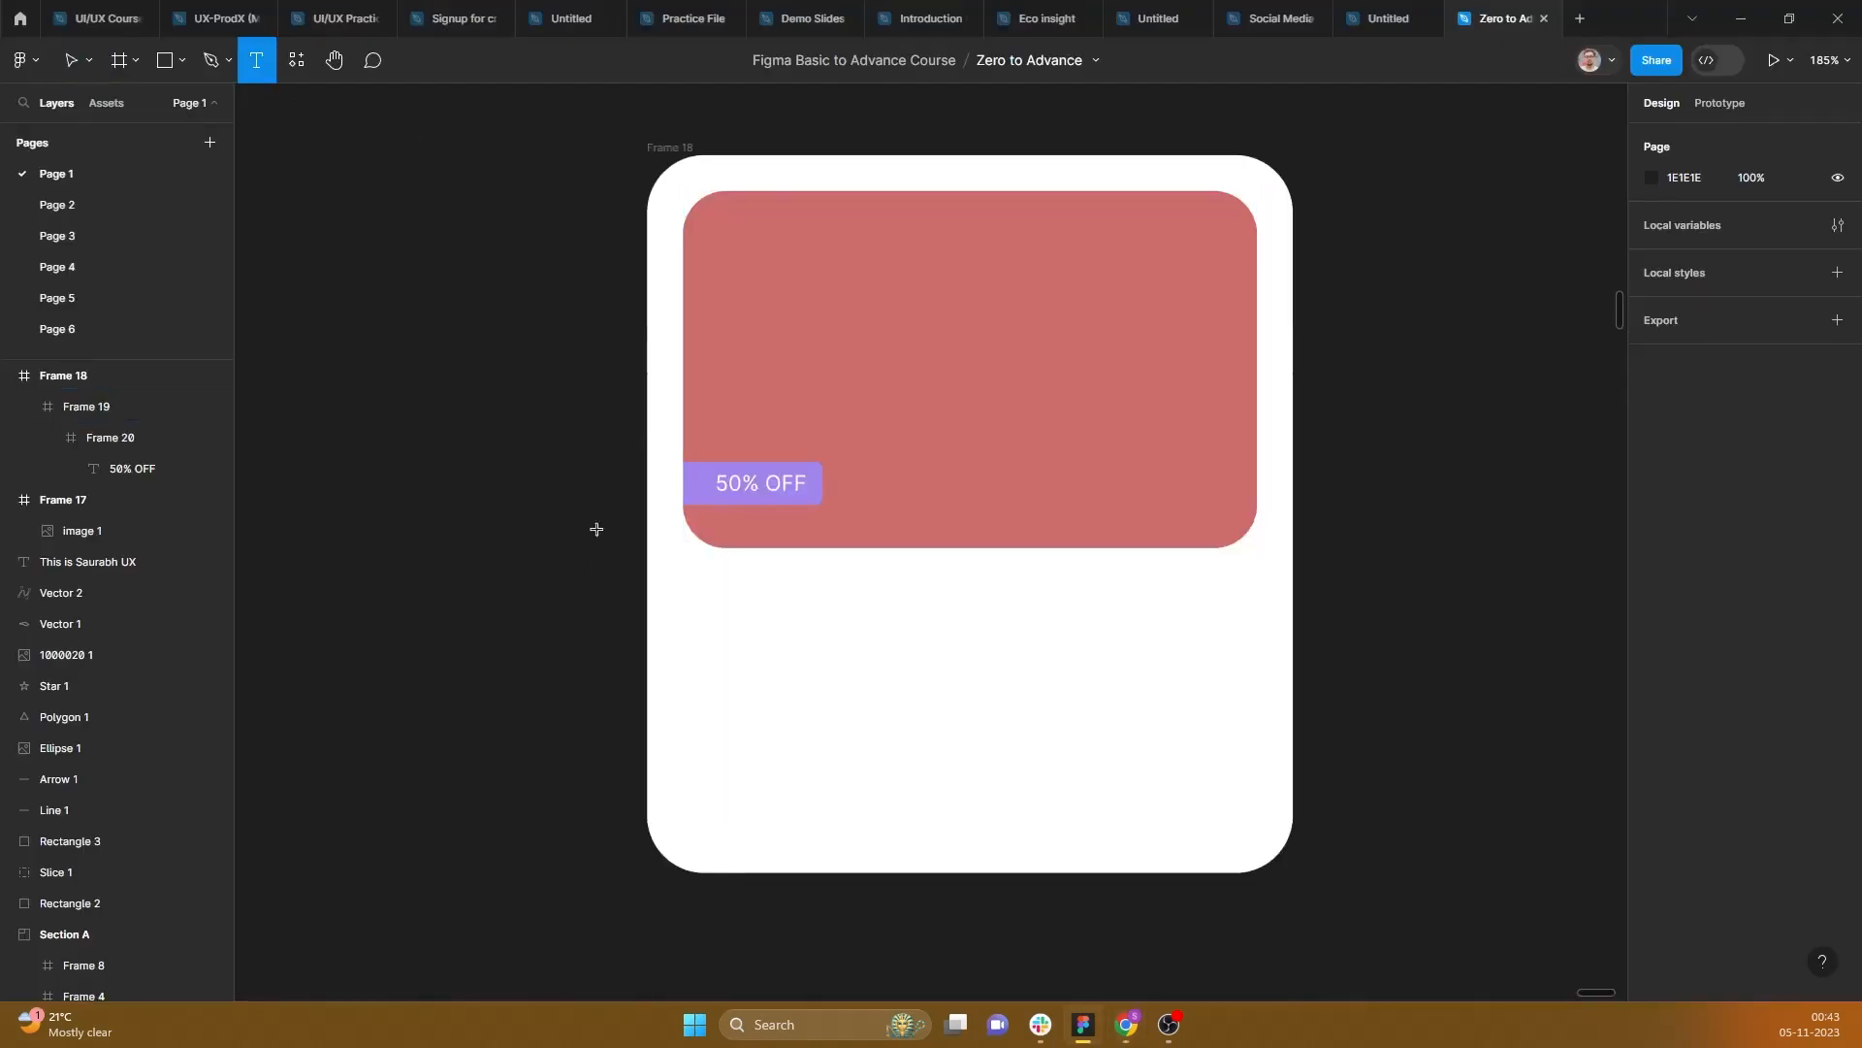
{"action": "left_click", "coordinate": [704, 591]}
{"action": "type", "text": "Burg"}
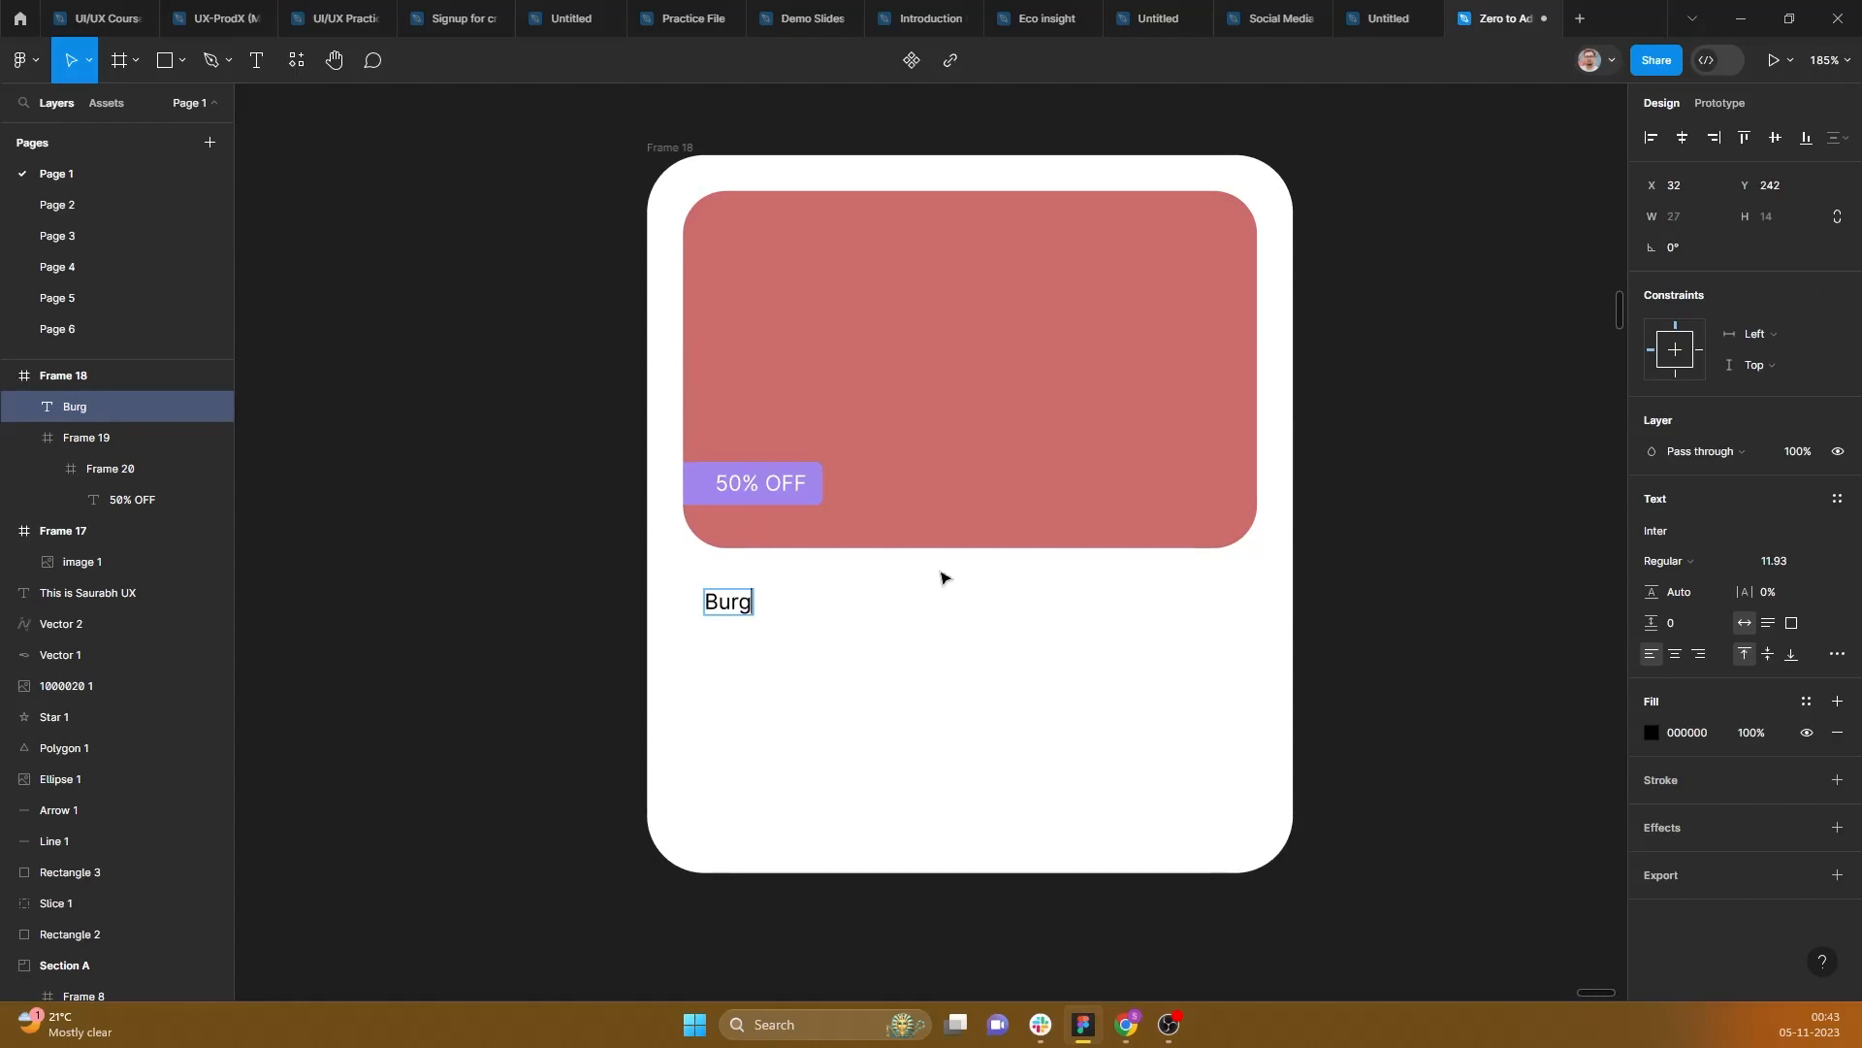
{"action": "type", "text": "er King"}
{"action": "key", "text": "Escape"}
{"action": "left_click_drag", "start_coordinate": [746, 606], "coordinate": [724, 605]}
Step: Style the "Burger King" title in Inter Semi Bold at size 20
{"action": "left_click", "coordinate": [1700, 561]}
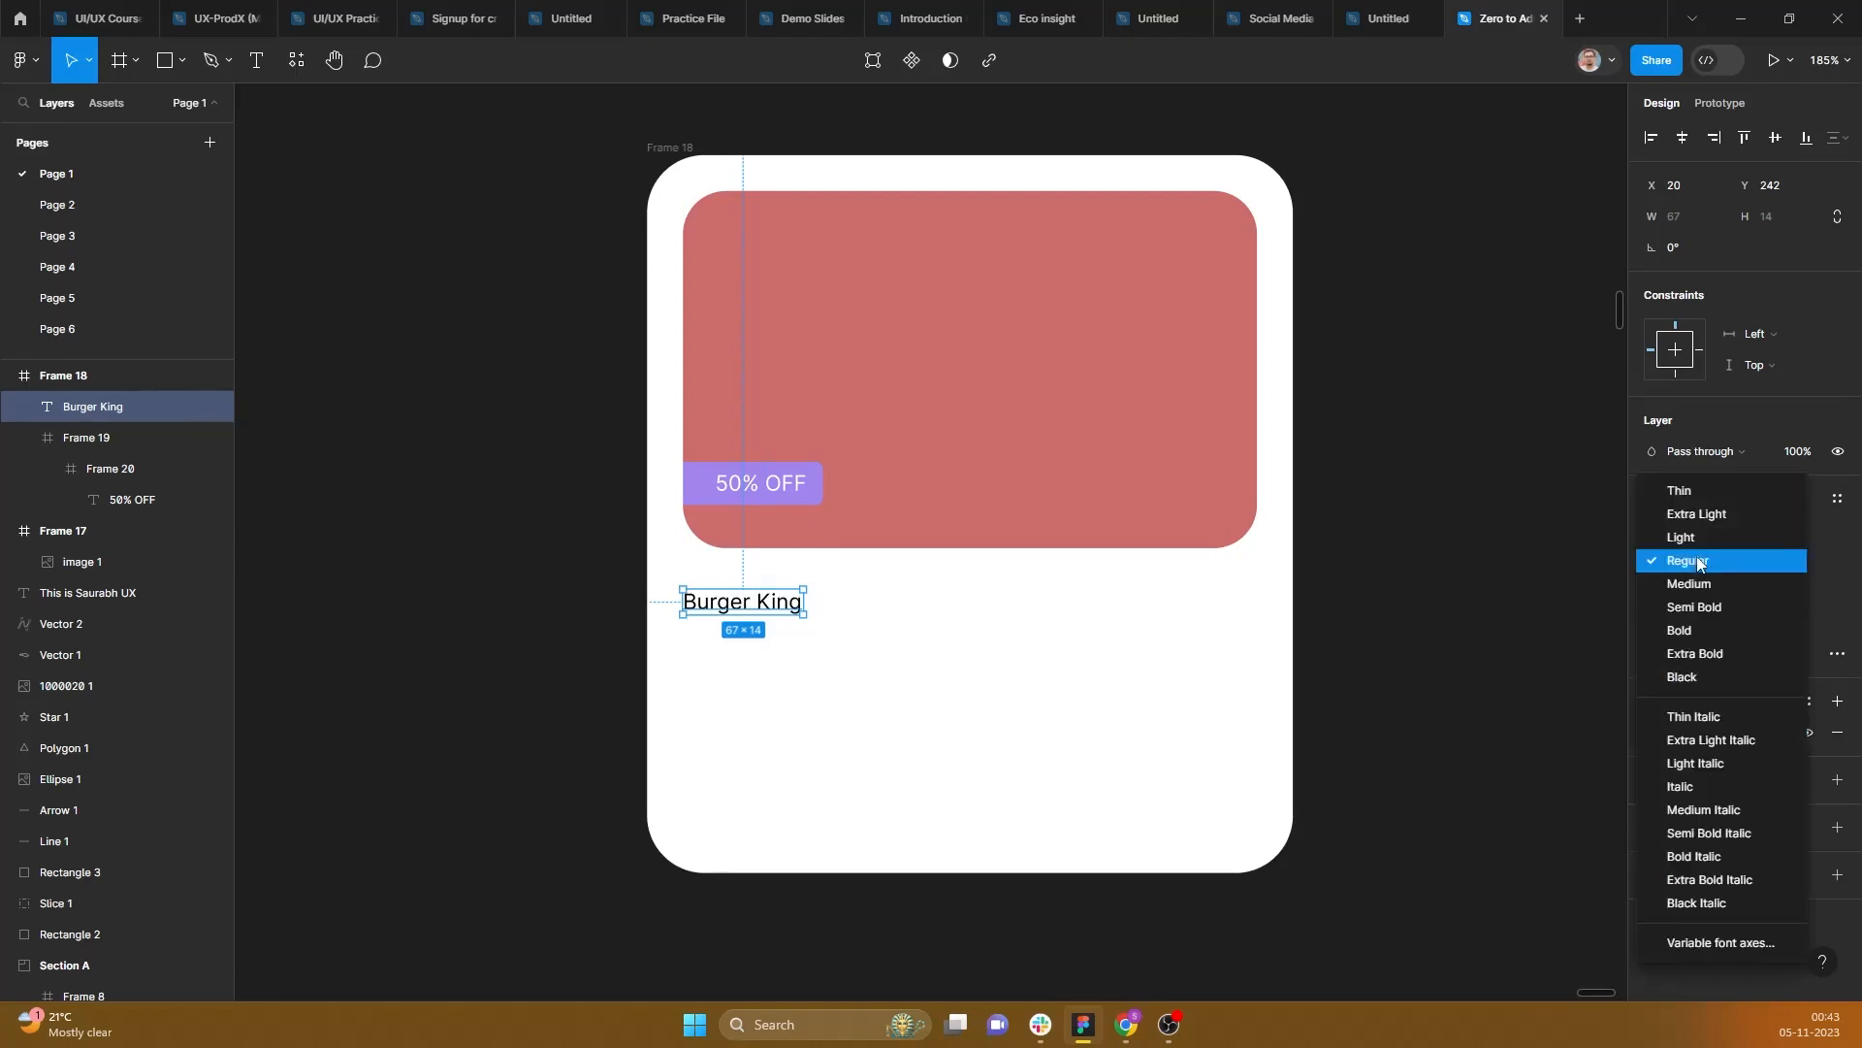
{"action": "left_click", "coordinate": [1693, 561]}
{"action": "left_click", "coordinate": [1668, 532]}
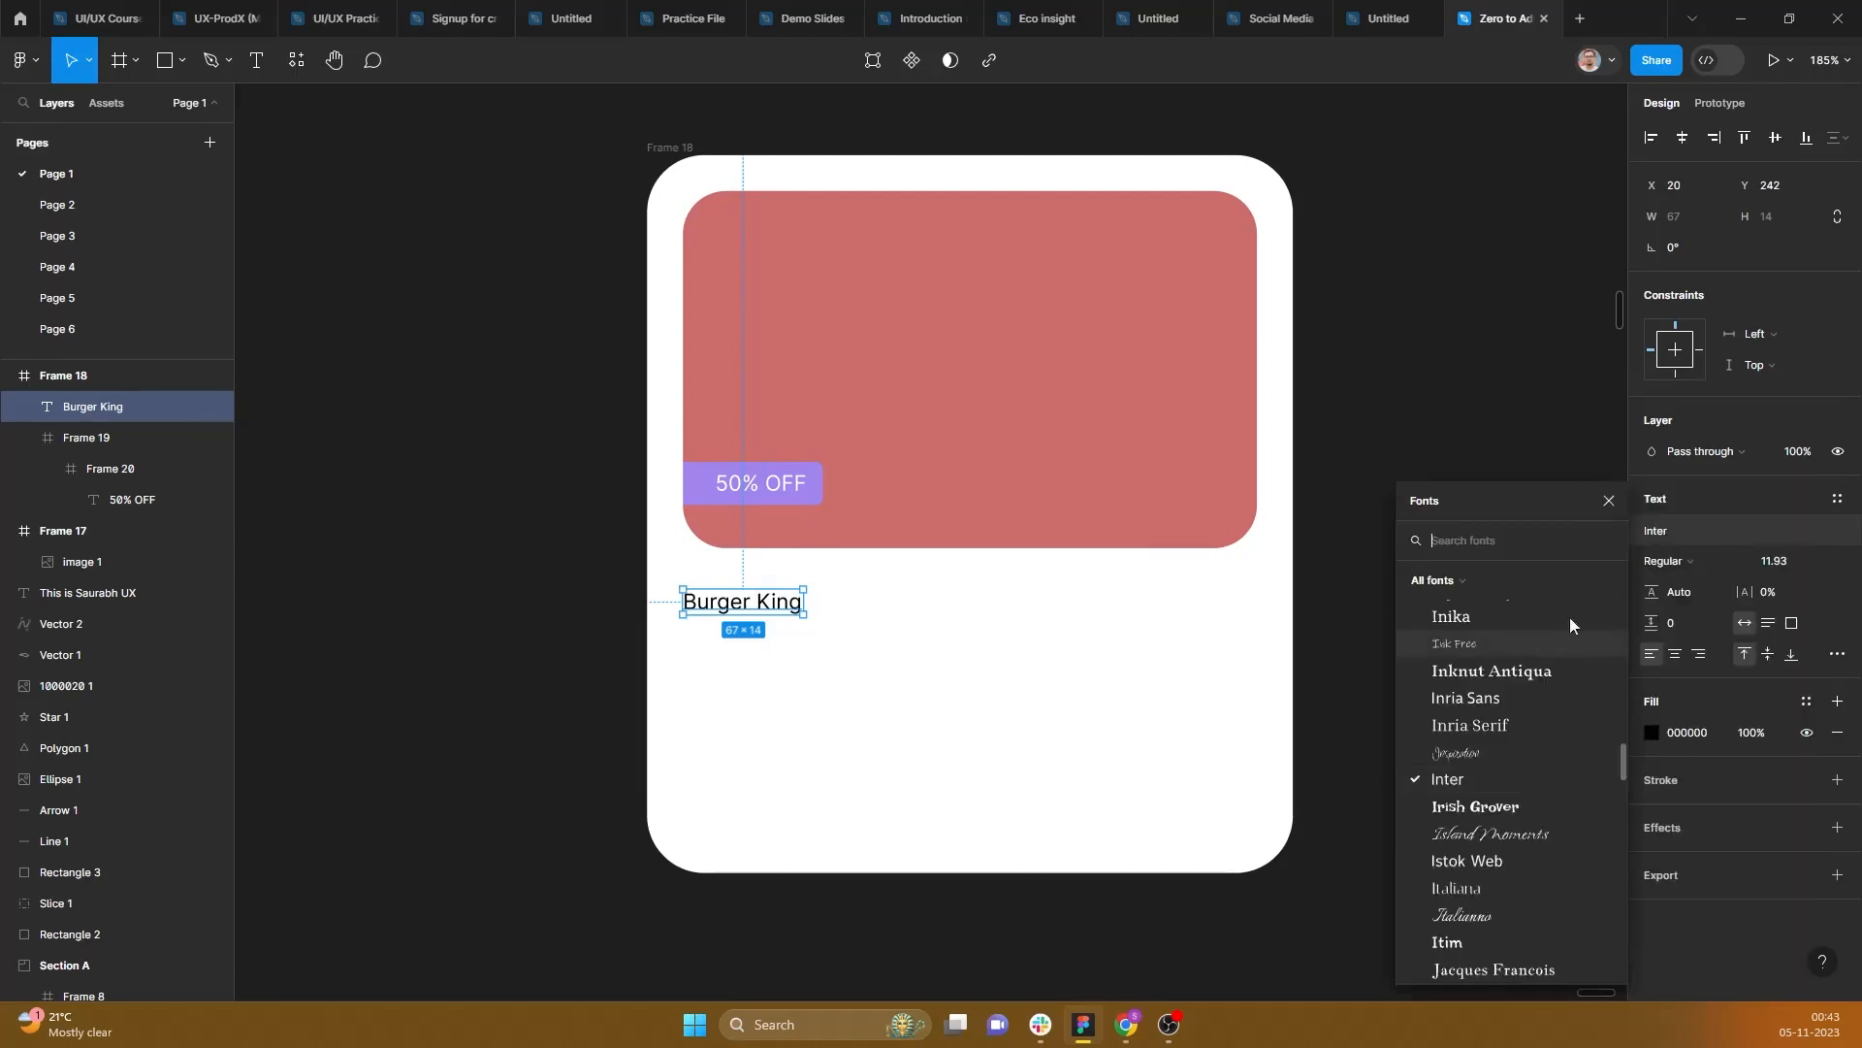
{"action": "left_click", "coordinate": [1492, 786]}
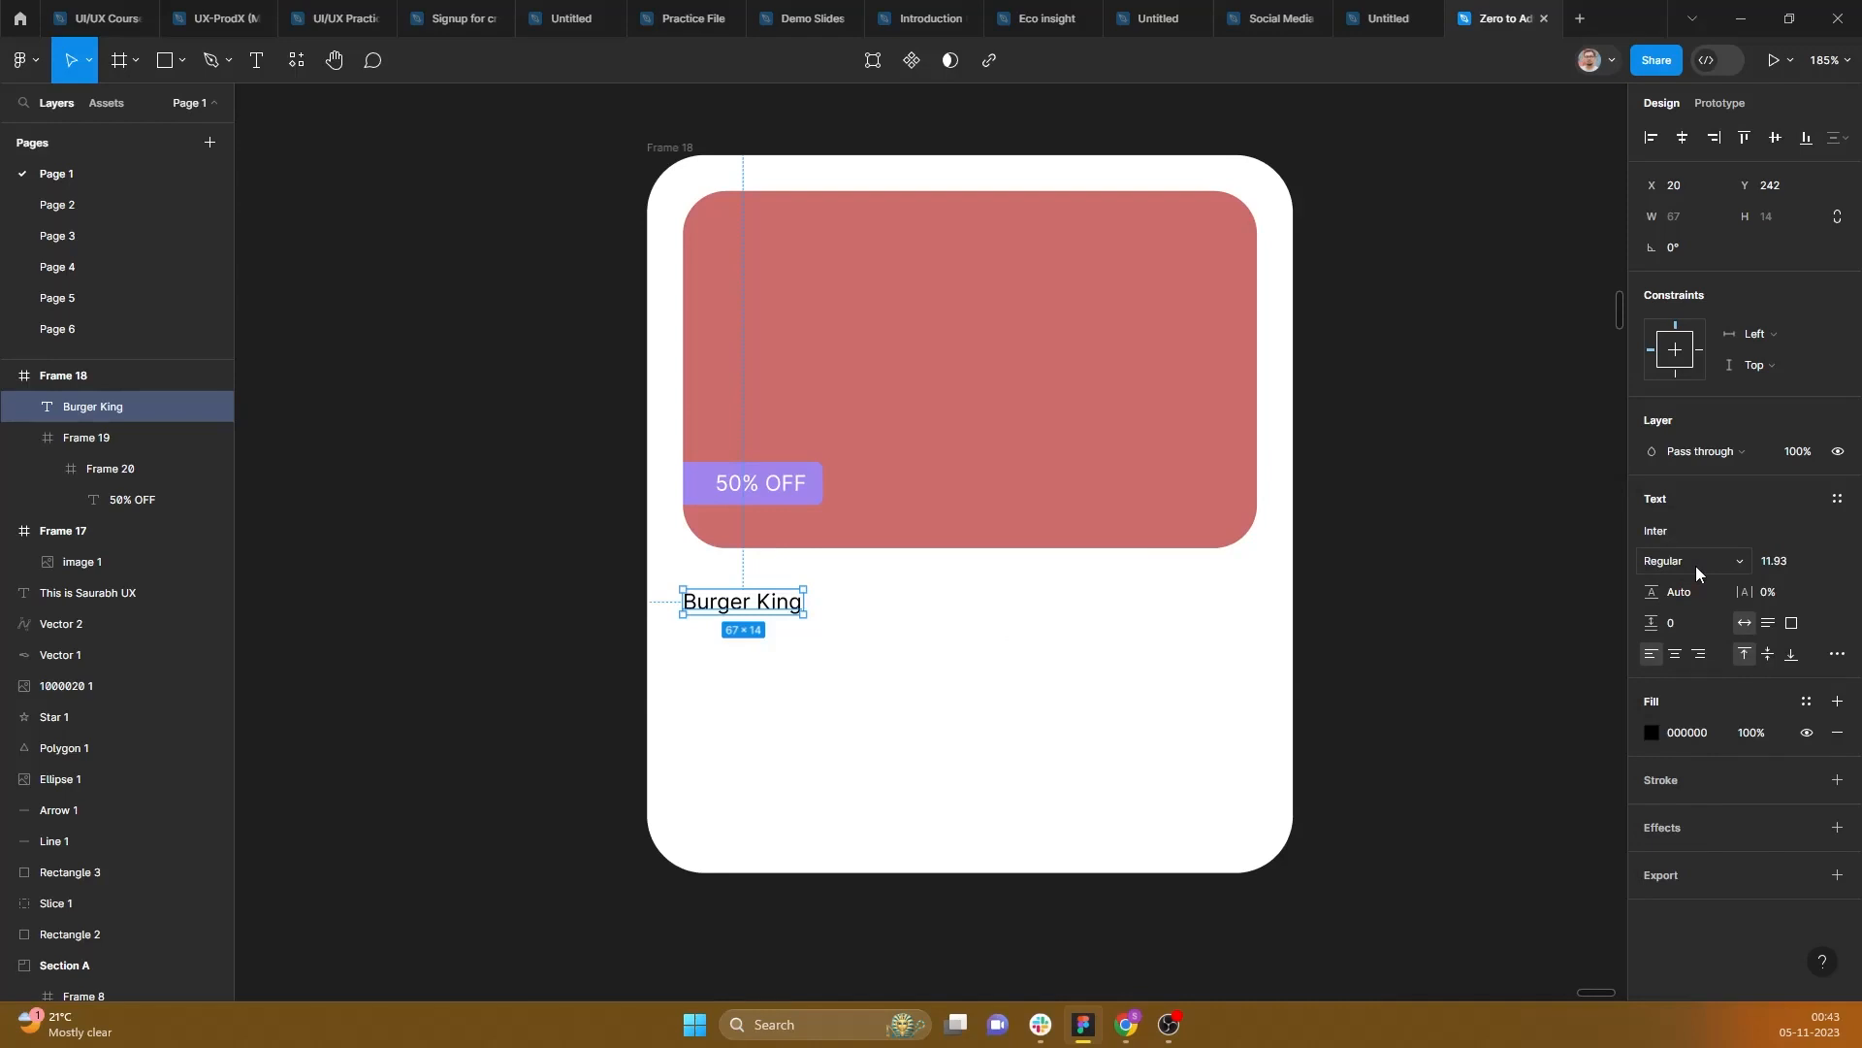
{"action": "left_click", "coordinate": [1696, 569]}
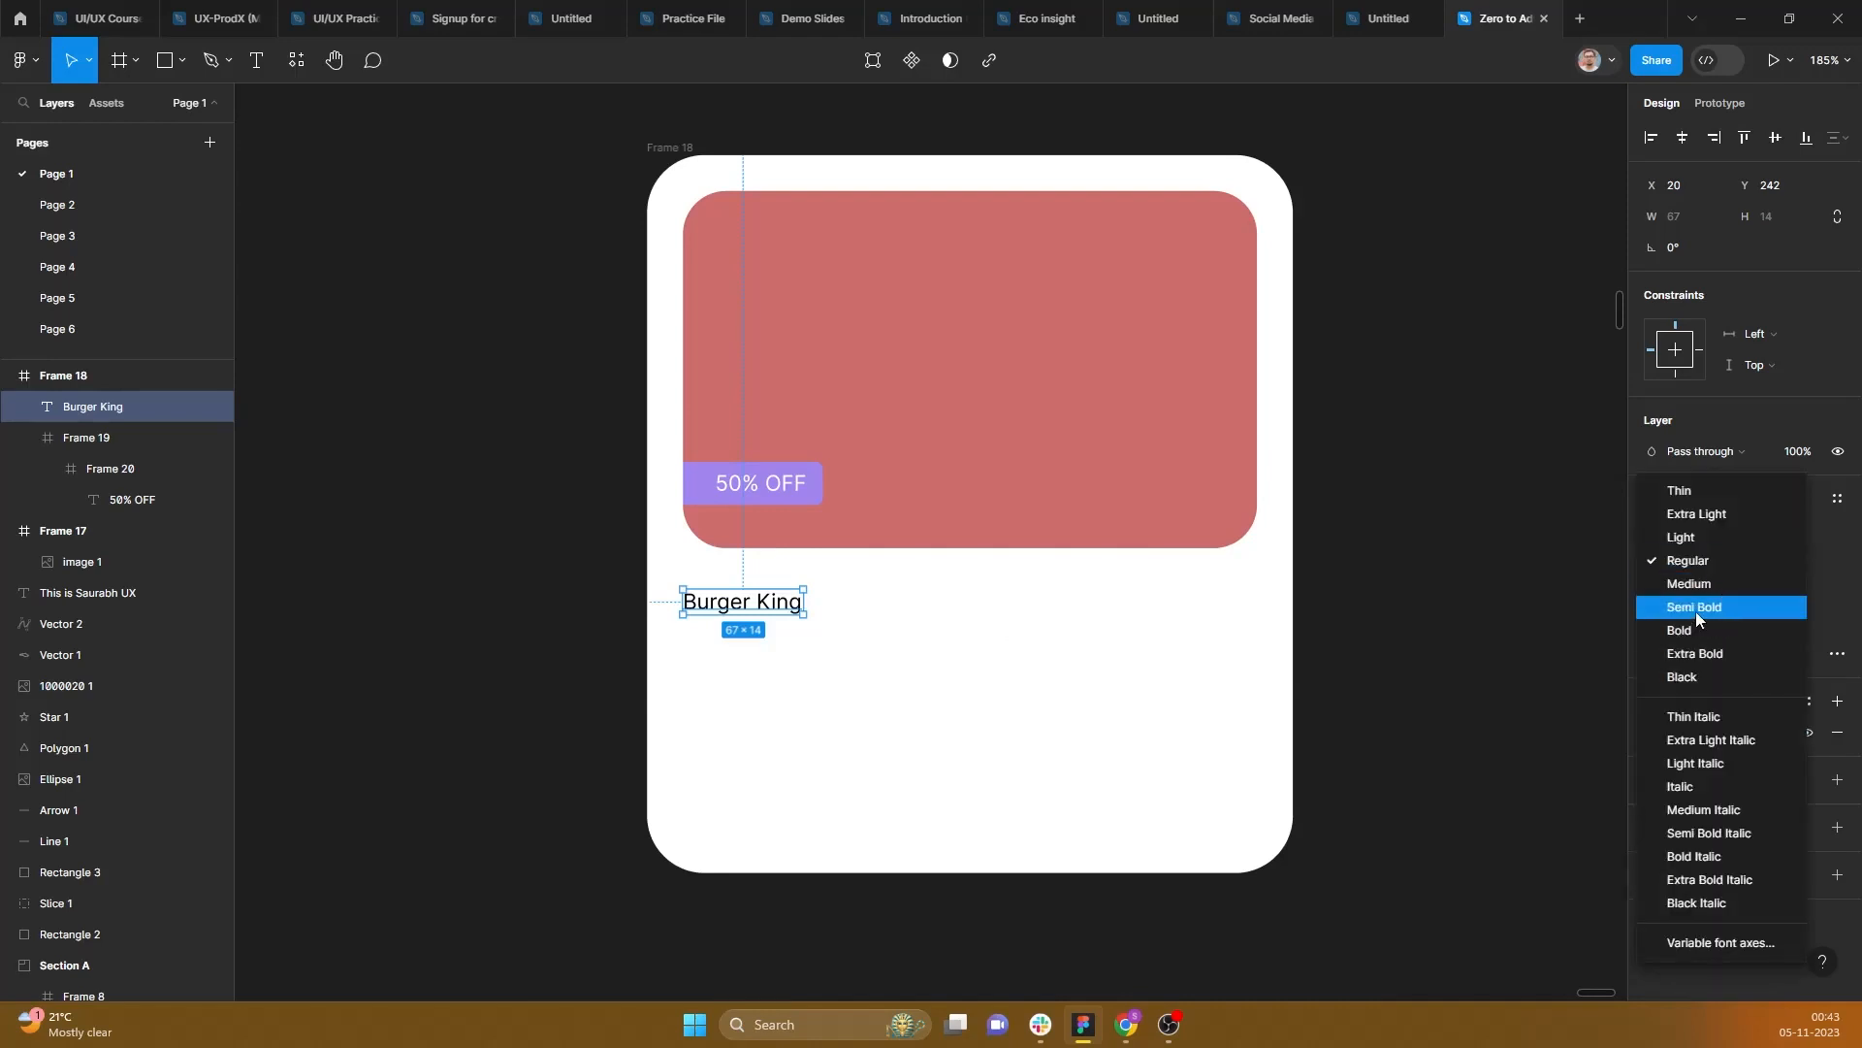
{"action": "left_click", "coordinate": [1696, 610]}
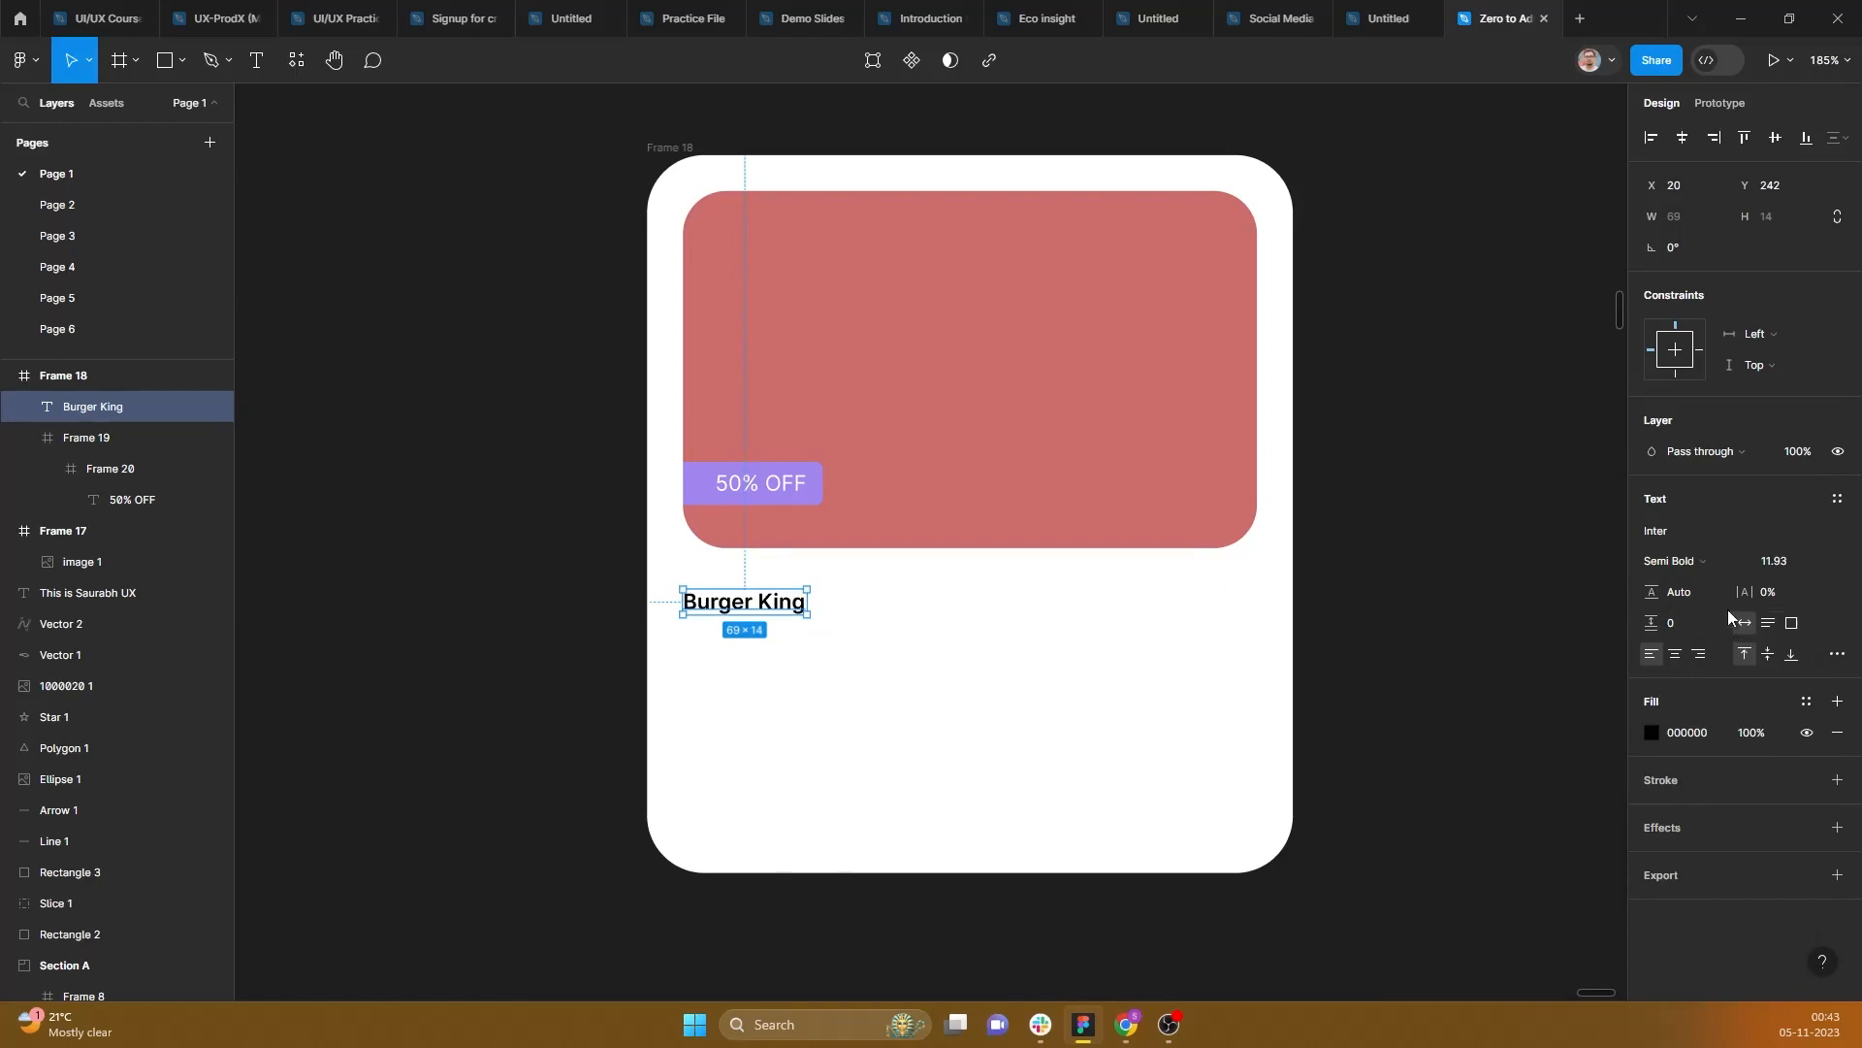
{"action": "left_click", "coordinate": [1823, 563]}
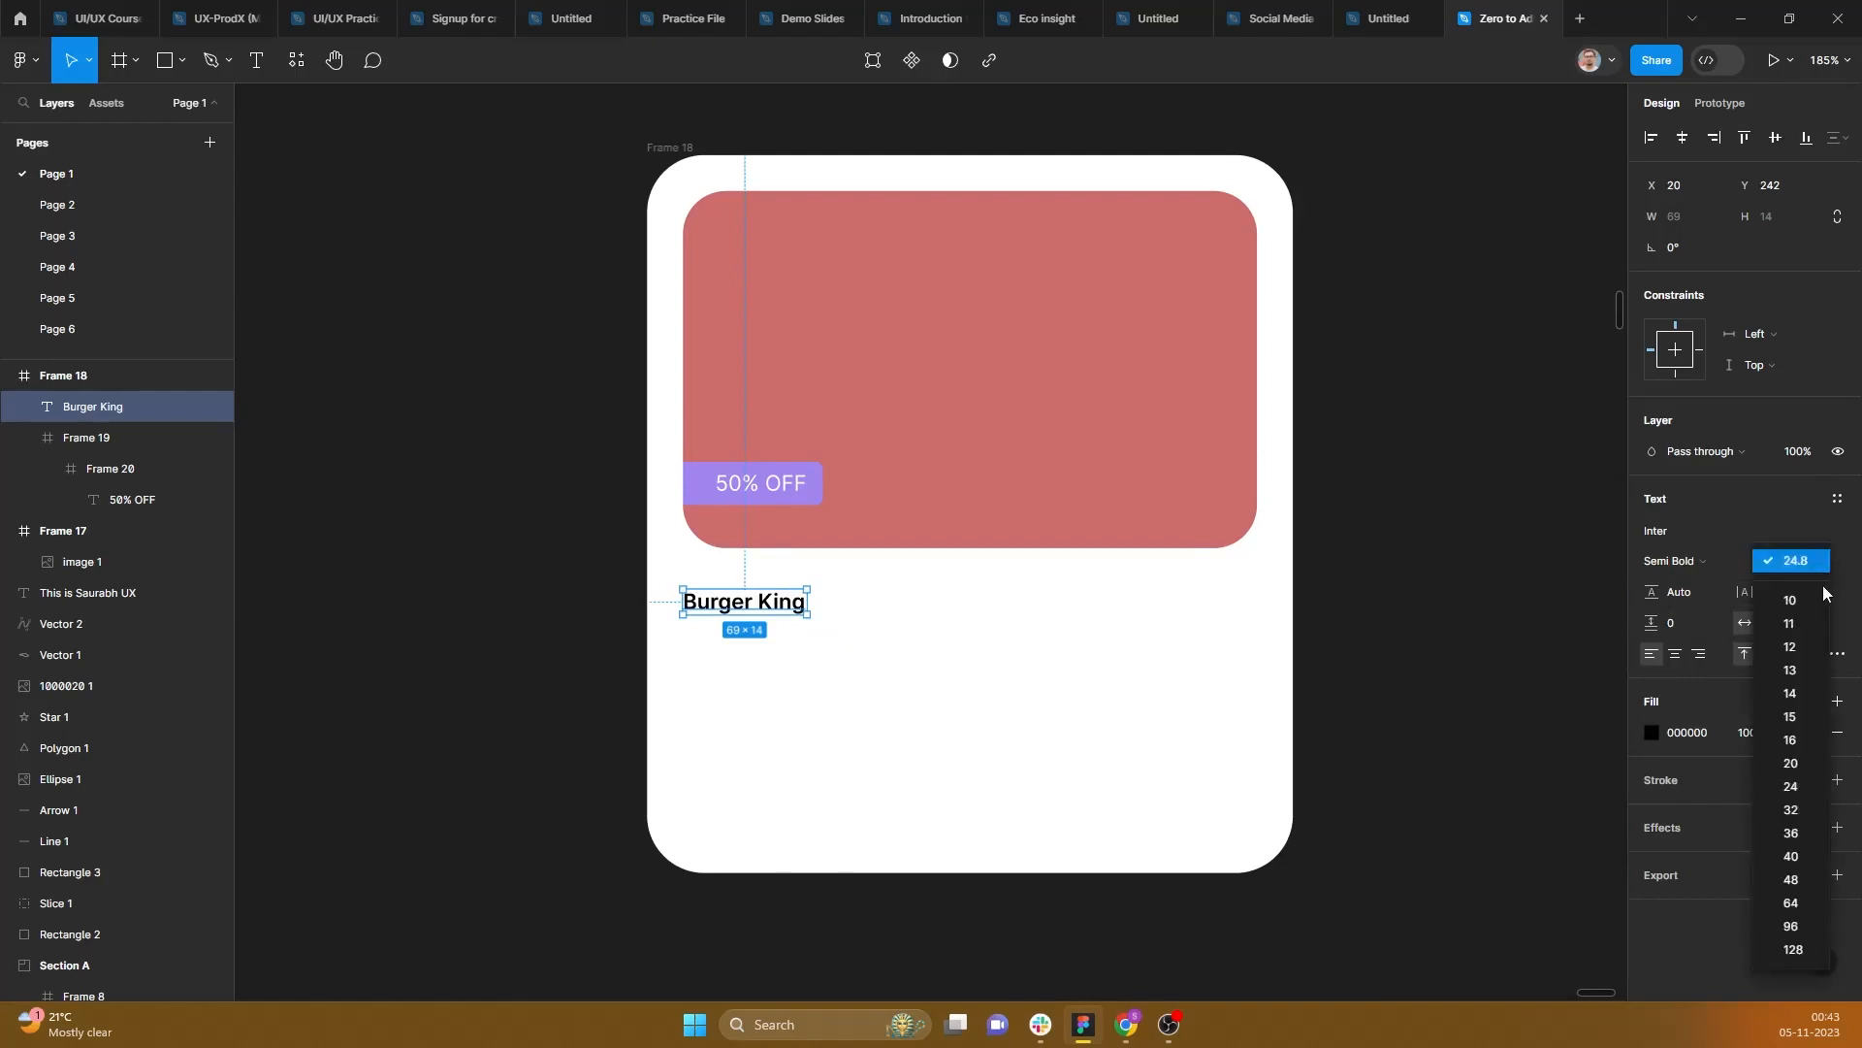
{"action": "left_click", "coordinate": [1800, 764]}
Step: Duplicate the "Burger King" title directly below itself and set the copy to Regular weight at size 16
{"action": "left_click_drag", "start_coordinate": [840, 615], "coordinate": [839, 669]}
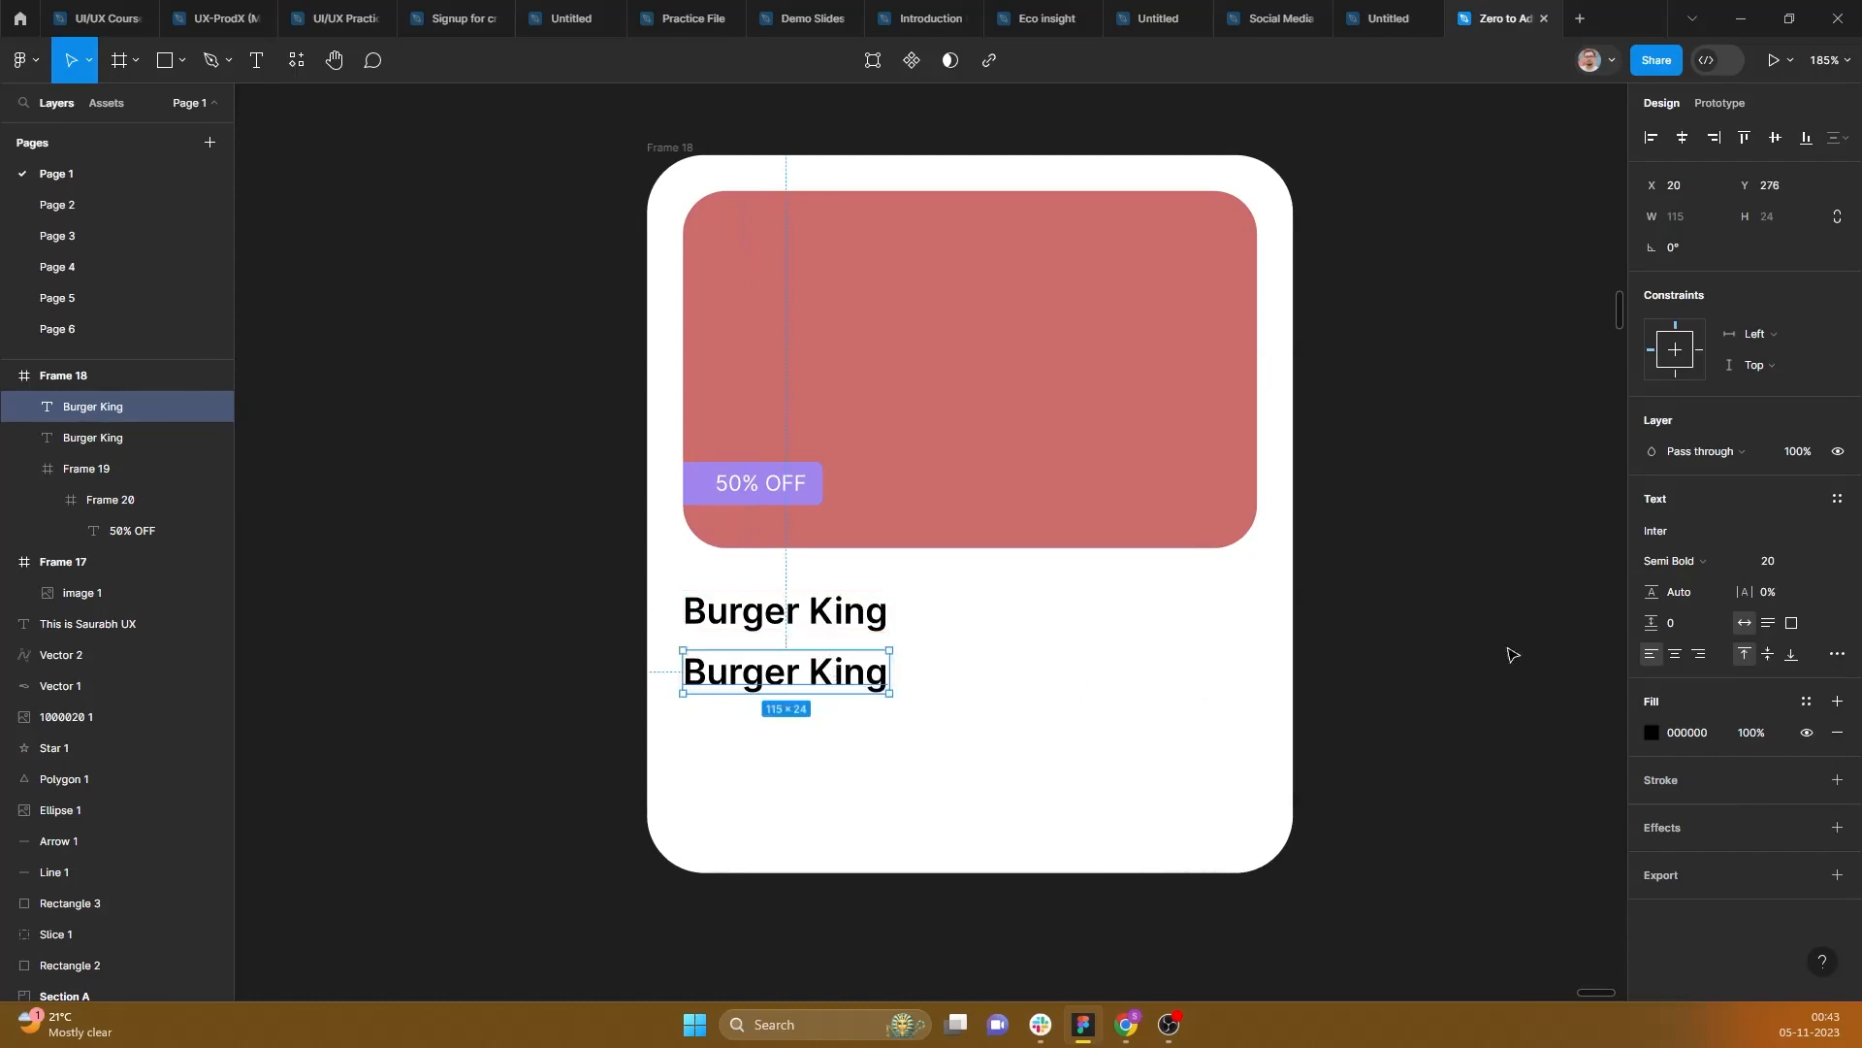
{"action": "left_click", "coordinate": [1749, 564]}
{"action": "left_click", "coordinate": [1733, 514]}
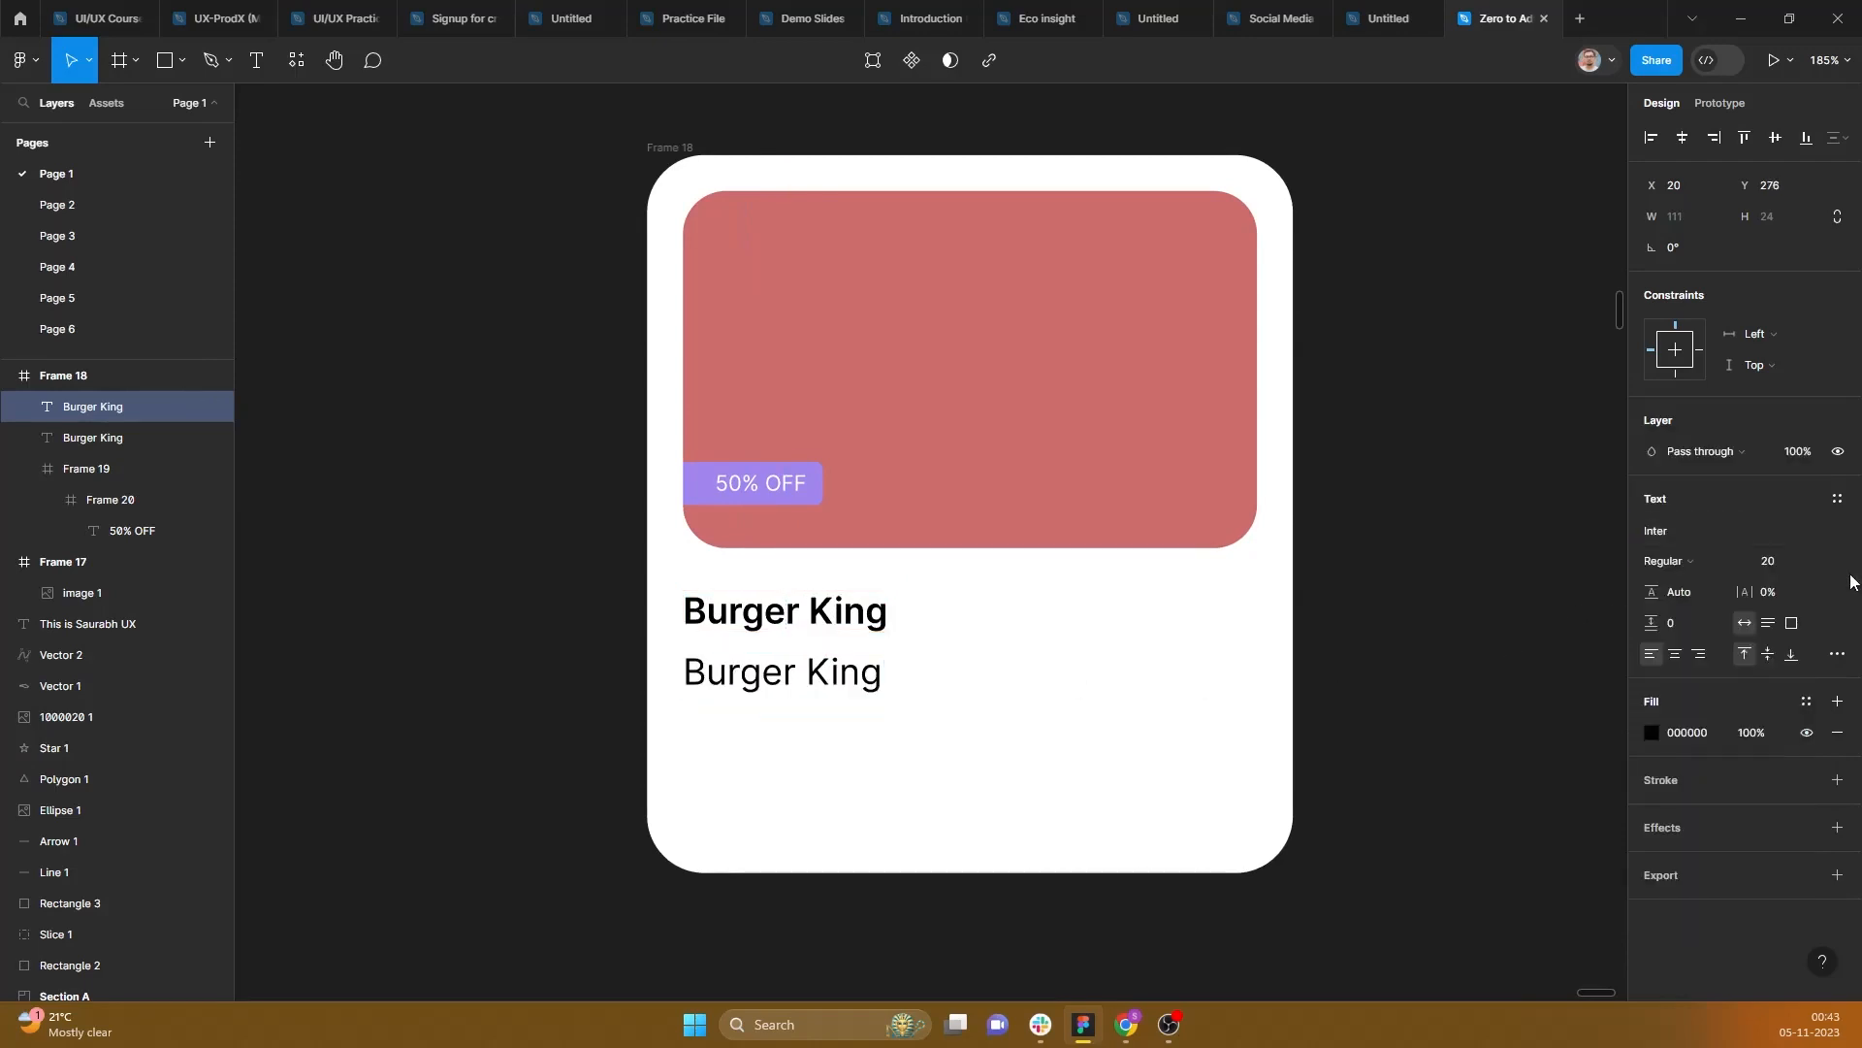
{"action": "left_click", "coordinate": [1814, 561]}
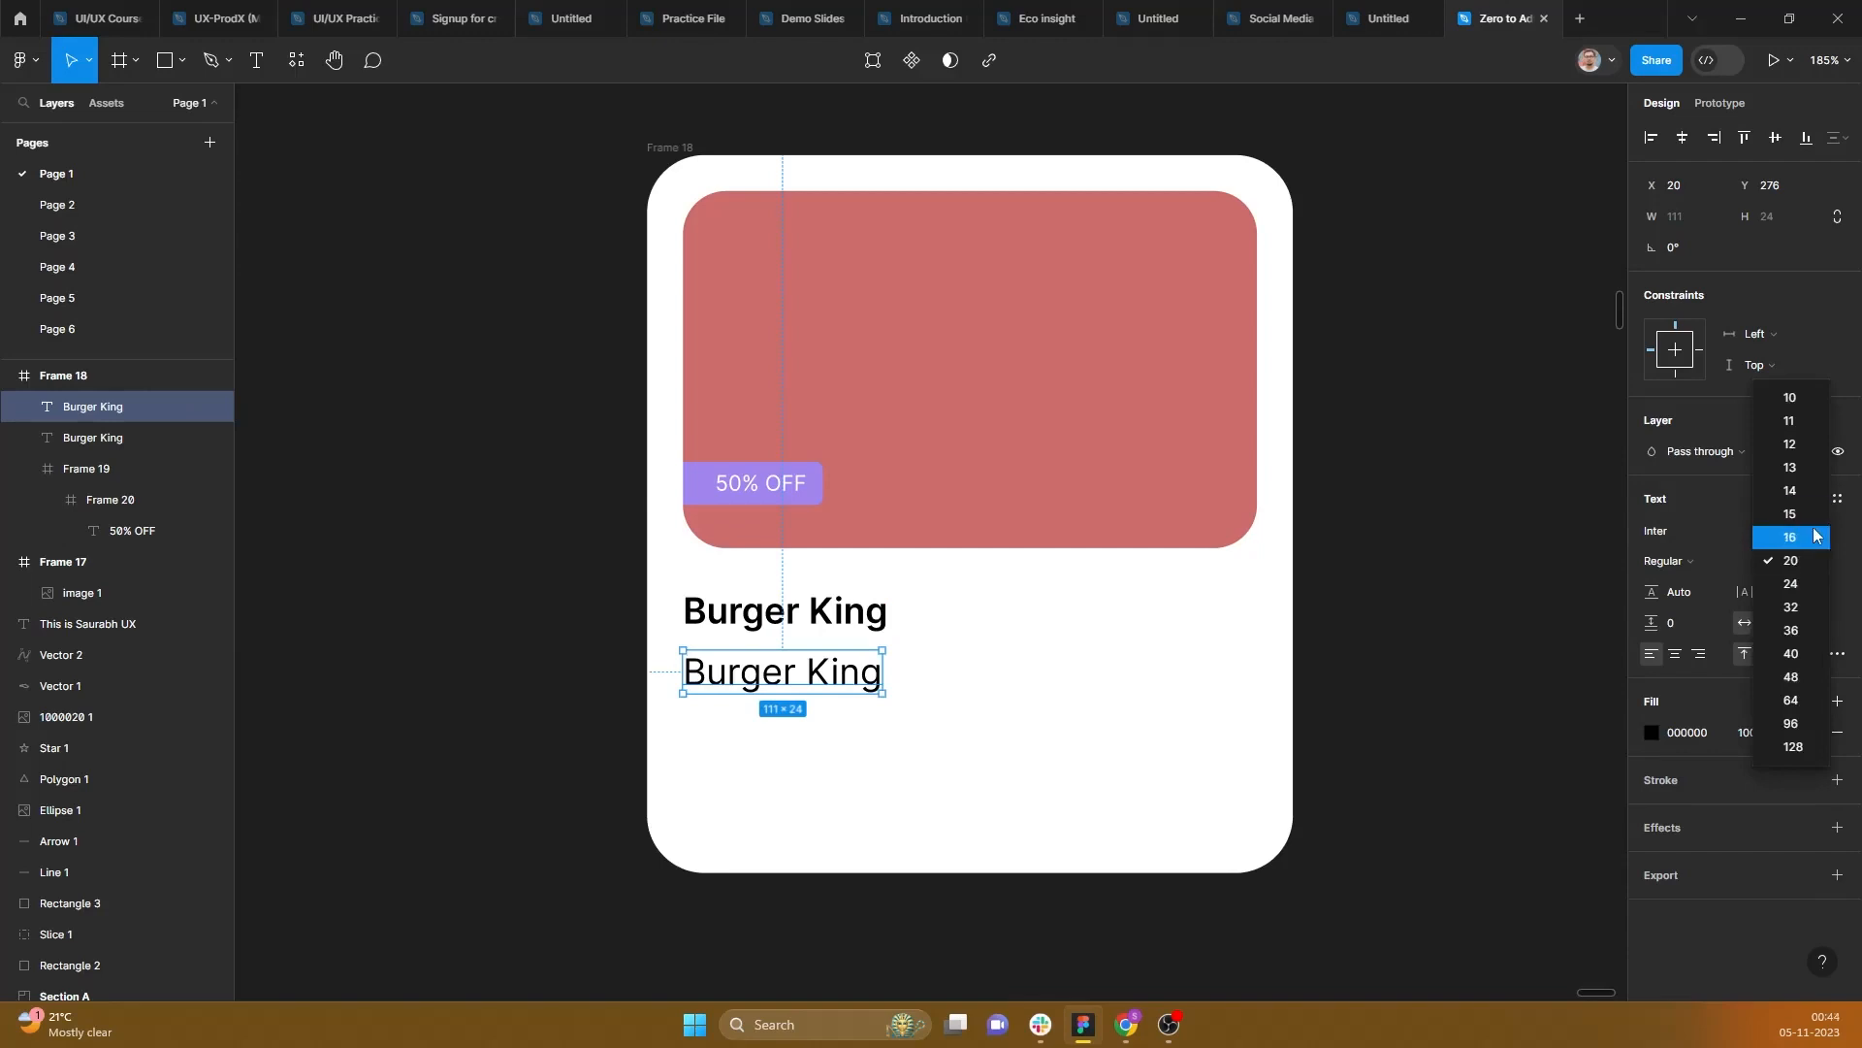
{"action": "left_click", "coordinate": [1791, 536]}
Step: Replace the duplicated text's content with "Burgers, Pizza"
{"action": "double_click", "coordinate": [760, 676]}
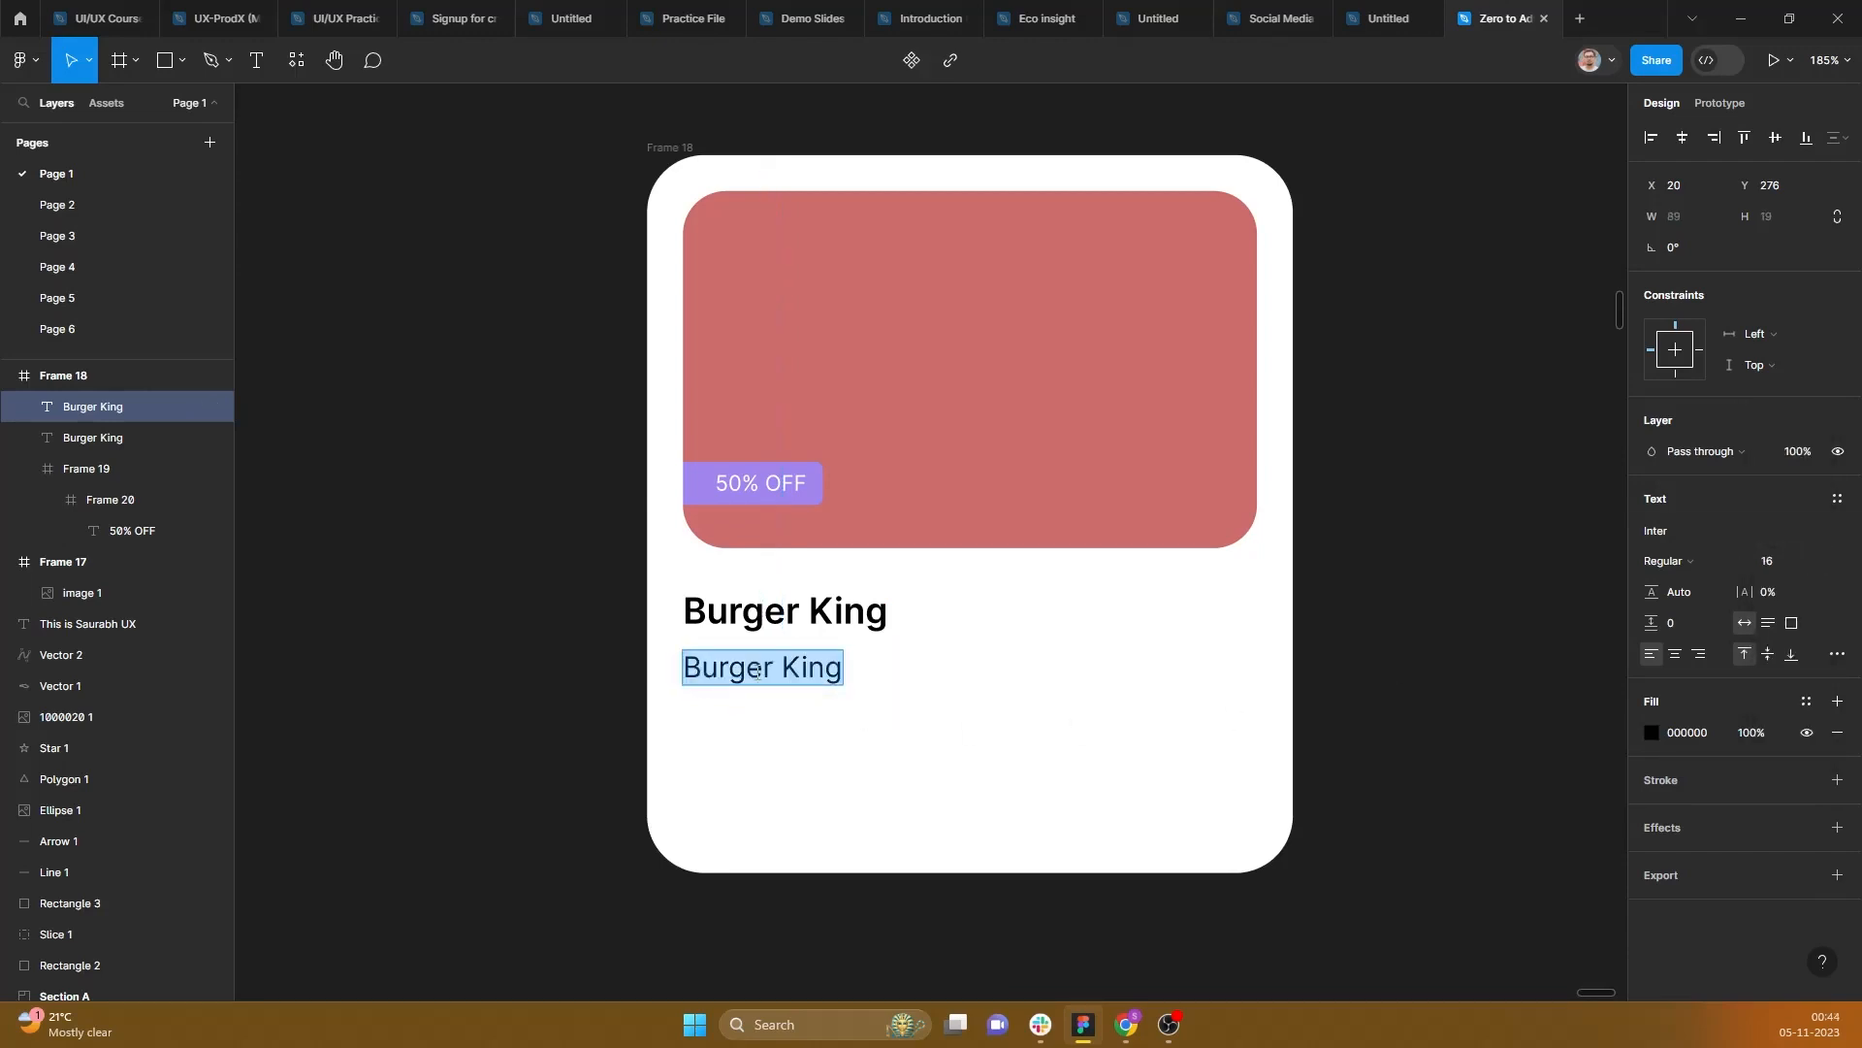
{"action": "type", "text": "Burger"}
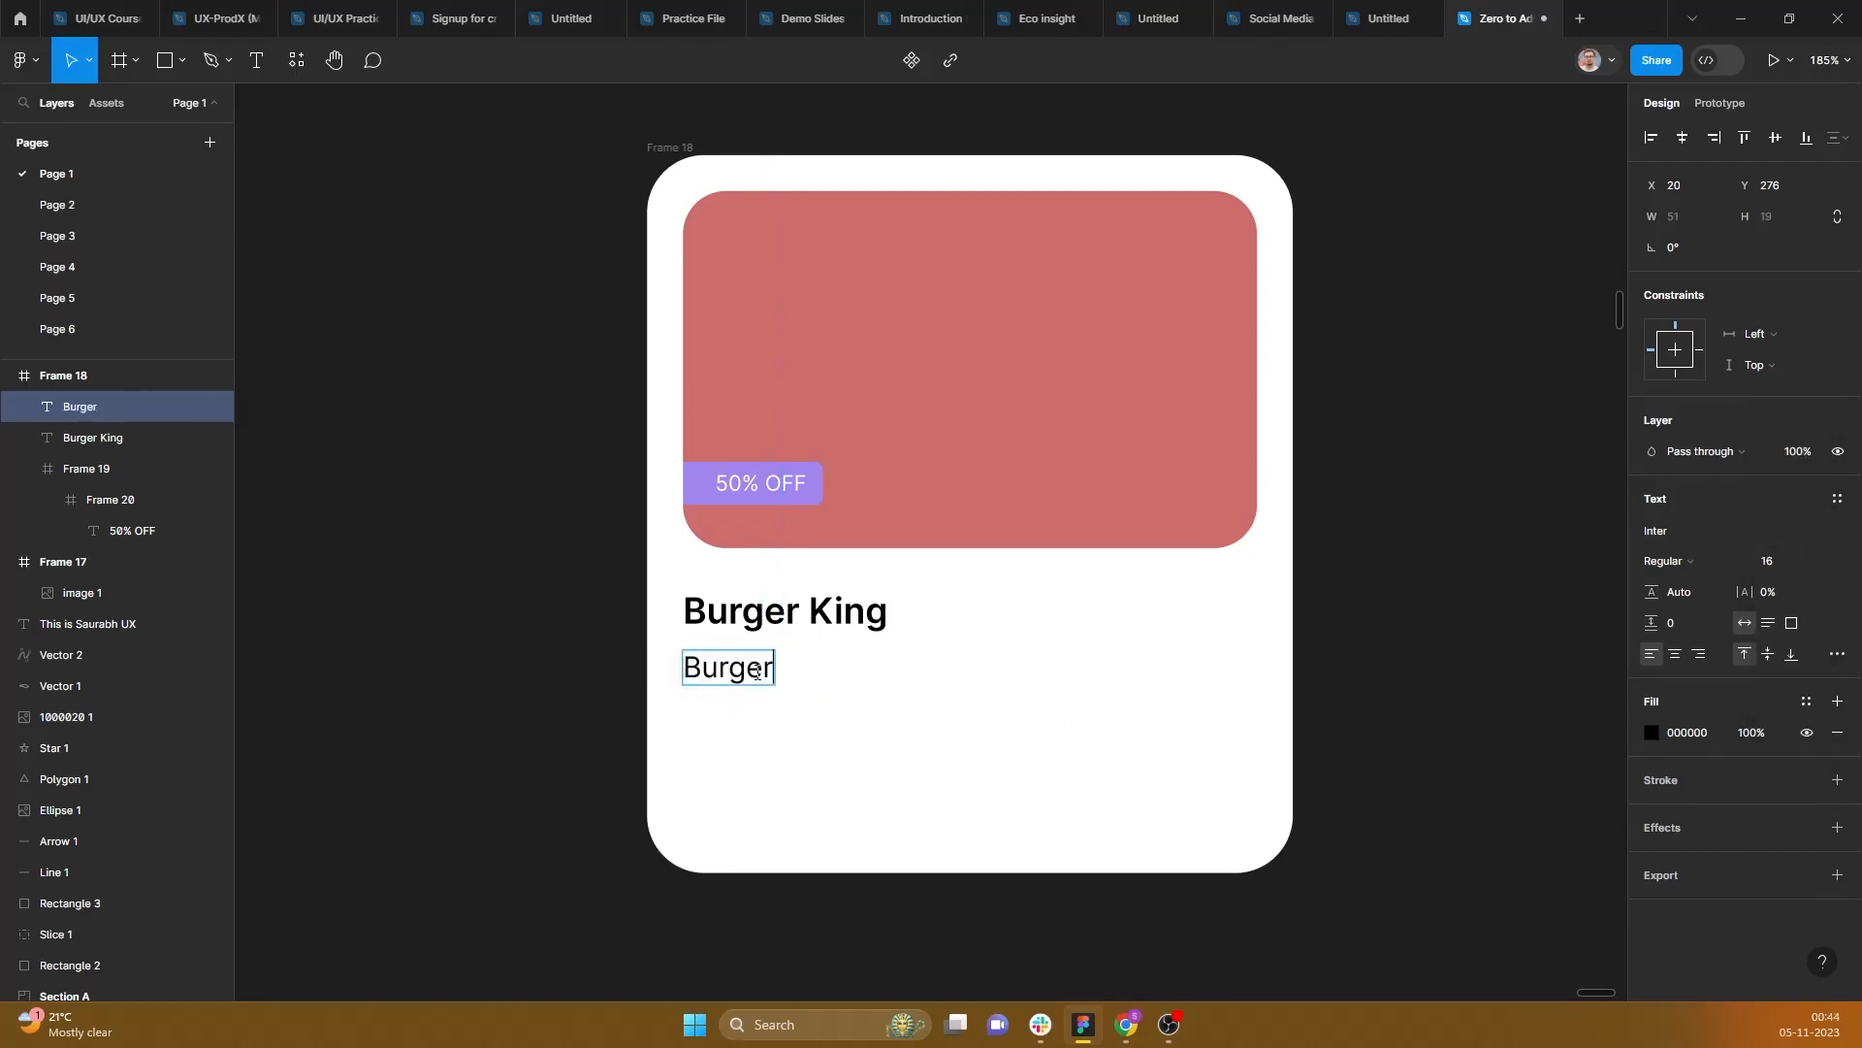
{"action": "type", "text": "s, Pizza"}
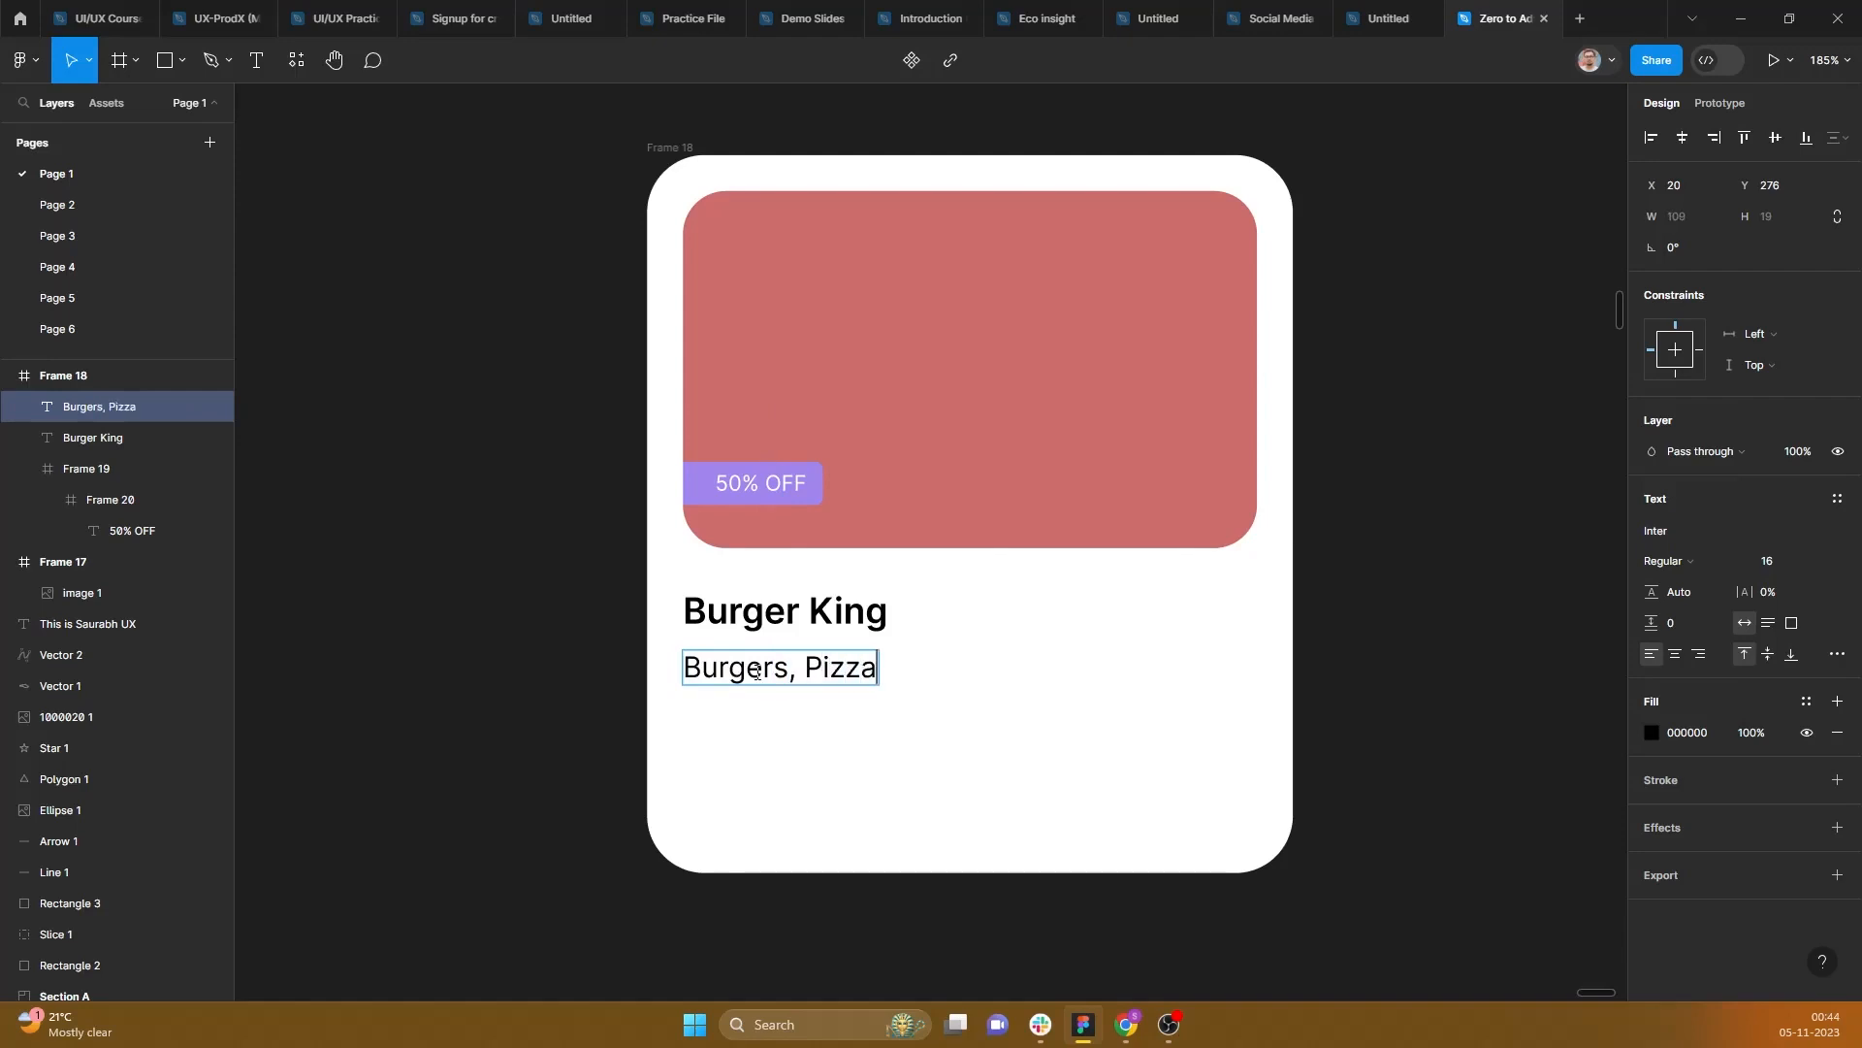
{"action": "type", "text": ","}
{"action": "key", "text": "BackSpace"}
{"action": "key", "text": "BackSpace"}
{"action": "left_click", "coordinate": [804, 744]}
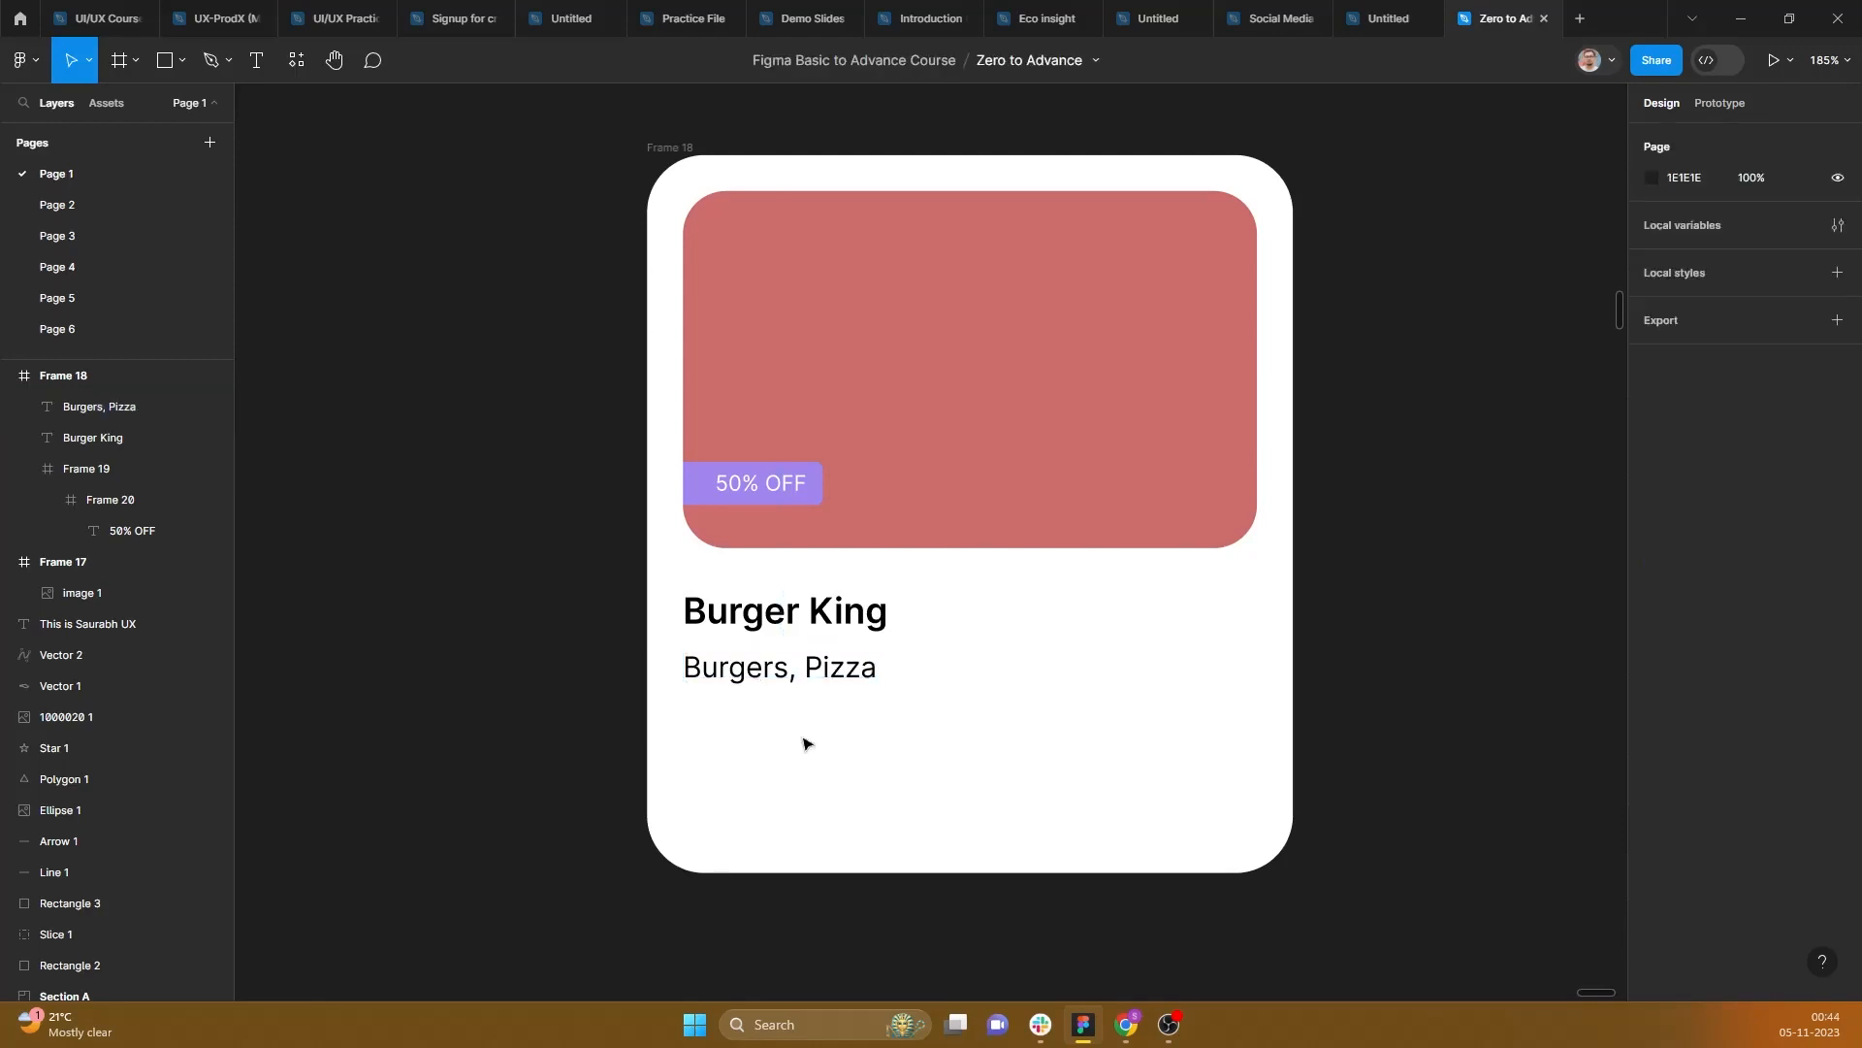
Step: Reduce the "Burgers, Pizza" text to size 14
{"action": "left_click", "coordinate": [789, 669]}
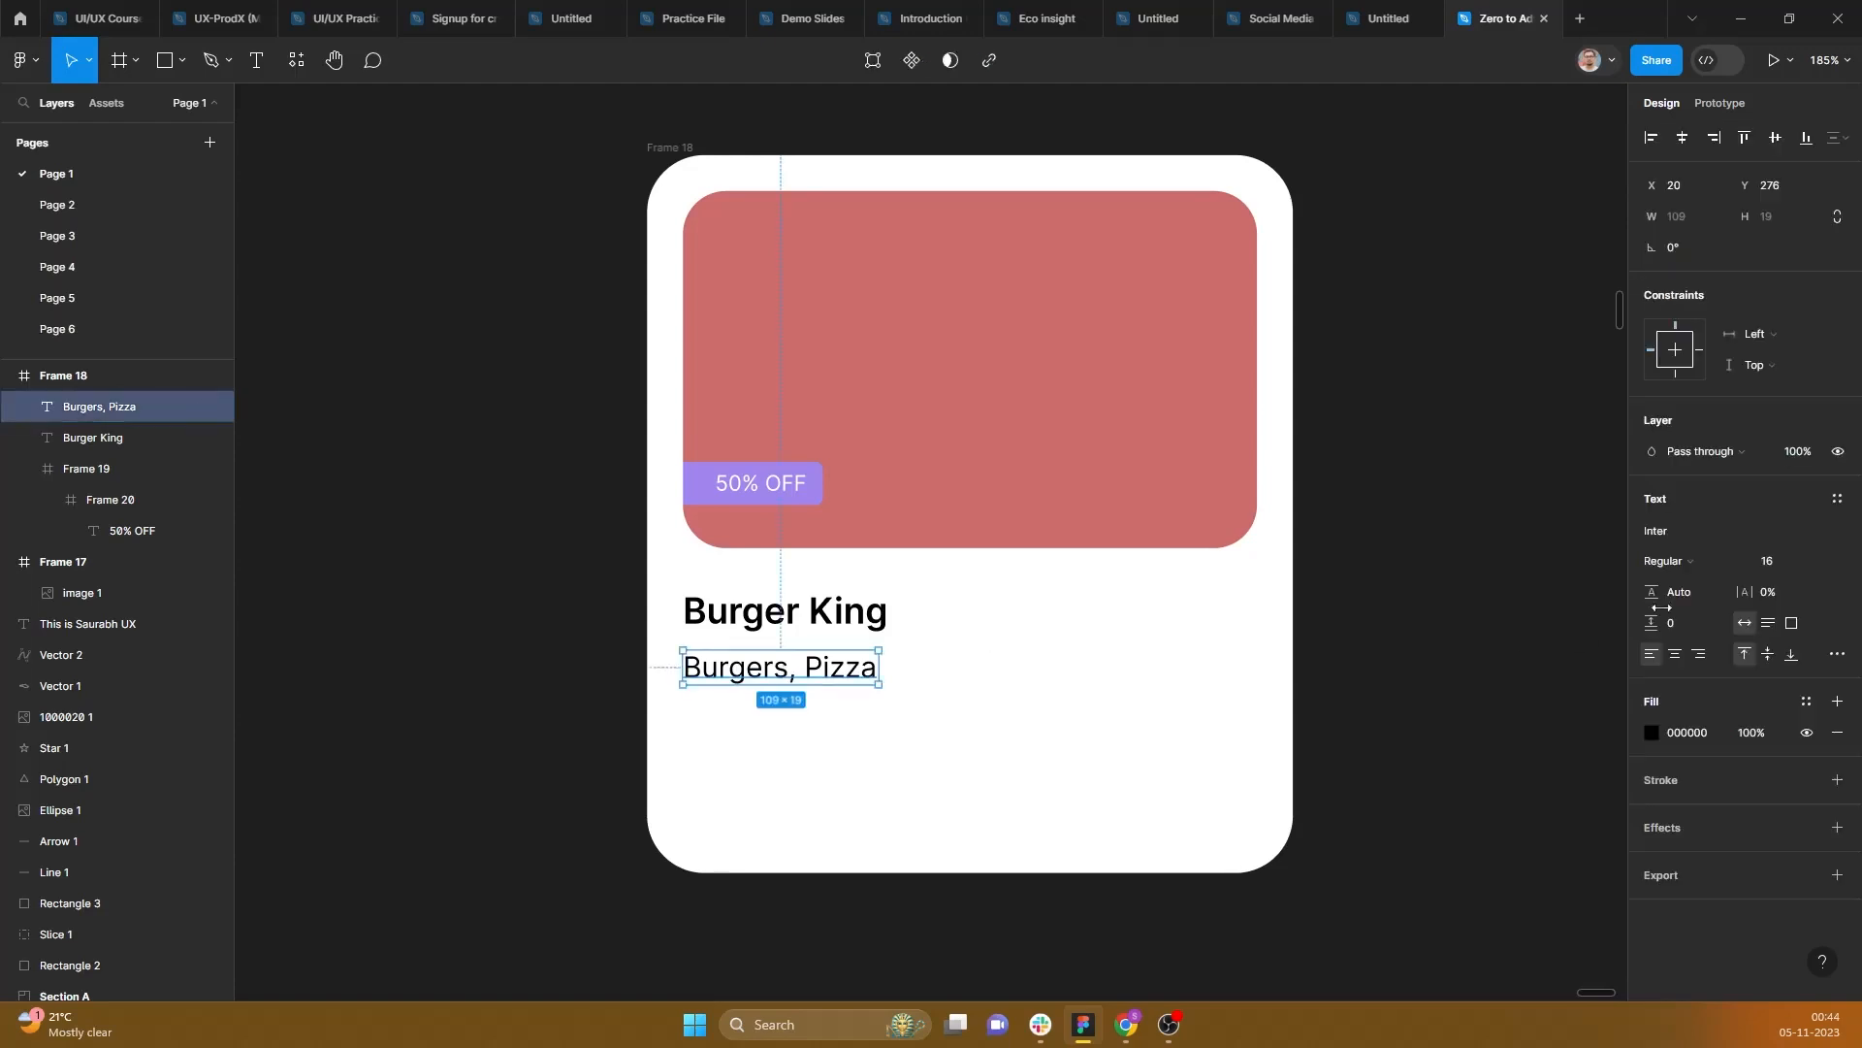
{"action": "left_click", "coordinate": [1821, 563]}
{"action": "left_click", "coordinate": [1821, 515]}
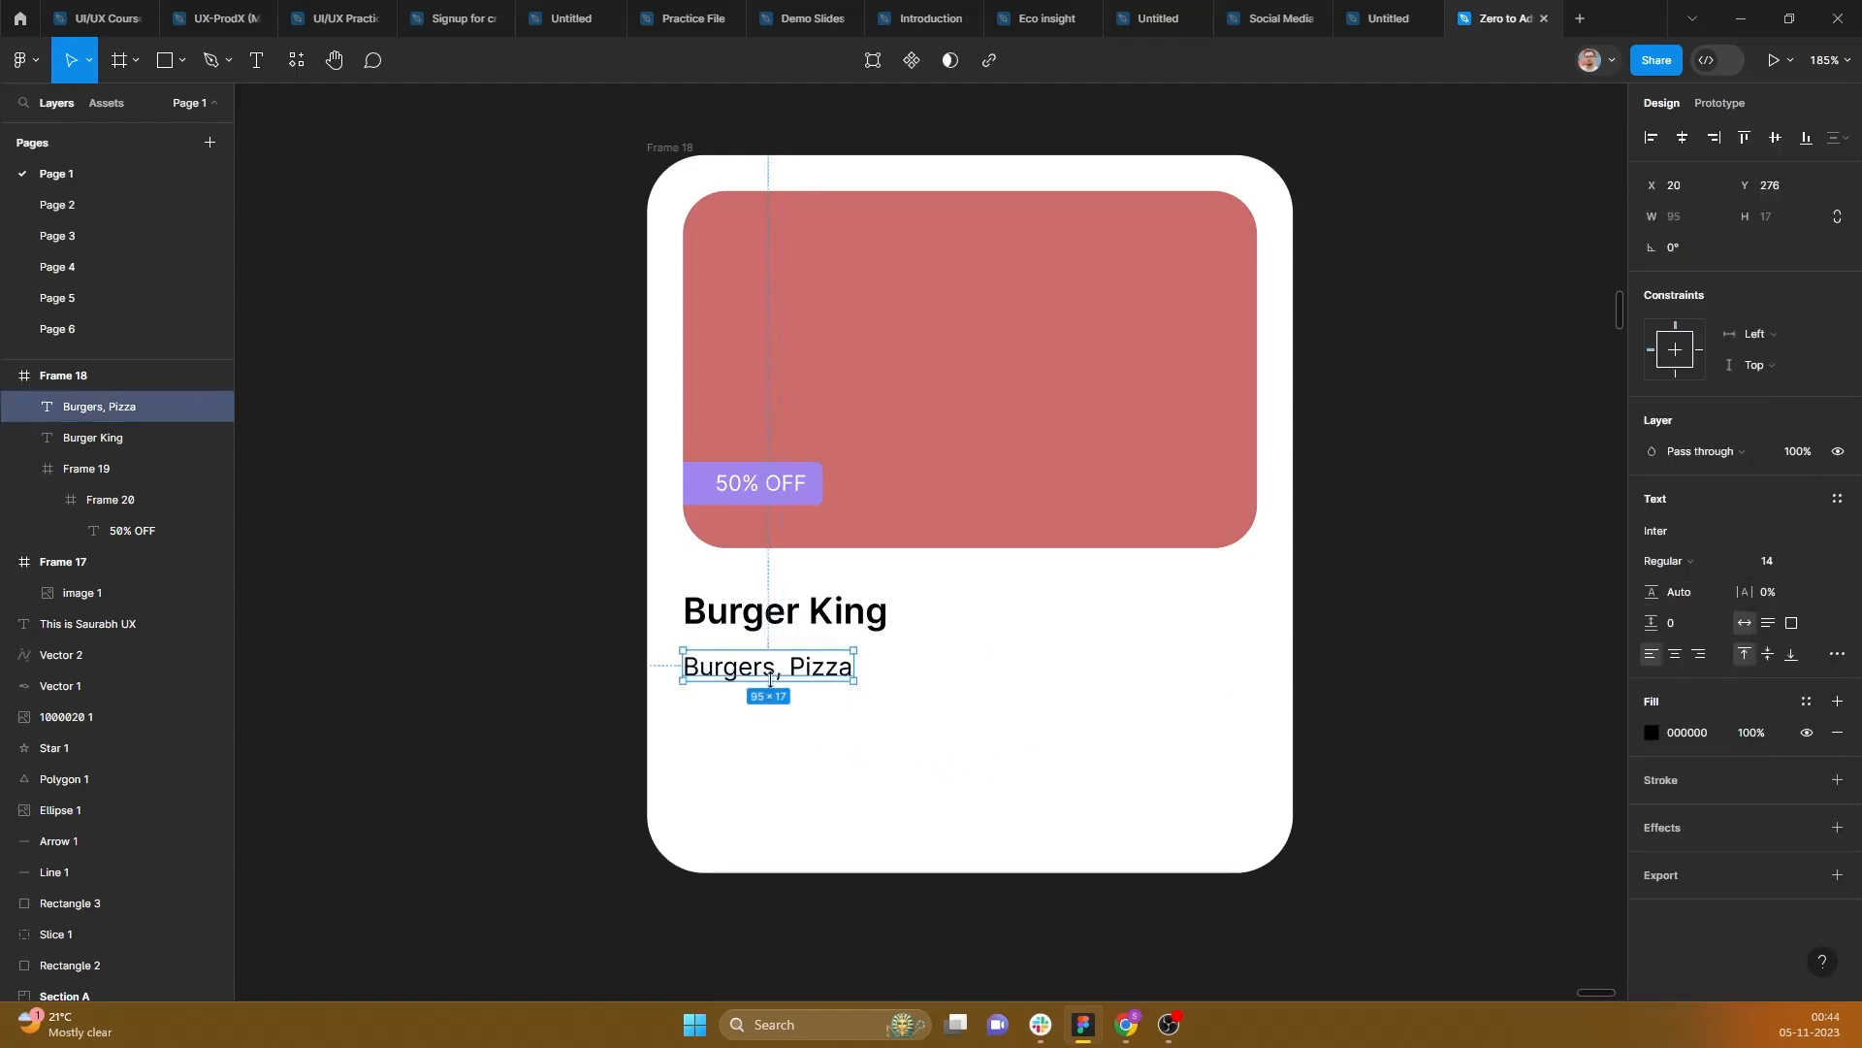
{"action": "left_click", "coordinate": [994, 686]}
Step: Check the rating badge on Zomato's Burger King card and draw a badge frame of about 51 × 14 to the right of the title
{"action": "scroll", "coordinate": [1047, 691], "scroll_direction": "down", "scroll_amount": 1}
{"action": "scroll", "coordinate": [970, 695], "scroll_direction": "right", "scroll_amount": 3}
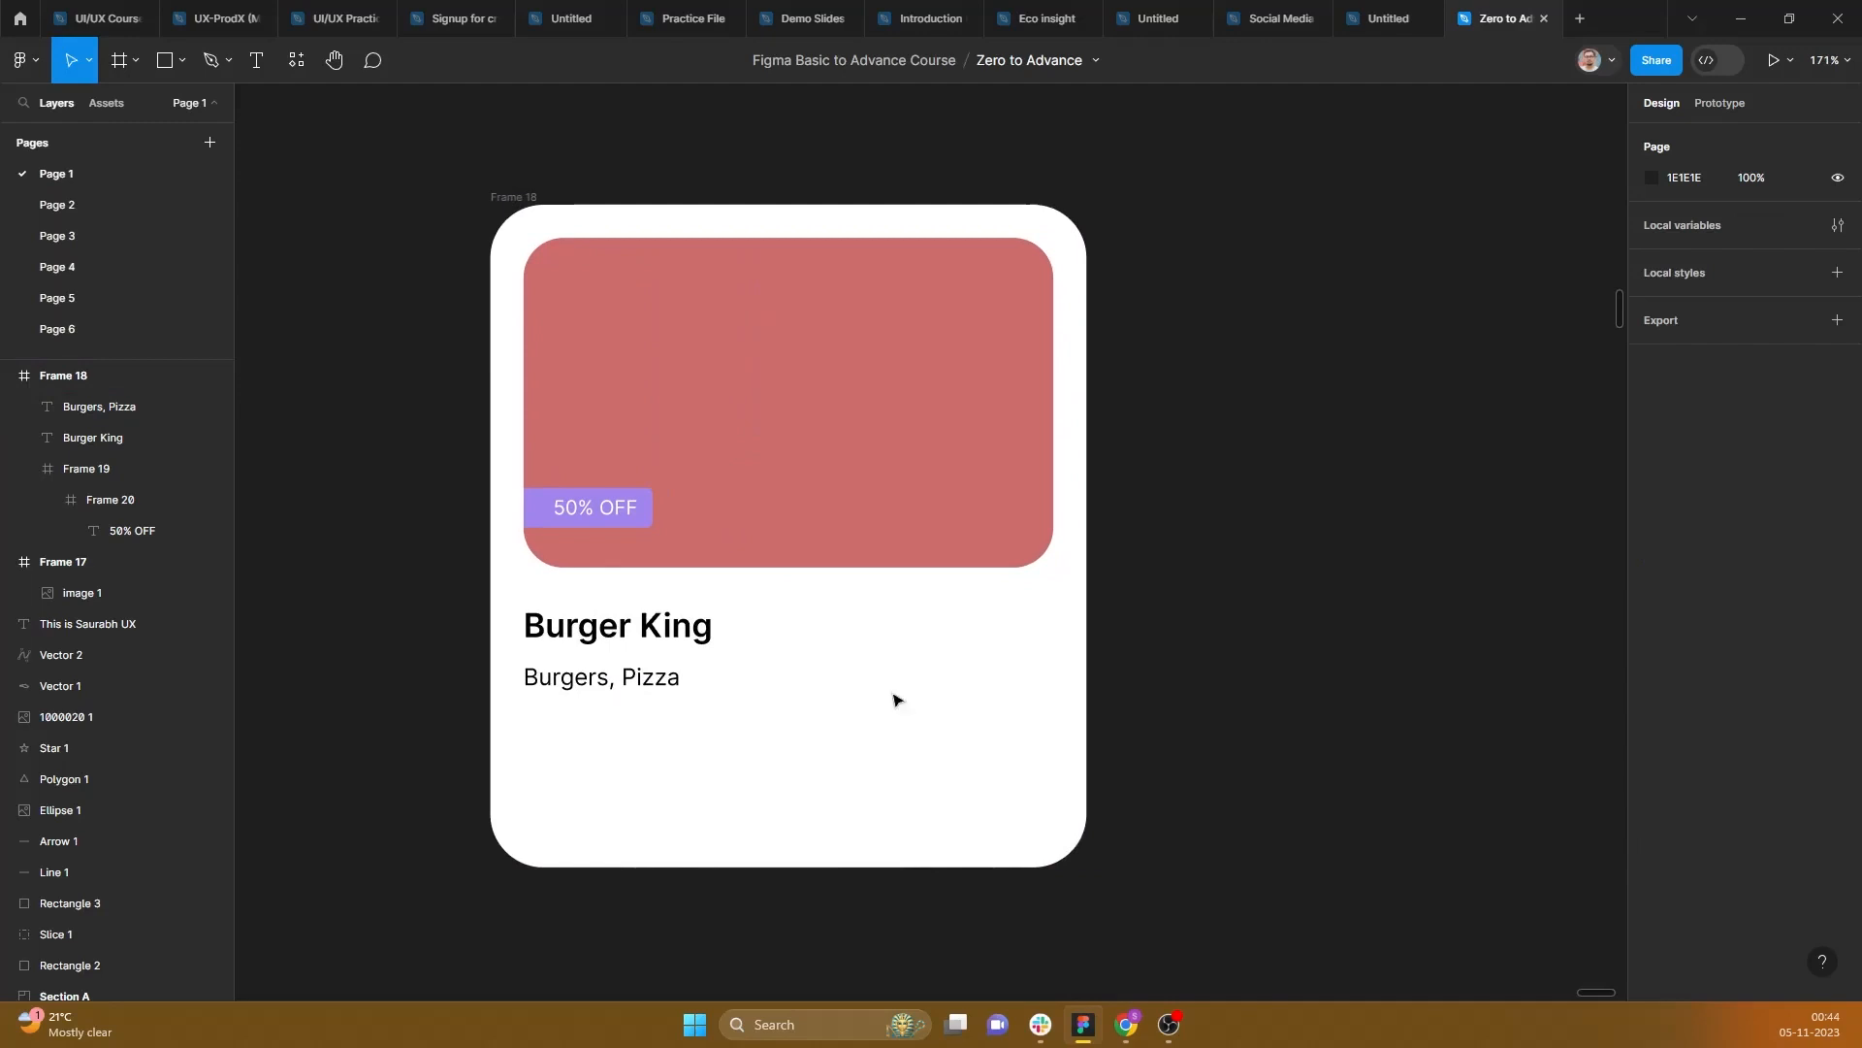
{"action": "key", "text": "alt+Tab"}
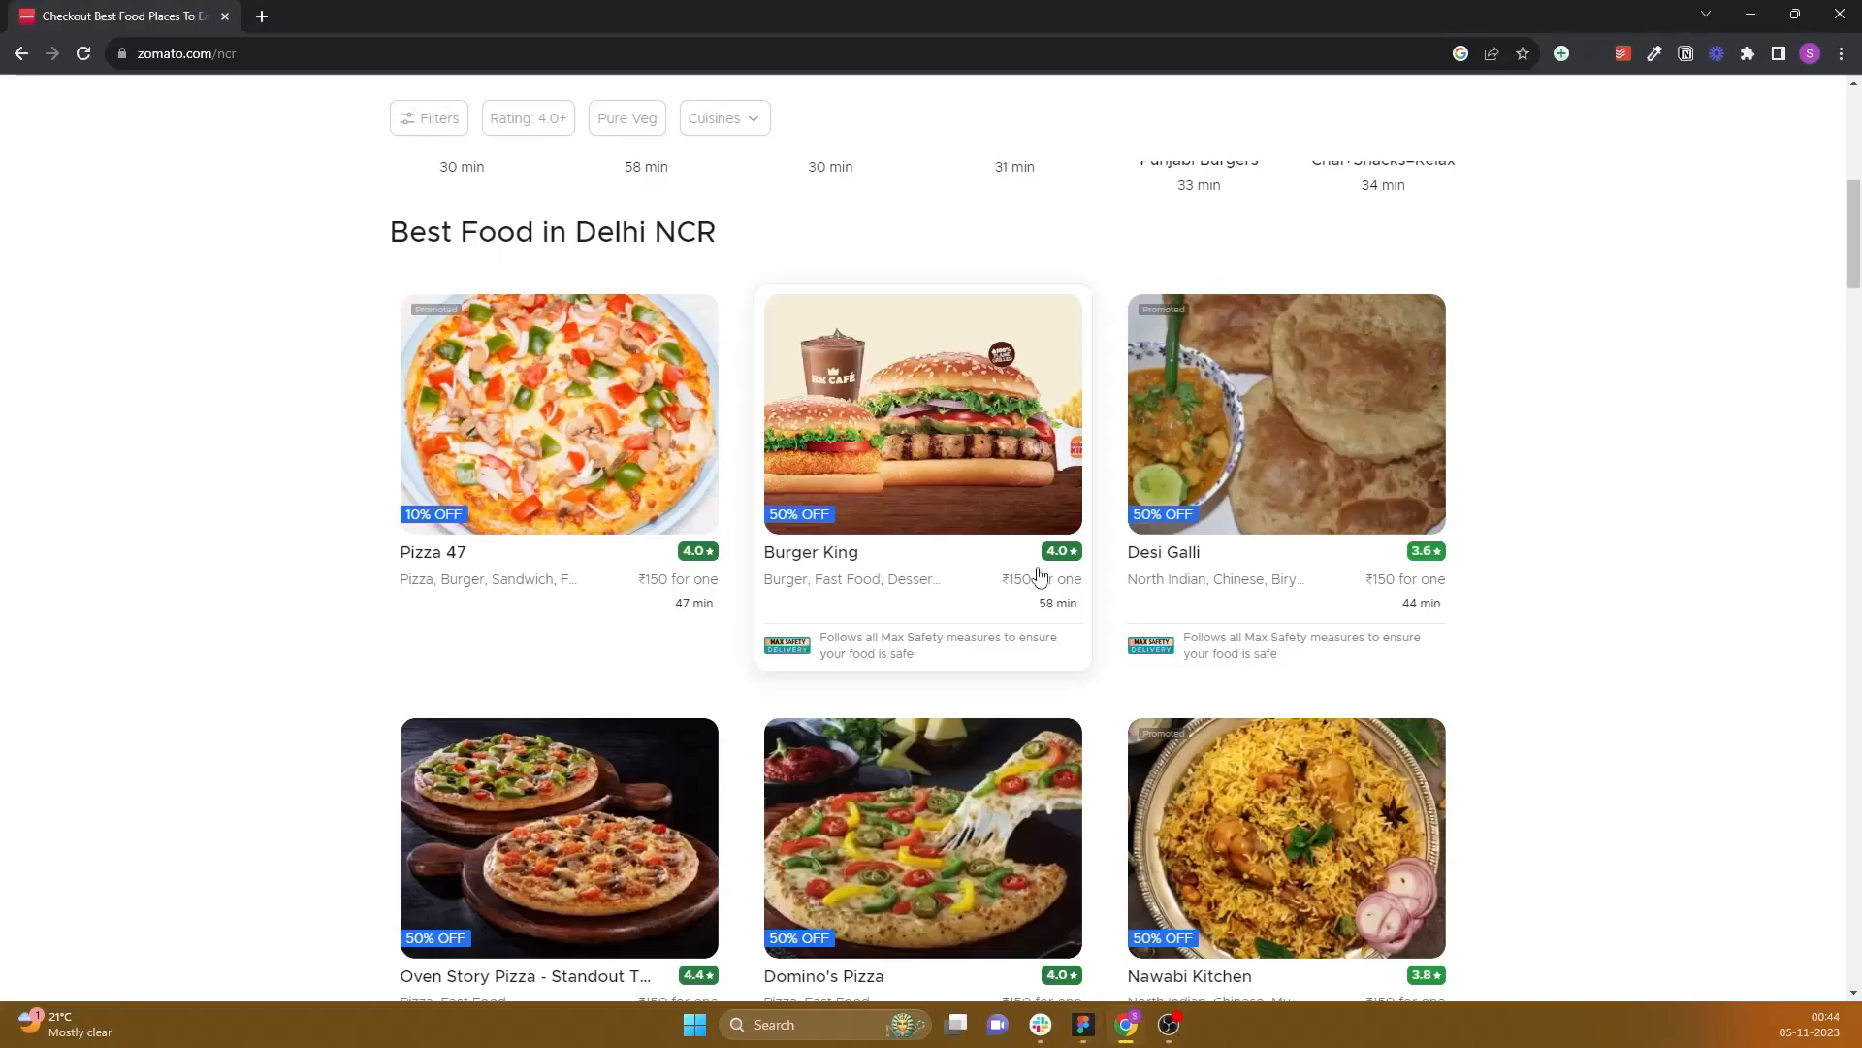
{"action": "key", "text": "alt+Tab"}
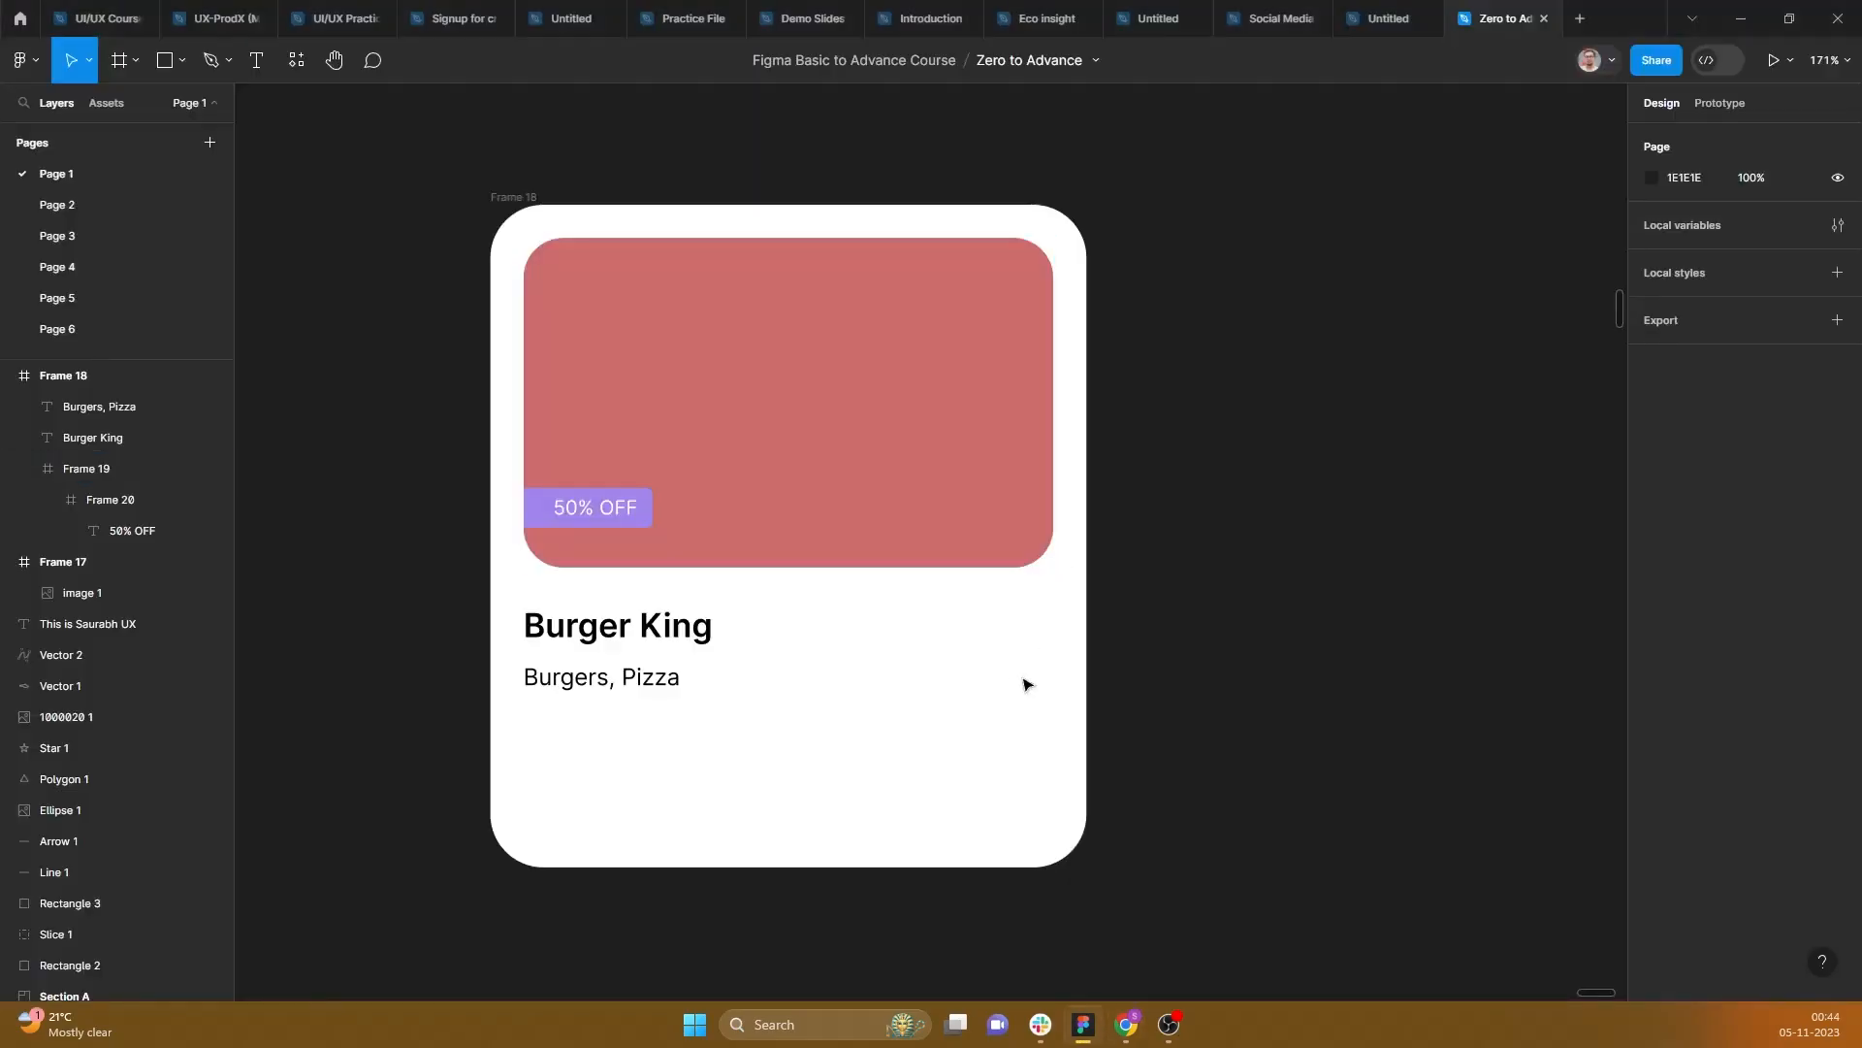
{"action": "left_click", "coordinate": [135, 60]}
{"action": "left_click", "coordinate": [132, 95]}
{"action": "left_click", "coordinate": [135, 60]}
{"action": "left_click", "coordinate": [129, 107]}
{"action": "mouse_move", "coordinate": [942, 607]}
{"action": "left_mouse_down"}
{"action": "mouse_move", "coordinate": [1028, 630]}
{"action": "mouse_move", "coordinate": [1006, 633]}
{"action": "left_mouse_up"}
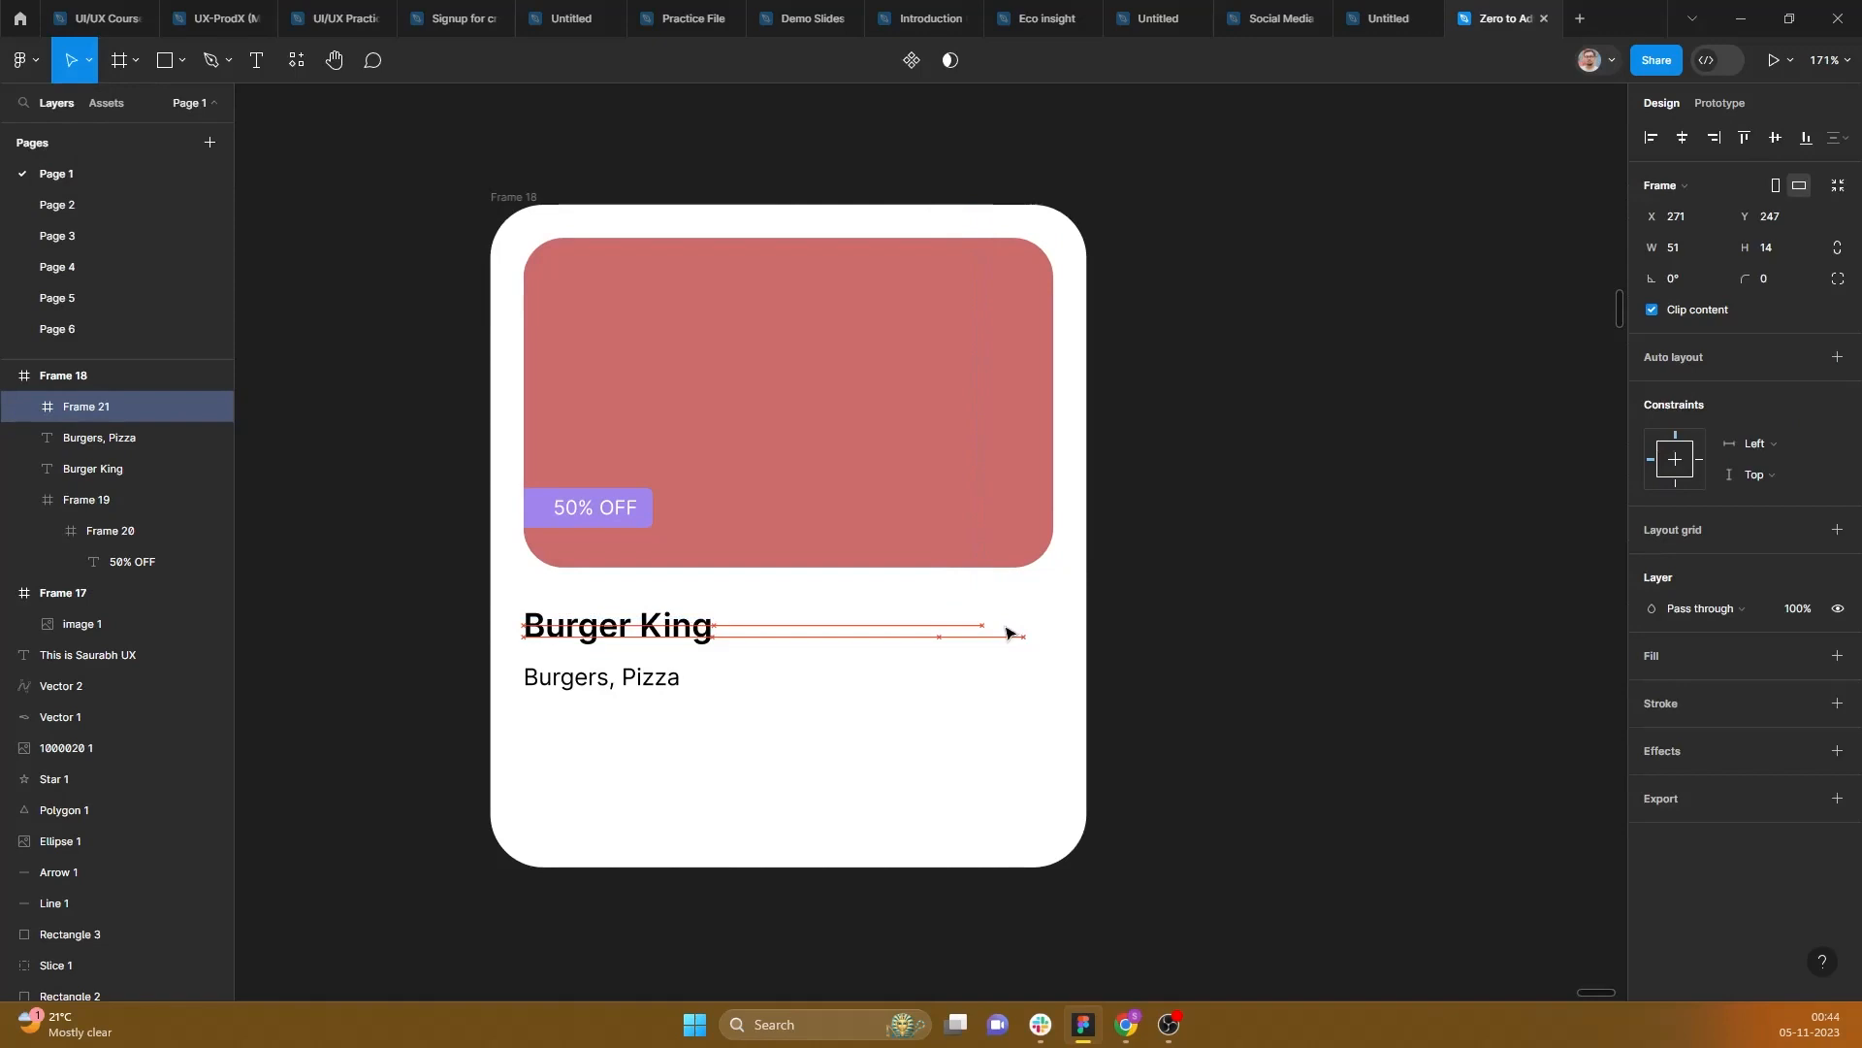
Step: Add a fill to the rating badge frame, using the colour sampled from the red image frame
{"action": "left_click", "coordinate": [1837, 655]}
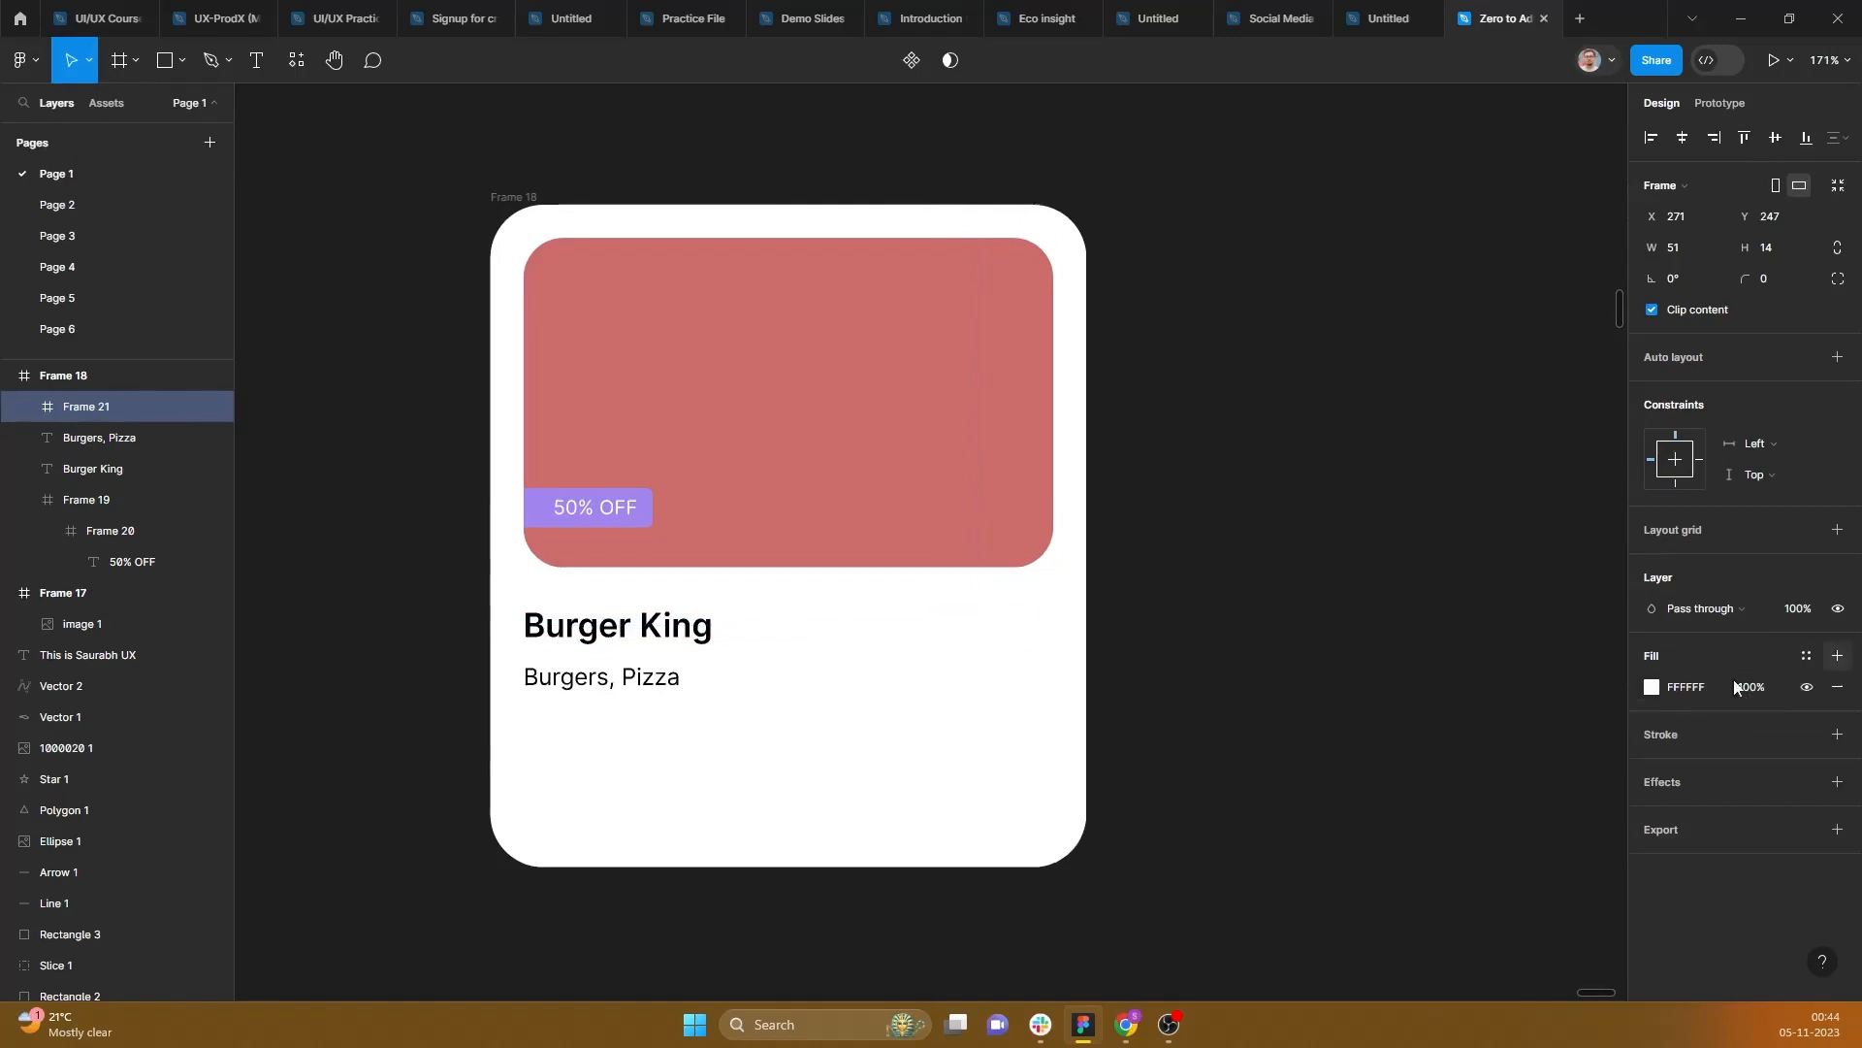
{"action": "left_click", "coordinate": [1652, 687]}
{"action": "left_click", "coordinate": [1423, 768]}
{"action": "left_click", "coordinate": [907, 403]}
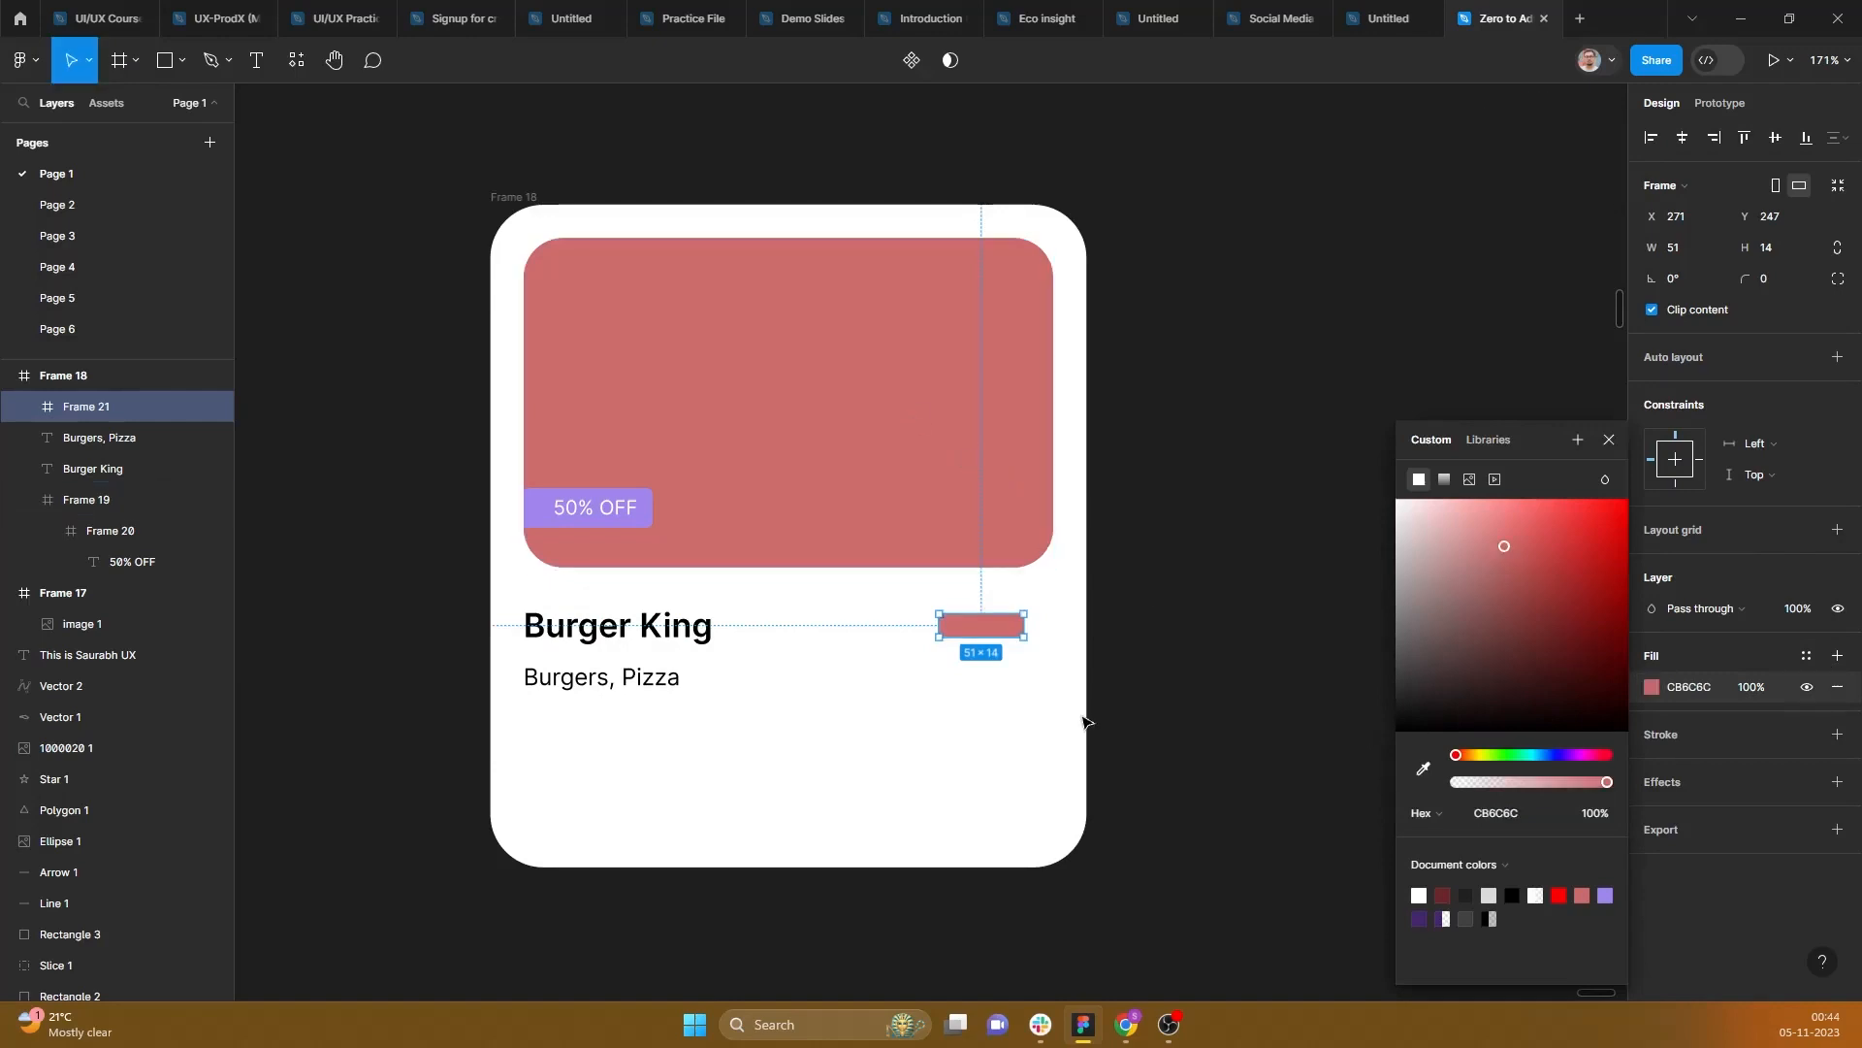
Step: Move the rating badge frame to line up with the image area's right edge and set its corner radius to 4
{"action": "left_click", "coordinate": [1042, 731]}
{"action": "left_click", "coordinate": [984, 626]}
{"action": "left_click_drag", "start_coordinate": [982, 630], "coordinate": [976, 643]}
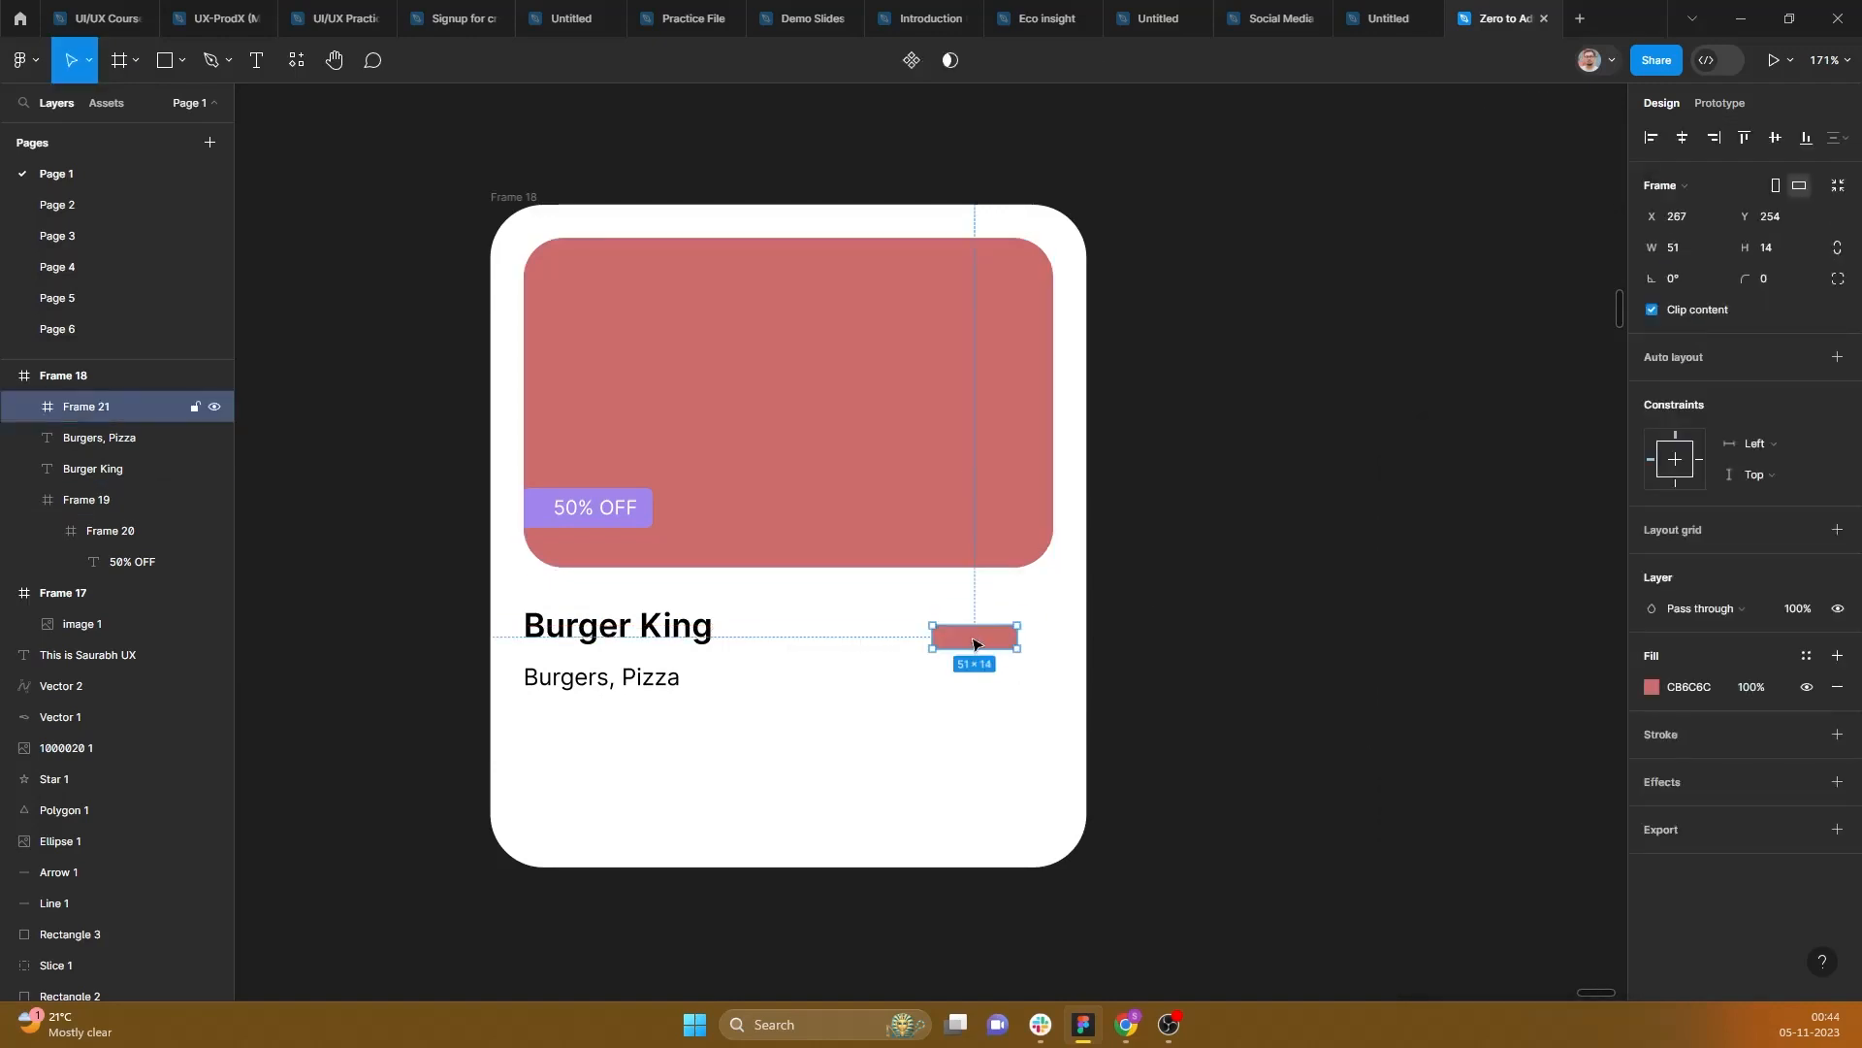
{"action": "key", "text": "ctrl+z"}
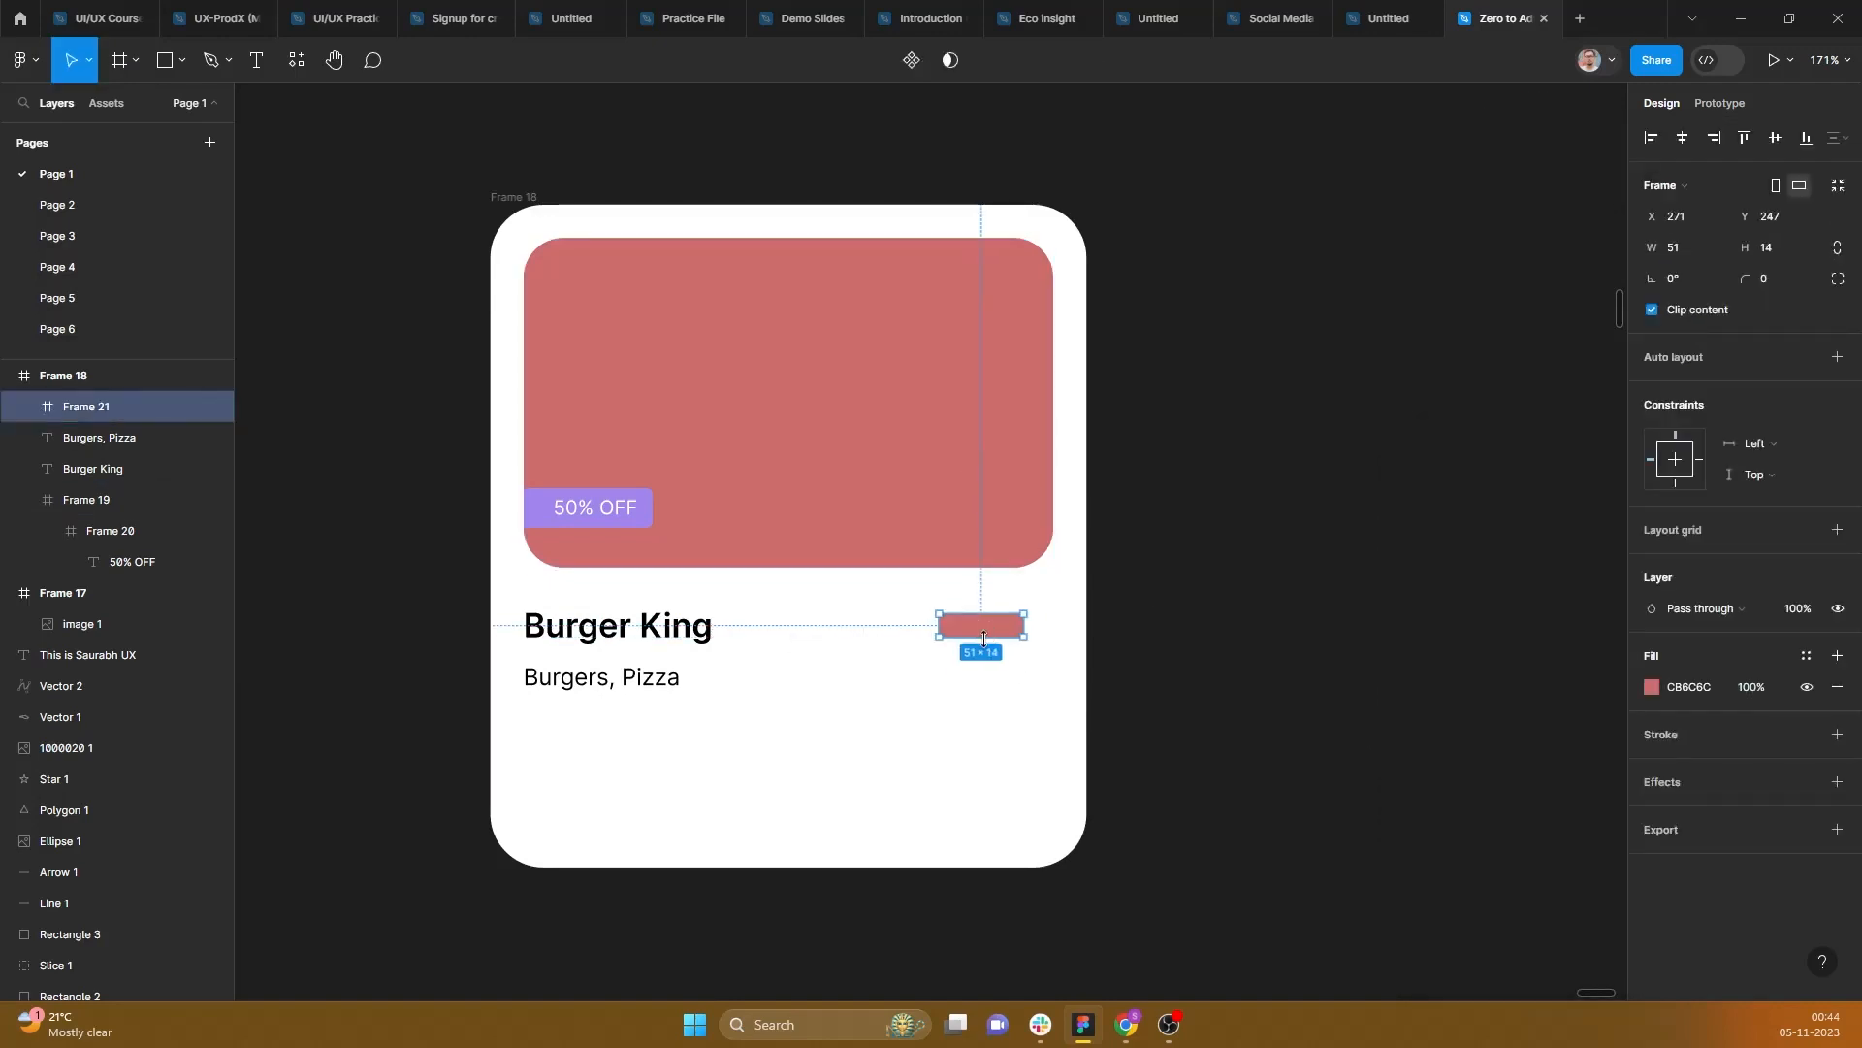
{"action": "mouse_move", "coordinate": [970, 632]}
{"action": "left_mouse_down"}
{"action": "mouse_move", "coordinate": [1000, 636]}
{"action": "mouse_move", "coordinate": [1000, 619]}
{"action": "left_mouse_up"}
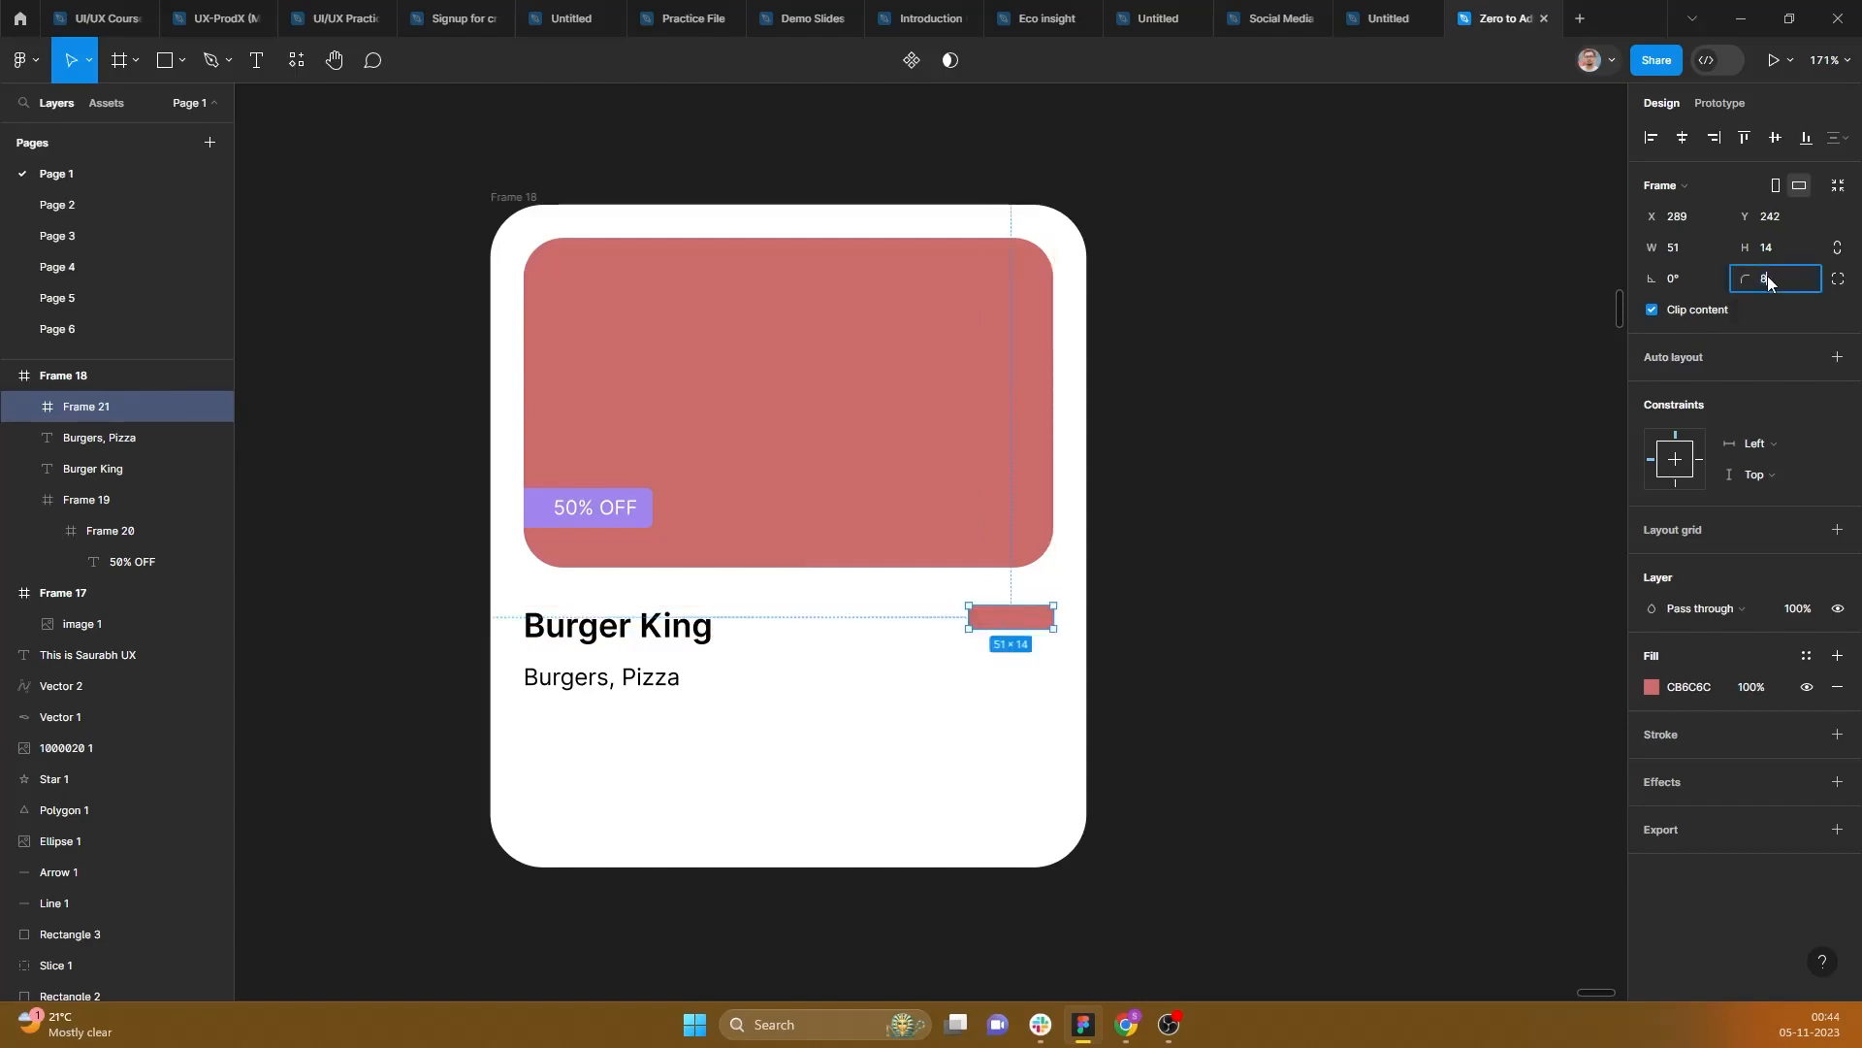
{"action": "key", "text": "Return"}
{"action": "left_click_drag", "start_coordinate": [1004, 628], "coordinate": [1004, 636]}
{"action": "left_click", "coordinate": [1013, 691]}
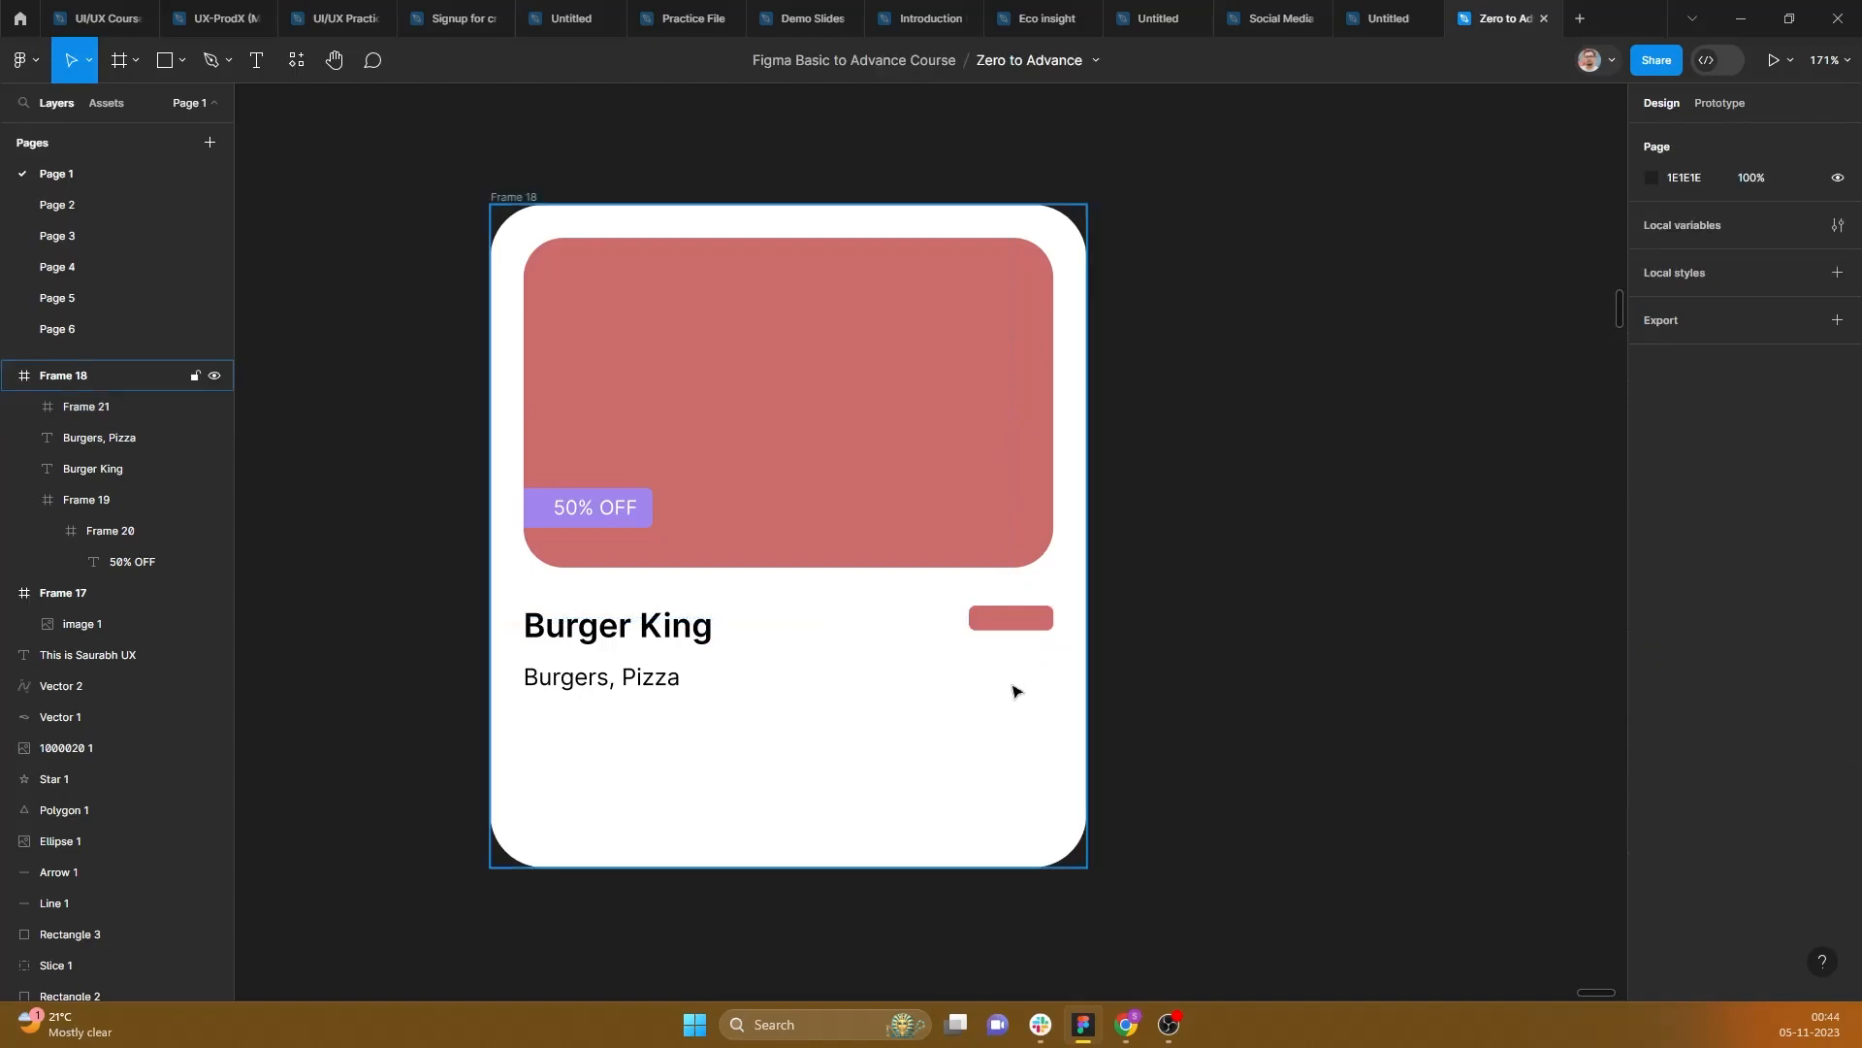
Step: Duplicate the "50% OFF" text from the discount tag into the rating badge frame
{"action": "scroll", "coordinate": [1015, 689], "scroll_direction": "up", "scroll_amount": 3}
{"action": "left_click", "coordinate": [506, 467]}
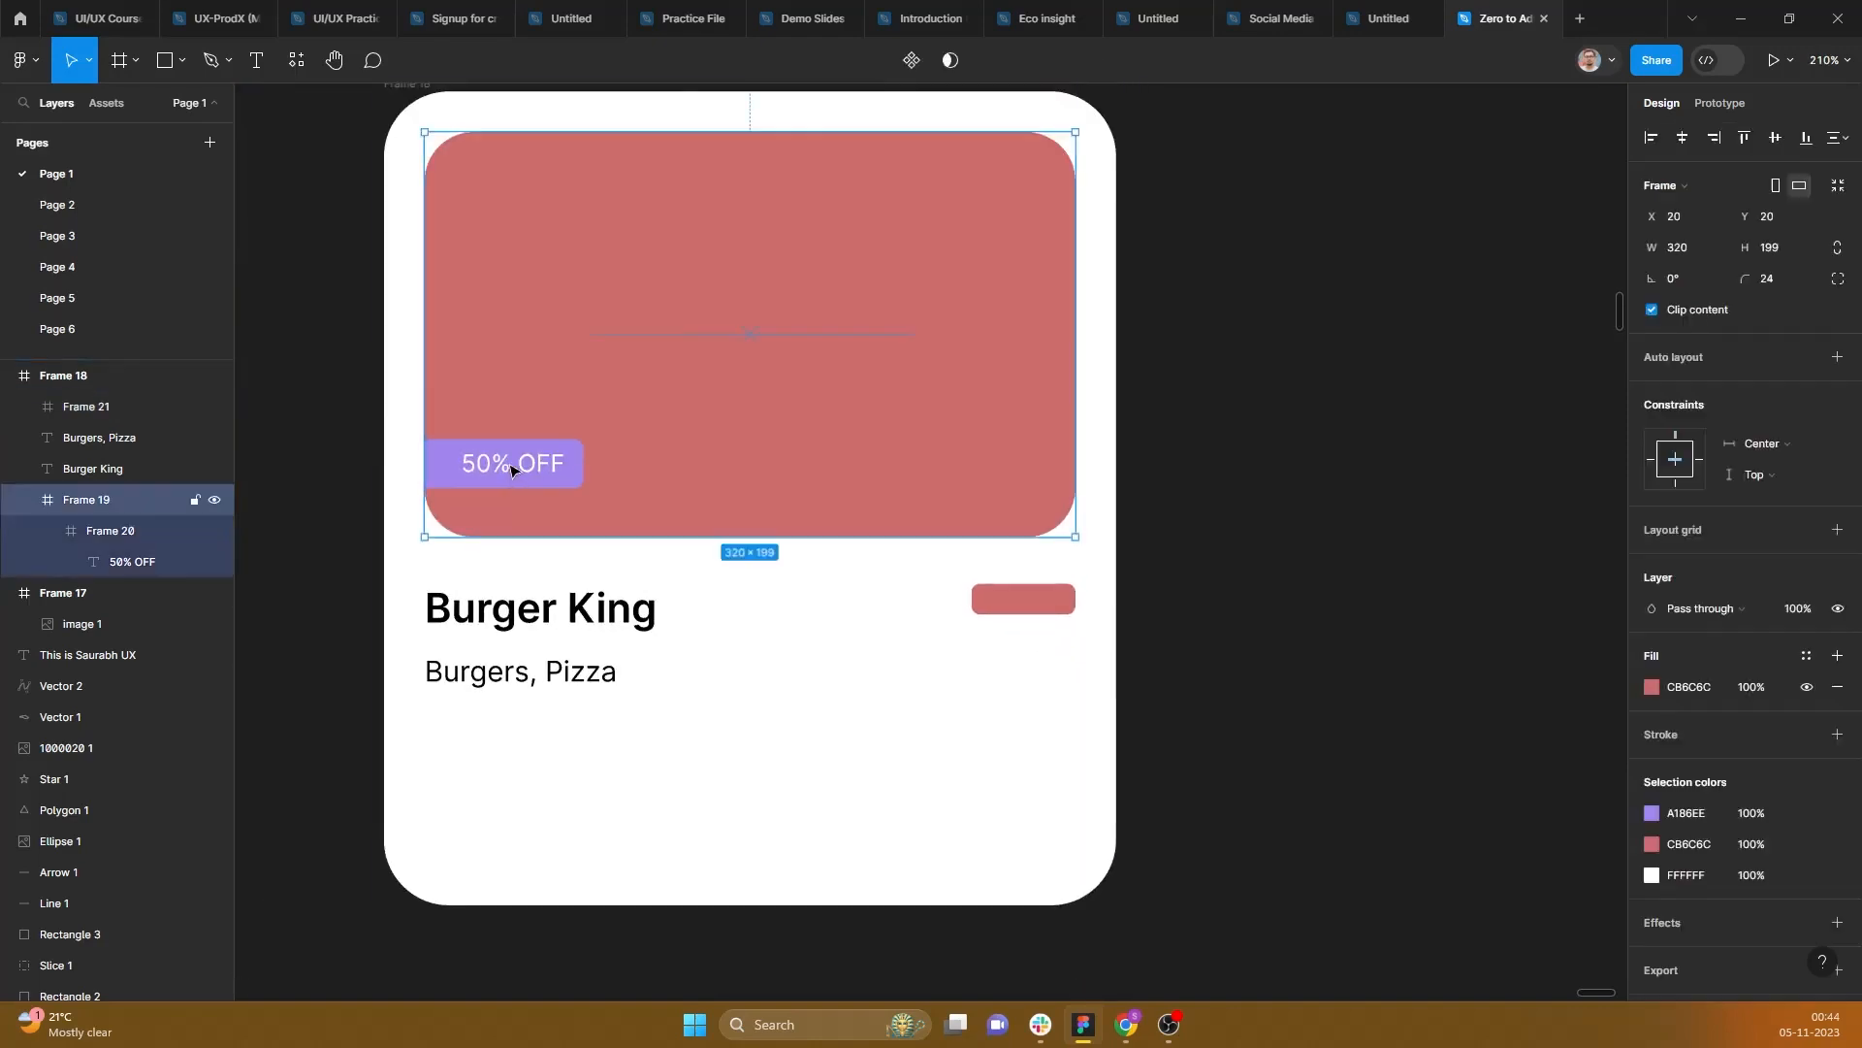
{"action": "double_click", "coordinate": [510, 468]}
{"action": "left_click_drag", "start_coordinate": [512, 467], "coordinate": [1024, 610]}
Step: Increase the rating badge frame's height to 20
{"action": "scroll", "coordinate": [1024, 610], "scroll_direction": "up", "scroll_amount": 6}
{"action": "left_click", "coordinate": [919, 553]}
{"action": "left_click_drag", "start_coordinate": [867, 639], "coordinate": [880, 676]}
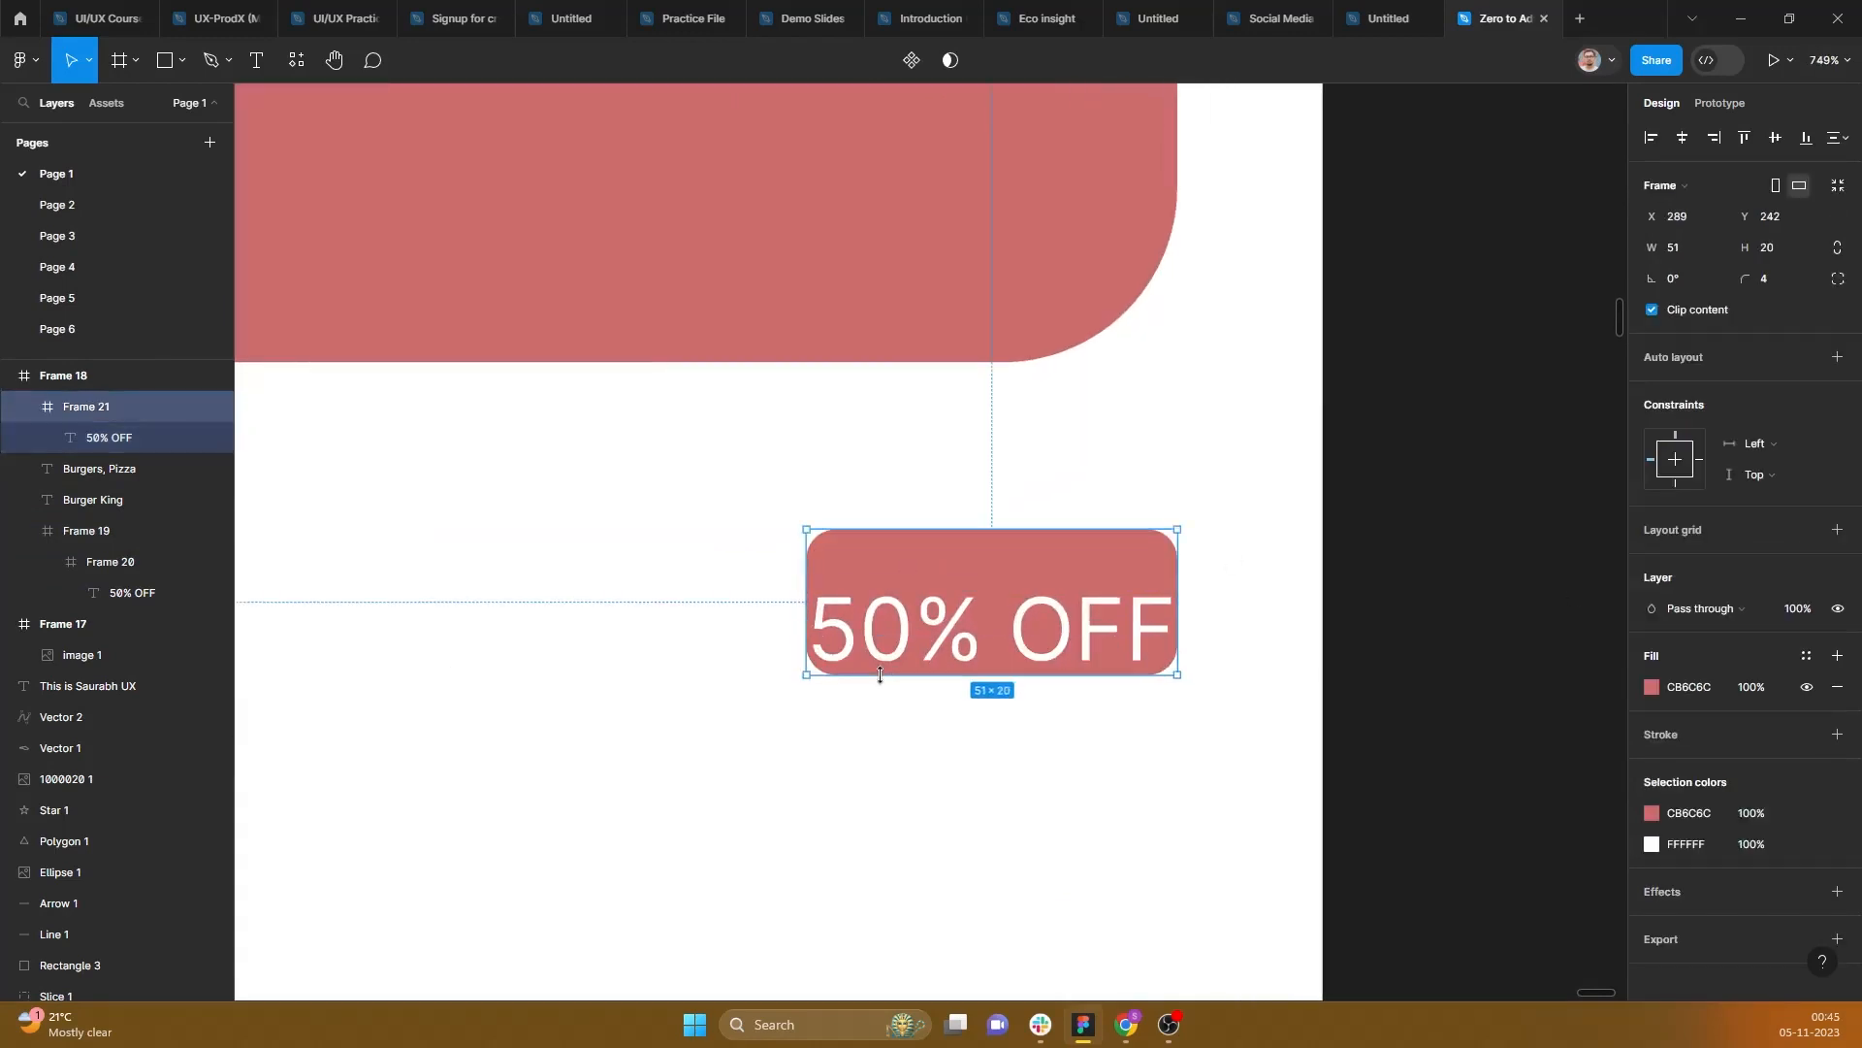
Step: Set the badge text to size 10, place it at about X 4, Y 4, and replace its content with "4.5"
{"action": "left_click", "coordinate": [1022, 623]}
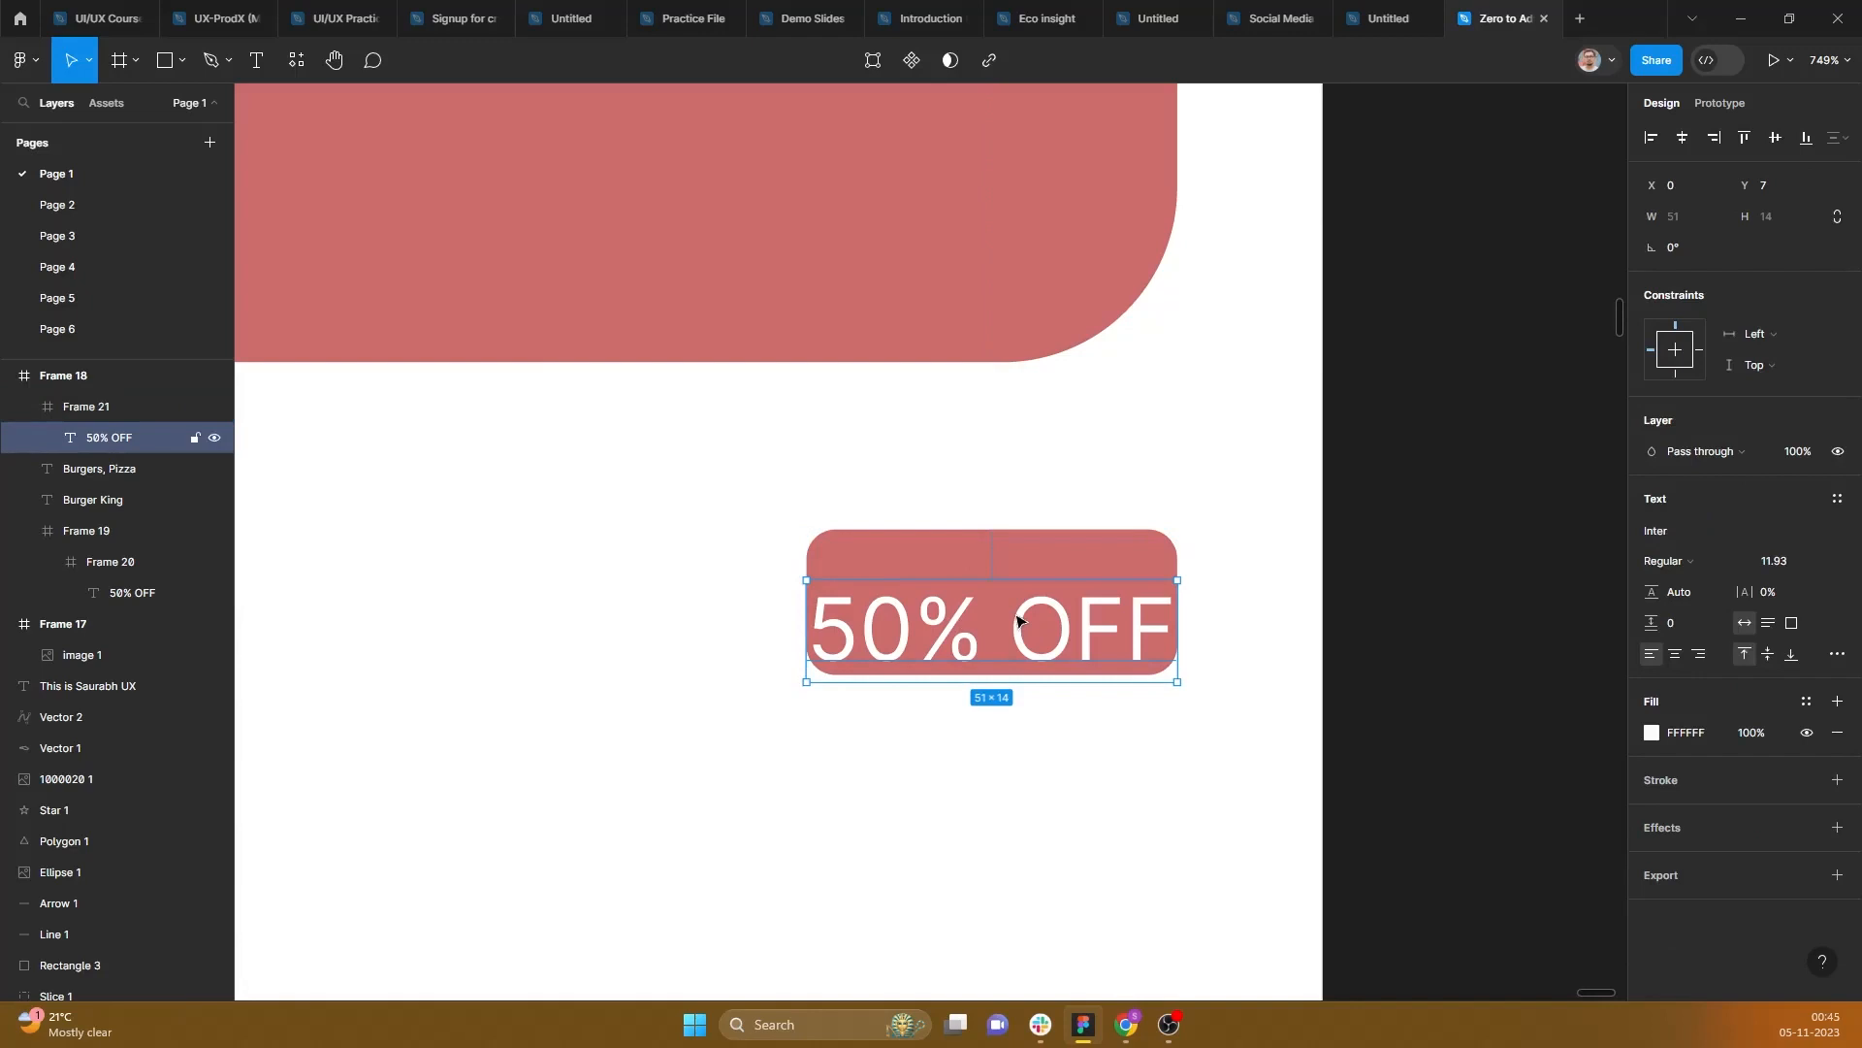
{"action": "left_click", "coordinate": [1820, 563]}
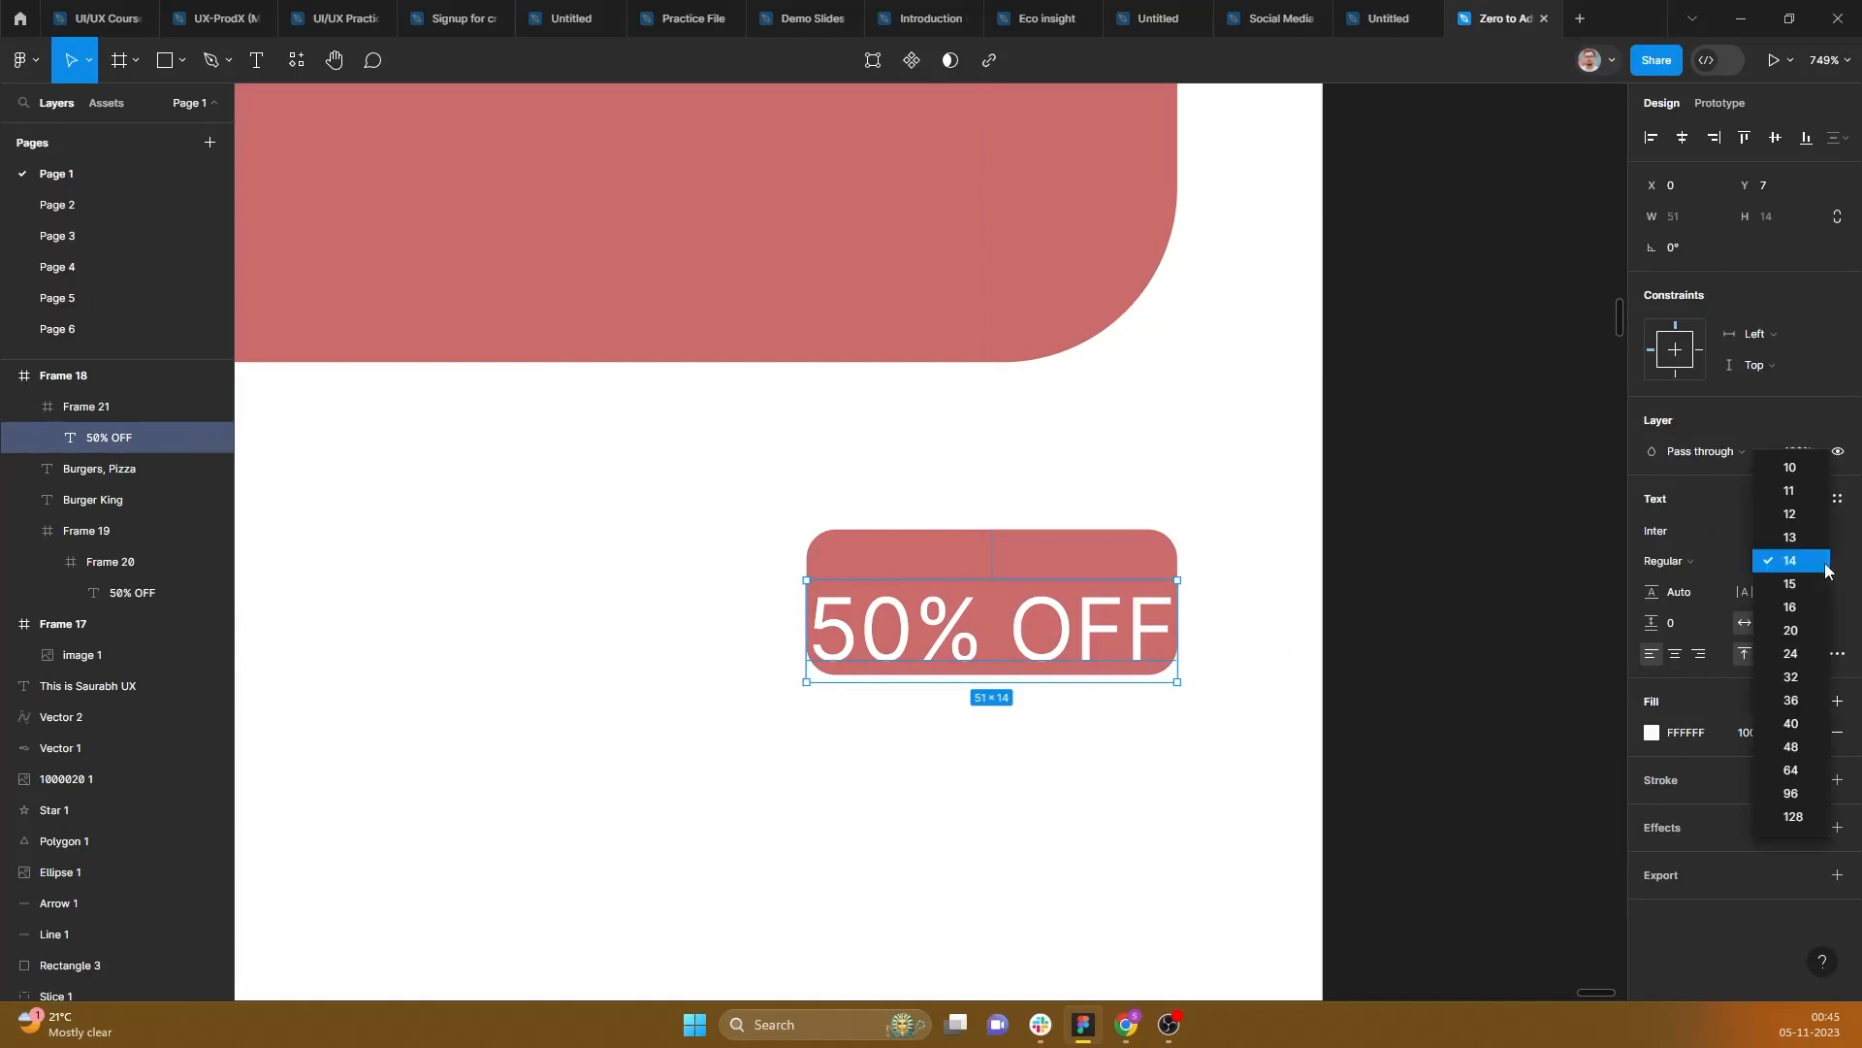
{"action": "left_click", "coordinate": [1810, 472]}
{"action": "double_click", "coordinate": [1017, 601]}
{"action": "key", "text": "BackSpace"}
{"action": "type", "text": "4.5"}
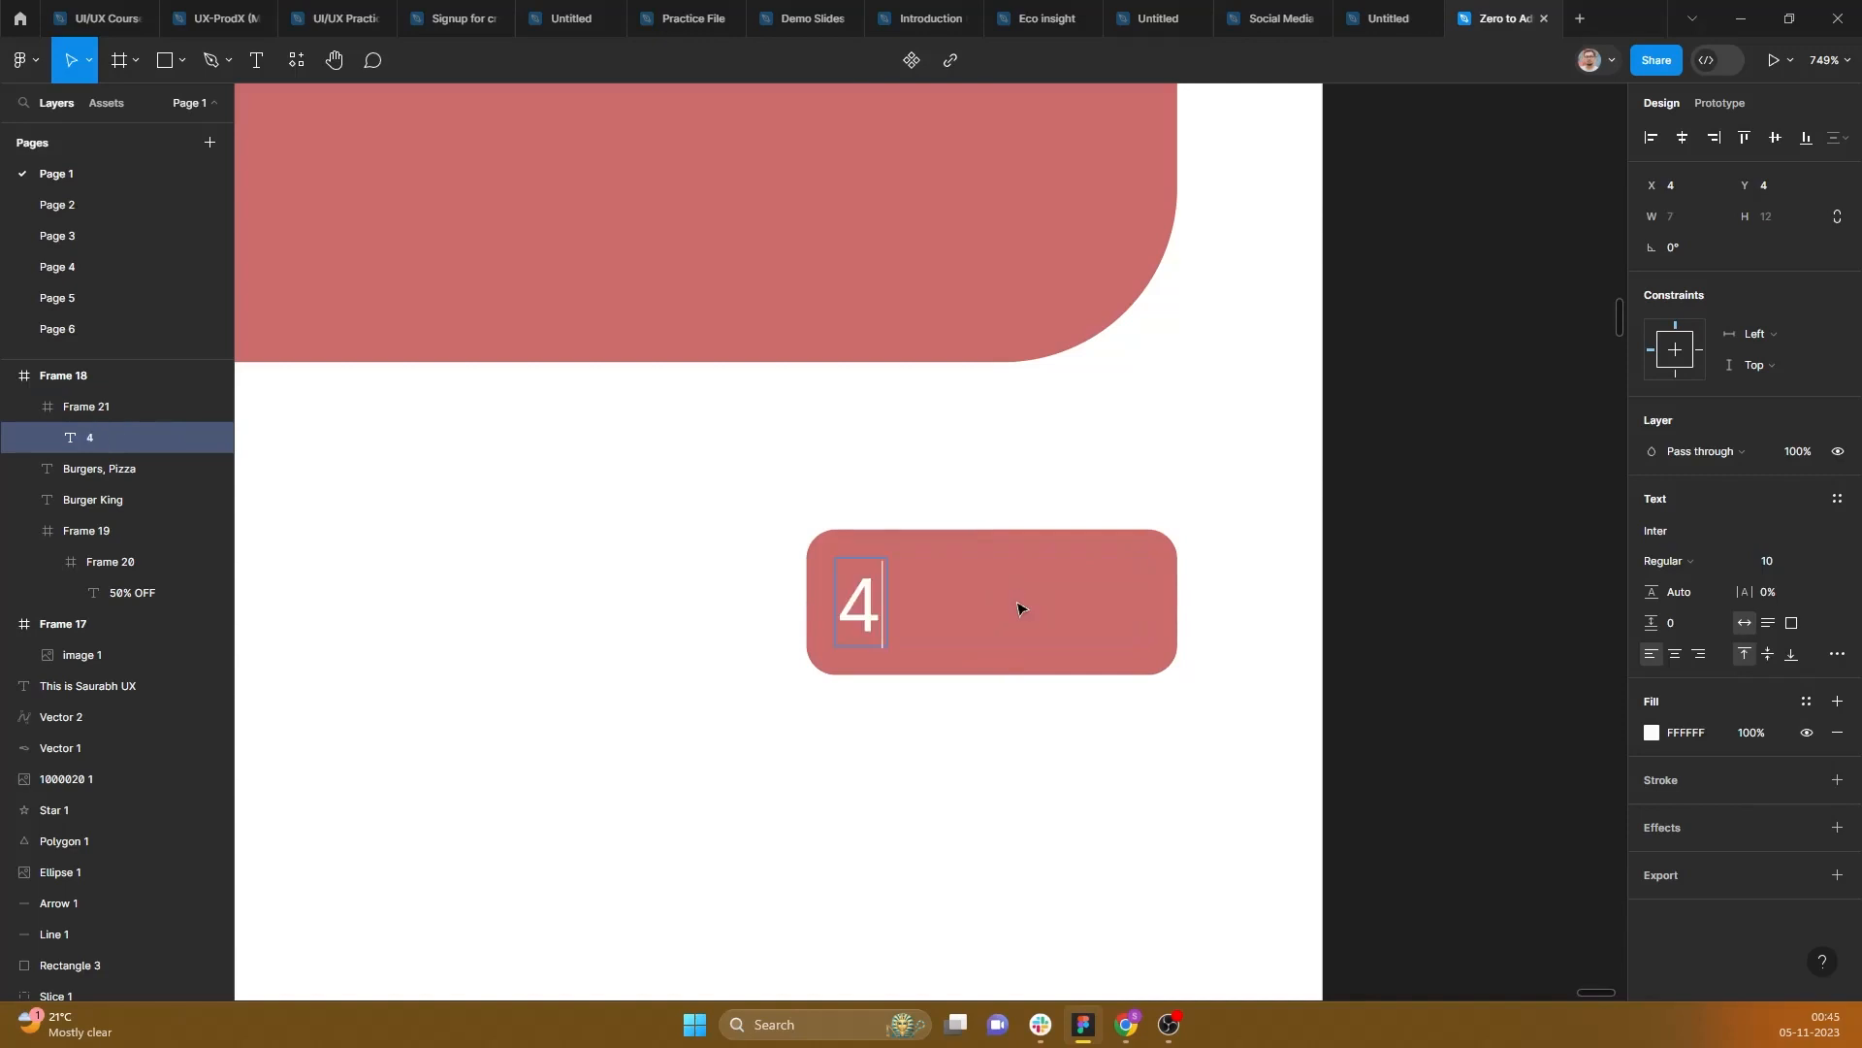
{"action": "key", "text": "Escape"}
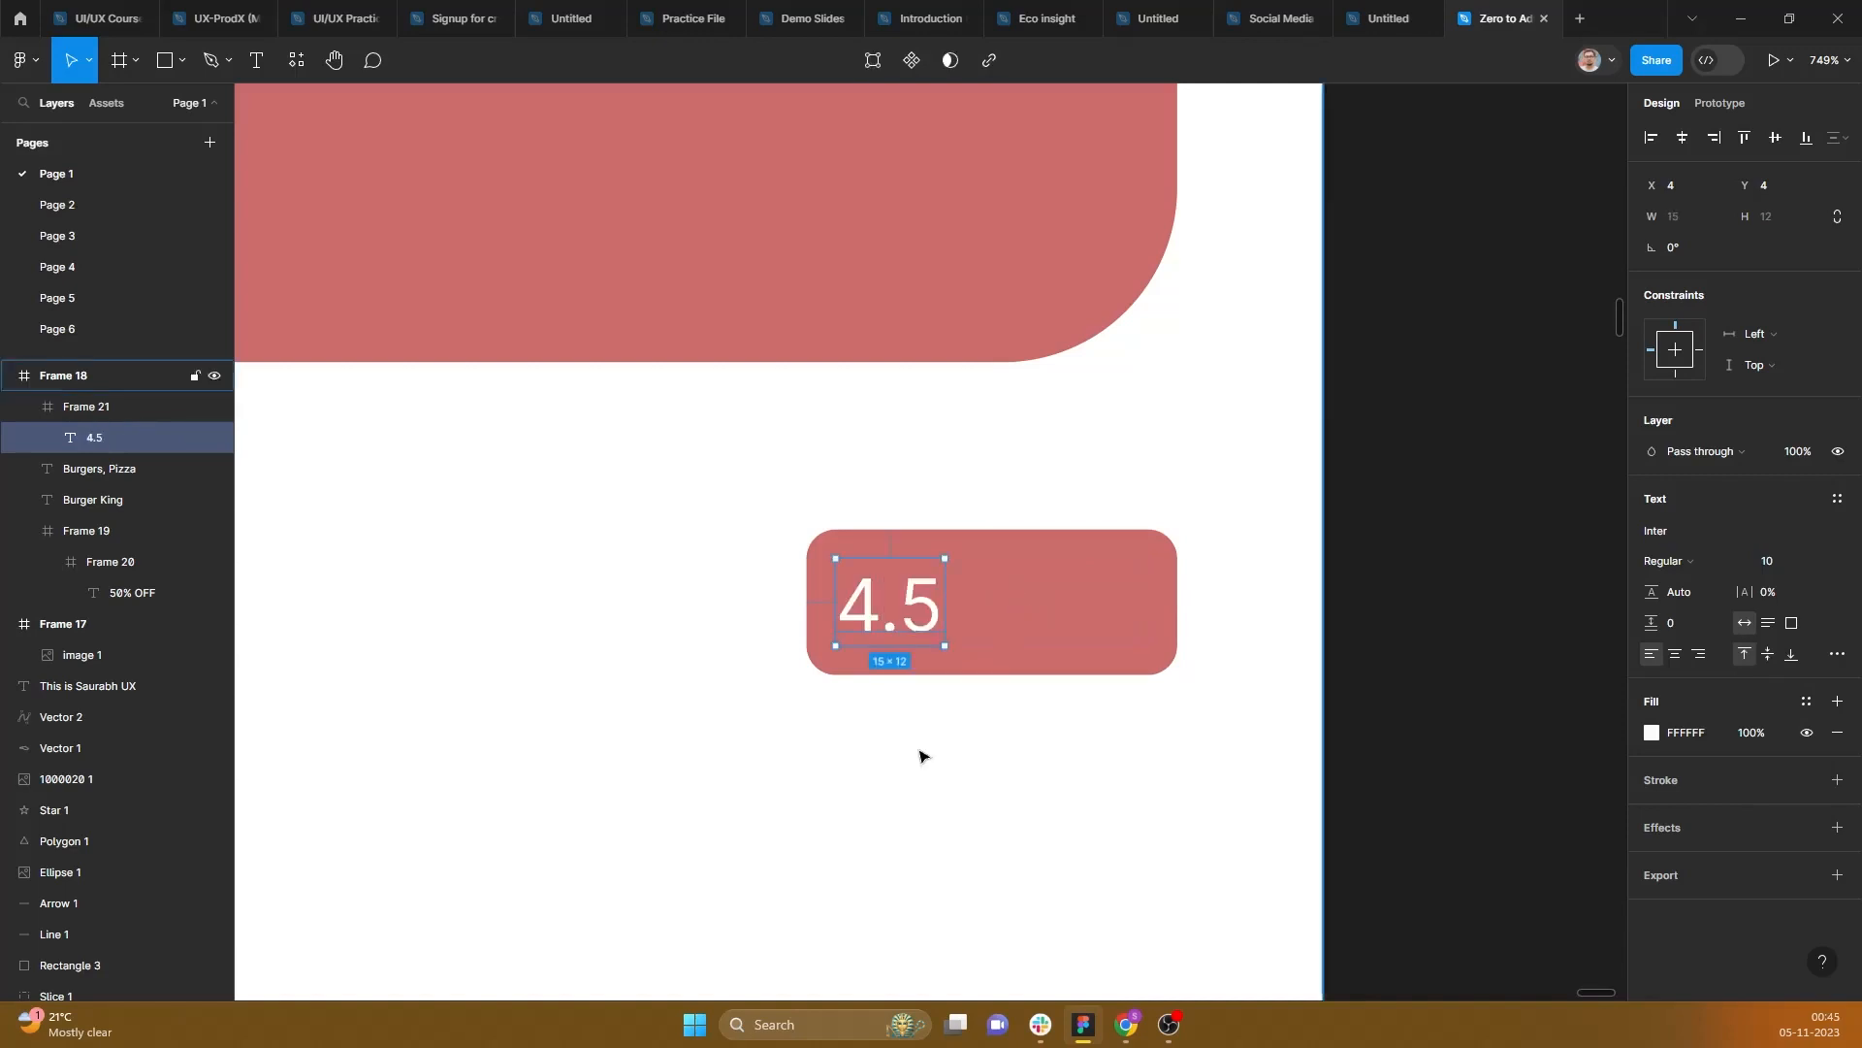
{"action": "scroll", "coordinate": [923, 753], "scroll_direction": "down", "scroll_amount": 3}
{"action": "key", "text": "Escape"}
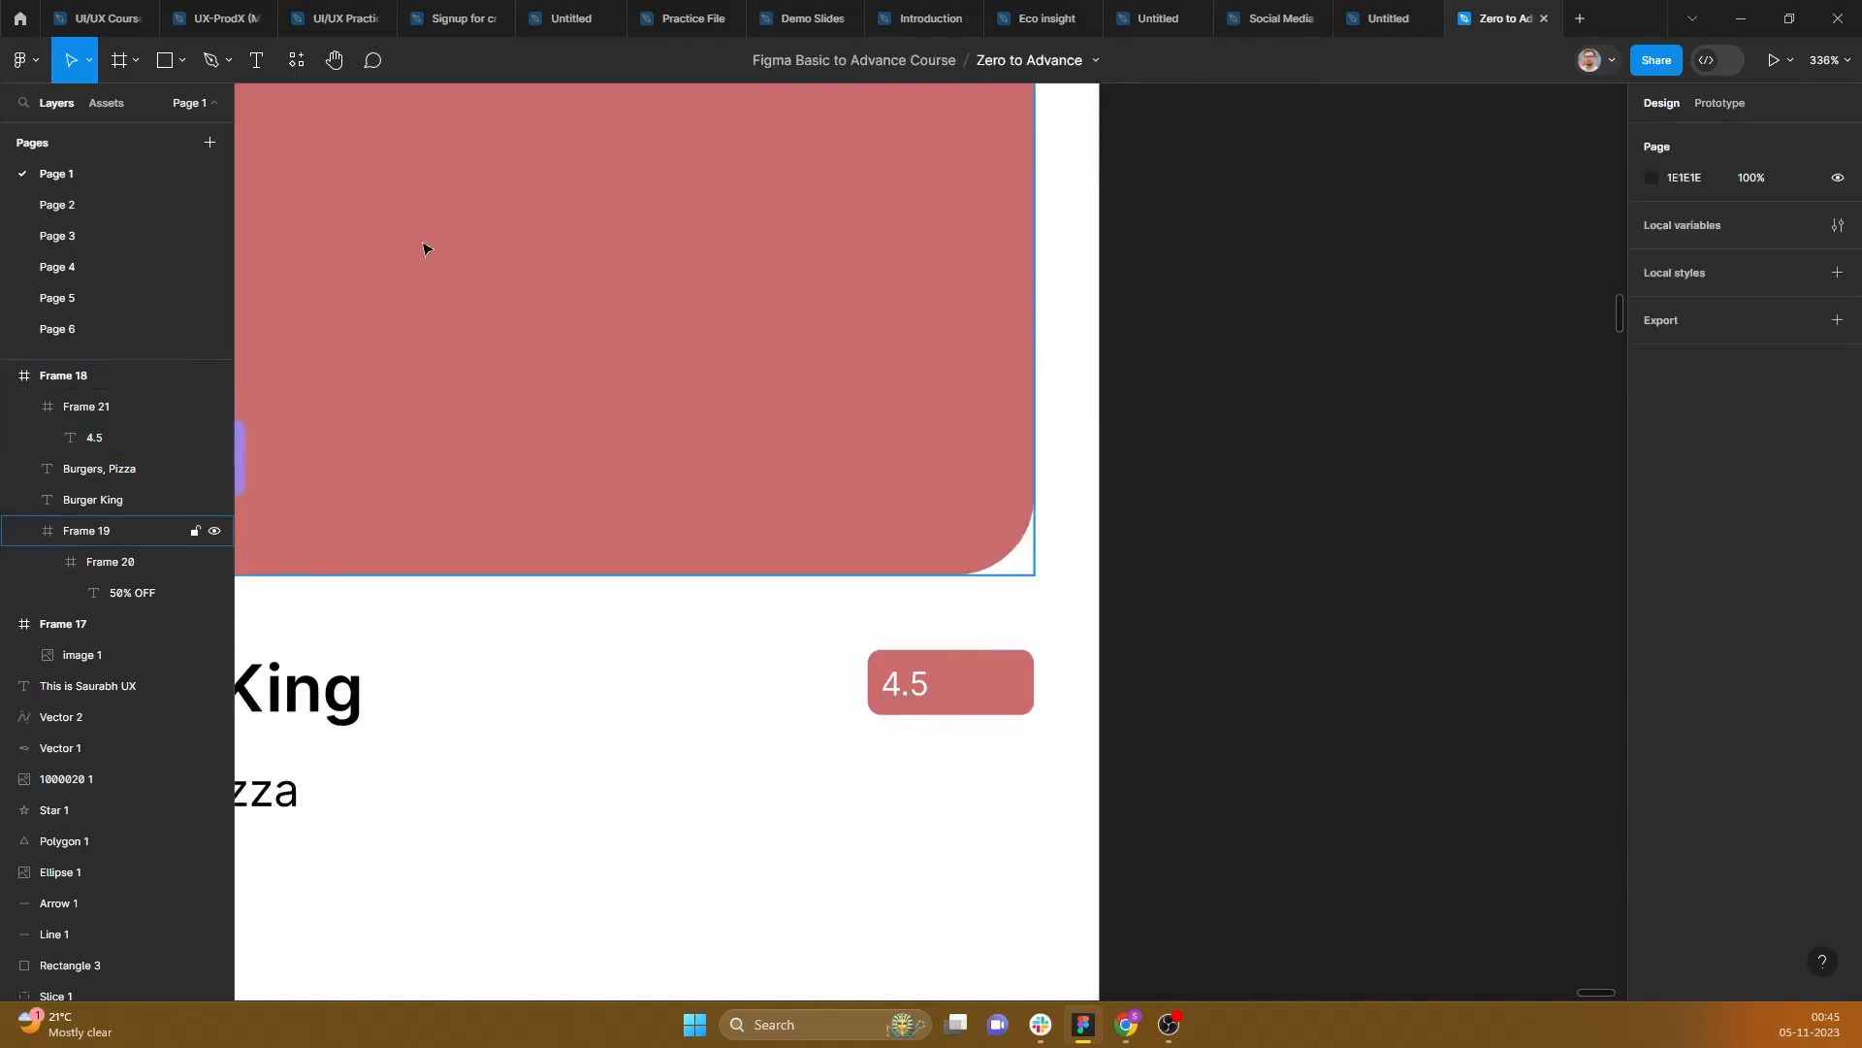
Step: Draw a star of about 13 × 13 inside the rating badge, to the right of "4.5"
{"action": "left_click", "coordinate": [226, 59]}
{"action": "left_click", "coordinate": [165, 64]}
{"action": "left_click", "coordinate": [181, 60]}
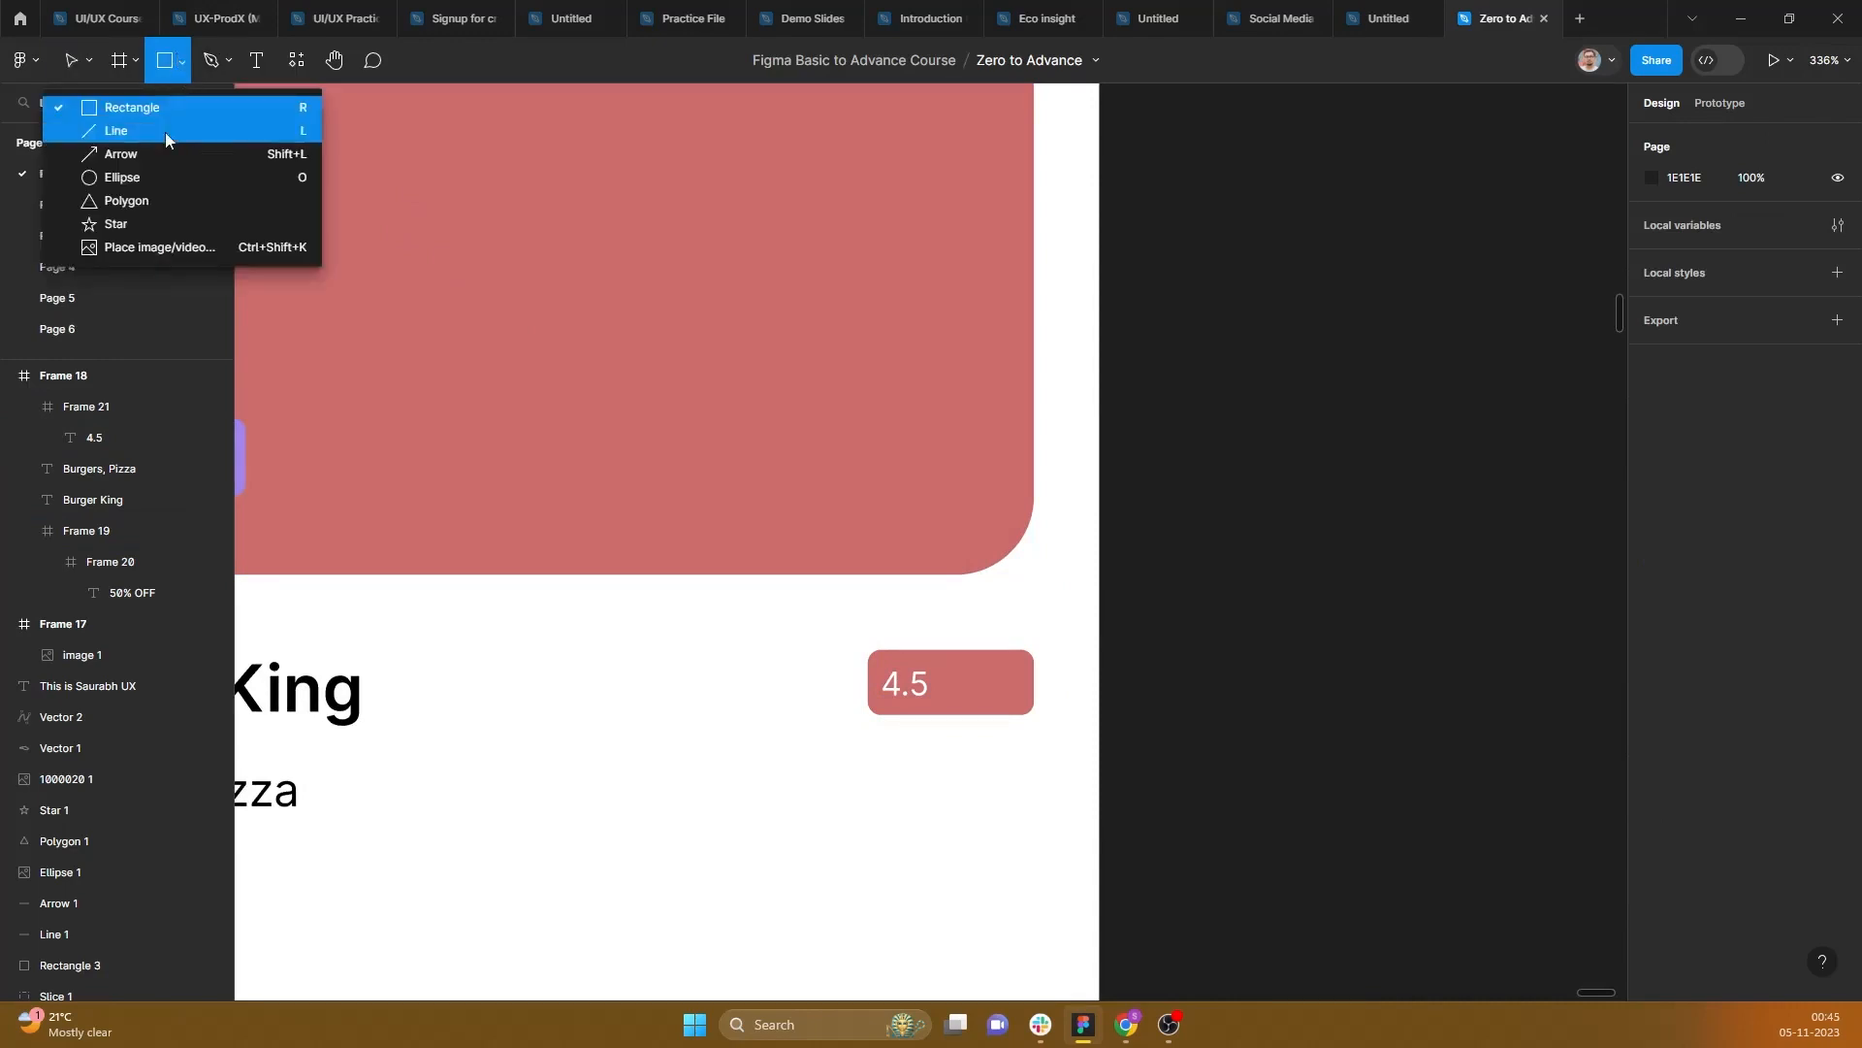
{"action": "left_click", "coordinate": [136, 220]}
{"action": "left_click_drag", "start_coordinate": [967, 663], "coordinate": [1009, 705]}
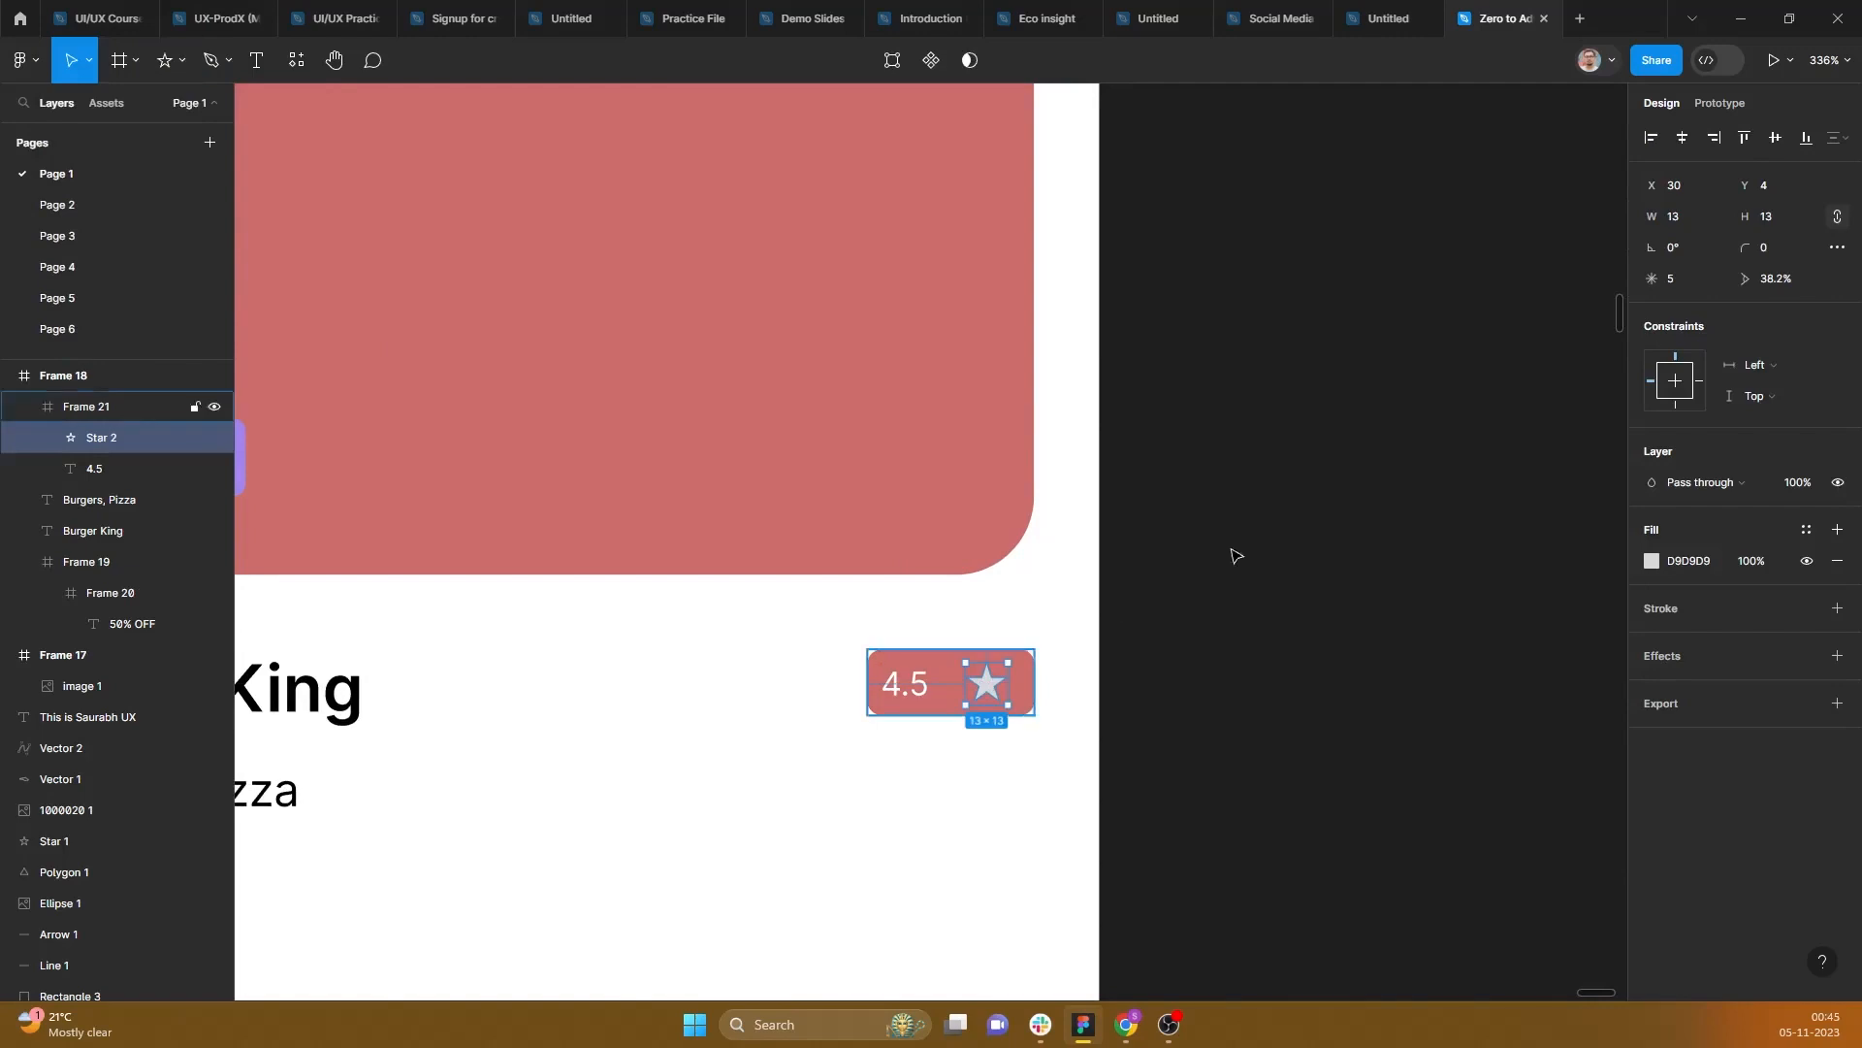
Step: Change the star's fill to white (FFFFFF)
{"action": "left_click", "coordinate": [1652, 561]}
{"action": "left_click_drag", "start_coordinate": [1542, 555], "coordinate": [1018, 382]}
{"action": "scroll", "coordinate": [1162, 665], "scroll_direction": "down", "scroll_amount": 2}
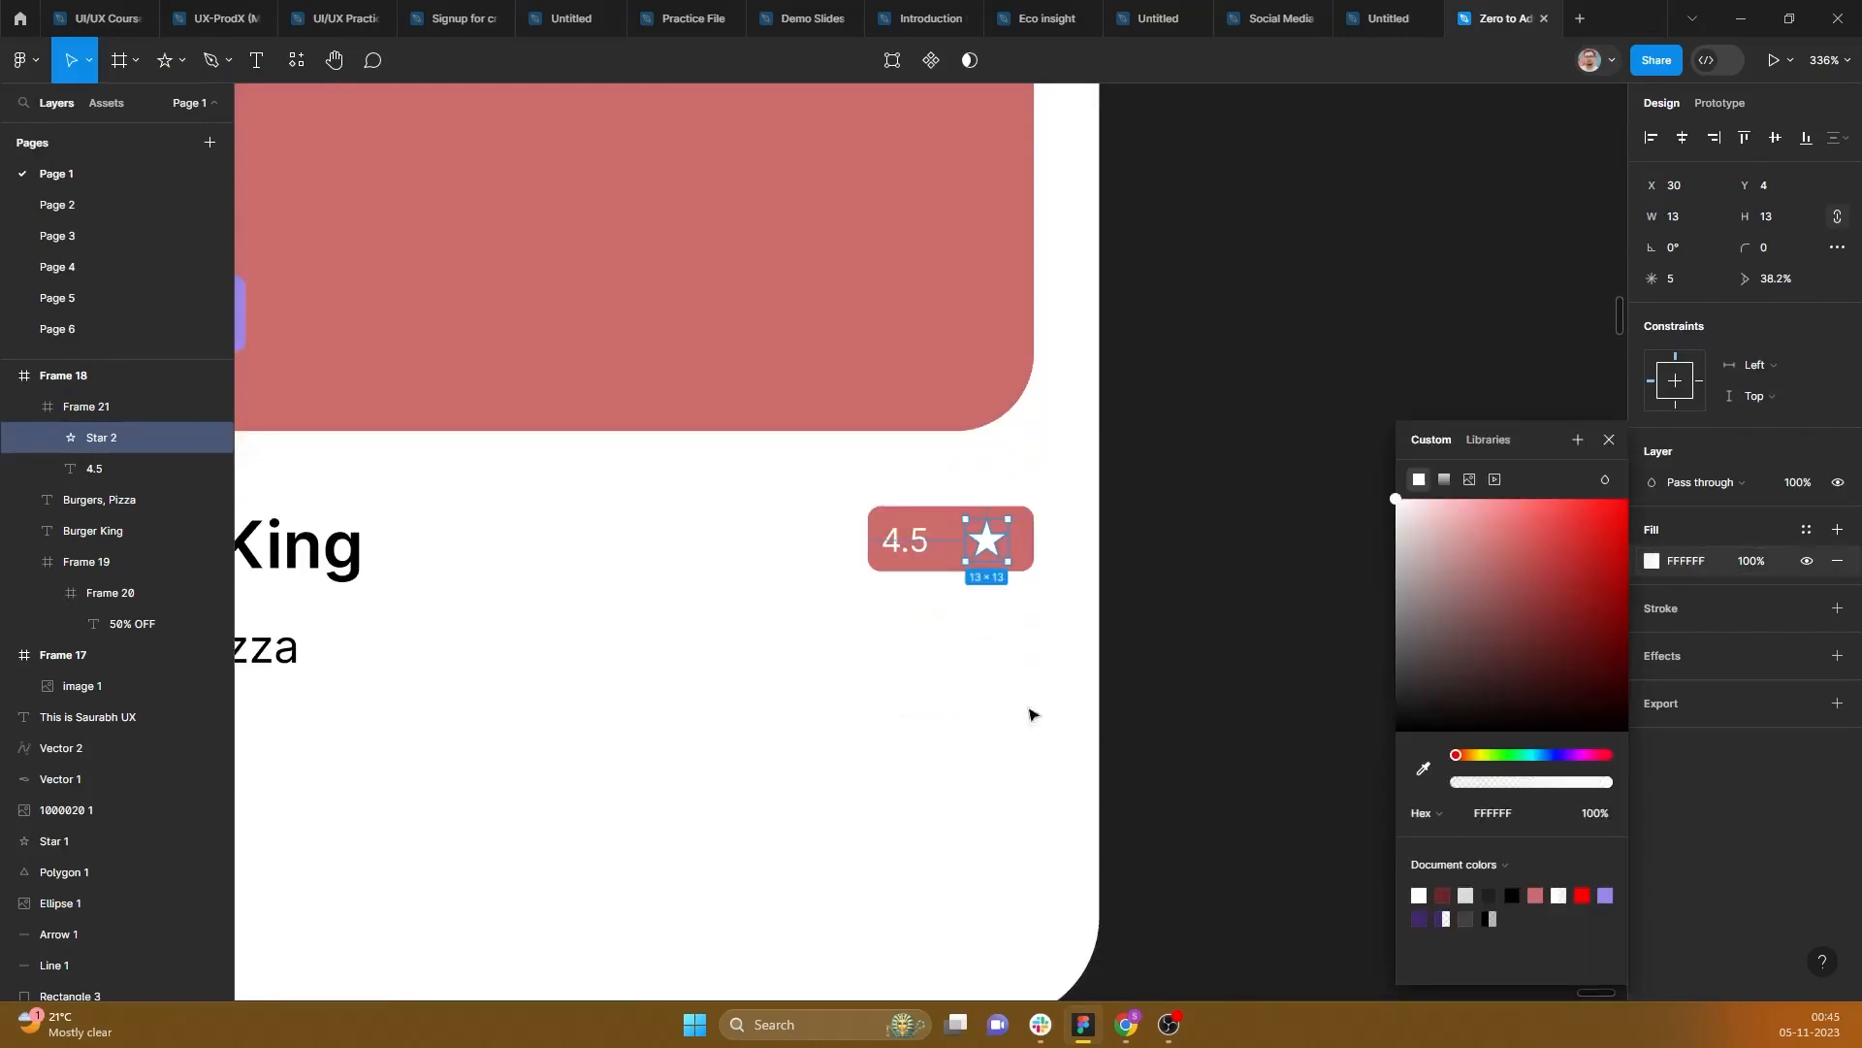
{"action": "left_click", "coordinate": [933, 657]}
Step: Move the "4.5" text closer to the star, to about X 8 in the badge
{"action": "double_click", "coordinate": [910, 541]}
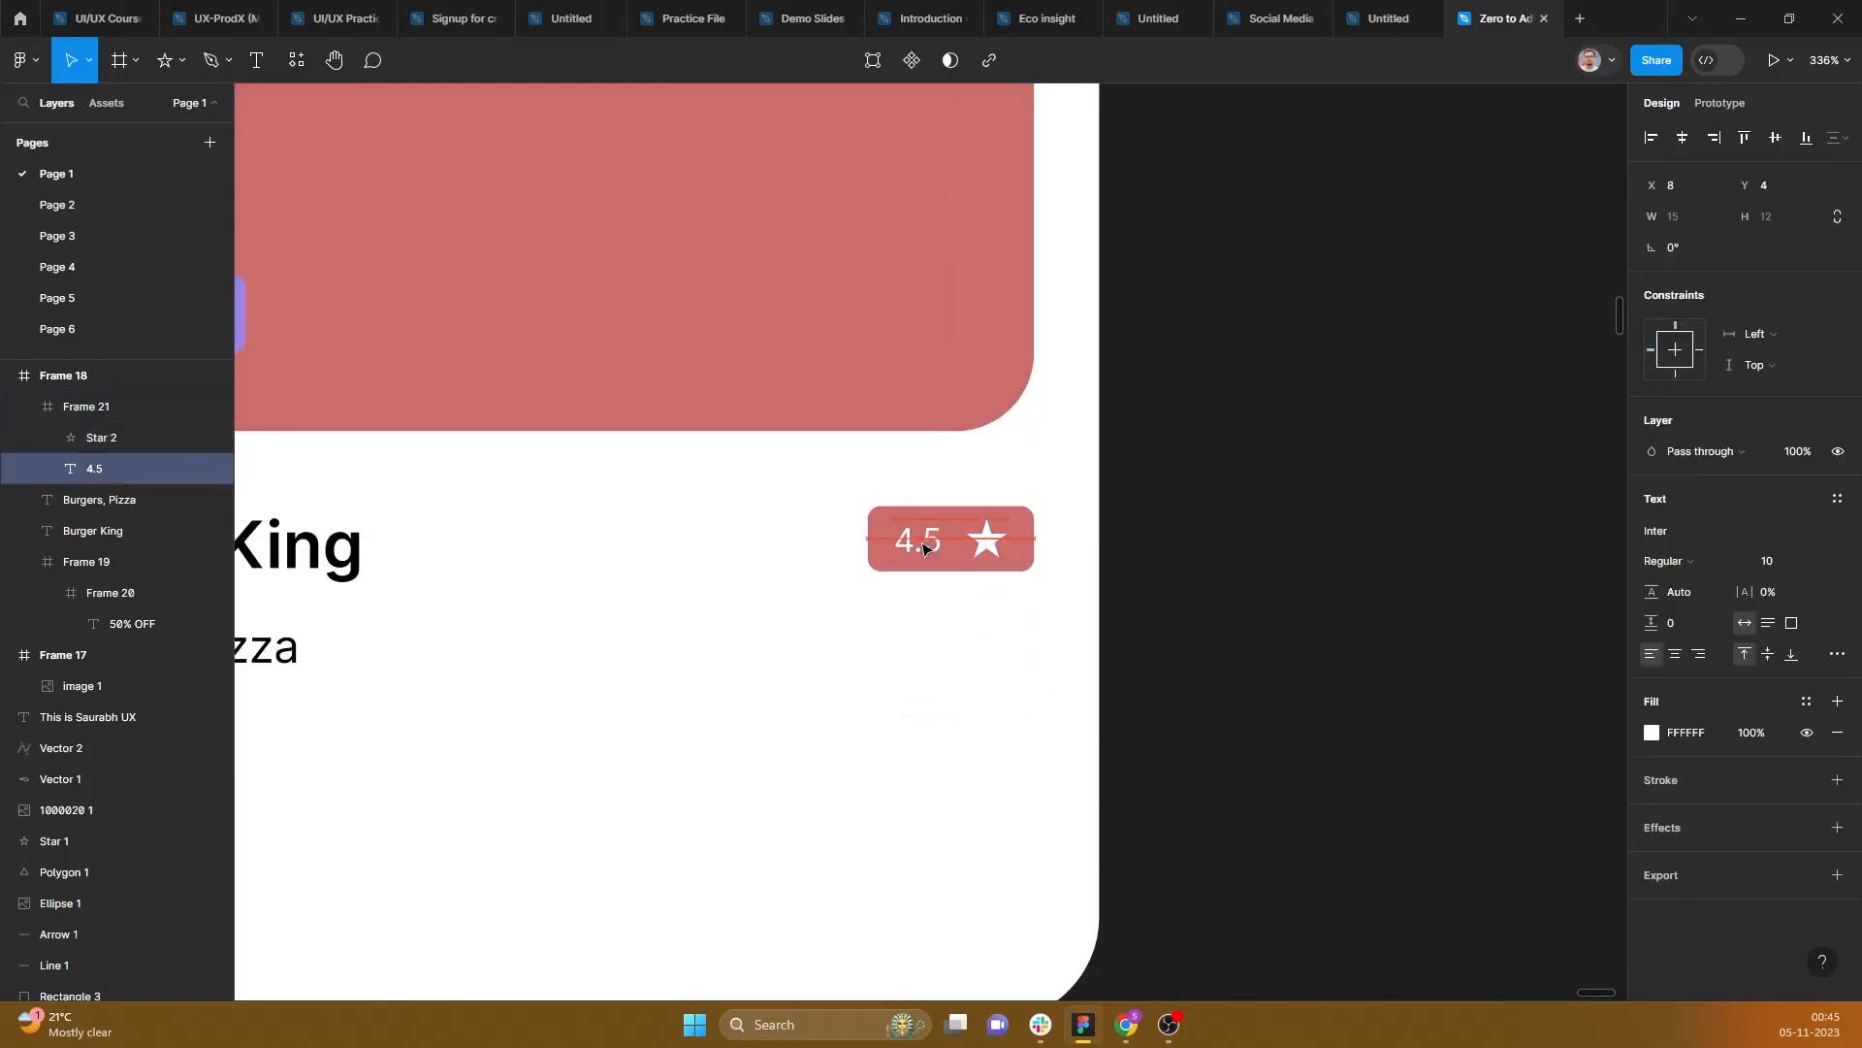
{"action": "scroll", "coordinate": [1020, 641], "scroll_direction": "down", "scroll_amount": 5}
{"action": "left_click", "coordinate": [977, 699]}
{"action": "scroll", "coordinate": [977, 699], "scroll_direction": "down", "scroll_amount": 1}
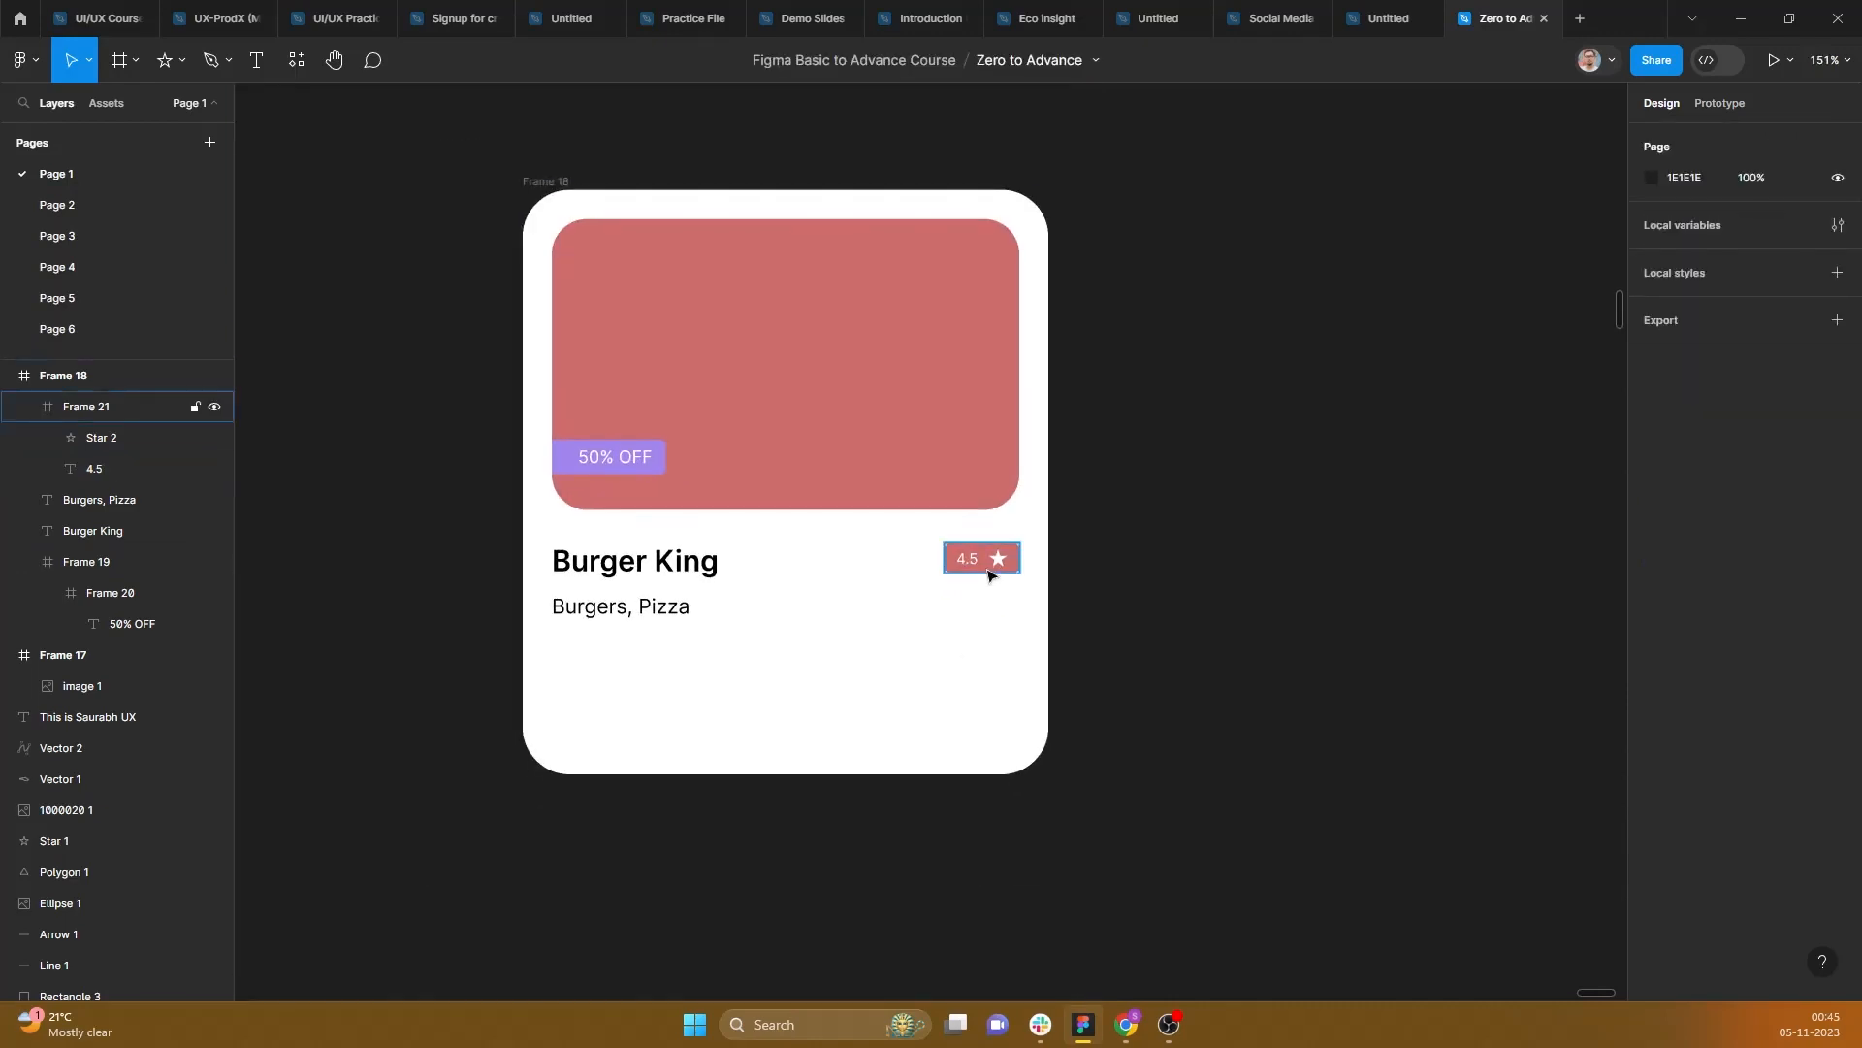
Step: Check the price line on Zomato's Burger King card in the browser, and duplicate the "Burgers, Pizza" text below the rating badge in Figma
{"action": "key", "text": "alt+Tab"}
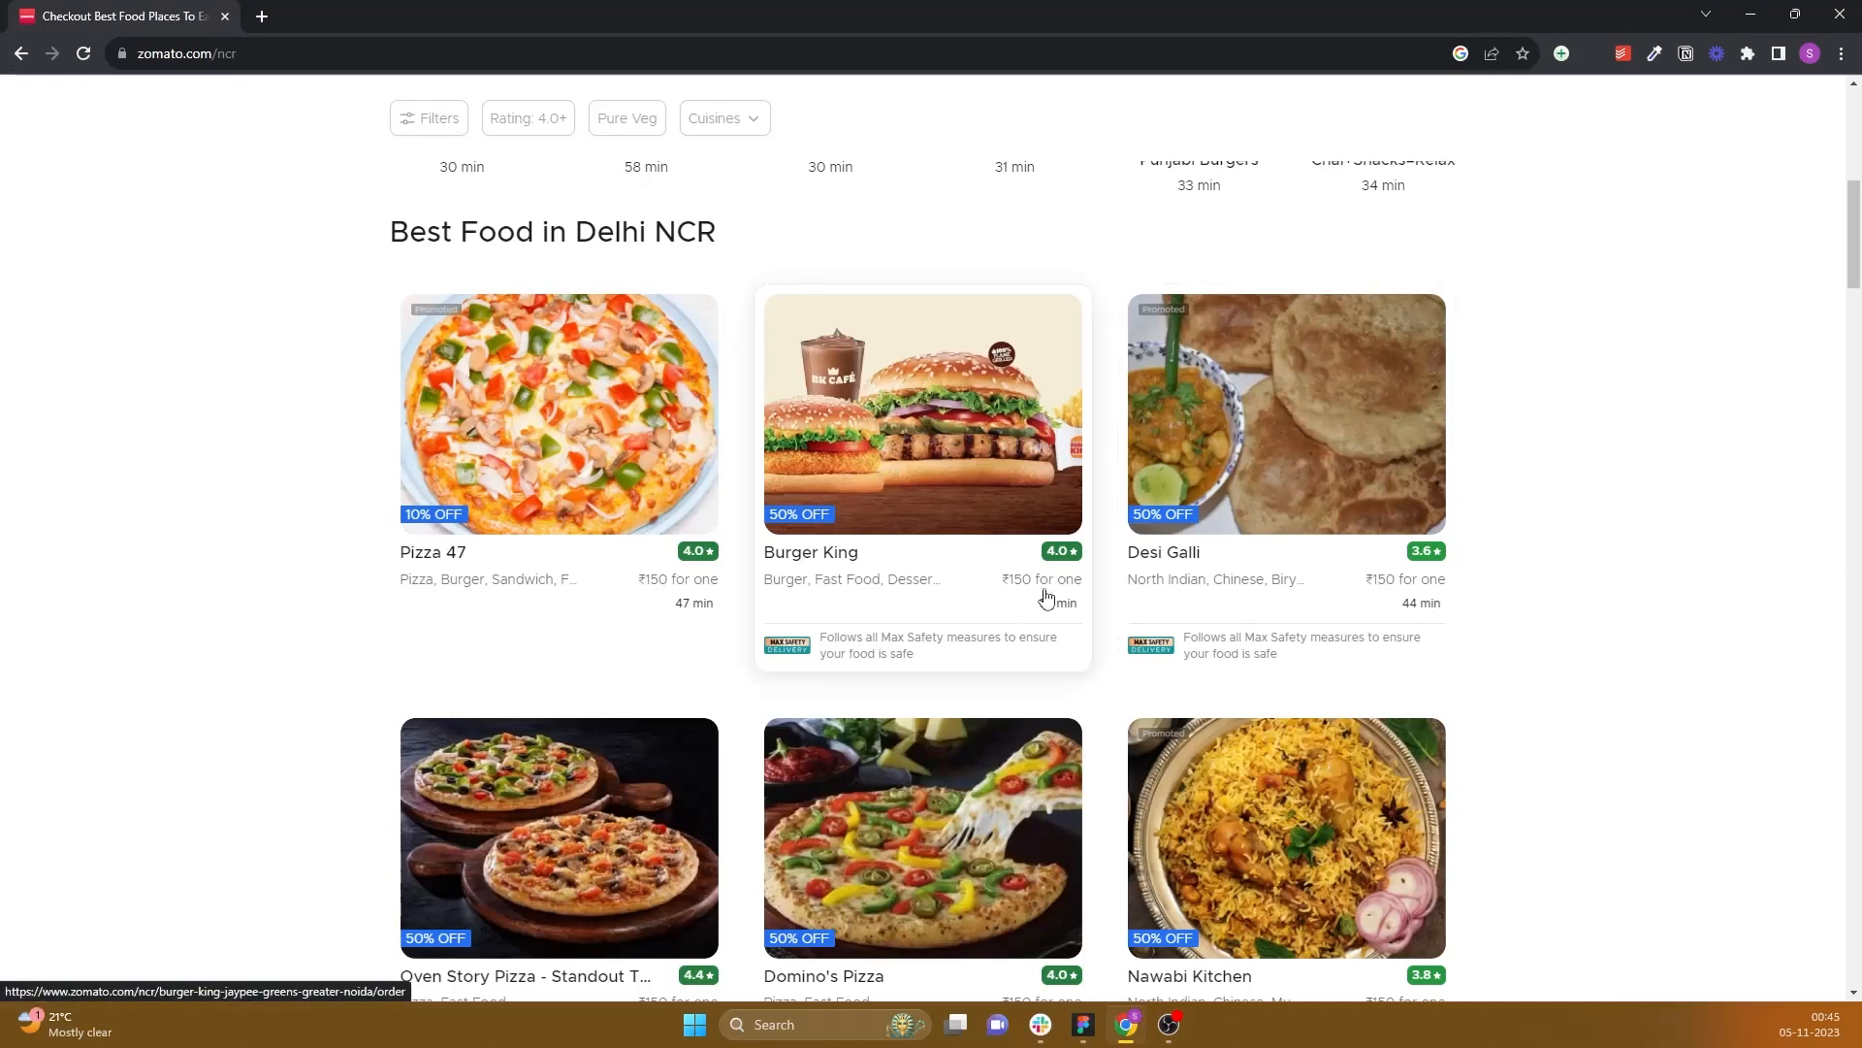
{"action": "scroll", "coordinate": [945, 626], "scroll_direction": "up", "scroll_amount": 8}
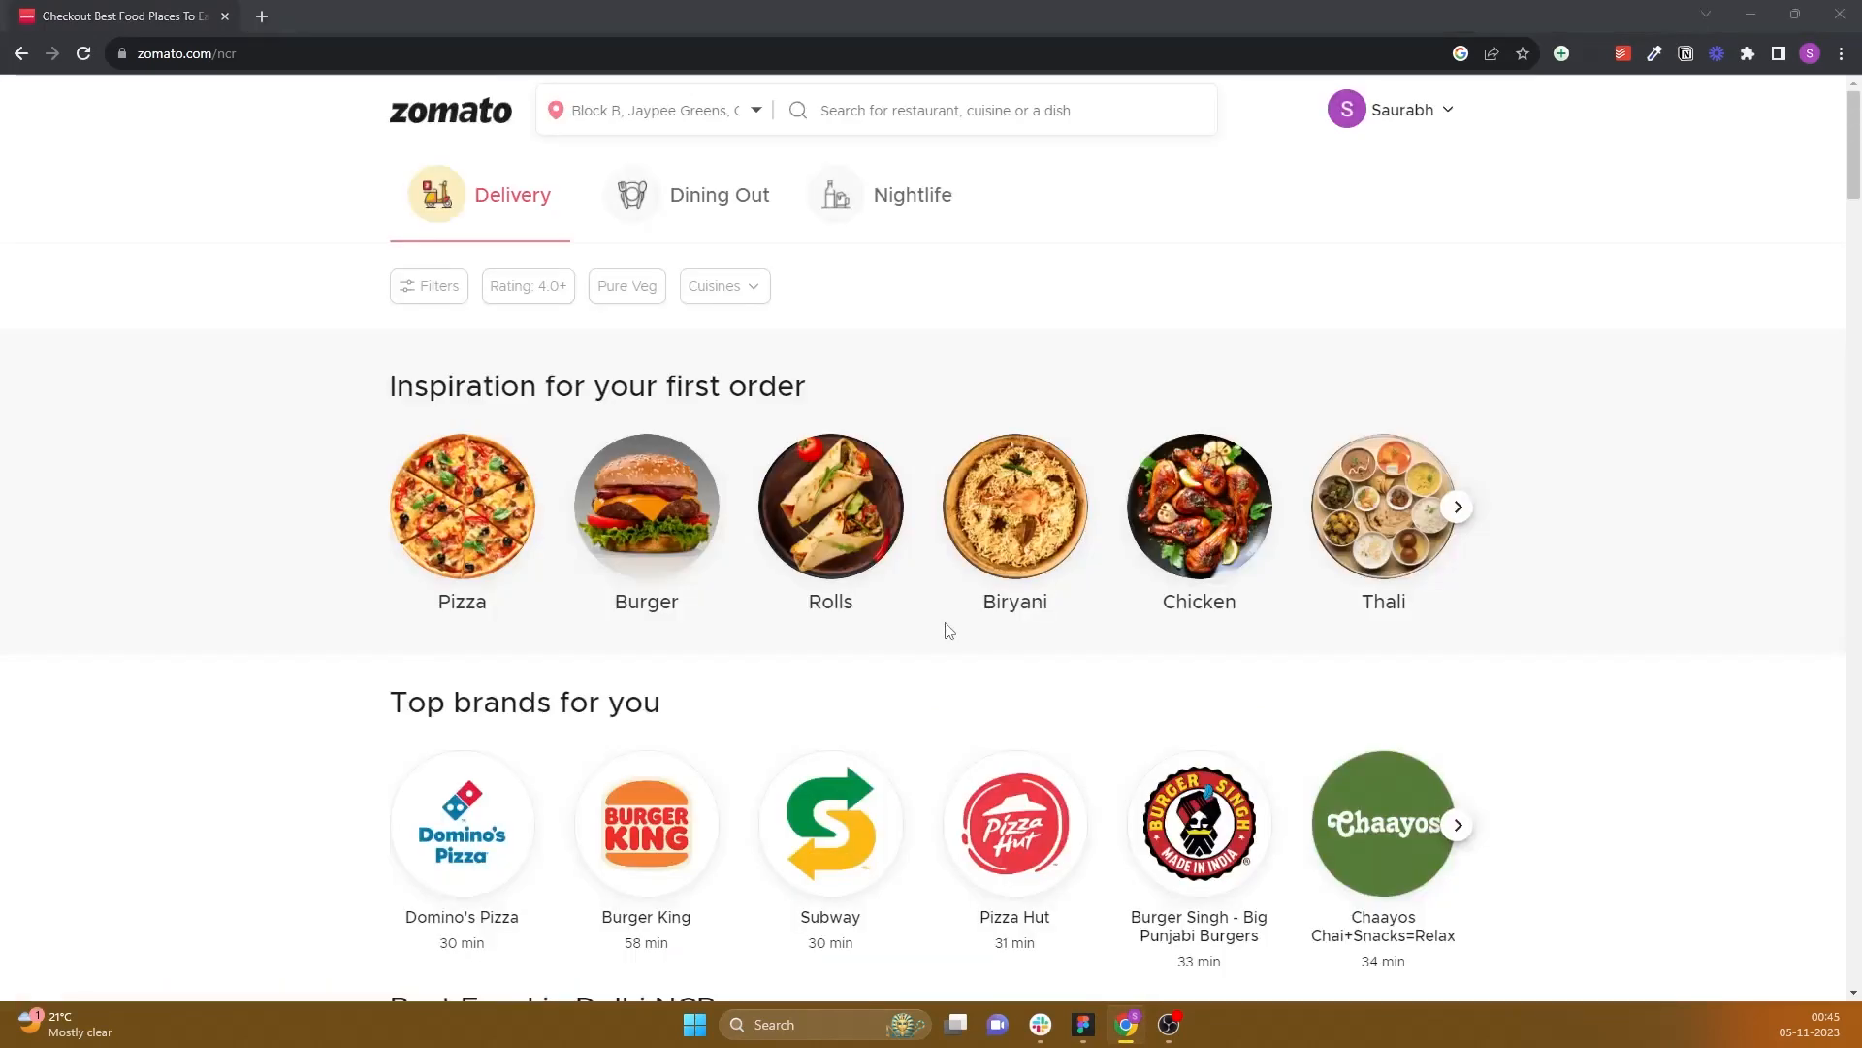
{"action": "key", "text": "alt+Tab"}
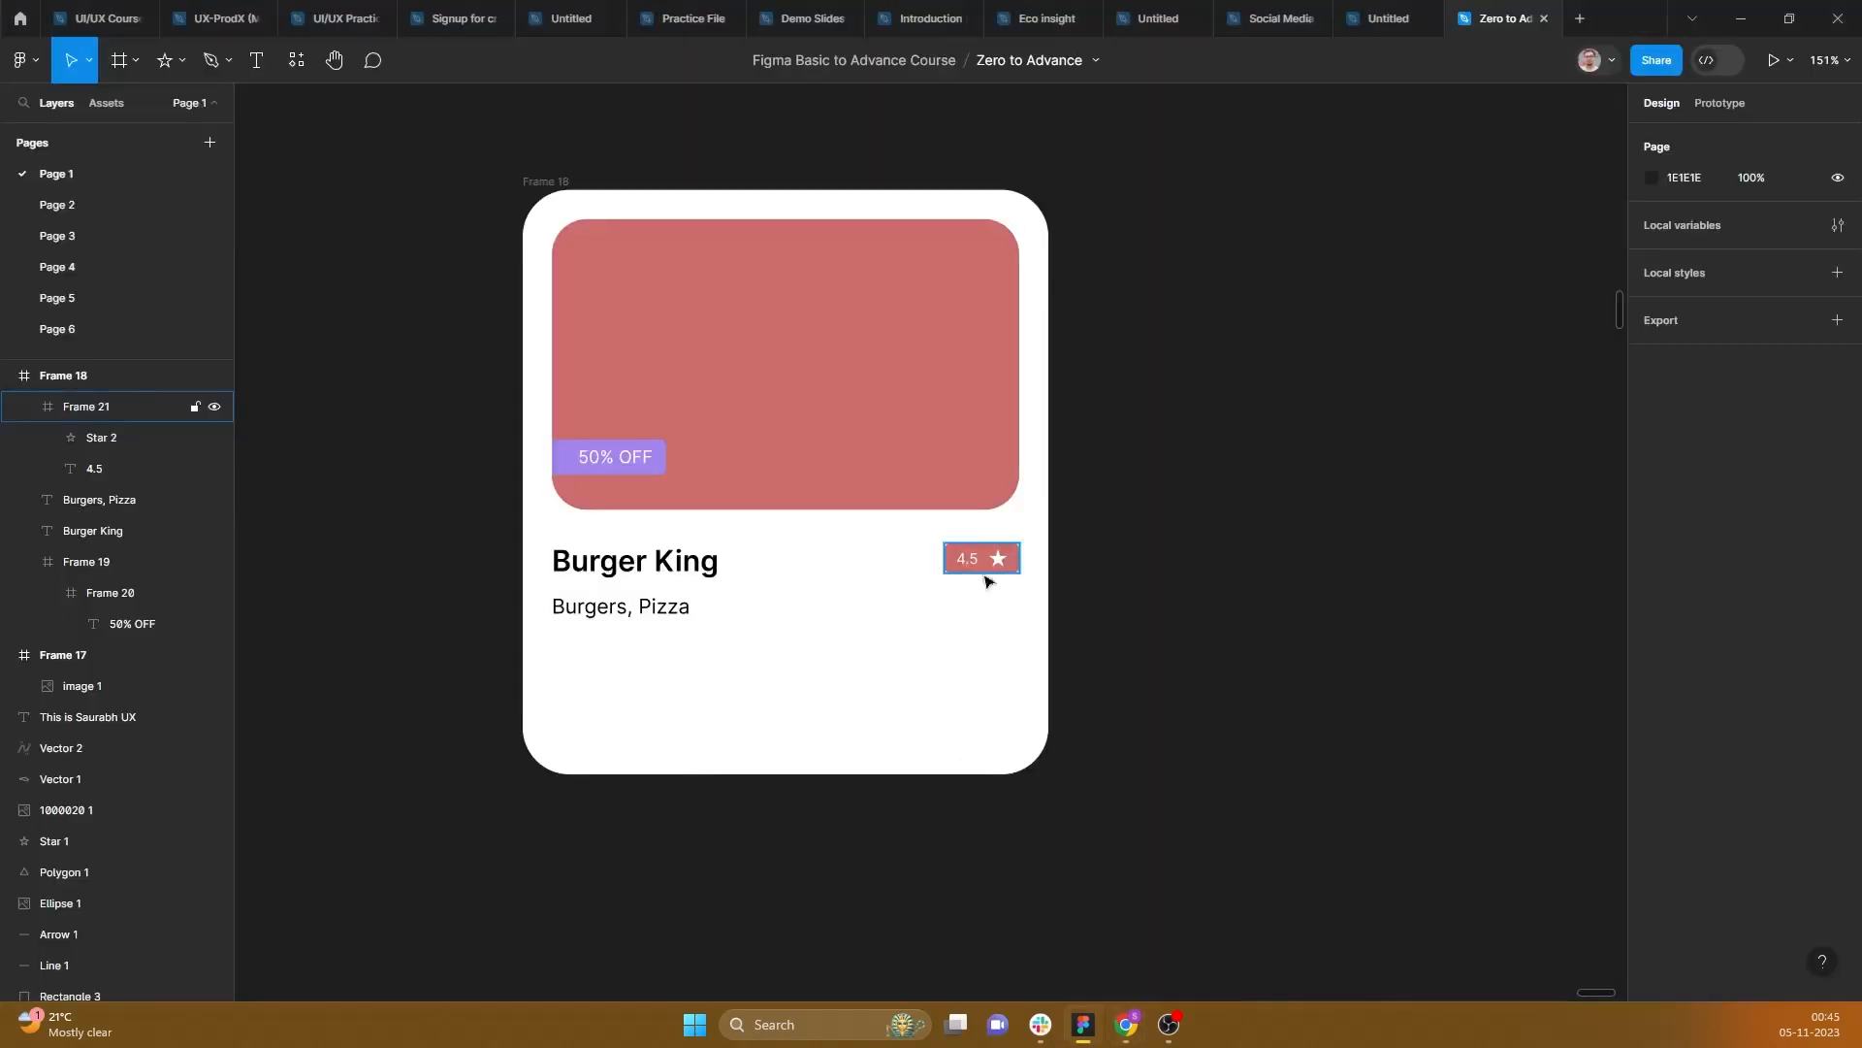
{"action": "left_click", "coordinate": [645, 618]}
{"action": "left_click_drag", "start_coordinate": [645, 618], "coordinate": [999, 600]}
{"action": "scroll", "coordinate": [970, 611], "scroll_direction": "up", "scroll_amount": 5}
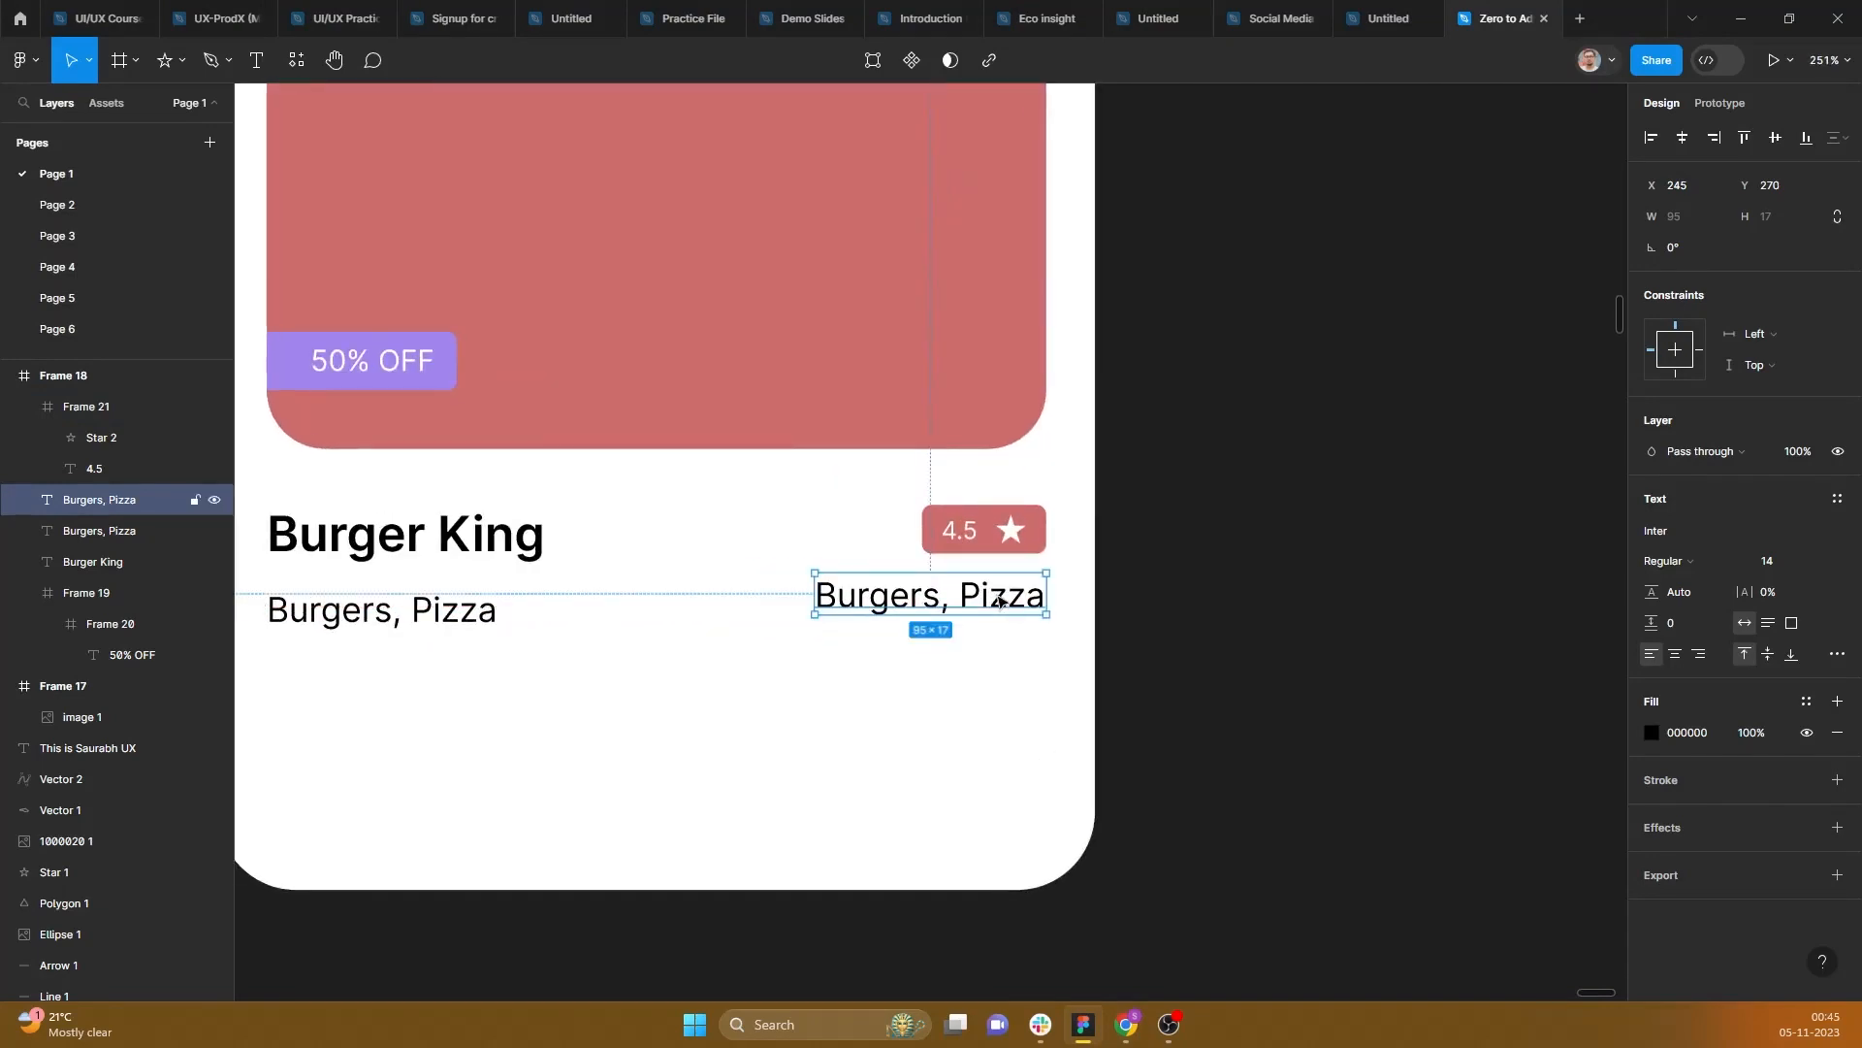
Step: Replace the duplicated text's content with "Rs. 150 for one" and reduce it to size 10
{"action": "double_click", "coordinate": [1000, 598]}
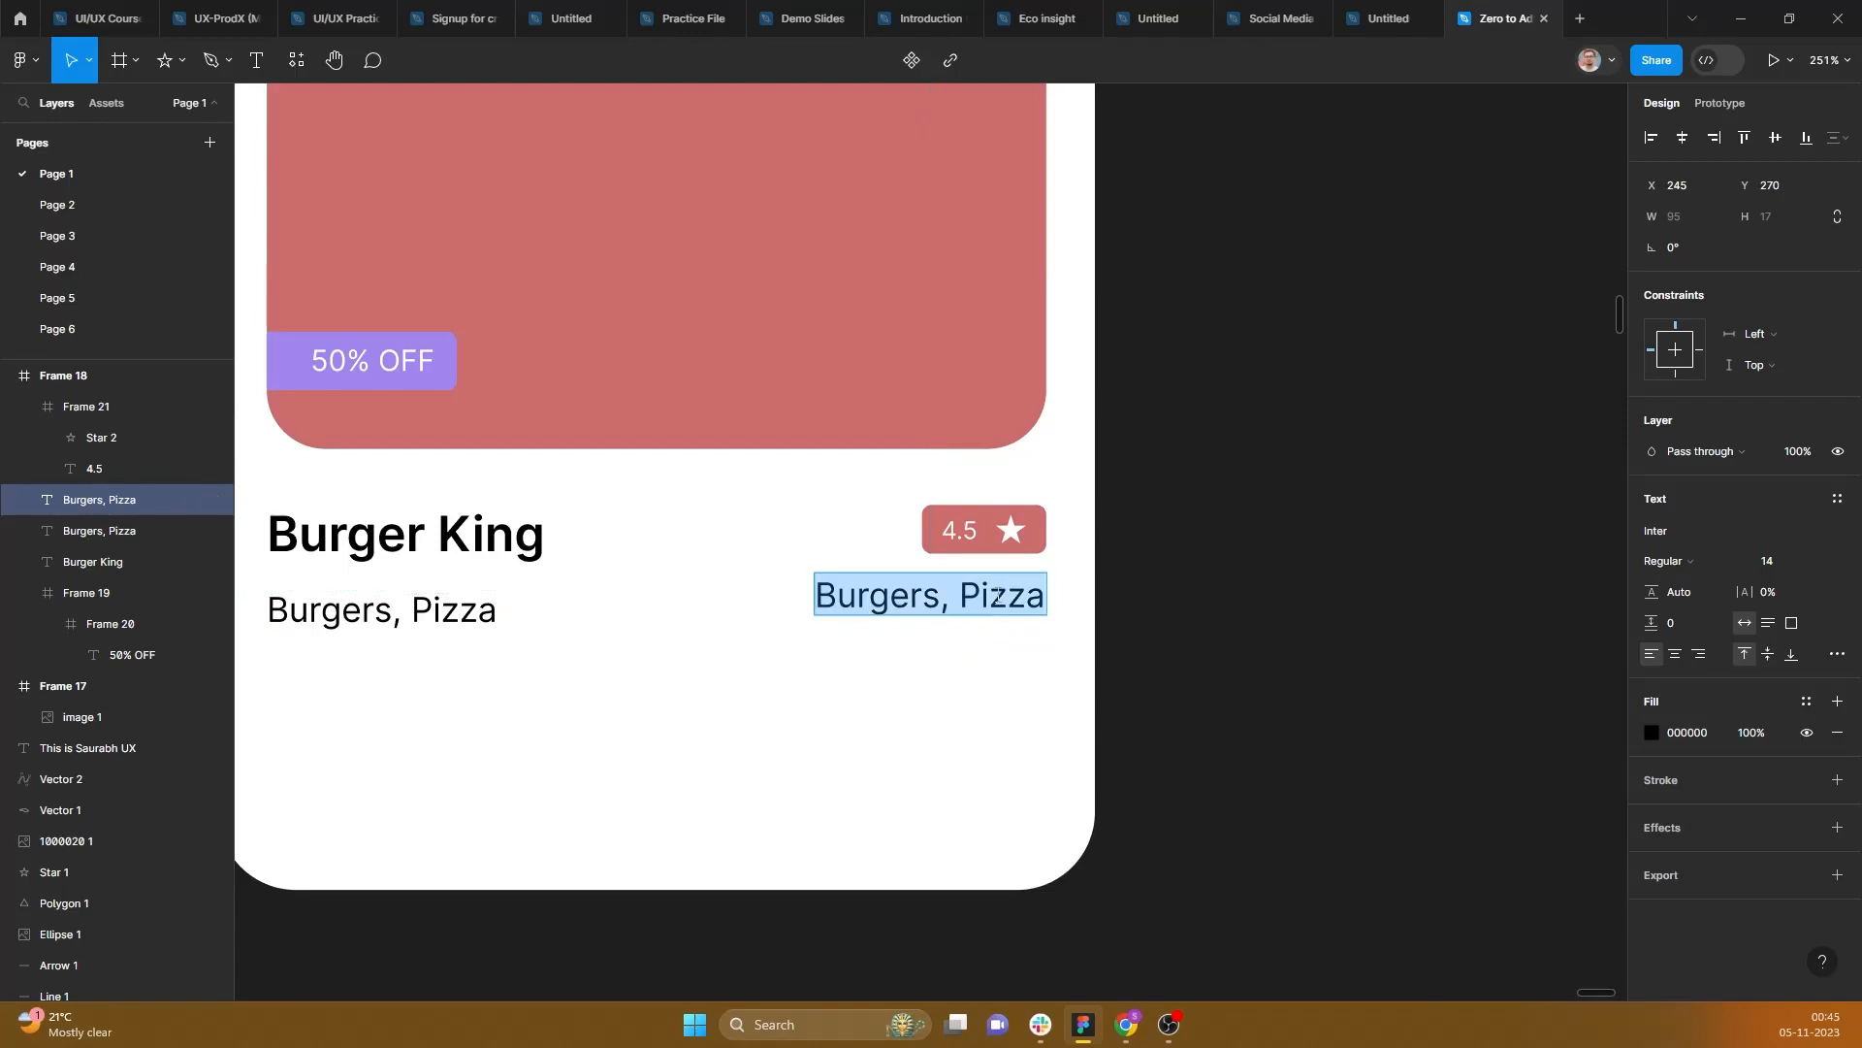
{"action": "key", "text": "BackSpace"}
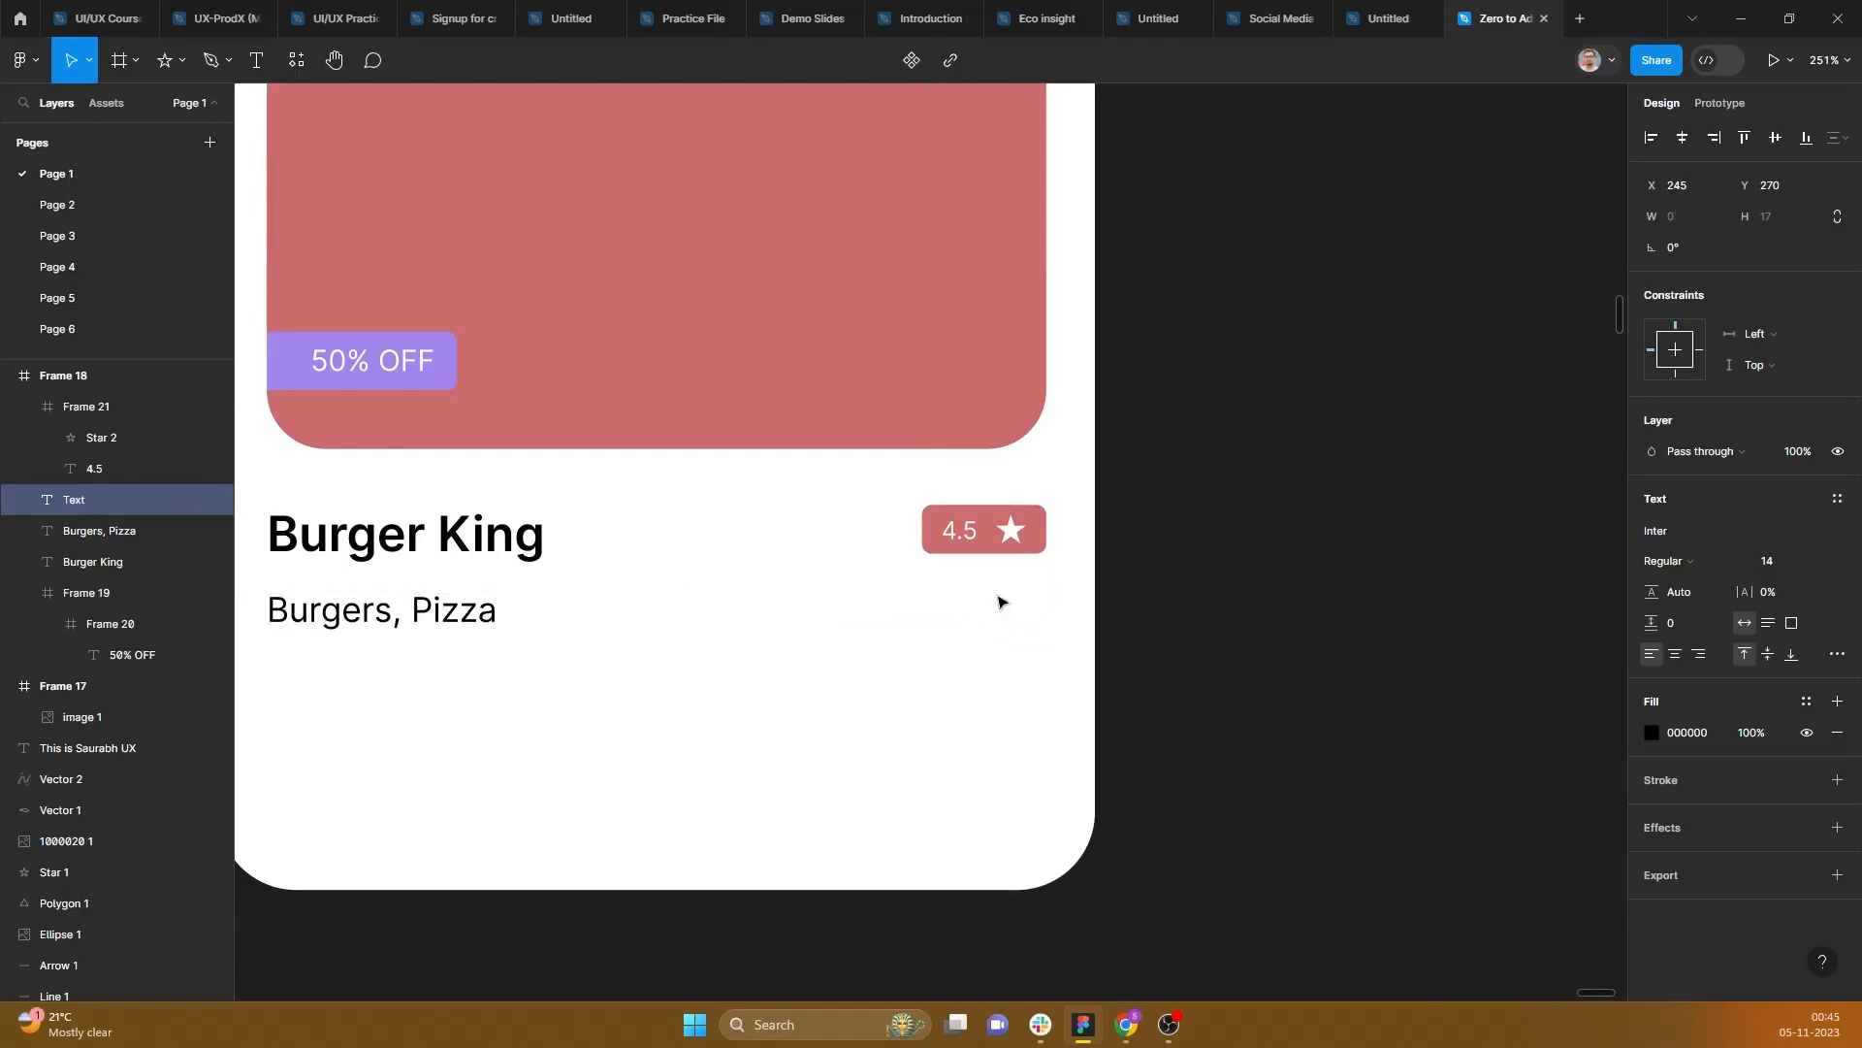
{"action": "type", "text": "Rs. 150"}
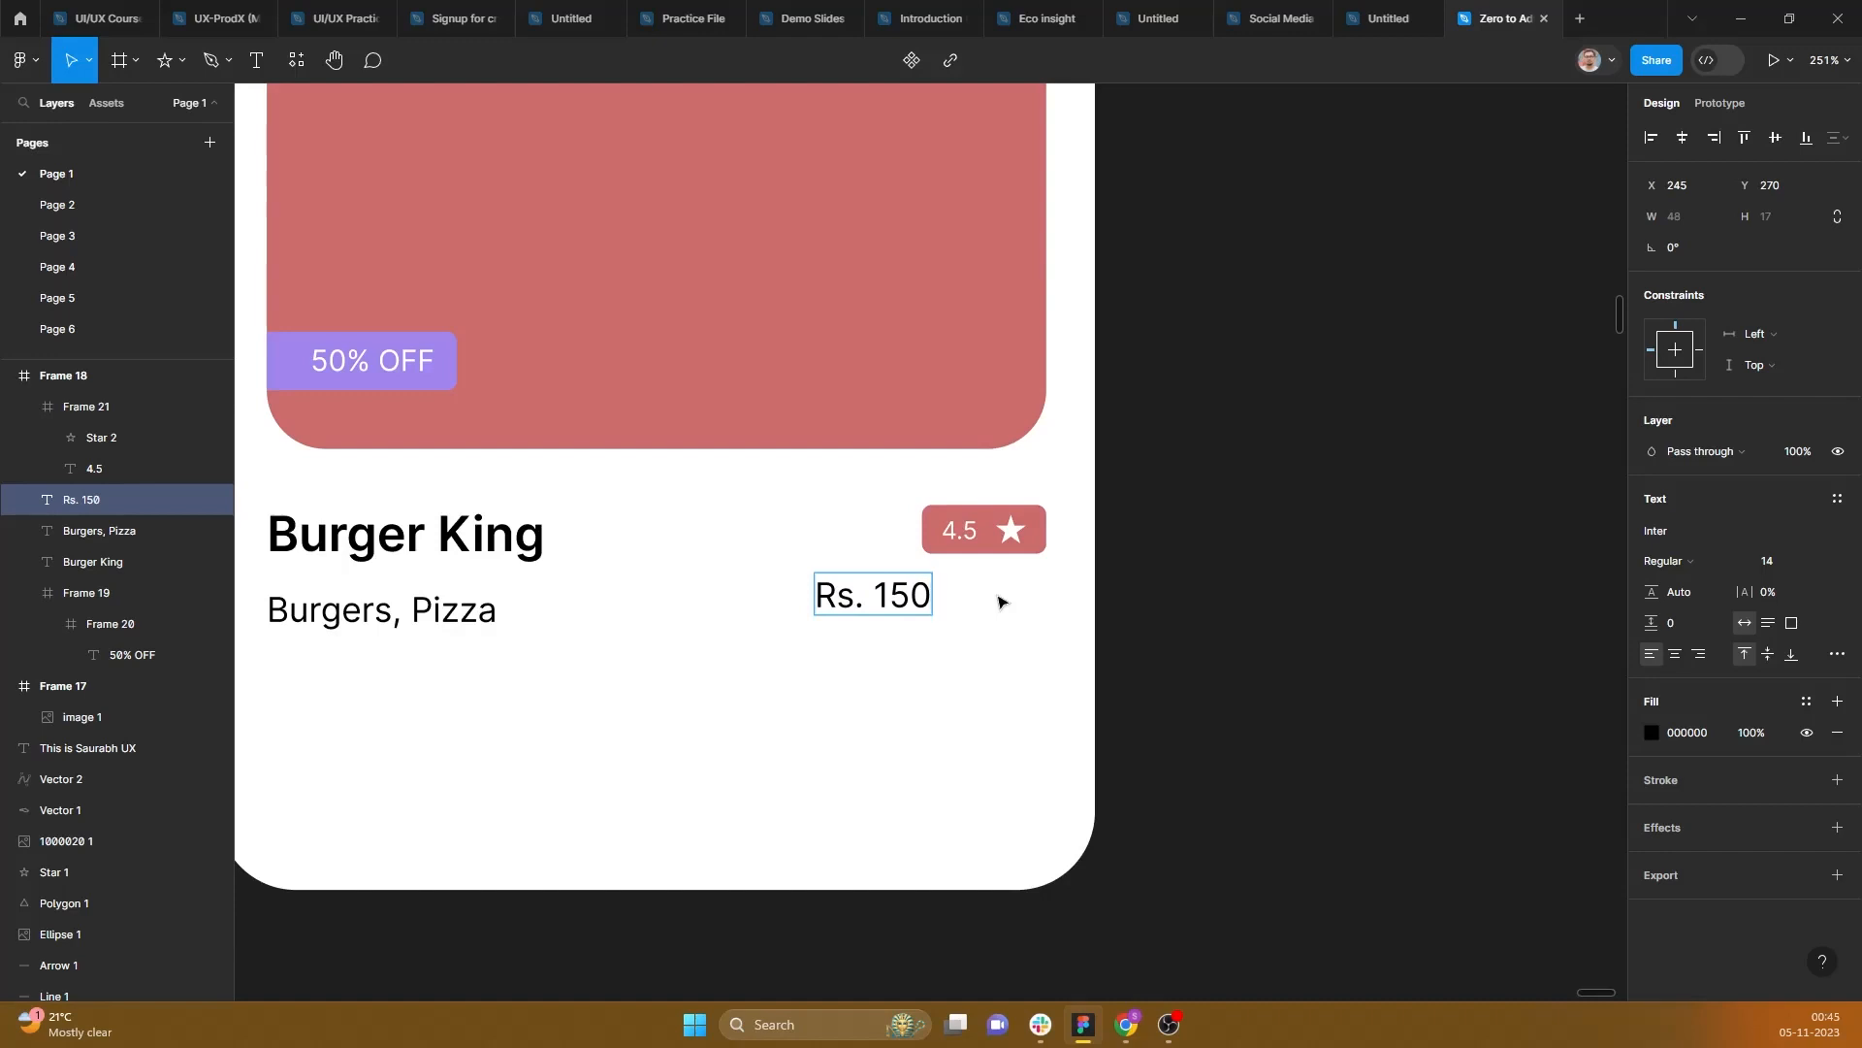
{"action": "type", "text": " for one"}
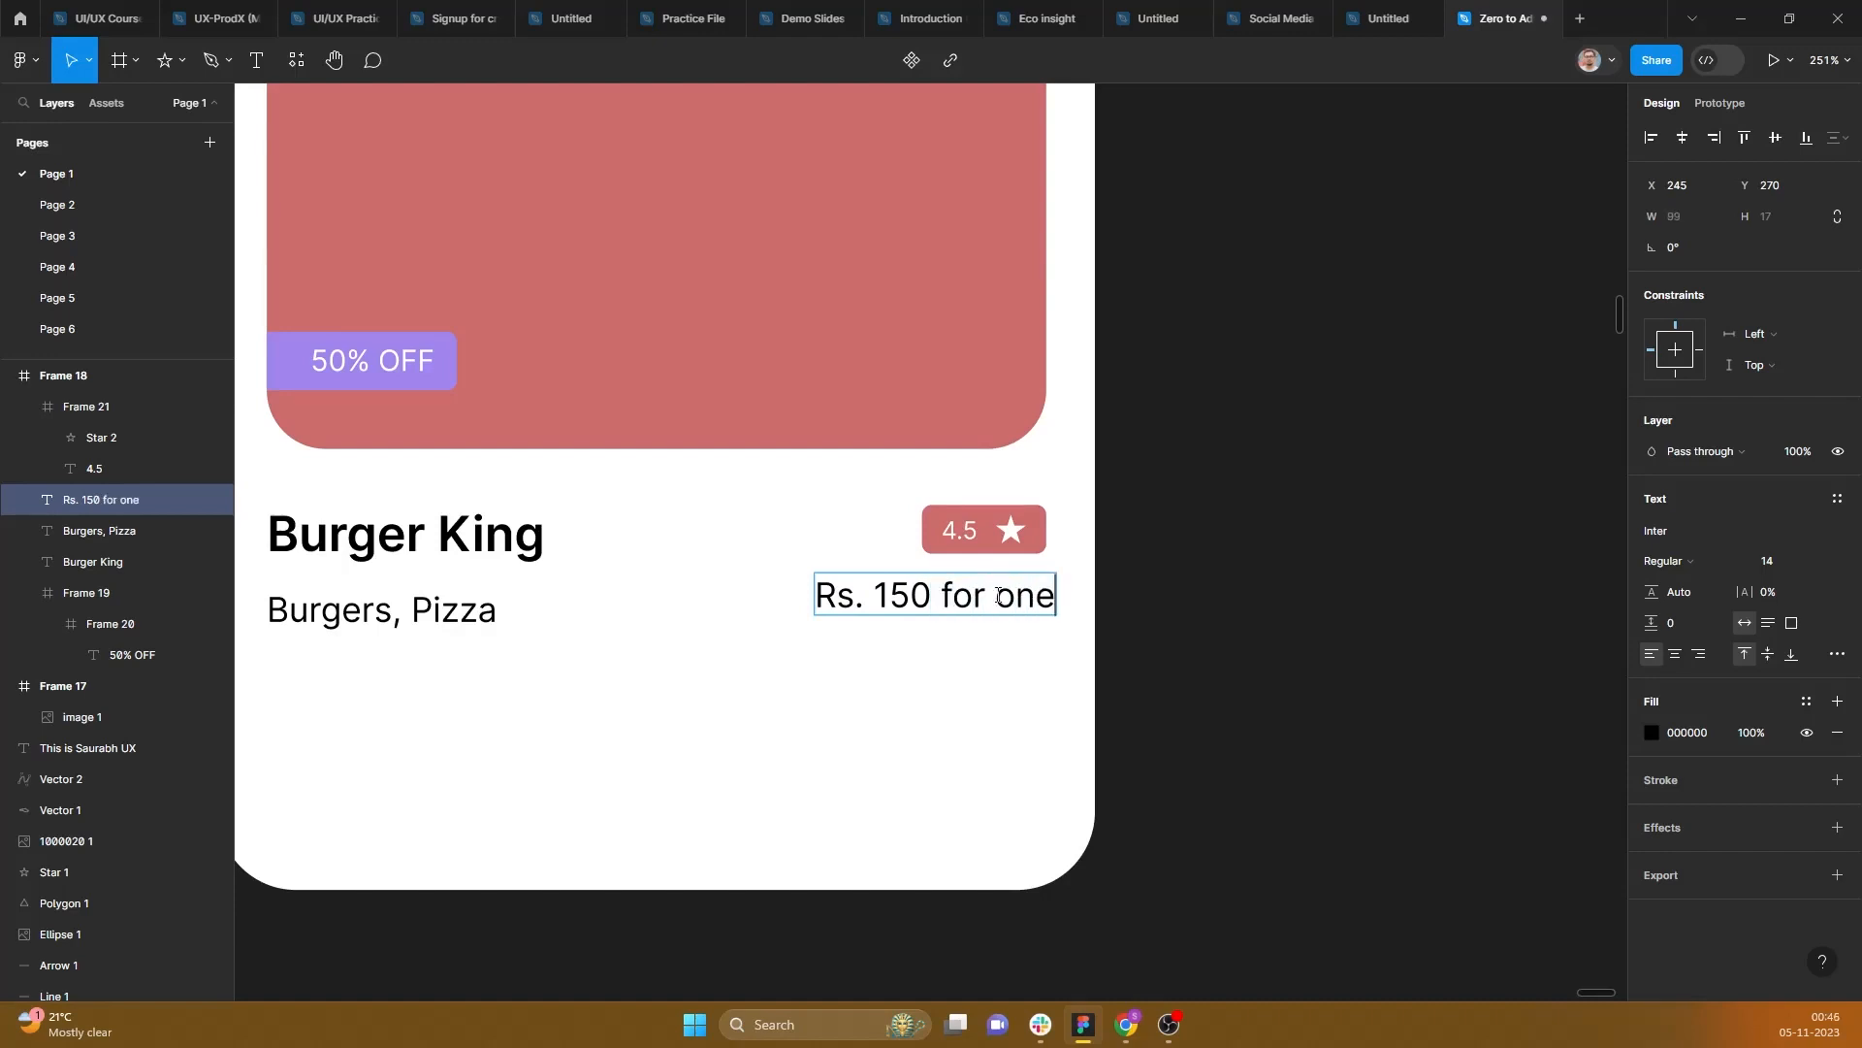
{"action": "key", "text": "Escape"}
{"action": "left_click", "coordinate": [1820, 562]}
{"action": "left_click", "coordinate": [1789, 467]}
Step: Align the price text with the badge's right edge, duplicate it just below, and change the copy's content to "30 mins"
{"action": "left_click_drag", "start_coordinate": [973, 615], "coordinate": [1022, 653]}
{"action": "double_click", "coordinate": [999, 656]}
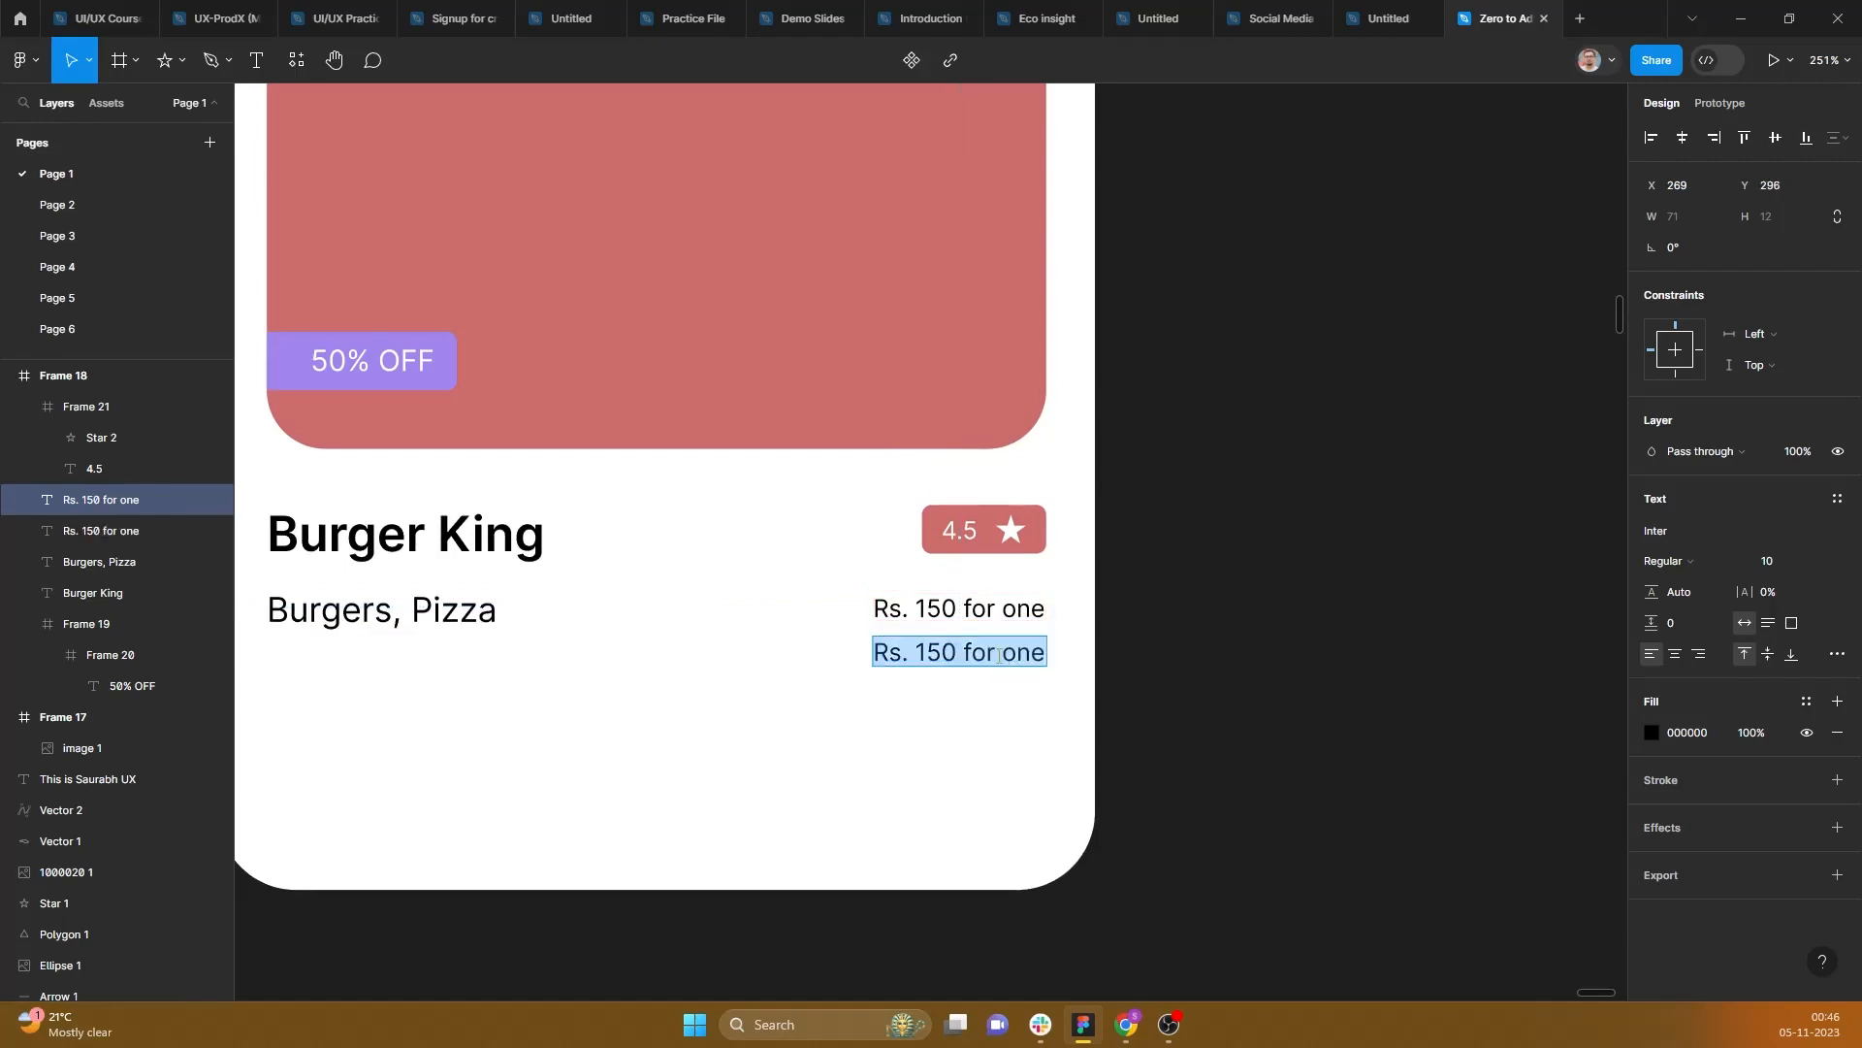
{"action": "key", "text": "BackSpace"}
{"action": "type", "text": "30"}
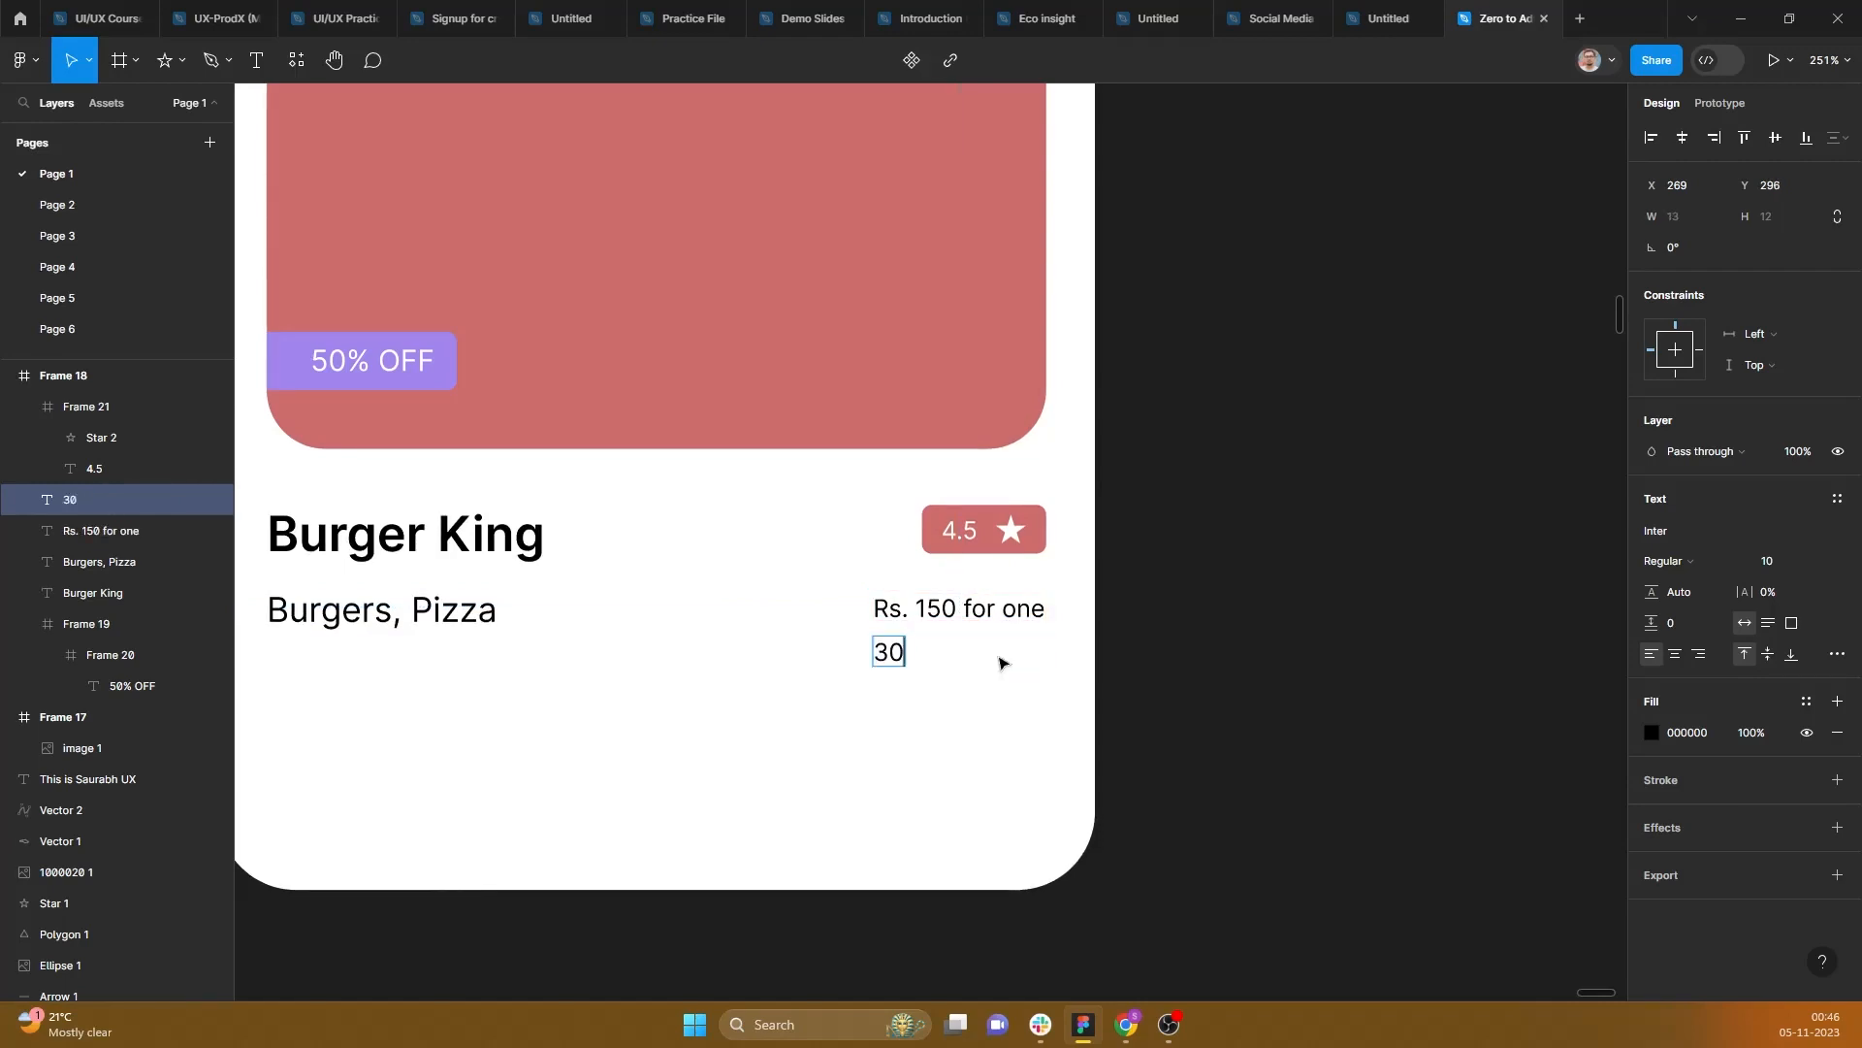
{"action": "type", "text": " mins"}
{"action": "key", "text": "Escape"}
Step: Align the "30 mins" text with the price's right edge and set its fill opacity to 80%
{"action": "left_click_drag", "start_coordinate": [944, 652], "coordinate": [1023, 652]}
{"action": "left_click", "coordinate": [1750, 735]}
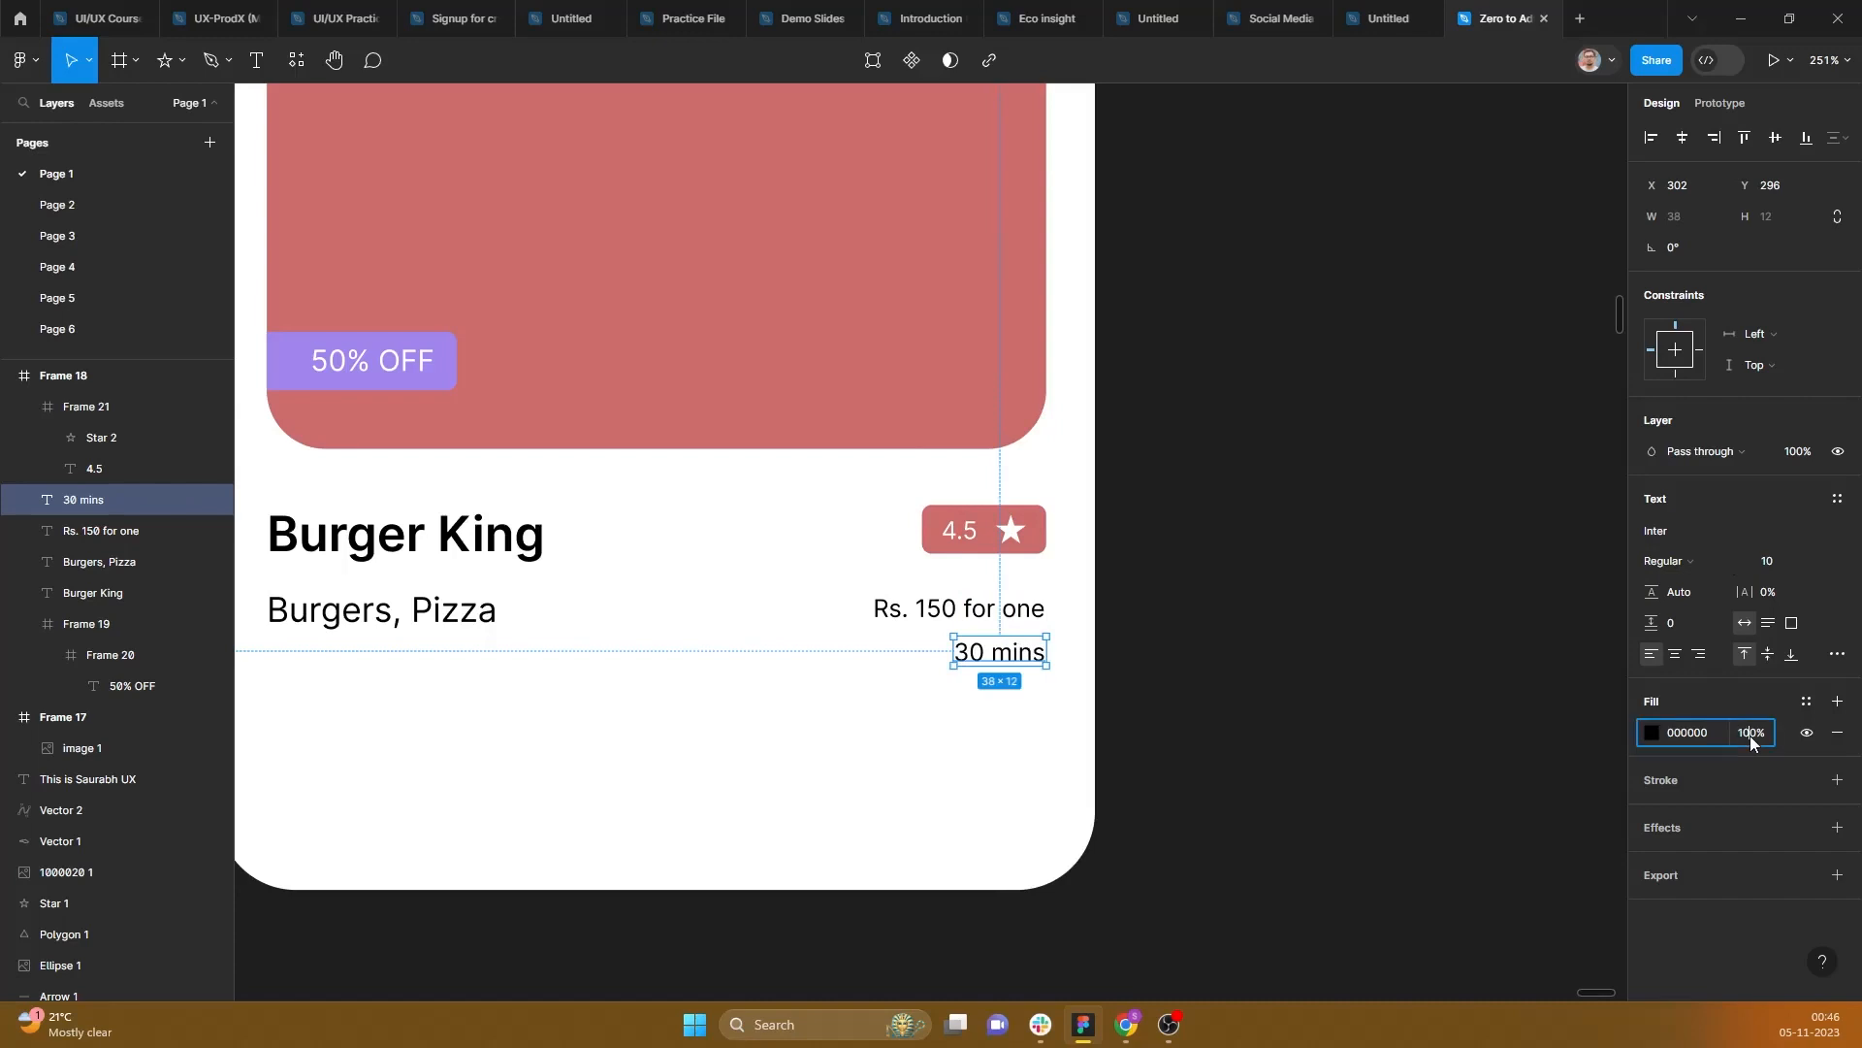
{"action": "type", "text": "80"}
{"action": "key", "text": "Return"}
{"action": "left_click", "coordinate": [997, 798]}
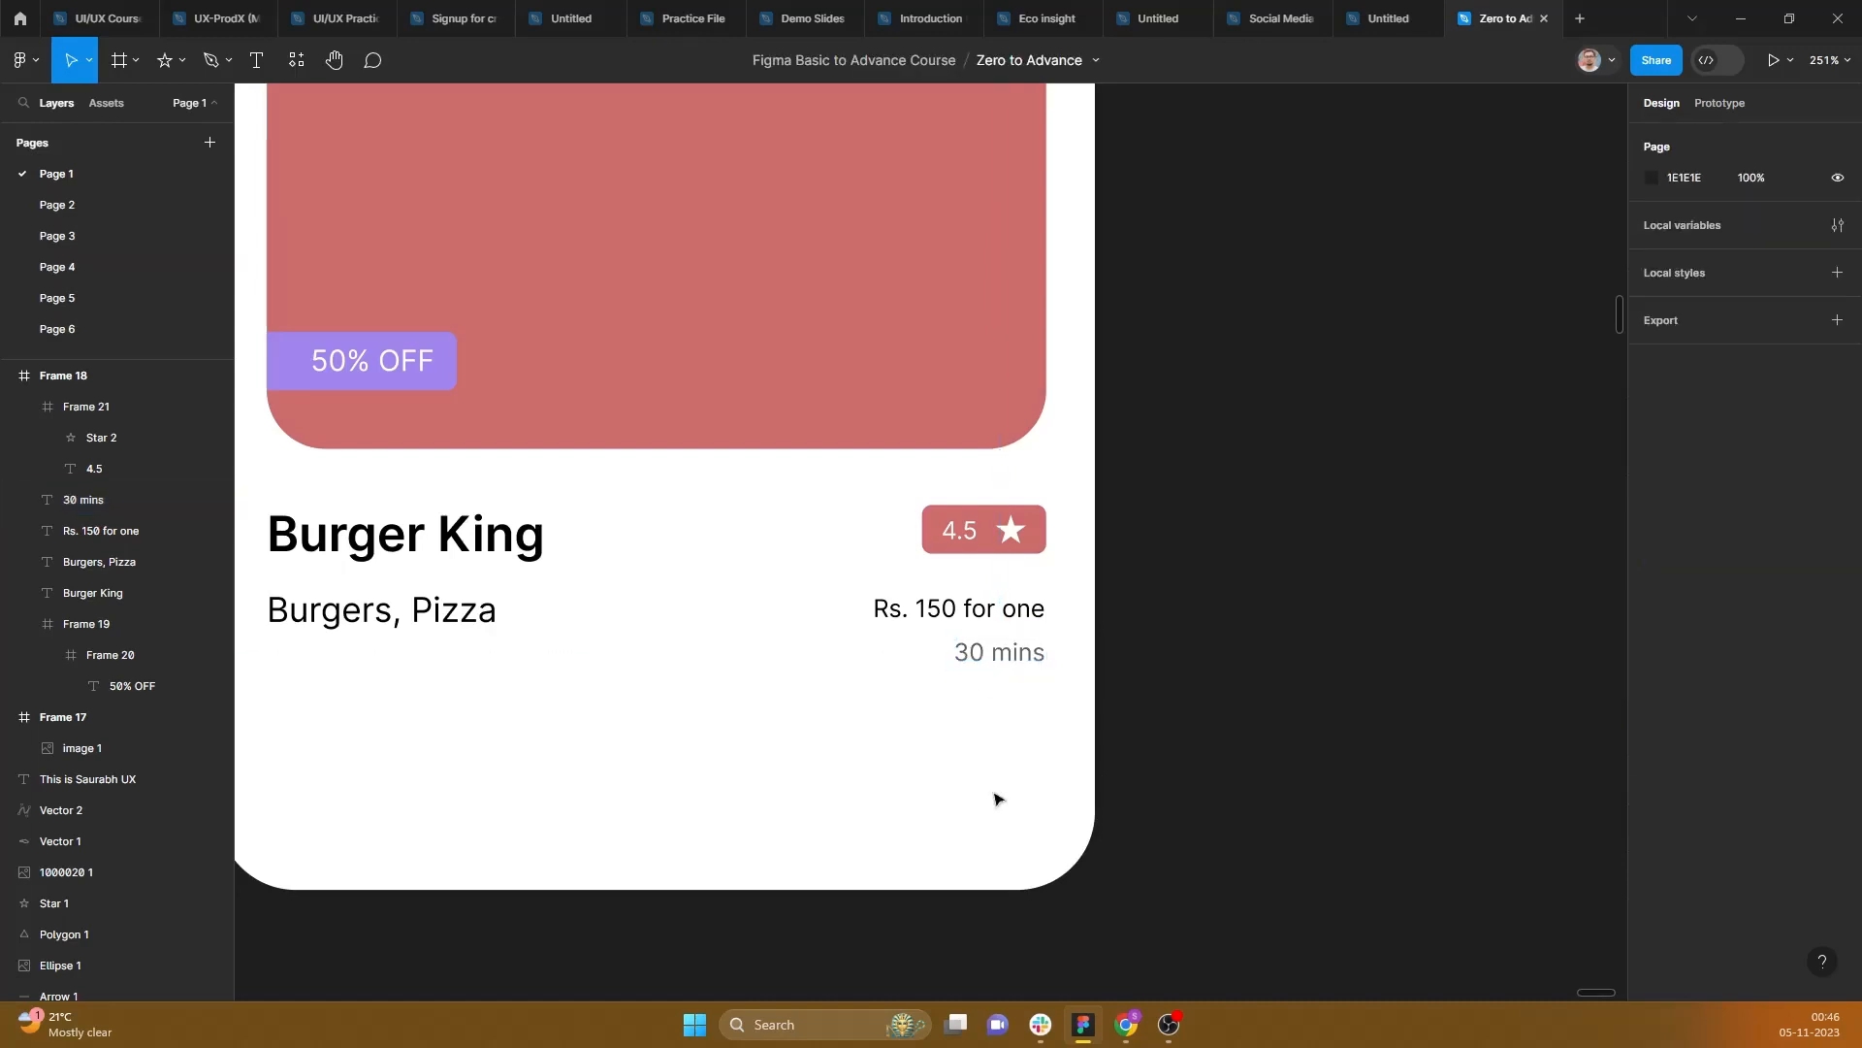
Step: Check the divider on Zomato's Burger King card in the browser, and draw a horizontal line about 323 long below the text in Figma
{"action": "scroll", "coordinate": [998, 798], "scroll_direction": "down", "scroll_amount": 5}
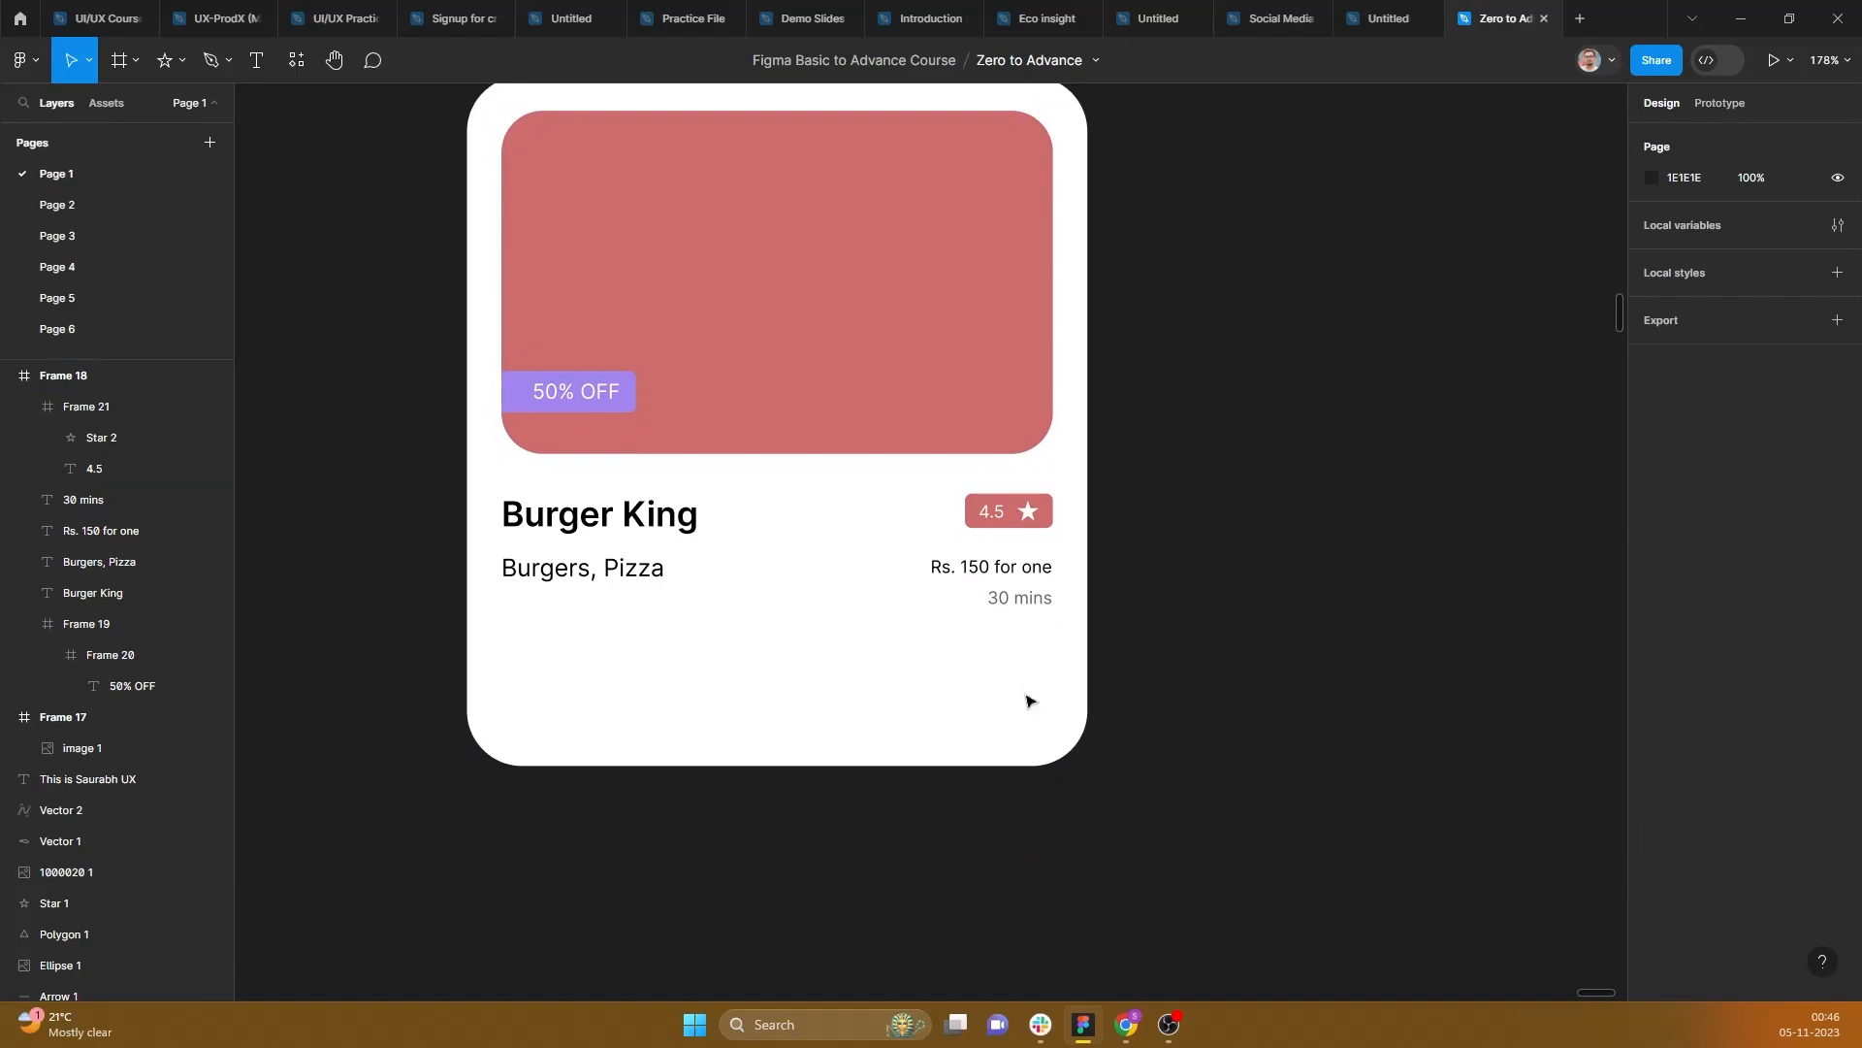
{"action": "key", "text": "alt+Tab"}
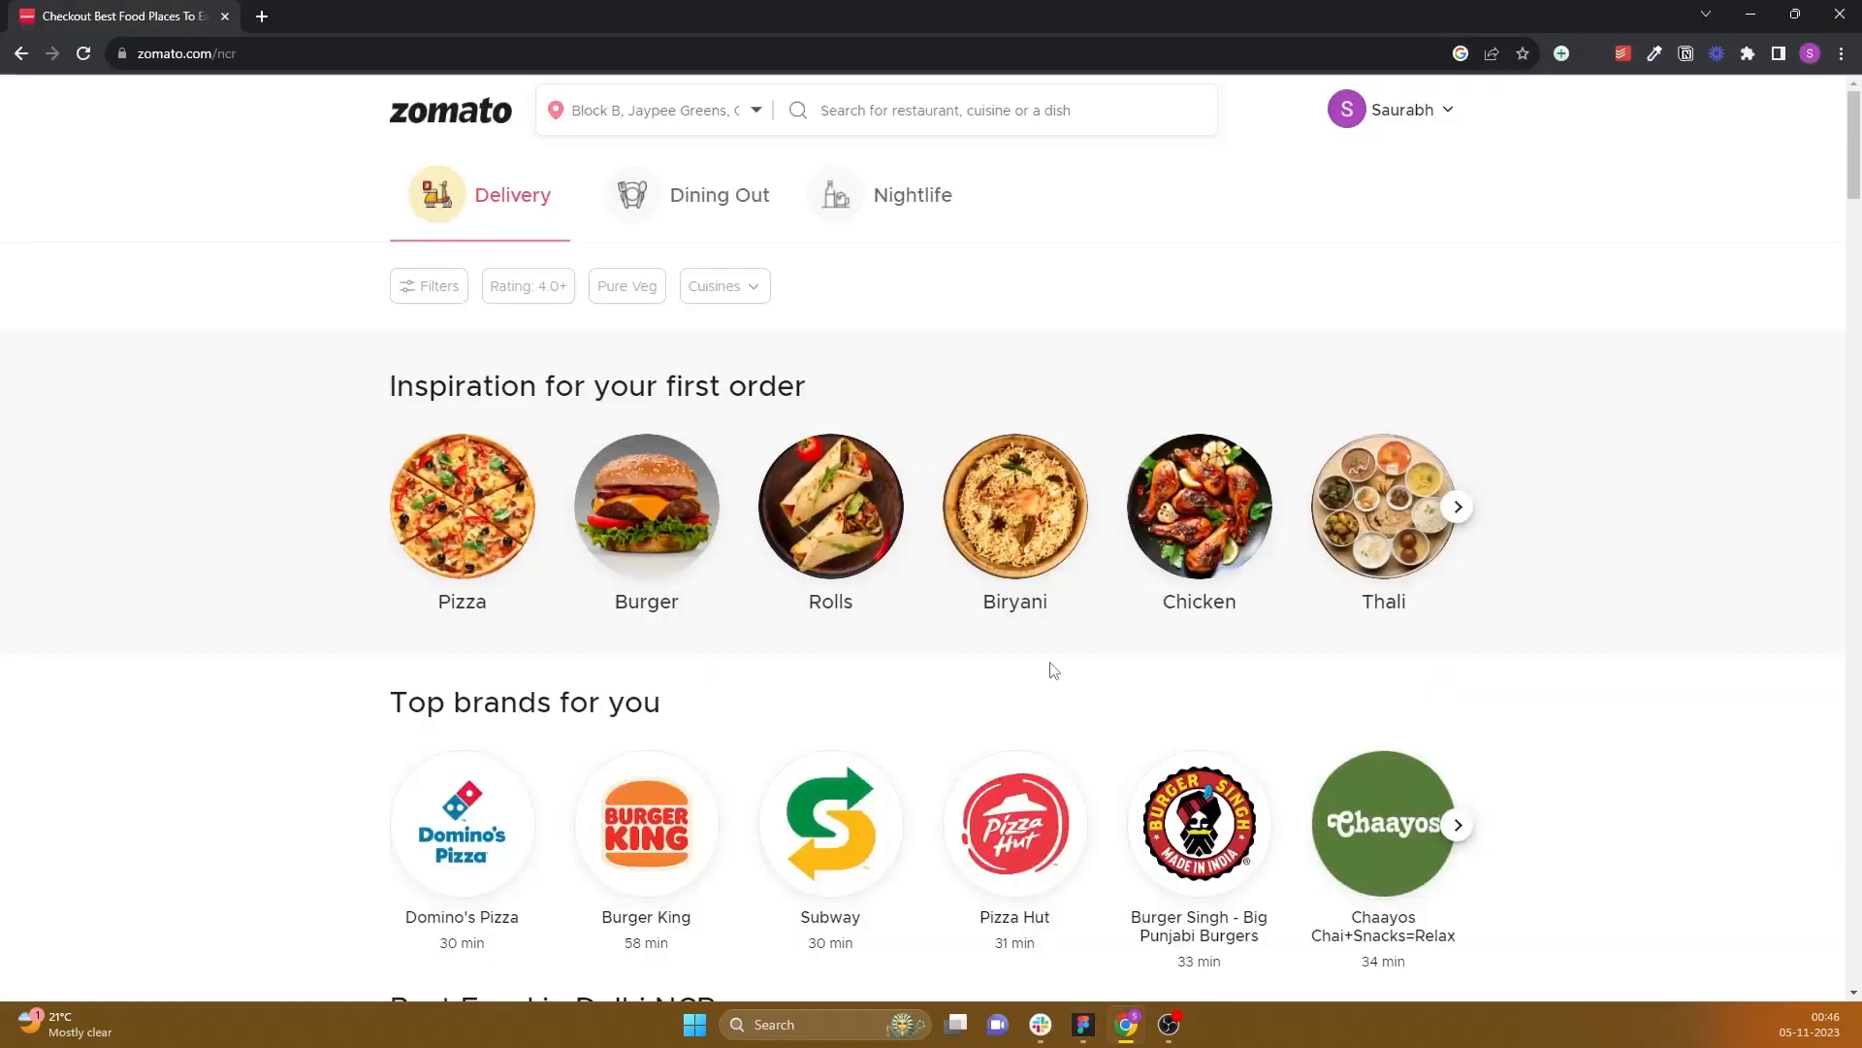
{"action": "scroll", "coordinate": [1054, 670], "scroll_direction": "down", "scroll_amount": 5}
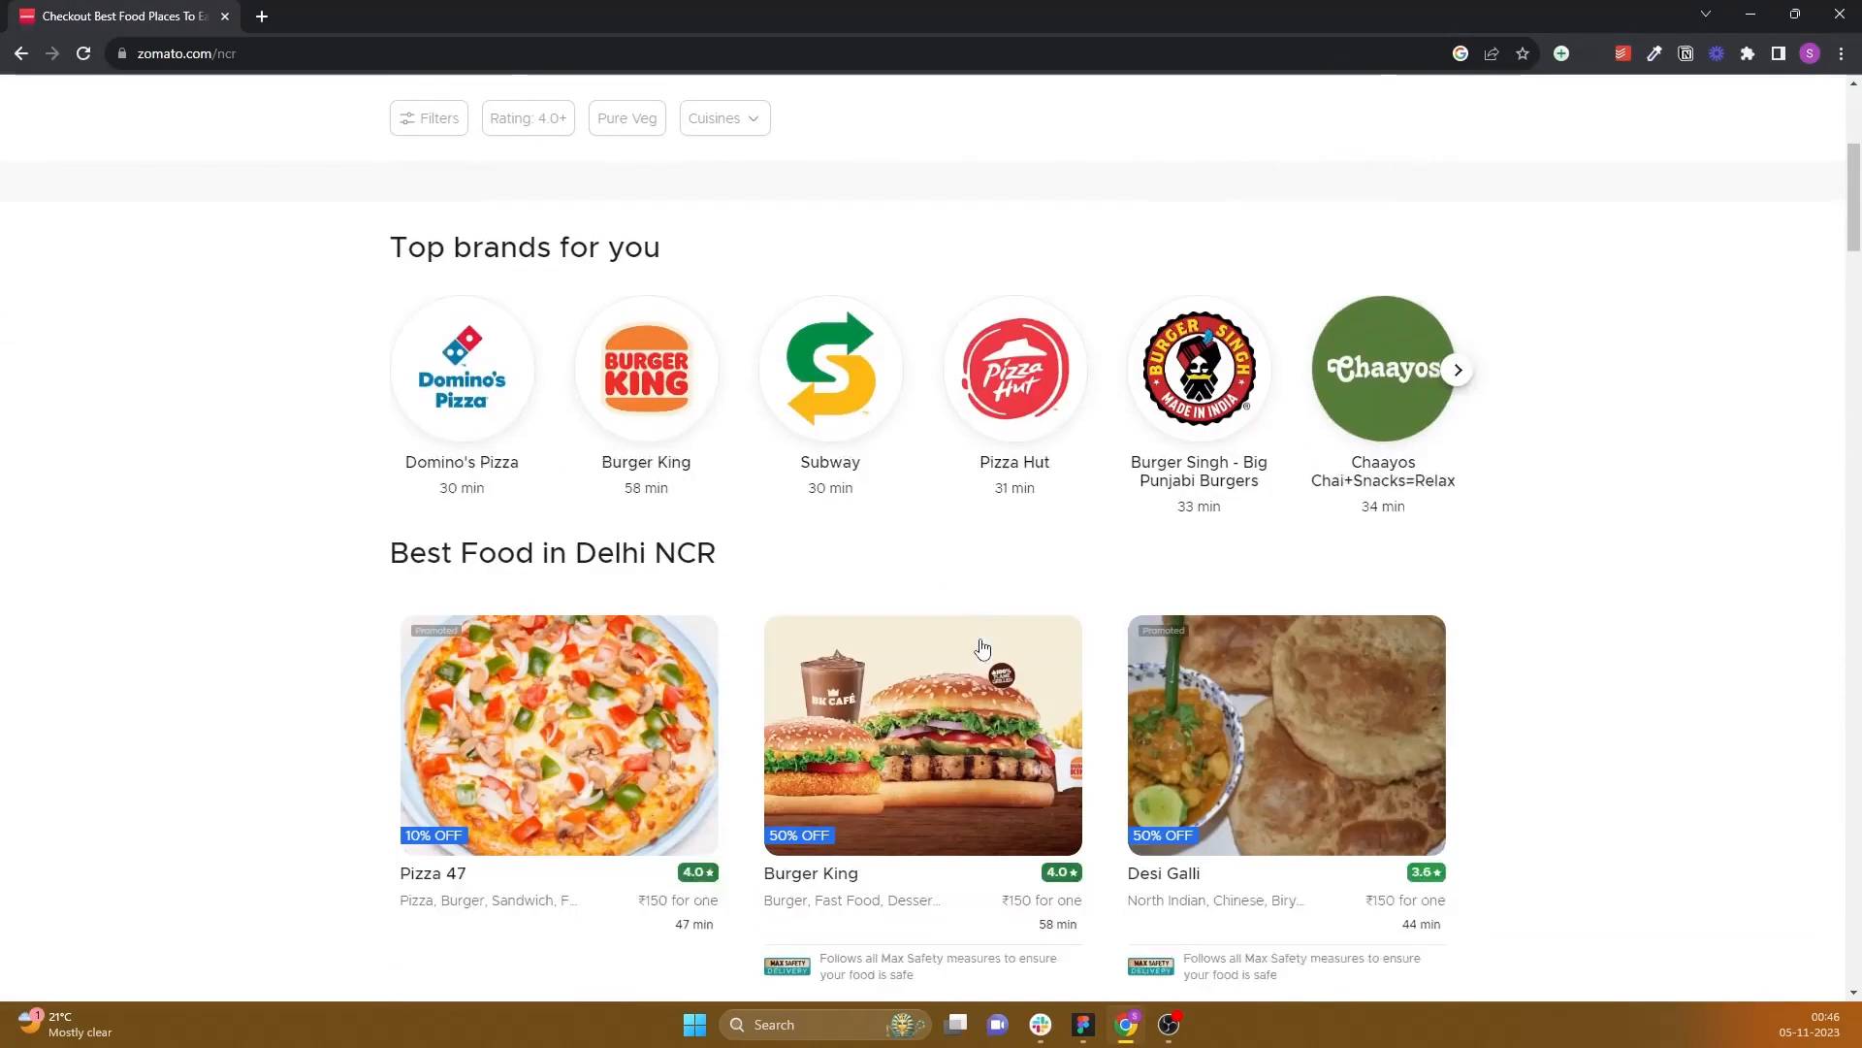
{"action": "scroll", "coordinate": [958, 637], "scroll_direction": "down", "scroll_amount": 2}
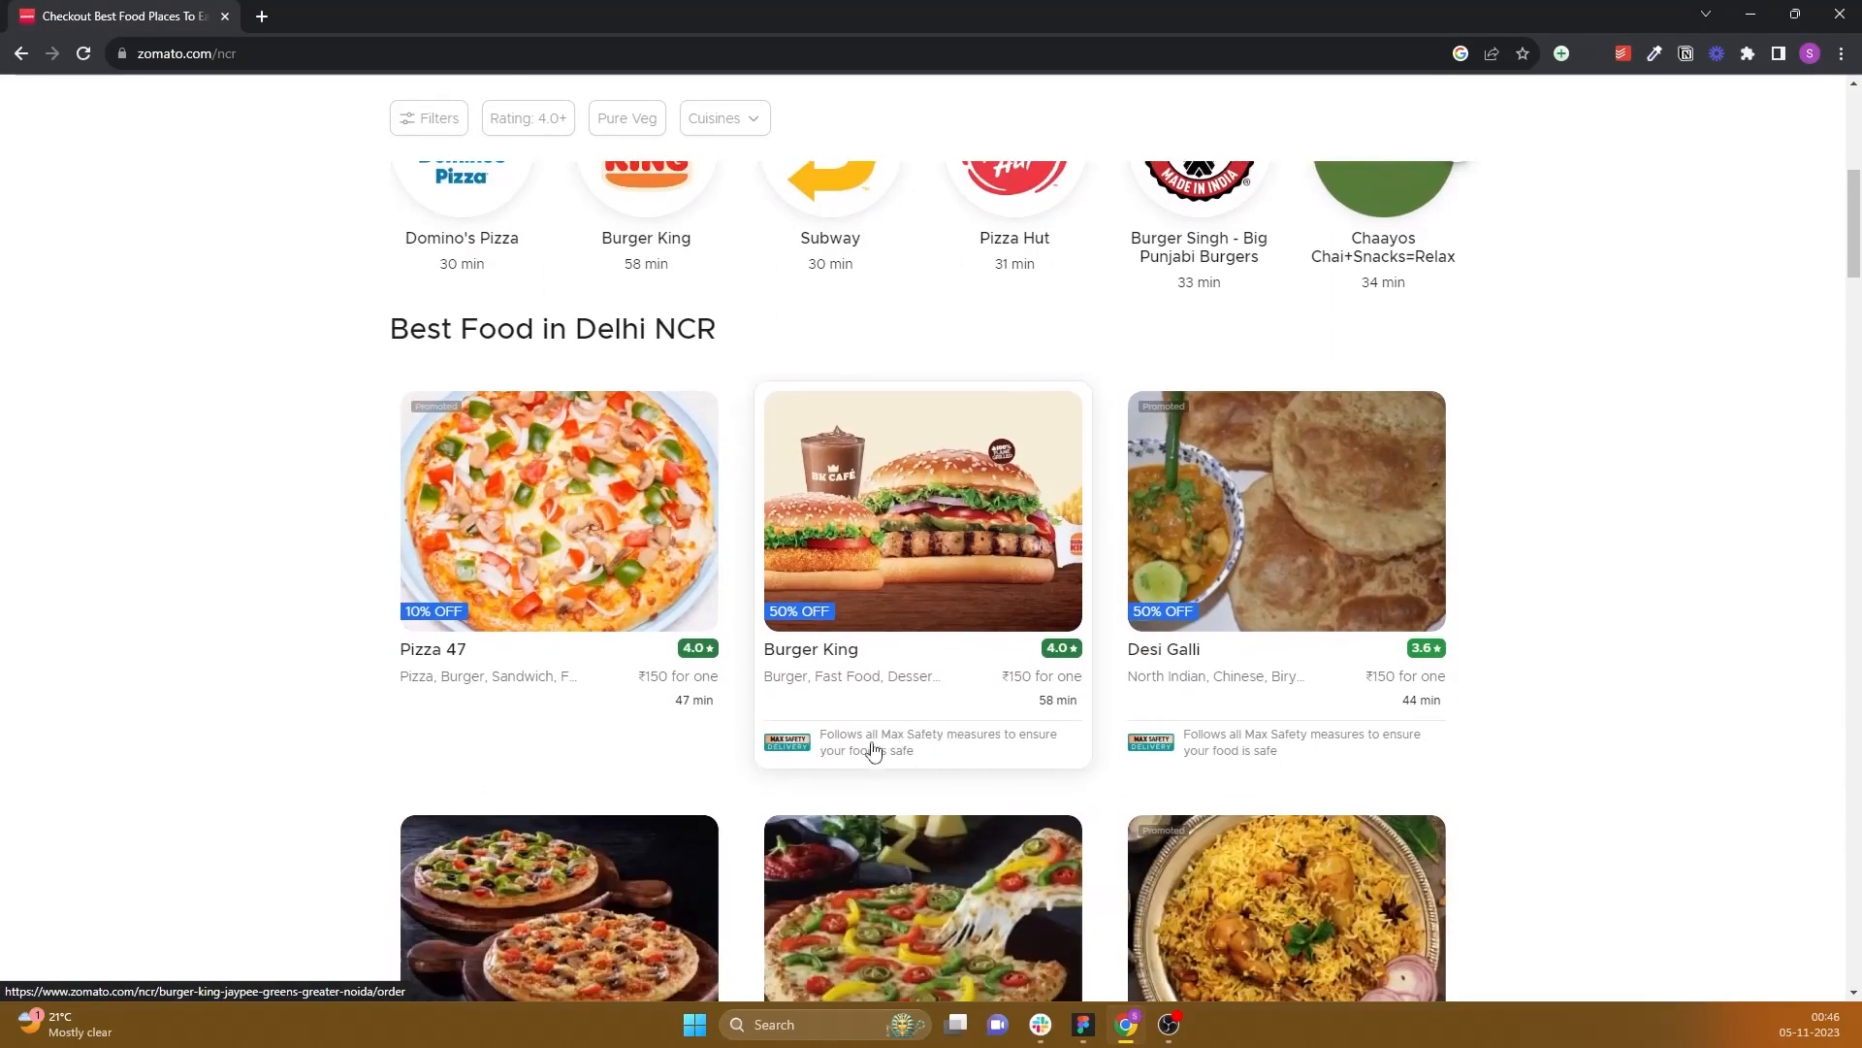
{"action": "key", "text": "alt+Tab"}
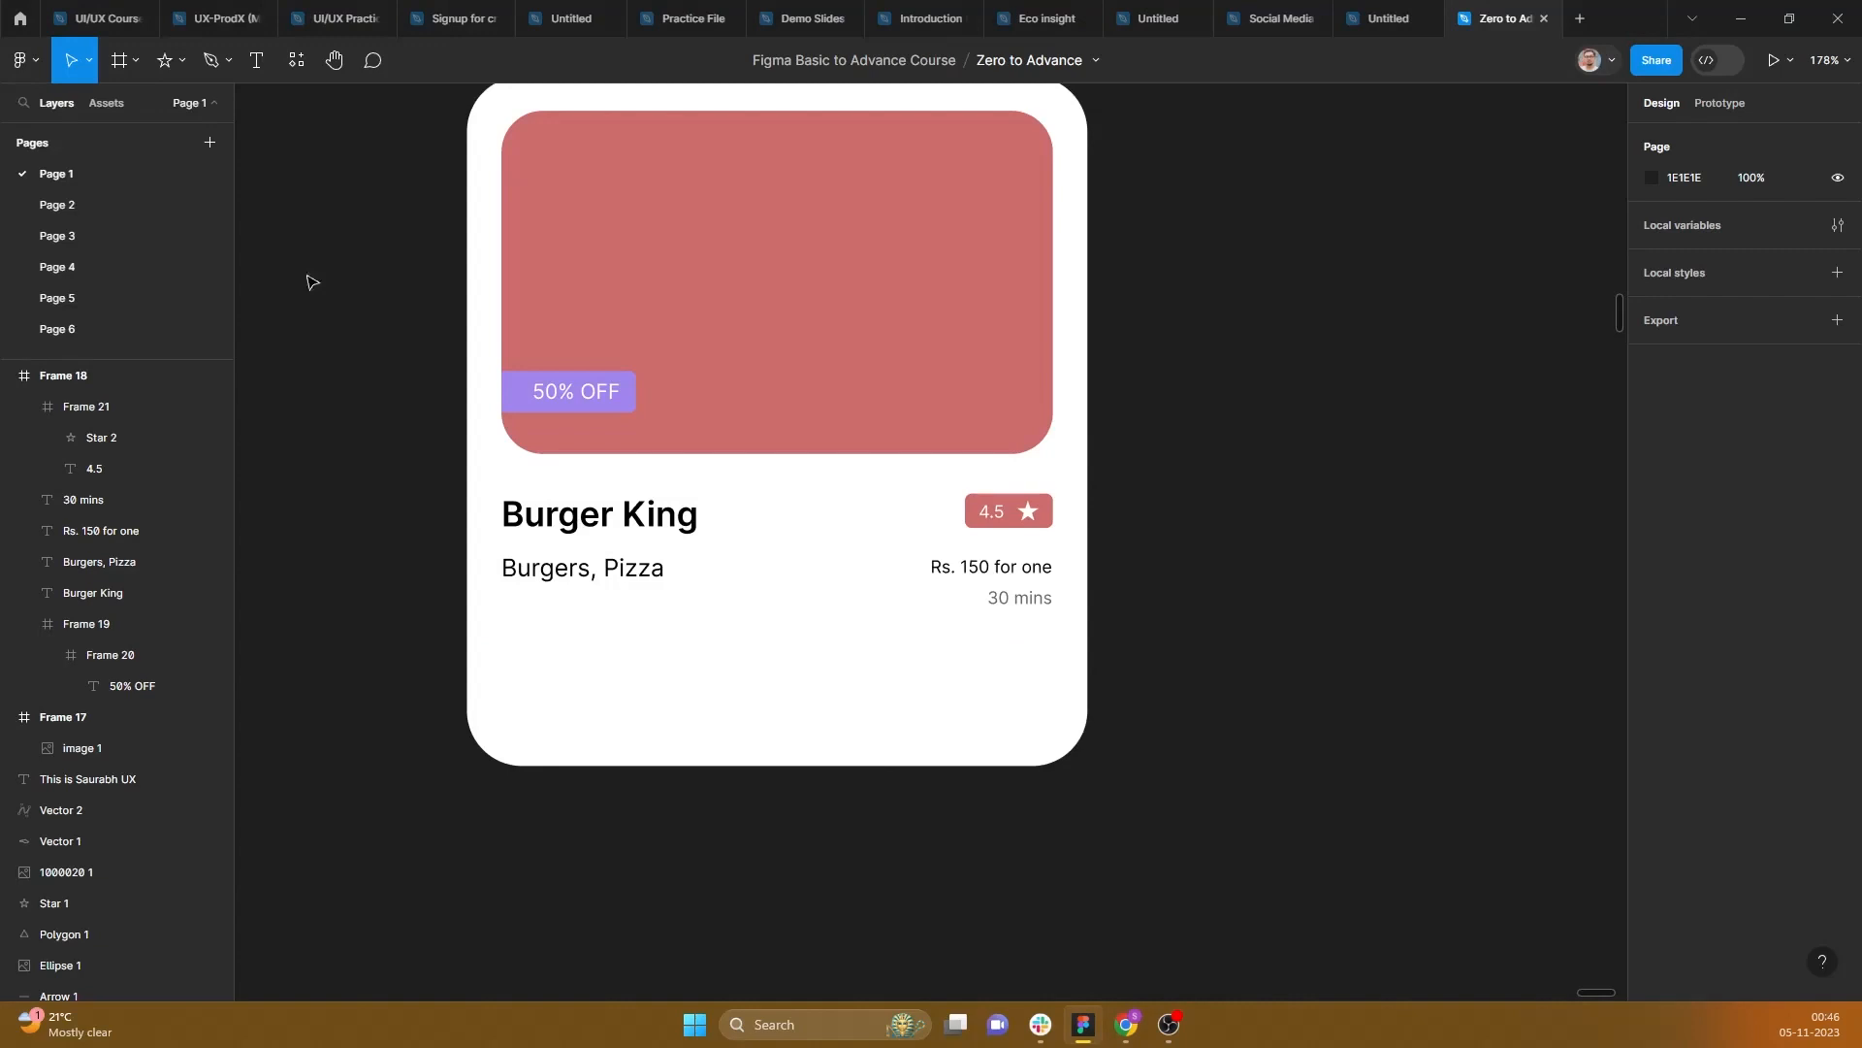
{"action": "left_click", "coordinate": [183, 60]}
{"action": "left_click", "coordinate": [161, 127]}
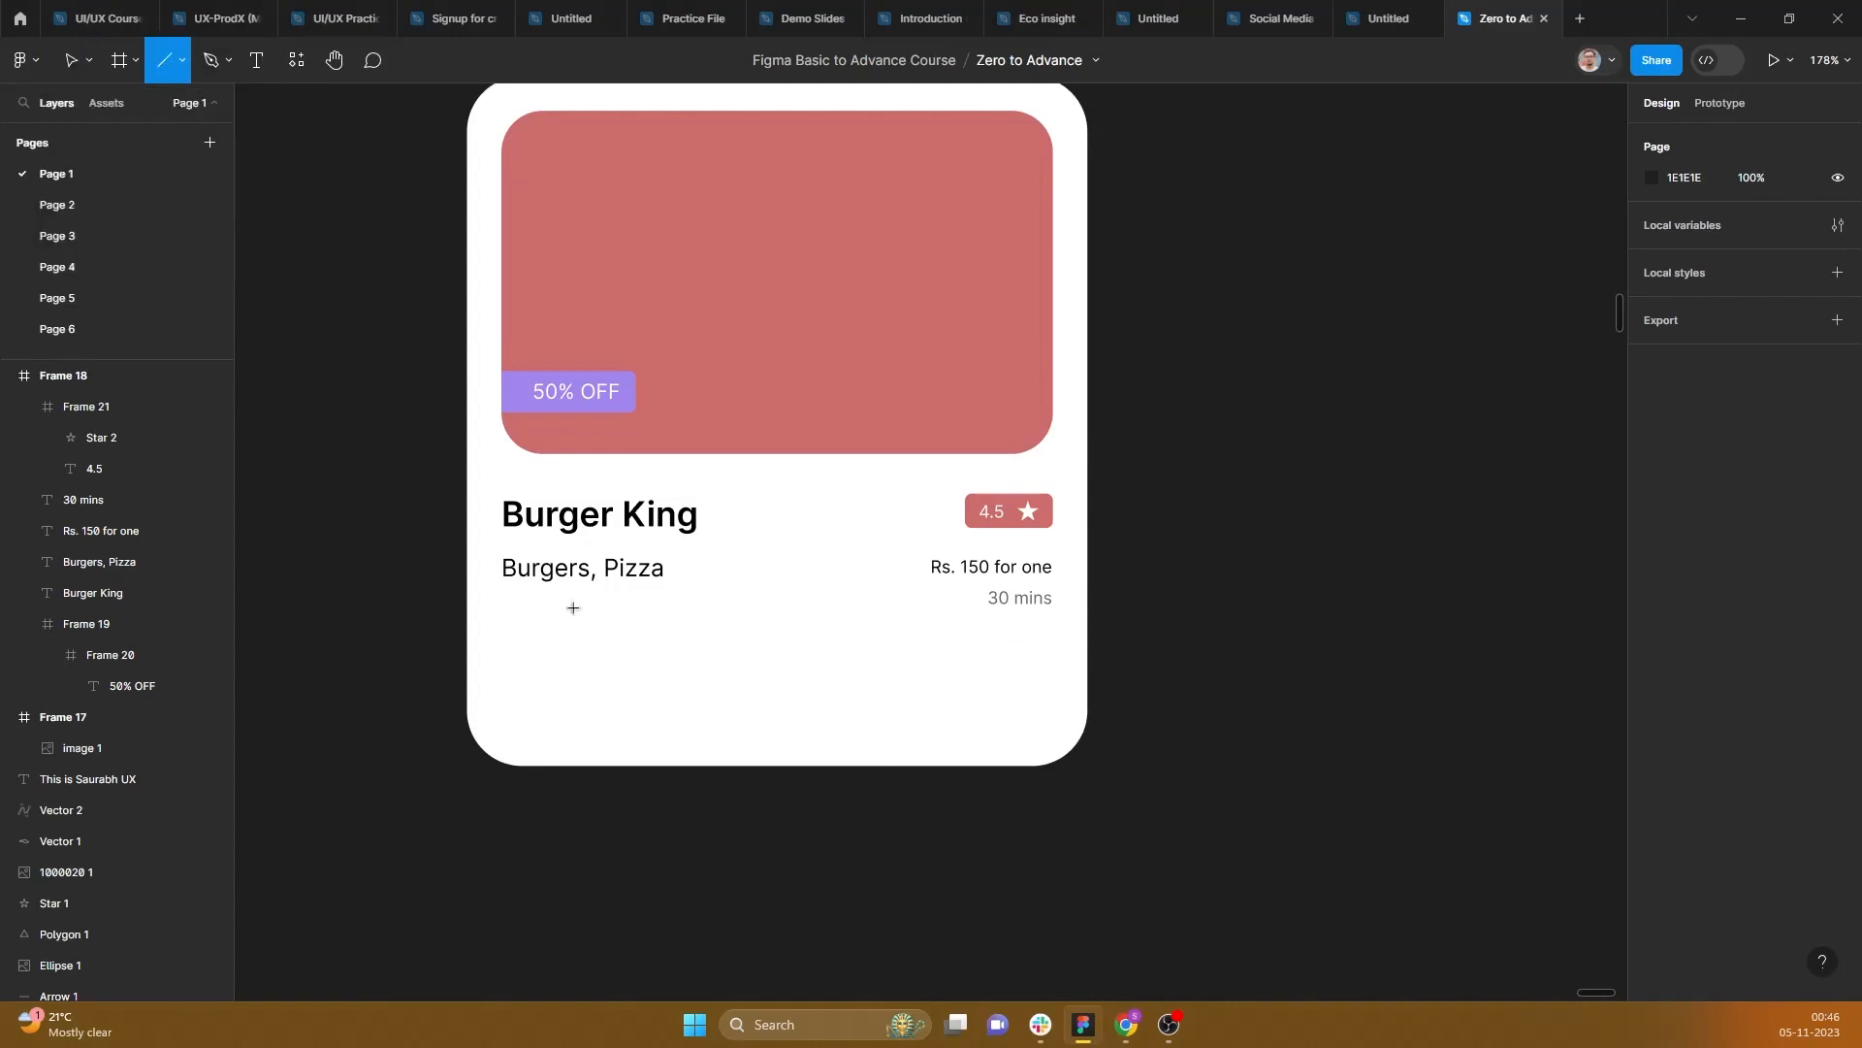
{"action": "mouse_move", "coordinate": [496, 670]}
{"action": "left_mouse_down"}
{"action": "mouse_move", "coordinate": [1111, 652]}
{"action": "mouse_move", "coordinate": [1035, 651]}
{"action": "mouse_move", "coordinate": [1057, 654]}
{"action": "left_mouse_up"}
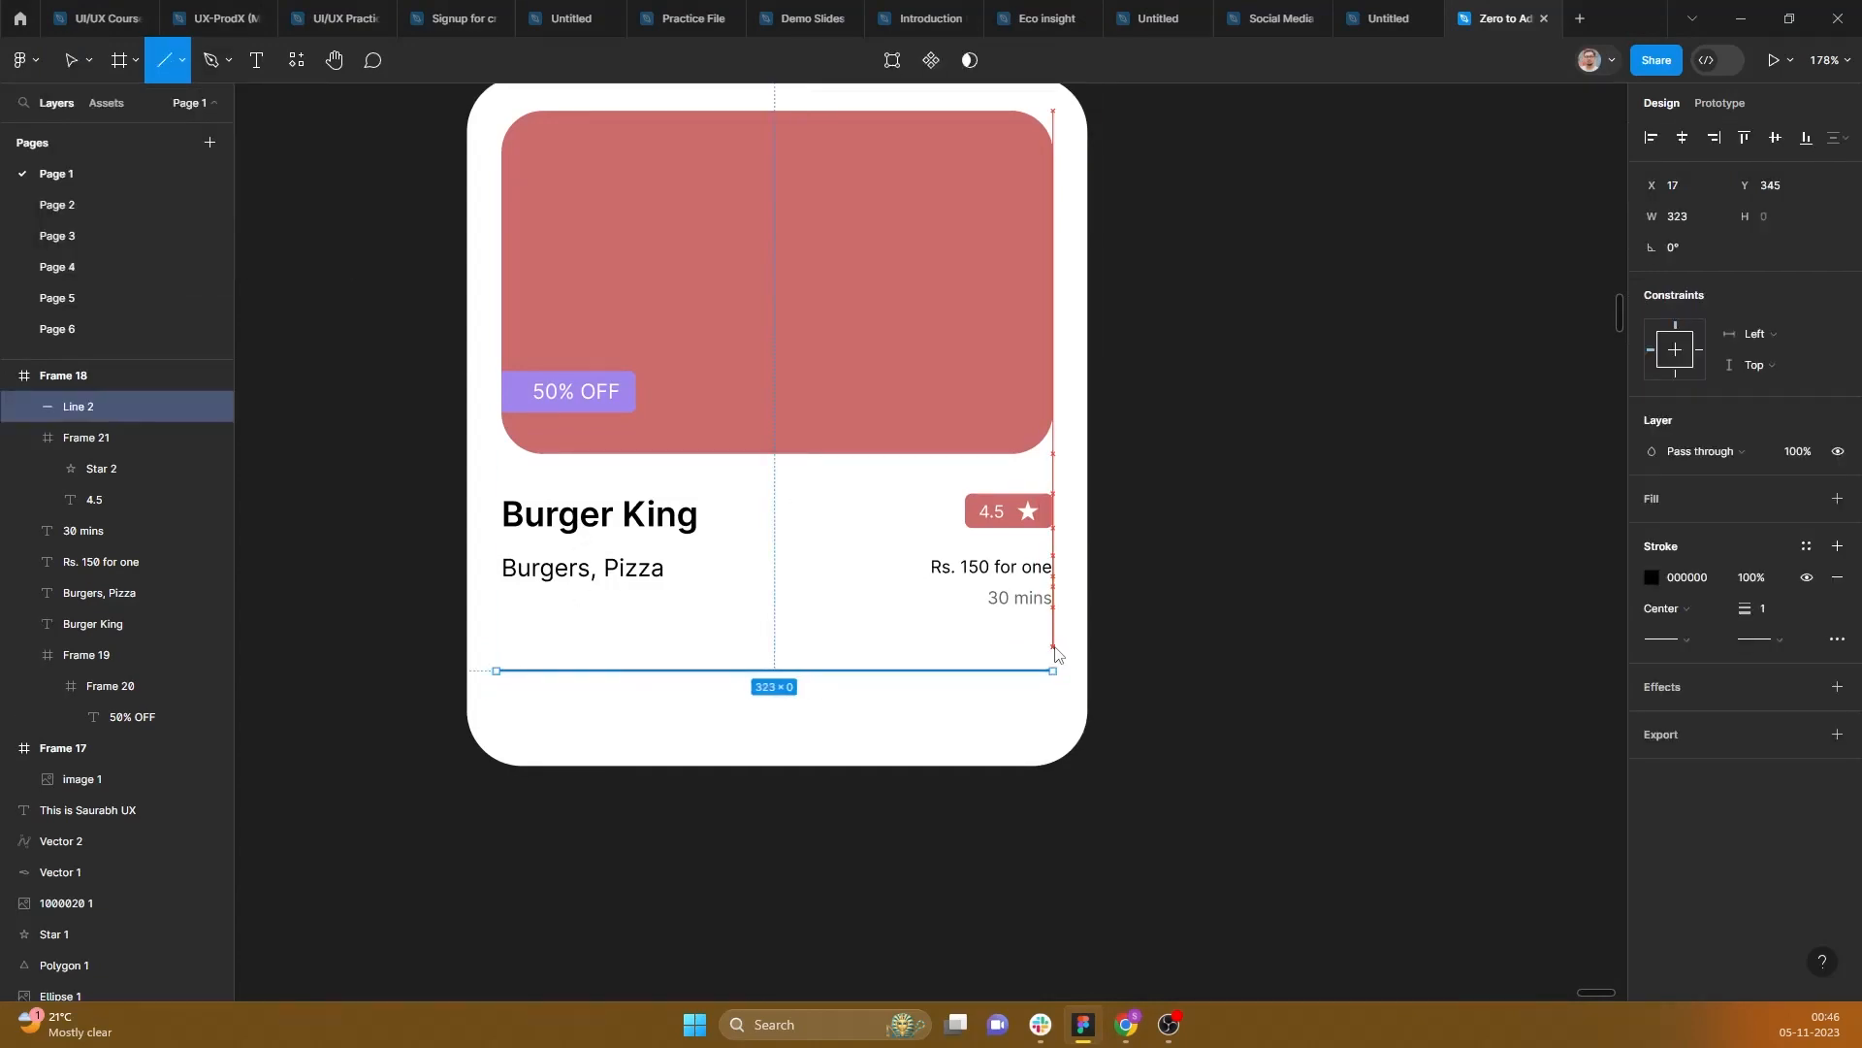
Step: Align the divider line's left end with the card text's left edge and set its stroke opacity to 30%
{"action": "left_click_drag", "start_coordinate": [490, 672], "coordinate": [502, 670]}
{"action": "left_click", "coordinate": [1756, 579]}
{"action": "type", "text": "30"}
{"action": "key", "text": "Return"}
{"action": "left_click", "coordinate": [1392, 780]}
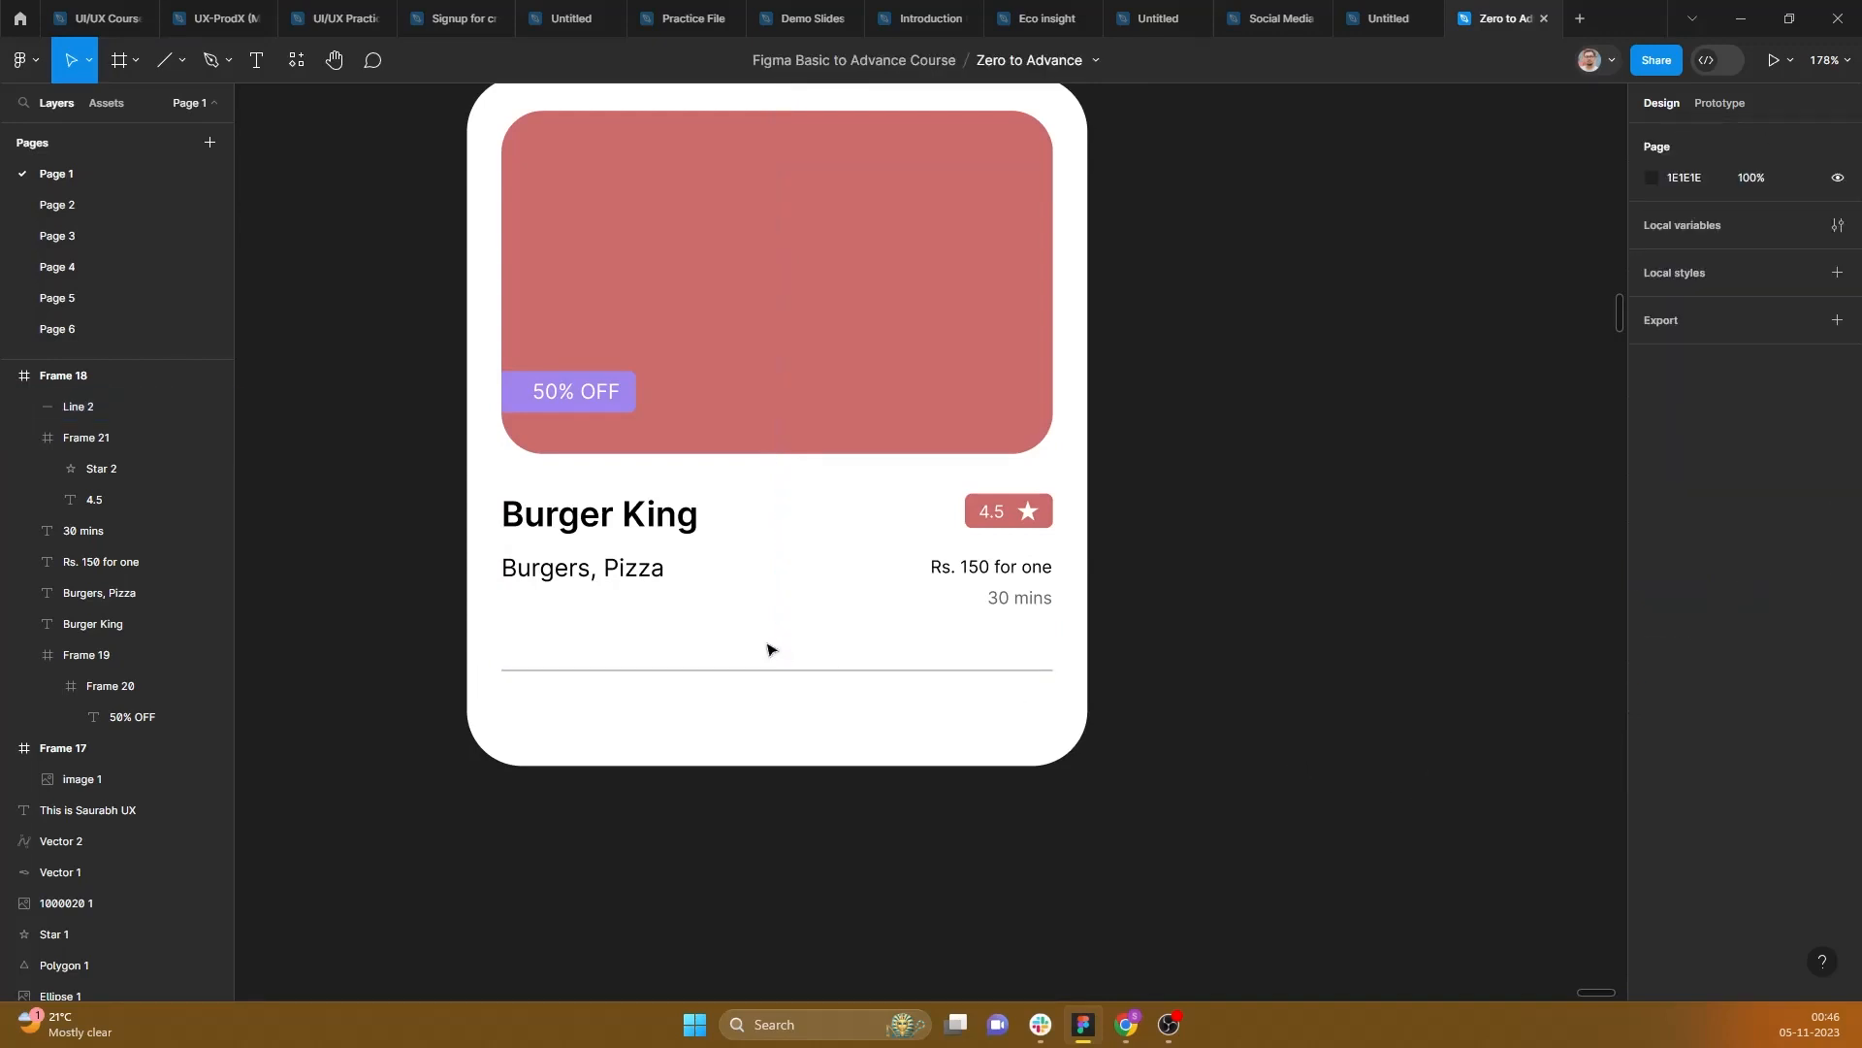
{"action": "left_click", "coordinate": [617, 583]}
{"action": "left_click_drag", "start_coordinate": [614, 582], "coordinate": [633, 659]}
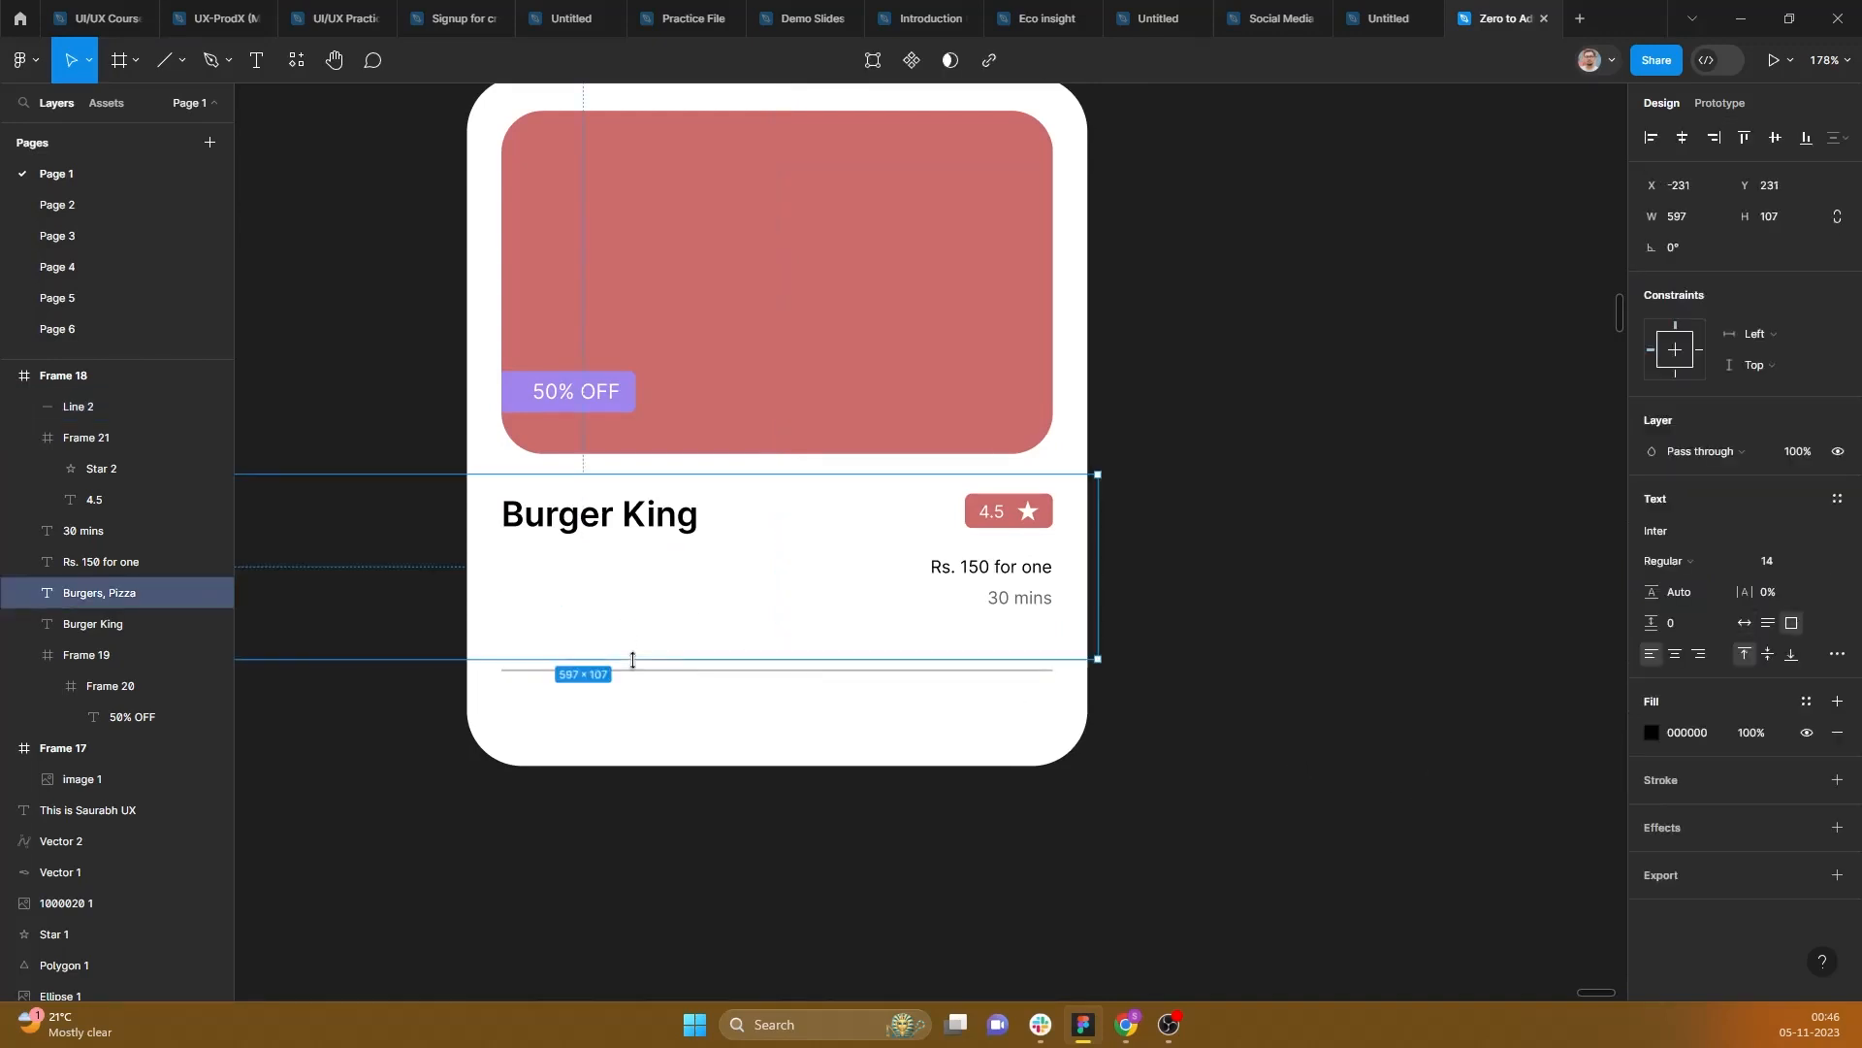
{"action": "key", "text": "ctrl+z"}
Step: Duplicate the "Burgers, Pizza" text below the divider and change the copy's content to "This is very popular place to eat in CR"
{"action": "left_click_drag", "start_coordinate": [620, 572], "coordinate": [810, 724], "text": "alt"}
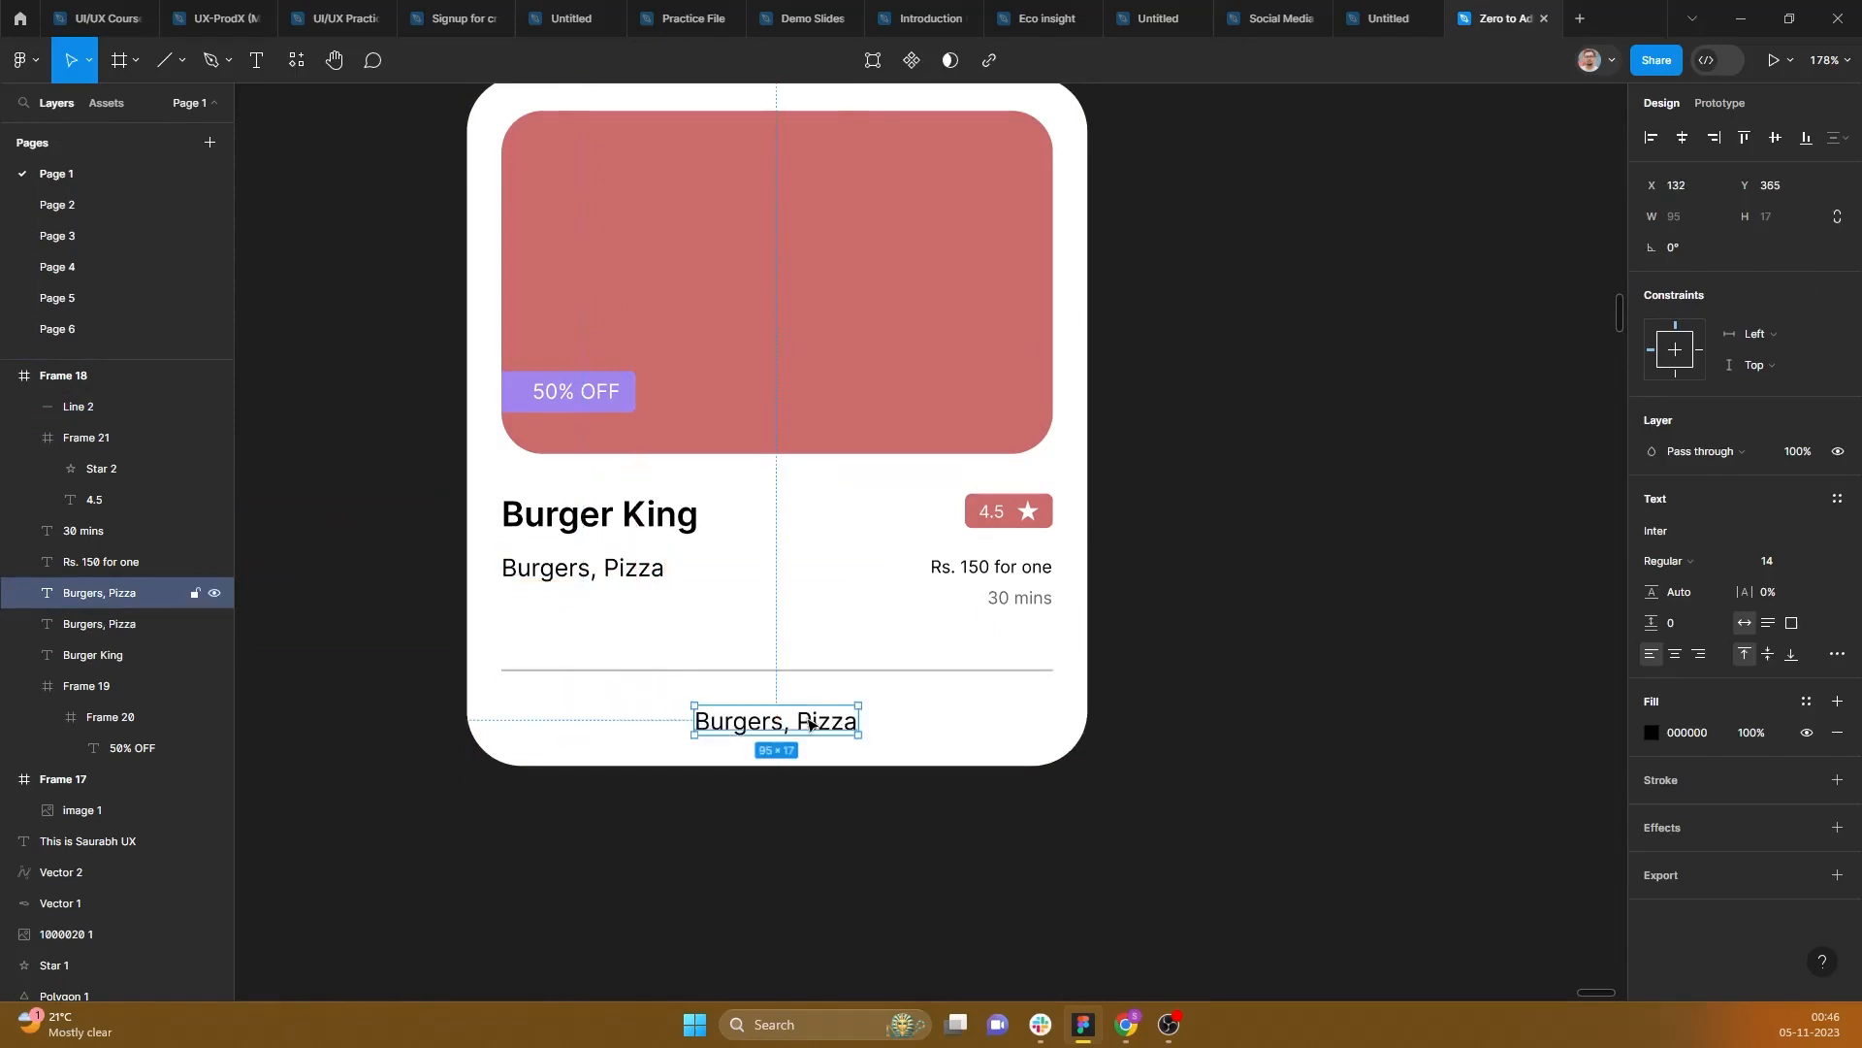
{"action": "double_click", "coordinate": [753, 726]}
{"action": "type", "text": "T"}
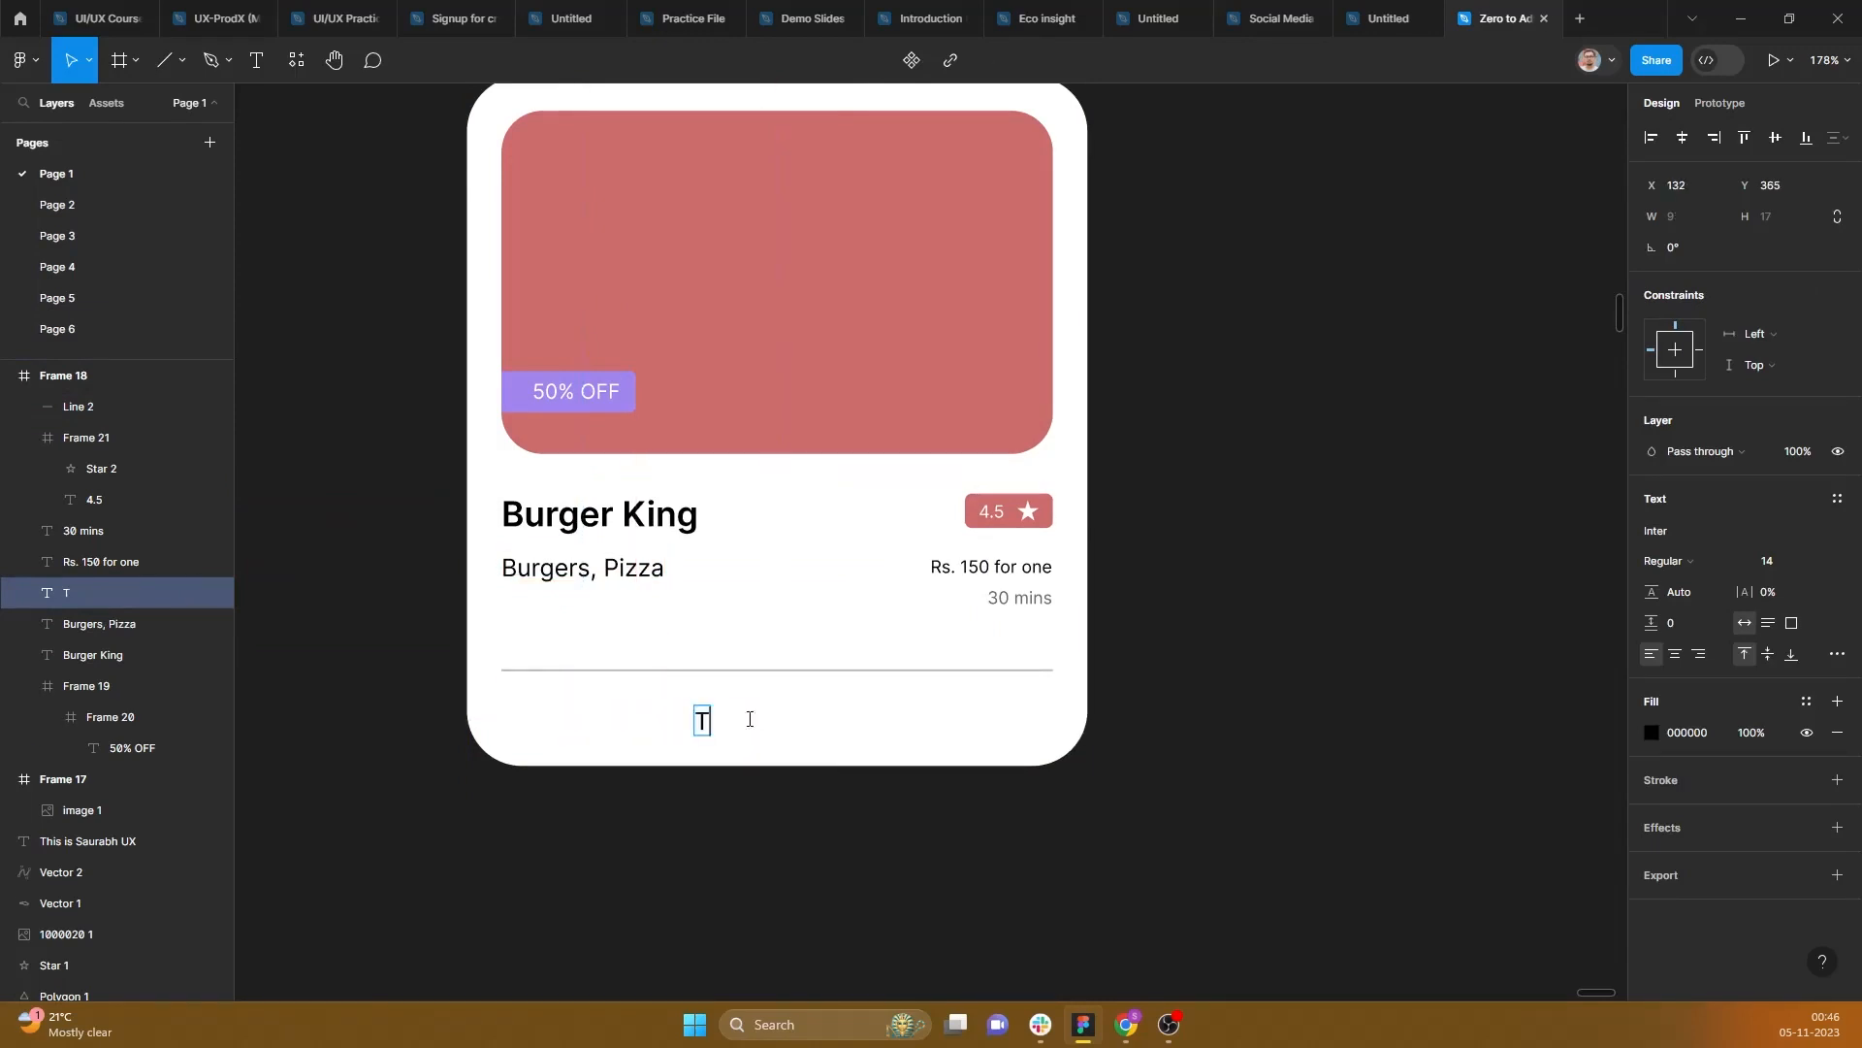
{"action": "type", "text": "his is very"}
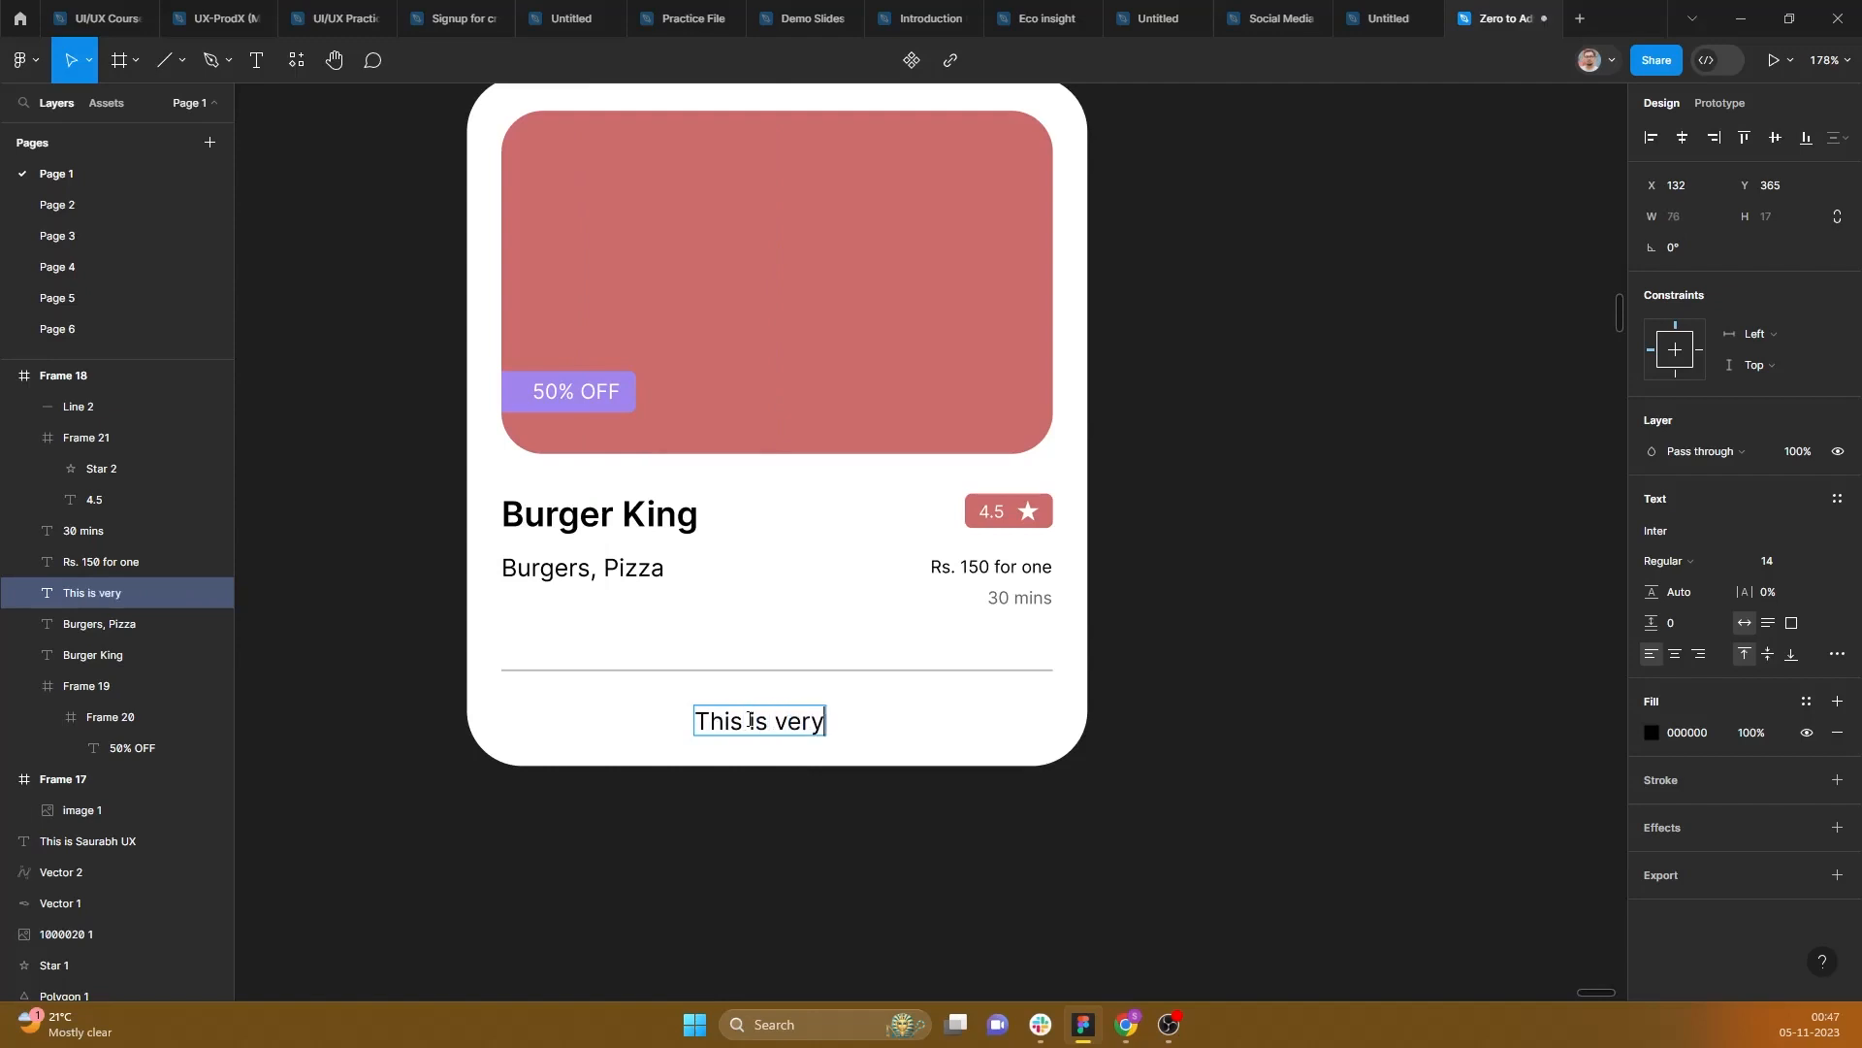
{"action": "type", "text": " popular Burger"}
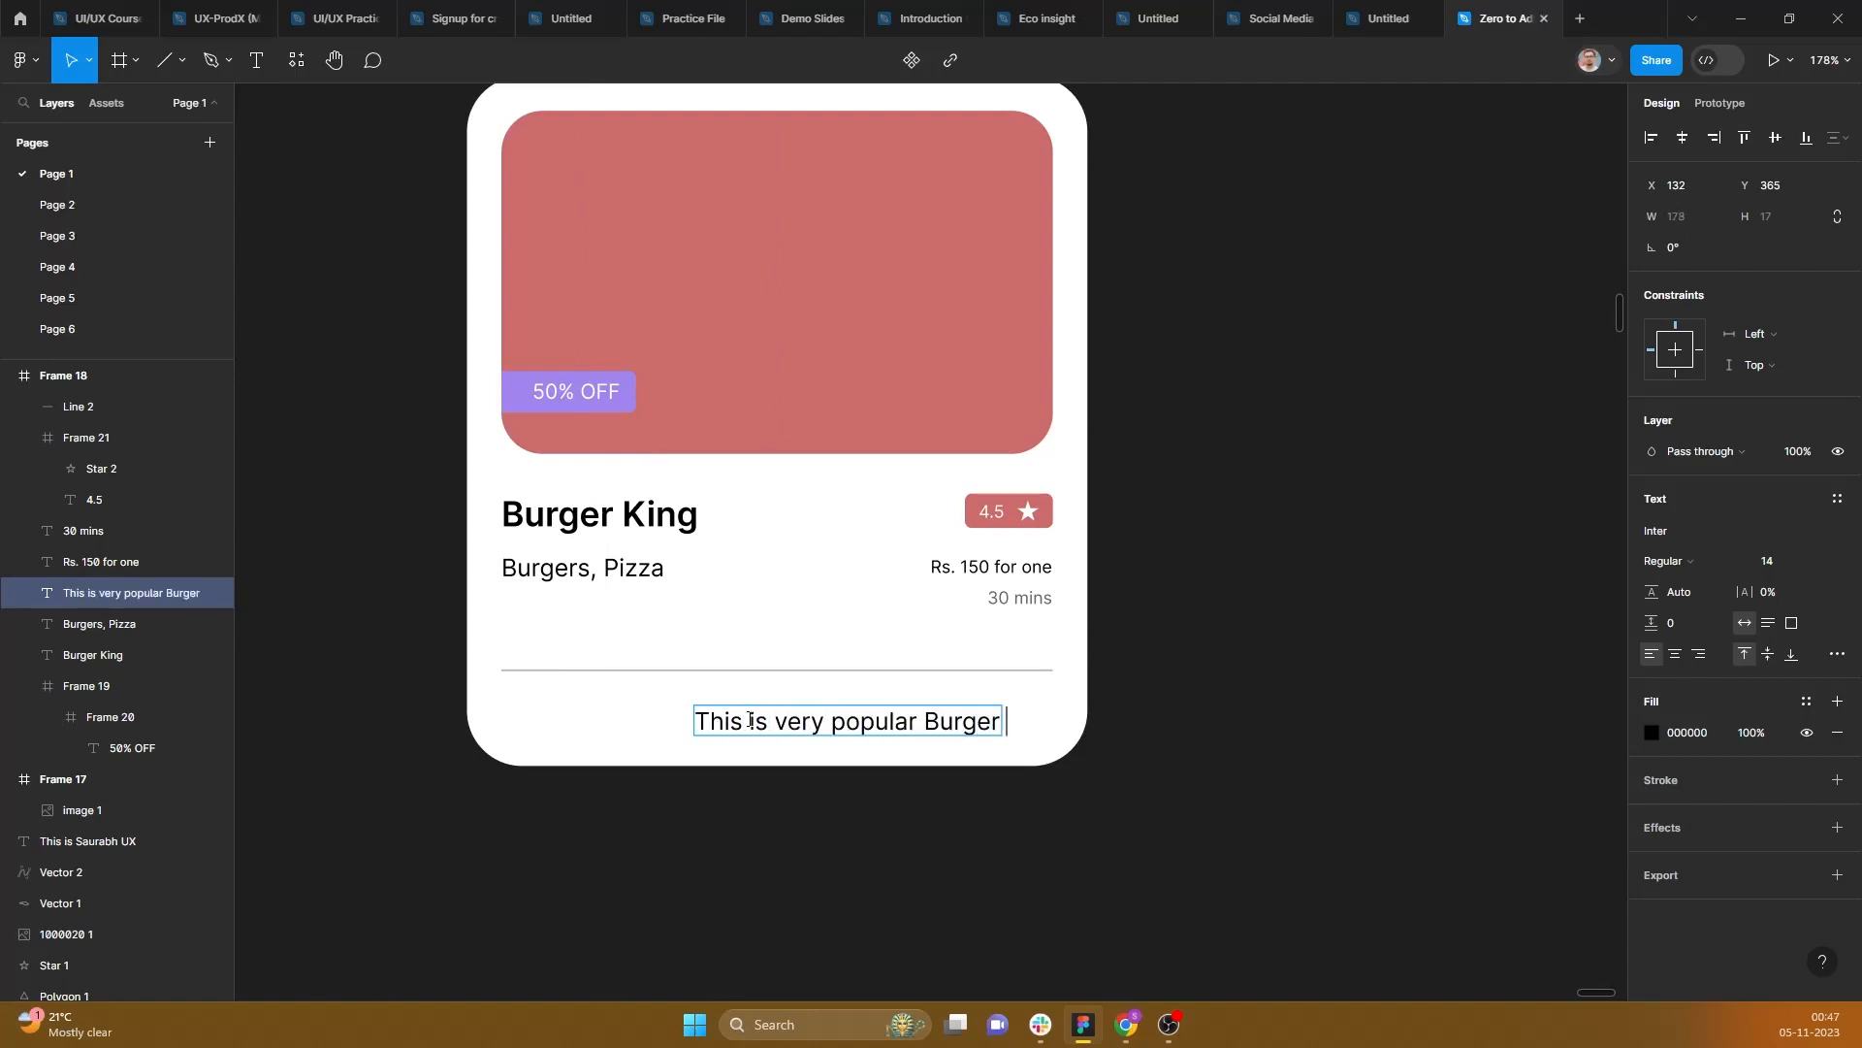
{"action": "key", "text": "BackSpace"}
{"action": "key", "text": "BackSpace"}
{"action": "key", "text": "BackSpace"}
{"action": "key", "text": "BackSpace"}
{"action": "key", "text": "BackSpace"}
{"action": "key", "text": "BackSpace"}
{"action": "type", "text": "place to eat in"}
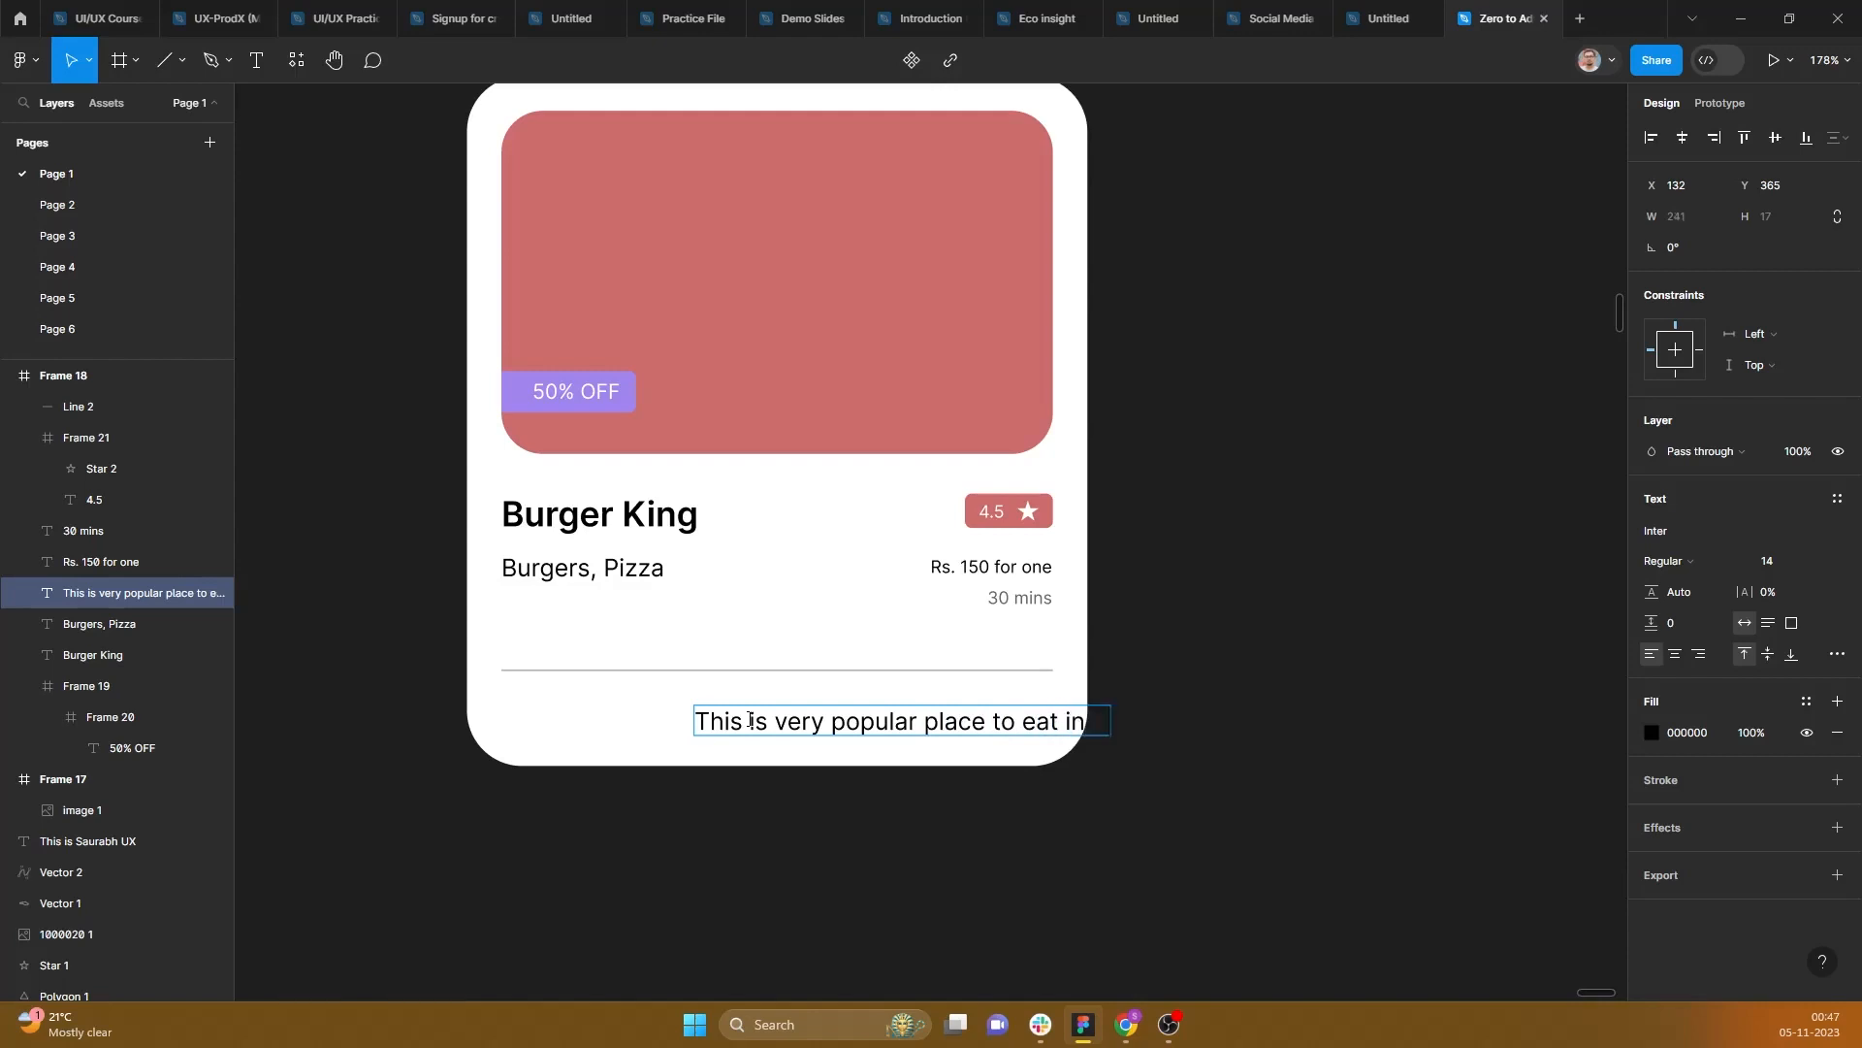
{"action": "key", "text": "Escape"}
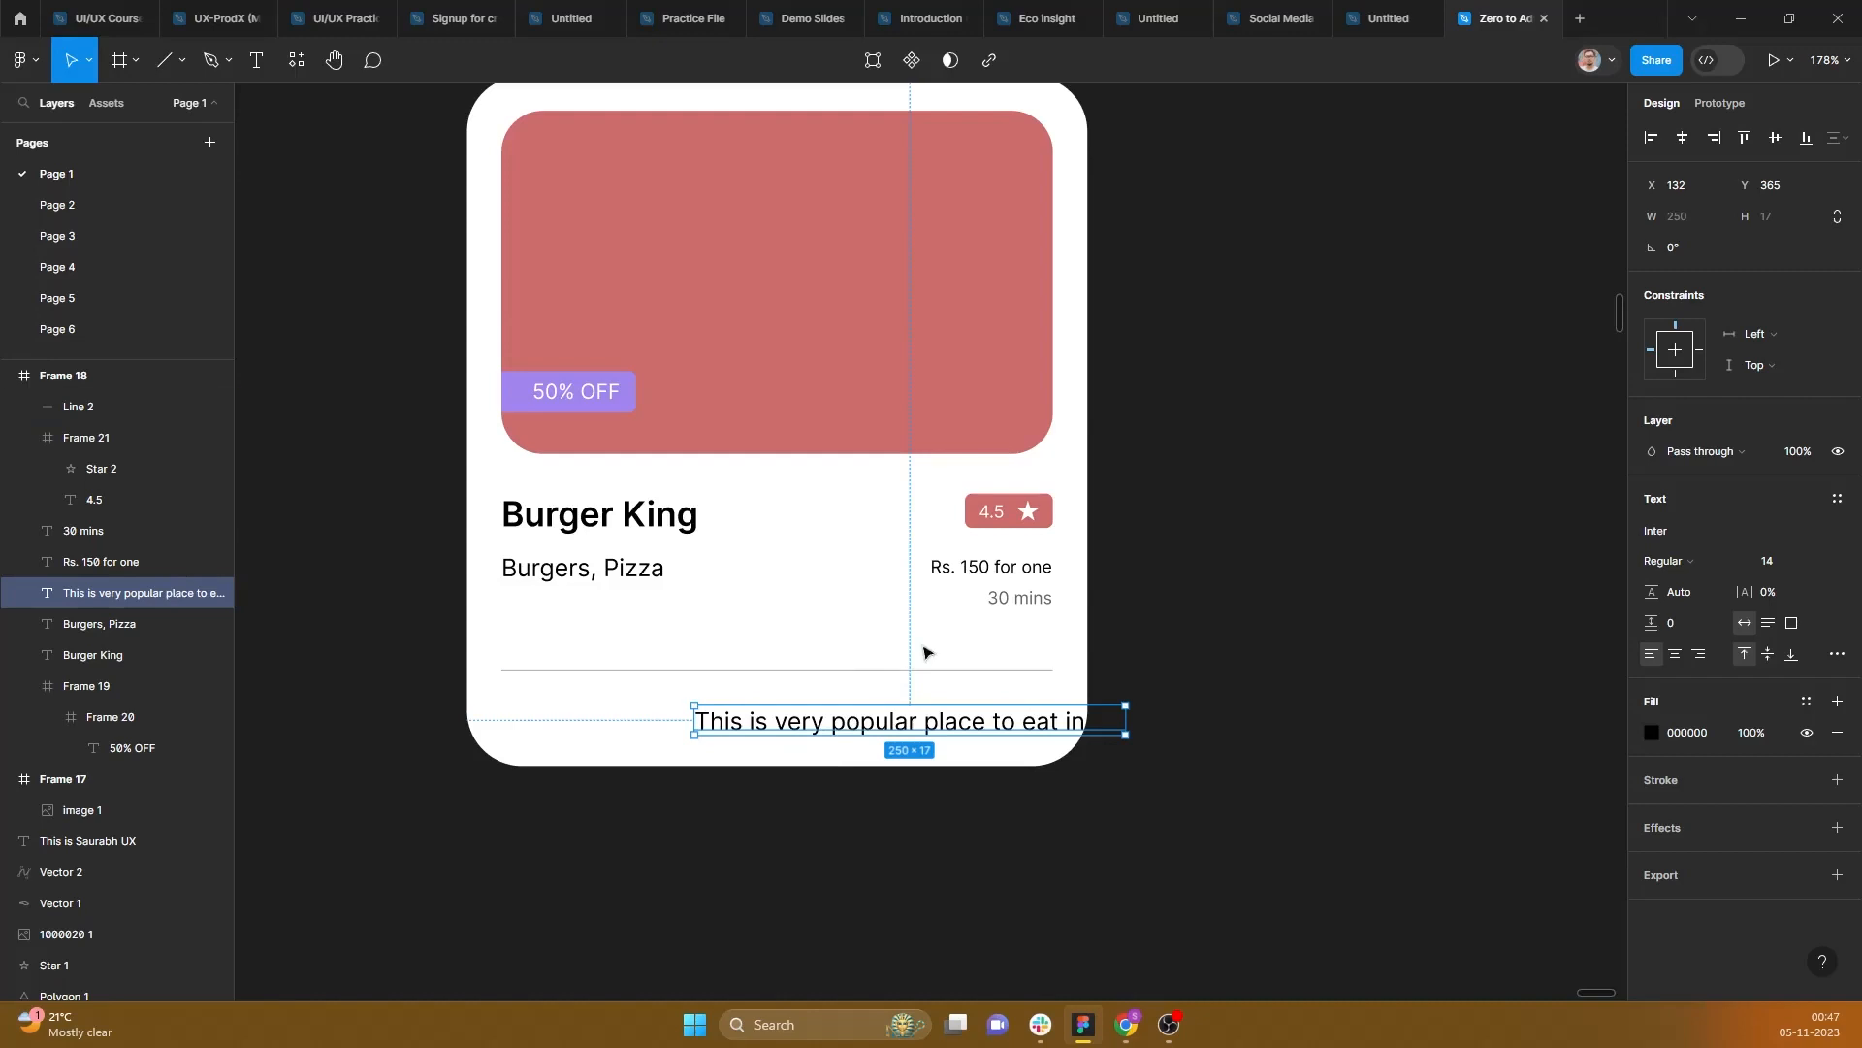
Step: Center the tagline below the divider horizontally in the card and correct its last word to "NCR"
{"action": "left_click", "coordinate": [1683, 137]}
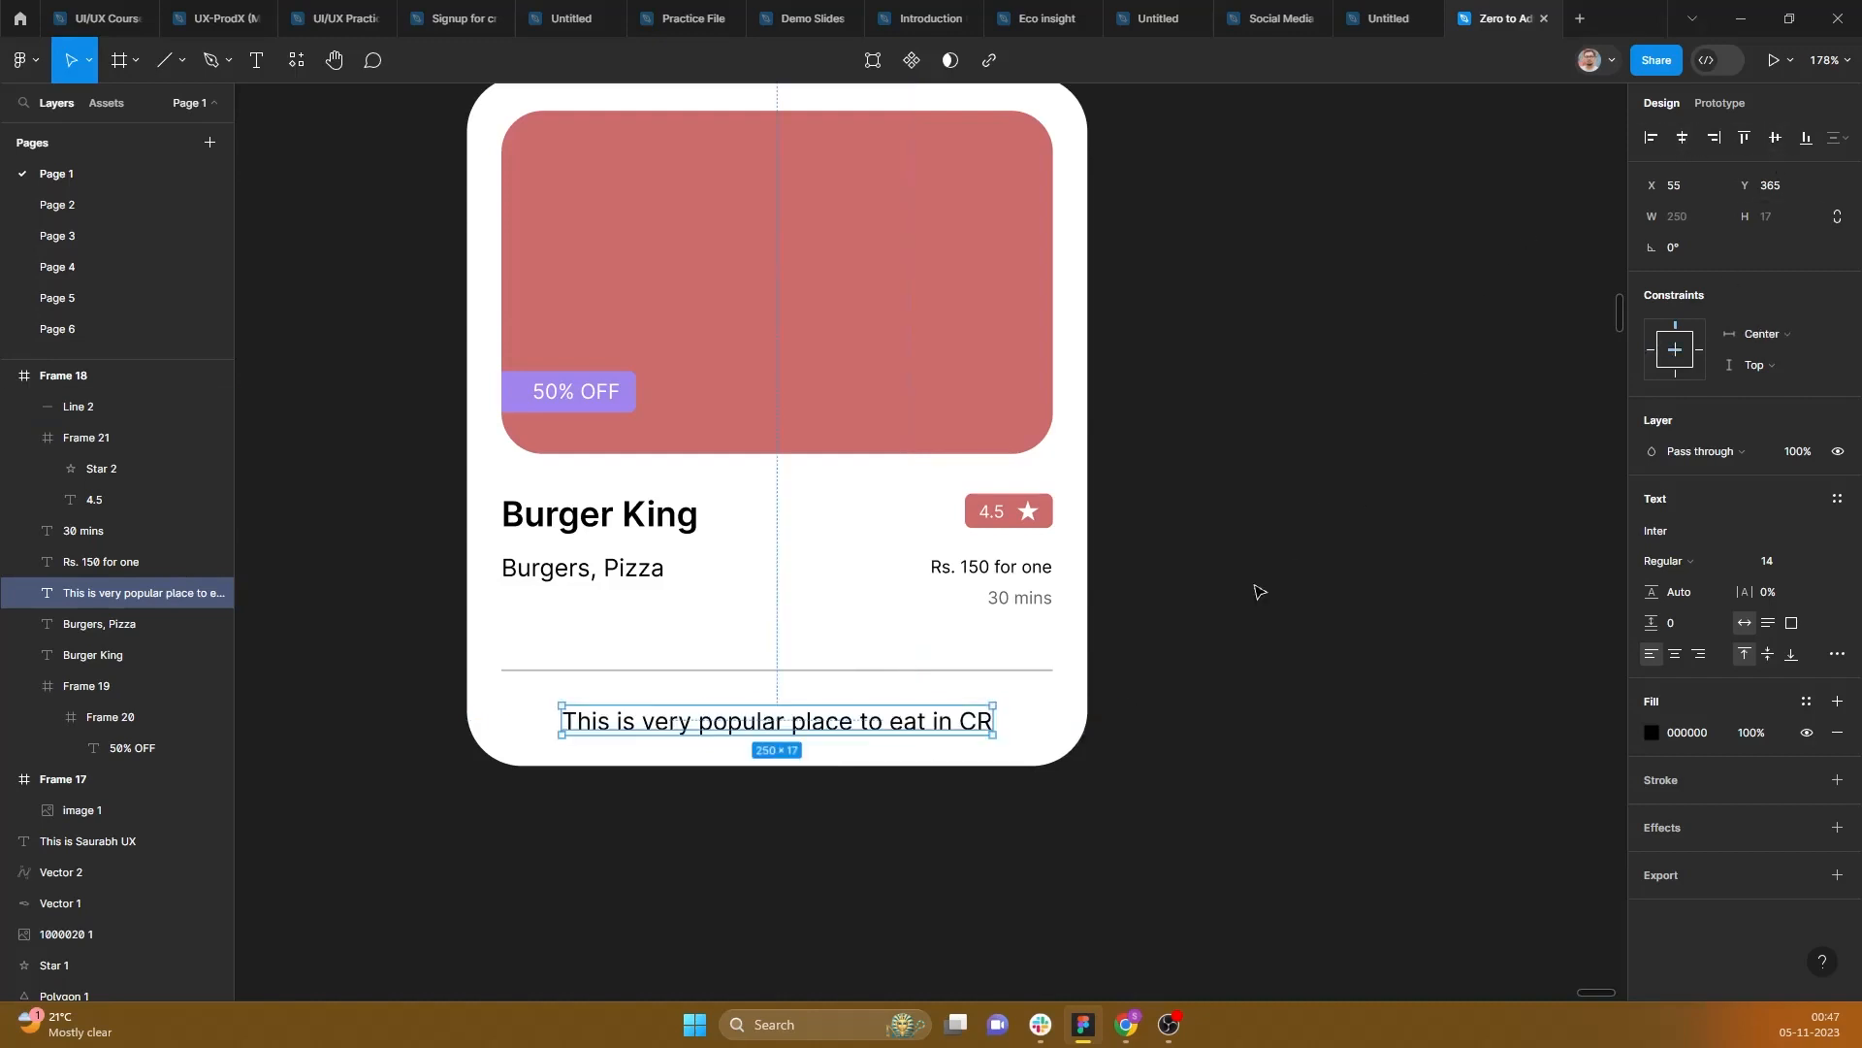
{"action": "double_click", "coordinate": [959, 722]}
{"action": "left_click", "coordinate": [961, 722]}
{"action": "type", "text": "V"}
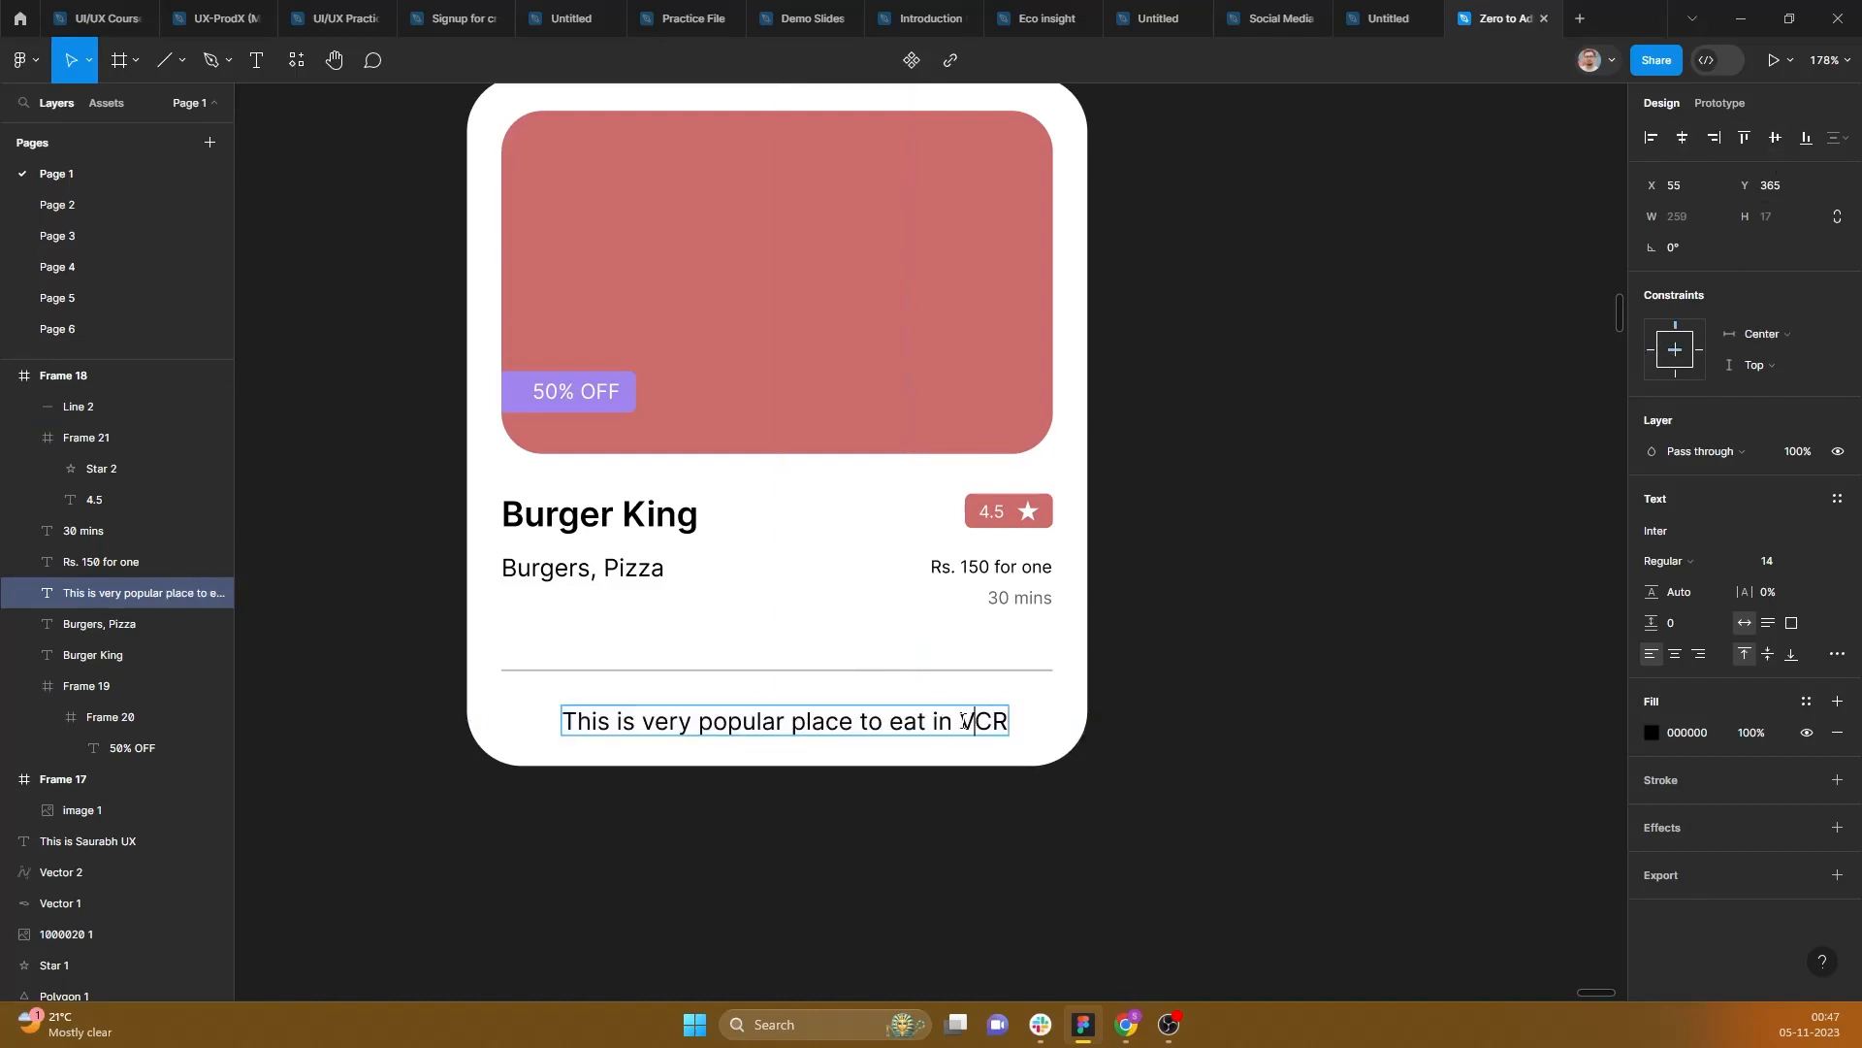
{"action": "key", "text": "BackSpace"}
{"action": "type", "text": "N"}
{"action": "key", "text": "Escape"}
{"action": "left_click", "coordinate": [1312, 585]}
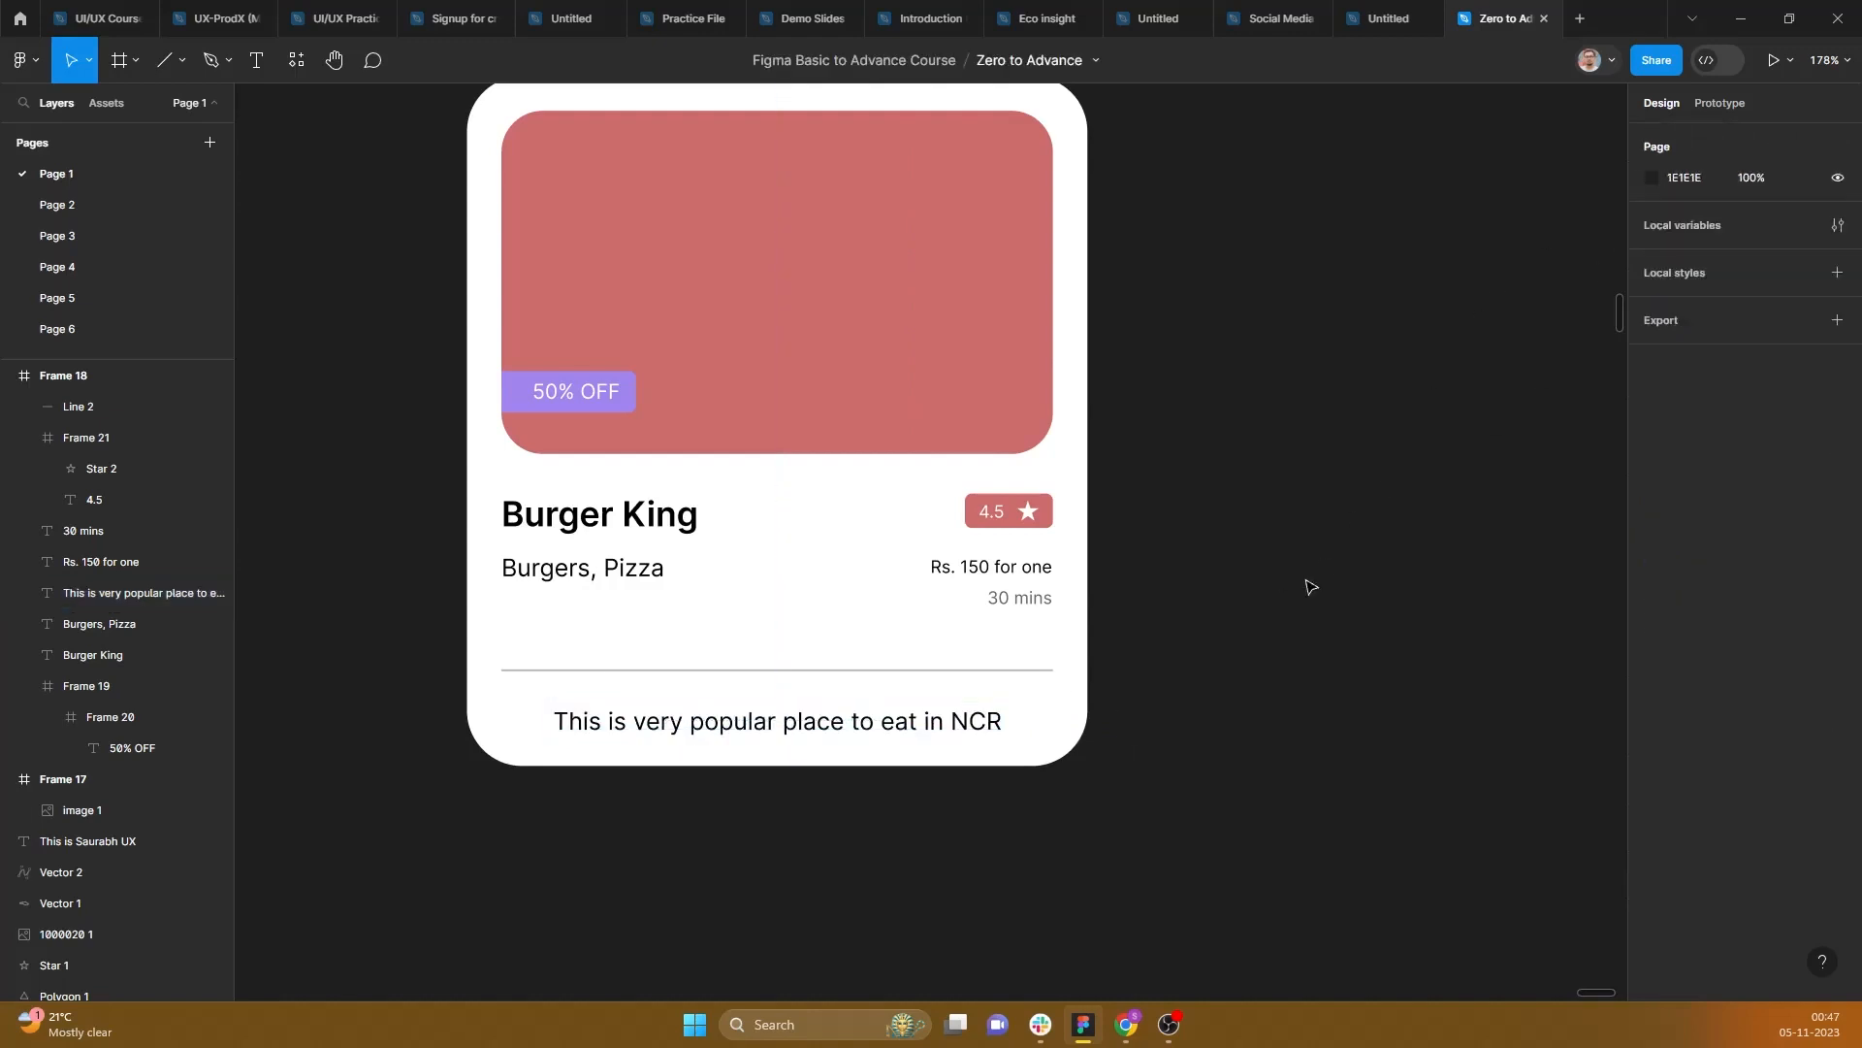
Step: Review the card's parts: the image frame, discount tag, title and cuisine texts, and rating badge
{"action": "scroll", "coordinate": [1311, 586], "scroll_direction": "down", "scroll_amount": 3}
{"action": "scroll", "coordinate": [1310, 586], "scroll_direction": "down", "scroll_amount": 1}
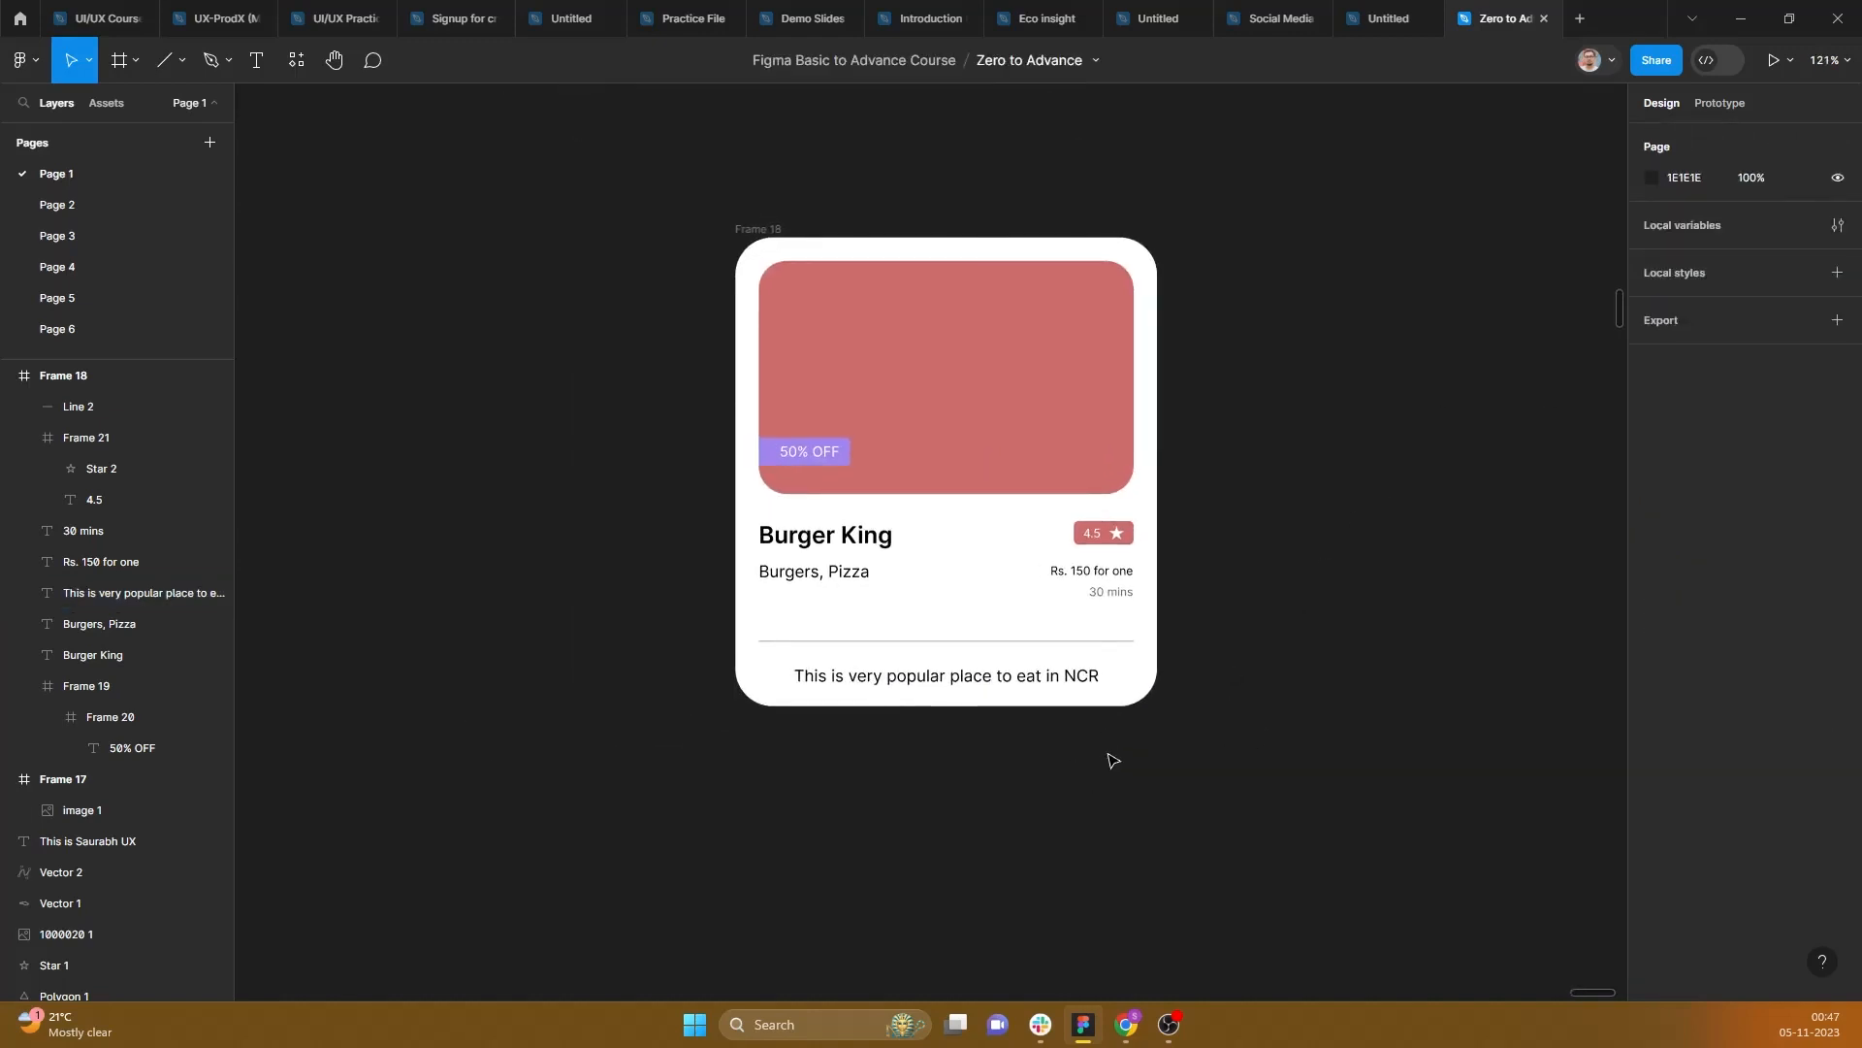
{"action": "left_click_drag", "start_coordinate": [1372, 556], "coordinate": [1246, 561]}
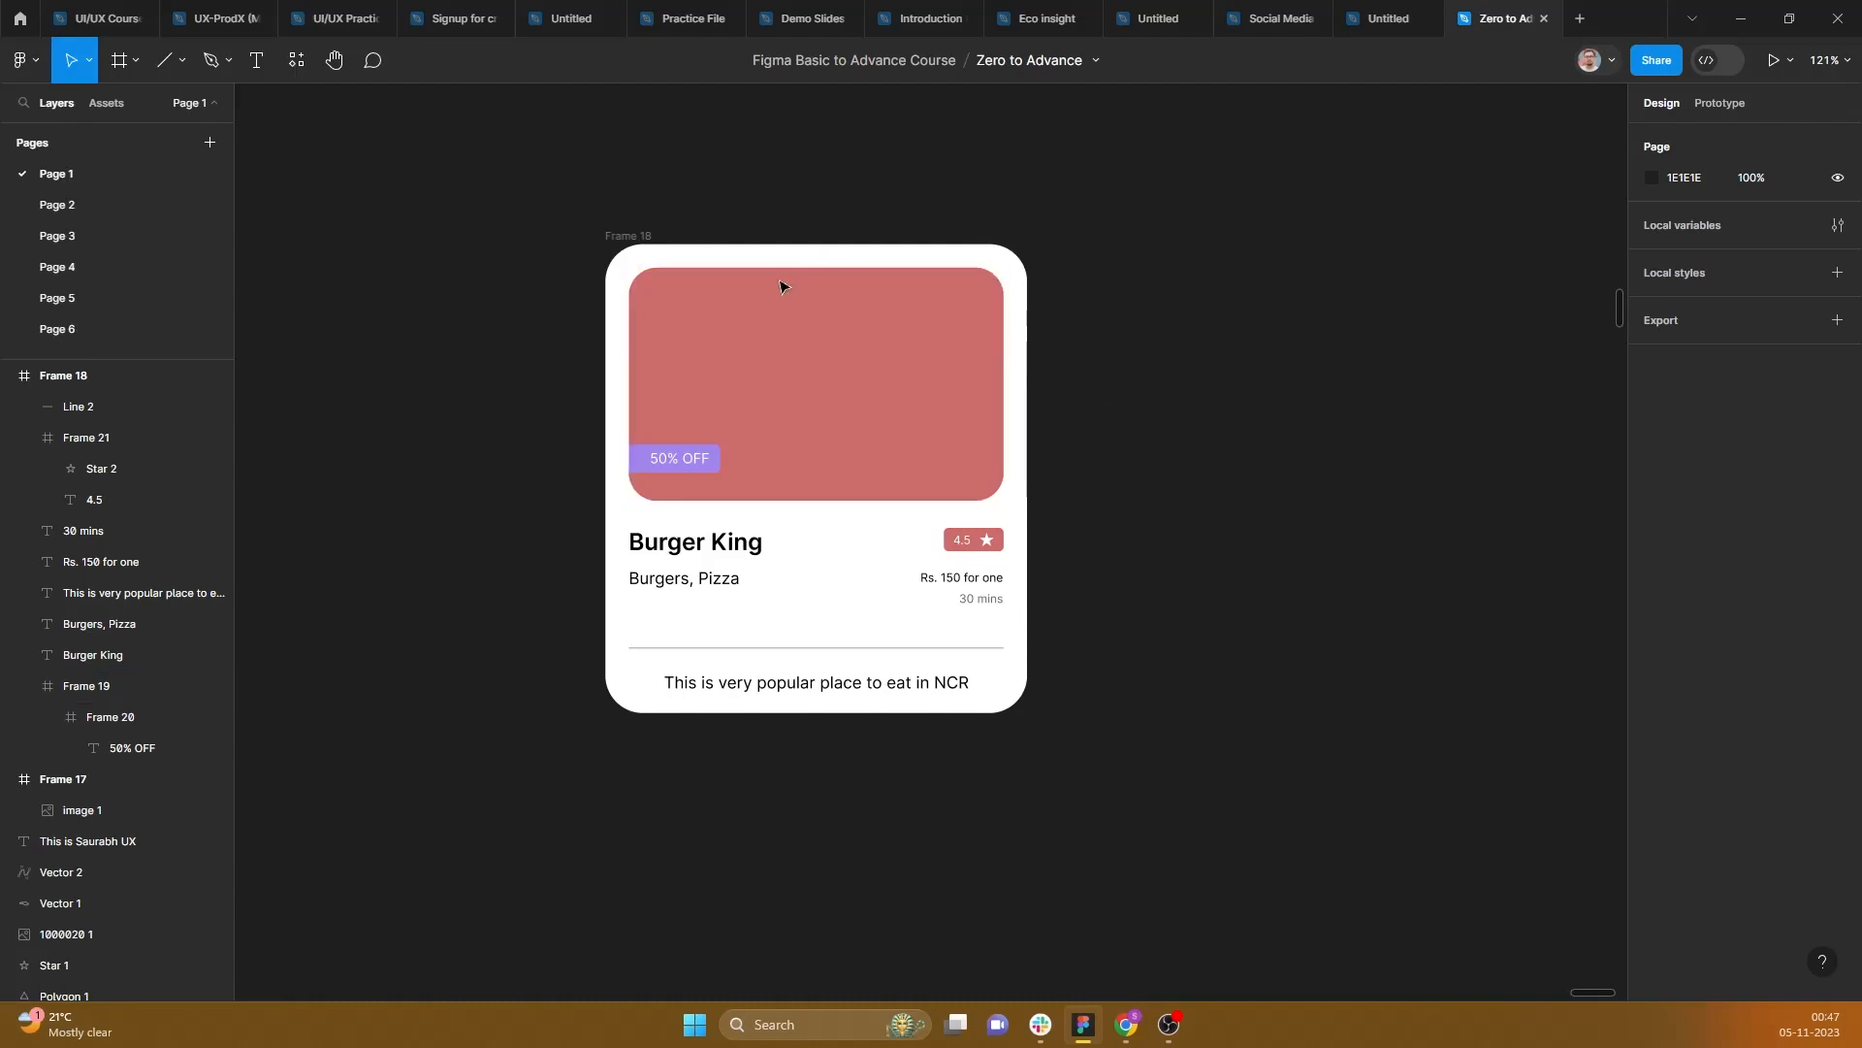
{"action": "left_click", "coordinate": [711, 309]}
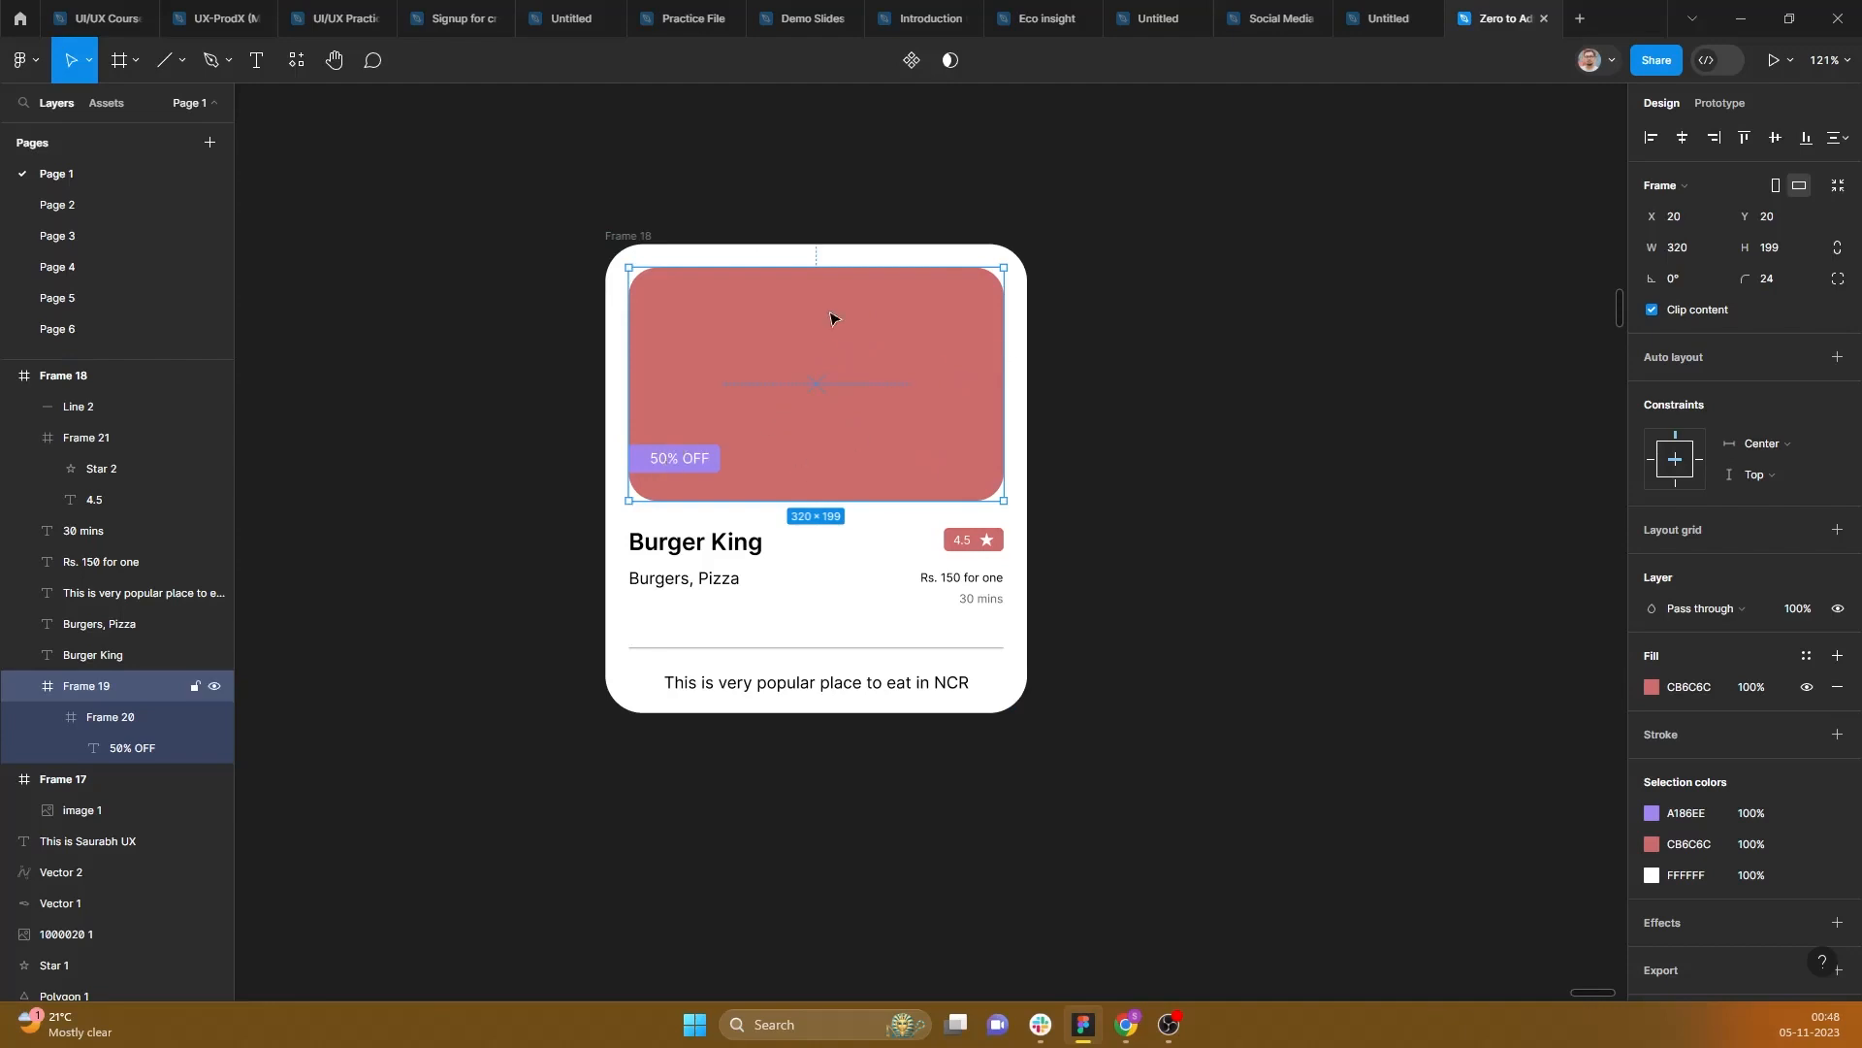
{"action": "left_click", "coordinate": [671, 464]}
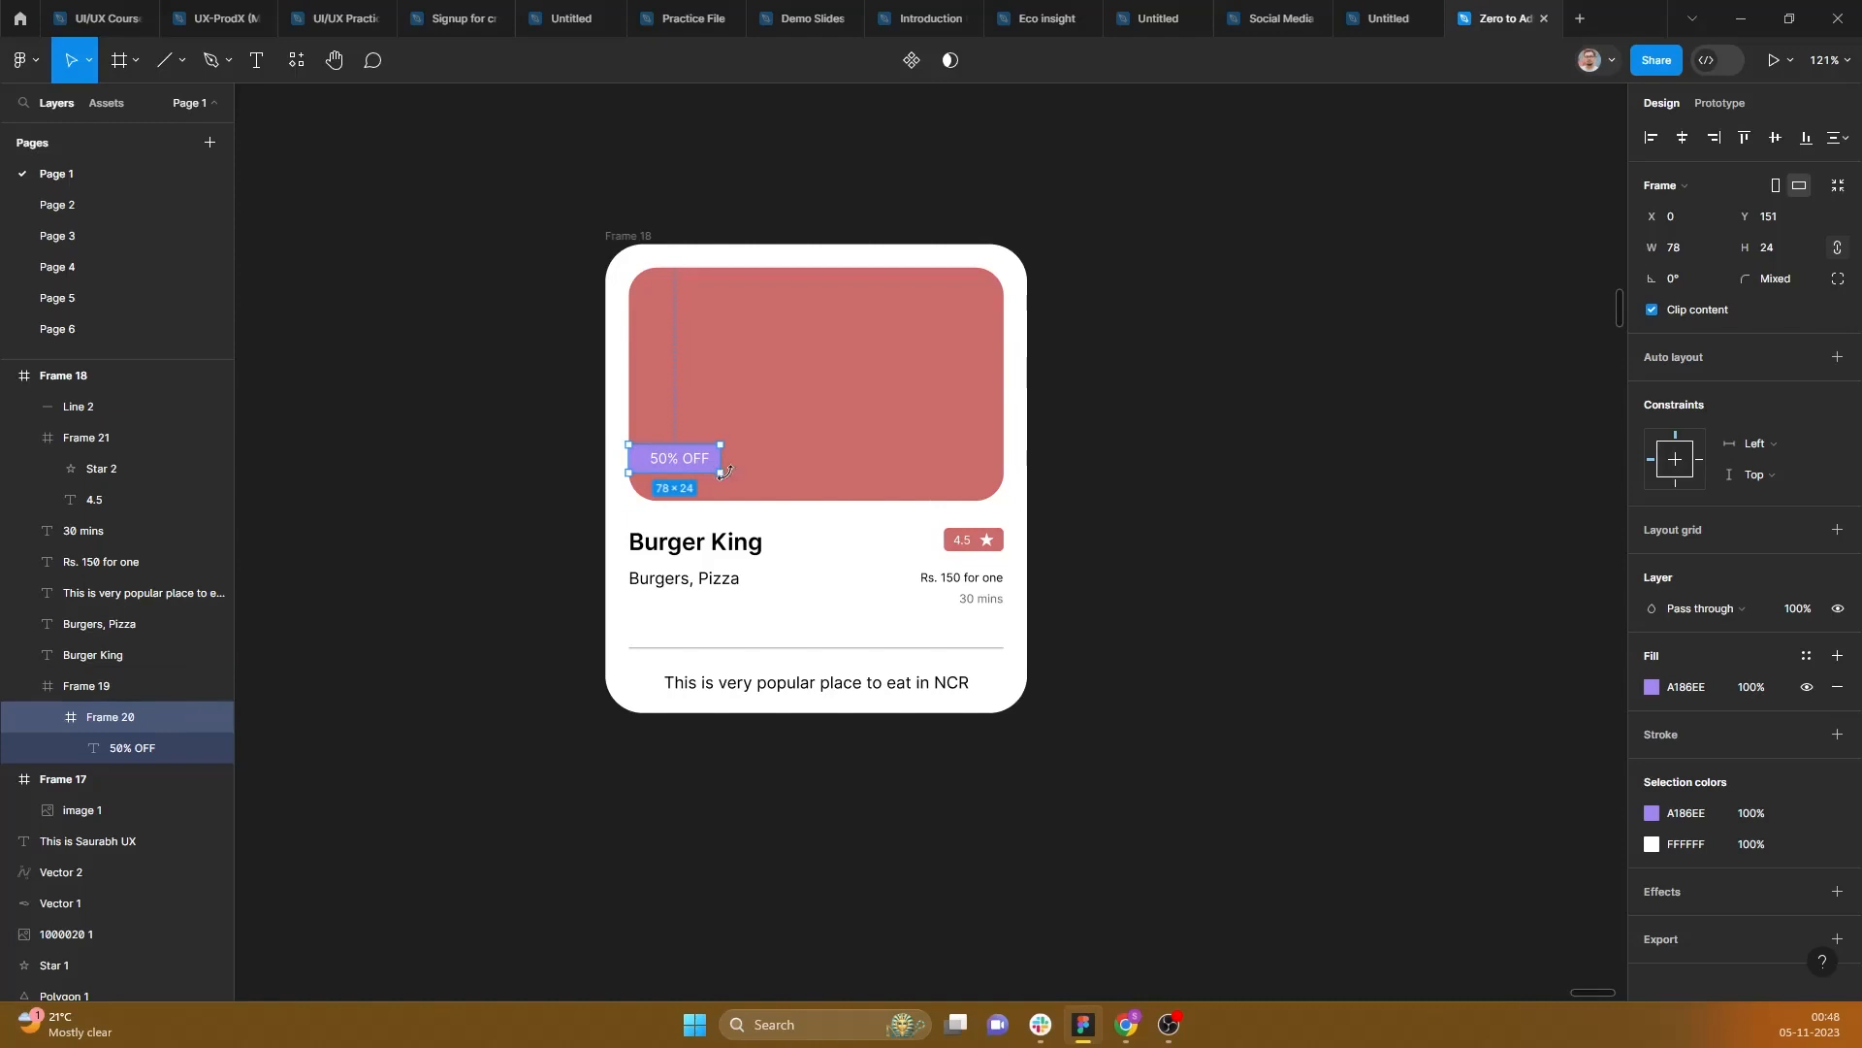
{"action": "scroll", "coordinate": [718, 504], "scroll_direction": "down", "scroll_amount": 1}
{"action": "left_click", "coordinate": [711, 523]}
{"action": "left_click", "coordinate": [708, 556]}
{"action": "left_click", "coordinate": [705, 517]}
{"action": "left_click", "coordinate": [708, 558]}
{"action": "left_click", "coordinate": [711, 517]}
{"action": "left_click", "coordinate": [708, 554]}
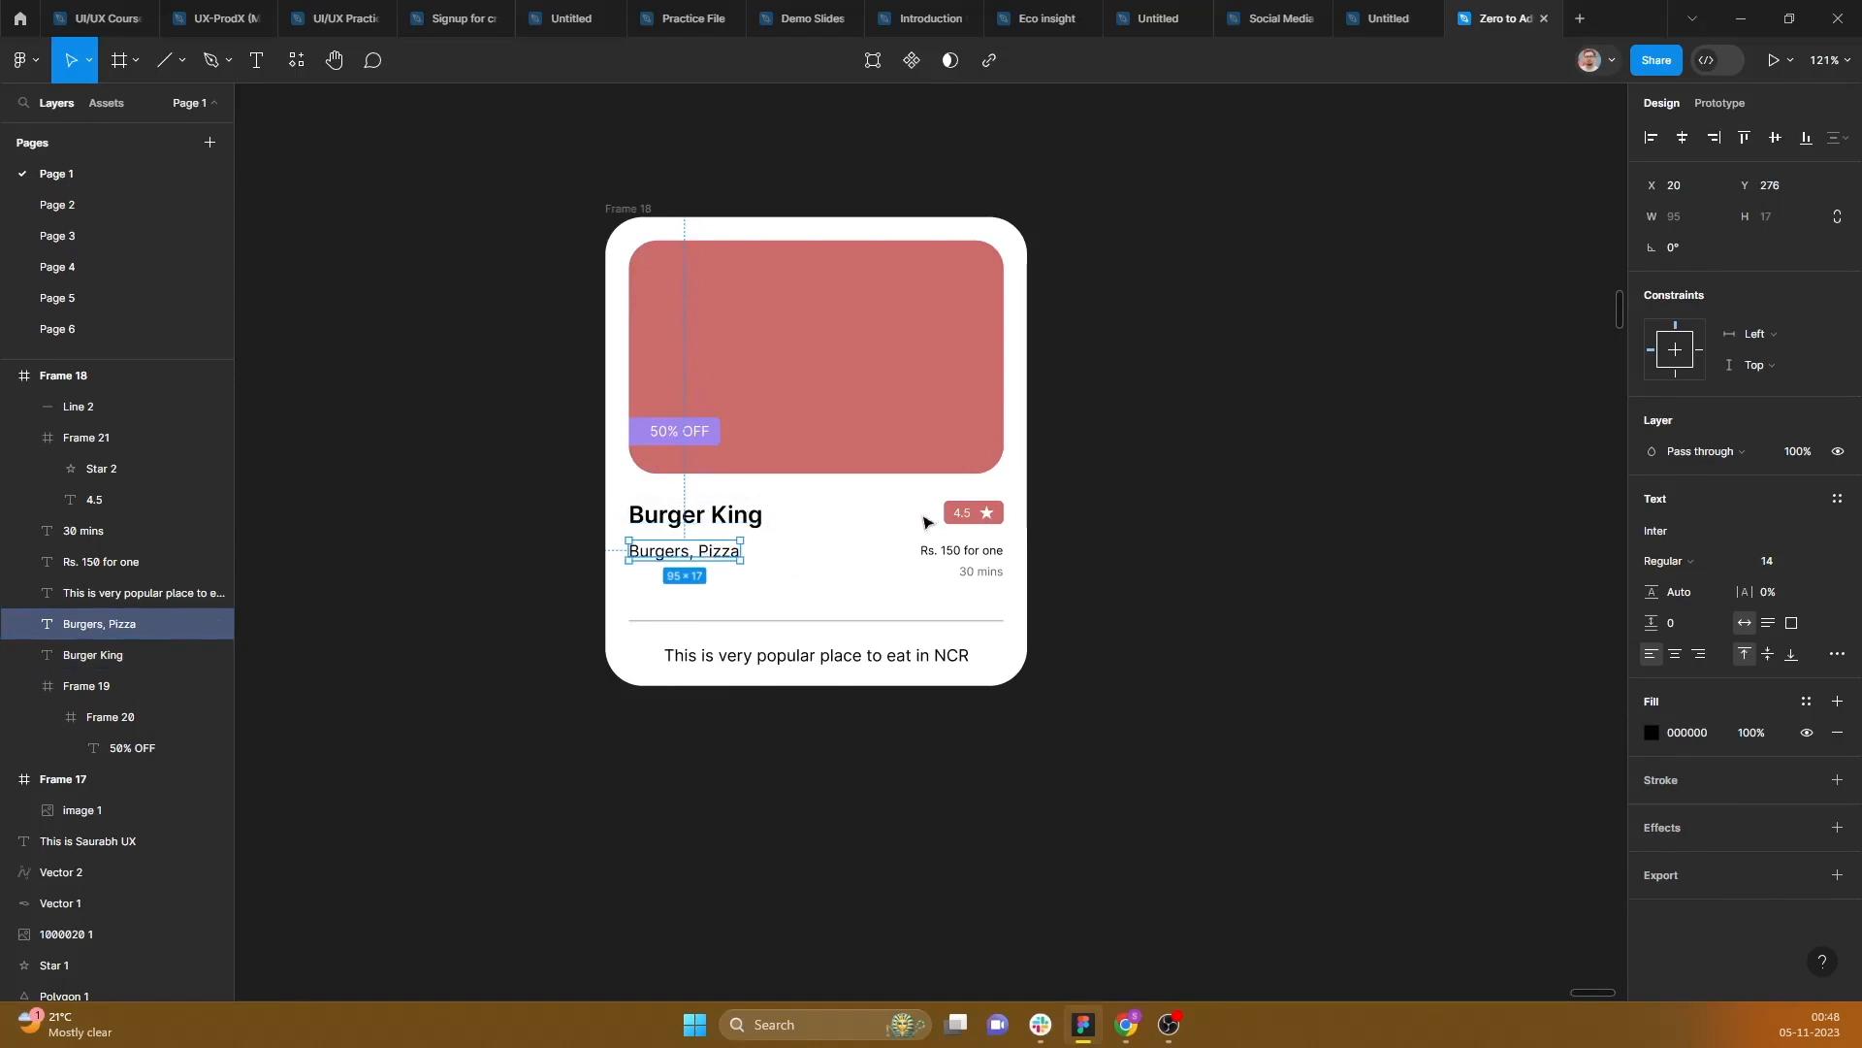
{"action": "left_click", "coordinate": [973, 512]}
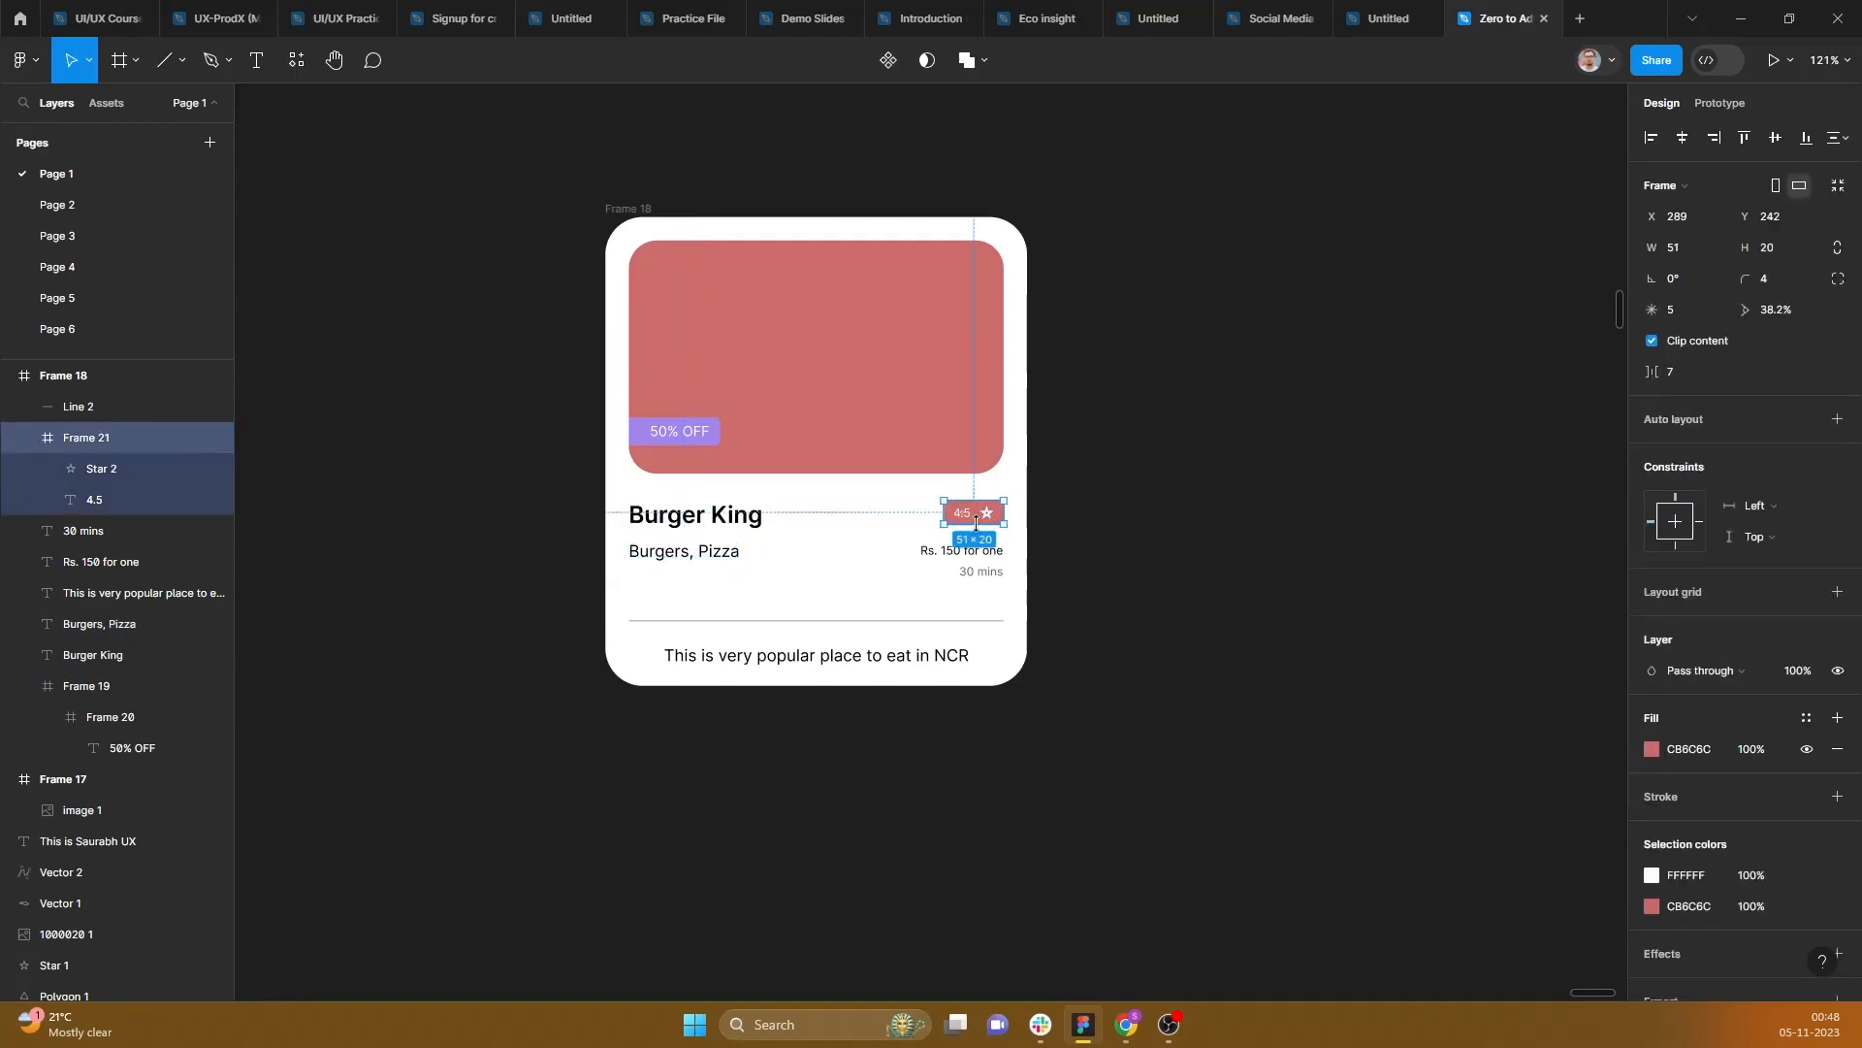
{"action": "scroll", "coordinate": [987, 524], "scroll_direction": "down", "scroll_amount": 2}
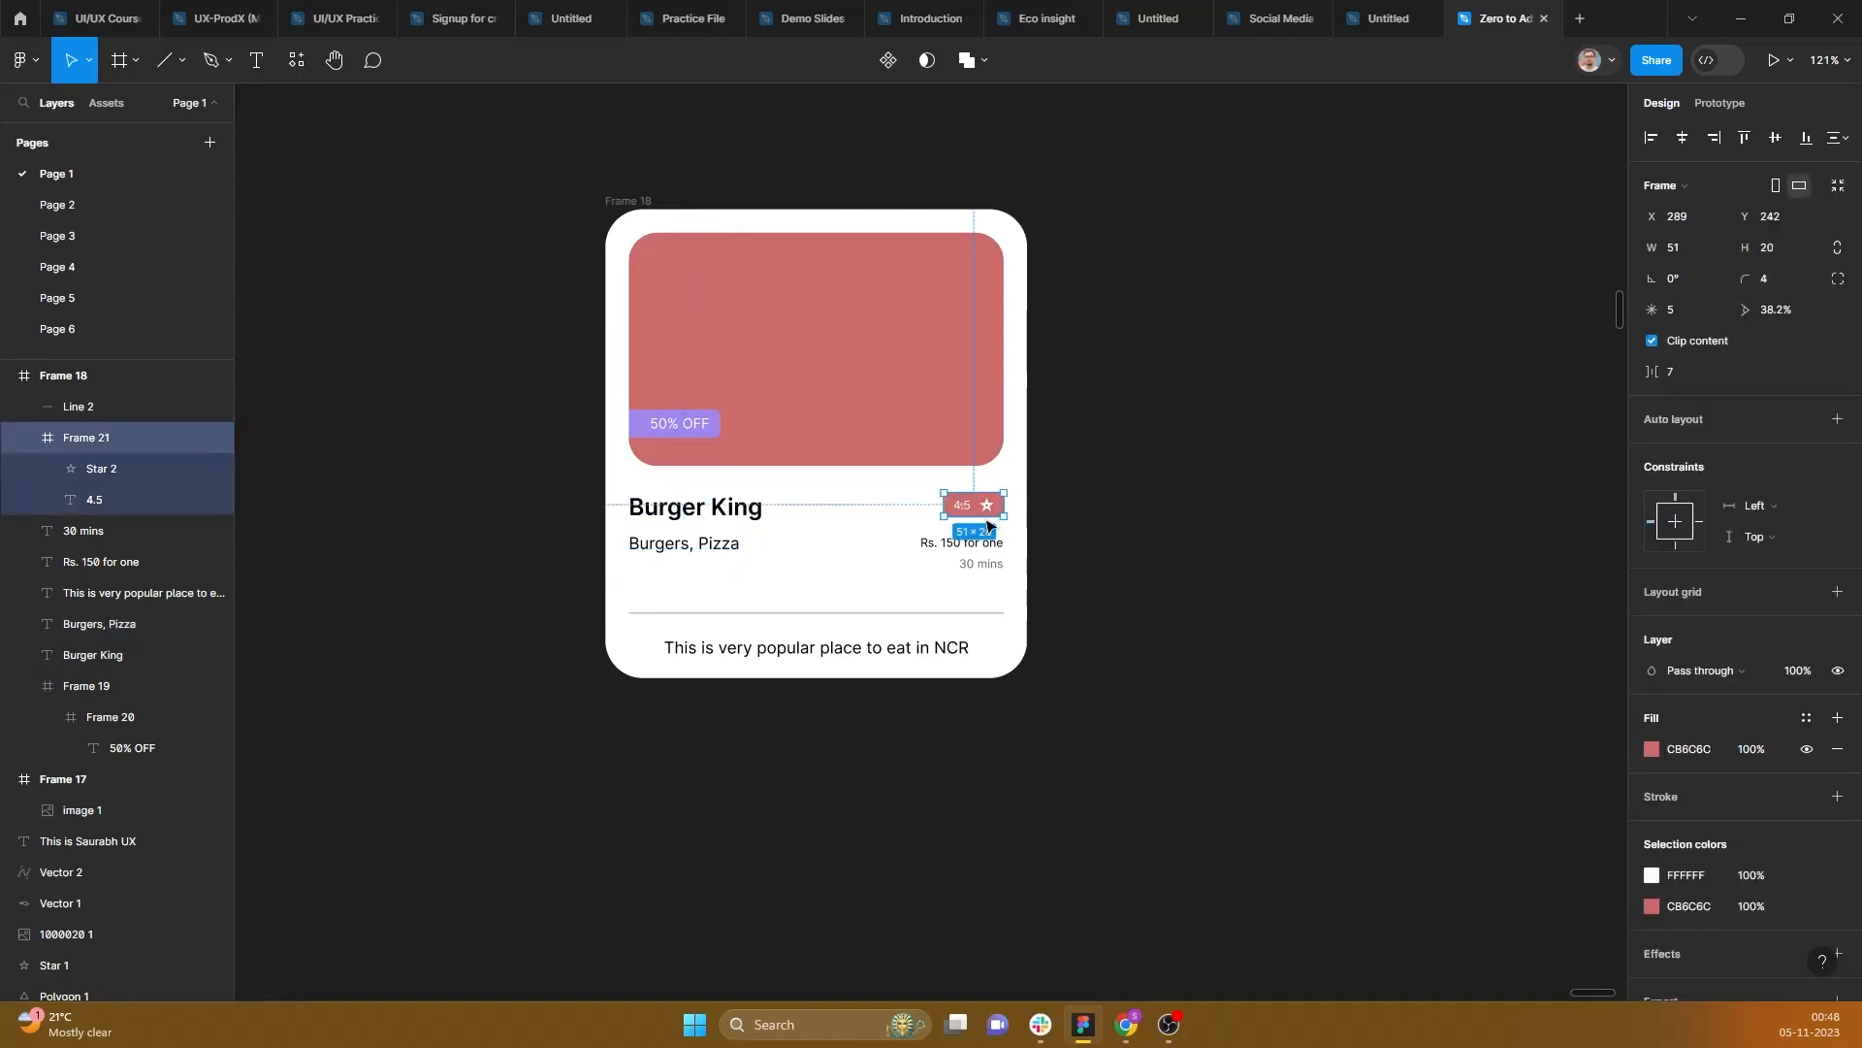
{"action": "left_click", "coordinate": [1068, 499]}
{"action": "scroll", "coordinate": [1068, 498], "scroll_direction": "down", "scroll_amount": 5}
{"action": "left_click_drag", "start_coordinate": [1110, 475], "coordinate": [867, 477]}
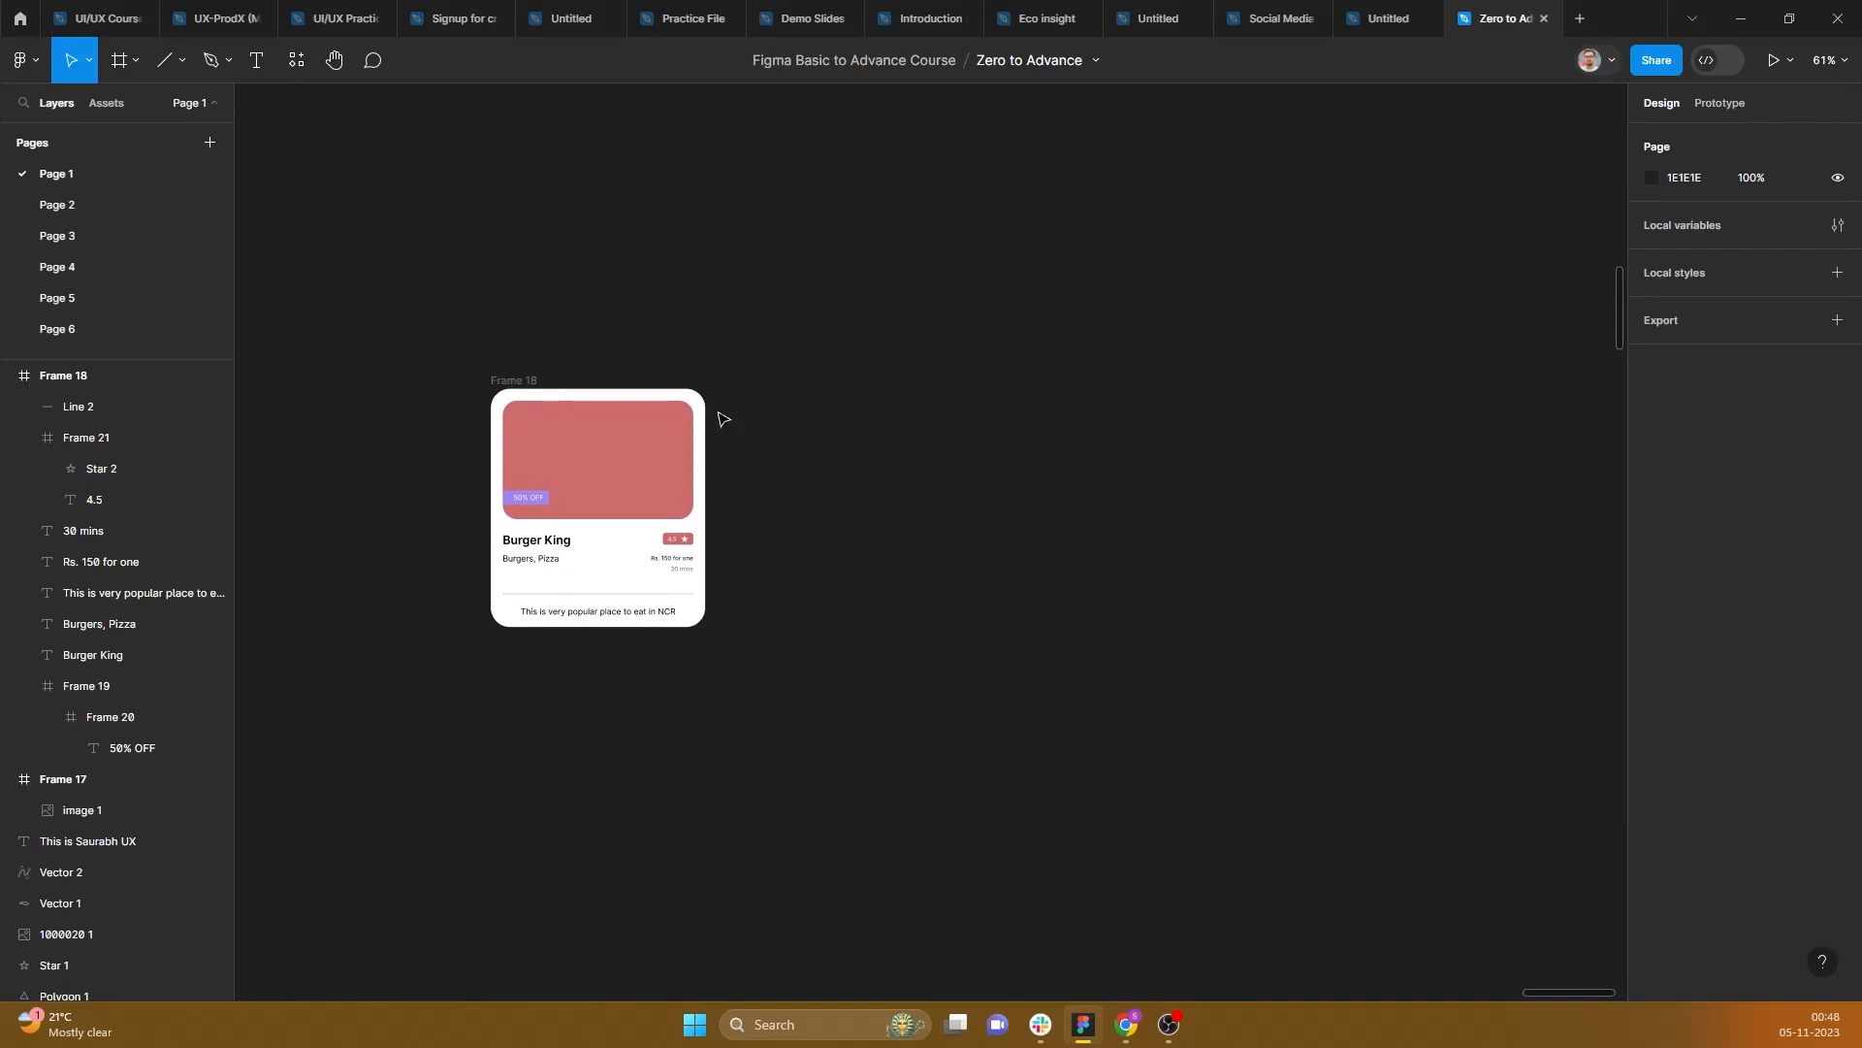
Step: Widen the whole card frame to about 789 to test how its contents respond, and undo the resize
{"action": "left_click", "coordinate": [498, 621]}
{"action": "scroll", "coordinate": [498, 622], "scroll_direction": "up", "scroll_amount": 3}
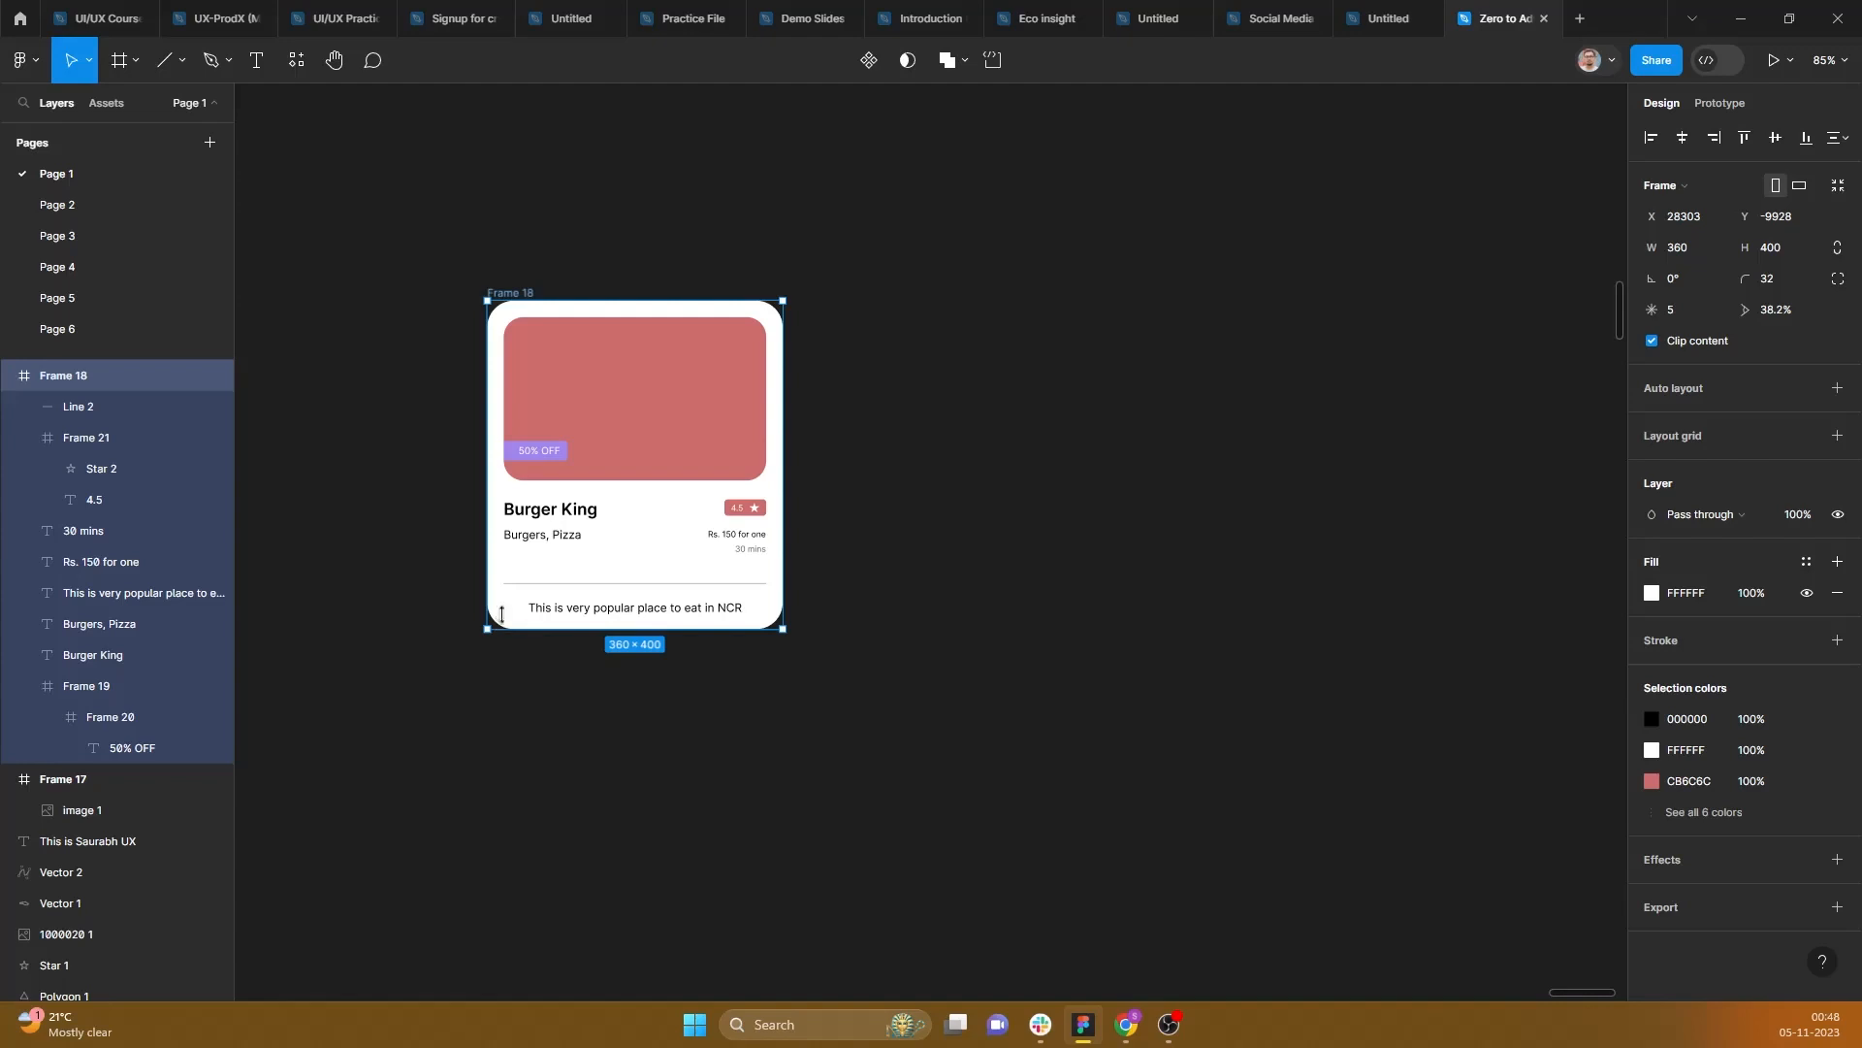
{"action": "scroll", "coordinate": [747, 470], "scroll_direction": "up", "scroll_amount": 5}
{"action": "scroll", "coordinate": [741, 469], "scroll_direction": "down", "scroll_amount": 4}
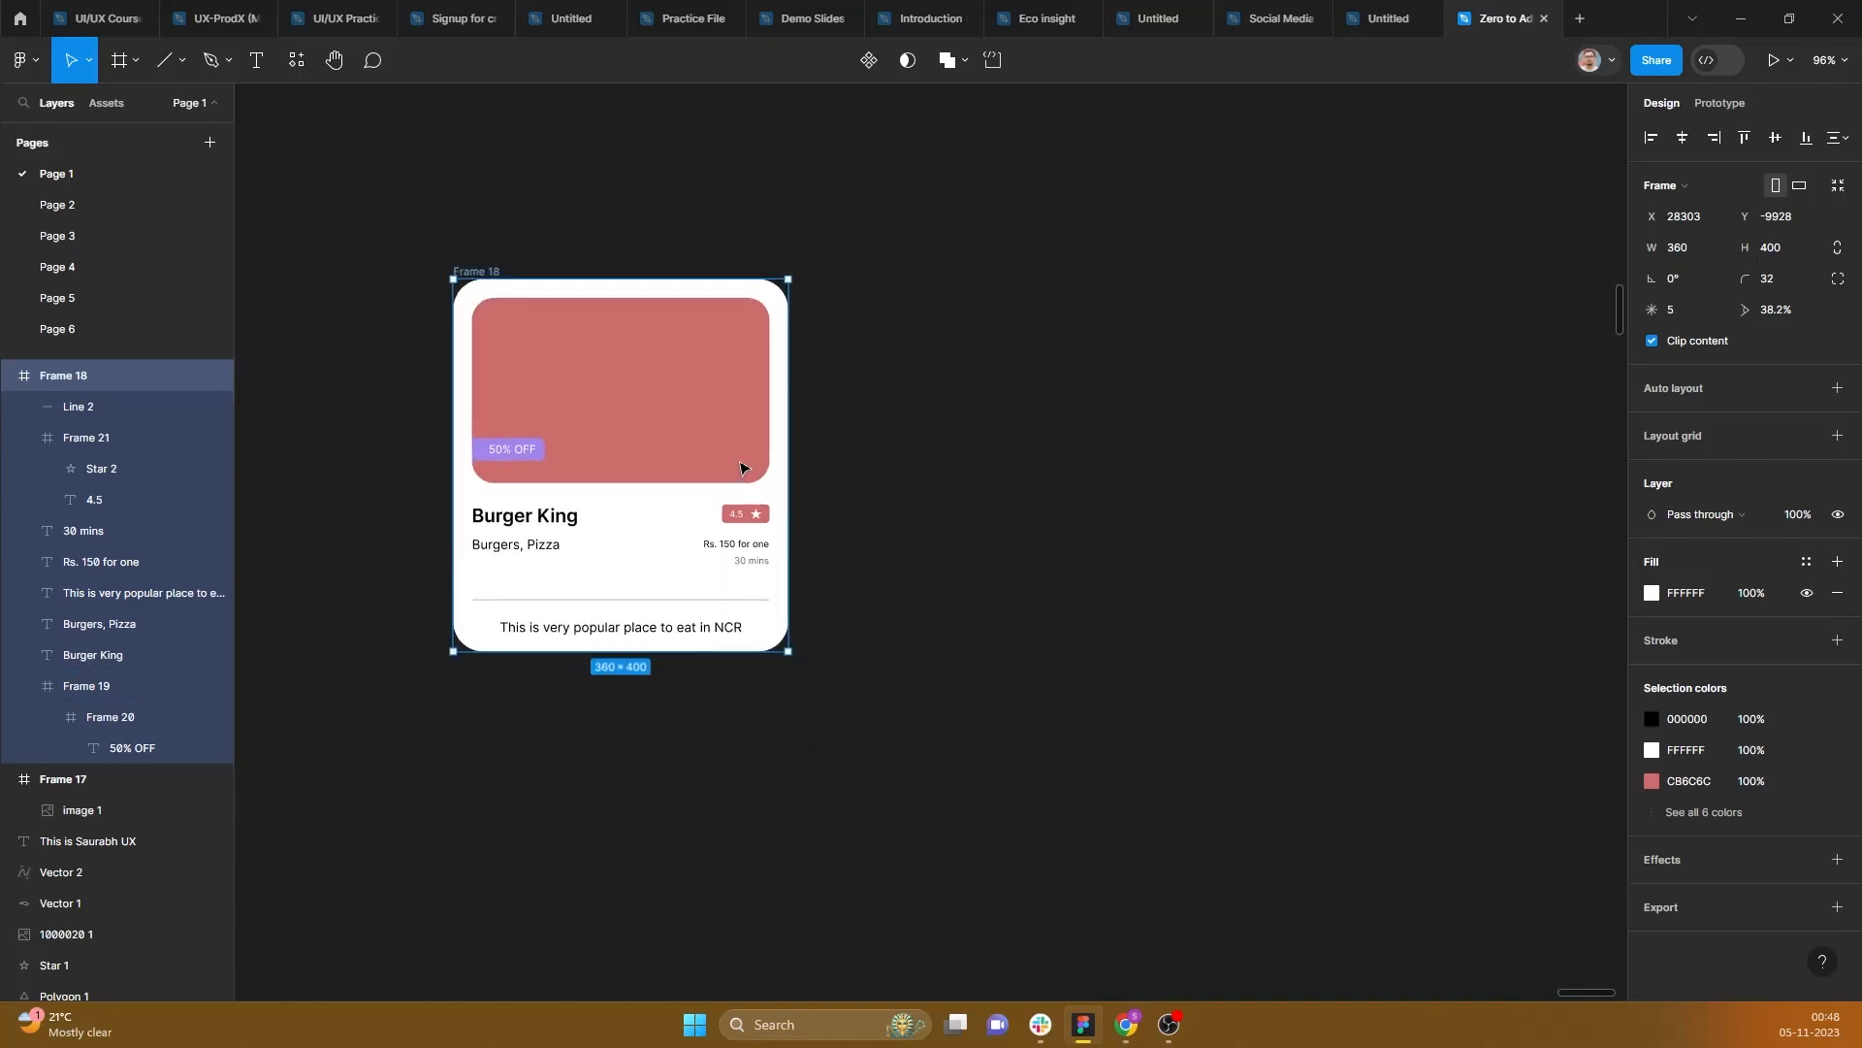
{"action": "left_click_drag", "start_coordinate": [788, 429], "coordinate": [1187, 435]}
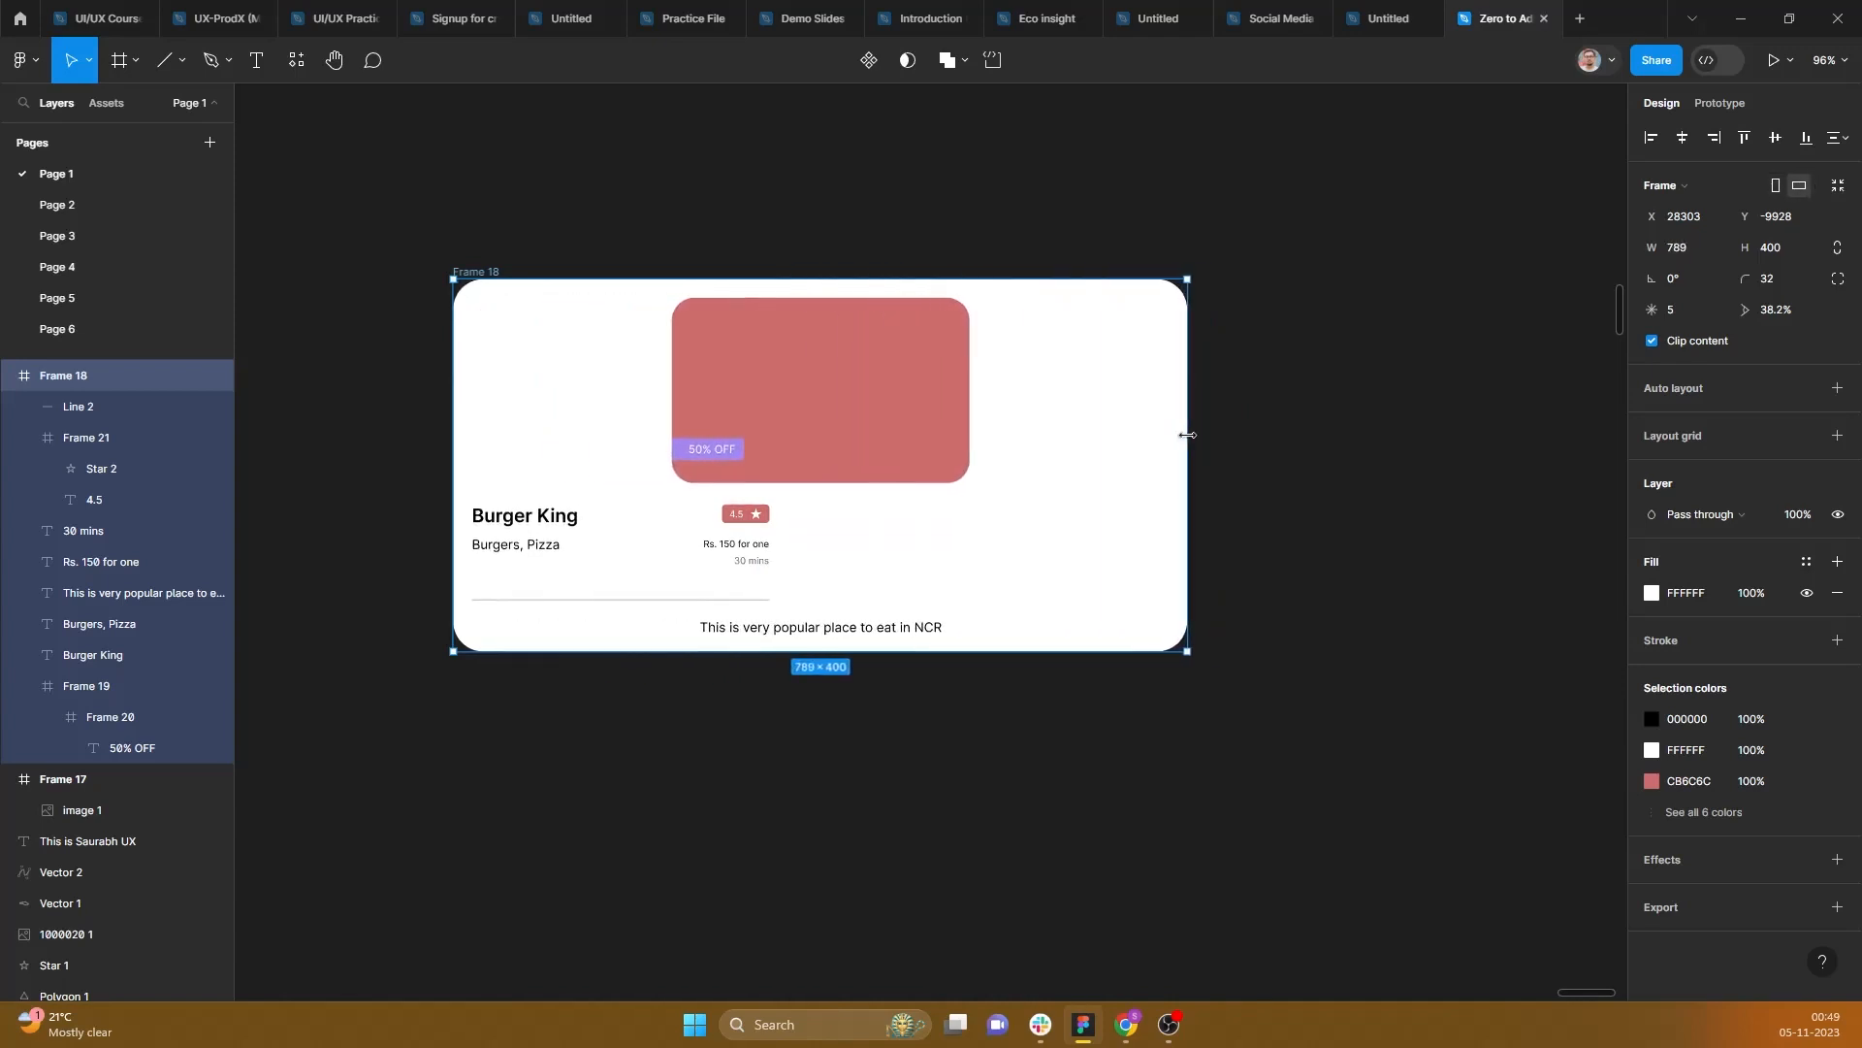
{"action": "key", "text": "ctrl+z"}
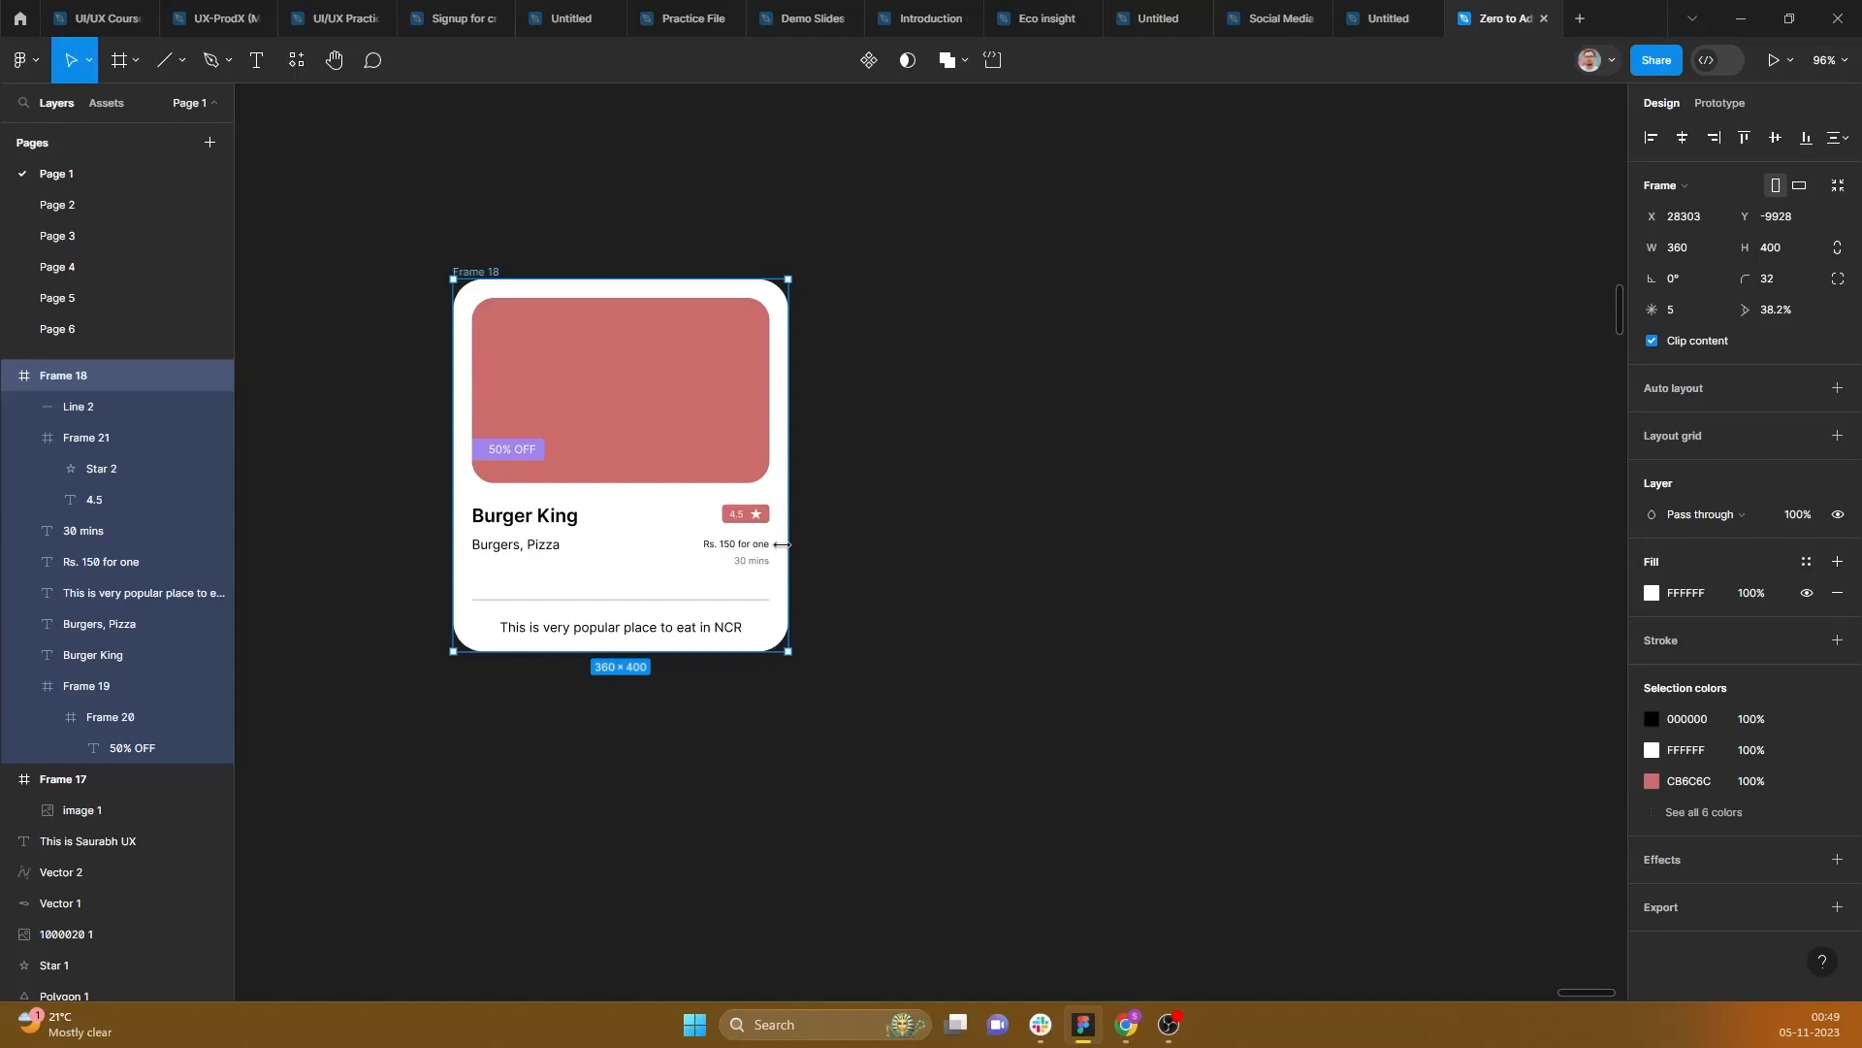
Step: Set the "Burger King" title's constraints to Left horizontally and Top and bottom vertically
{"action": "left_click", "coordinate": [529, 529]}
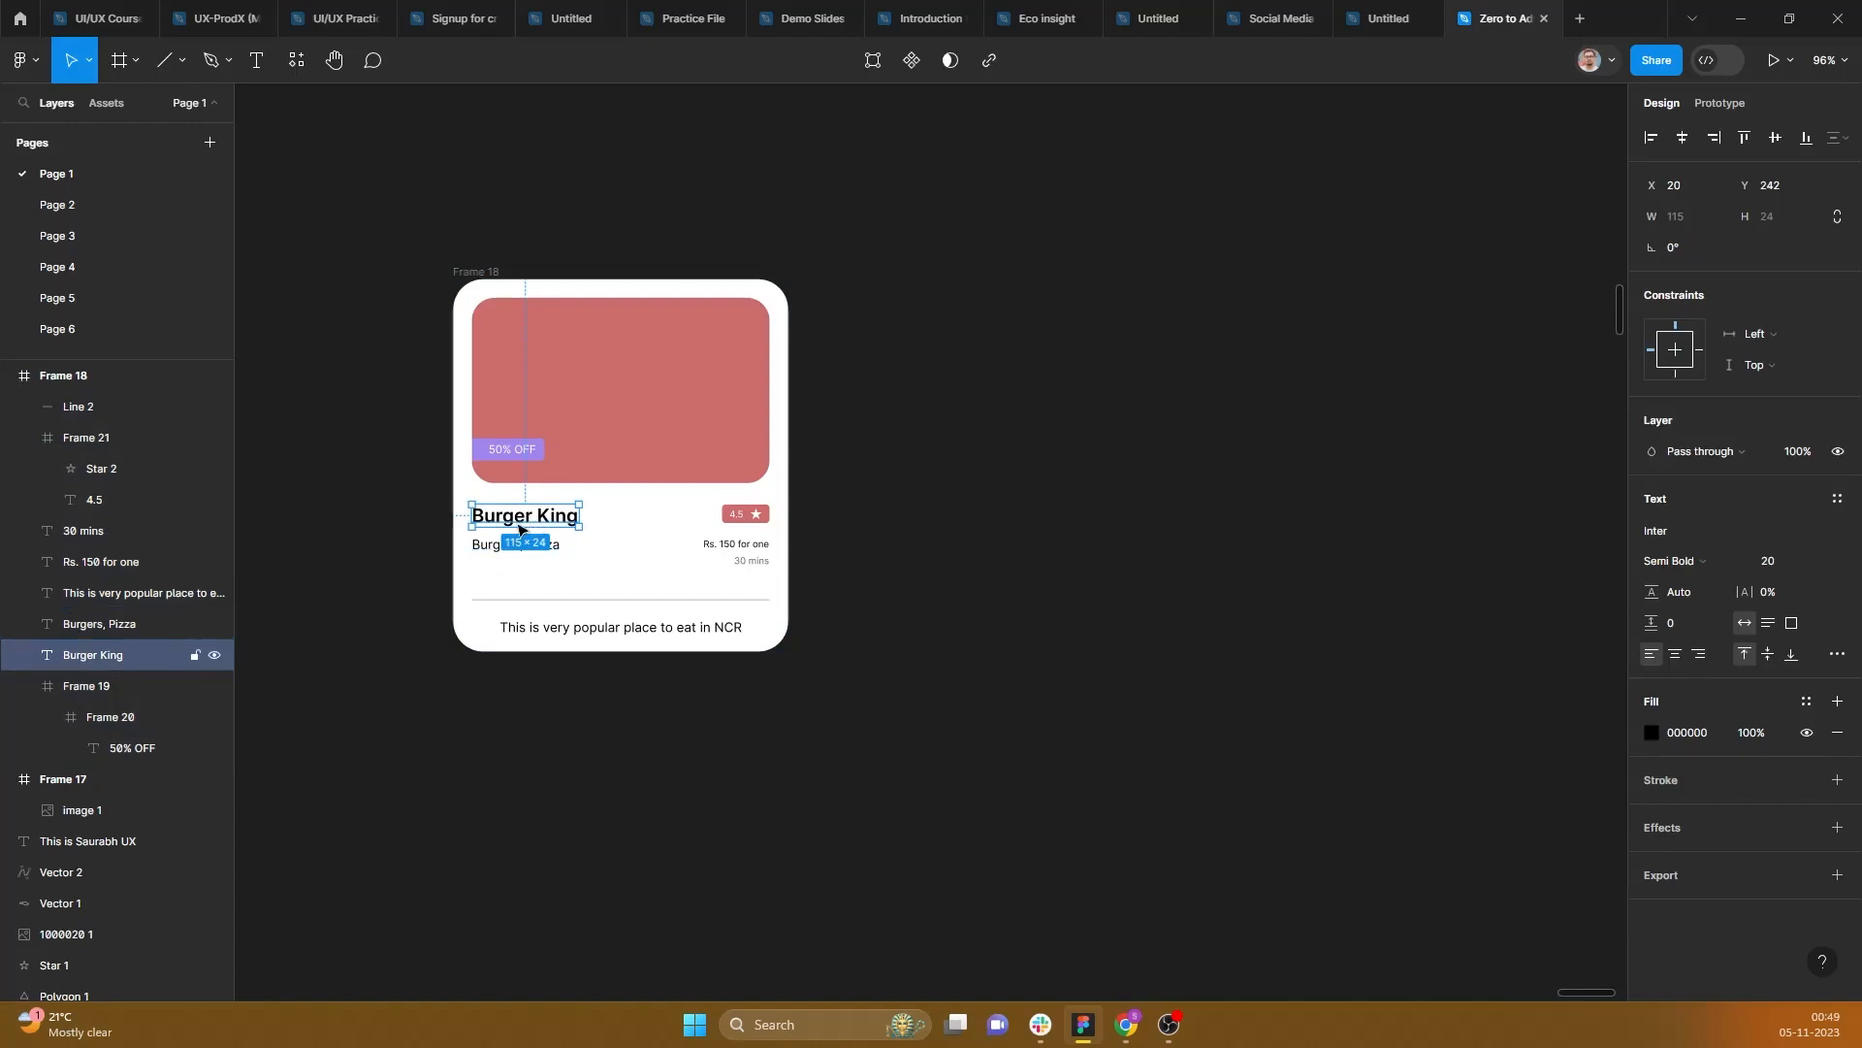
{"action": "left_click", "coordinate": [511, 545]}
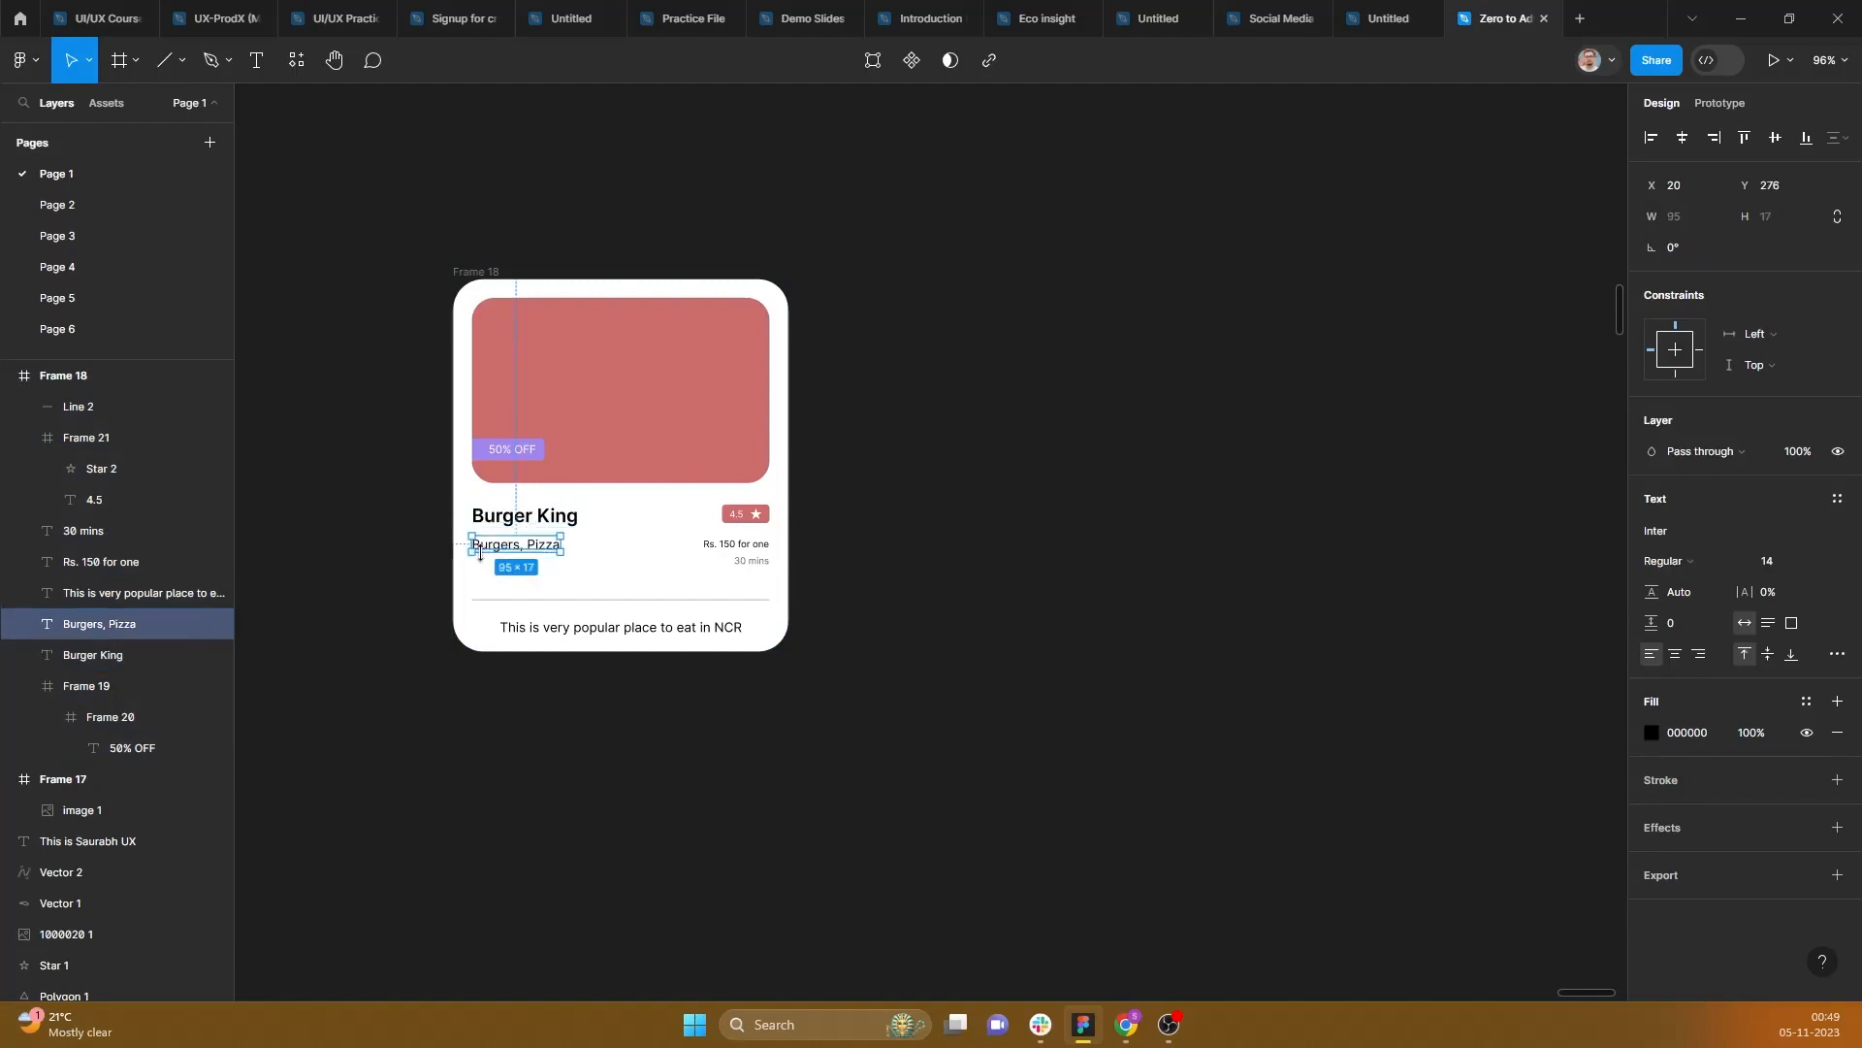
{"action": "left_click", "coordinate": [539, 524]}
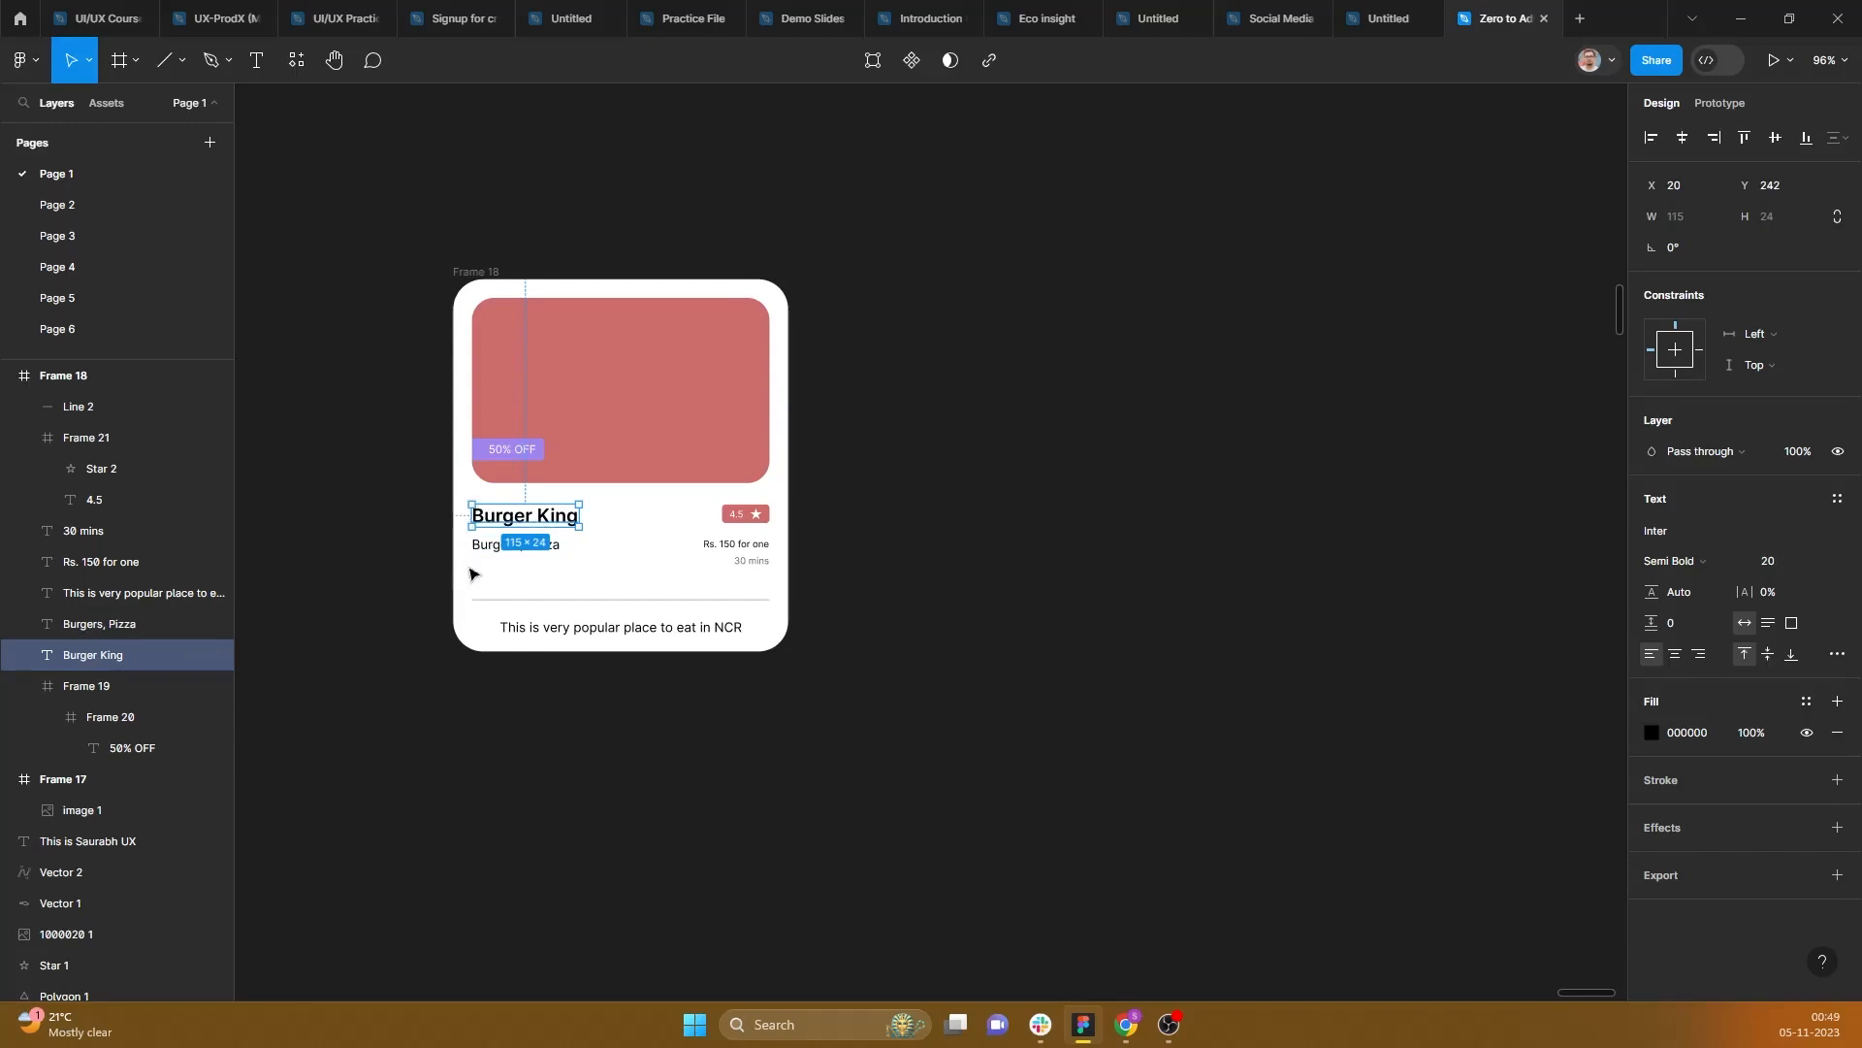
{"action": "left_click", "coordinate": [611, 571]}
{"action": "left_click", "coordinate": [574, 525]}
{"action": "left_click", "coordinate": [1806, 334]}
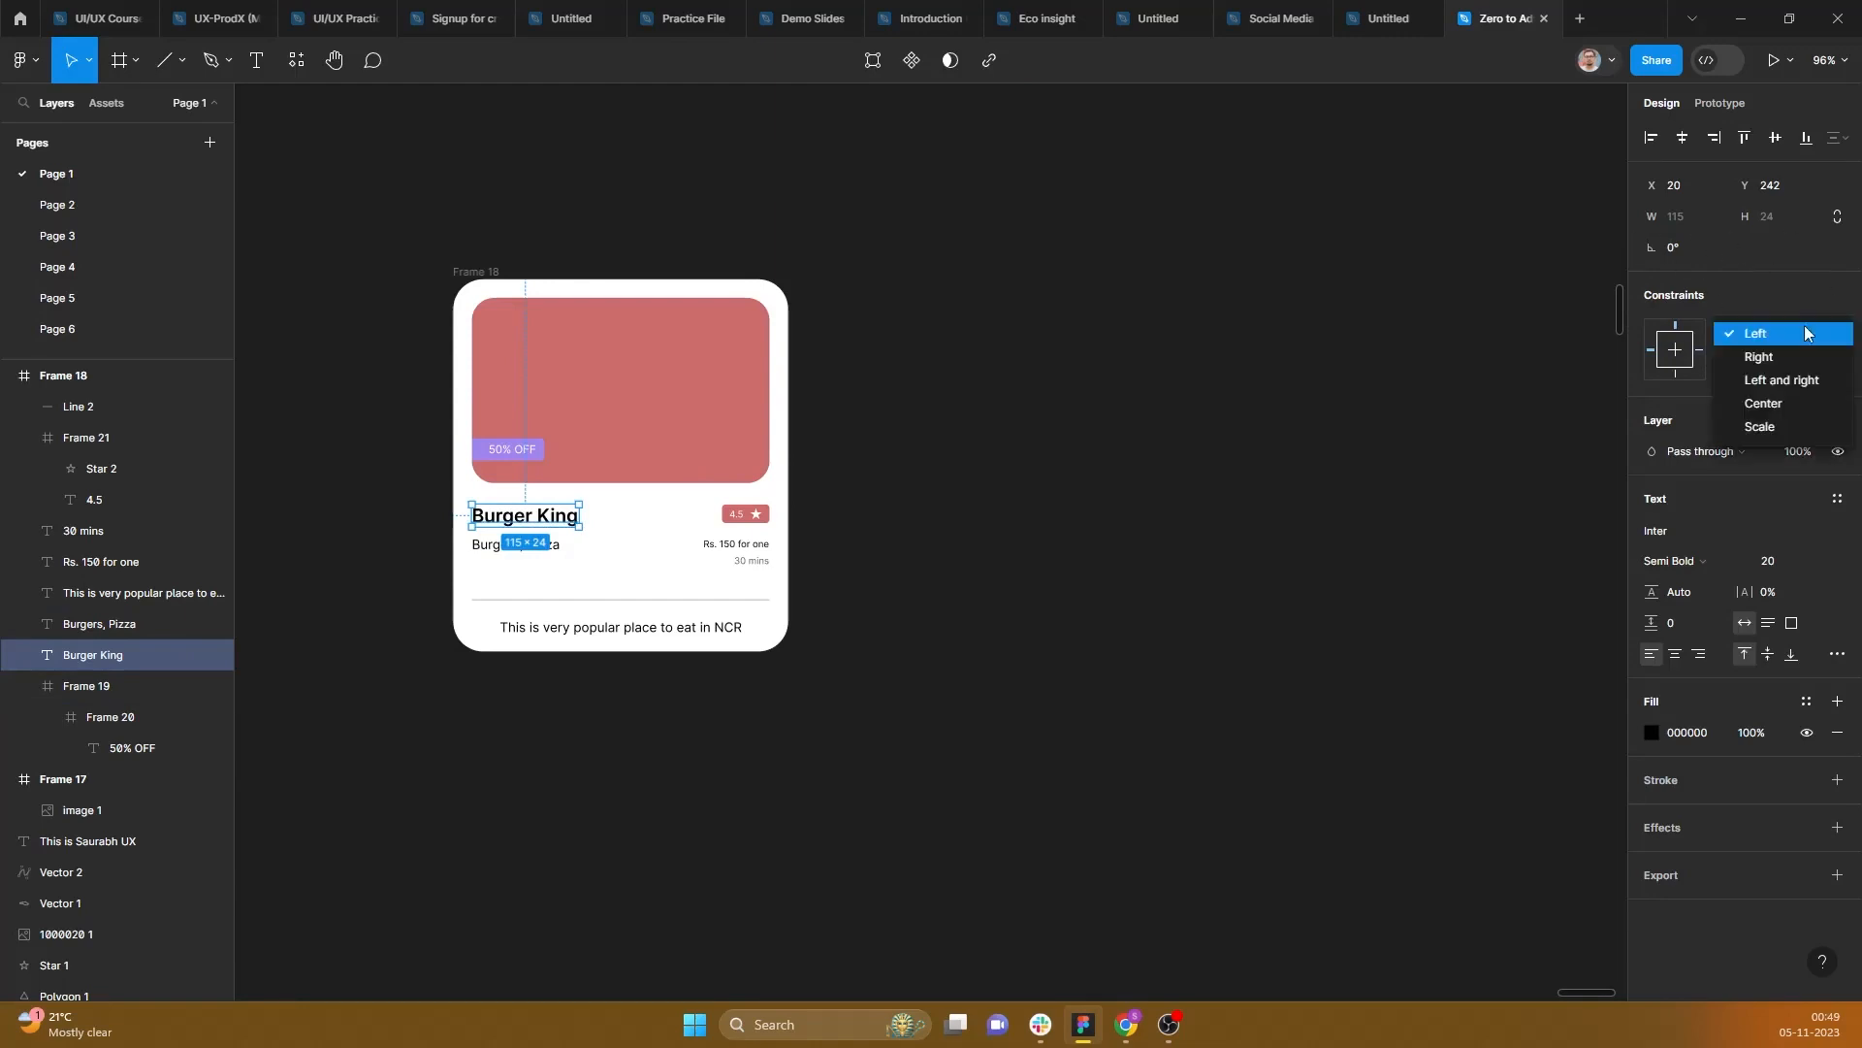
{"action": "left_click", "coordinate": [1788, 334]}
{"action": "left_click", "coordinate": [1789, 365]}
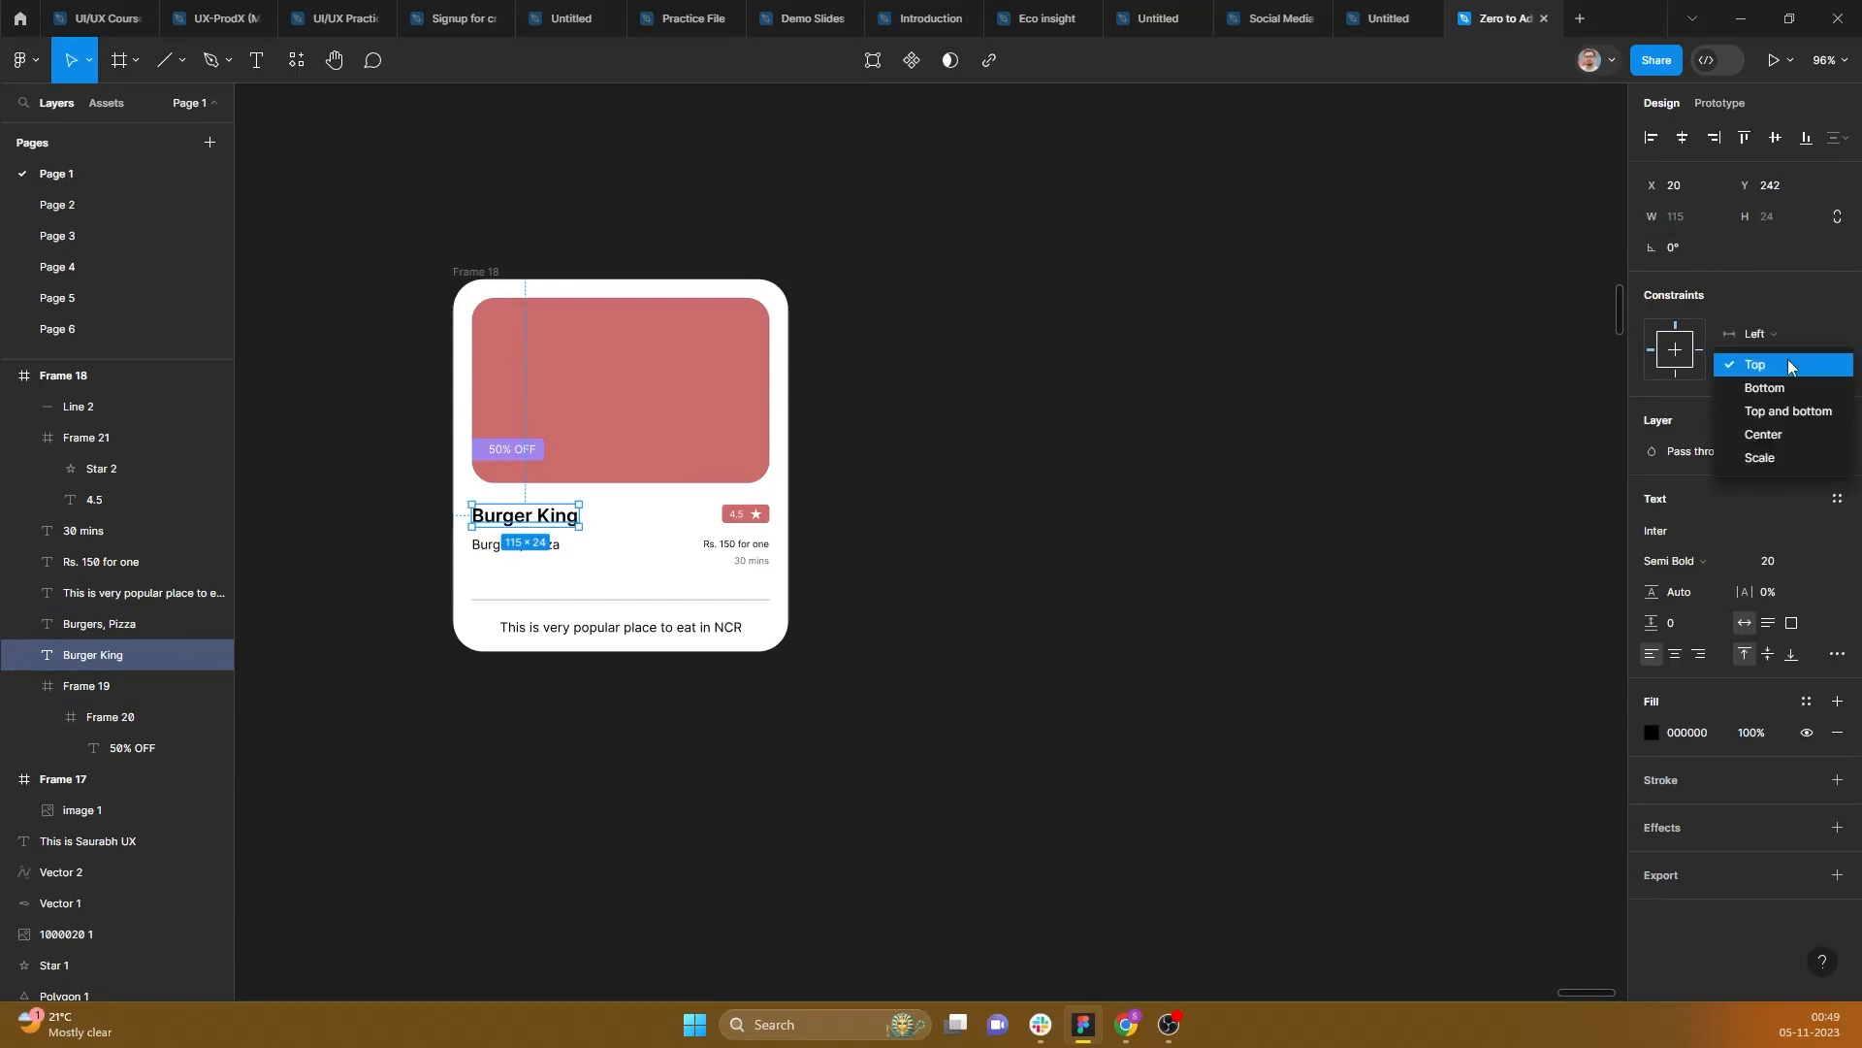
{"action": "left_click", "coordinate": [1806, 411]}
Step: Set the vertical constraint of the "Burgers, Pizza" text to Top and bottom
{"action": "left_click", "coordinate": [553, 546]}
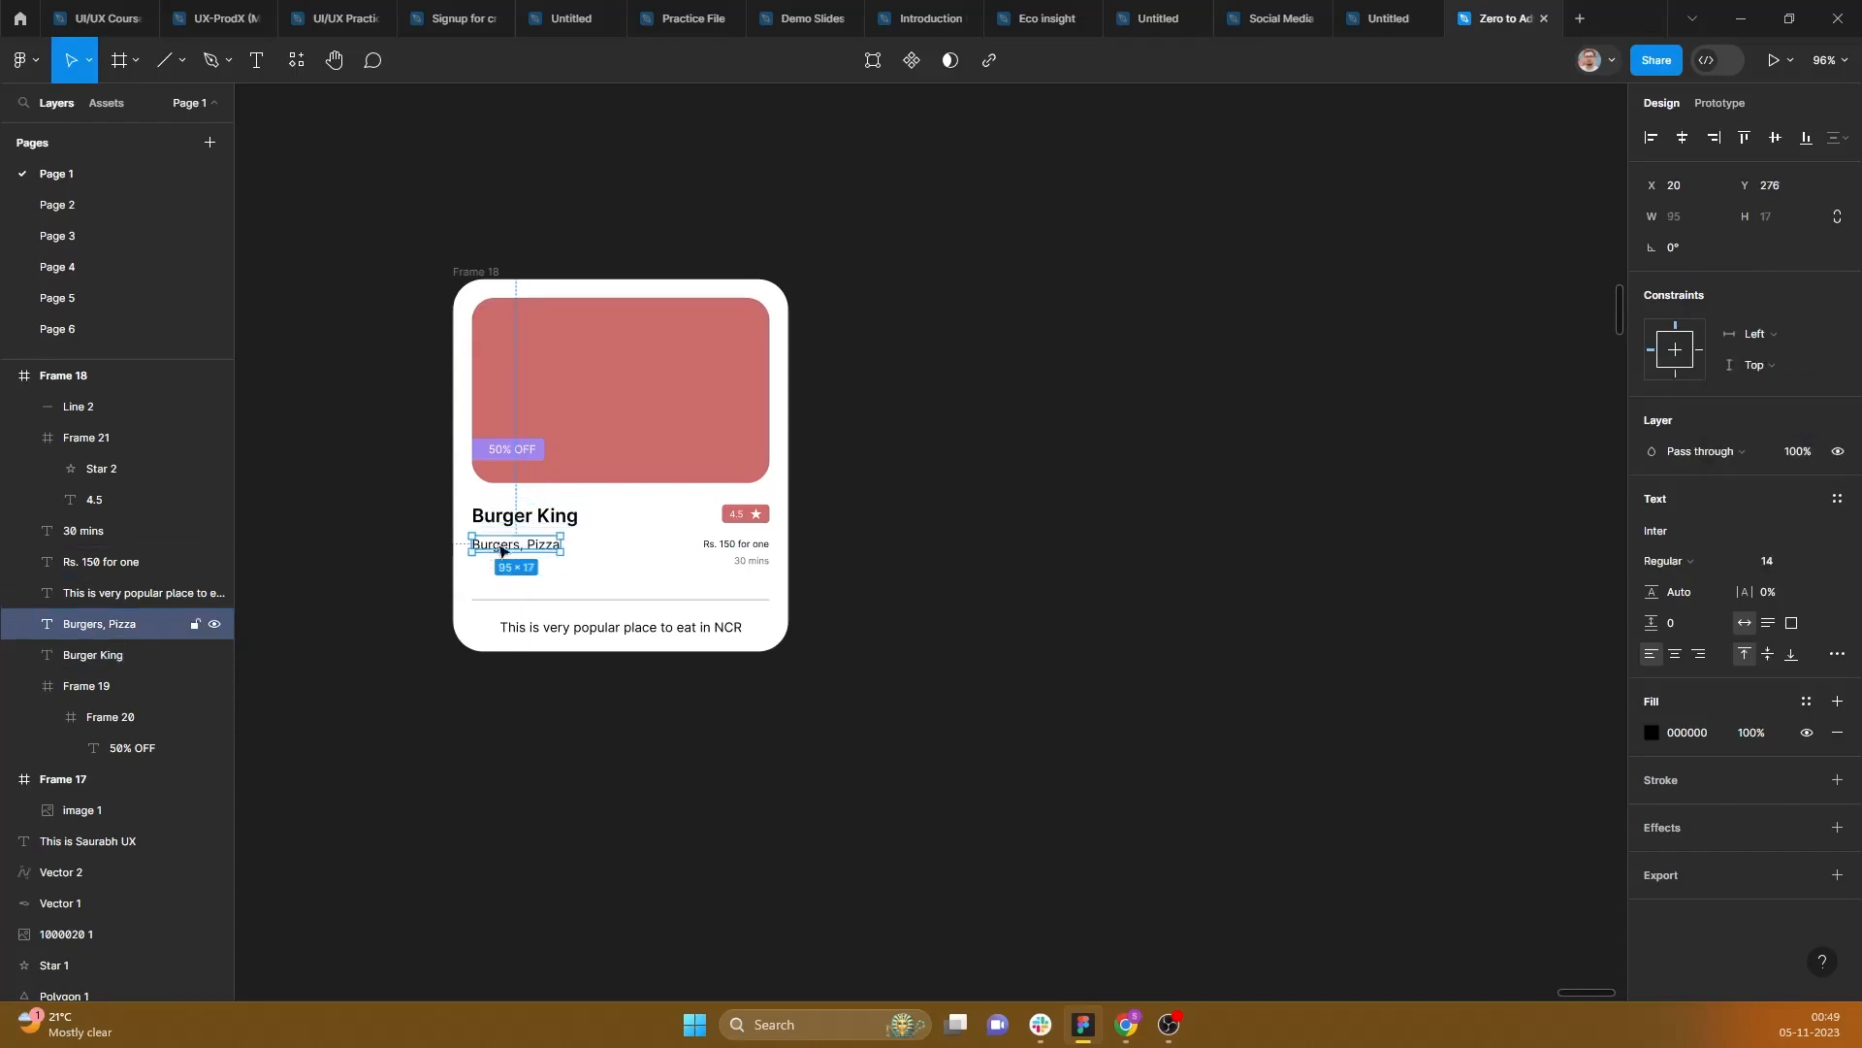
{"action": "left_click", "coordinate": [1785, 363]}
{"action": "left_click", "coordinate": [1785, 412]}
Step: Set the rating badge frame's constraints to Right horizontally and Top and bottom vertically
{"action": "left_click", "coordinate": [753, 517]}
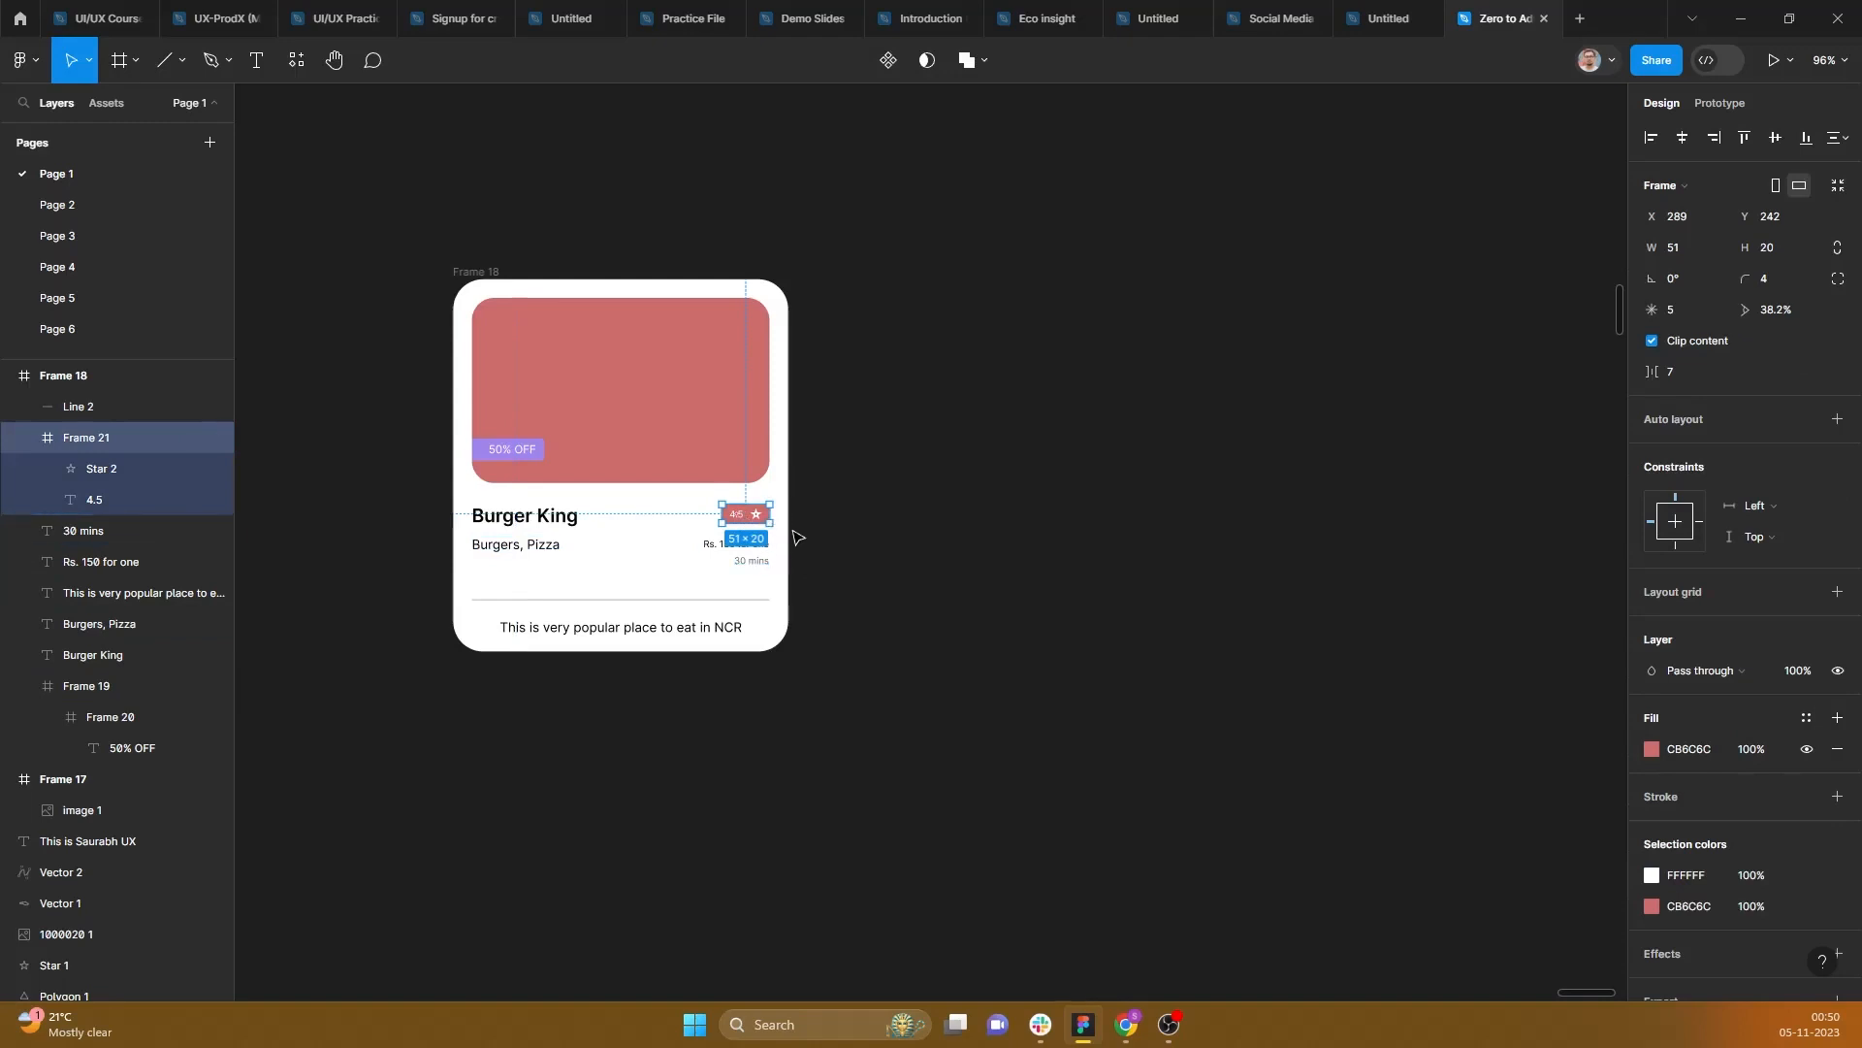
{"action": "left_click", "coordinate": [1766, 505]}
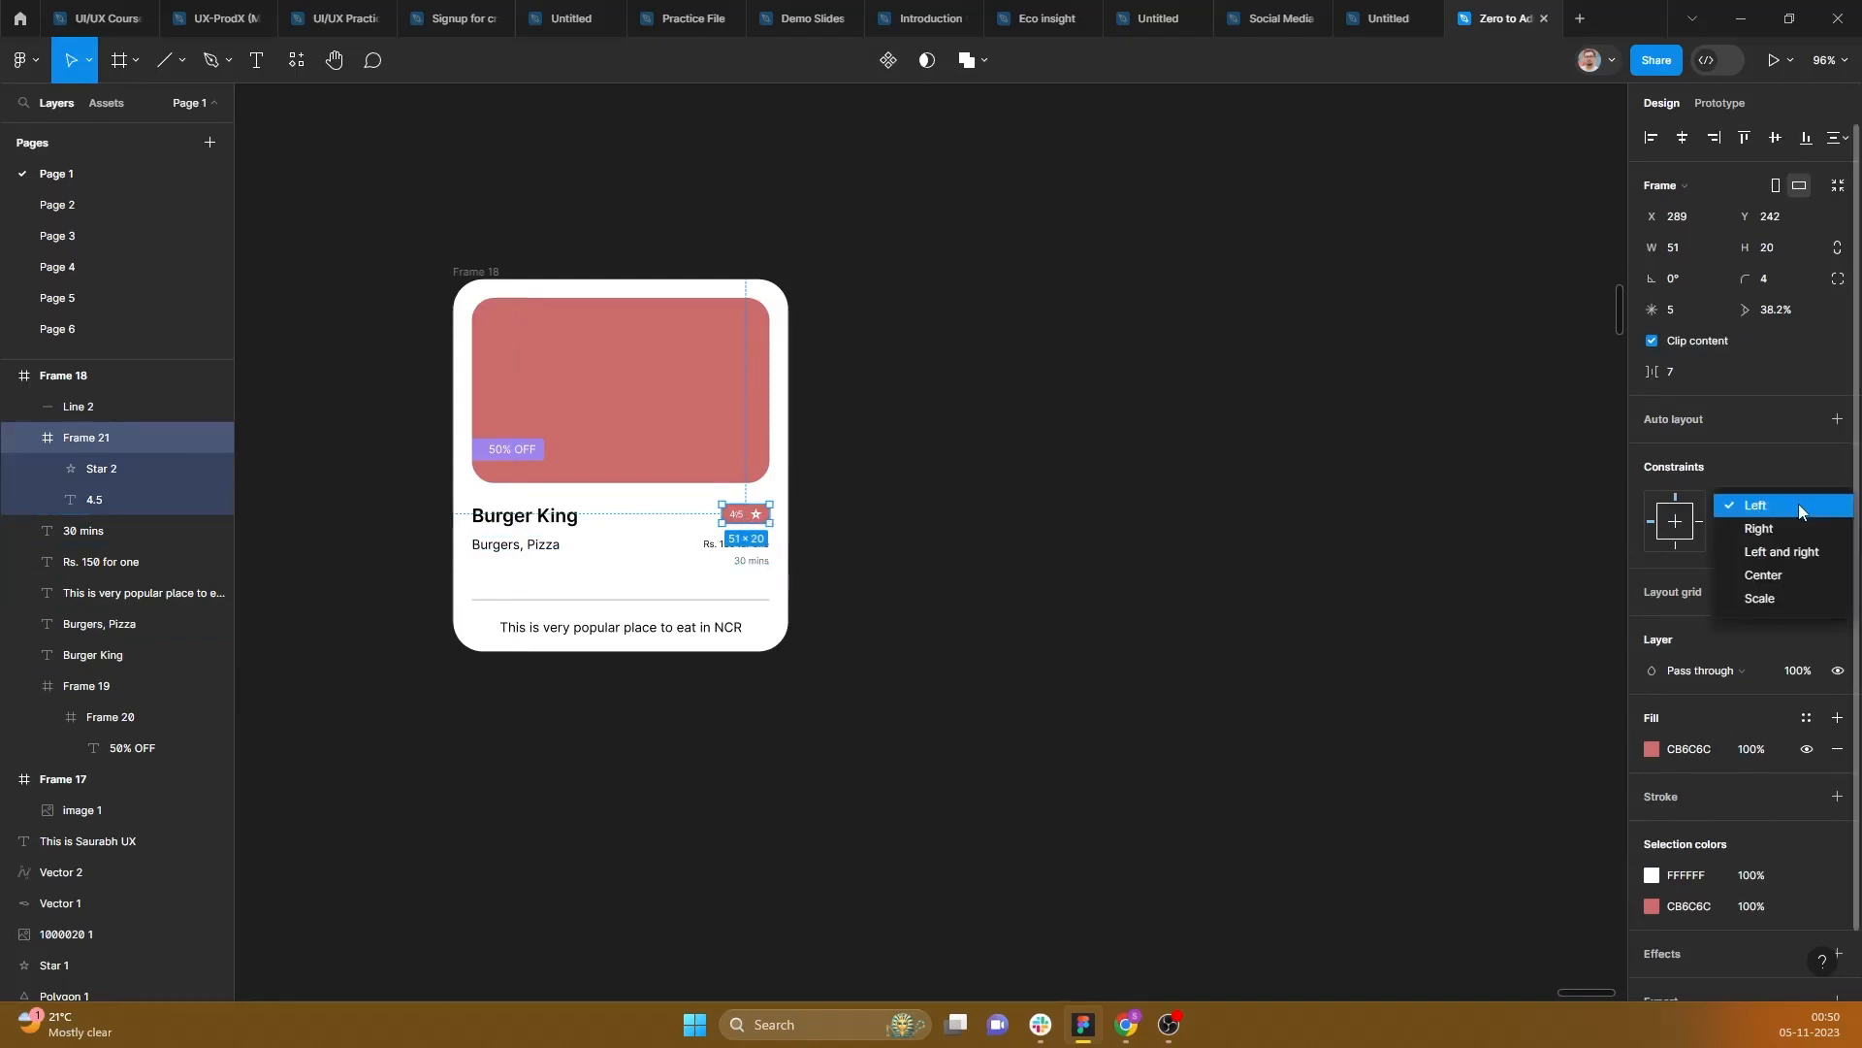
{"action": "left_click", "coordinate": [1806, 525]}
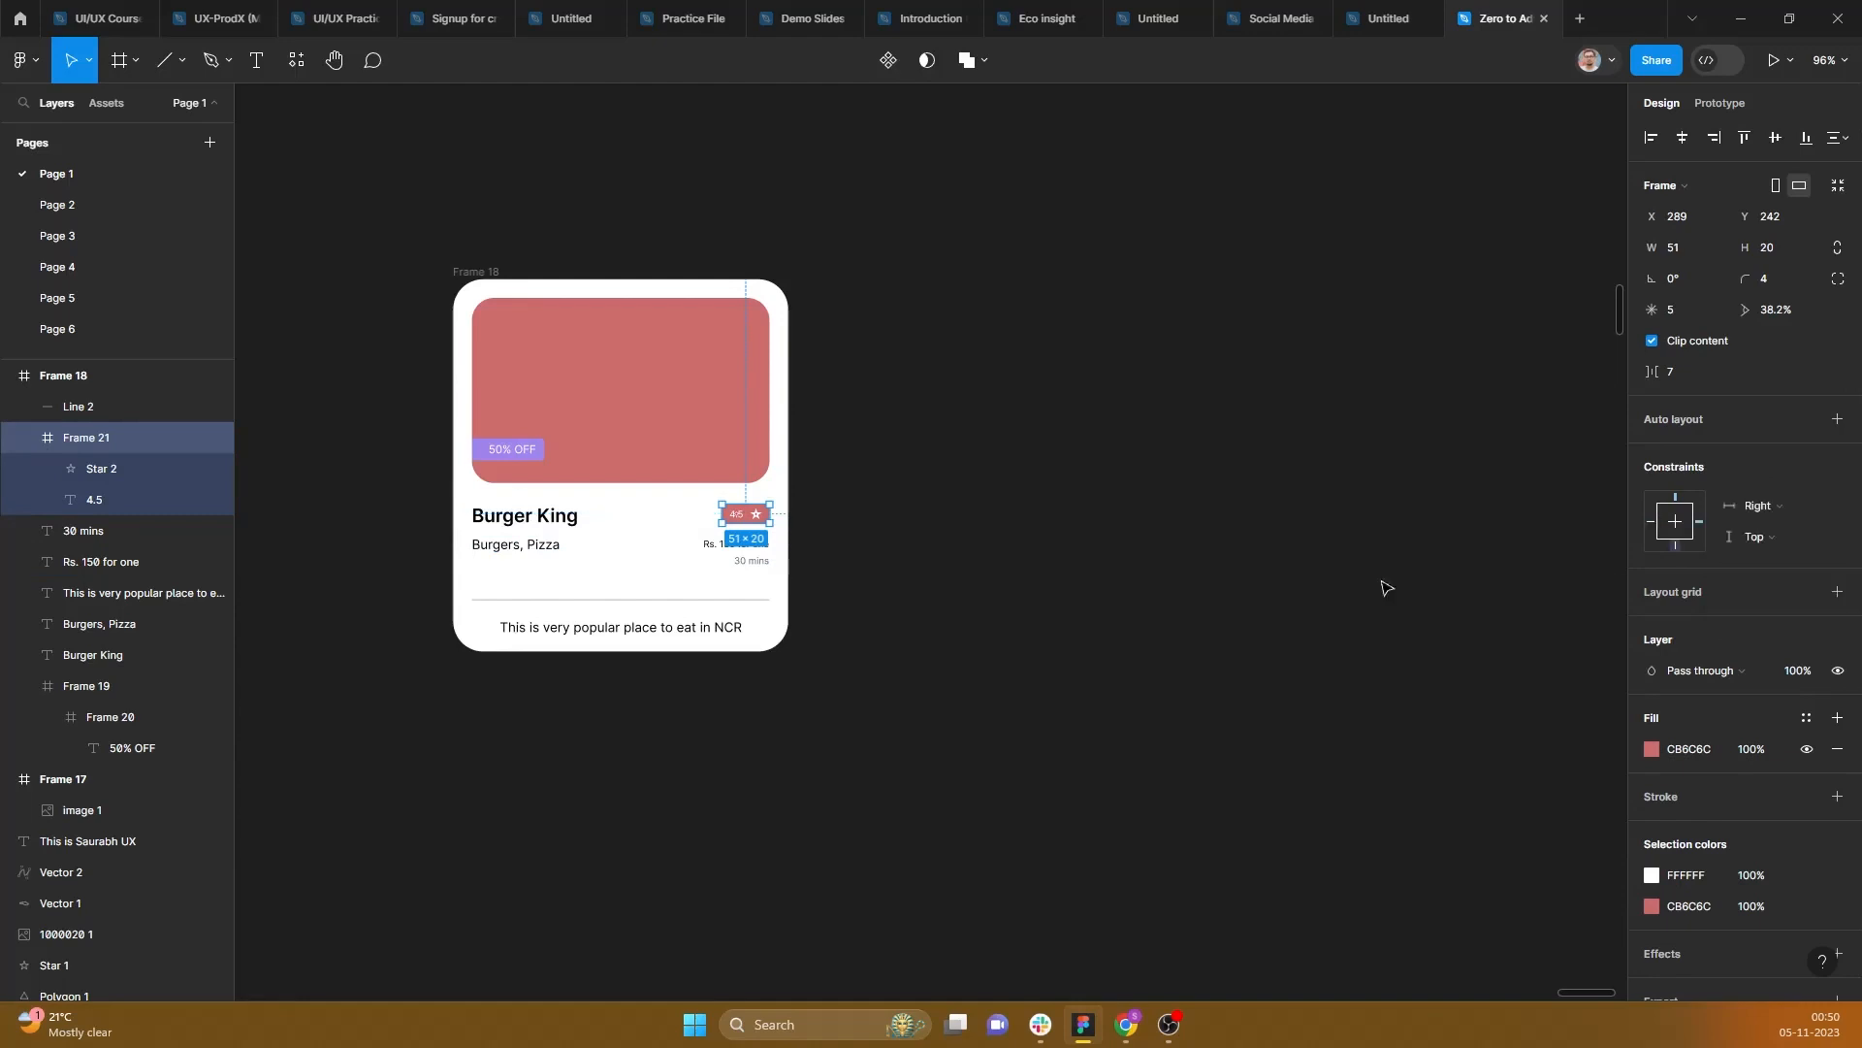
{"action": "left_click", "coordinate": [1757, 536]}
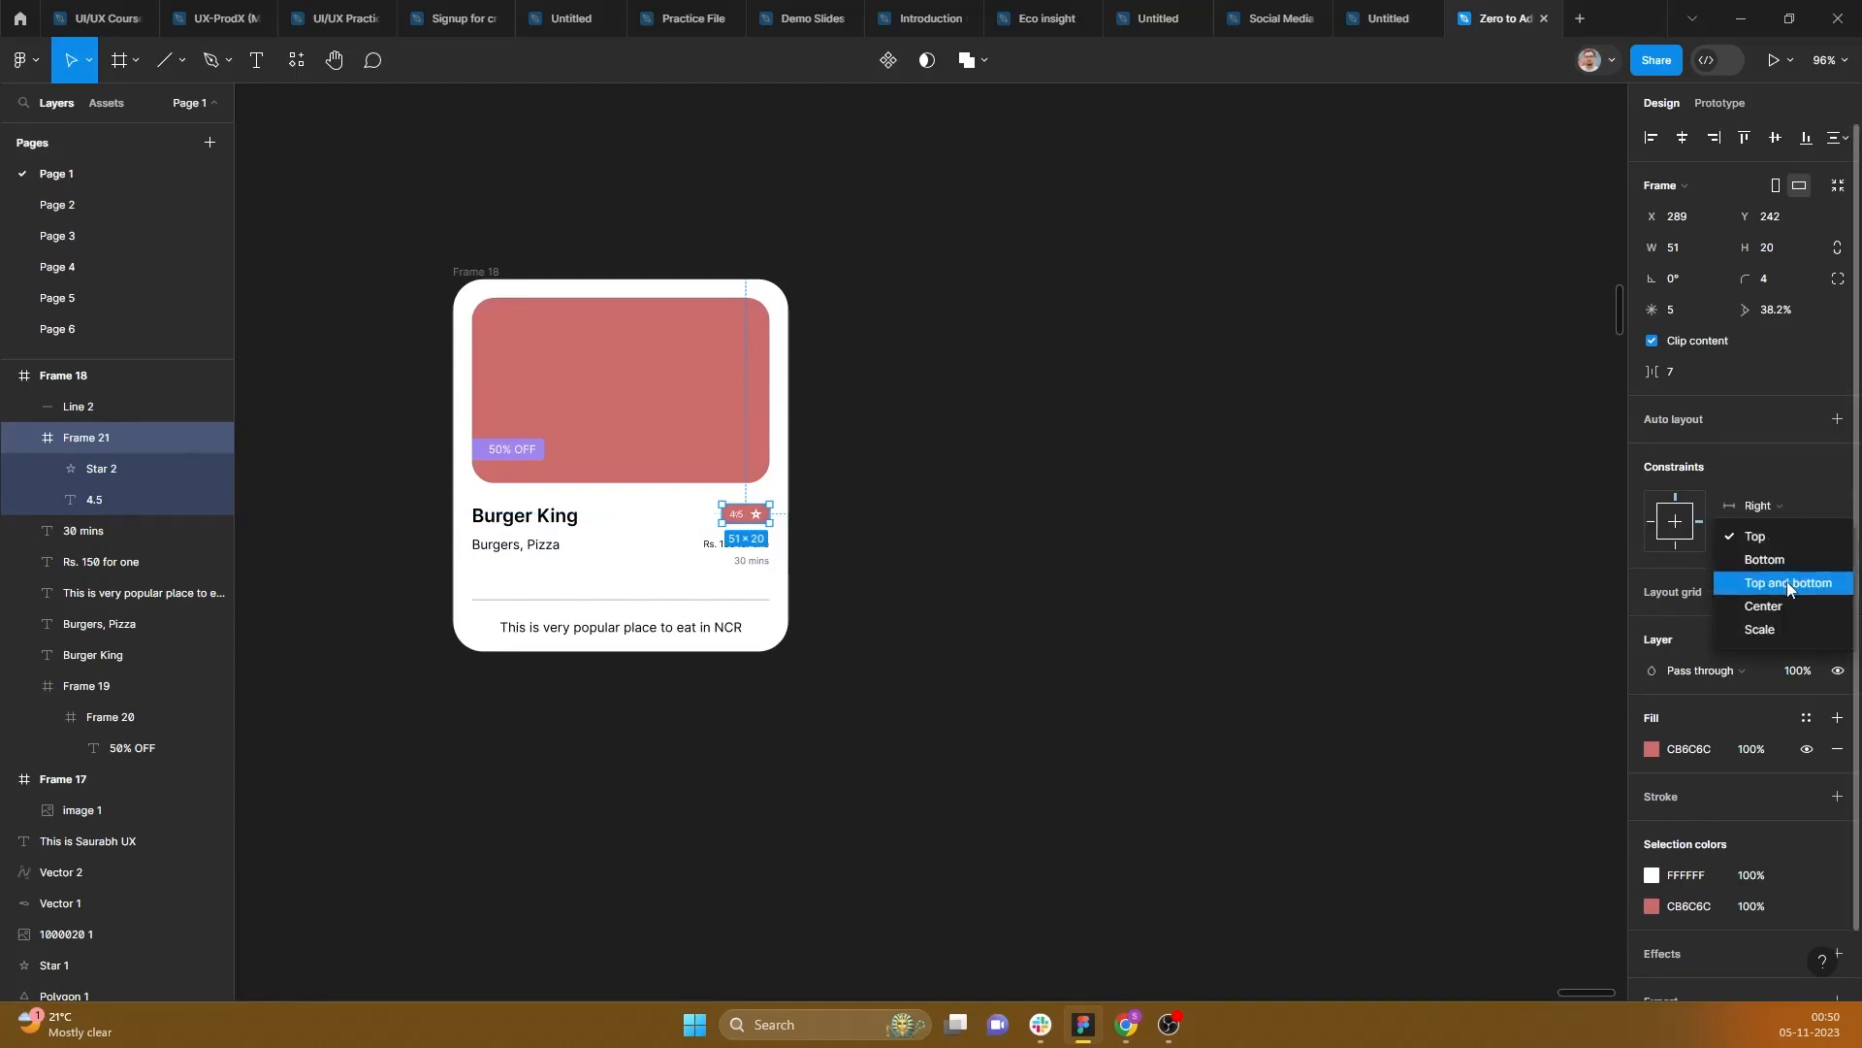
{"action": "left_click", "coordinate": [1787, 582]}
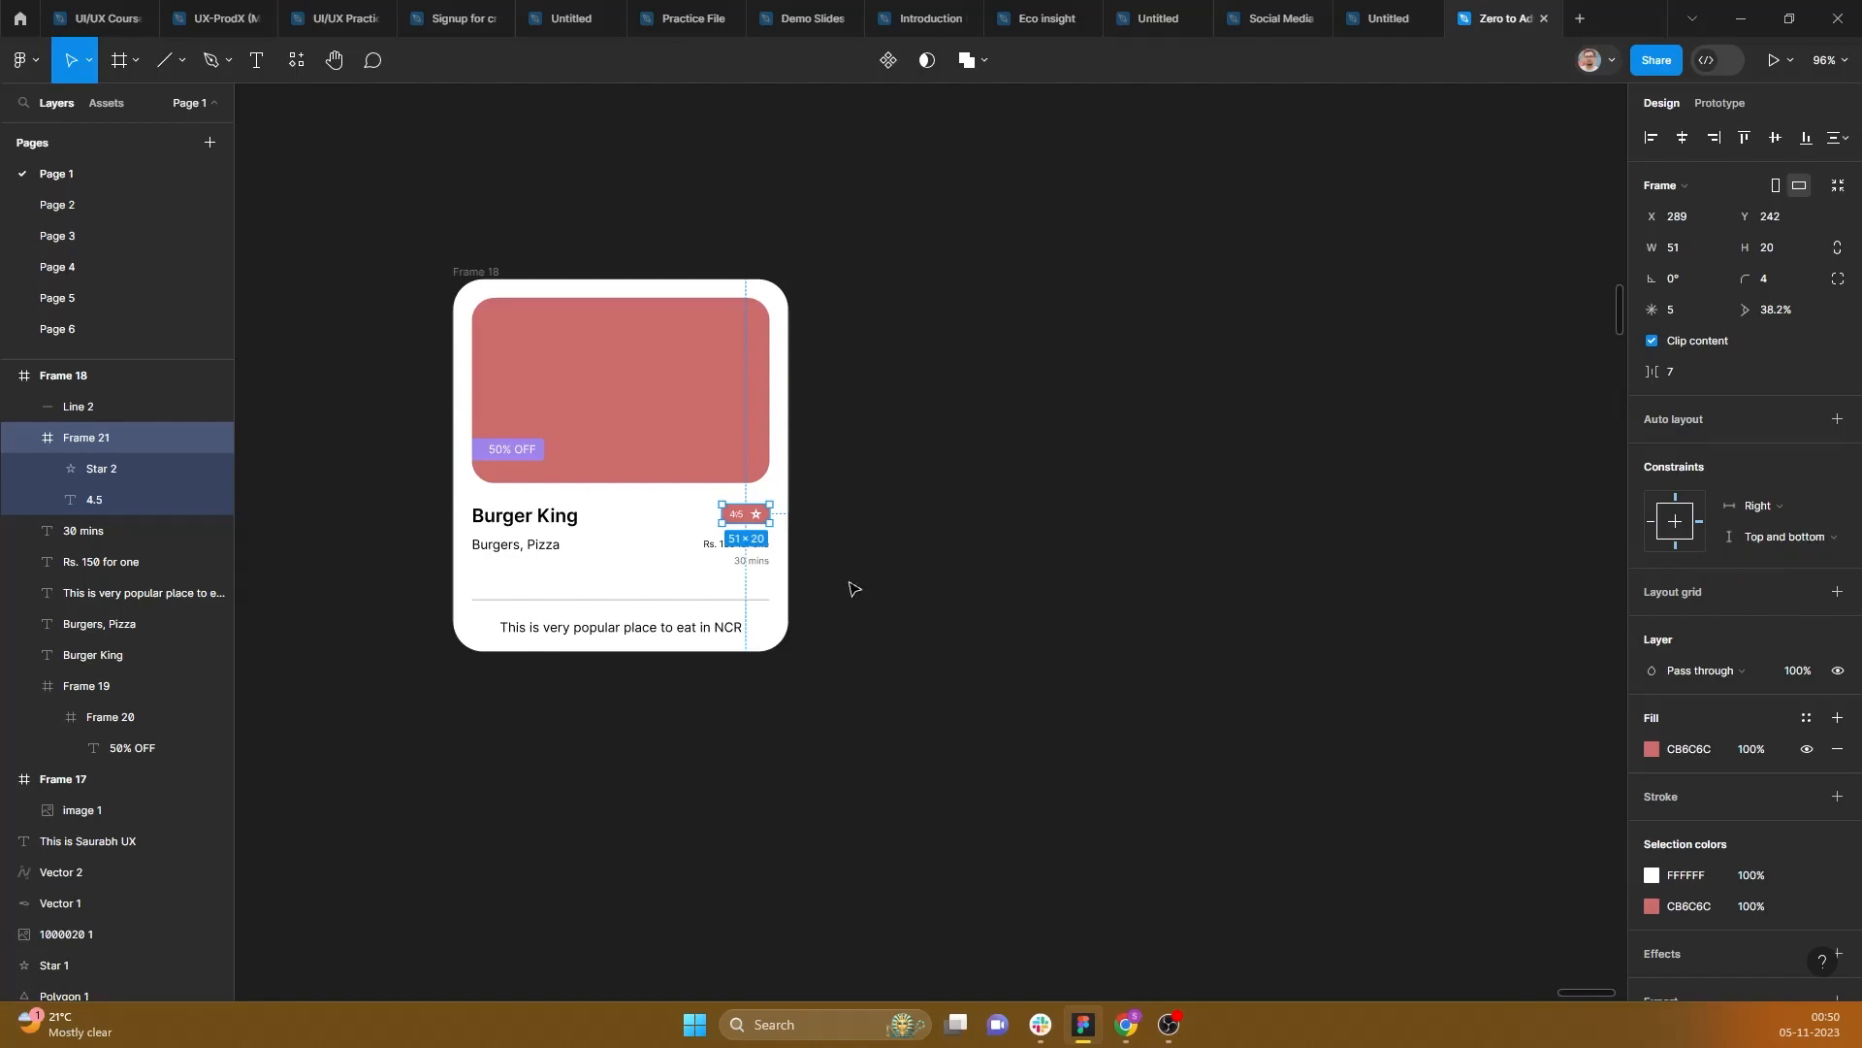
Step: Set the constraints of the "Rs. 150 for one" and "30 mins" texts to Right horizontally and Top and bottom vertically
{"action": "left_click", "coordinate": [760, 551]}
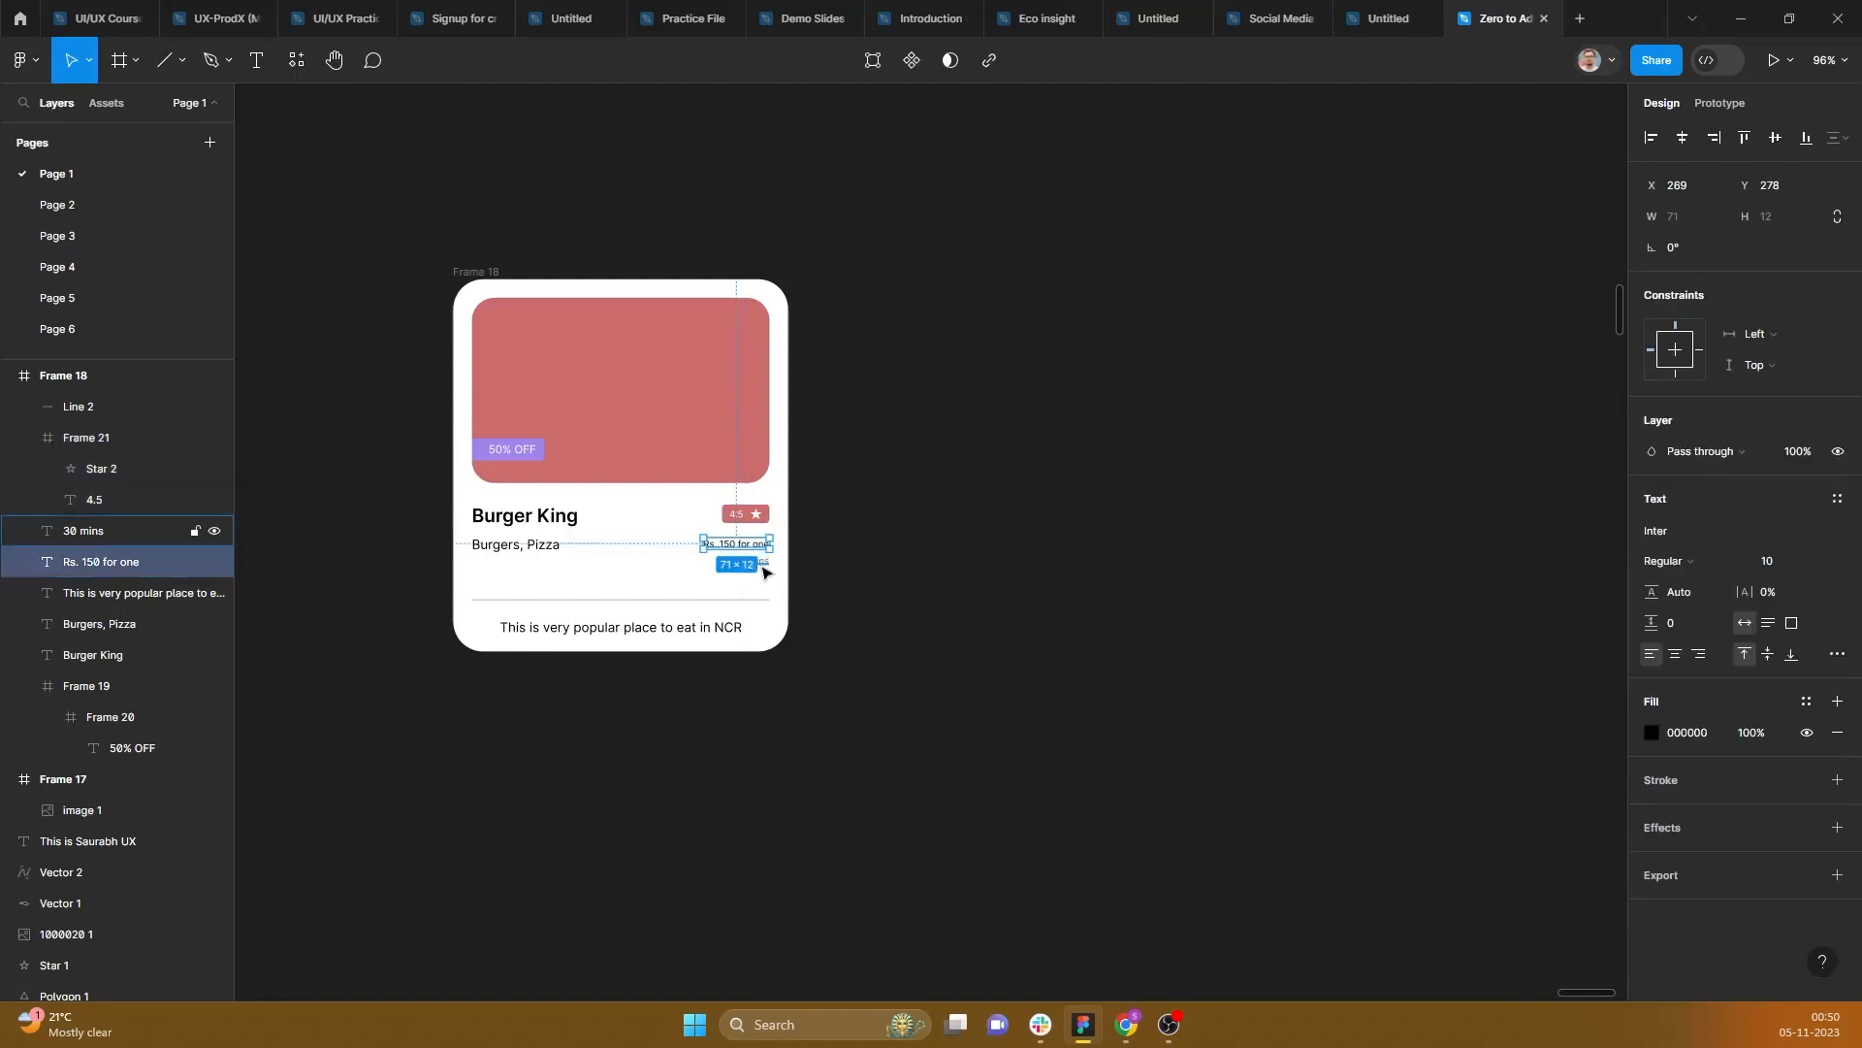
{"action": "left_click", "coordinate": [759, 562], "text": "shift"}
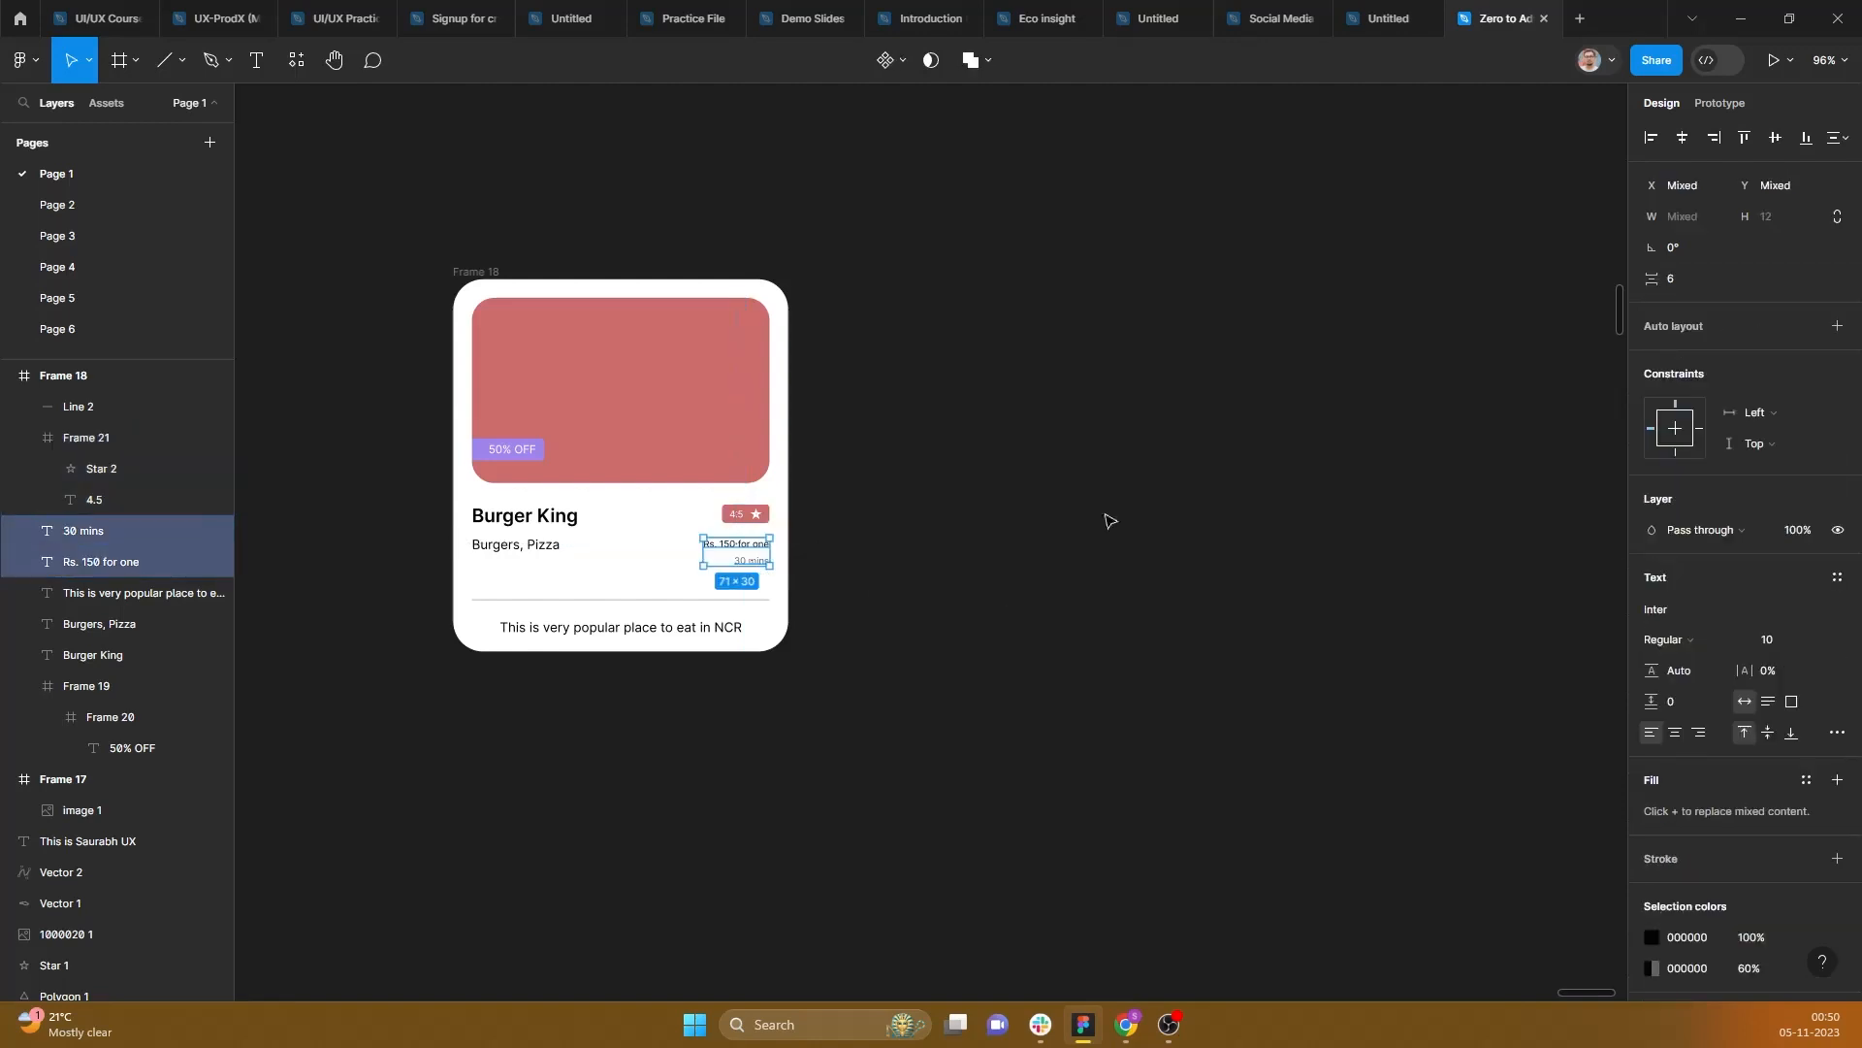
{"action": "left_click", "coordinate": [1789, 401]}
{"action": "left_click", "coordinate": [1790, 445]}
{"action": "left_click", "coordinate": [1783, 448]}
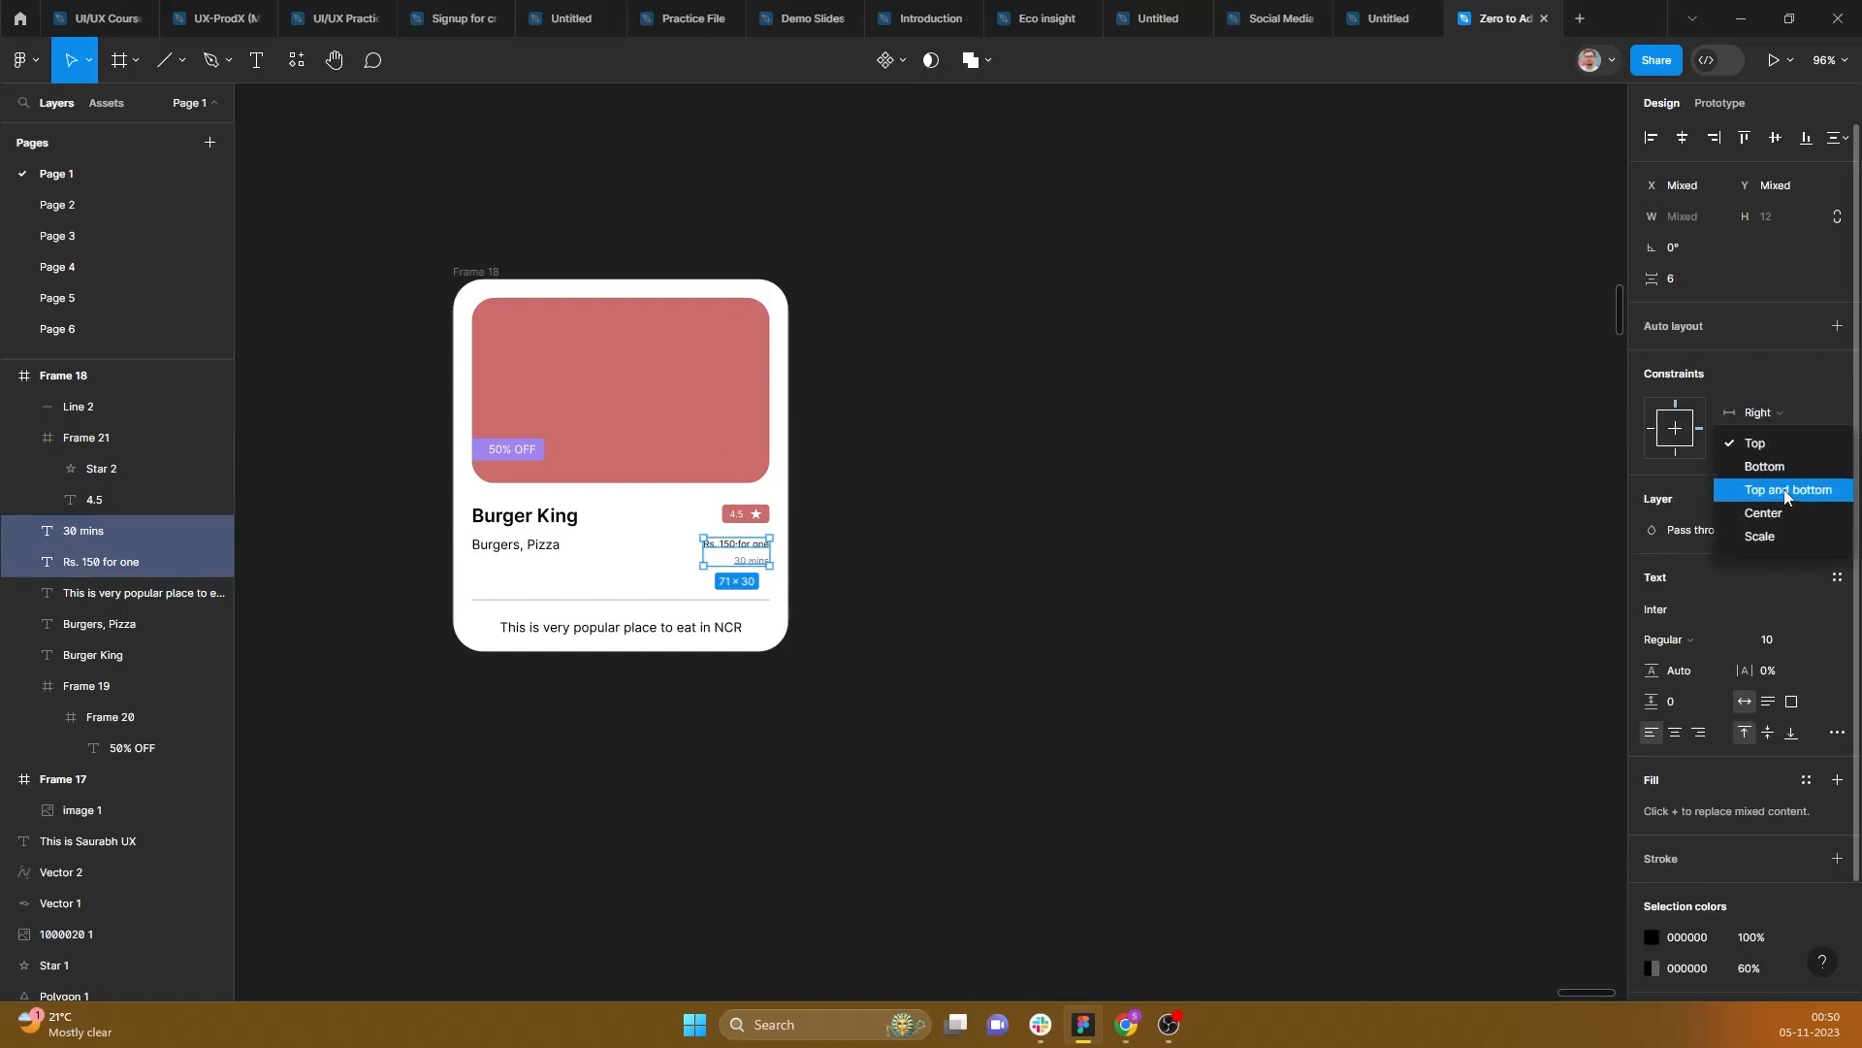
{"action": "left_click", "coordinate": [1785, 493]}
{"action": "left_click", "coordinate": [1132, 632]}
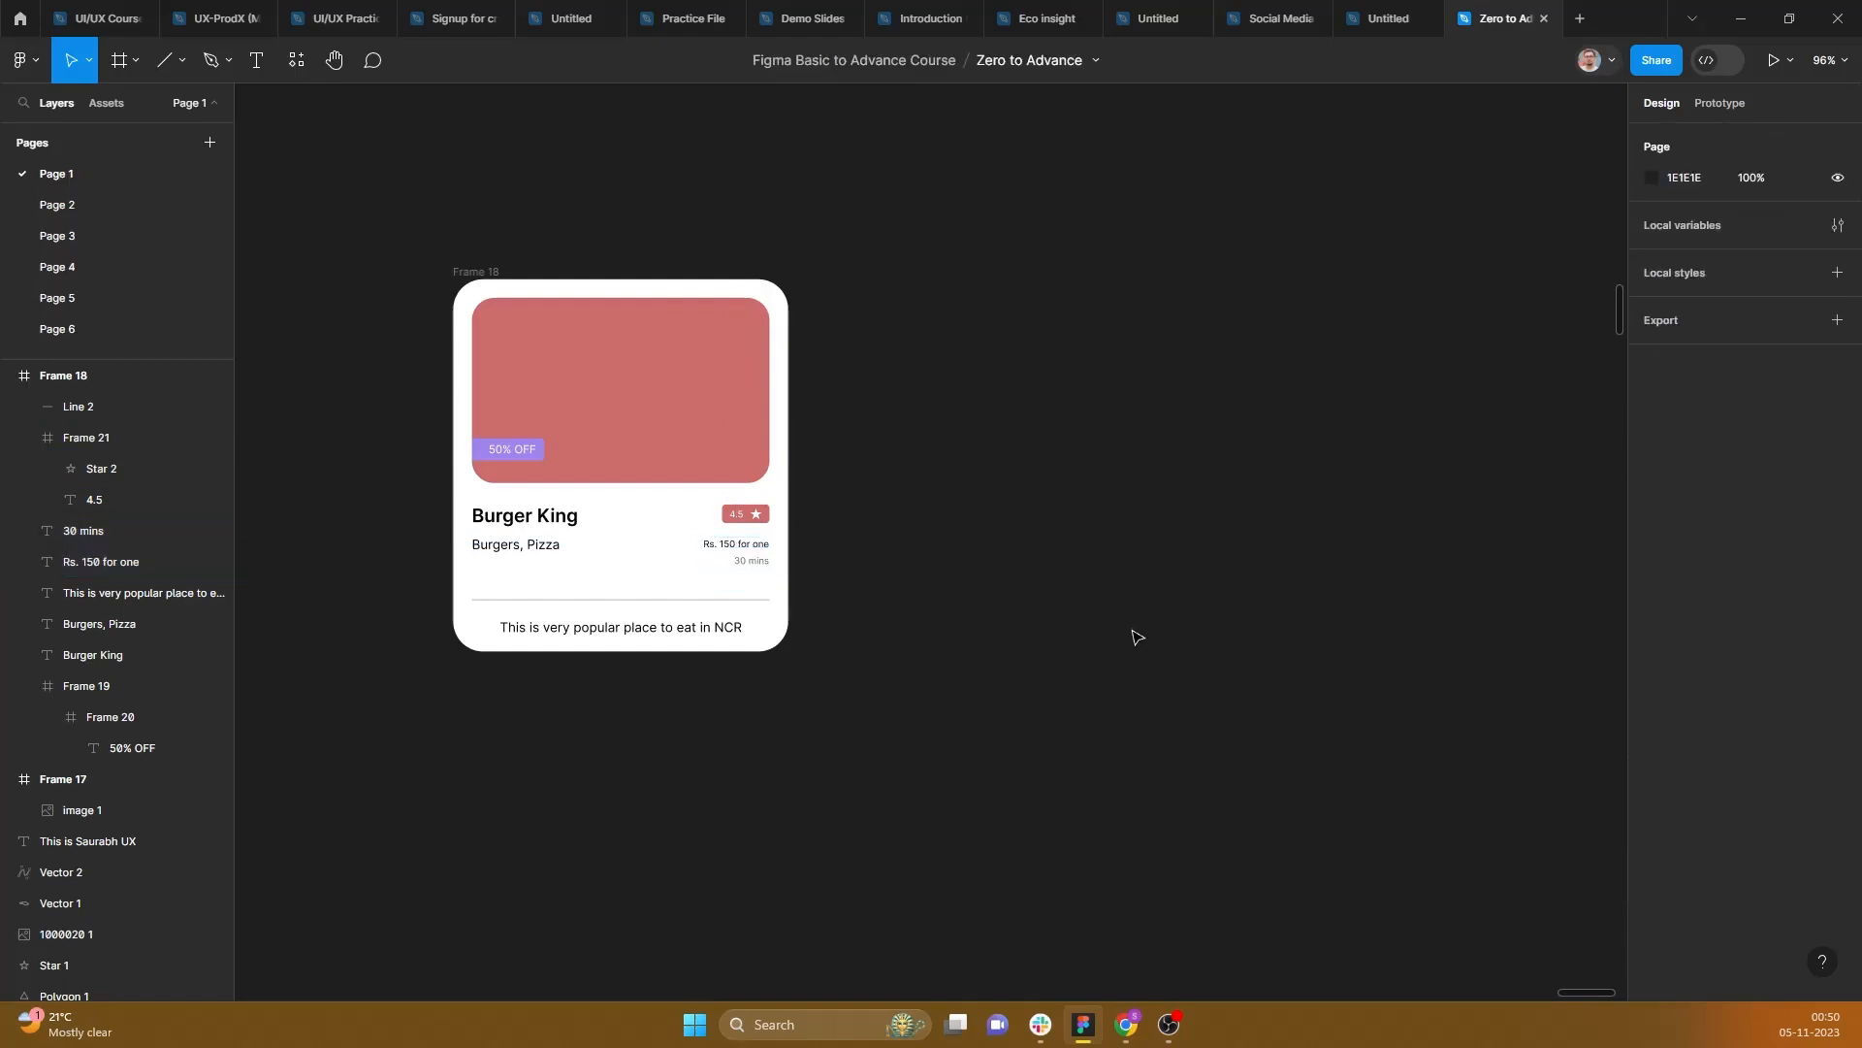
Step: Widen the card frame to about 1009 and again to about 963 to test its contents, undoing each resize
{"action": "left_click", "coordinate": [661, 349]}
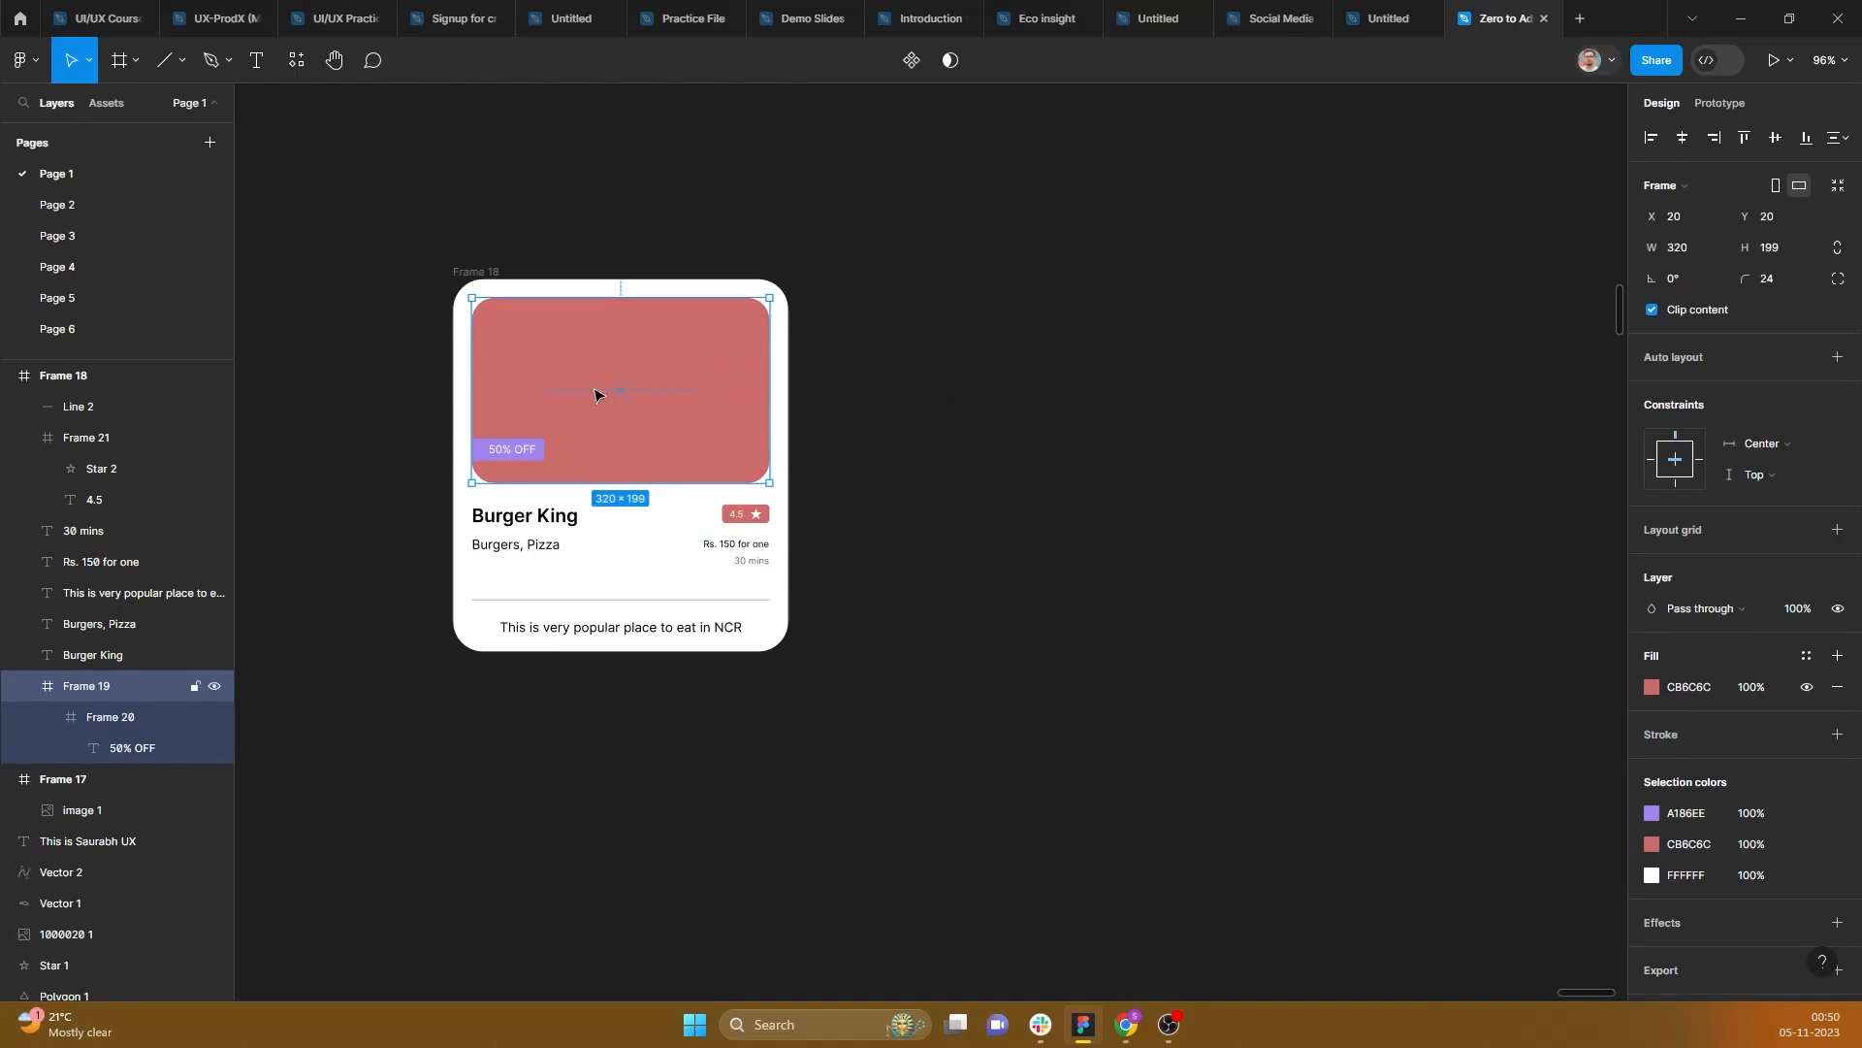
{"action": "left_click", "coordinate": [482, 274]}
{"action": "left_click_drag", "start_coordinate": [787, 446], "coordinate": [1393, 463]}
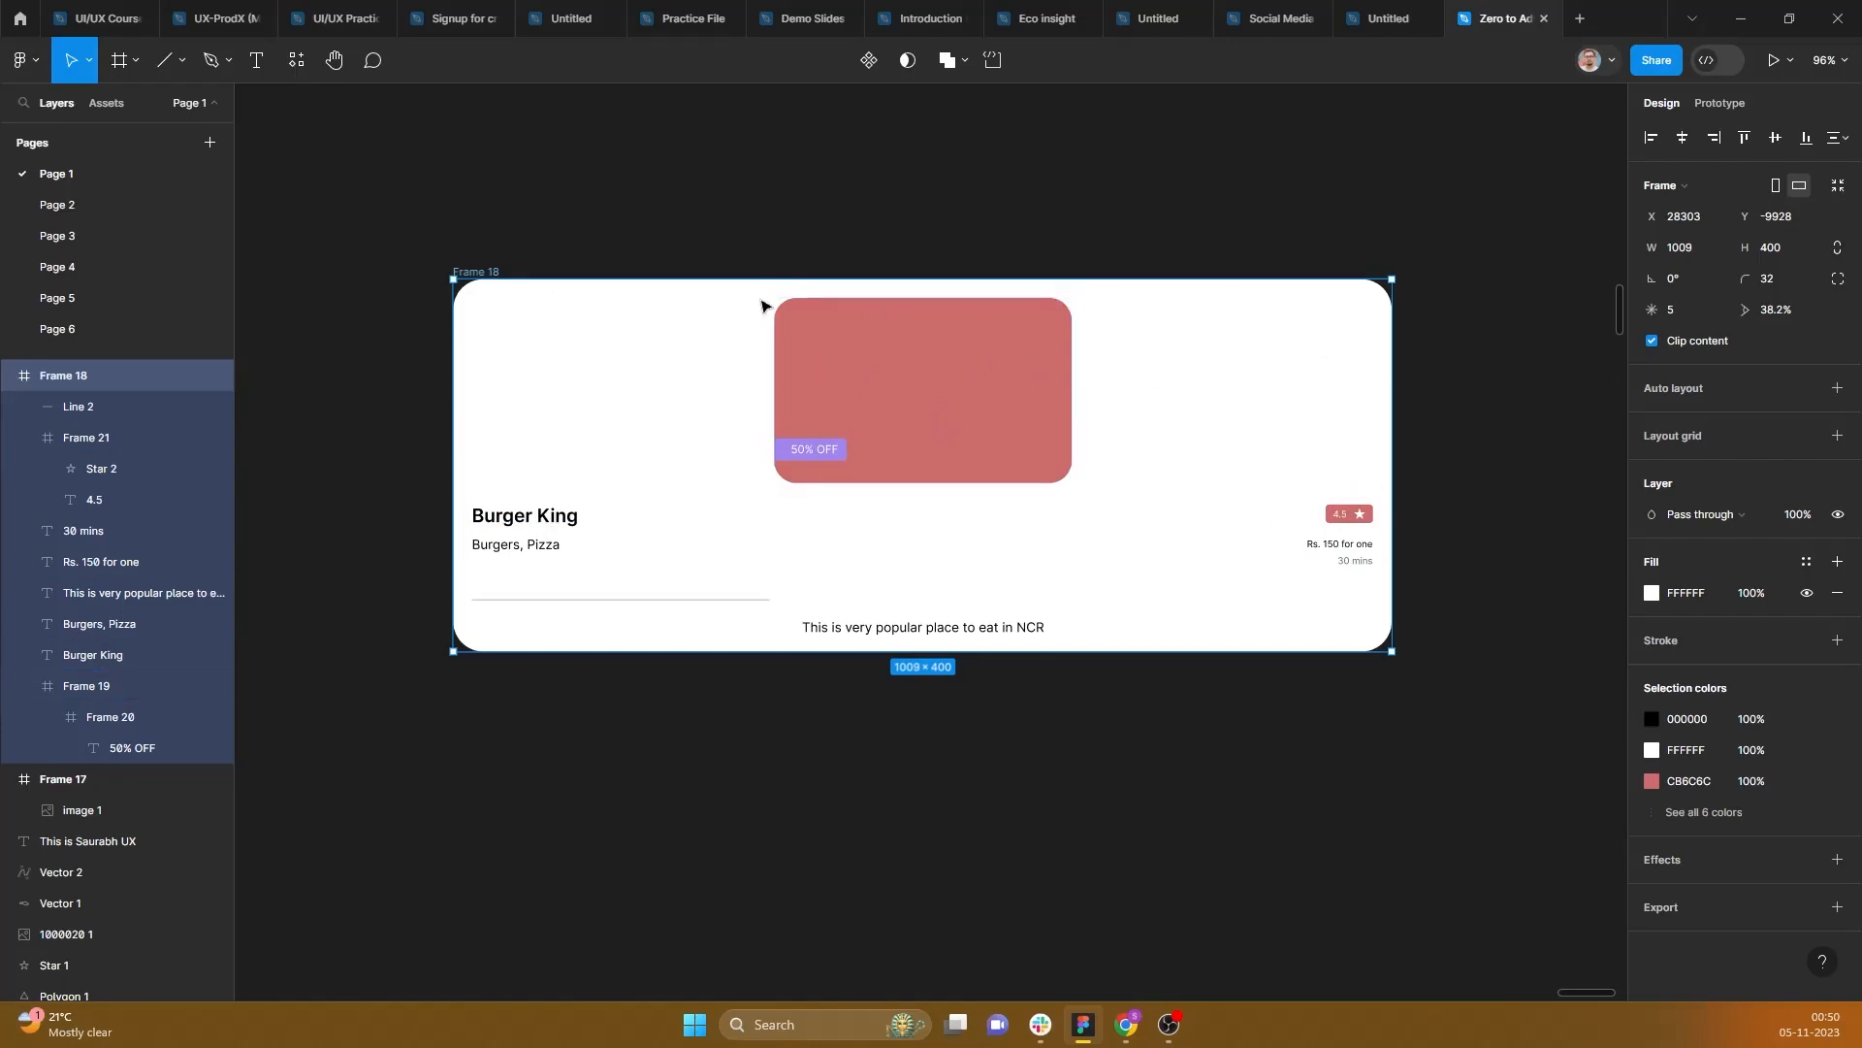
{"action": "key", "text": "ctrl+z"}
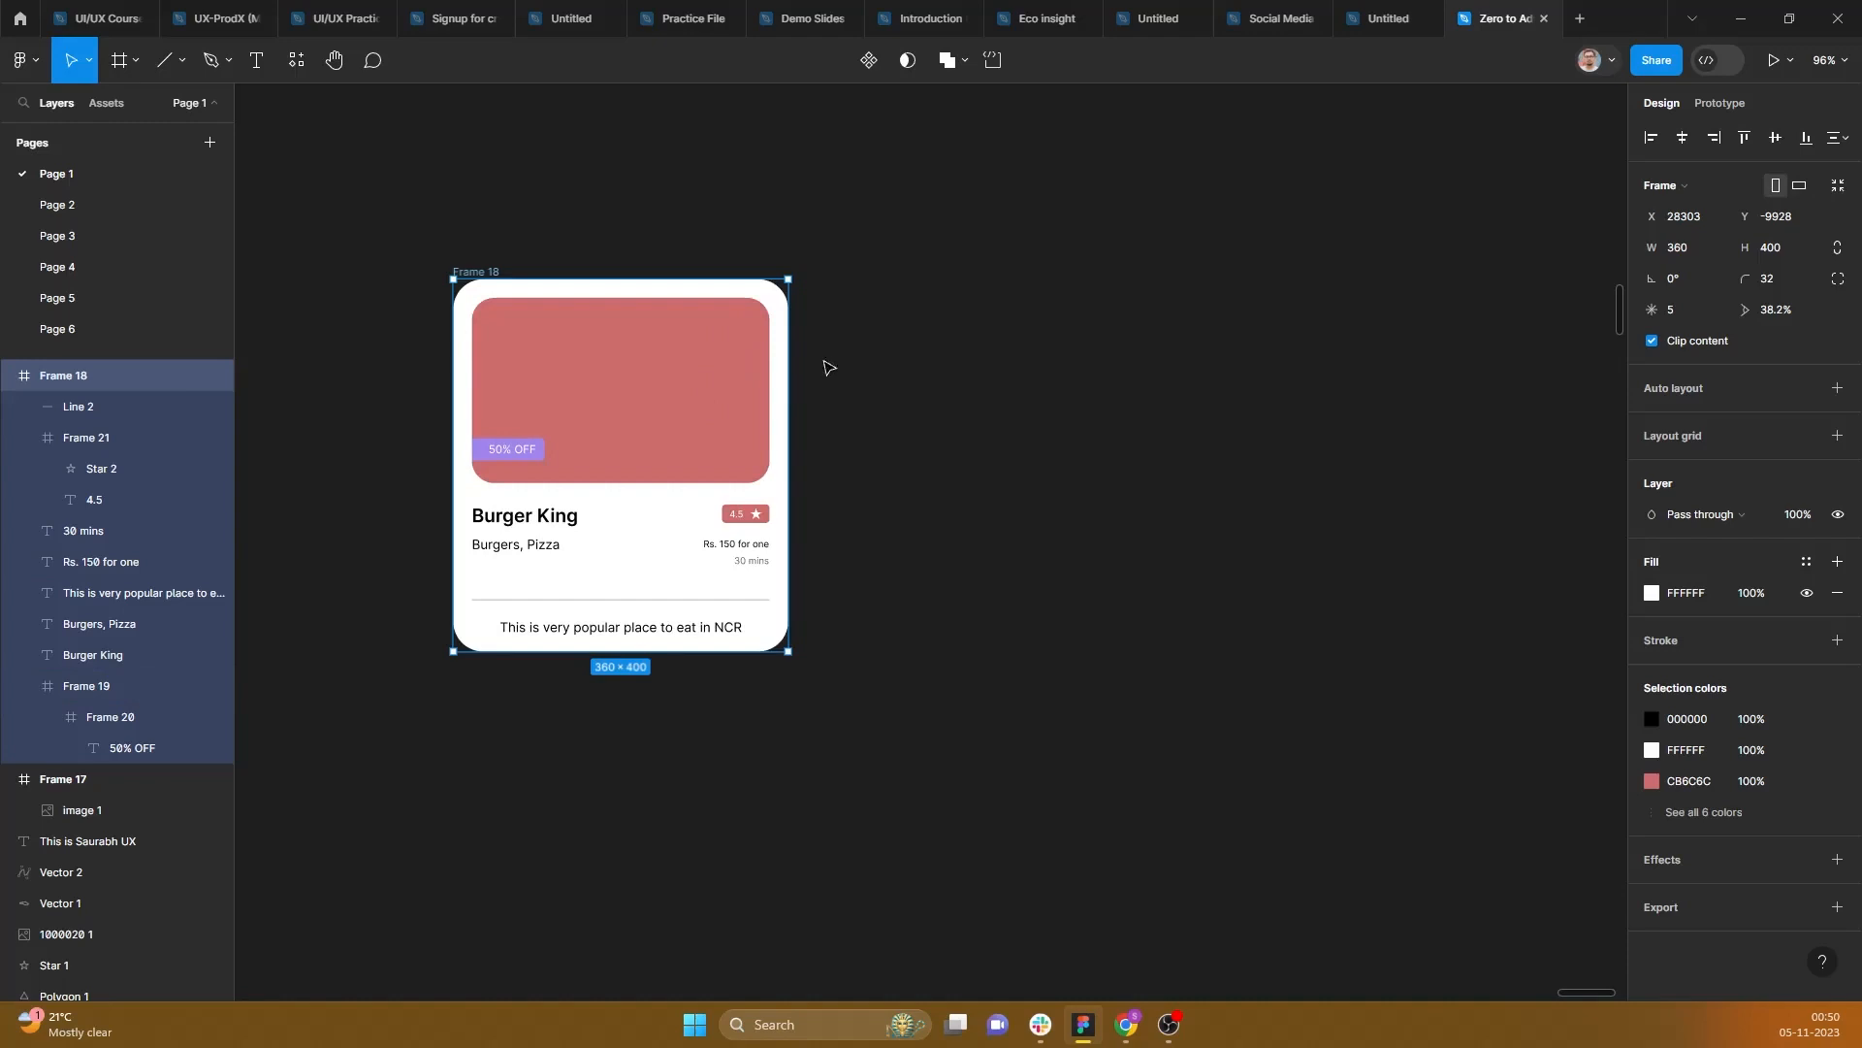
{"action": "left_click_drag", "start_coordinate": [787, 422], "coordinate": [1349, 446]}
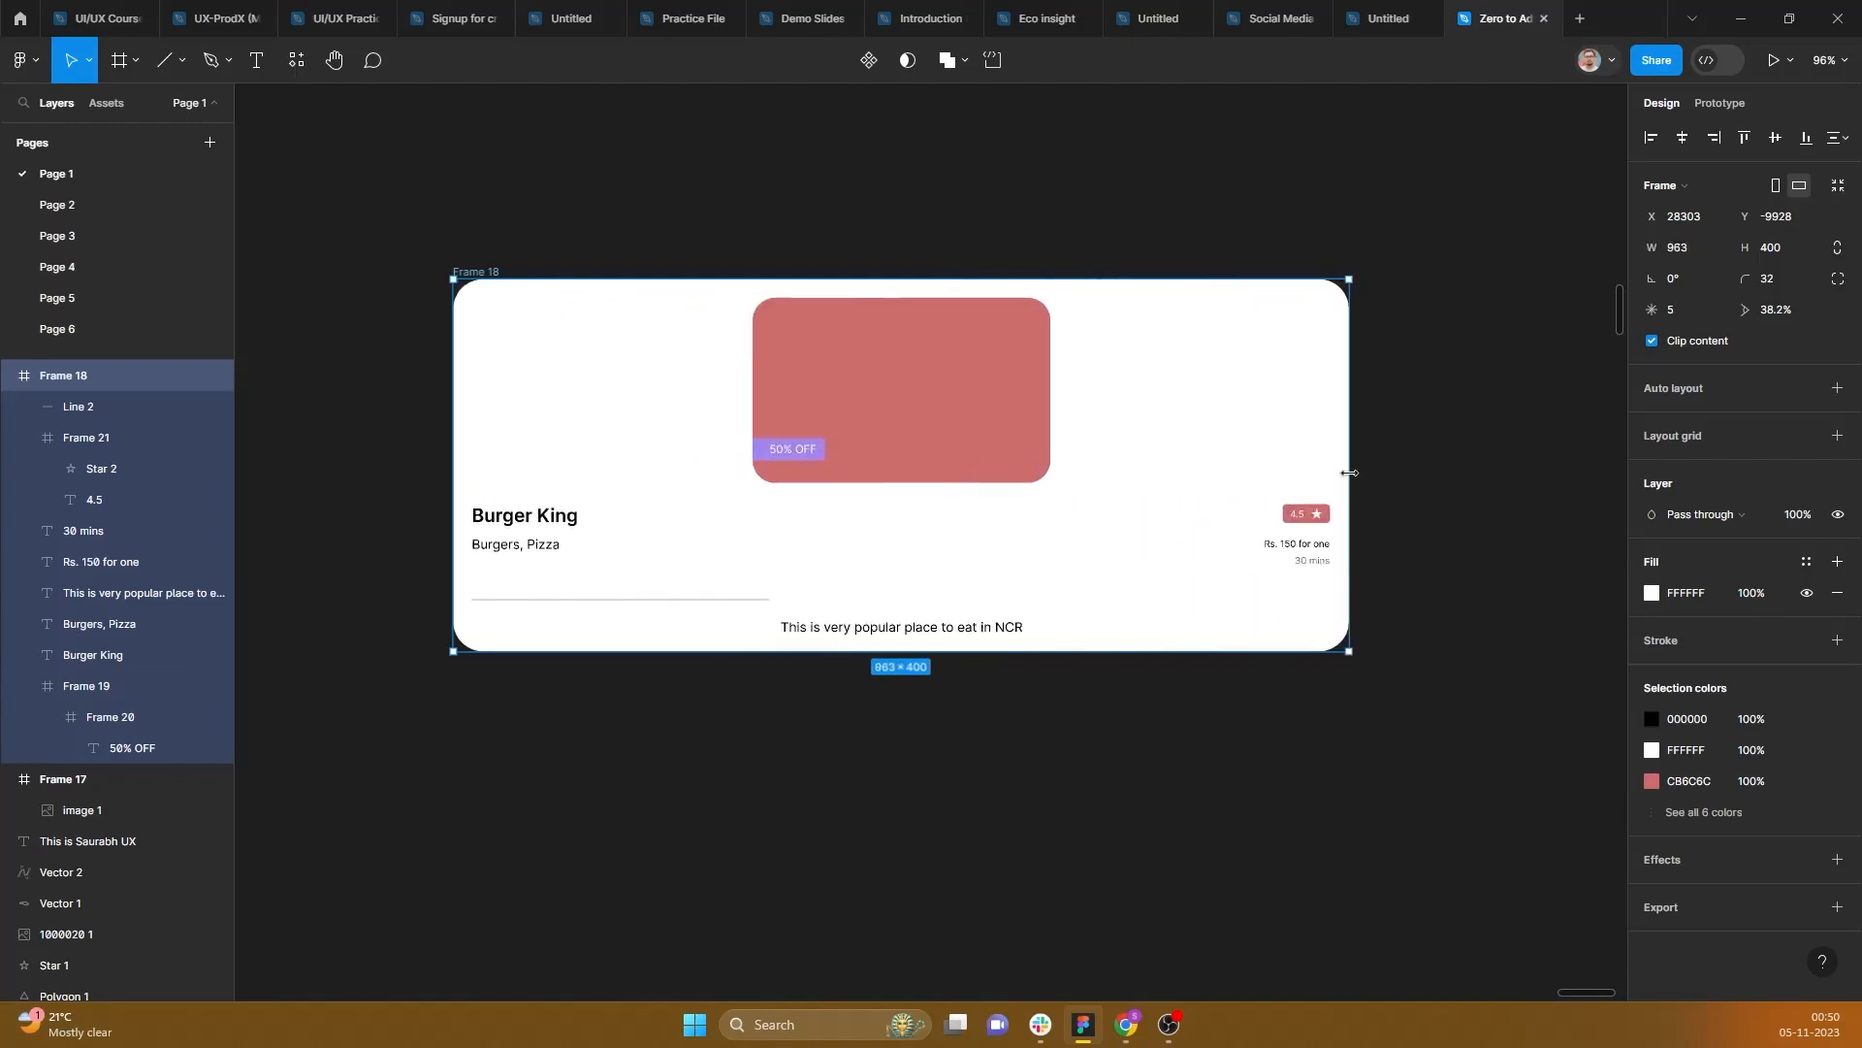
{"action": "key", "text": "ctrl+z"}
Step: Set the horizontal constraint of the red image frame in the card to Scale
{"action": "left_click", "coordinate": [715, 387]}
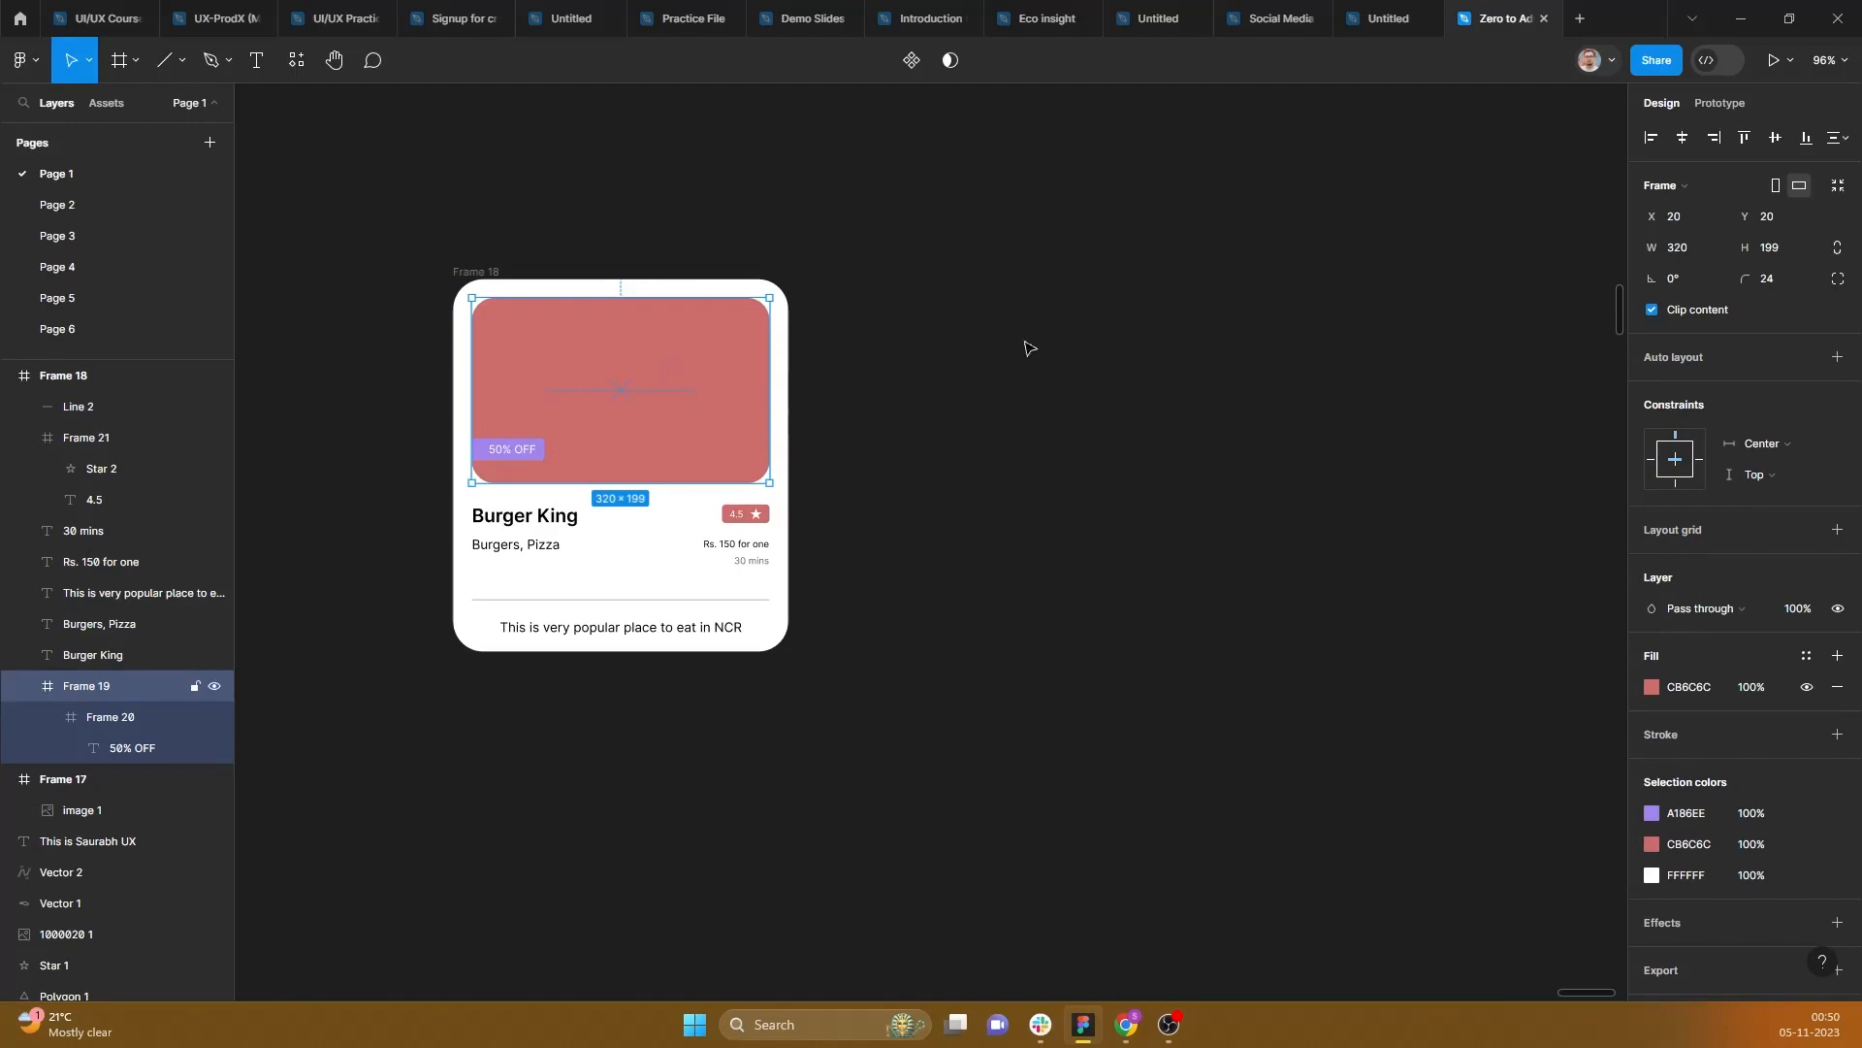
{"action": "left_click", "coordinate": [1787, 444]}
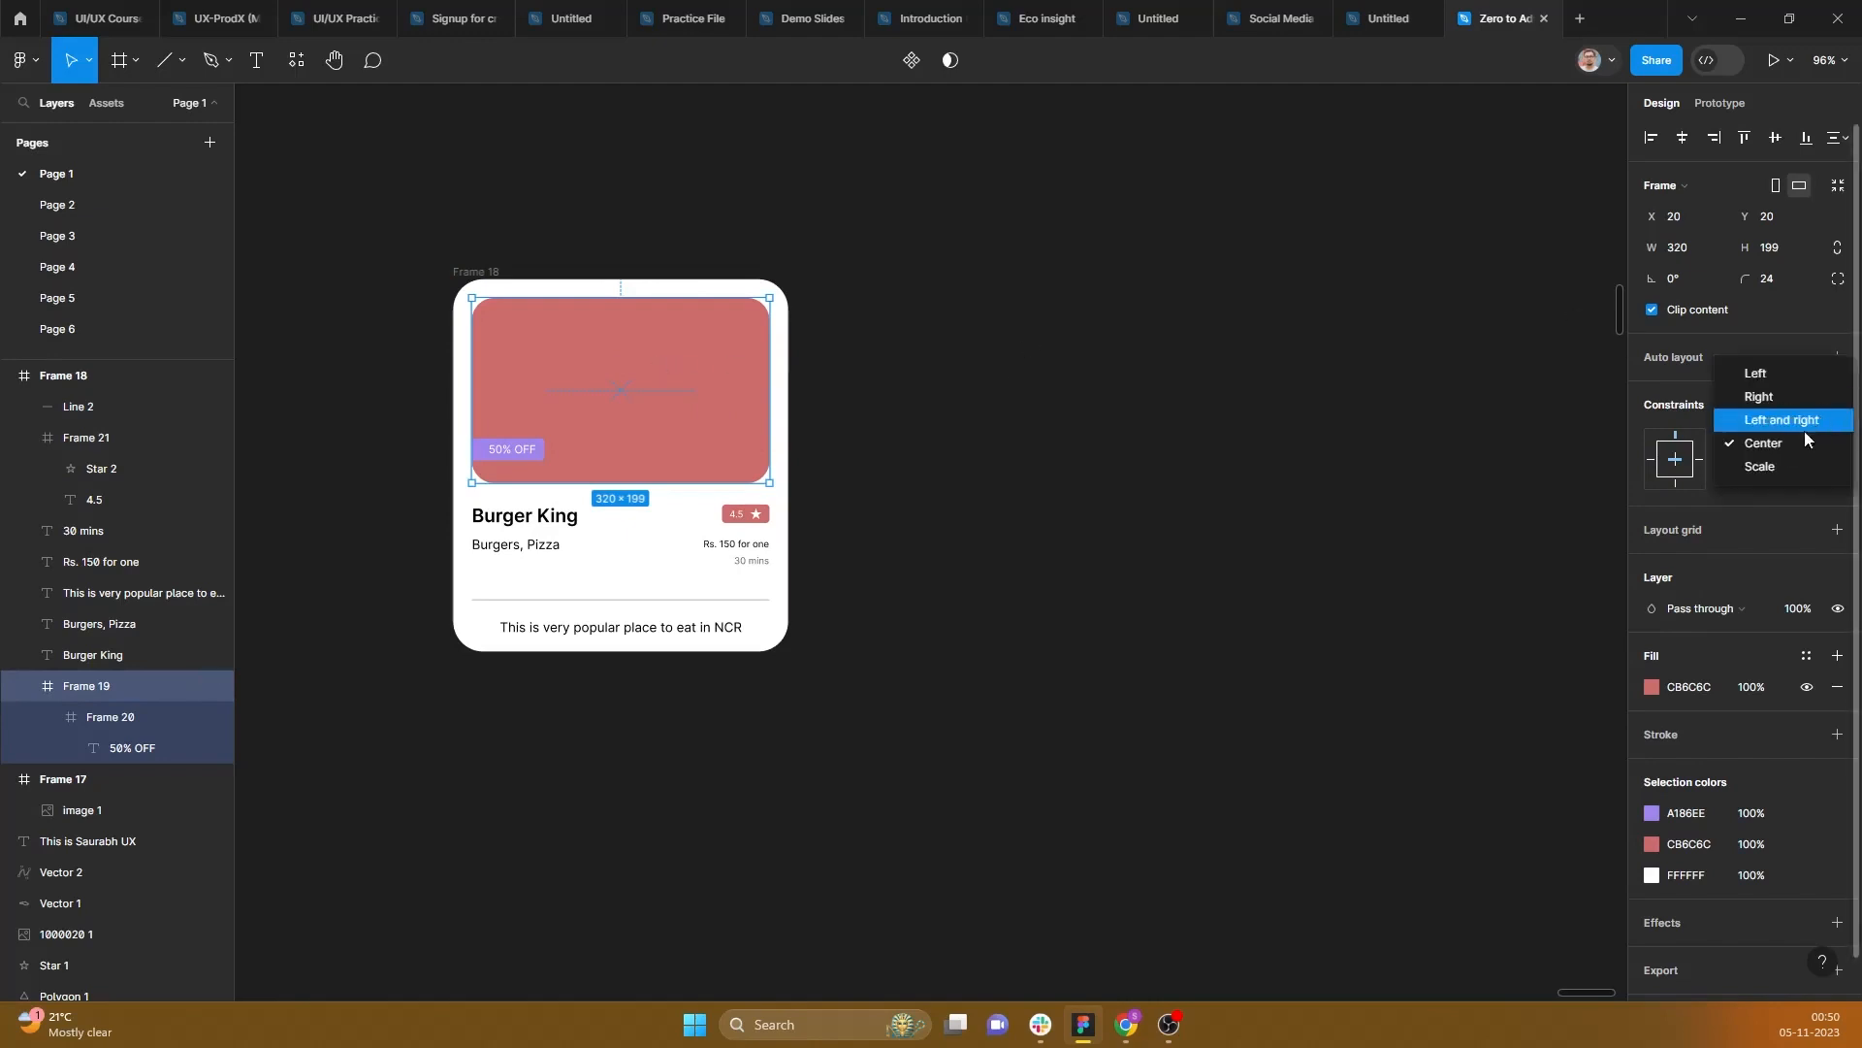
{"action": "left_click", "coordinate": [1775, 467]}
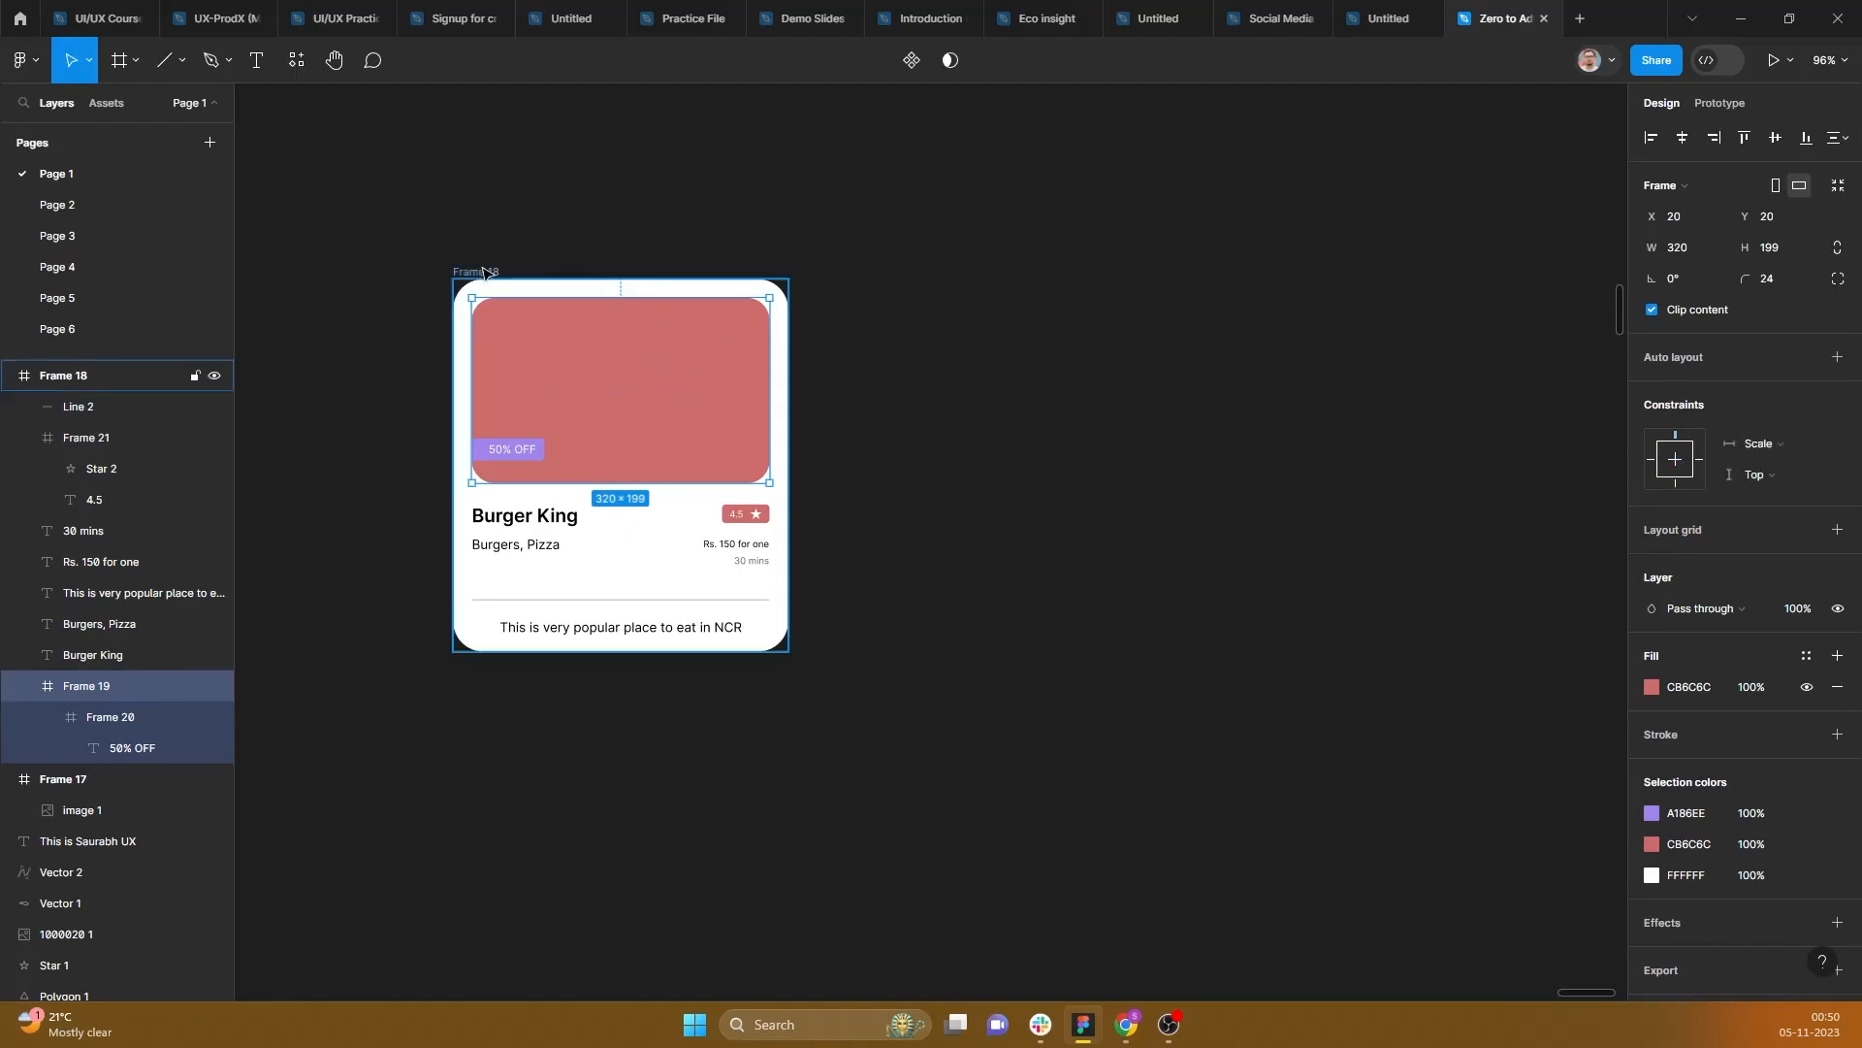
{"action": "left_click", "coordinate": [1770, 446]}
{"action": "left_click", "coordinate": [1772, 438]}
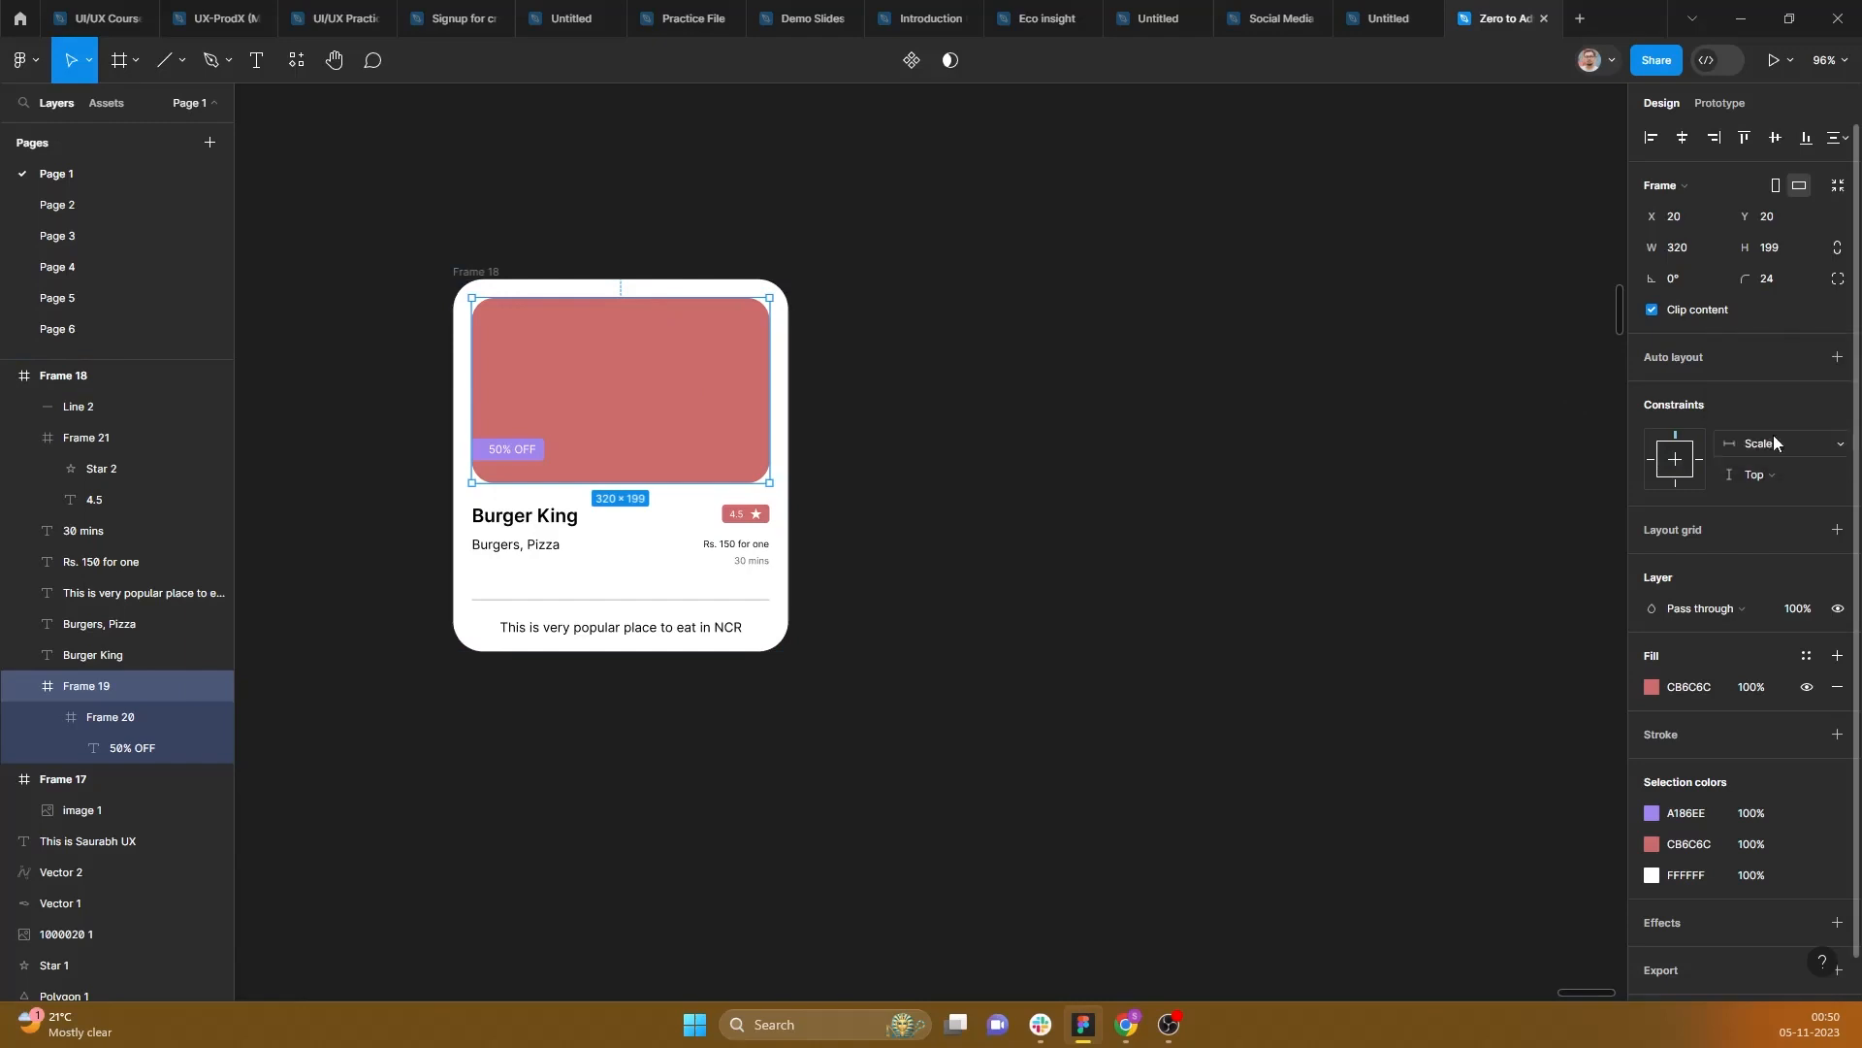
Step: Widen the card frame to about 409 to test the image and divider line, and undo the resize
{"action": "left_click", "coordinate": [639, 283]}
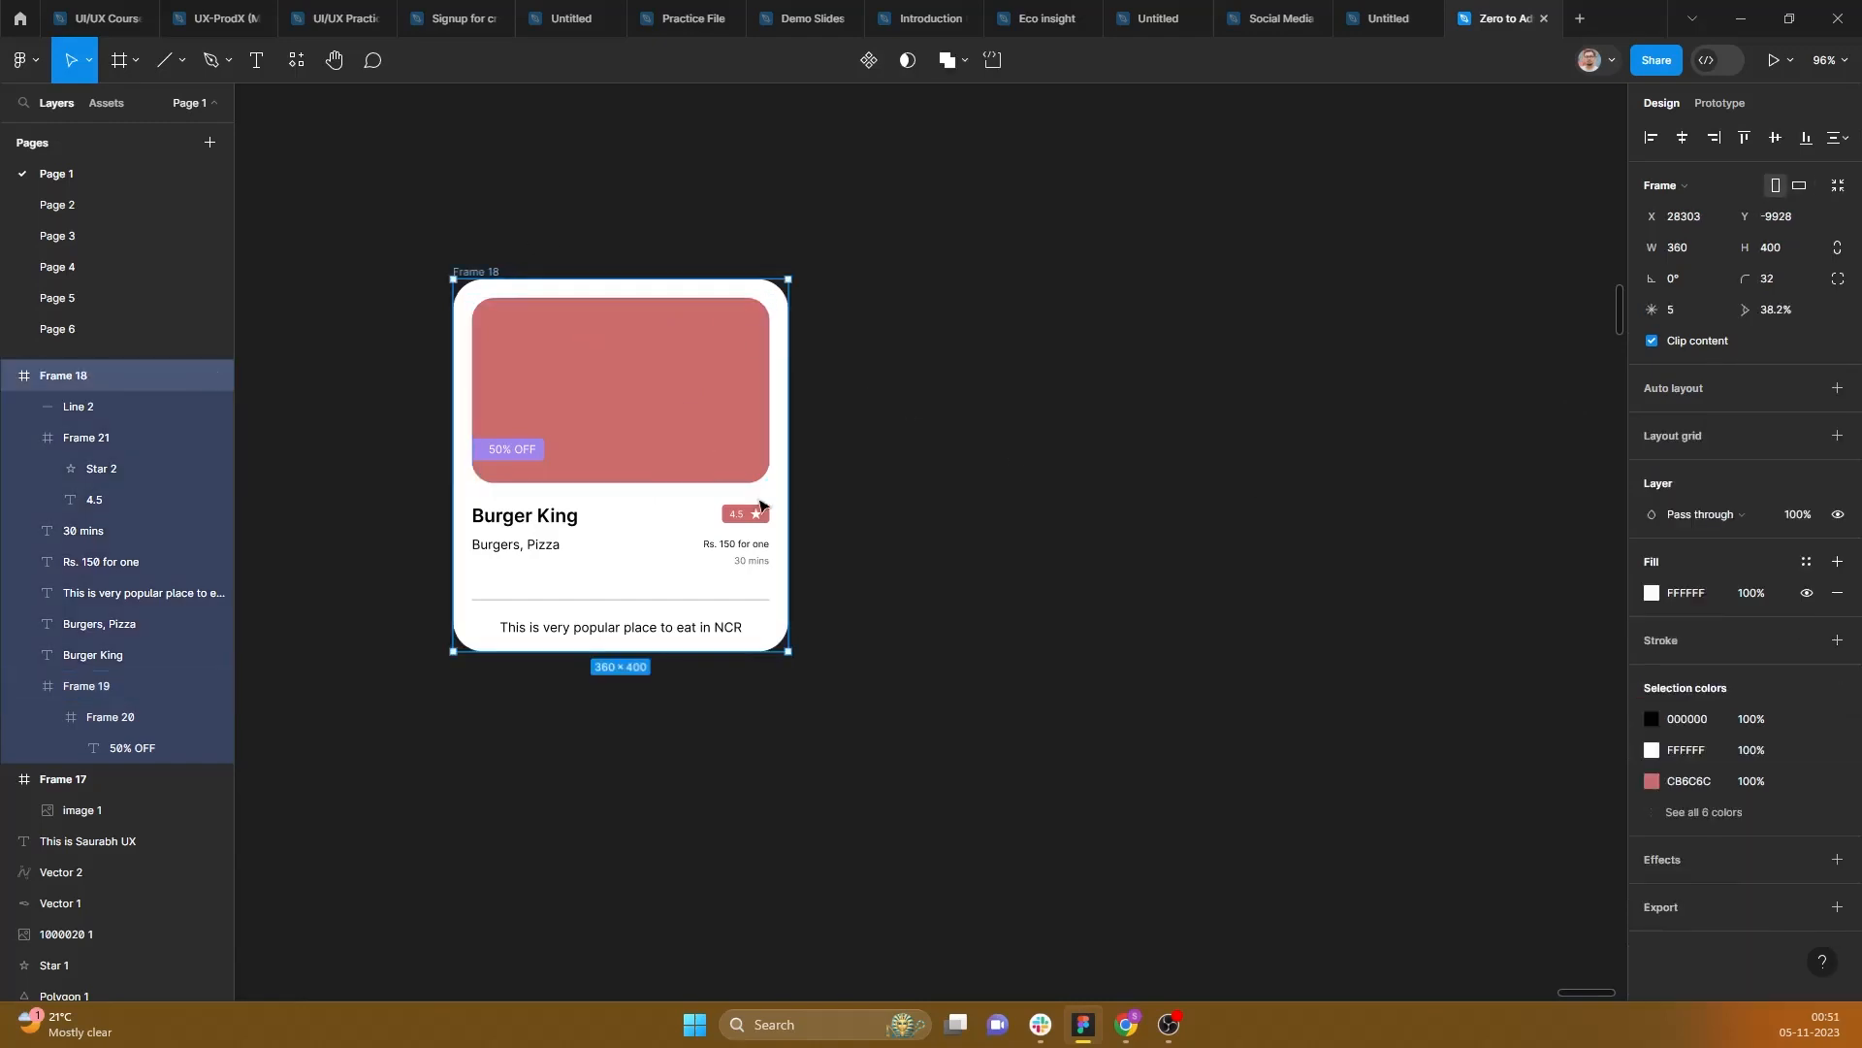
{"action": "left_click_drag", "start_coordinate": [795, 469], "coordinate": [841, 460]}
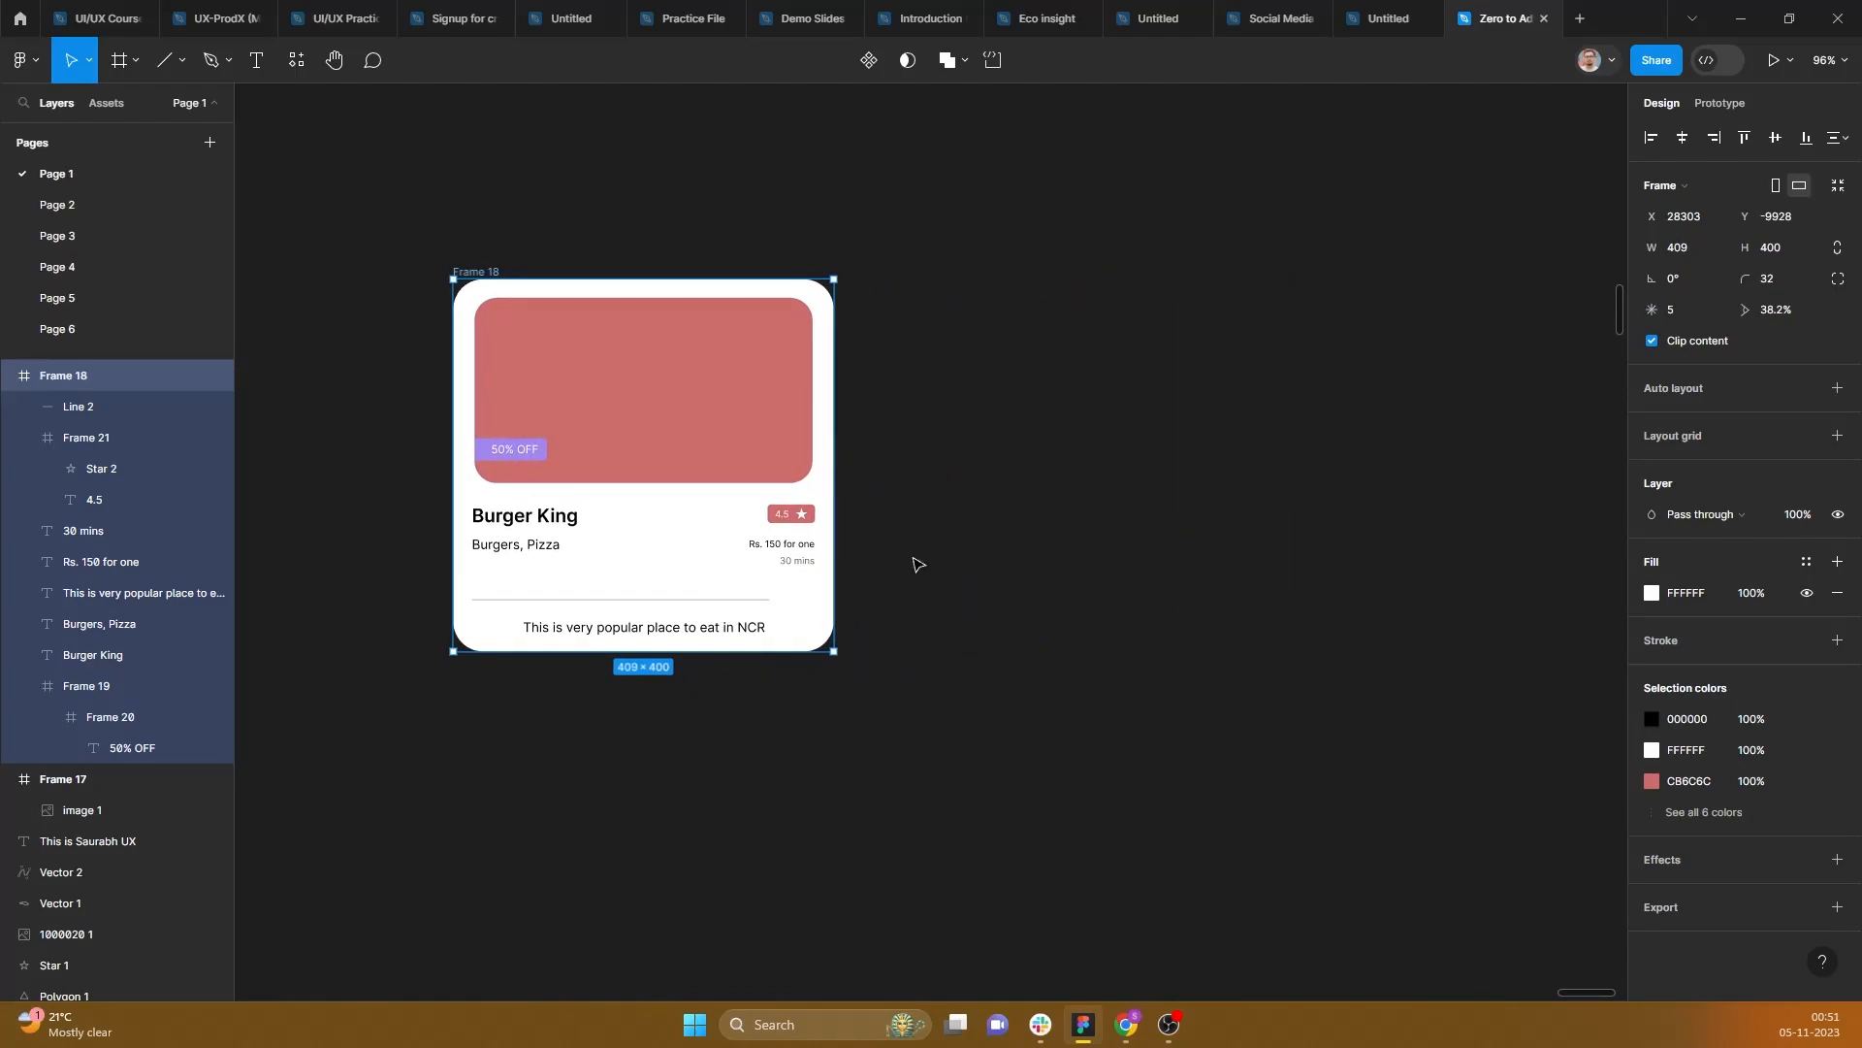
{"action": "left_click", "coordinate": [708, 601]}
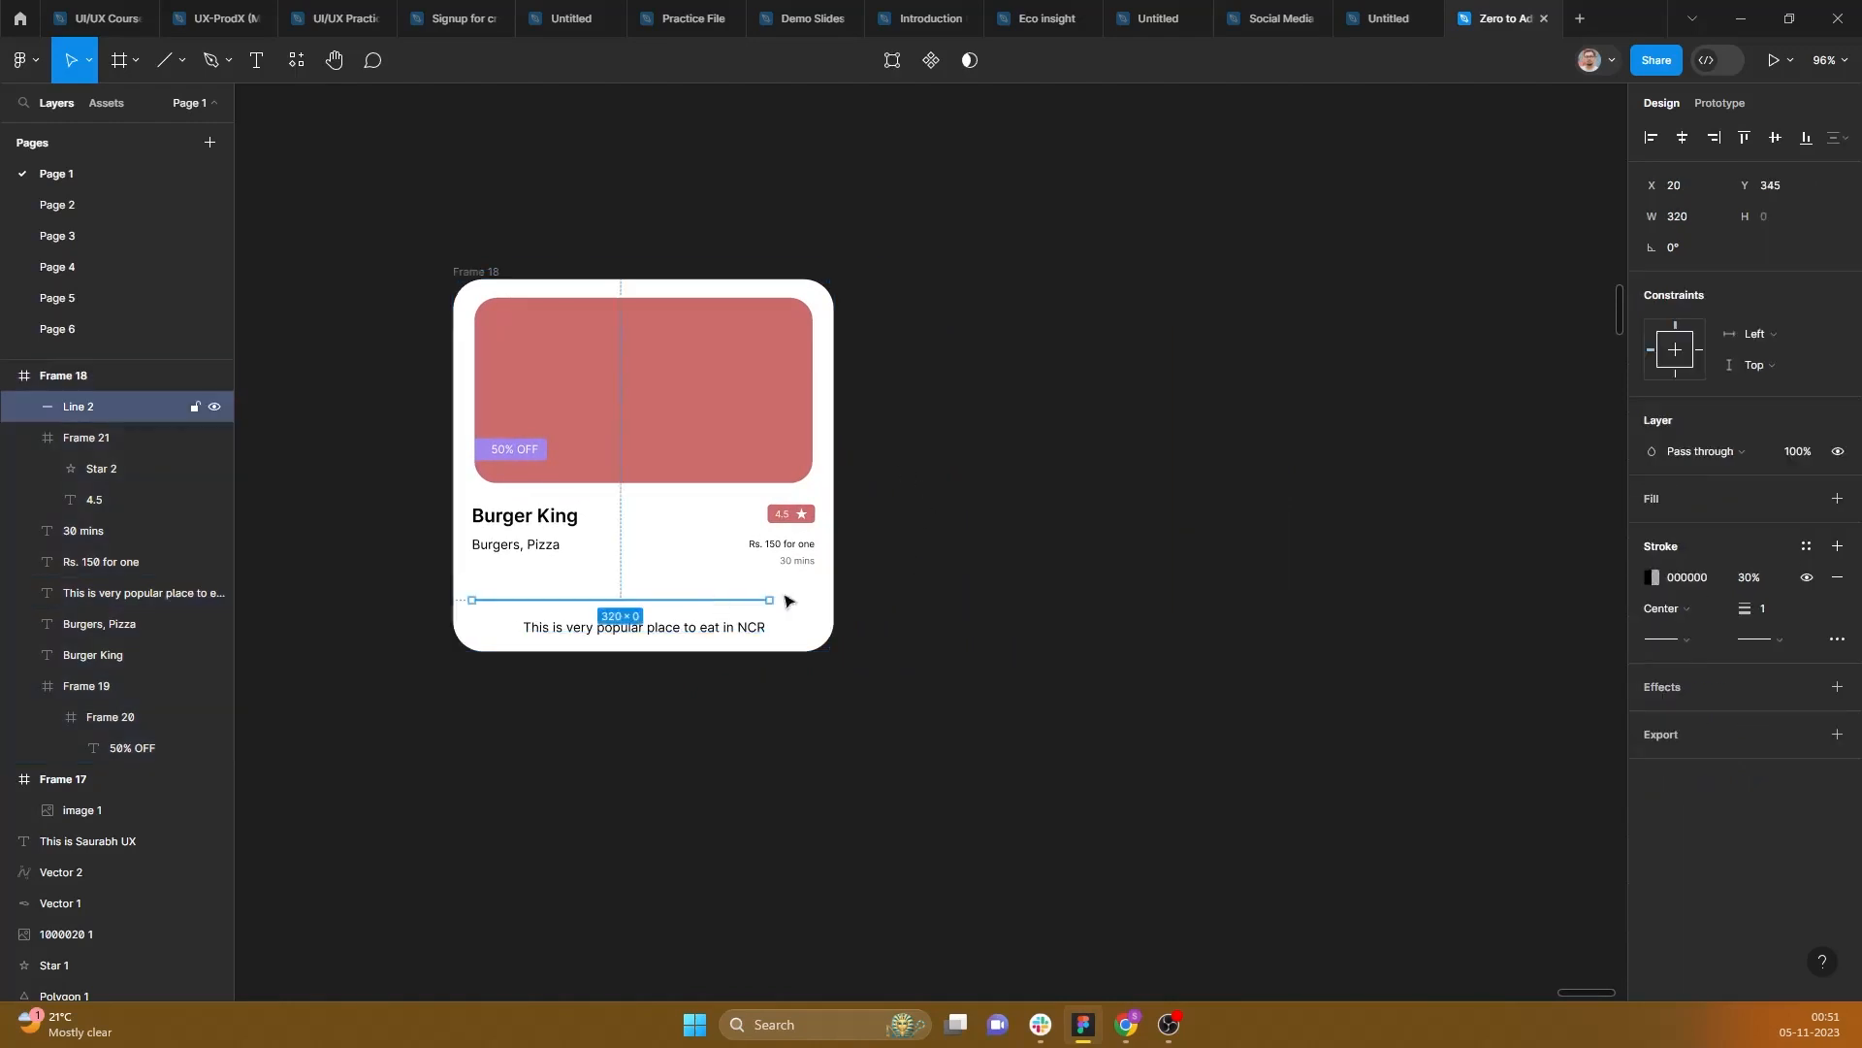
{"action": "key", "text": "ctrl+z"}
{"action": "key", "text": "ctrl+z"}
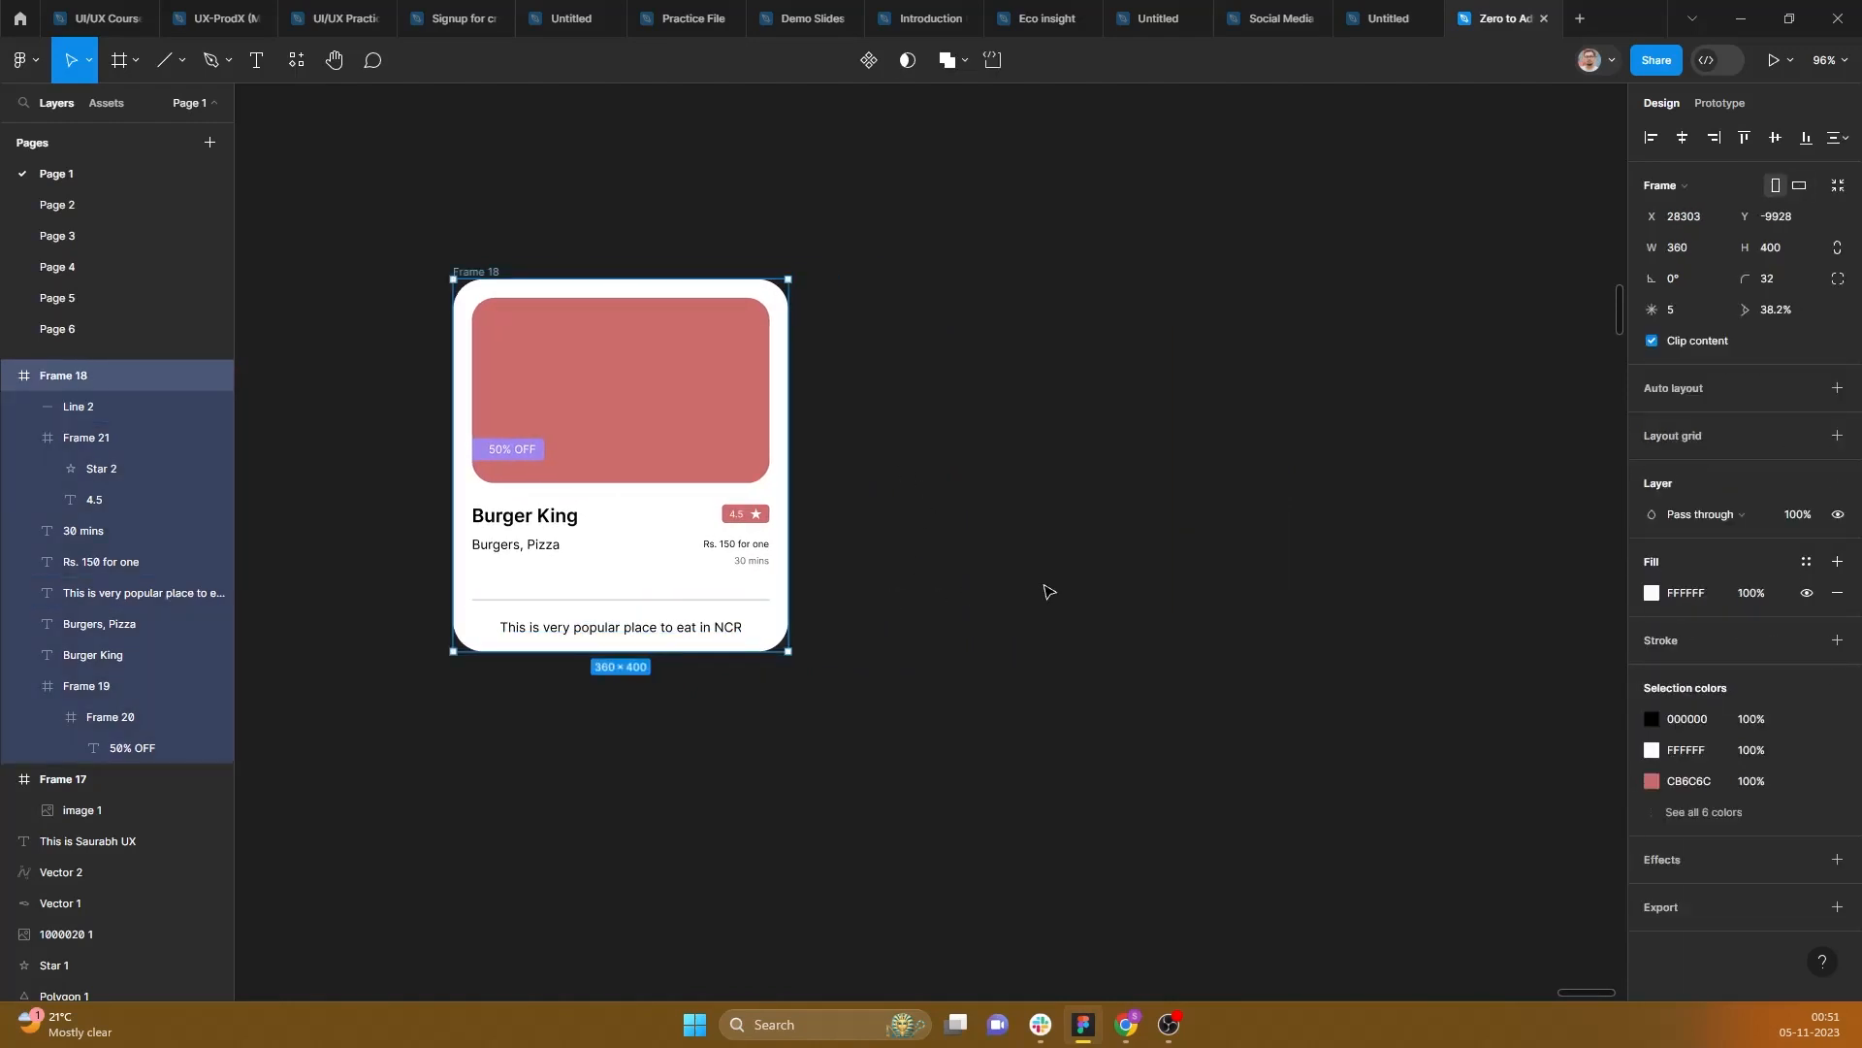
Step: Set the divider line's horizontal constraint to Scale
{"action": "left_click", "coordinate": [747, 601]}
{"action": "left_click", "coordinate": [1804, 333]}
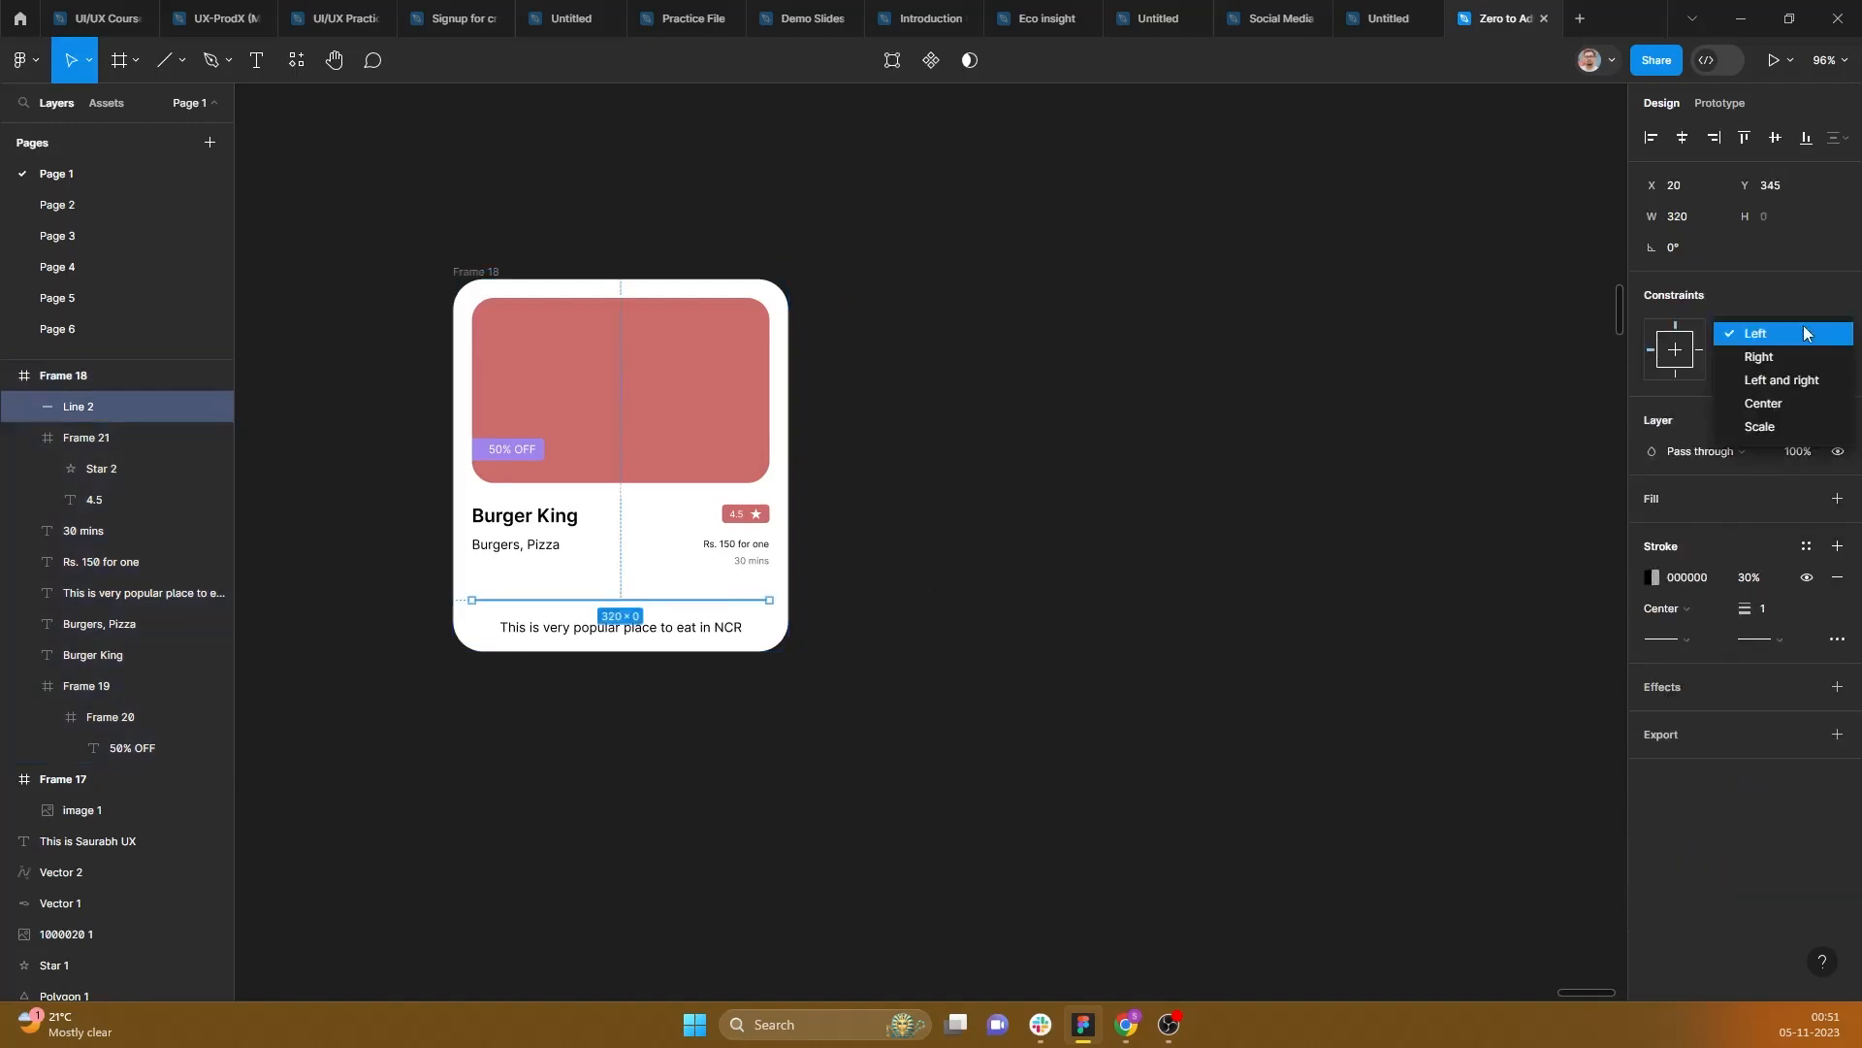
{"action": "left_click", "coordinate": [1794, 427]}
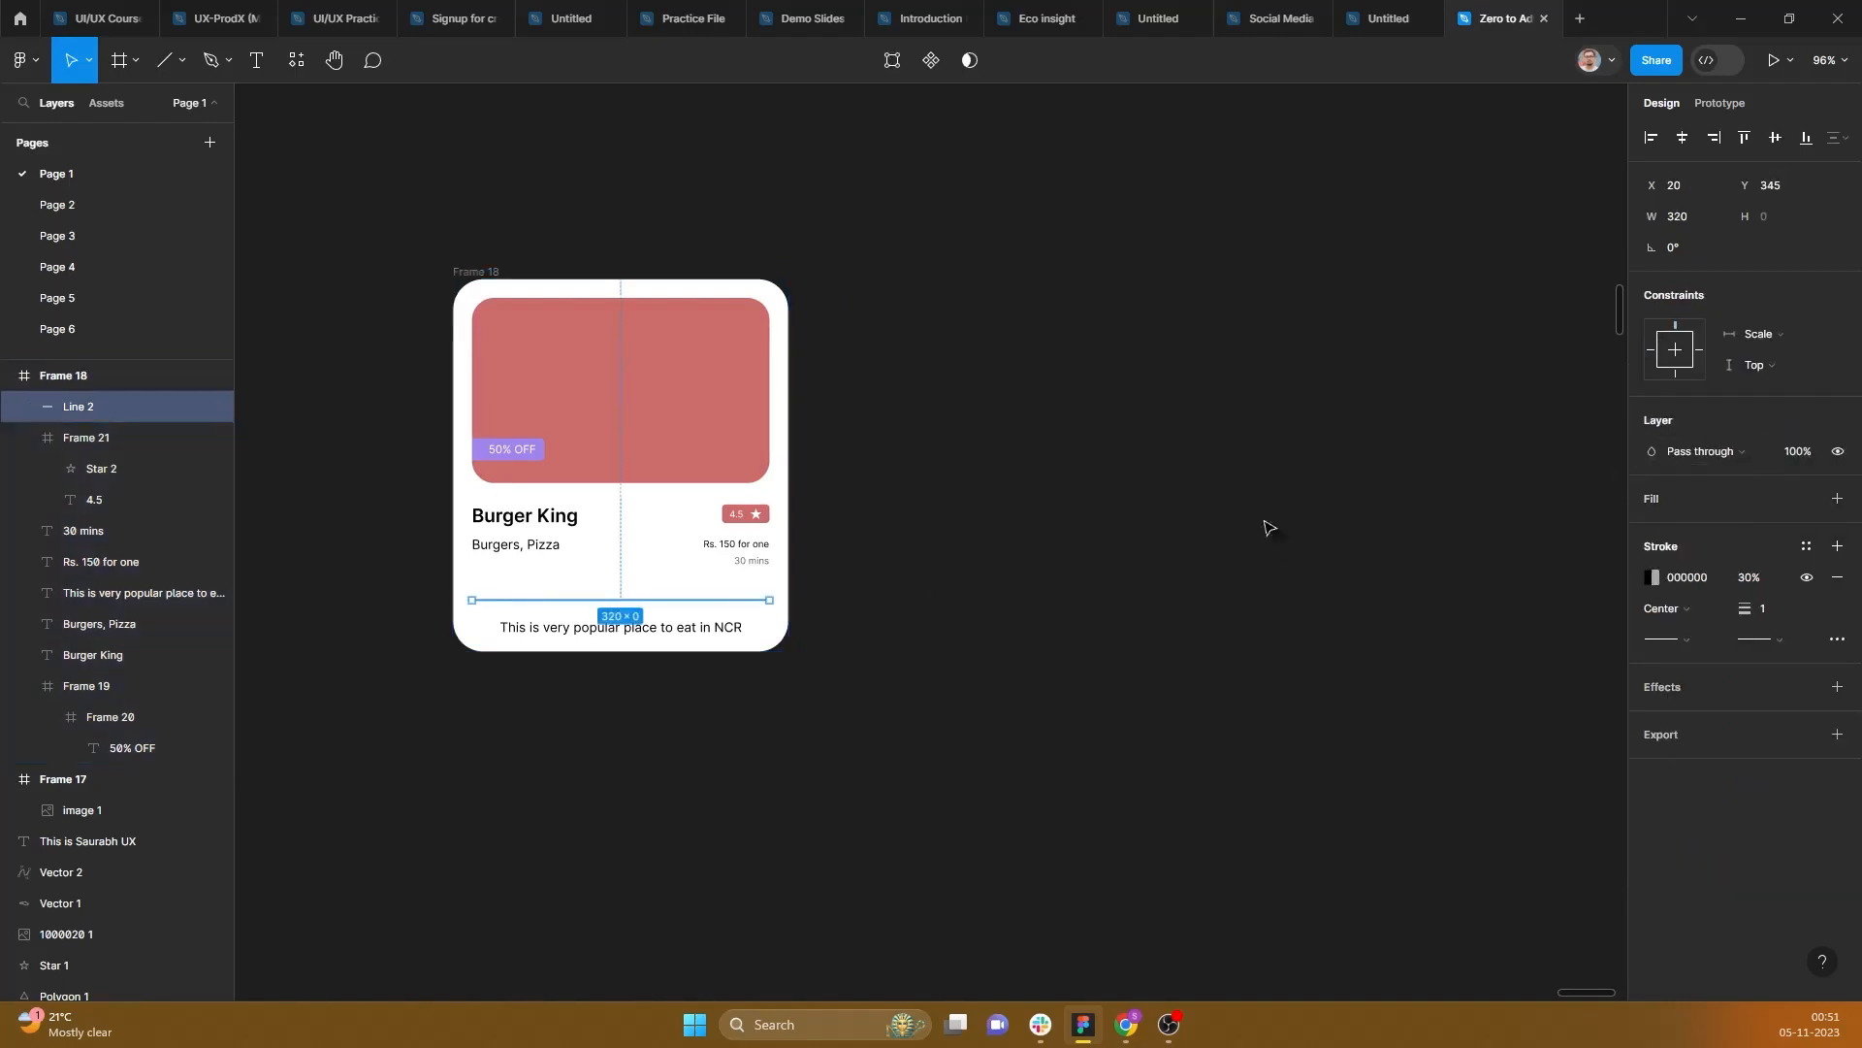
Step: Check the horizontal constraint options of the "This is very popular place to eat in NCR" text
{"action": "left_click", "coordinate": [587, 628]}
{"action": "left_click", "coordinate": [1833, 339]}
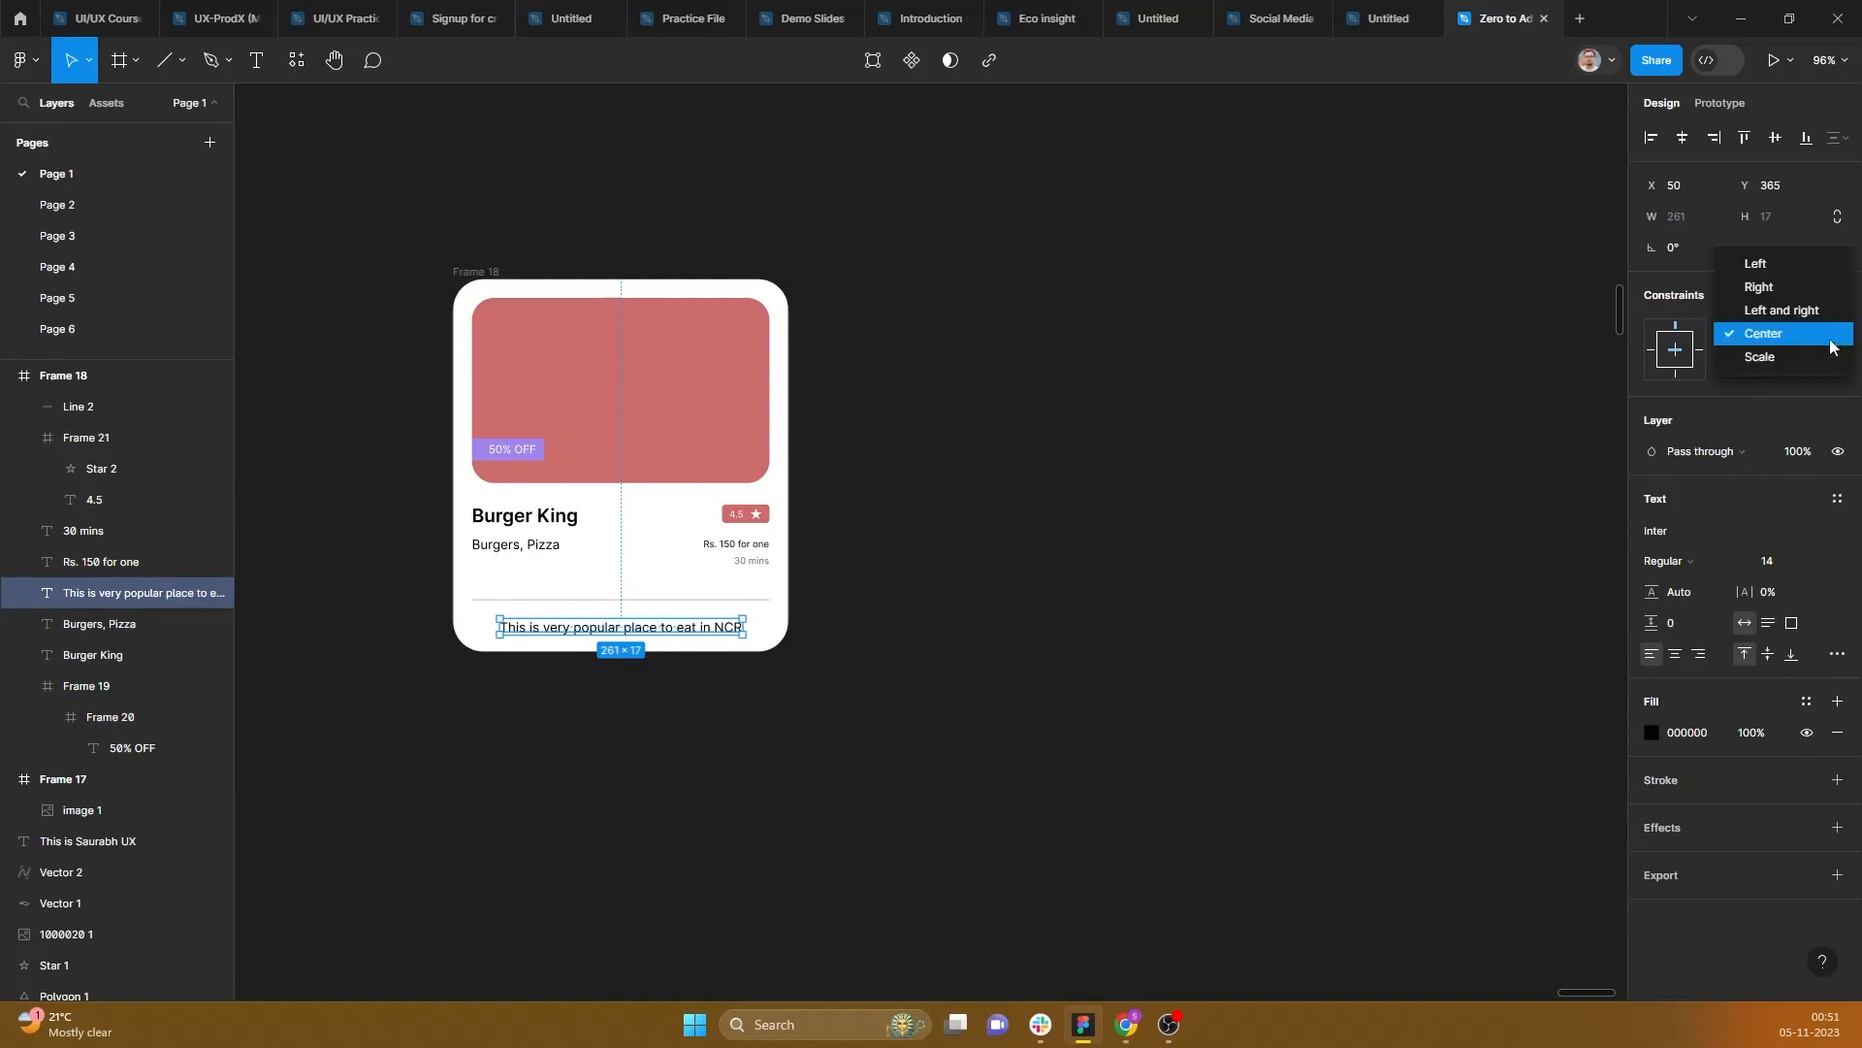
{"action": "left_click", "coordinate": [1831, 343]}
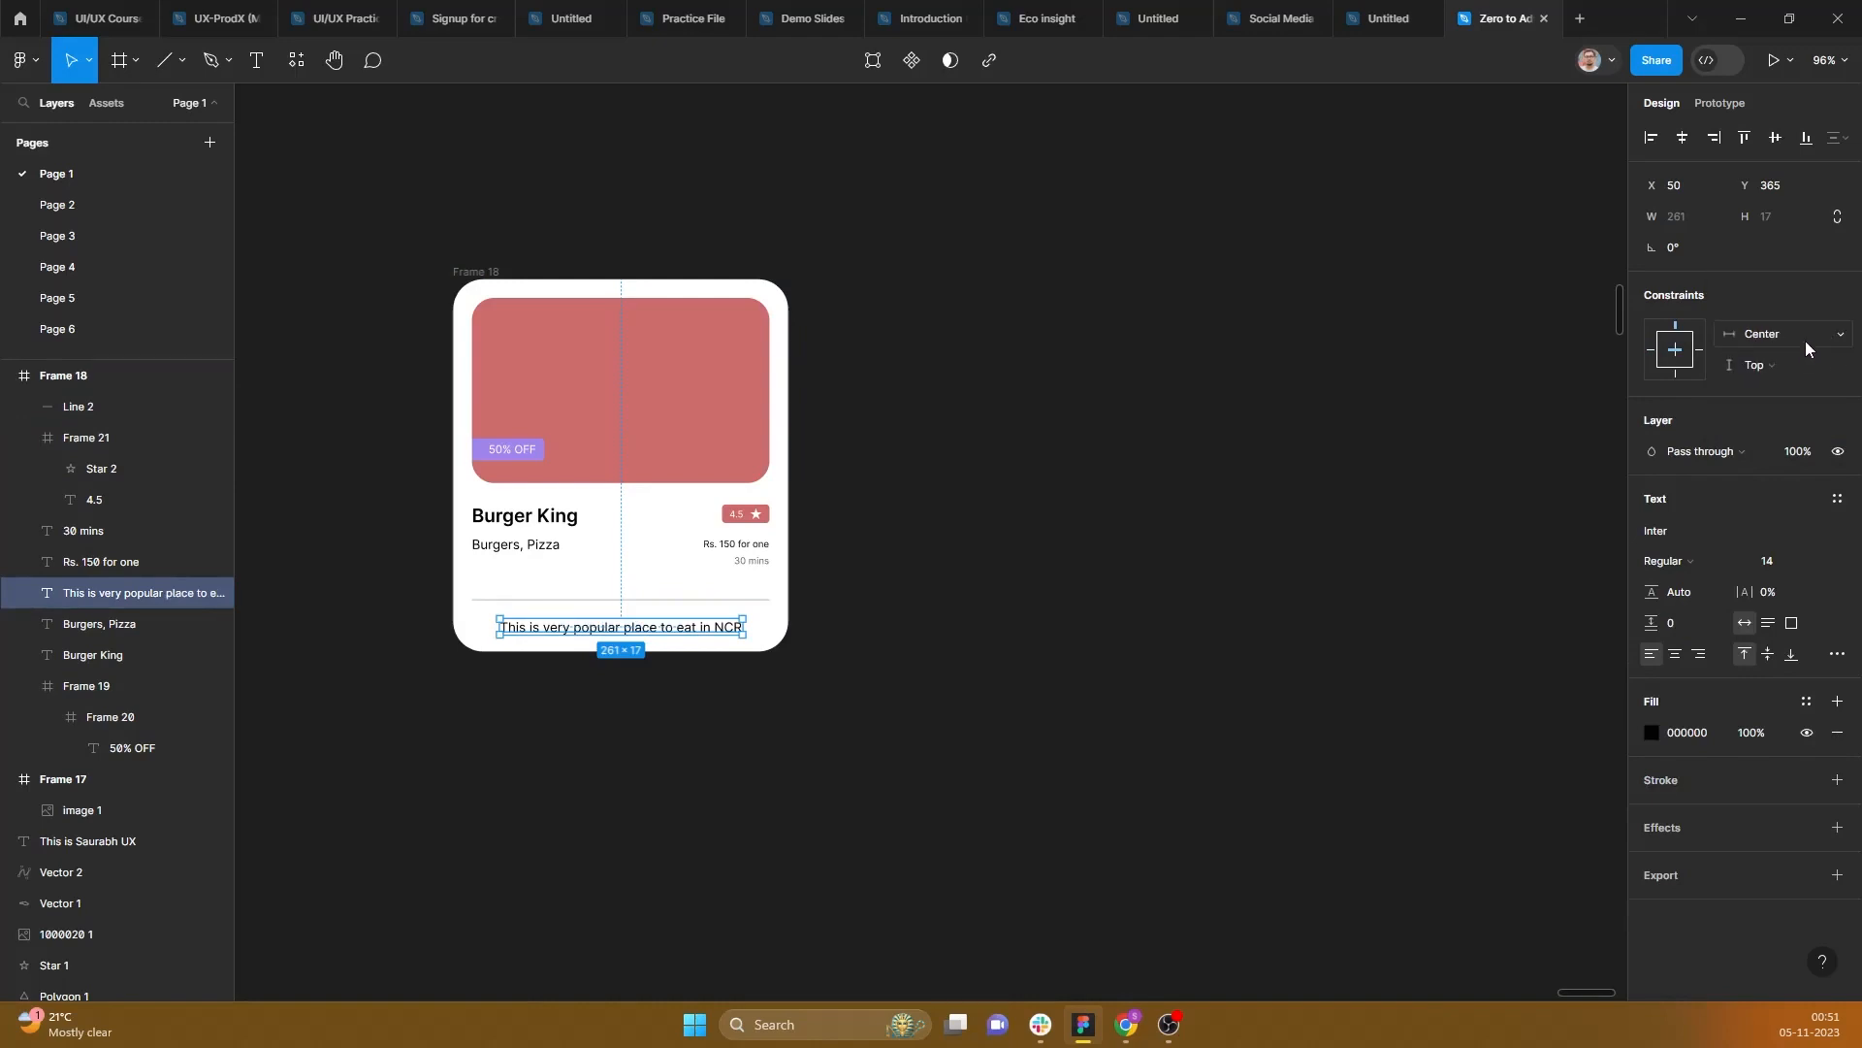
{"action": "left_click", "coordinate": [1808, 335]}
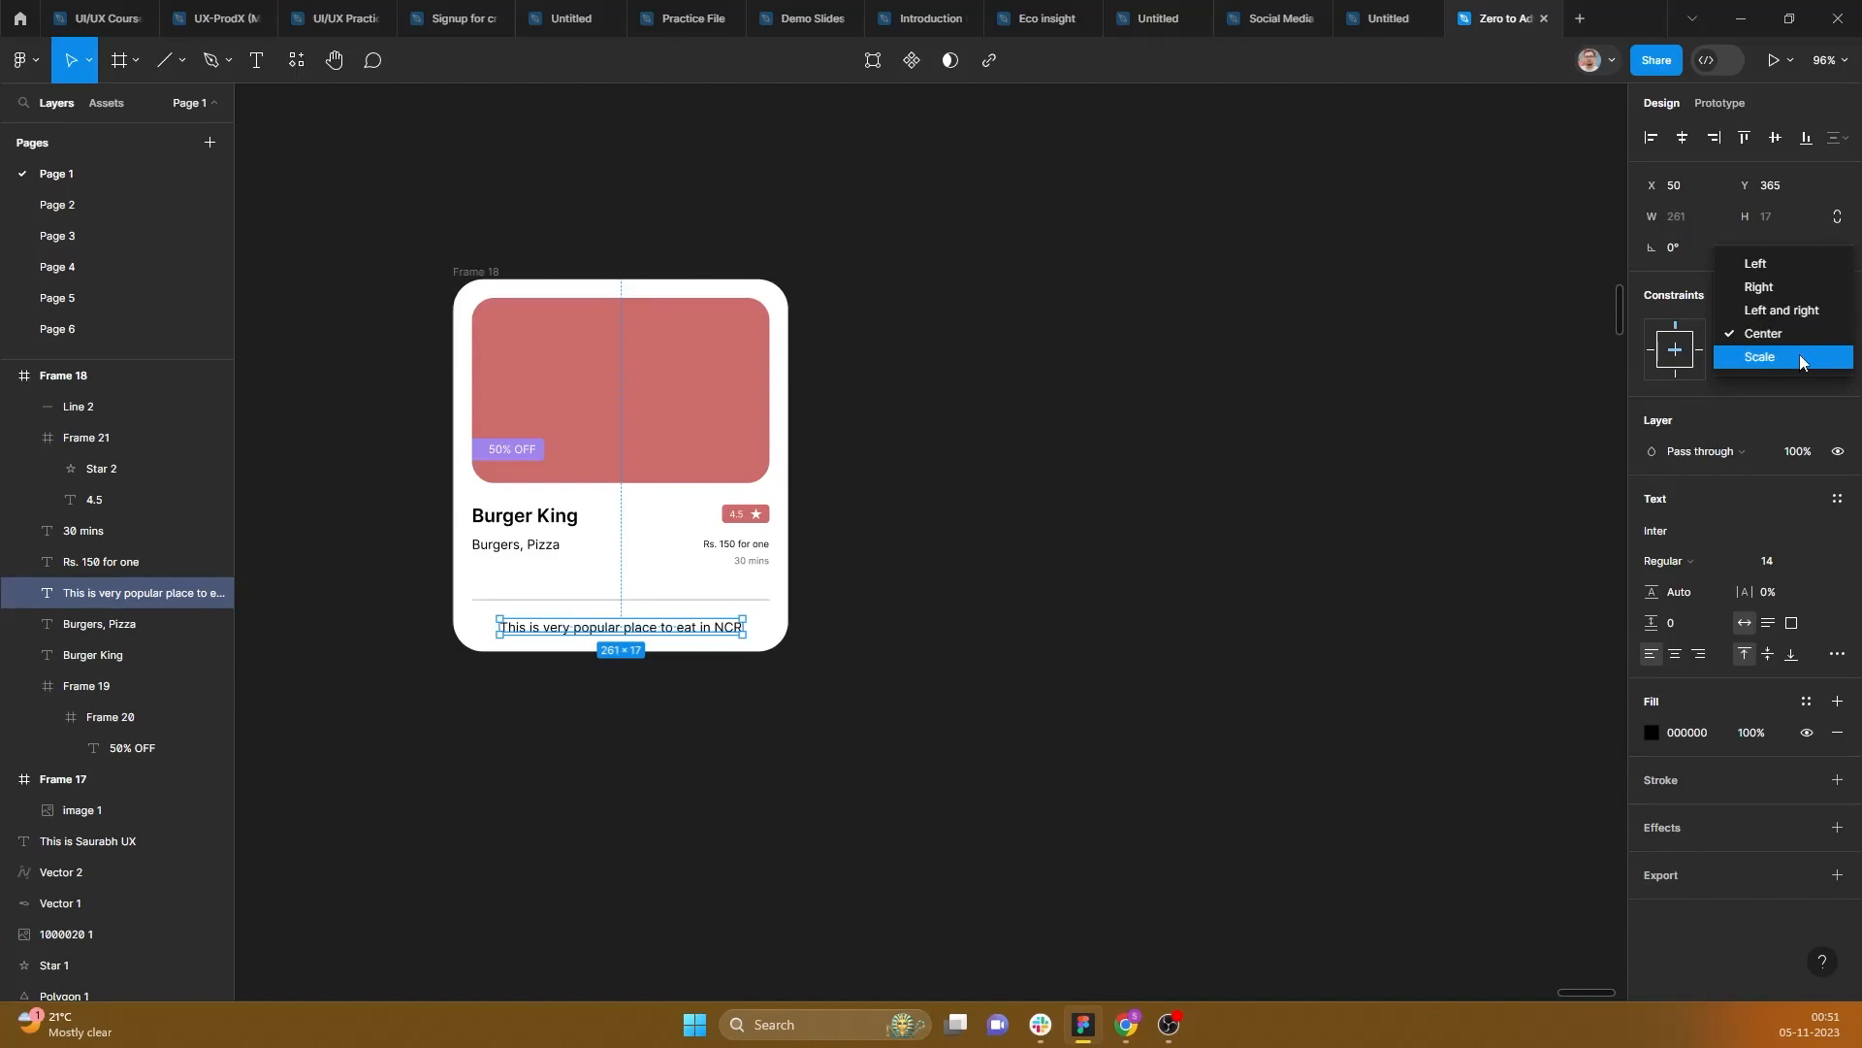
{"action": "left_click", "coordinate": [1105, 420]}
Step: Resize the card frame wider and narrower from its side edge to test how its contents respond
{"action": "left_click", "coordinate": [472, 274]}
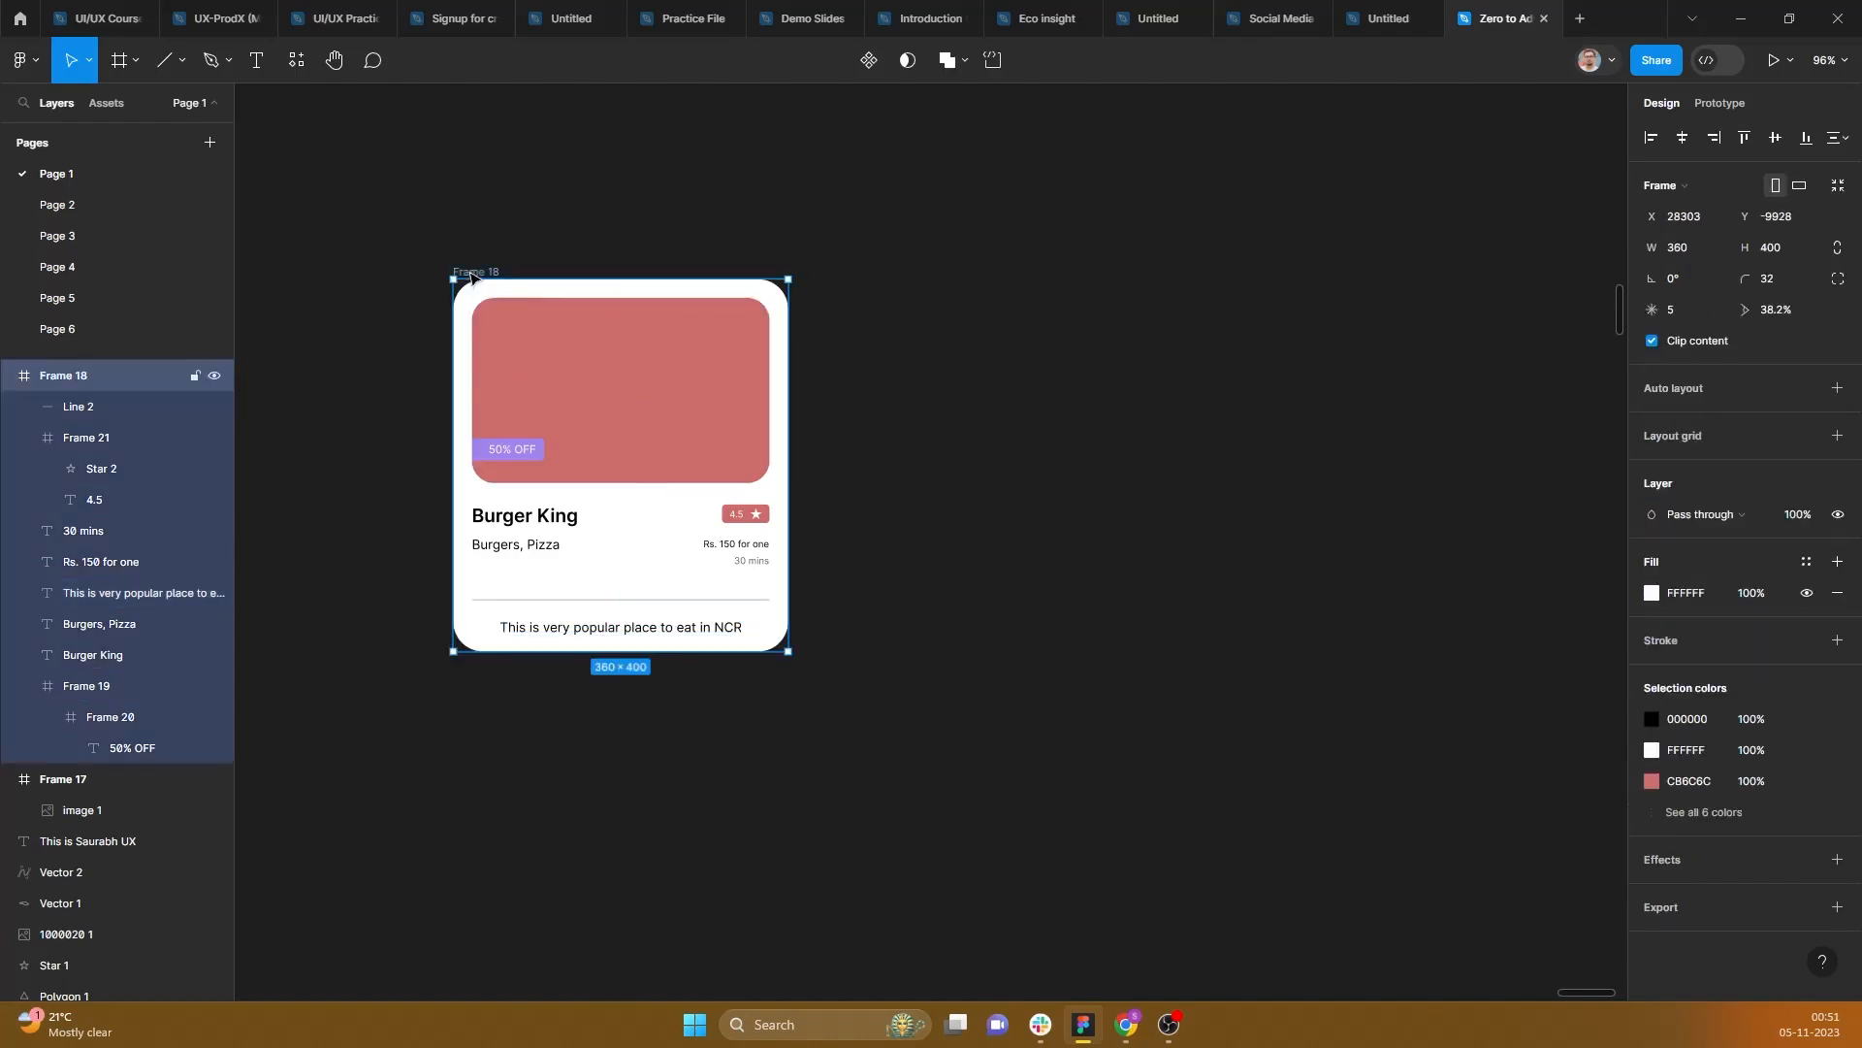
{"action": "mouse_move", "coordinate": [787, 456]}
{"action": "left_mouse_down"}
{"action": "mouse_move", "coordinate": [1537, 418]}
{"action": "mouse_move", "coordinate": [677, 436]}
{"action": "mouse_move", "coordinate": [822, 456]}
{"action": "left_mouse_up"}
{"action": "left_click_drag", "start_coordinate": [922, 491], "coordinate": [1167, 464]}
{"action": "left_click_drag", "start_coordinate": [1305, 425], "coordinate": [768, 495]}
{"action": "left_click", "coordinate": [1024, 419]}
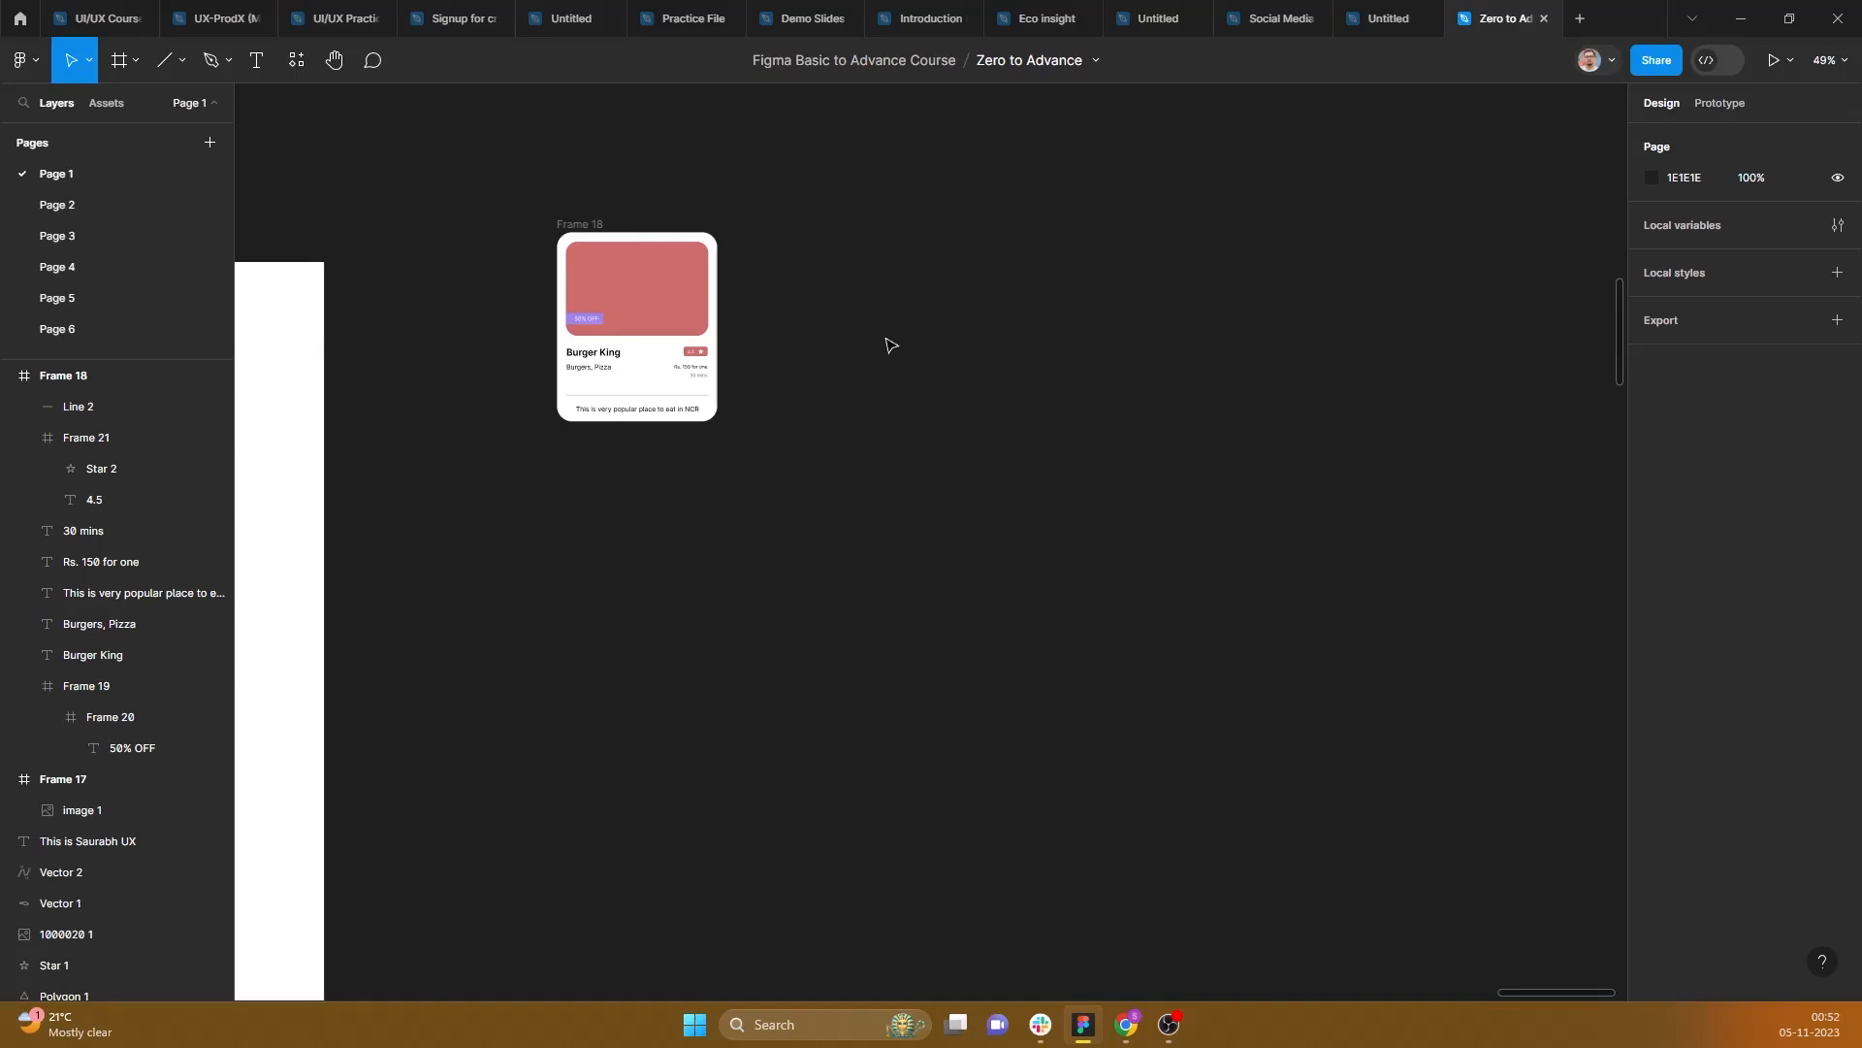
Step: Group the "Burger King" title and the "Burgers, Pizza" text into an auto layout frame
{"action": "scroll", "coordinate": [568, 422], "scroll_direction": "up", "scroll_amount": 10}
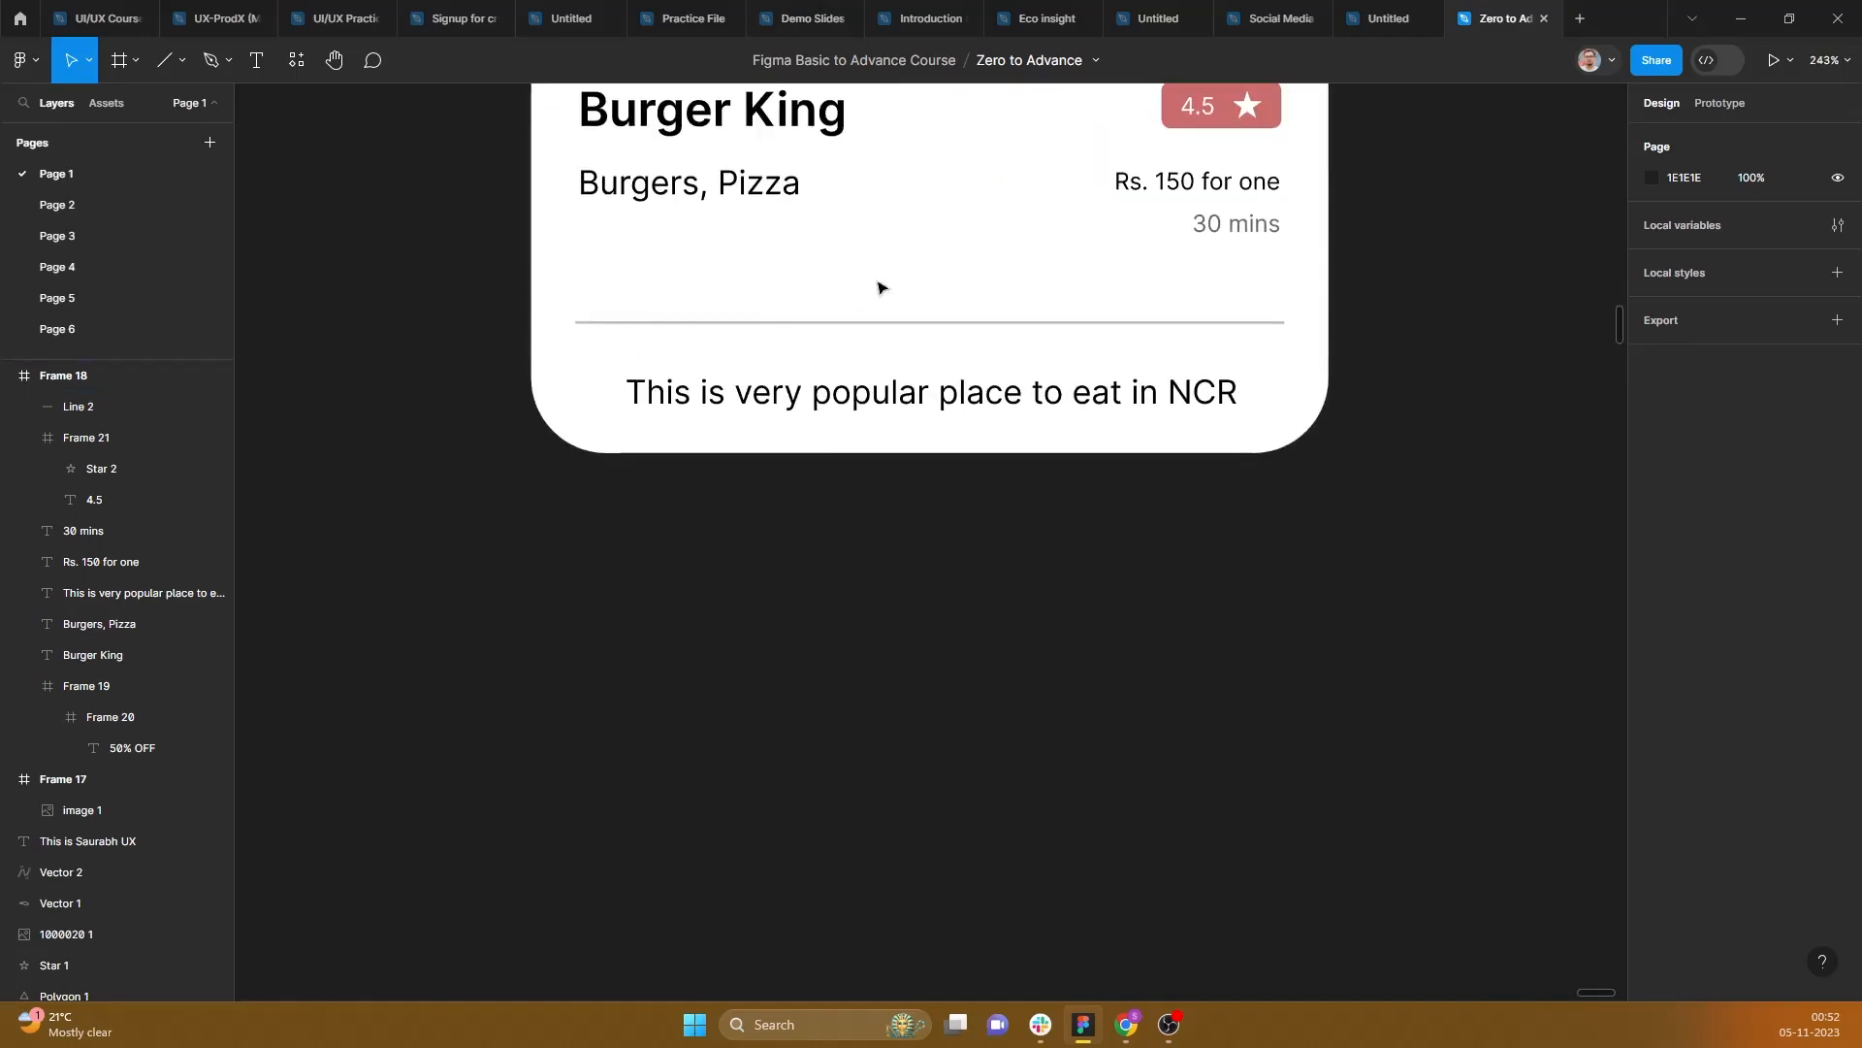
{"action": "scroll", "coordinate": [880, 287], "scroll_direction": "down", "scroll_amount": 8}
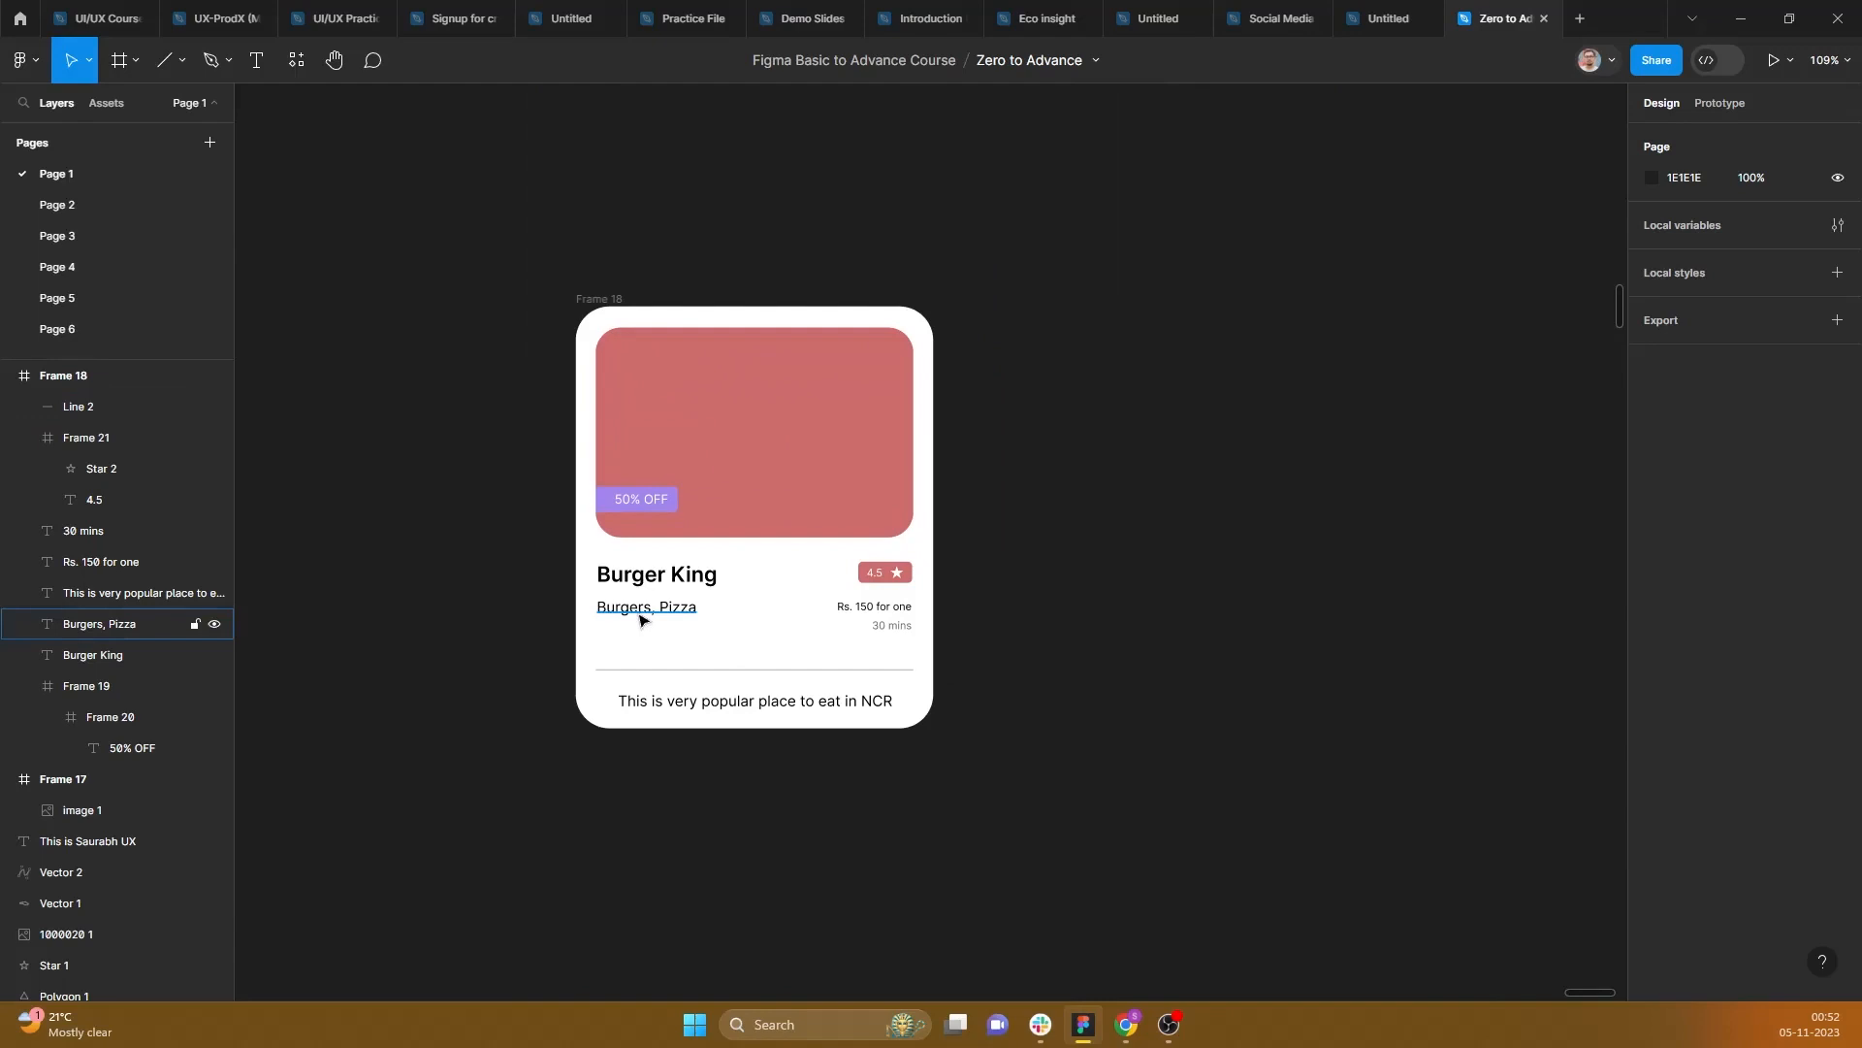
{"action": "left_click", "coordinate": [641, 611]}
{"action": "left_click", "coordinate": [652, 577], "text": "shift"}
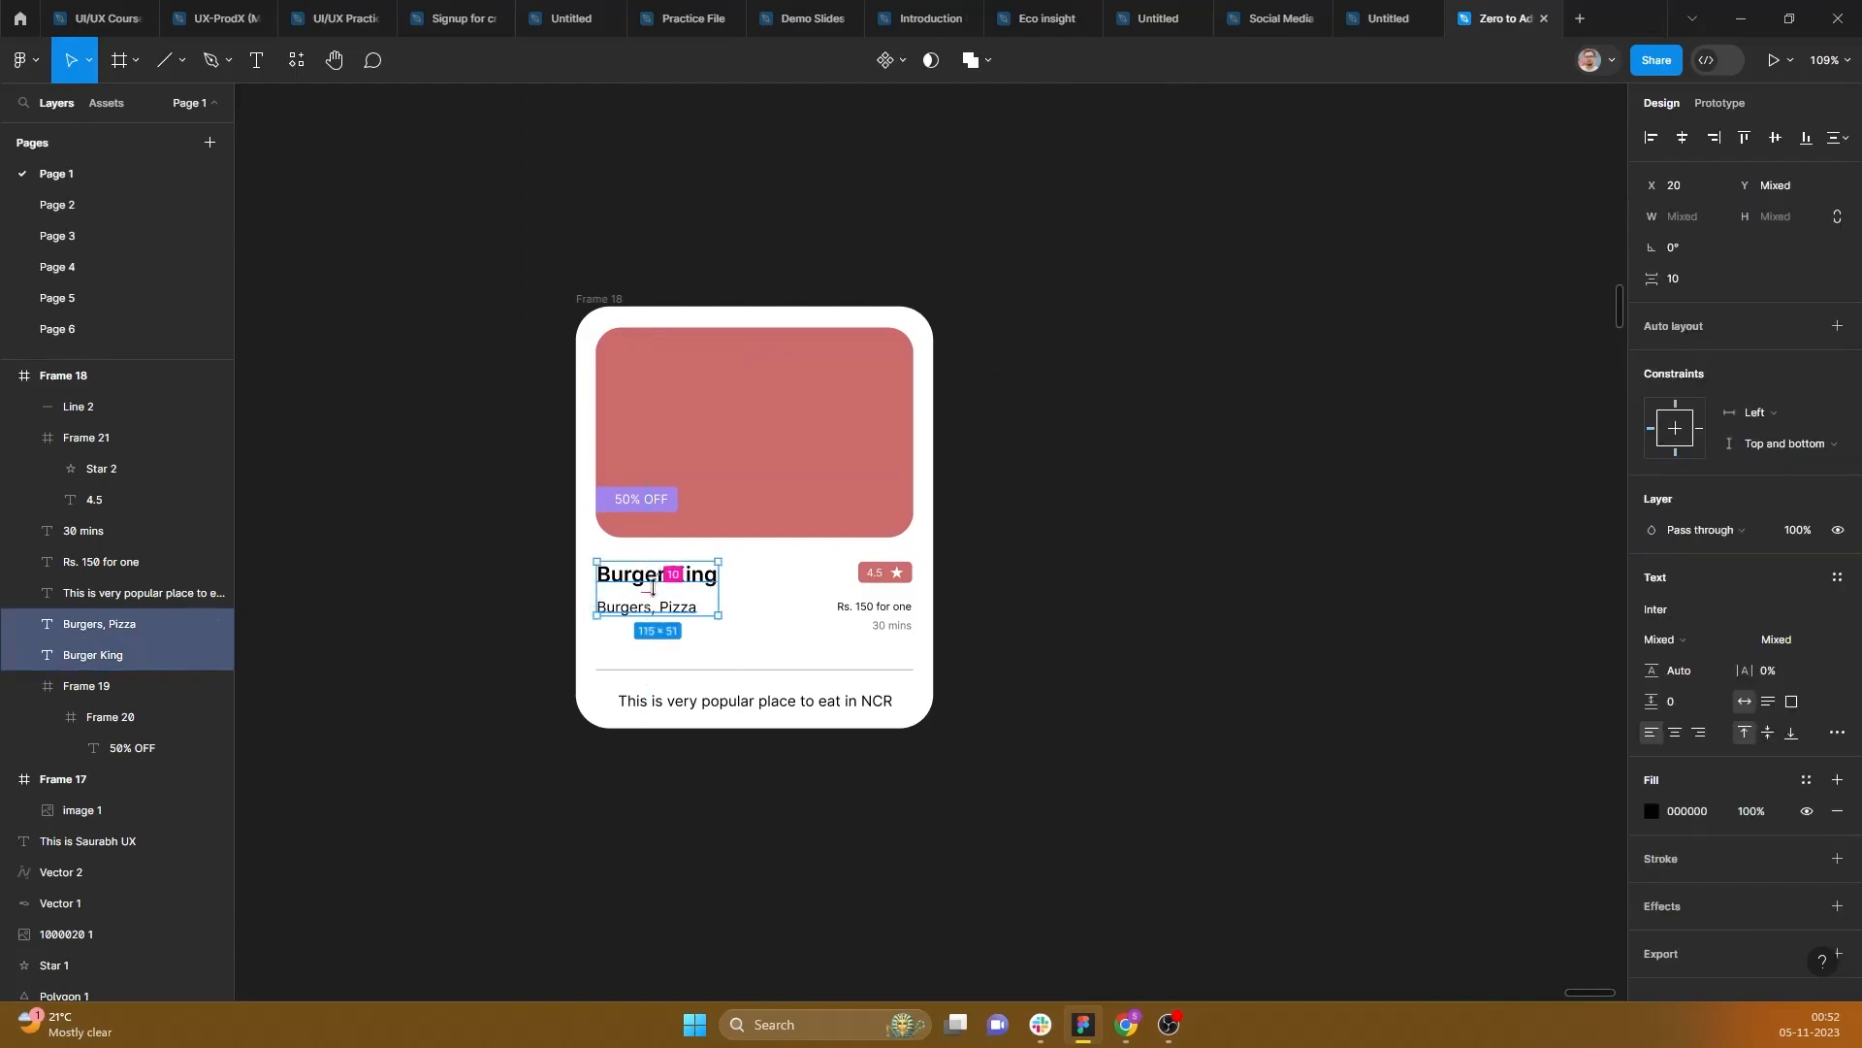
{"action": "left_click", "coordinate": [664, 611]}
{"action": "mouse_move", "coordinate": [663, 611]}
{"action": "left_mouse_down"}
{"action": "mouse_move", "coordinate": [664, 628]}
{"action": "mouse_move", "coordinate": [664, 609]}
{"action": "left_mouse_up"}
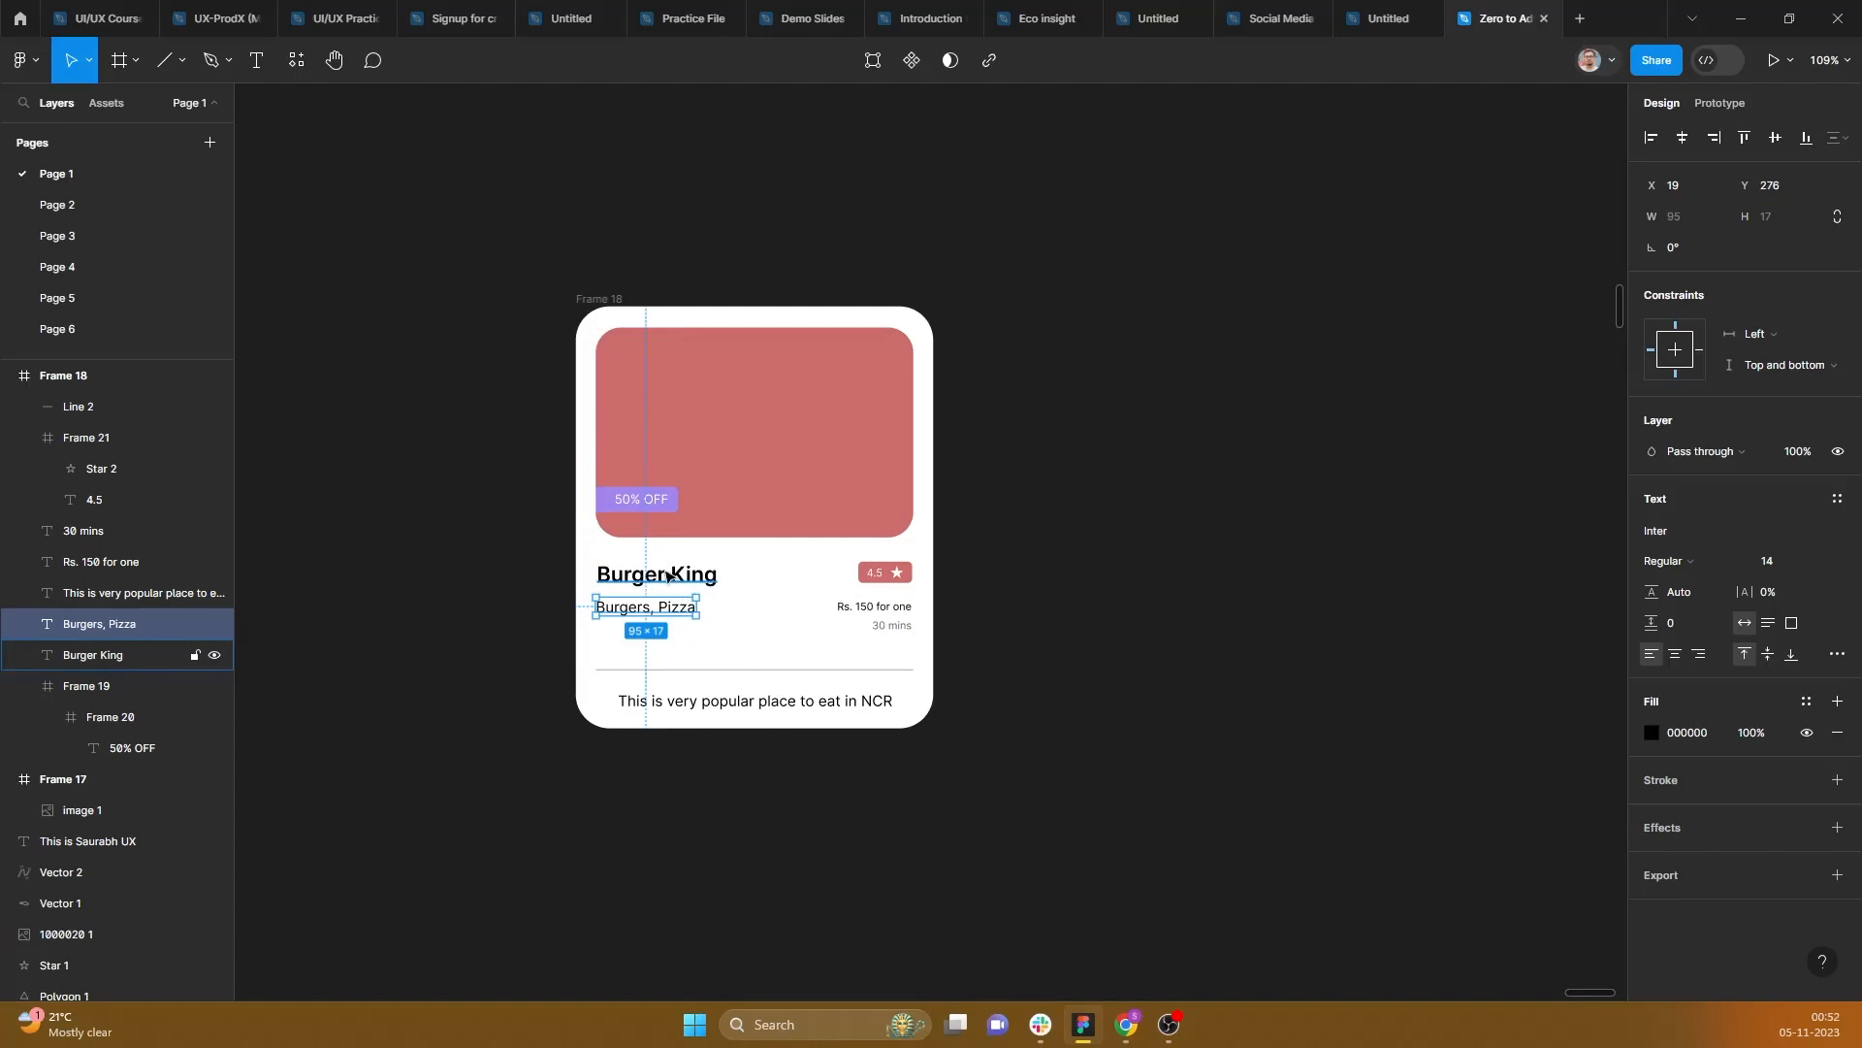
{"action": "left_click", "coordinate": [651, 576], "text": "shift"}
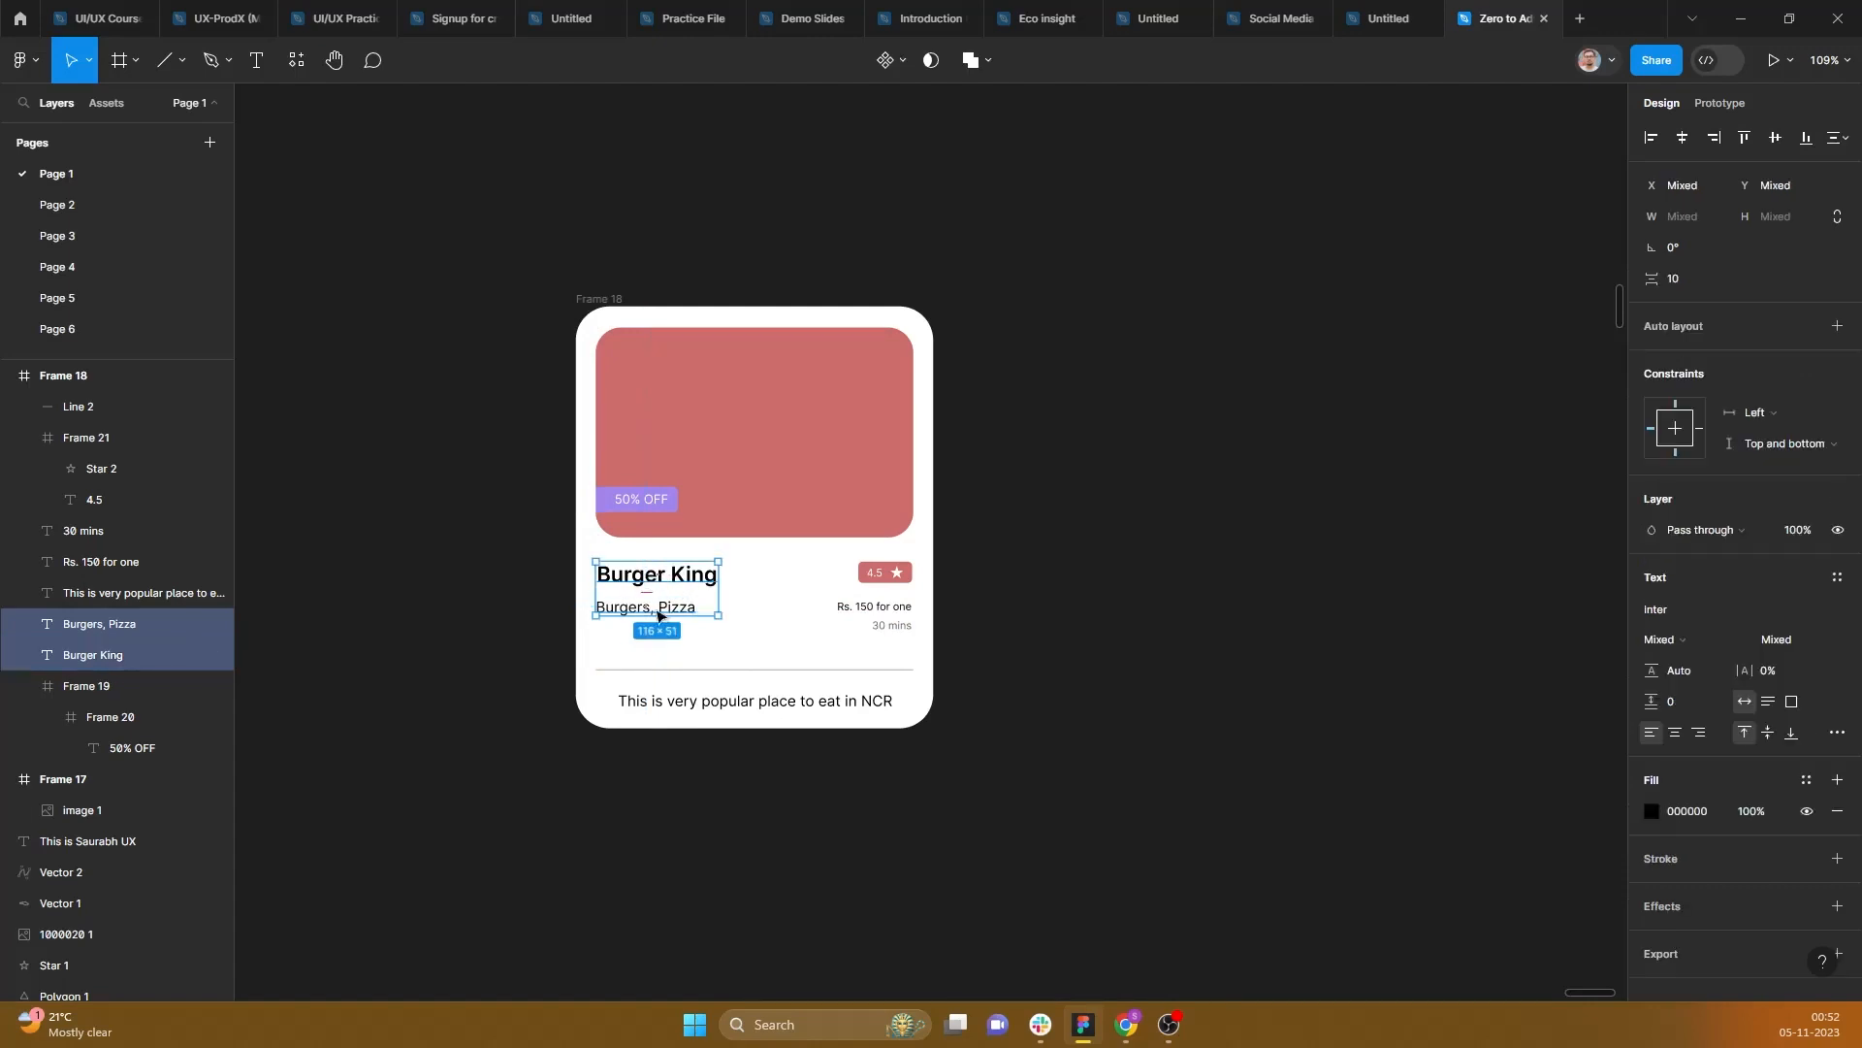
{"action": "left_click", "coordinate": [1837, 326]}
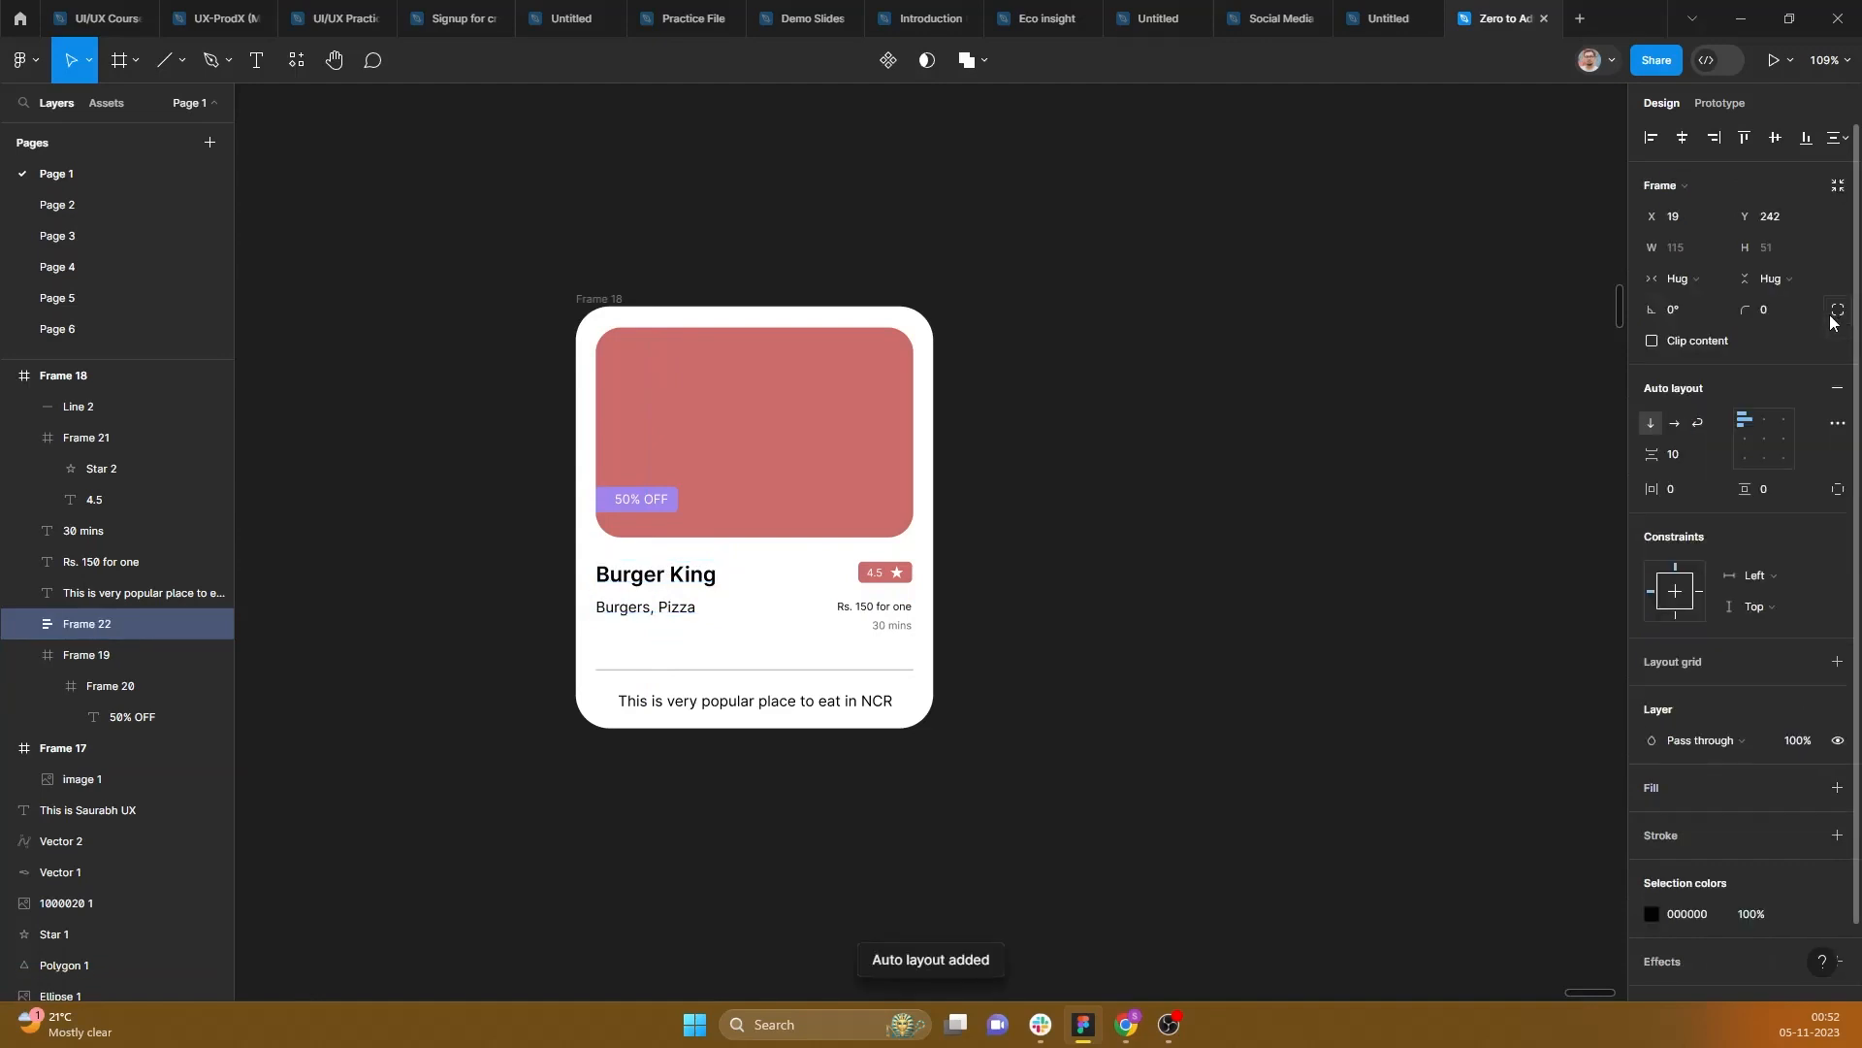
Step: Try a vertical gap of 16 in the title's auto layout frame, and set it to 12
{"action": "left_click", "coordinate": [1686, 454]}
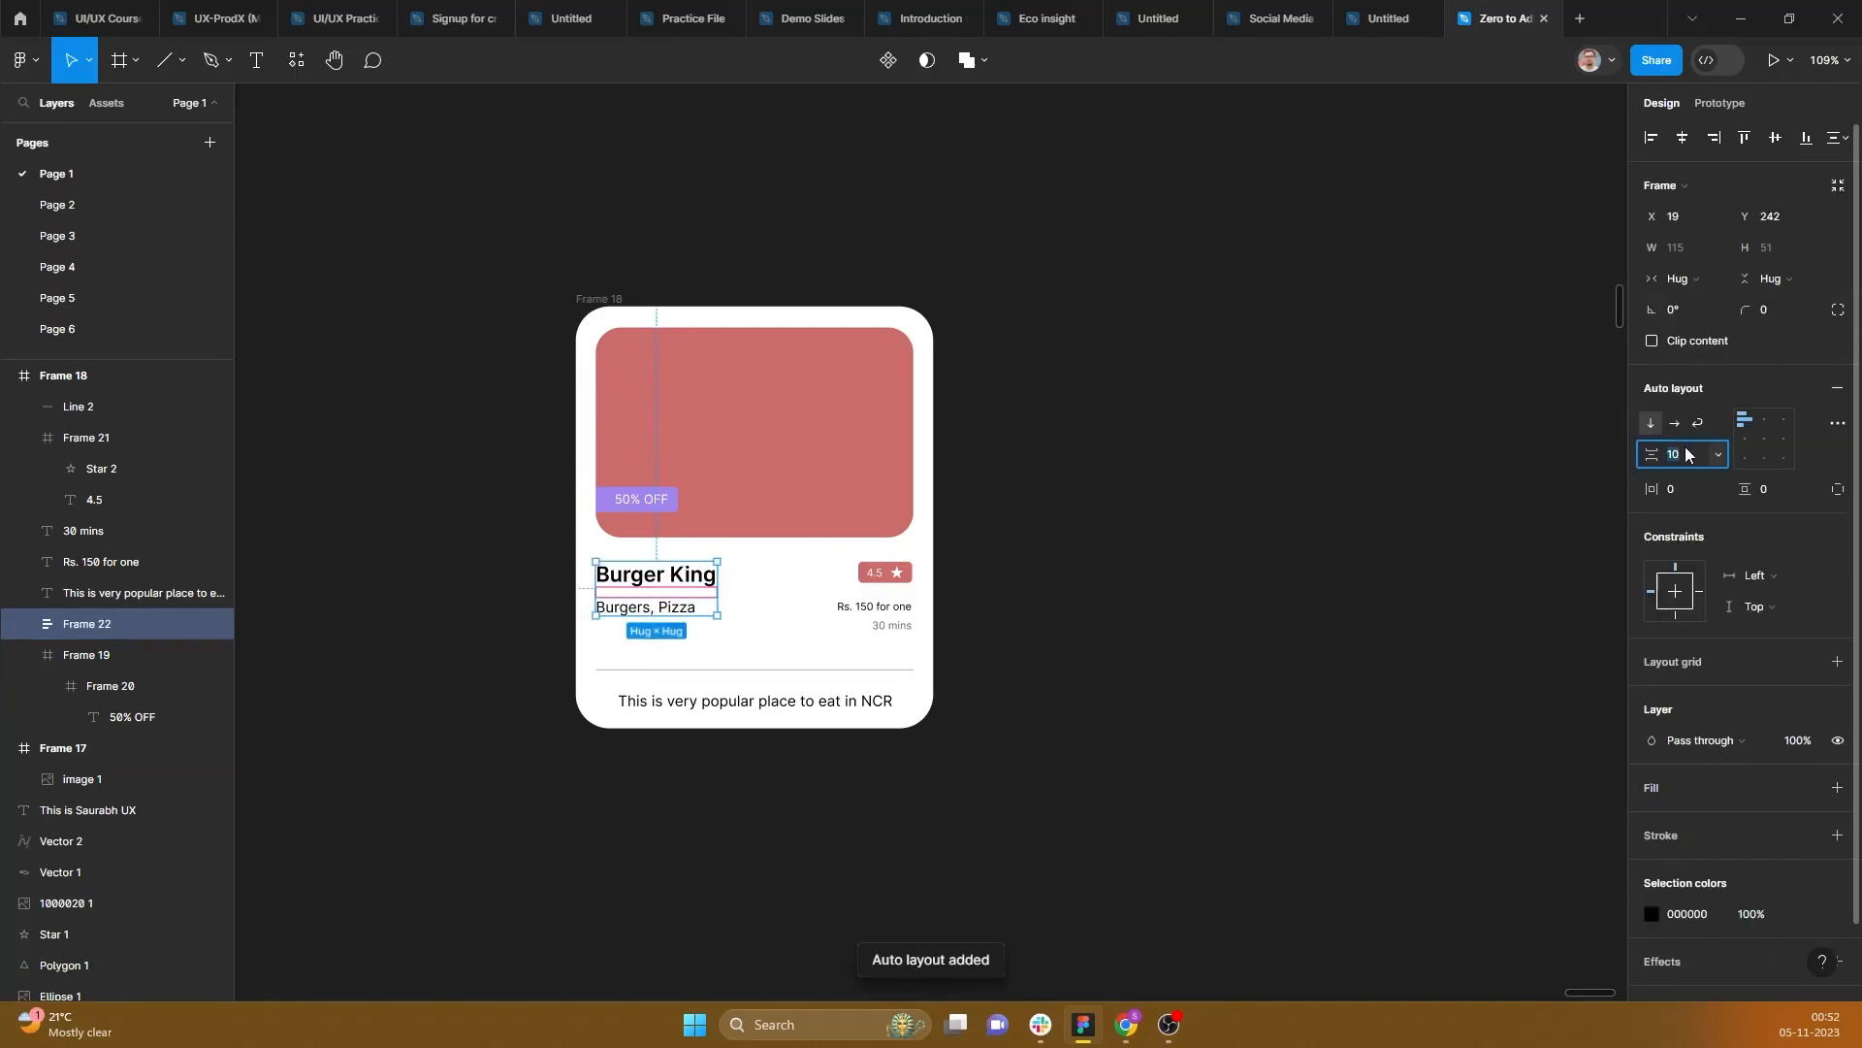
{"action": "type", "text": "1"}
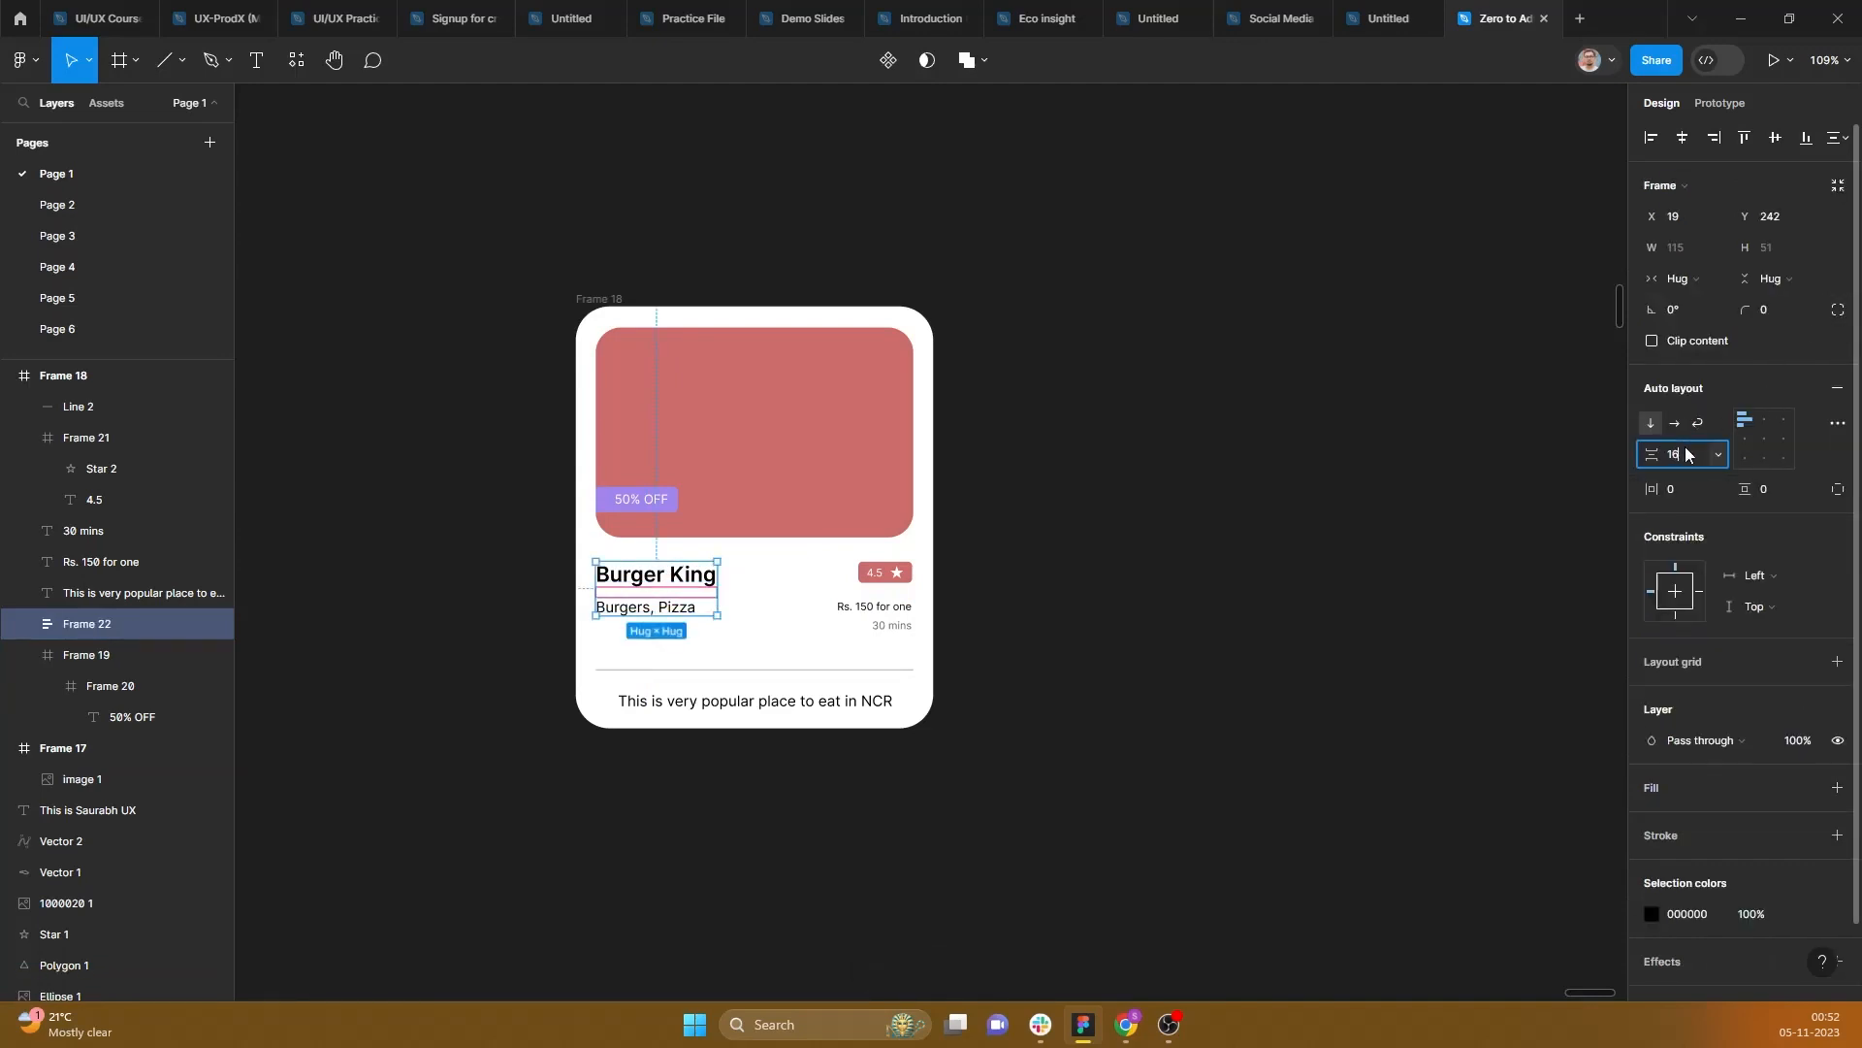
{"action": "key", "text": "Return"}
{"action": "left_click", "coordinate": [1685, 454]}
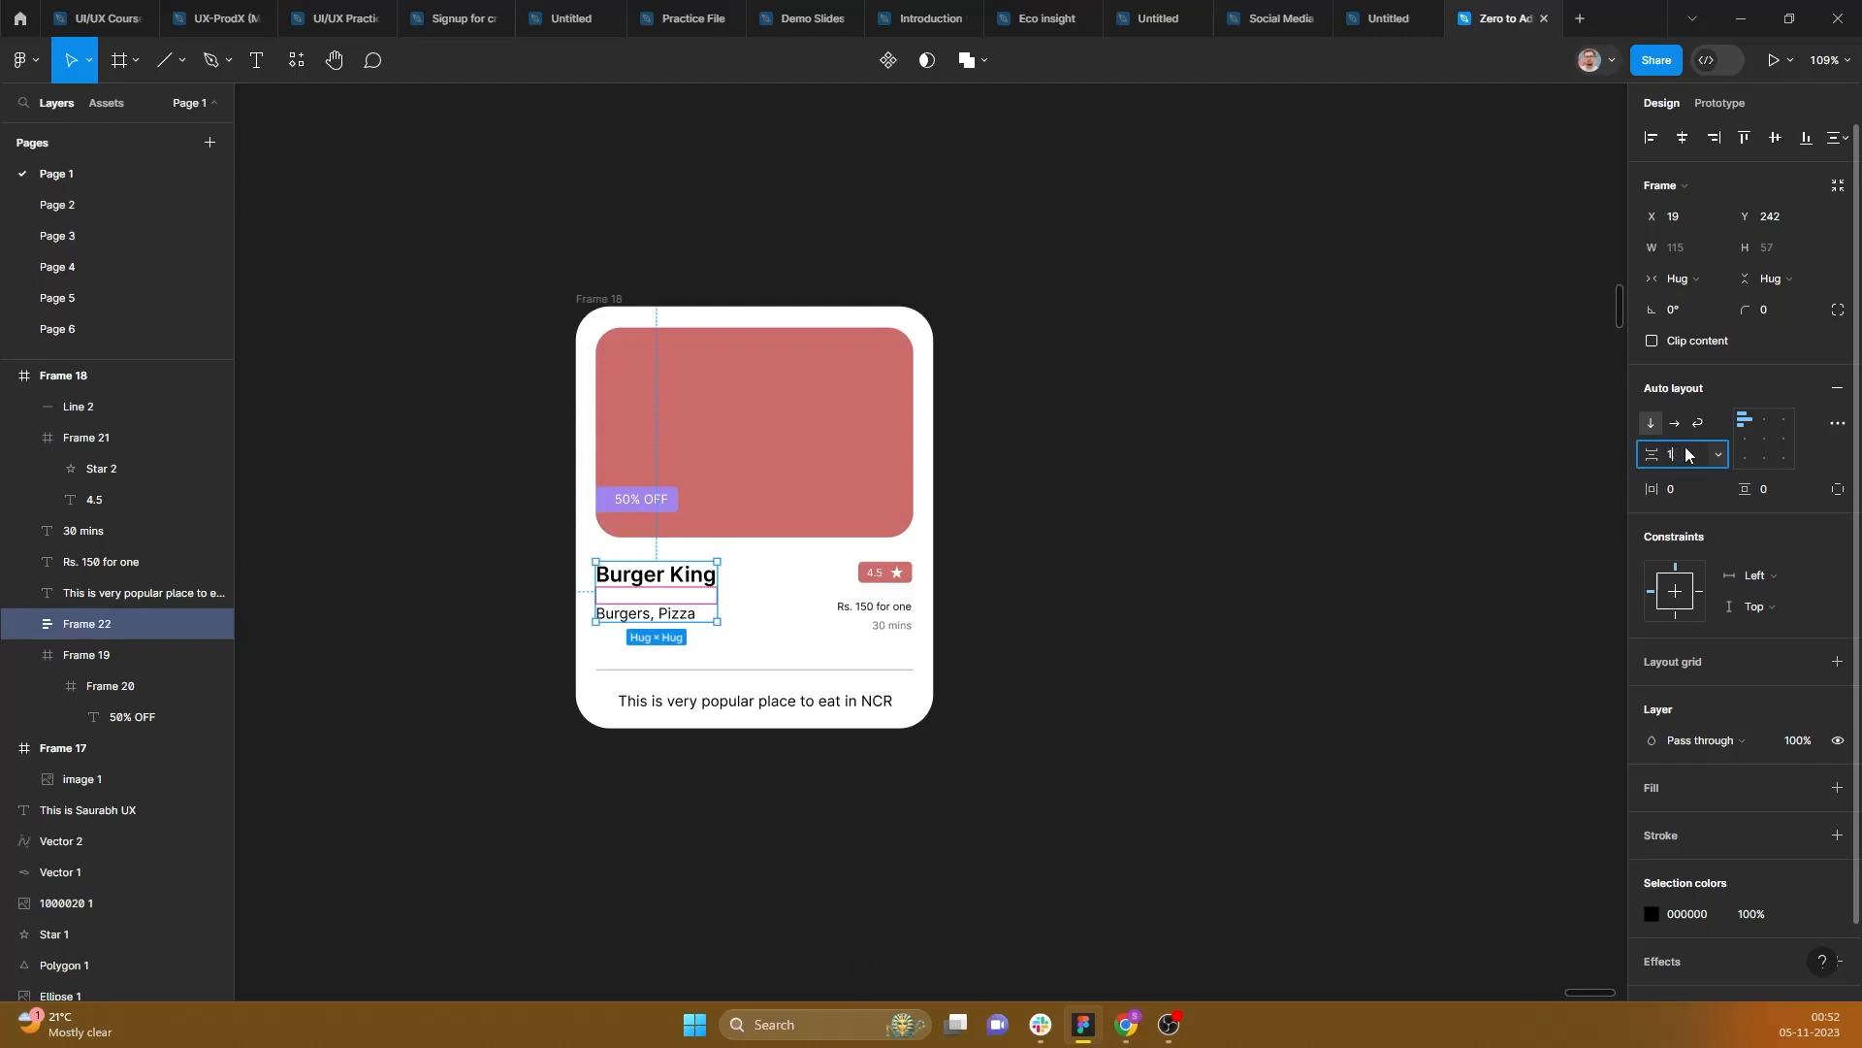
{"action": "key", "text": "Return"}
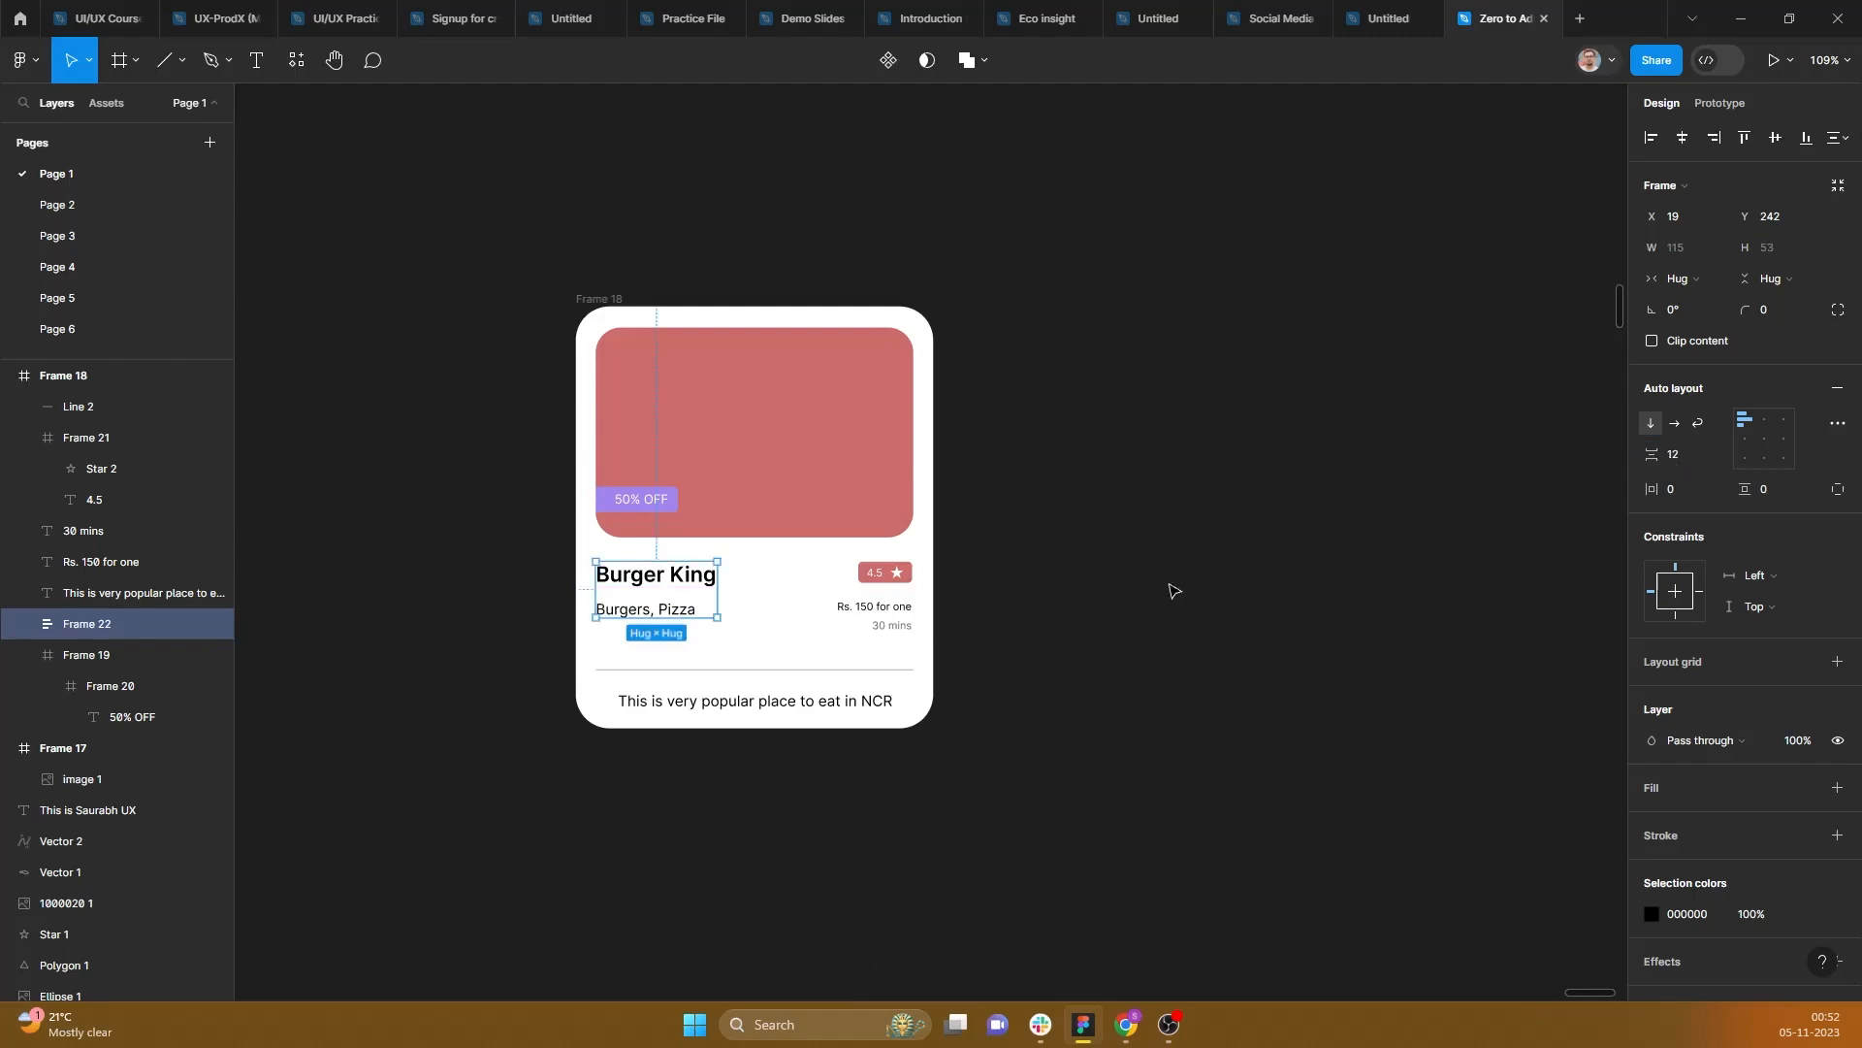
Step: Group the "Rs. 150 for one" and "30 mins" texts into an auto layout frame with a vertical gap of 8
{"action": "left_click", "coordinate": [890, 609]}
{"action": "left_click", "coordinate": [886, 626], "text": "shift"}
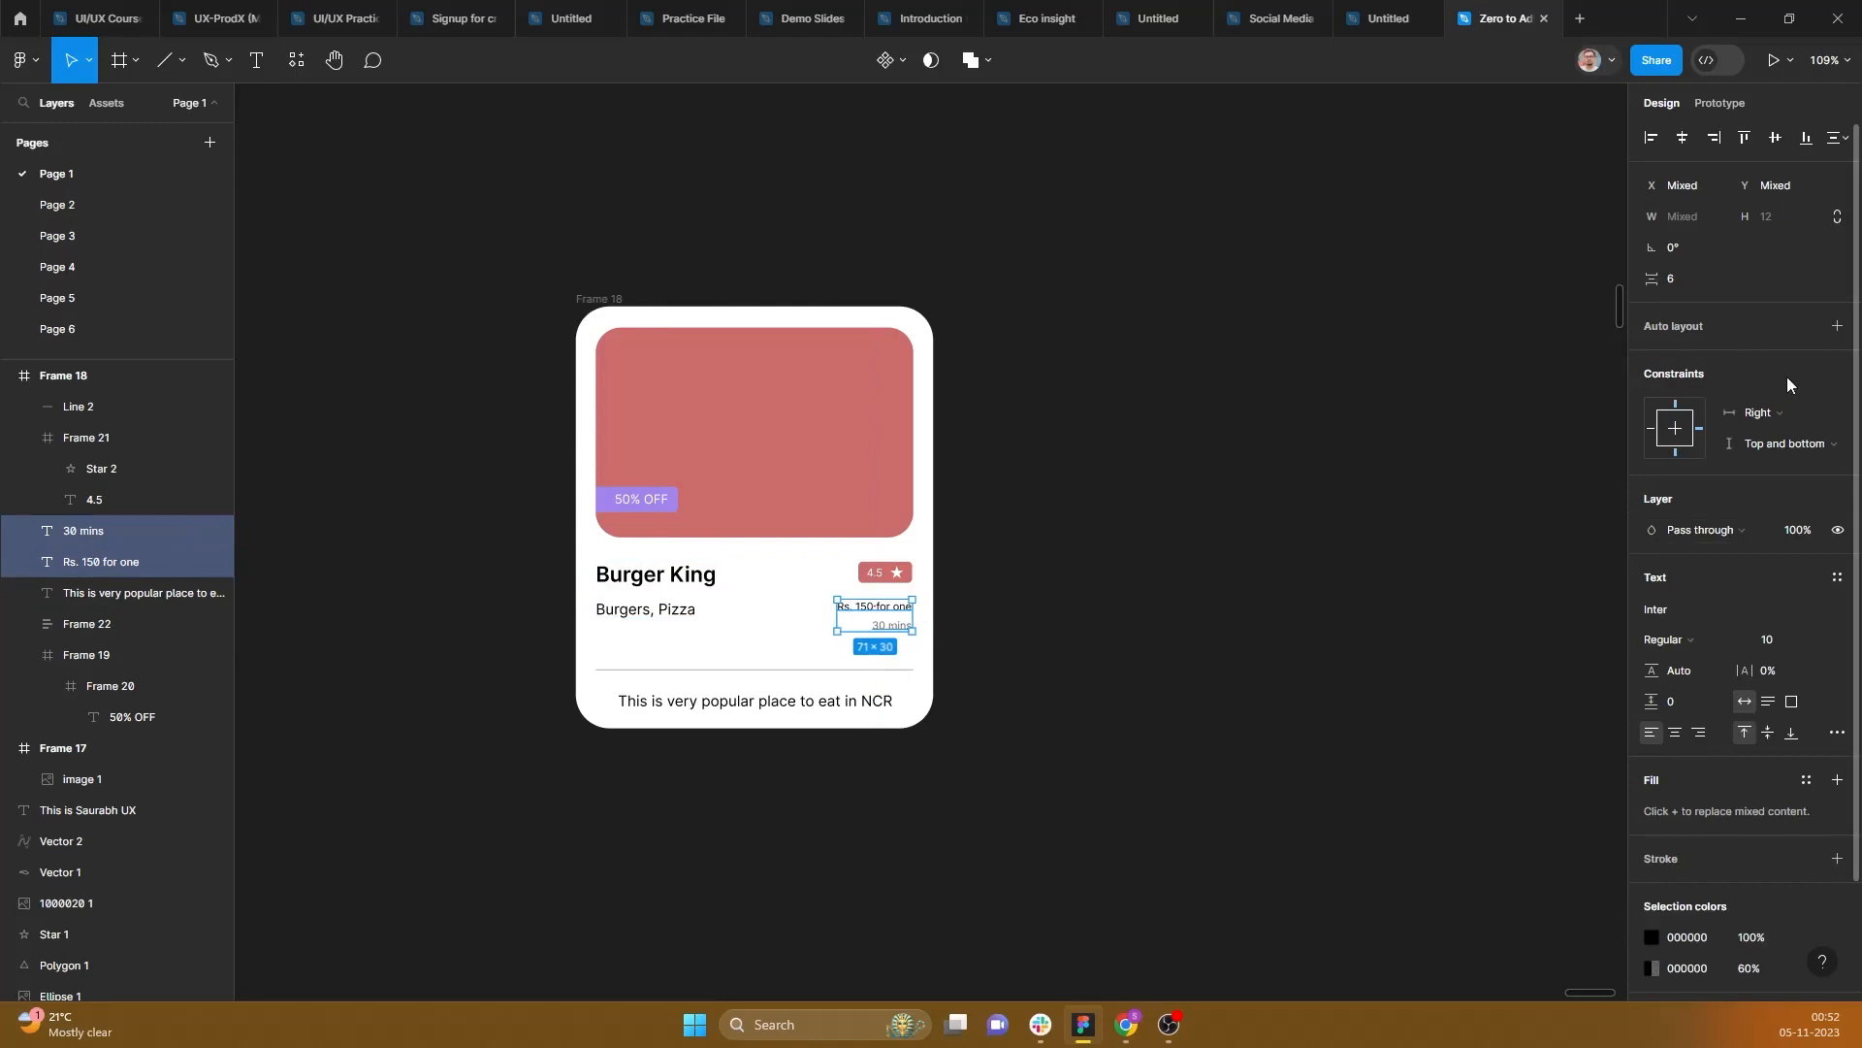
{"action": "left_click", "coordinate": [1837, 326]}
{"action": "type", "text": "8"}
{"action": "key", "text": "Return"}
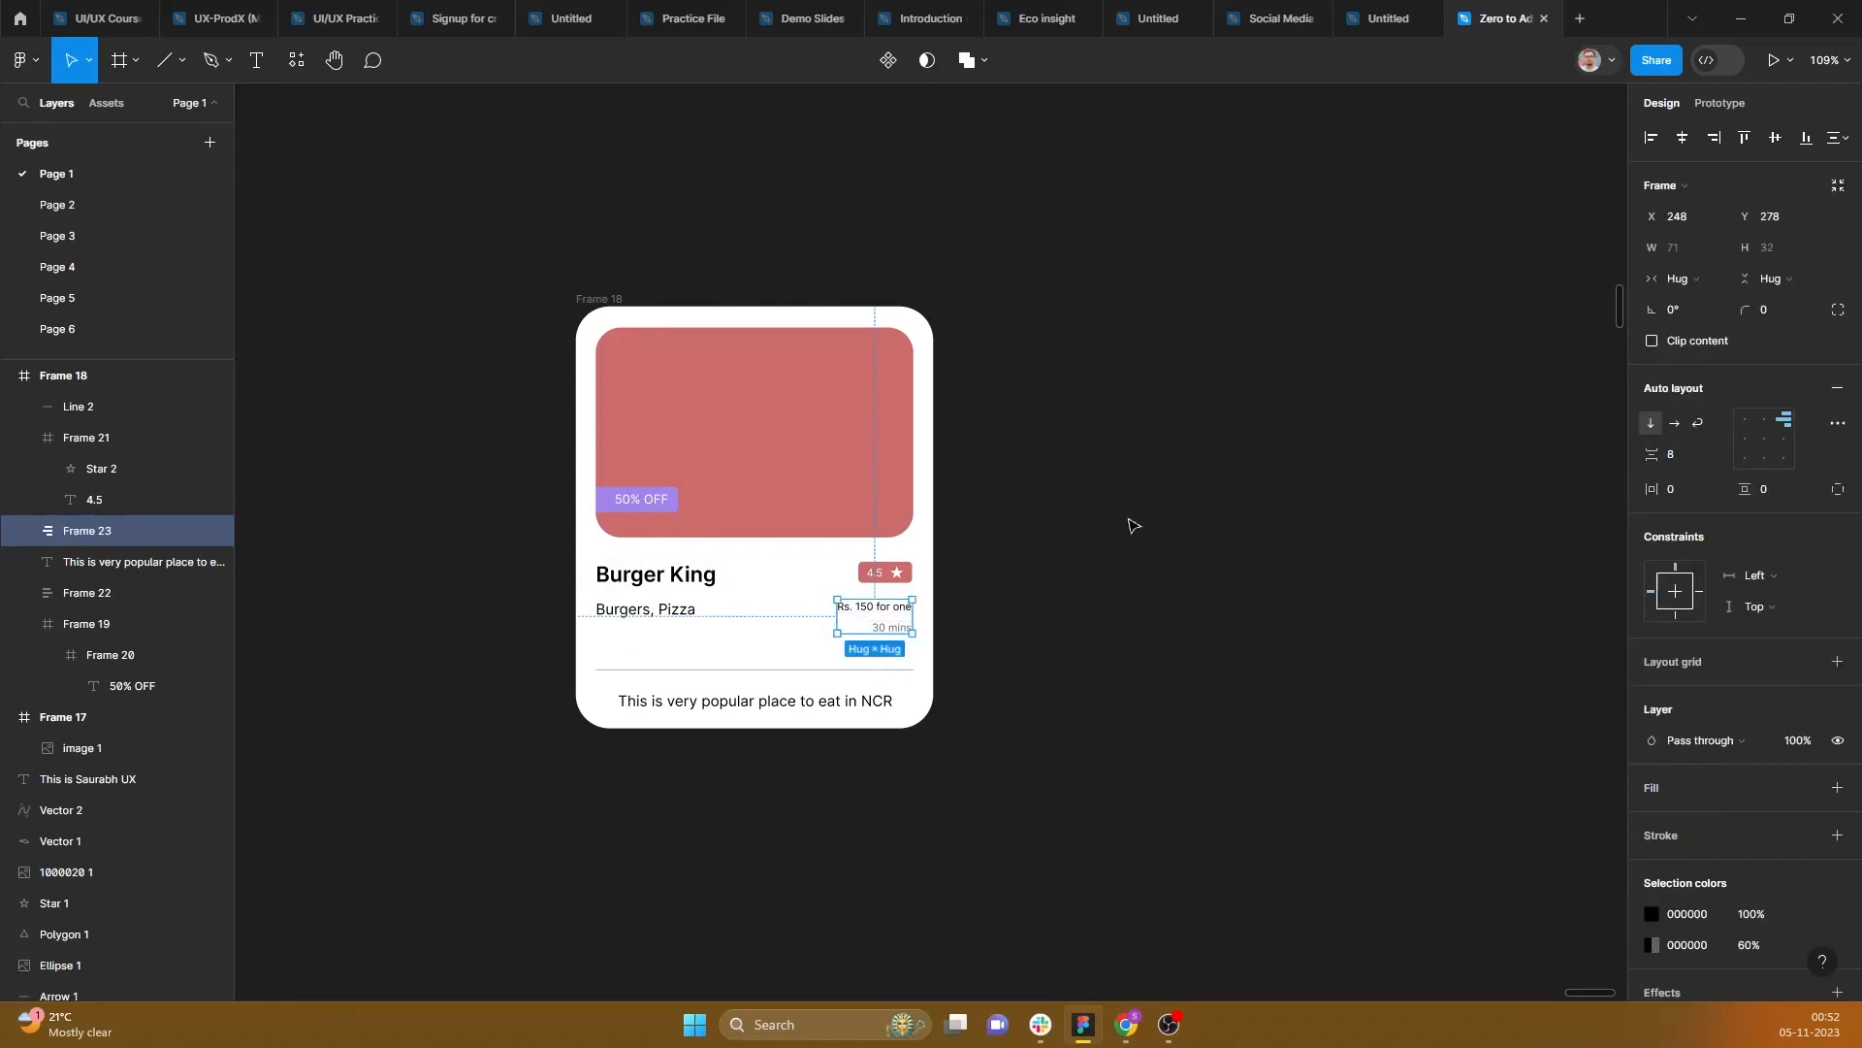
Step: Group the 4.5 rating badge and the price and time texts into one auto layout frame
{"action": "left_click", "coordinate": [987, 614]}
{"action": "scroll", "coordinate": [864, 621], "scroll_direction": "up", "scroll_amount": 5}
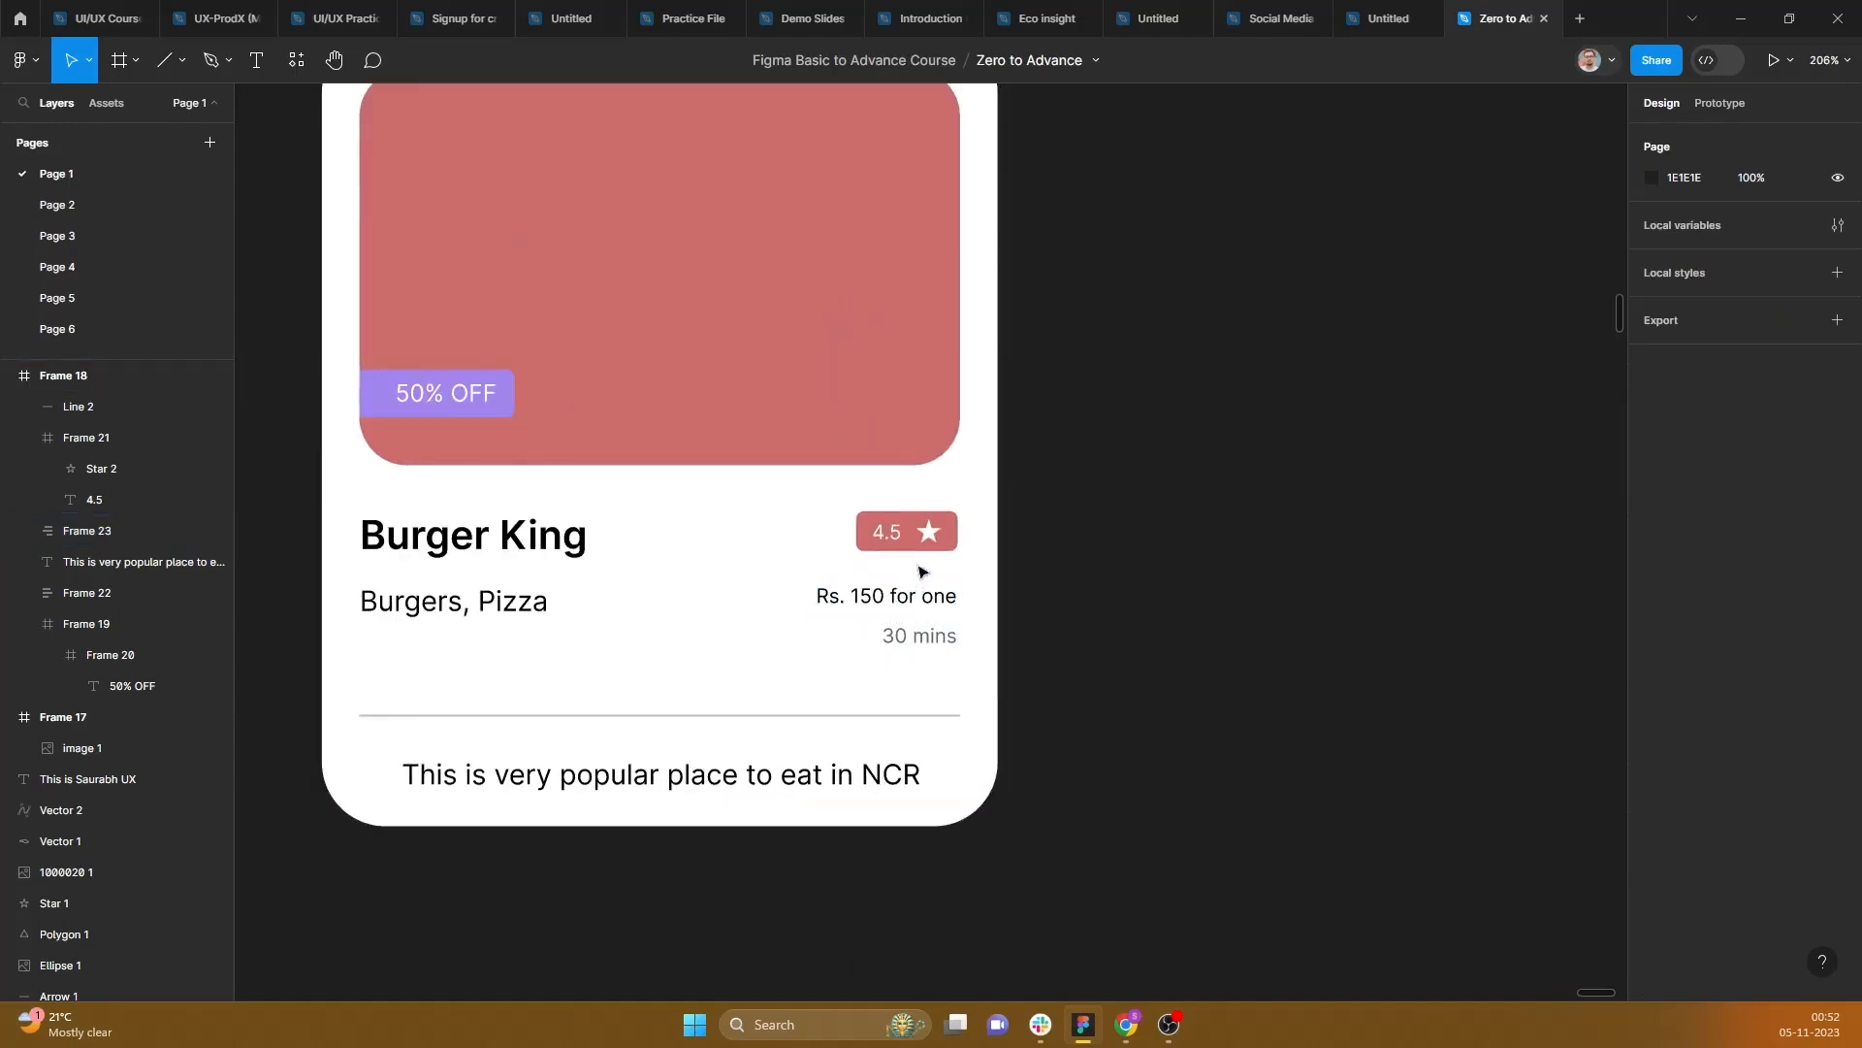
{"action": "left_click", "coordinate": [545, 584]}
{"action": "left_click", "coordinate": [919, 539]}
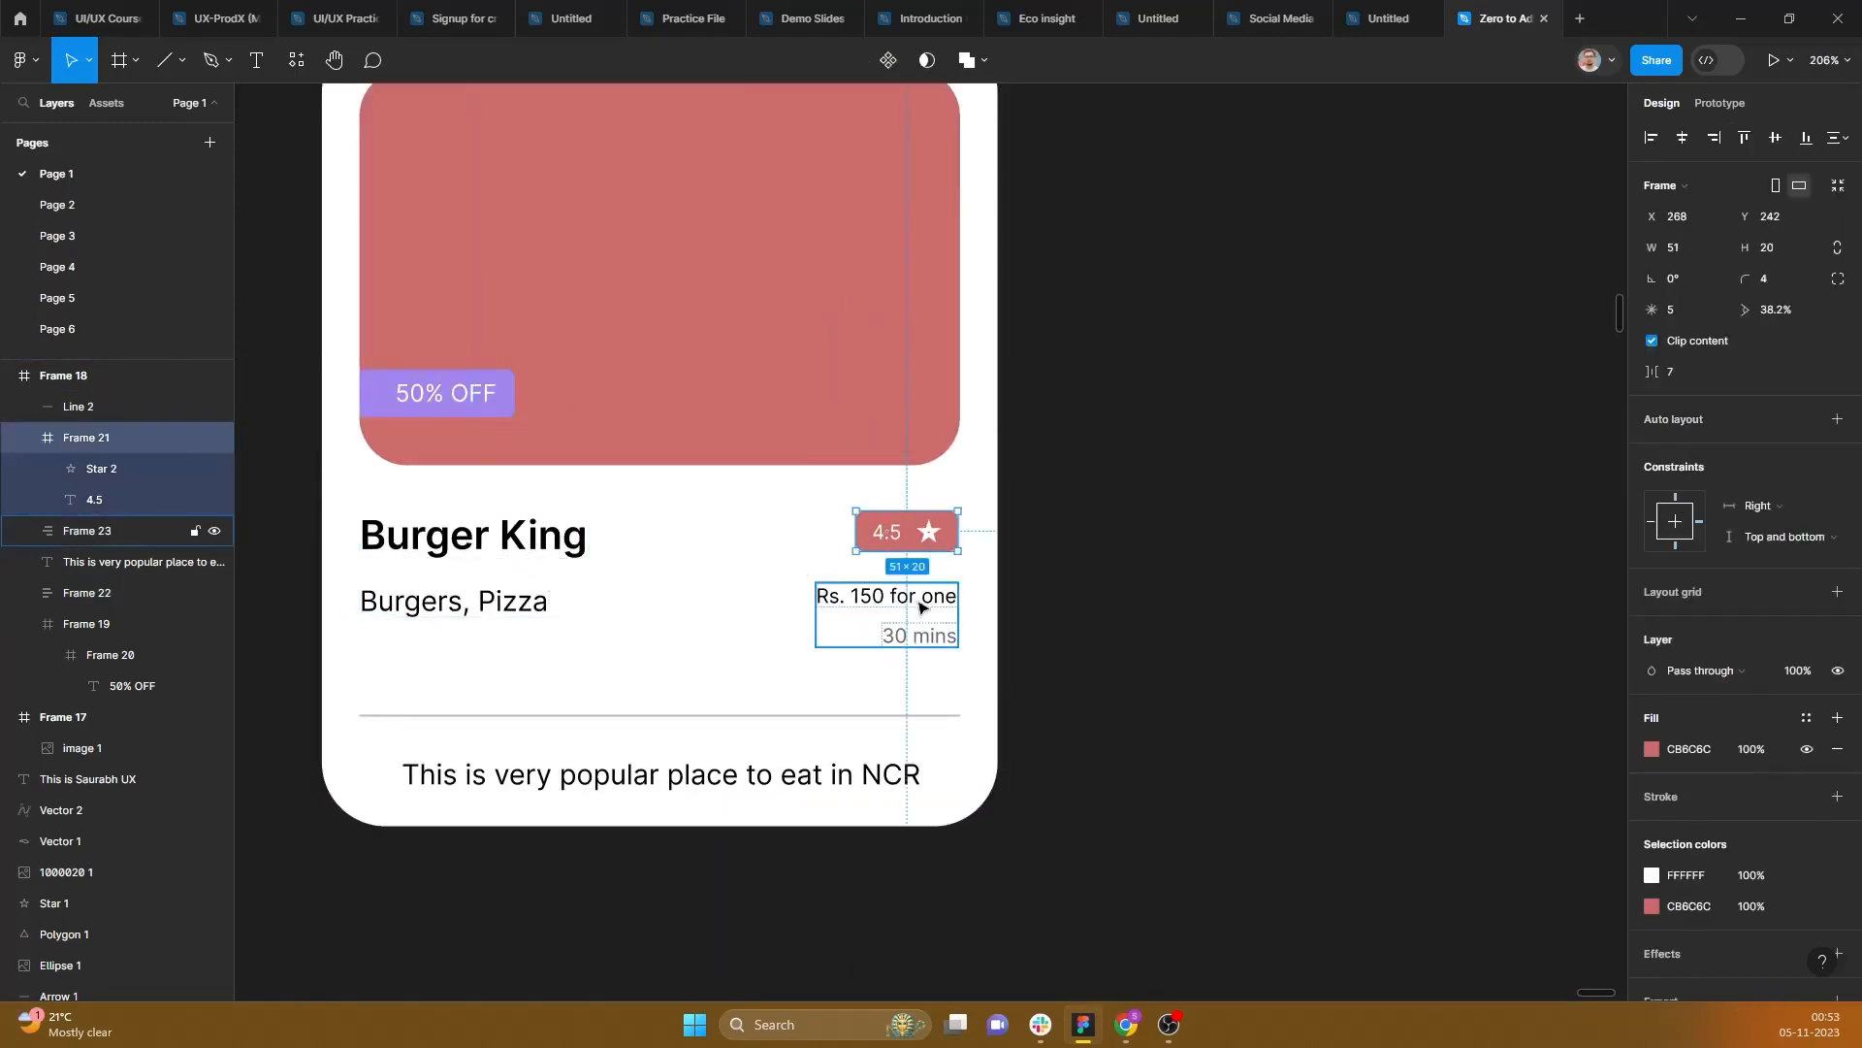
{"action": "left_click", "coordinate": [922, 607], "text": "shift"}
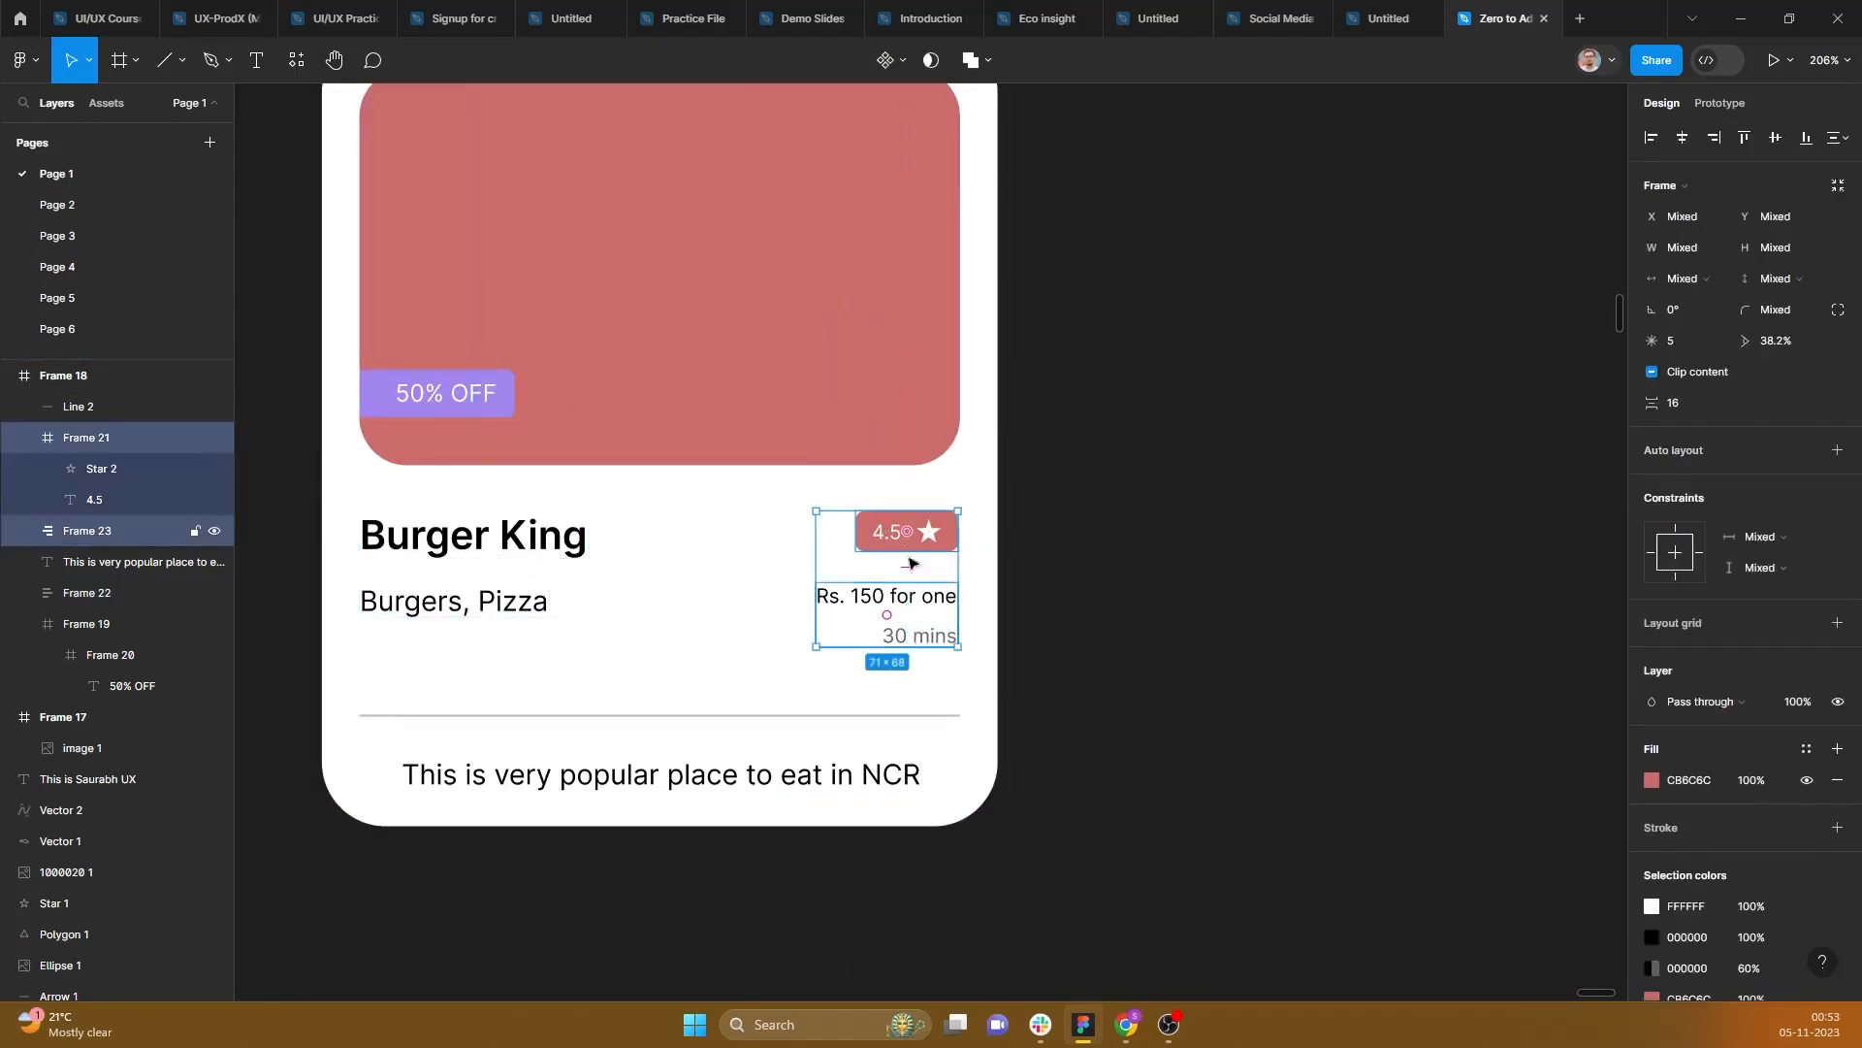
{"action": "left_click", "coordinate": [1838, 452]}
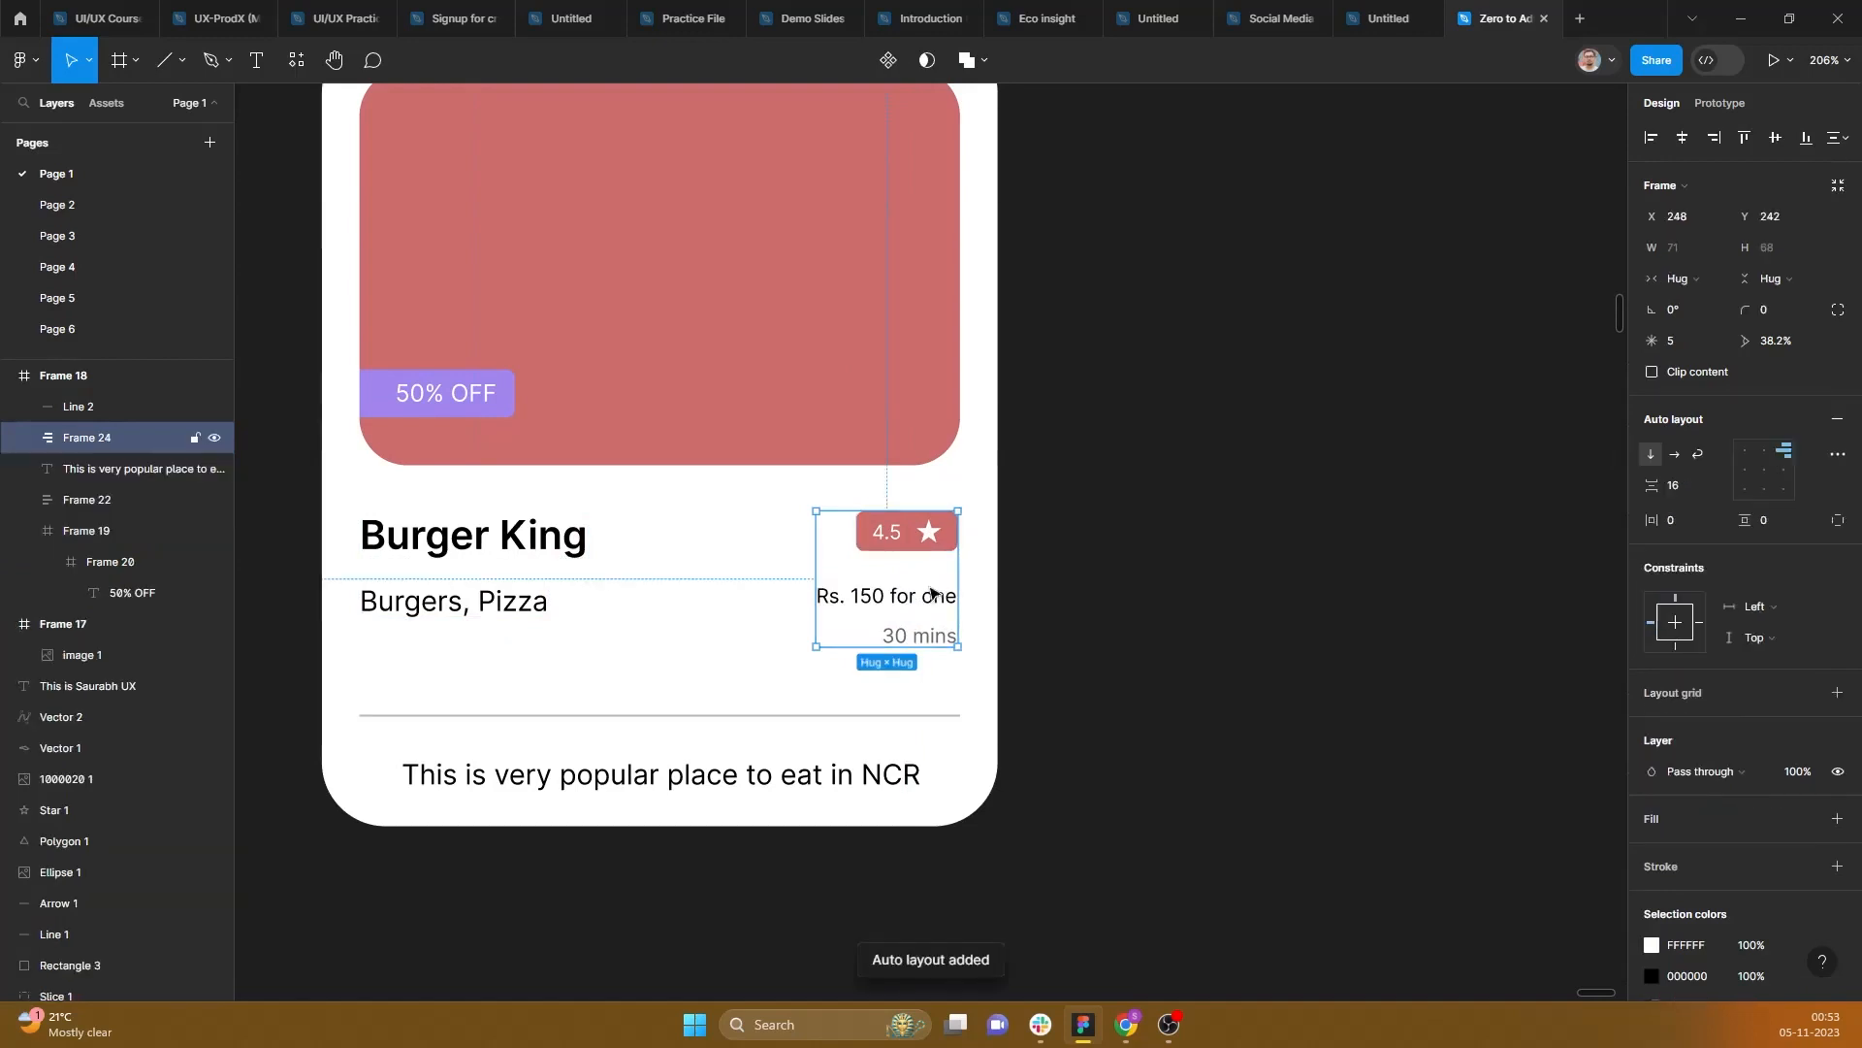
Step: Try a vertical gap of 12 between the rating badge and the price texts, and return it to 16
{"action": "left_click", "coordinate": [1684, 487]}
{"action": "type", "text": "12"}
{"action": "key", "text": "Return"}
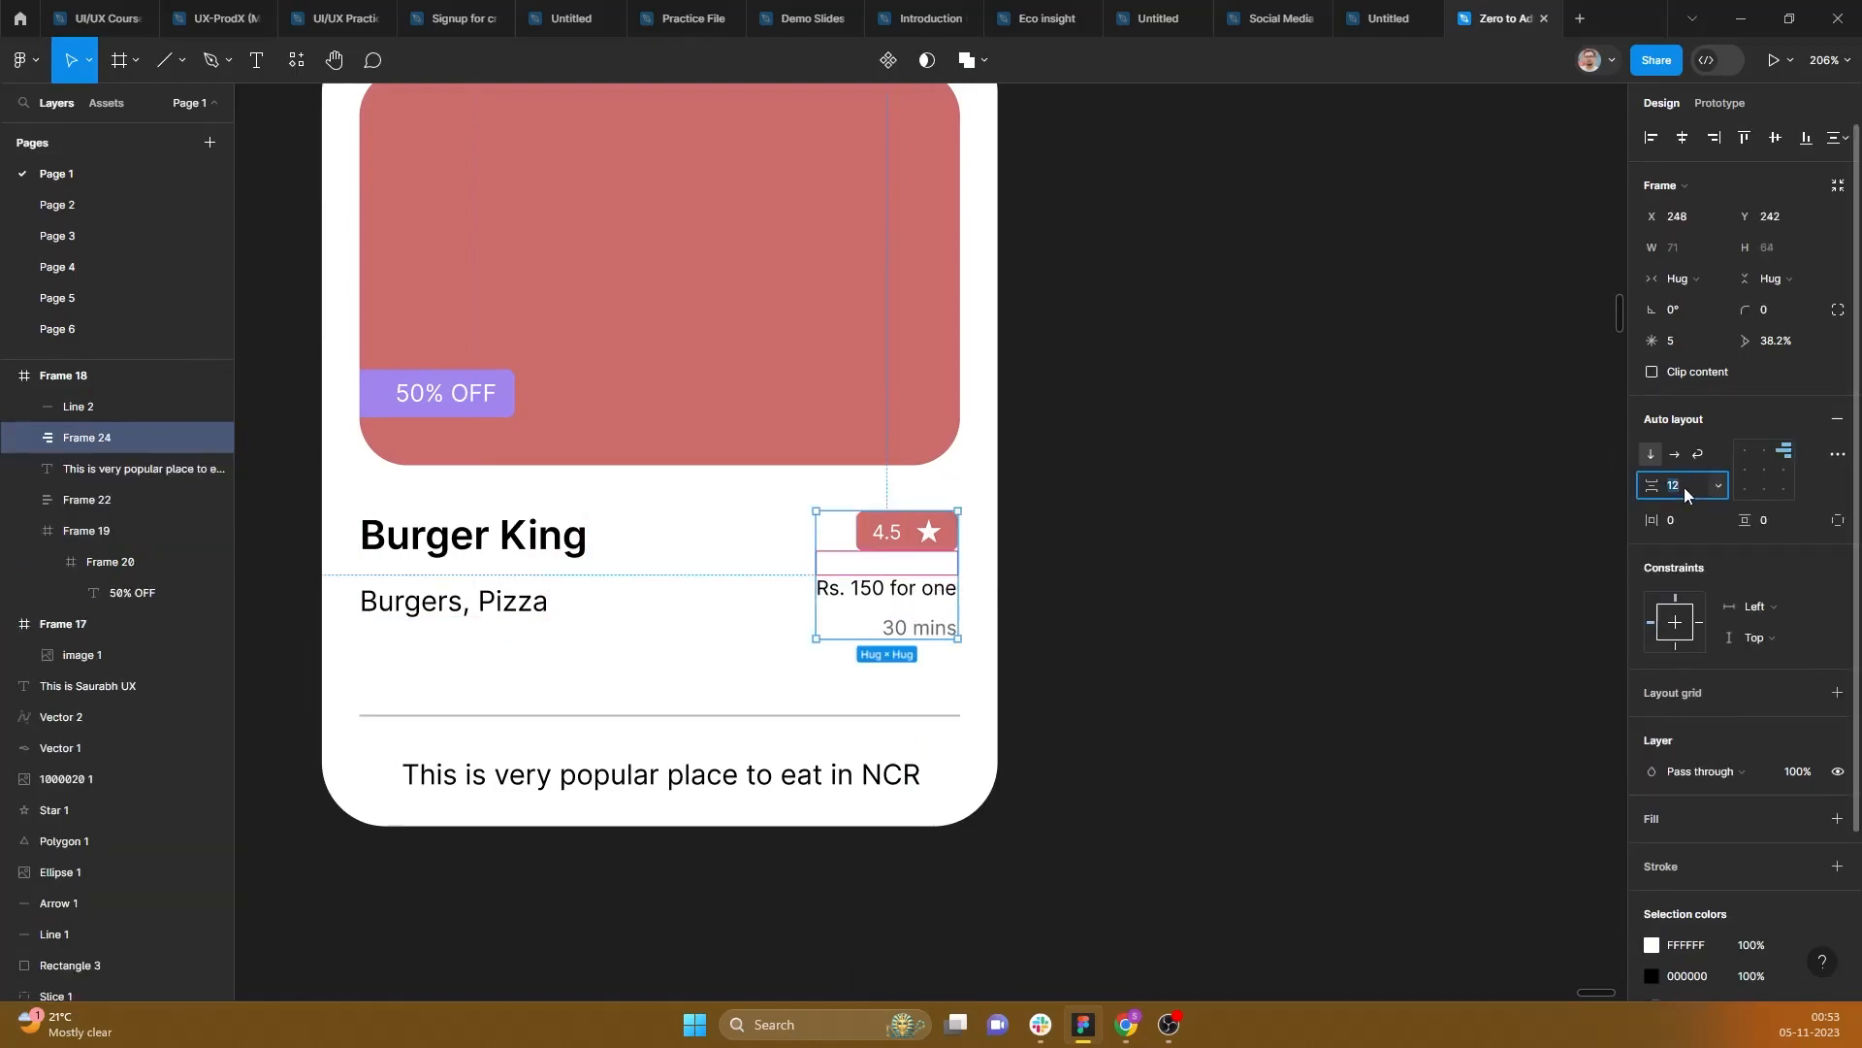
{"action": "key", "text": "Return"}
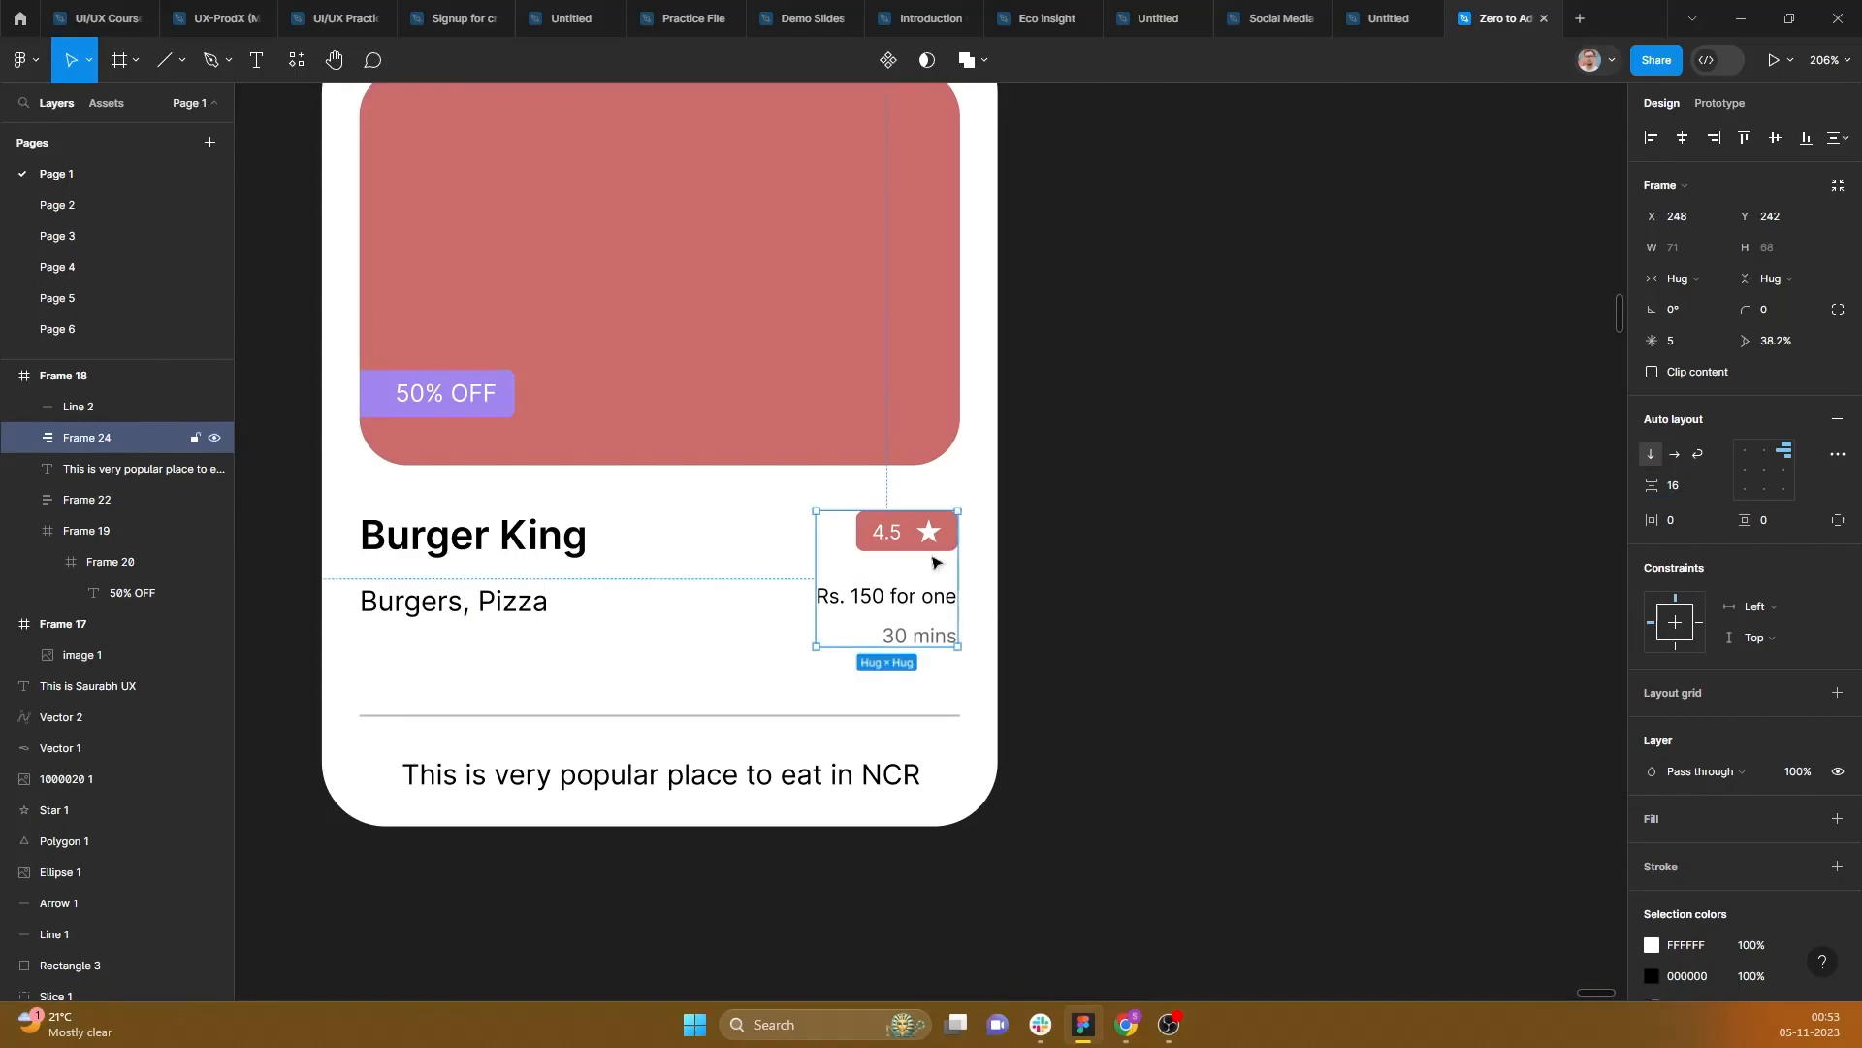
Step: Group the "Burger King" title frame and the rating and price frame into one horizontal auto layout row
{"action": "left_click", "coordinate": [468, 557], "text": "shift"}
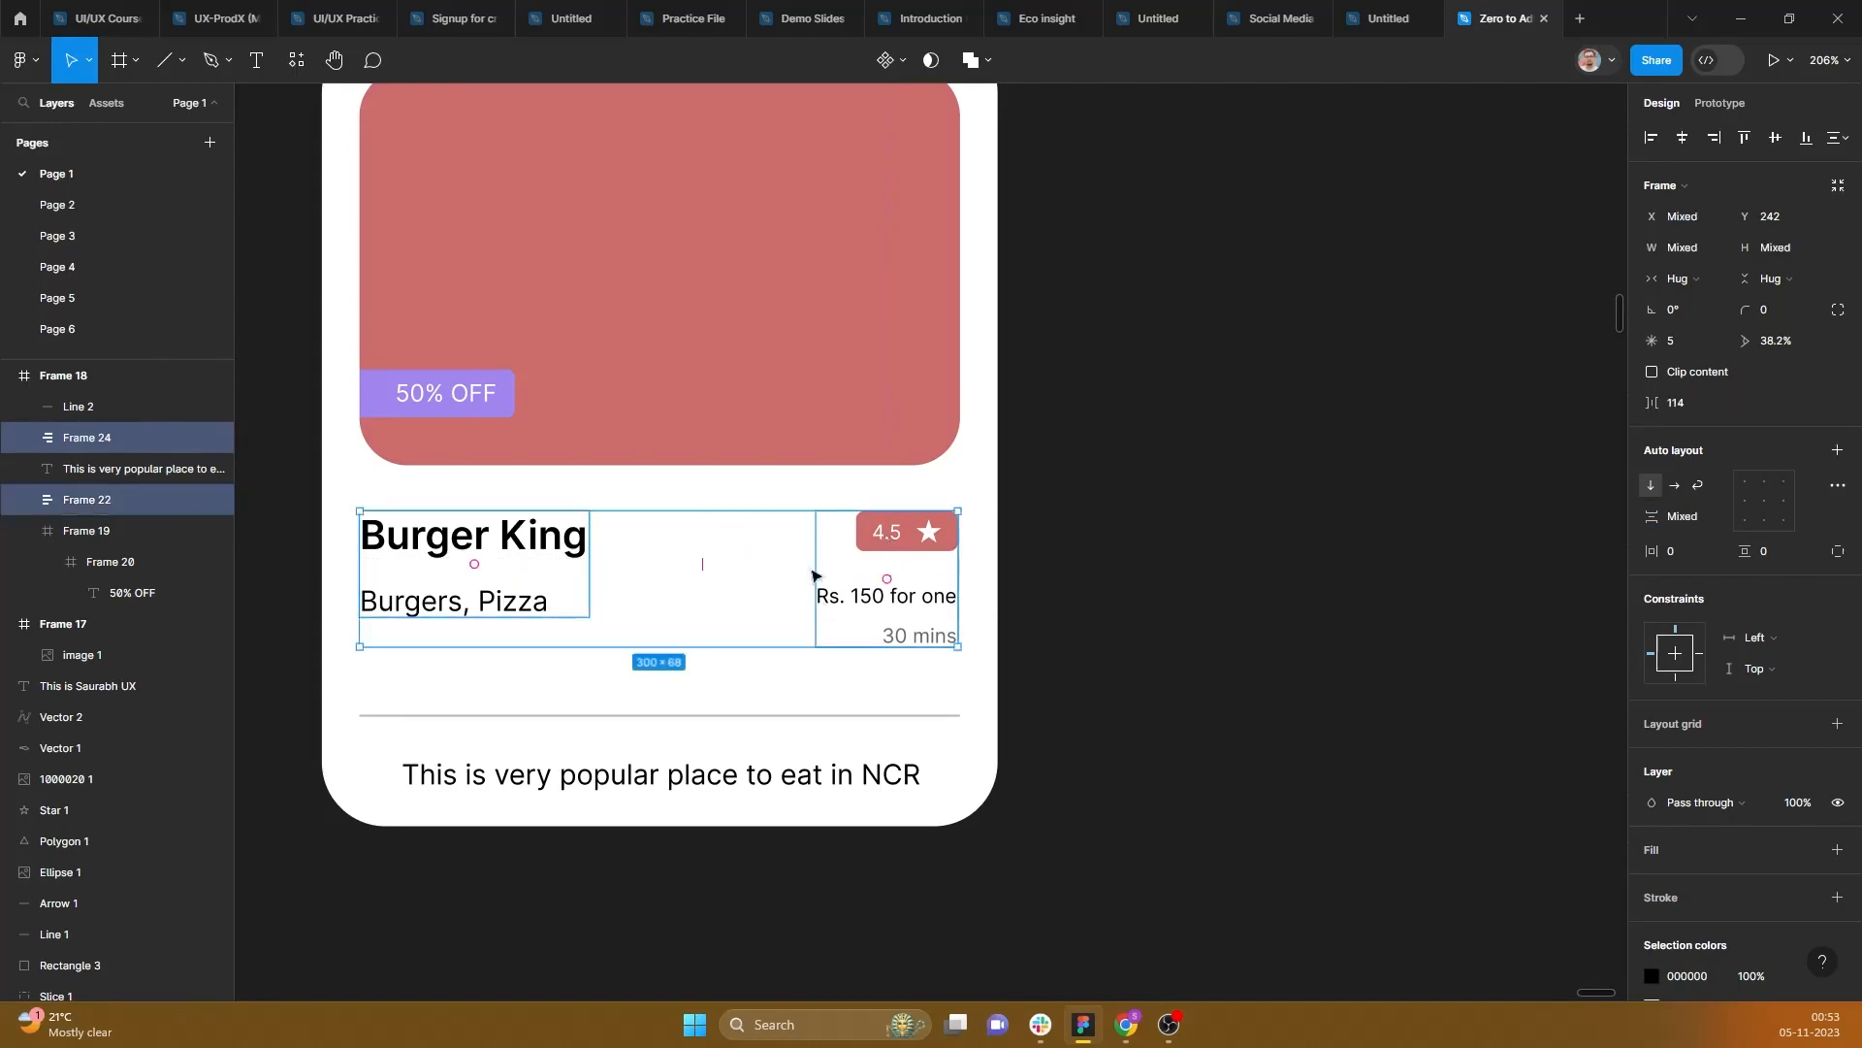
{"action": "left_click", "coordinate": [1829, 447]}
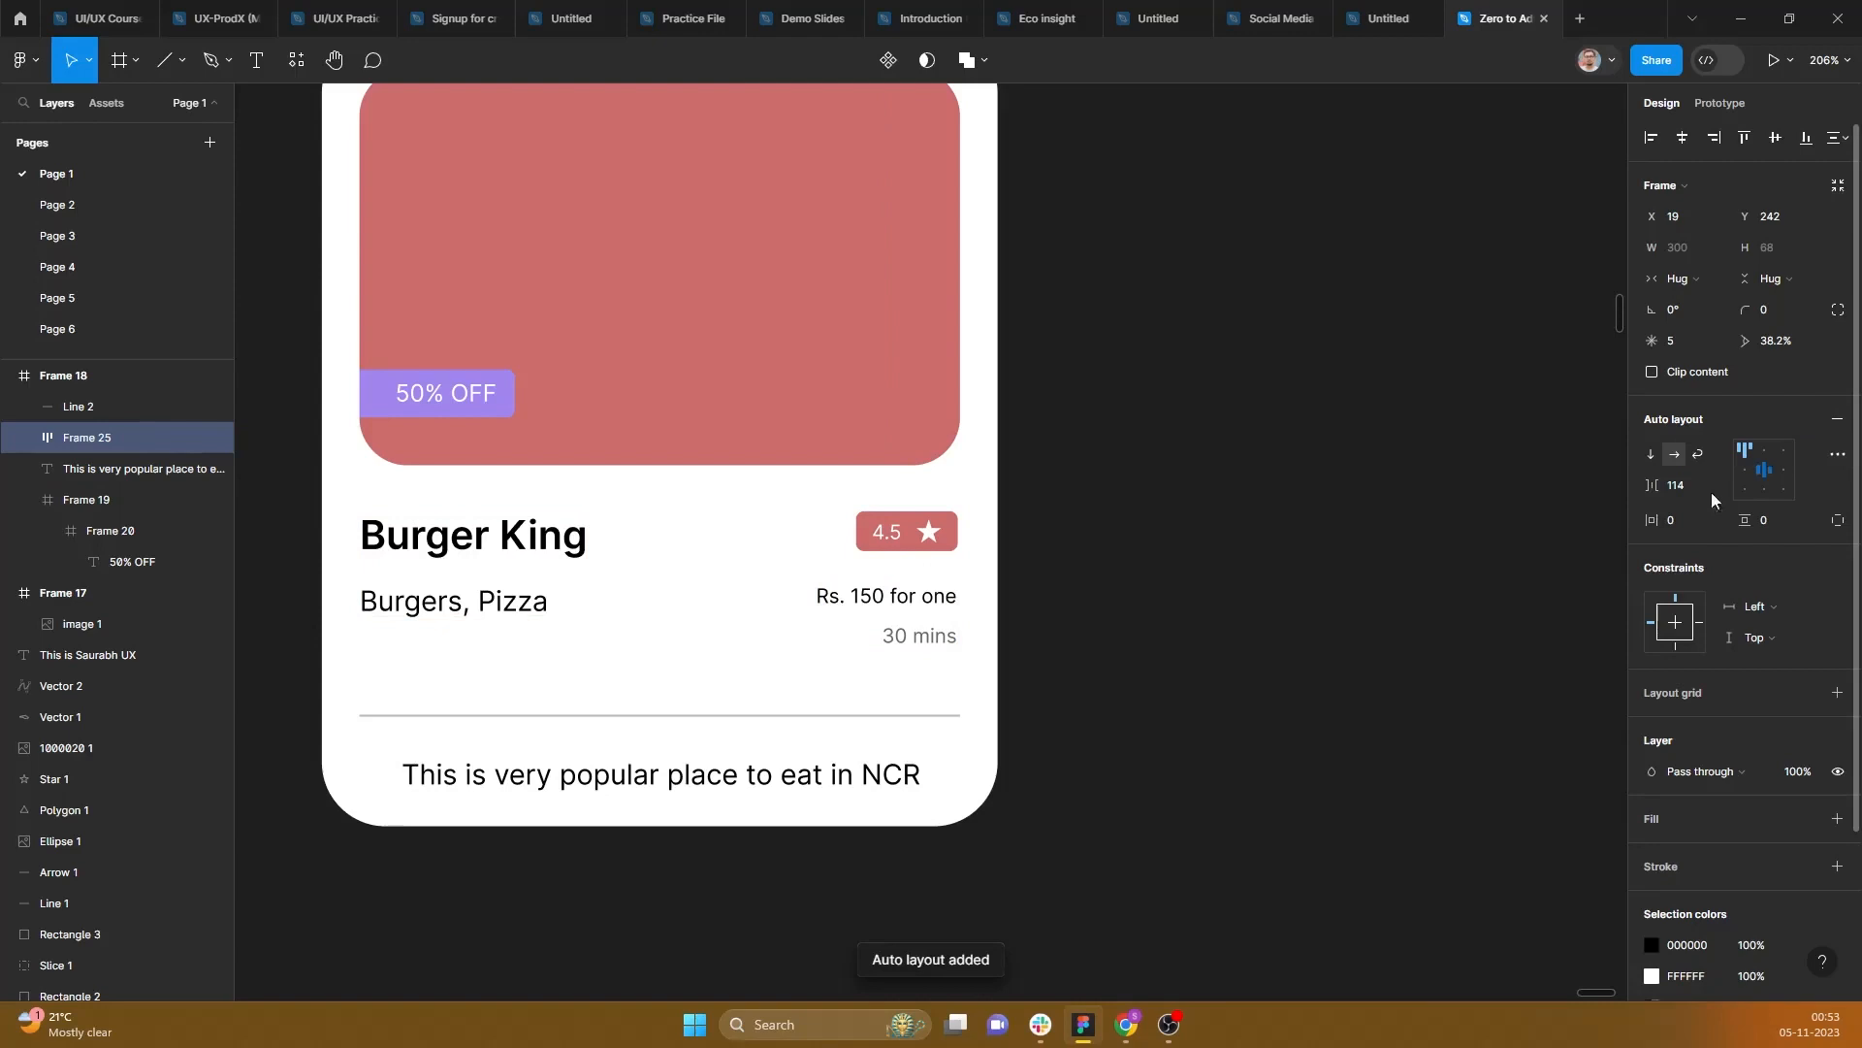
Step: Try wider horizontal gaps of 154 and 131 in the title and rating row, and set the gap back to 114
{"action": "left_click_drag", "start_coordinate": [673, 578], "coordinate": [743, 566]}
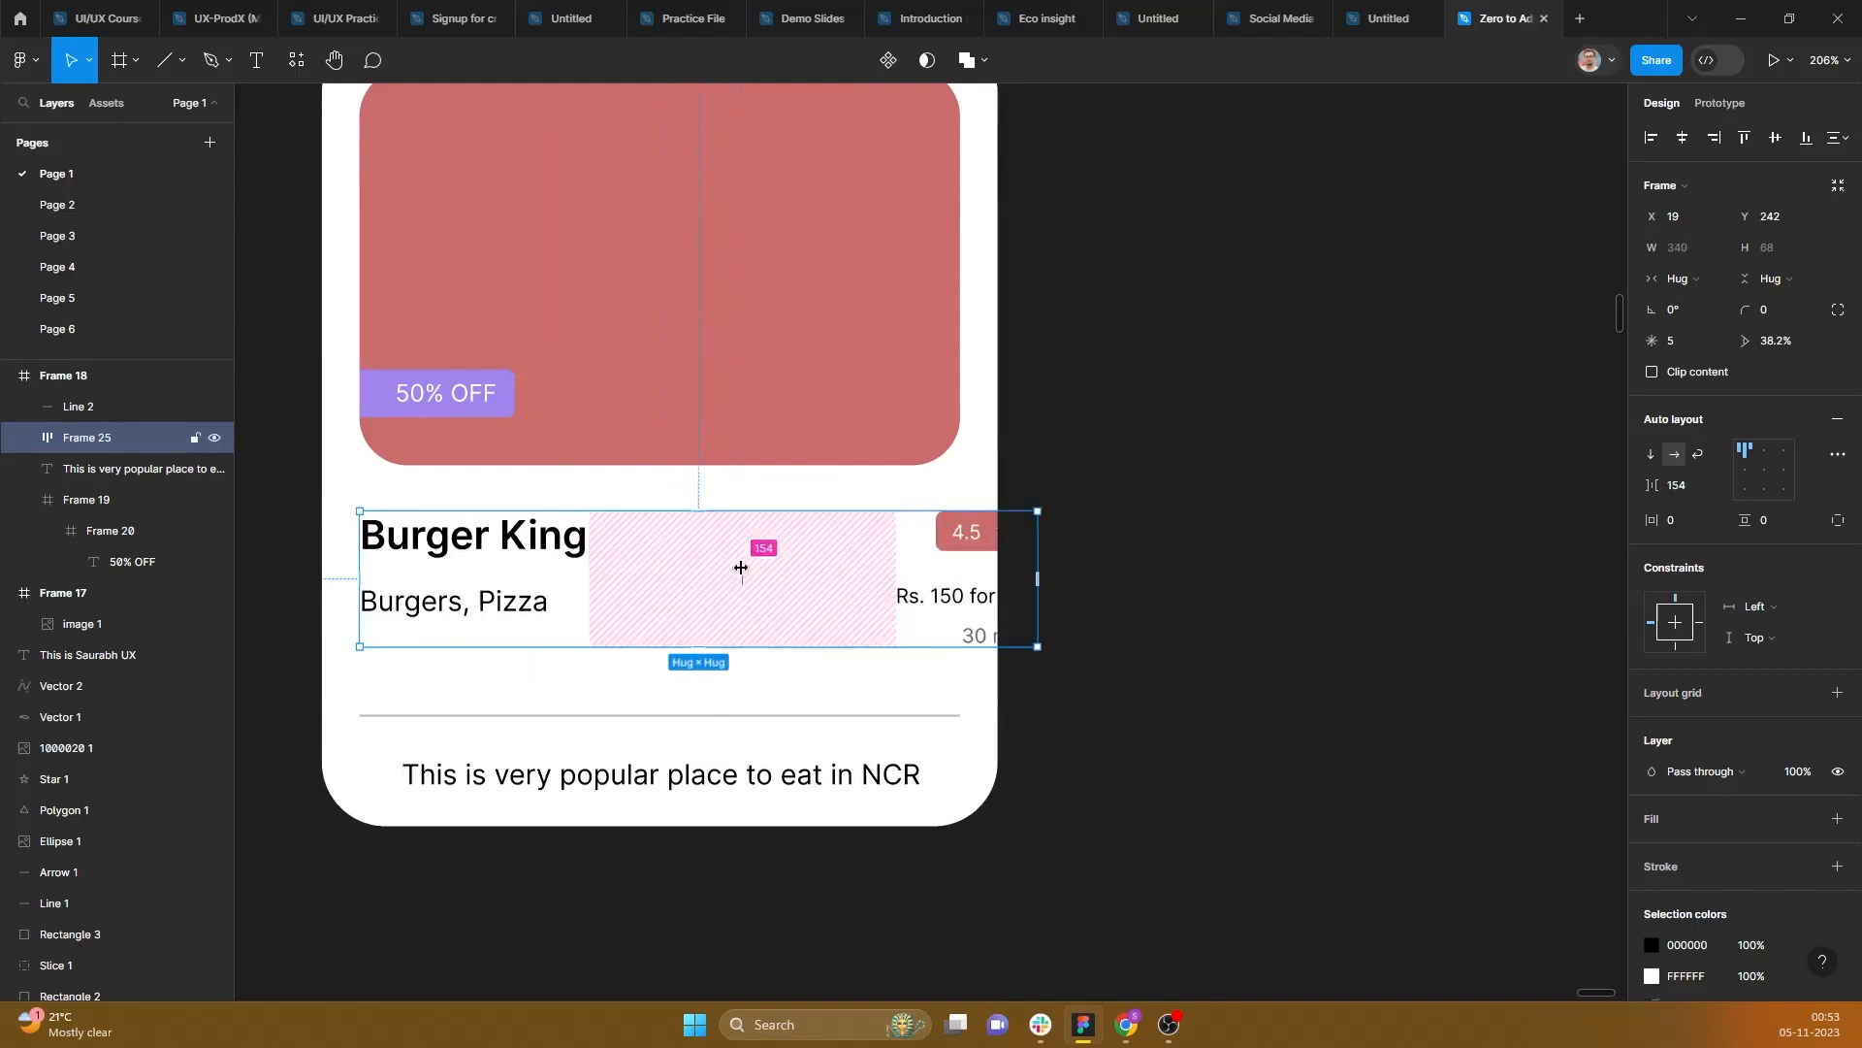
{"action": "key", "text": "ctrl+z"}
{"action": "left_click", "coordinate": [1684, 491]}
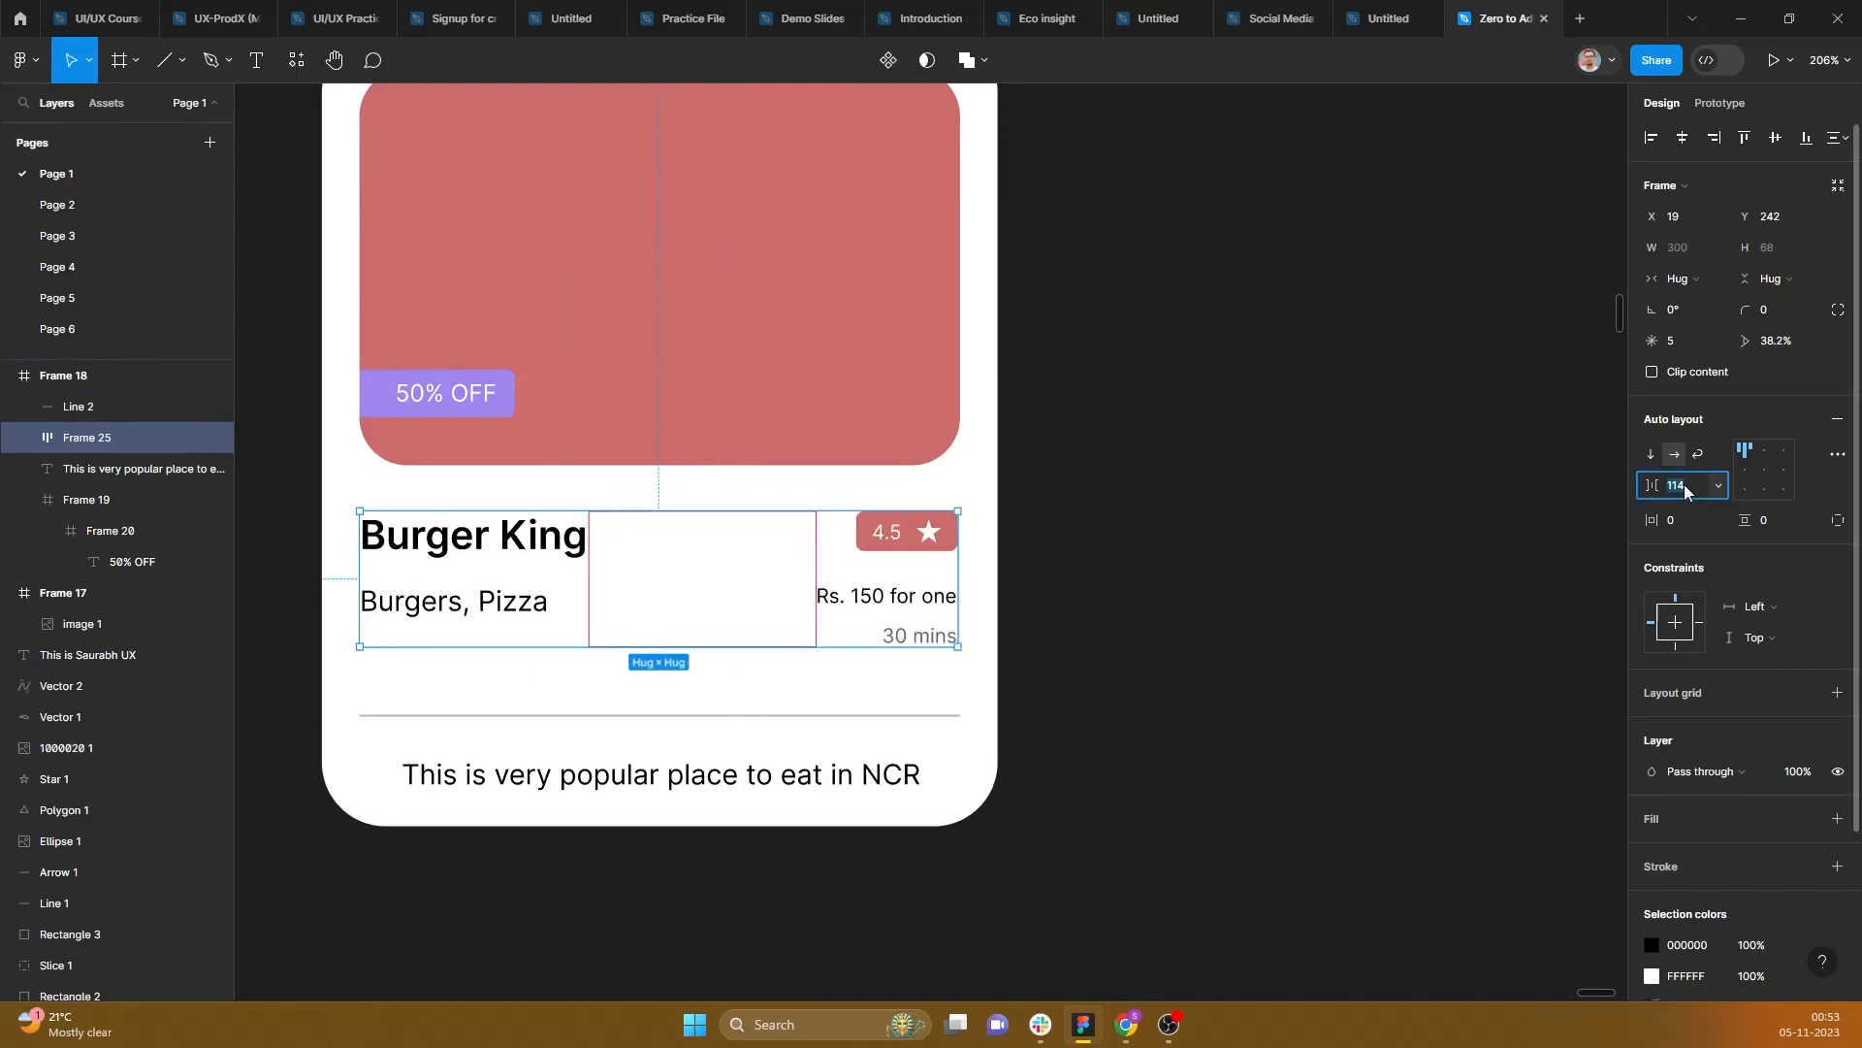
{"action": "key", "text": "Up"}
{"action": "key", "text": "Up"}
{"action": "key", "text": "Up"}
{"action": "key", "text": "Up"}
{"action": "key", "text": "Up"}
{"action": "key", "text": "Up"}
{"action": "key", "text": "Up"}
{"action": "key", "text": "Up"}
{"action": "key", "text": "Up"}
{"action": "key", "text": "Up"}
{"action": "key", "text": "Up"}
{"action": "key", "text": "Up"}
{"action": "key", "text": "Up"}
{"action": "key", "text": "Up"}
{"action": "key", "text": "Up"}
{"action": "key", "text": "Up"}
{"action": "key", "text": "Up"}
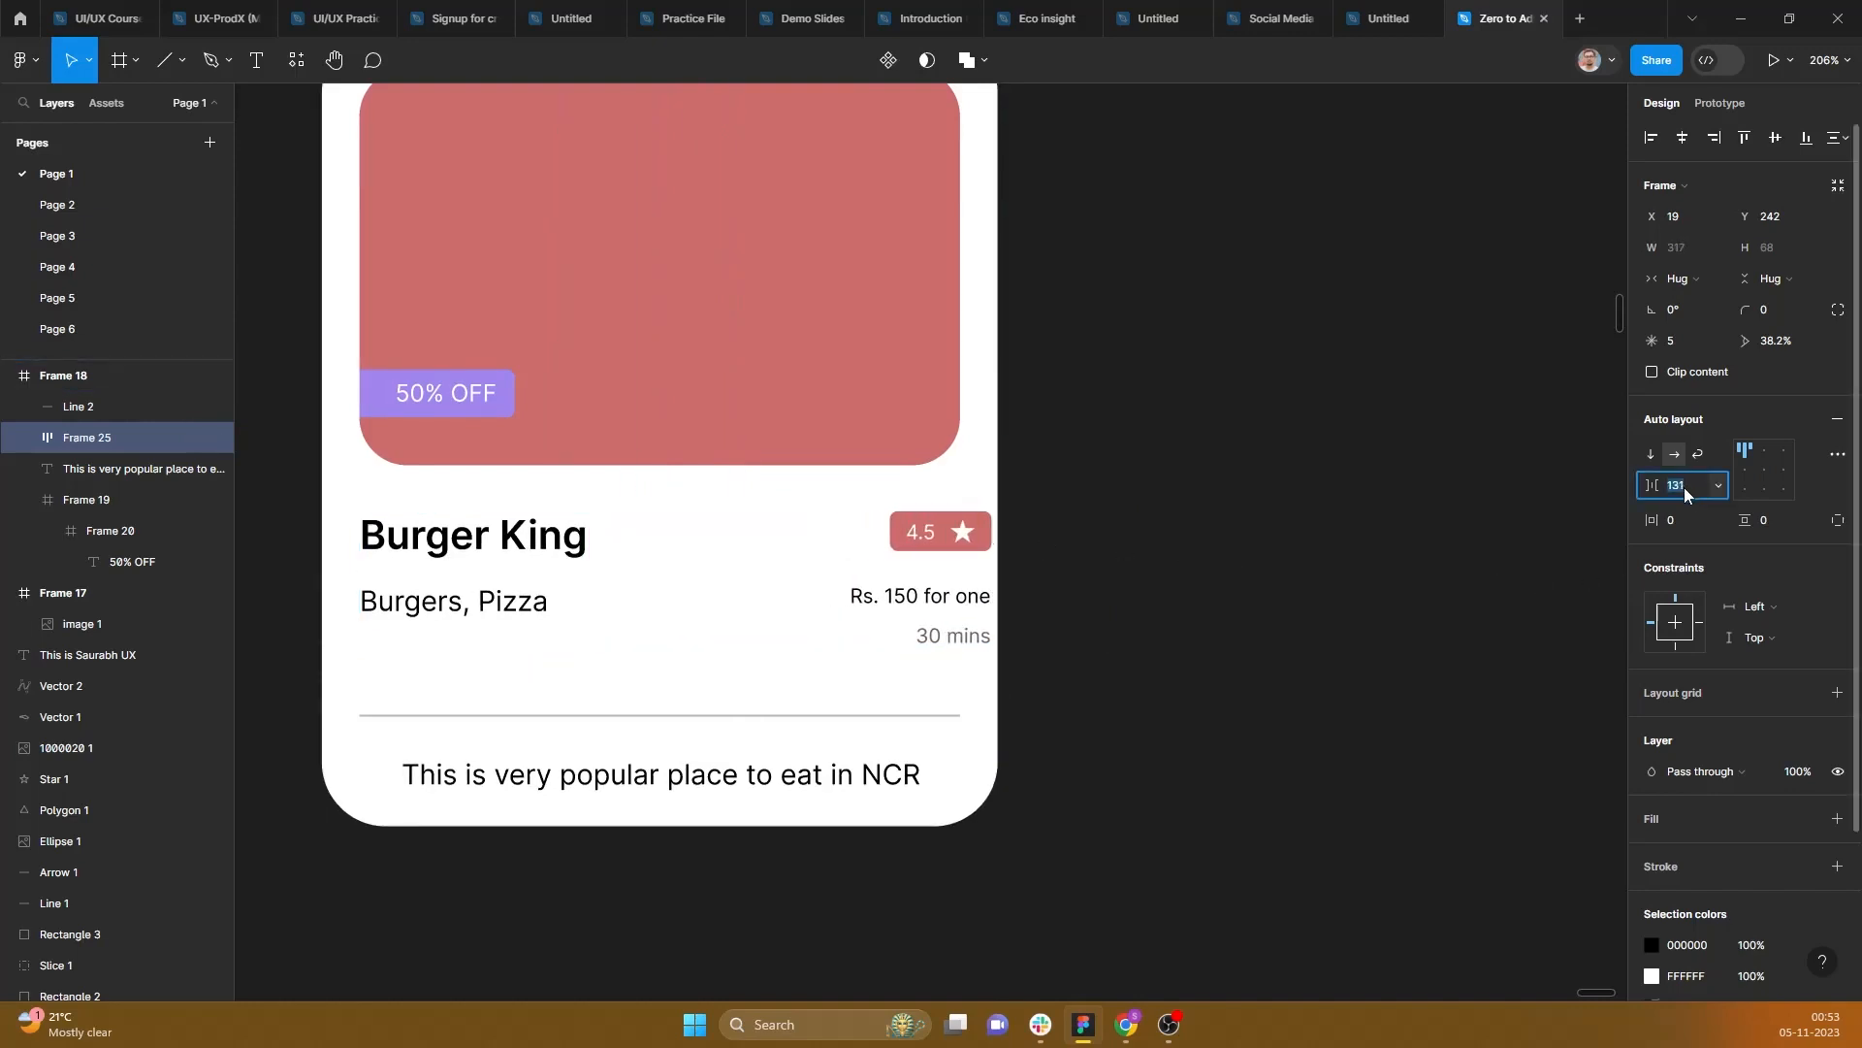
{"action": "left_click", "coordinate": [1685, 491]}
{"action": "double_click", "coordinate": [1685, 492]}
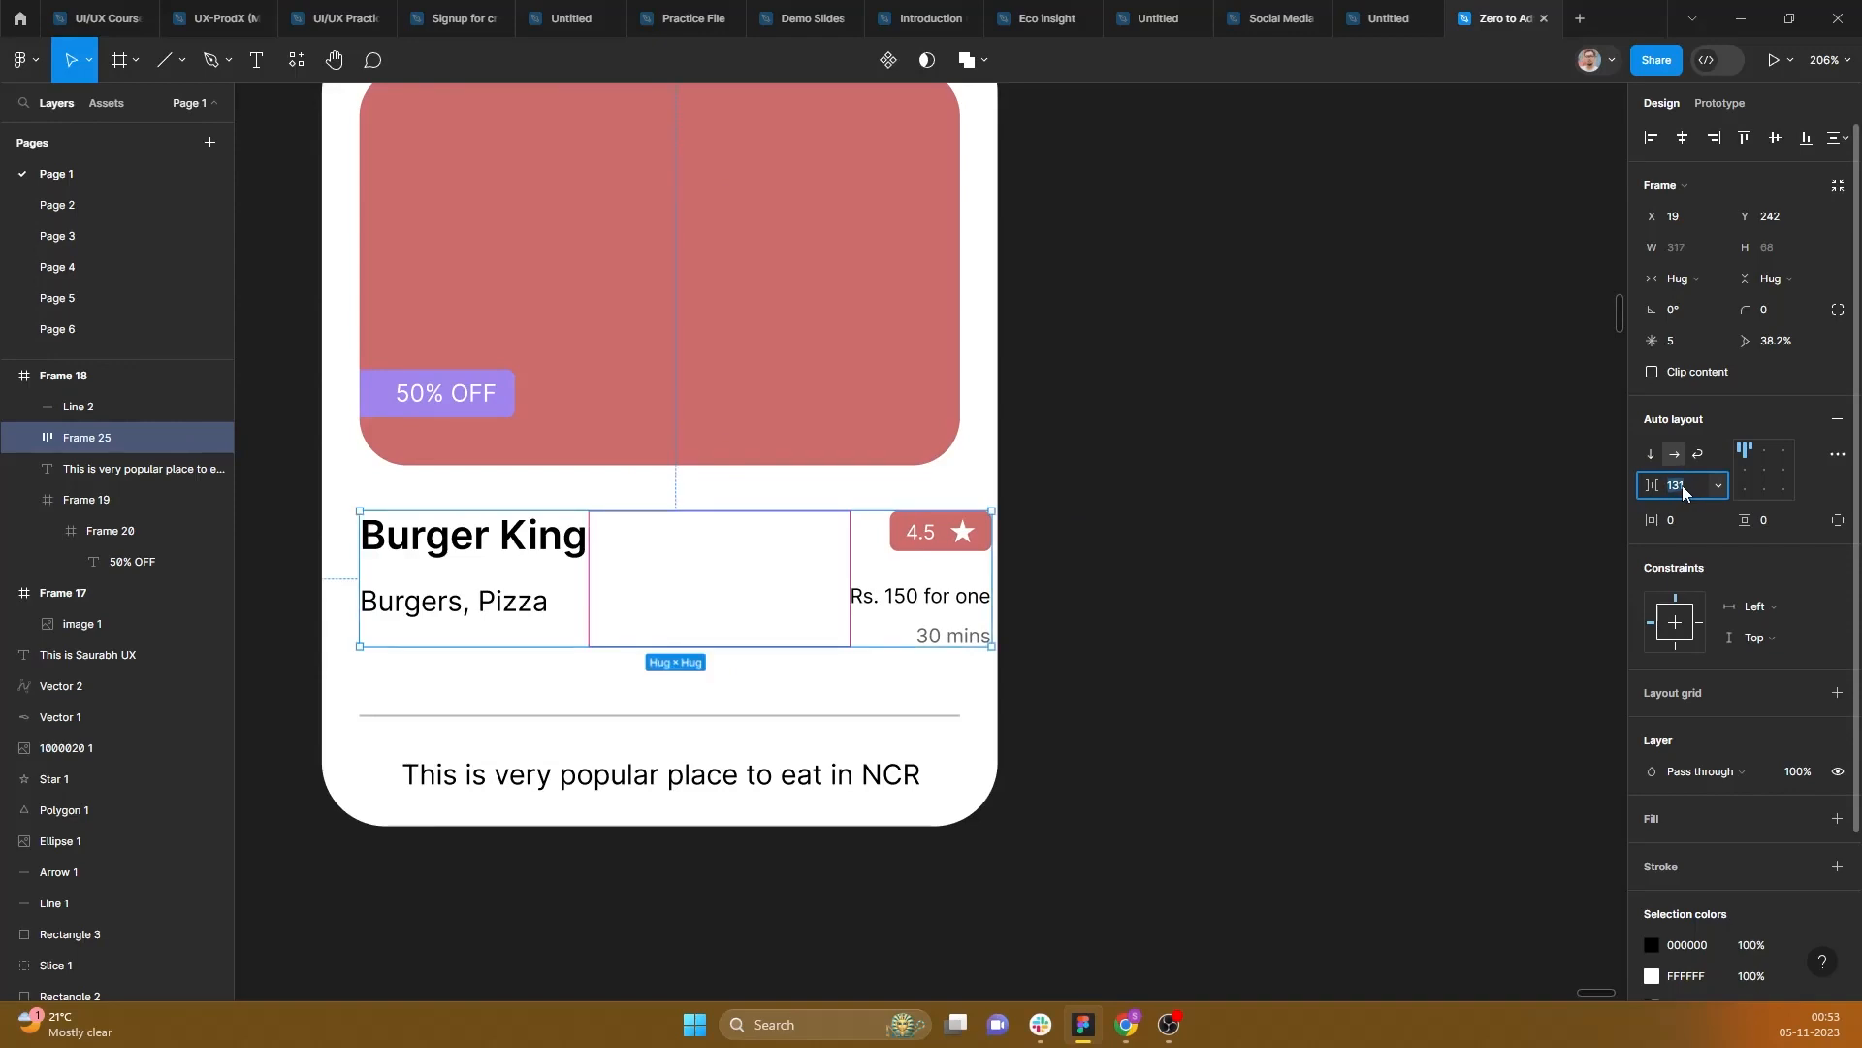
{"action": "type", "text": "114"}
{"action": "key", "text": "Return"}
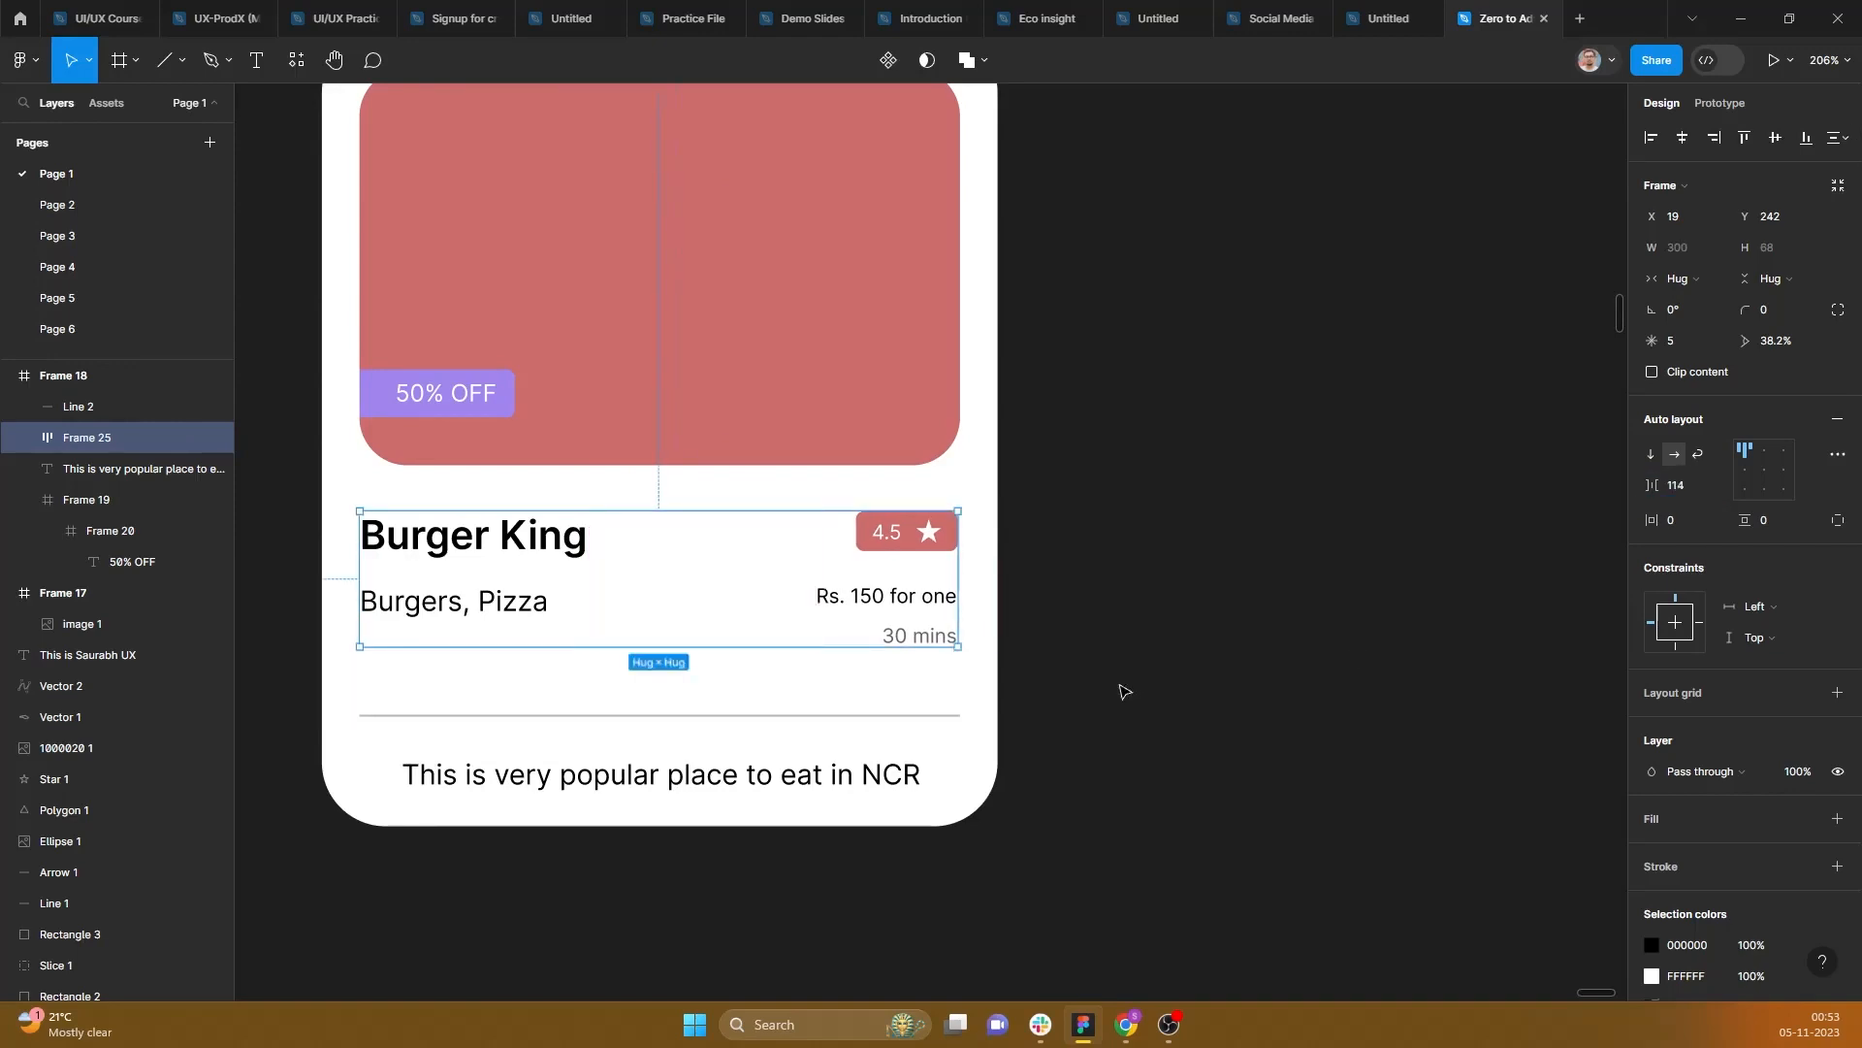
Step: Center the title and rating row horizontally in the card and try 20 for its horizontal and vertical padding, moving it up to Y 228
{"action": "left_click", "coordinate": [1682, 136]}
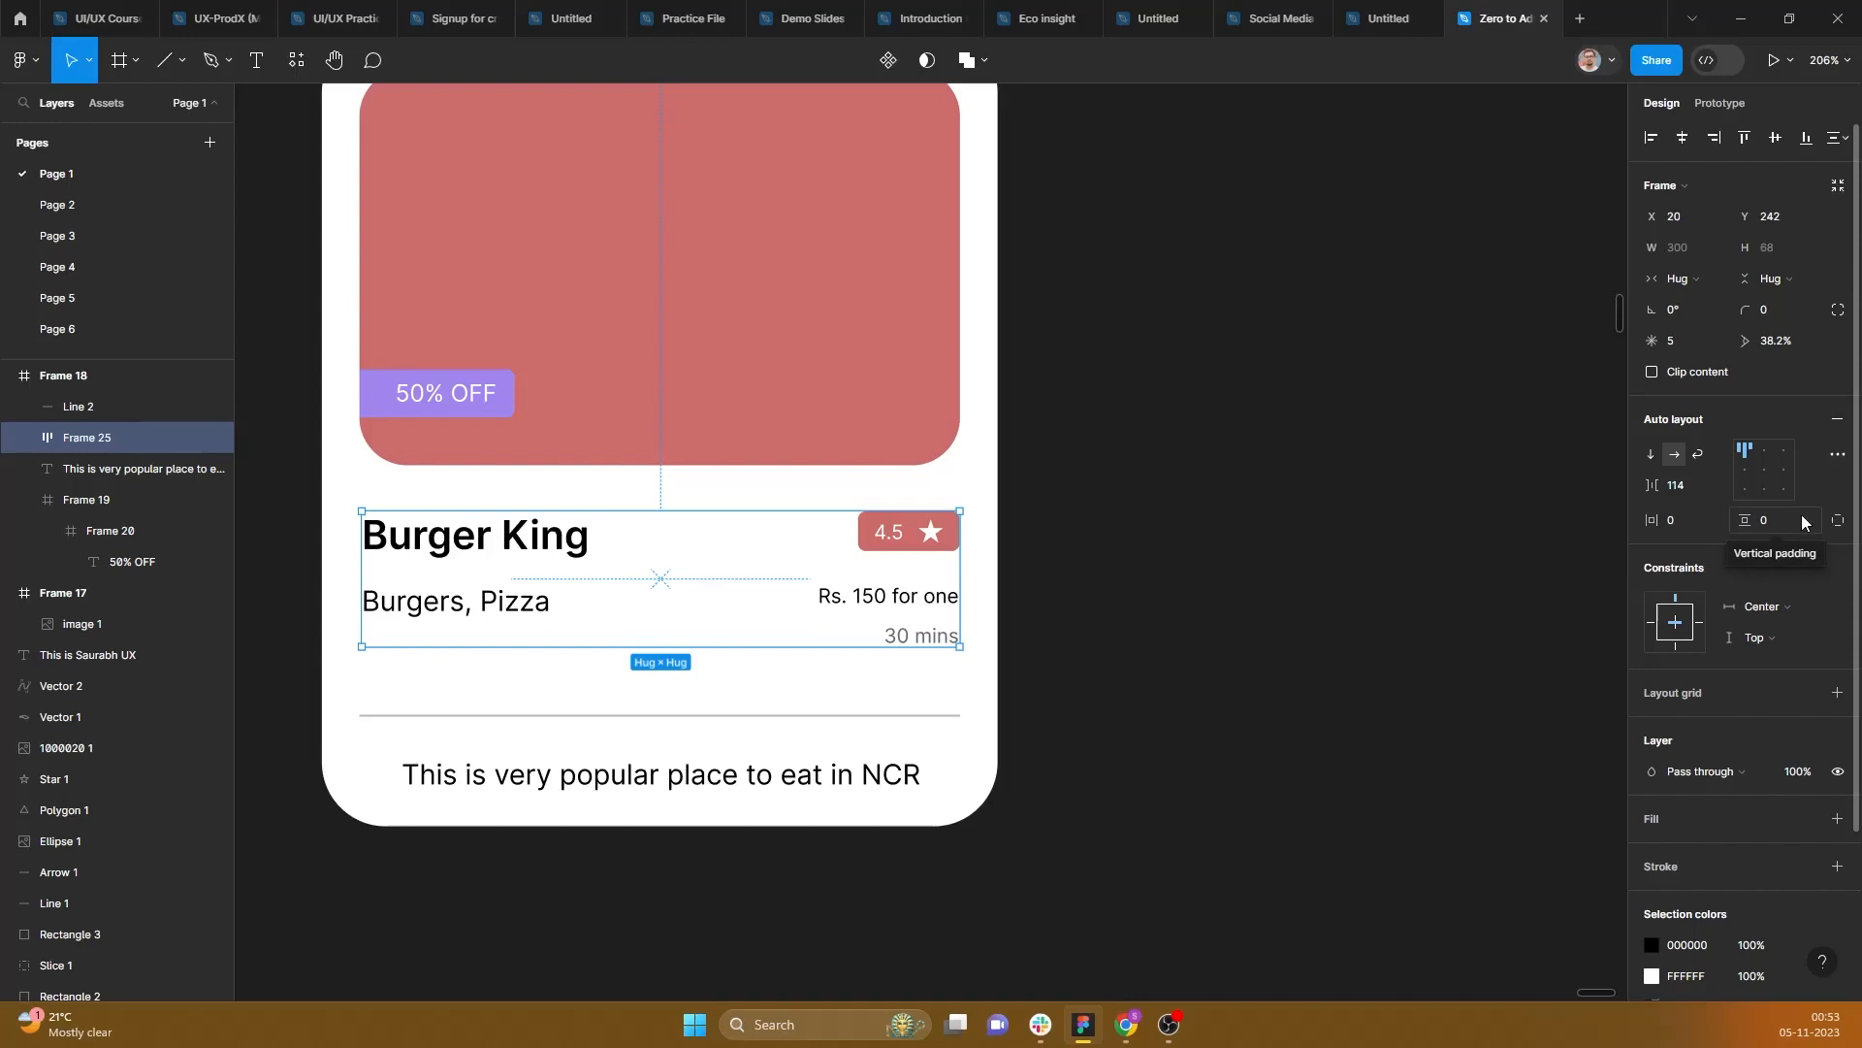
{"action": "left_click", "coordinate": [1696, 528]}
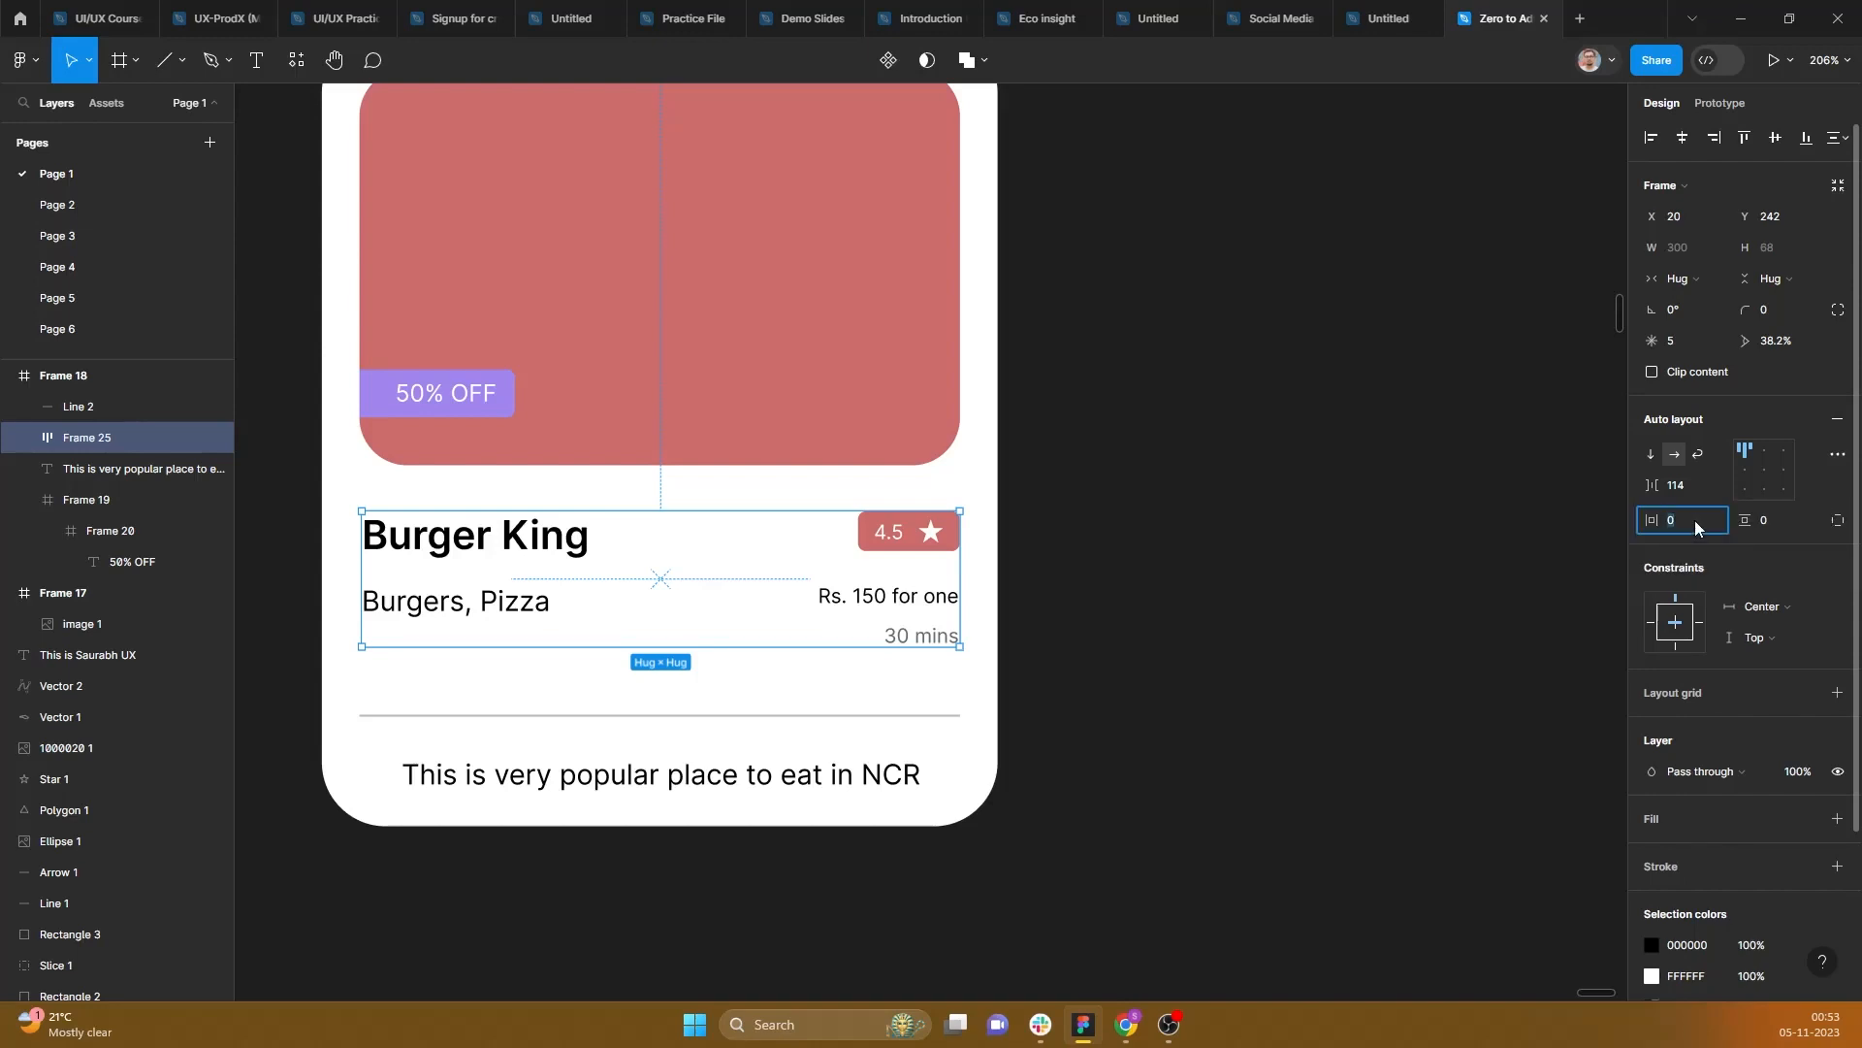
{"action": "type", "text": "20"}
{"action": "key", "text": "Return"}
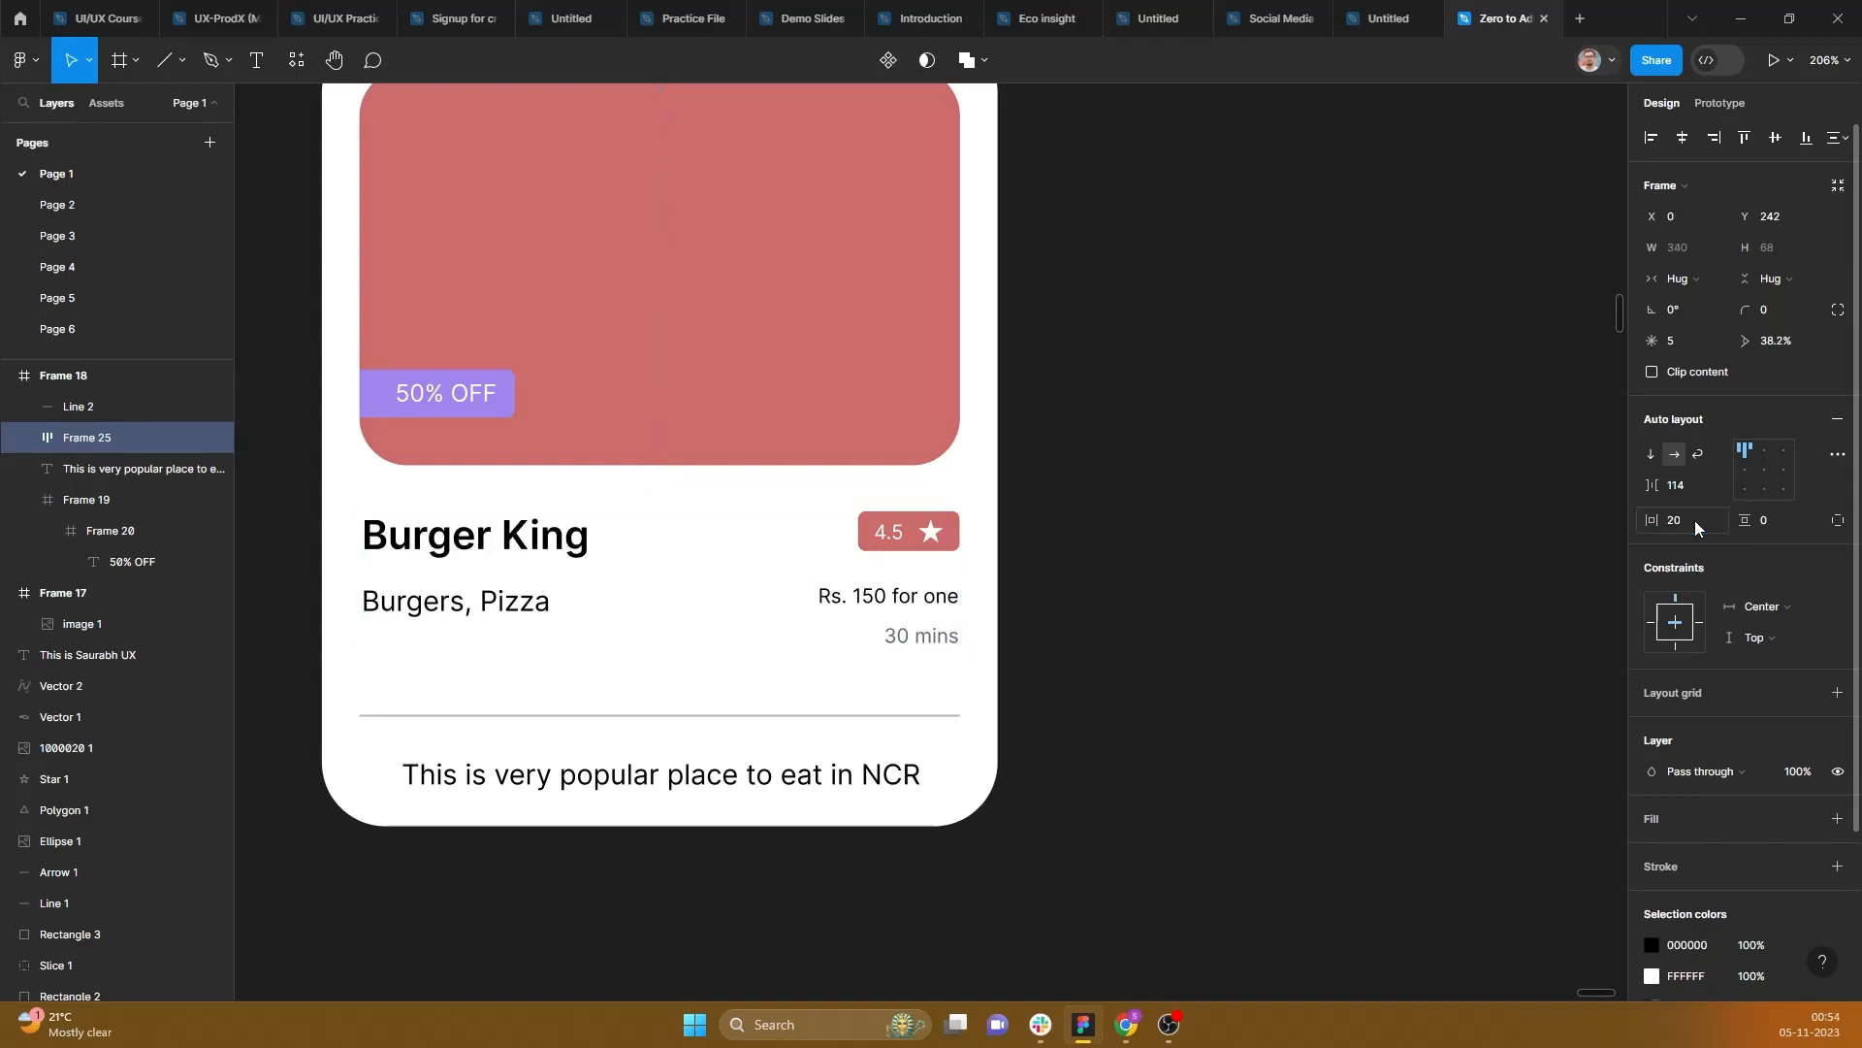
{"action": "left_click", "coordinate": [1779, 524]}
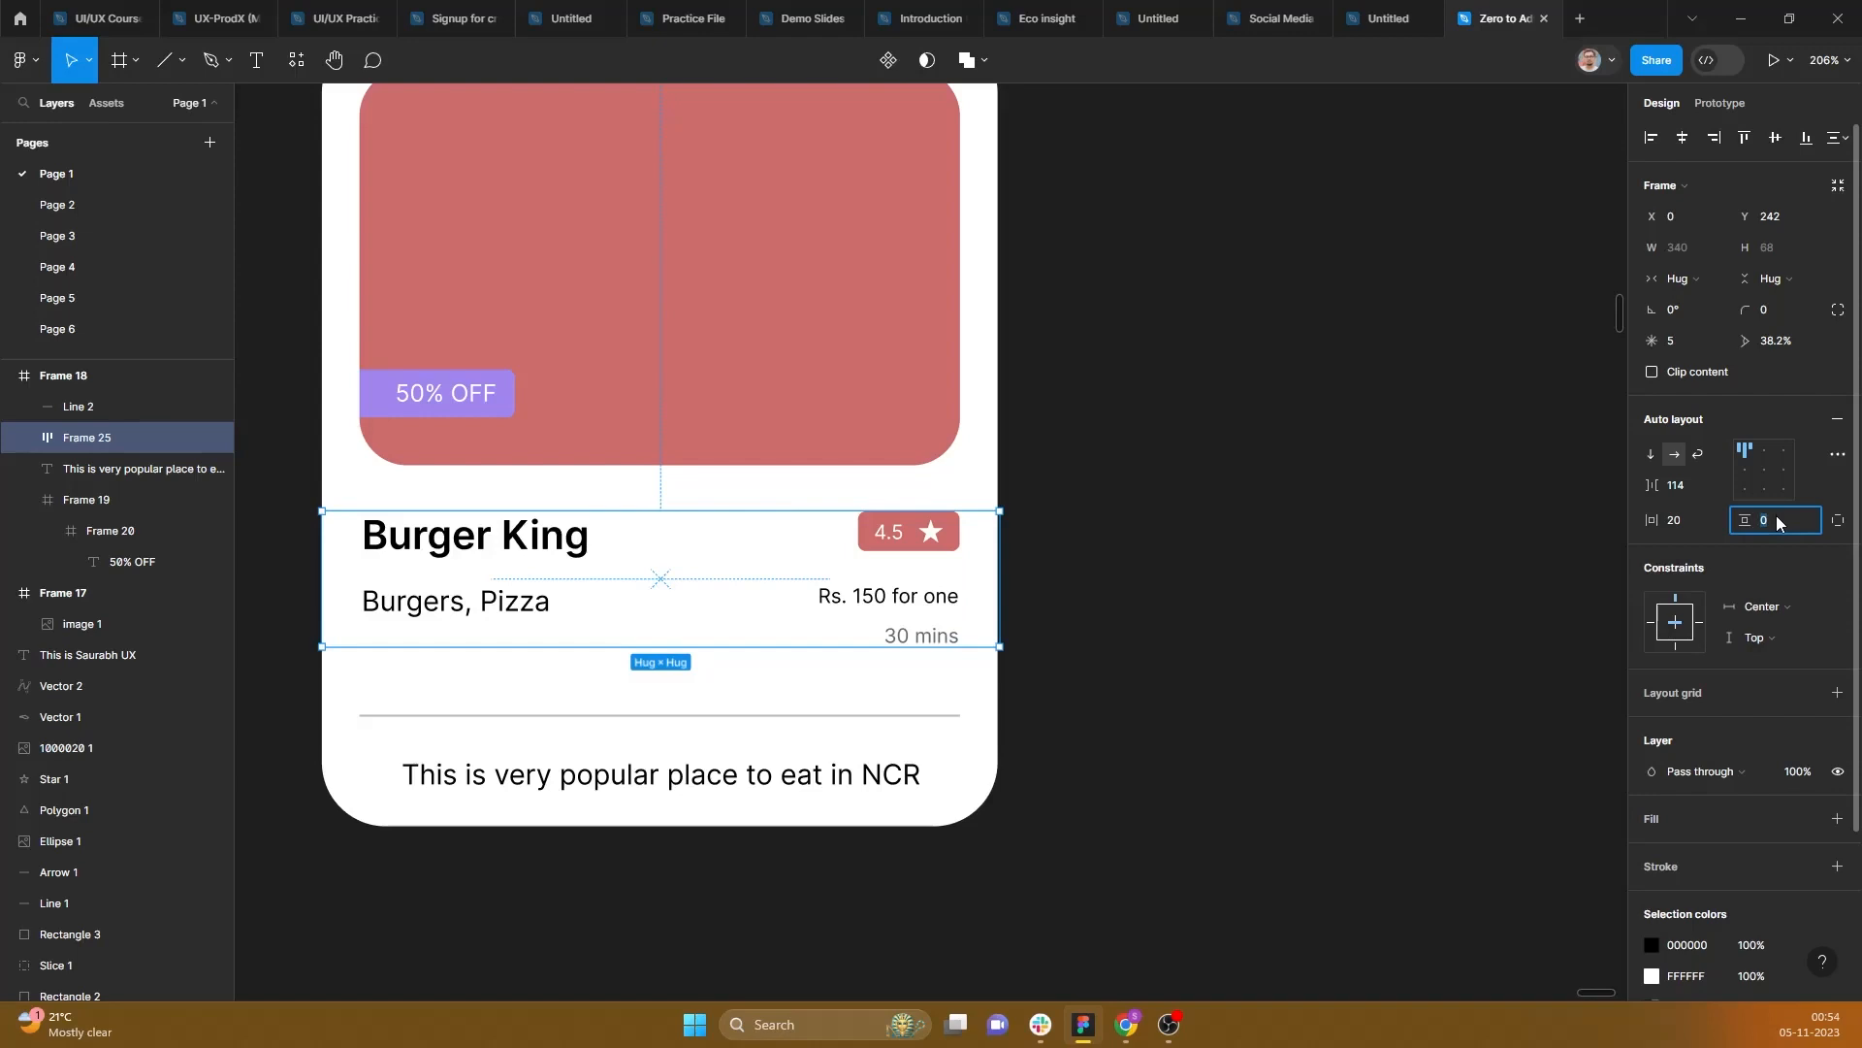
{"action": "type", "text": "20"}
{"action": "key", "text": "Return"}
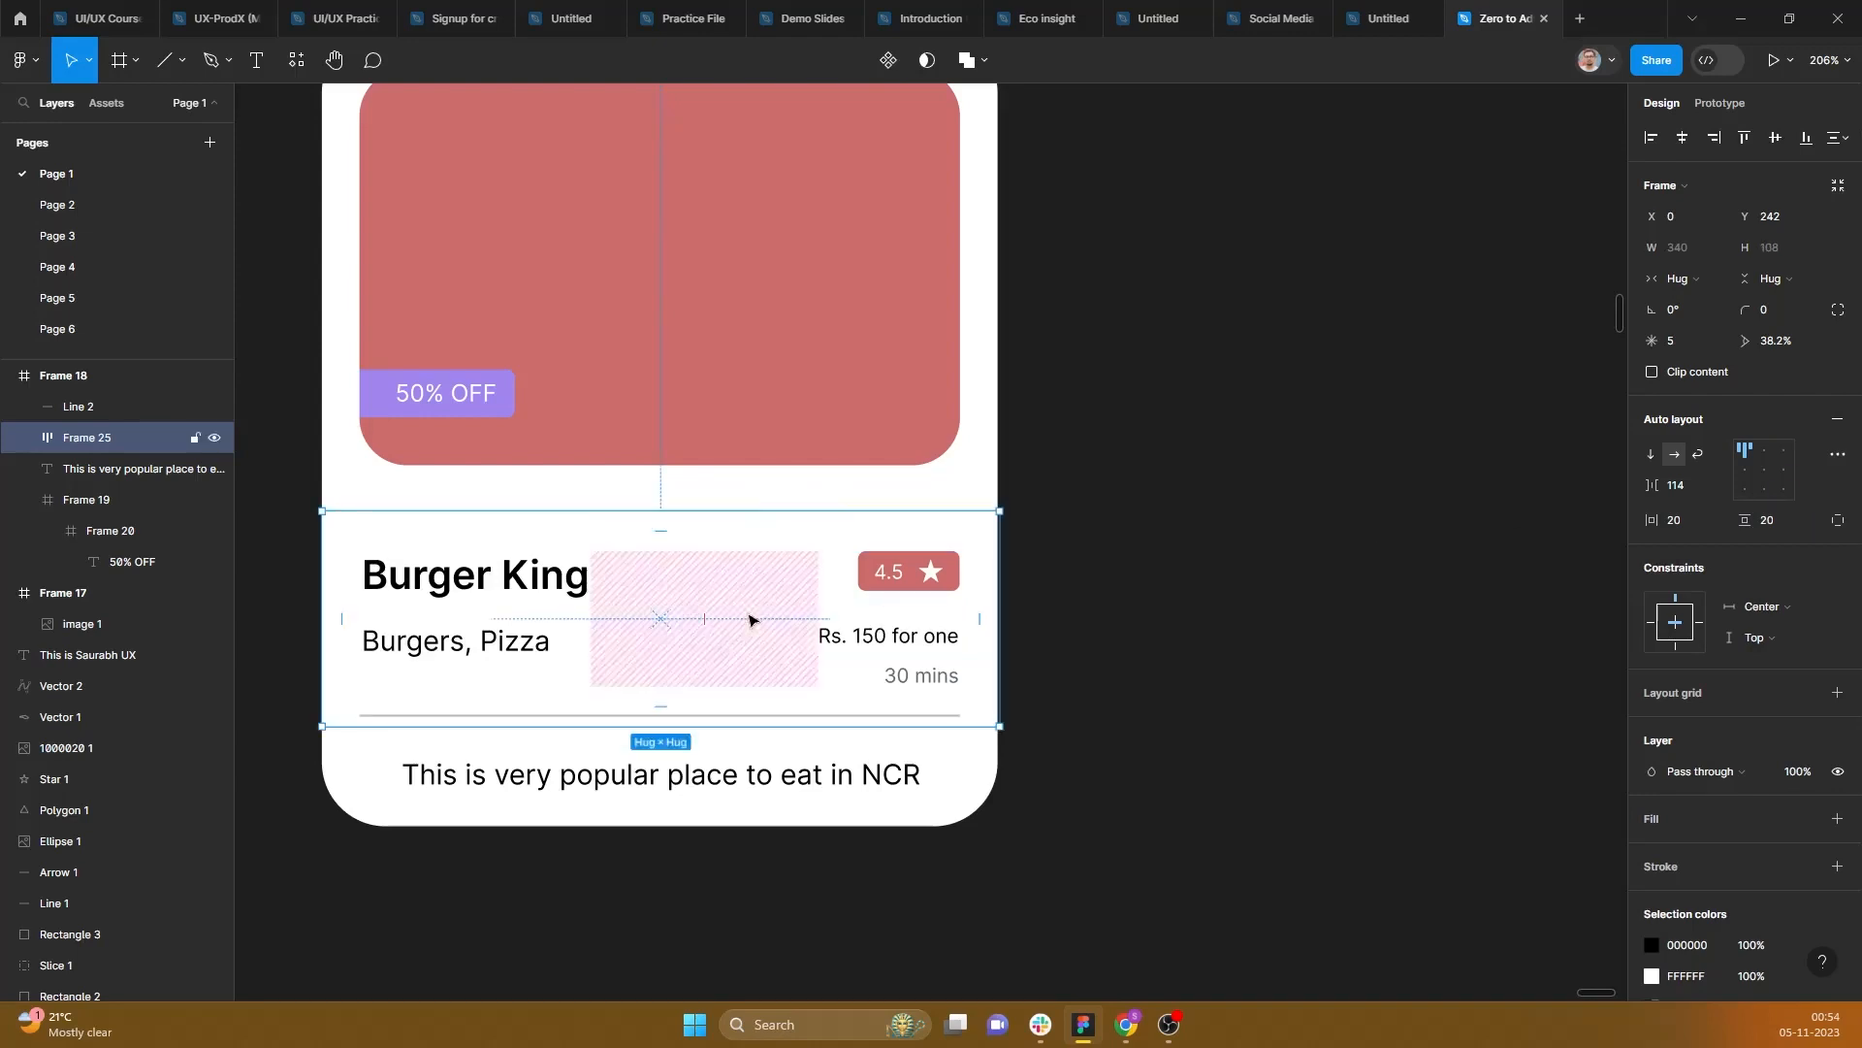
{"action": "left_click_drag", "start_coordinate": [750, 594], "coordinate": [750, 589]}
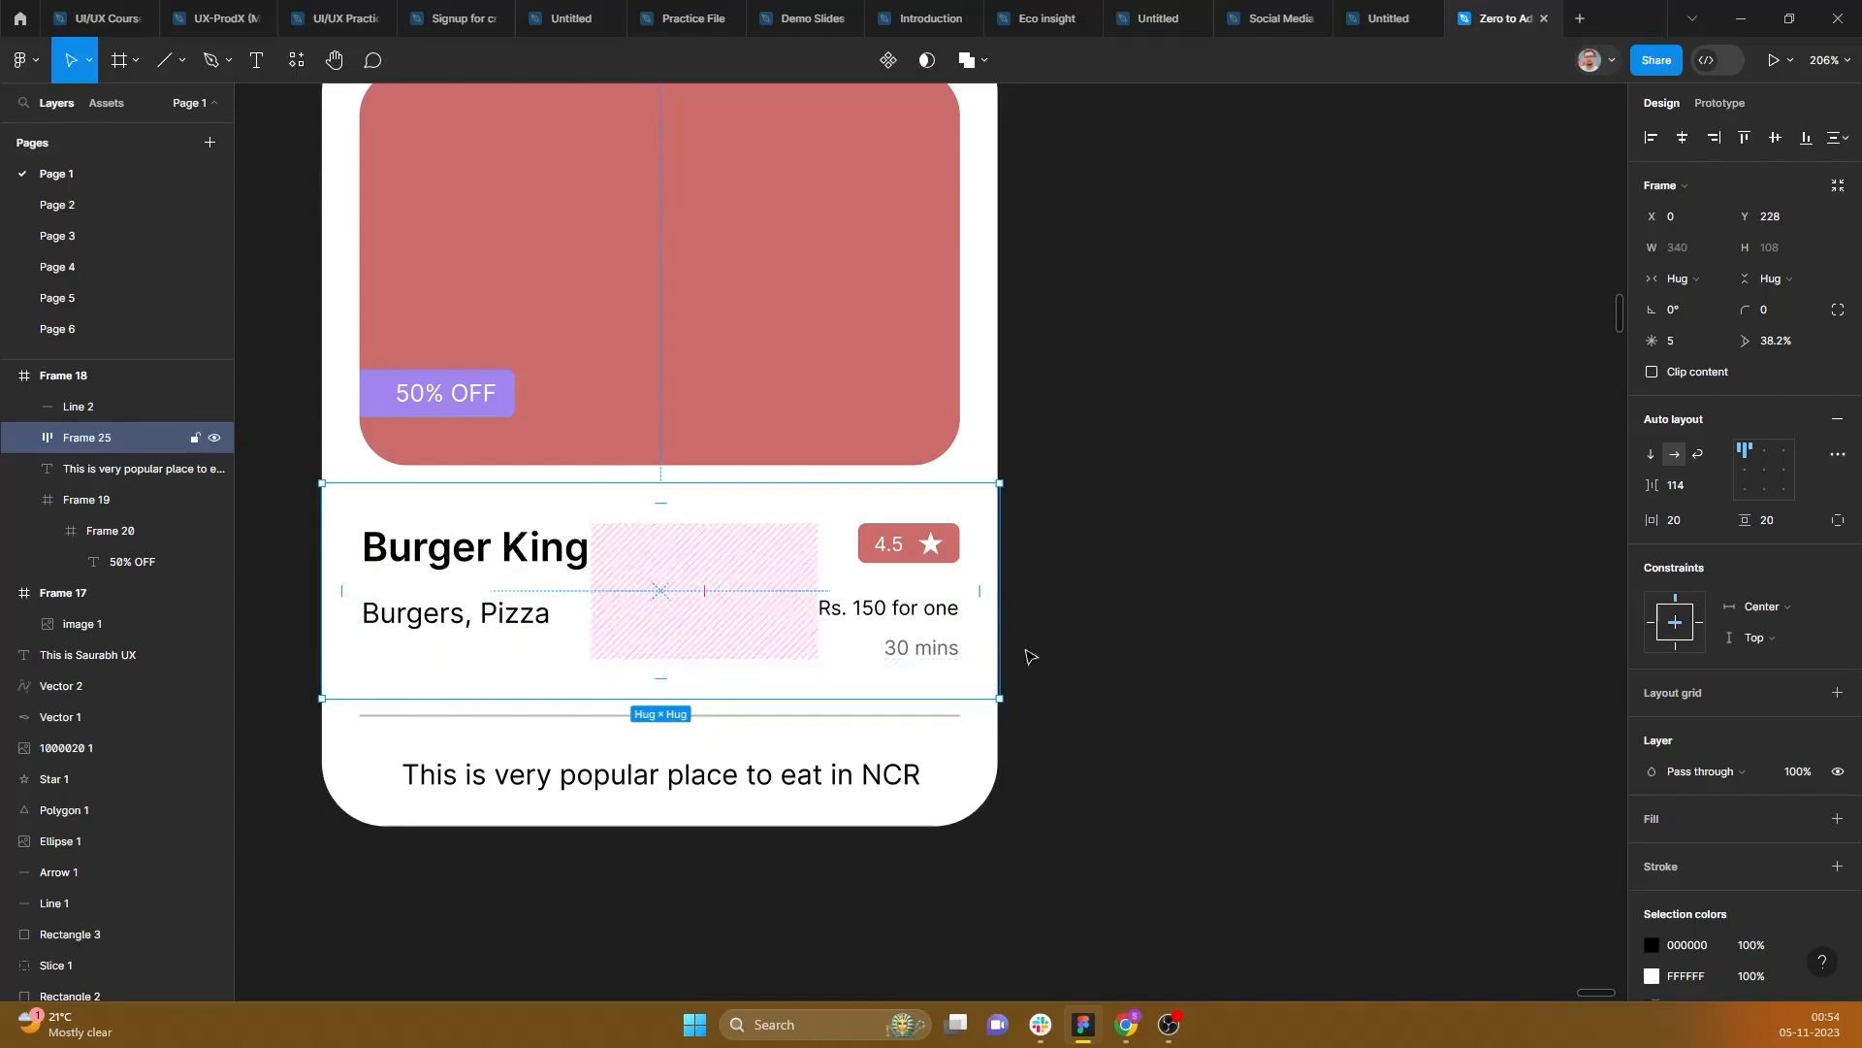
Step: Set the row's horizontal and vertical padding to 0 and move it down to Y 241
{"action": "left_click", "coordinate": [1712, 529]}
{"action": "type", "text": "0"}
{"action": "left_click", "coordinate": [1773, 532]}
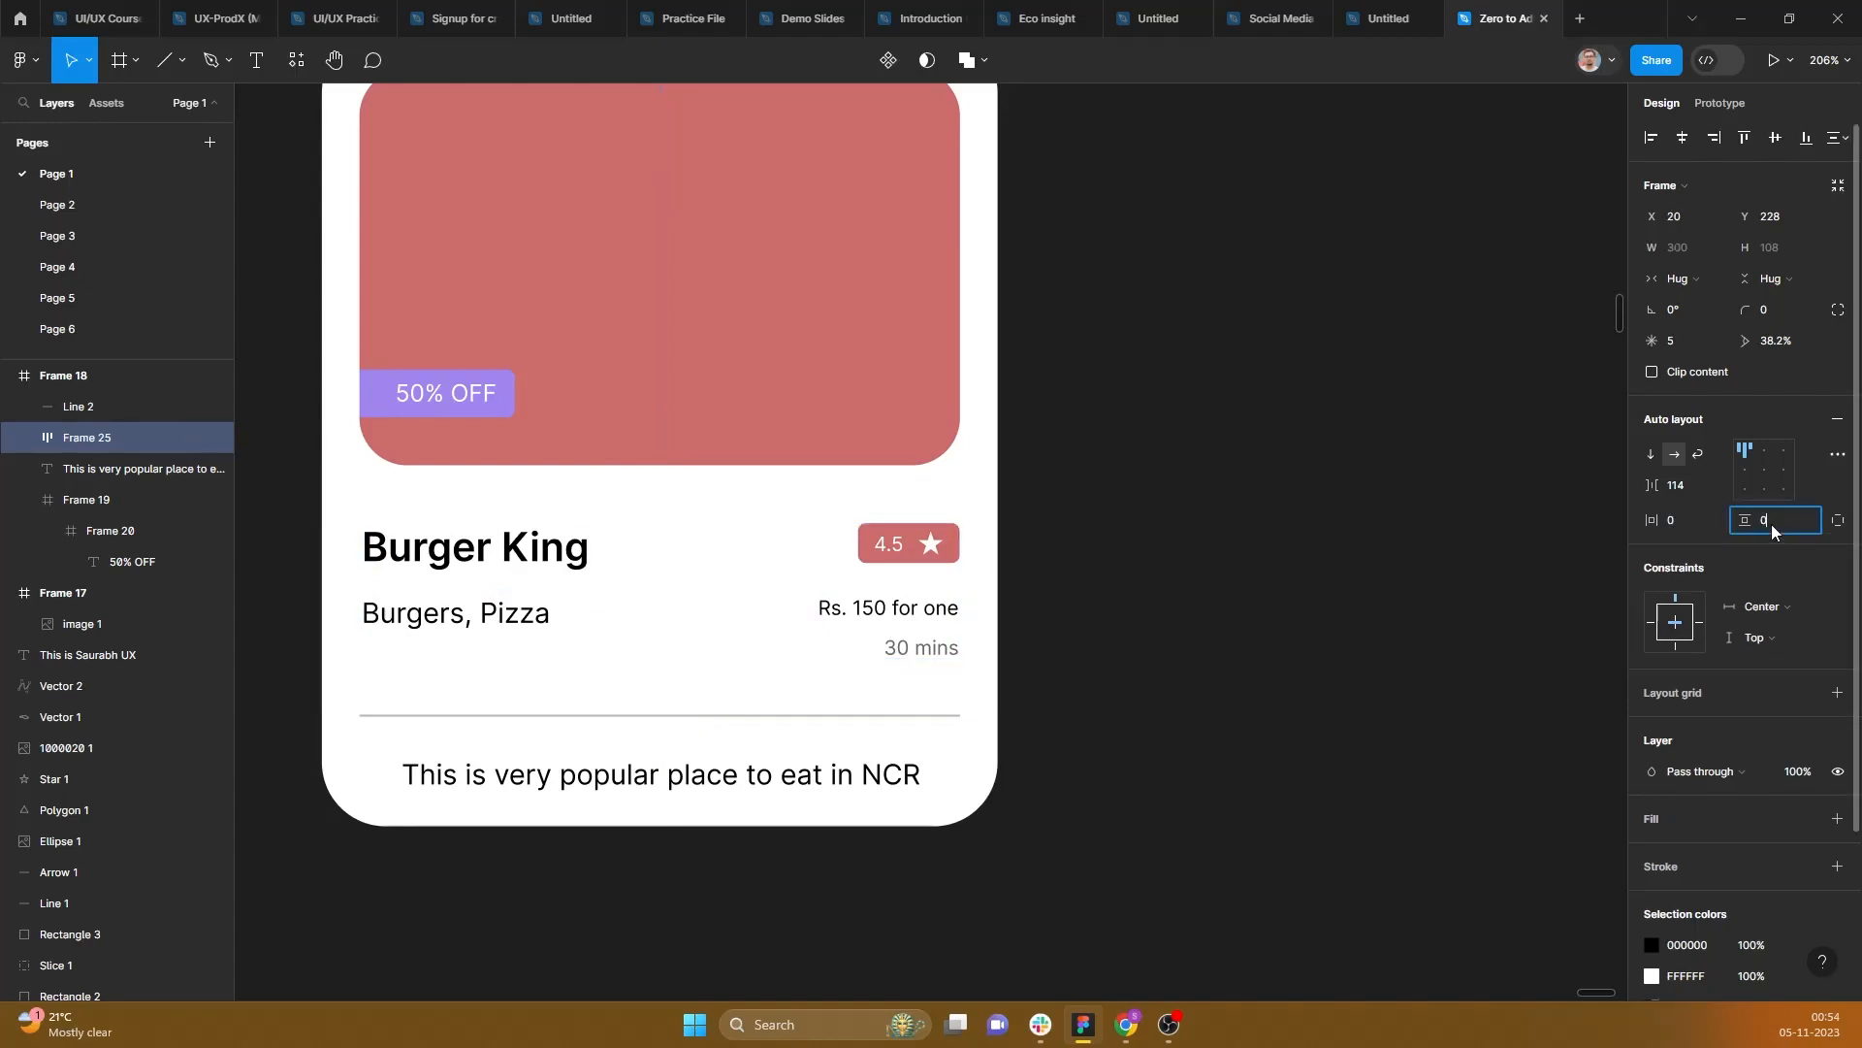
{"action": "type", "text": "0"}
{"action": "left_click", "coordinate": [1678, 546]}
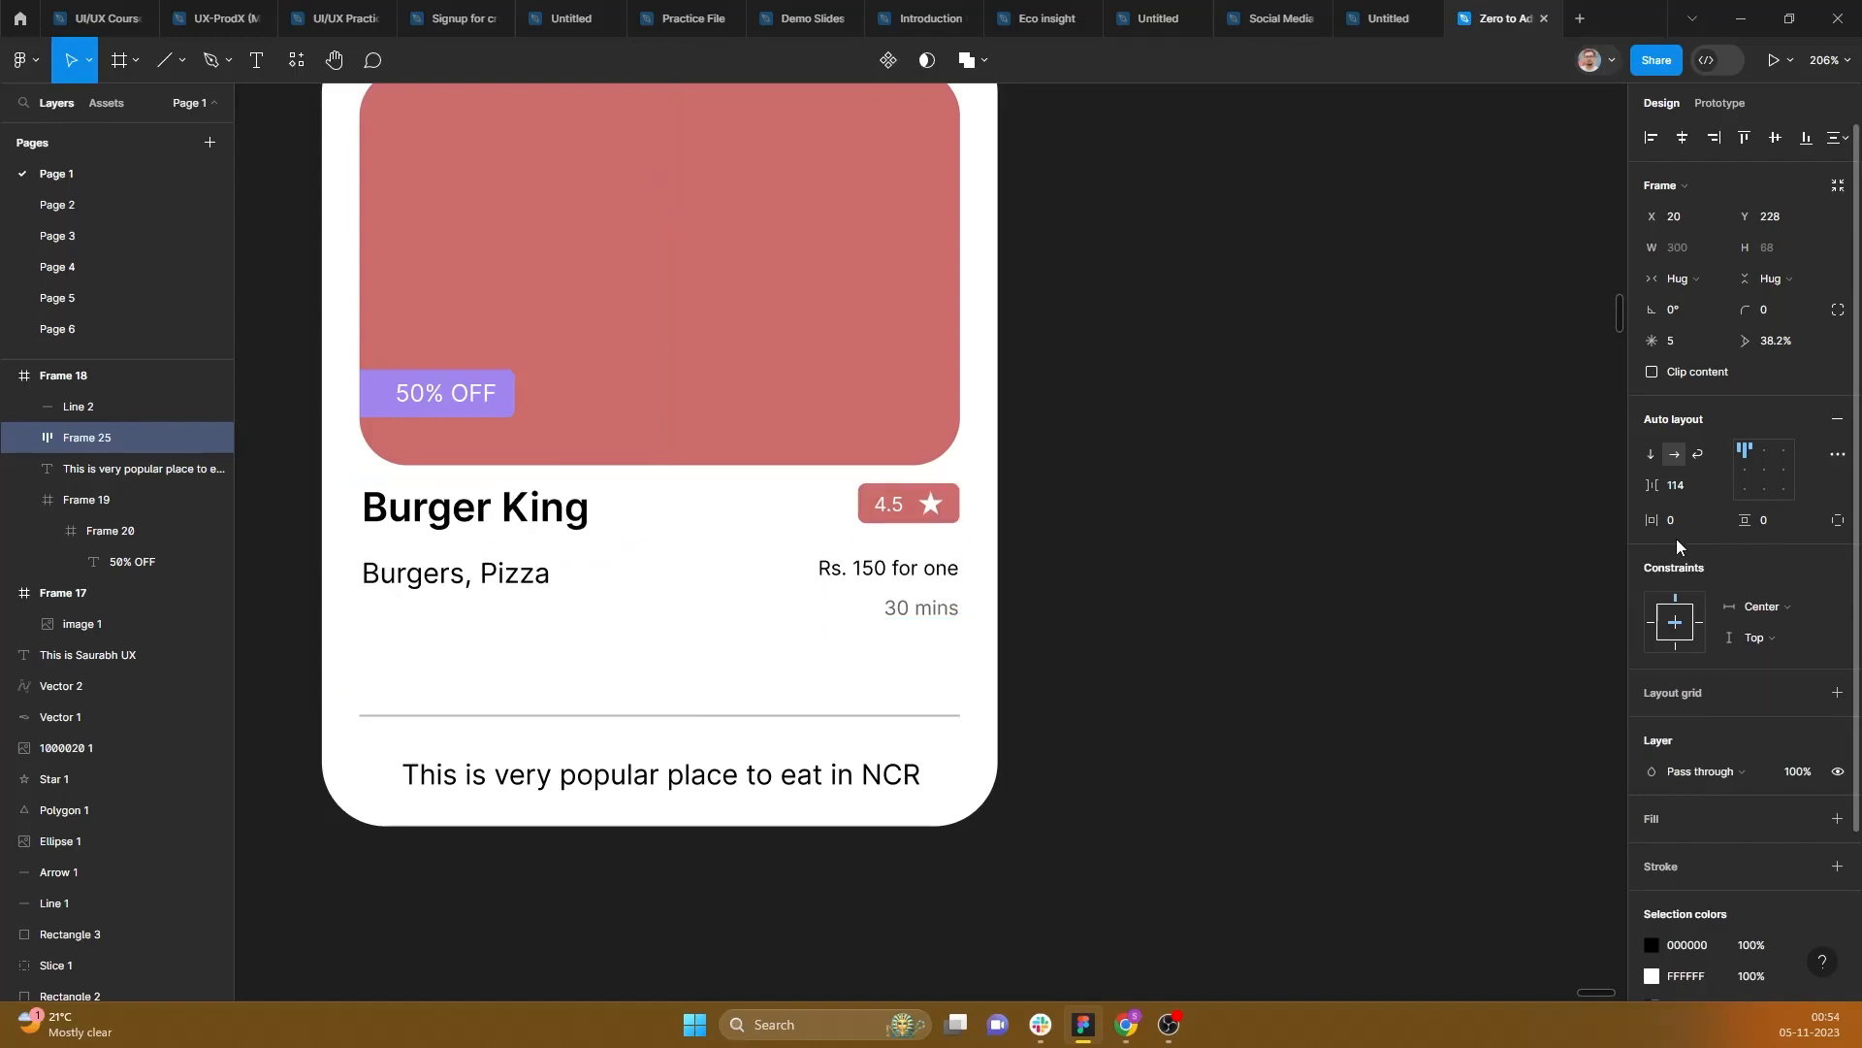
{"action": "left_click_drag", "start_coordinate": [653, 544], "coordinate": [653, 575]}
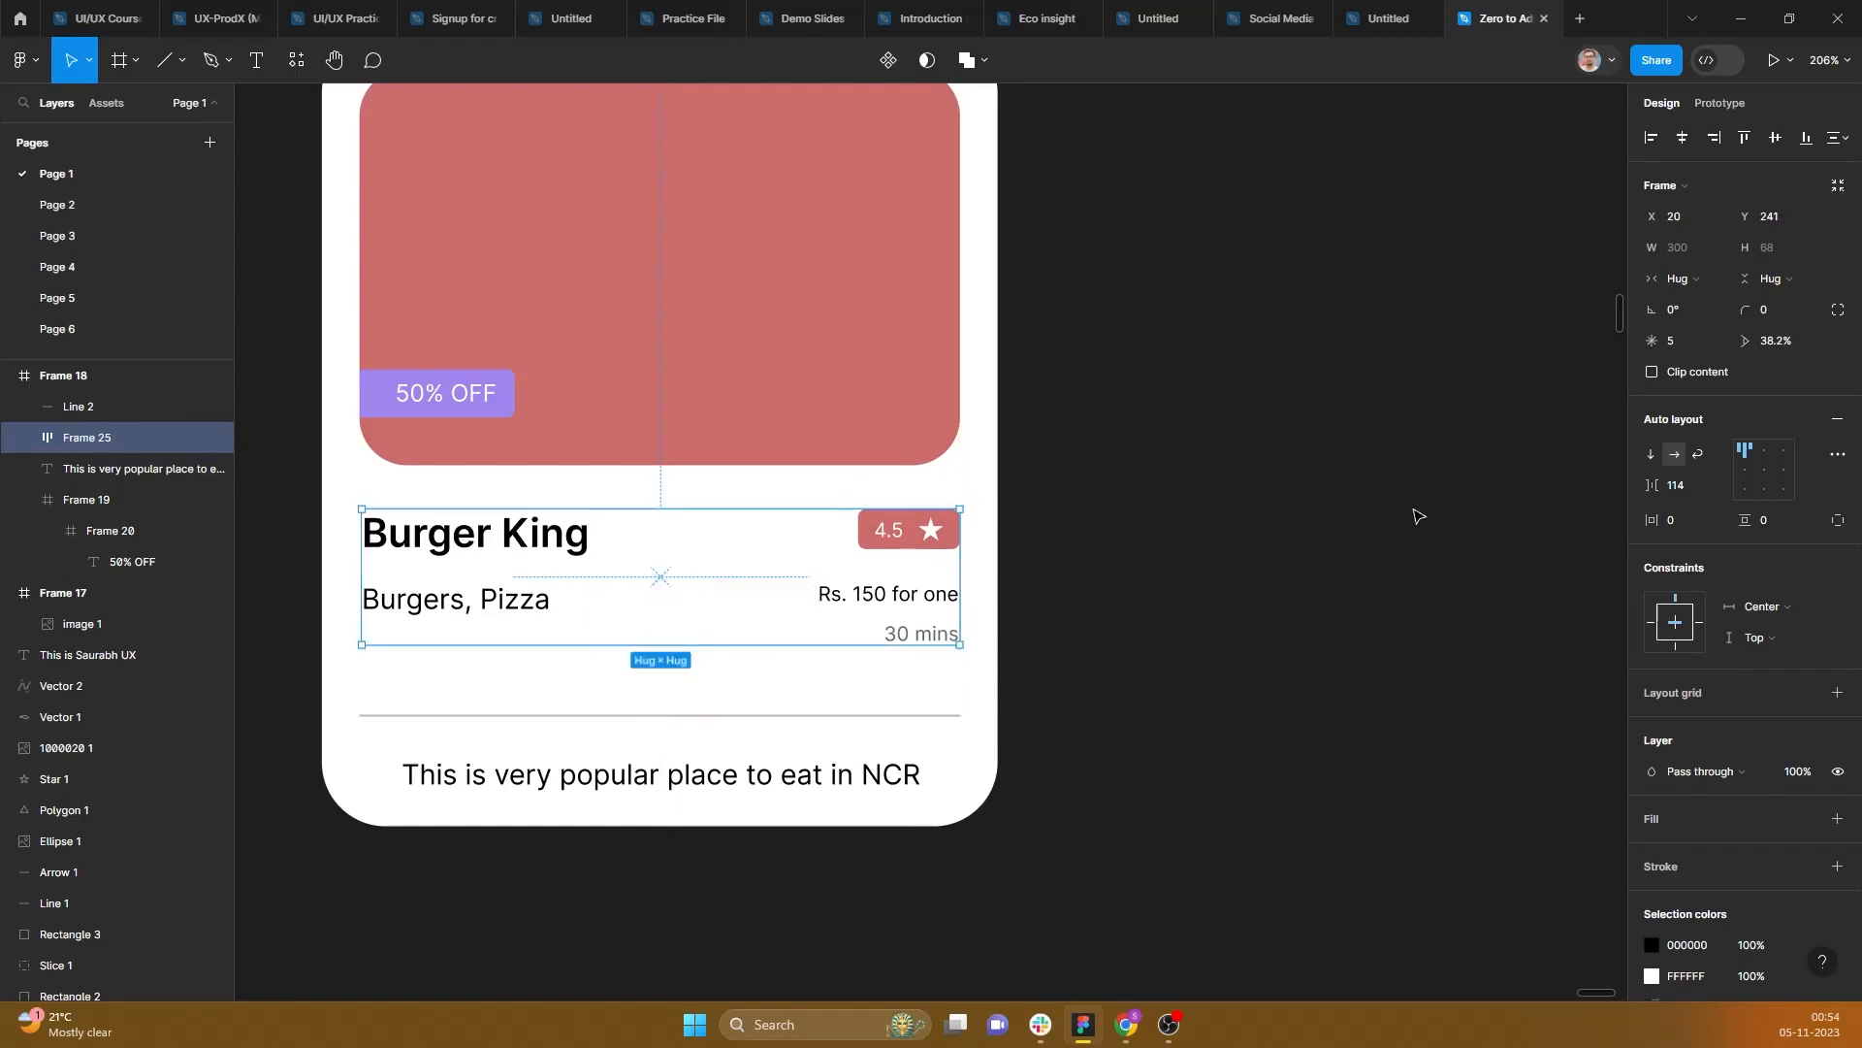
Step: Show the individual padding settings for each side of the title and rating row
{"action": "left_click", "coordinate": [1838, 520]}
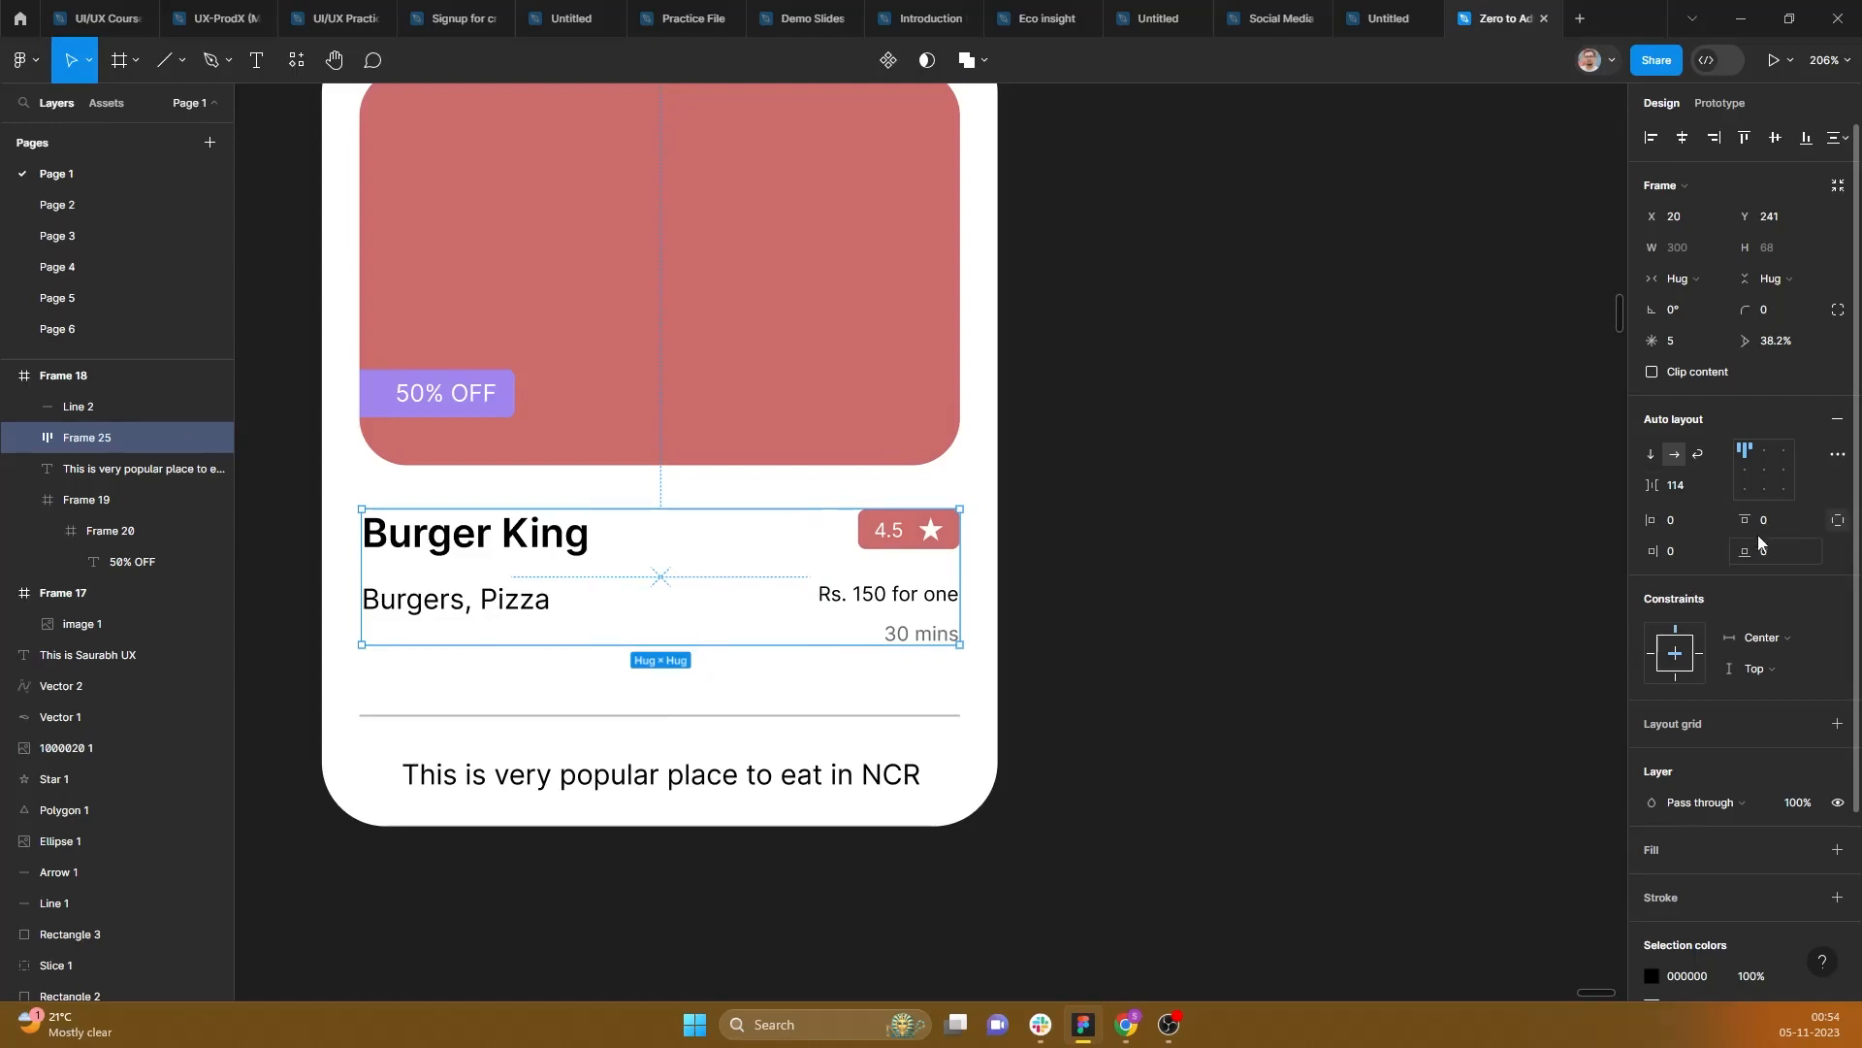
{"action": "scroll", "coordinate": [1211, 730], "scroll_direction": "down", "scroll_amount": 3}
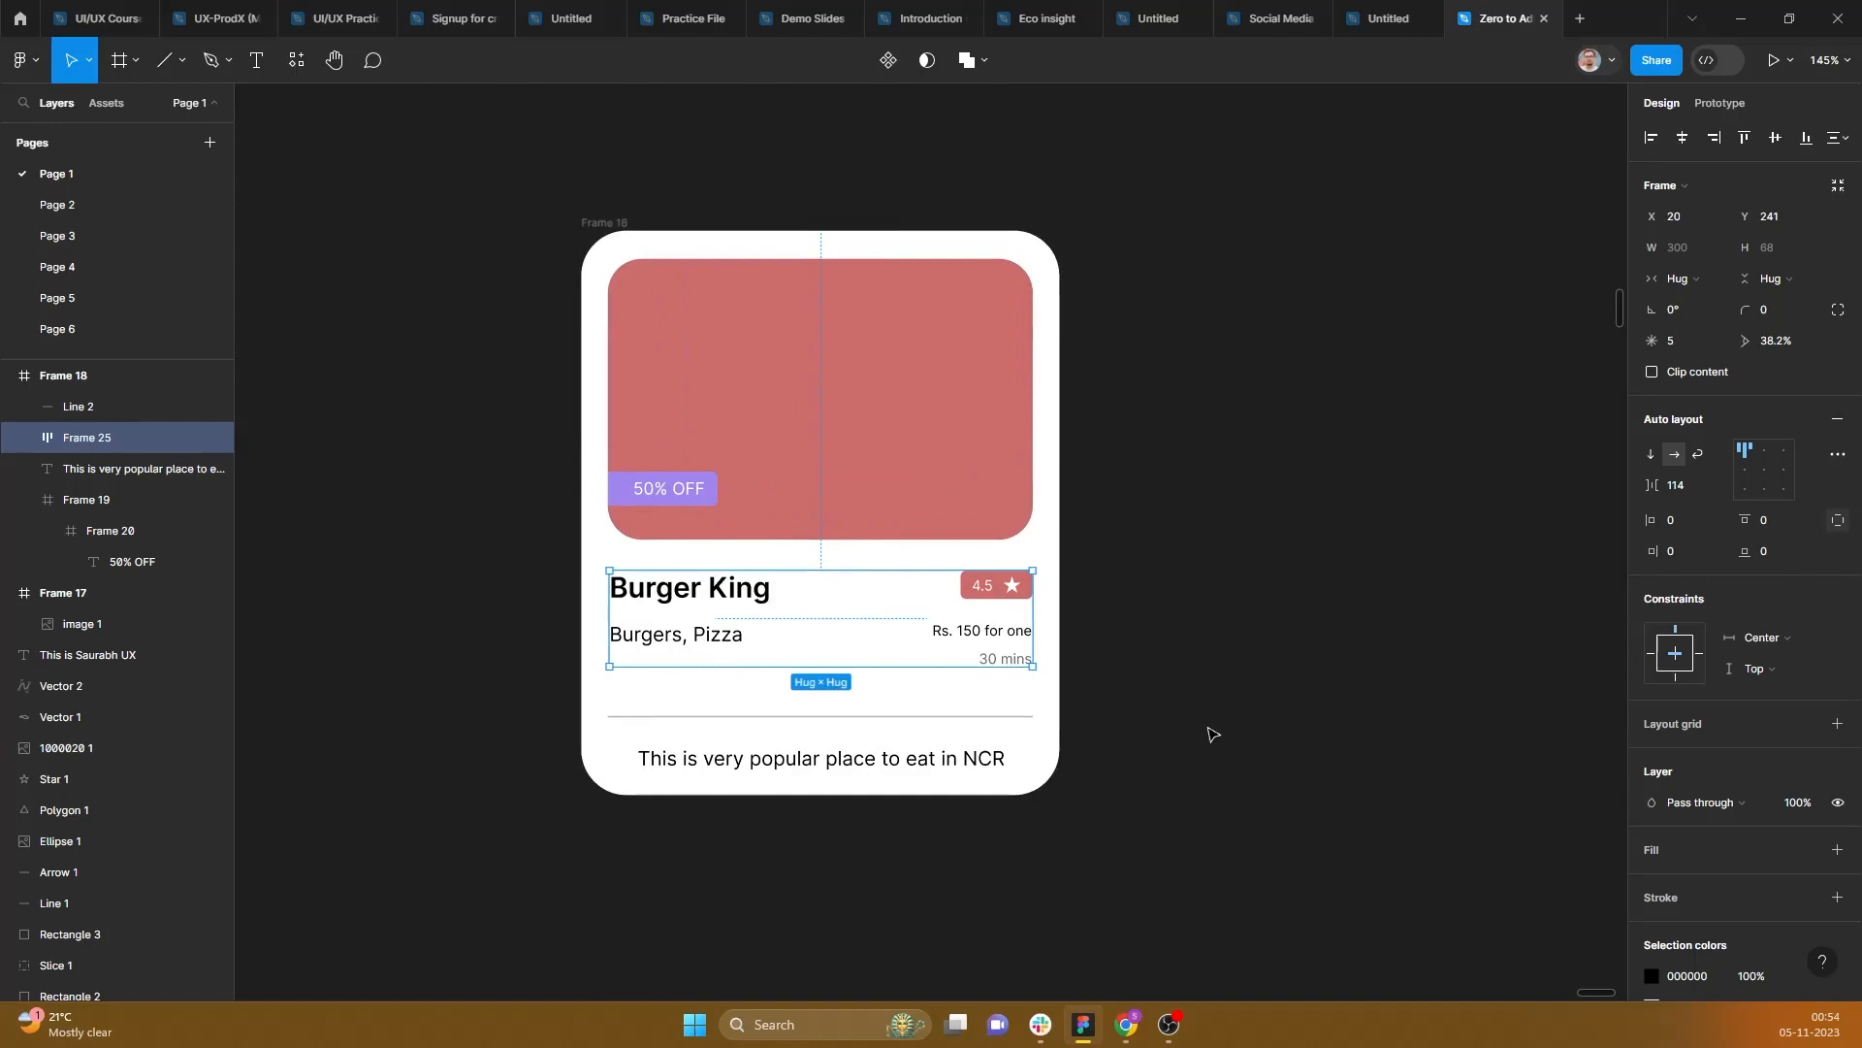
Step: Group the red image frame and the title and rating row into an auto layout frame with a vertical gap of 24
{"action": "left_click", "coordinate": [930, 432]}
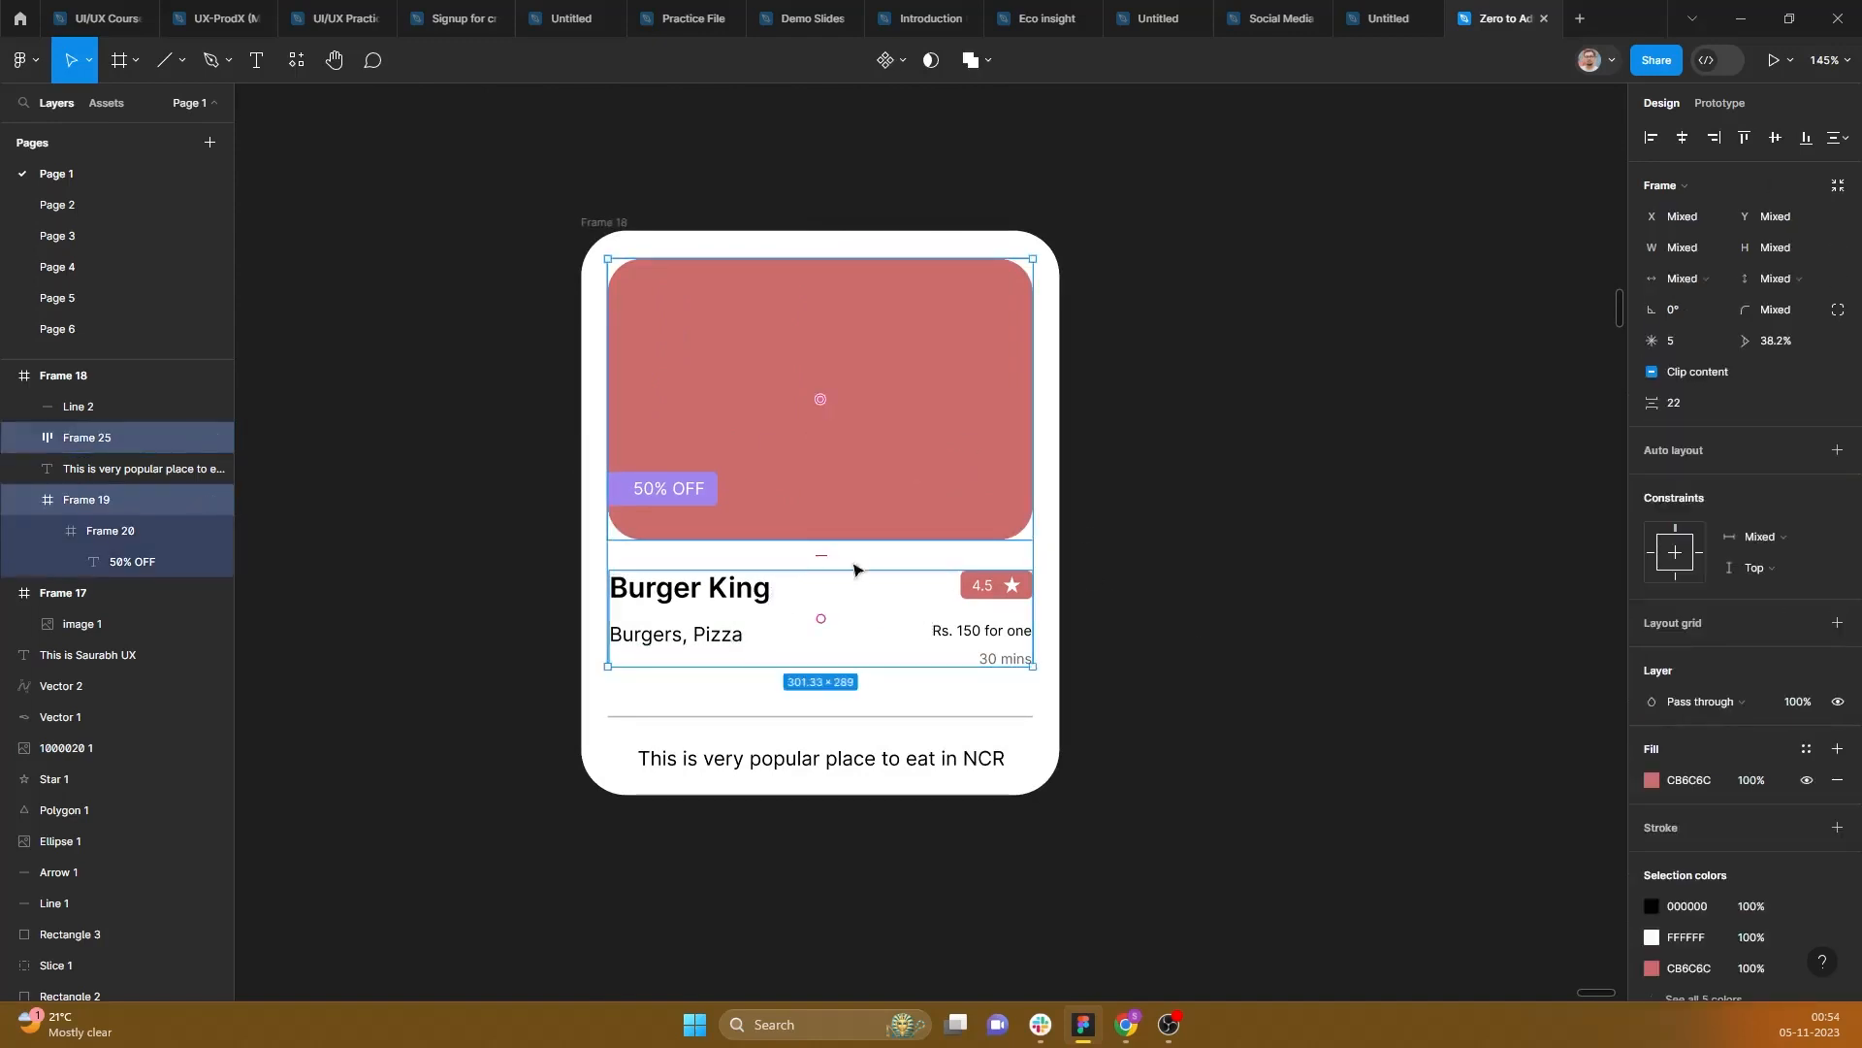
{"action": "left_click", "coordinate": [1143, 437]}
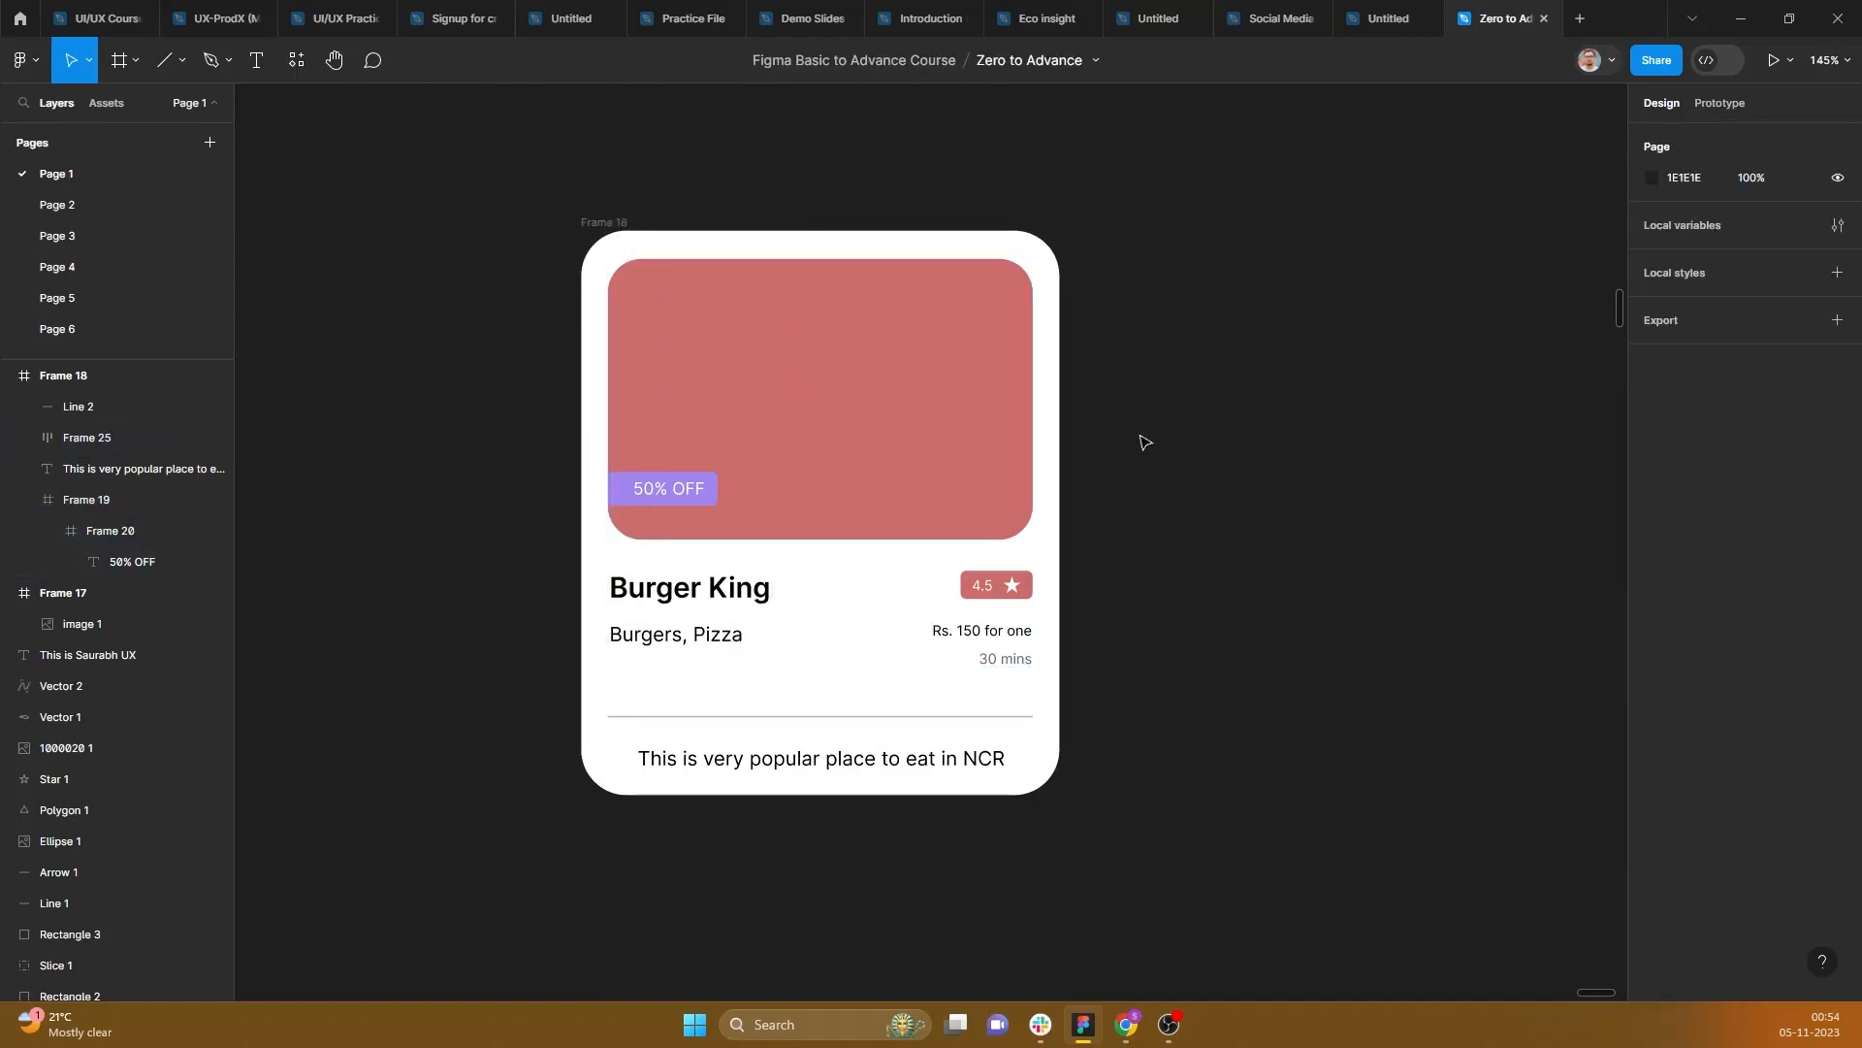
{"action": "left_click", "coordinate": [652, 442]}
{"action": "left_click", "coordinate": [670, 621], "text": "shift"}
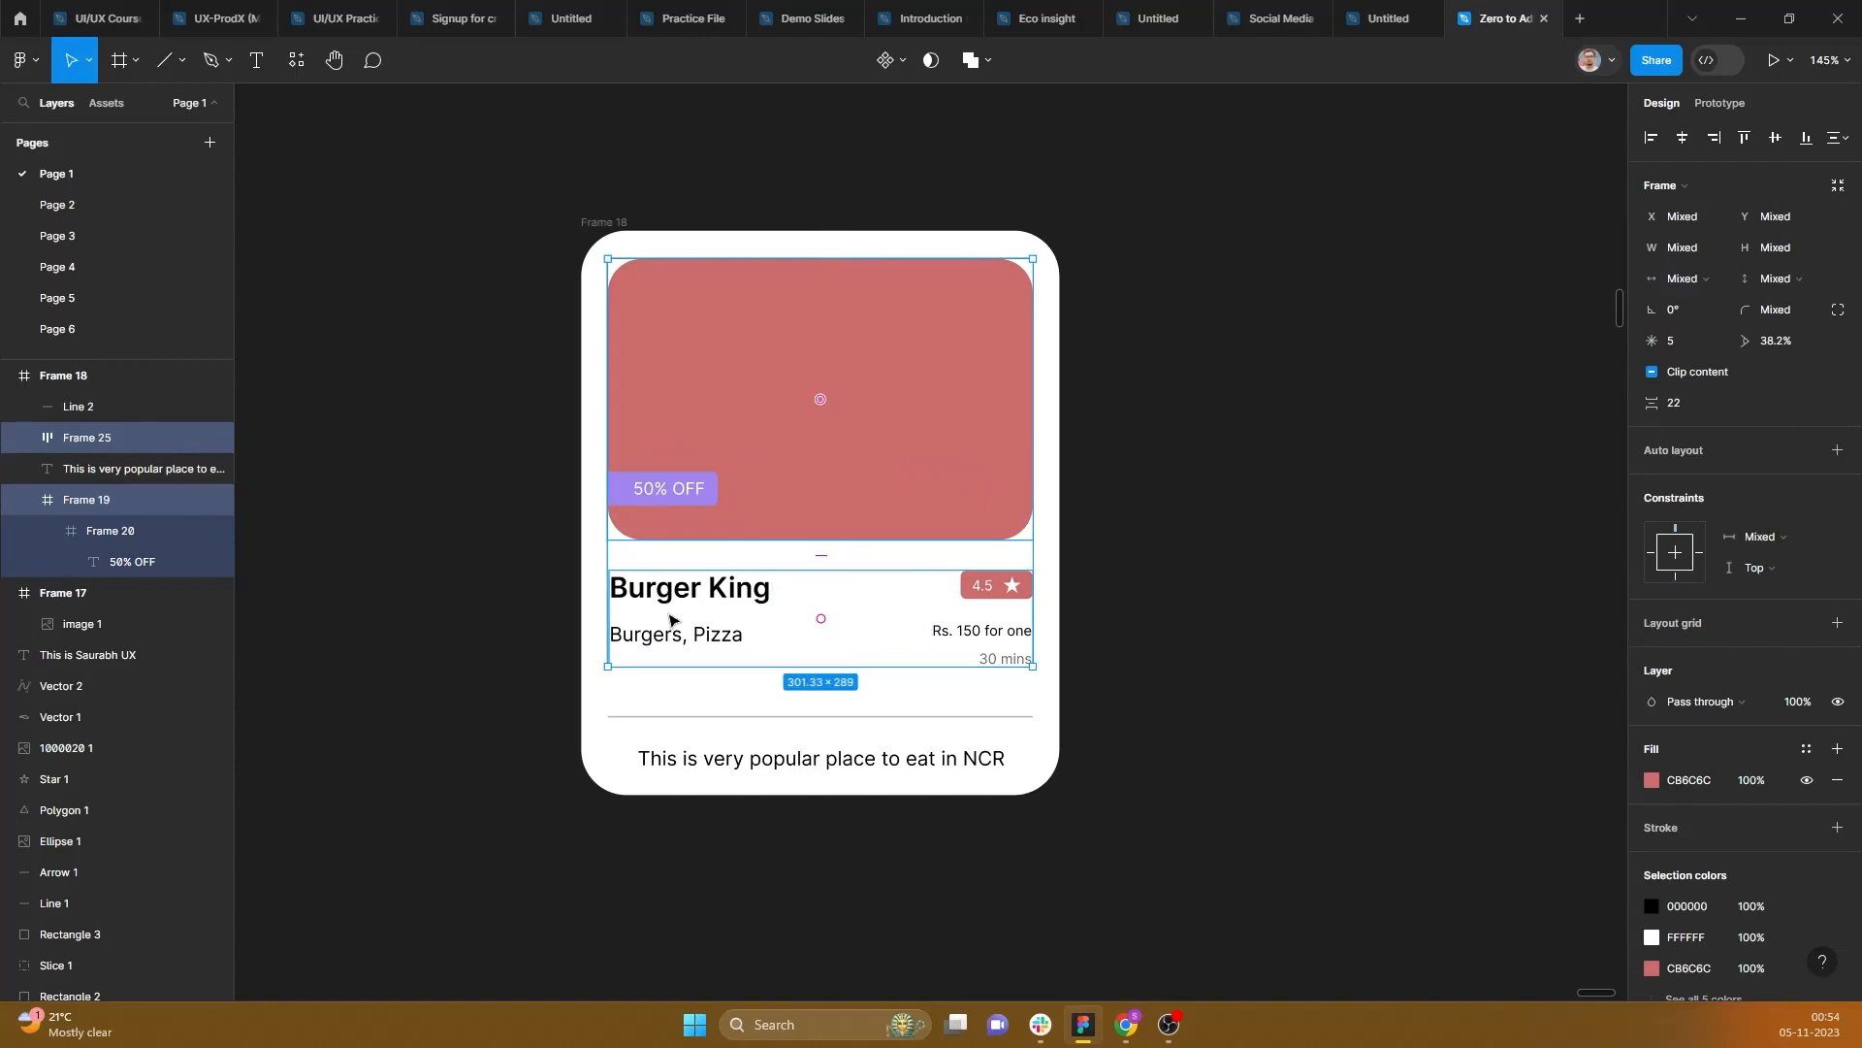
{"action": "left_click", "coordinate": [1837, 450]}
{"action": "left_click", "coordinate": [1681, 498]}
{"action": "type", "text": "24"}
{"action": "key", "text": "Return"}
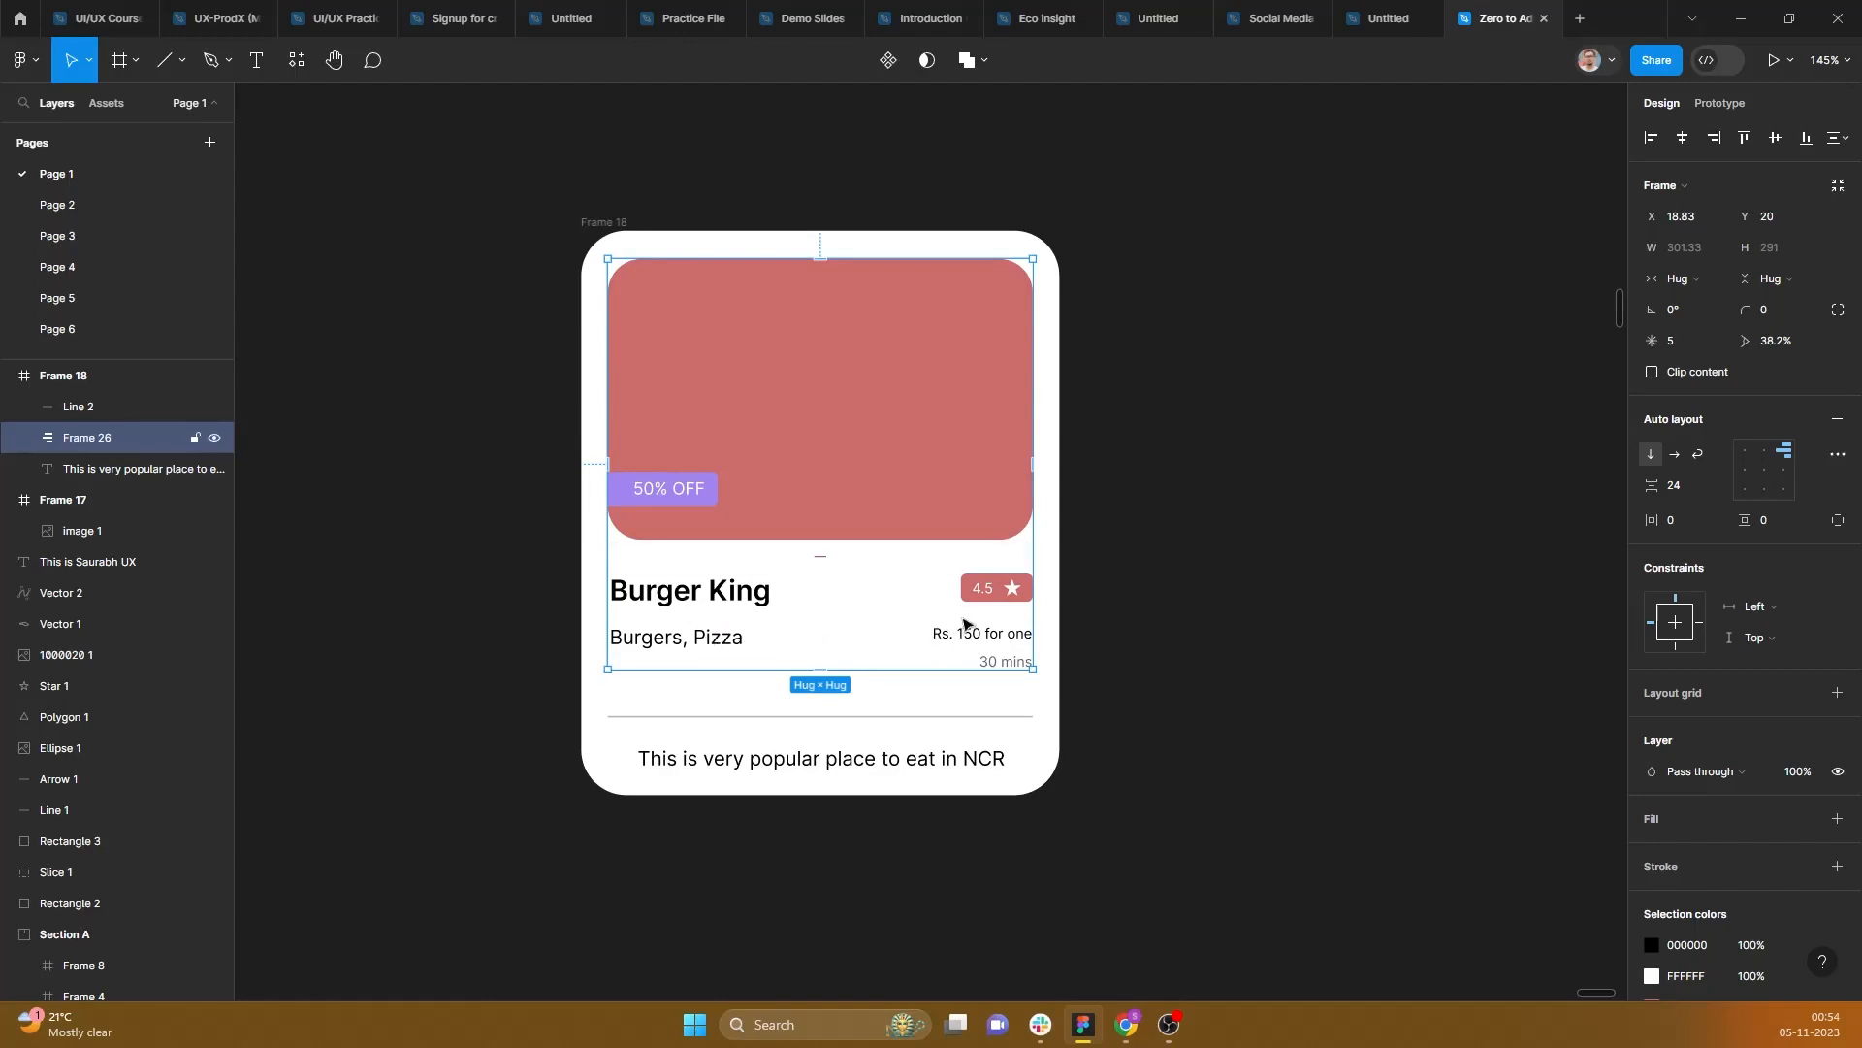
Step: Set the vertical gap between the "Rs. 150 for one" and "30 mins" texts to 4
{"action": "double_click", "coordinate": [985, 648]}
{"action": "double_click", "coordinate": [985, 648]}
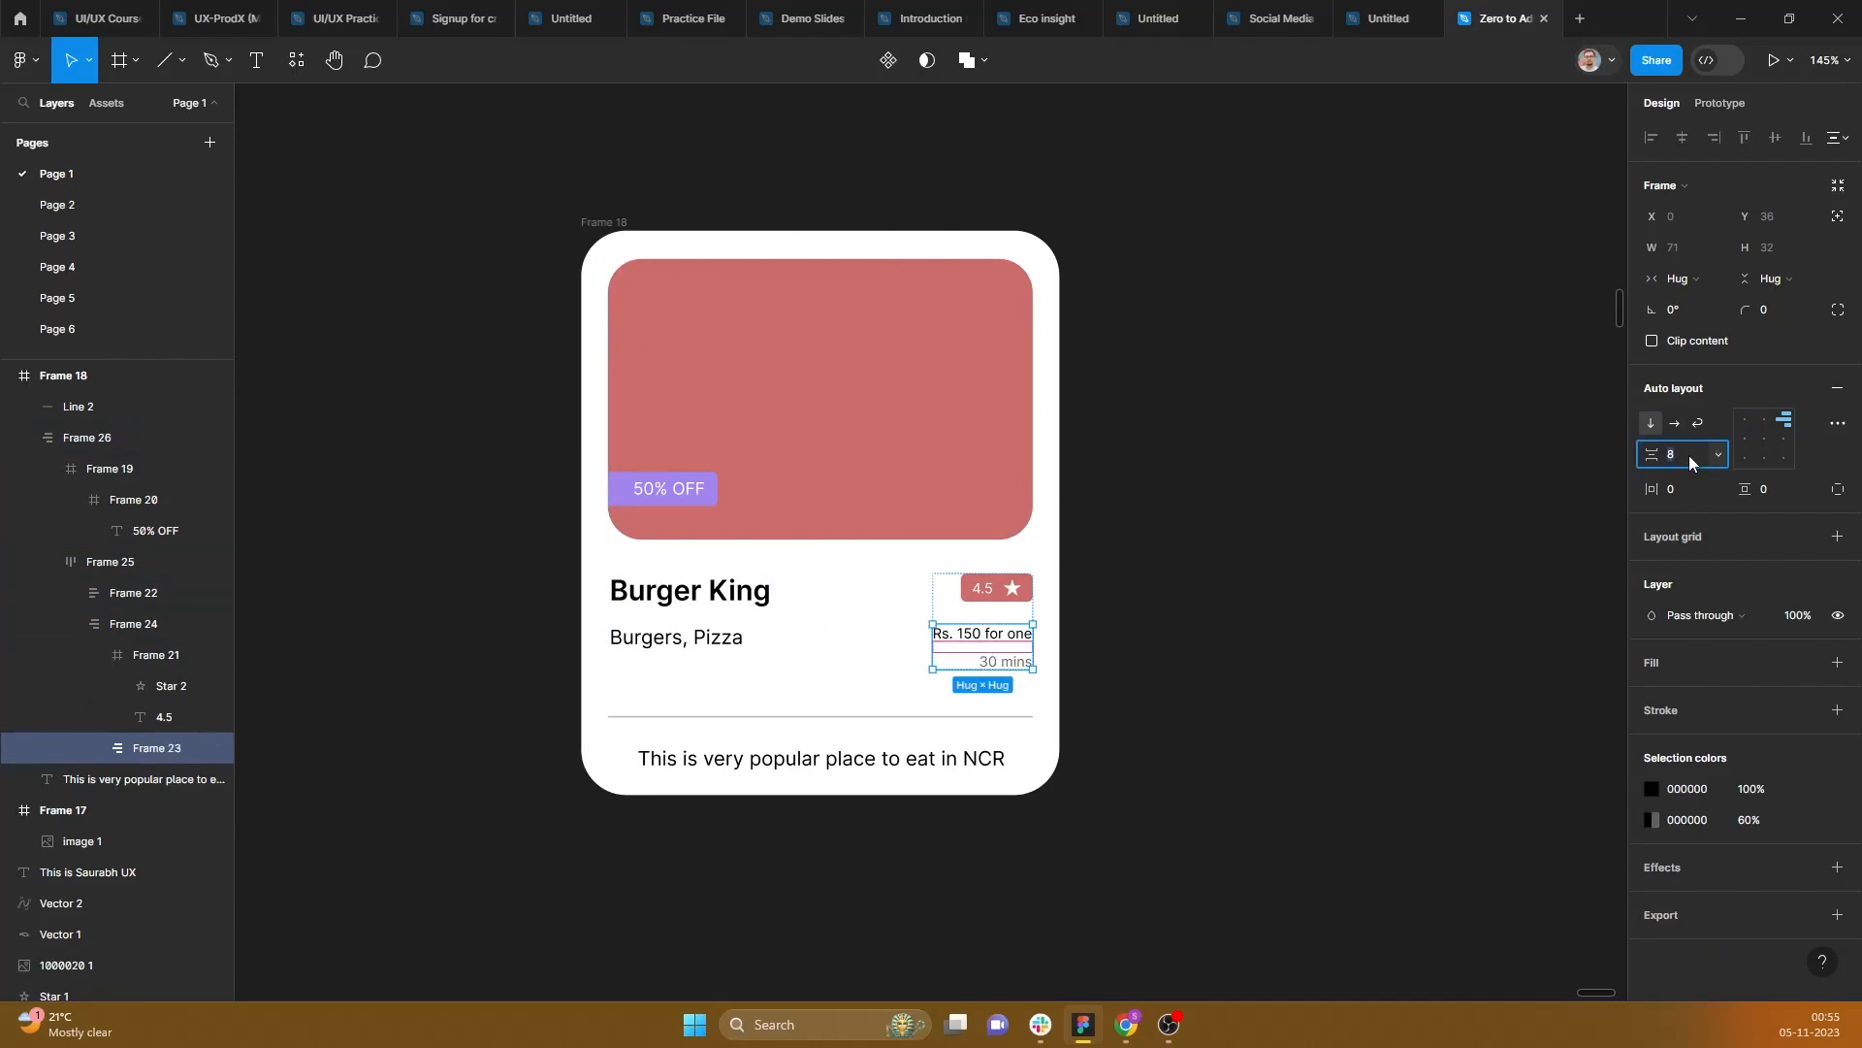
{"action": "type", "text": "4"}
{"action": "key", "text": "Return"}
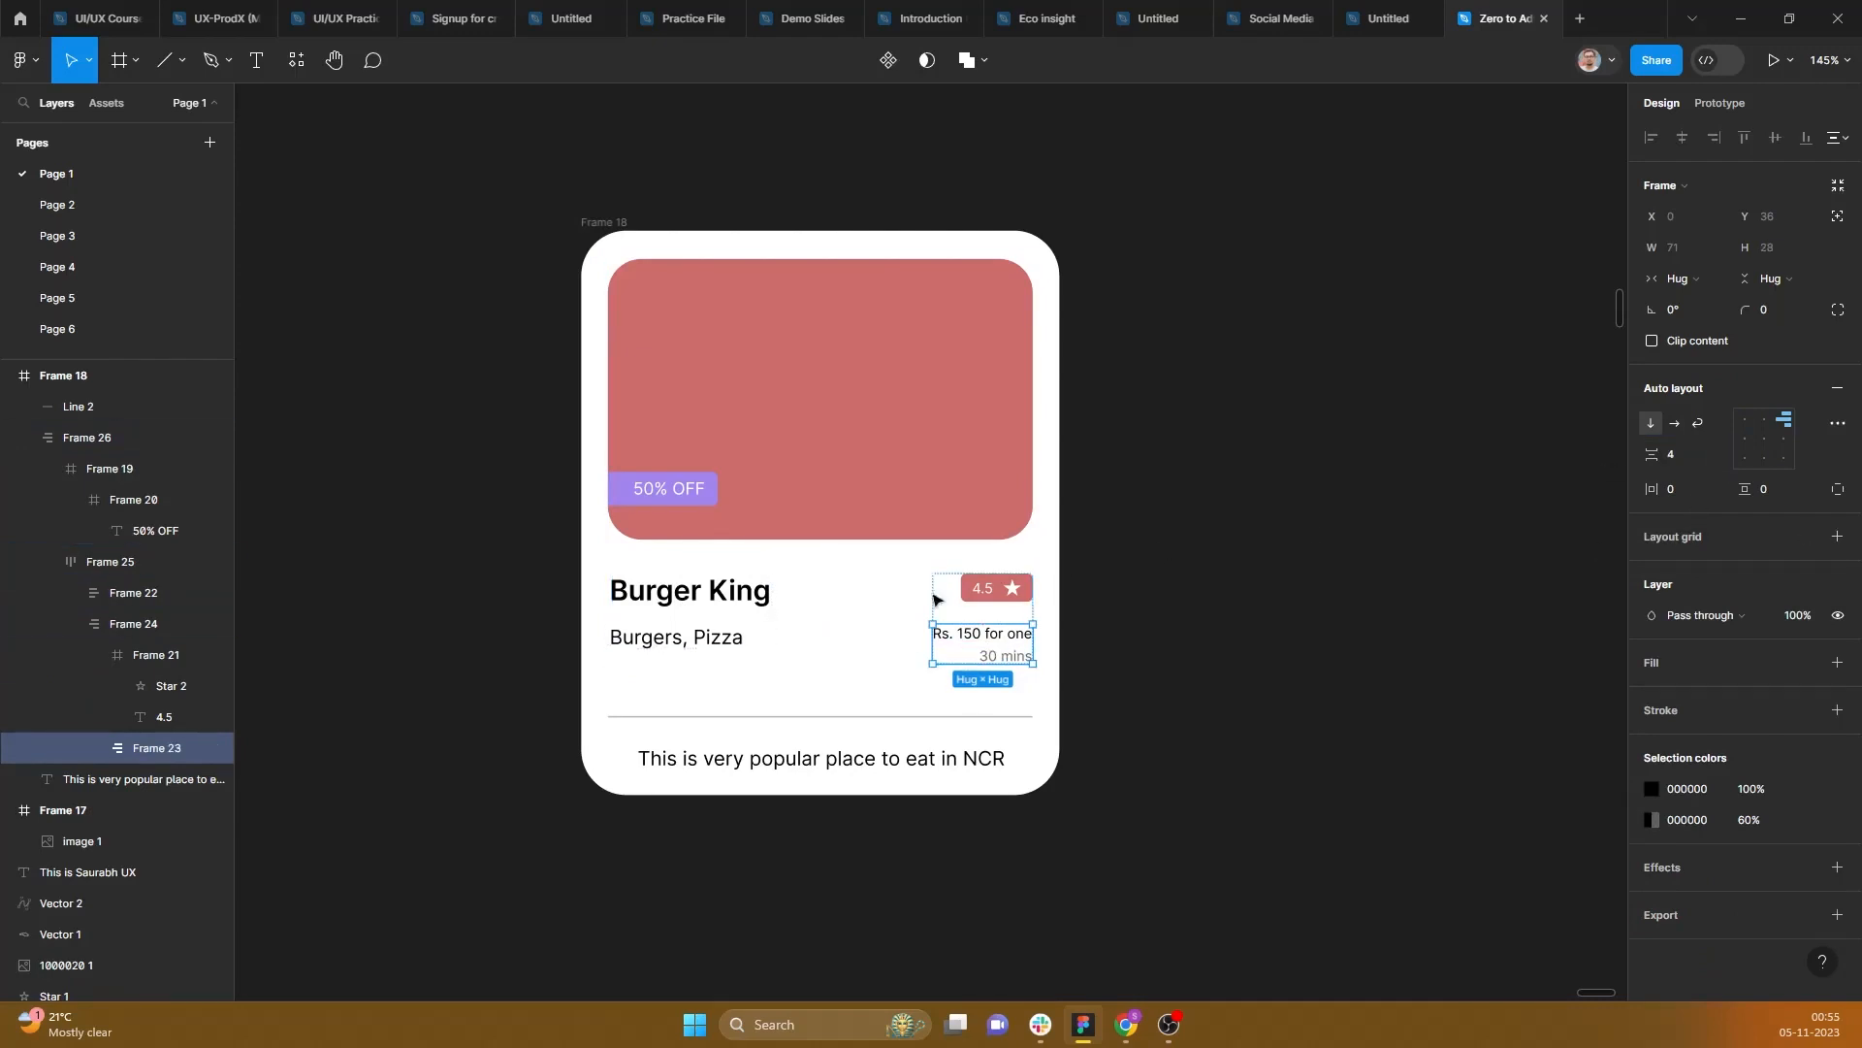
{"action": "left_click", "coordinate": [1224, 532]}
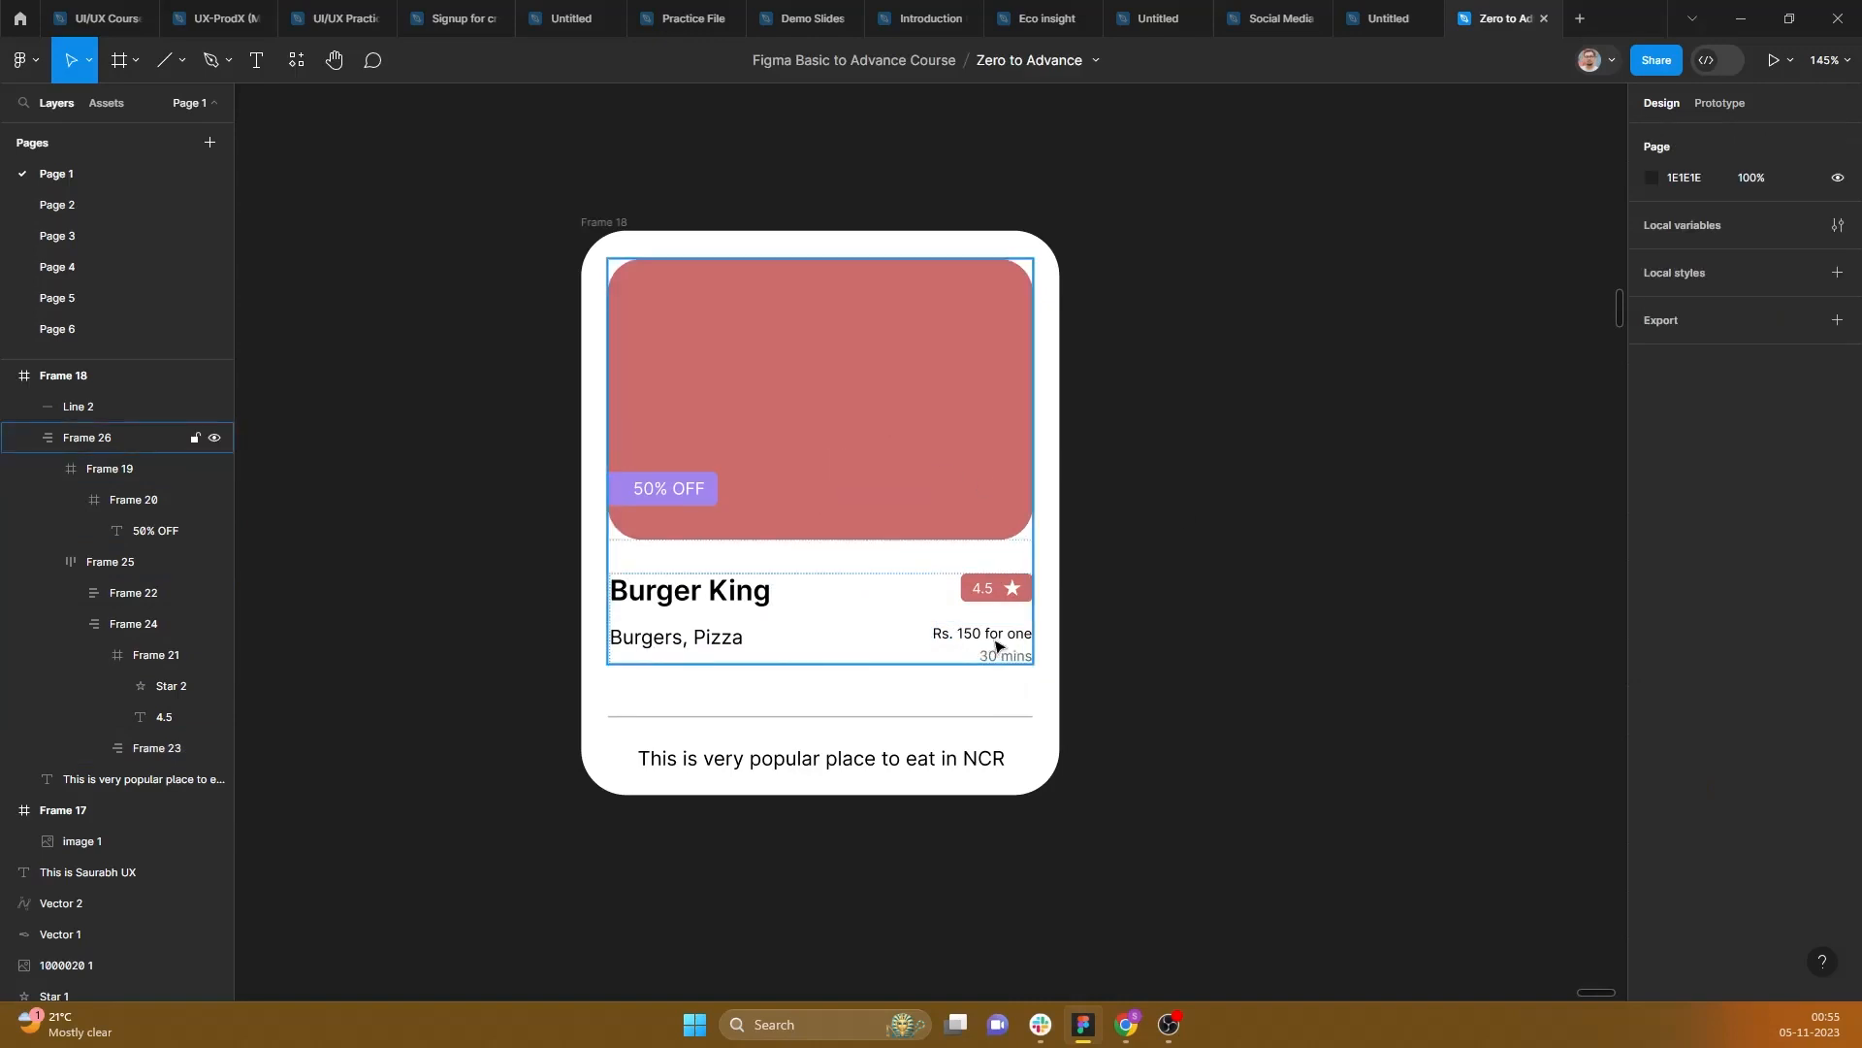
Step: Select the whole card frame and move it slightly on the canvas
{"action": "left_click", "coordinate": [612, 222]}
{"action": "scroll", "coordinate": [713, 221], "scroll_direction": "down", "scroll_amount": 2}
{"action": "left_click_drag", "start_coordinate": [713, 221], "coordinate": [698, 278]}
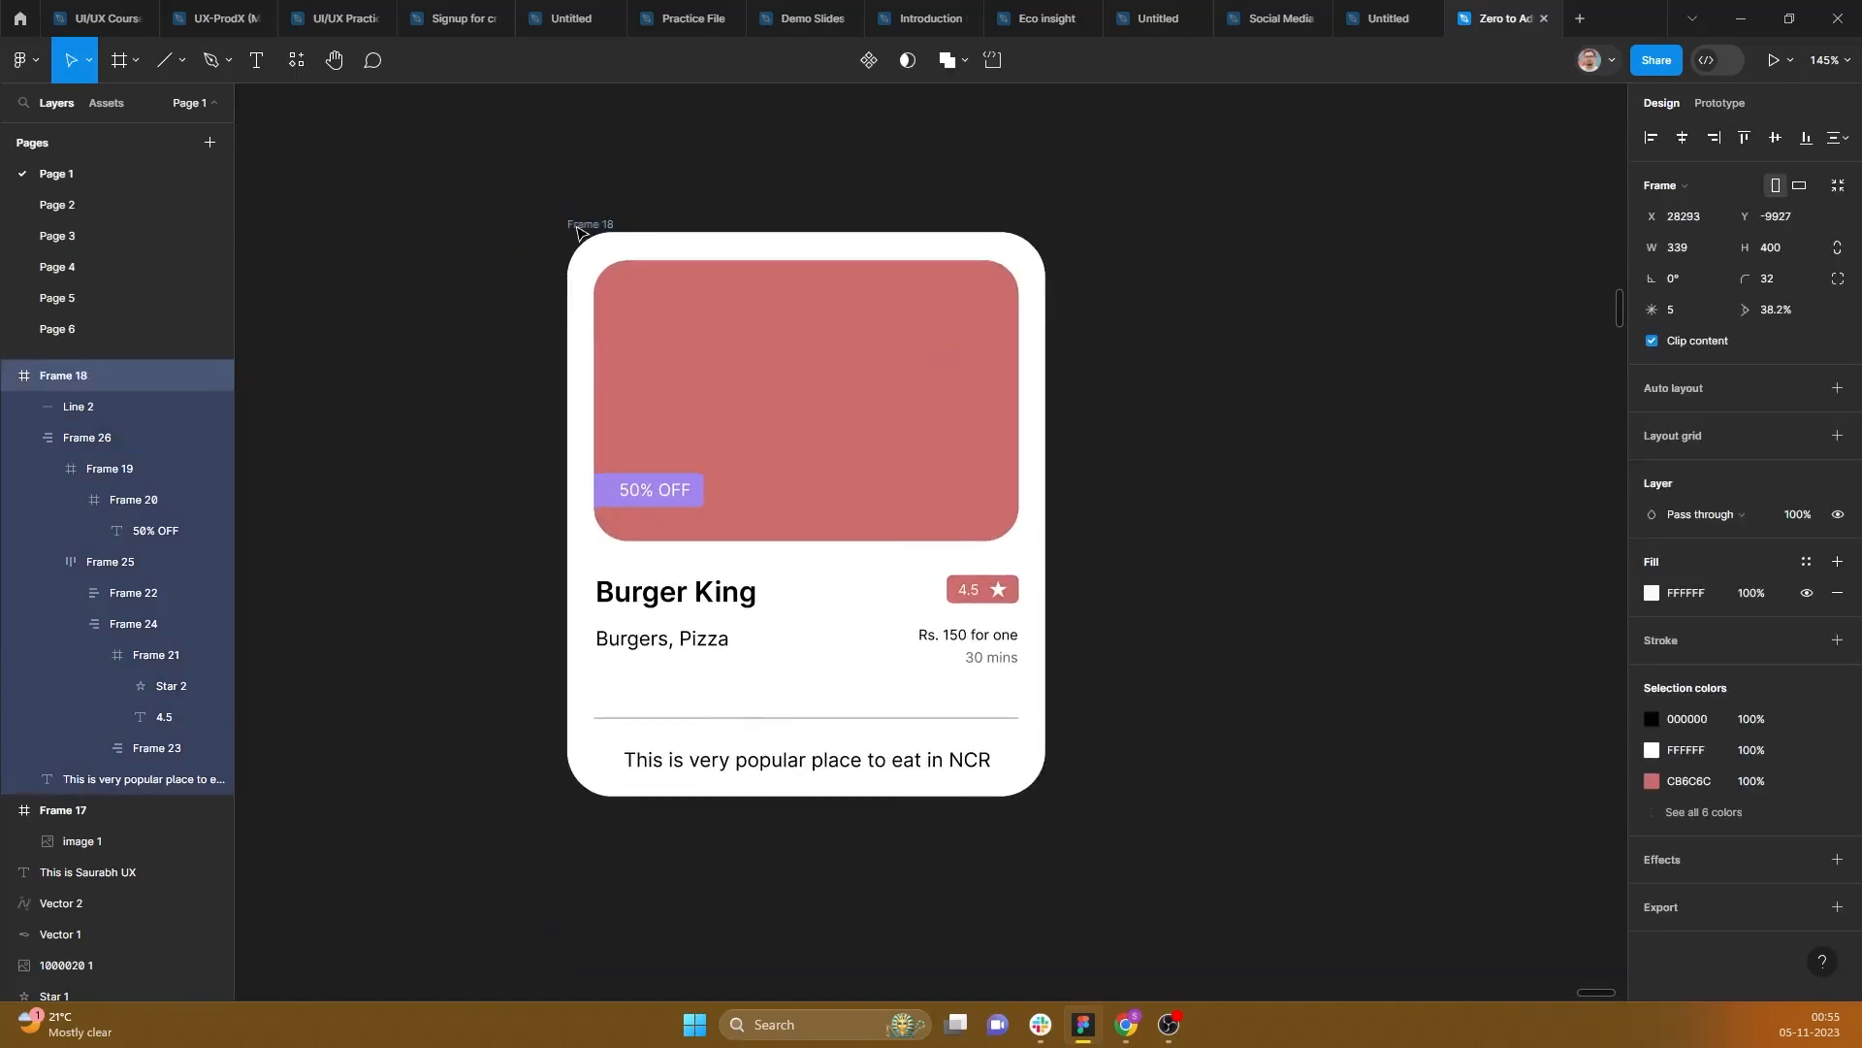